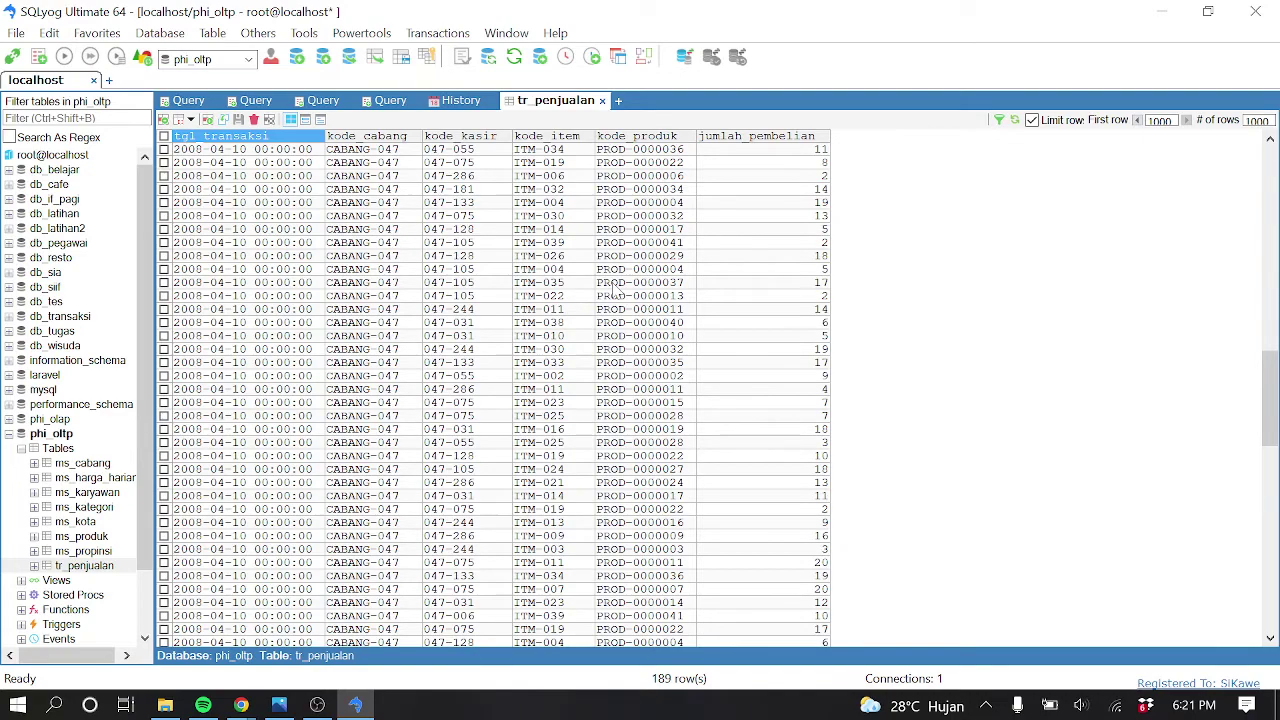
Scroll the tr_penjualan rows to the end of the table, then bring up the star schema picture
scroll(610, 230, "down", 7)
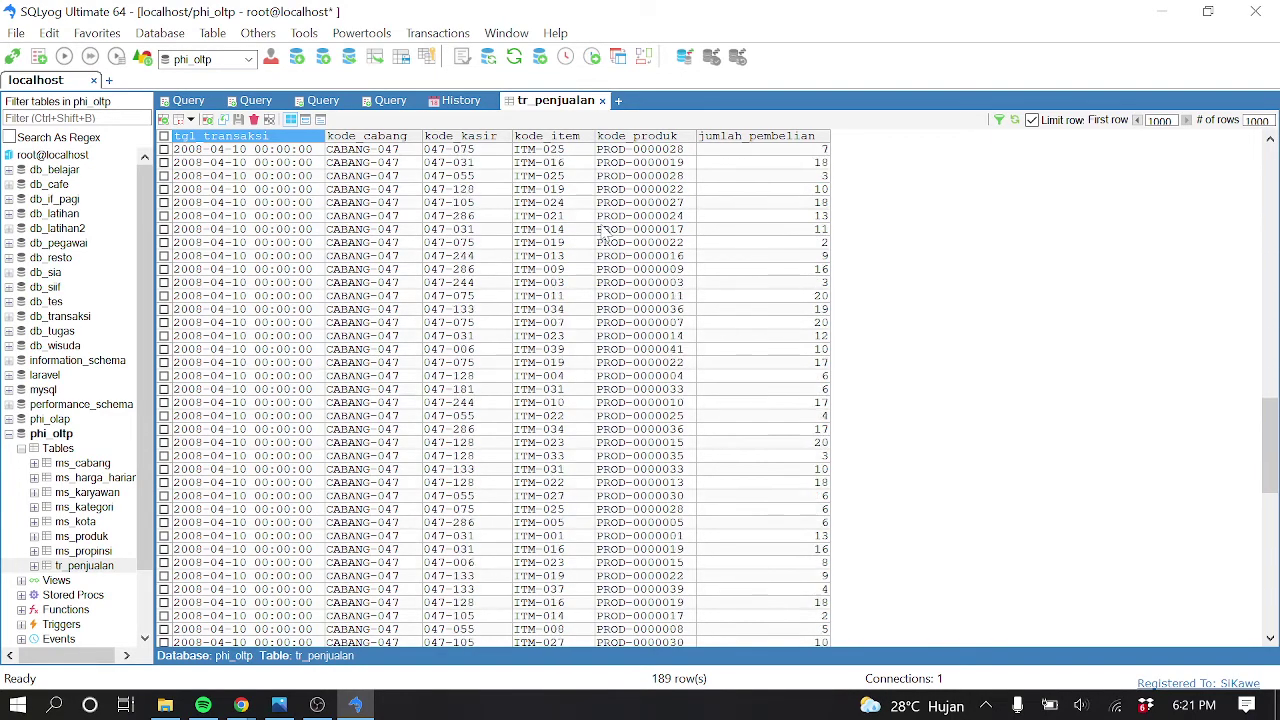
scroll(605, 232, "down", 15)
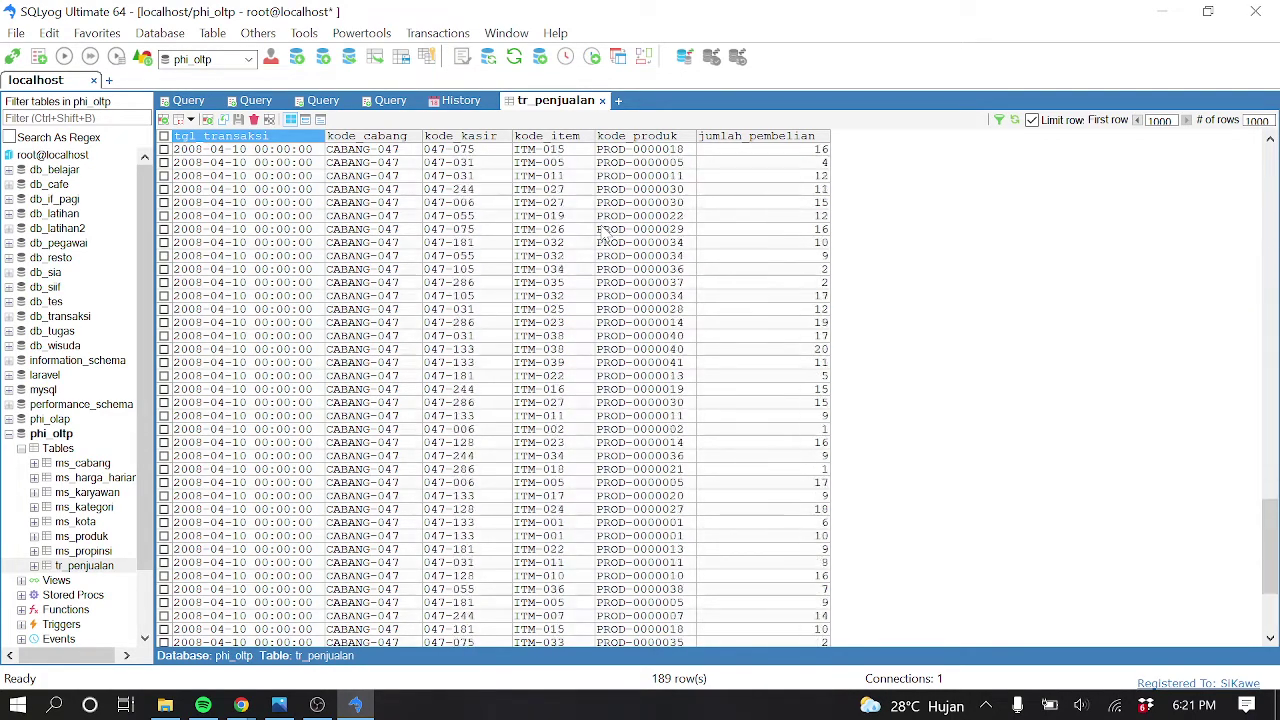
scroll(605, 232, "down", 2)
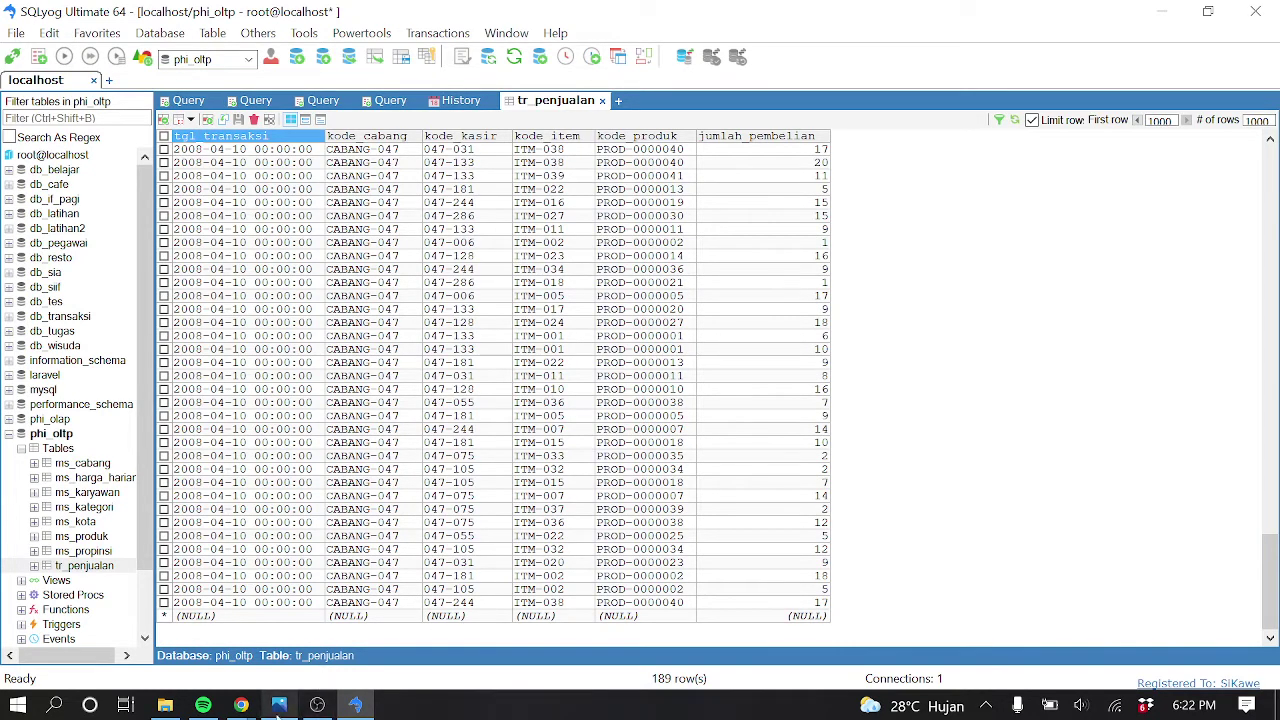
left_click(280, 705)
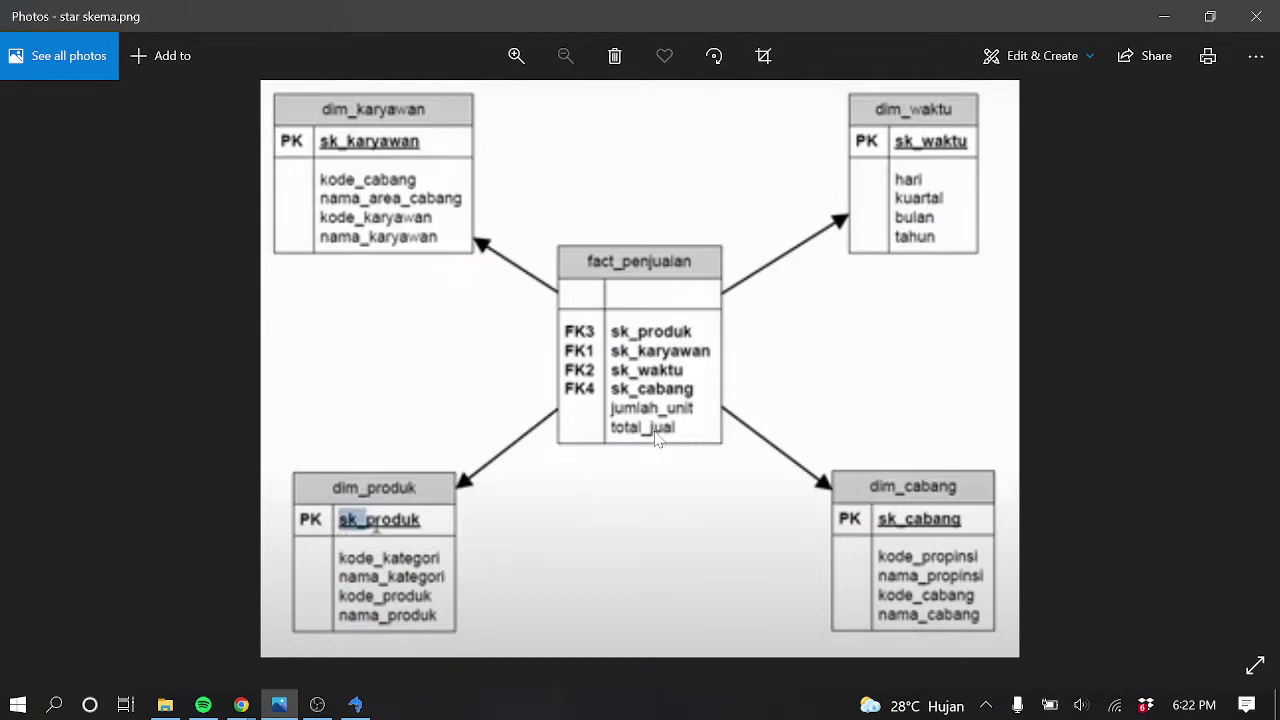
Minimize the star skema.png picture to return to SQLyog
left_click(1164, 16)
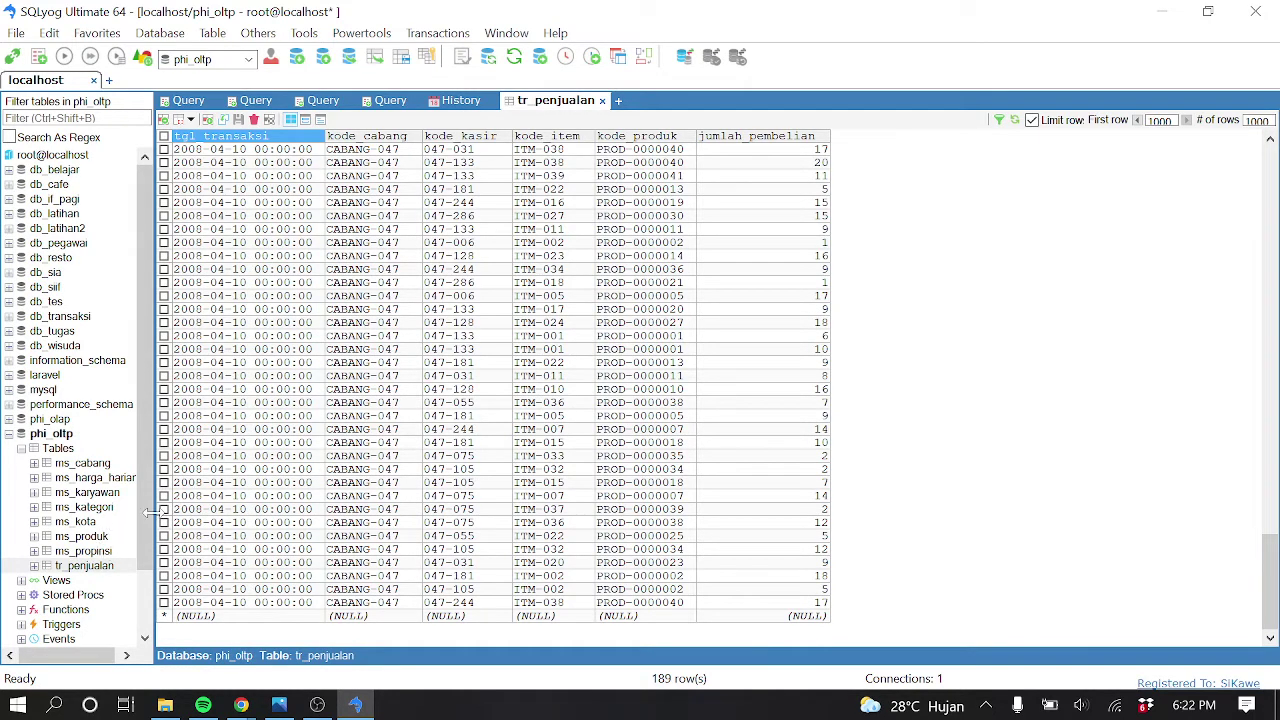
Check the first several tr_penjualan transaction rows, then select the ms_produk table
left_click(787, 152)
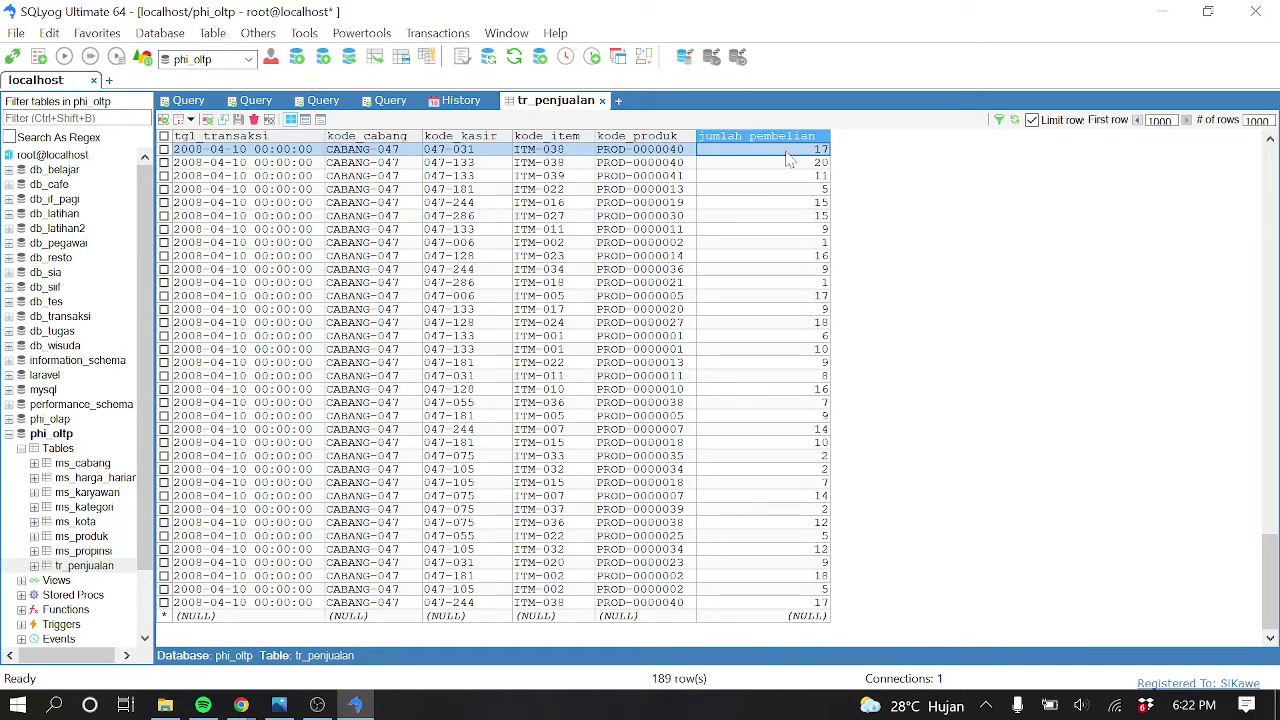
left_click(792, 164)
left_click(793, 176)
left_click(795, 203)
left_click(794, 216)
left_click(793, 229)
left_click(790, 243)
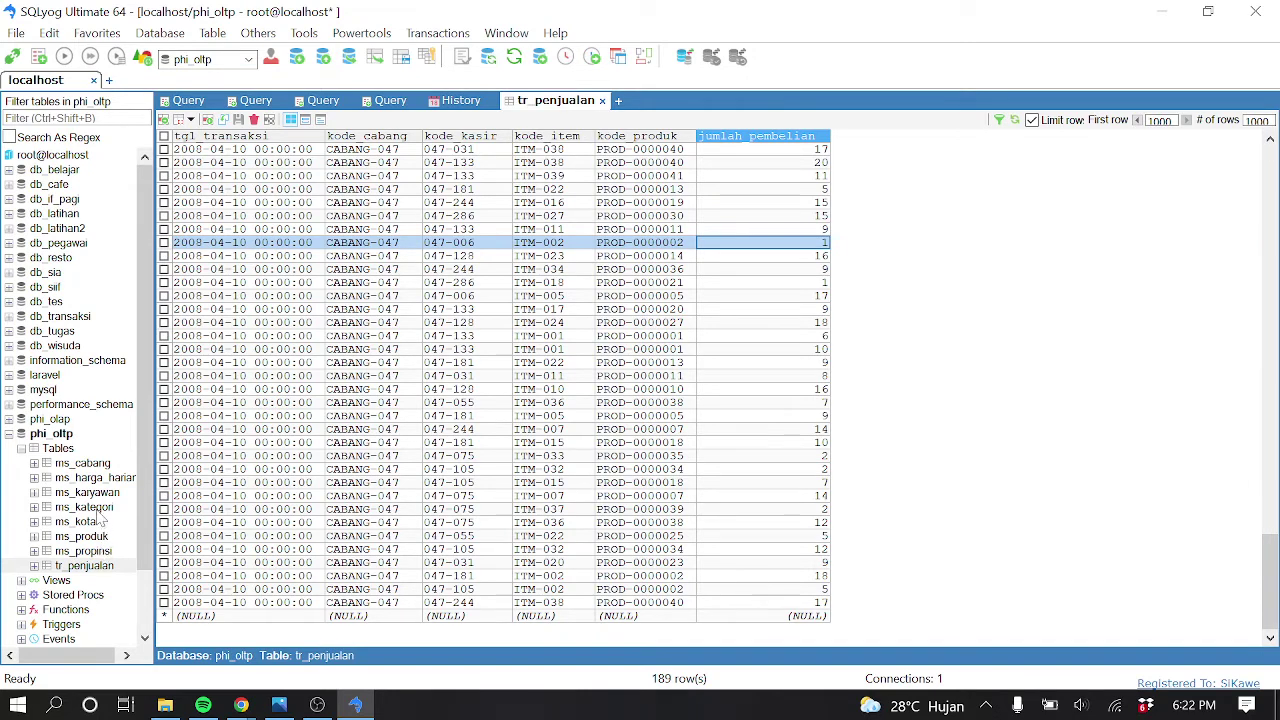
left_click(103, 537)
Open the ms_harga_harian table in a new tab
right_click(103, 545)
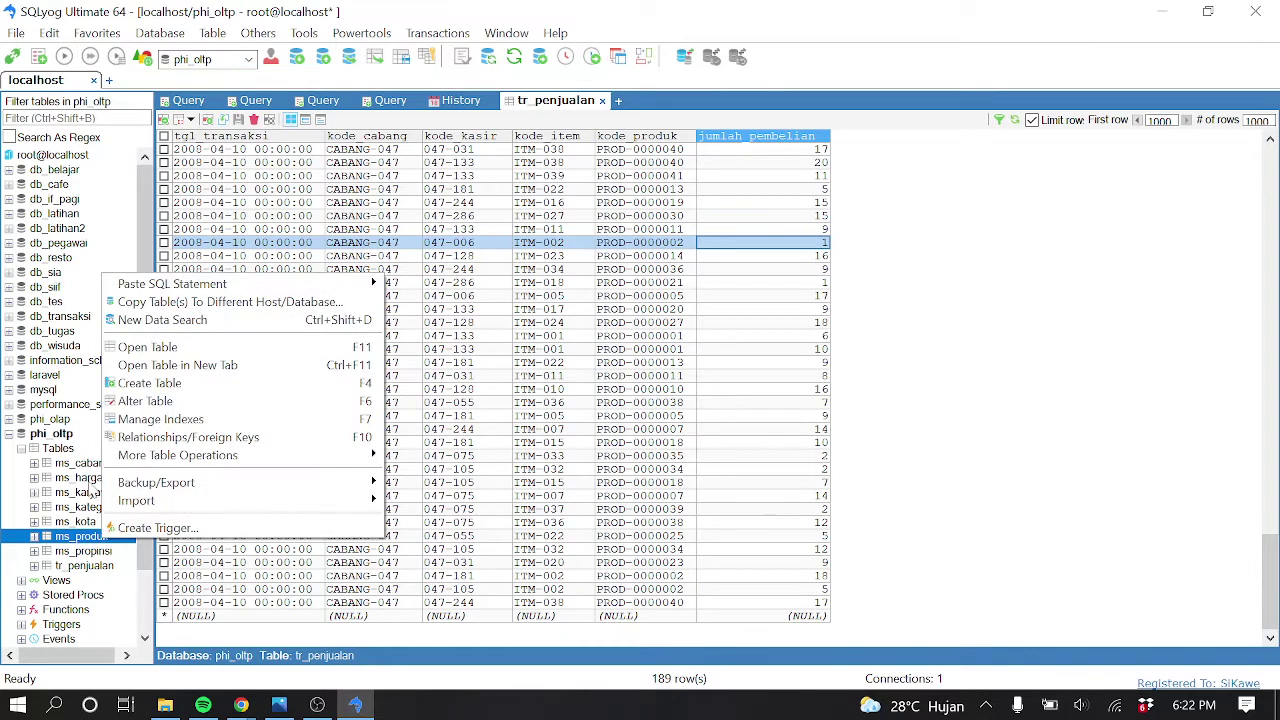
left_click(84, 479)
right_click(84, 480)
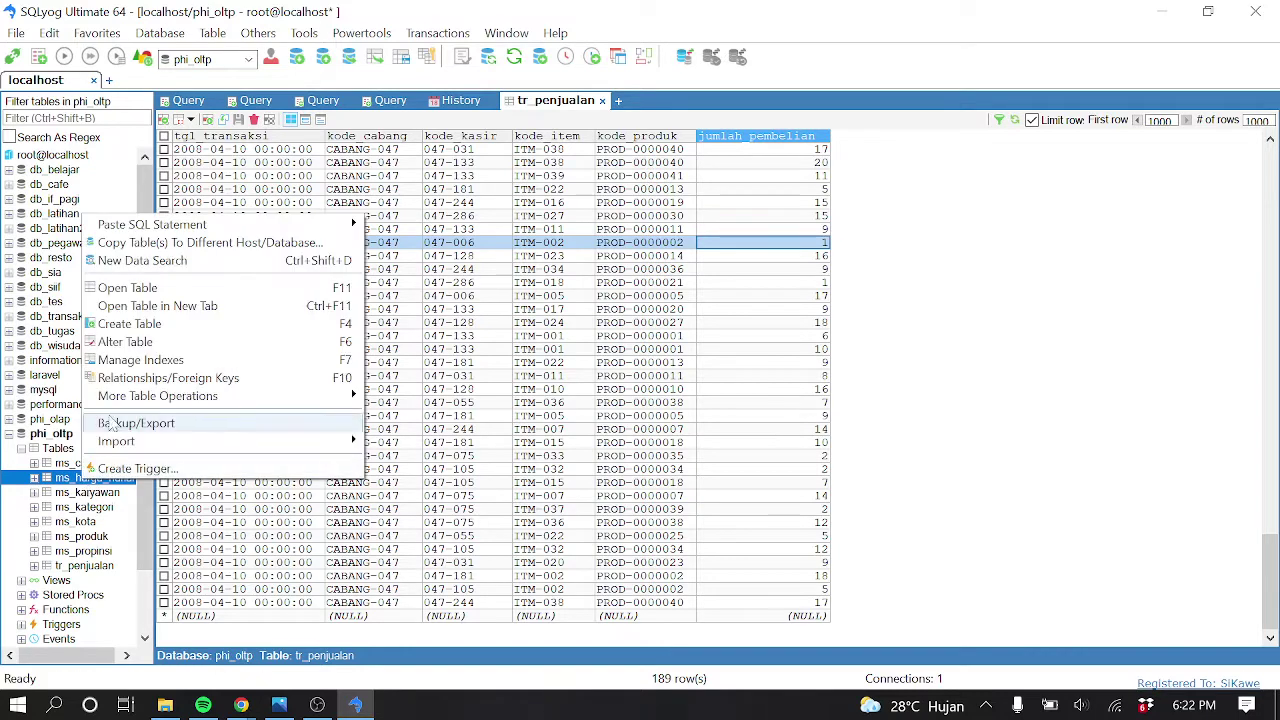
left_click(157, 305)
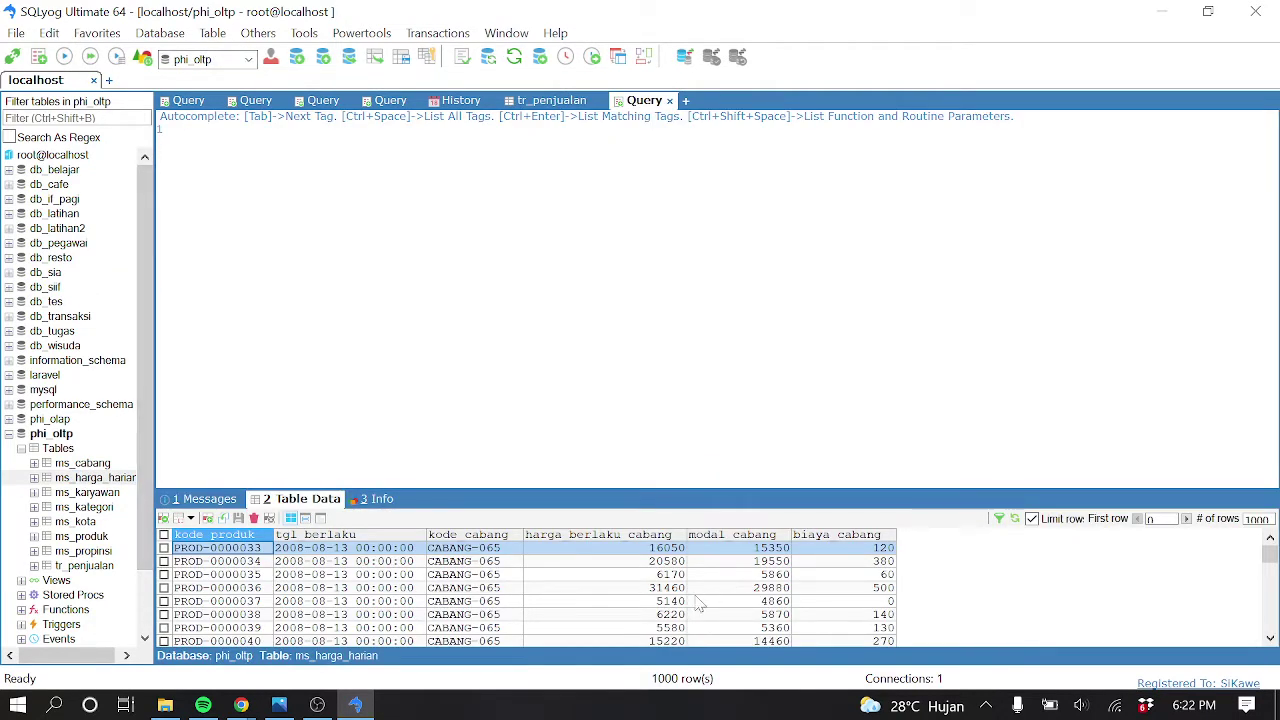
Browse the price rows, checking harga berlaku cabang and kode produk values such as PROD-0000037
left_click(661, 552)
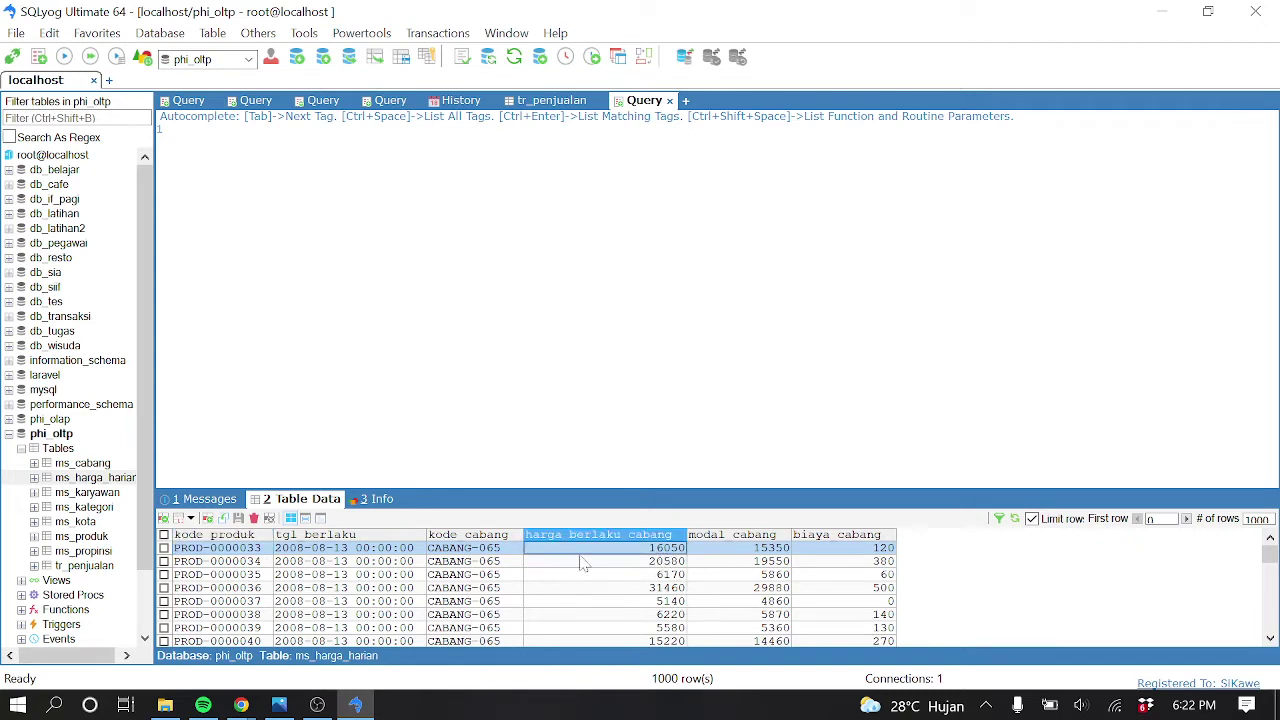
left_click(243, 552)
left_click(248, 577)
left_click(250, 601)
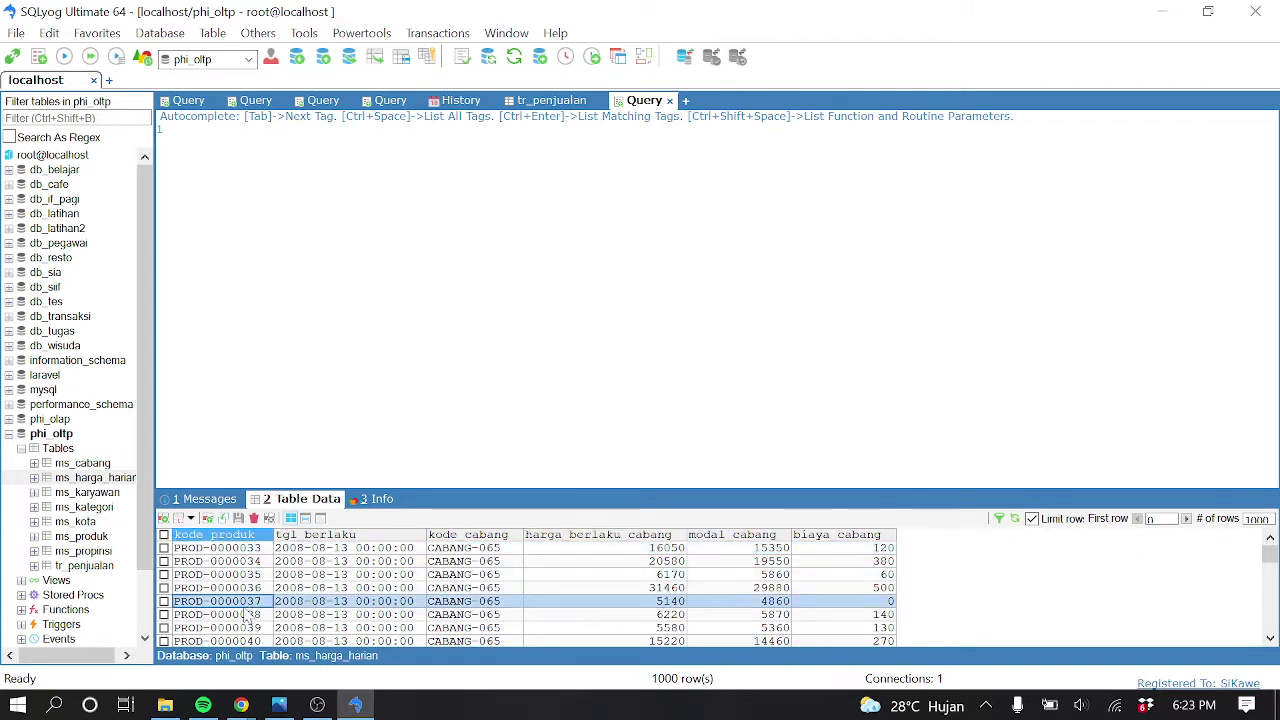
scroll(252, 612, "down", 2)
scroll(252, 612, "down", 8)
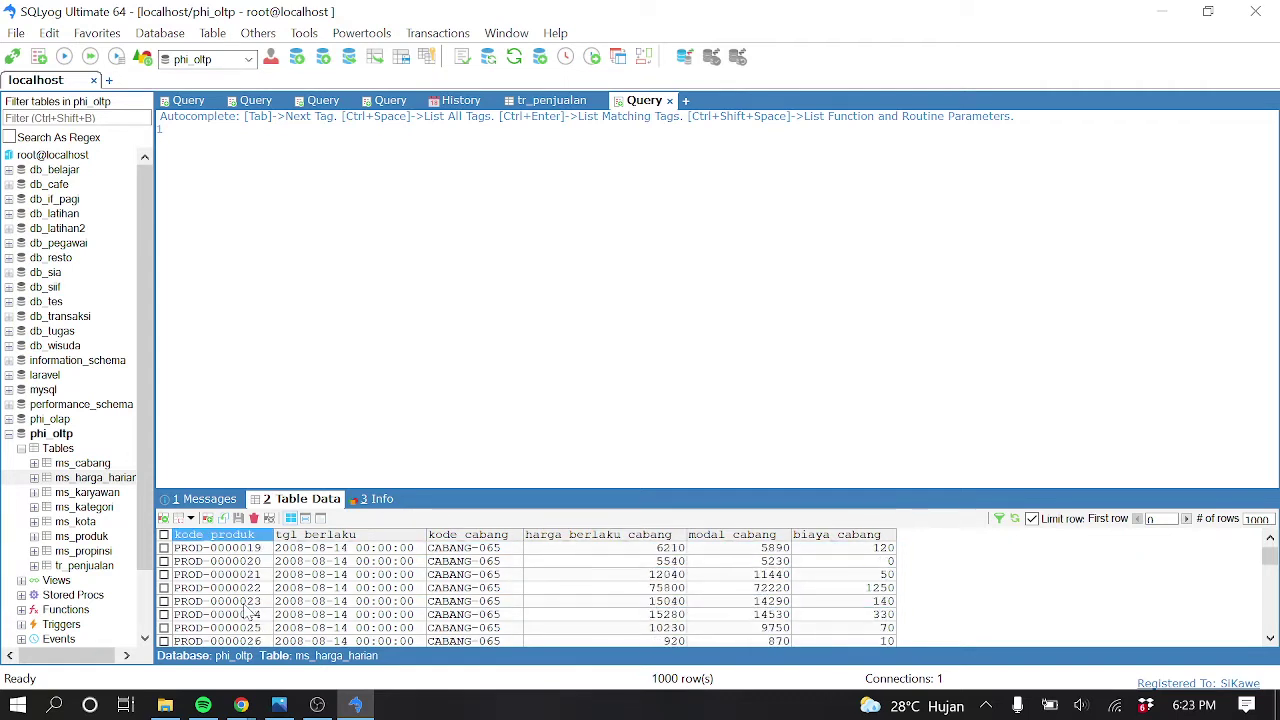
scroll(247, 606, "down", 10)
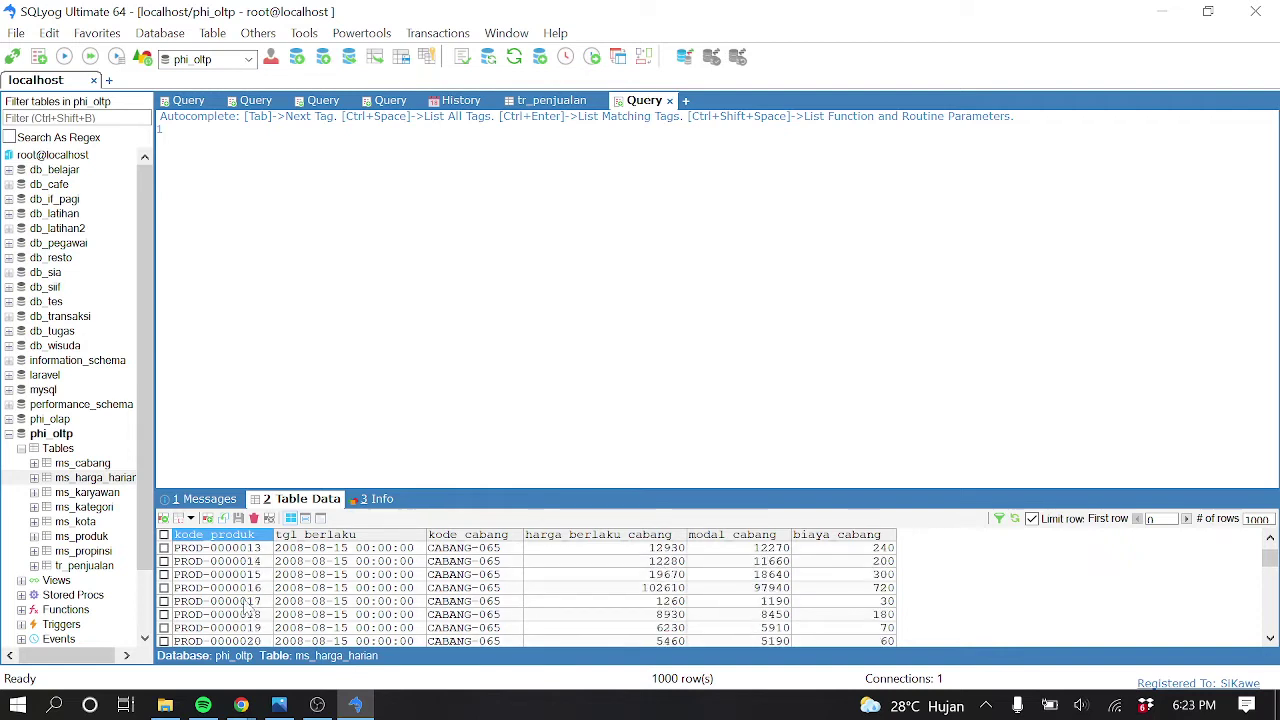
scroll(247, 606, "down", 10)
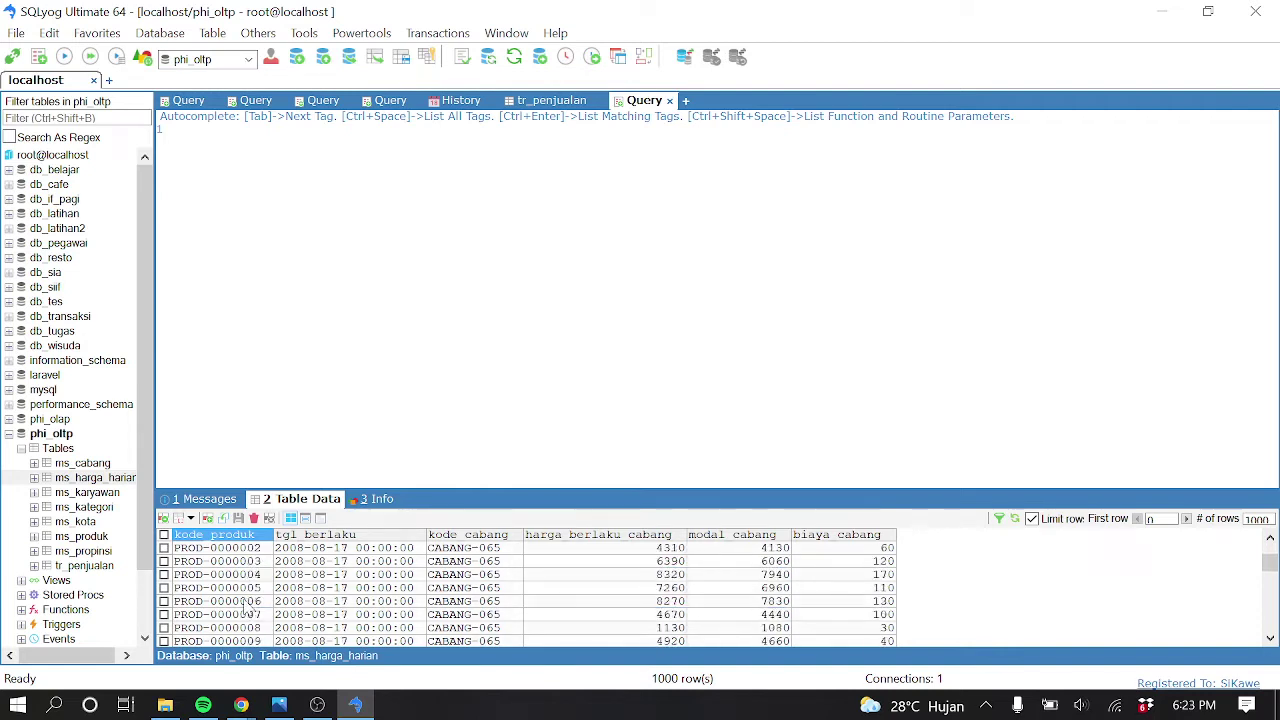
scroll(247, 606, "down", 10)
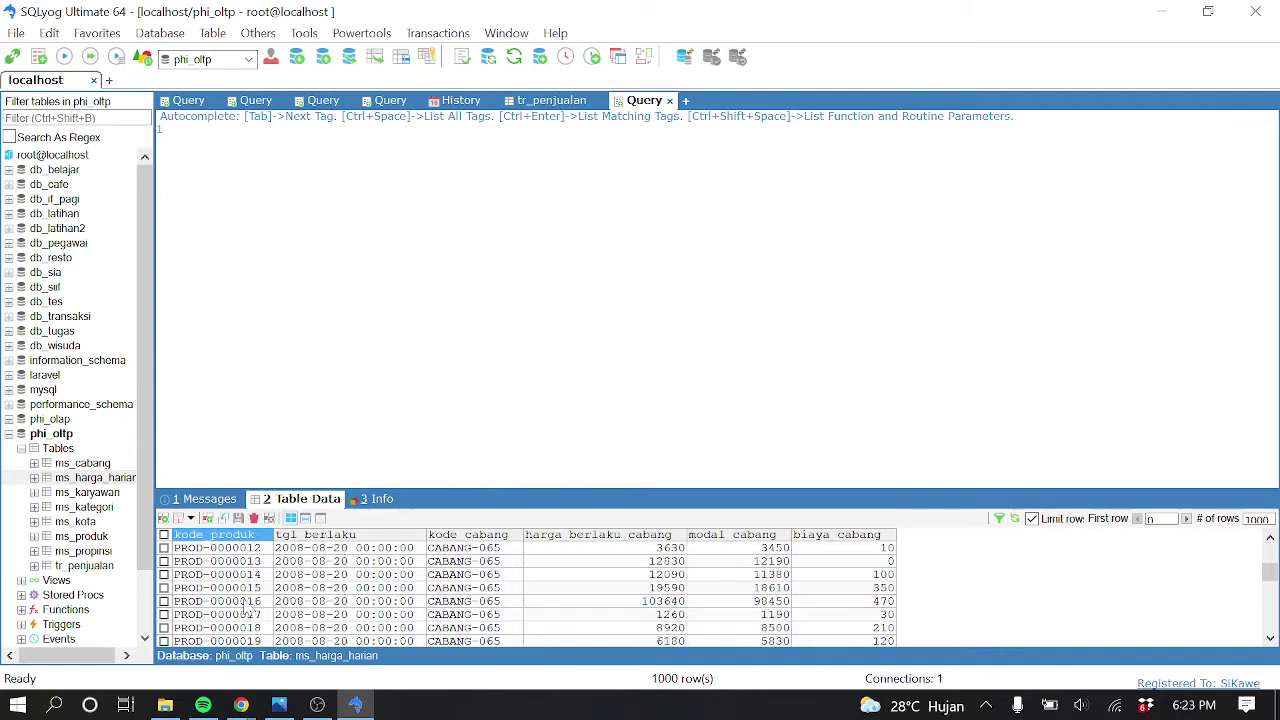
scroll(247, 590, "up", 1)
scroll(247, 590, "up", 3)
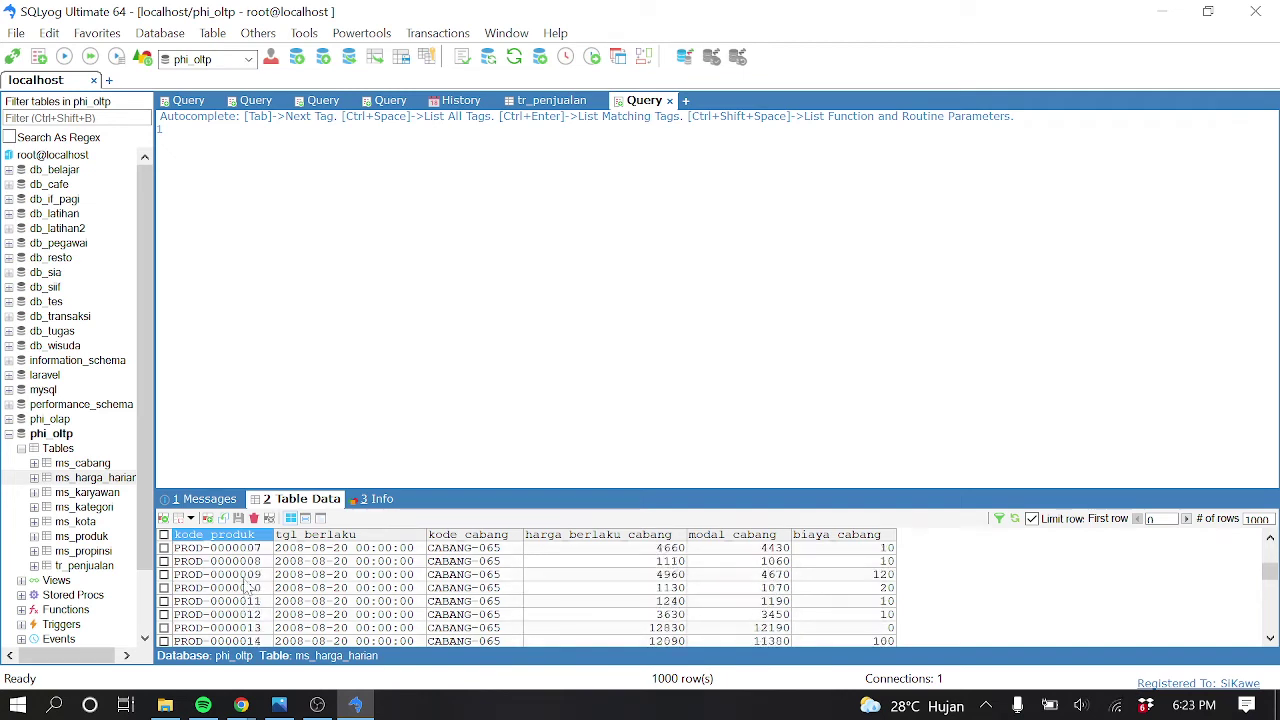
scroll(247, 590, "up", 6)
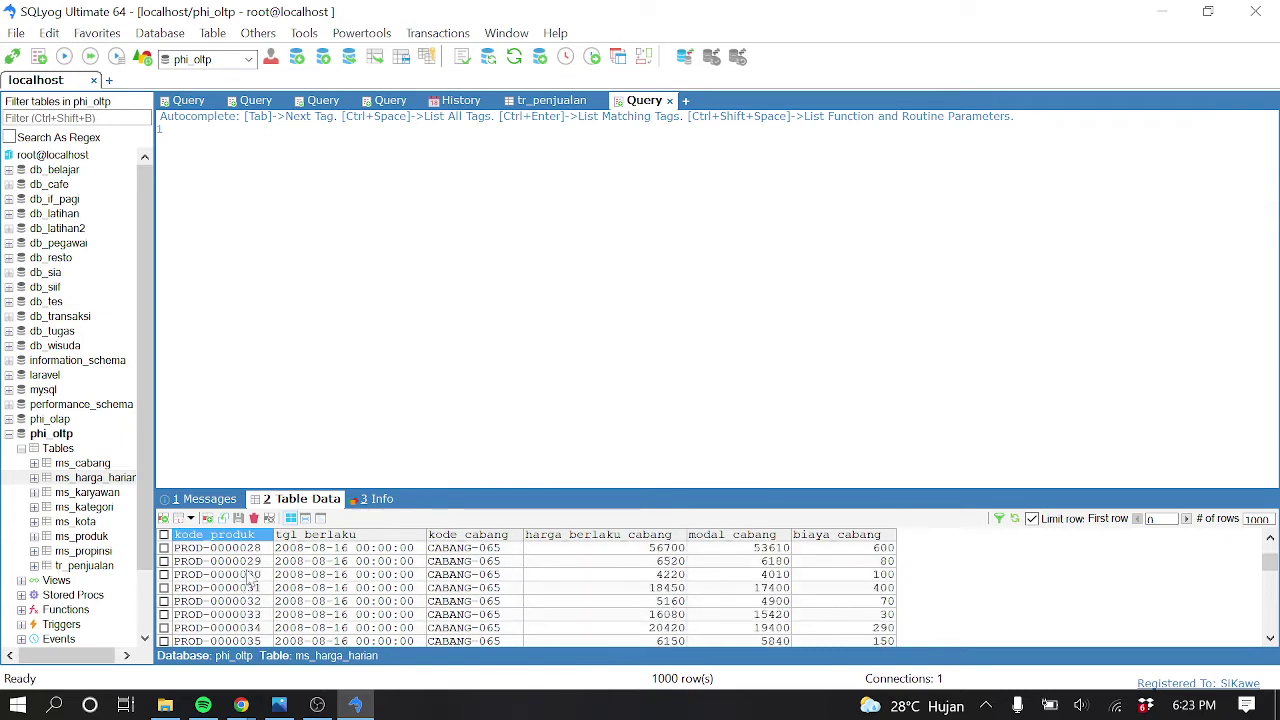
Sort by kode produk and compare PROD-0000001 prices across tgl berlaku dates
left_click(250, 536)
left_click(269, 551)
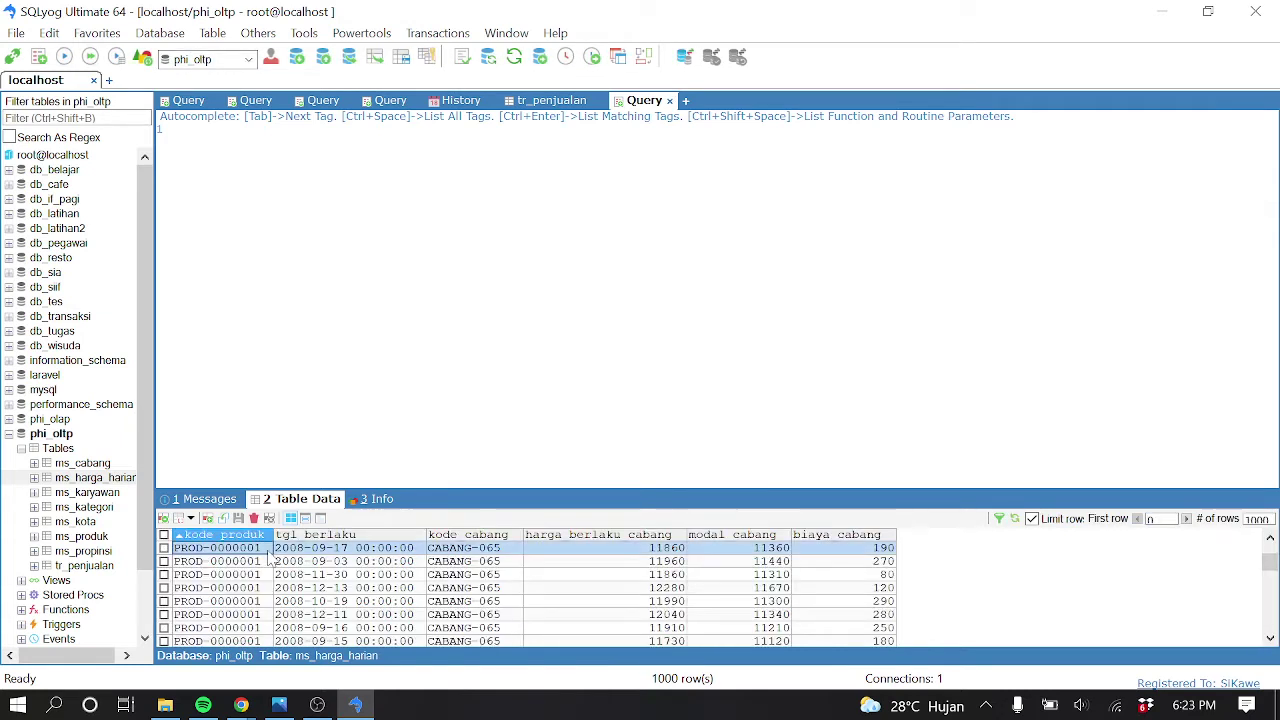
left_click(268, 575)
left_click(264, 562)
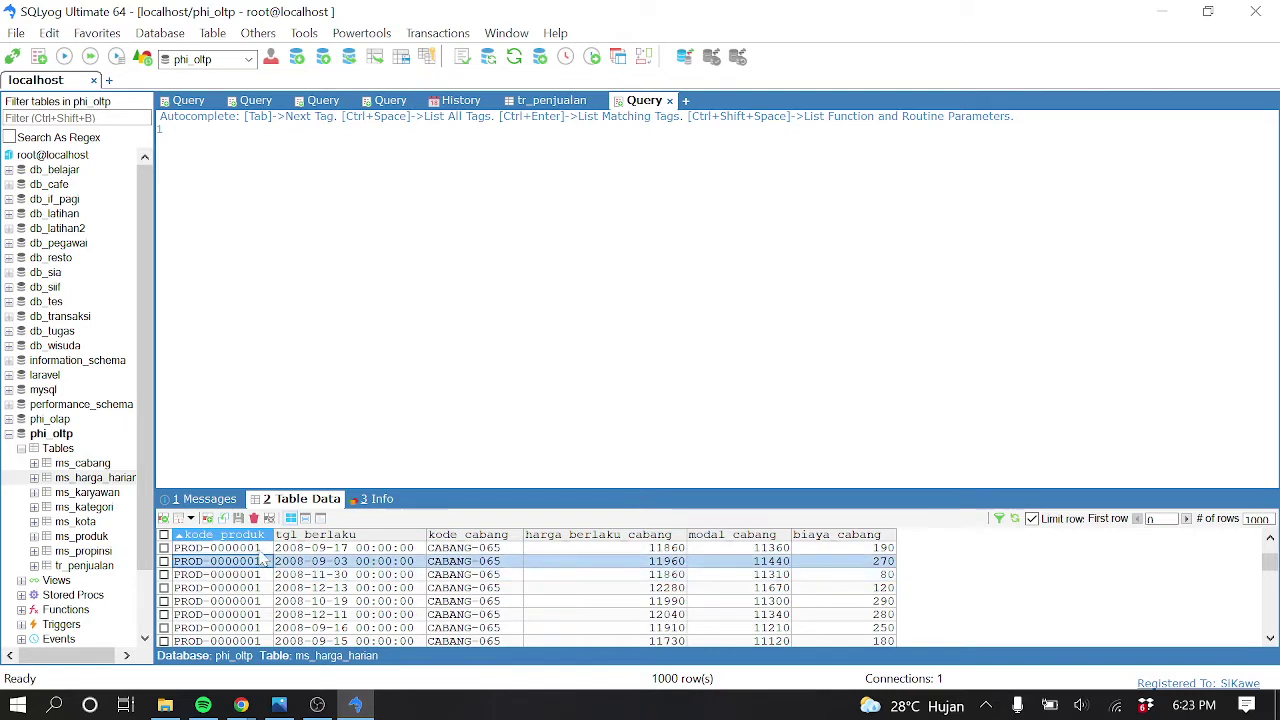
key("Up")
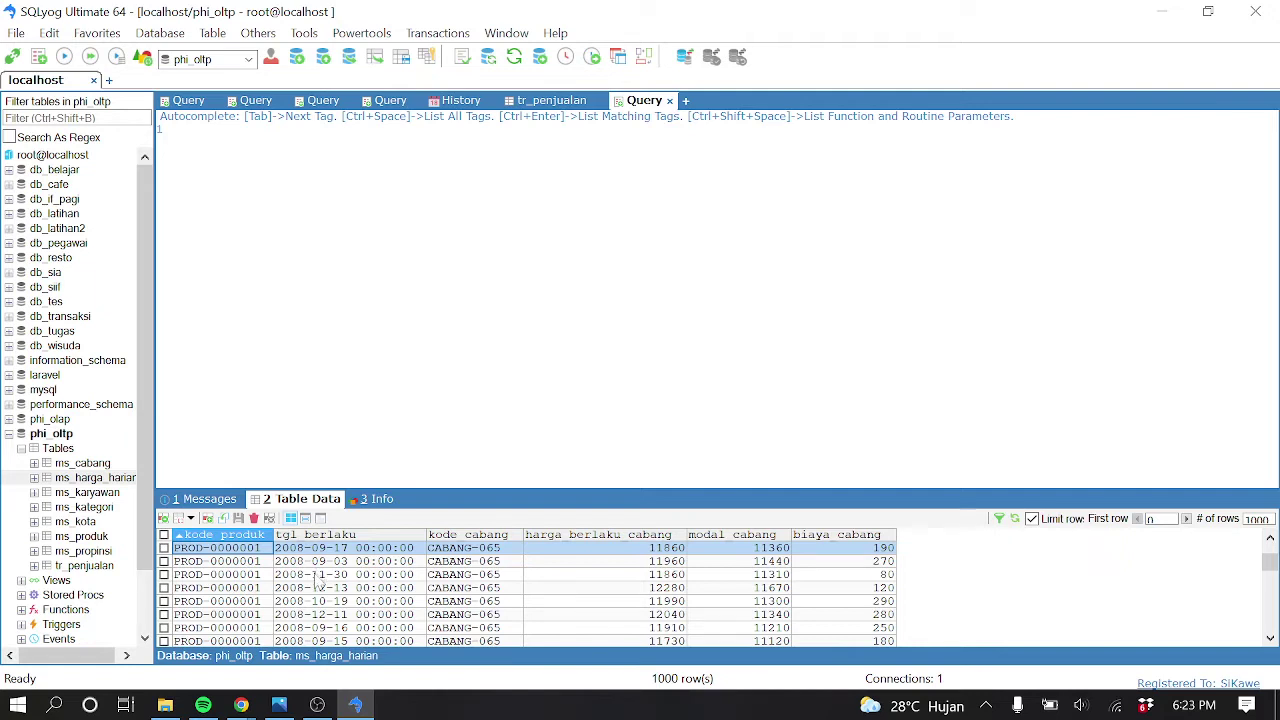
left_click(343, 563)
left_click(340, 588)
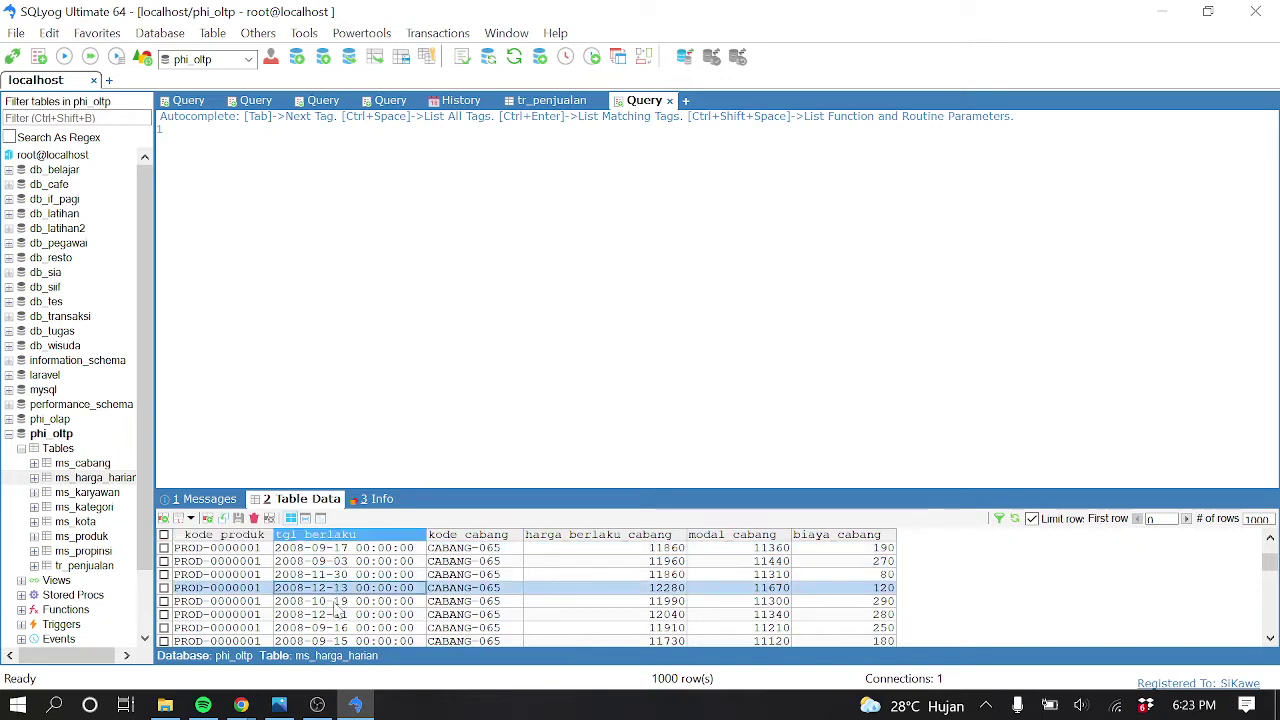
left_click(330, 616)
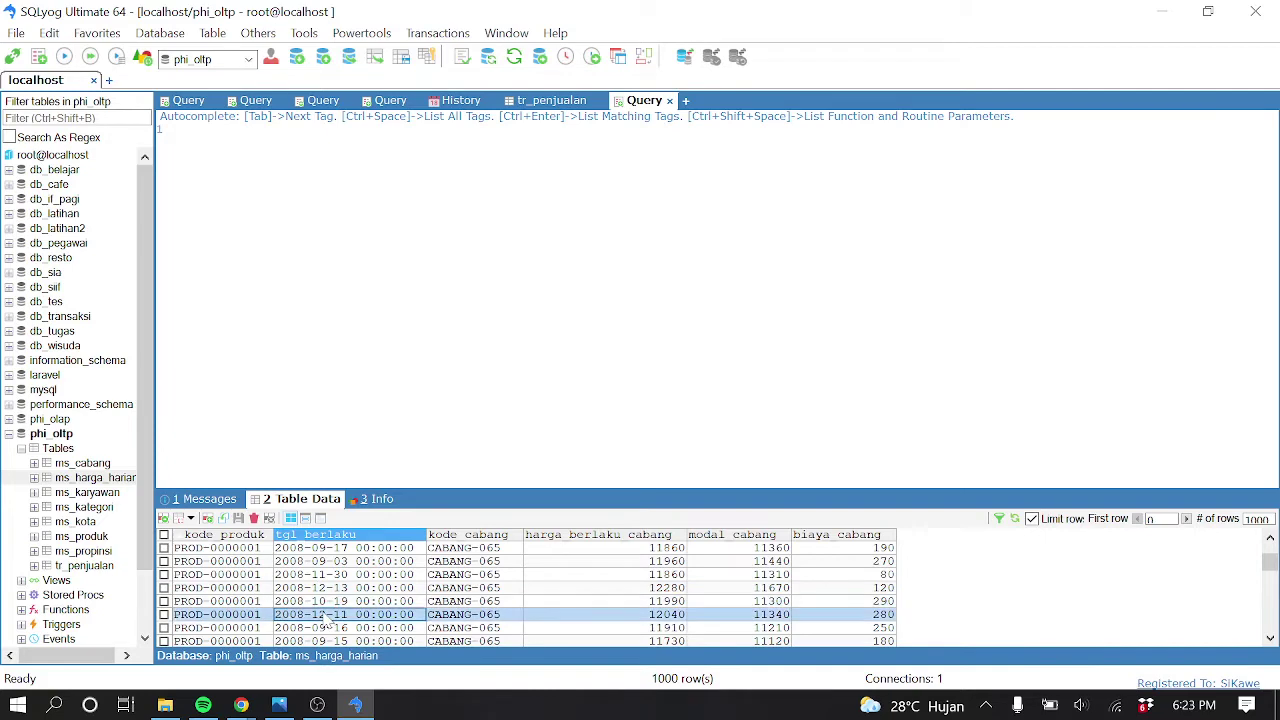
left_click(97, 492)
left_click(97, 479)
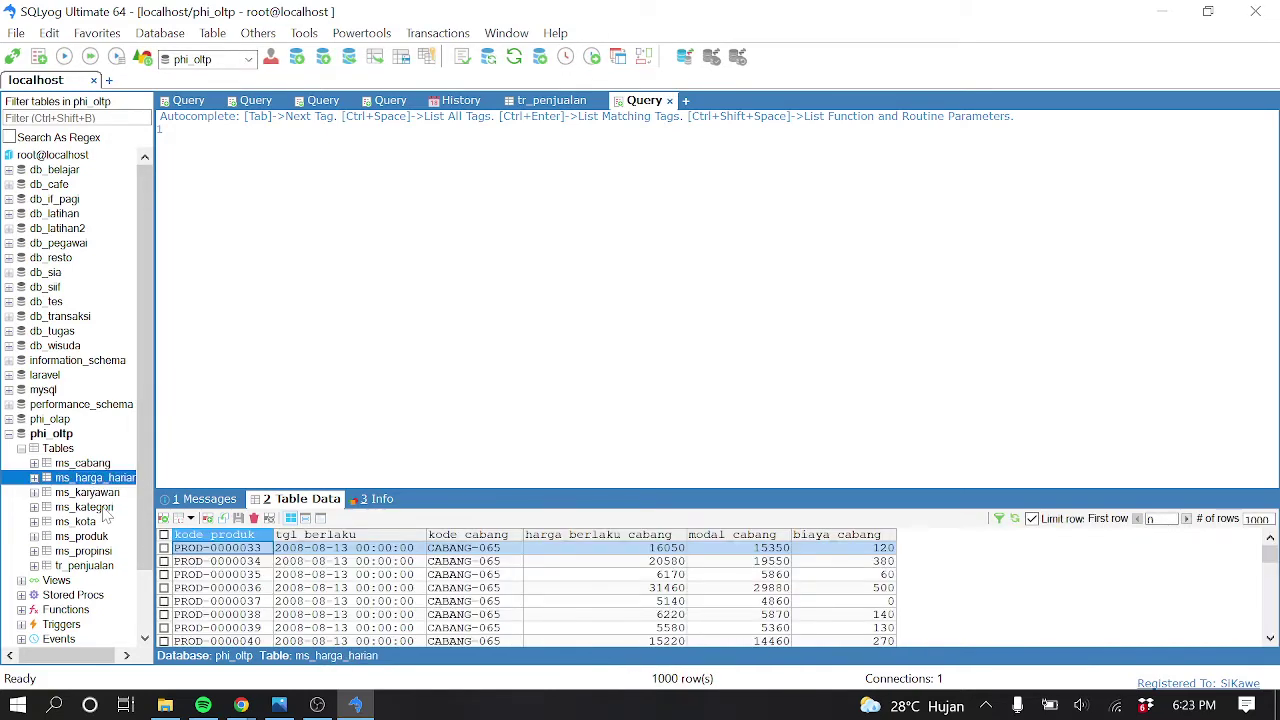
Preview the ms_cabang, ms_karyawan, ms_kategori, ms_kota, ms_produk and ms_propinsi tables, then minimize SQLyog
left_click(100, 465)
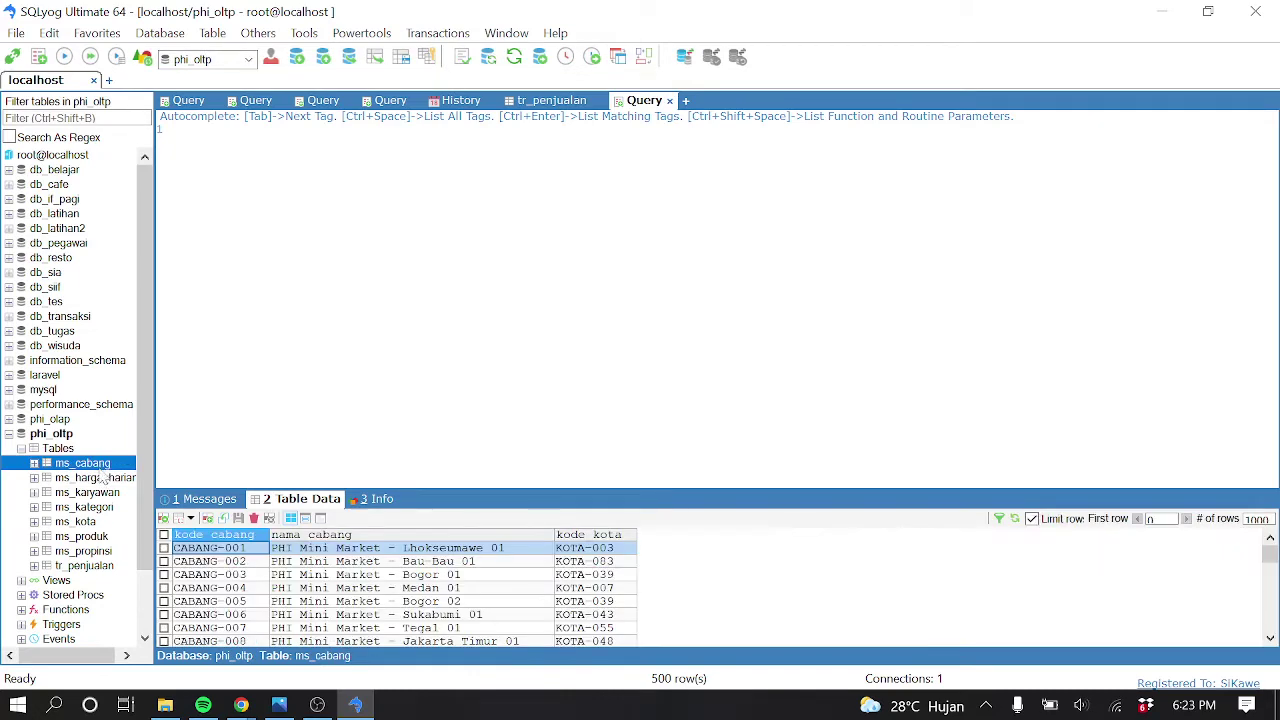
left_click(97, 492)
left_click(98, 507)
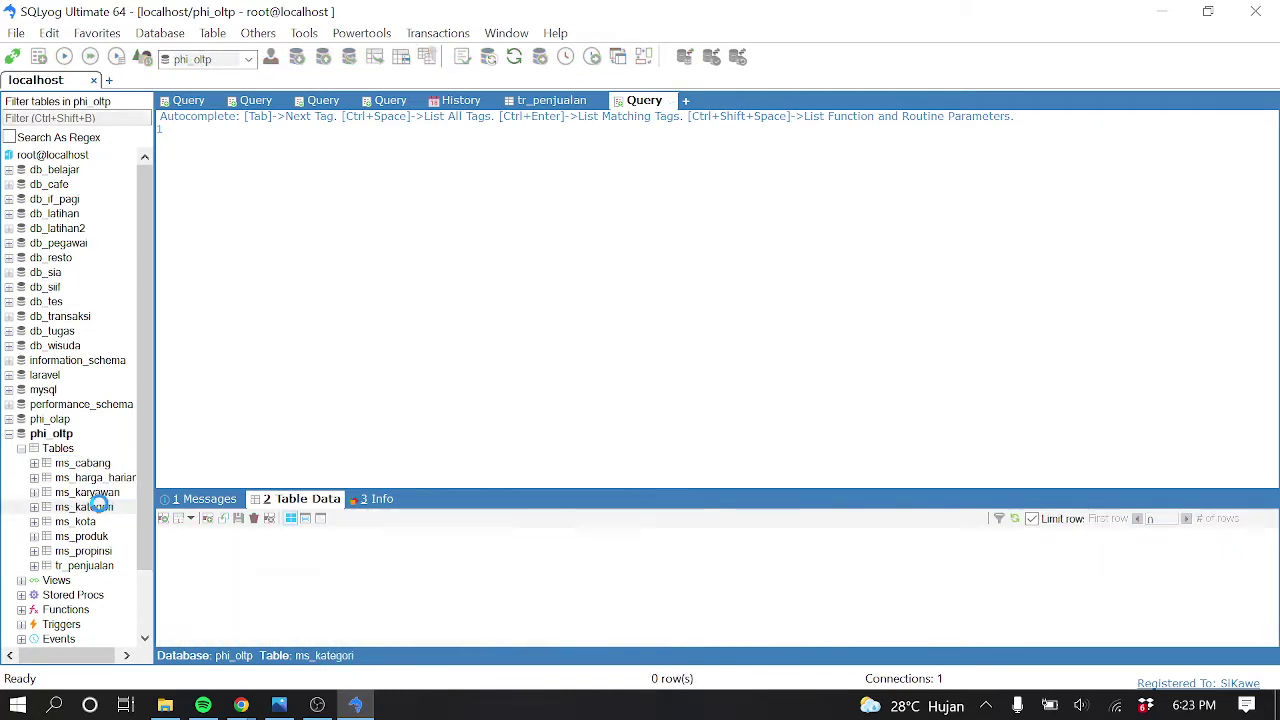
left_click(98, 521)
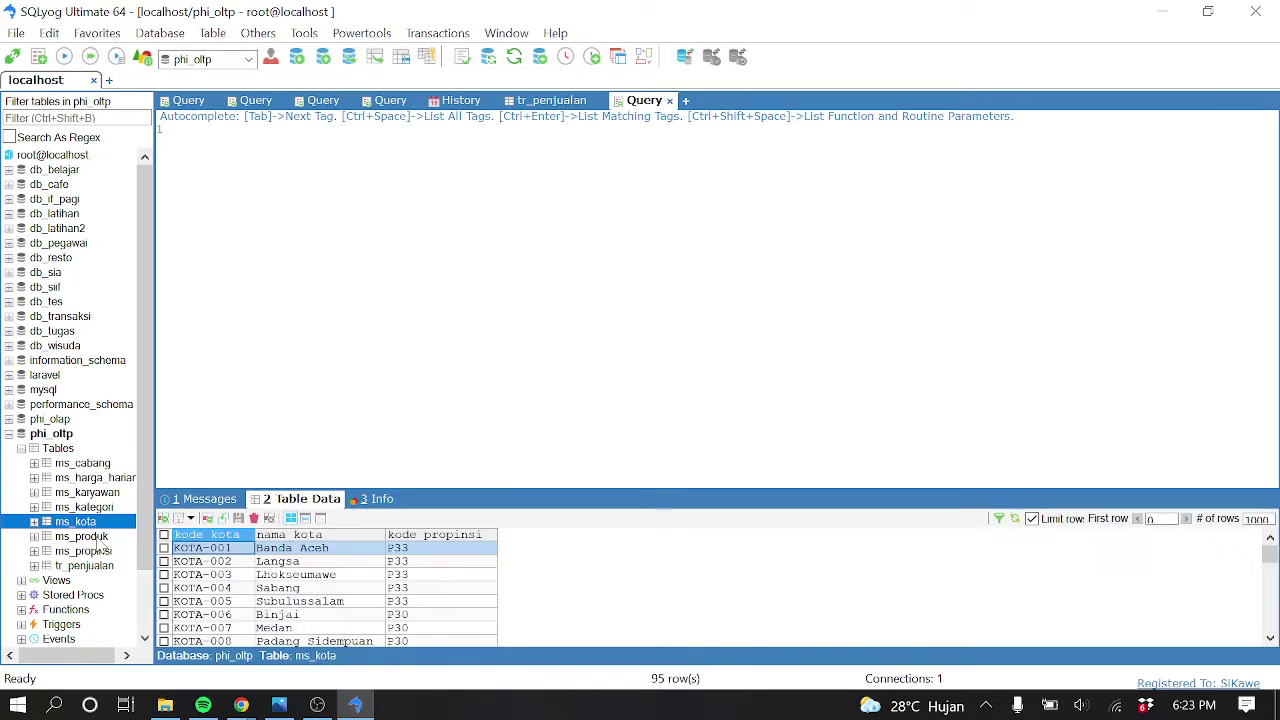
left_click(98, 537)
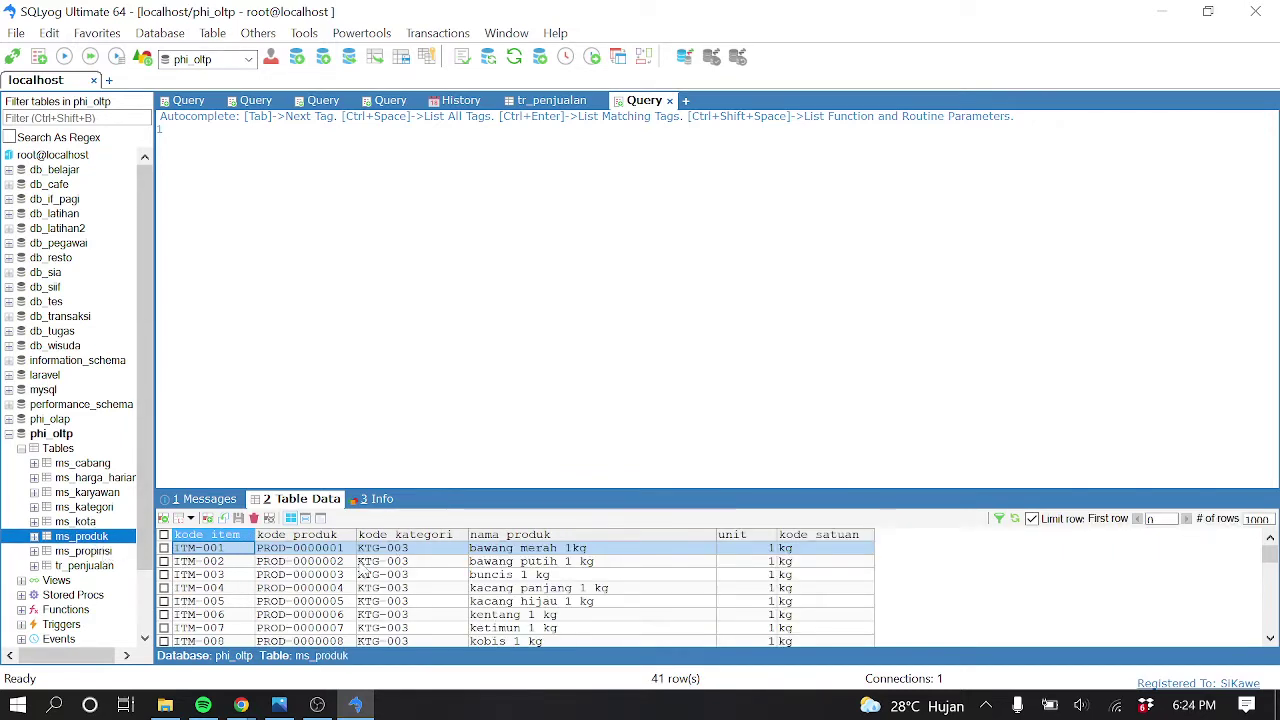
left_click(100, 552)
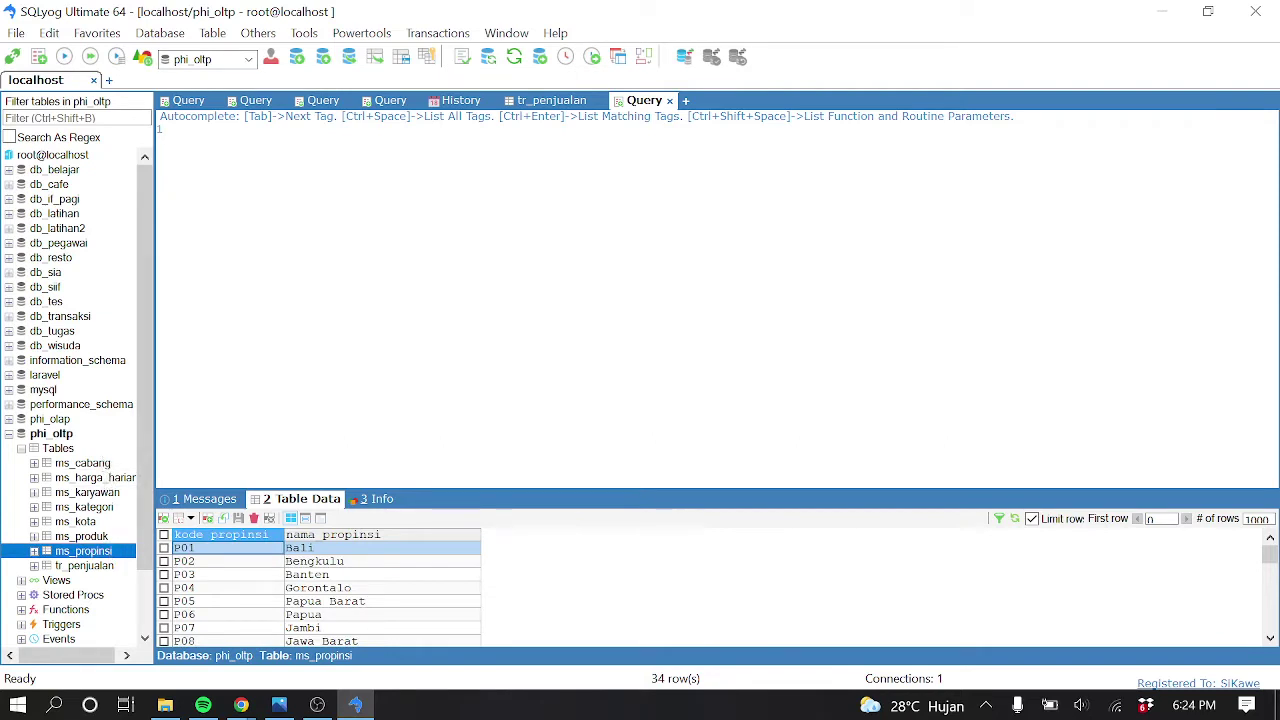
left_click(1158, 14)
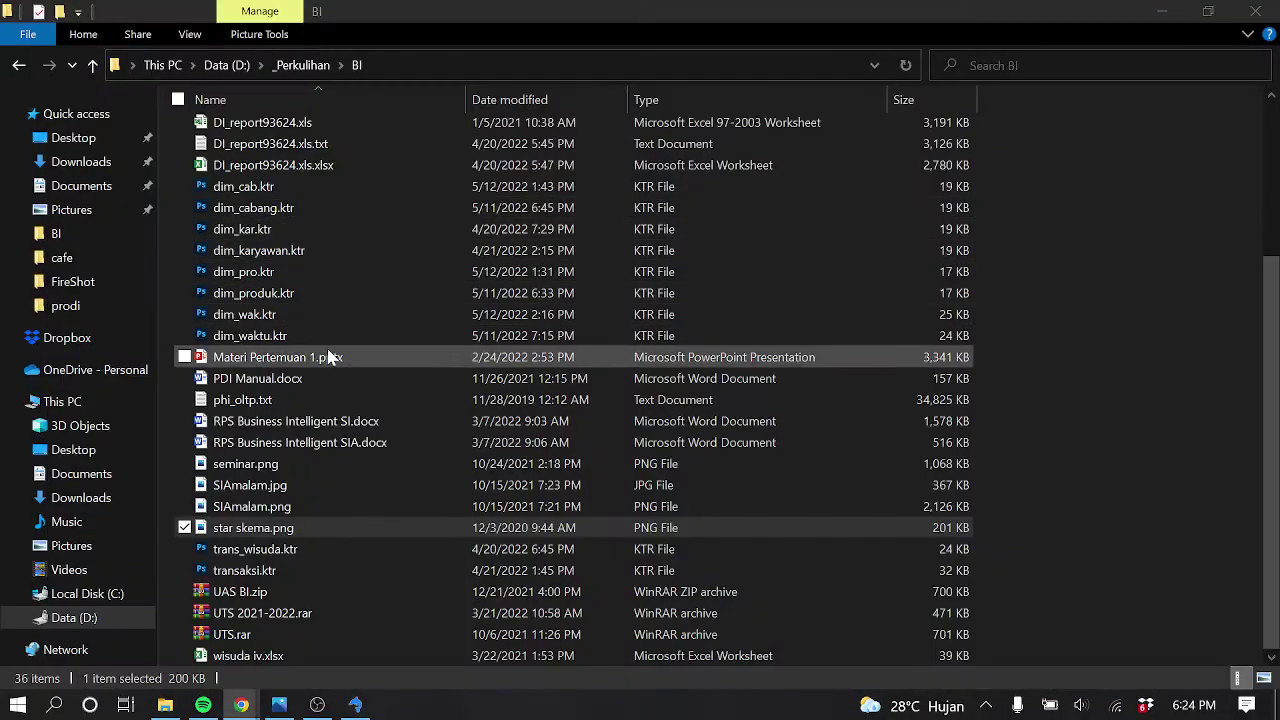
Open the pentaho folder inside BI
scroll(333, 402, "up", 4)
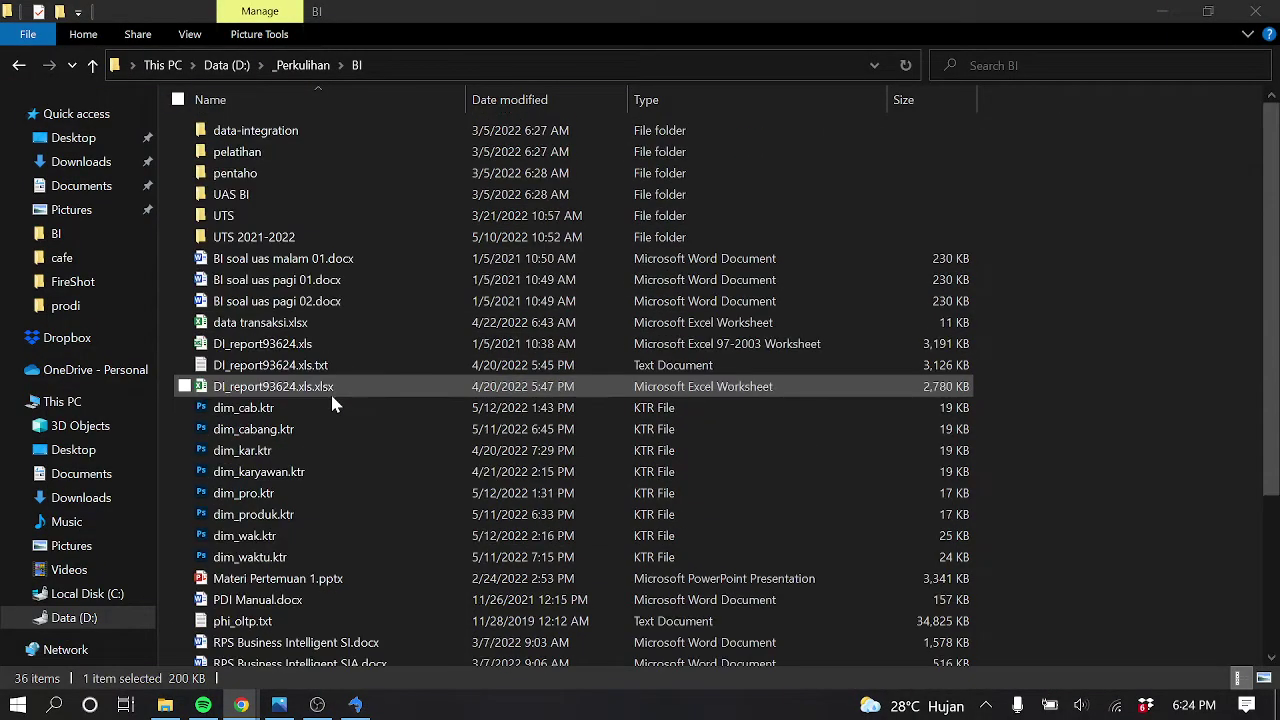
left_click(290, 175)
double_click(290, 175)
Launch Pentaho Spoon by running Spoon.bat
scroll(314, 380, "down", 6)
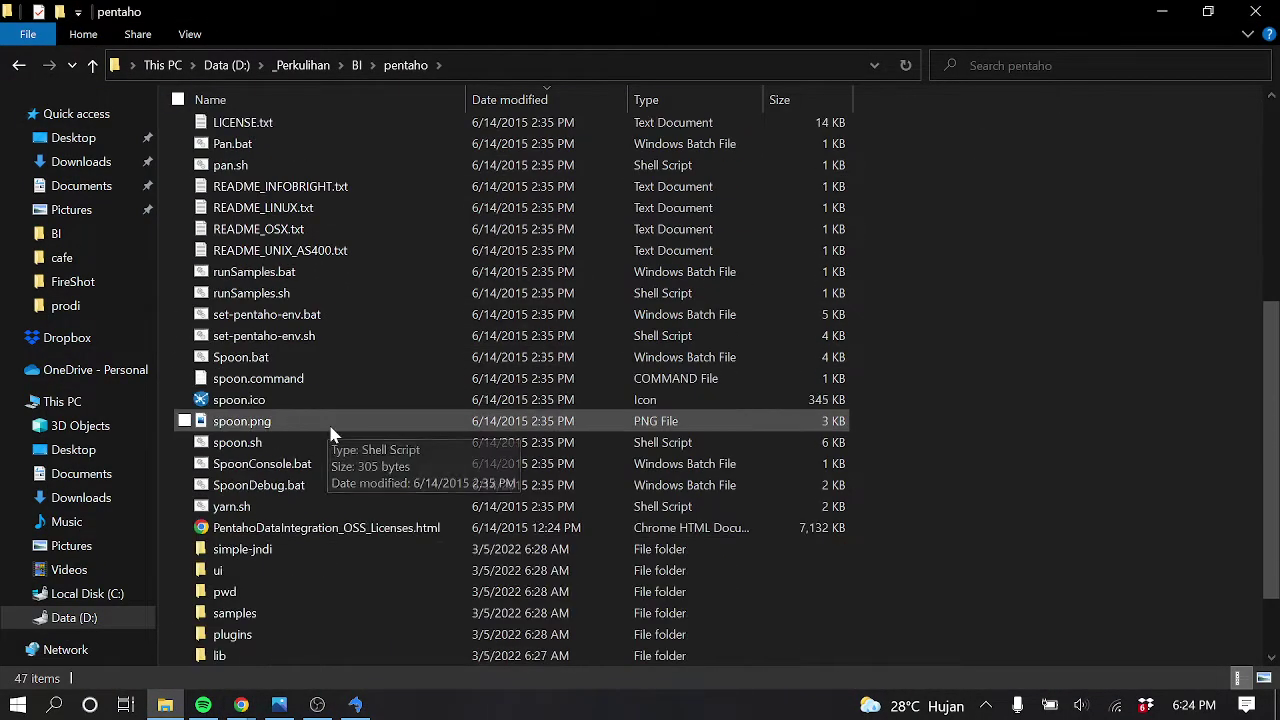
scroll(324, 383, "up", 5)
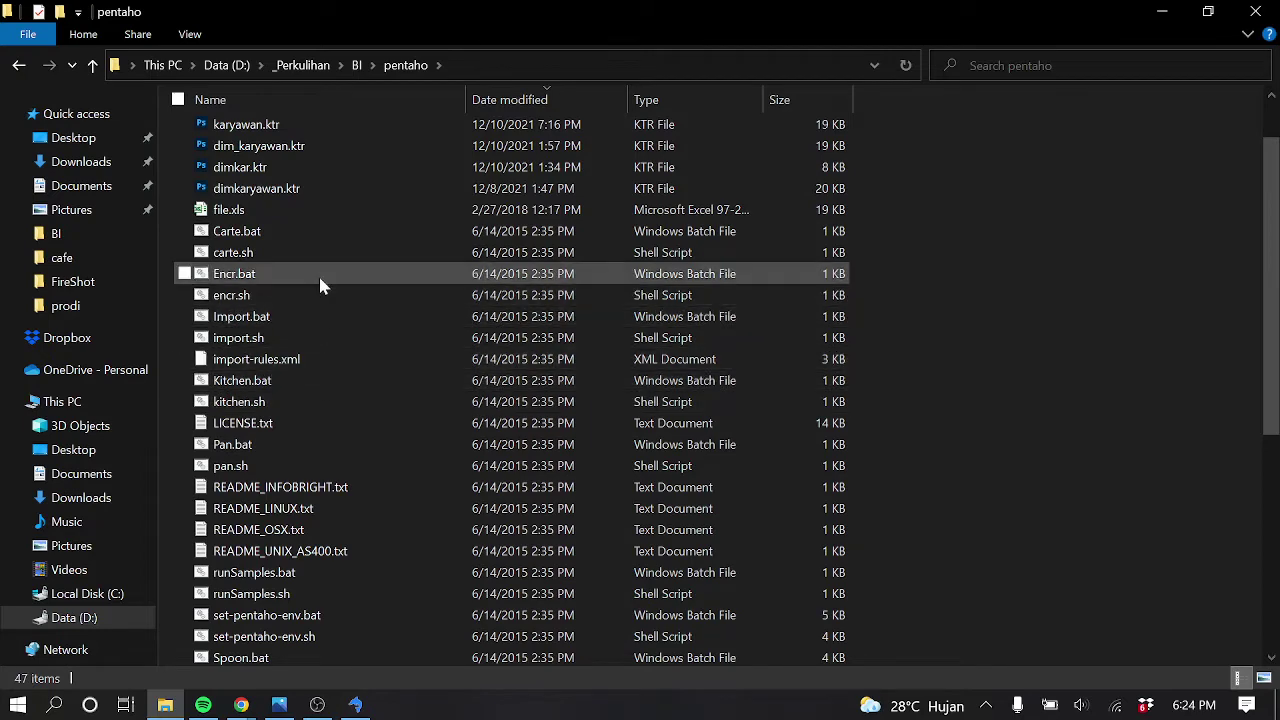
scroll(350, 460, "down", 3)
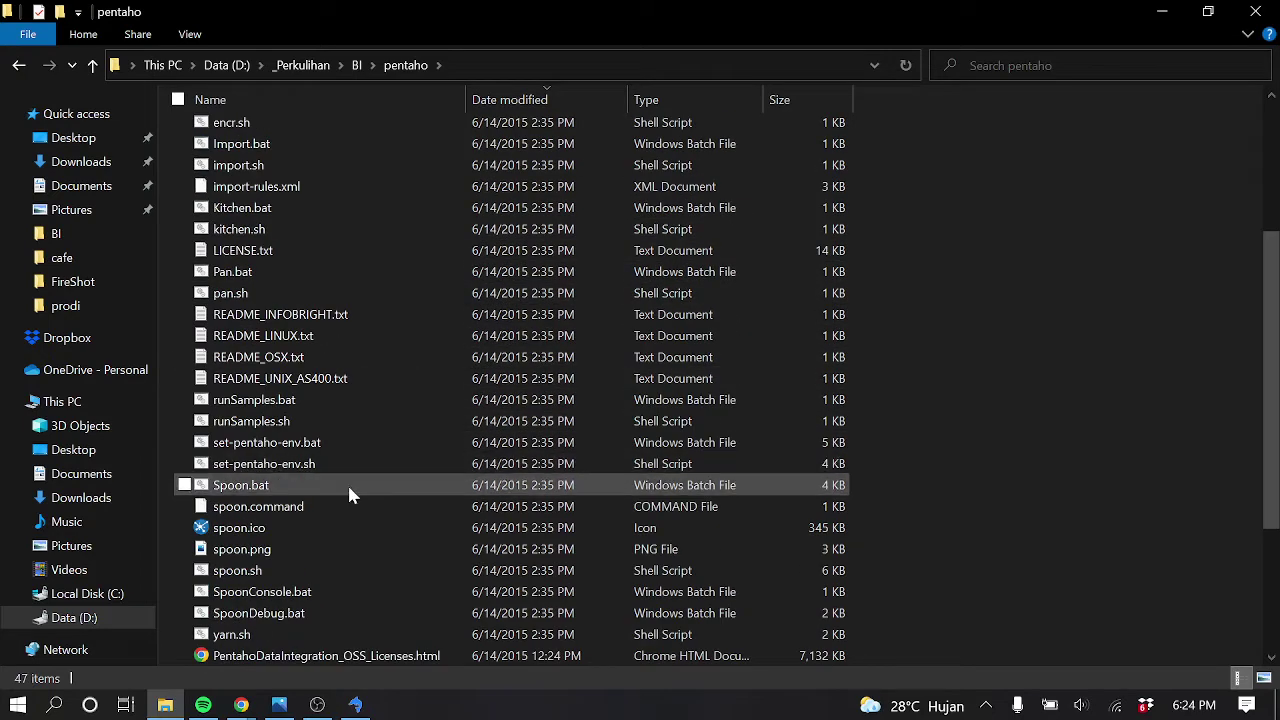
left_click(348, 485)
double_click(350, 488)
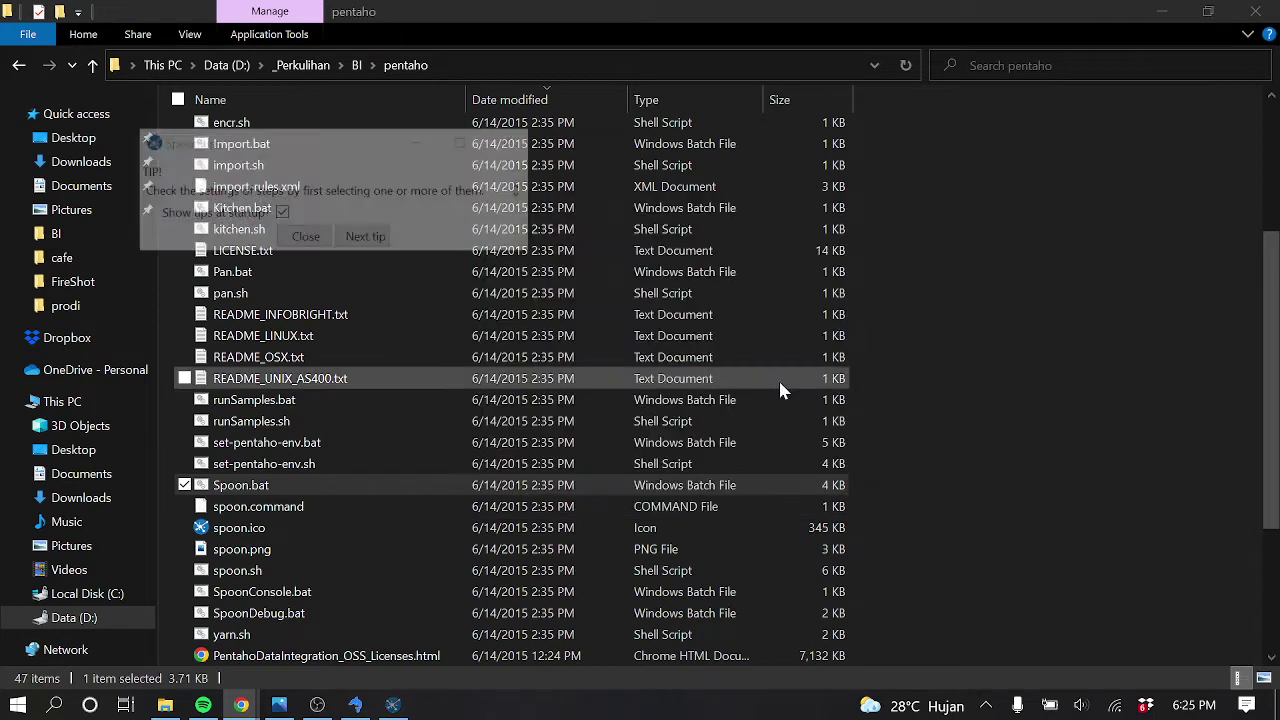
Dismiss the startup tip and maximize the Spoon window
left_click(305, 238)
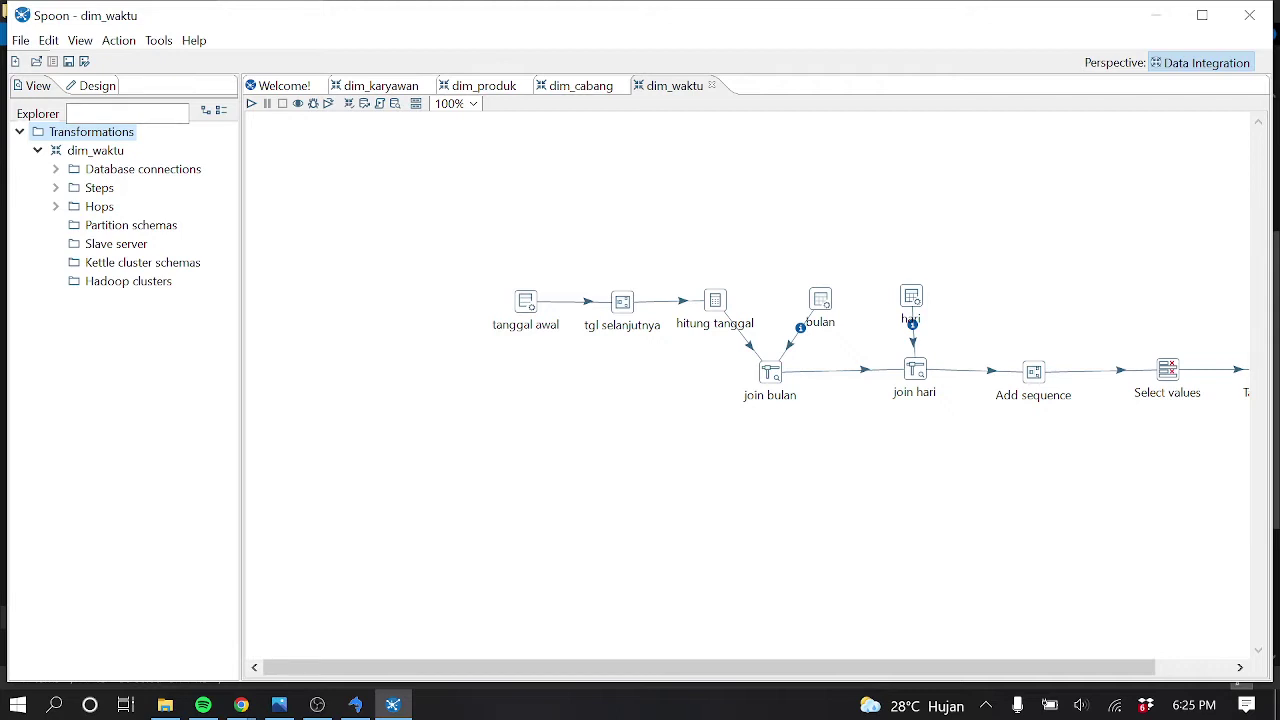
key("alt+Tab")
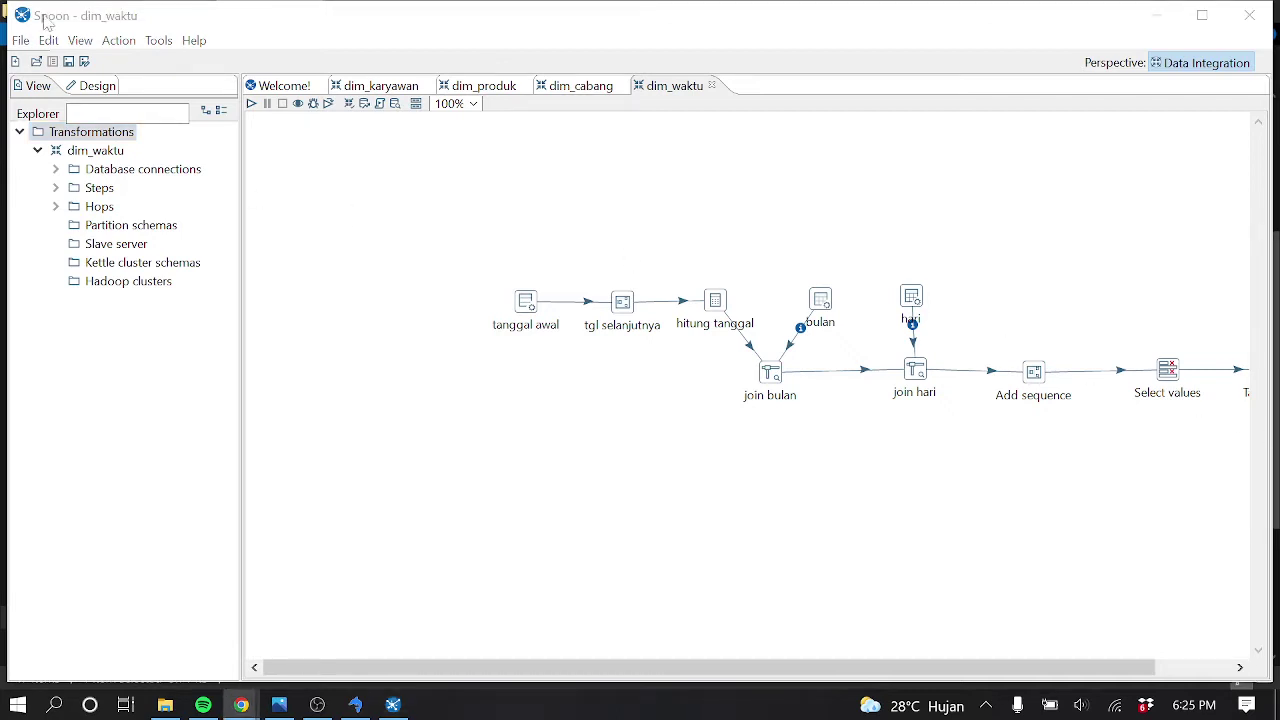
left_click(1202, 15)
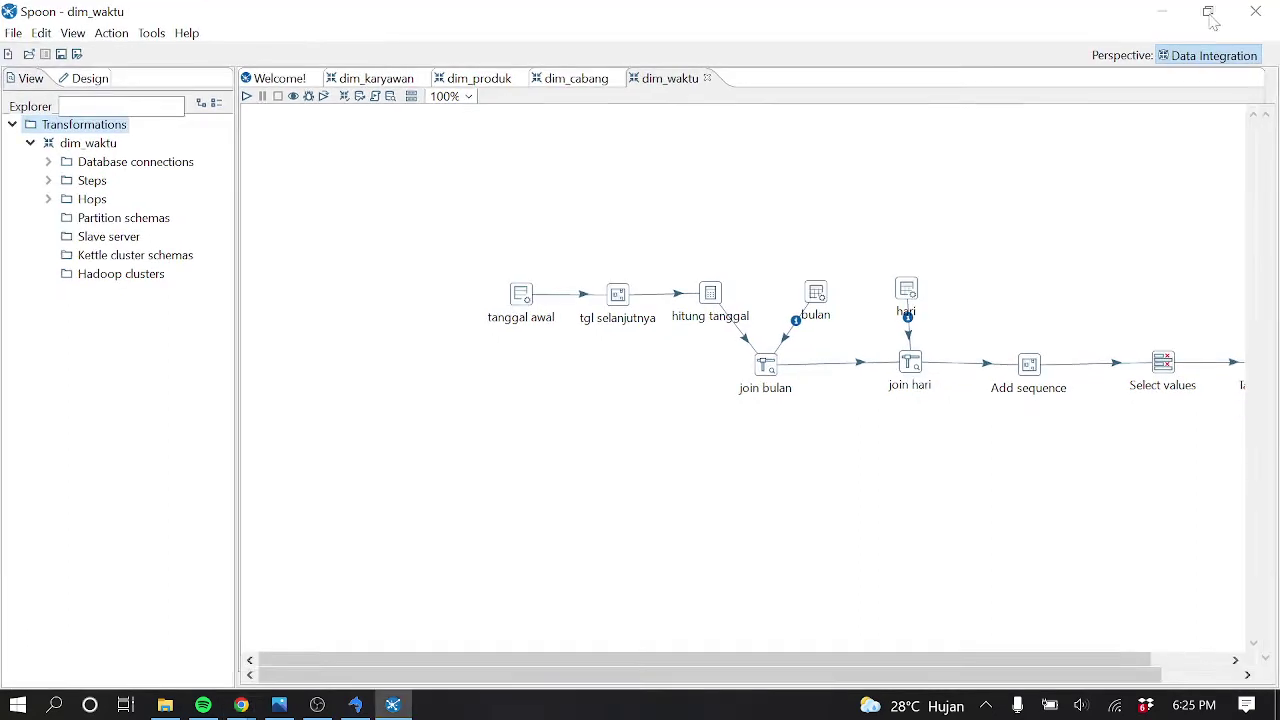
Create a new transformation from File > New > Transformation
left_click(41, 34)
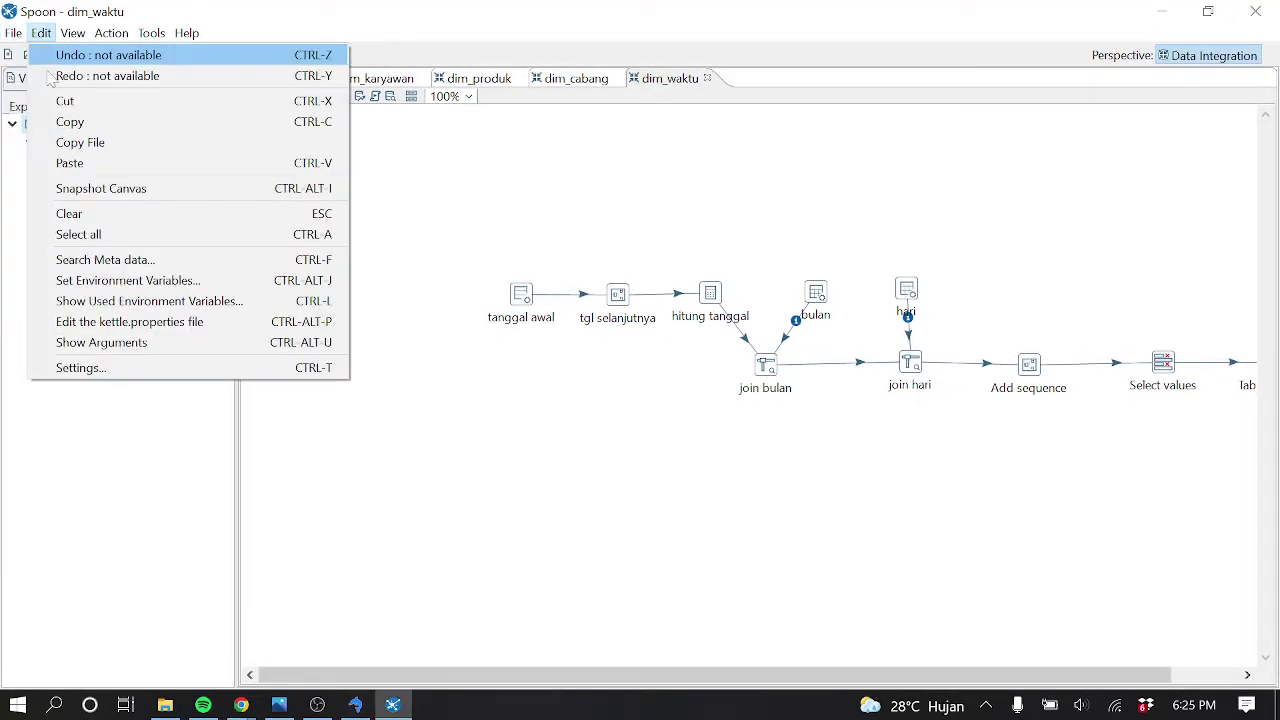
mouse_move(14, 33)
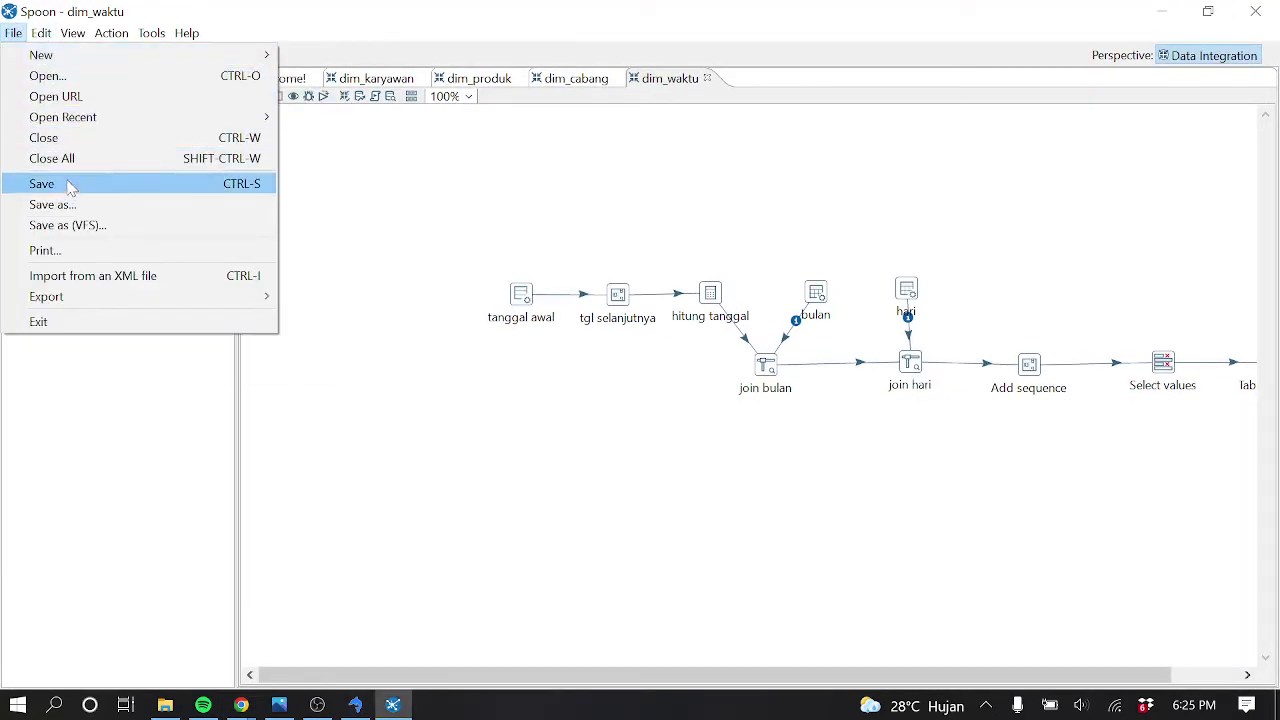
mouse_move(169, 65)
left_click(328, 56)
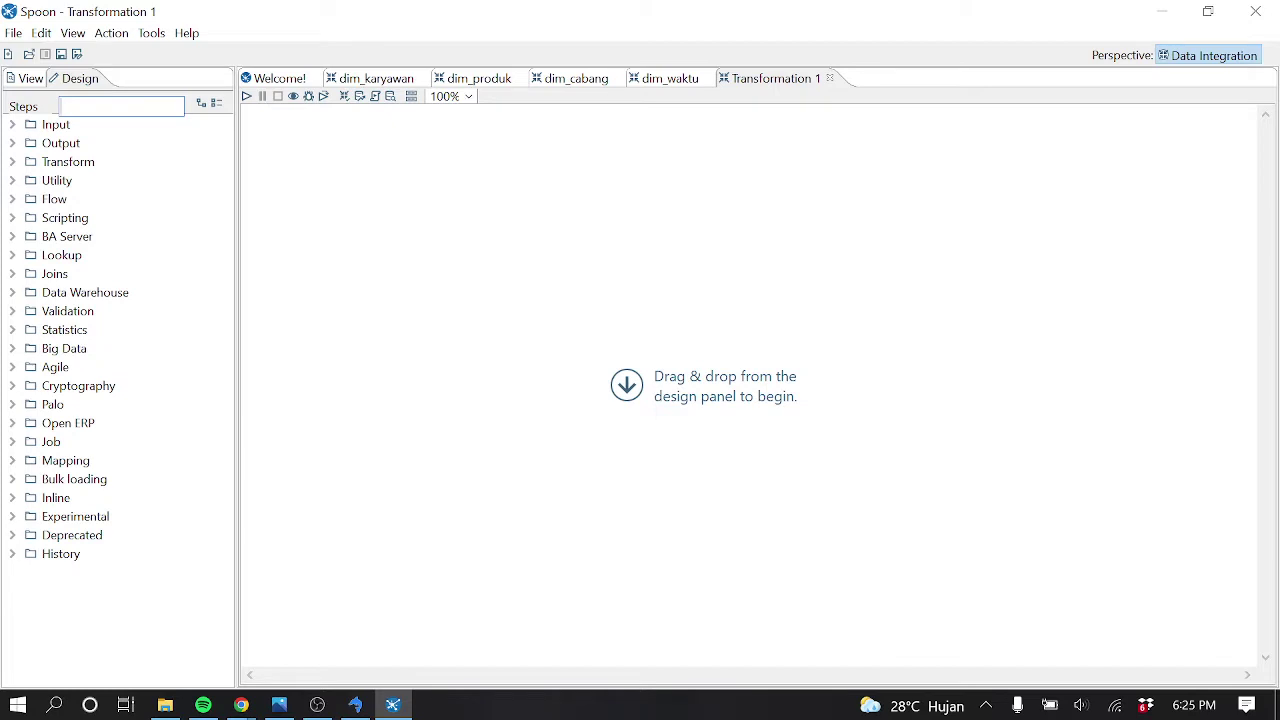
left_click(241, 705)
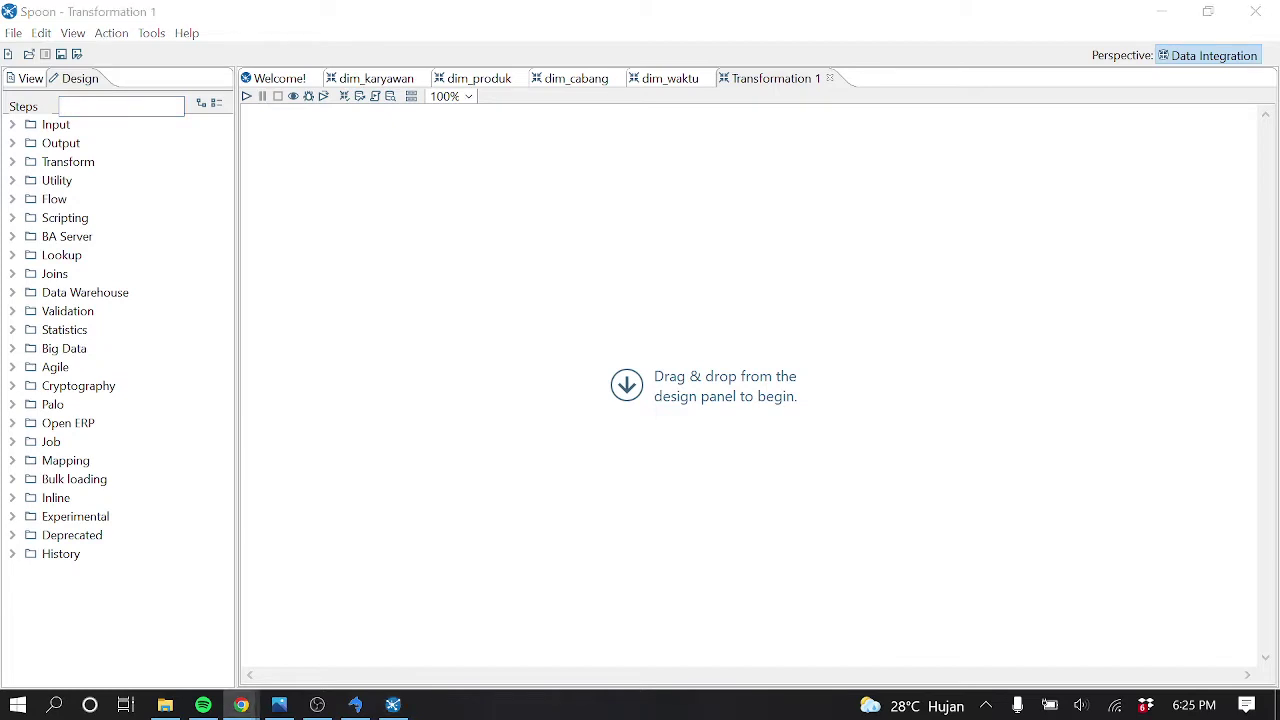
left_click(30, 79)
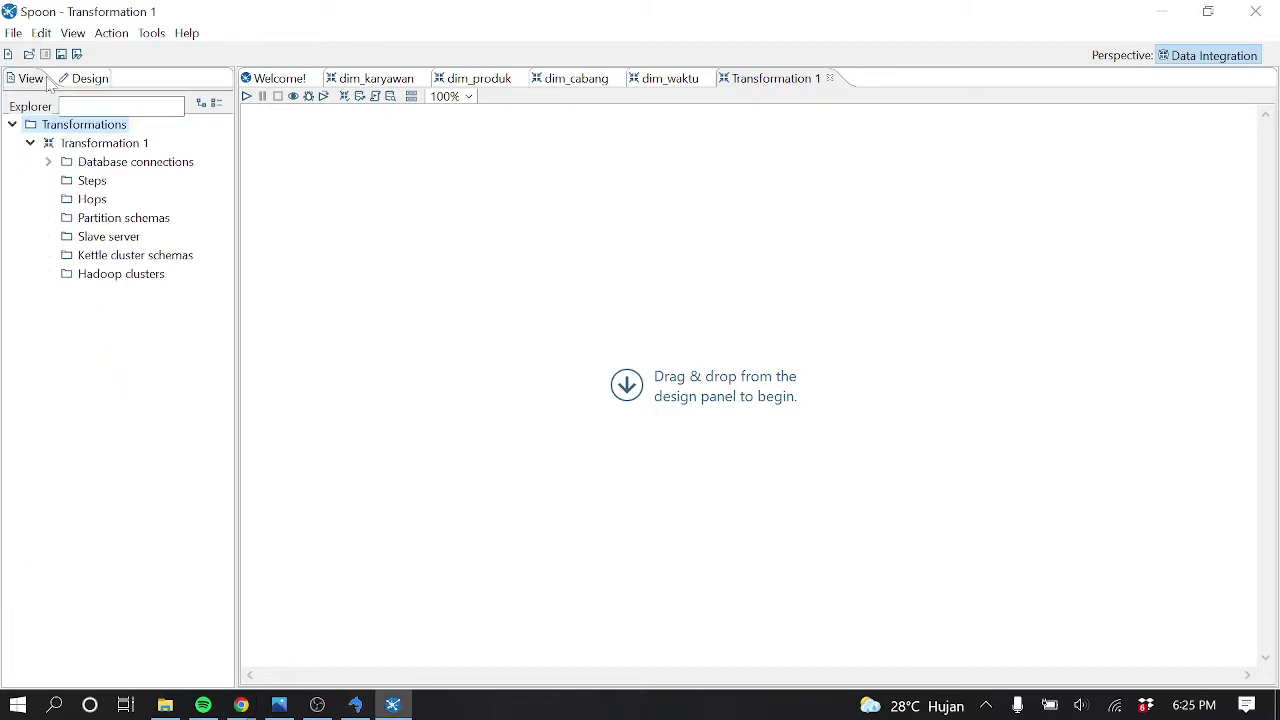
left_click(48, 162)
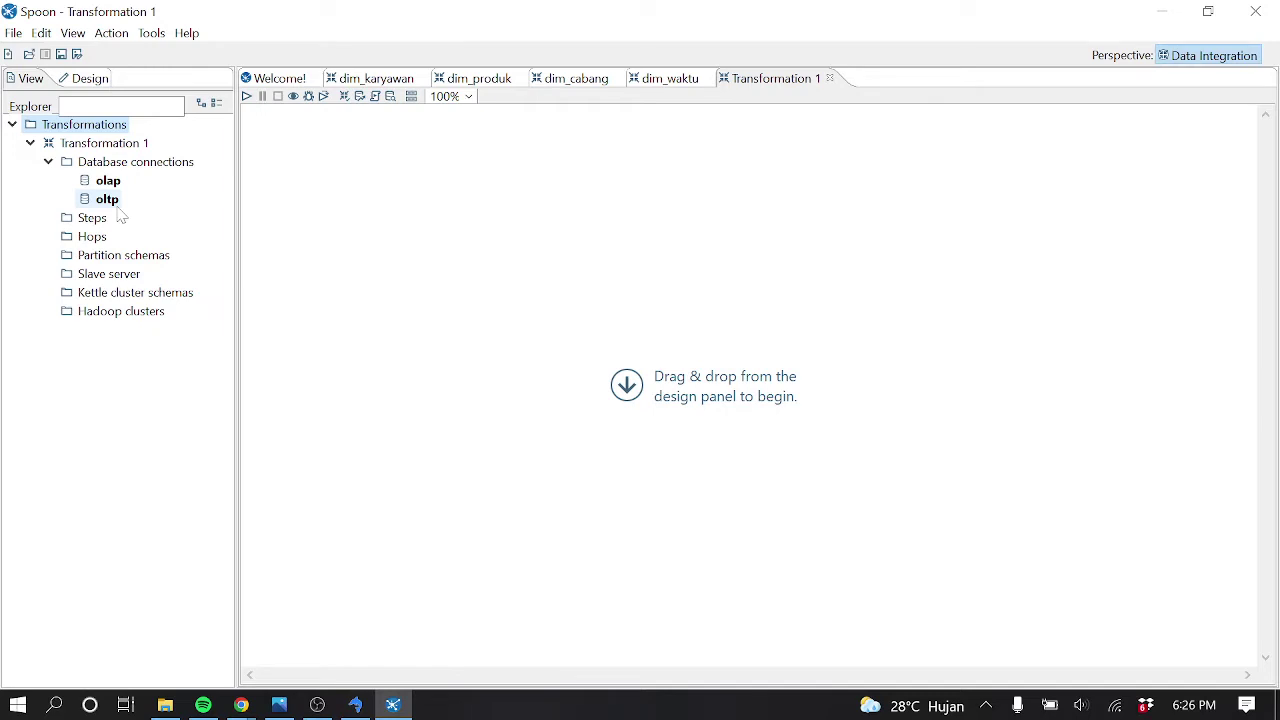
left_click(241, 705)
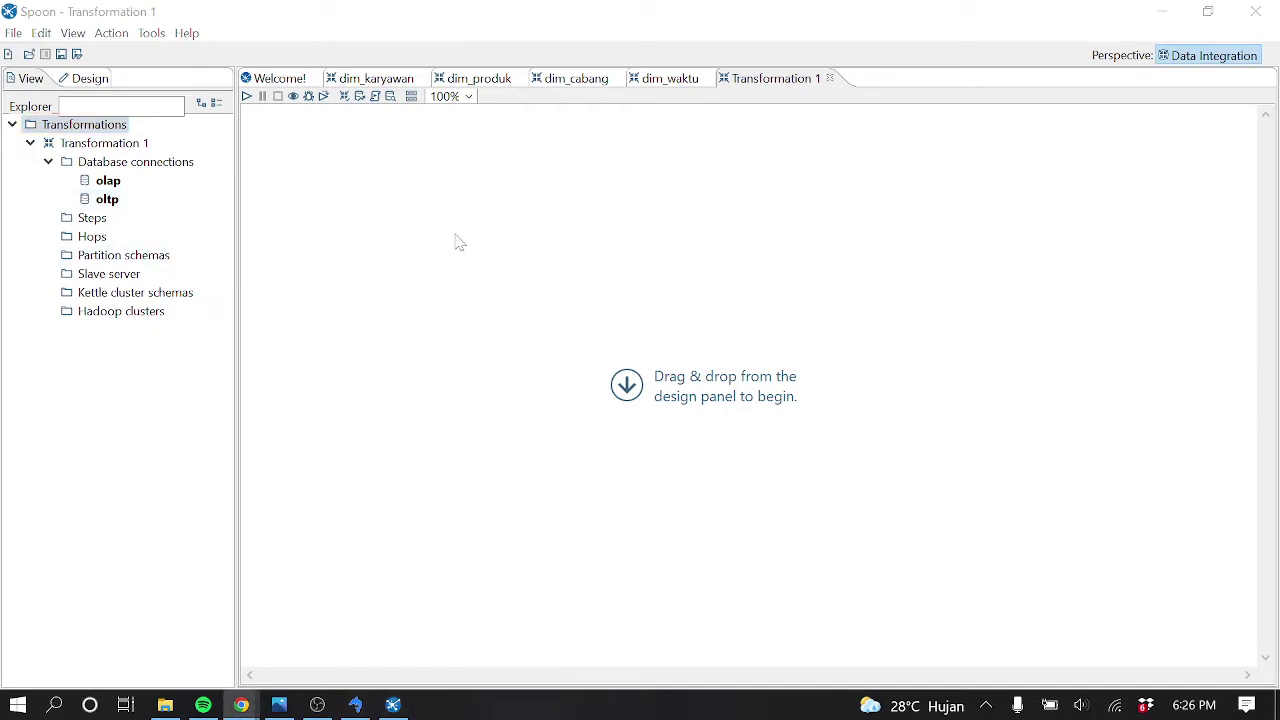
left_click(80, 79)
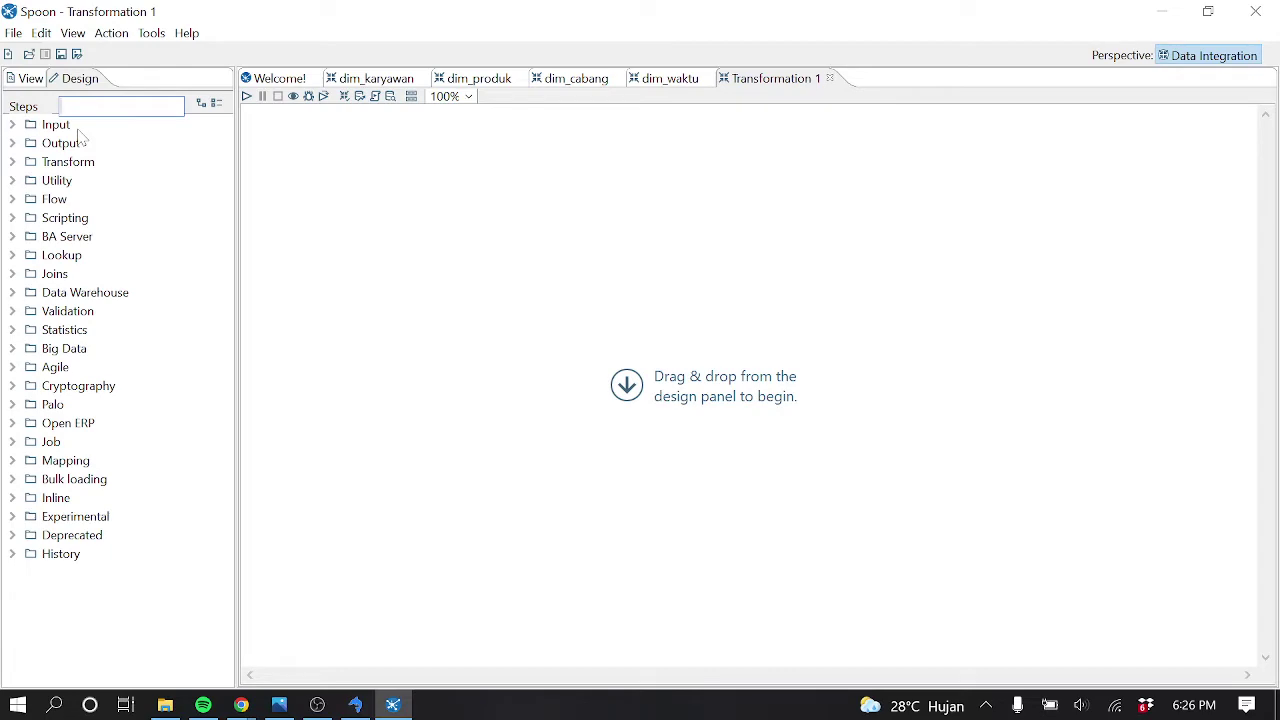
Place a Table input step on the canvas and name it 'table transaksi'
double_click(55, 124)
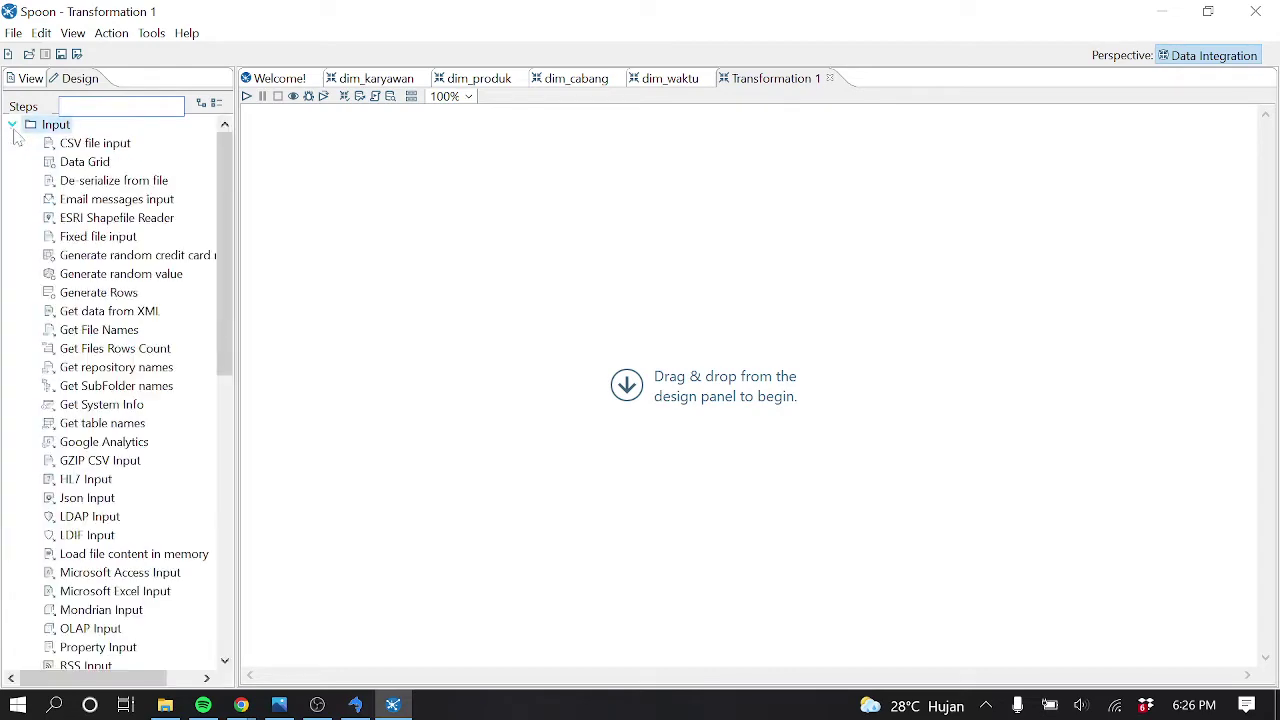
left_click_drag(225, 258, 233, 395)
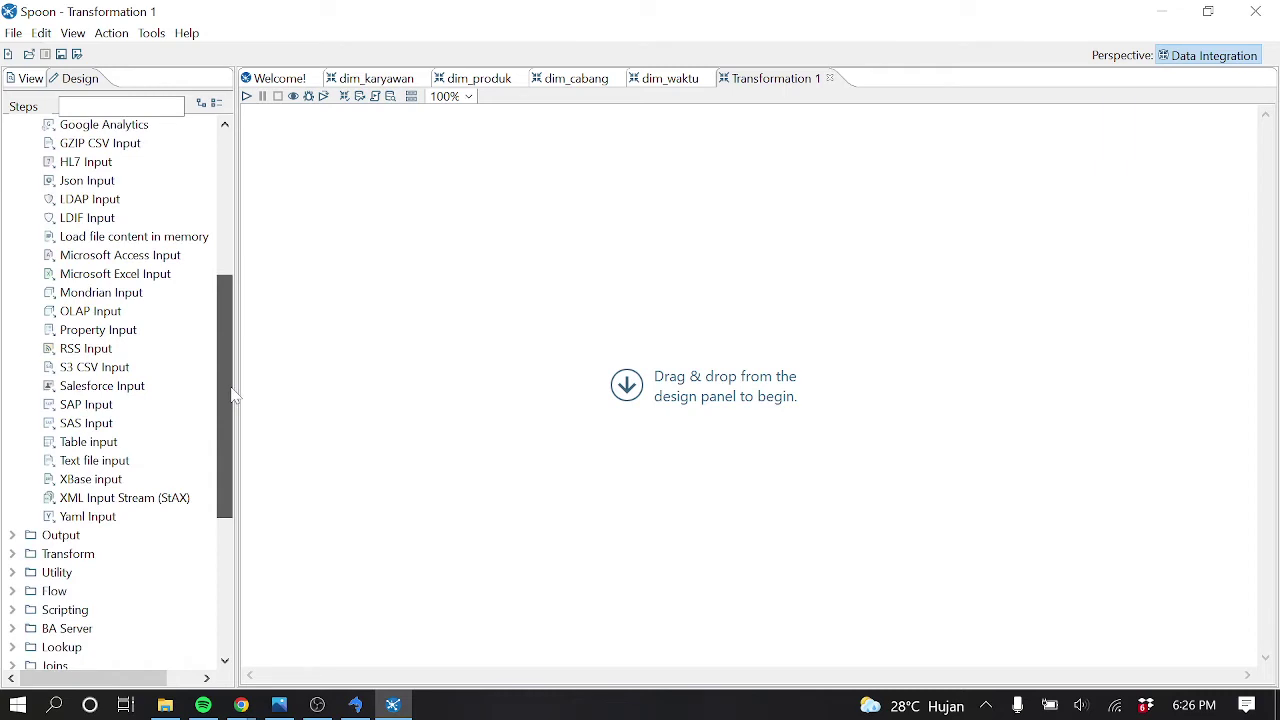
left_click_drag(232, 395, 226, 380)
left_click_drag(86, 479, 386, 332)
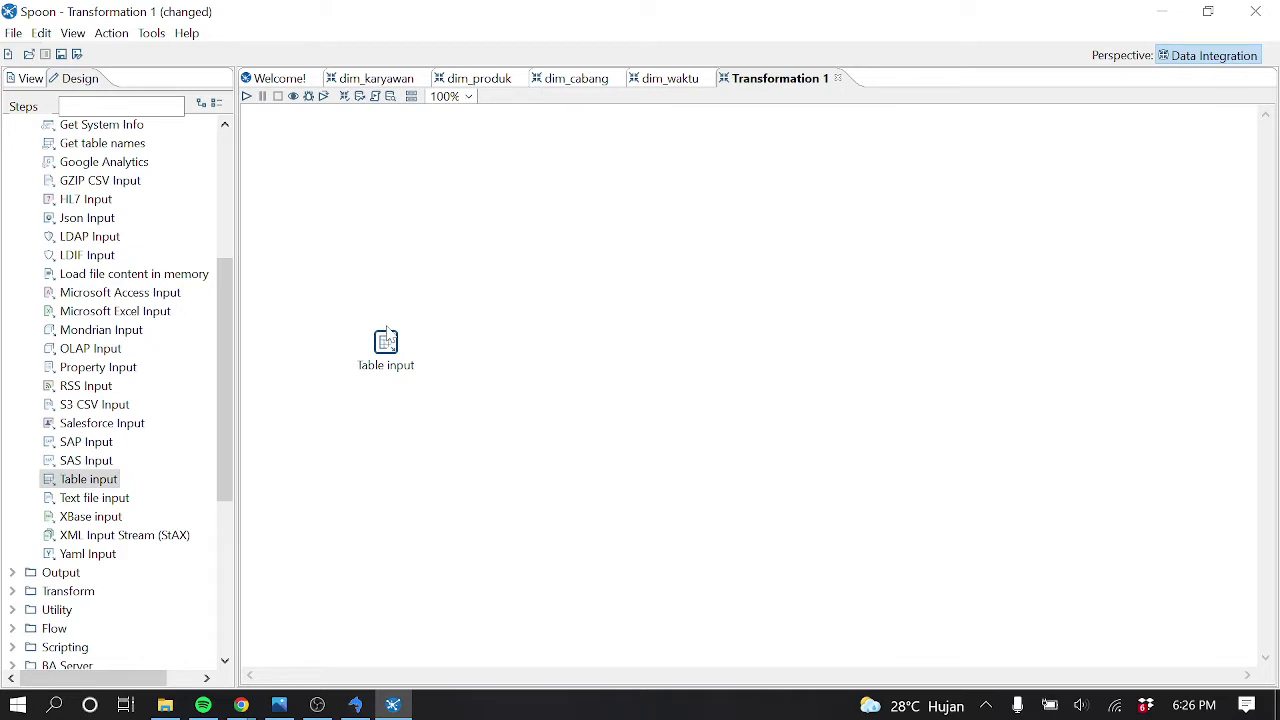
double_click(386, 340)
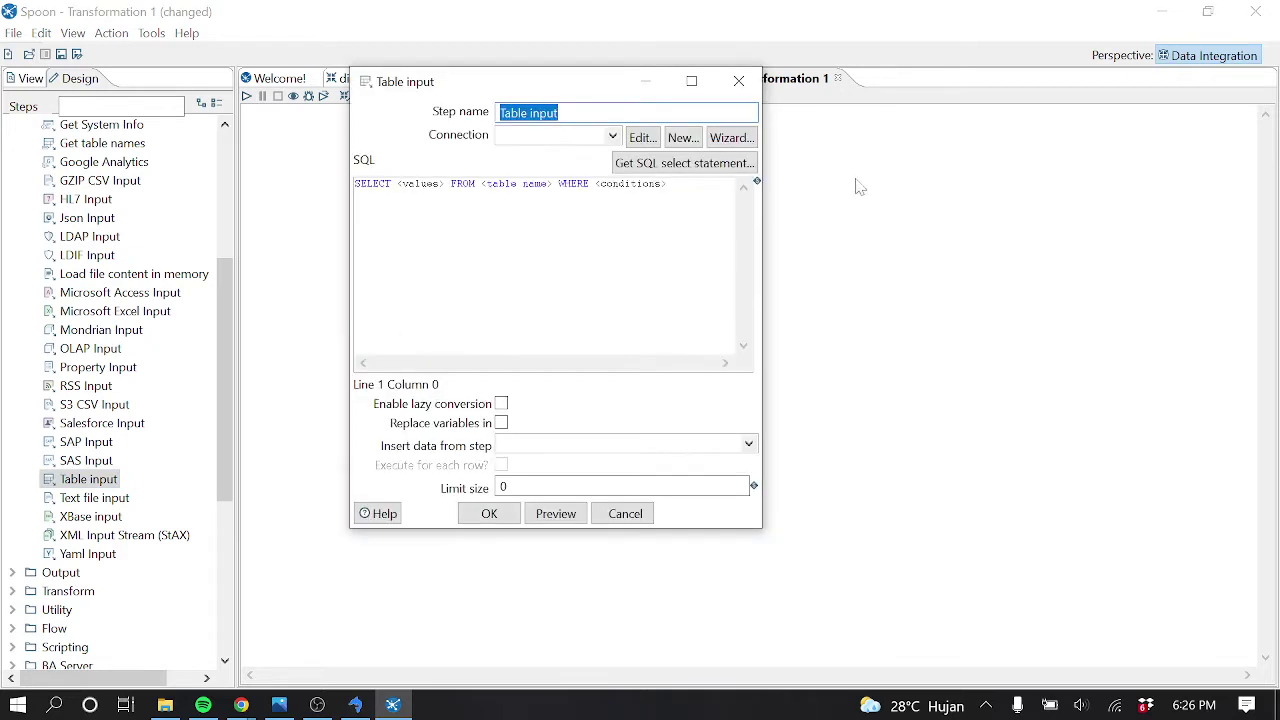
type("table")
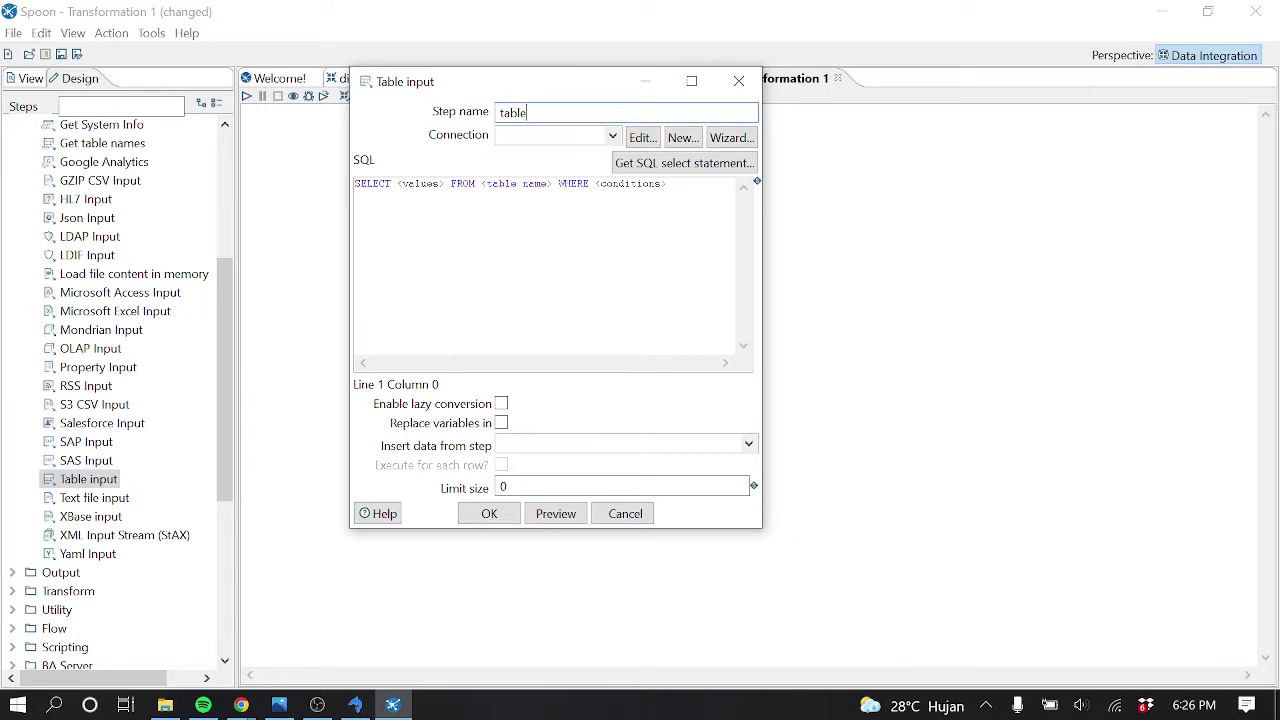
type(" transak")
Make it select all named fields of tr_penjualan over oltp, then add a second Table input above
left_click(613, 136)
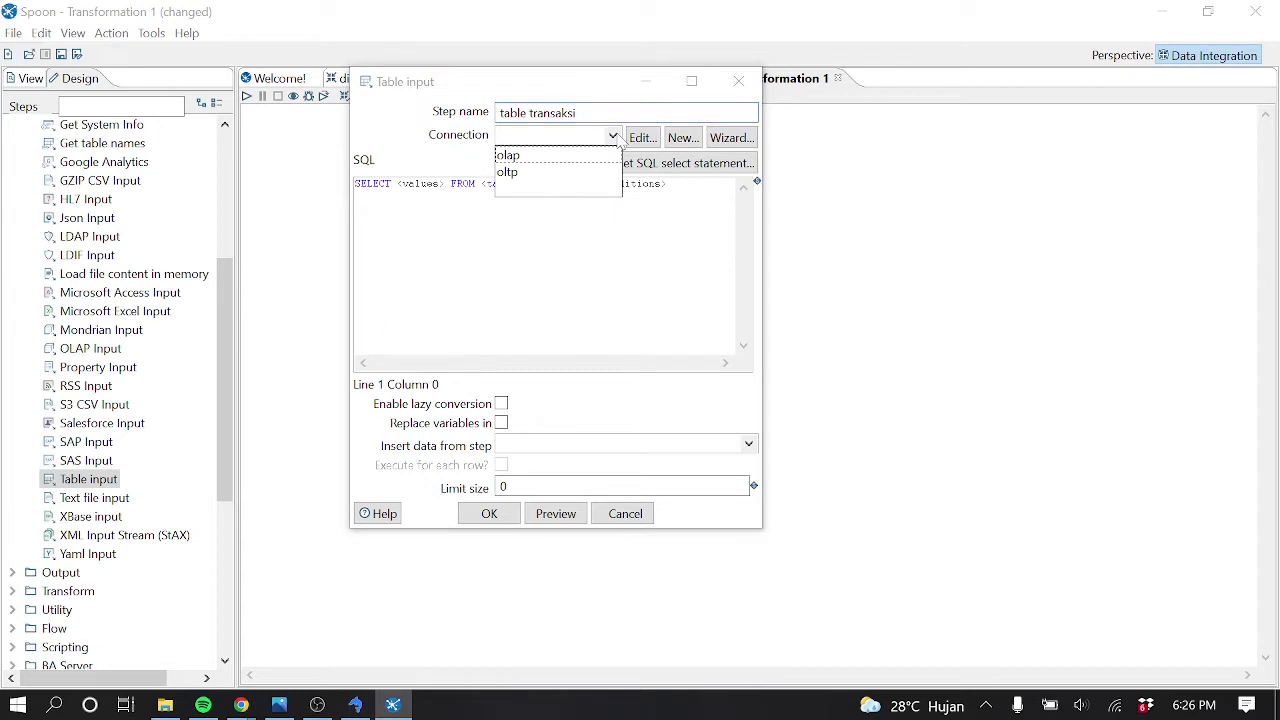
left_click(528, 172)
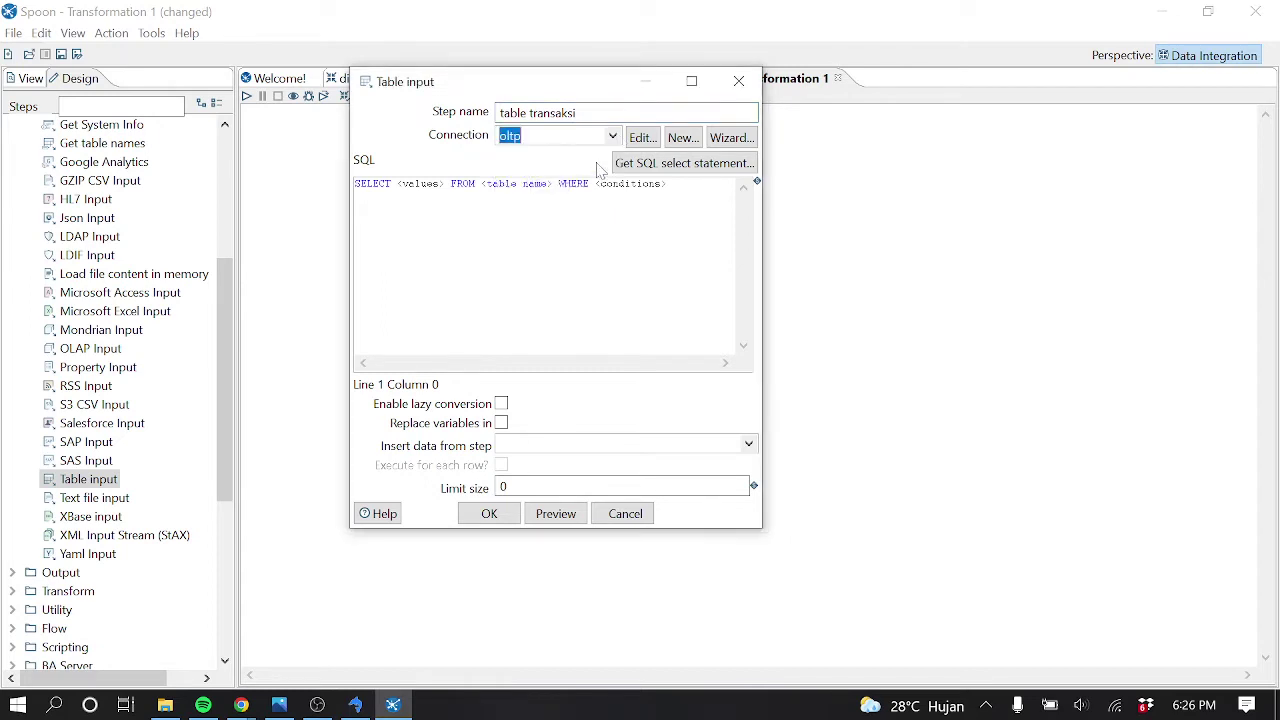
left_click(659, 170)
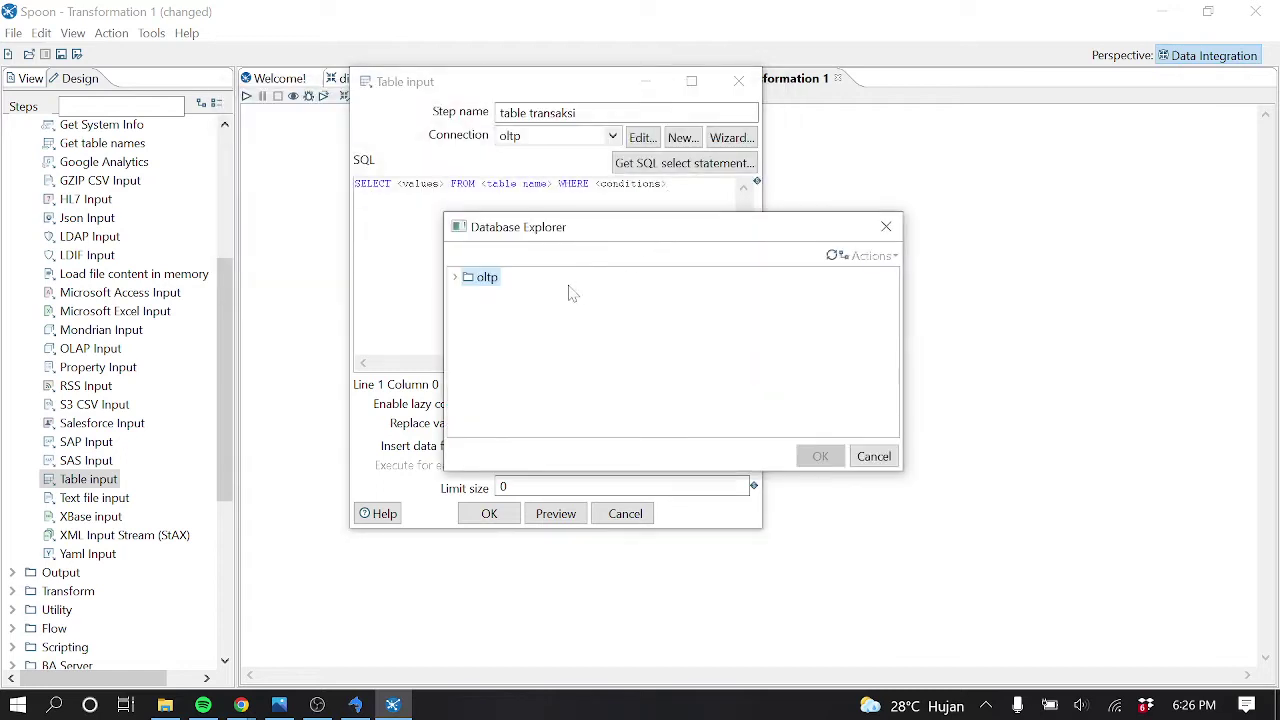
left_click(460, 279)
left_click(468, 315)
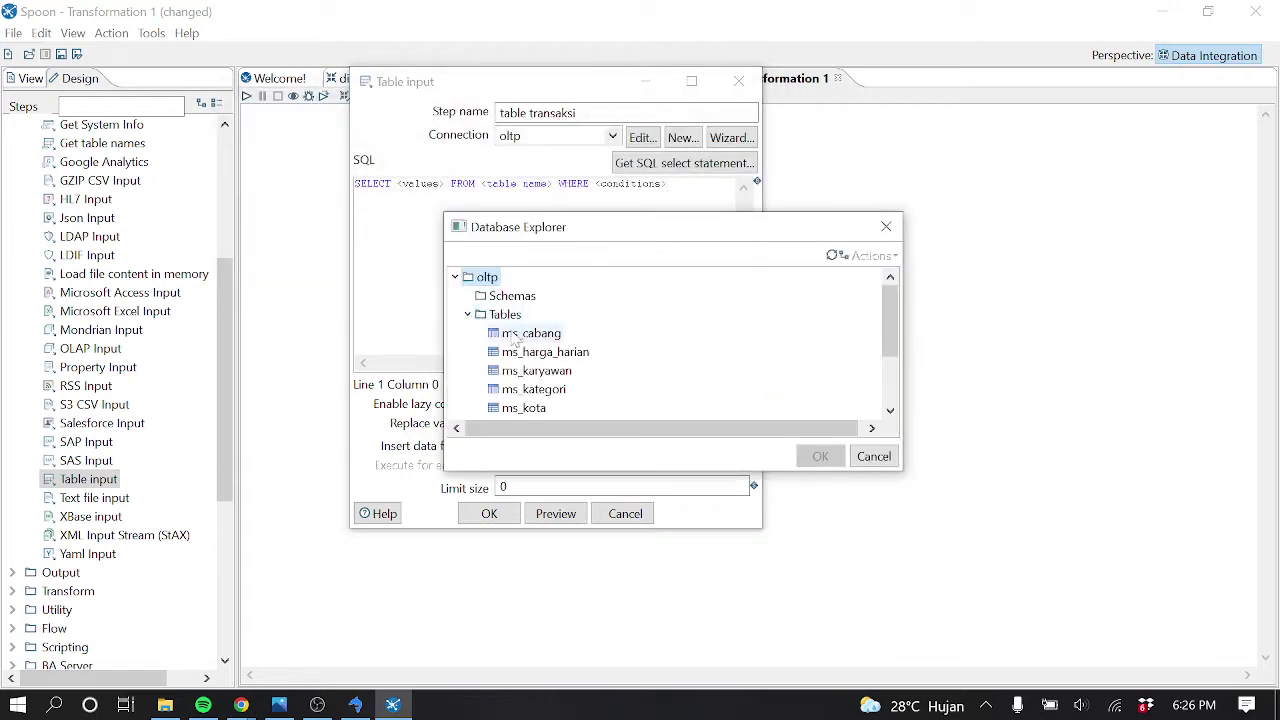
scroll(533, 354, "down", 2)
left_click(545, 371)
left_click(817, 456)
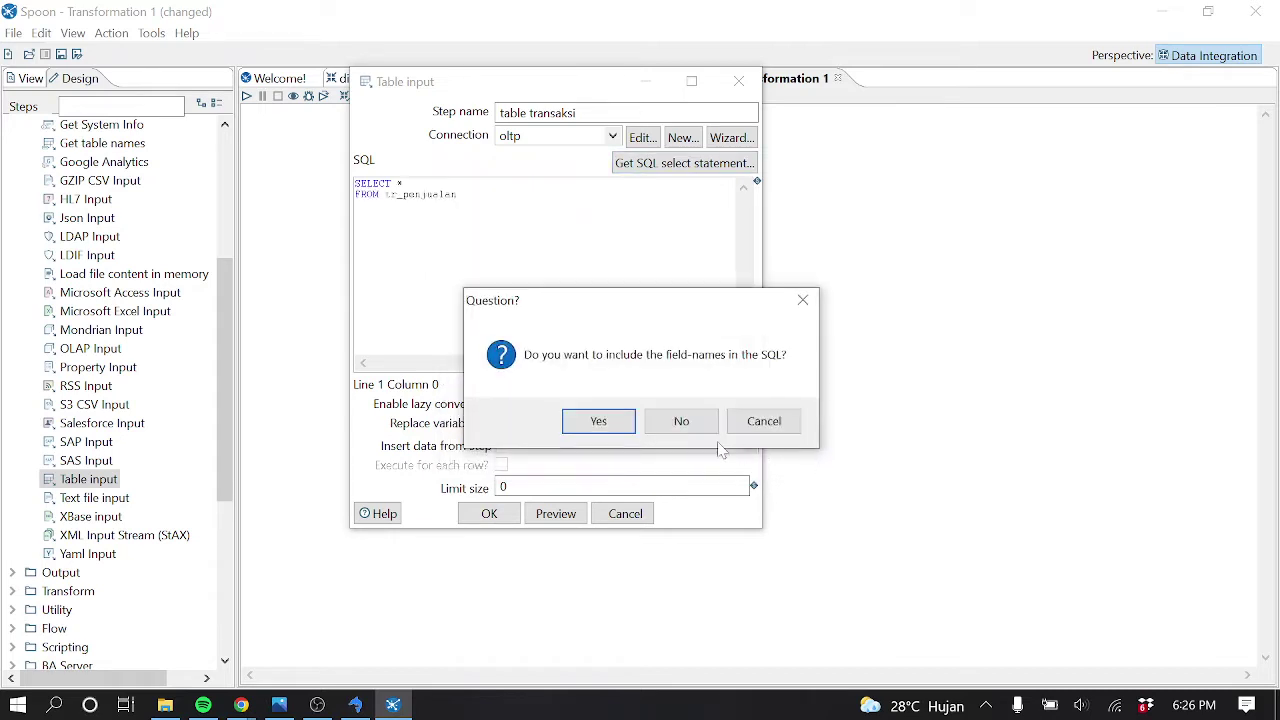
left_click(600, 421)
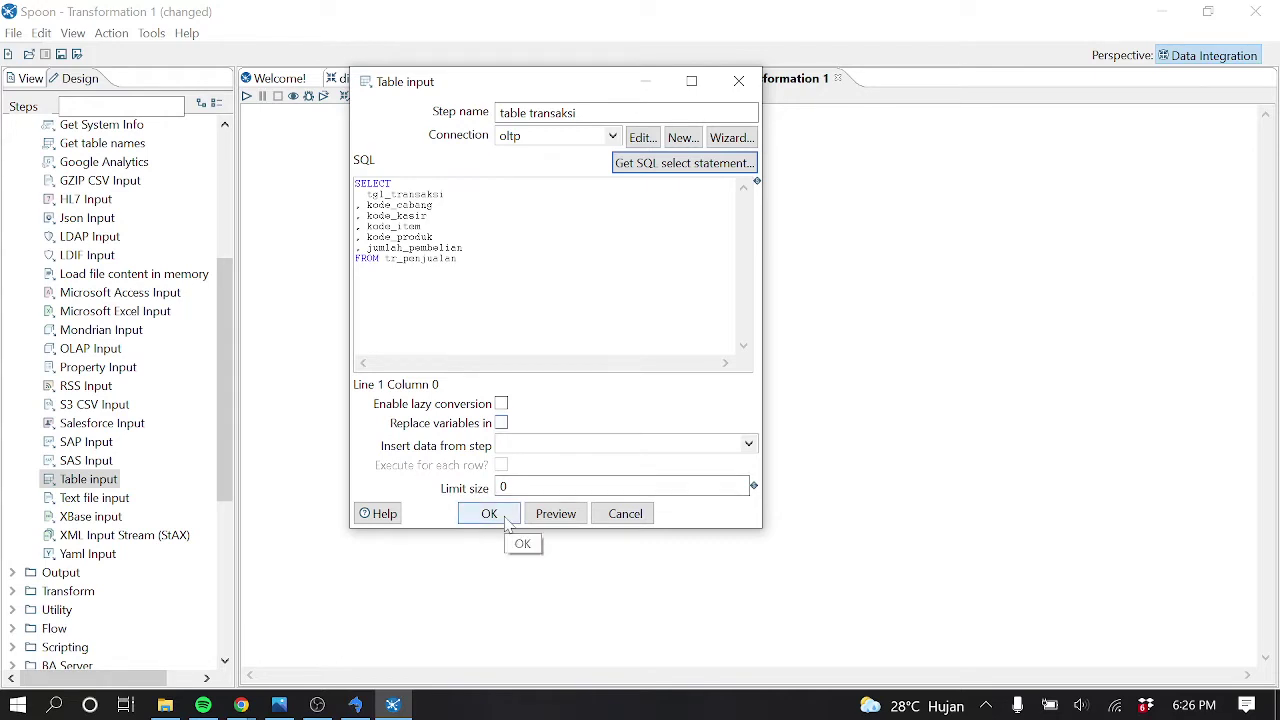
left_click(489, 514)
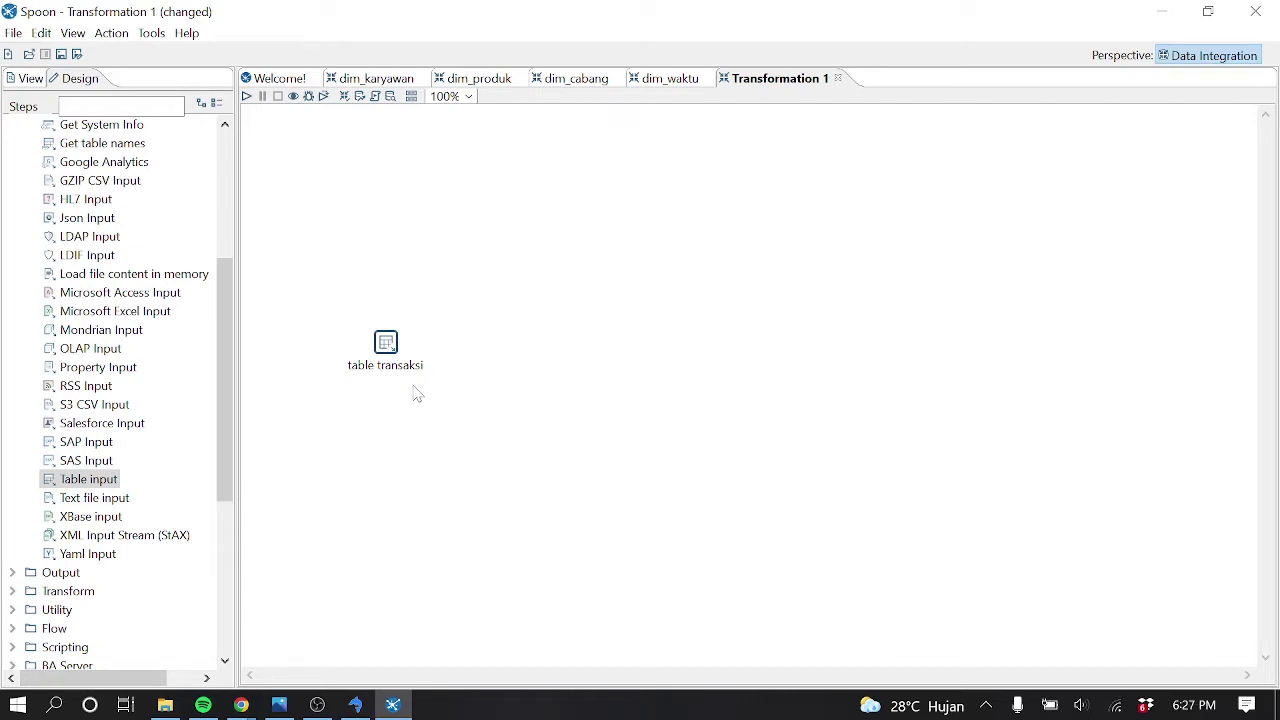
scroll(224, 390, "down", 2)
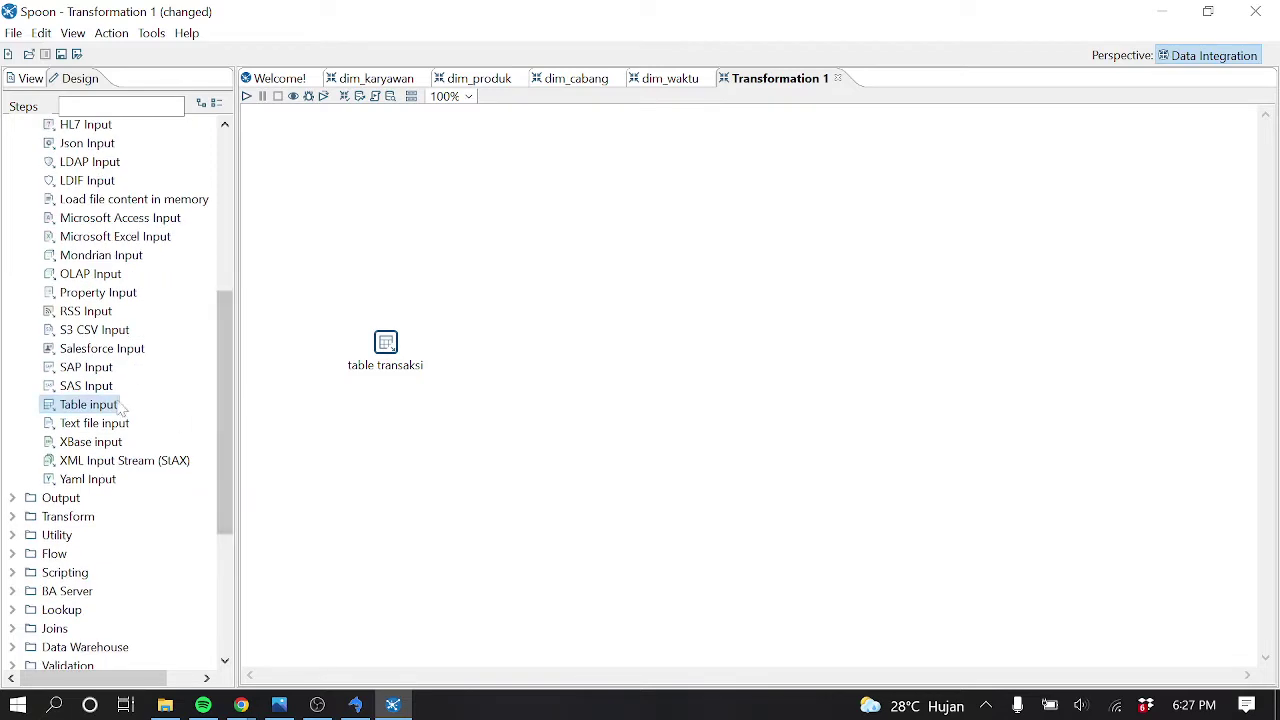
left_click_drag(120, 408, 475, 248)
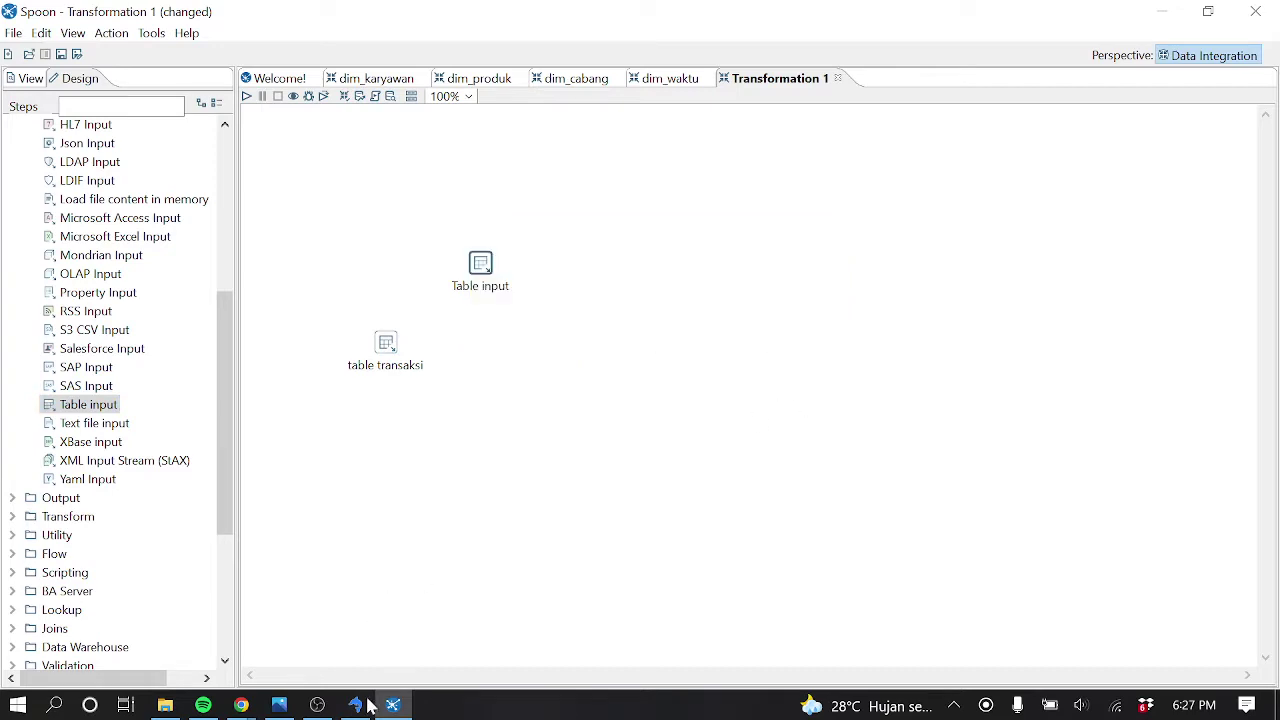
left_click(279, 705)
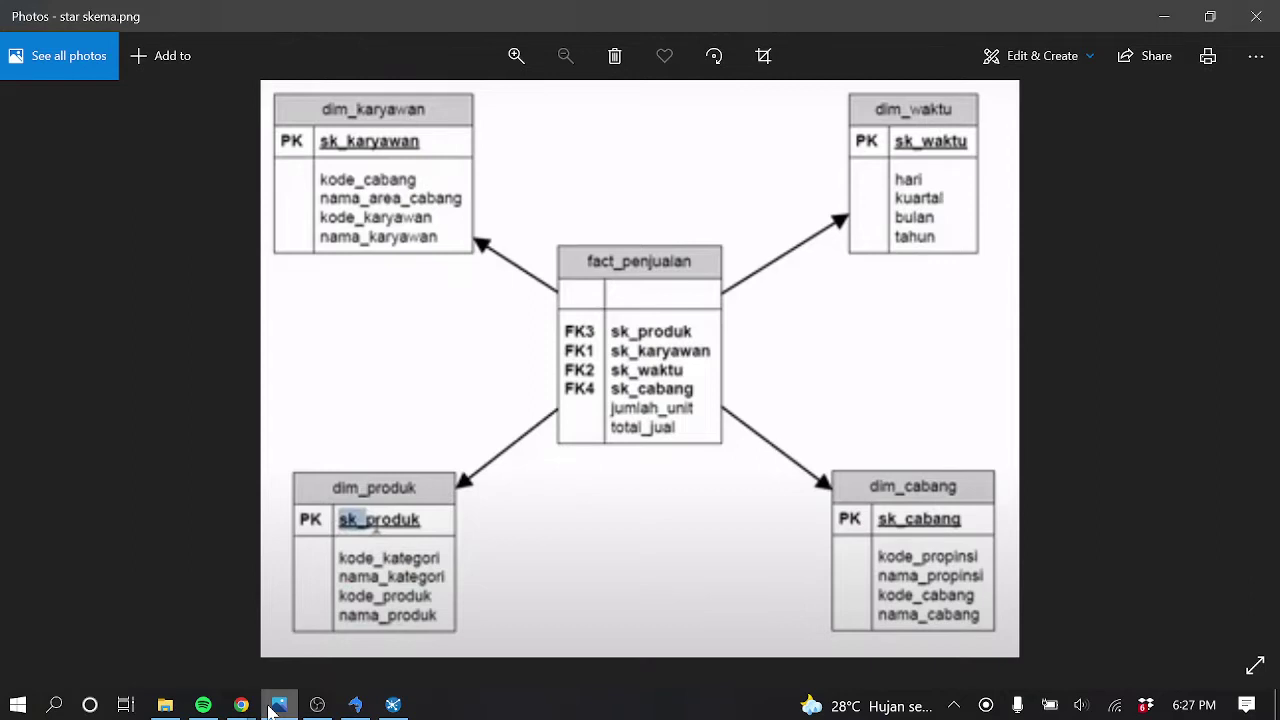
left_click(272, 706)
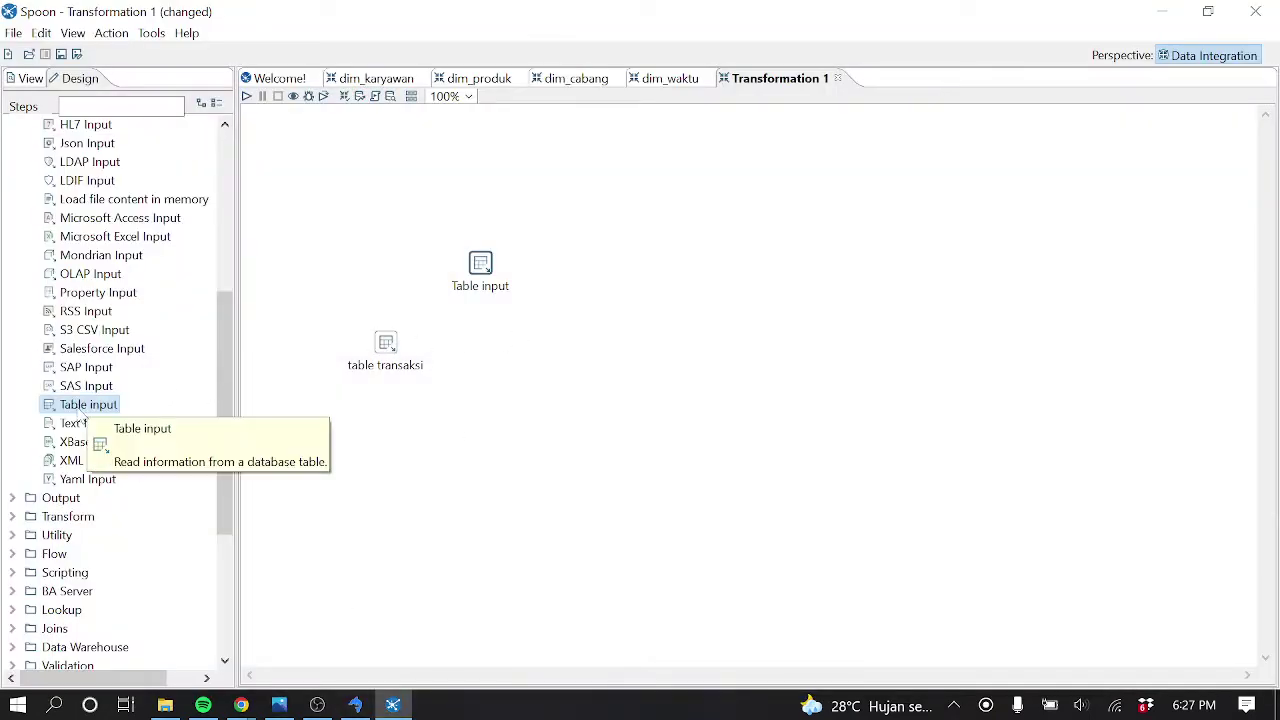
Rename the new step dim_cabang and have it select all named fields of dim_cabang via olap
double_click(480, 263)
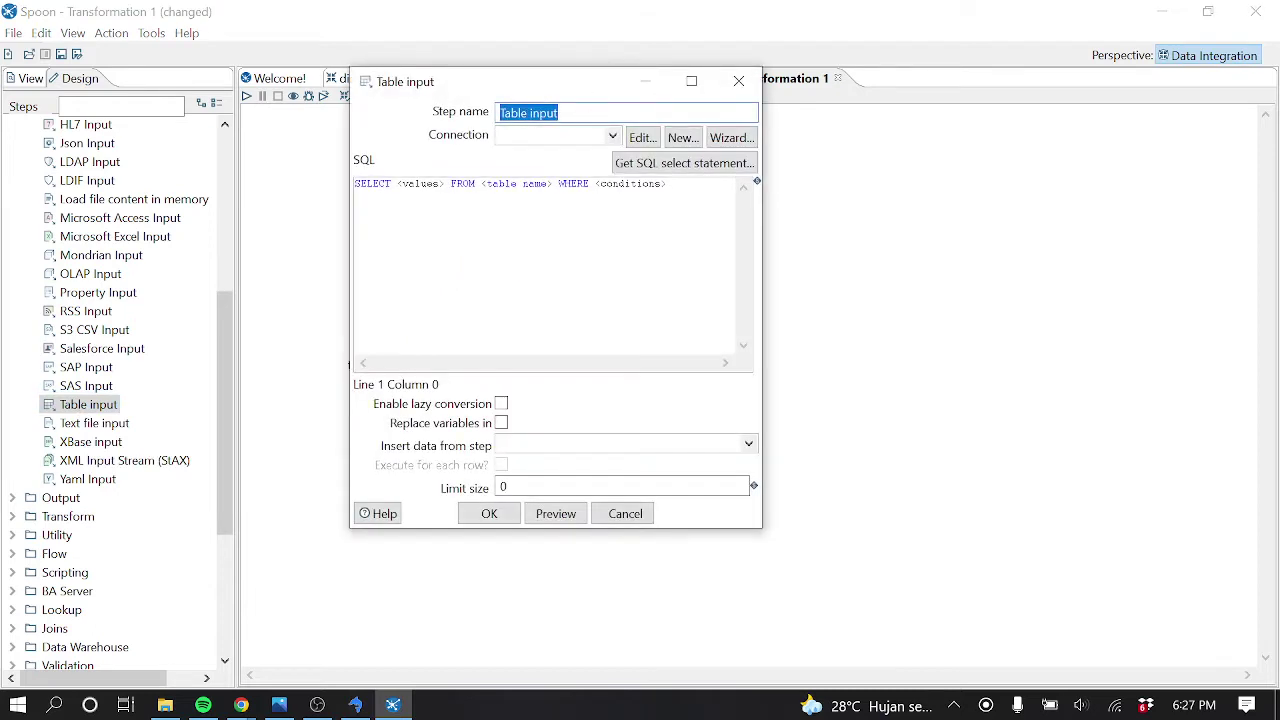
type("dim")
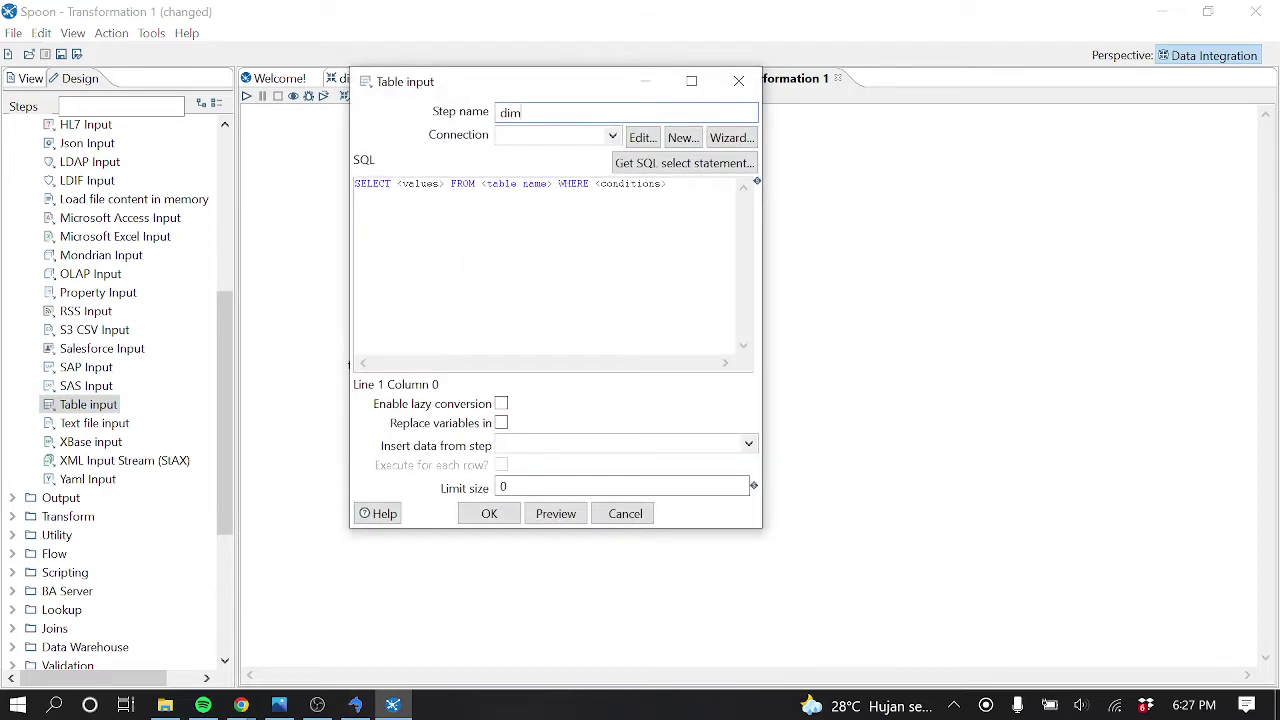
type("_cabang")
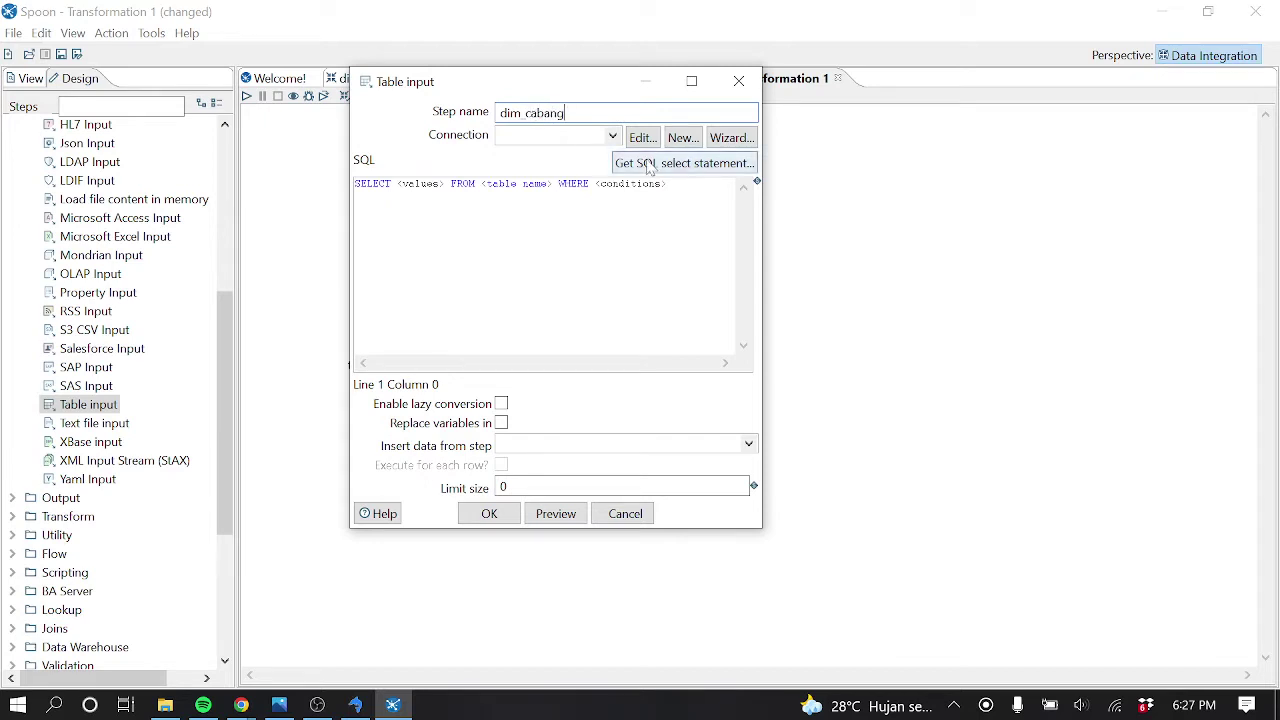
left_click(612, 135)
left_click(586, 163)
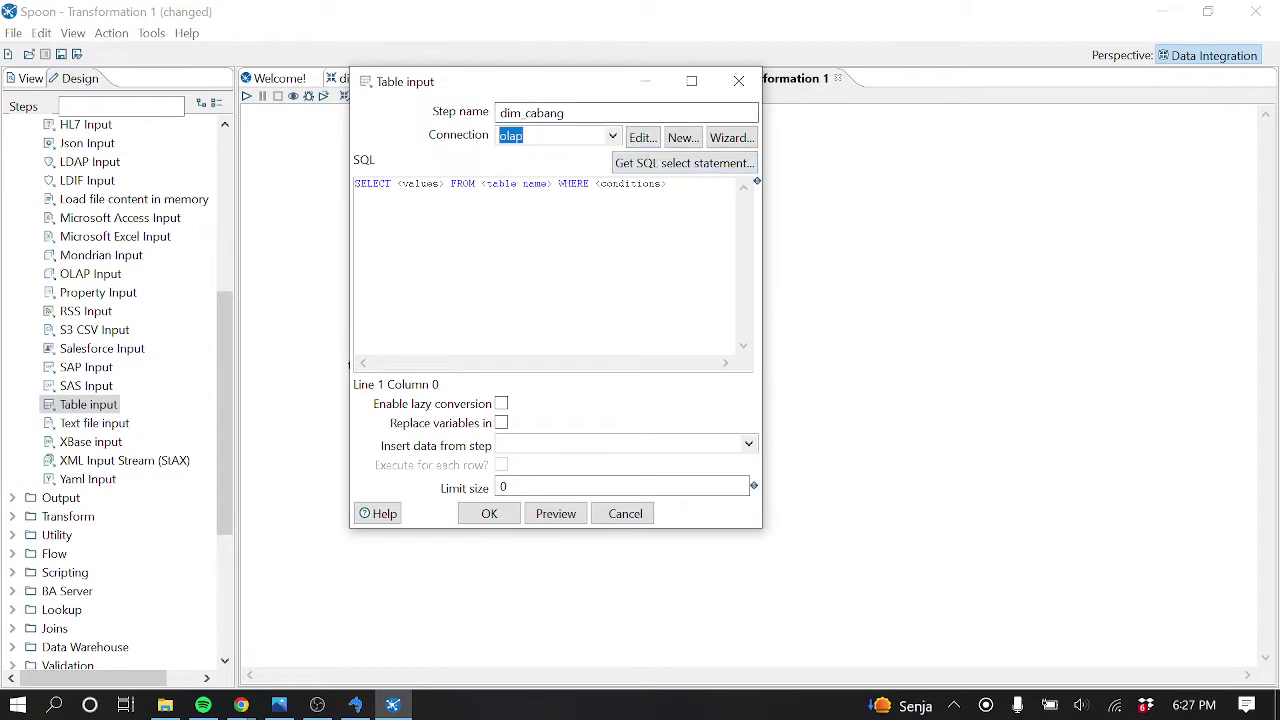
left_click(659, 170)
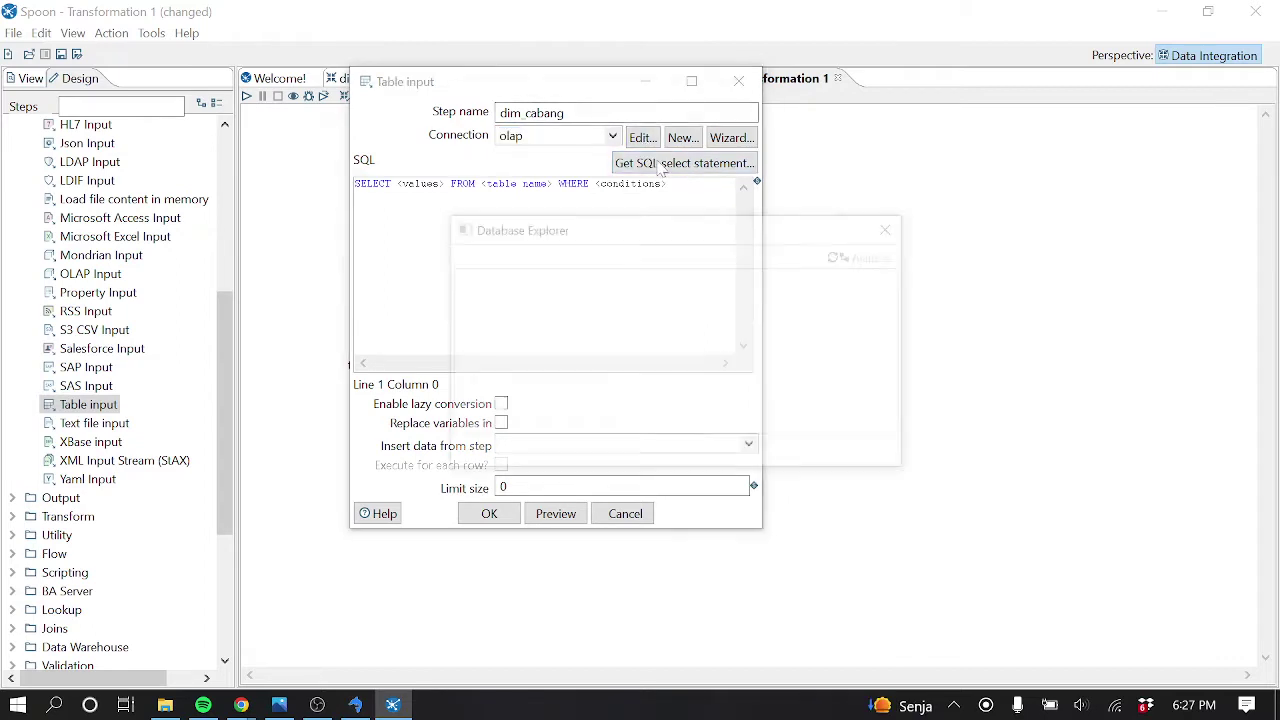
left_click(456, 277)
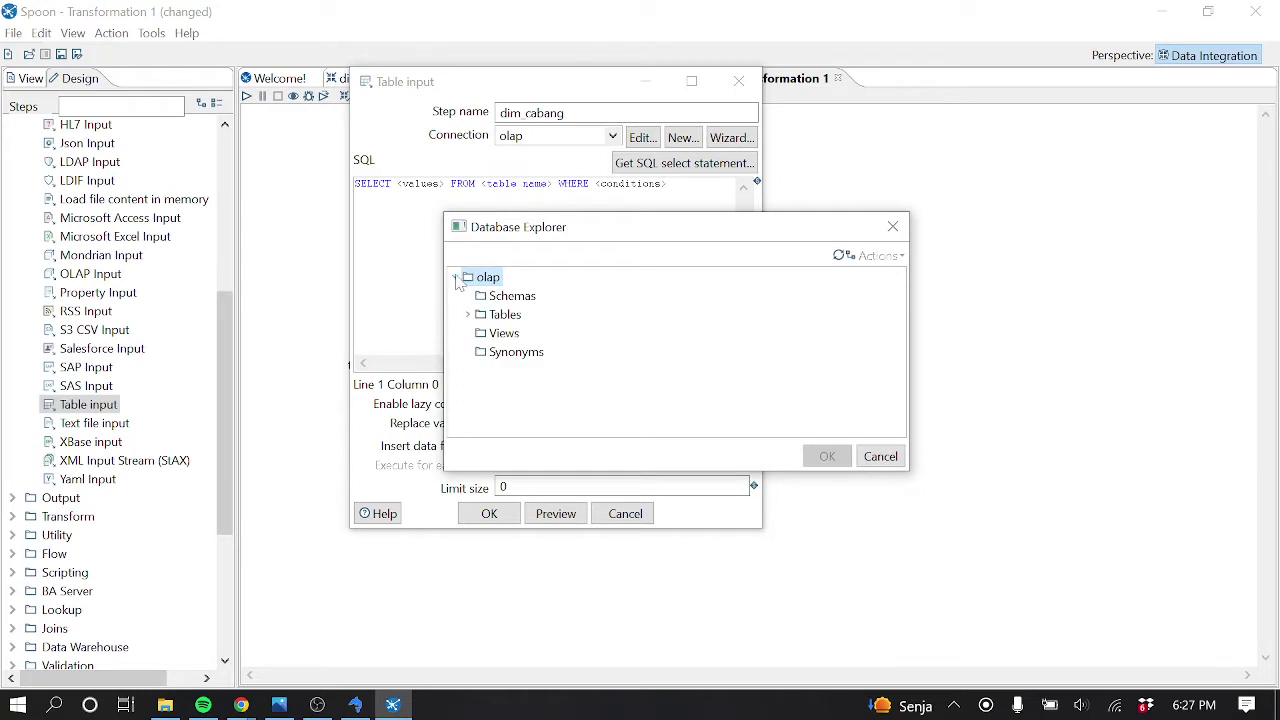
left_click(467, 314)
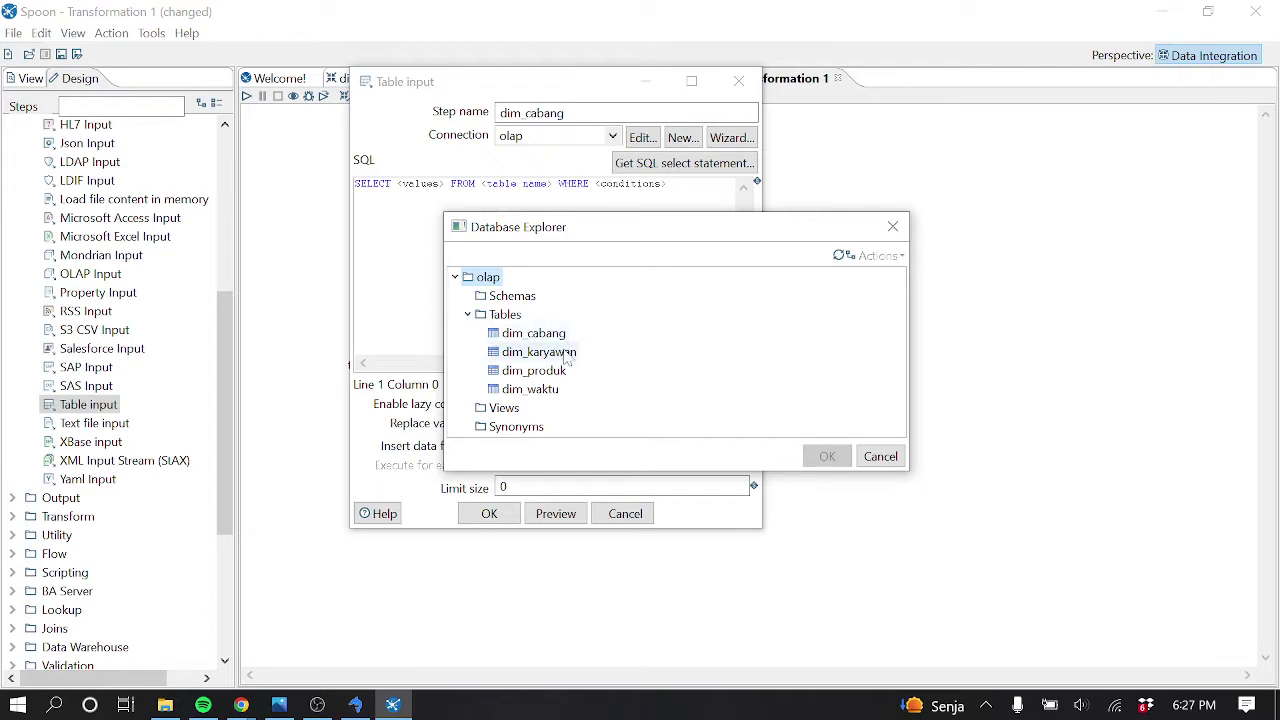
left_click(562, 339)
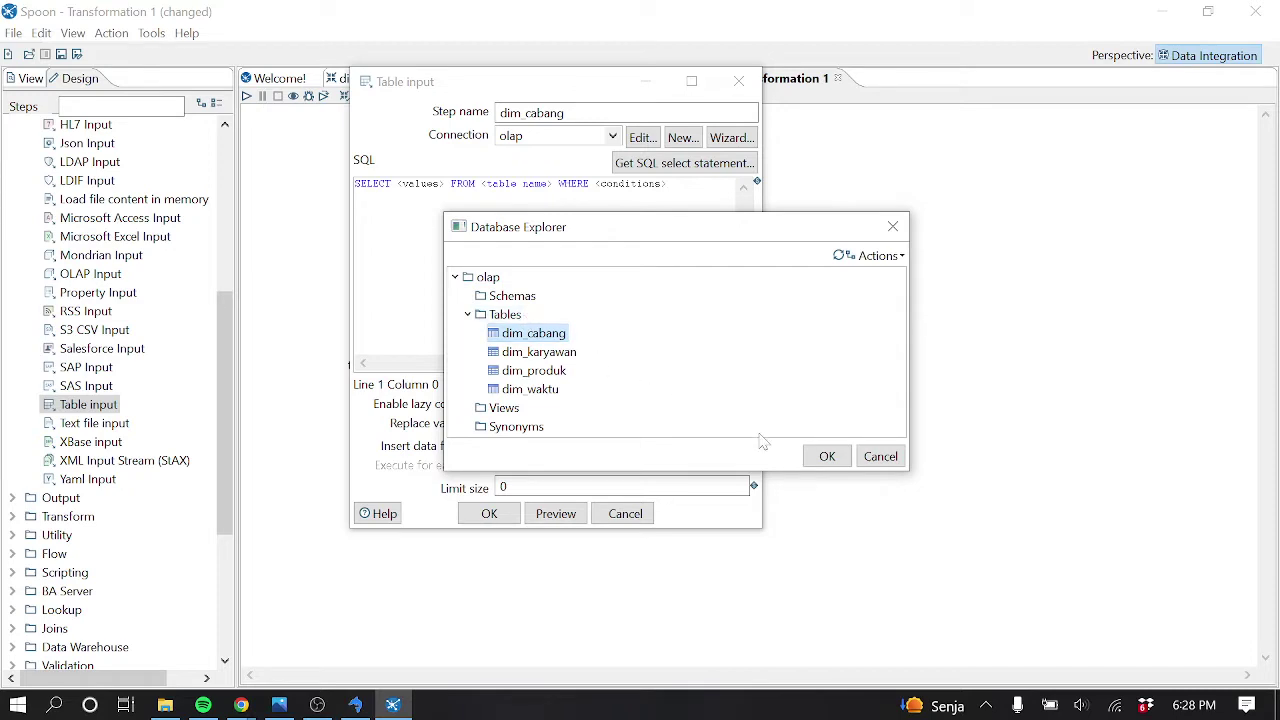
left_click(827, 456)
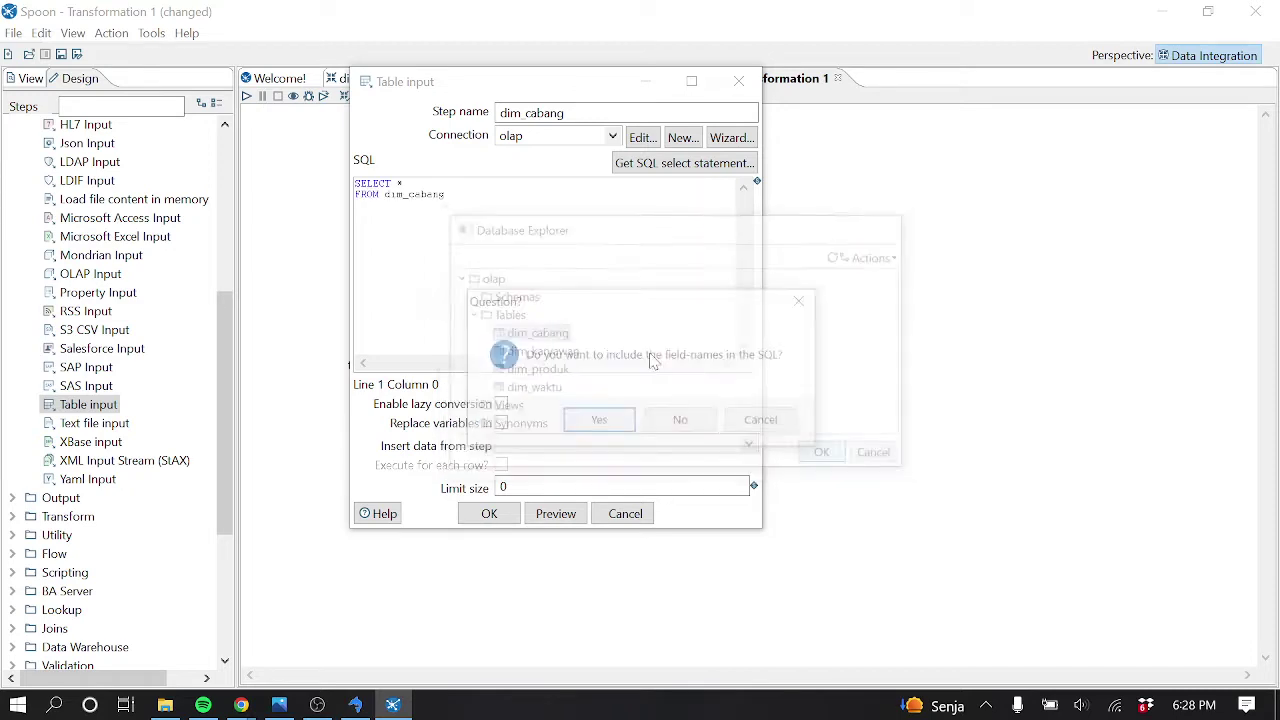
left_click(622, 426)
left_click(489, 513)
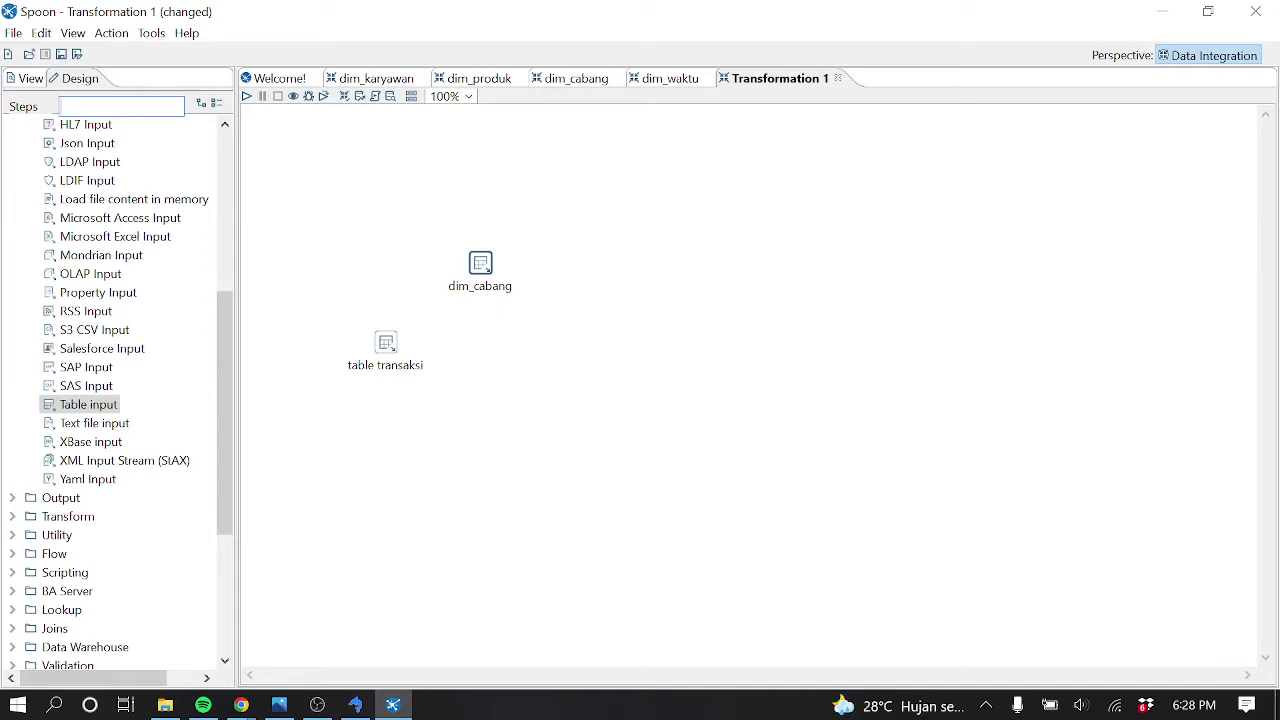
Search steps for 'look', place a Stream lookup step, and hop table transaksi into it
type("l")
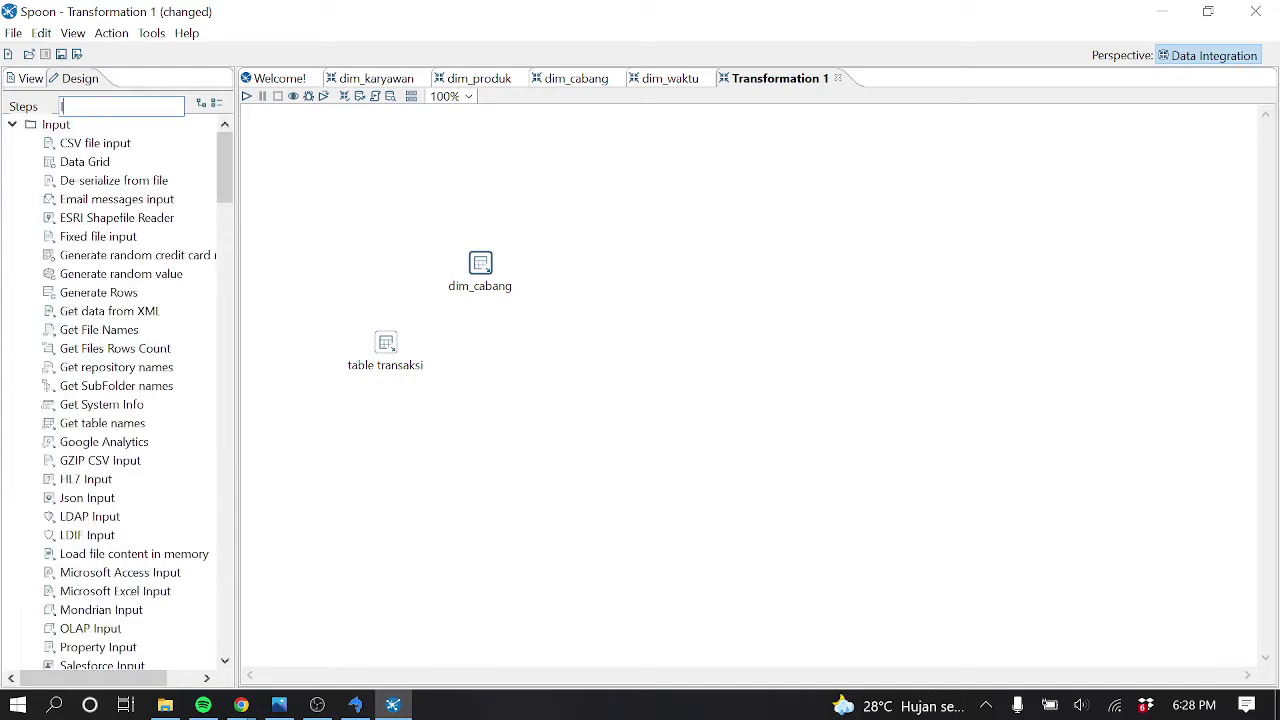
type("ook")
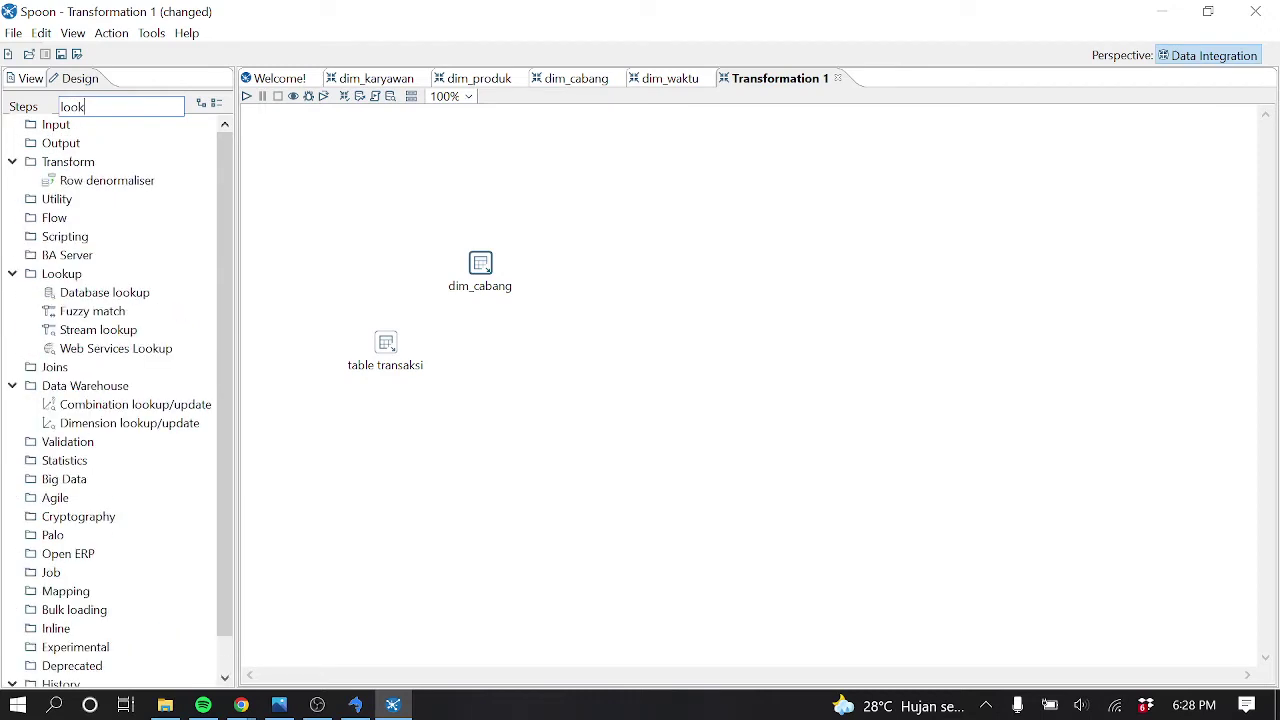
left_click_drag(98, 330, 478, 318)
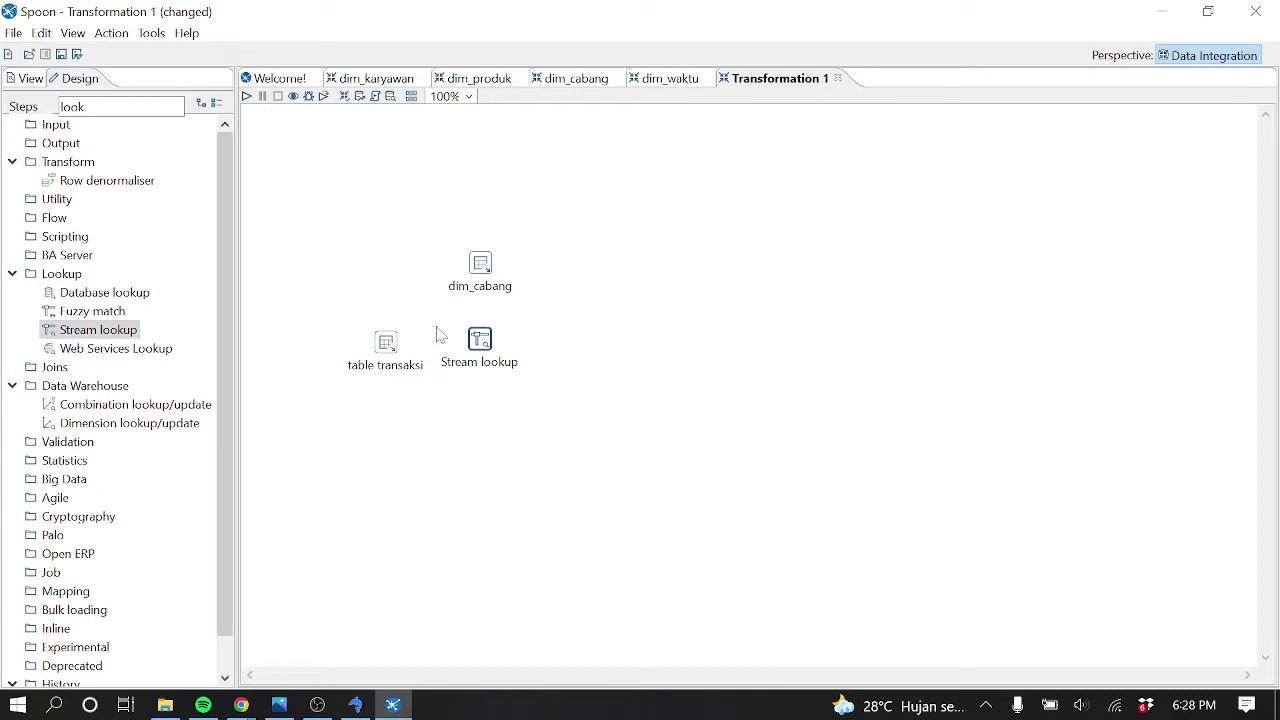
mouse_move(396, 345)
left_click_drag(396, 345, 480, 341)
double_click(479, 339)
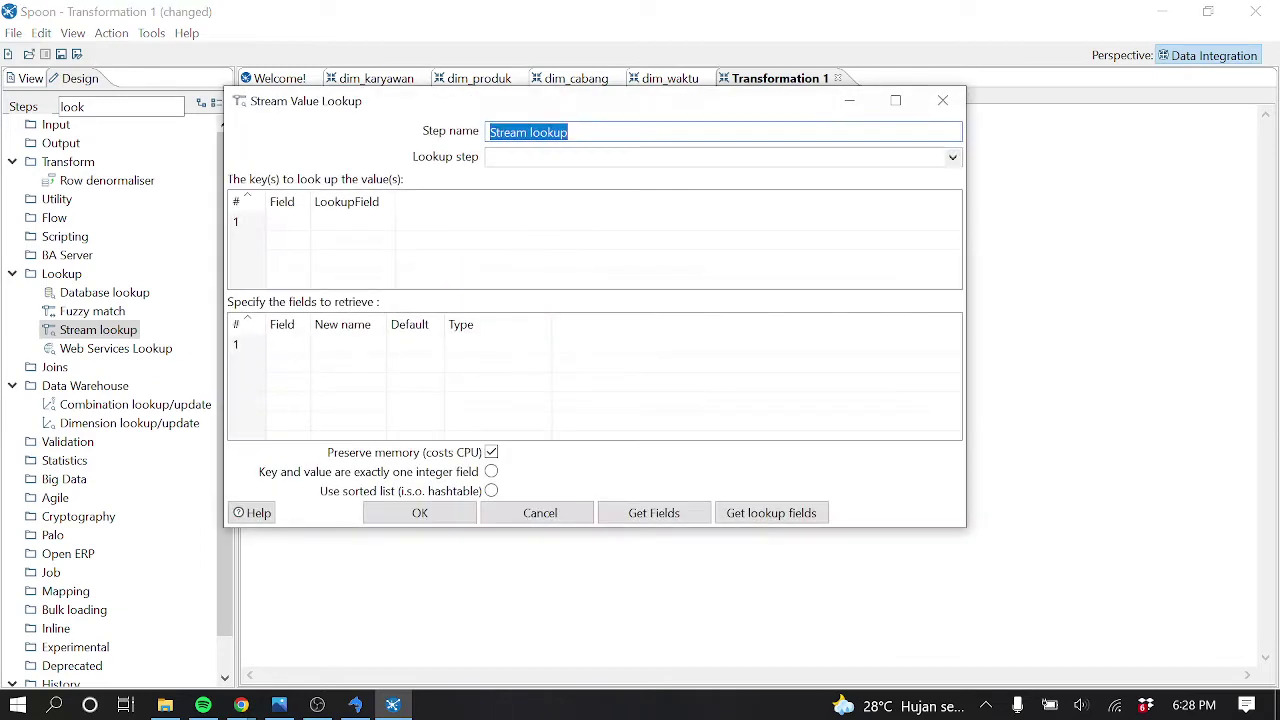
type("join 1")
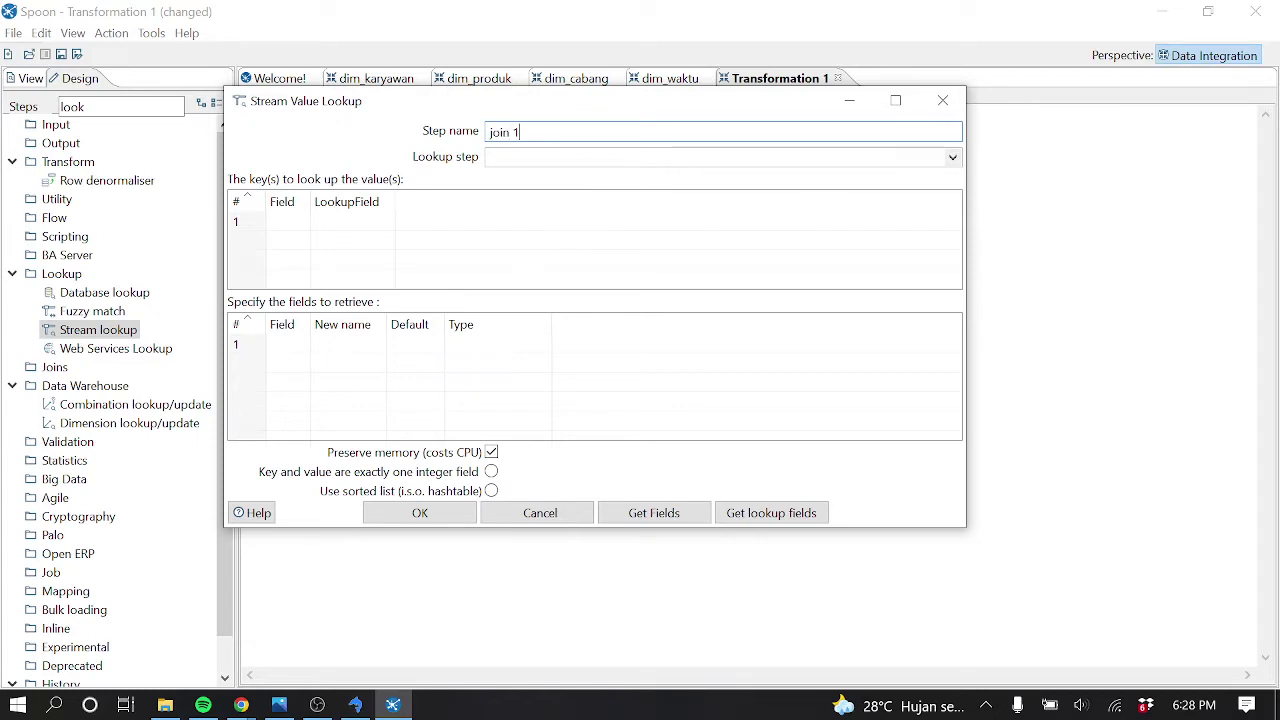
left_click(952, 157)
left_click(555, 197)
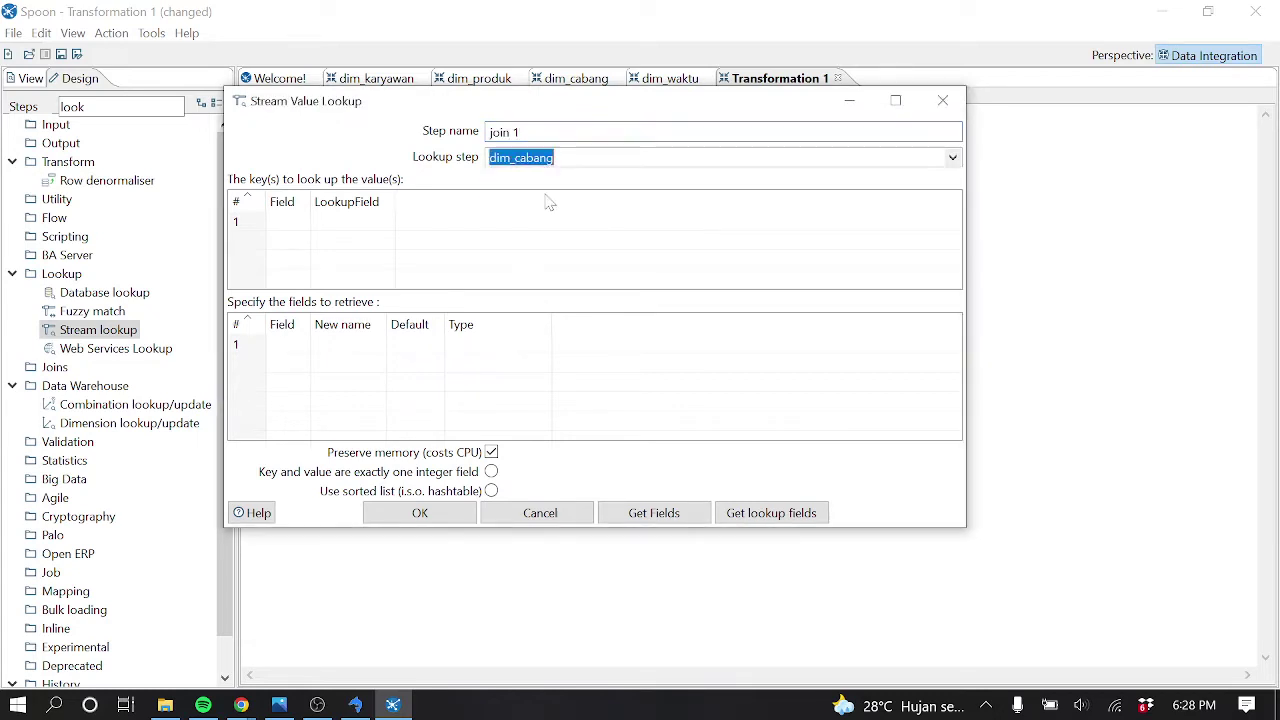
left_click_drag(310, 200, 390, 200)
mouse_move(476, 200)
left_mouse_down()
mouse_move(508, 198)
mouse_move(497, 205)
left_mouse_up()
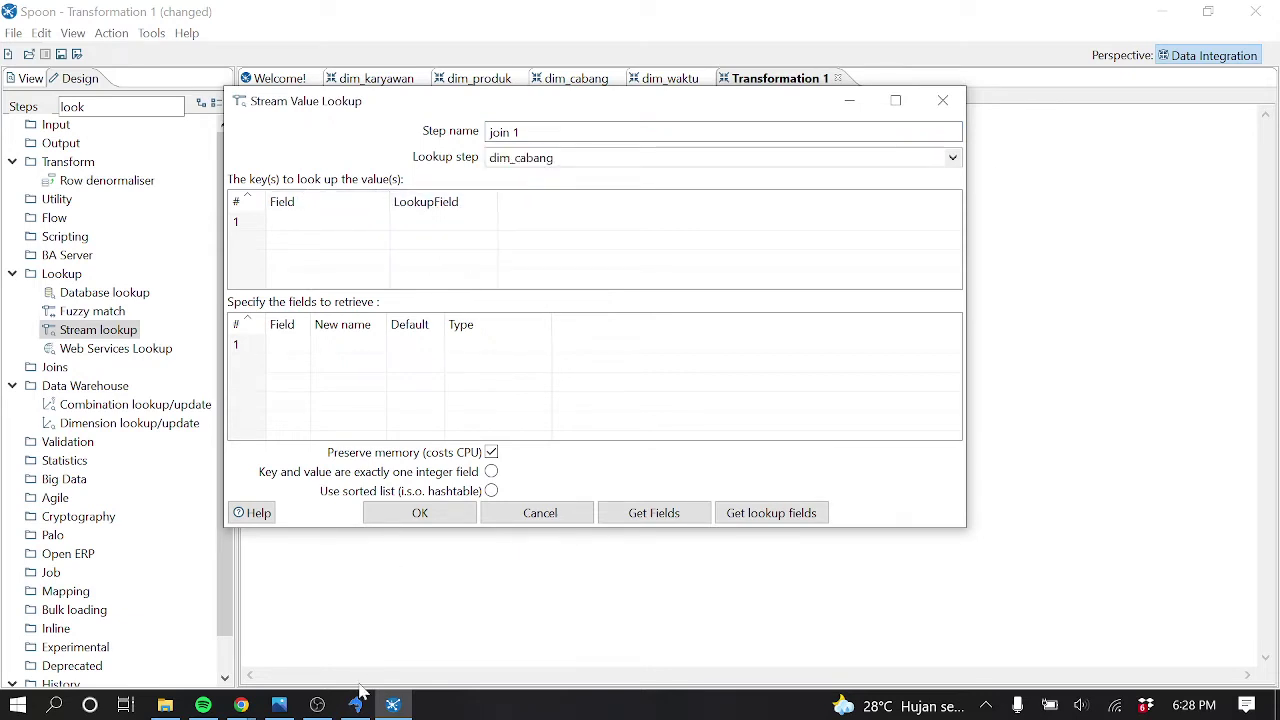
mouse_move(355, 705)
left_click(280, 705)
left_click(290, 708)
left_click(357, 224)
left_click(381, 222)
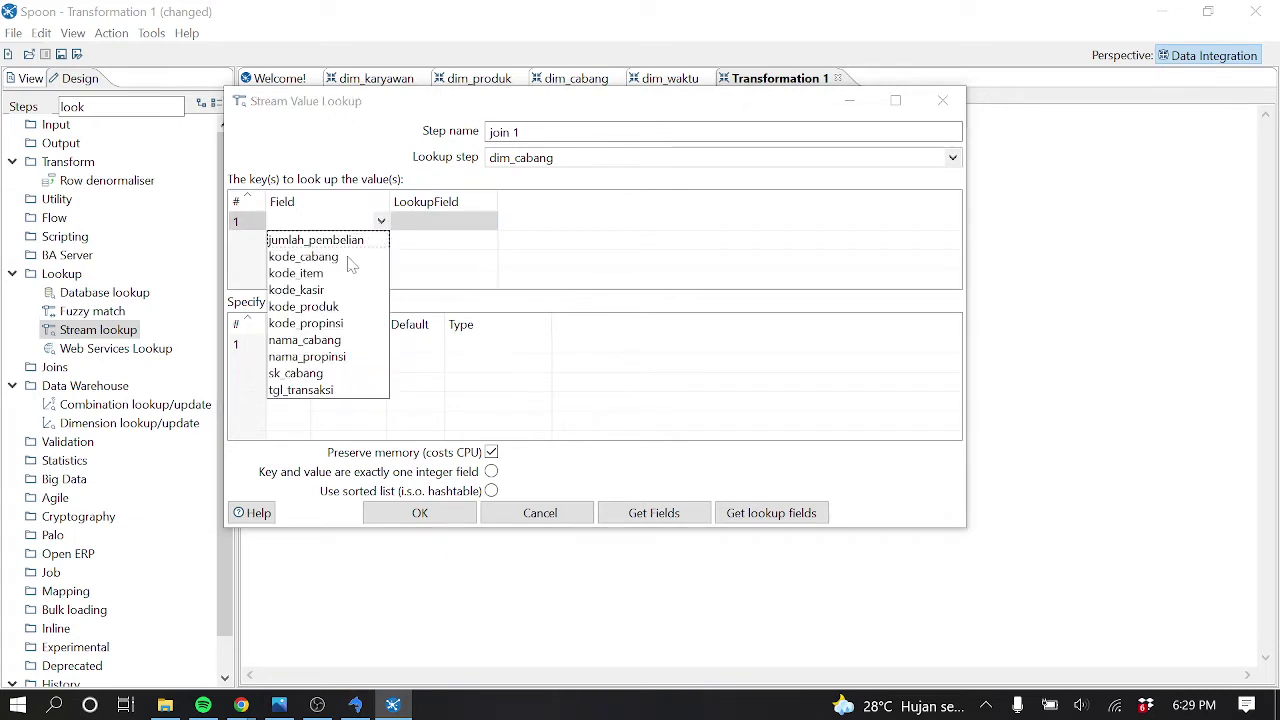
left_click(348, 258)
left_click(460, 223)
left_click(489, 223)
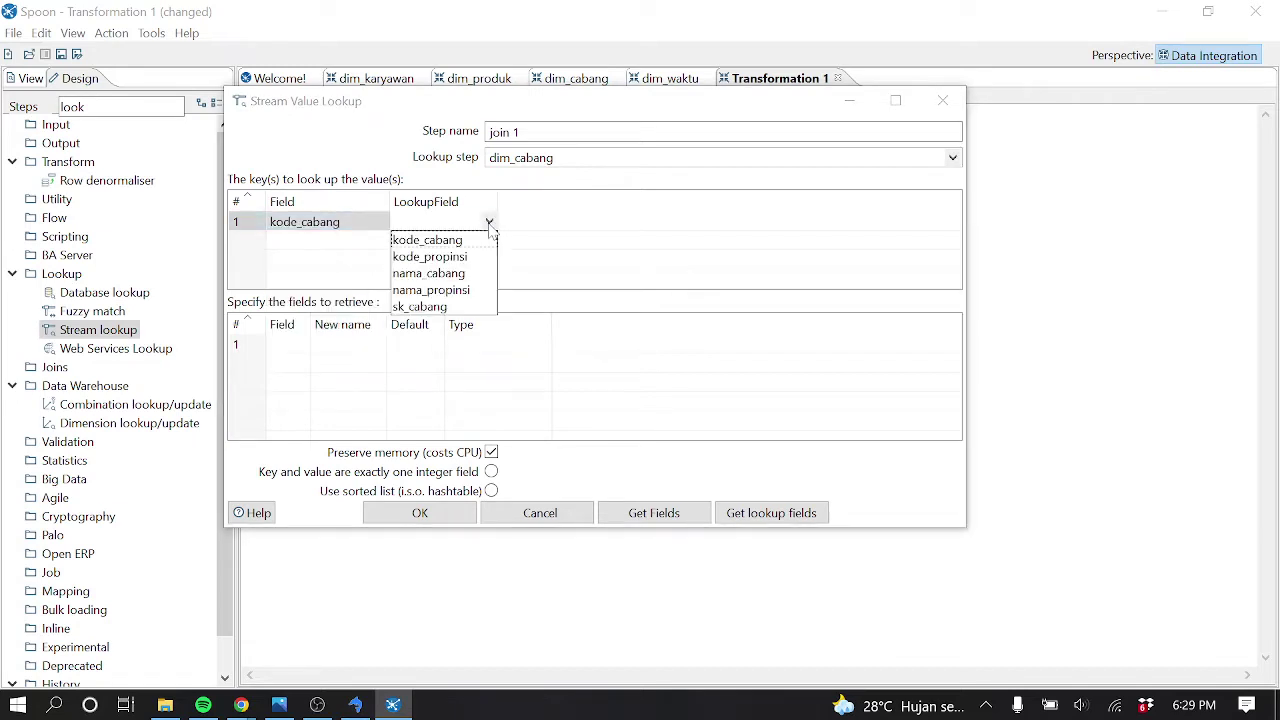
left_click(565, 233)
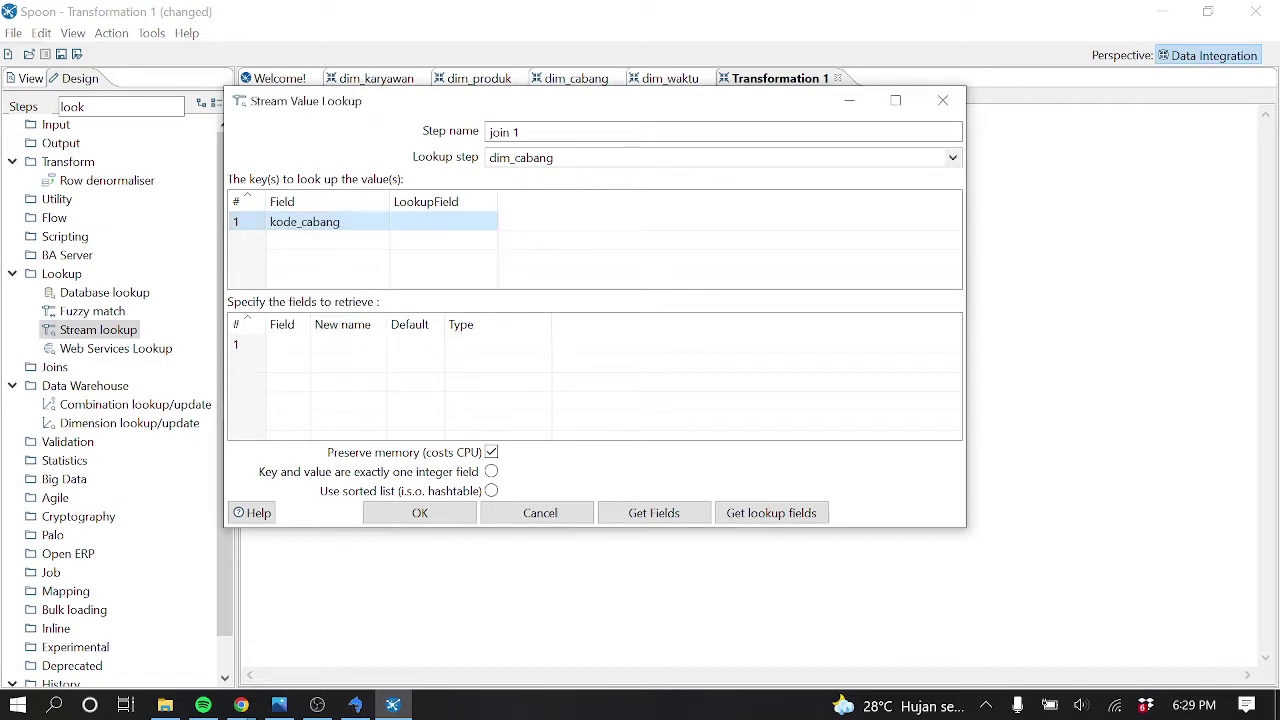
left_click(955, 97)
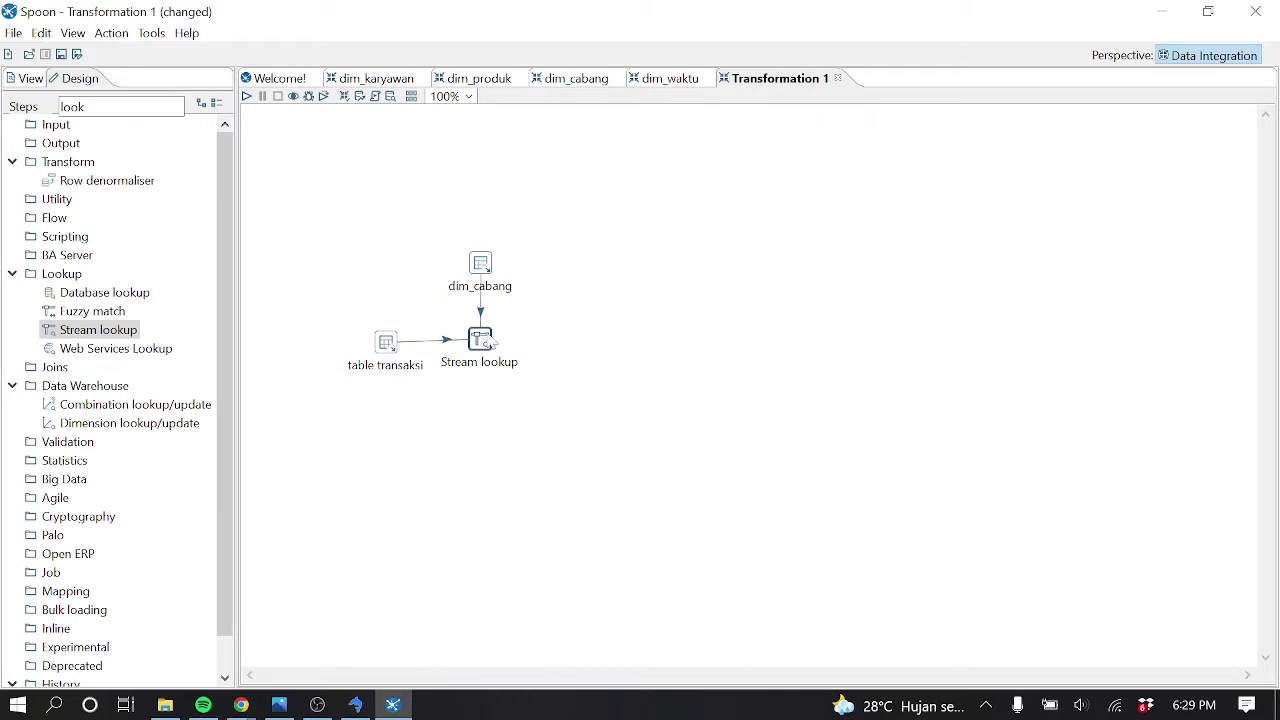
Try table transaksi as the Stream lookup source, then cancel the dialog unchanged
double_click(485, 340)
left_click(952, 158)
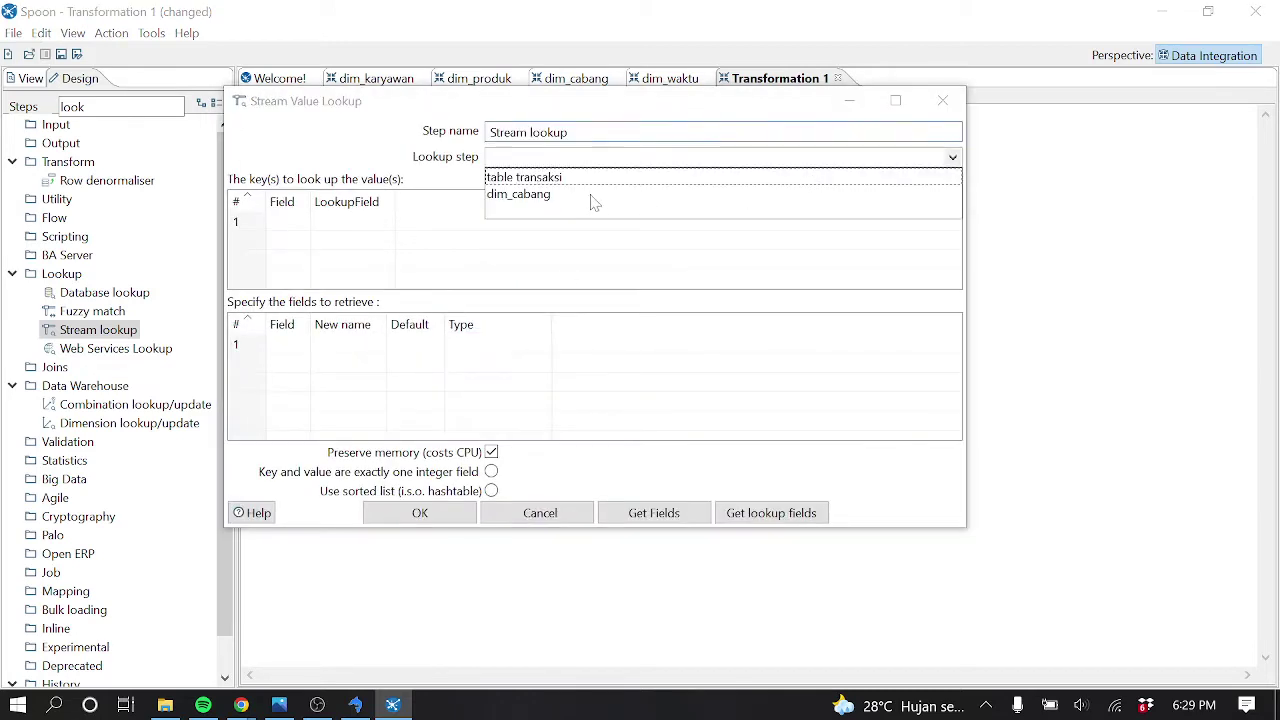
left_click(523, 177)
left_click(300, 221)
left_click(301, 221)
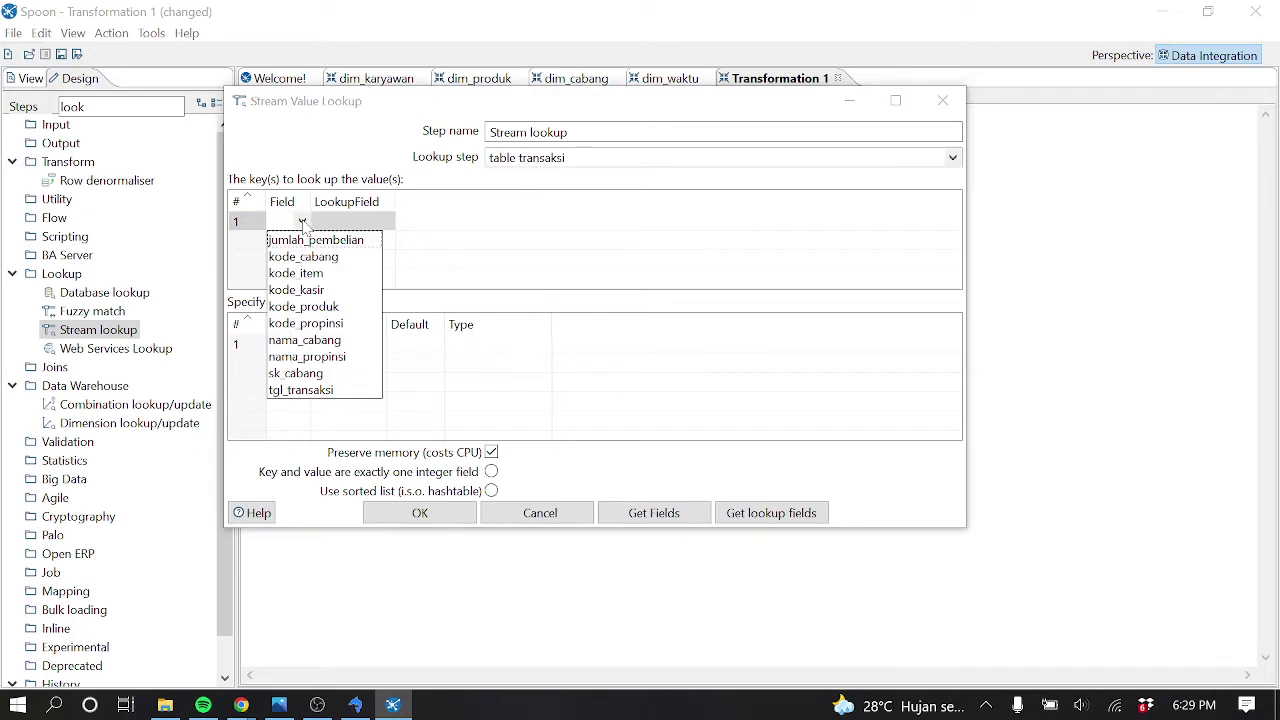
left_click(380, 221)
left_click(387, 221)
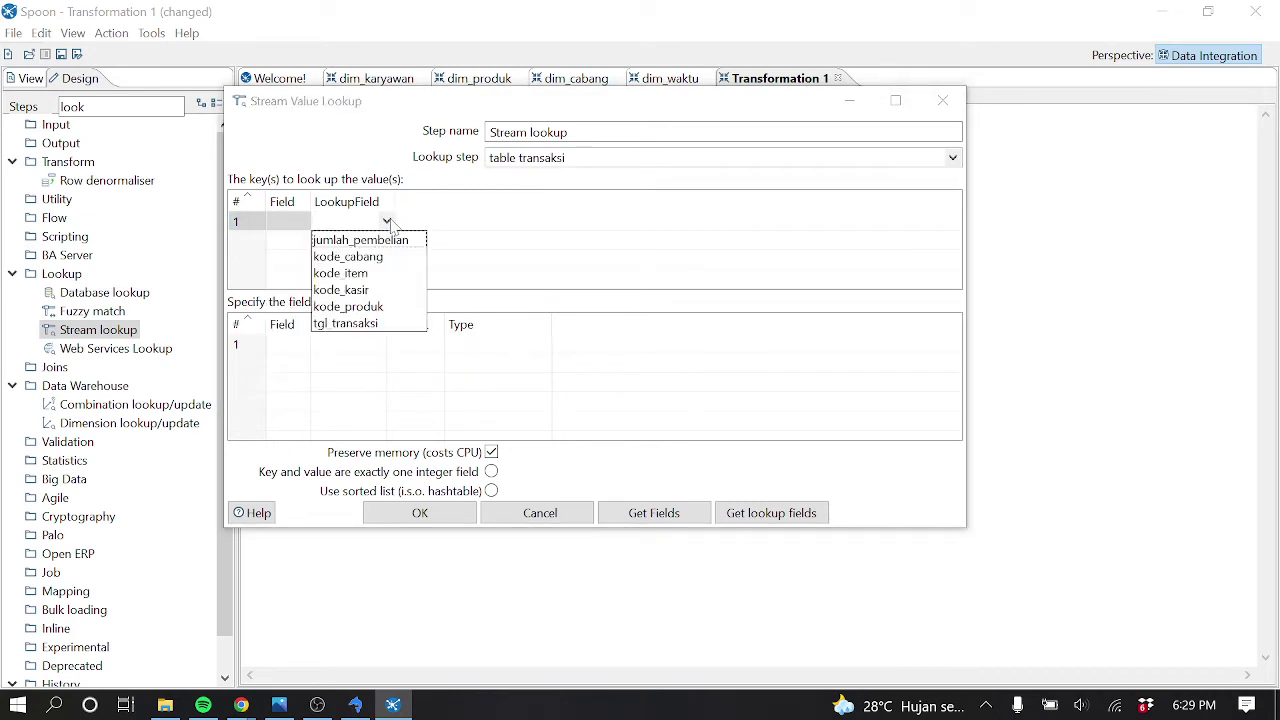
left_click(595, 207)
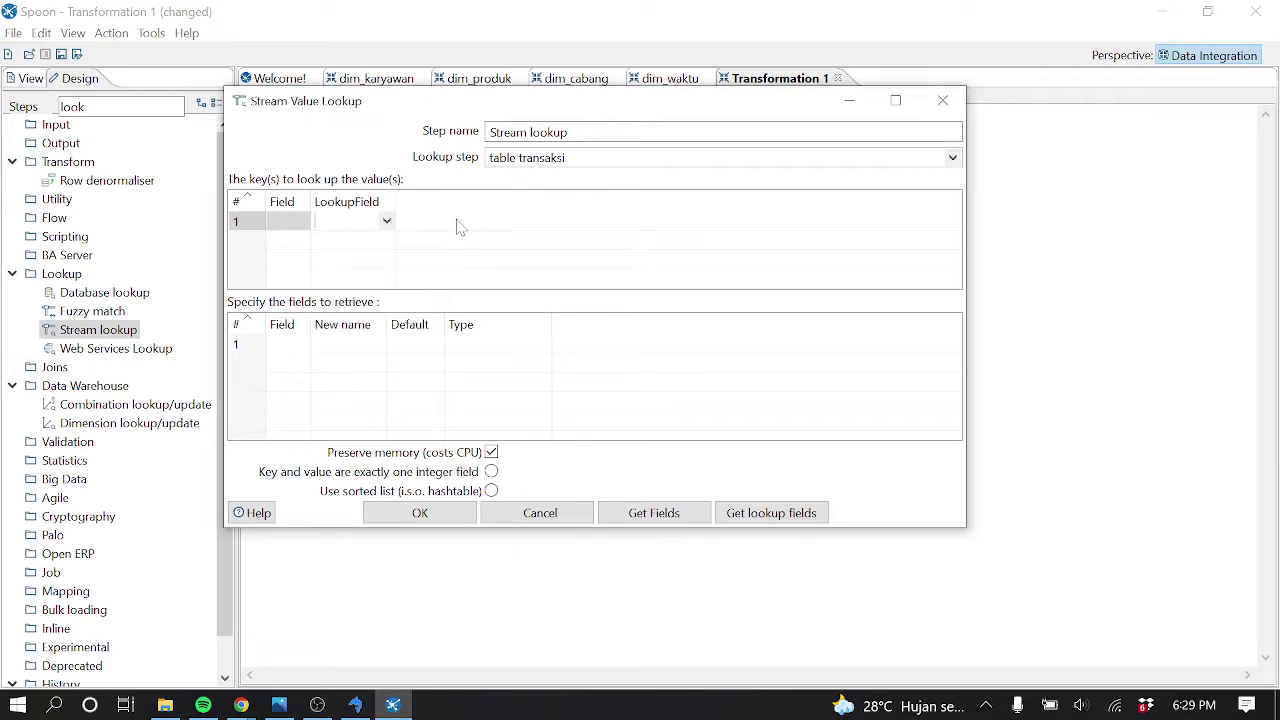
left_click(943, 100)
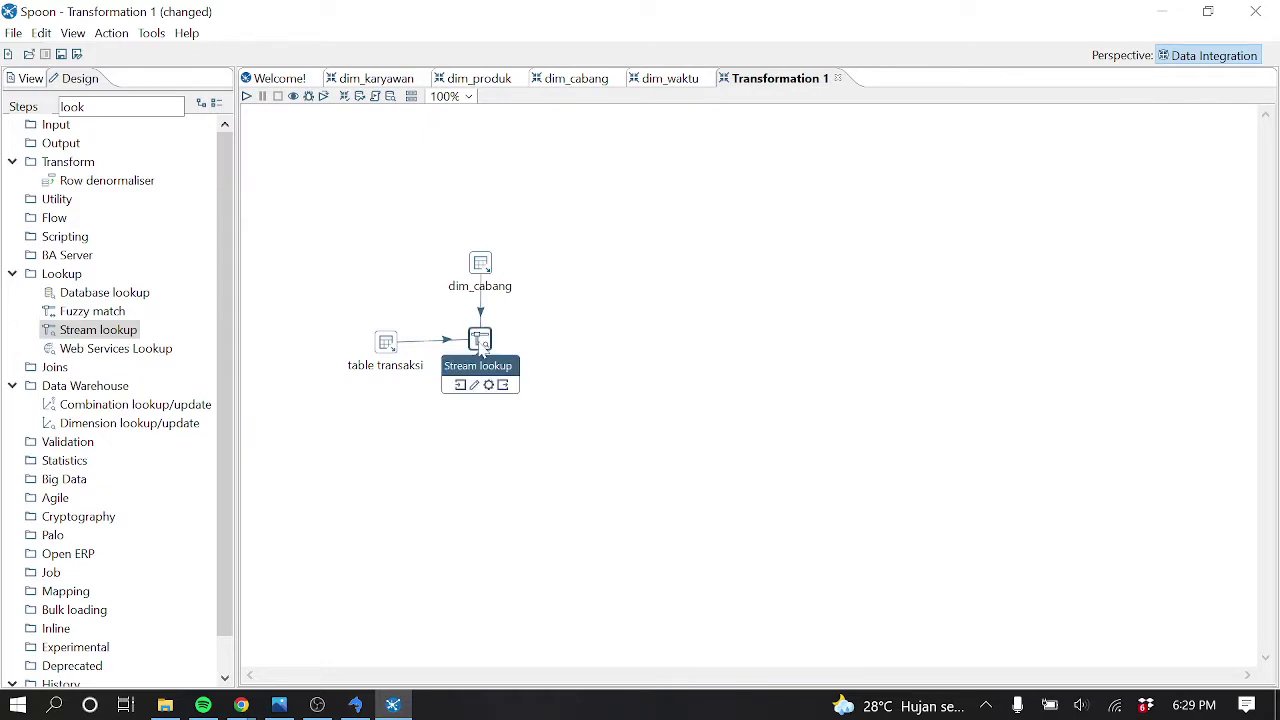
Retry with table transaksi and lookup field kode_cabang, then cancel the misconfigured dialog
double_click(481, 346)
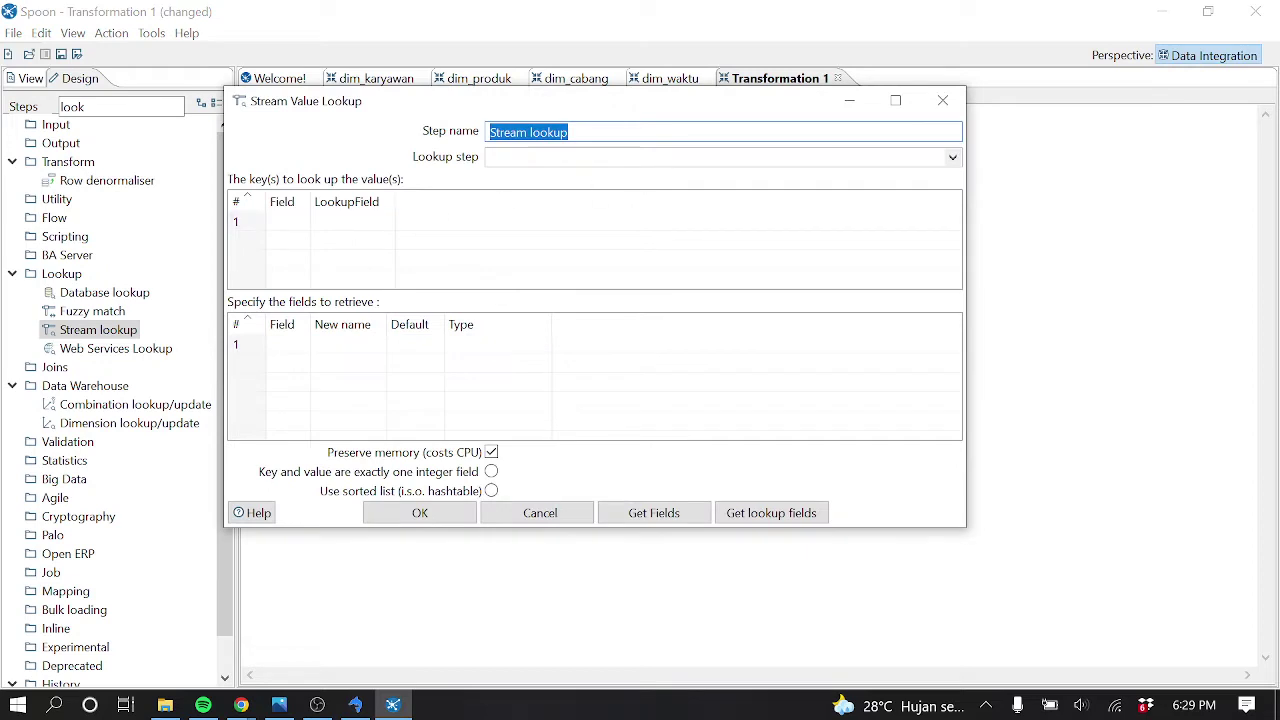
left_click(951, 160)
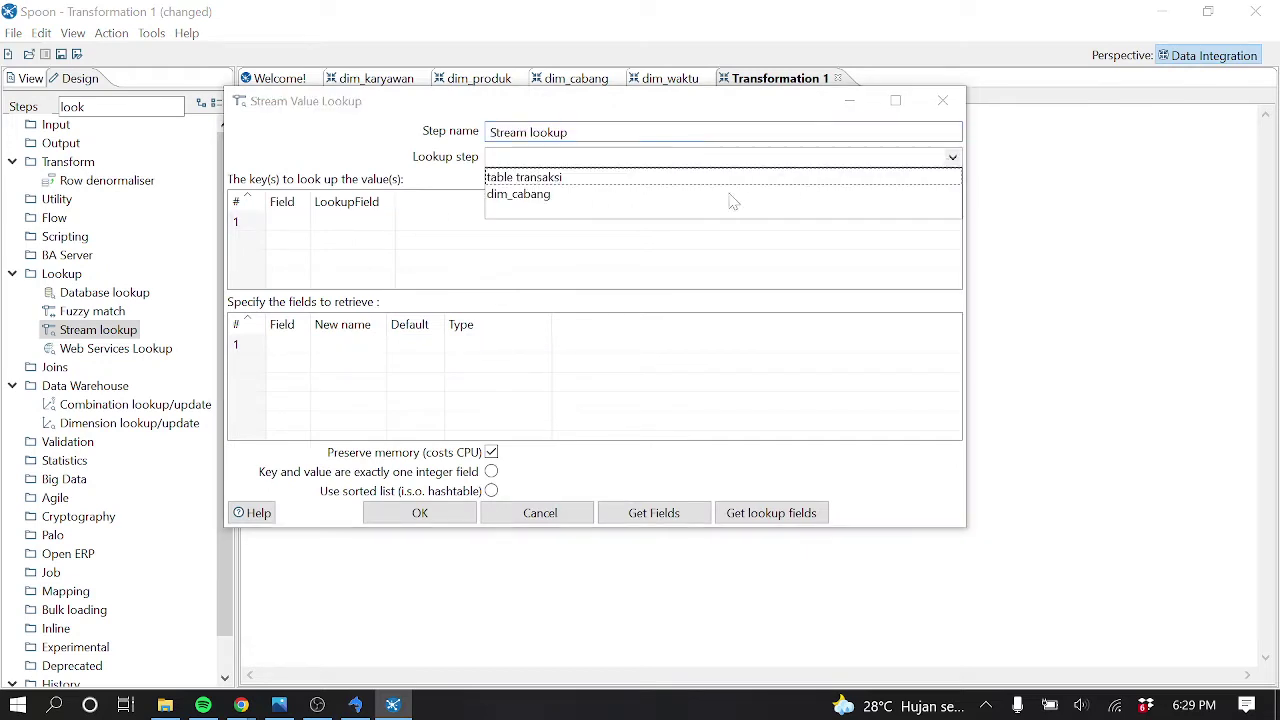
left_click(561, 185)
left_click(387, 221)
left_click(387, 221)
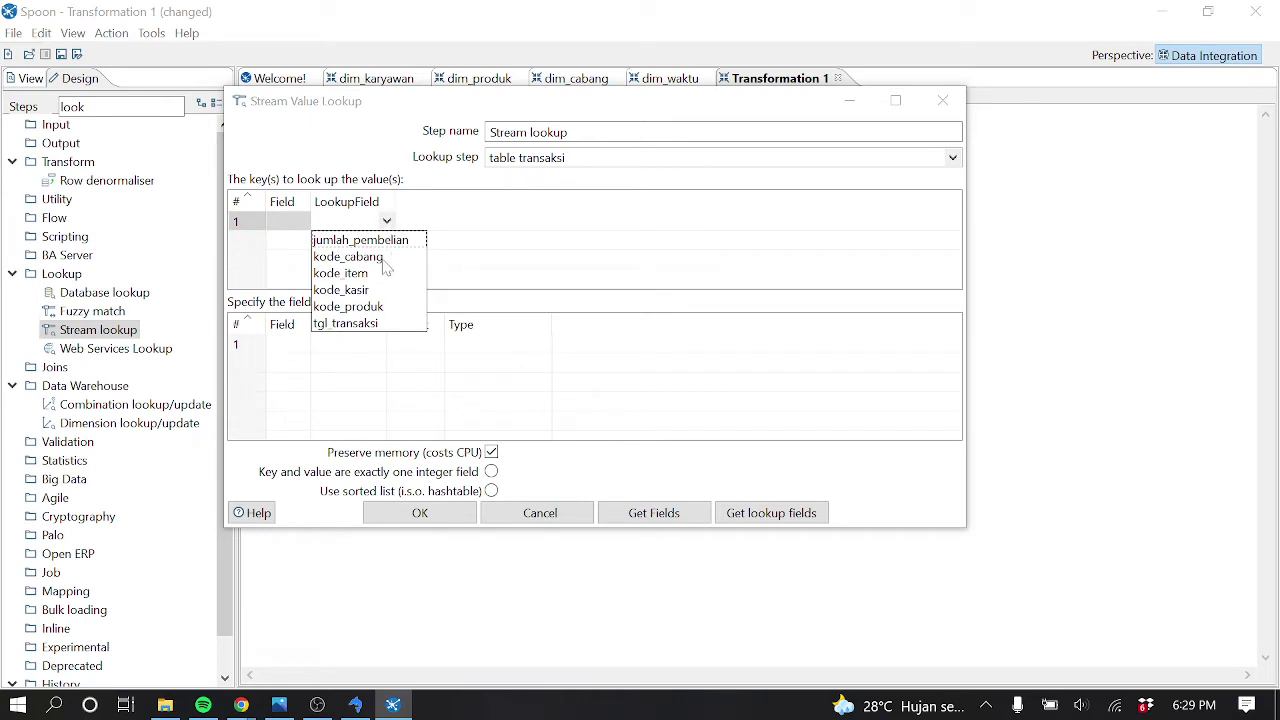
left_click(385, 256)
left_click(307, 222)
left_click(302, 222)
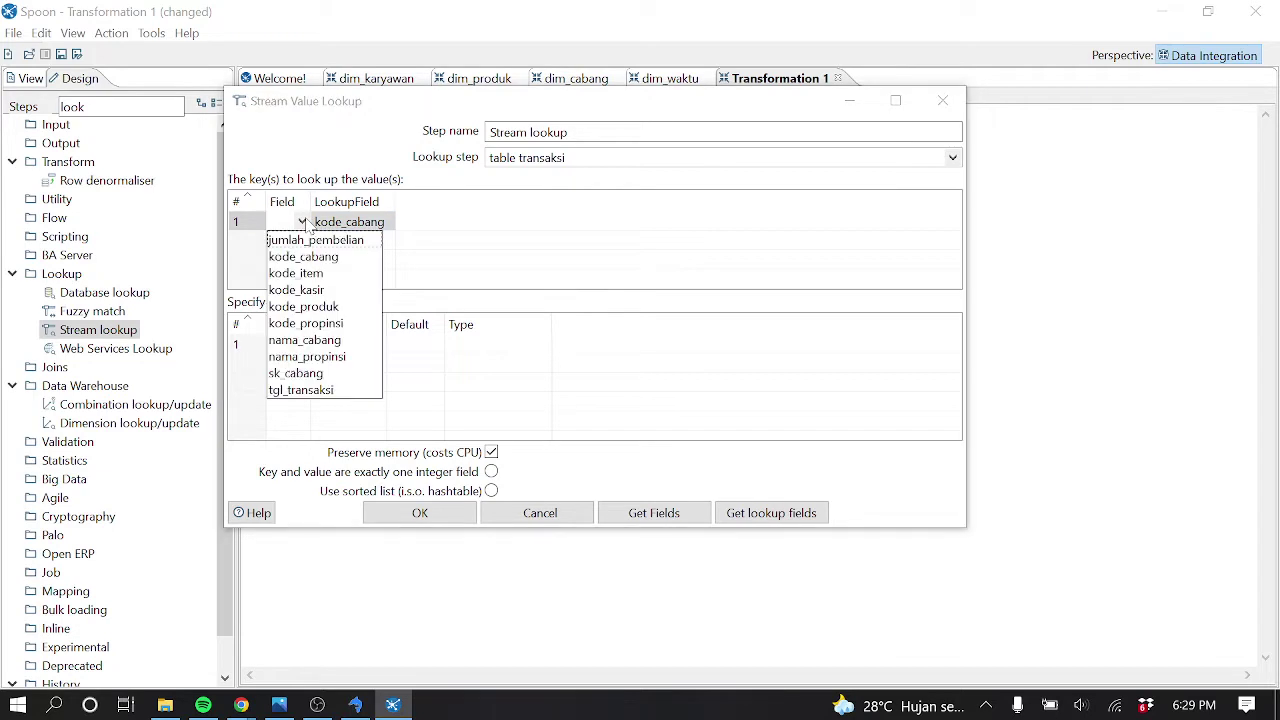
left_click(942, 100)
Set dim_cabang as the lookup step with key kode_cabang = kode_cabang
double_click(480, 340)
key("Tab")
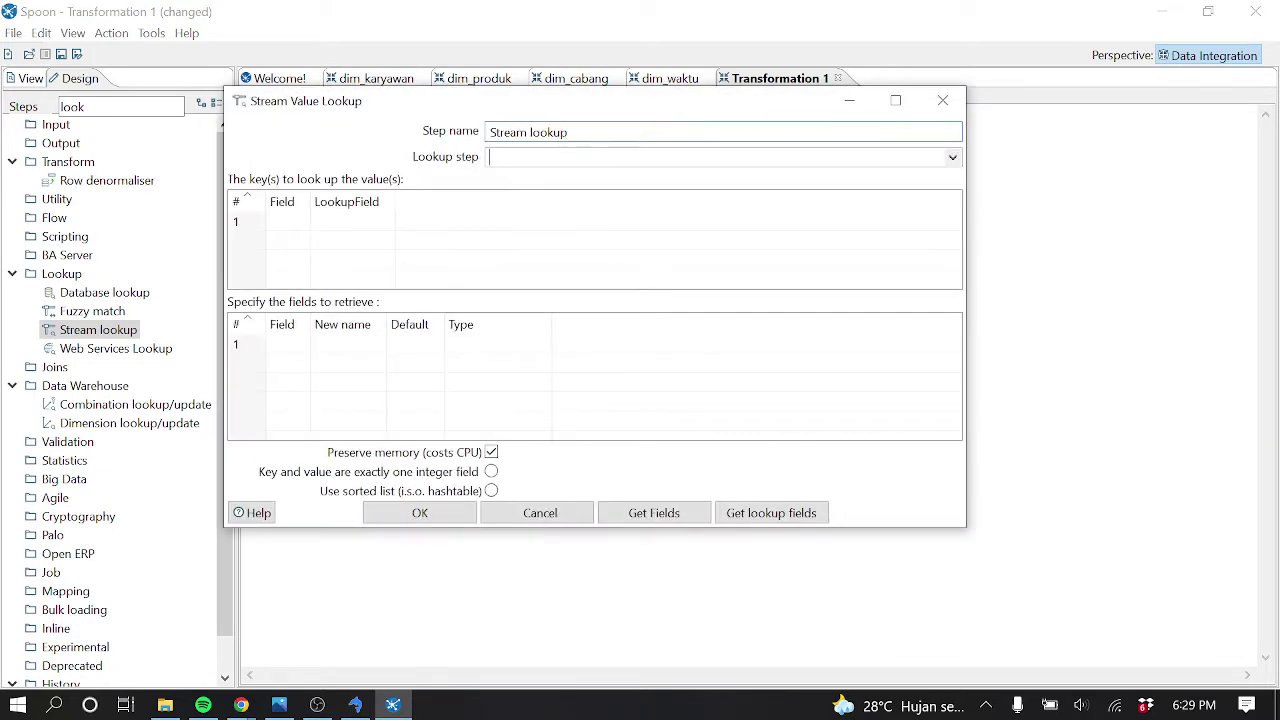
left_click(952, 157)
left_click(530, 195)
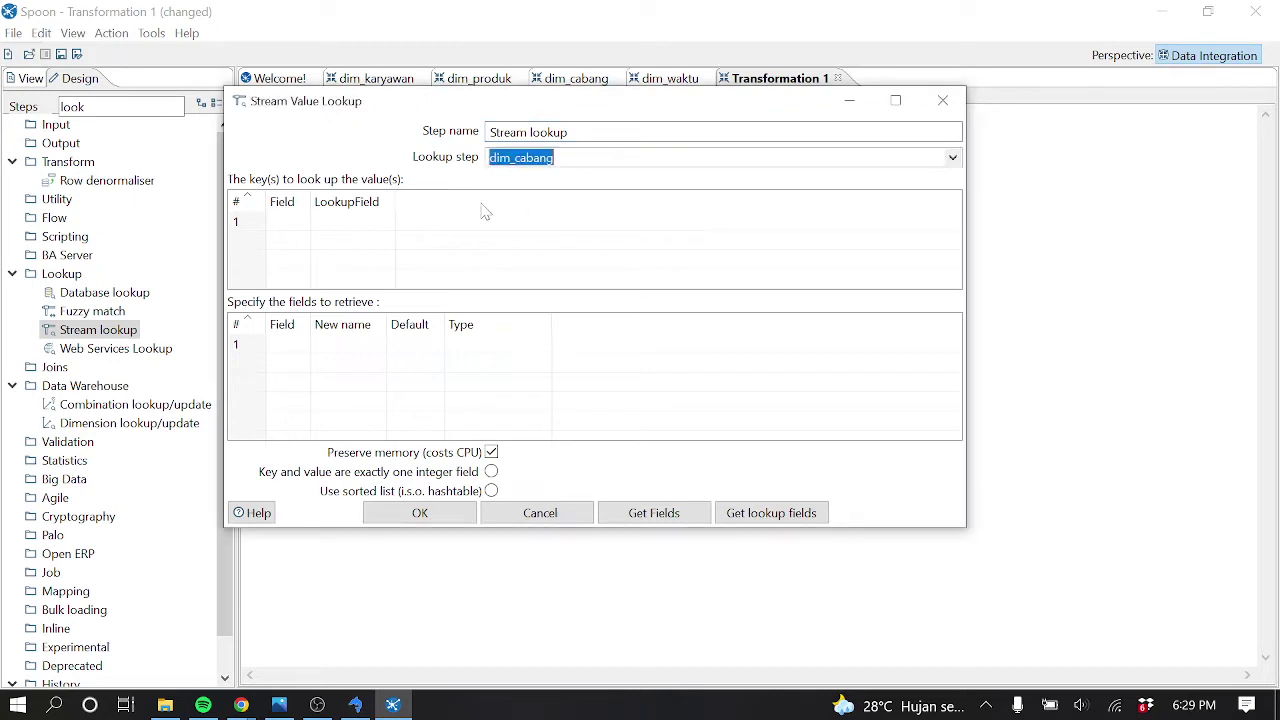
left_click(380, 224)
left_click(387, 221)
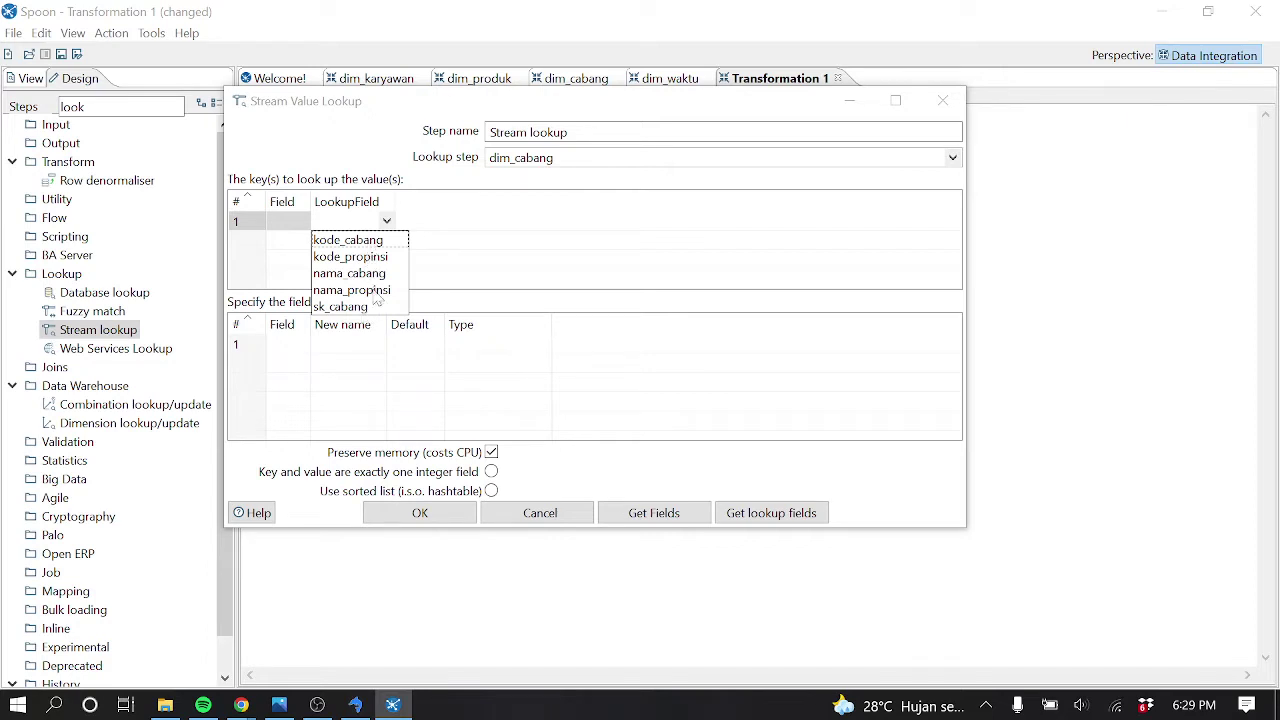
left_click(373, 247)
left_click_drag(310, 201, 359, 201)
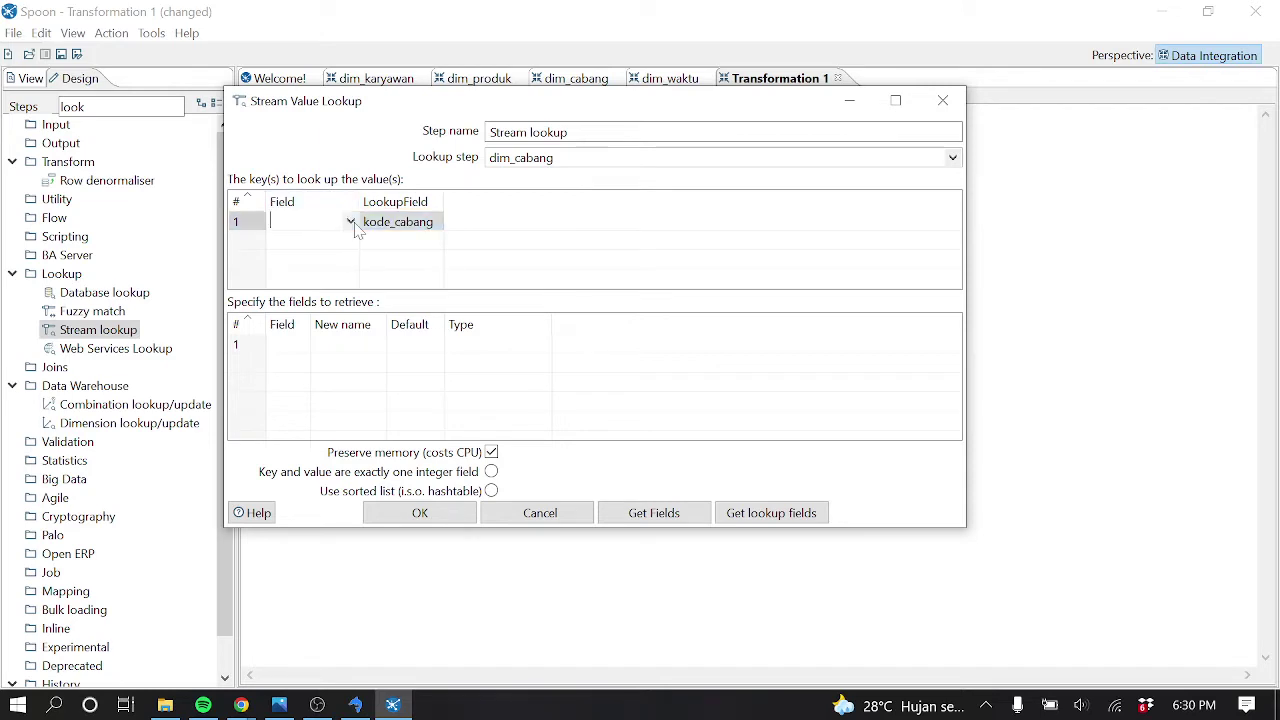
left_click(350, 221)
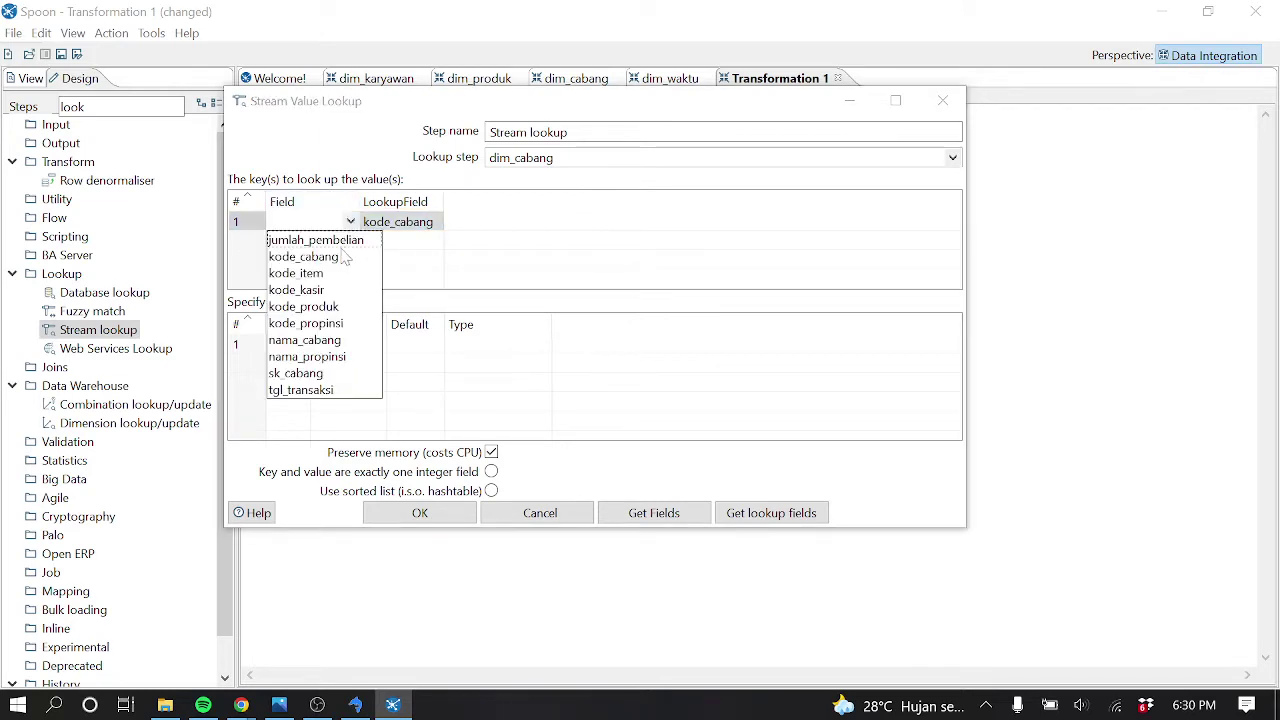
left_click(341, 259)
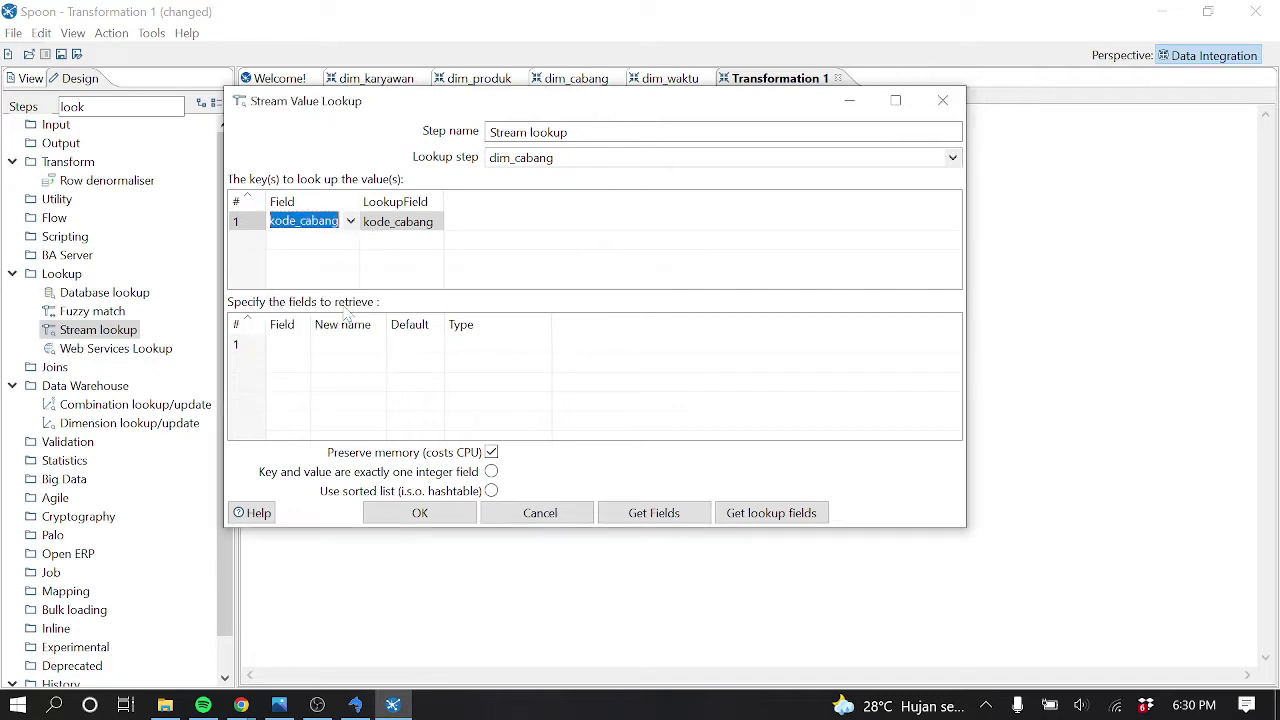
Retrieve sk_cabang from dim_cabang and confirm the Stream lookup settings
left_click_drag(313, 324, 350, 324)
left_click(349, 346)
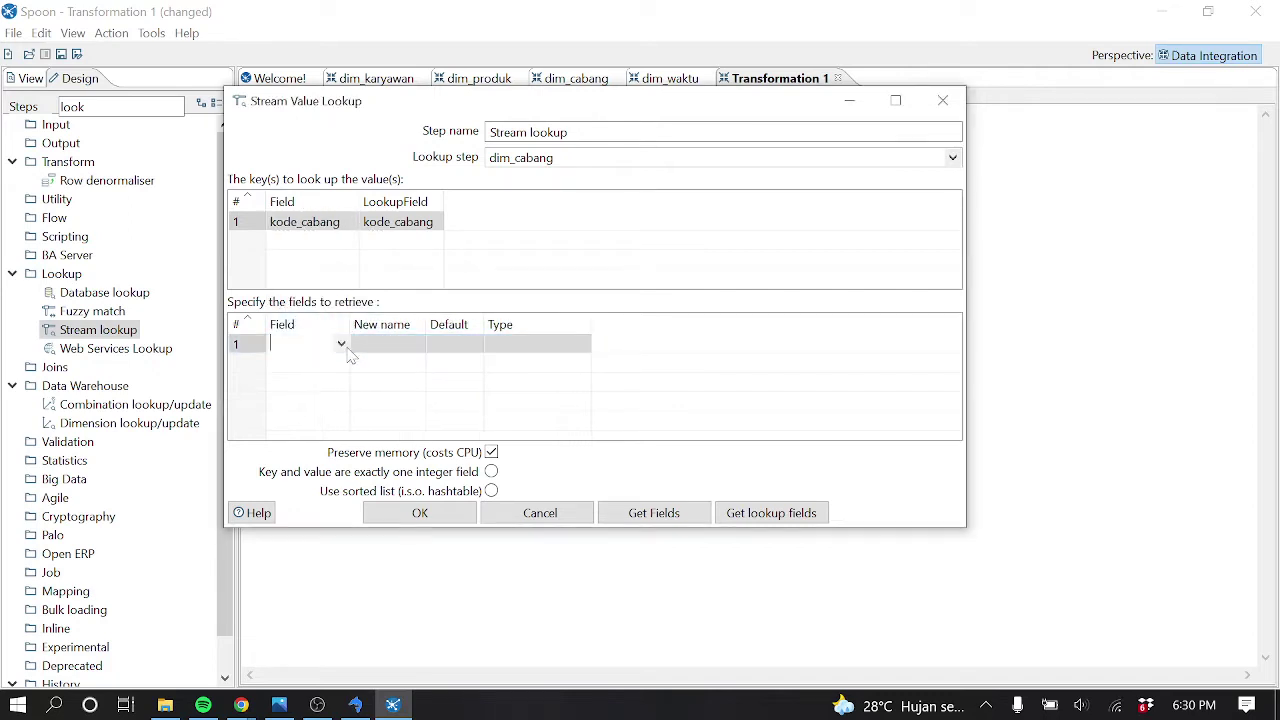
left_click(348, 349)
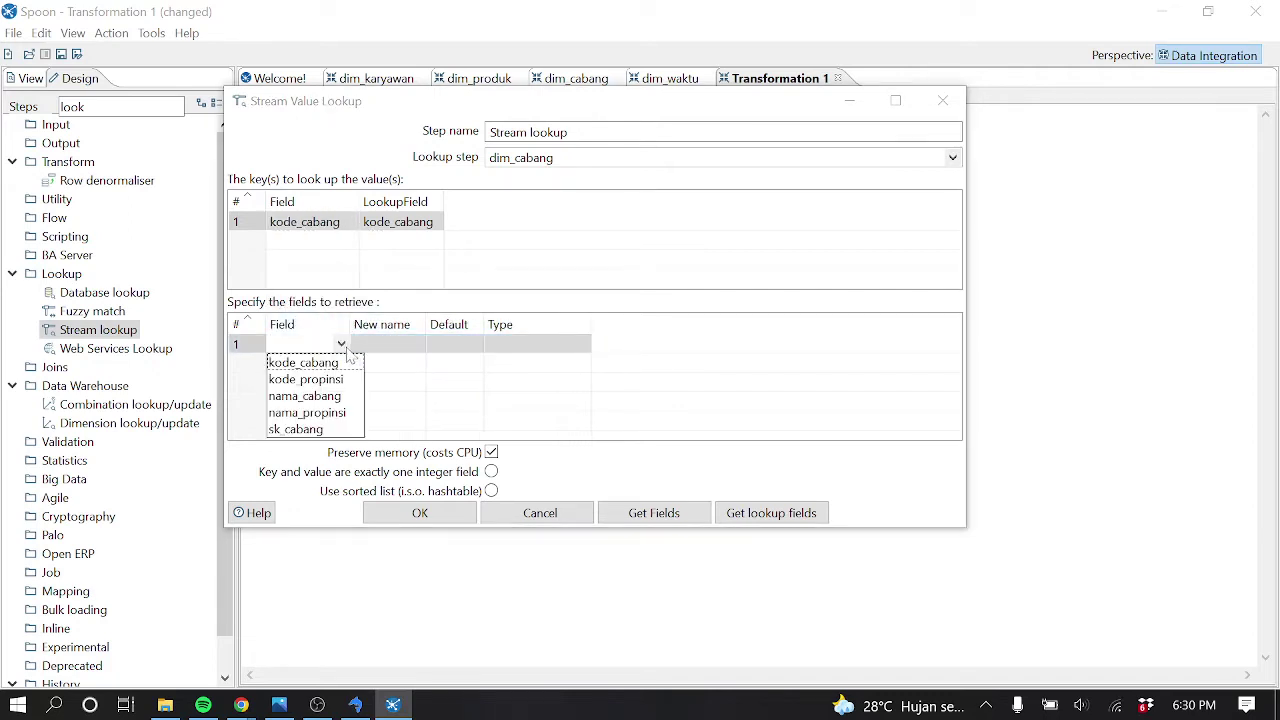
left_click(323, 430)
left_click(418, 513)
Start a Quick Launch preview of the Stream lookup step's output
right_click(490, 345)
key("Escape")
right_click(490, 345)
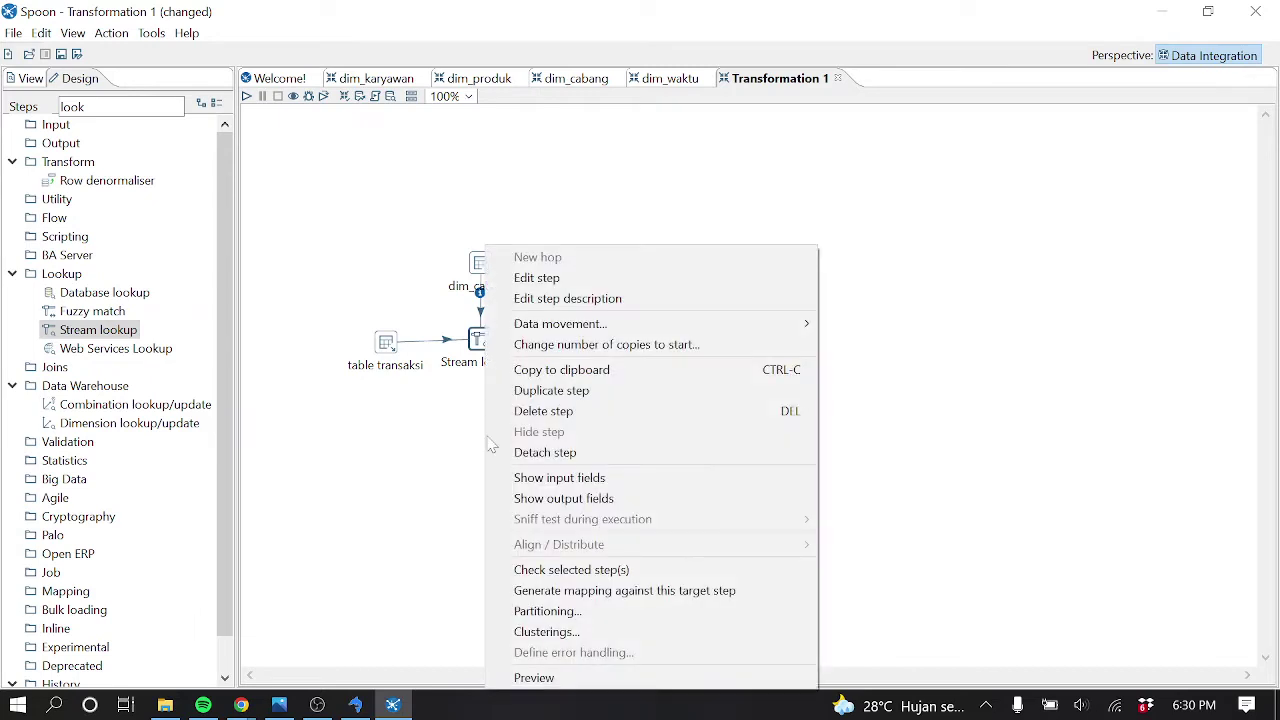
left_click(534, 677)
left_click(557, 514)
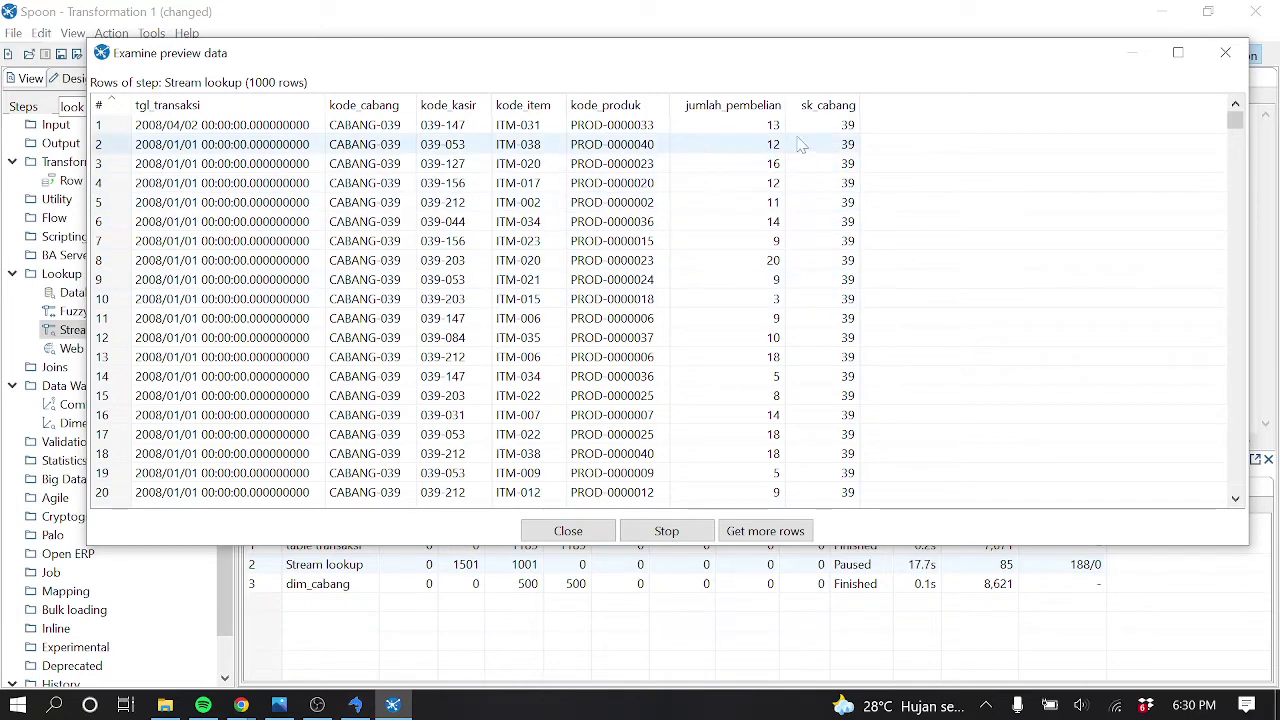
Scroll through the 1000 preview rows checking sk_cabang values, then close the preview
scroll(850, 200, "down", 20)
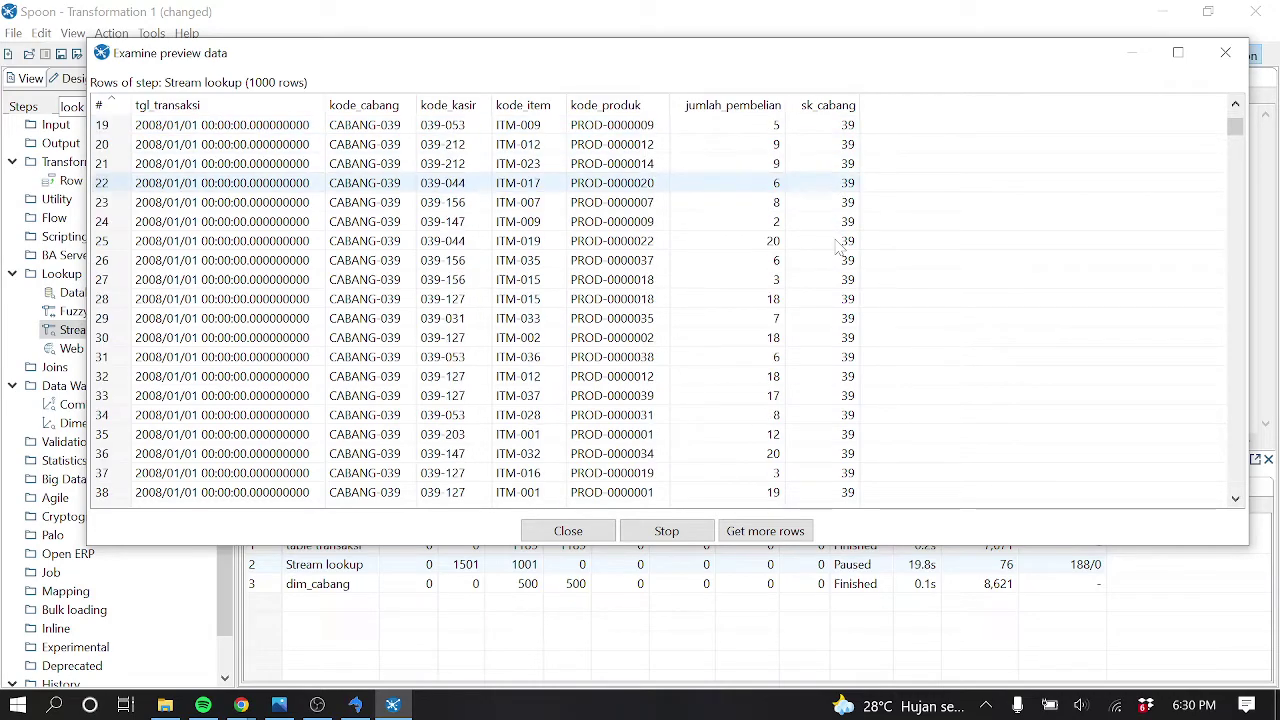
scroll(842, 252, "down", 20)
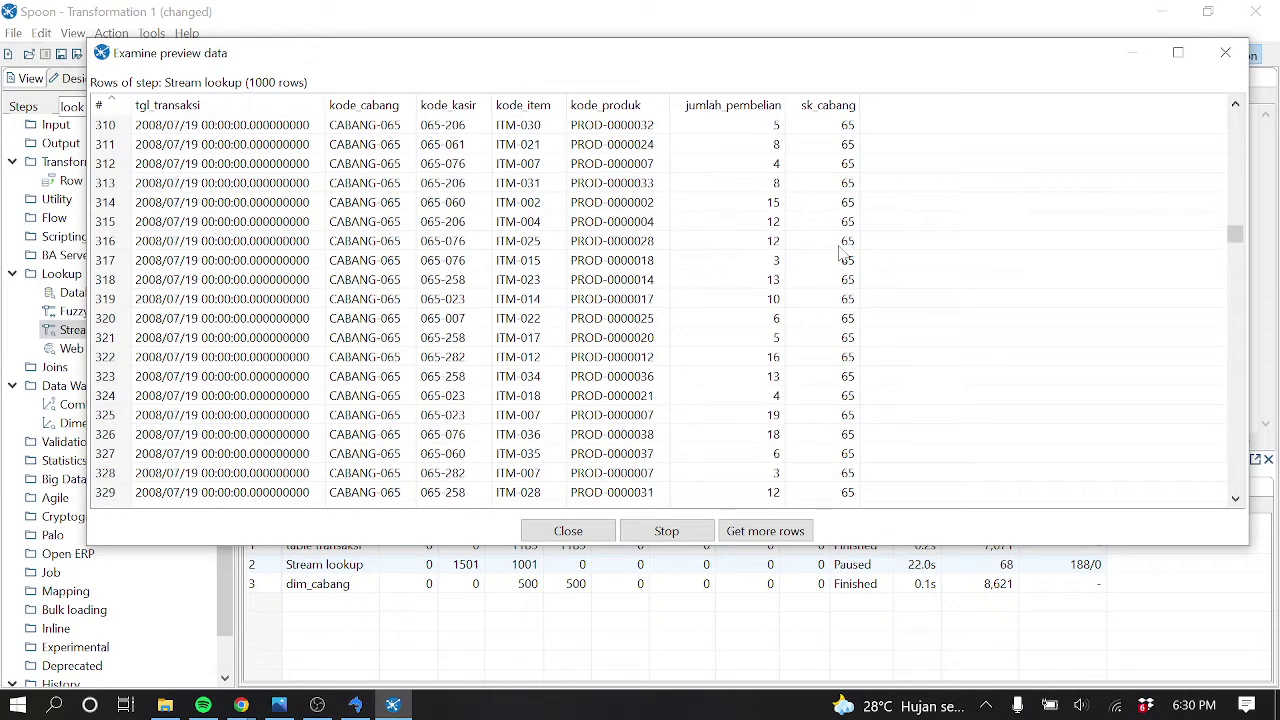
scroll(842, 248, "down", 20)
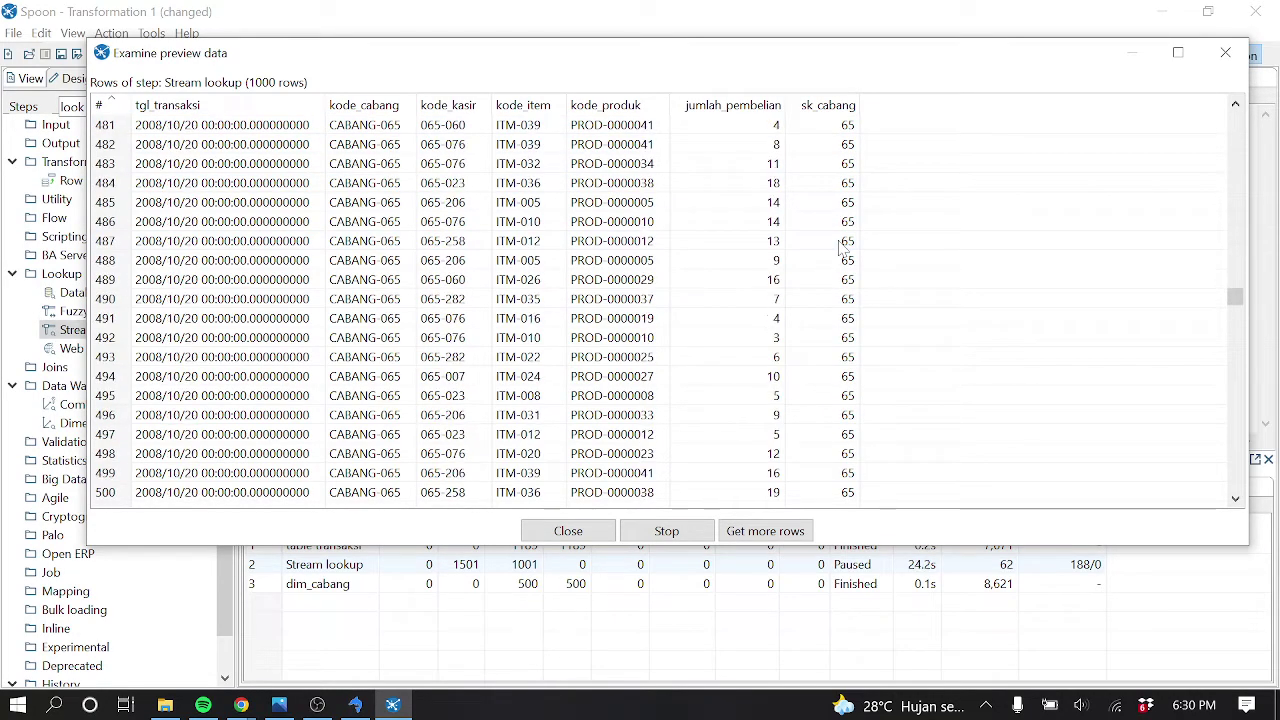
scroll(842, 248, "down", 20)
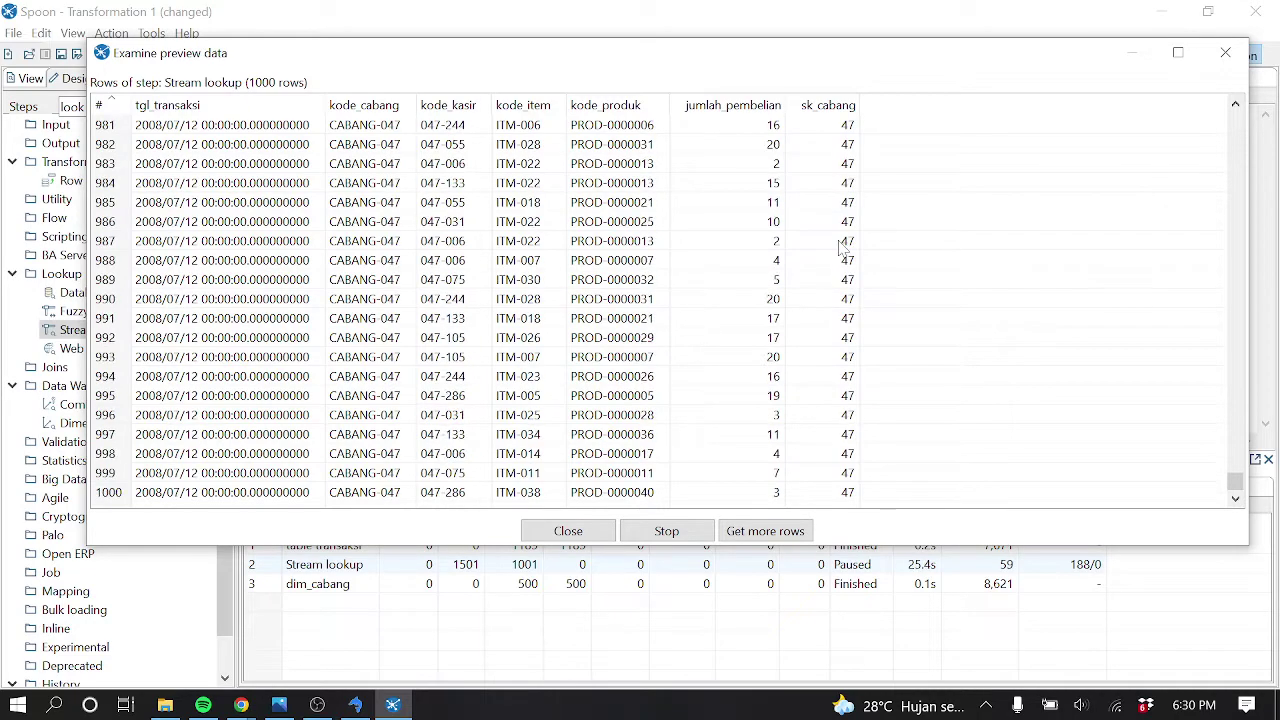
scroll(842, 248, "up", 20)
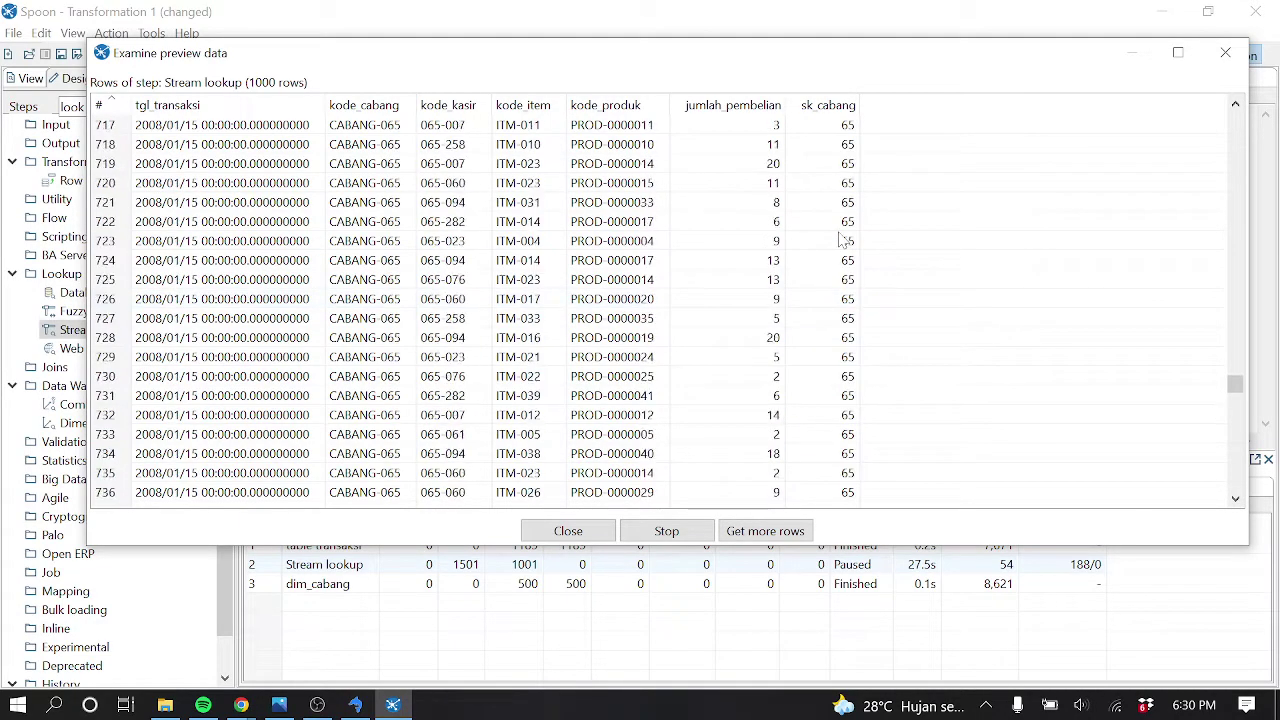
scroll(842, 240, "up", 20)
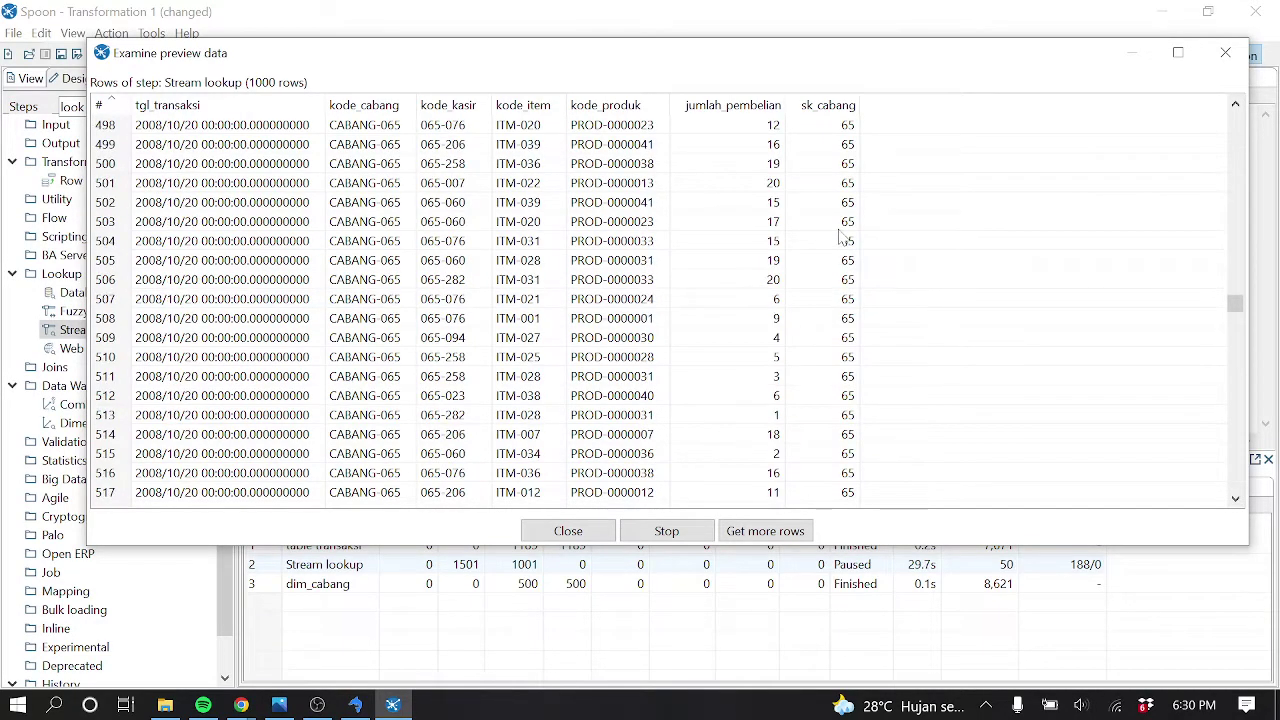
scroll(842, 236, "up", 20)
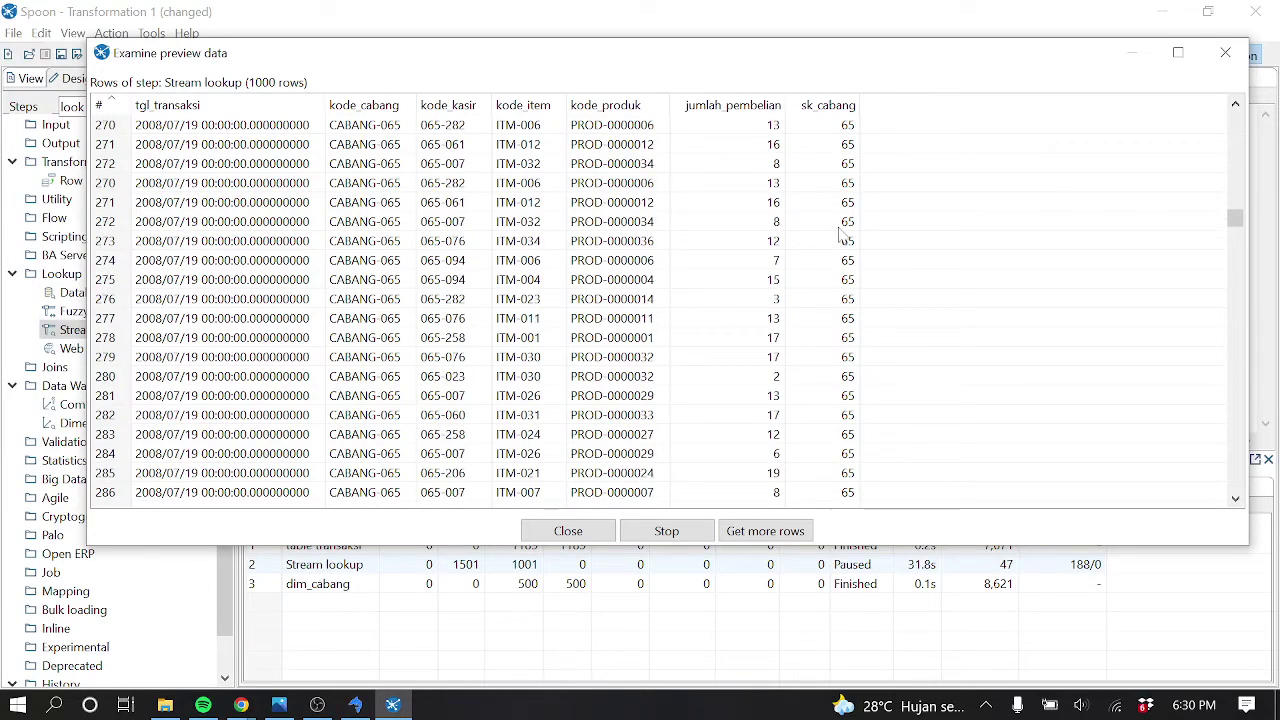
scroll(842, 236, "up", 20)
scroll(842, 236, "down", 20)
scroll(842, 236, "down", 20)
scroll(842, 236, "down", 20)
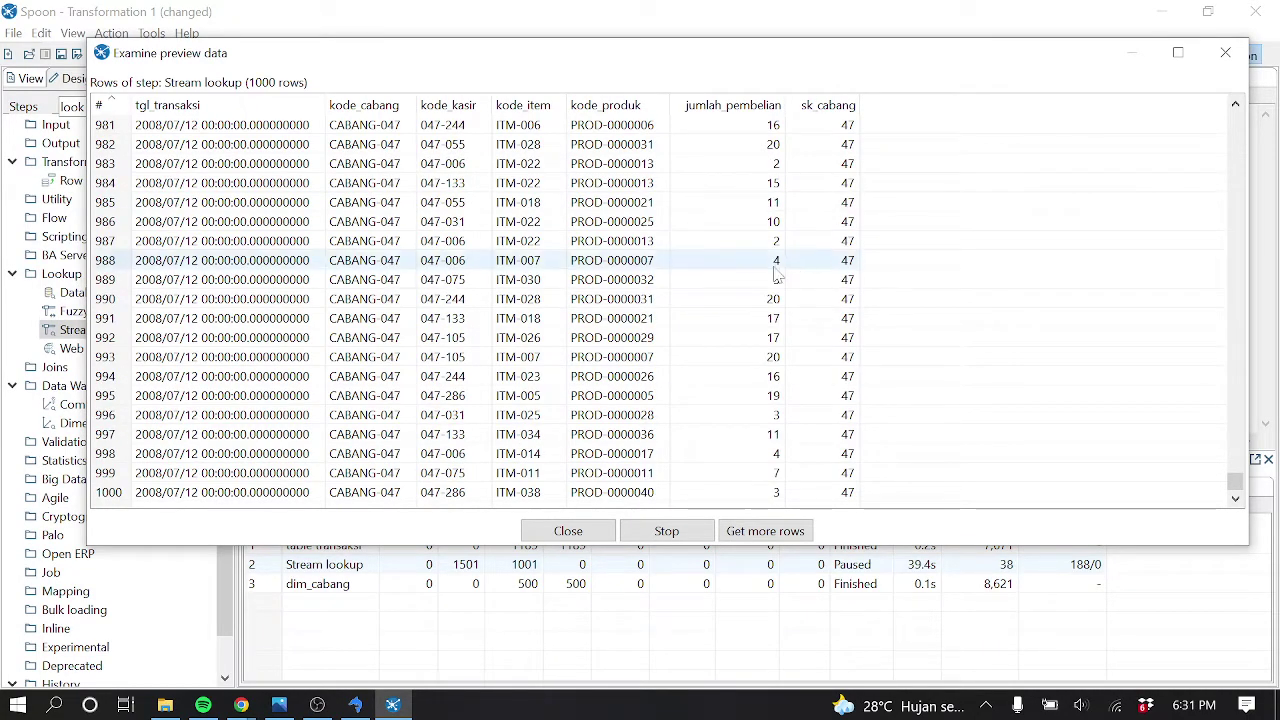
left_click(593, 535)
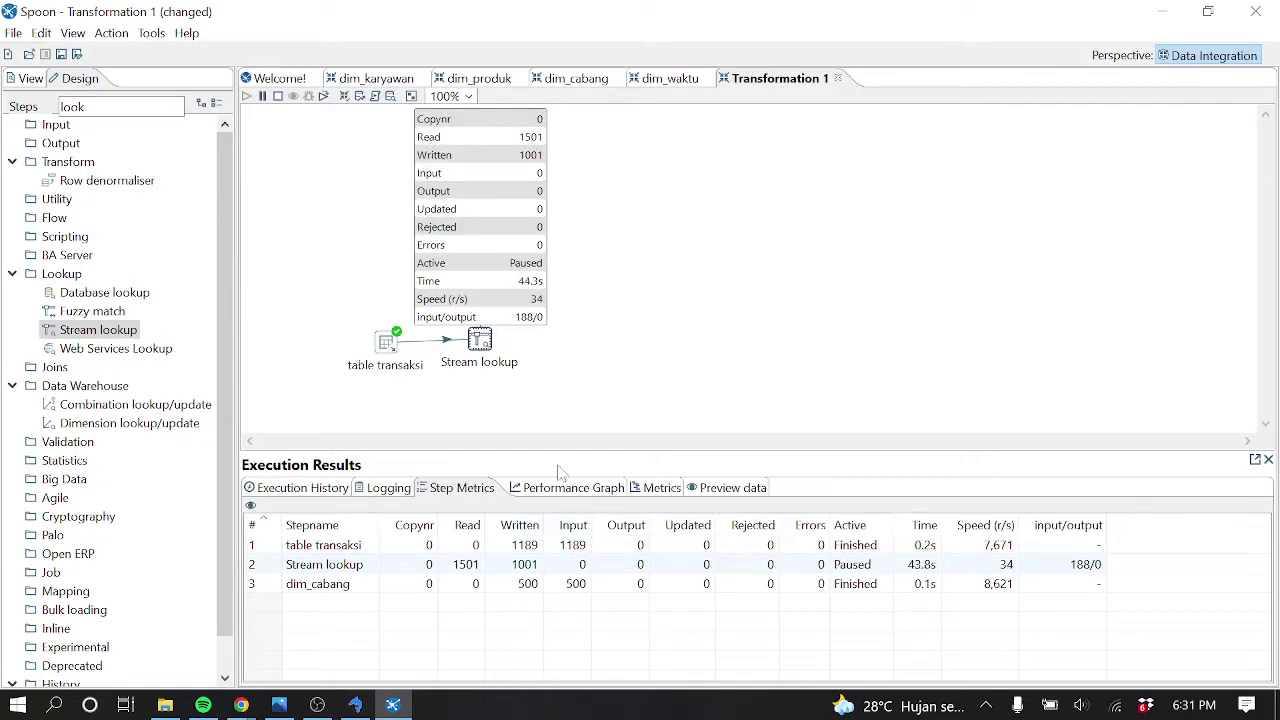
Stop the paused preview run and nudge table transaksi slightly left
left_click(278, 96)
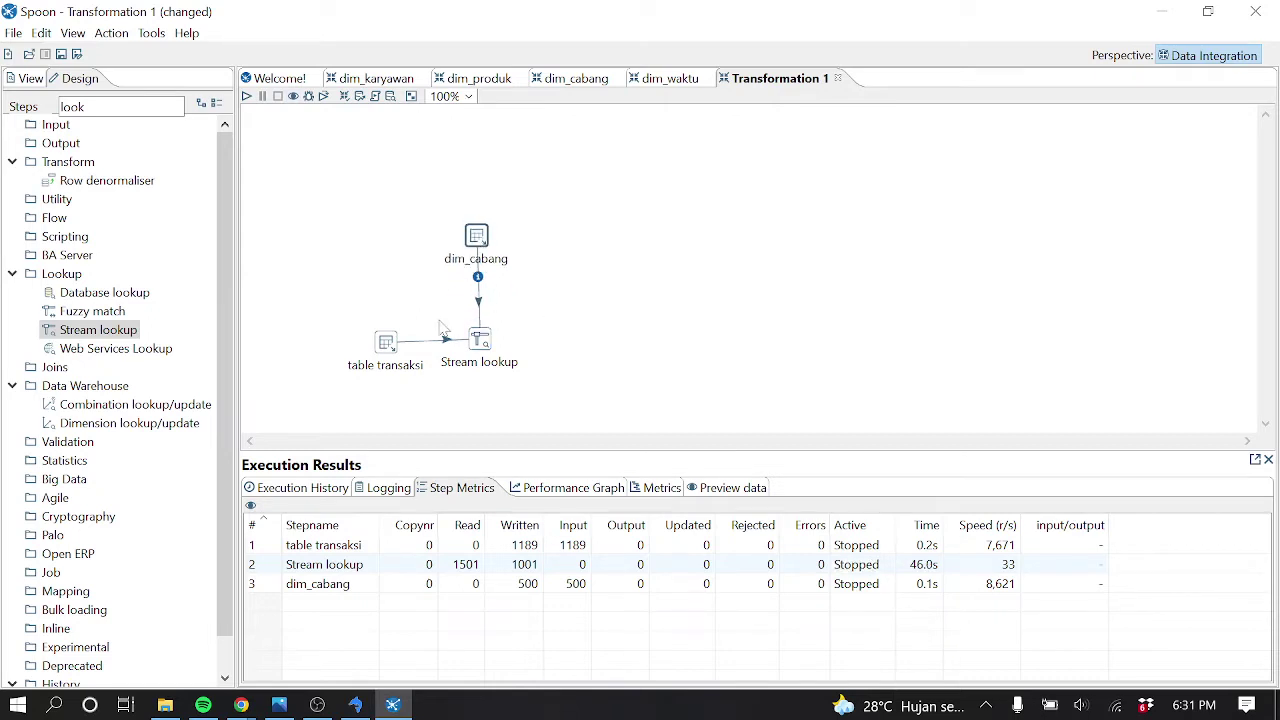
left_click_drag(389, 350, 362, 351)
mouse_move(362, 346)
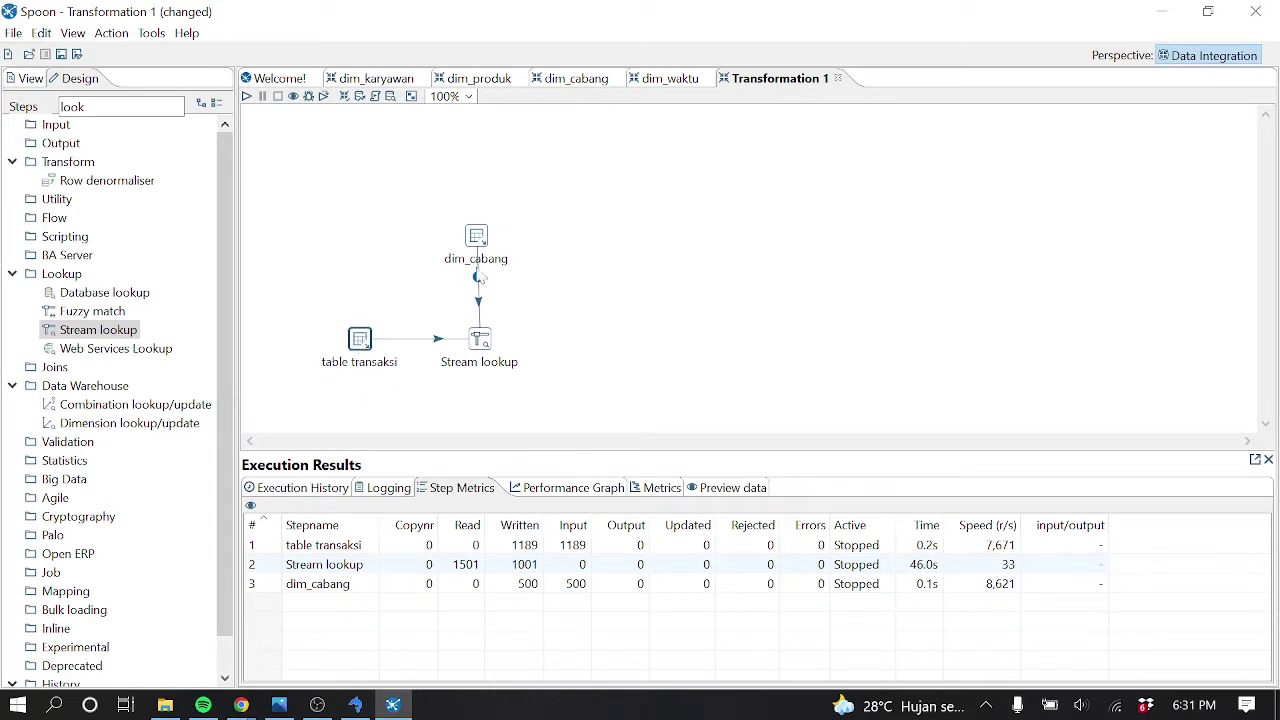
mouse_move(490, 238)
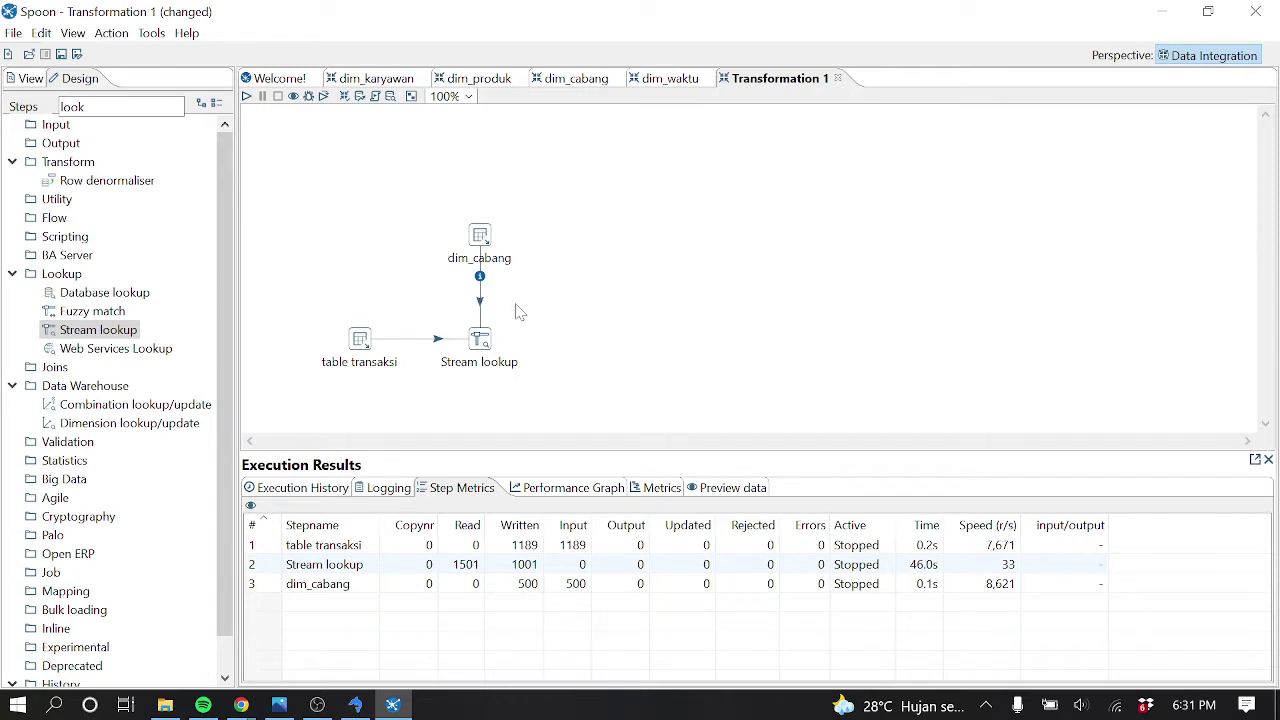
Rename the Stream lookup step to 'join cabang' and briefly check the star schema diagram
double_click(480, 340)
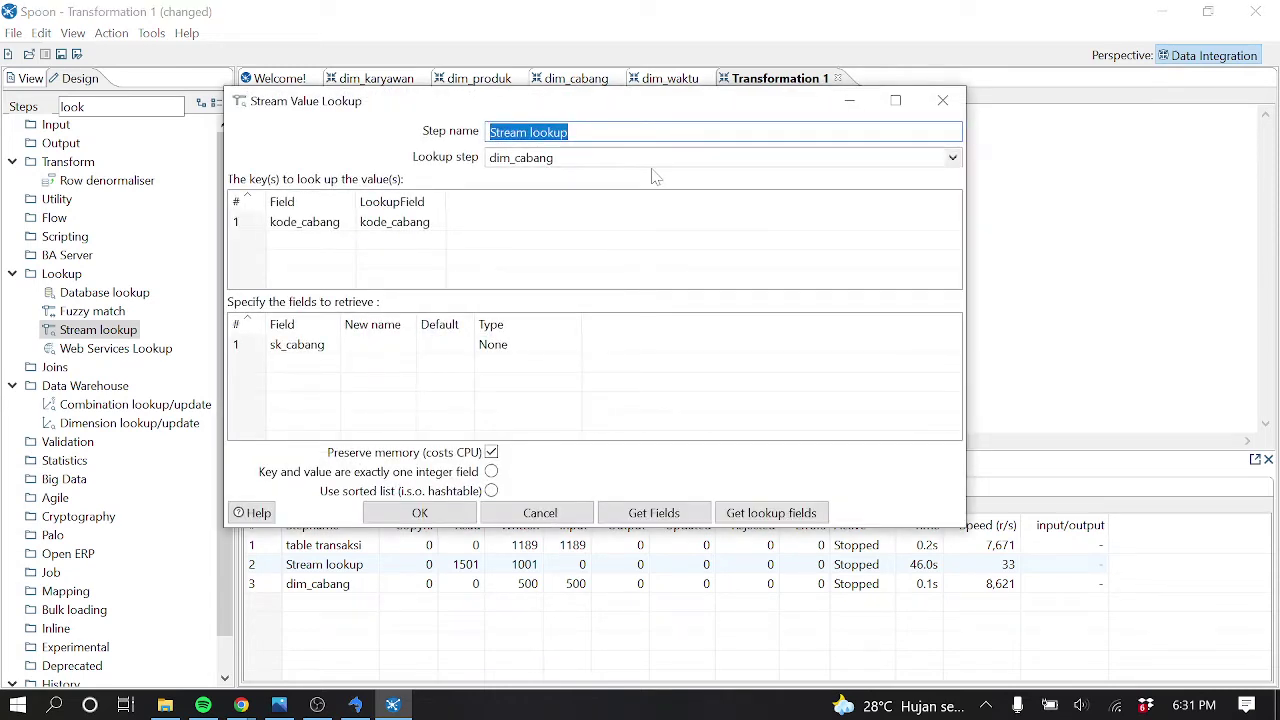
type("join")
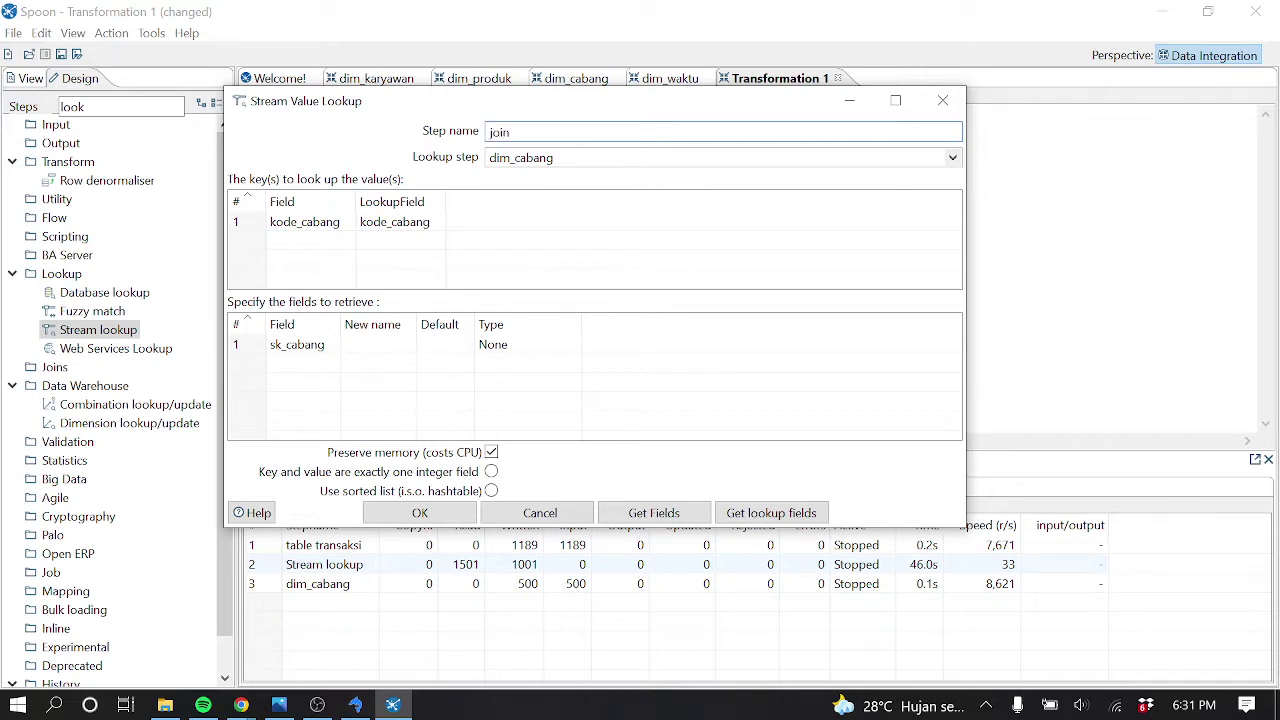
type(" cabang")
key("Return")
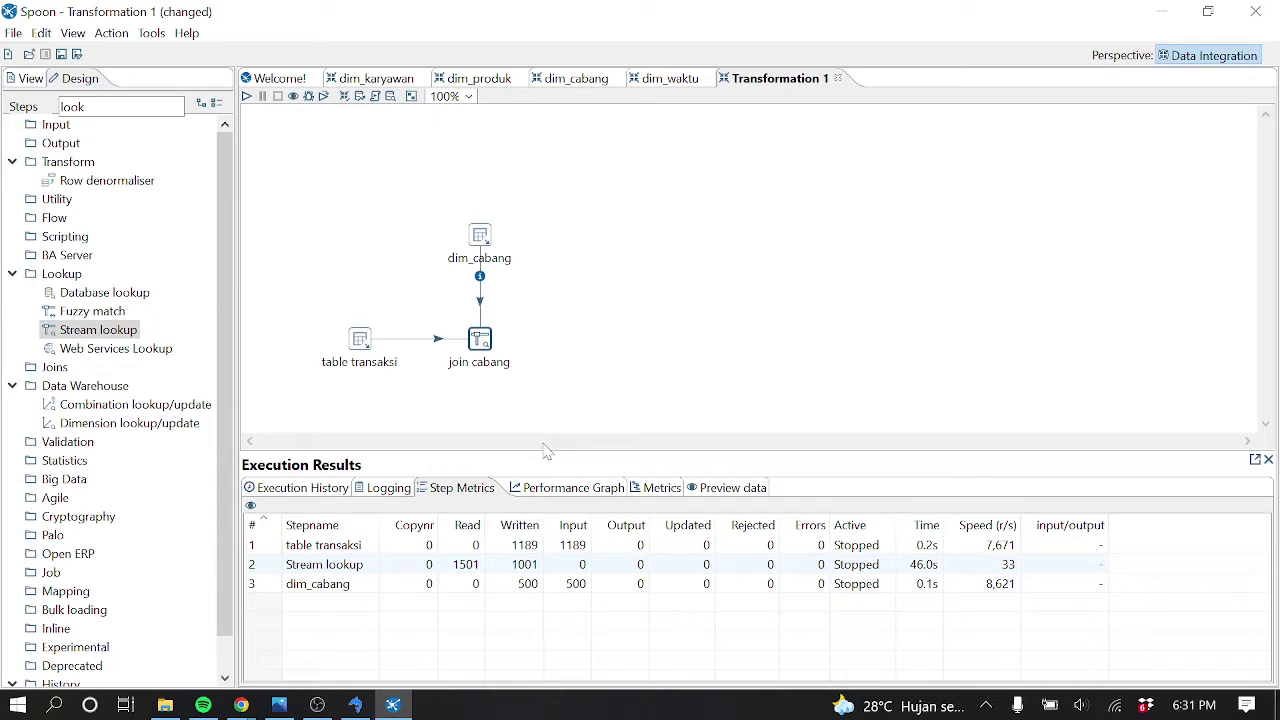
left_click(280, 705)
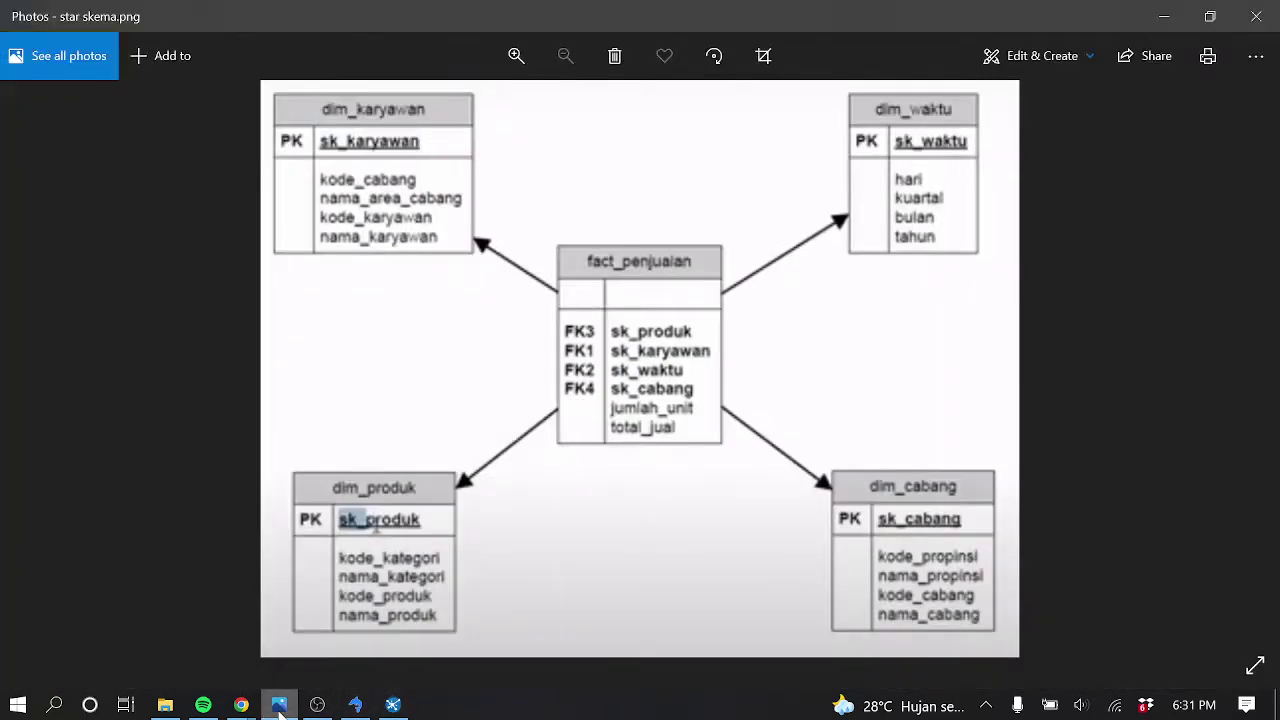
left_click(280, 705)
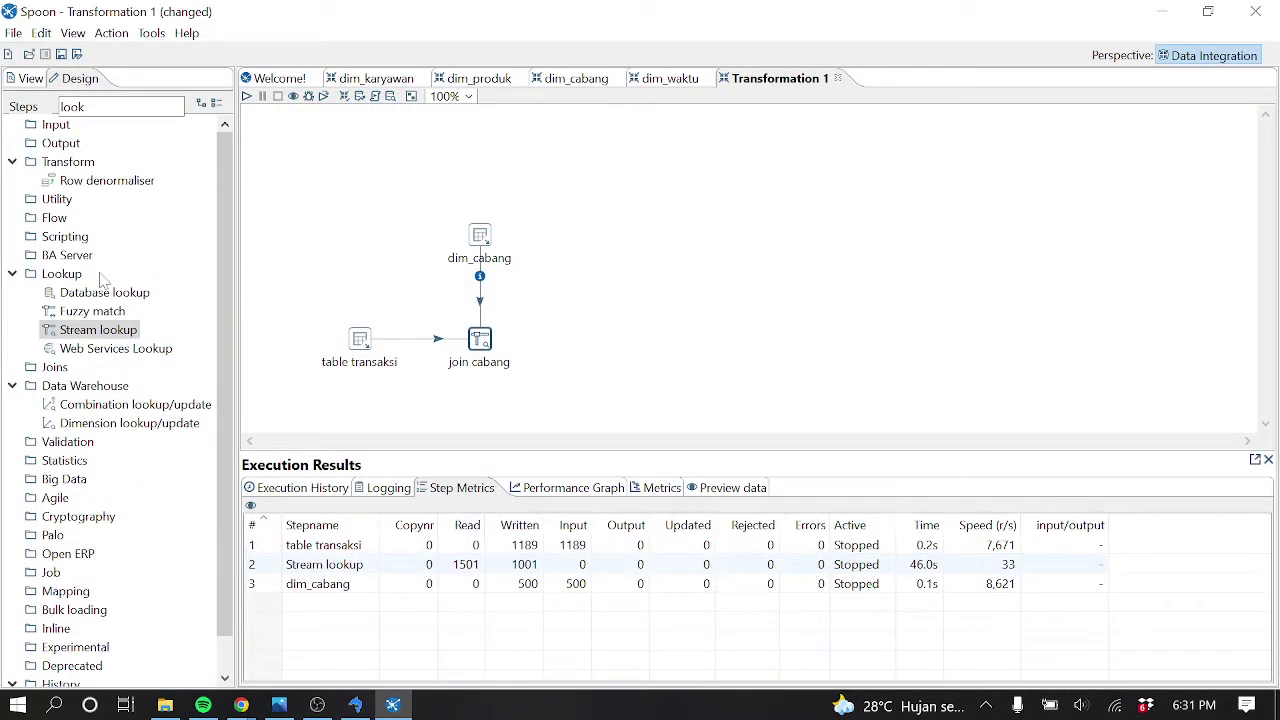
Add a Table input step from the Input category to the canvas
key("BackSpace")
key("BackSpace")
key("BackSpace")
key("BackSpace")
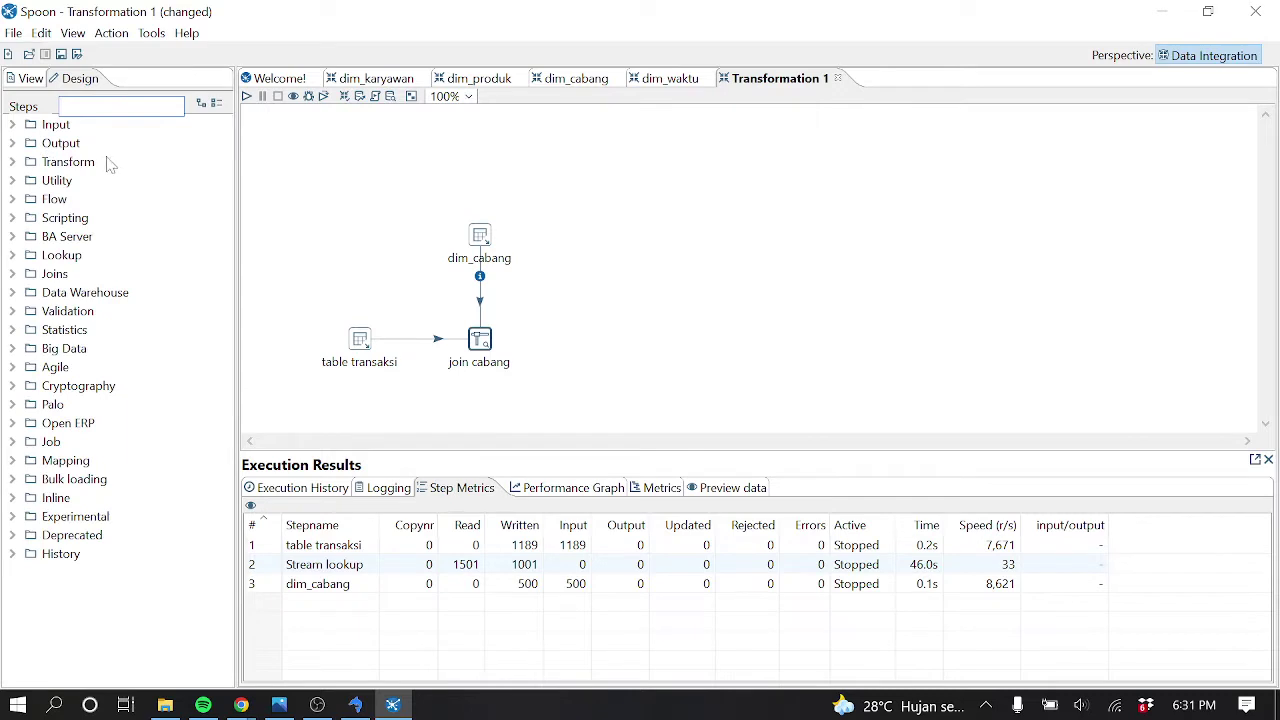
left_click(13, 125)
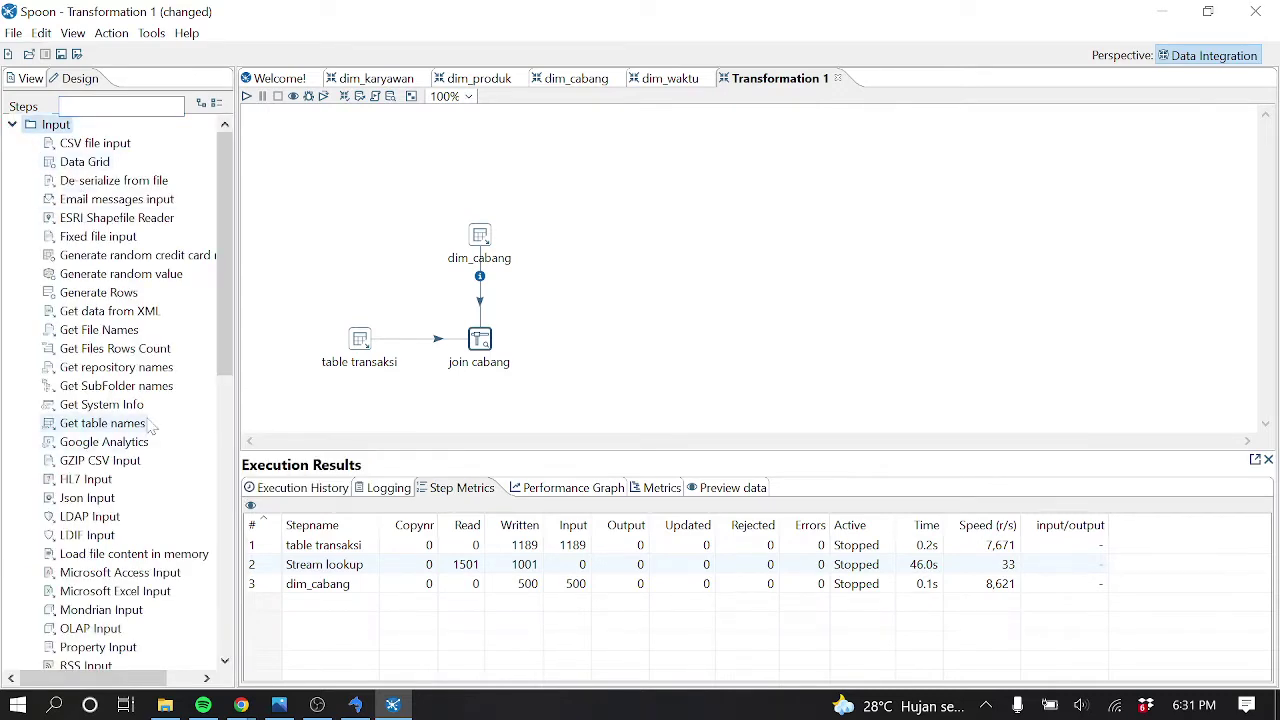
scroll(150, 427, "down", 6)
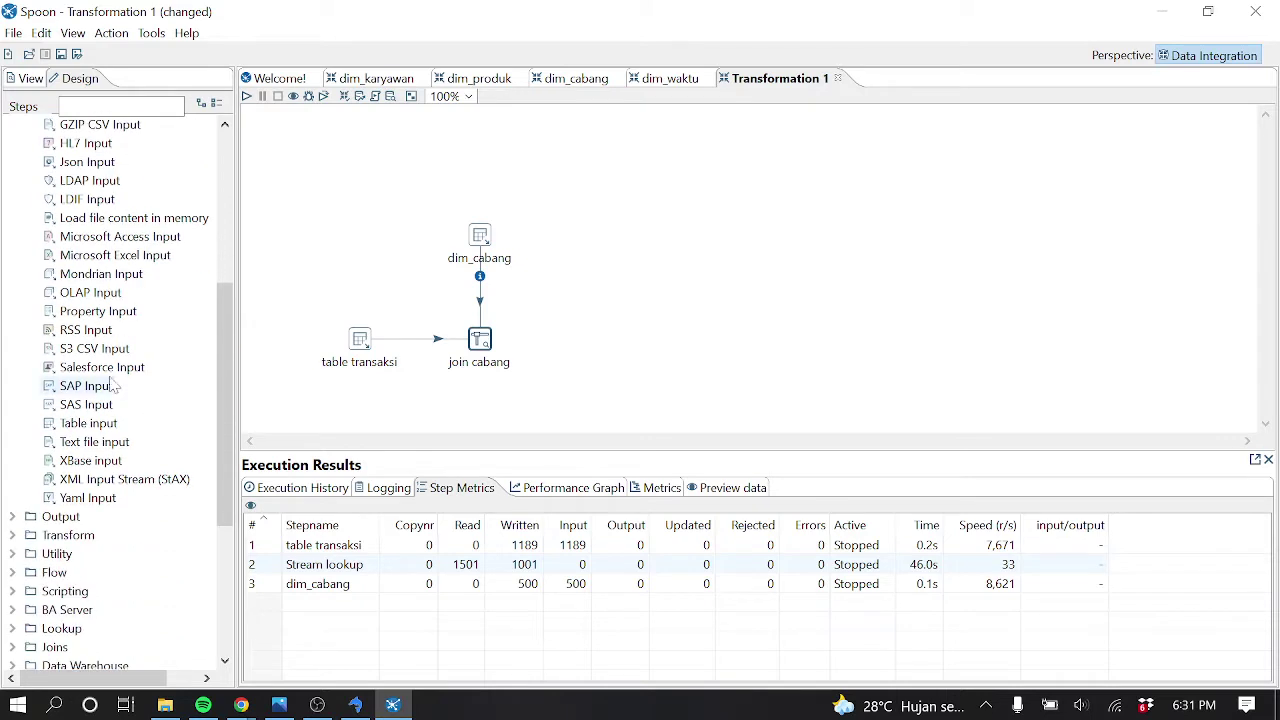
left_click_drag(89, 424, 606, 222)
Set the Table input to the olap connection with a SELECT of all named dim_produk fields
double_click(608, 235)
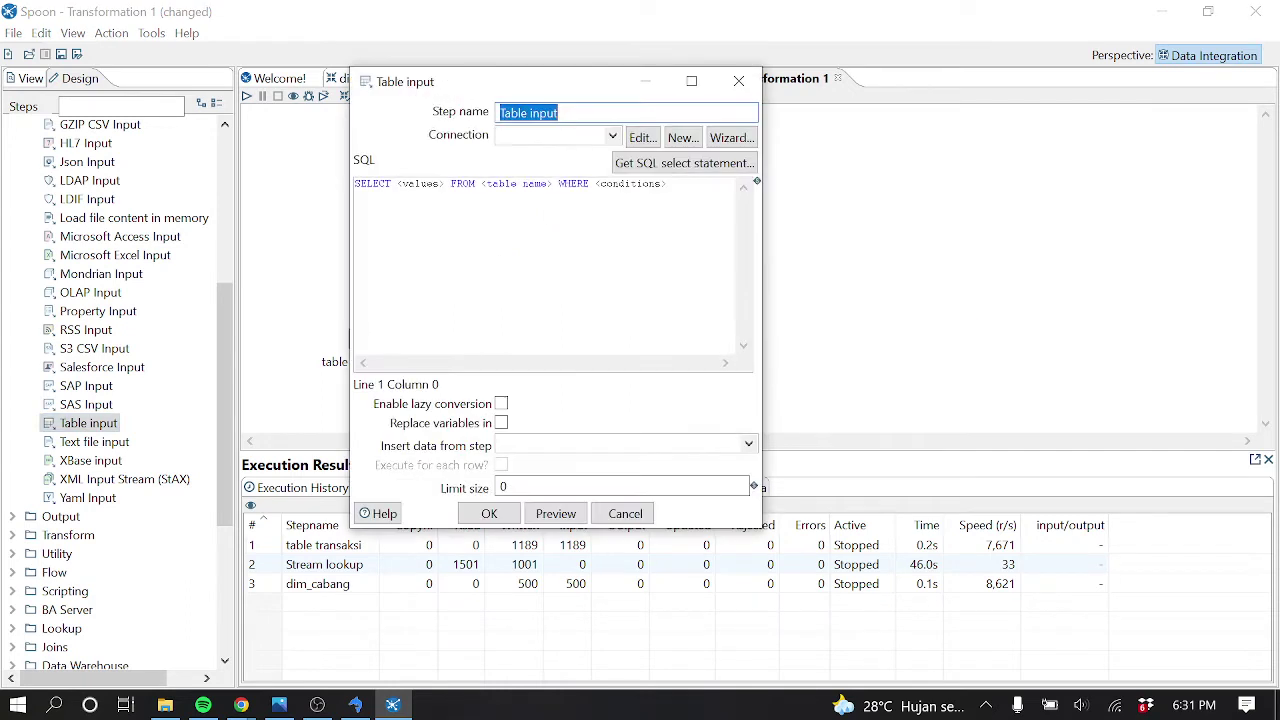
left_click(612, 136)
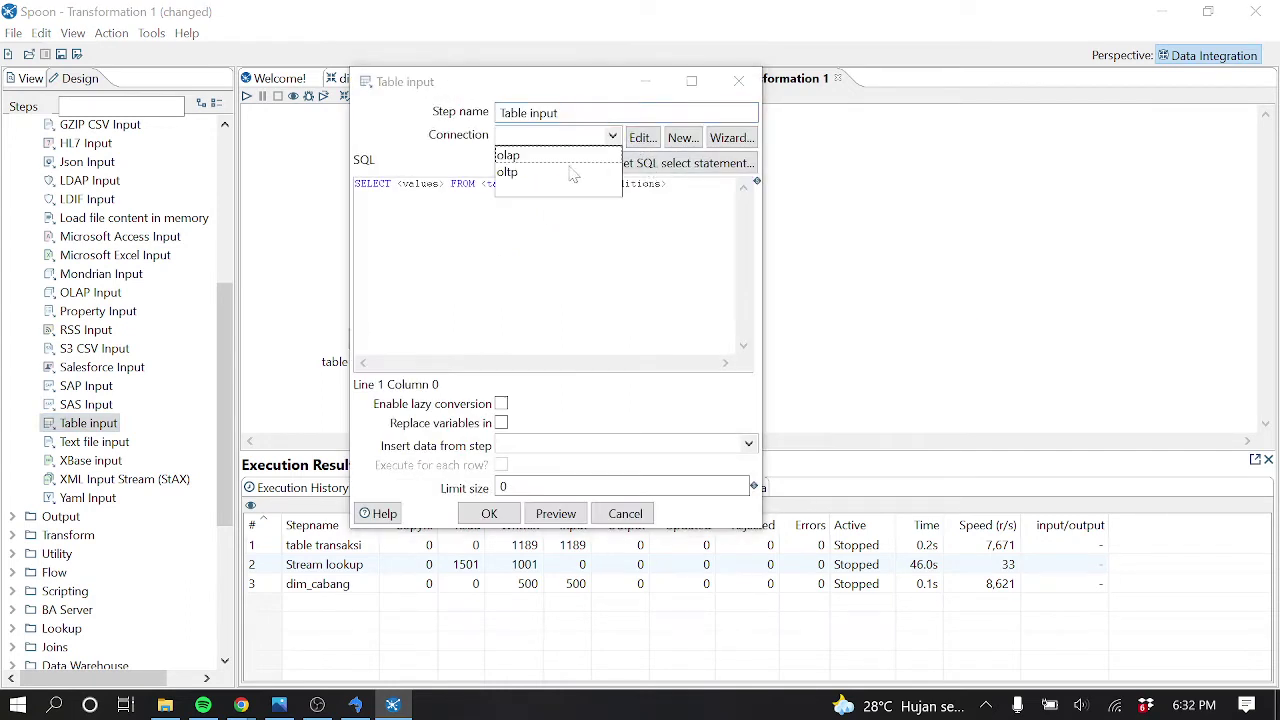
left_click(567, 157)
left_click(662, 163)
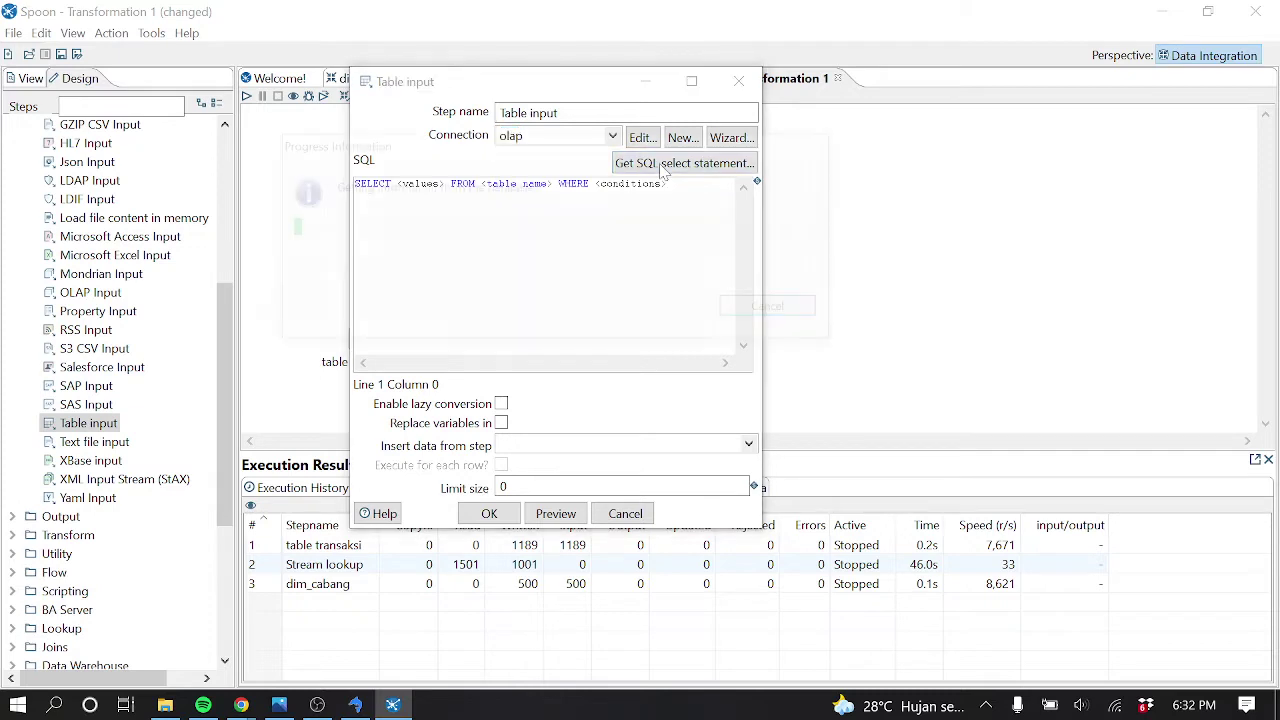
left_click(458, 278)
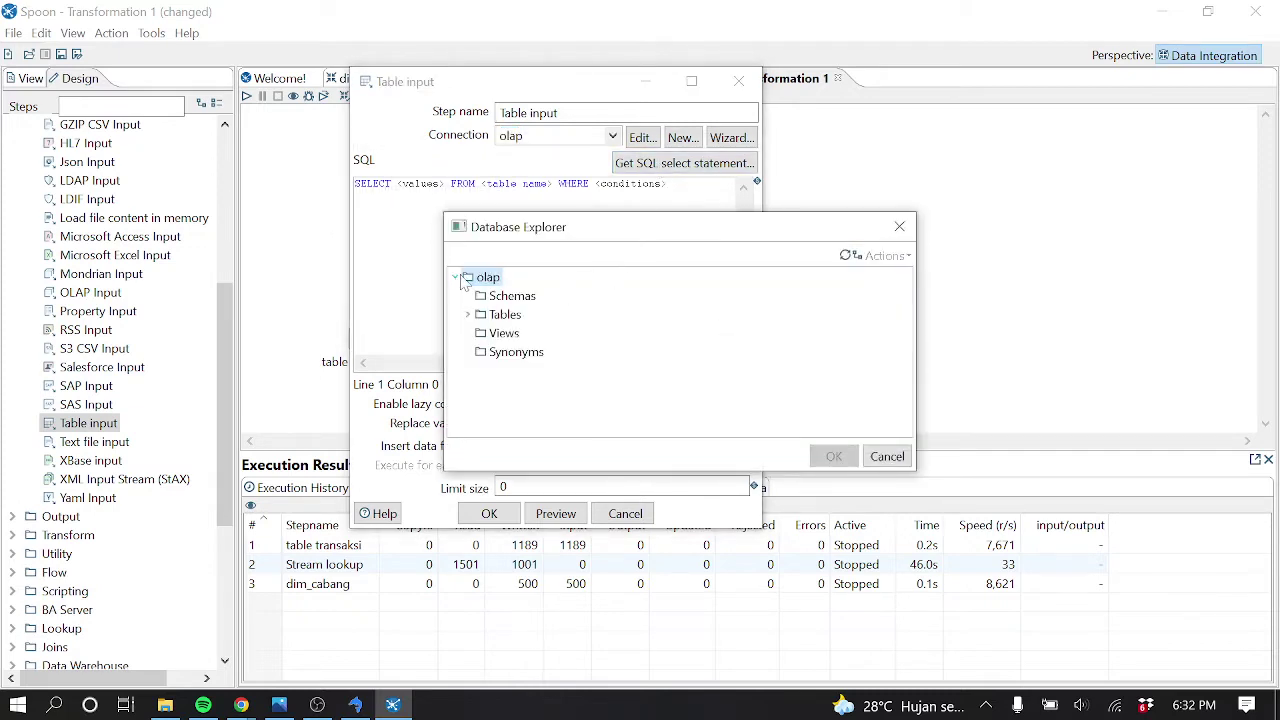
left_click(468, 315)
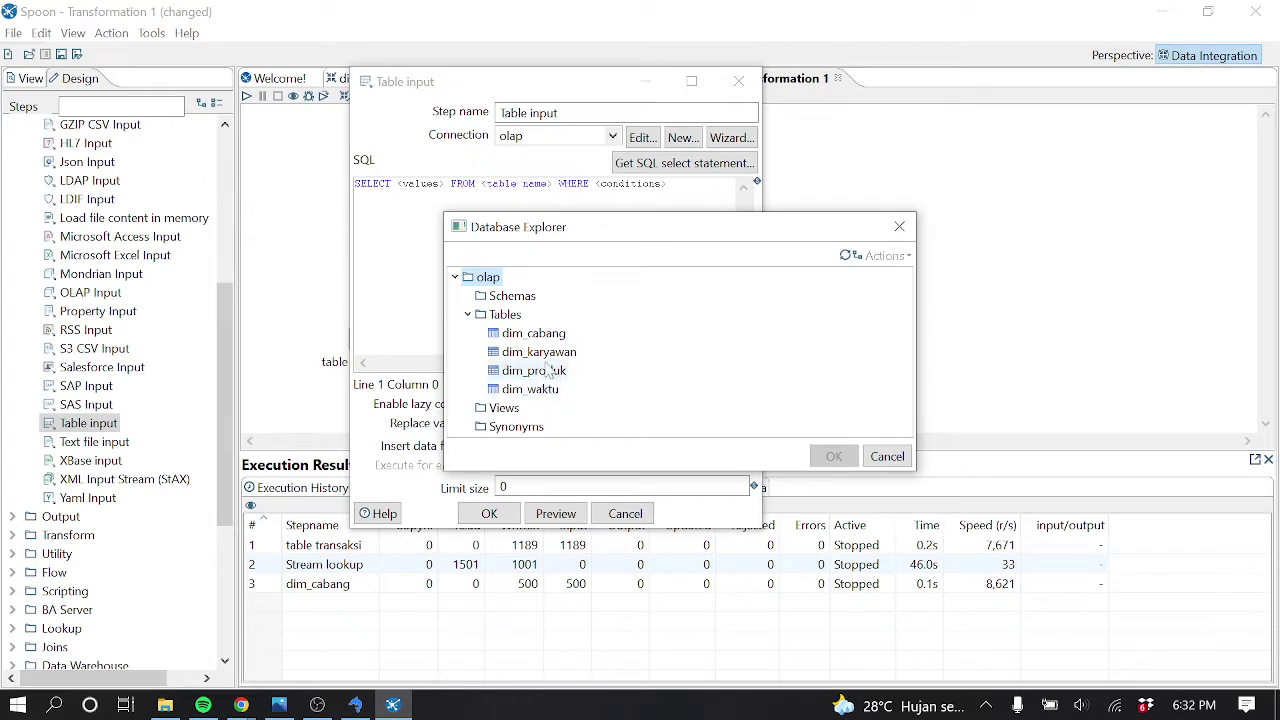
left_click(559, 376)
left_click(832, 456)
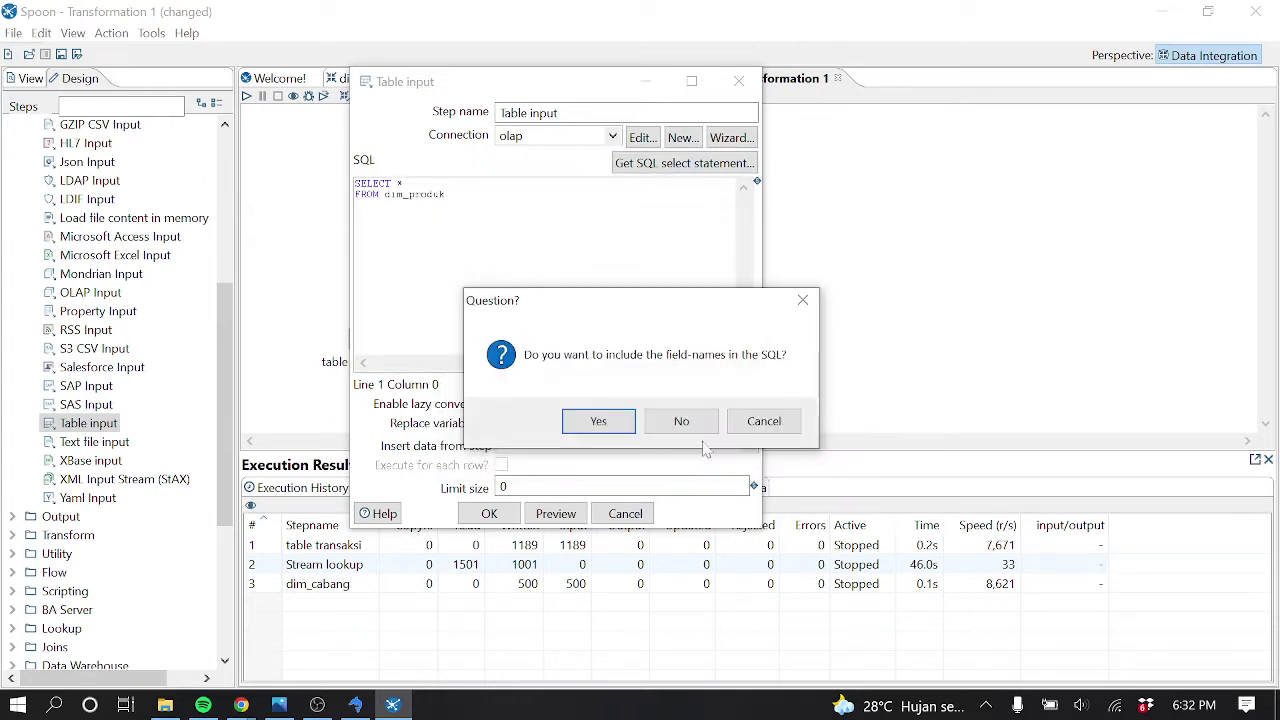
left_click(598, 421)
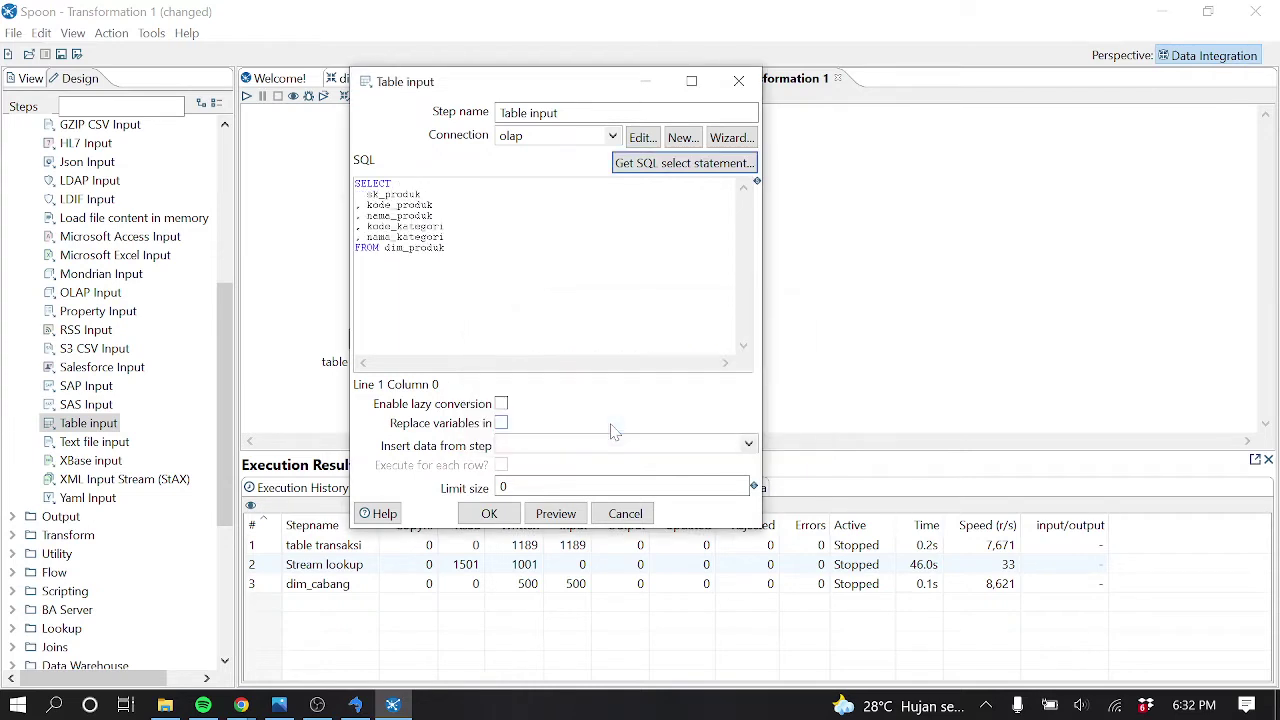
left_click(490, 514)
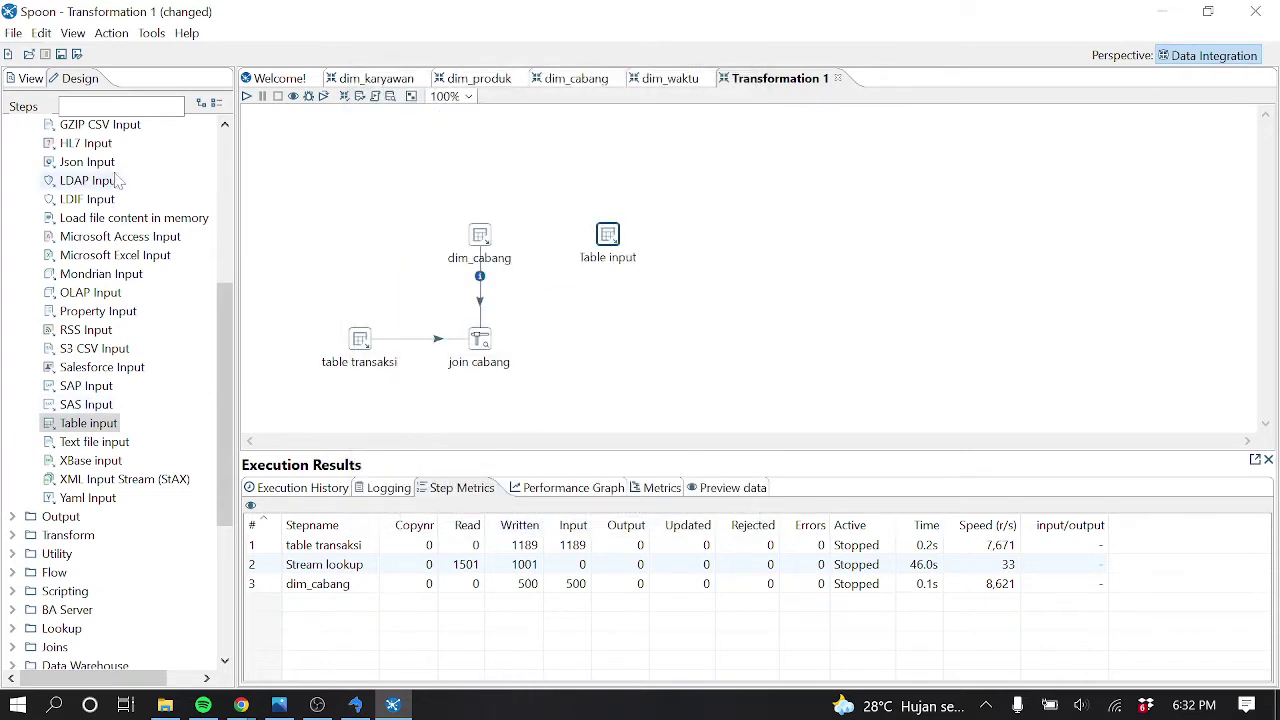
Add a Stream lookup fed by hops from join cabang and the table input
type("look")
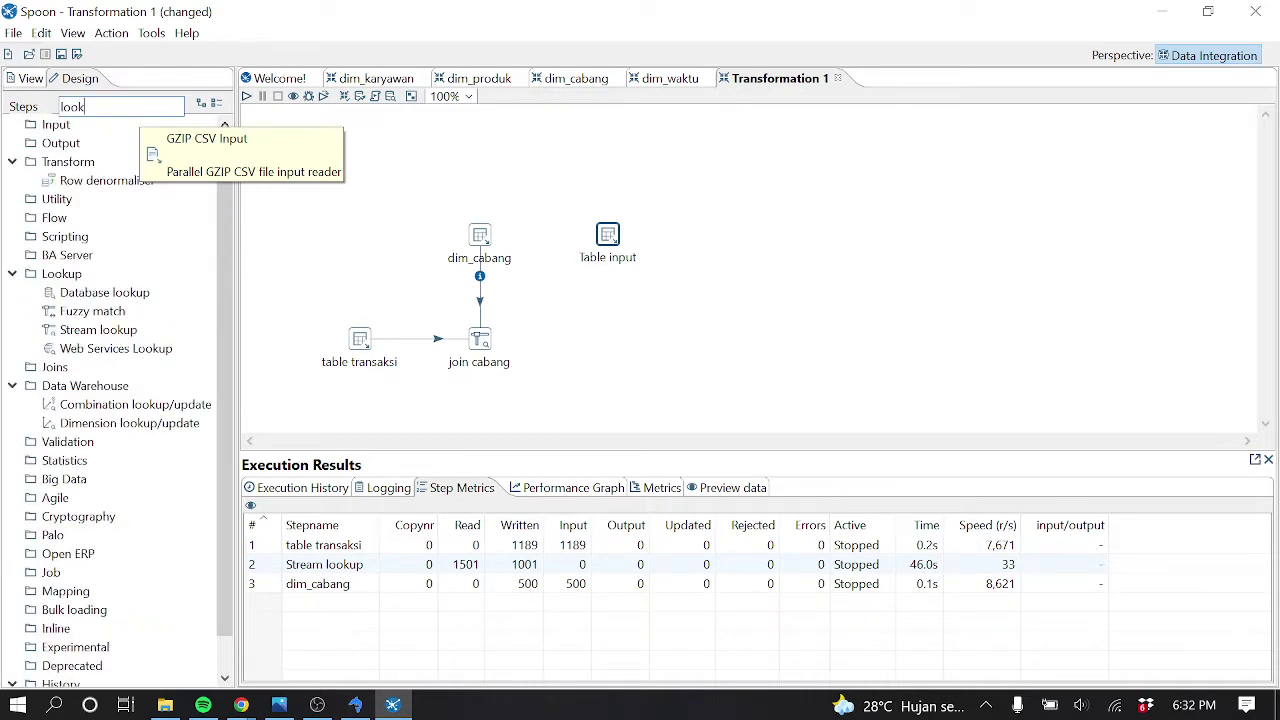
left_click_drag(100, 330, 622, 322)
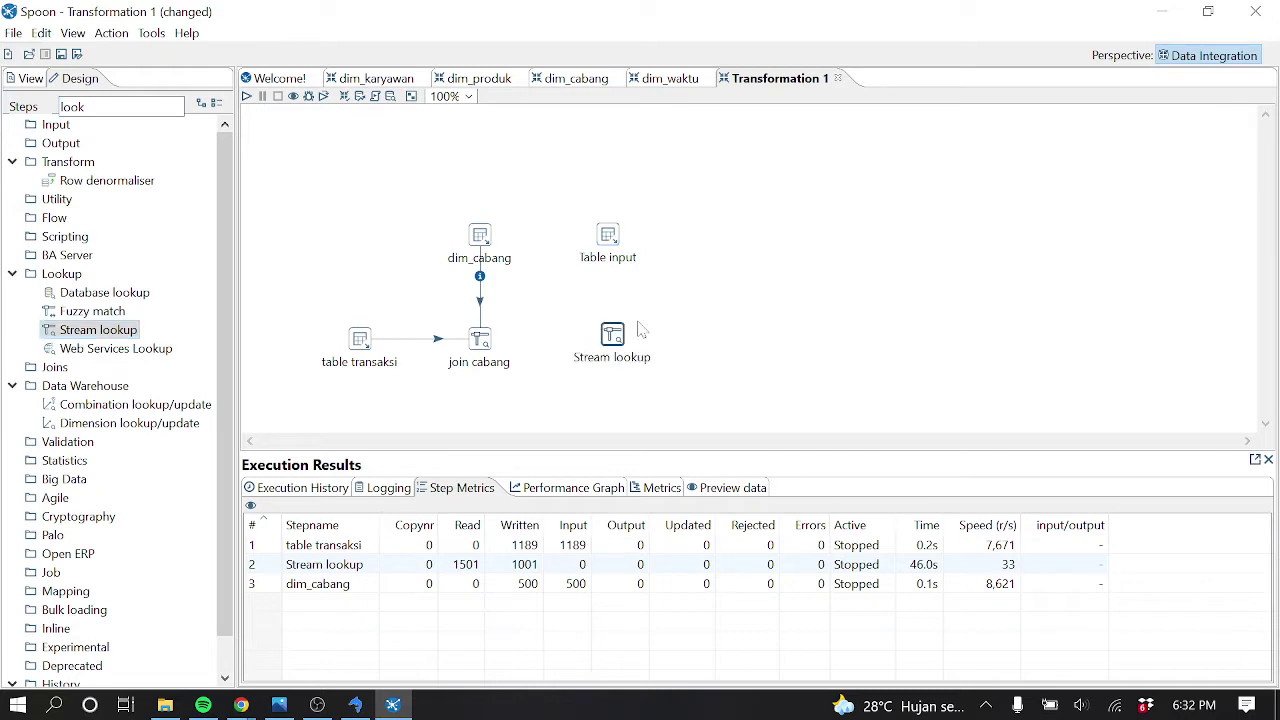
mouse_move(491, 349)
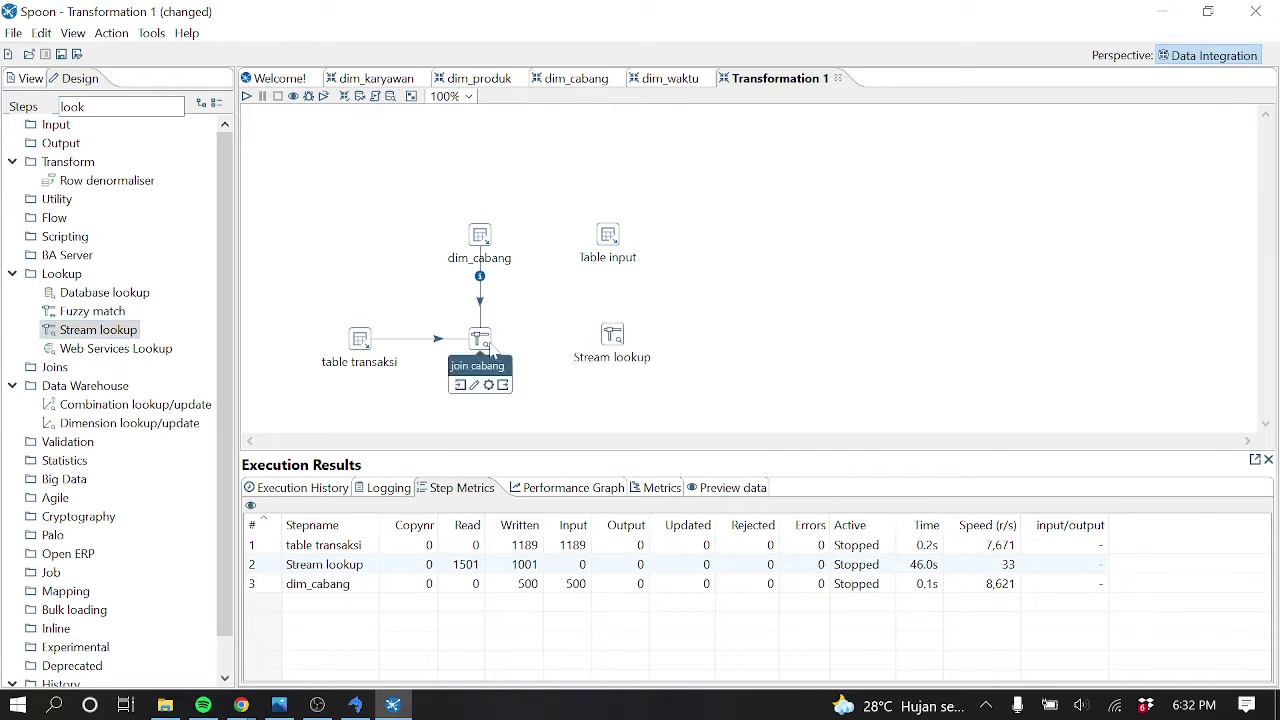
left_click_drag(491, 349, 612, 336)
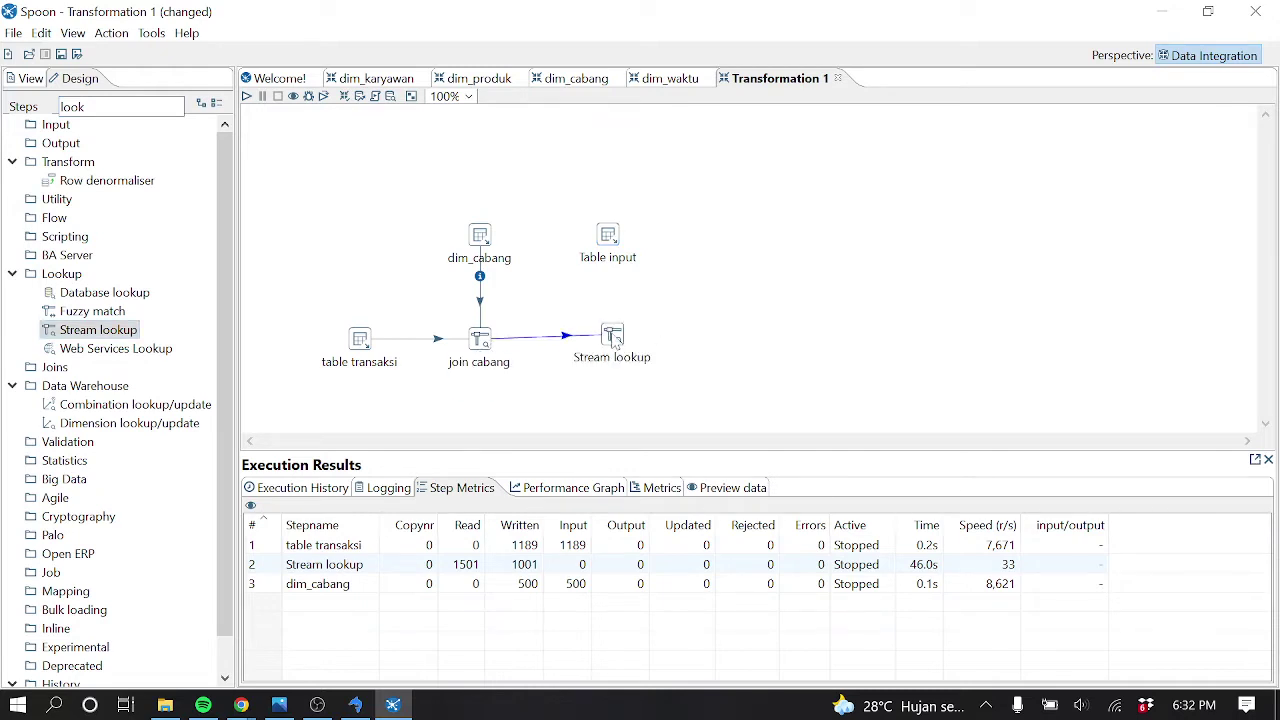
left_click_drag(612, 250, 615, 338)
Rename the table input step to 'dim produk'
double_click(608, 240)
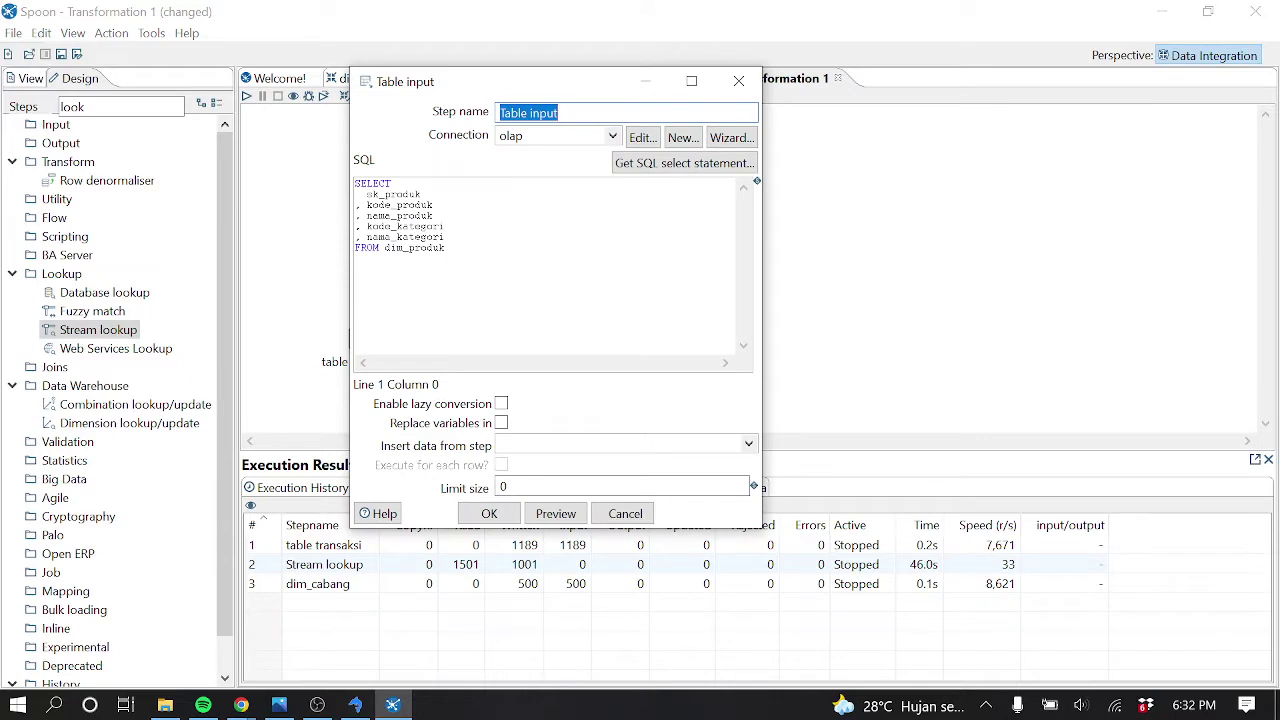
type("dim")
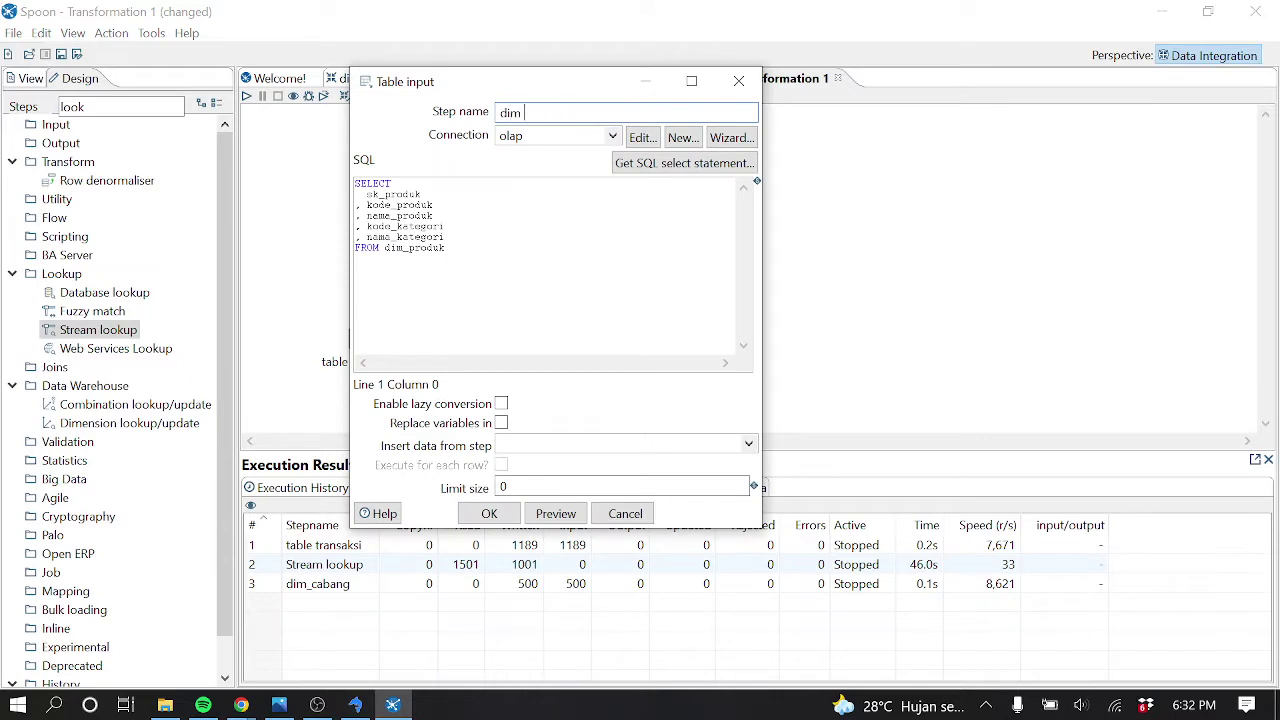
key("Return")
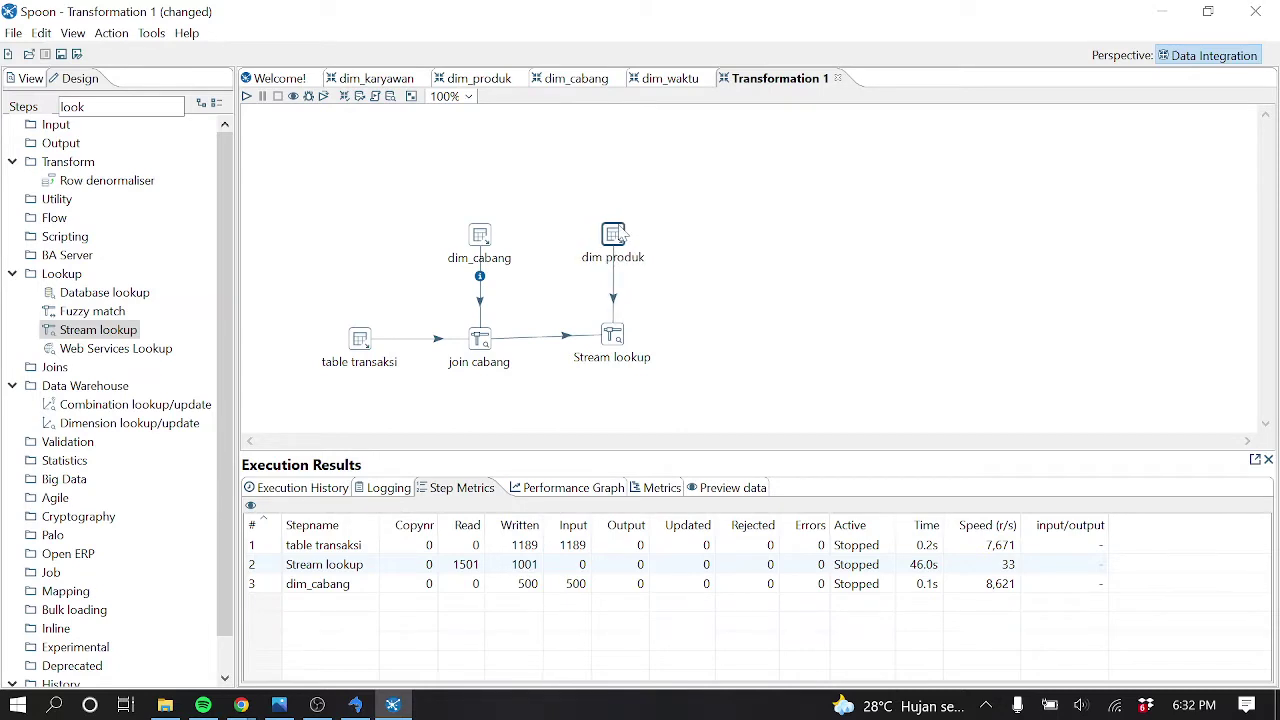
mouse_move(620, 230)
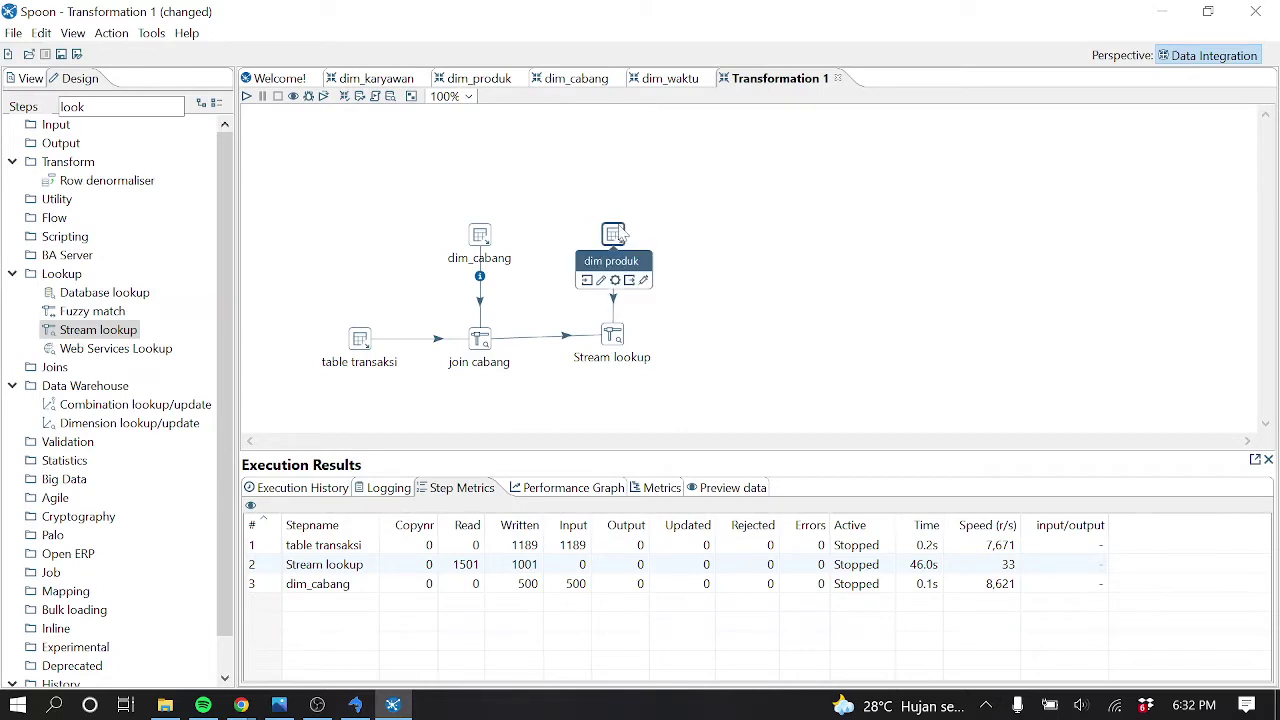
Name the new Stream lookup step join_produk and dismiss the screen-sharing notification
double_click(614, 336)
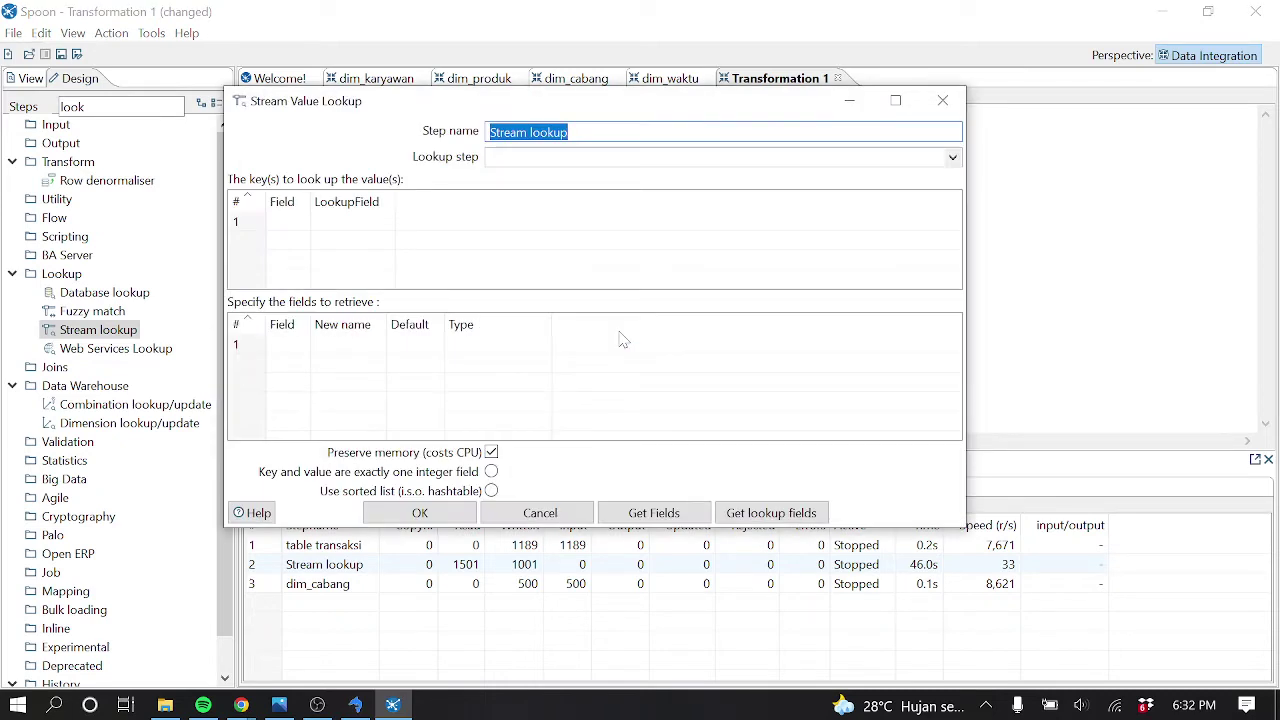
type("join_produk")
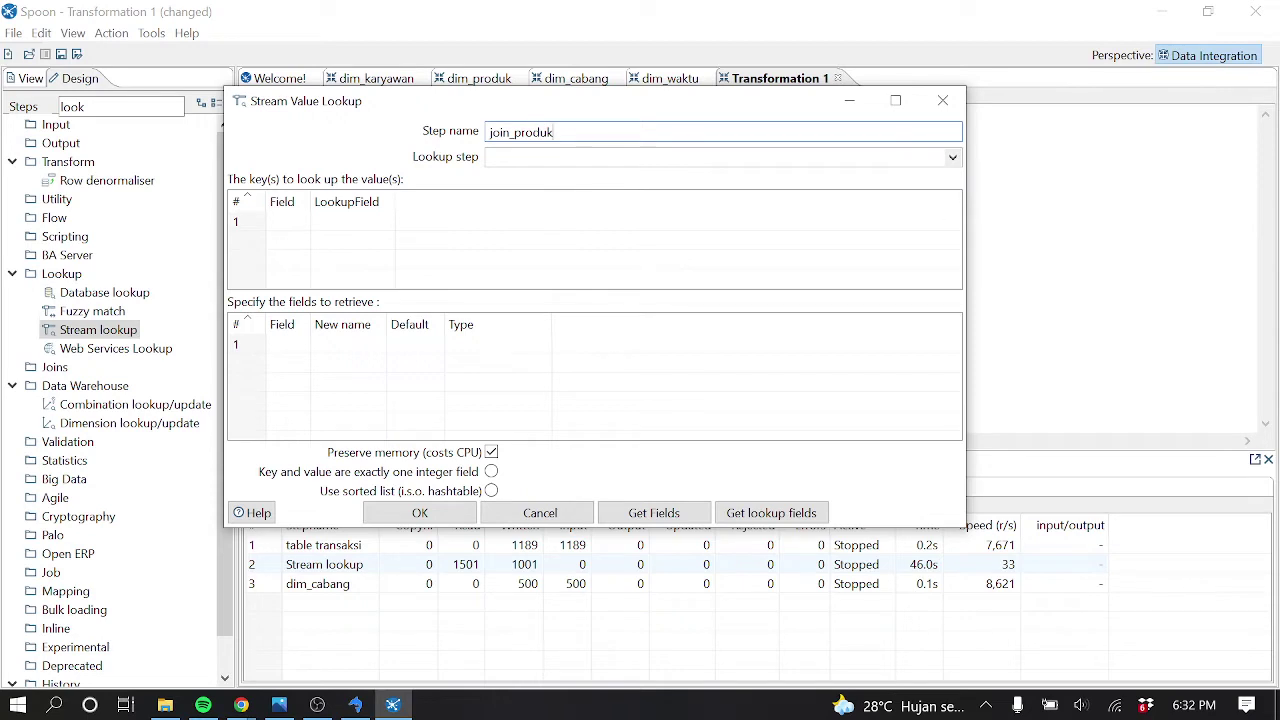
left_click(241, 705)
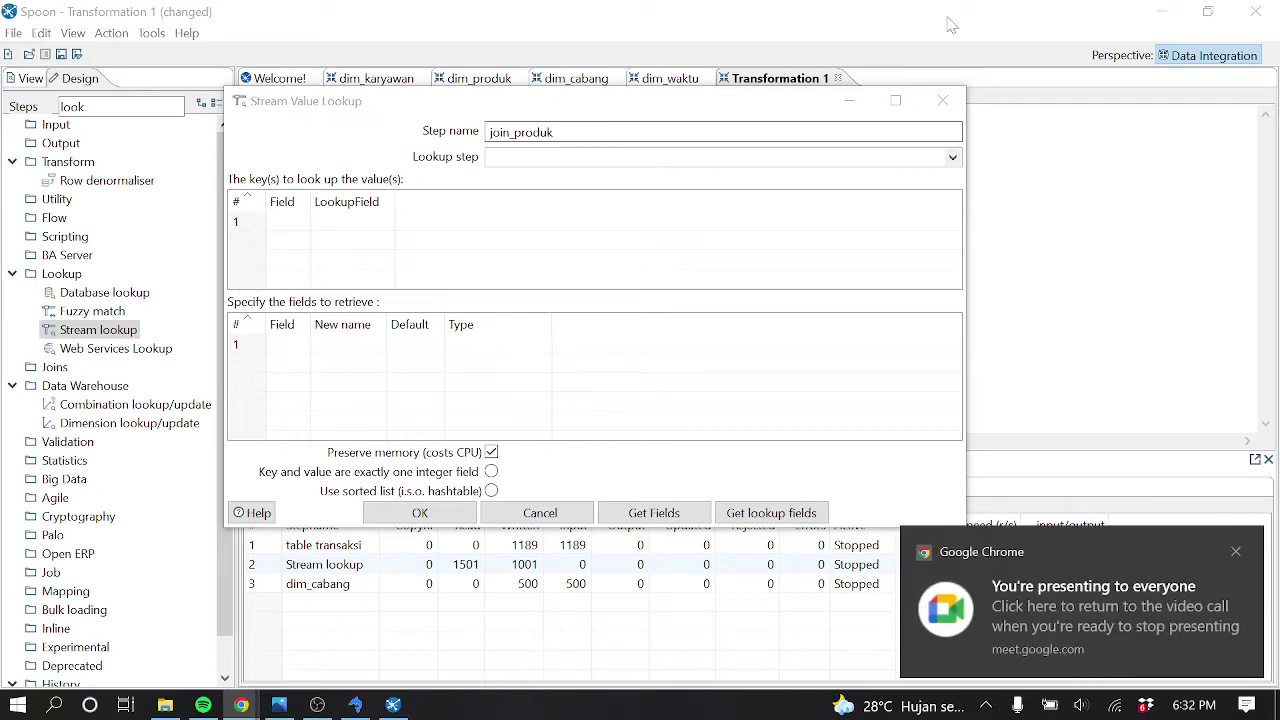
left_click(1237, 552)
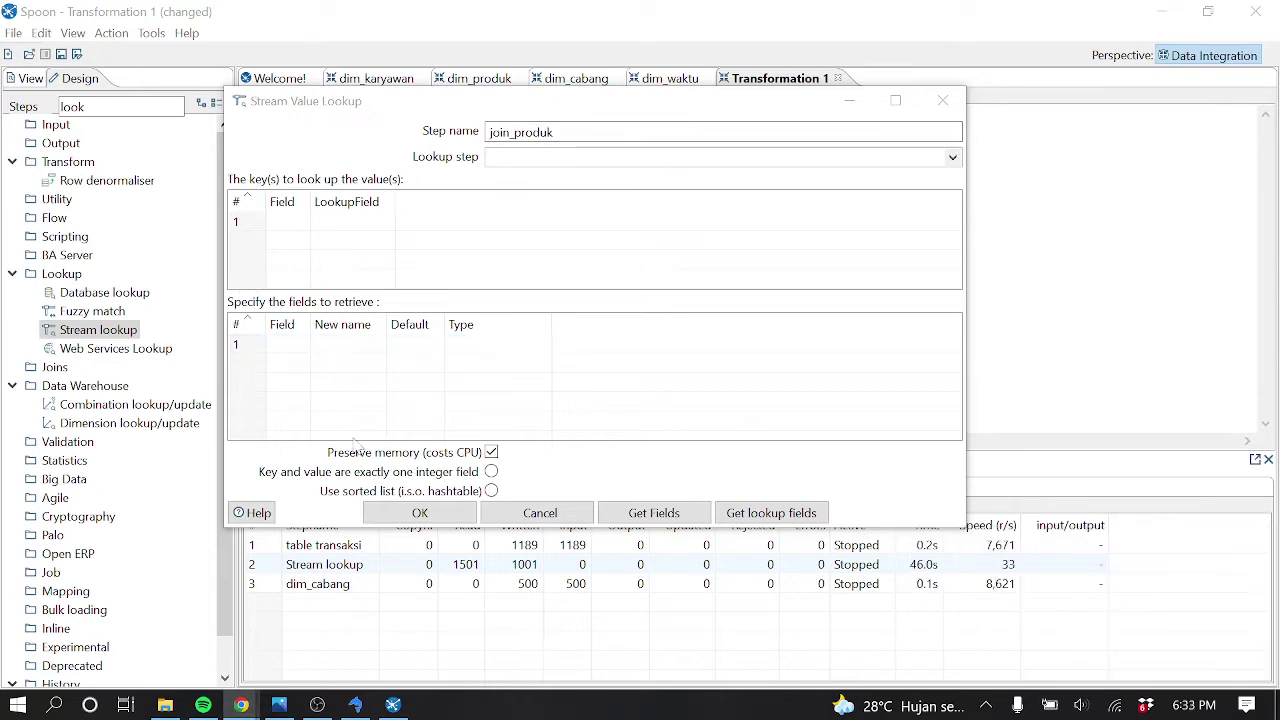
Use dim produk as the lookup step with key kode_produk = kode_produk
left_click(953, 158)
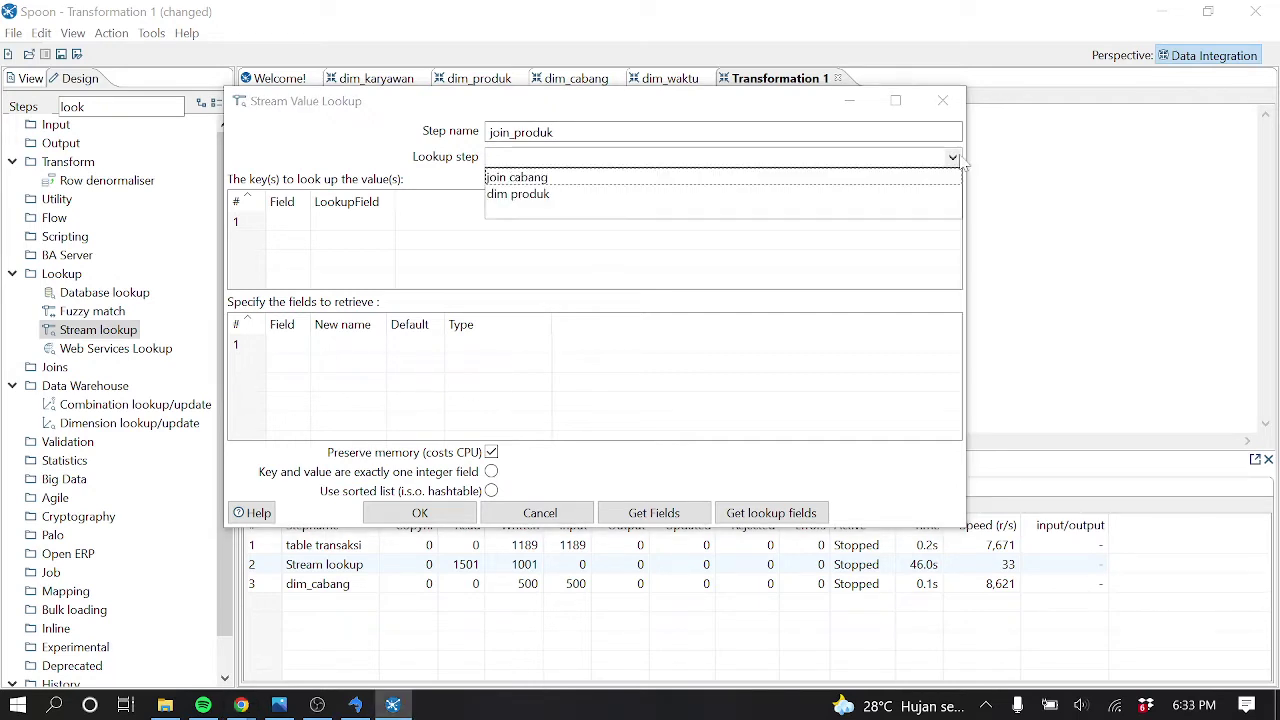
left_click(558, 197)
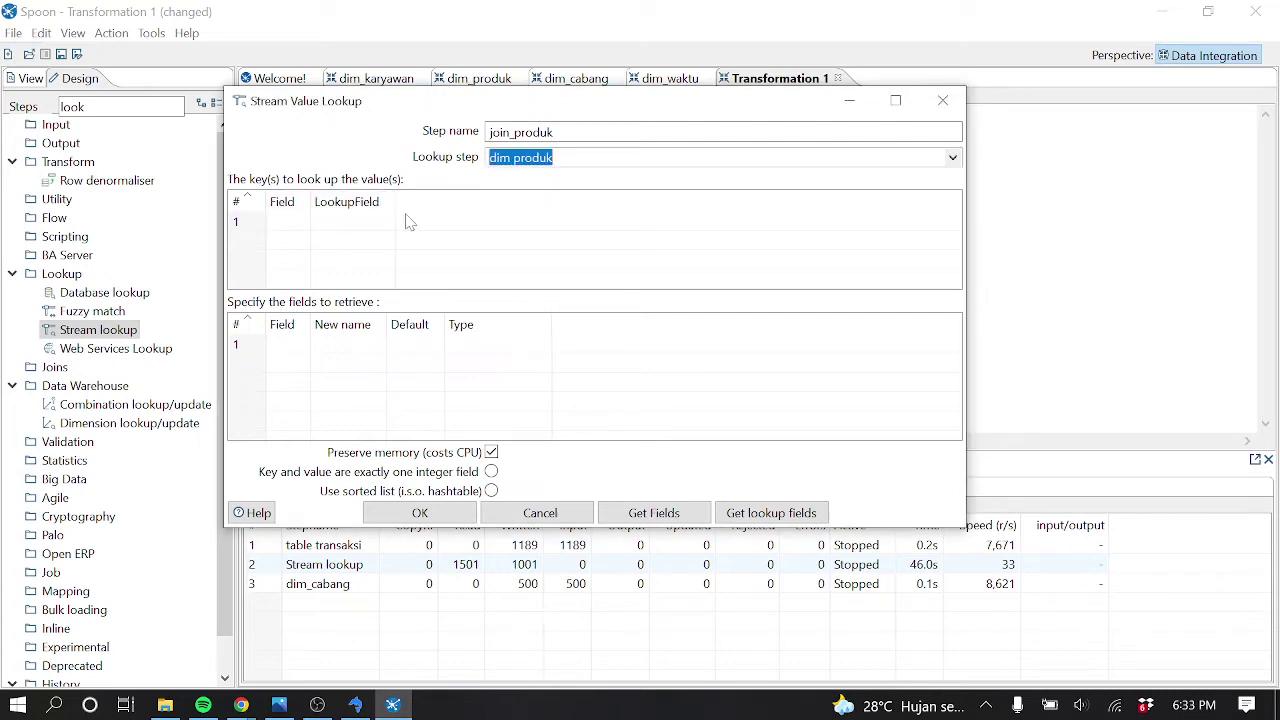
left_click_drag(308, 205, 408, 209)
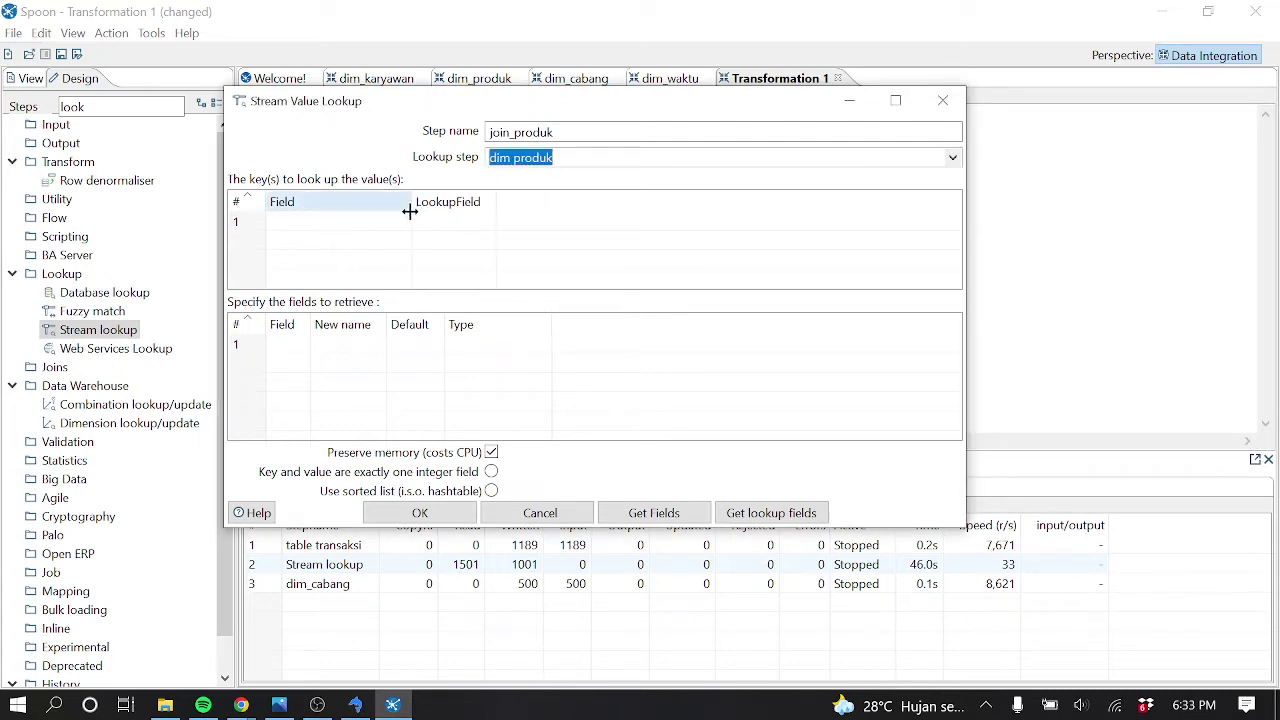
left_click(397, 220)
left_click(400, 221)
left_click(403, 222)
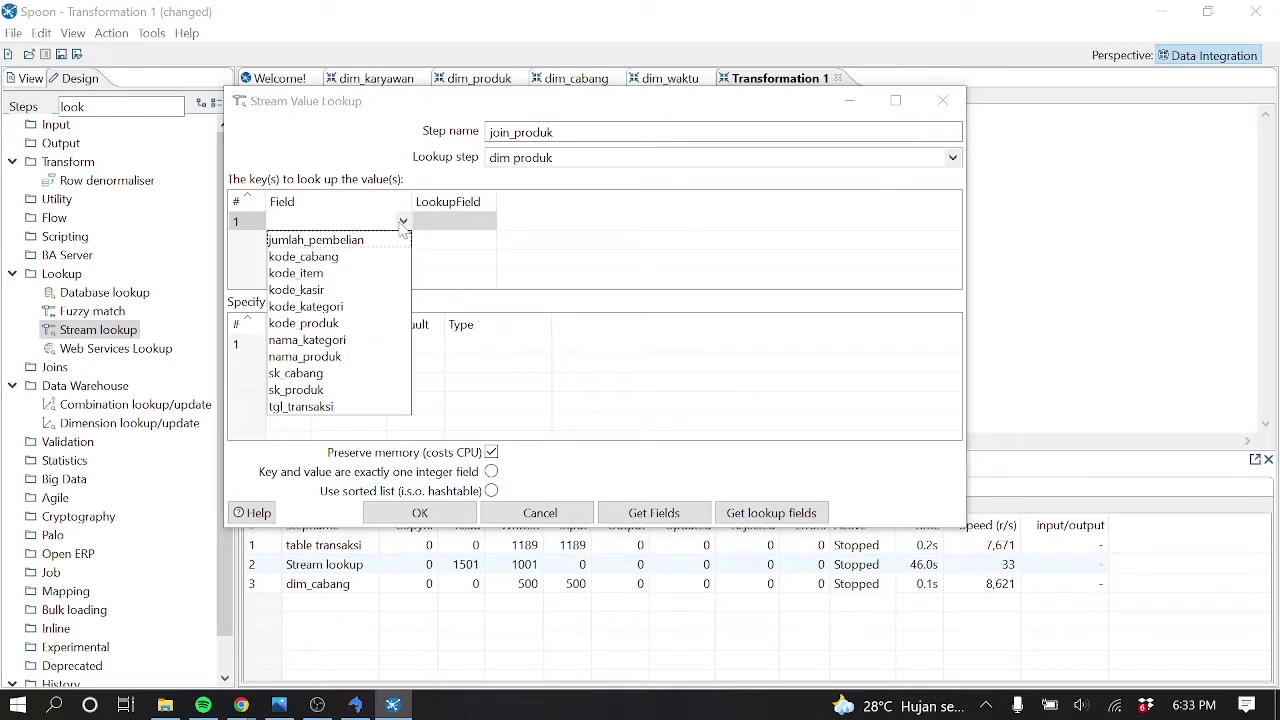
left_click(455, 221)
left_click(488, 222)
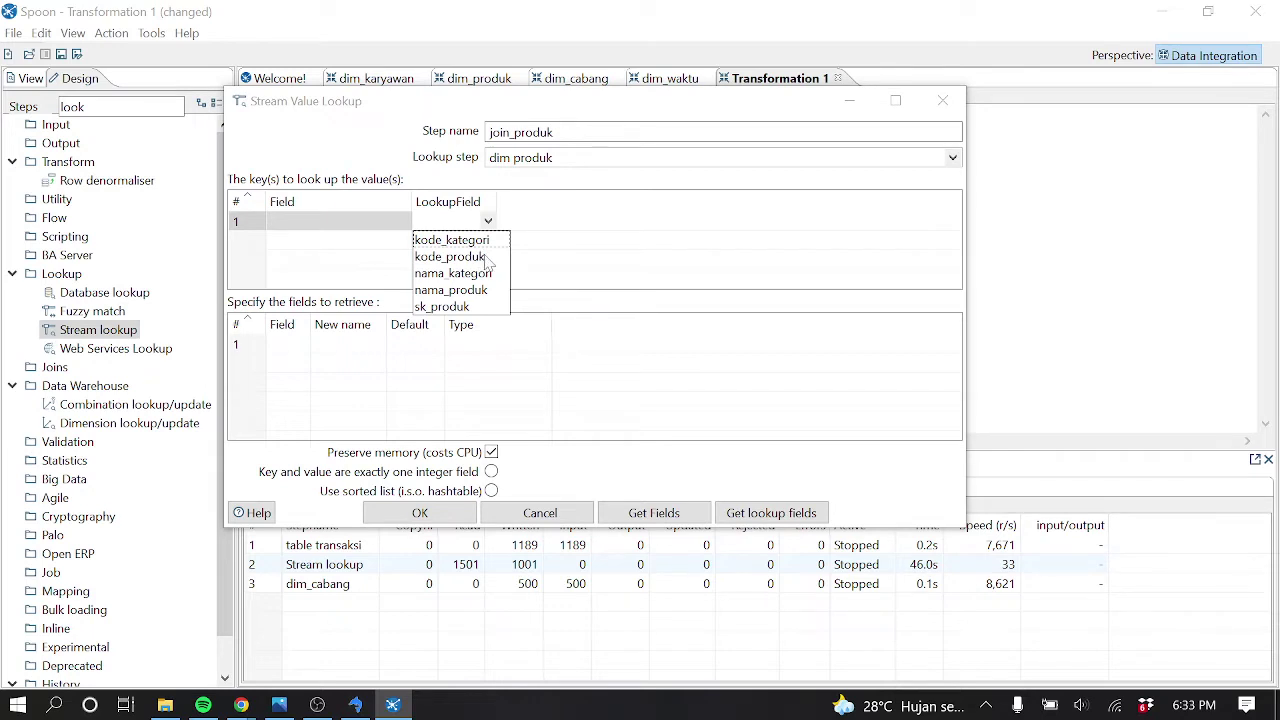
left_click(487, 258)
left_click(405, 225)
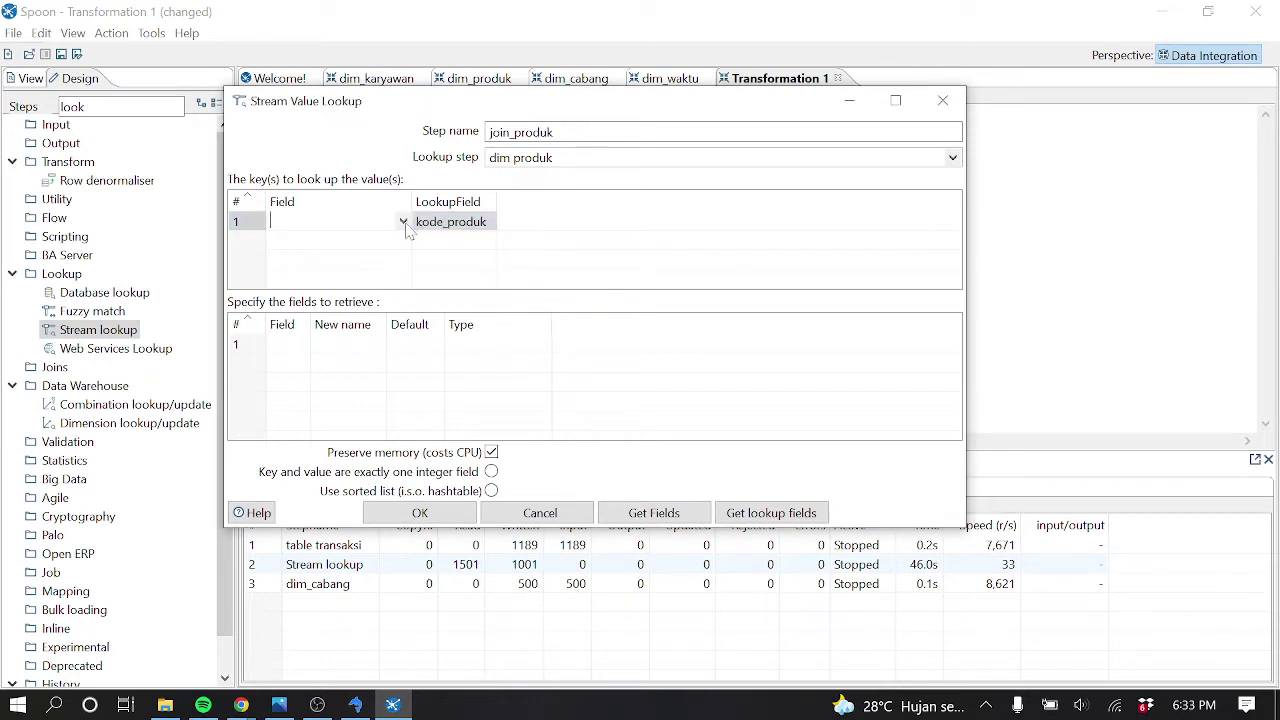
left_click(404, 223)
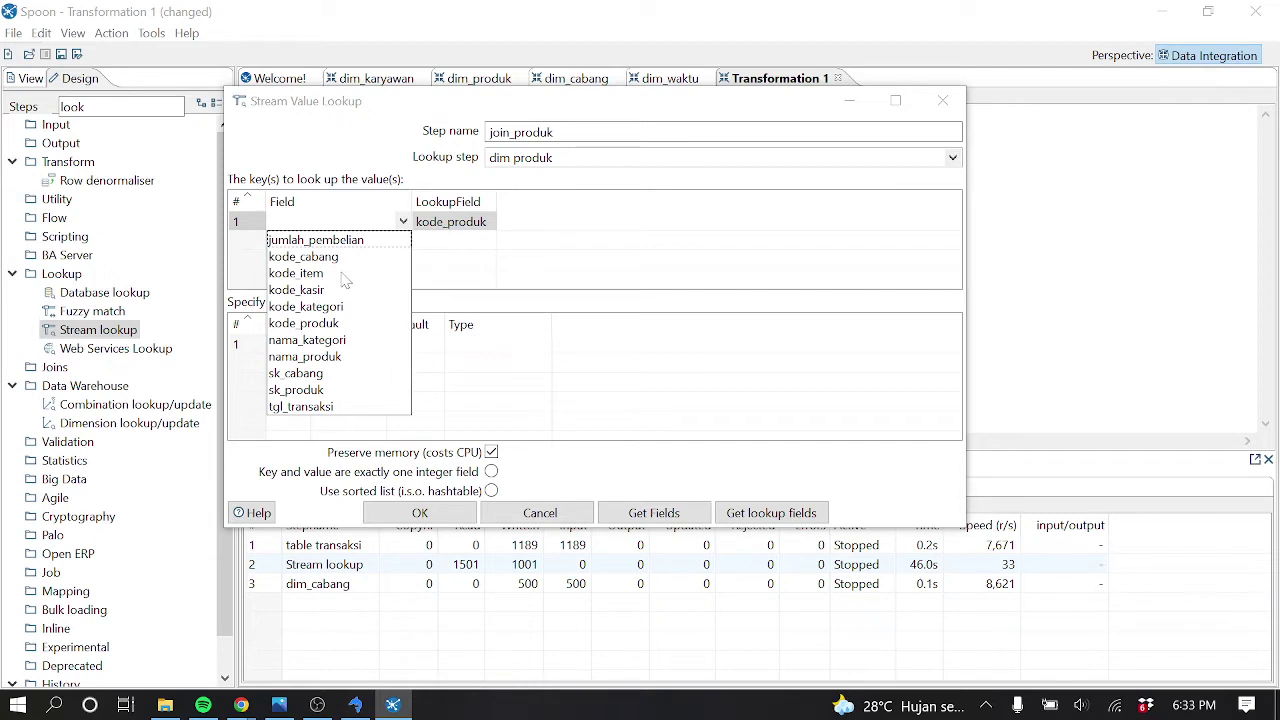
left_click(336, 326)
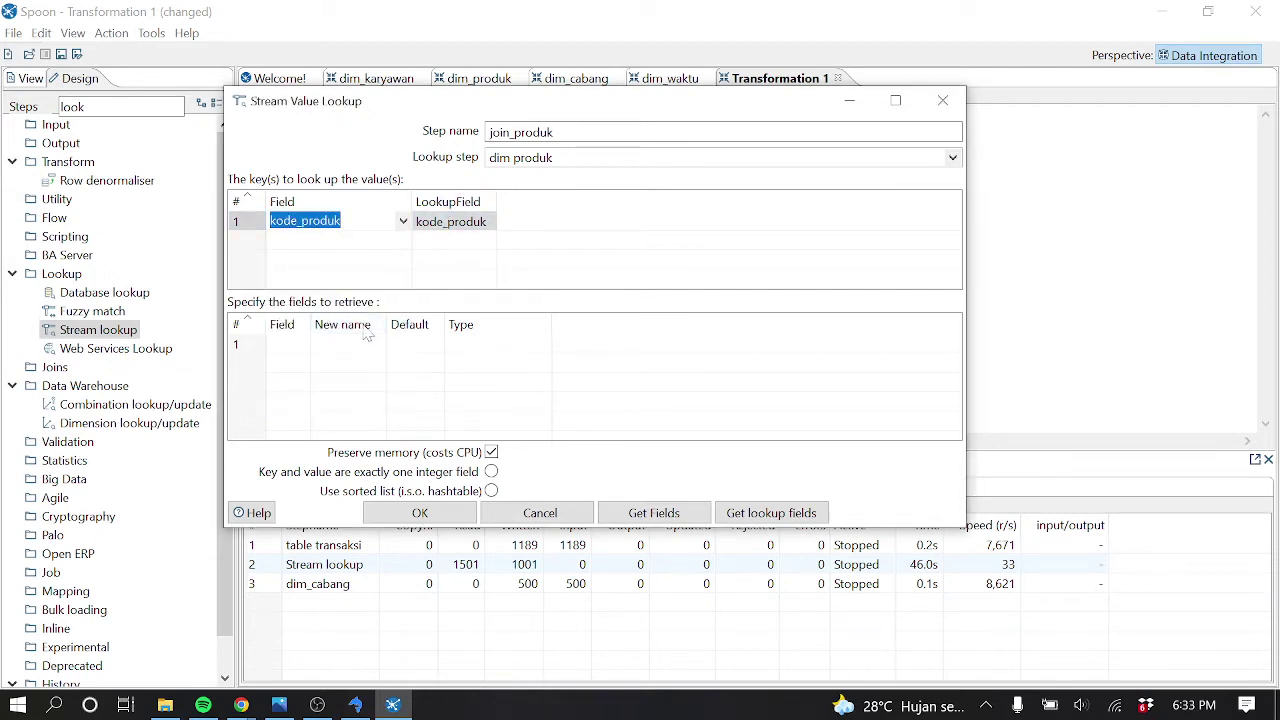
Choose sk_produk as the field to retrieve from dim produk
left_click_drag(310, 322, 341, 322)
left_click(336, 346)
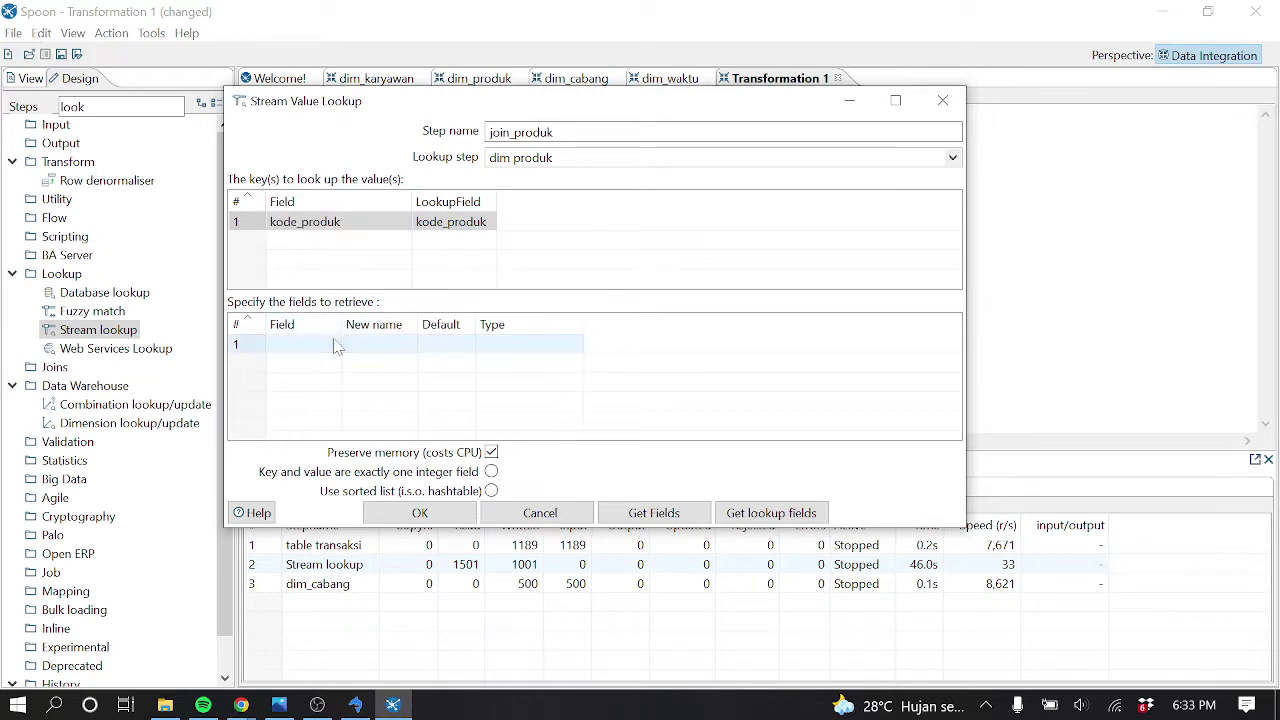
left_click(337, 346)
left_click(334, 344)
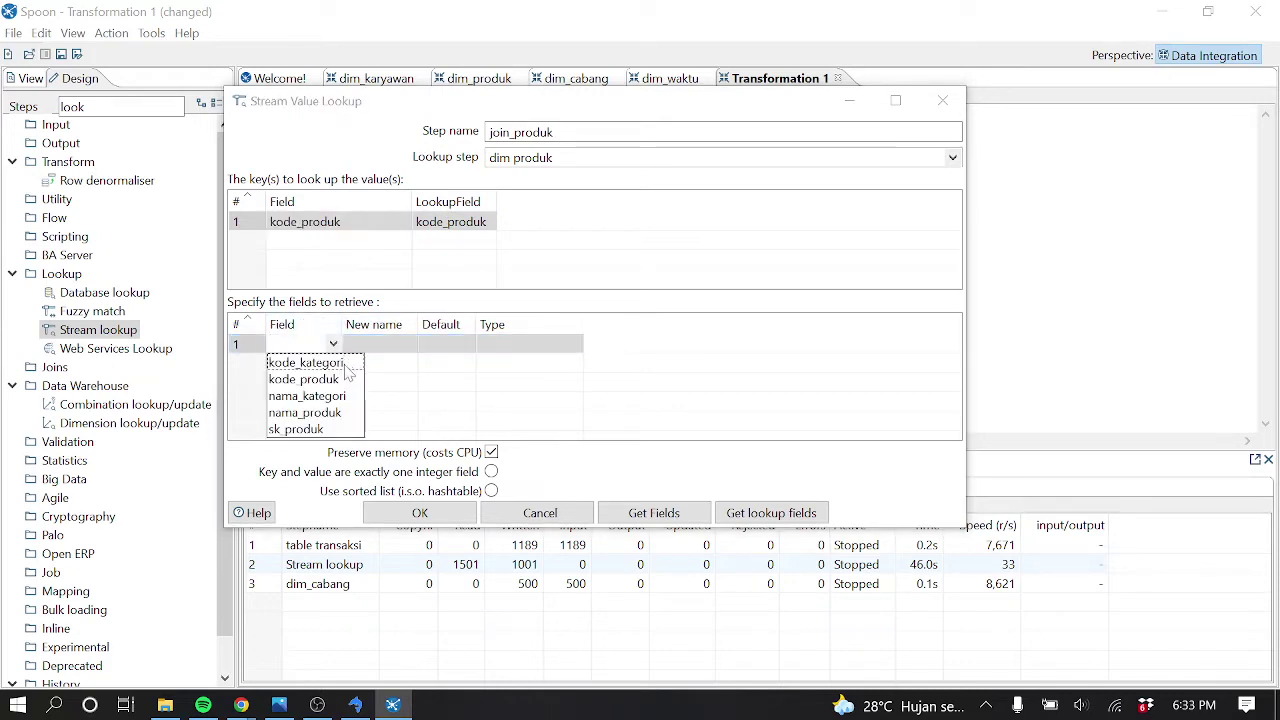
left_click(324, 430)
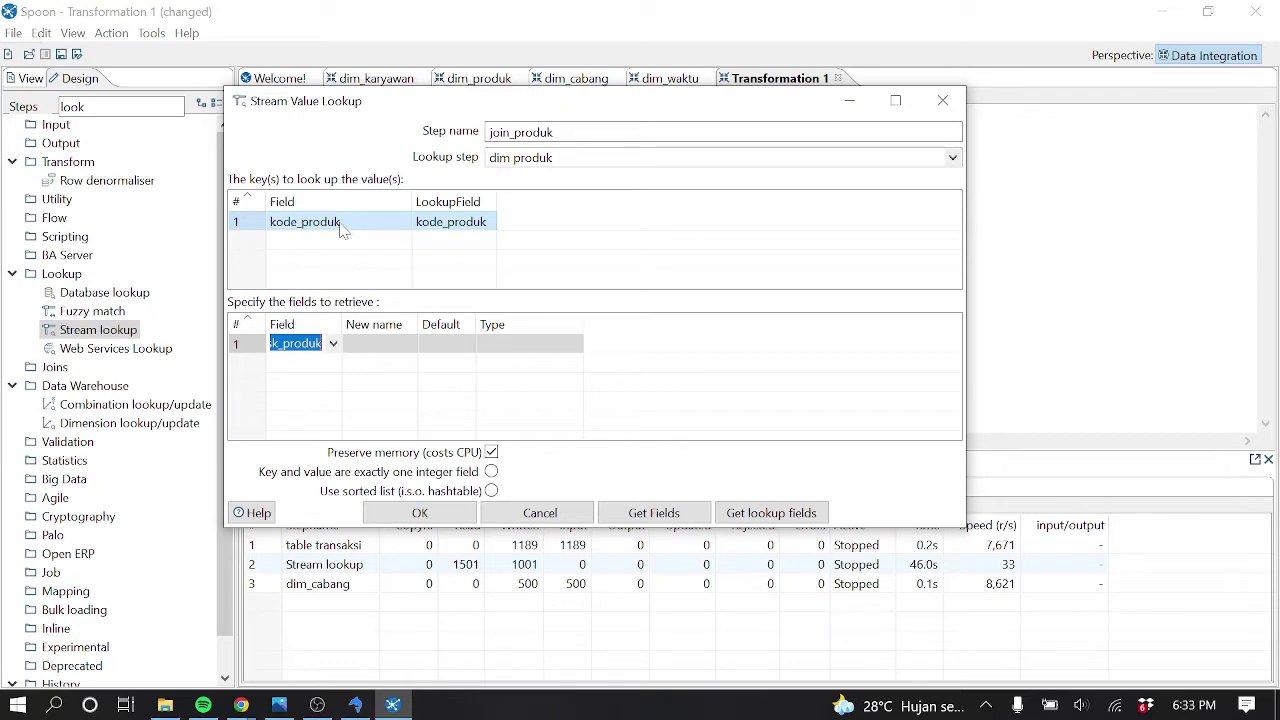
left_click(355, 705)
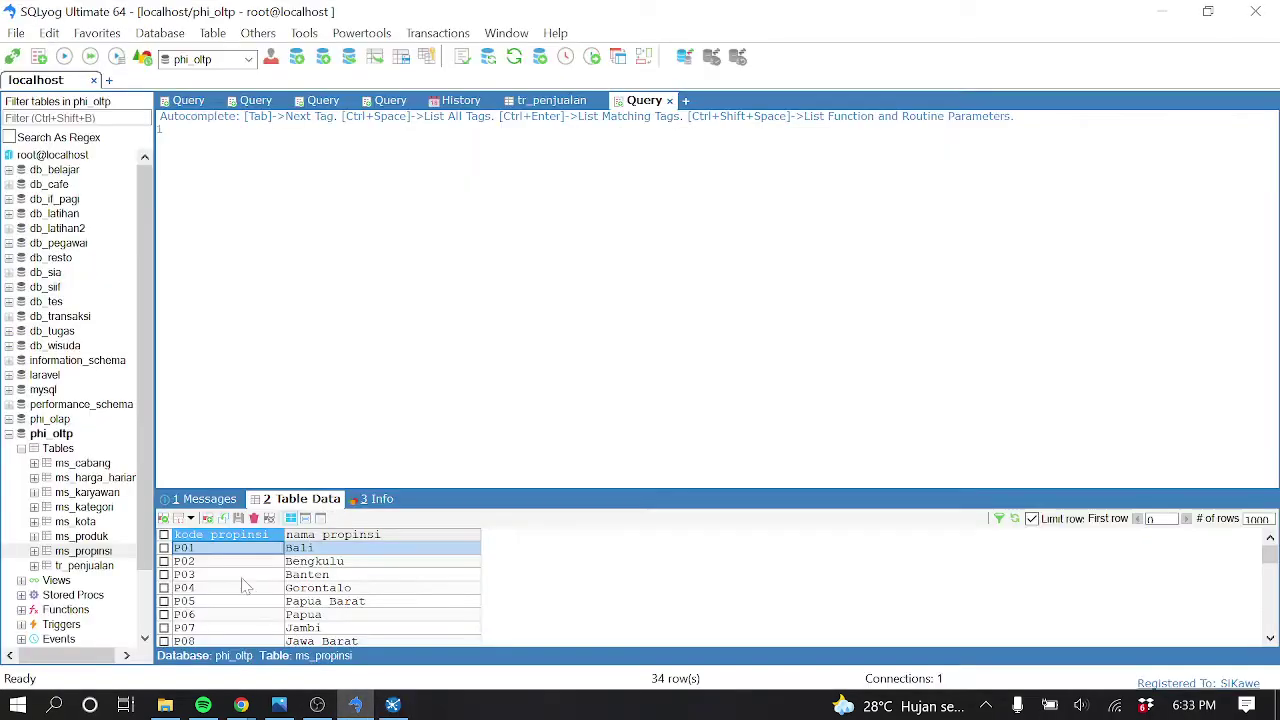
left_click(102, 566)
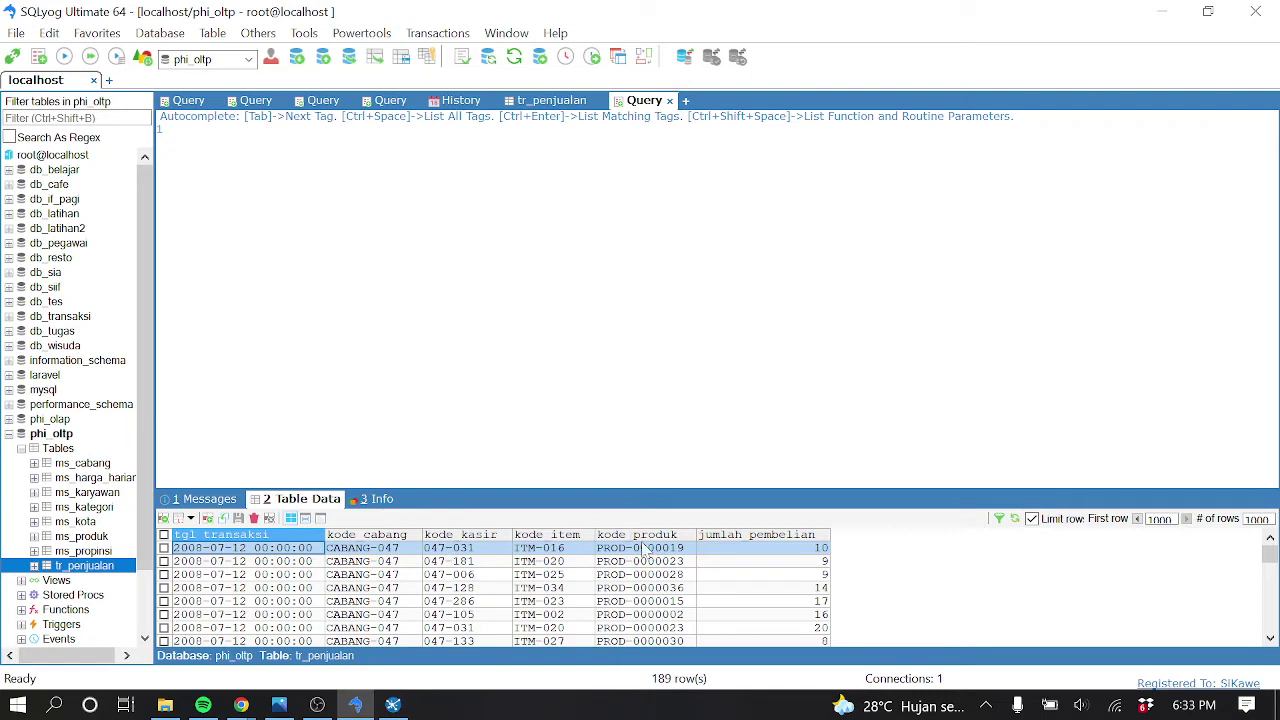
scroll(648, 577, "down", 8)
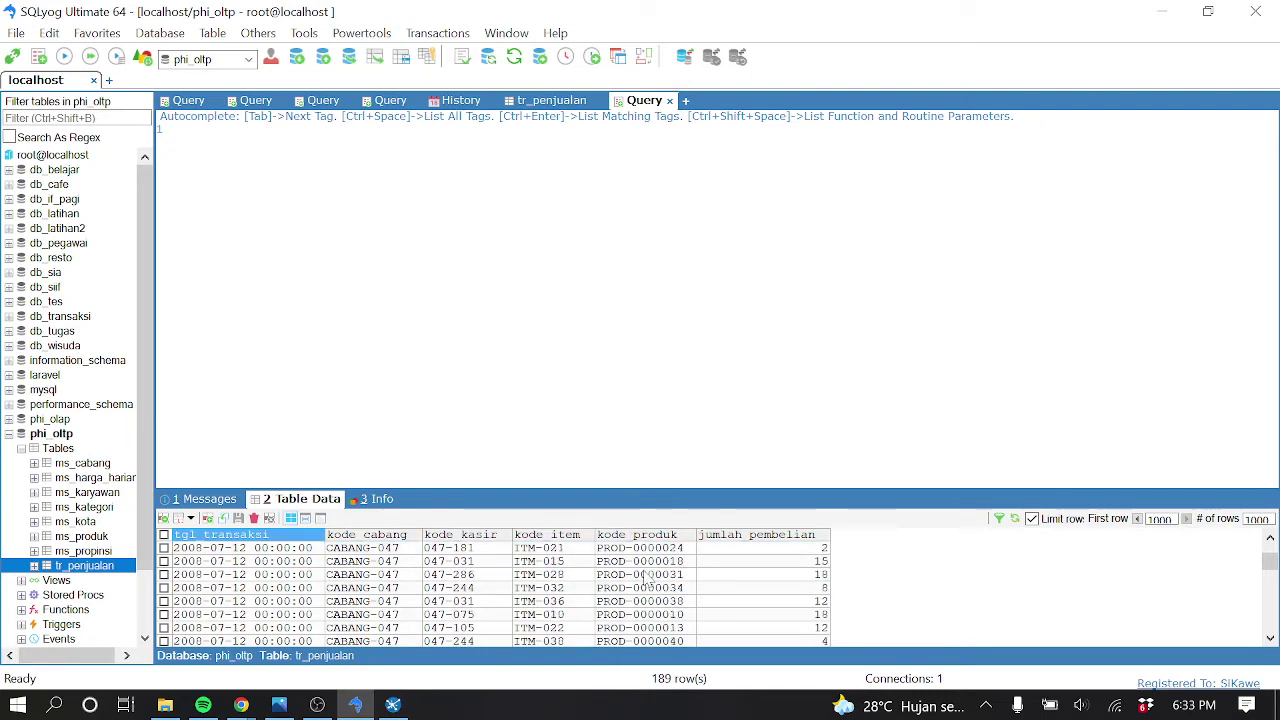
scroll(648, 577, "down", 1)
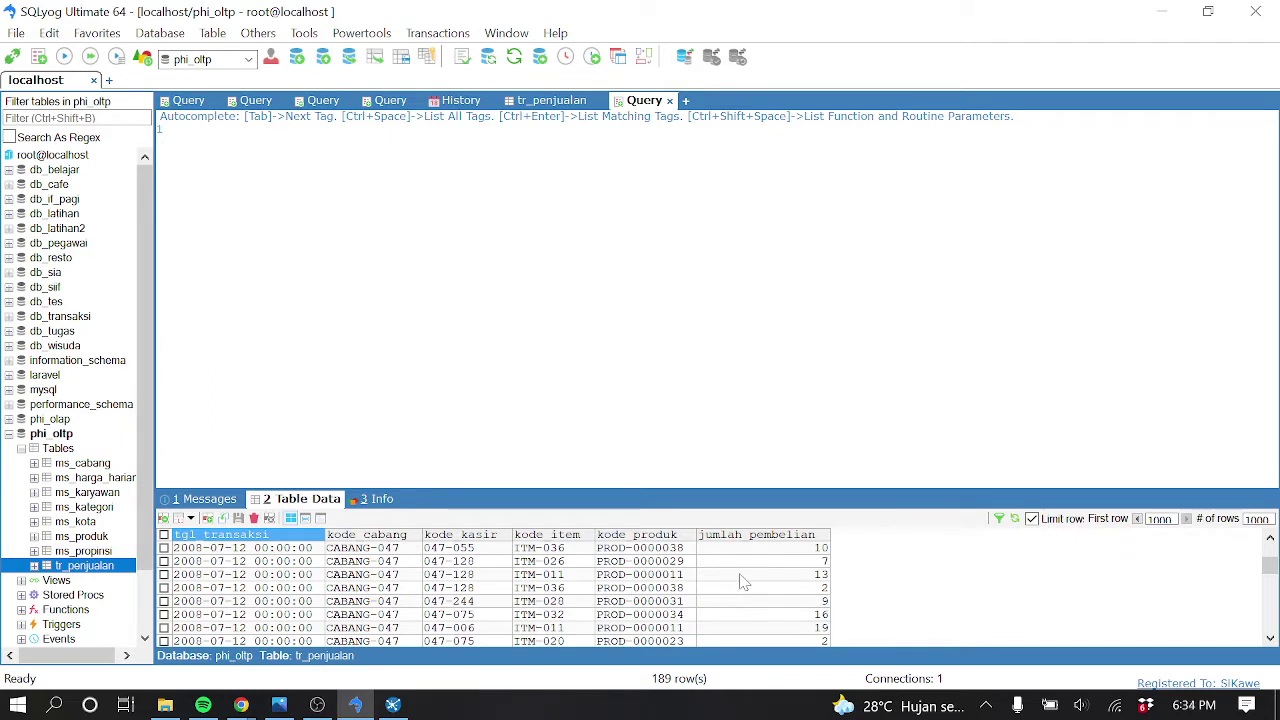
scroll(660, 562, "down", 5)
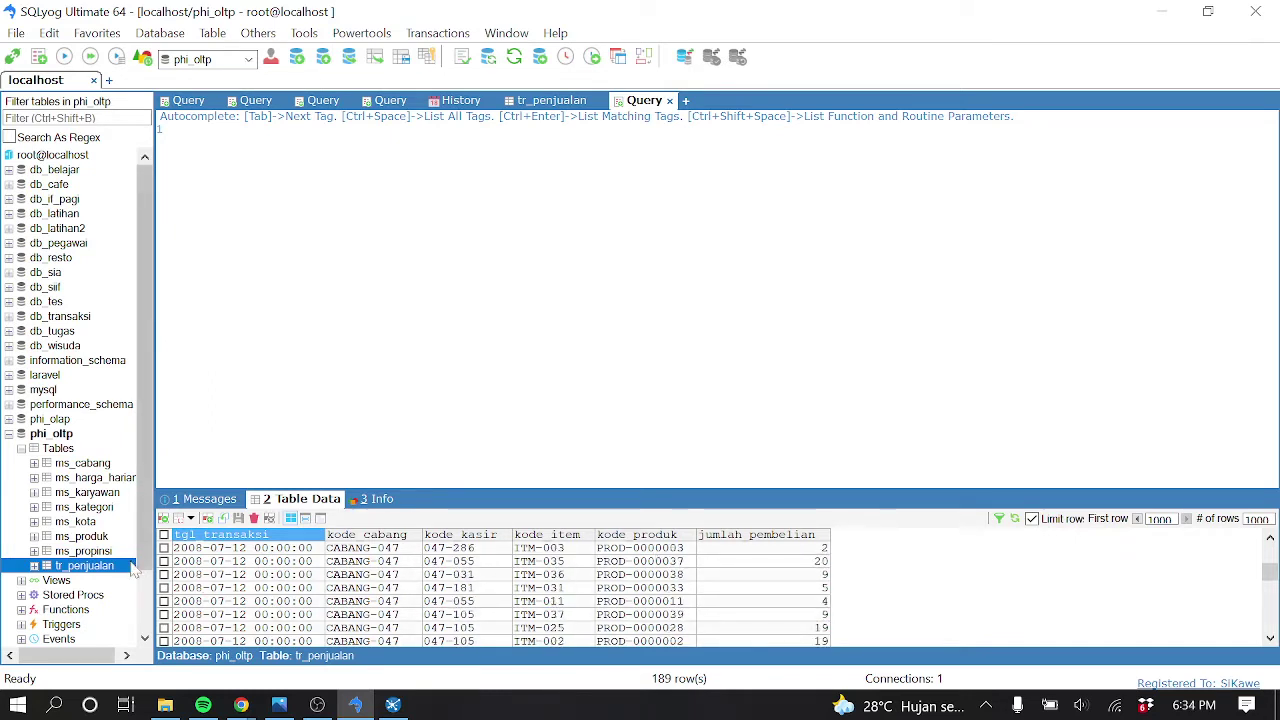
left_click(100, 551)
left_click(112, 568)
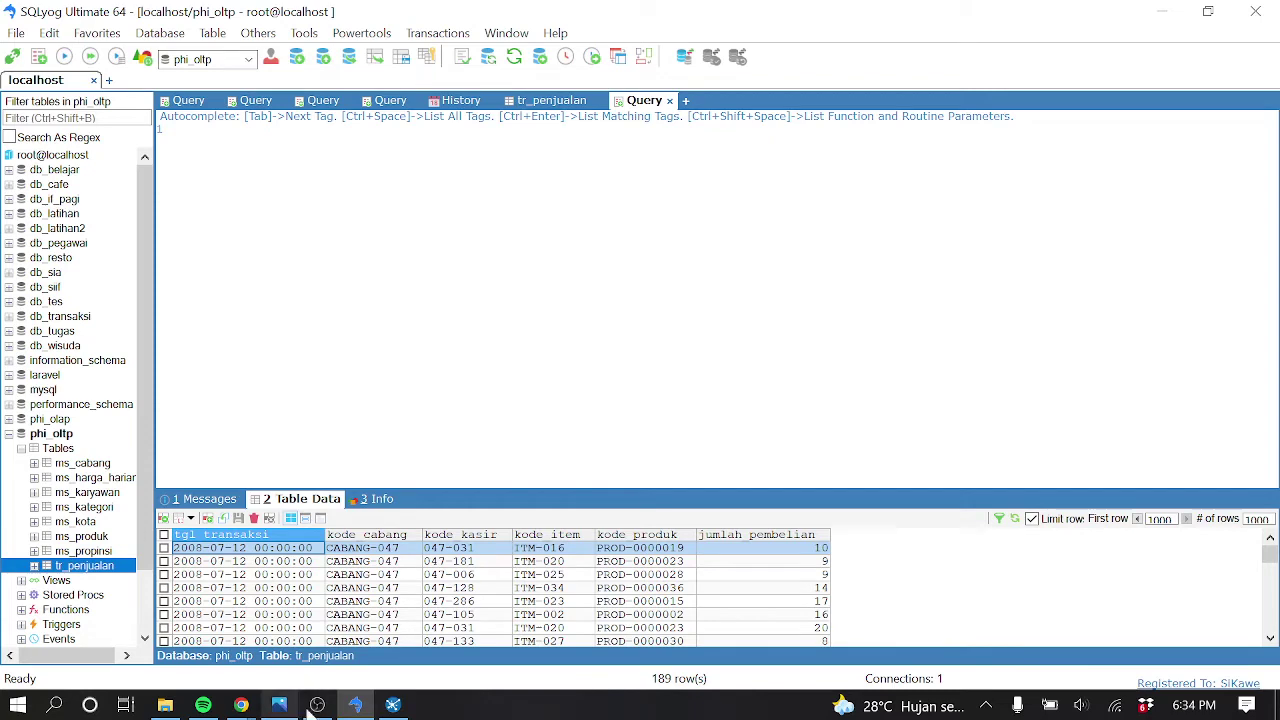
left_click(392, 705)
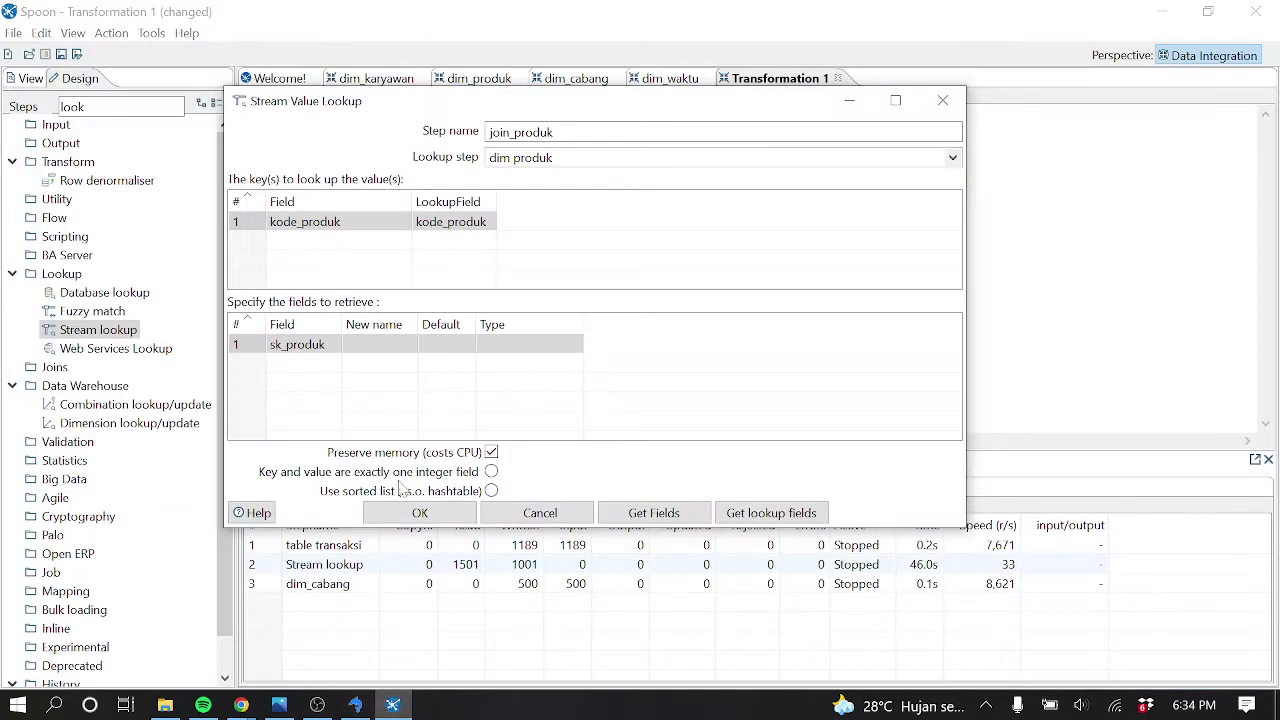
Confirm the join_produk settings and Quick Launch a preview of its output
left_click(420, 513)
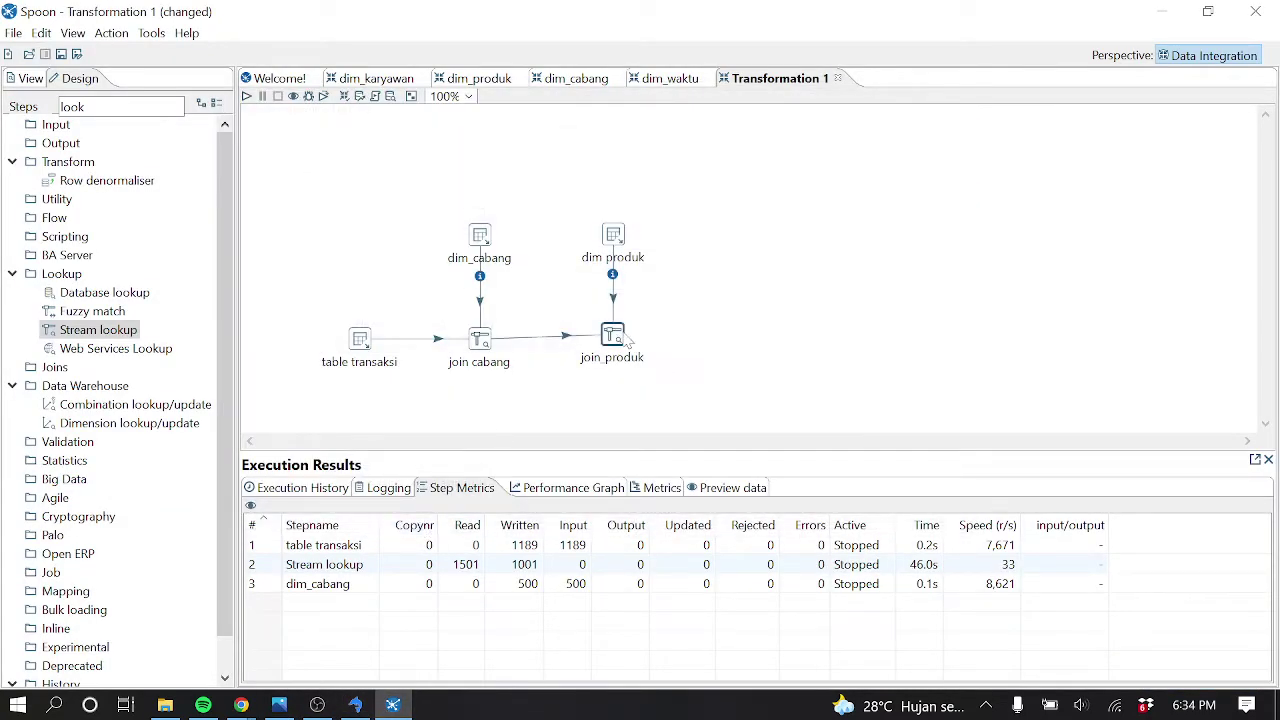
right_click(620, 340)
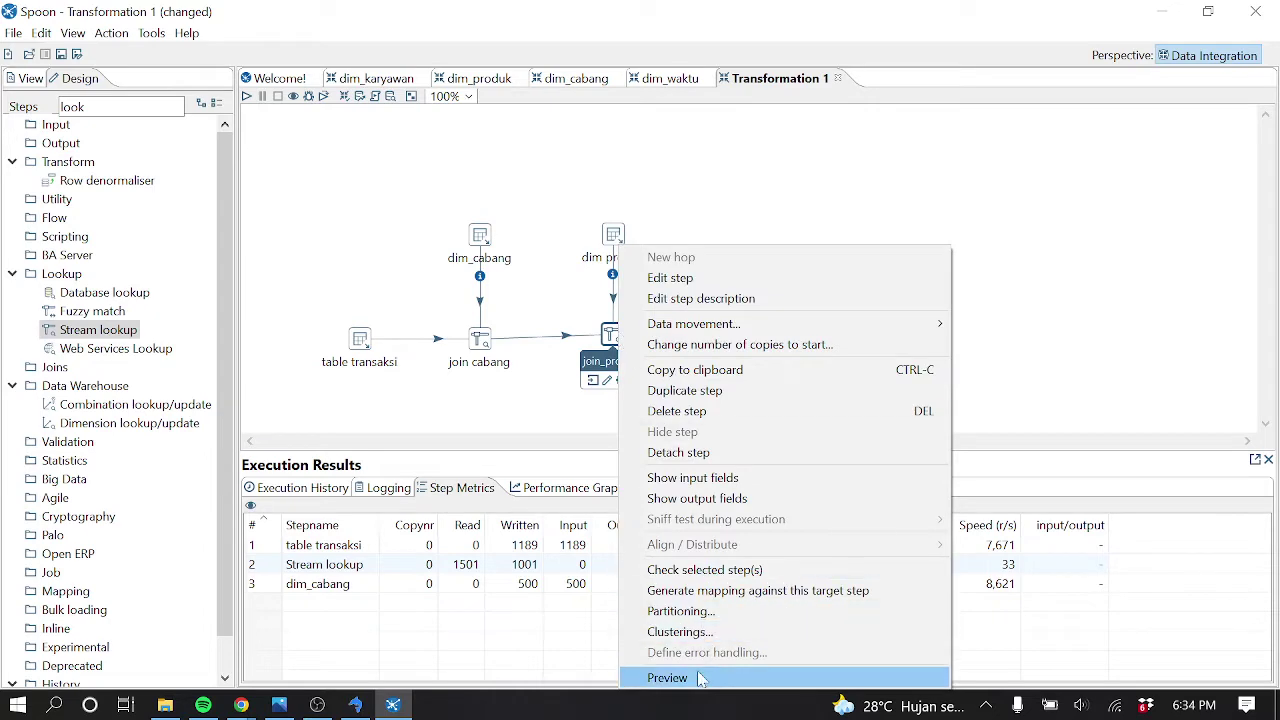
left_click(701, 679)
left_click(566, 511)
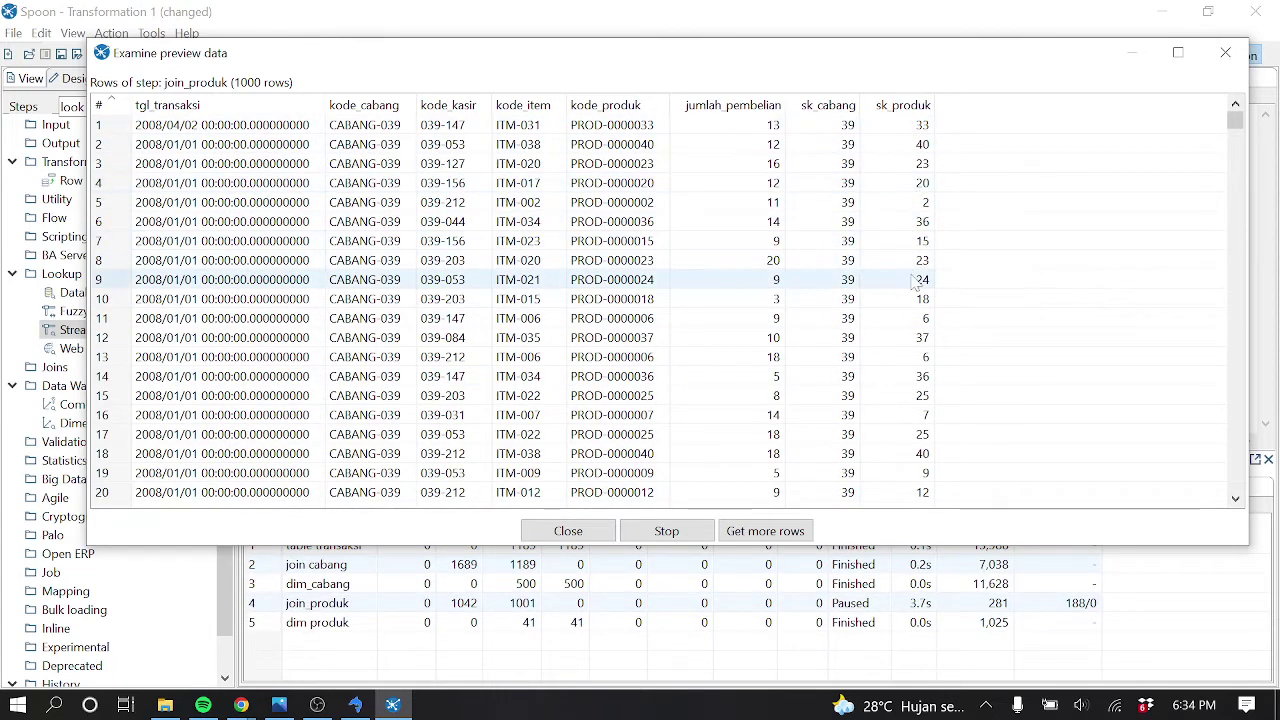
Inspect the 1000 preview rows for sk_produk and sk_cabang, close it, and stop the run
left_click(930, 115)
left_click(603, 394)
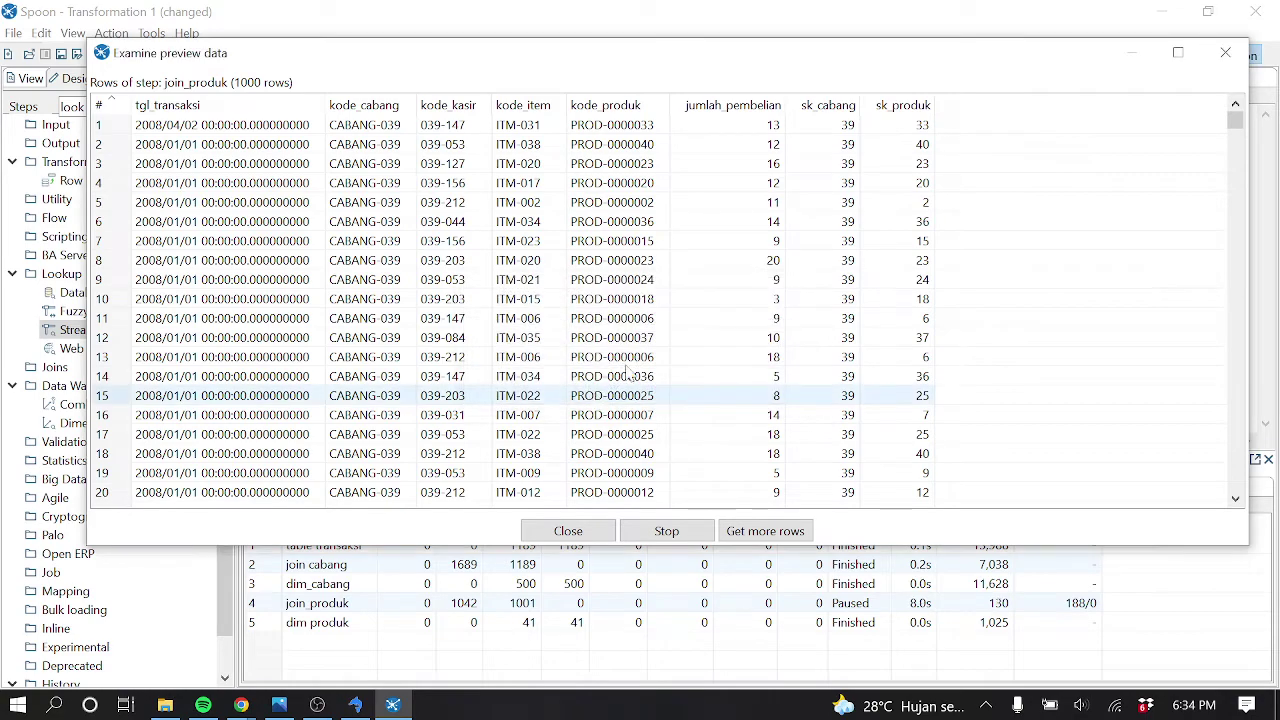
scroll(897, 245, "down", 20)
scroll(900, 247, "down", 20)
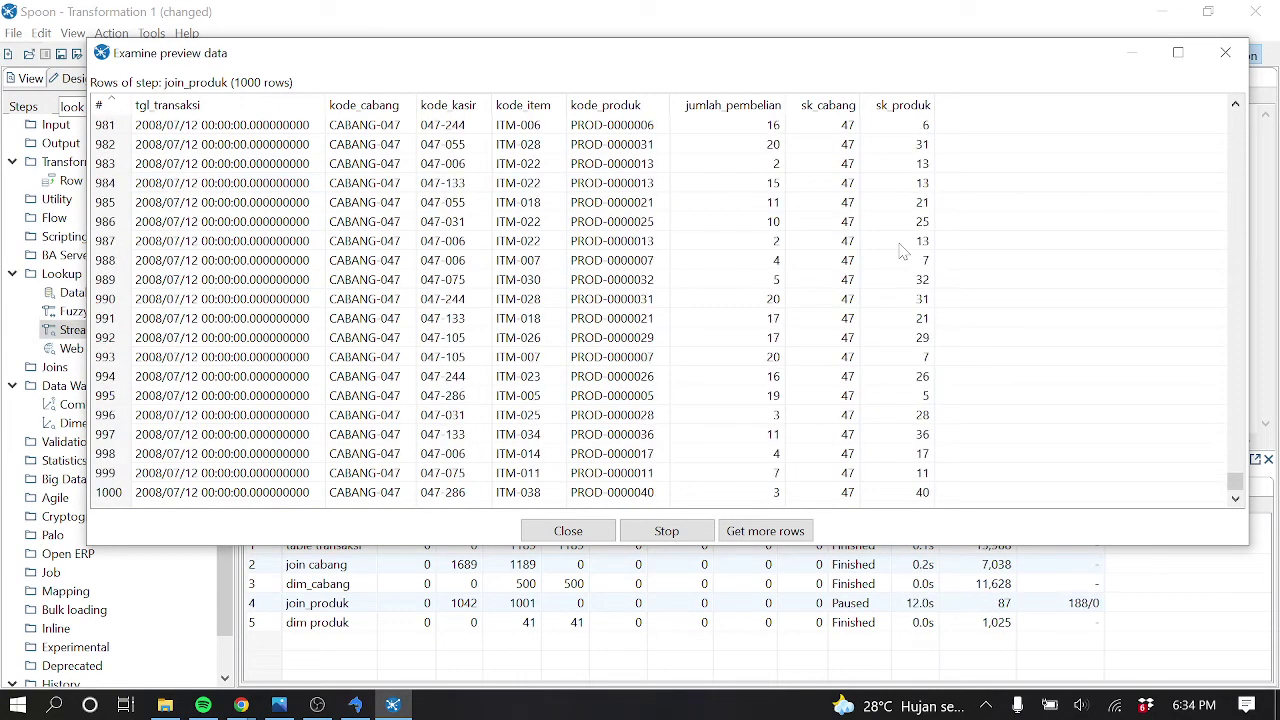
left_click(1226, 52)
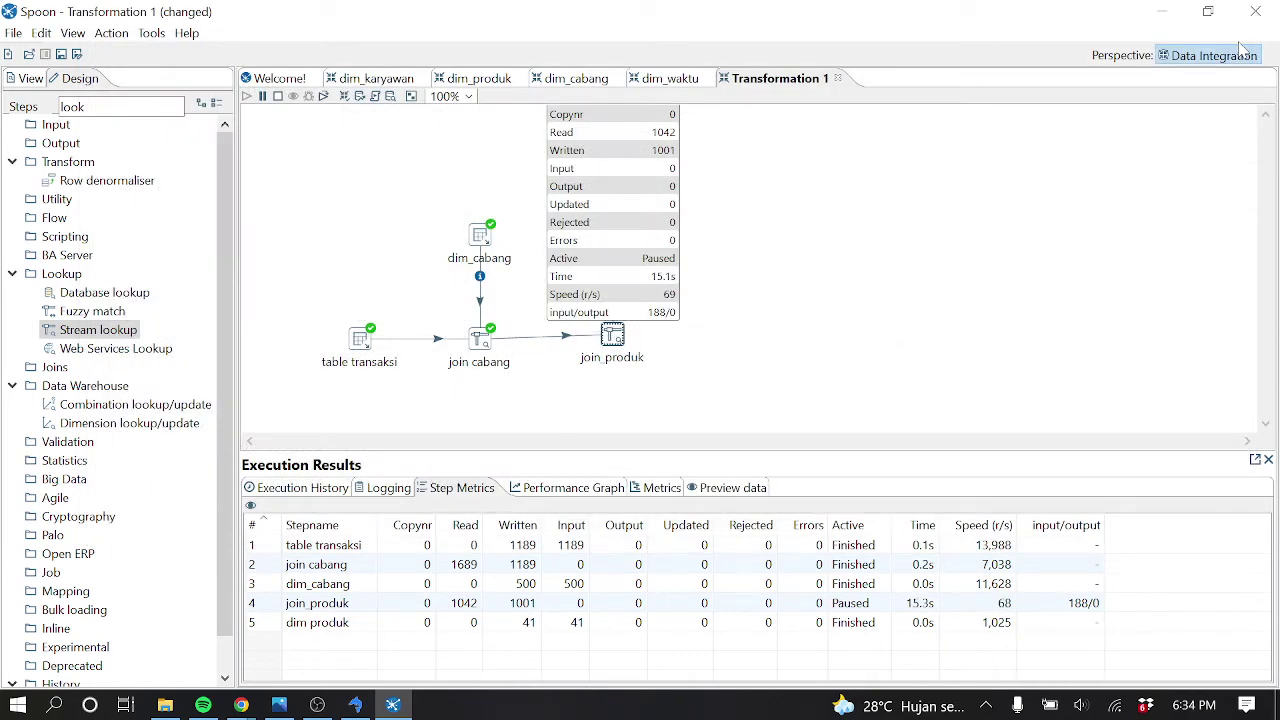
left_click(277, 96)
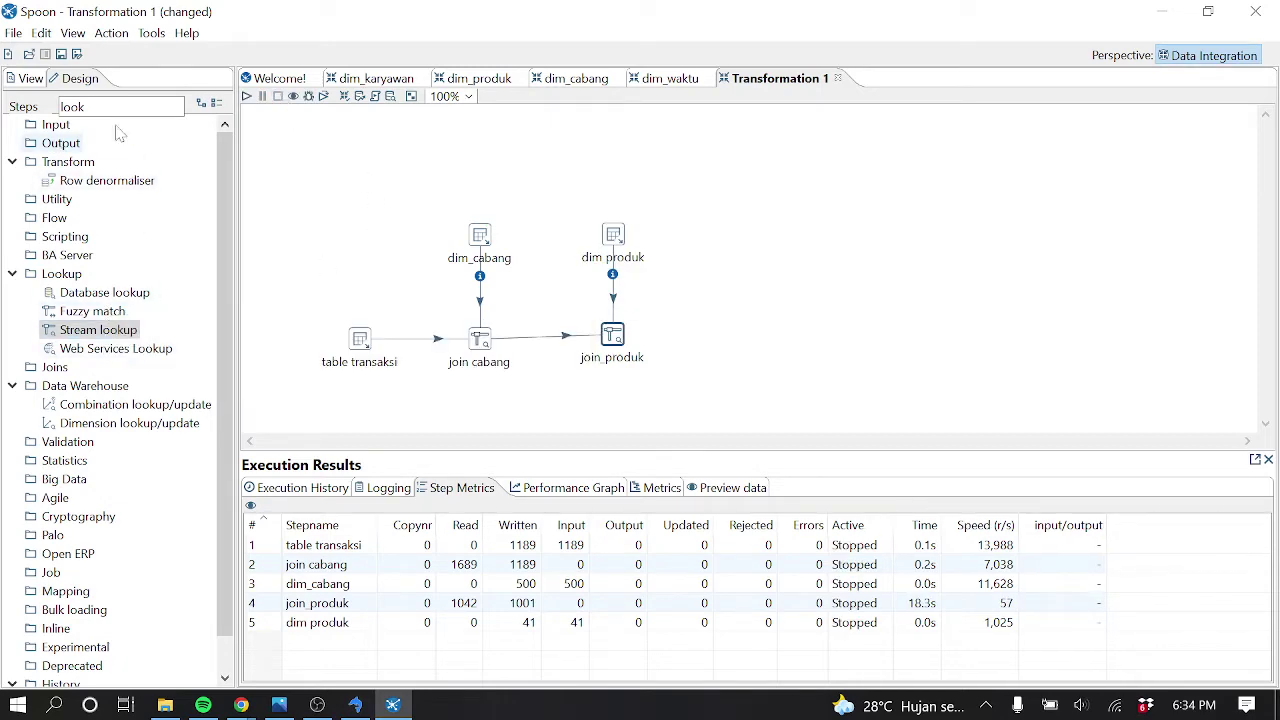
Clear the step search filter and place a new Table input on the canvas
left_click(85, 106)
key("BackSpace")
key("BackSpace")
key("BackSpace")
key("BackSpace")
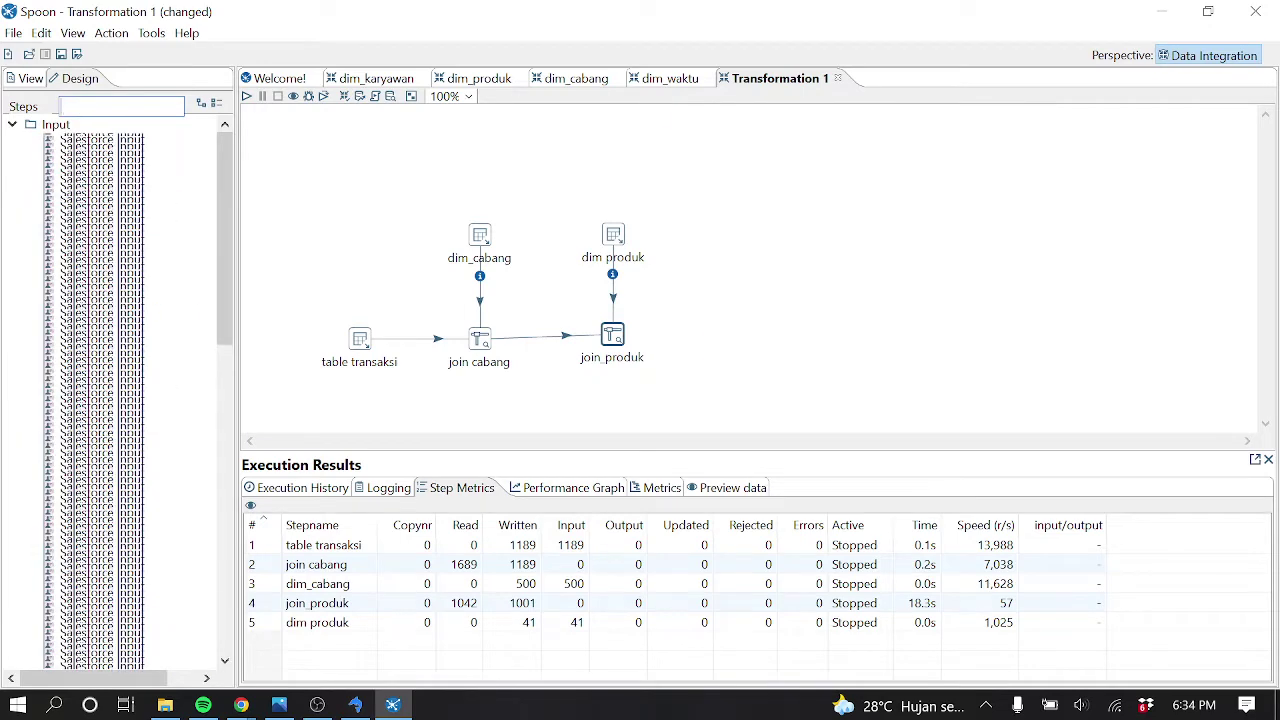
left_click(12, 124)
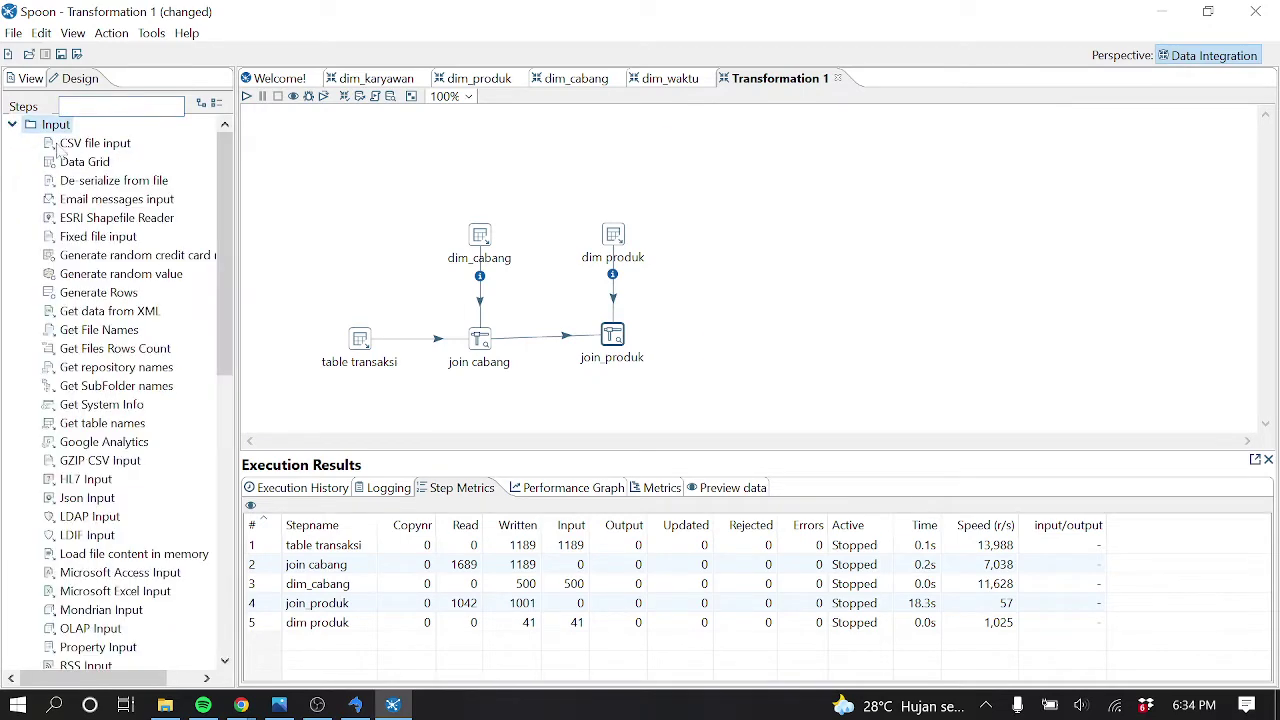
left_click_drag(223, 180, 223, 294)
left_click_drag(88, 497, 750, 240)
Name the Table input dim_karyawan and select the olap connection
double_click(750, 241)
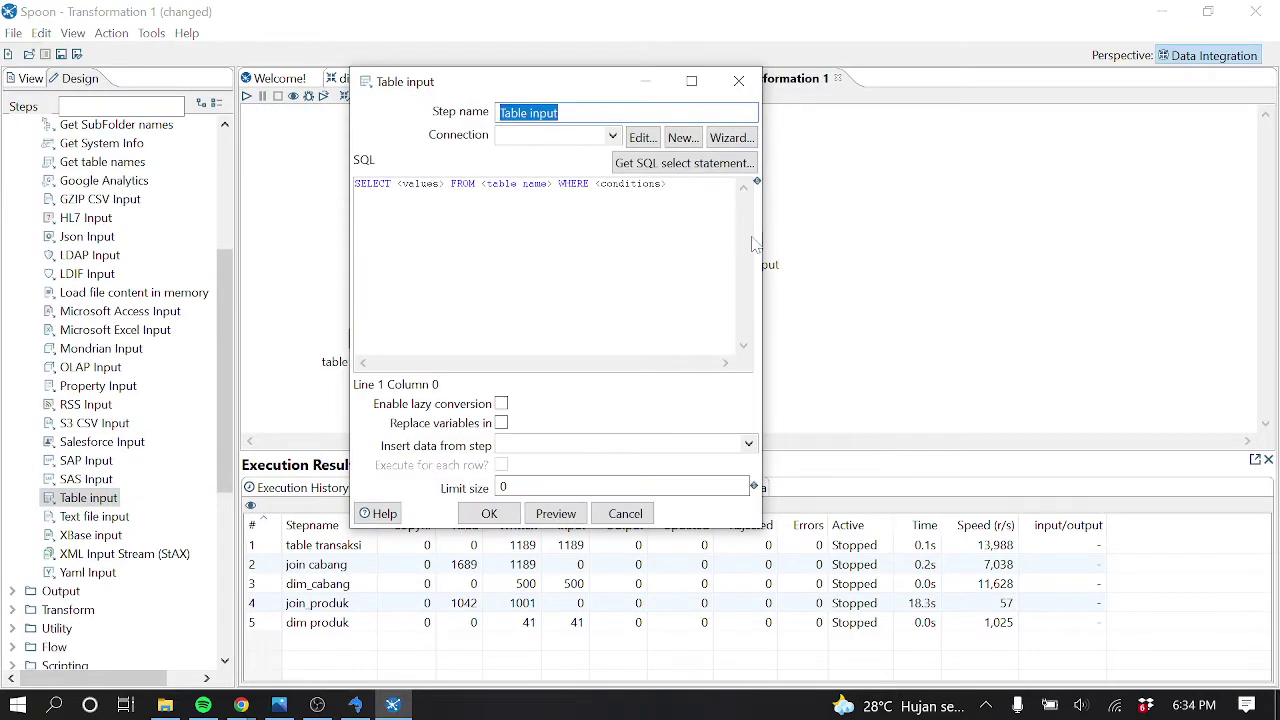
type("dim_karyawan")
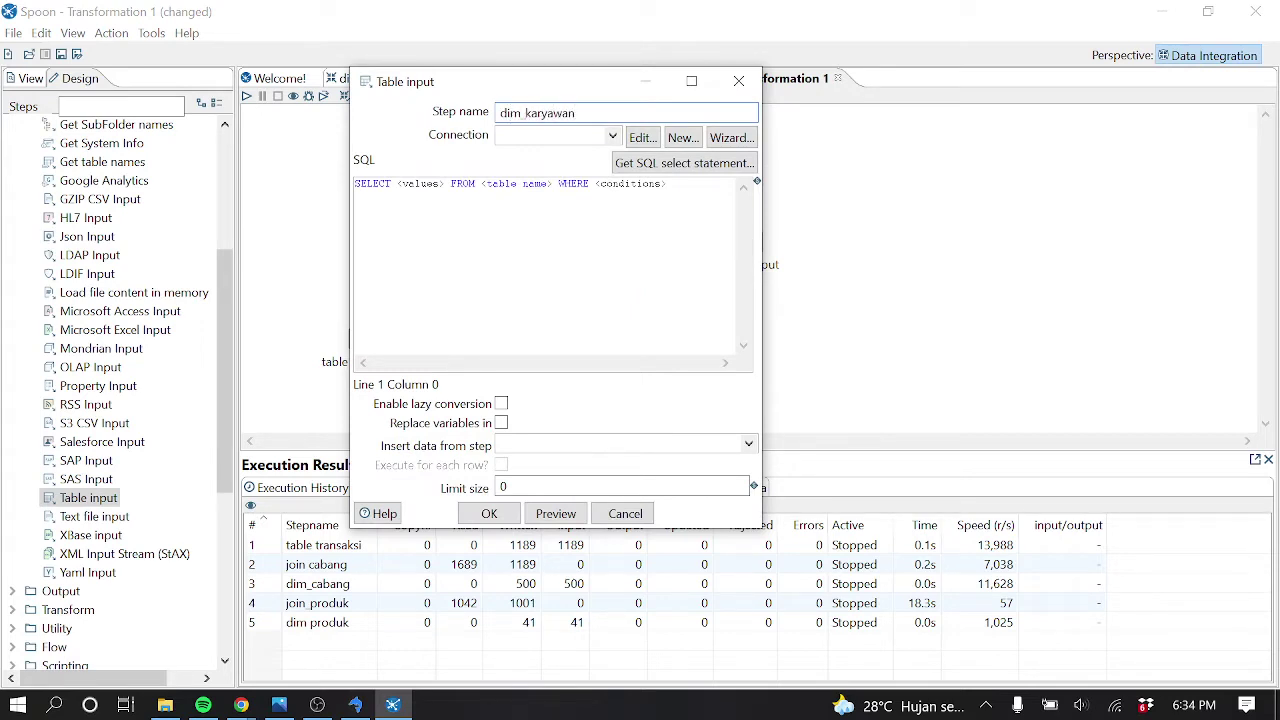
left_click(611, 139)
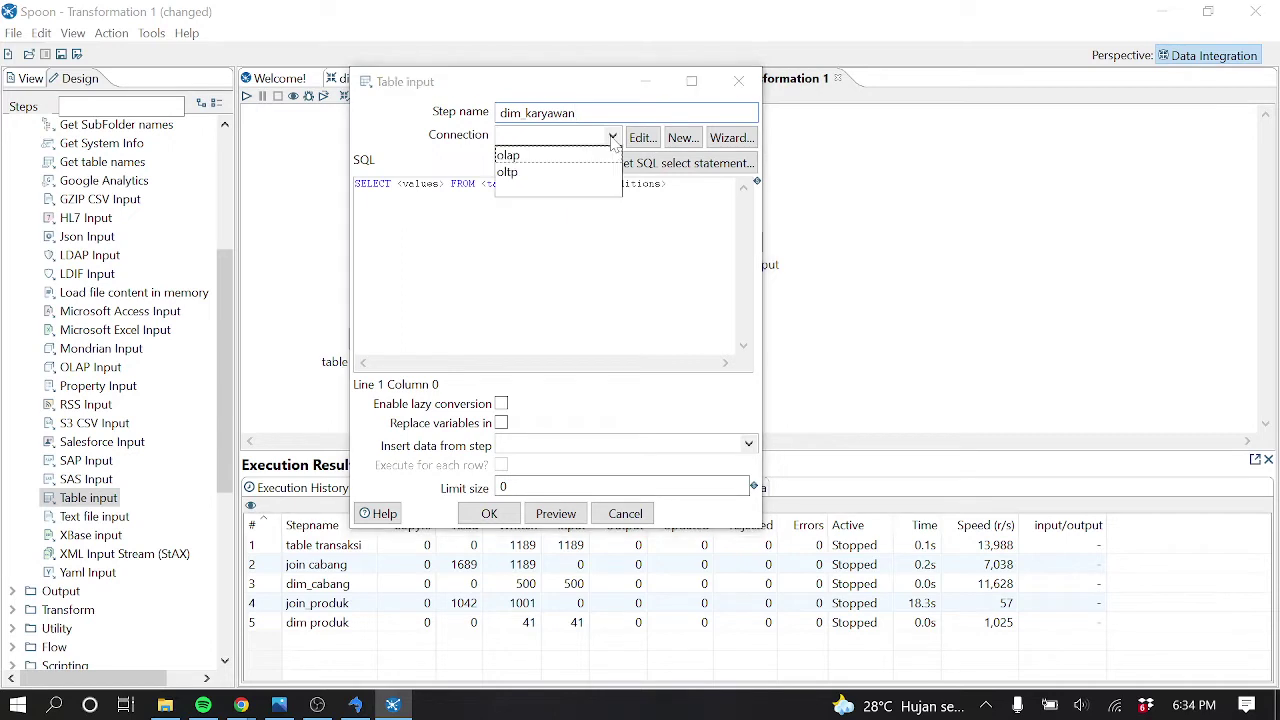
left_click(545, 157)
left_click(640, 163)
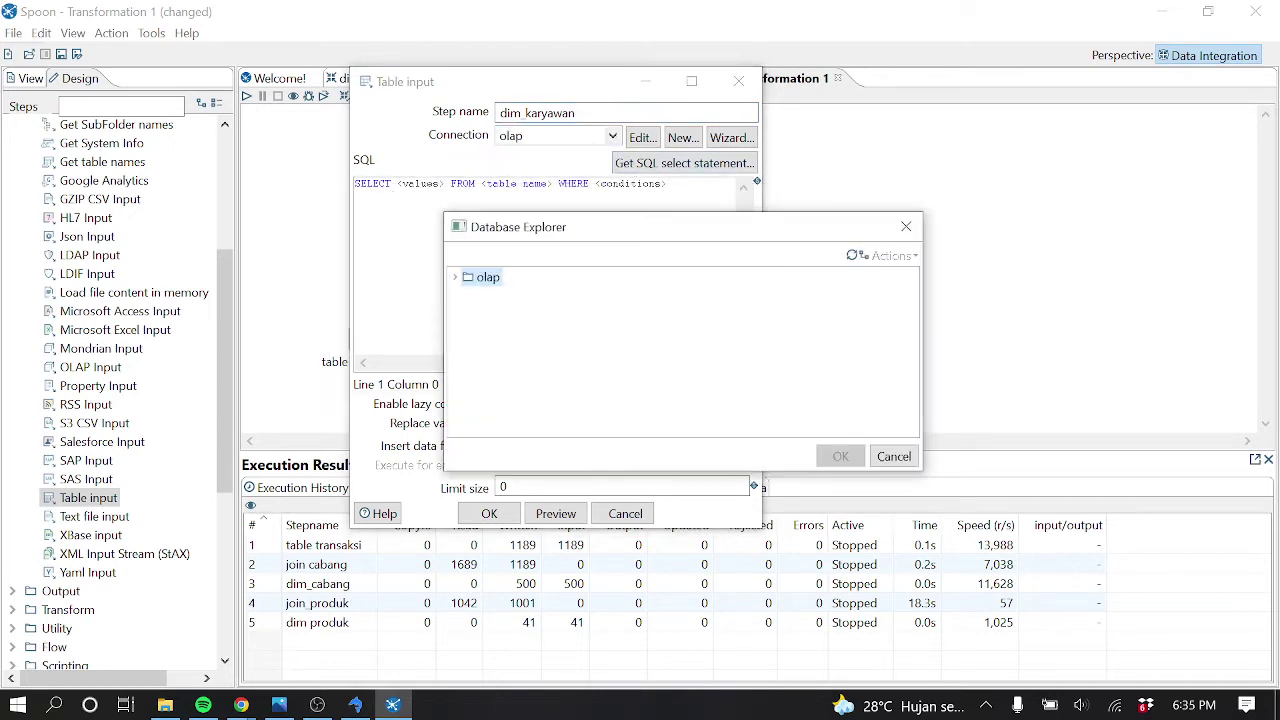
Generate a SELECT listing every dim_karyawan column by name and confirm the step
key("alt+Tab")
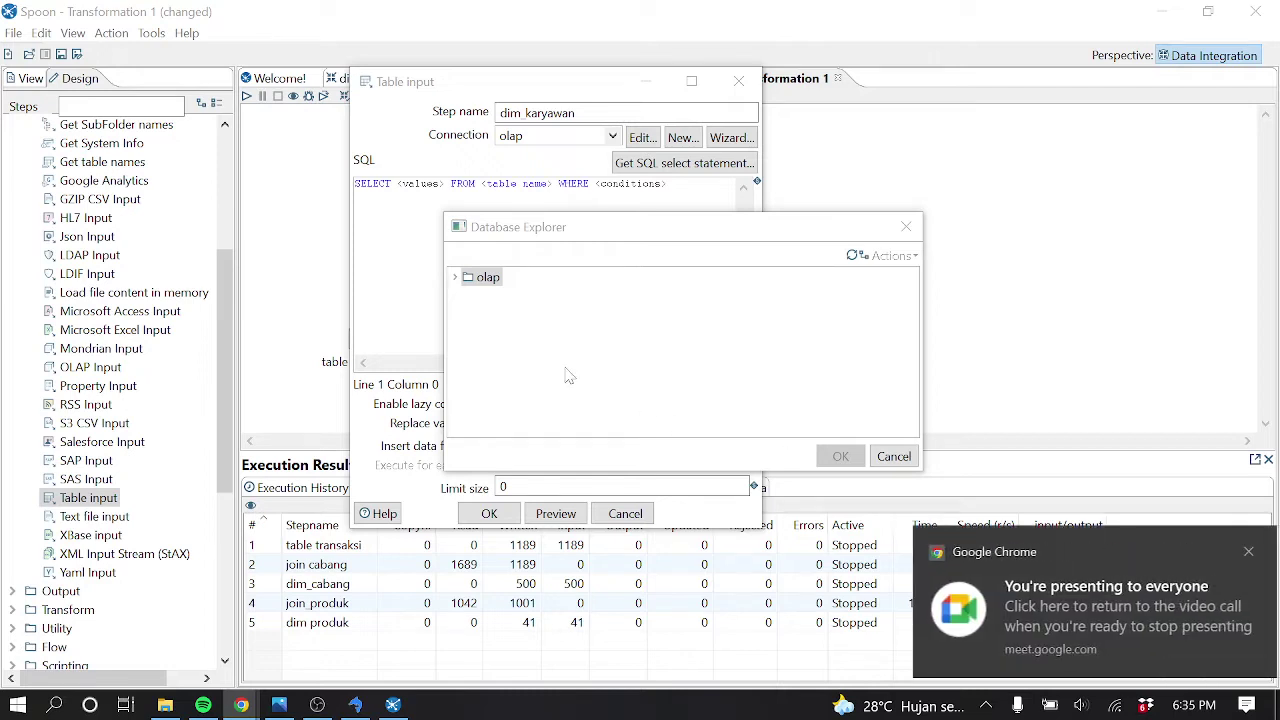
left_click(455, 277)
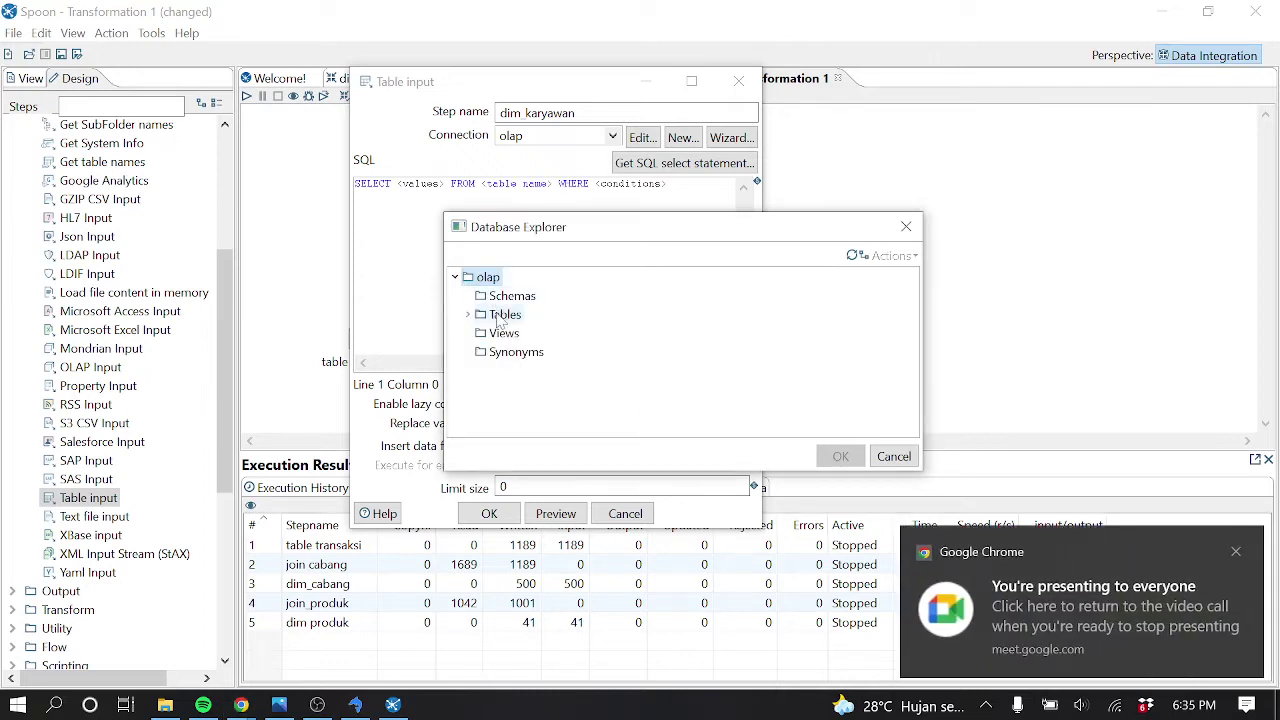
left_click(467, 314)
left_click(840, 456)
left_click(600, 421)
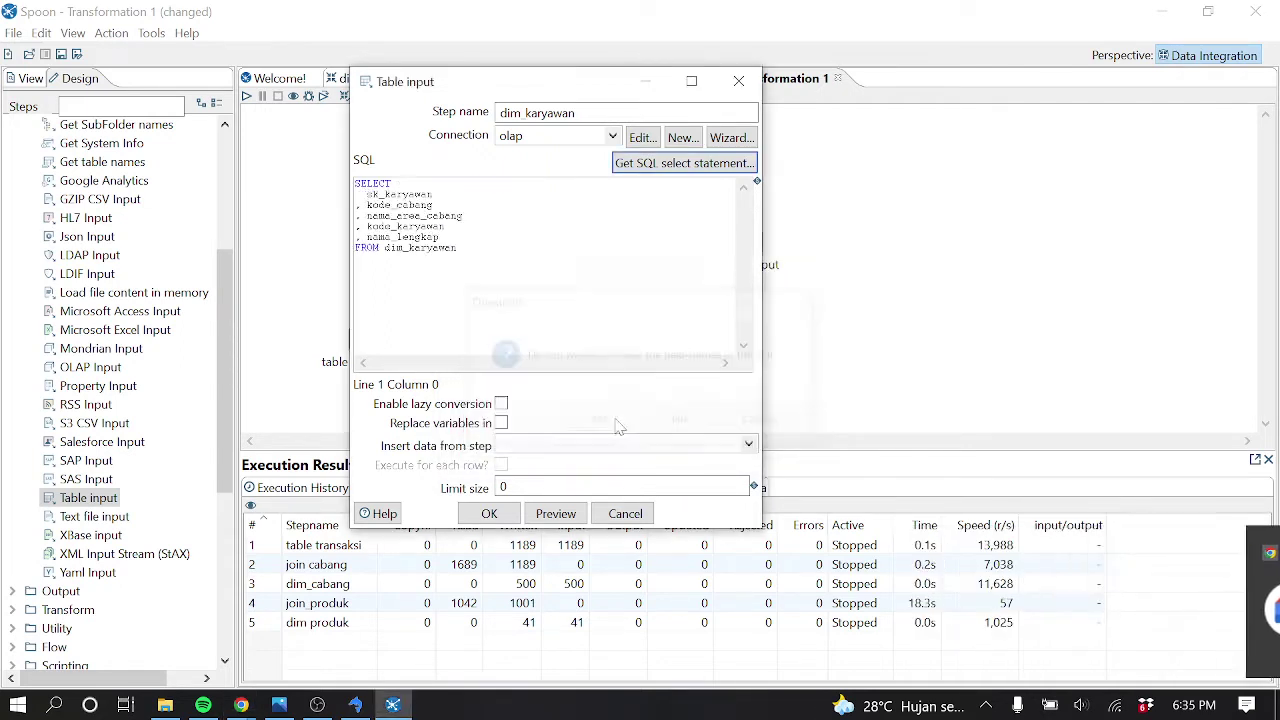
left_click(489, 513)
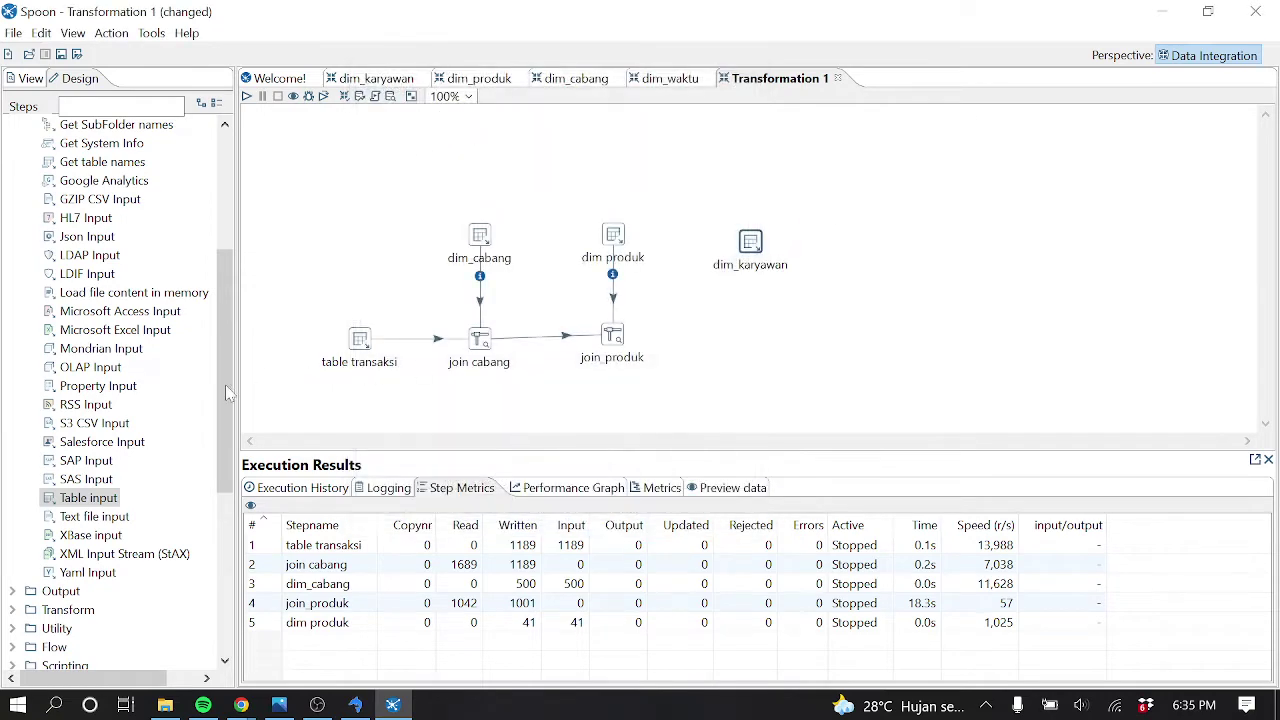
left_click_drag(224, 410, 224, 292)
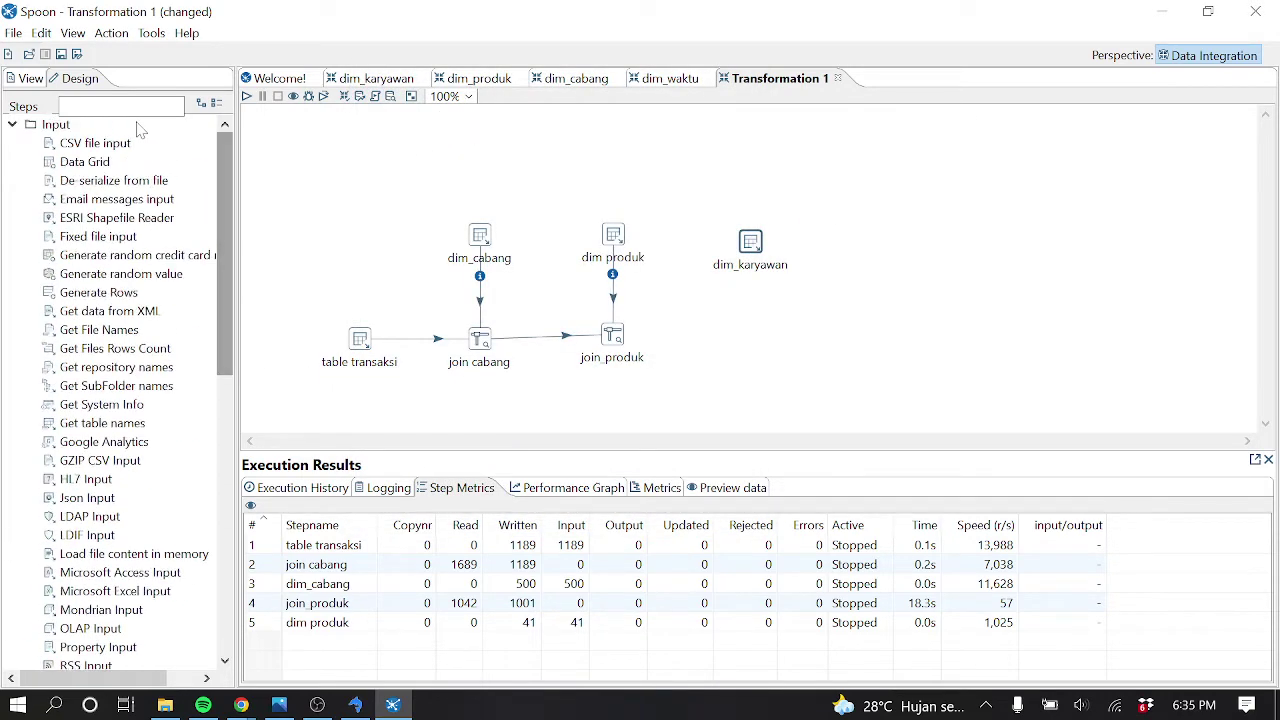
Search 'look' and place a Stream lookup step below dim_karyawan
left_click(60, 106)
type("look")
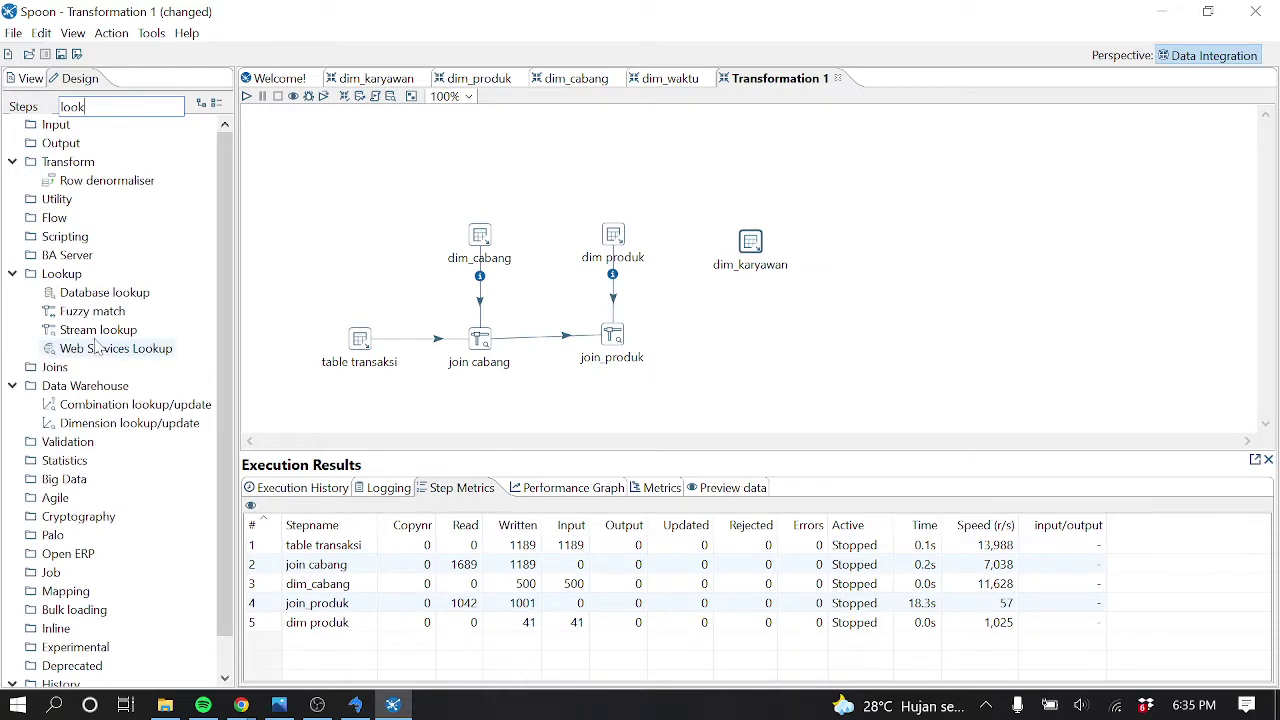
left_click_drag(98, 330, 742, 318)
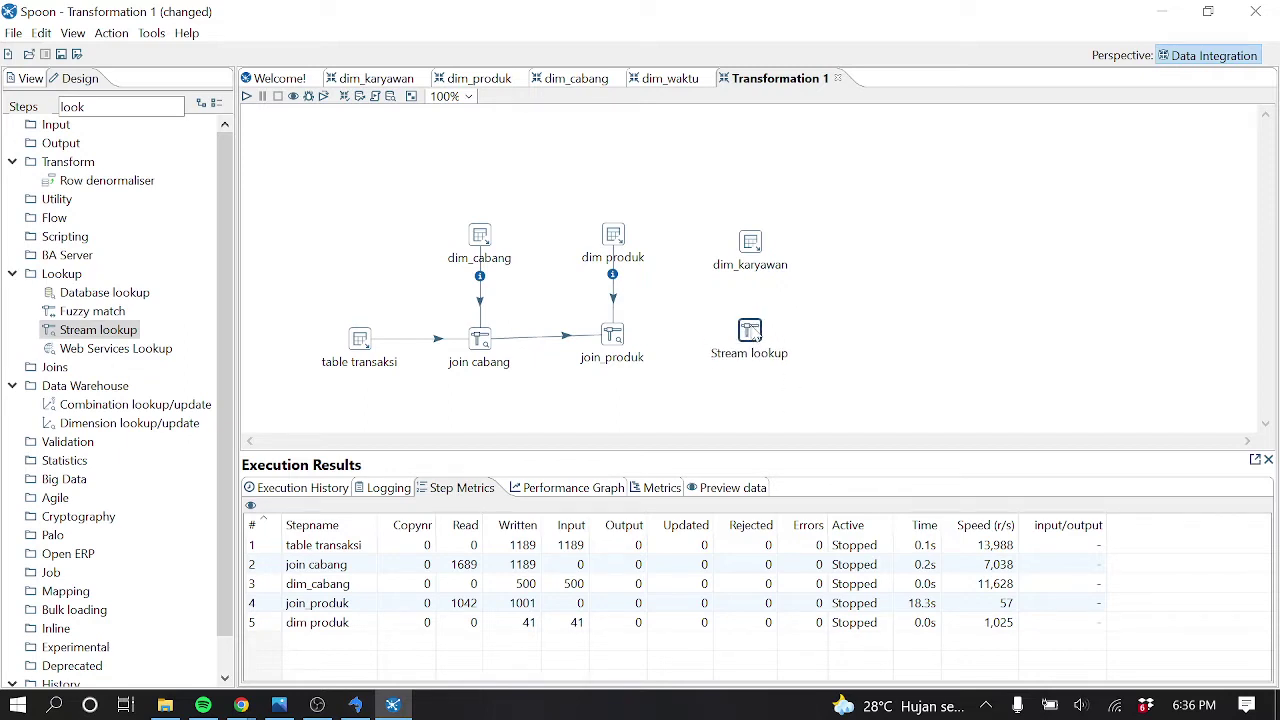
Draw hops from join_produk and dim_karyawan into the new Stream lookup
left_click(750, 334)
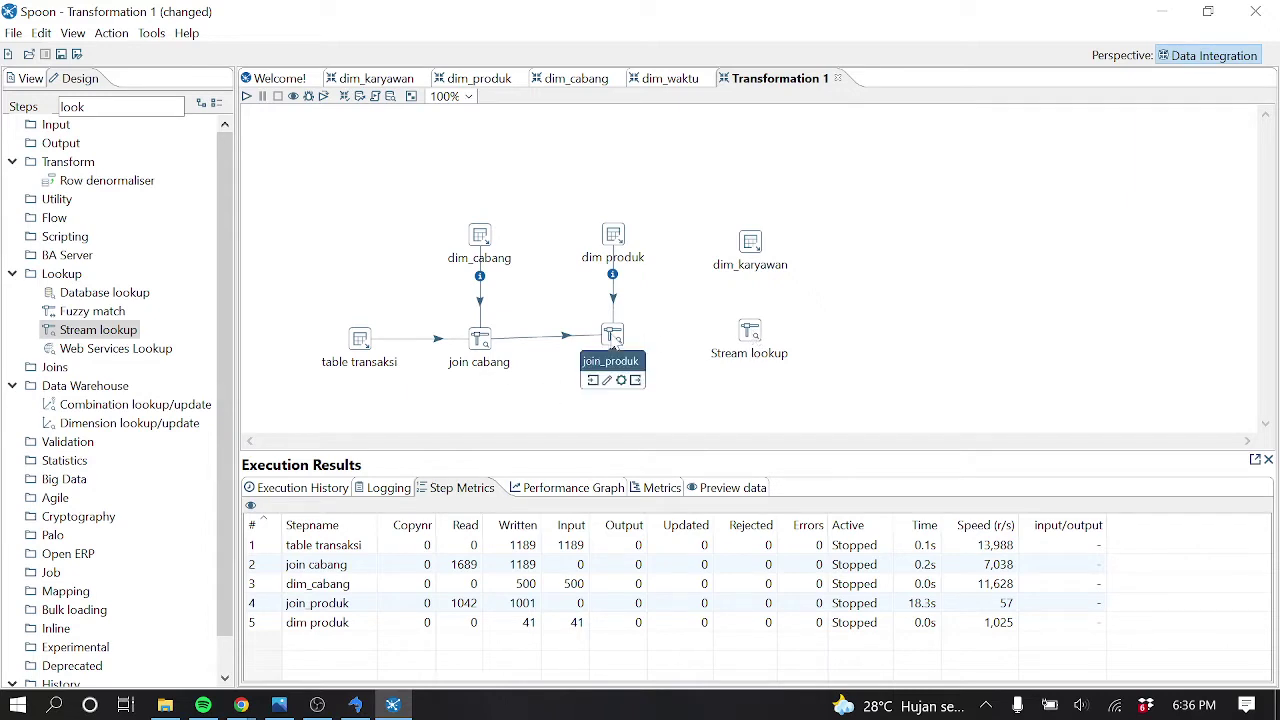
left_click(620, 338)
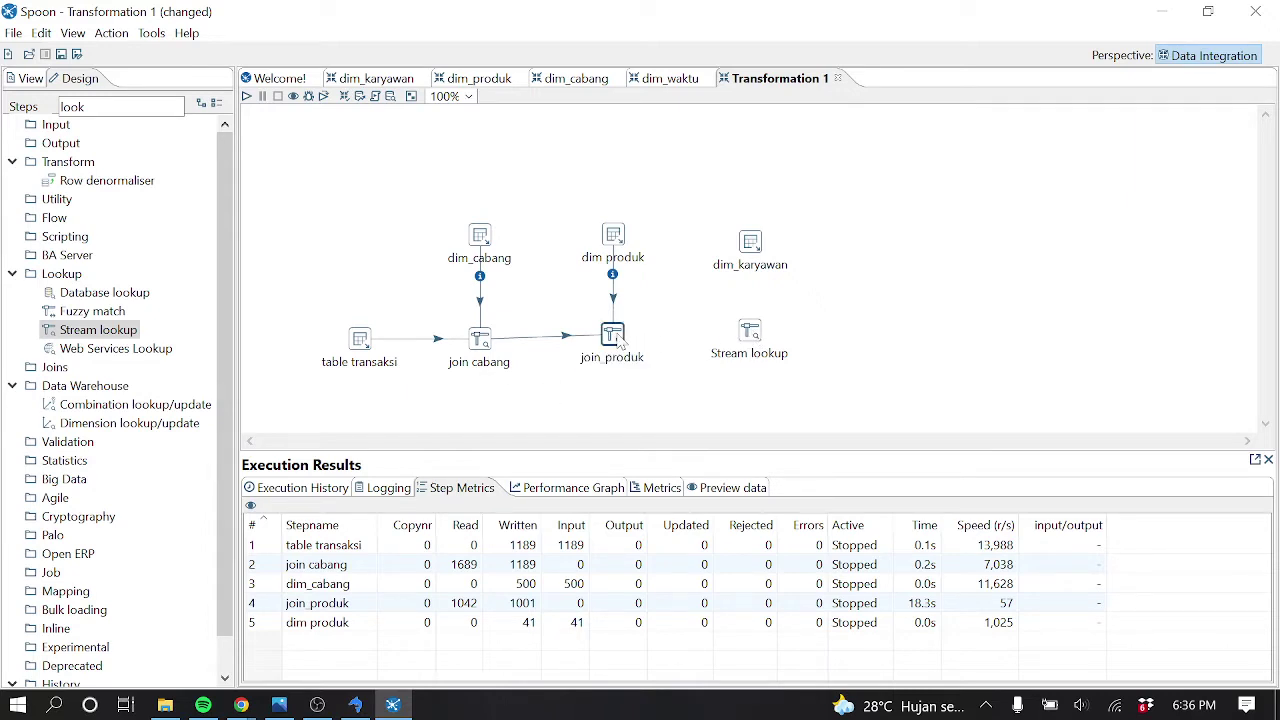
left_click_drag(620, 338, 750, 336)
left_click(758, 318)
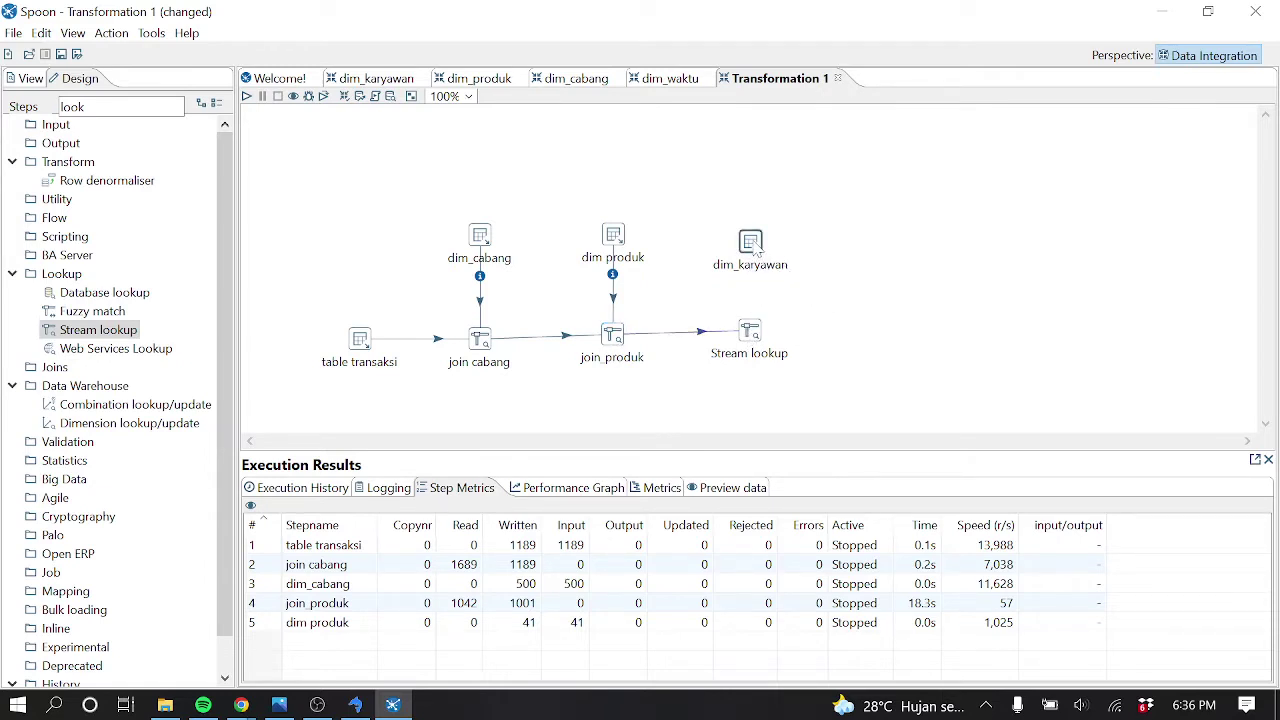
left_click_drag(752, 248, 756, 336)
Name the Stream lookup step 'join karyawan' and use dim_karyawan as its lookup source
double_click(756, 334)
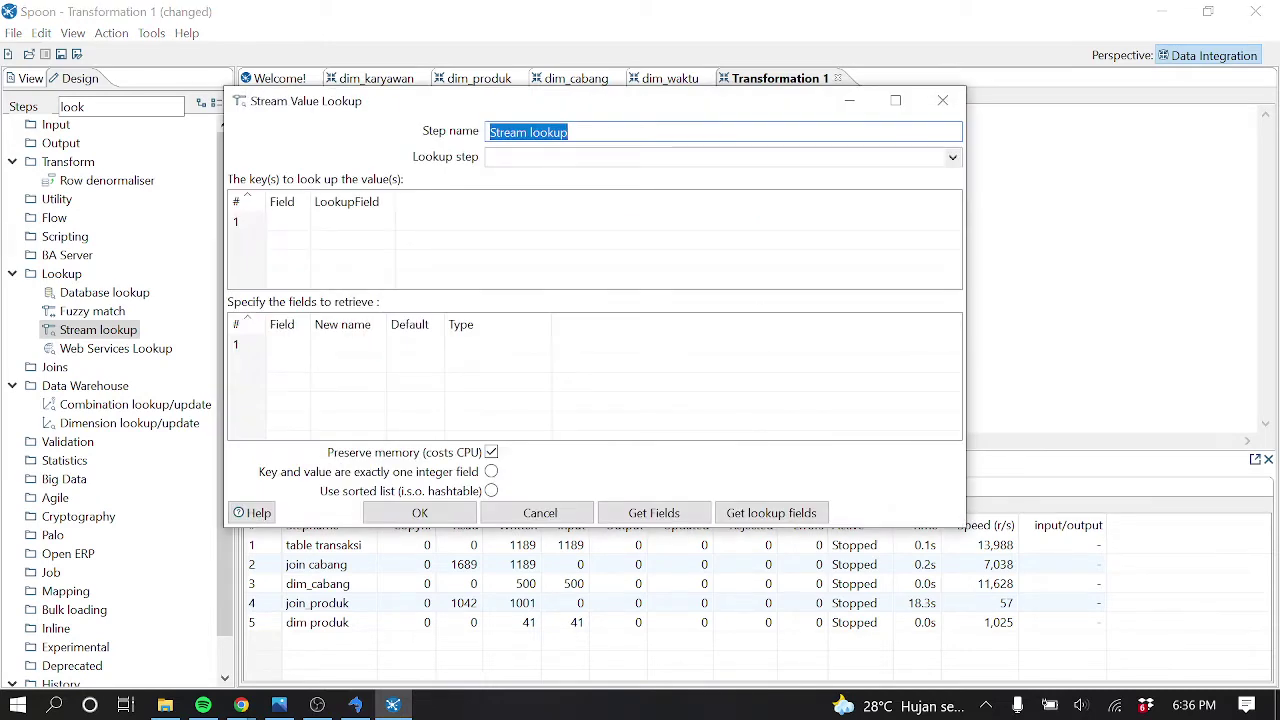
type("d")
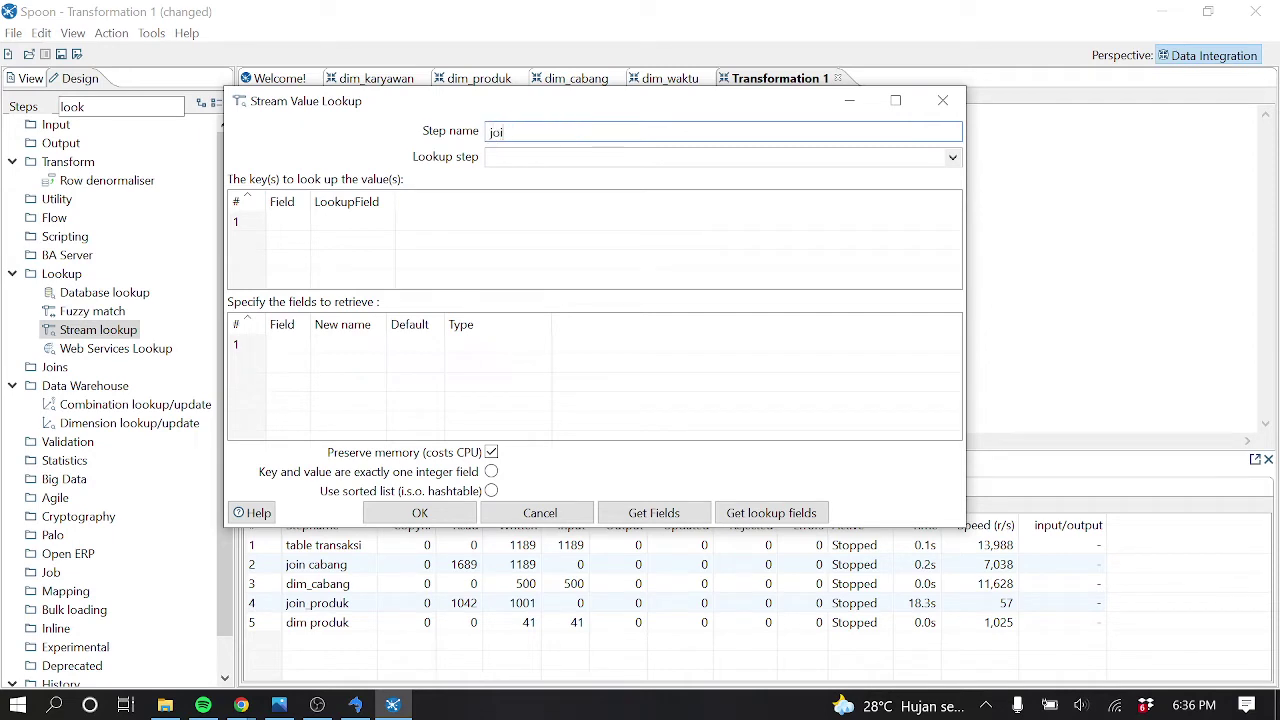
type("join karyawan")
left_click(954, 158)
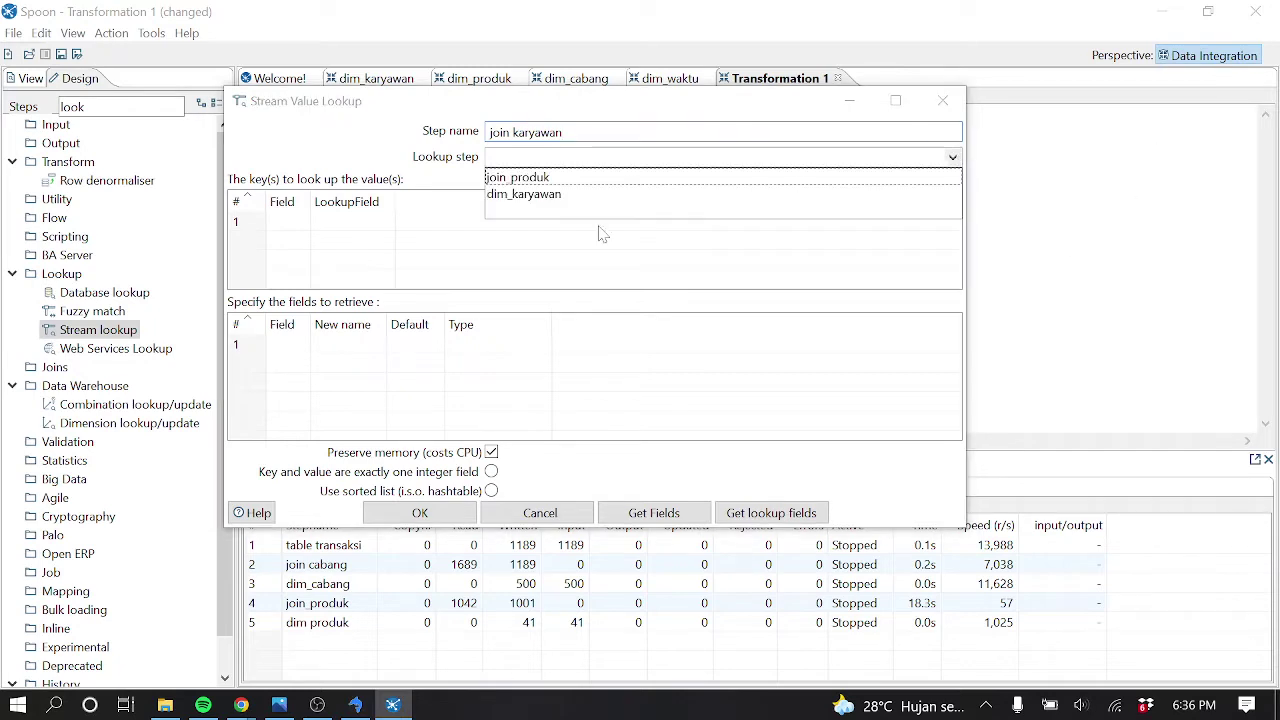
left_click(530, 195)
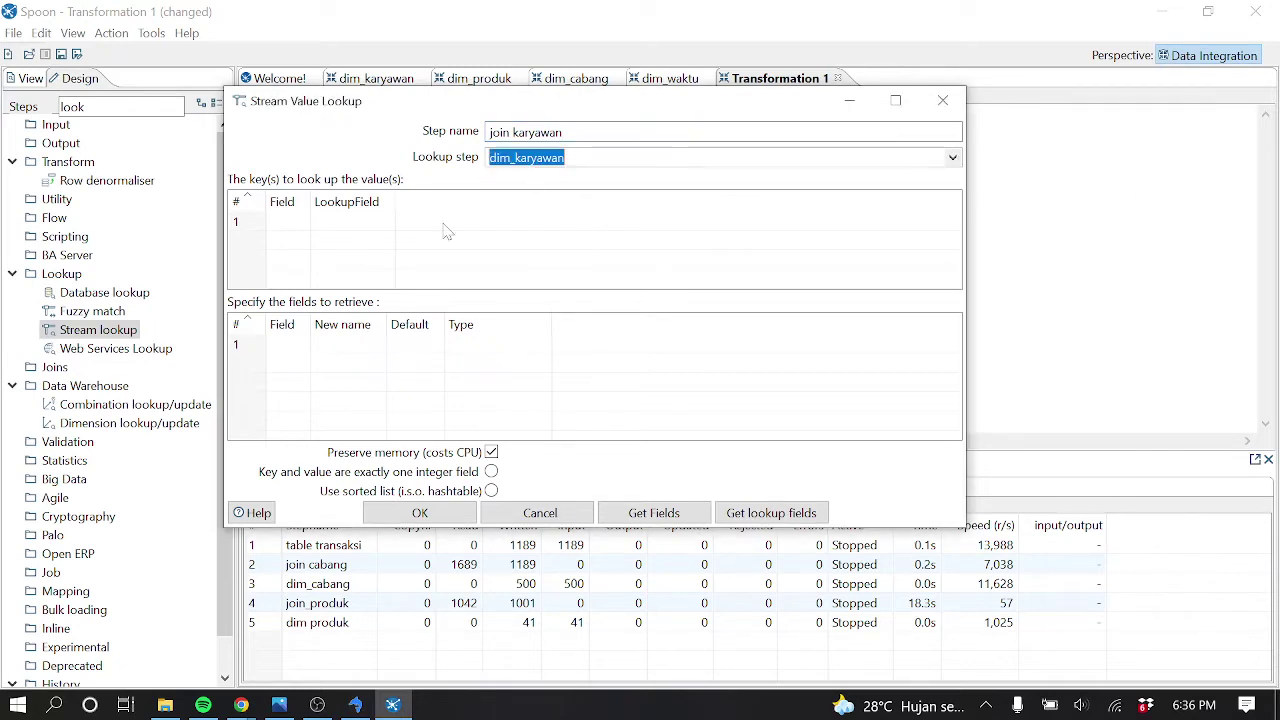
Match stream kode_karyawan to dim_karyawan's kode_karyawan, retrieve sk_karyawan, and confirm
left_click(298, 222)
left_click(302, 221)
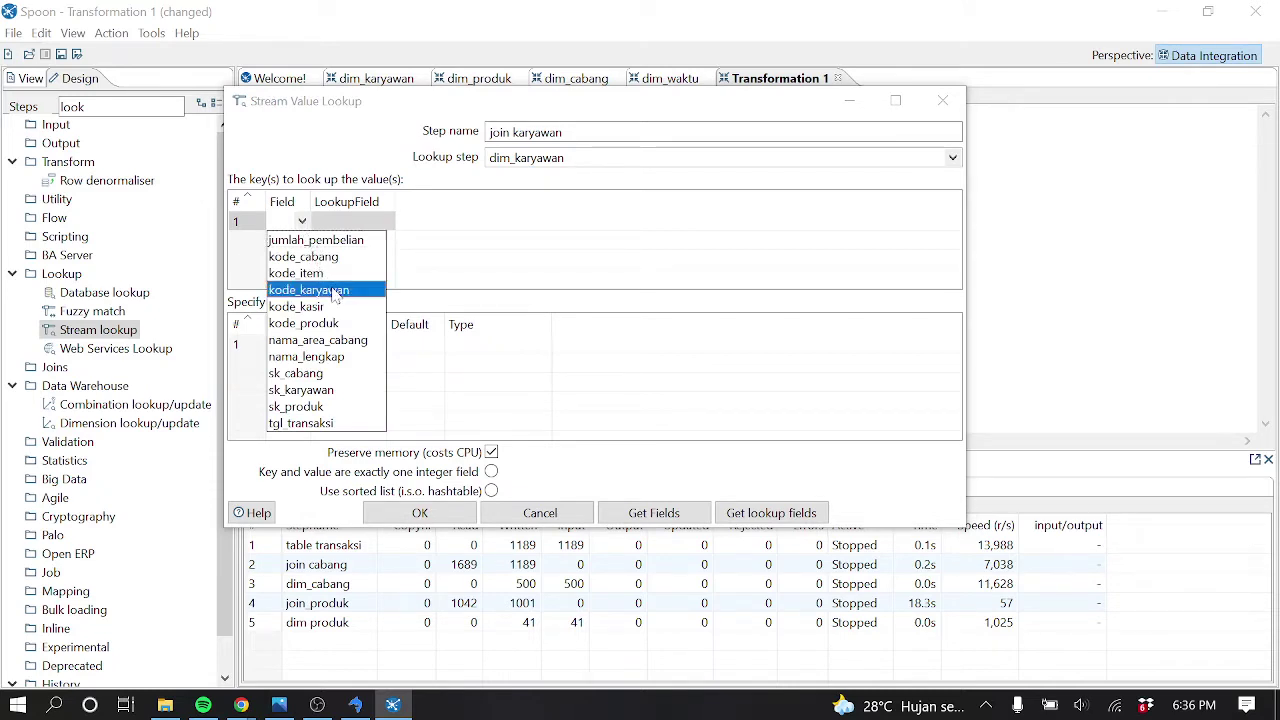
left_click(335, 290)
left_click(386, 222)
left_click(386, 222)
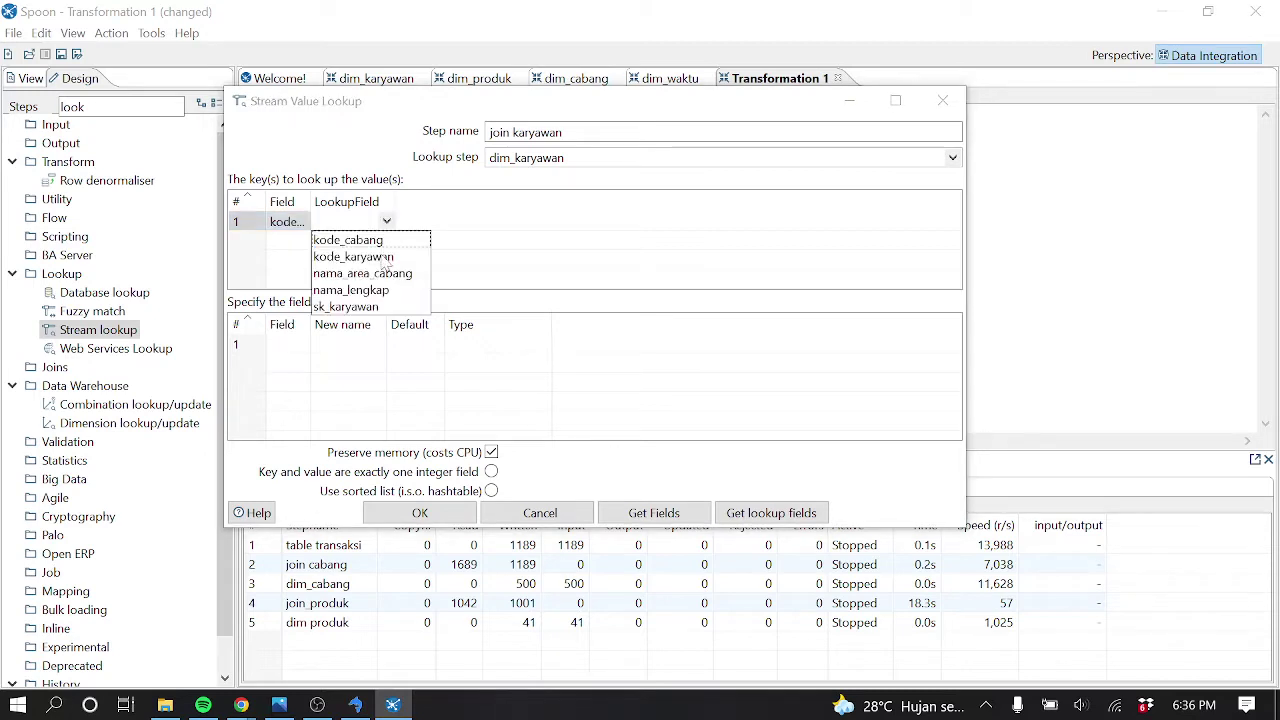
left_click(386, 260)
left_click(300, 345)
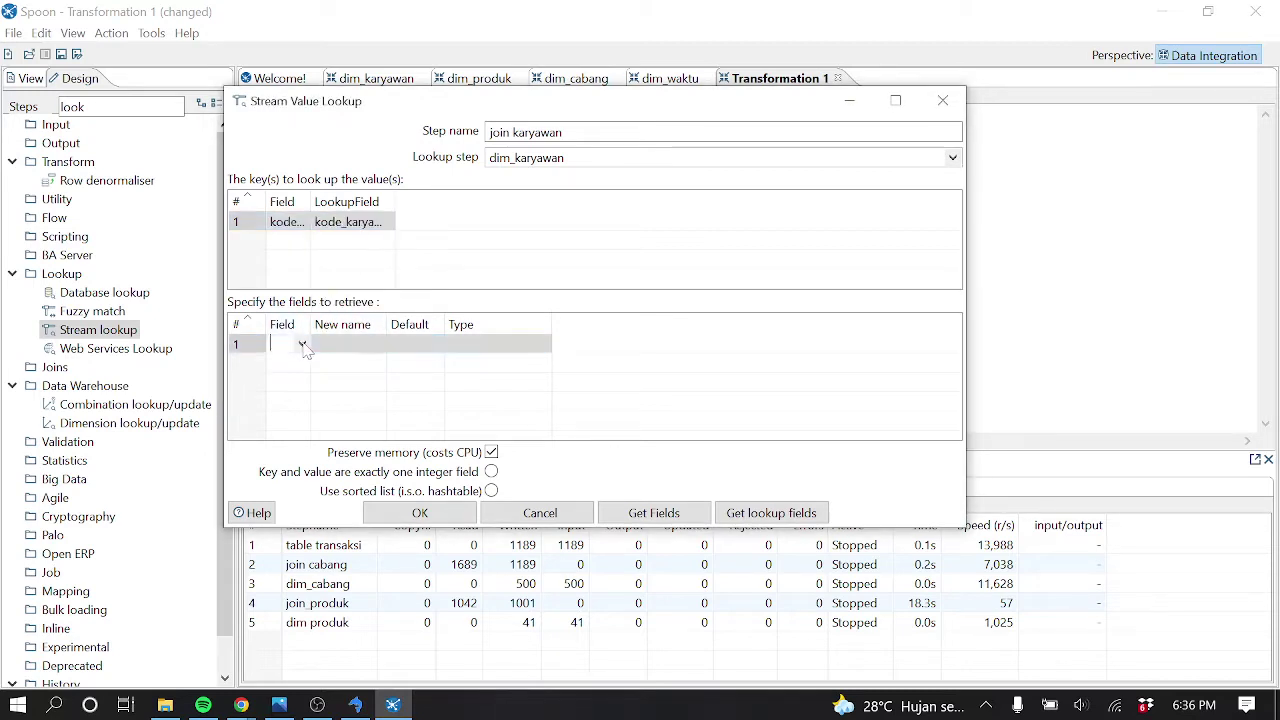
left_click(302, 345)
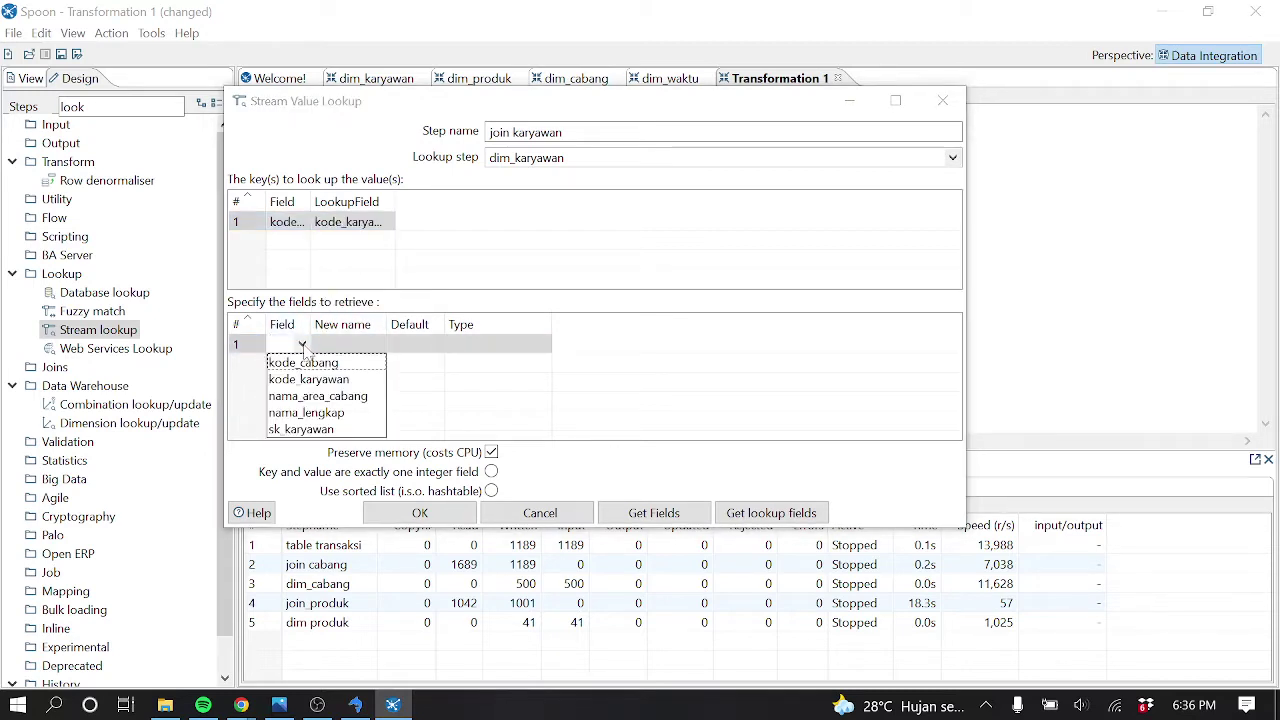
left_click(318, 430)
left_click(440, 513)
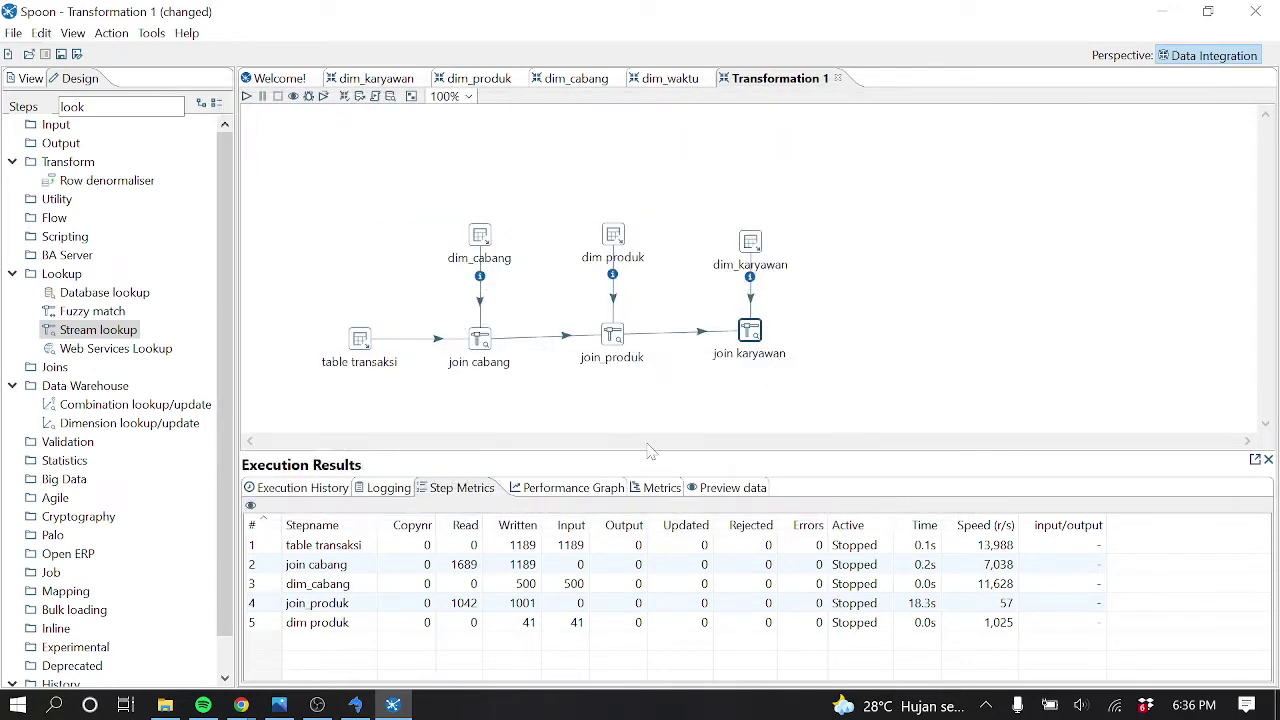
Quick-launch a preview of join karyawan, which returns no rows, and dismiss the message
right_click(757, 340)
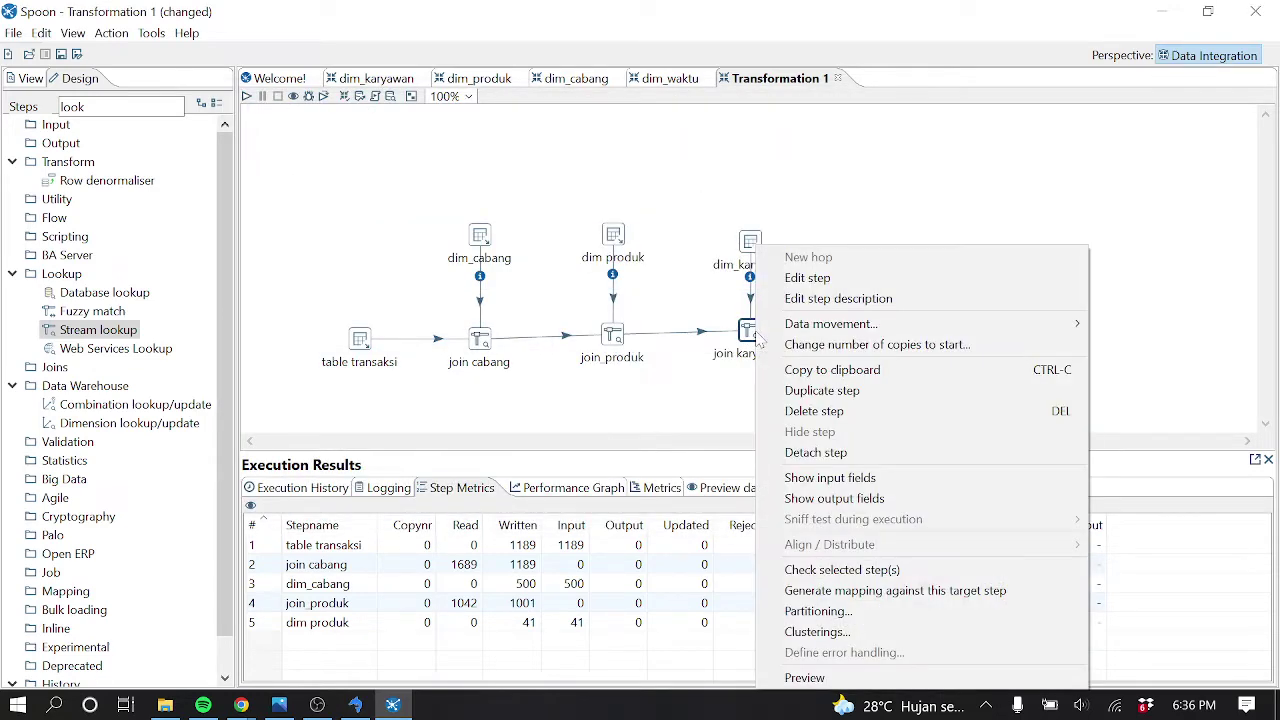
left_click(832, 679)
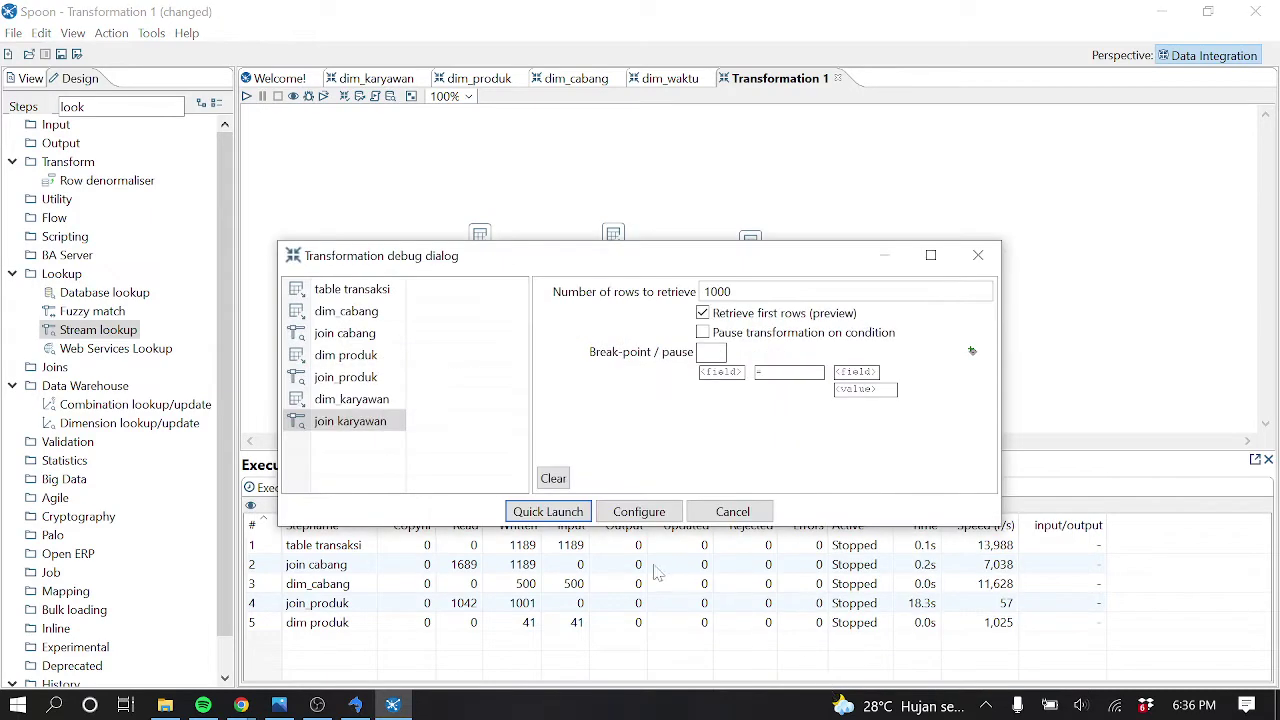
left_click(545, 513)
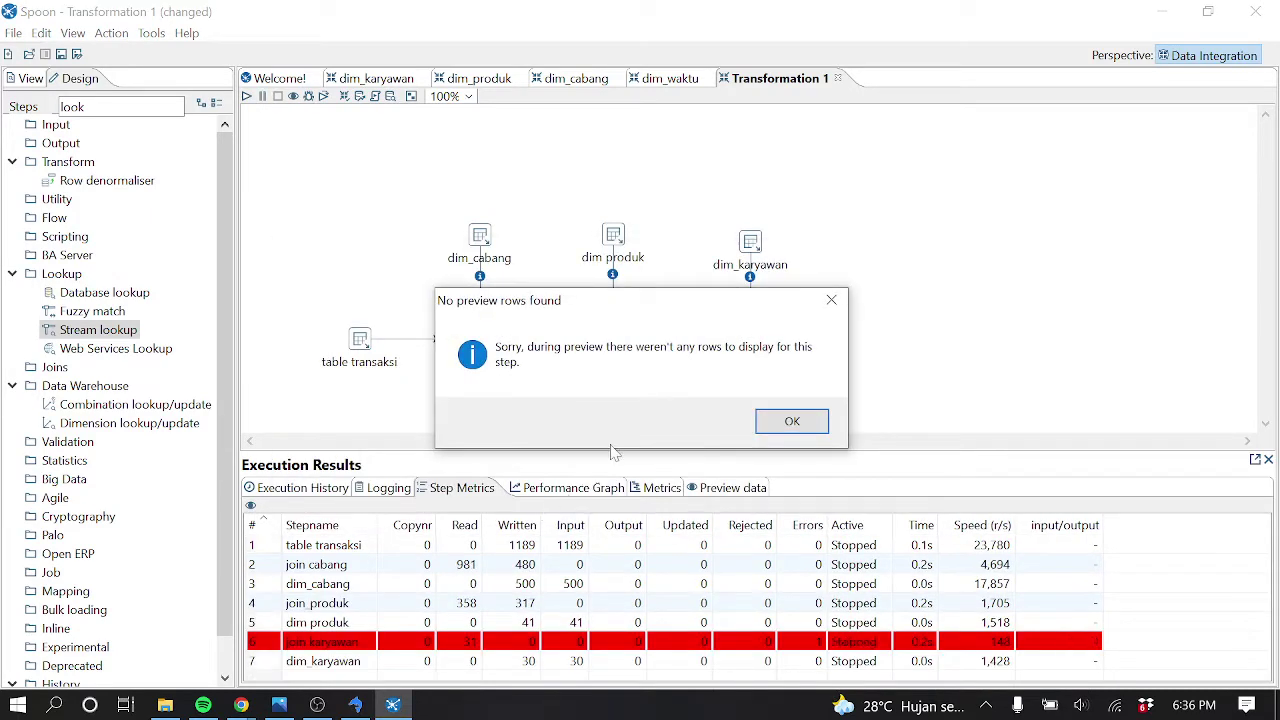
left_click(792, 421)
left_click(179, 117)
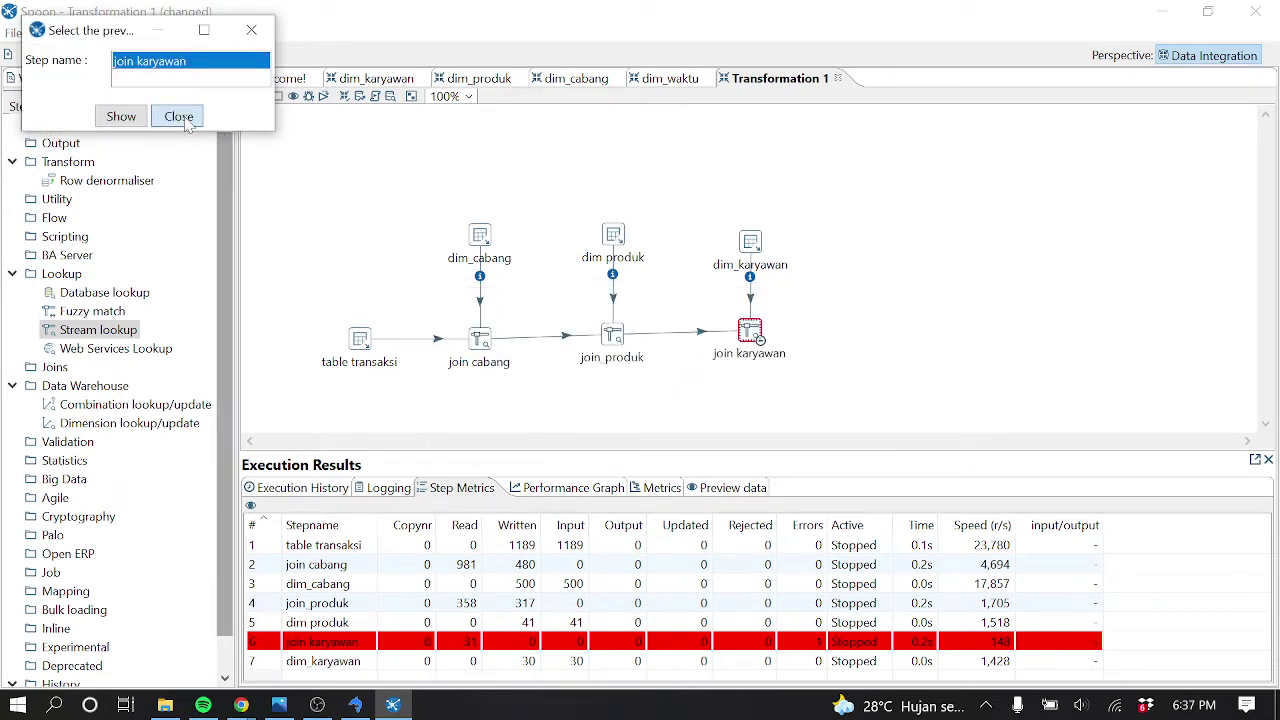
Reopen join karyawan, widen the Field and LookupField columns, and check the sales columns in SQLyog
double_click(755, 338)
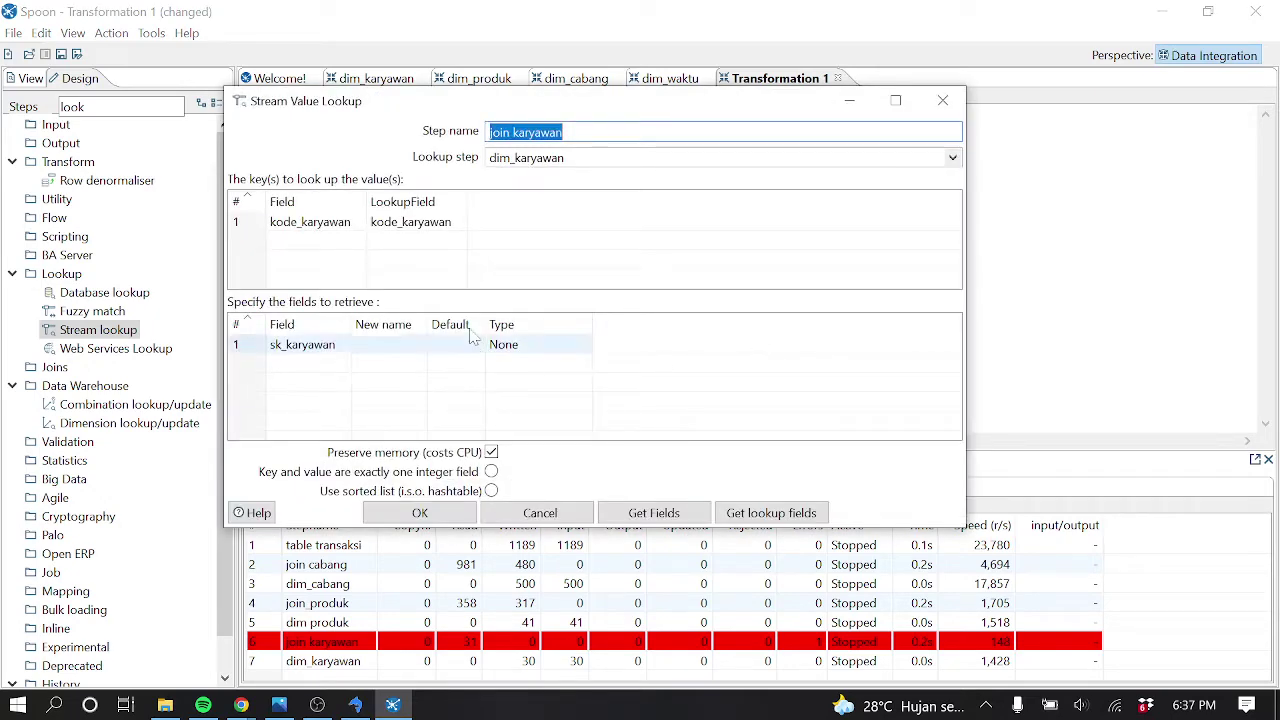
left_click_drag(366, 201, 429, 202)
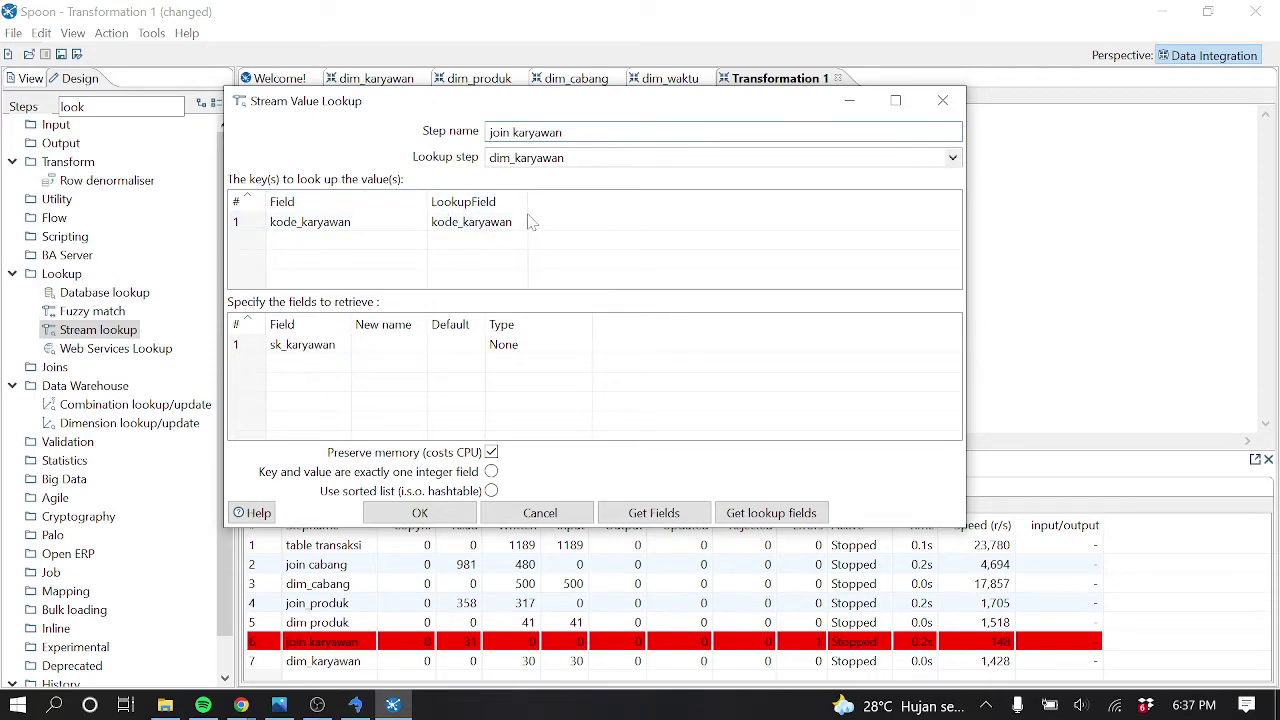
left_click_drag(532, 201, 569, 200)
left_click(356, 705)
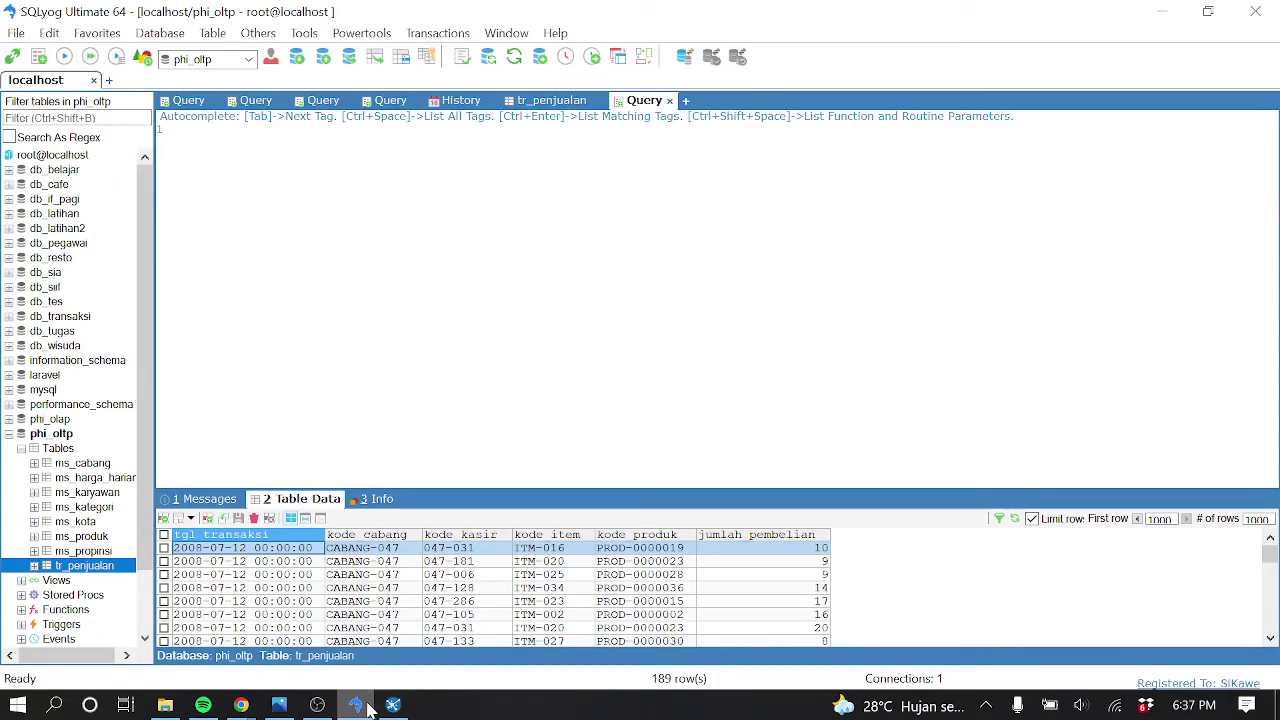
left_click(366, 706)
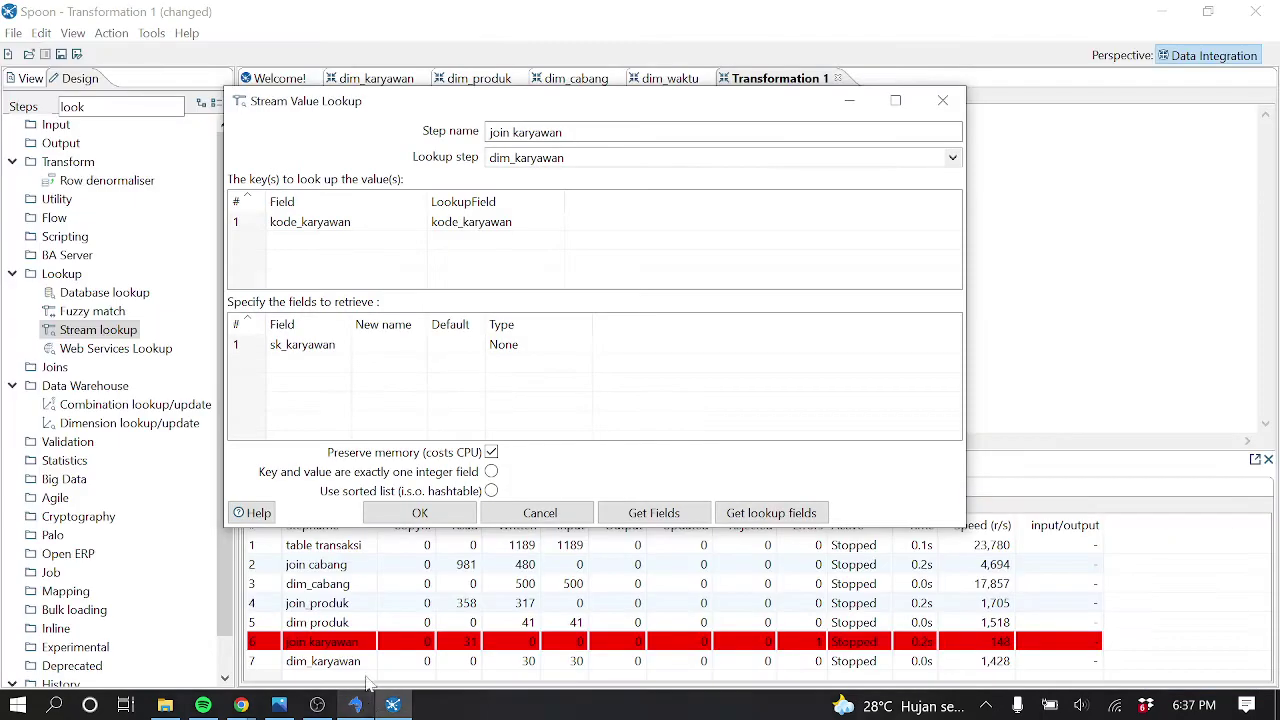
Set the key's stream field to kode_kasir against lookup field kode_karyawan, verifying in SQLyog
left_click(418, 228)
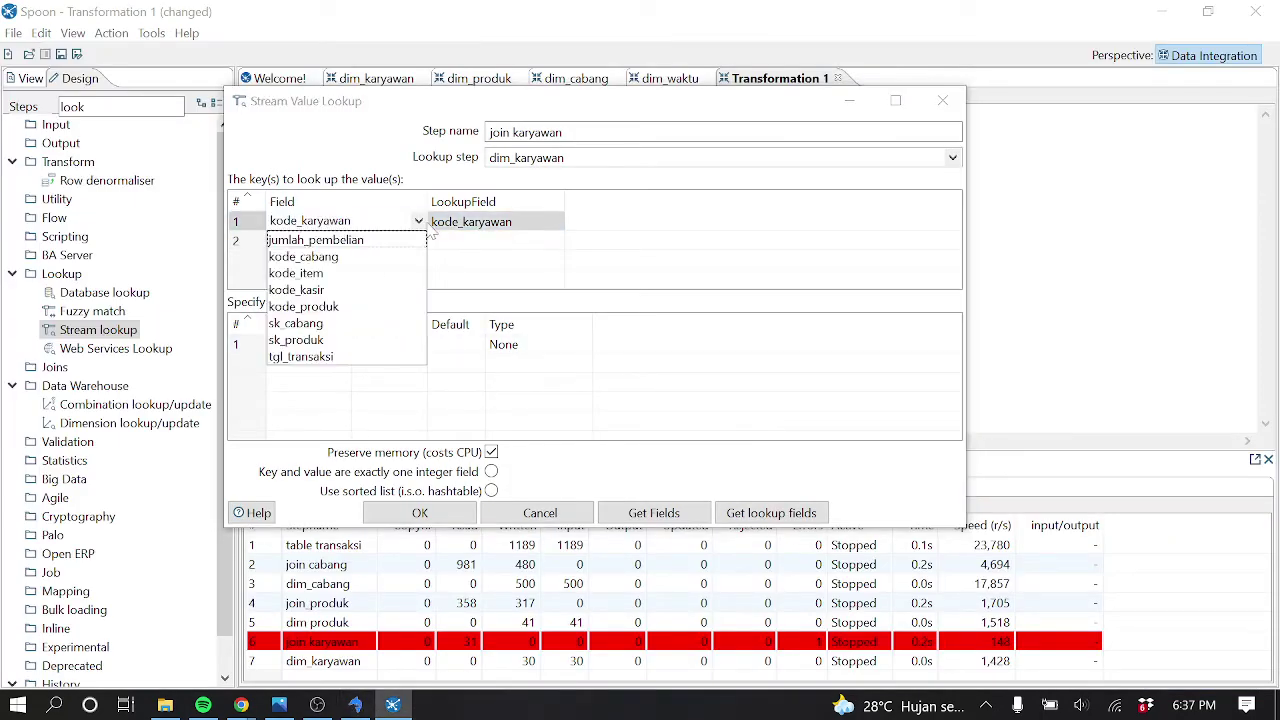
left_click(323, 296)
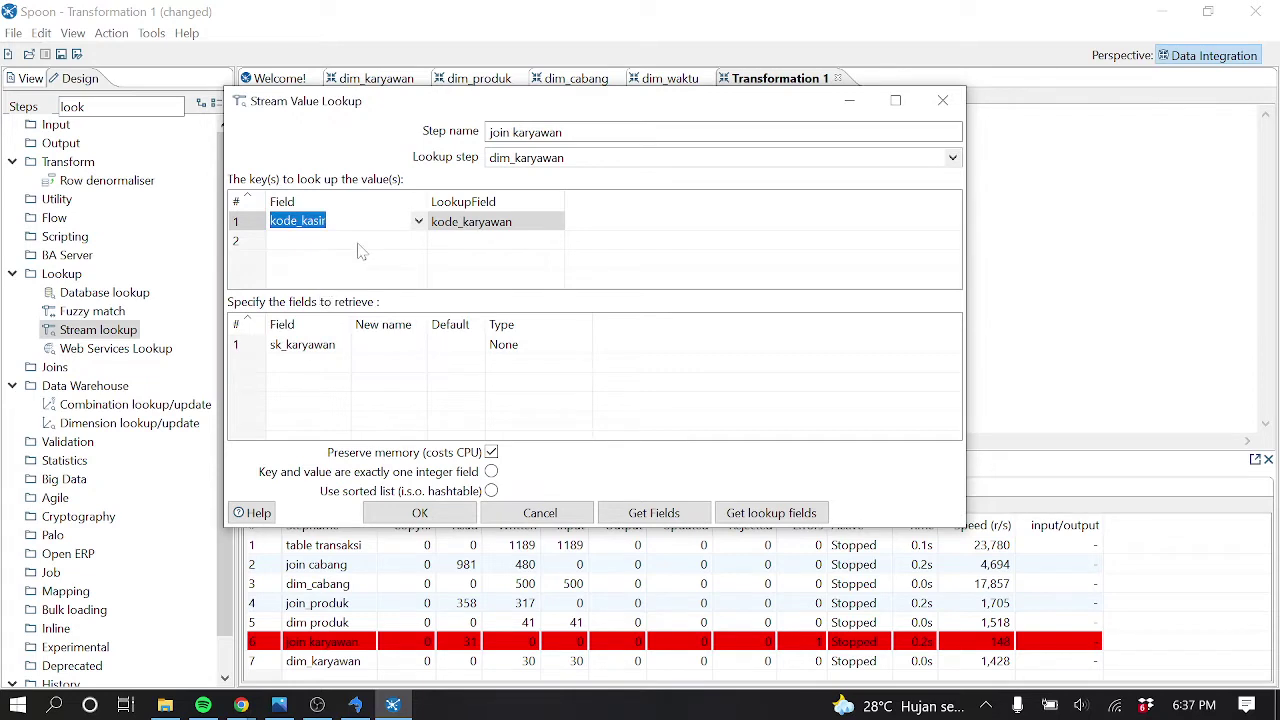
left_click(417, 222)
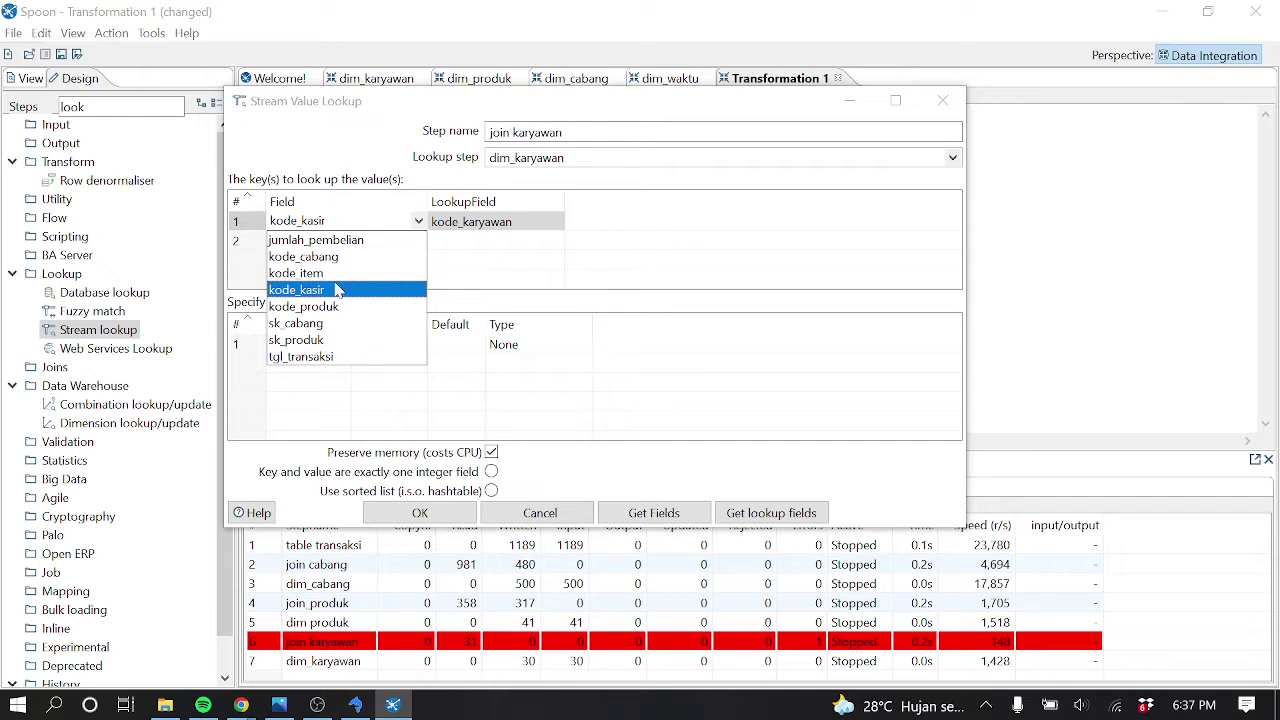
left_click(337, 290)
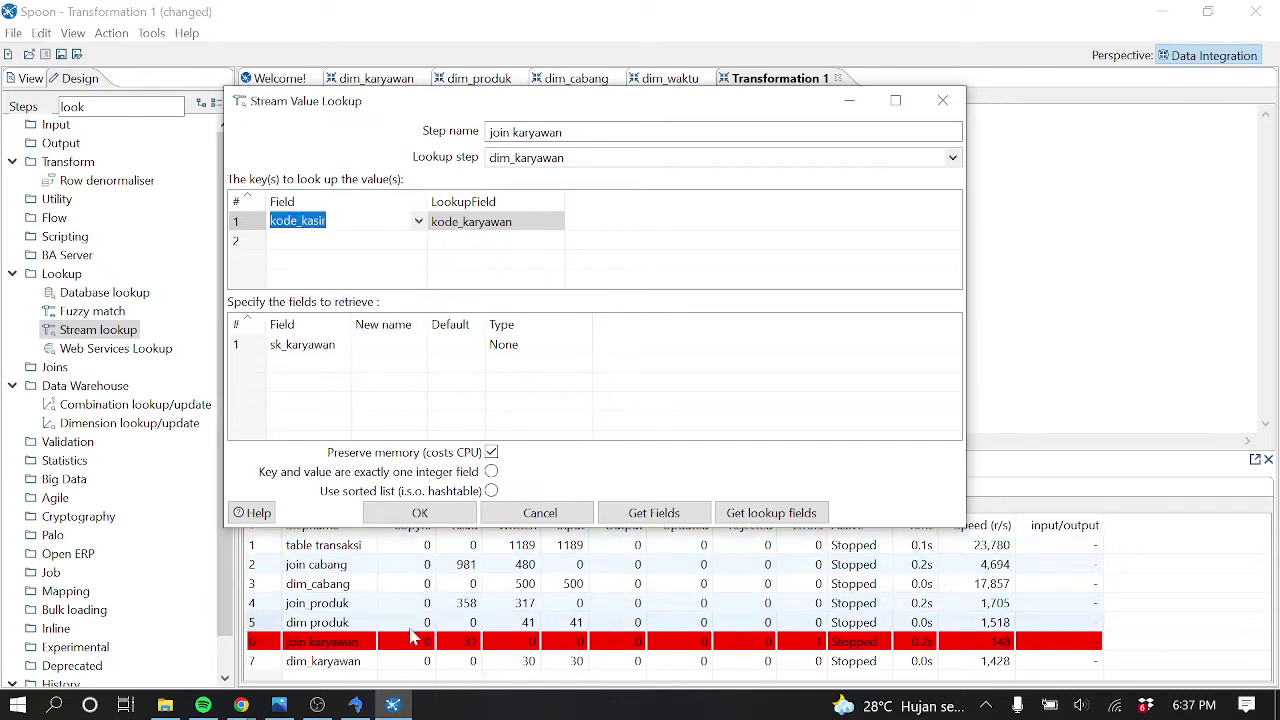
left_click(358, 703)
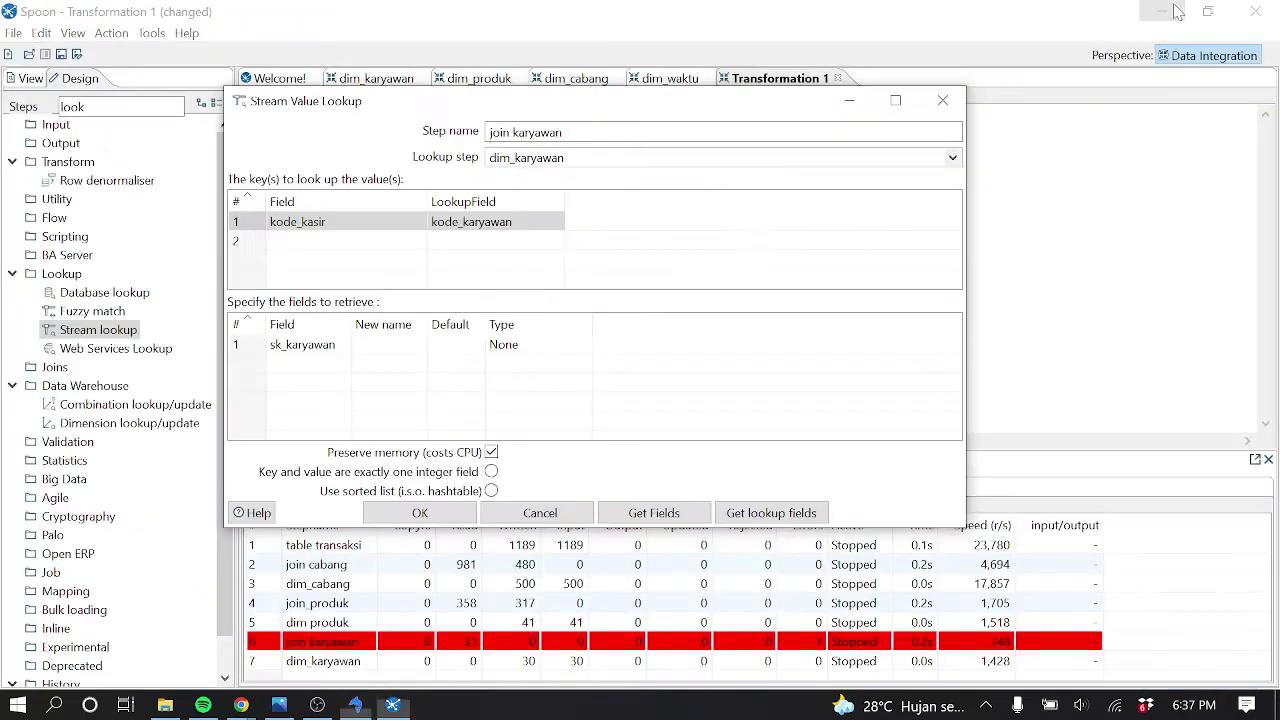
left_click(1172, 10)
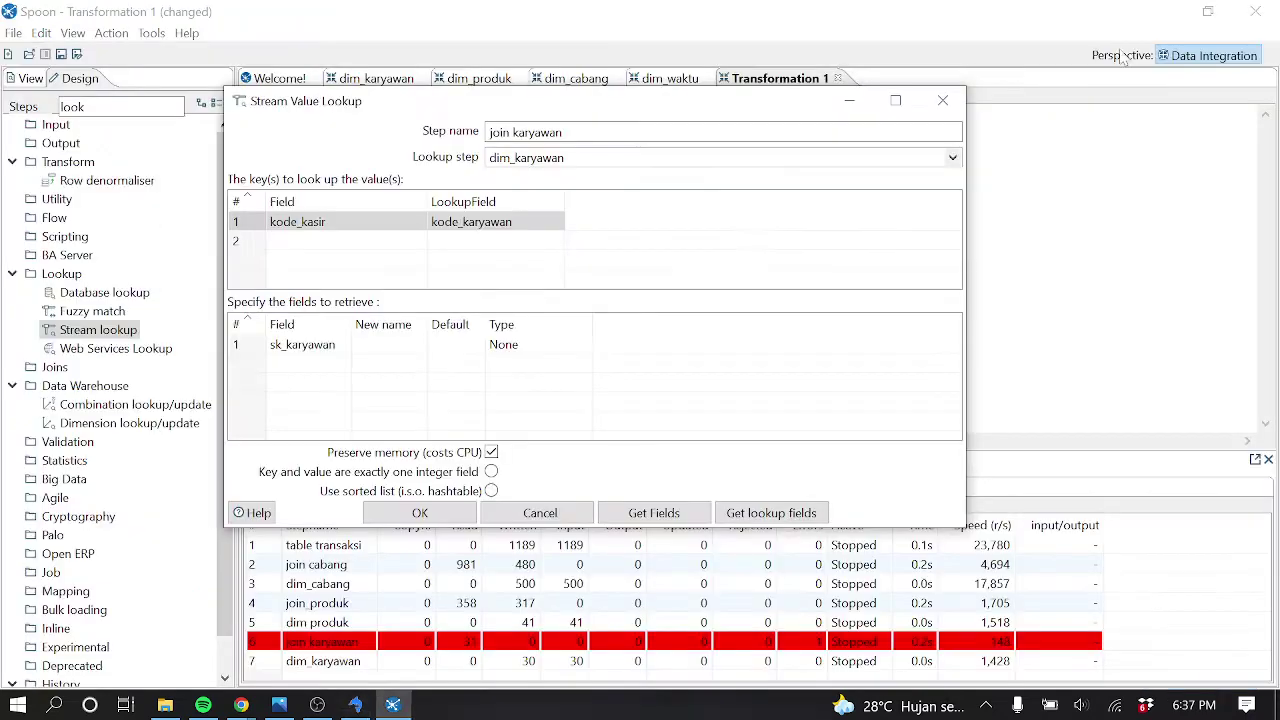
Save the lookup, preview join karyawan with sk_cabang, sk_produk and sk_karyawan, then stop the run
left_click(412, 512)
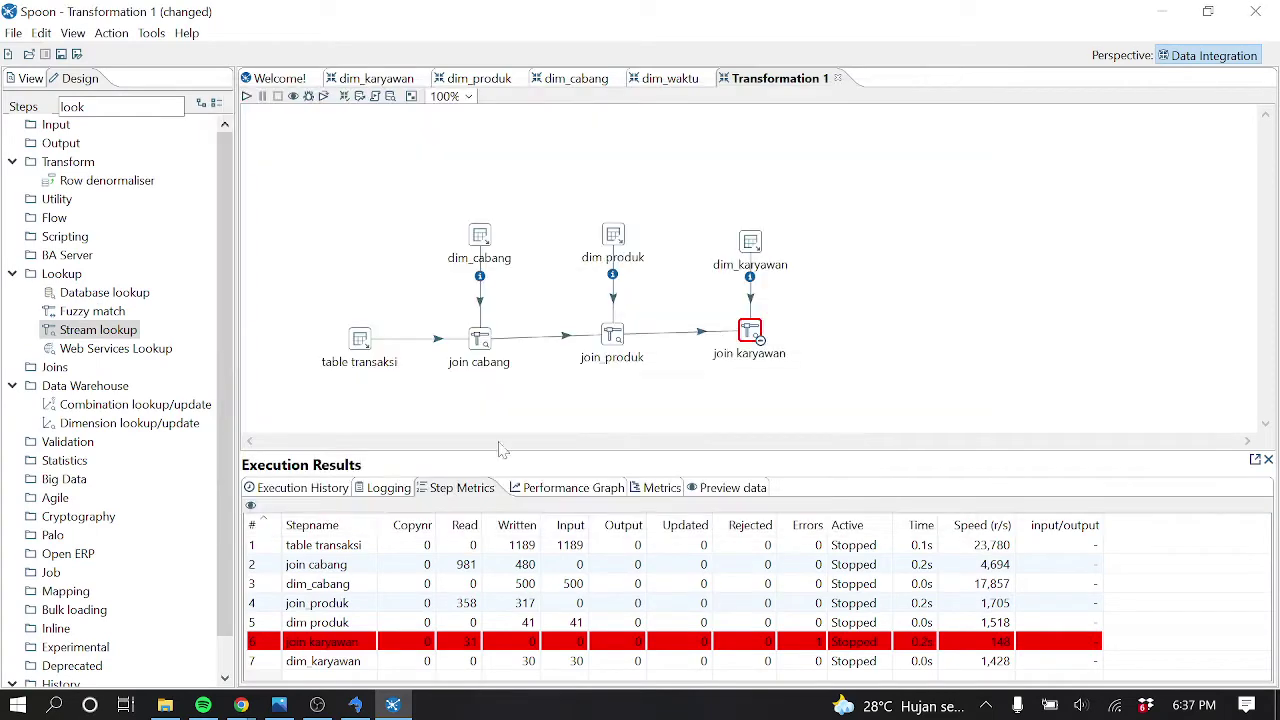
right_click(758, 340)
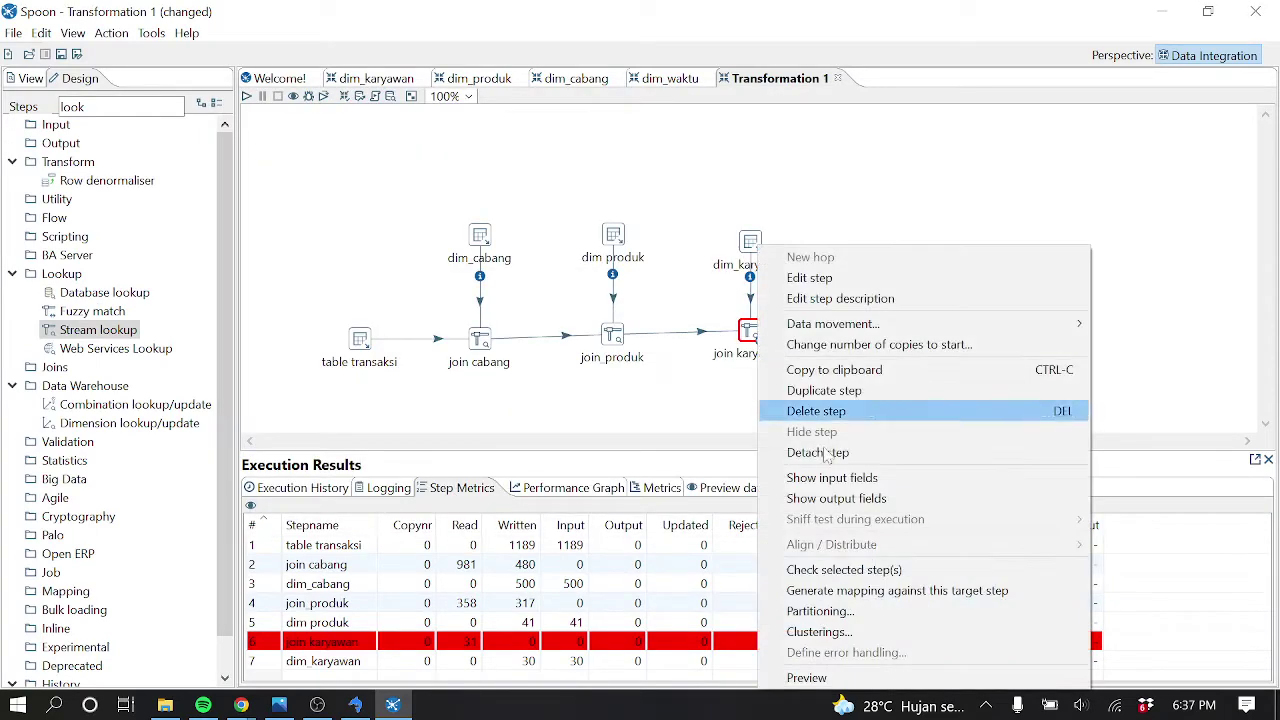
left_click(852, 678)
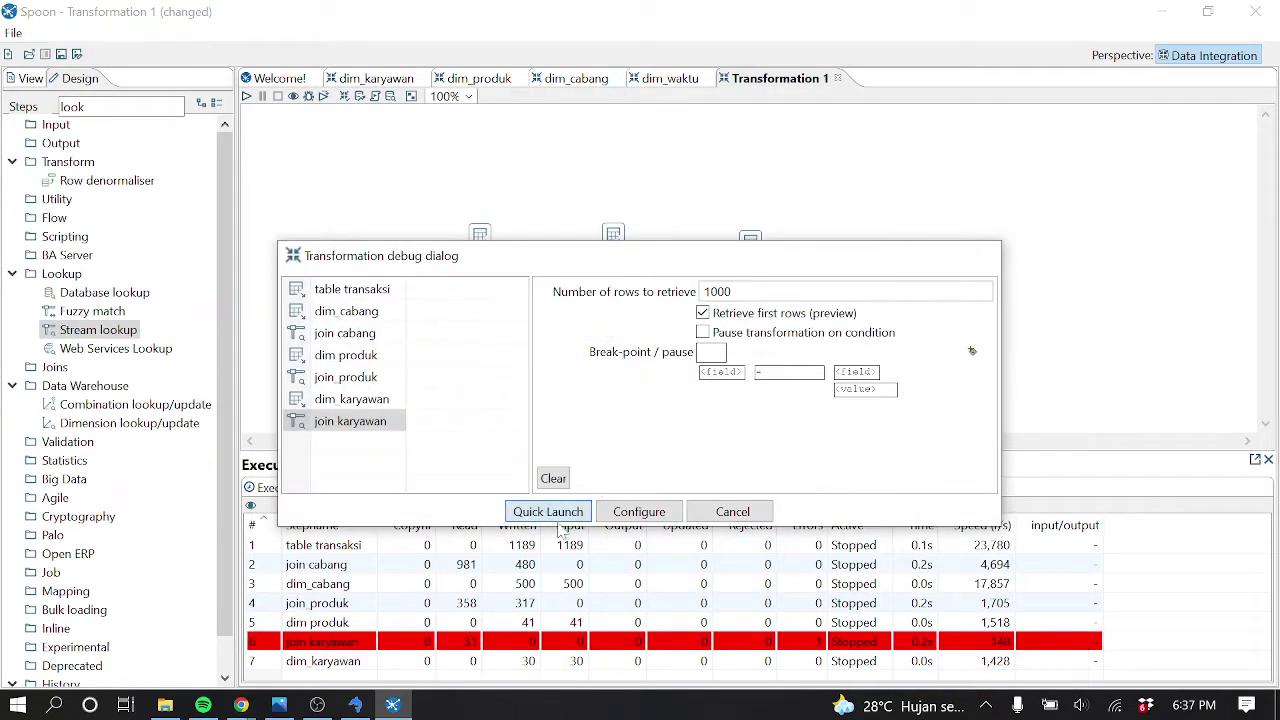
left_click(548, 510)
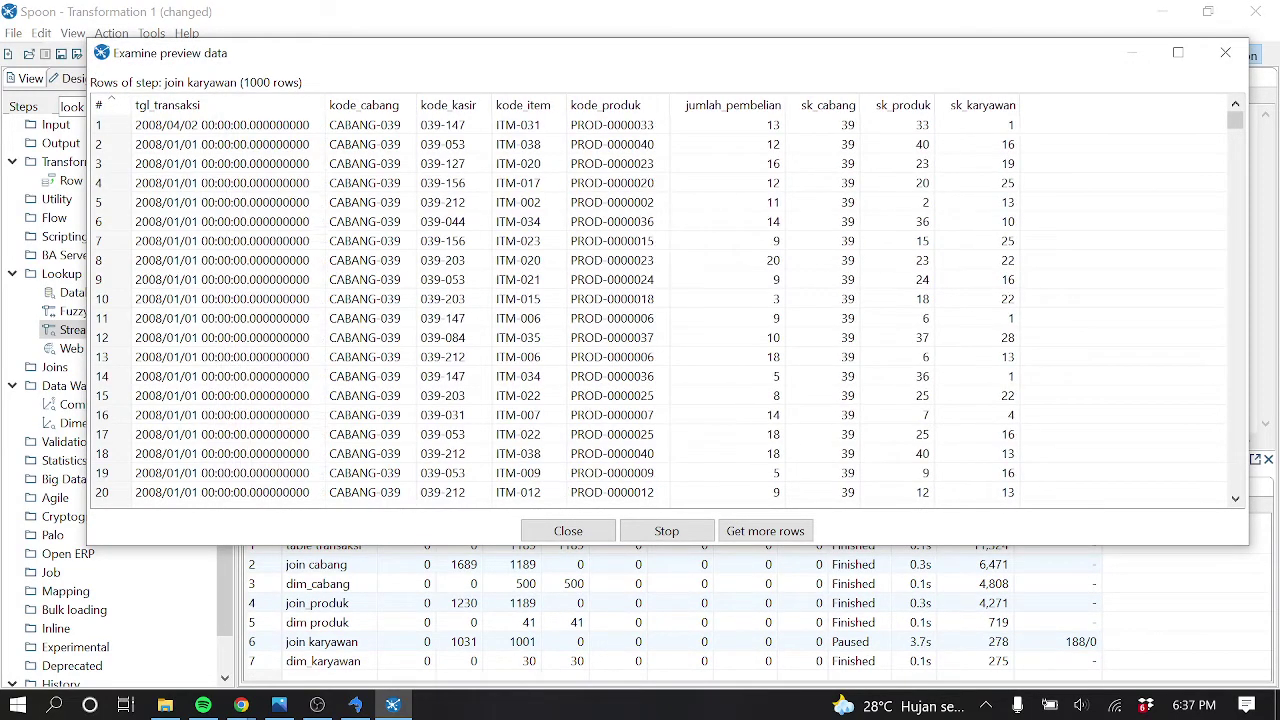
left_click(1233, 66)
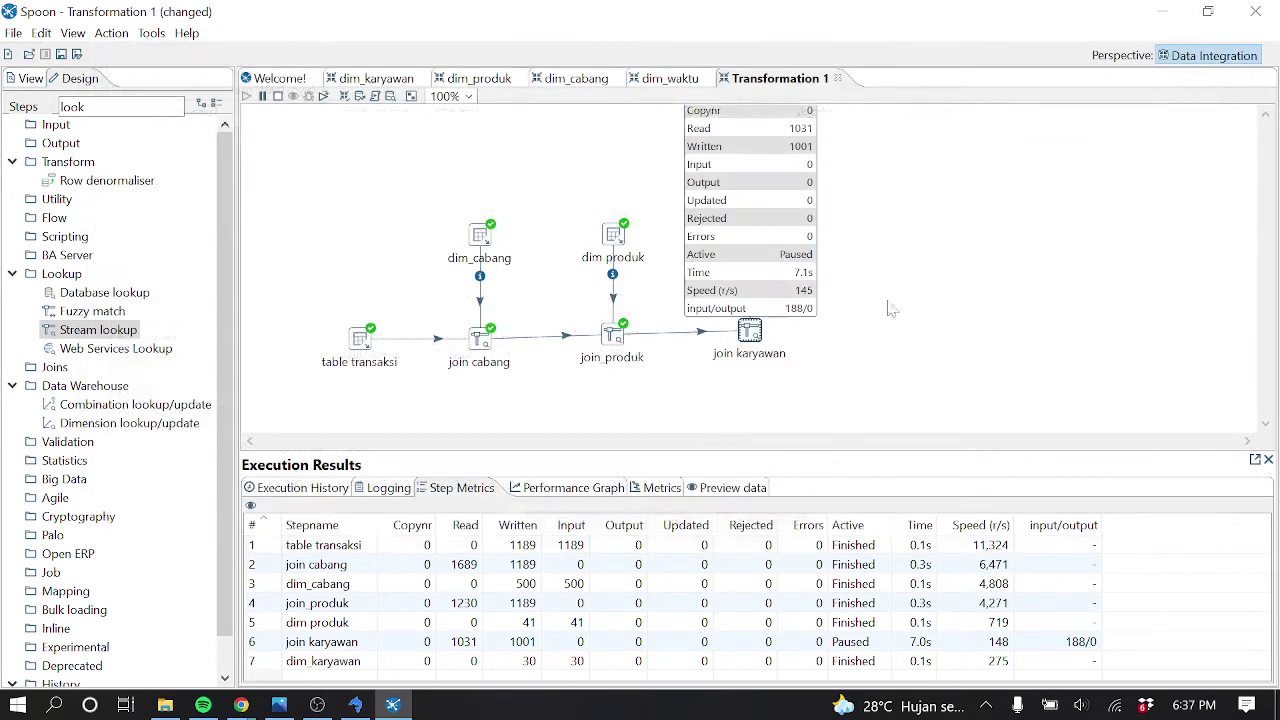
left_click(277, 96)
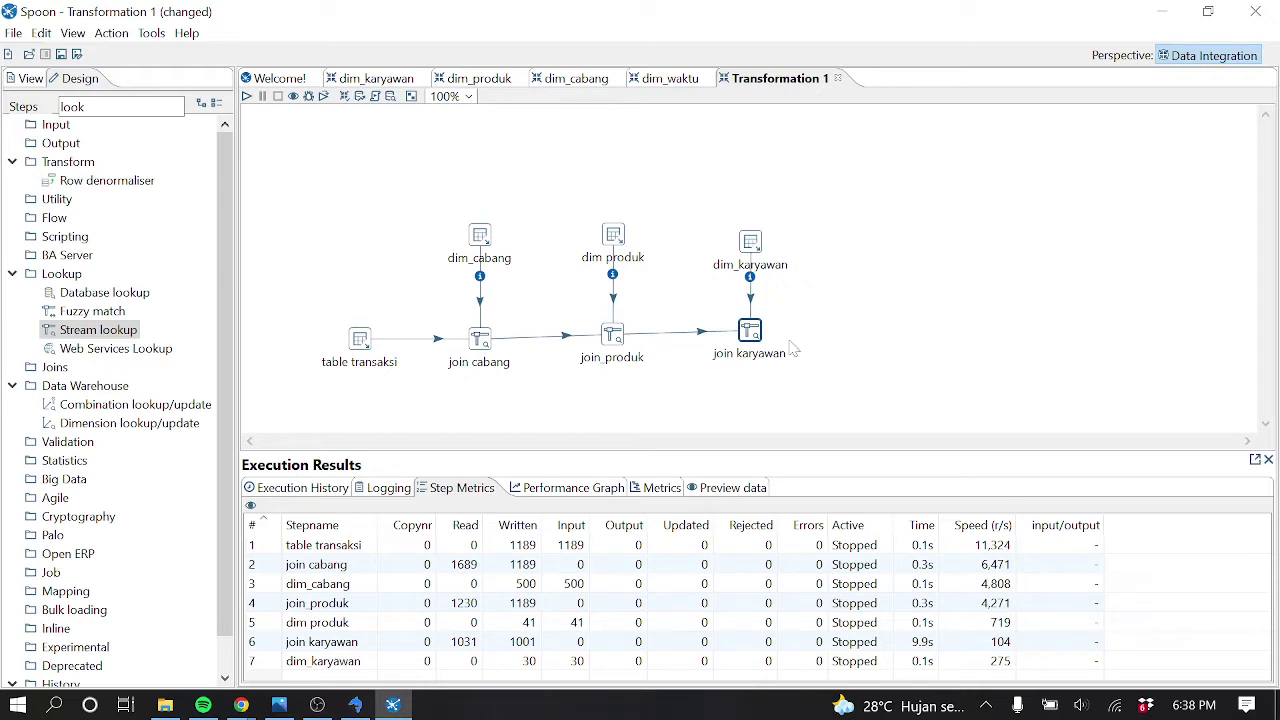
Review join karyawan's key mapping with a wider Field column, then switch to tr_penjualan in SQLyog
double_click(753, 336)
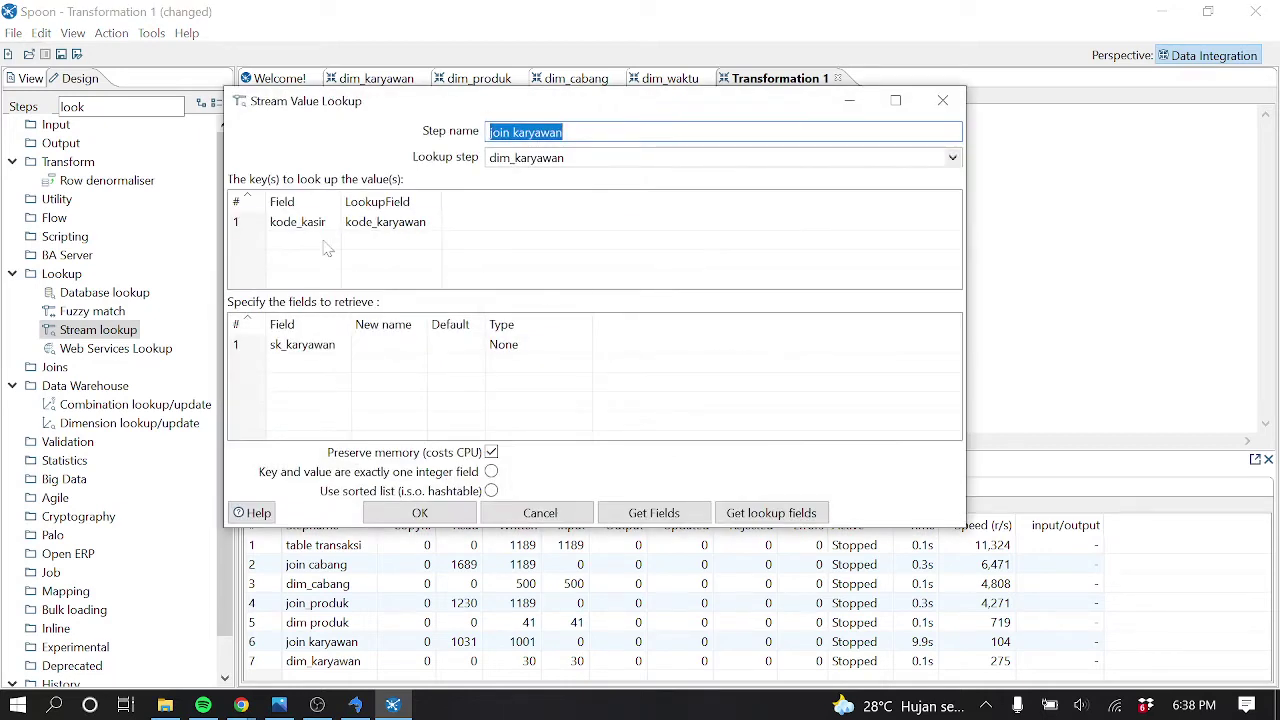
left_click_drag(341, 200, 391, 200)
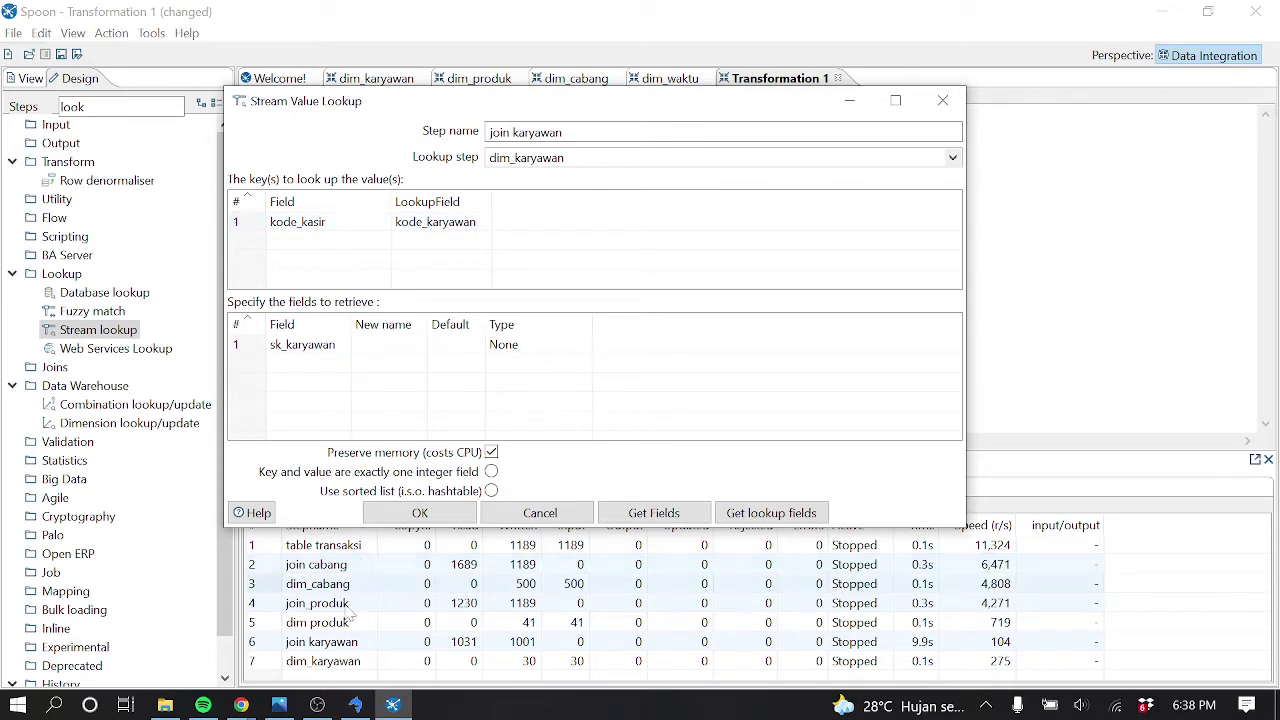
left_click(355, 705)
Compare tr_penjualan's kode kasir values with ms_karyawan's kode karyawan codes like 039-031, then return to Spoon
left_click(456, 550)
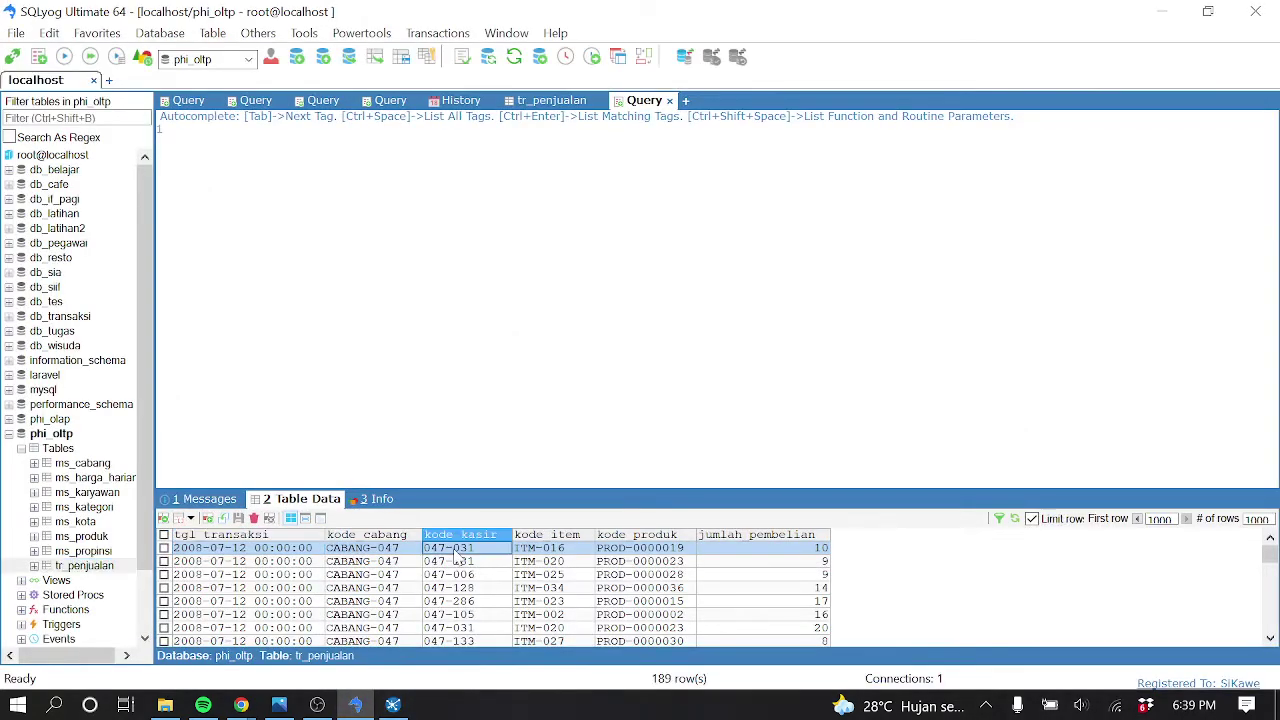
key("Down")
key("Down")
key("Down")
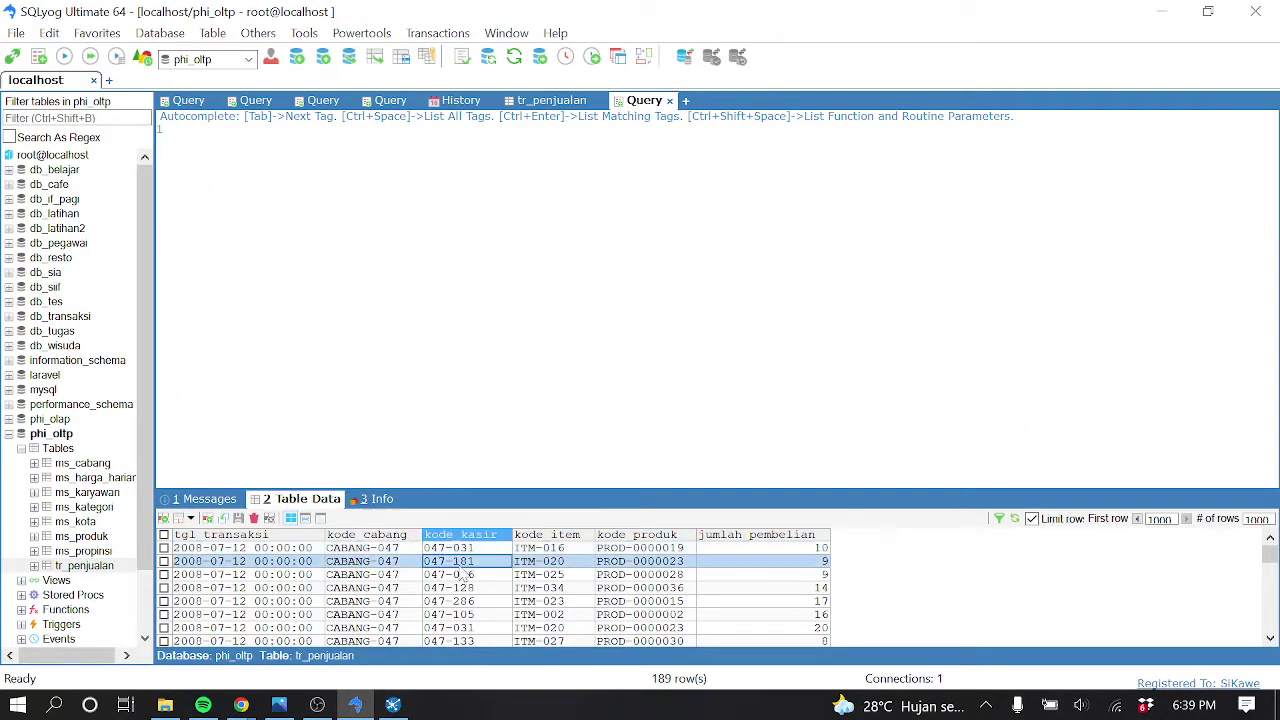
left_click(466, 620)
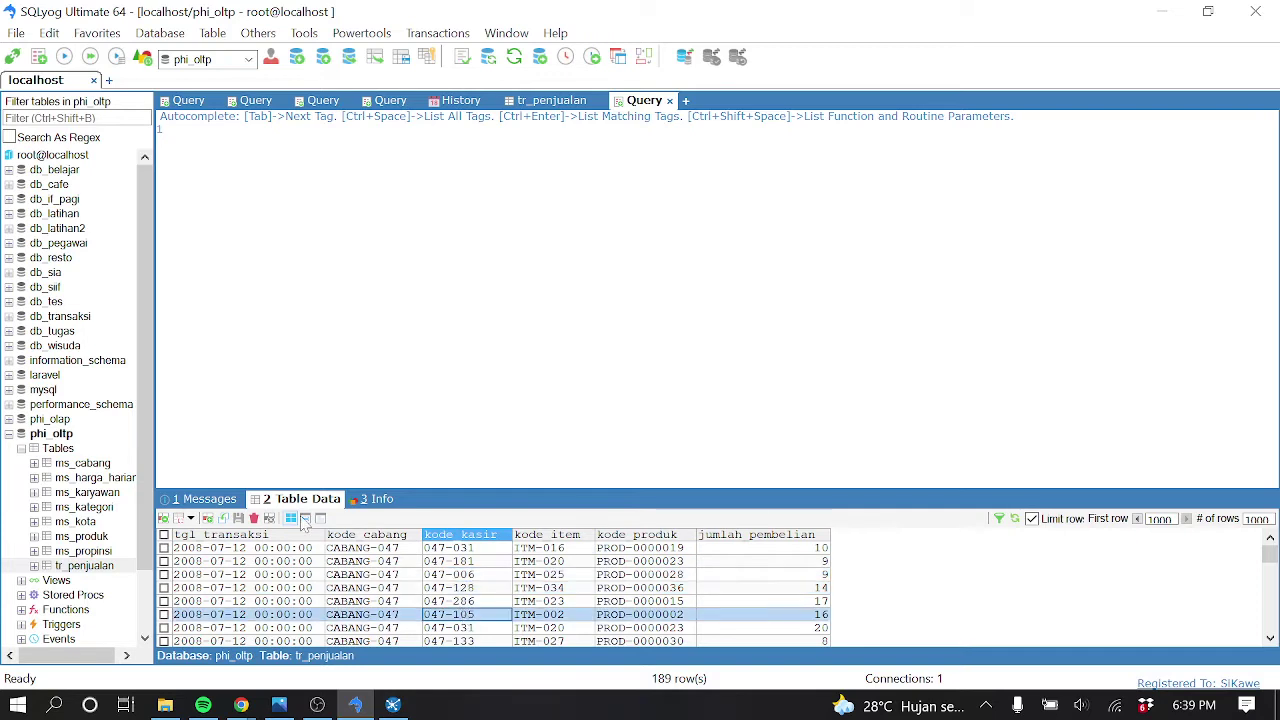
left_click(88, 492)
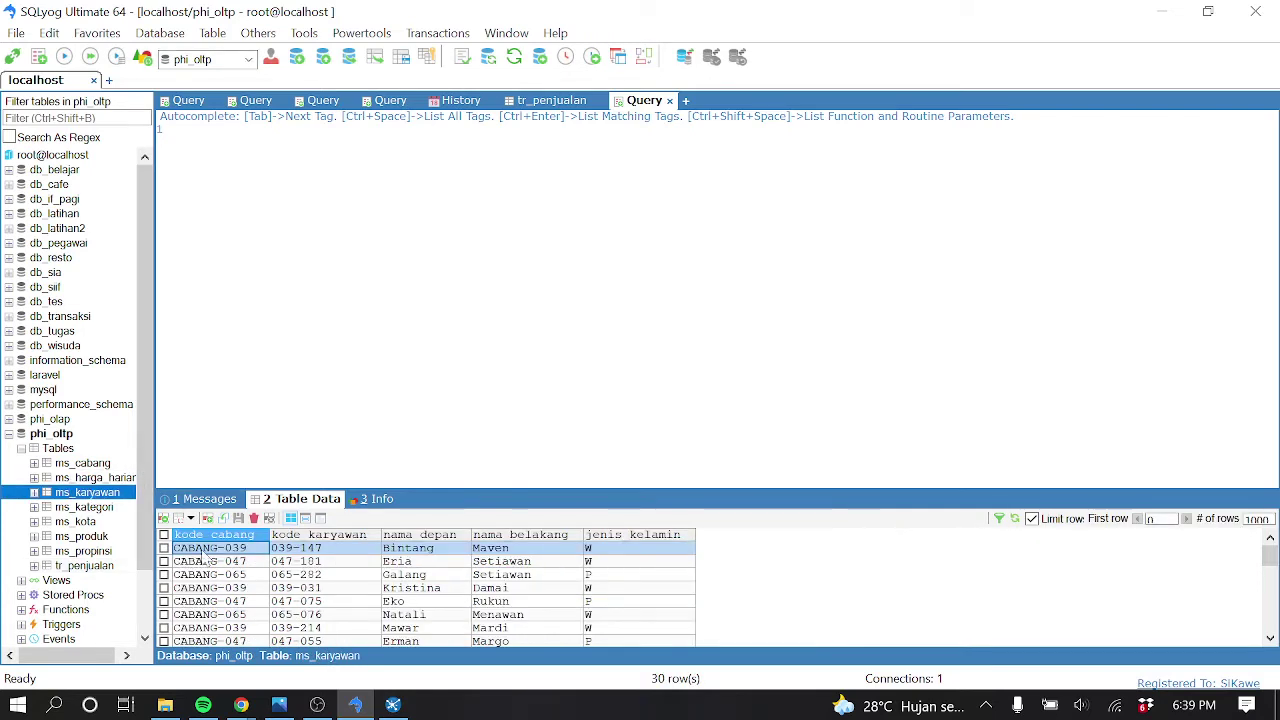
left_click(312, 552)
left_click(312, 565)
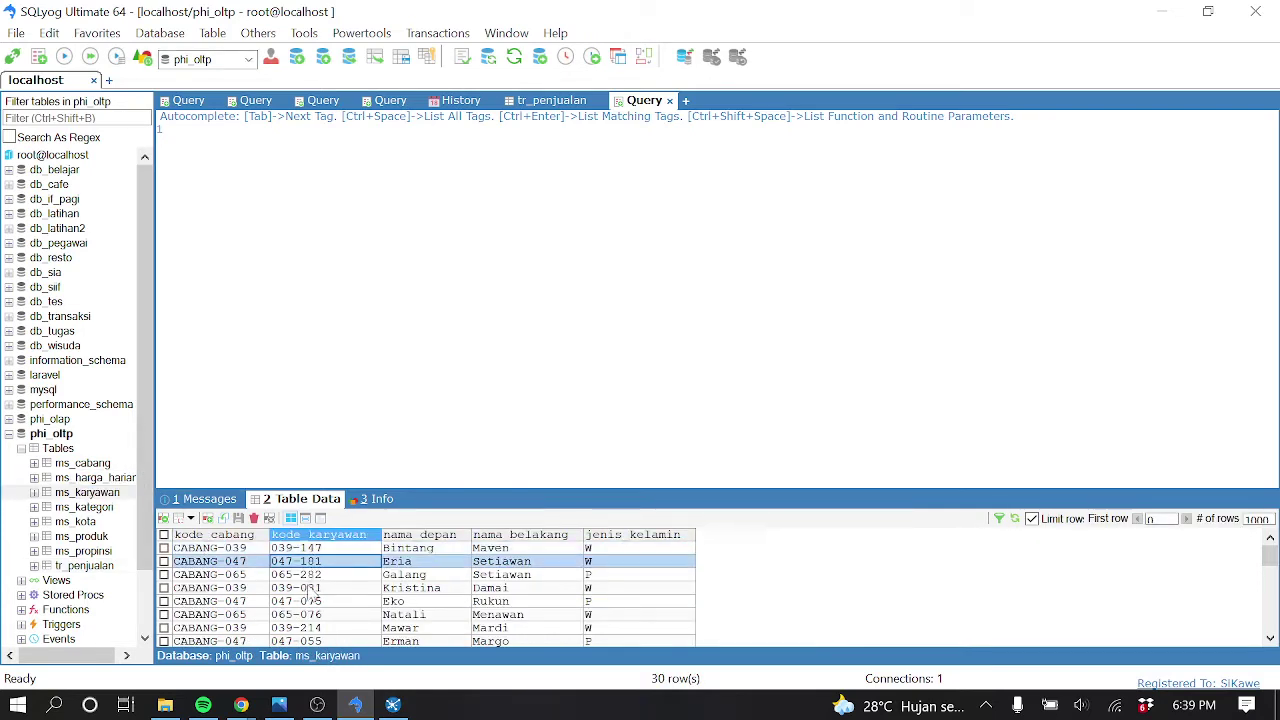
left_click(311, 589)
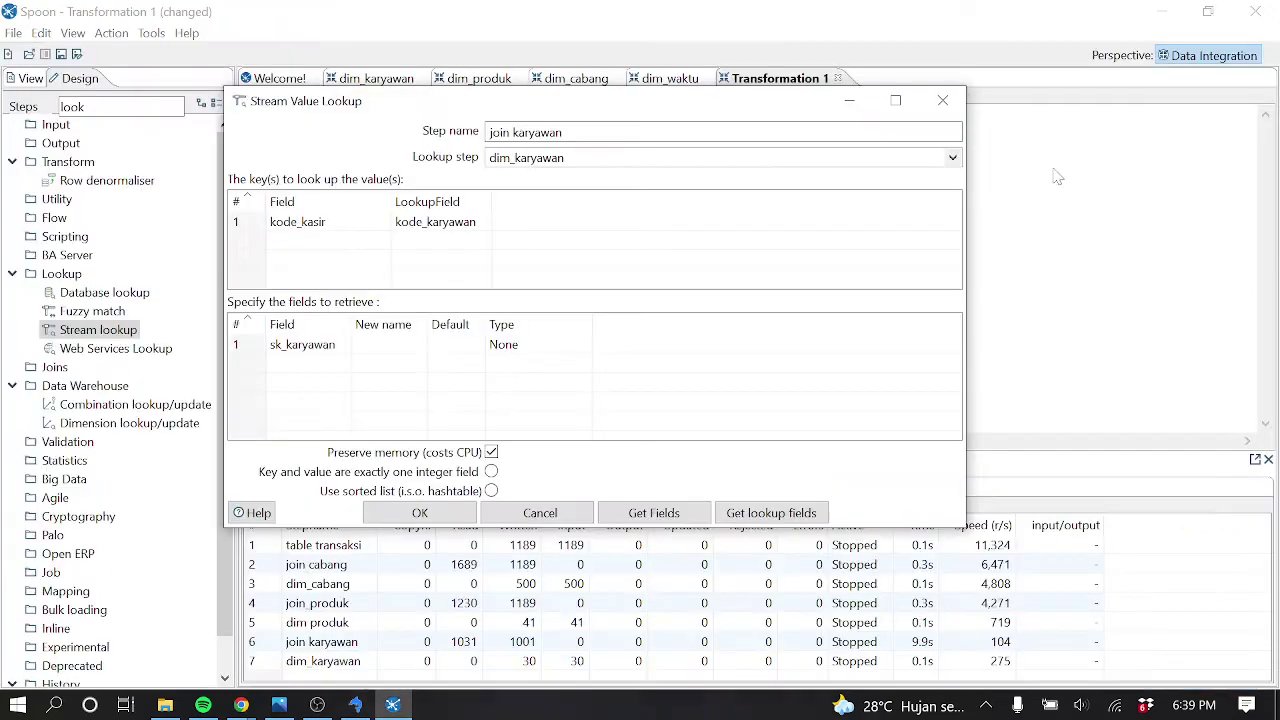
left_click(1160, 11)
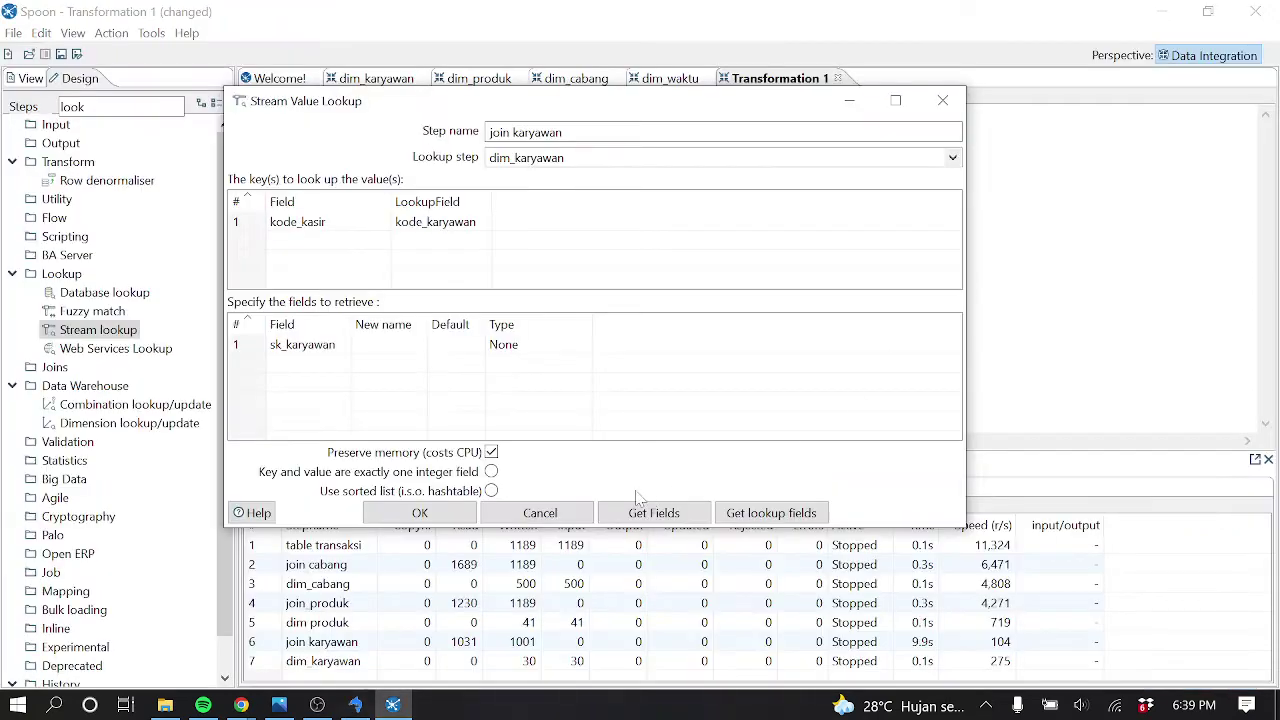
Close the join karyawan lookup dialog and return to SQLyog's ms_karyawan table
left_click(540, 513)
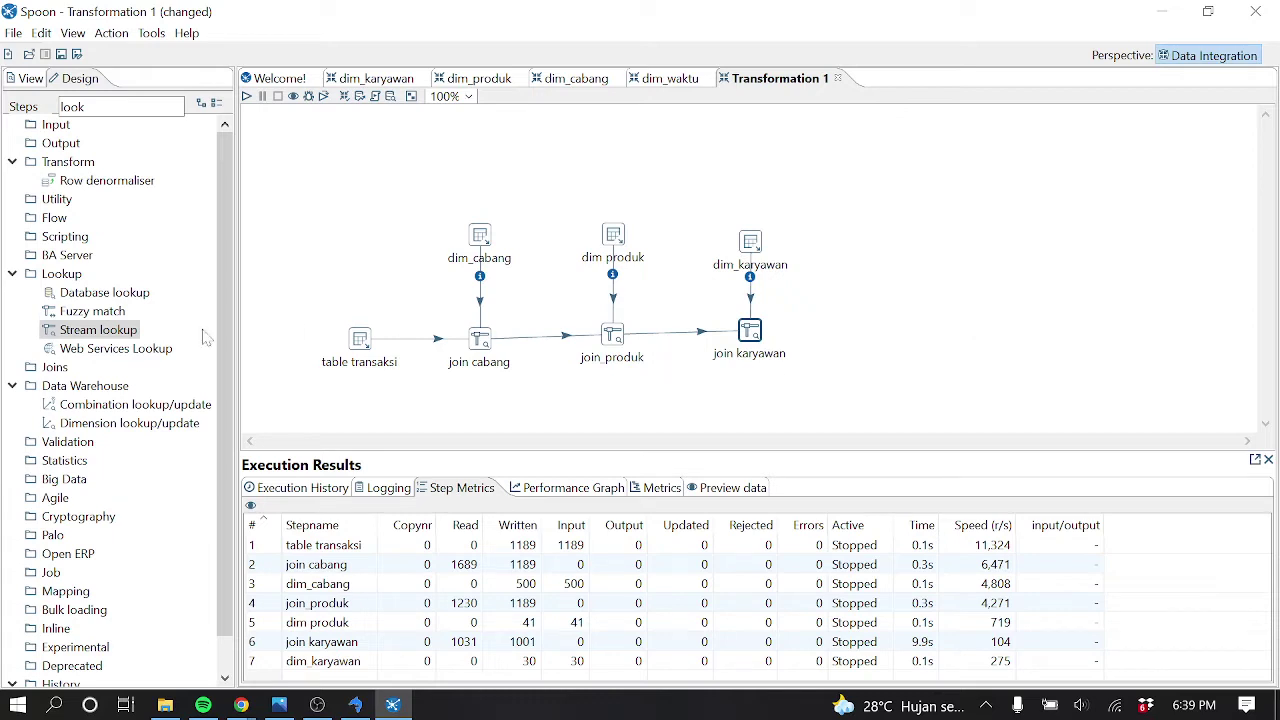
left_click(355, 705)
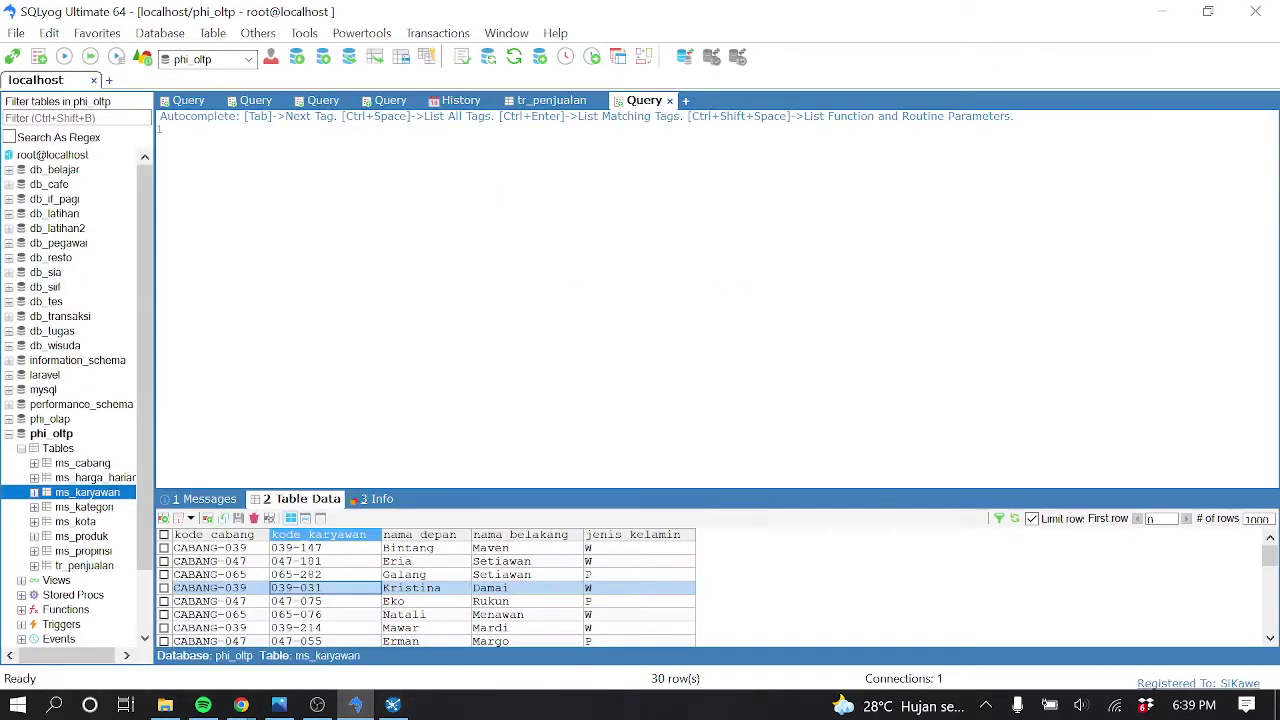
Expand phi_olap and view the dim_waktu table's 500 date rows from January 2008
left_click(9, 420)
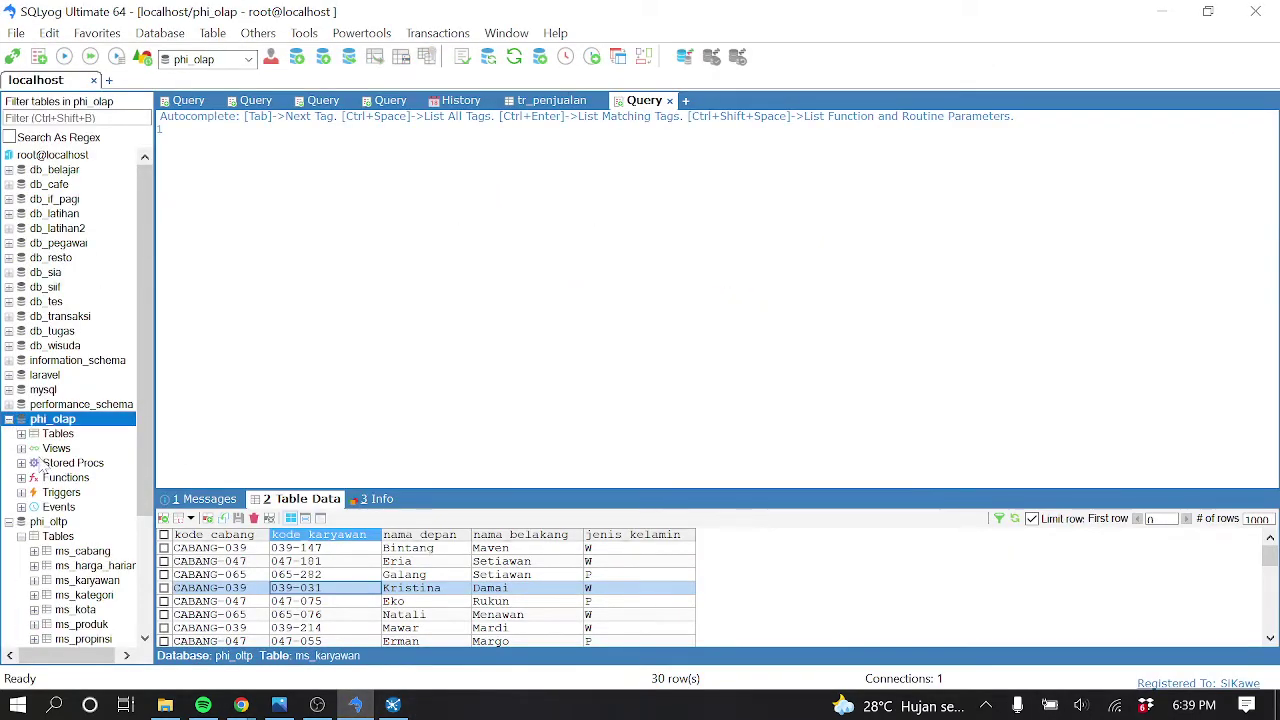
left_click(21, 434)
left_click(88, 492)
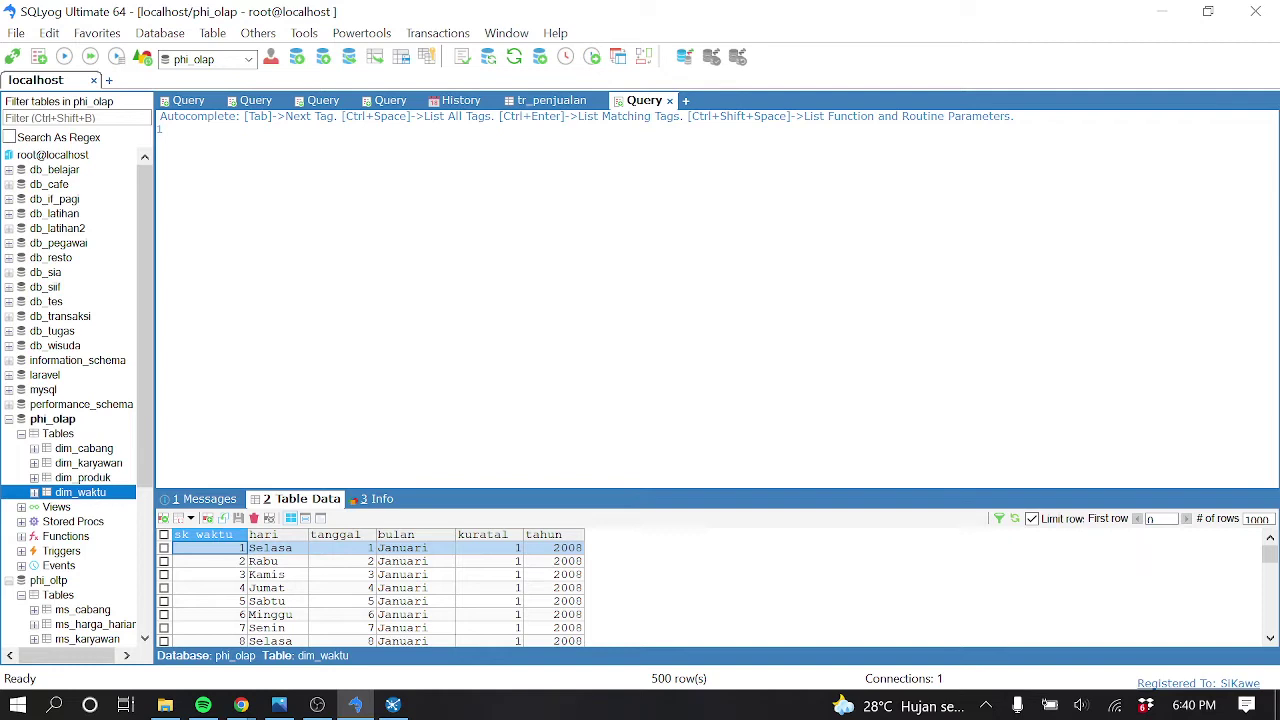
Check tr_penjualan's transaction rows against dim_waktu, then return to the Spoon transformation
left_click(392, 705)
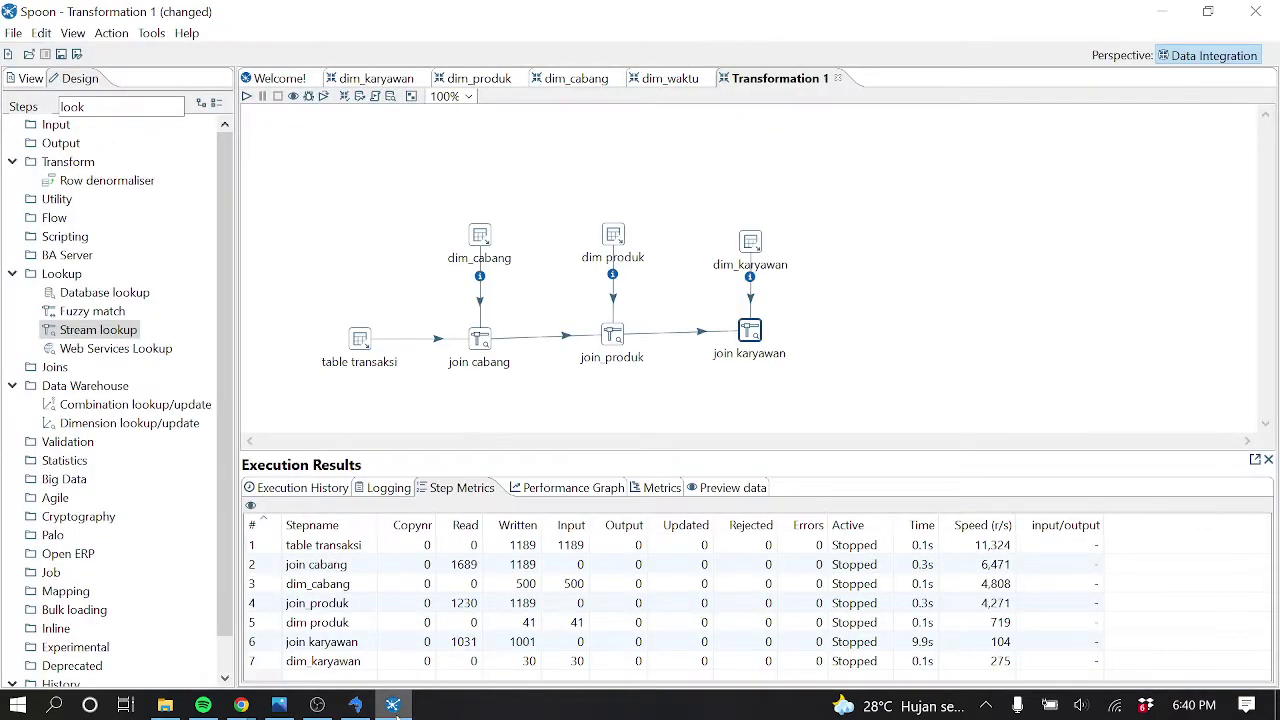
left_click(392, 705)
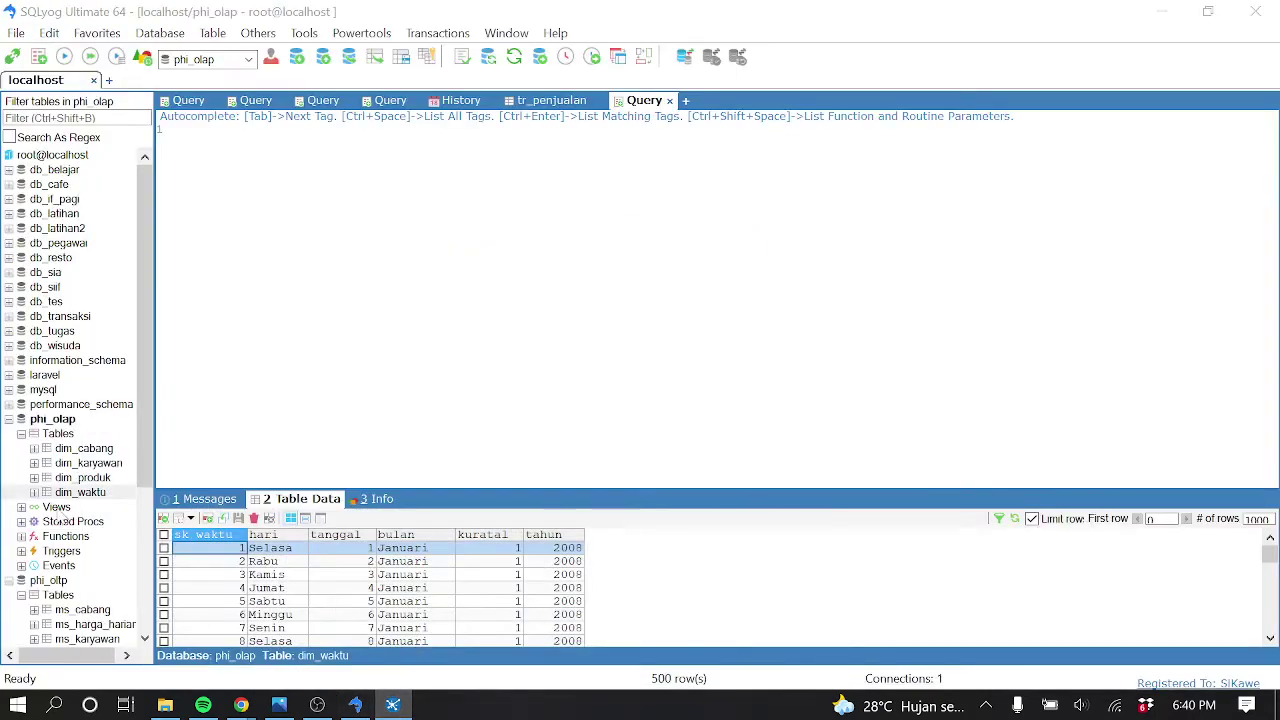
scroll(92, 577, "down", 3)
left_click(96, 581)
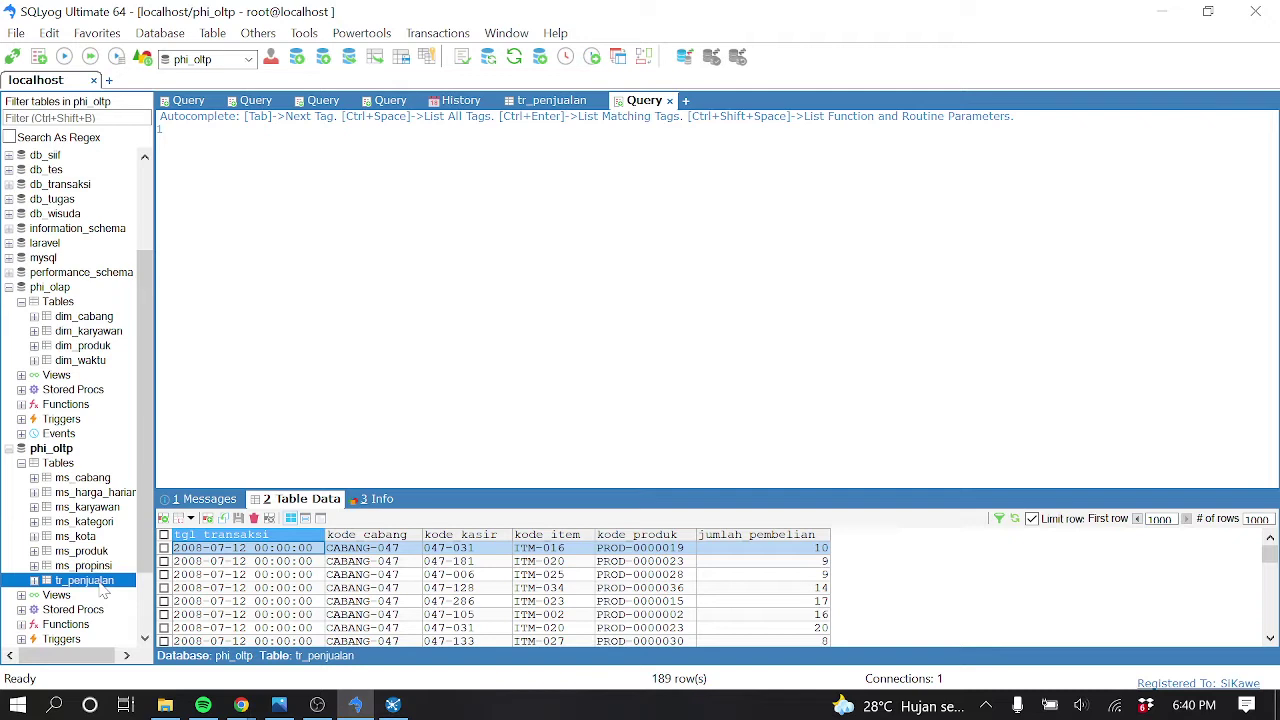
left_click(99, 366)
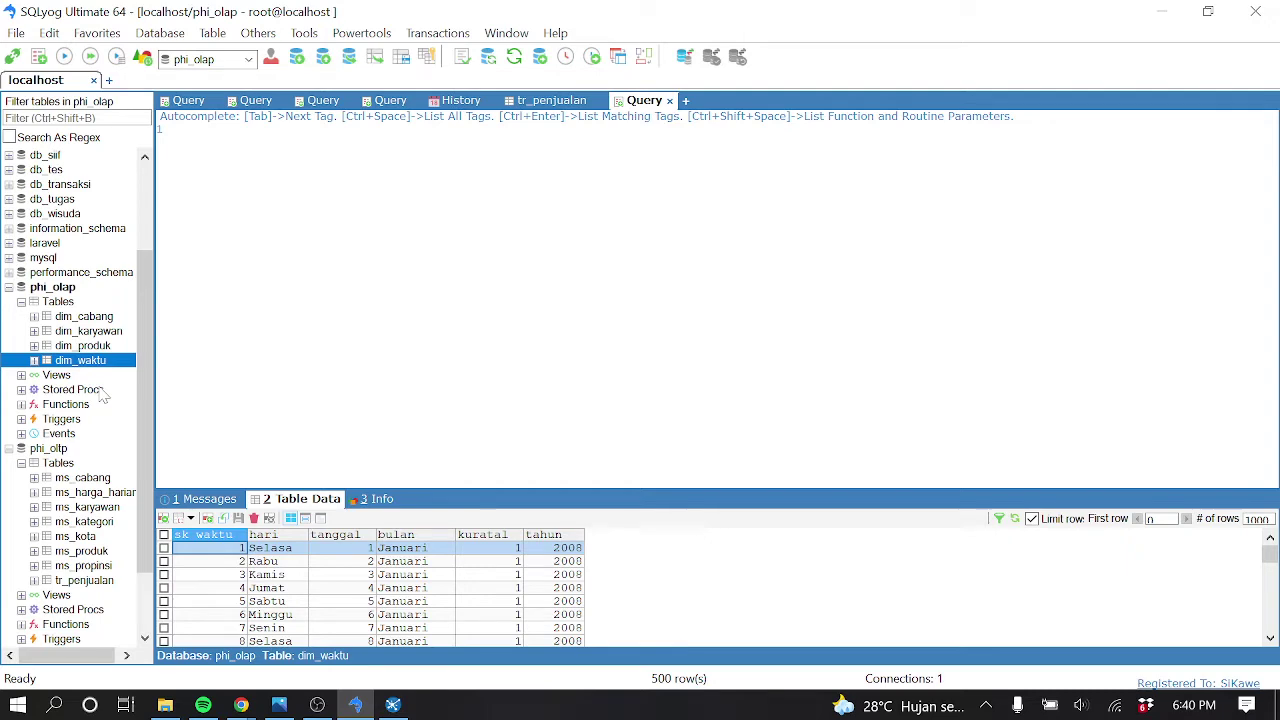
left_click(394, 706)
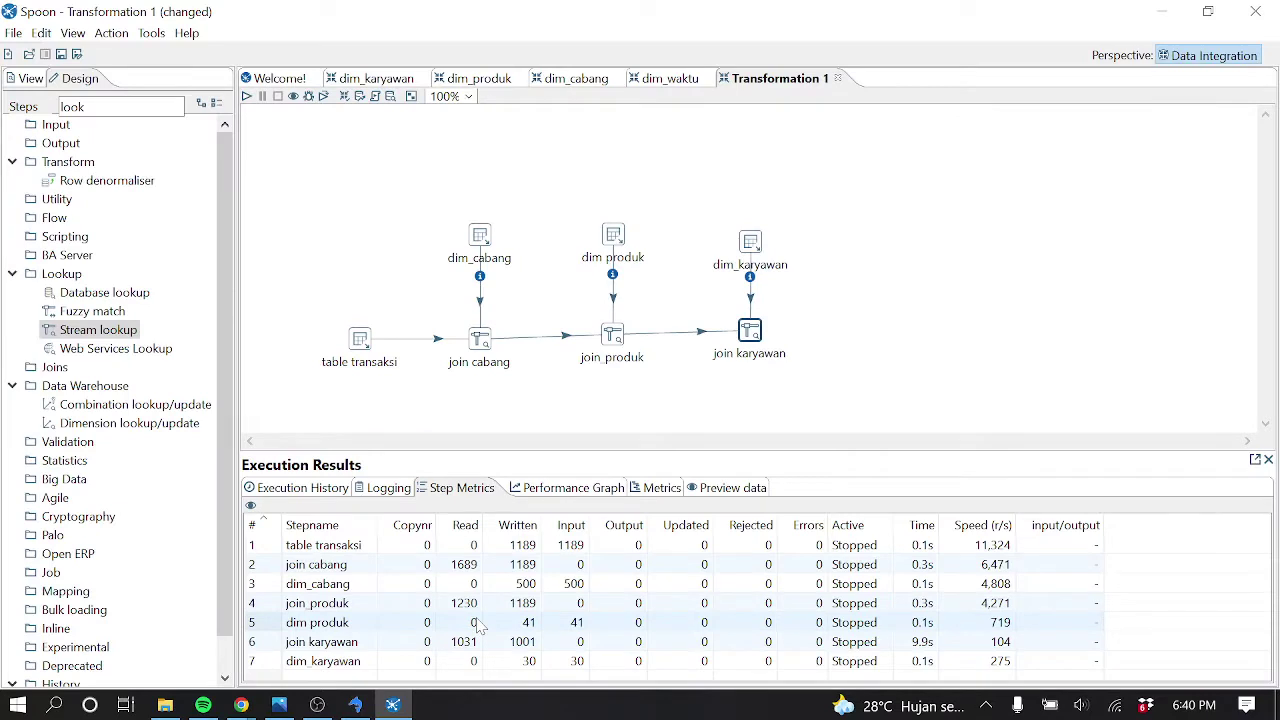
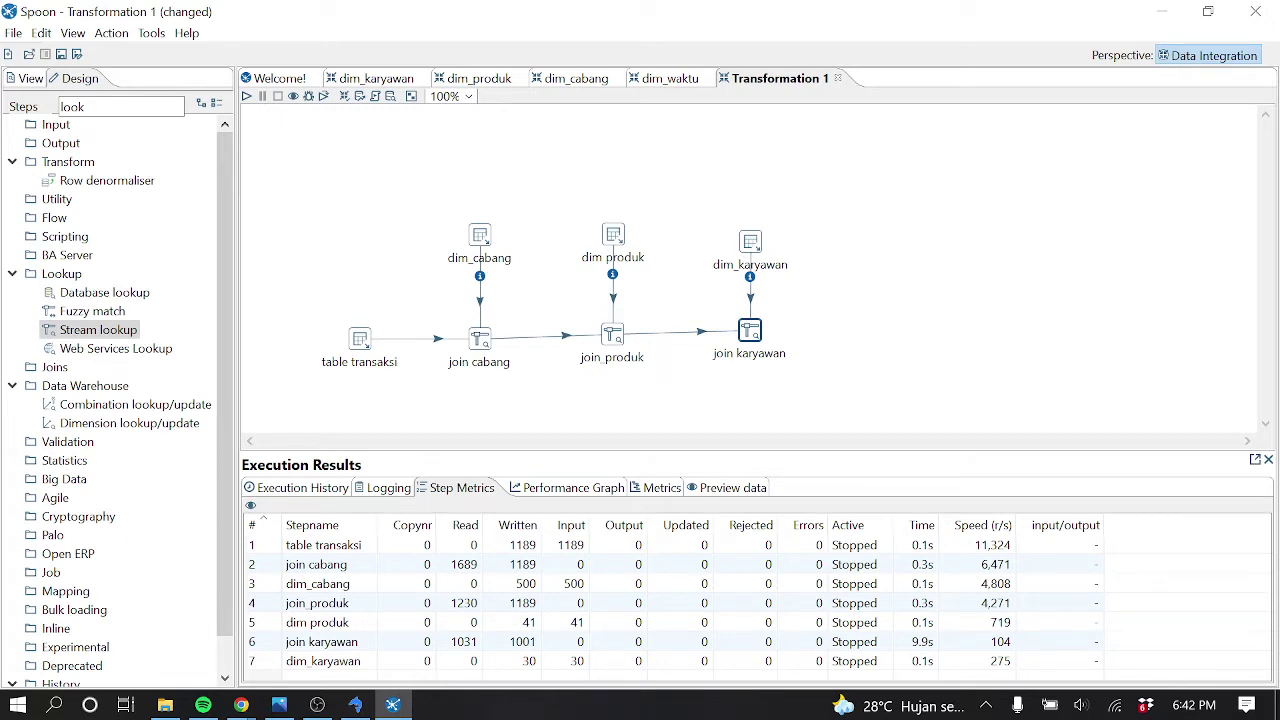
Show Spoon's dim_waktu transformation, then bring up SQLyog with dim_waktu's 500 date rows
left_click(676, 82)
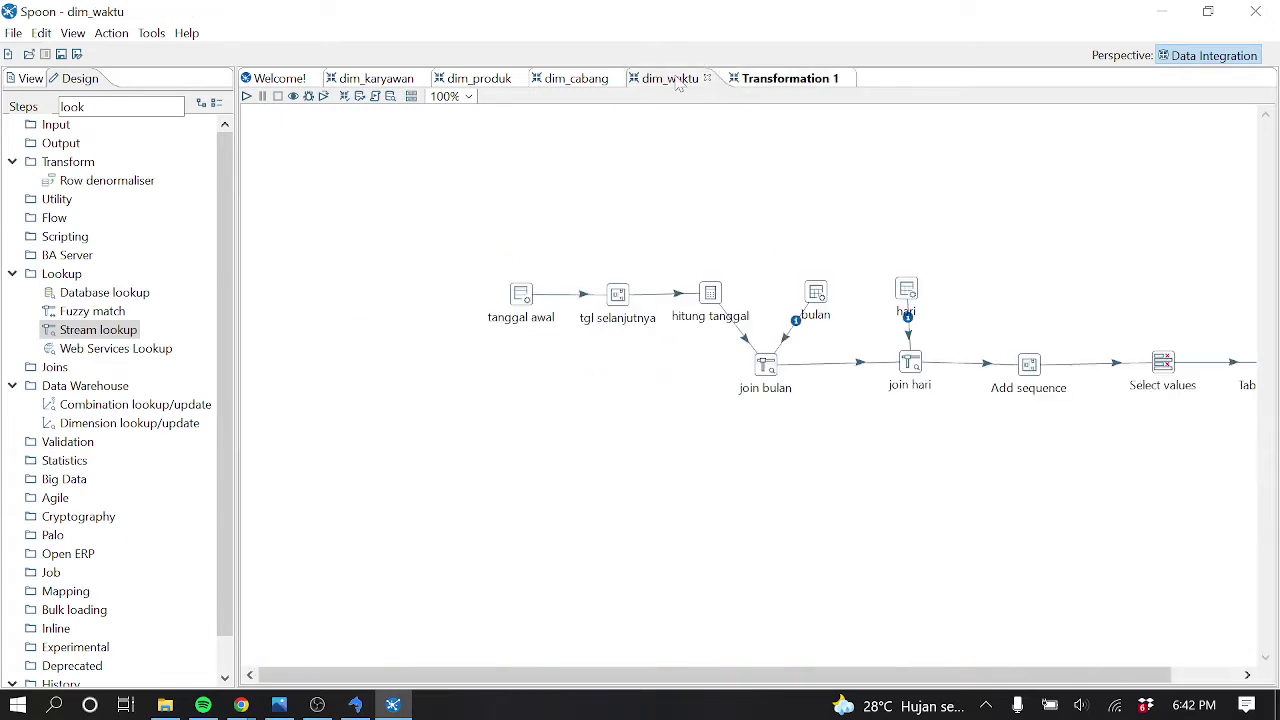
left_click_drag(868, 670, 1100, 626)
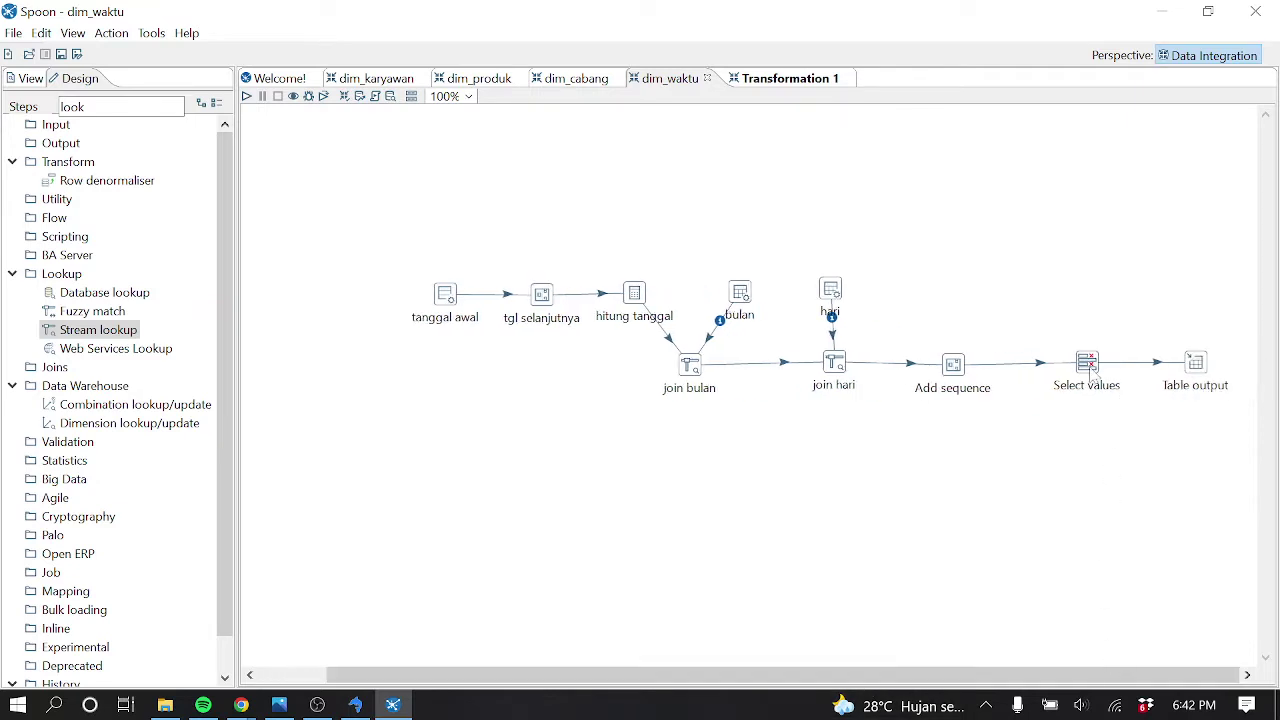
mouse_move(1092, 375)
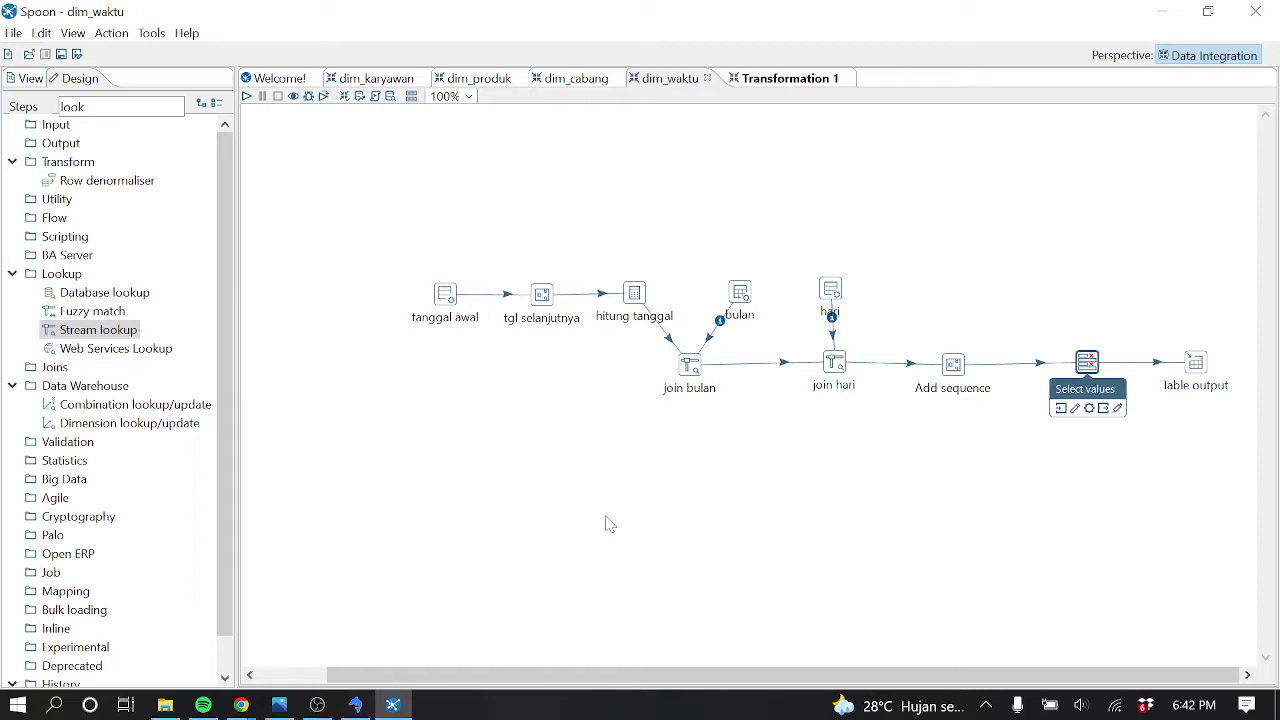
left_click(355, 705)
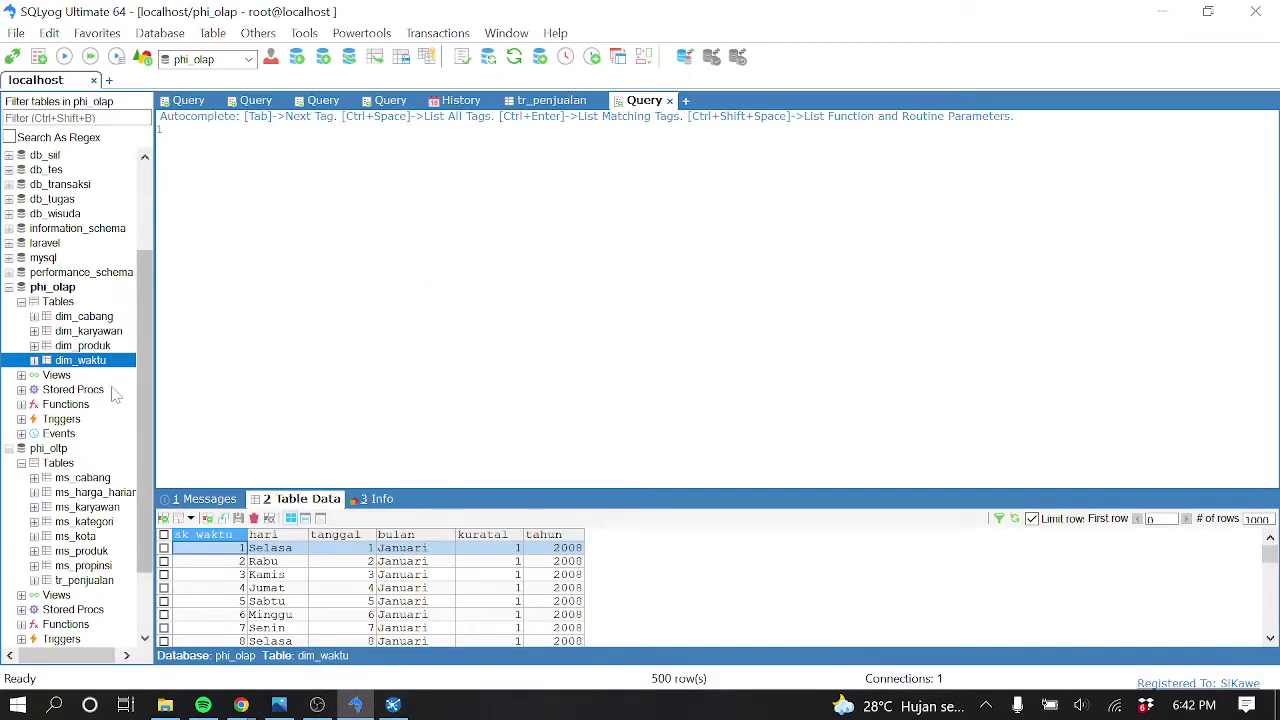
Load phi_oltp's tr_penjualan transaction rows in SQLyog, then go back to Spoon's dim_waktu transformation
left_click(114, 581)
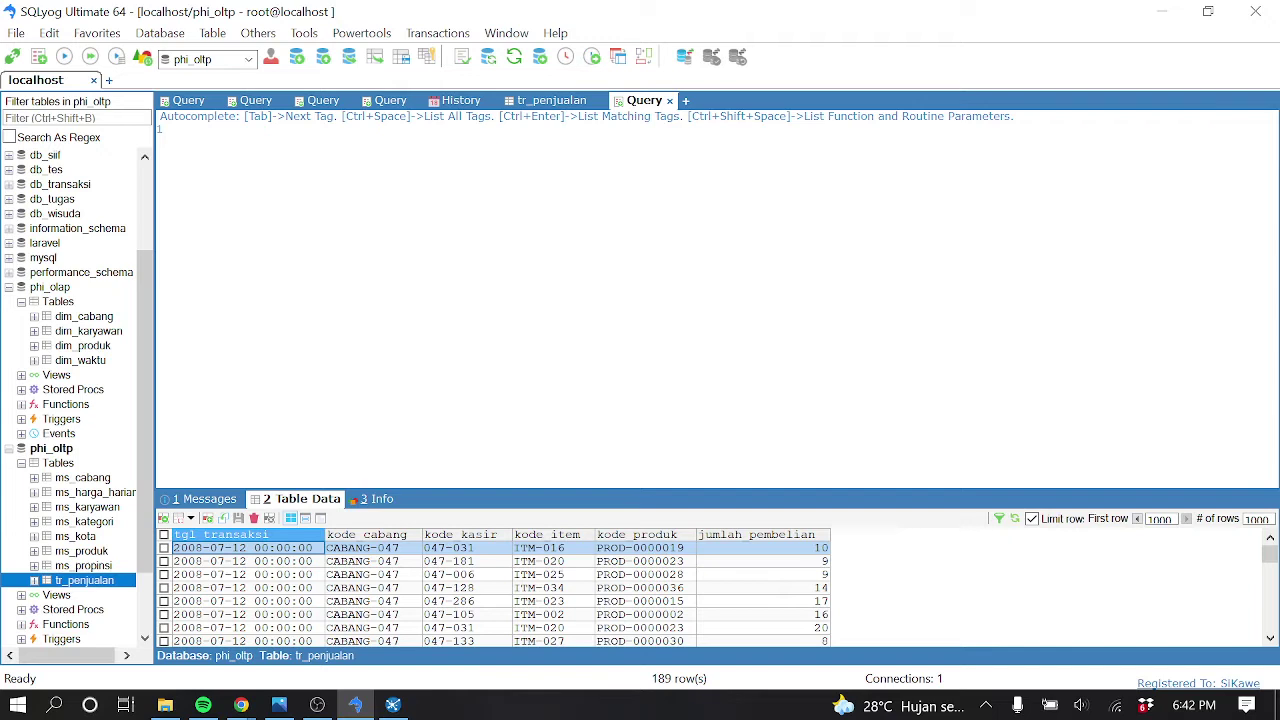
left_click(241, 705)
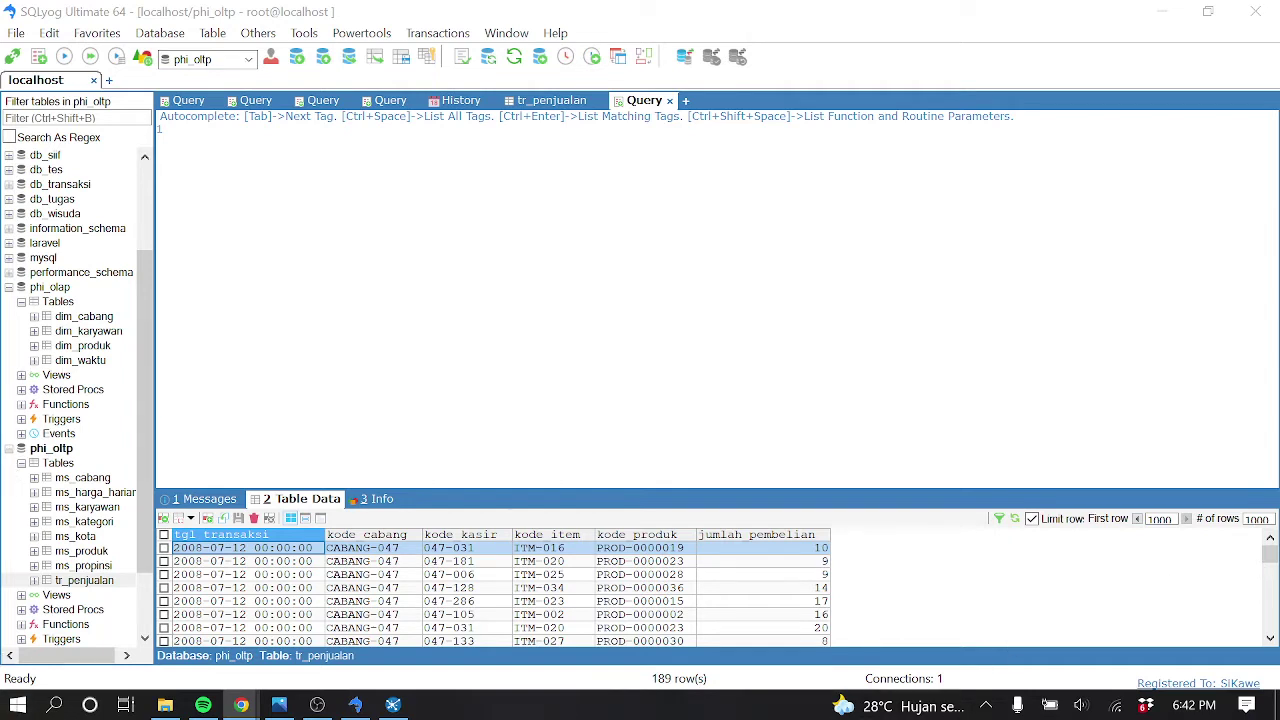
left_click(390, 705)
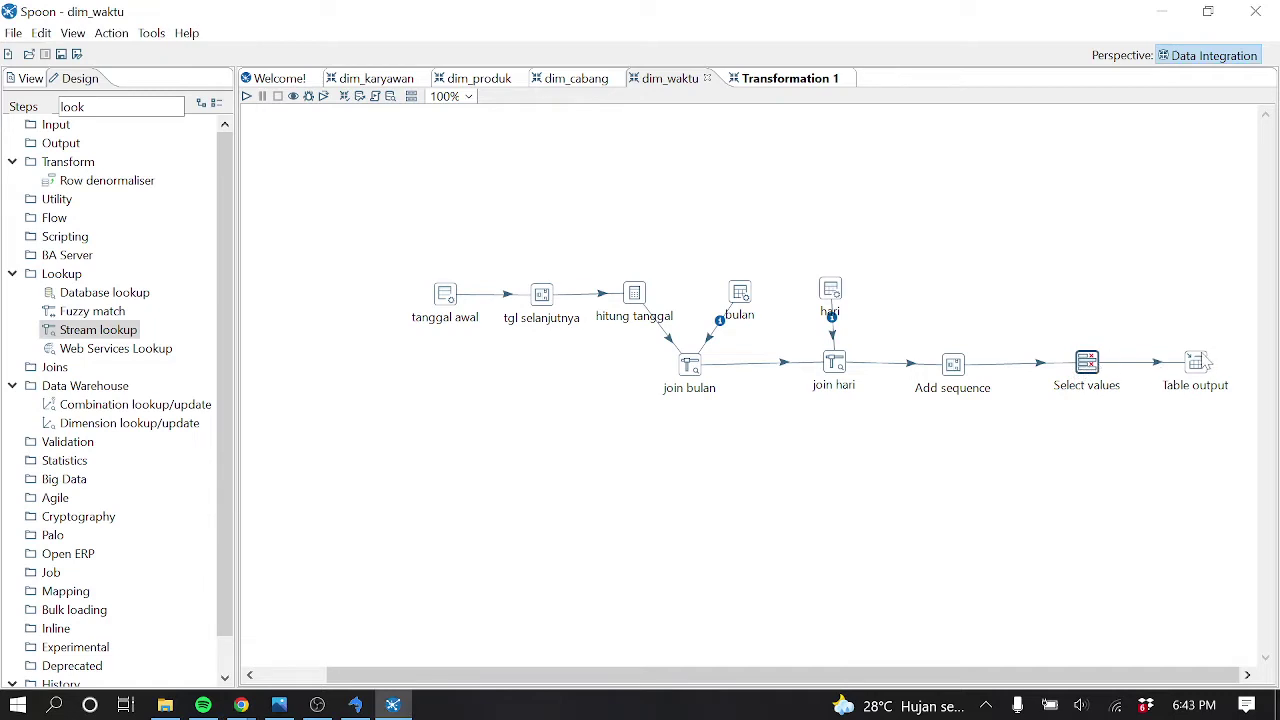
Delete the Table output step from the dim_waktu transformation
left_click_drag(1206, 372, 1201, 366)
left_click(1148, 365)
key("Delete")
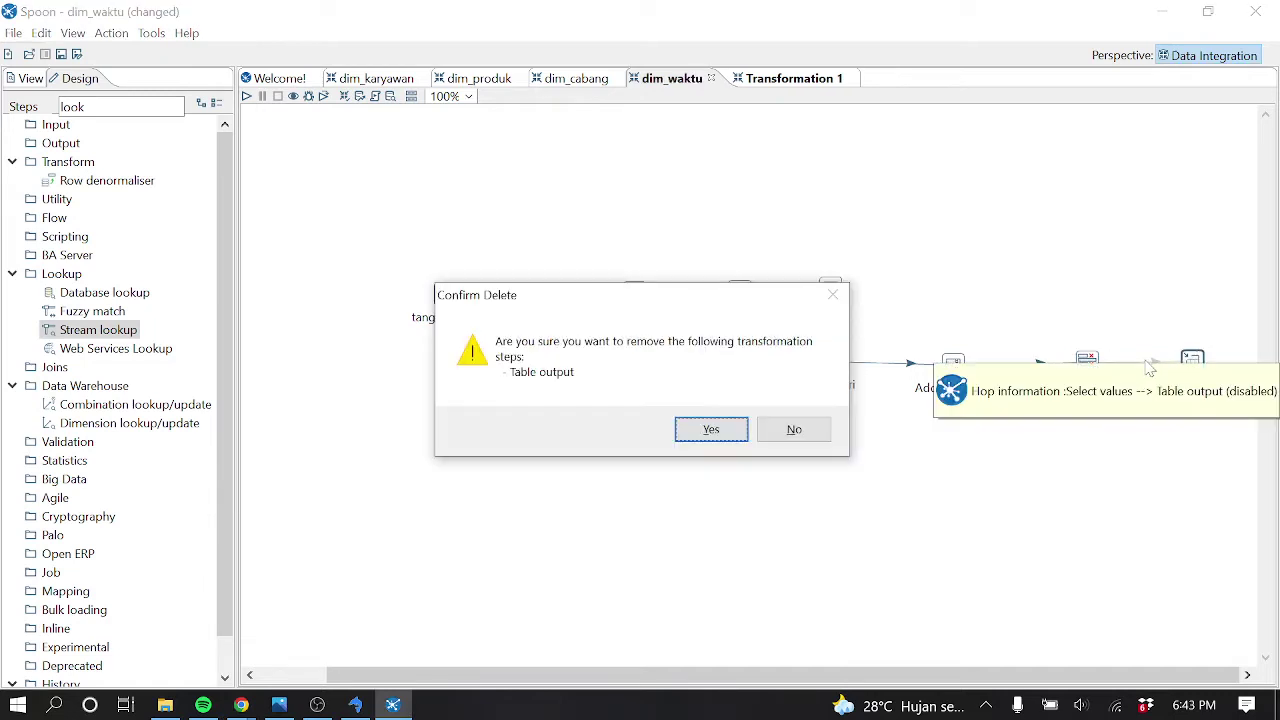
left_click(711, 432)
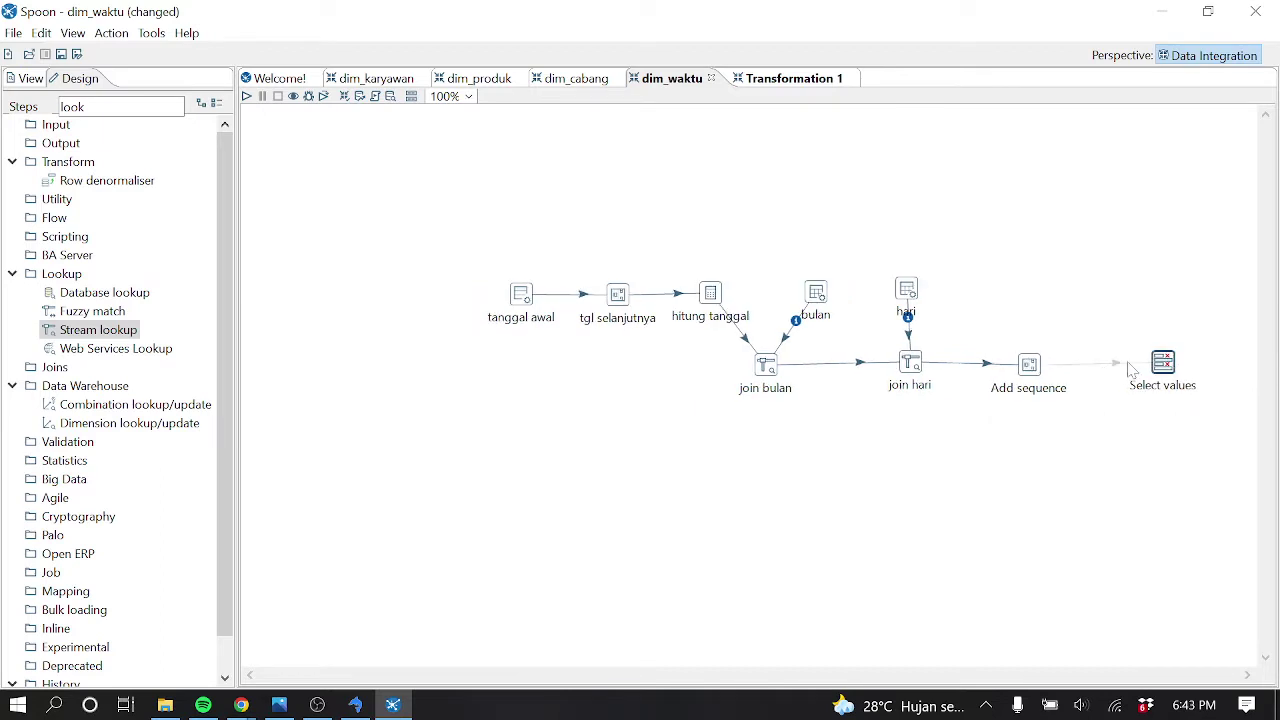
Quick-launch a preview of Select values, close it, and stop the run
right_click(1160, 366)
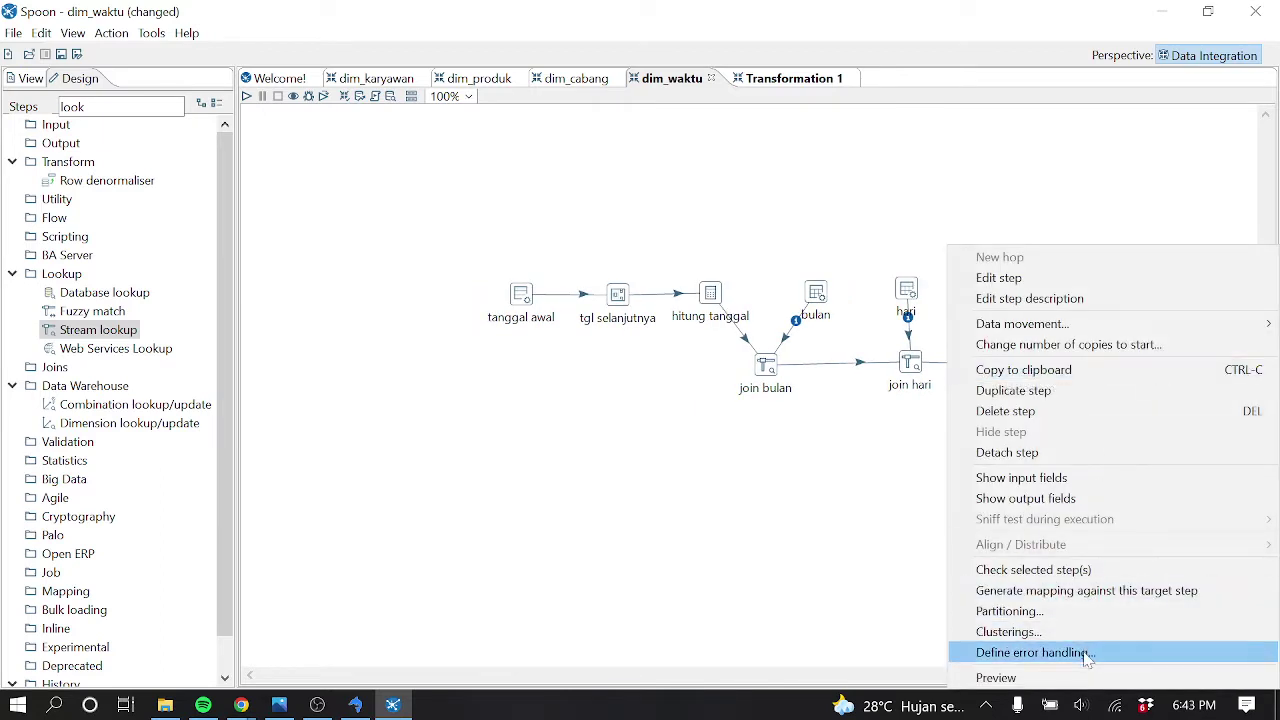
left_click(1000, 678)
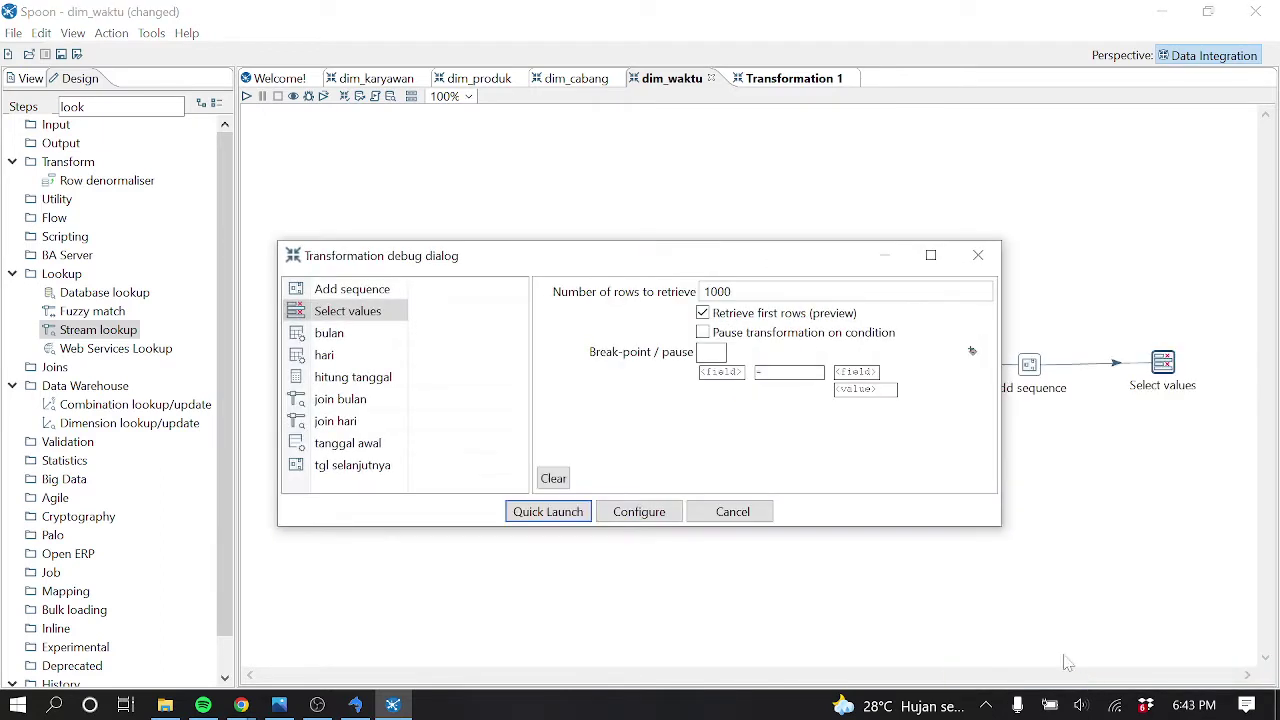
left_click(540, 514)
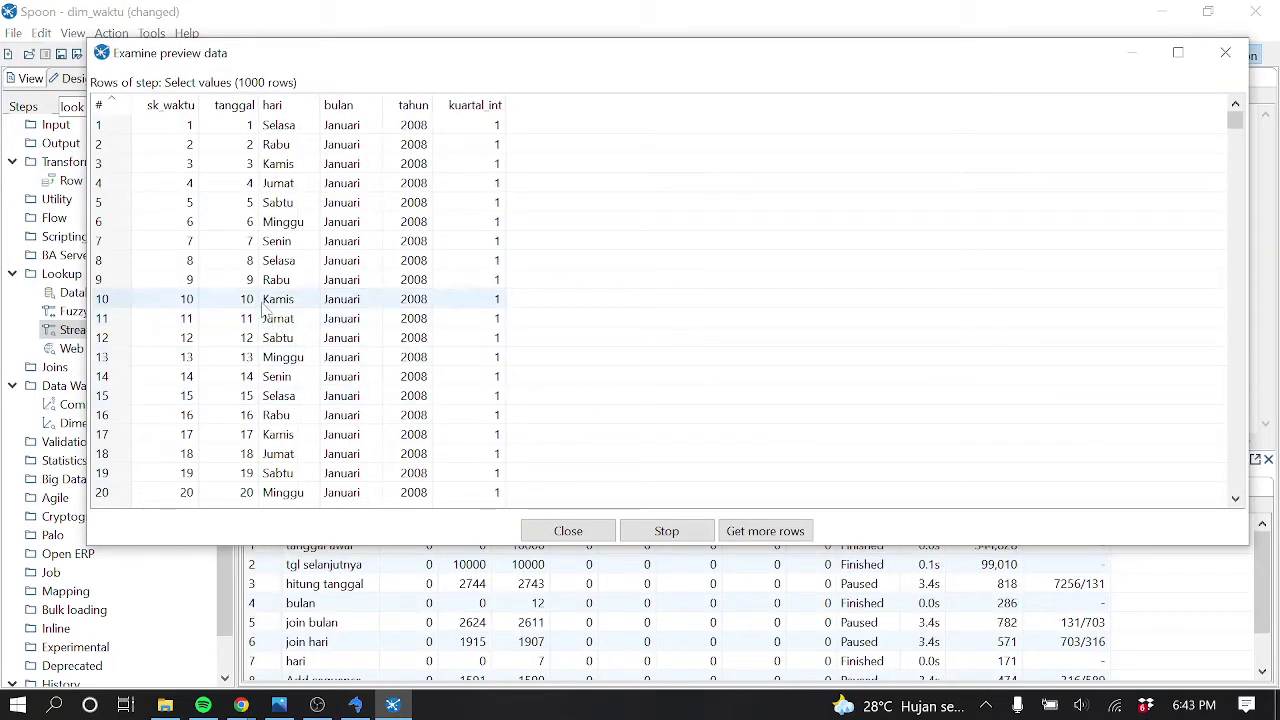
left_click(1225, 52)
left_click(277, 96)
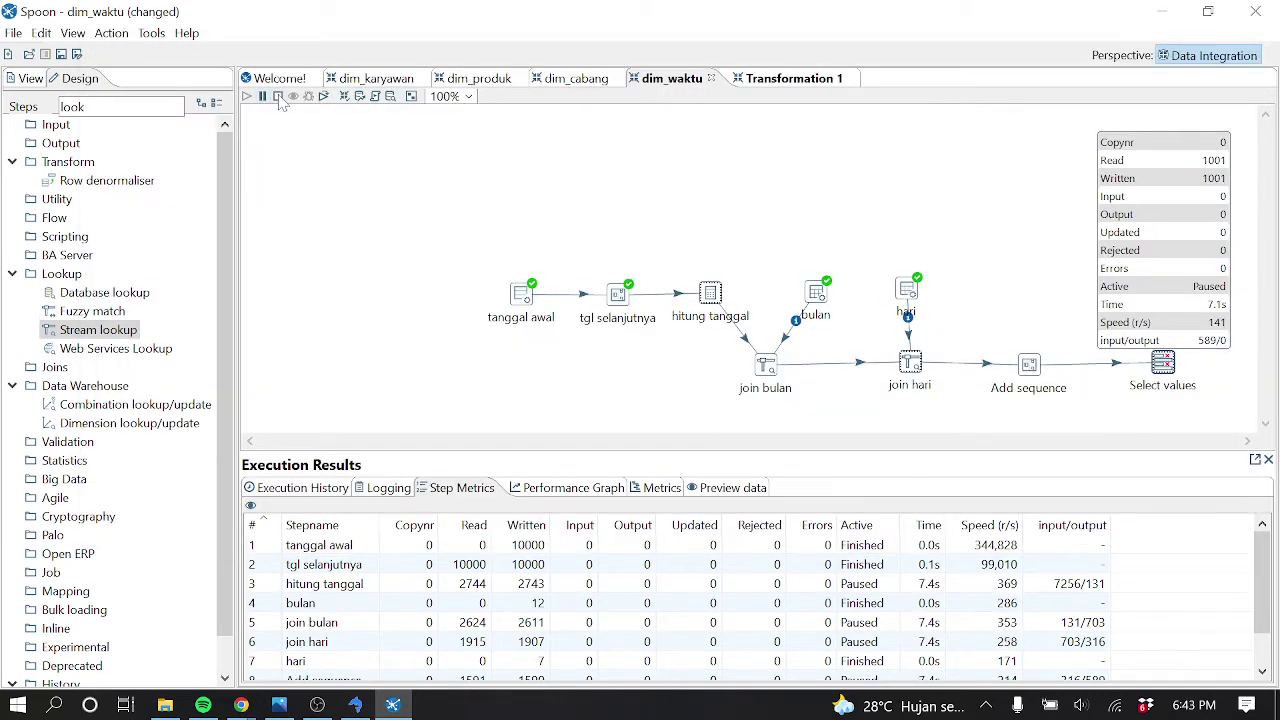
Add tgl_selanjutnya as a seventh field in the Select values settings
double_click(1163, 365)
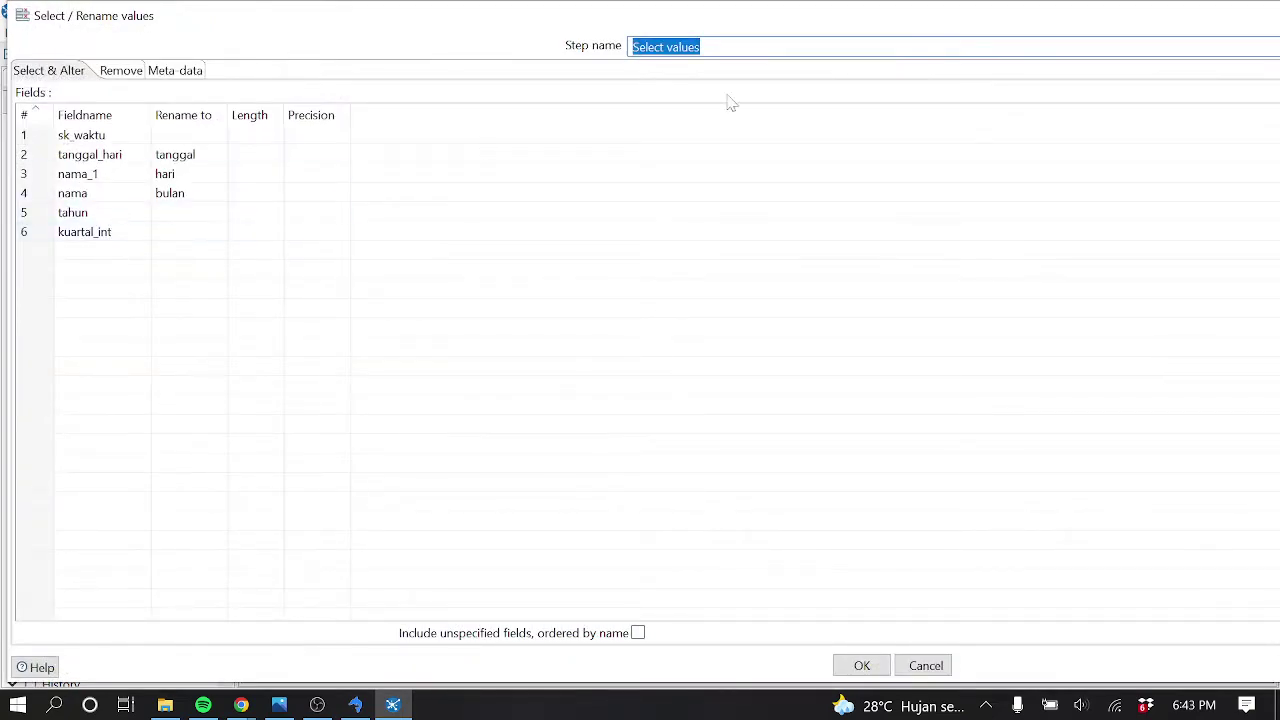
left_click_drag(941, 19, 157, 63)
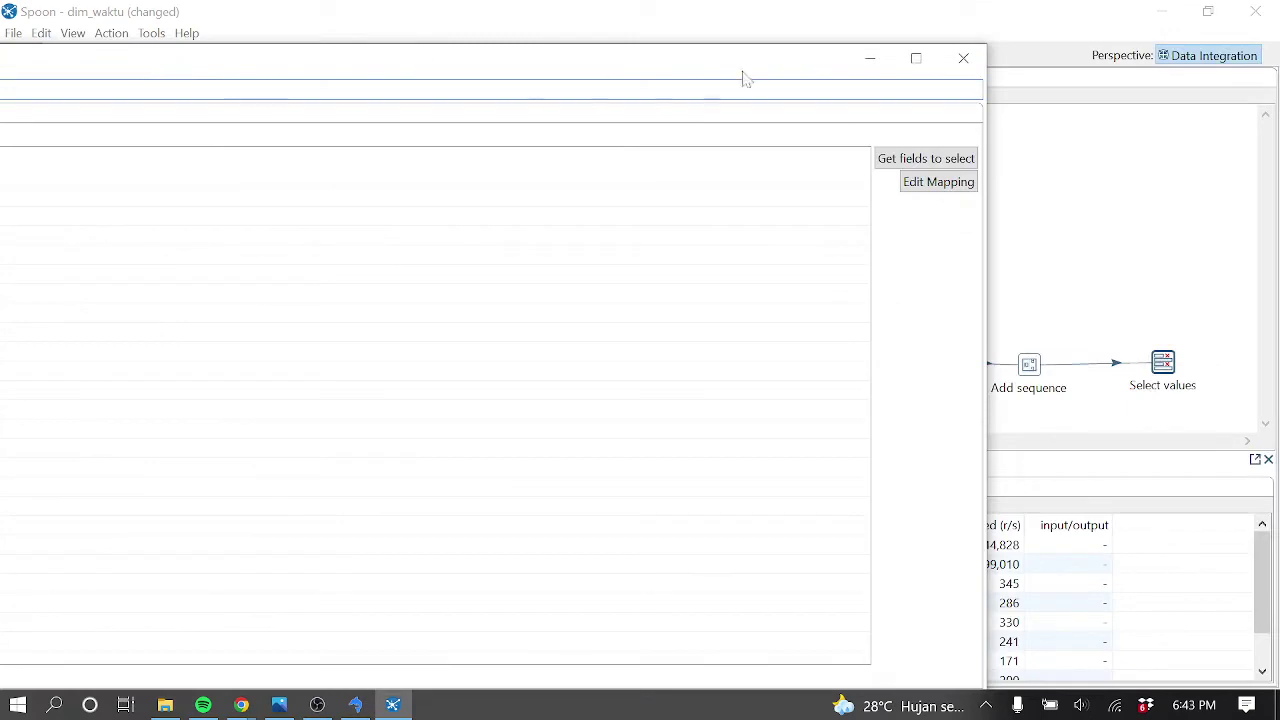
left_click_drag(987, 59, 377, 85)
double_click(180, 60)
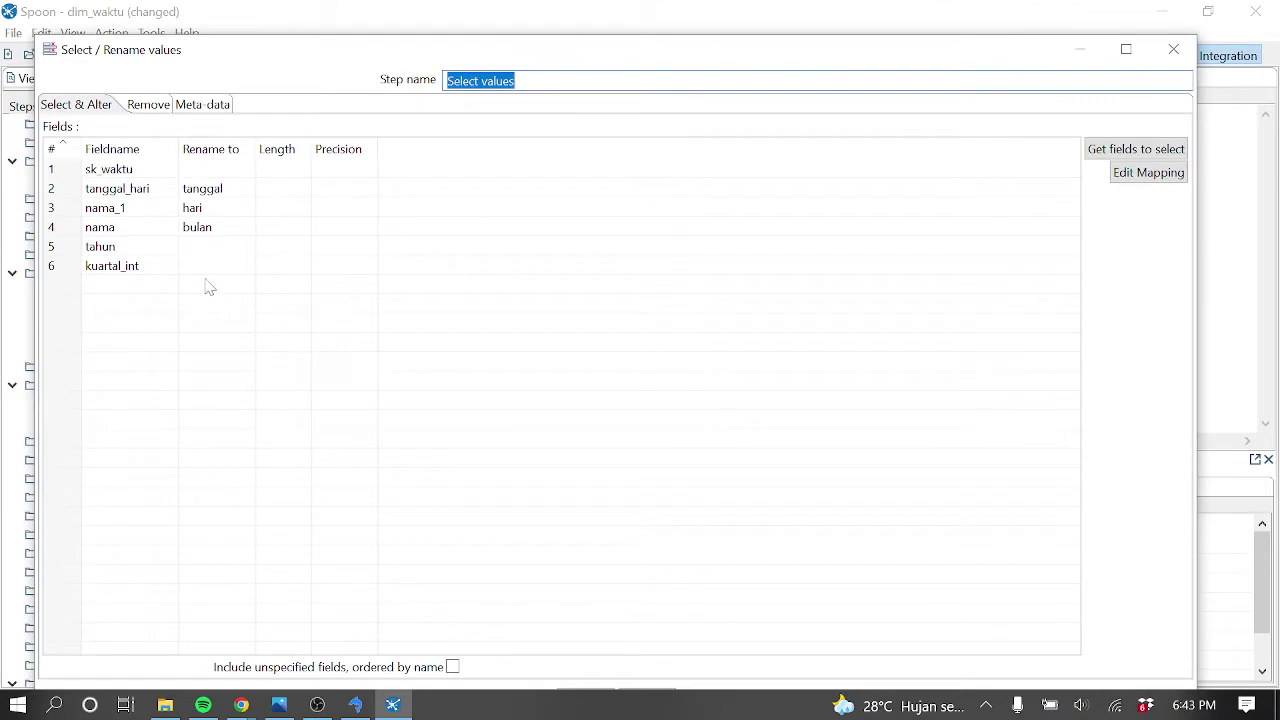
left_click(165, 285)
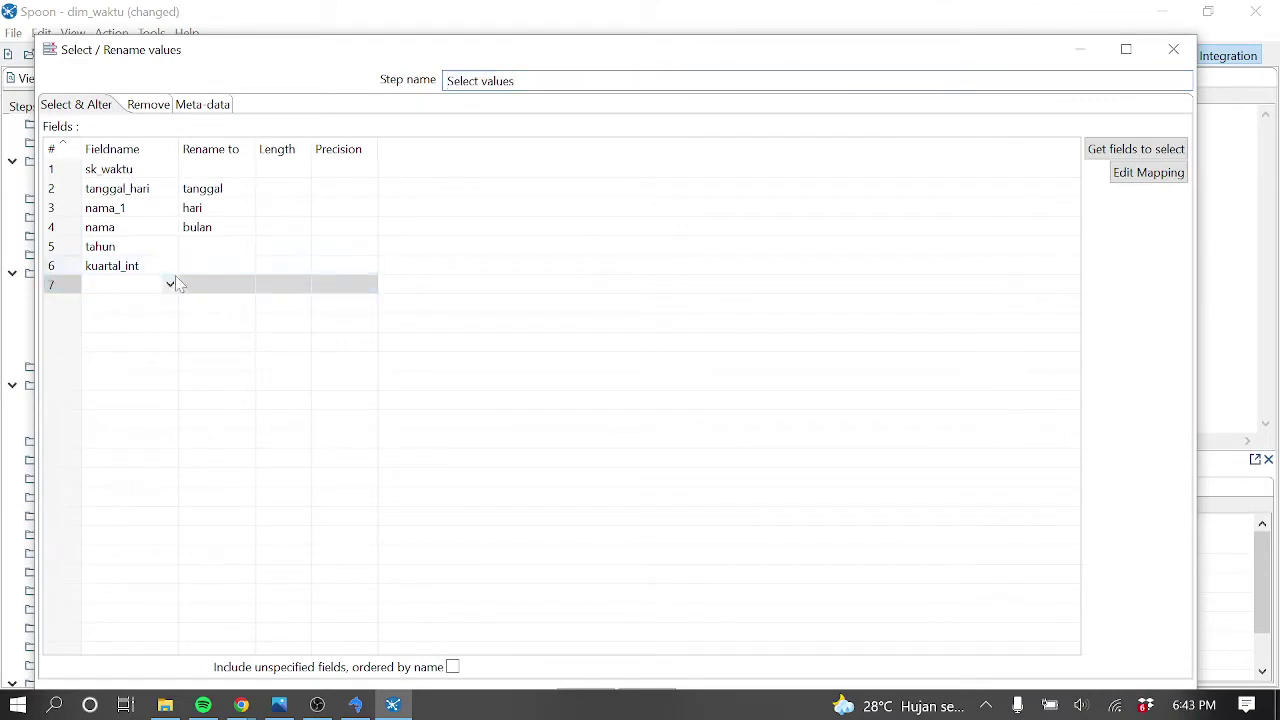
left_click(170, 285)
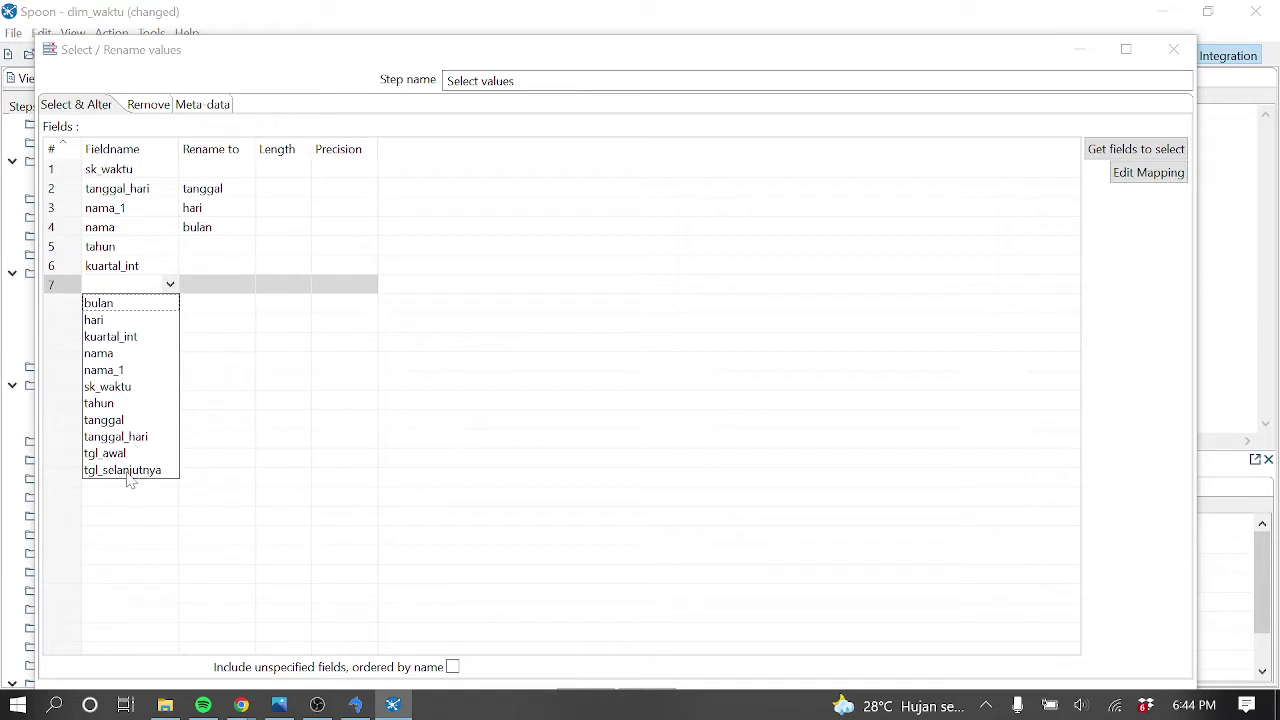
left_click(128, 472)
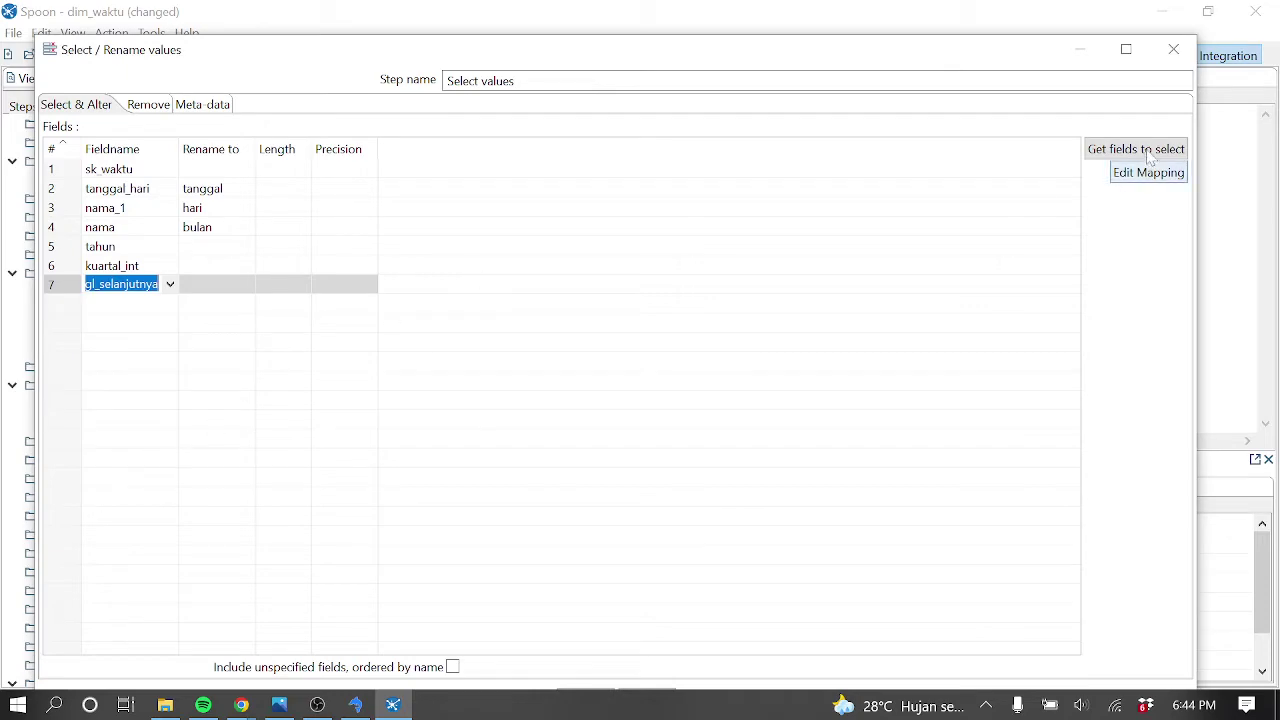
left_click(1178, 62)
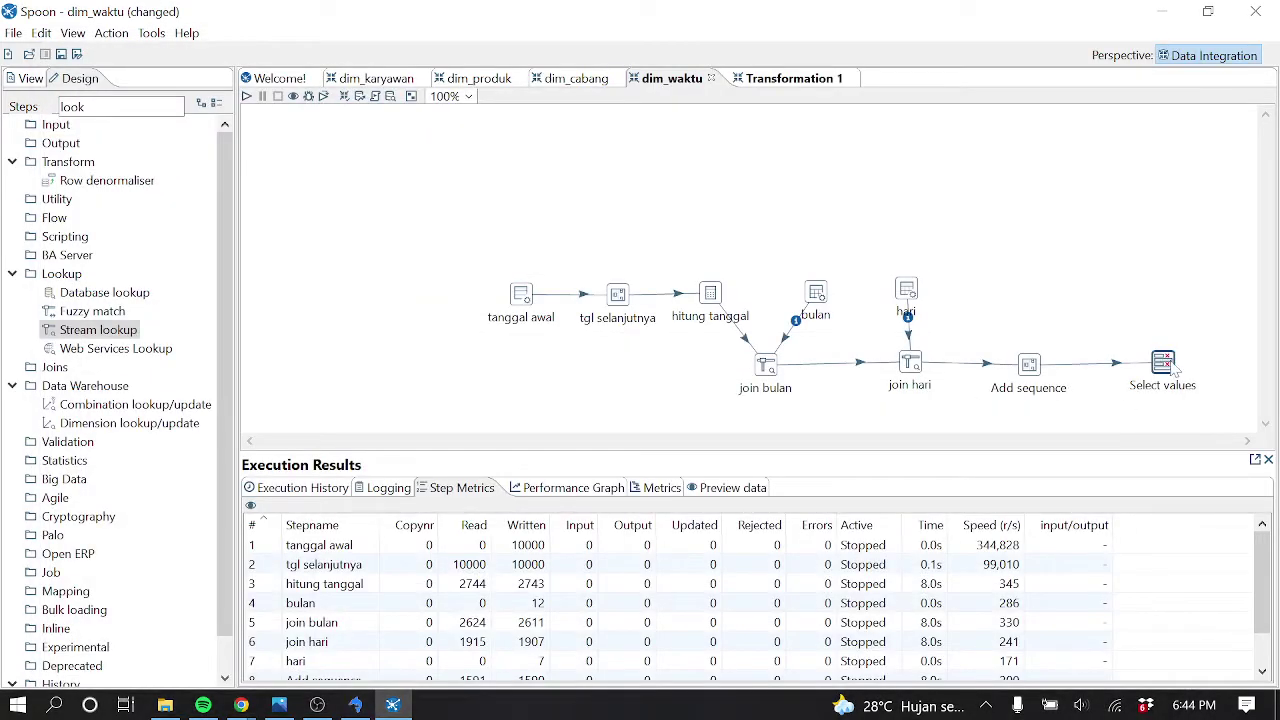
Preview the Select values output again, showing 1000 rows from January 2008
right_click(1175, 370)
left_click(1052, 679)
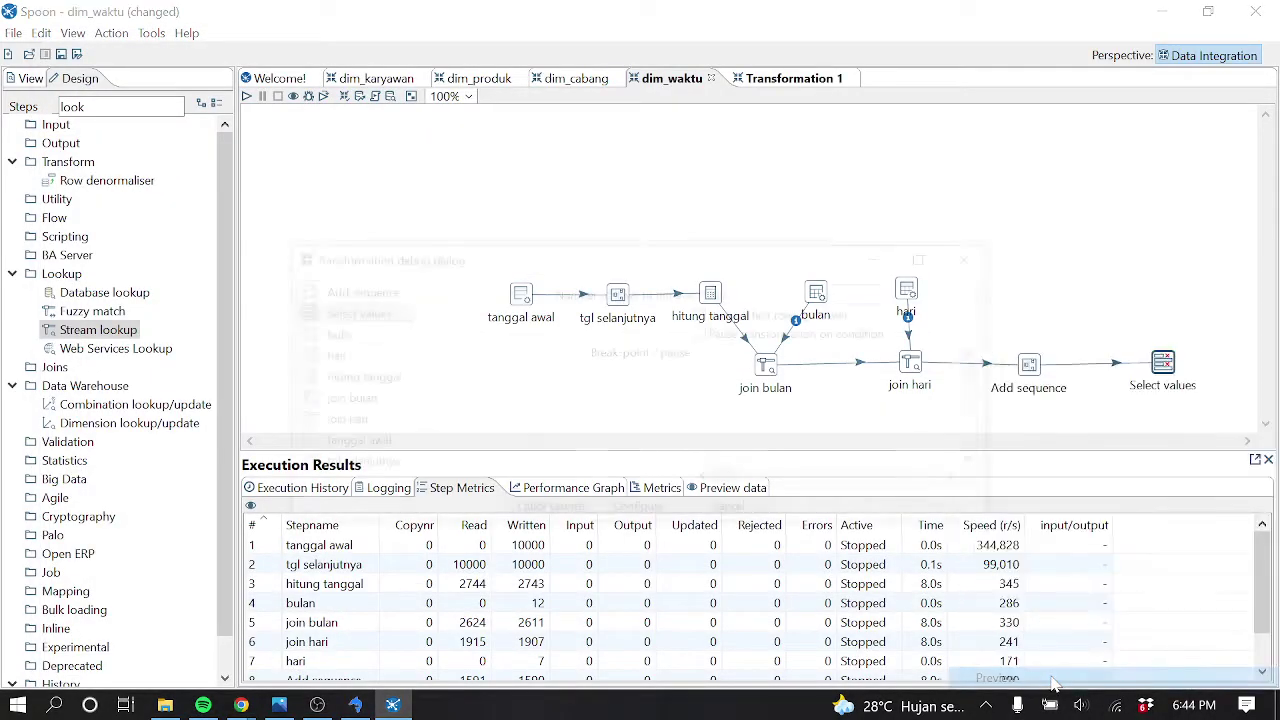
left_click(556, 513)
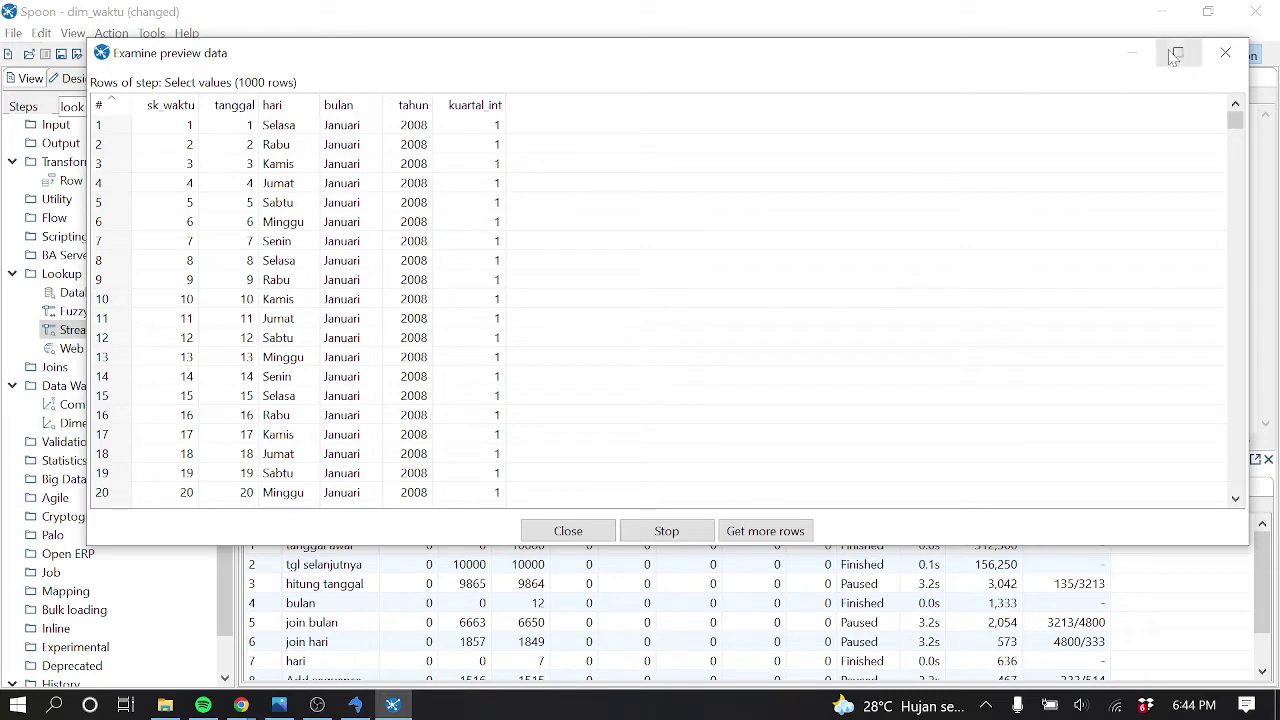
left_click(1224, 53)
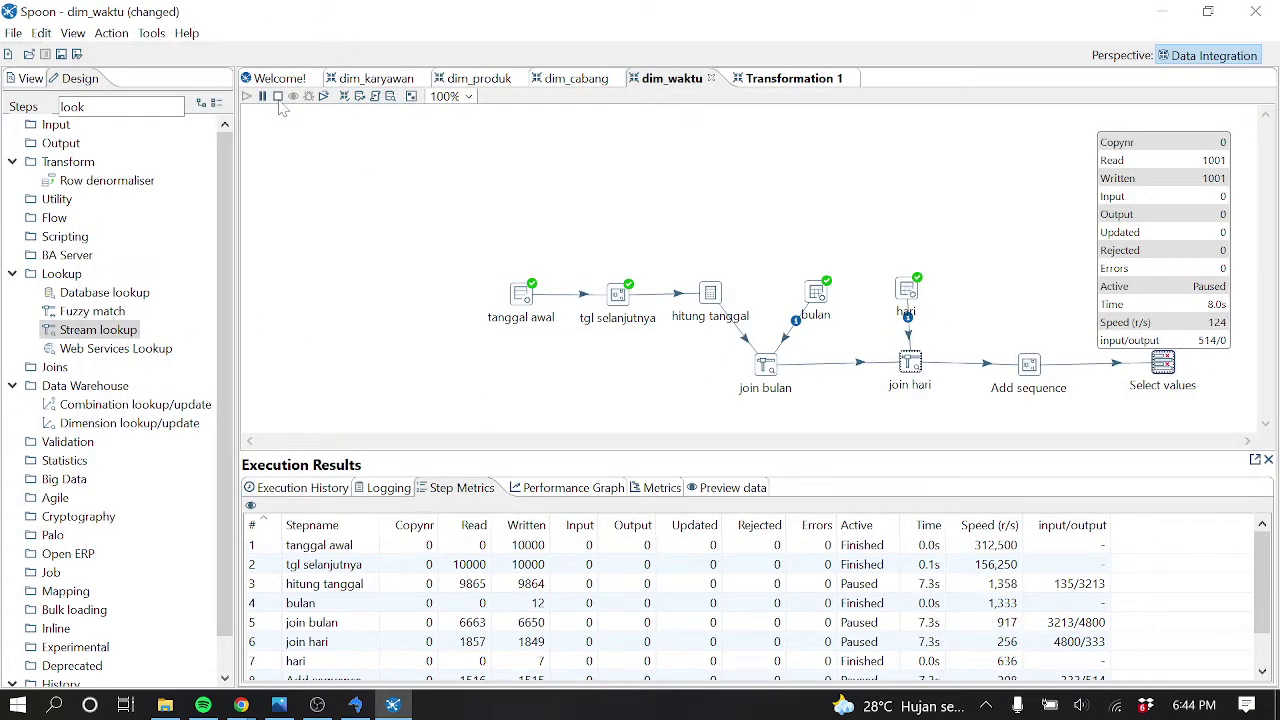
Set the seventh Select values field to tanggal and save the field list
double_click(1165, 365)
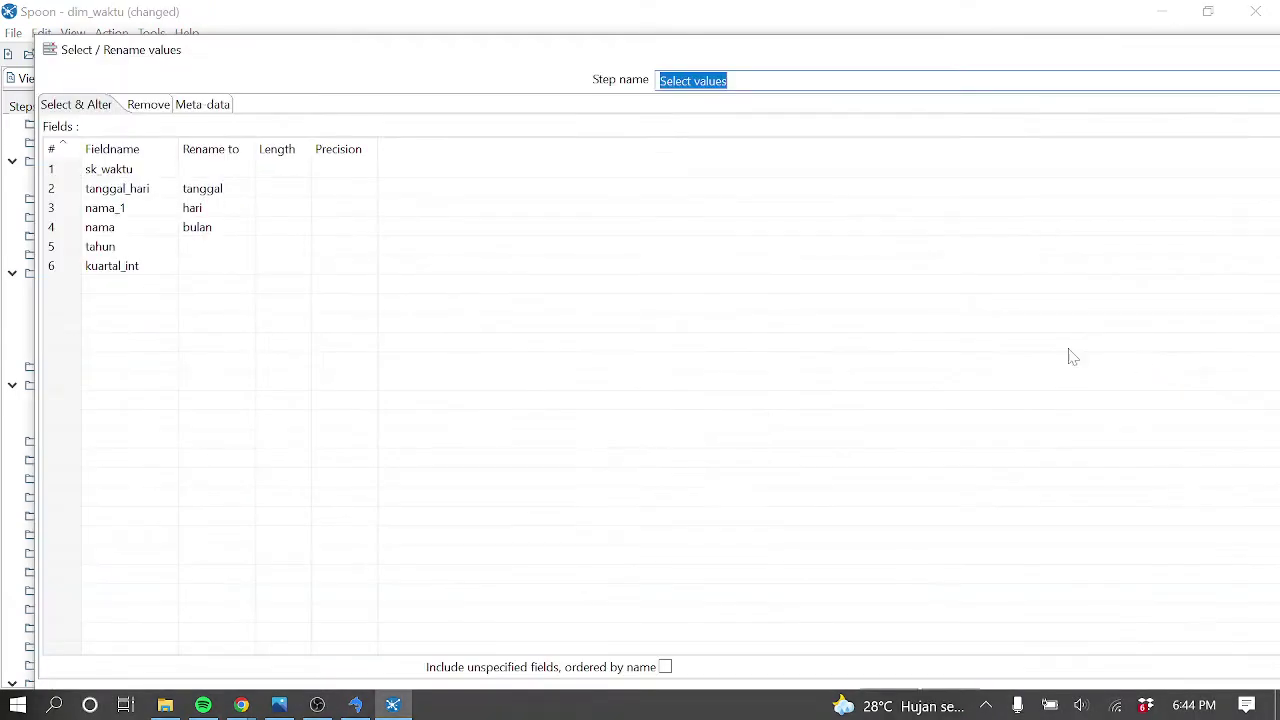
left_click_drag(945, 57, 214, 100)
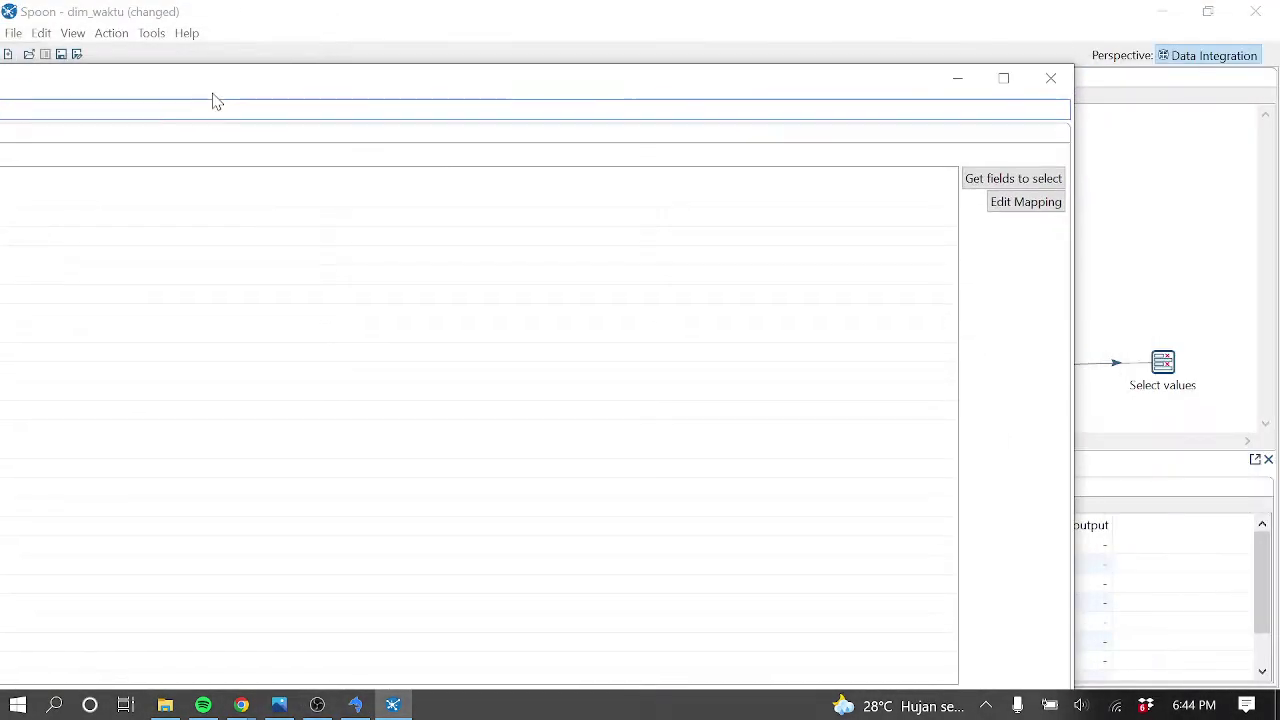
left_click(1008, 79)
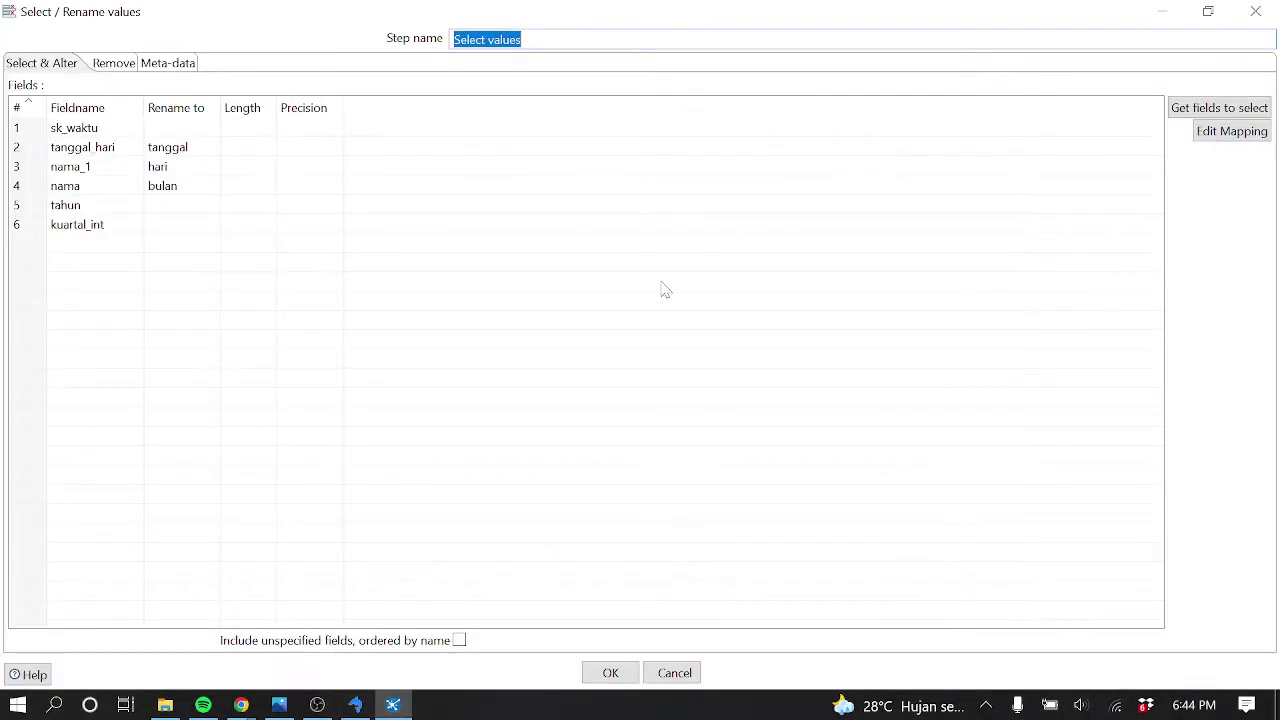
left_click(128, 248)
left_click(130, 247)
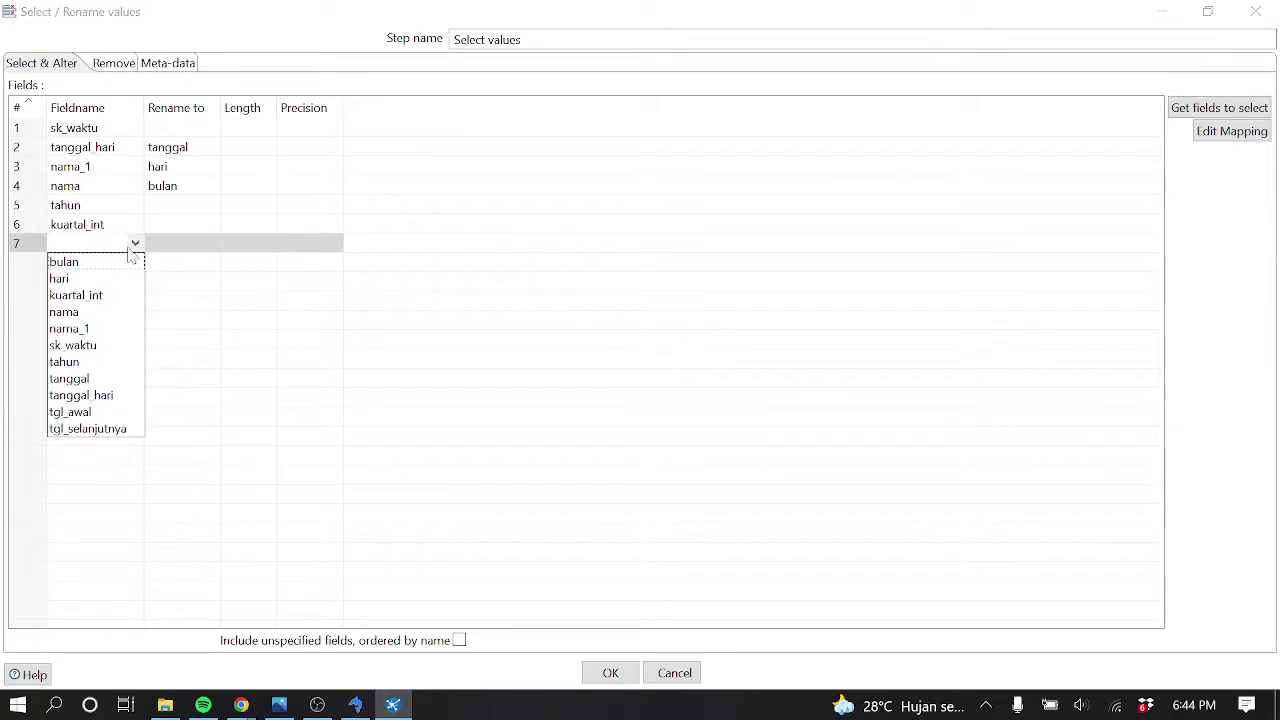
left_click(99, 430)
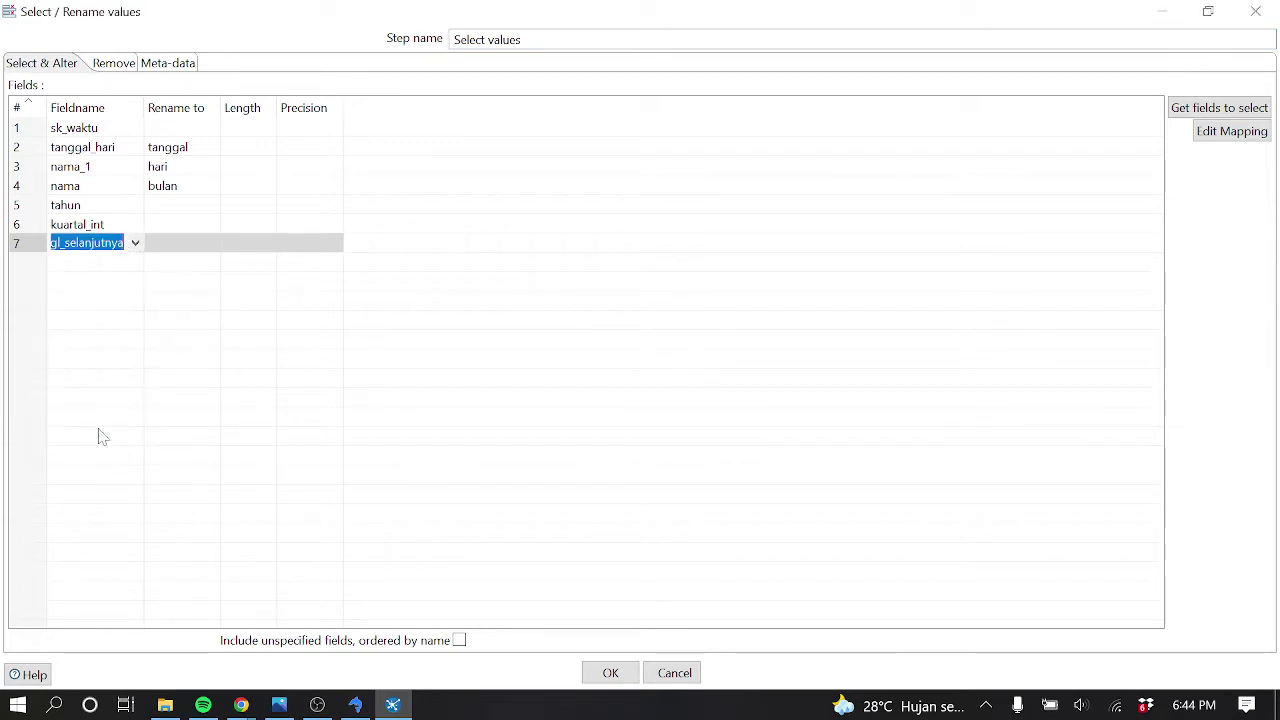
left_click(140, 245)
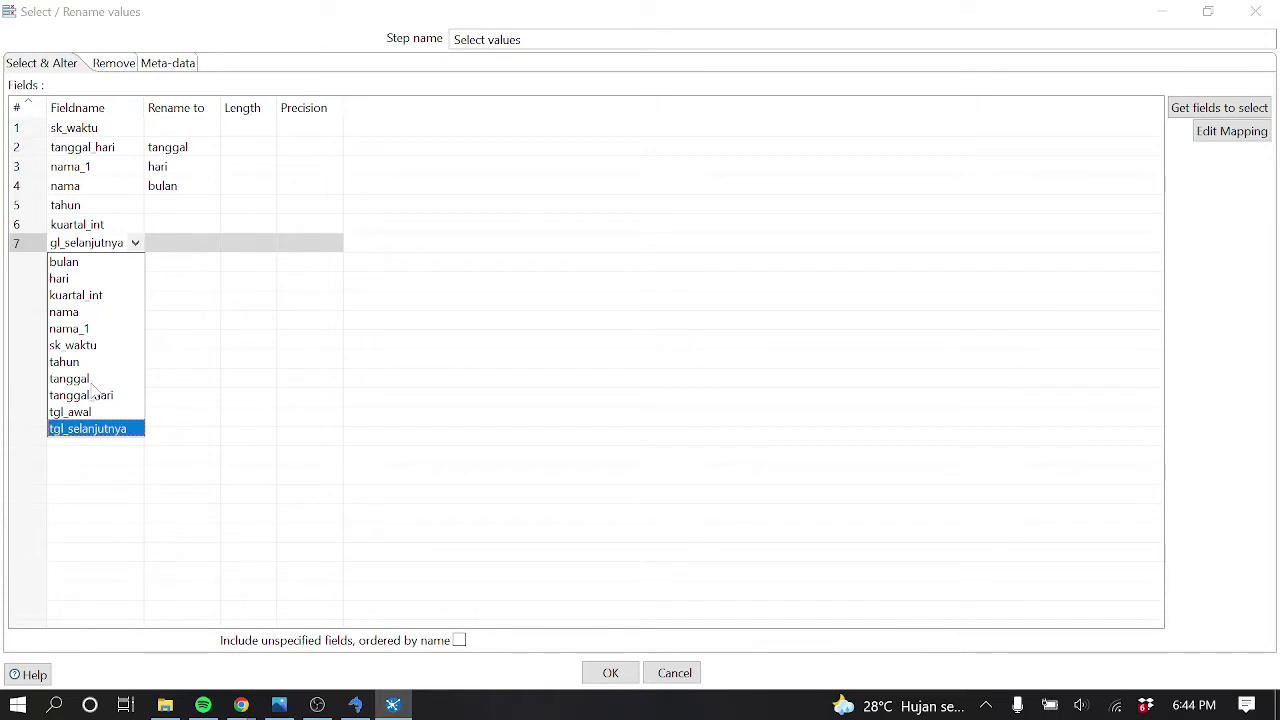
left_click(90, 385)
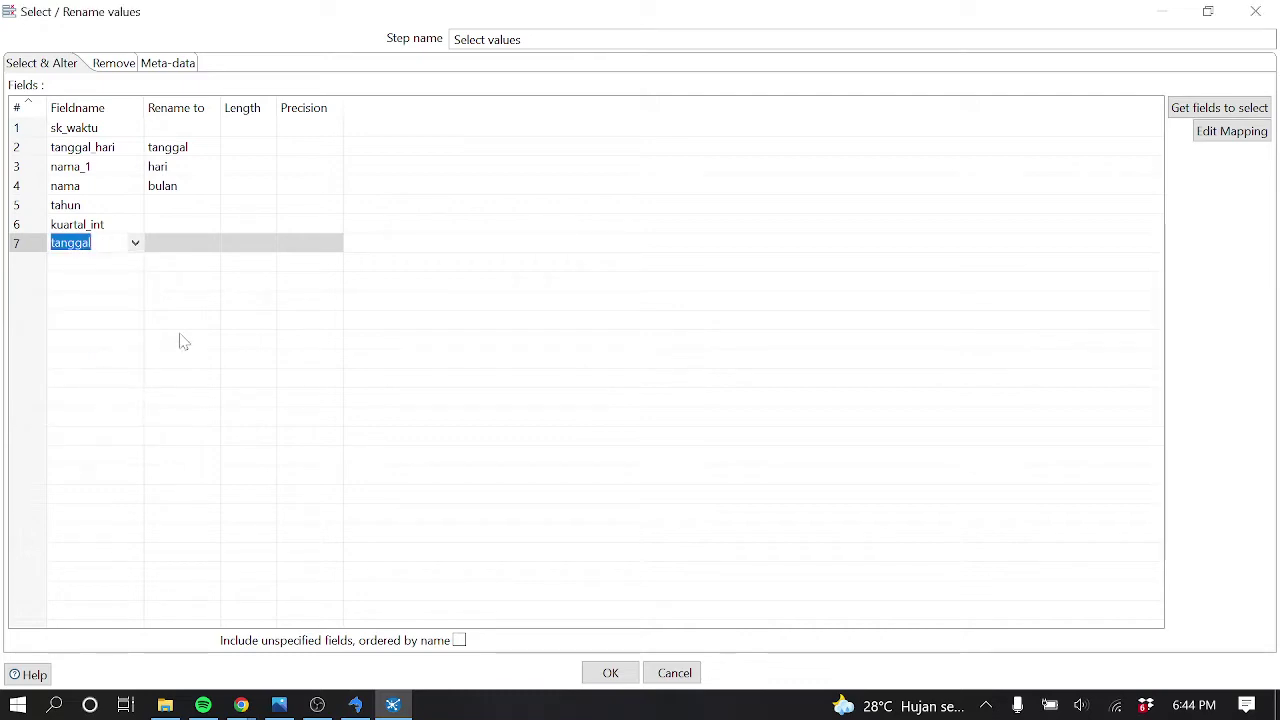
left_click(610, 672)
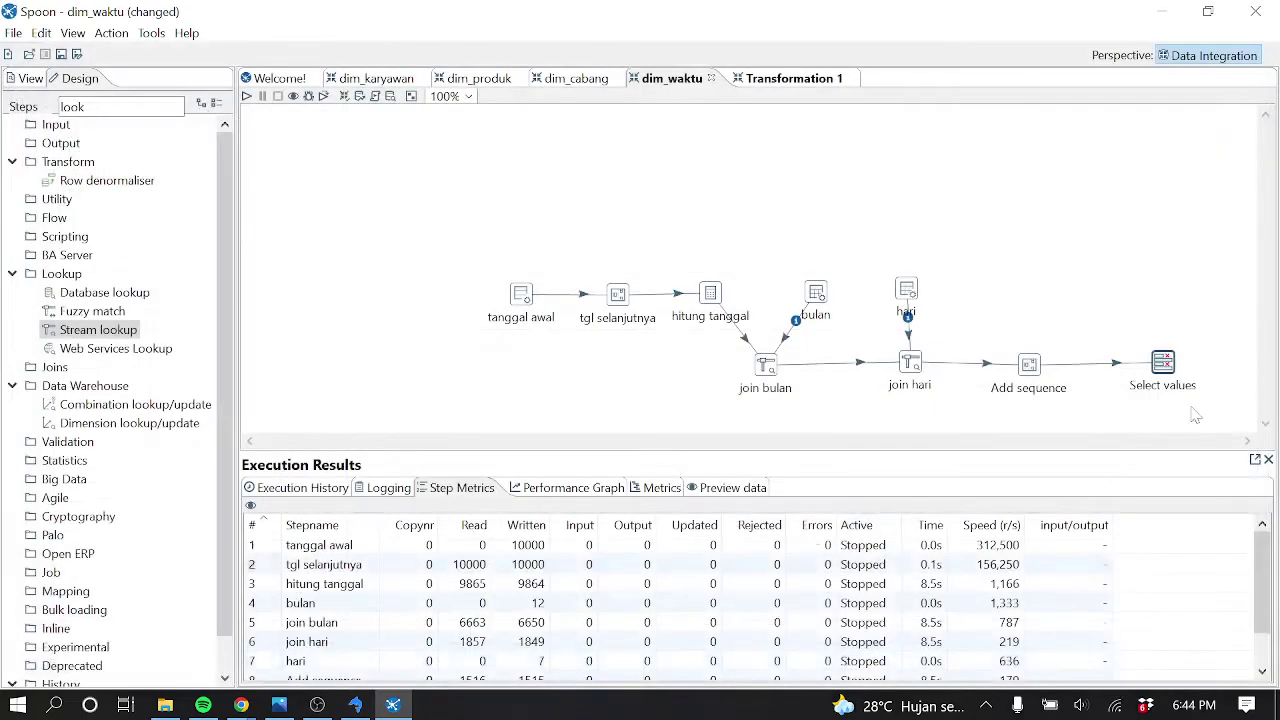
Preview Select values, which returns a 'No preview rows found' message
right_click(1170, 378)
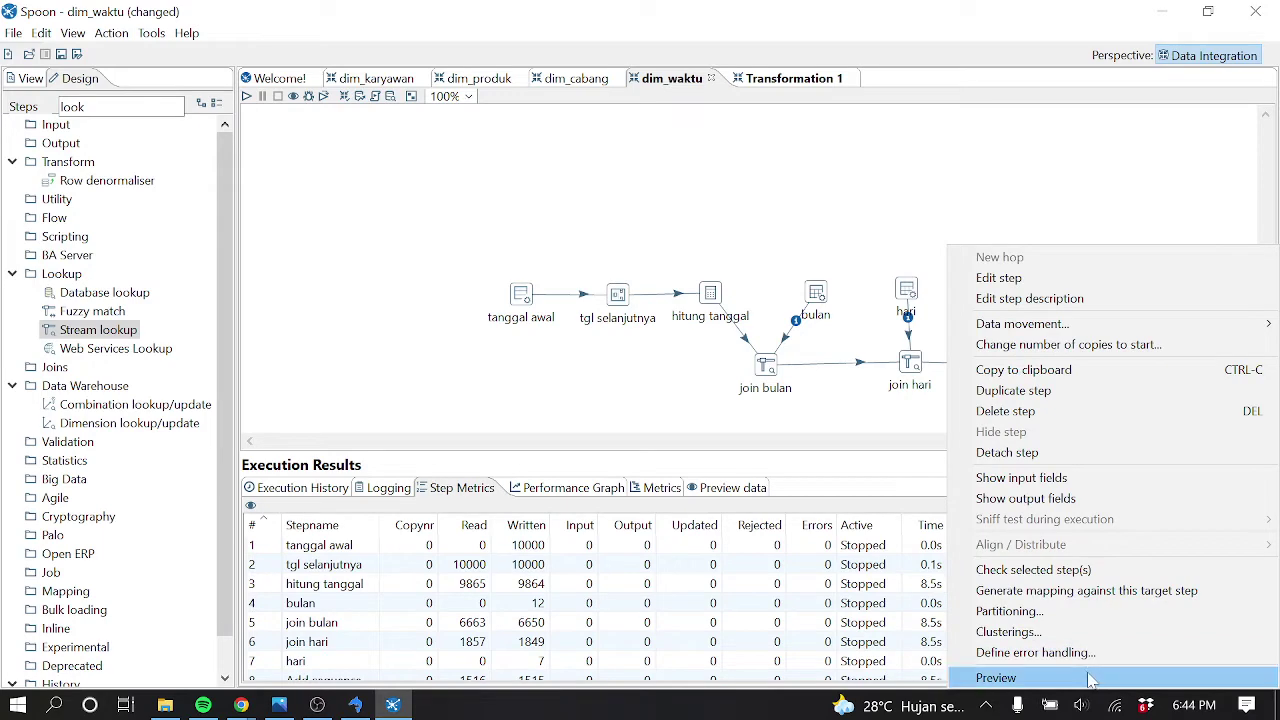
left_click(1090, 678)
left_click(549, 511)
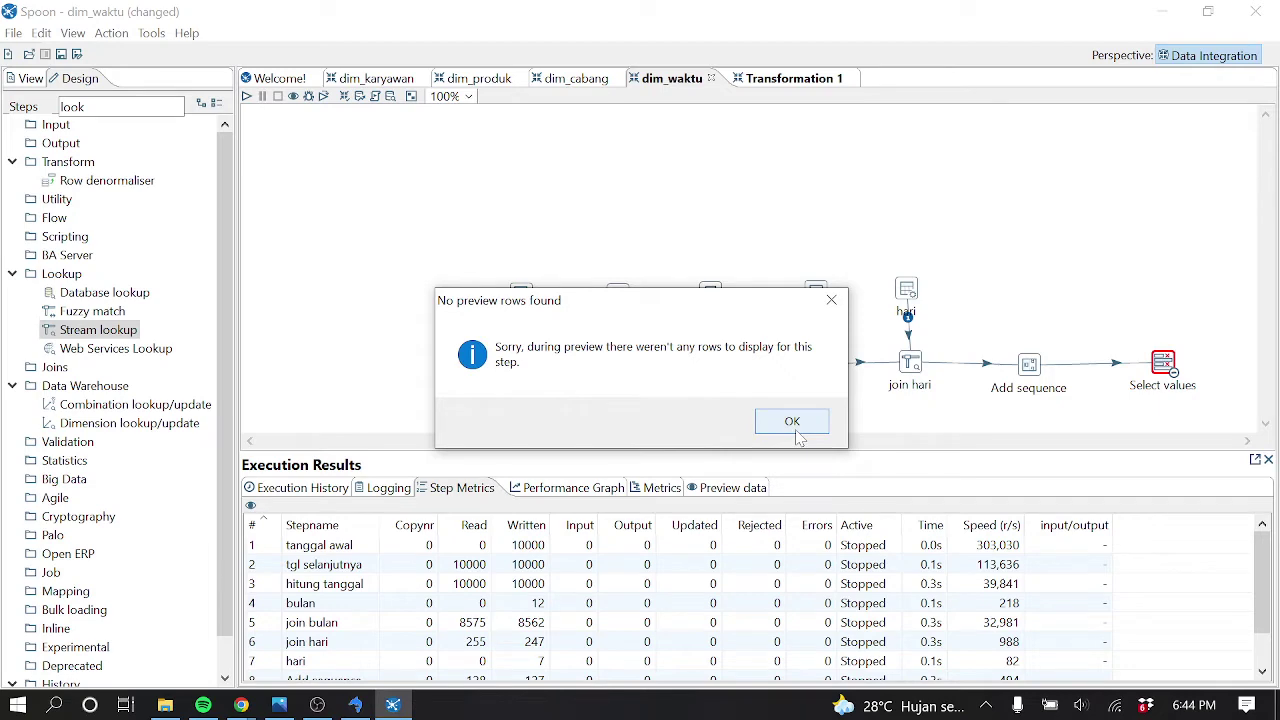
left_click(796, 432)
left_click(178, 114)
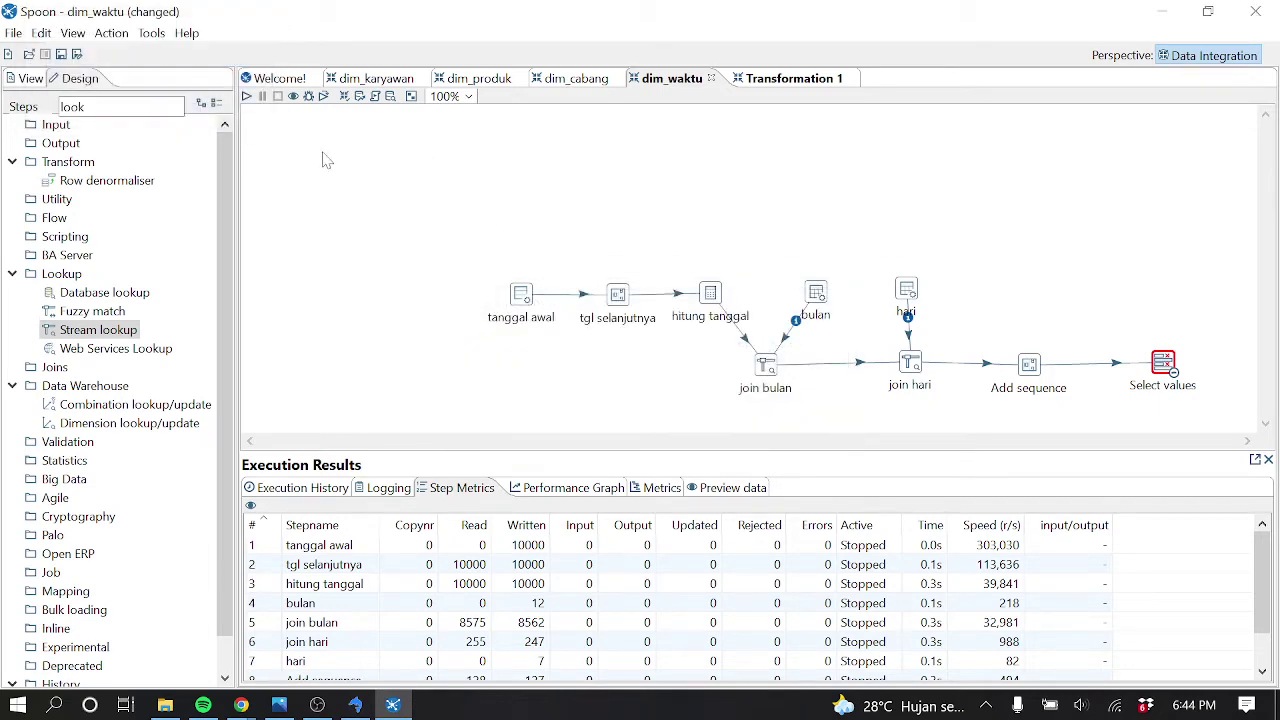
Give the seventh Select values field, tanggal, the new name tanggal_baru
double_click(1165, 366)
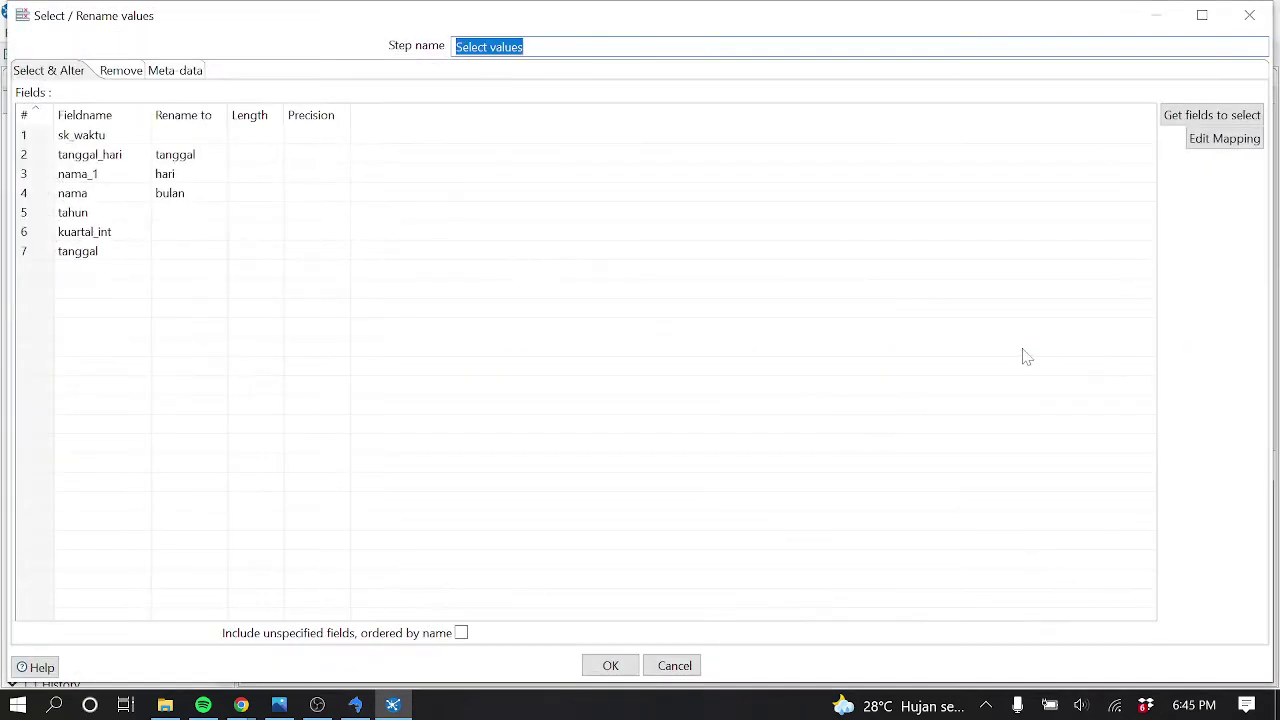
left_click(130, 252)
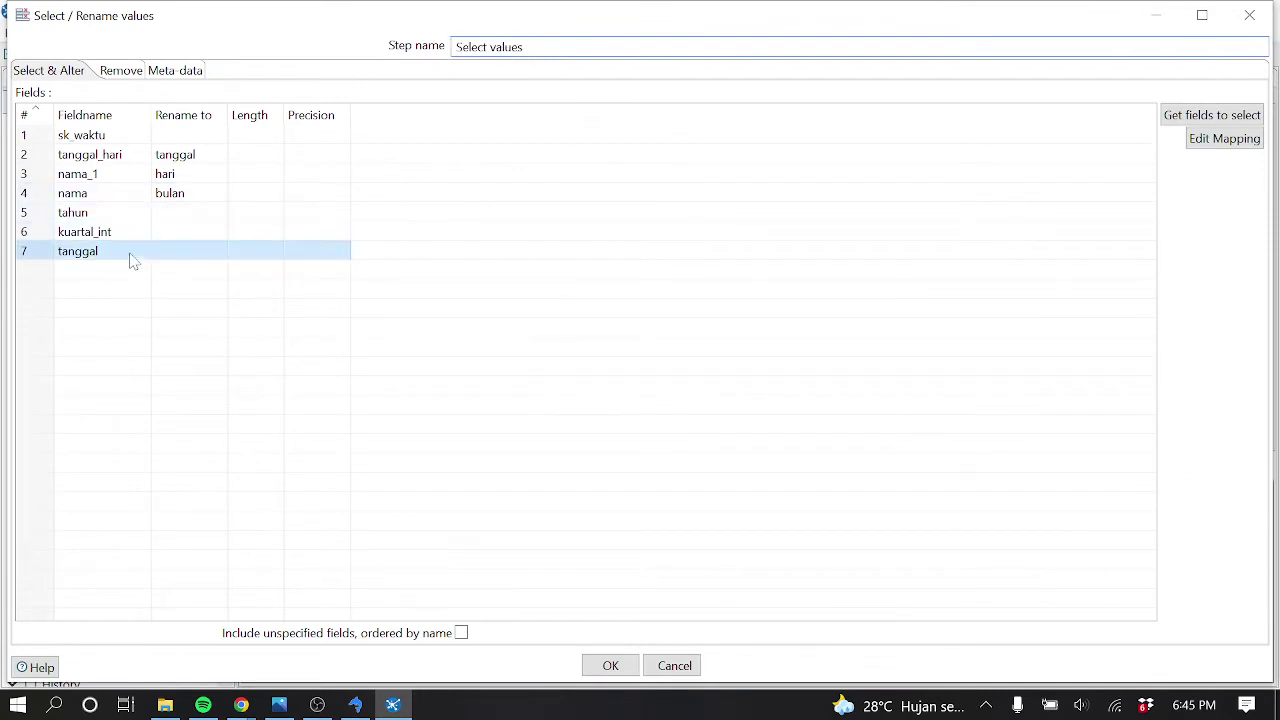
left_click(213, 252)
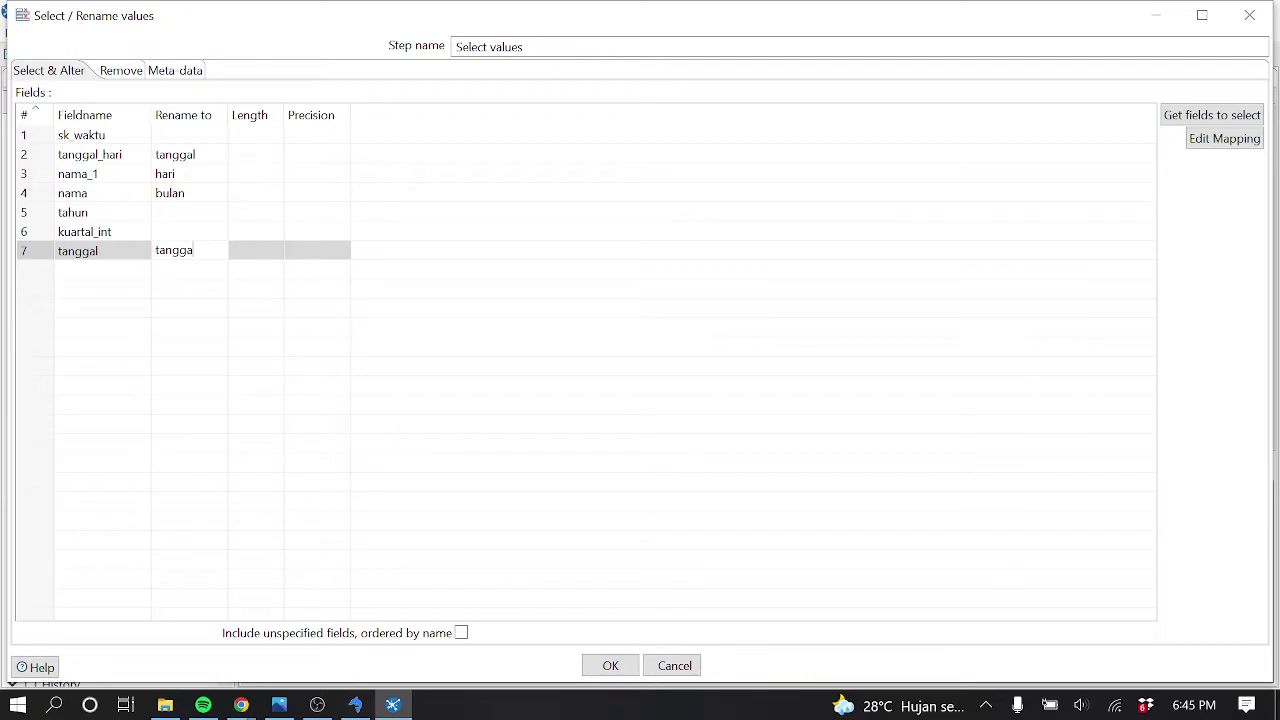
type("tanggal_baru")
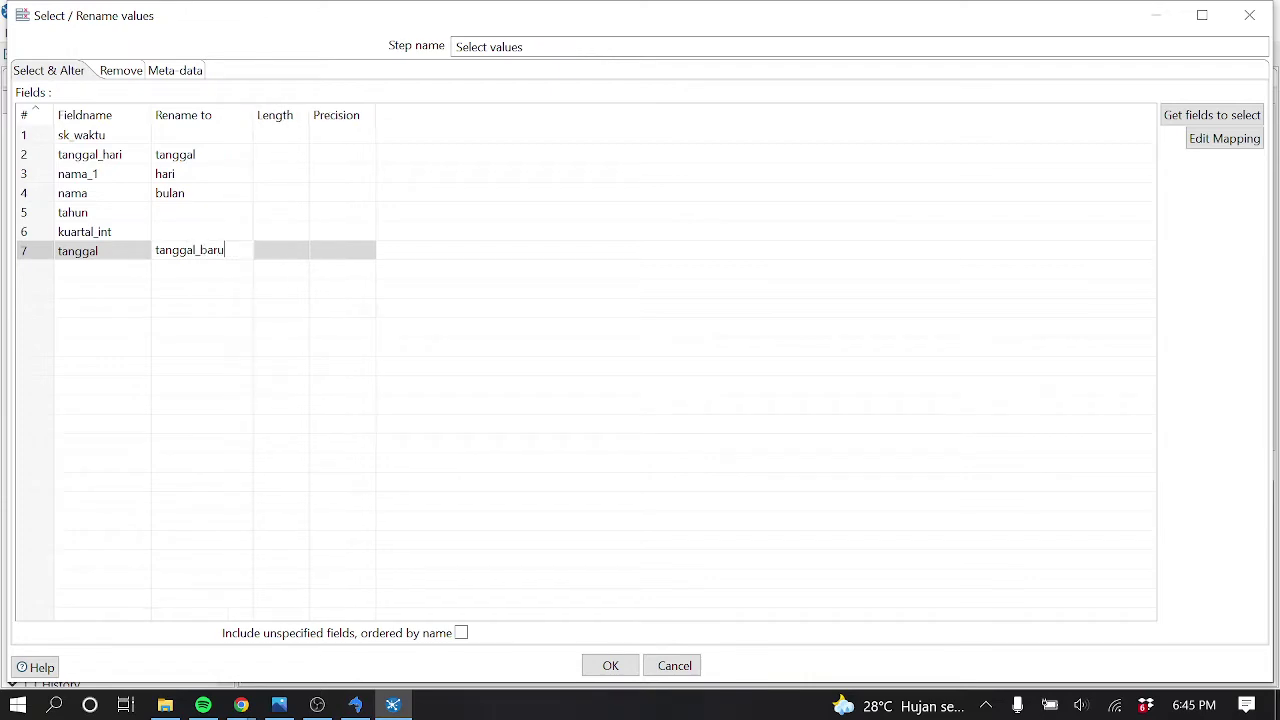
left_click(608, 666)
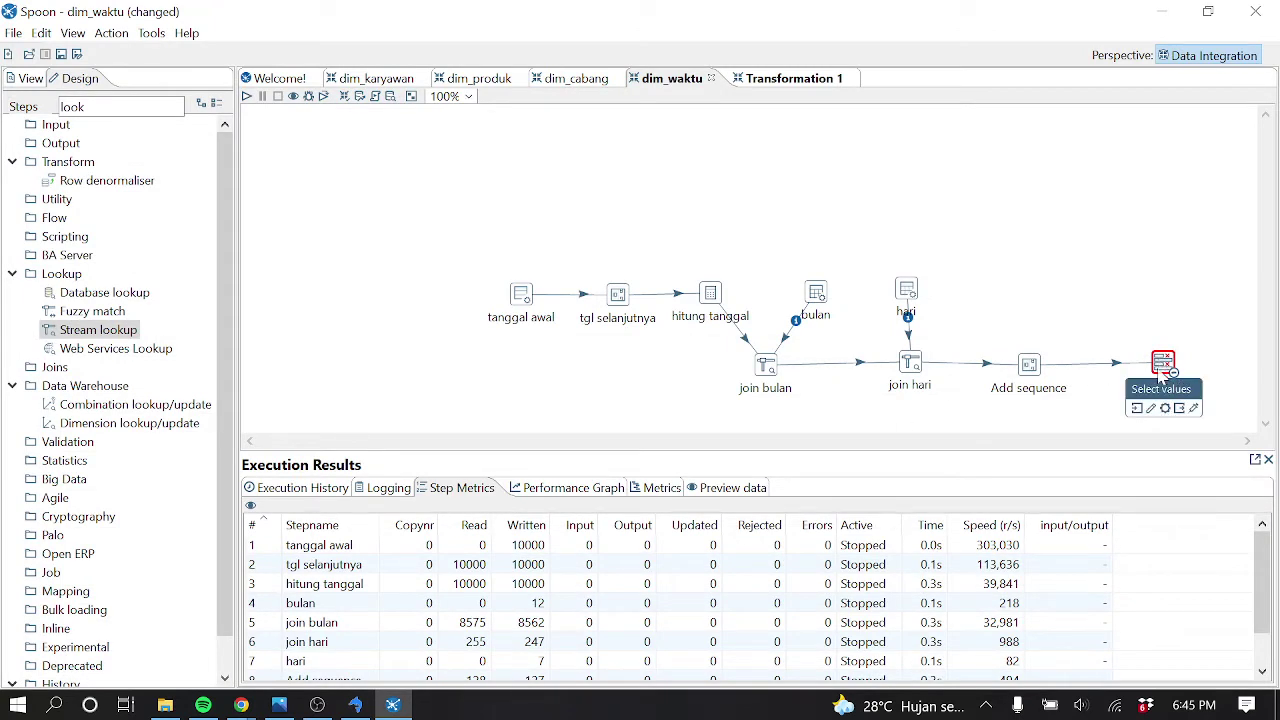
Preview Select values and compare its tanggal_baru timestamps against the SQLyog data
right_click(1160, 378)
left_click(1092, 679)
left_click(556, 513)
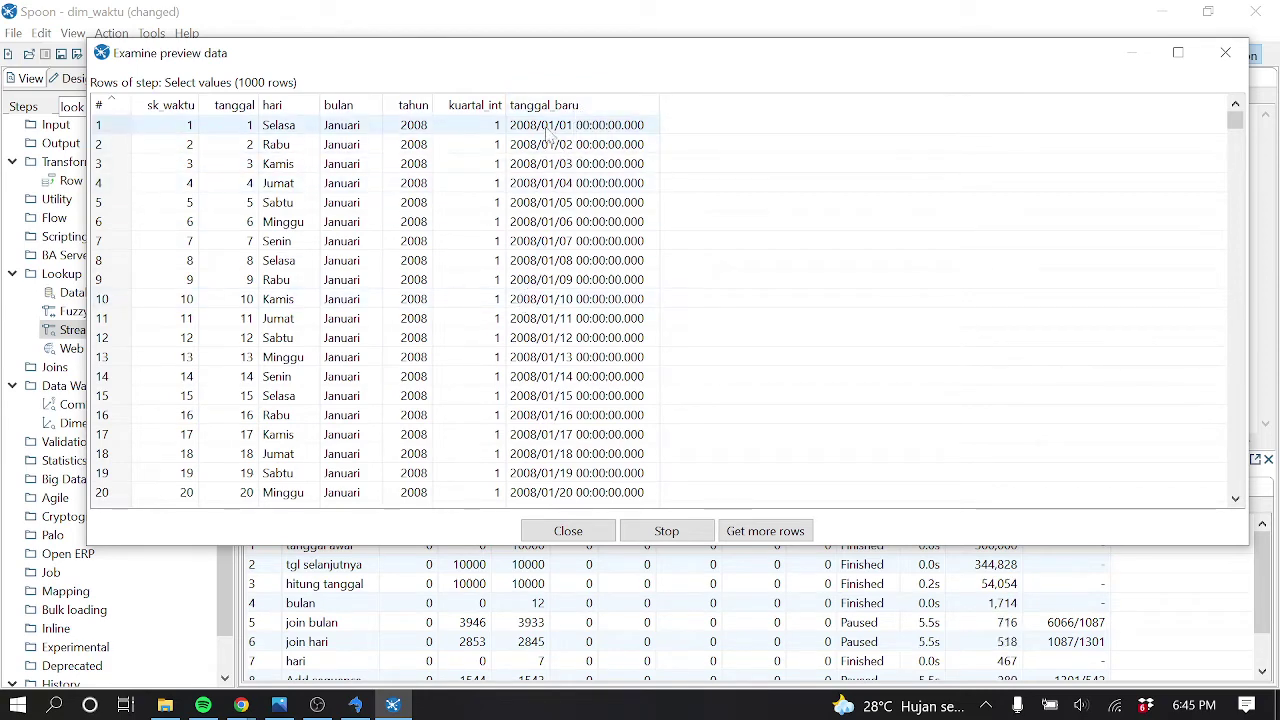
left_click(355, 705)
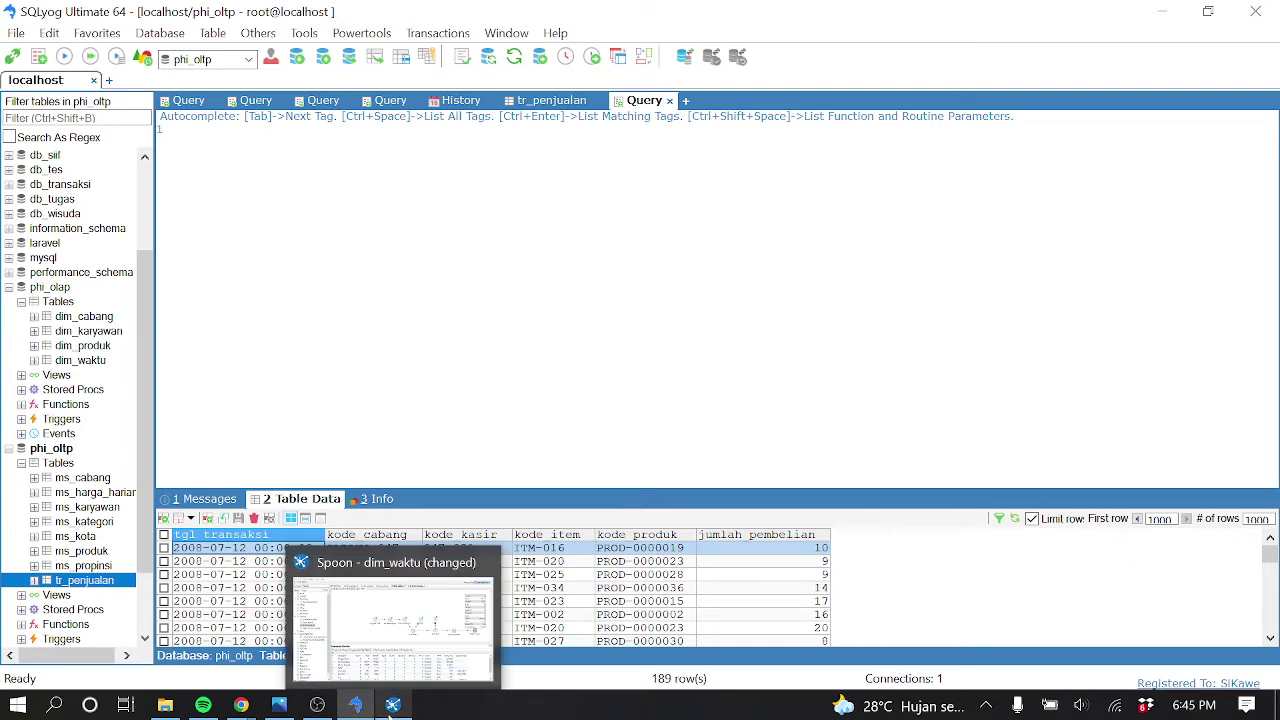
left_click(391, 706)
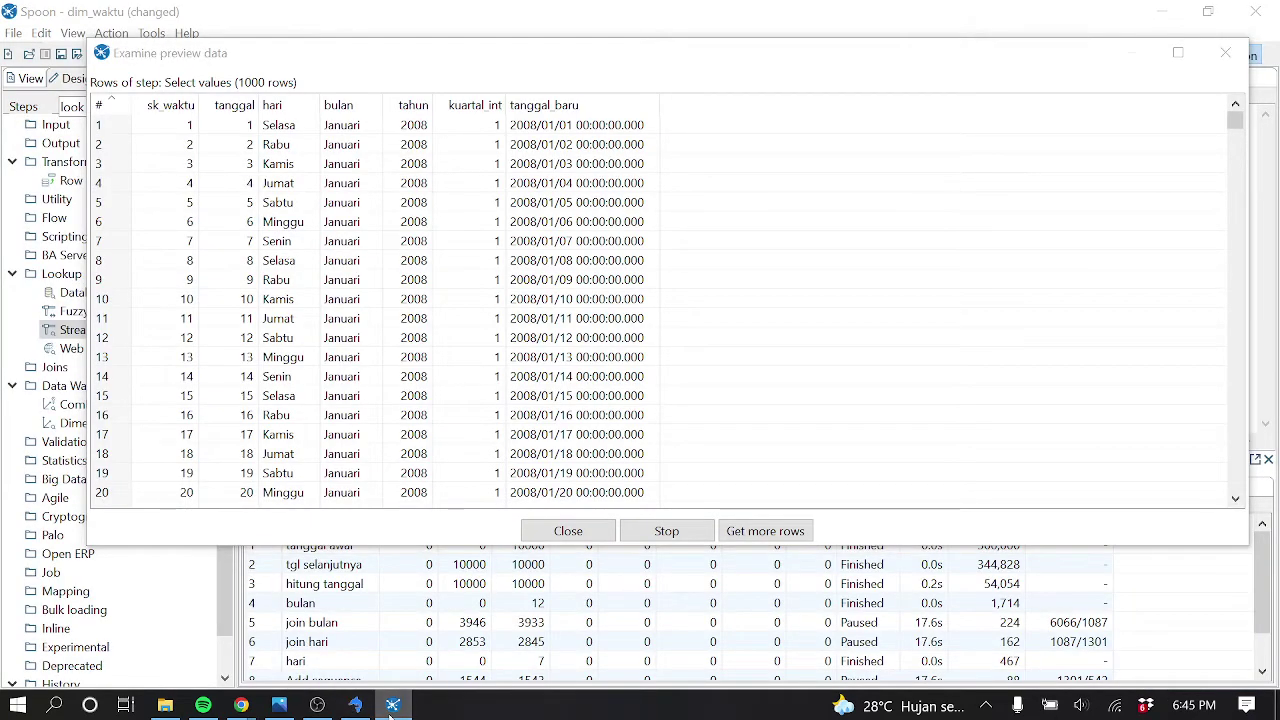
left_click(357, 707)
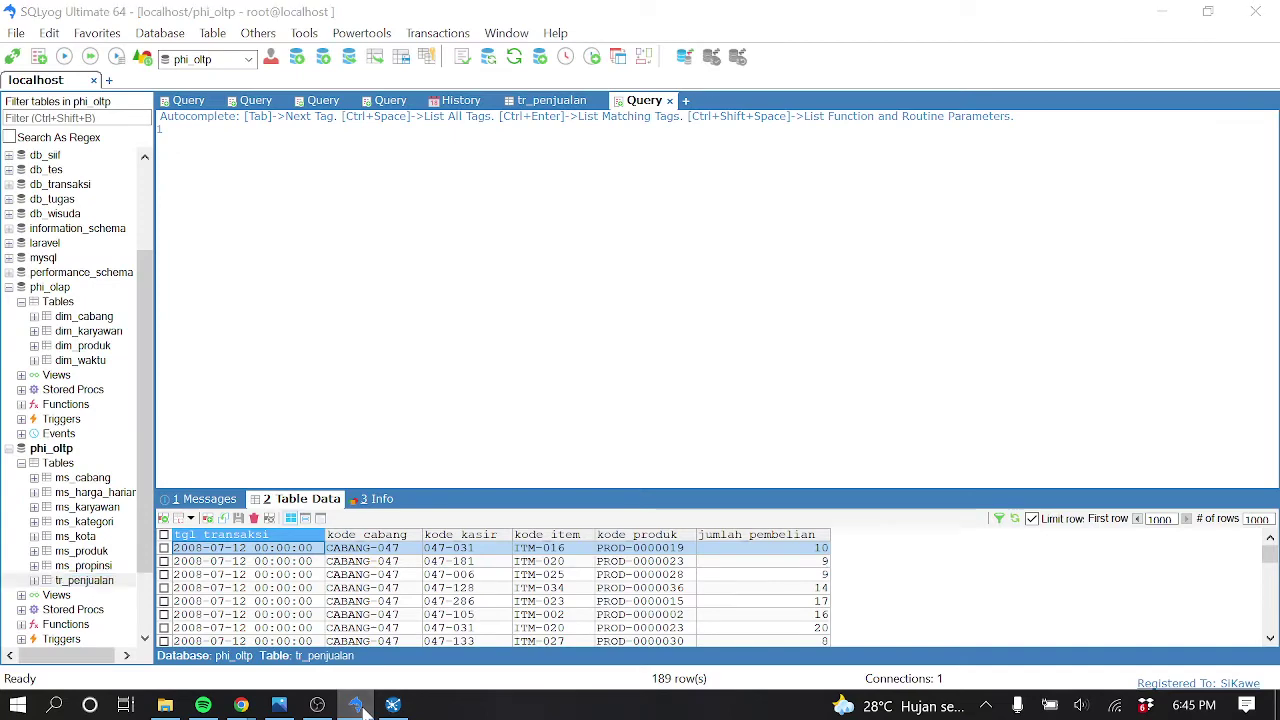
left_click(357, 707)
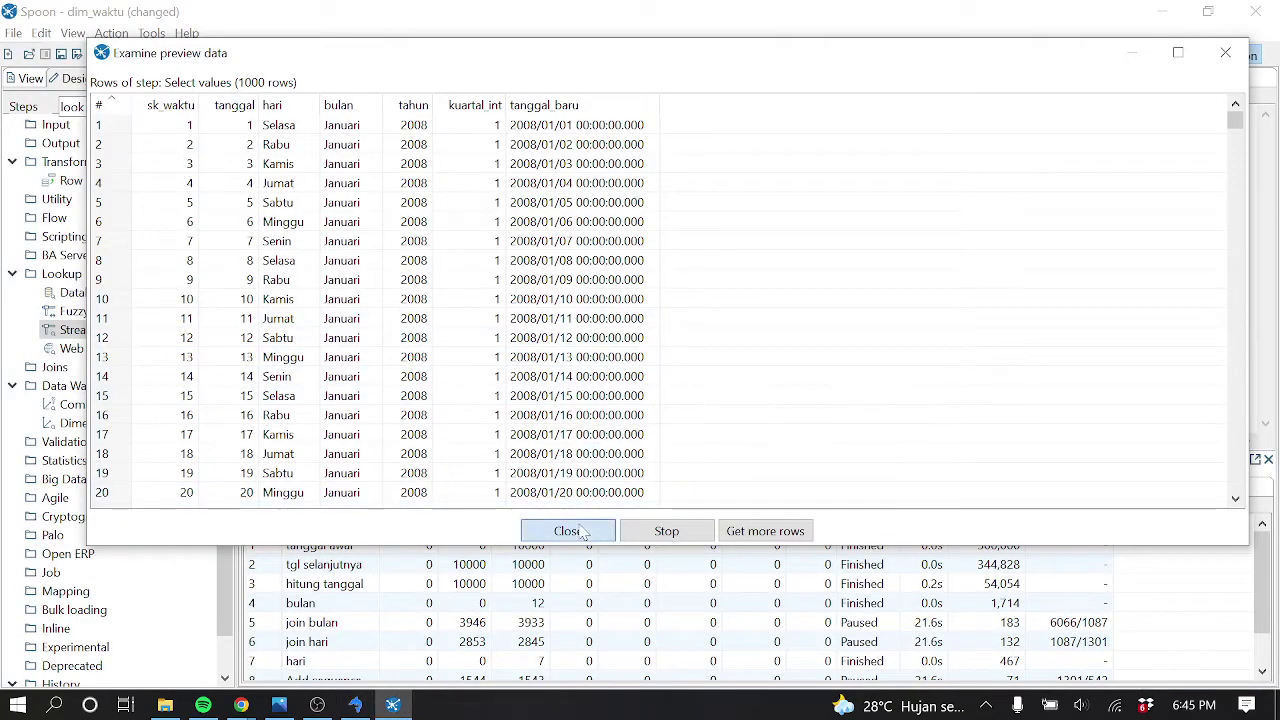
left_click(568, 530)
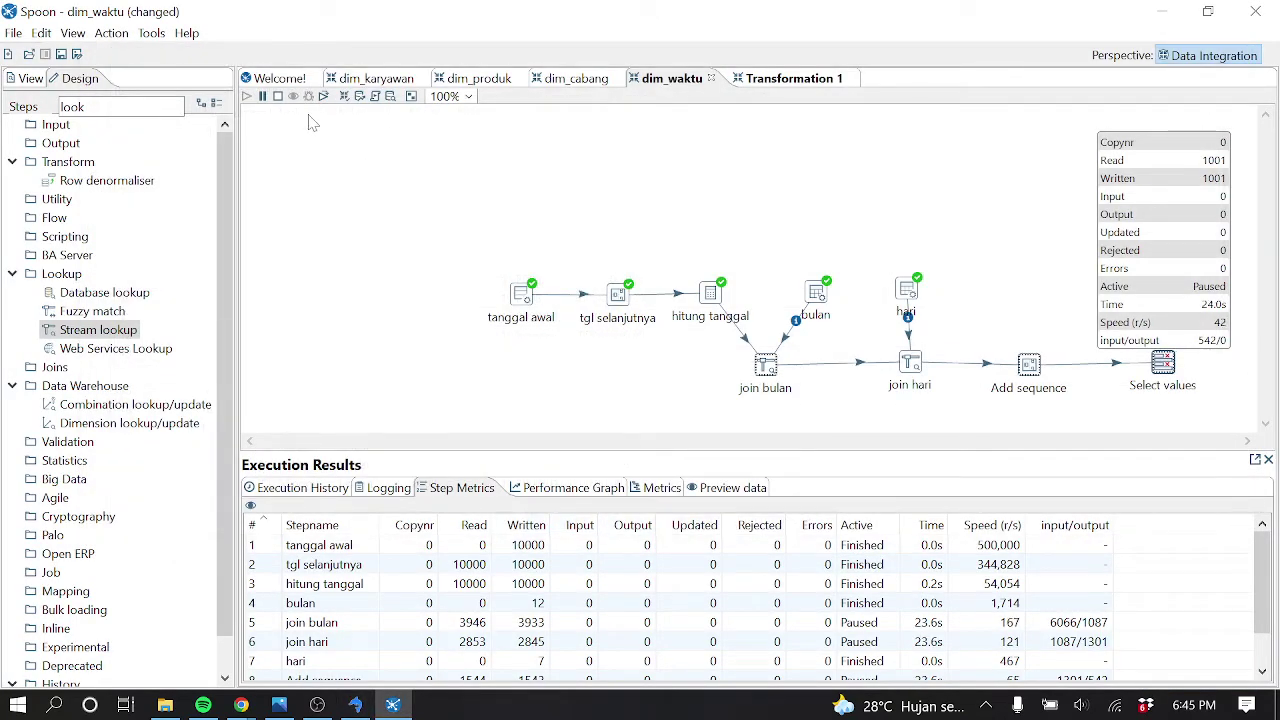
Stop the run and place a Table output step from the Output category after Select values
left_click(279, 96)
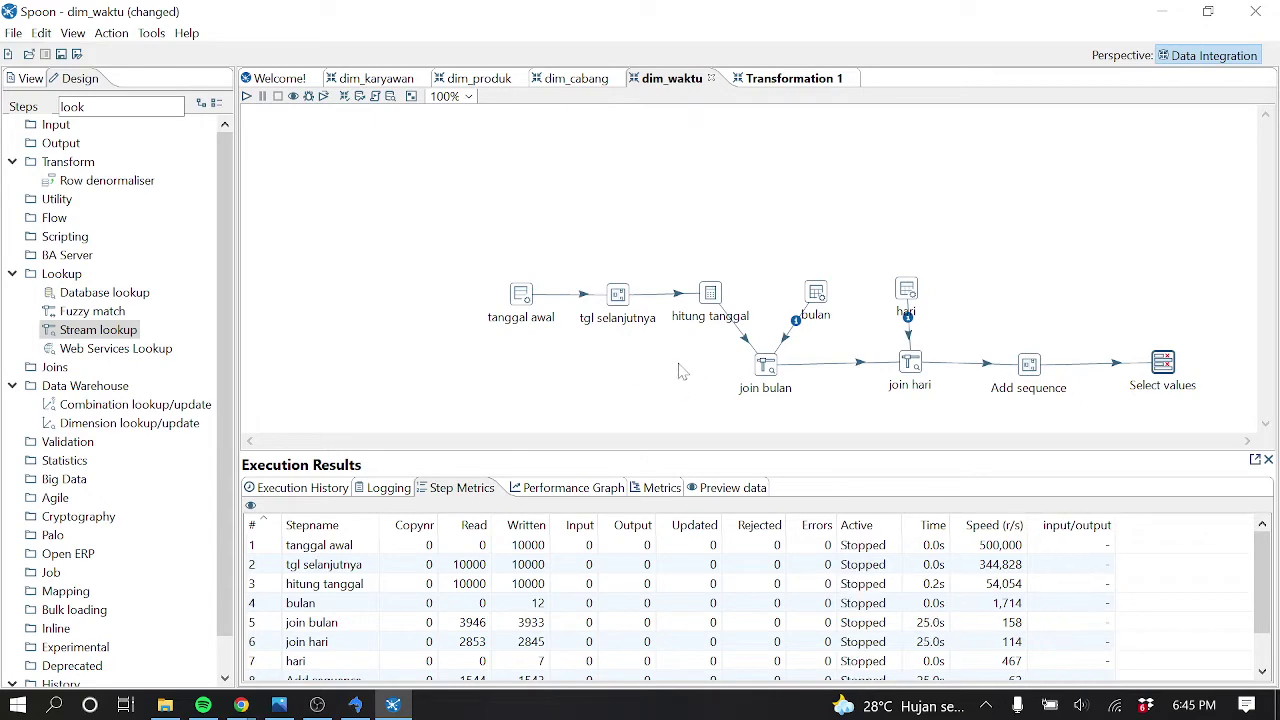
double_click(75, 106)
key("BackSpace")
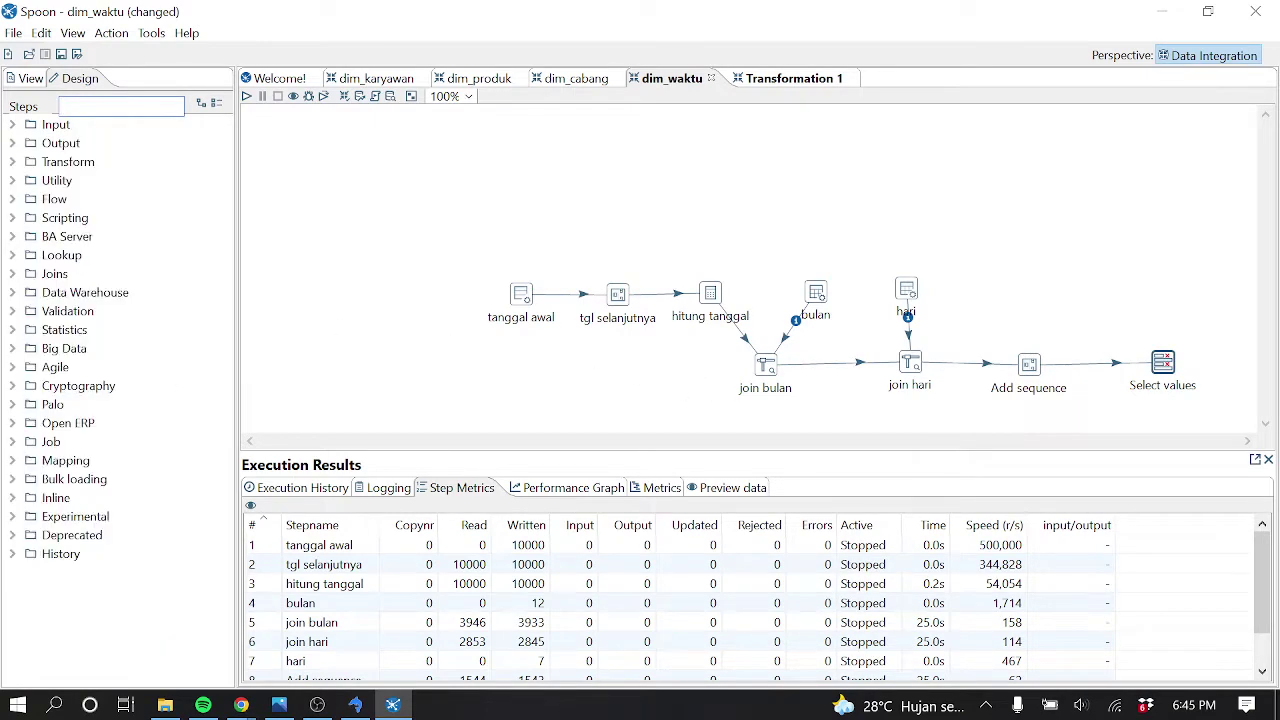
double_click(60, 143)
mouse_move(226, 232)
left_mouse_down()
mouse_move(230, 324)
mouse_move(228, 227)
left_mouse_up()
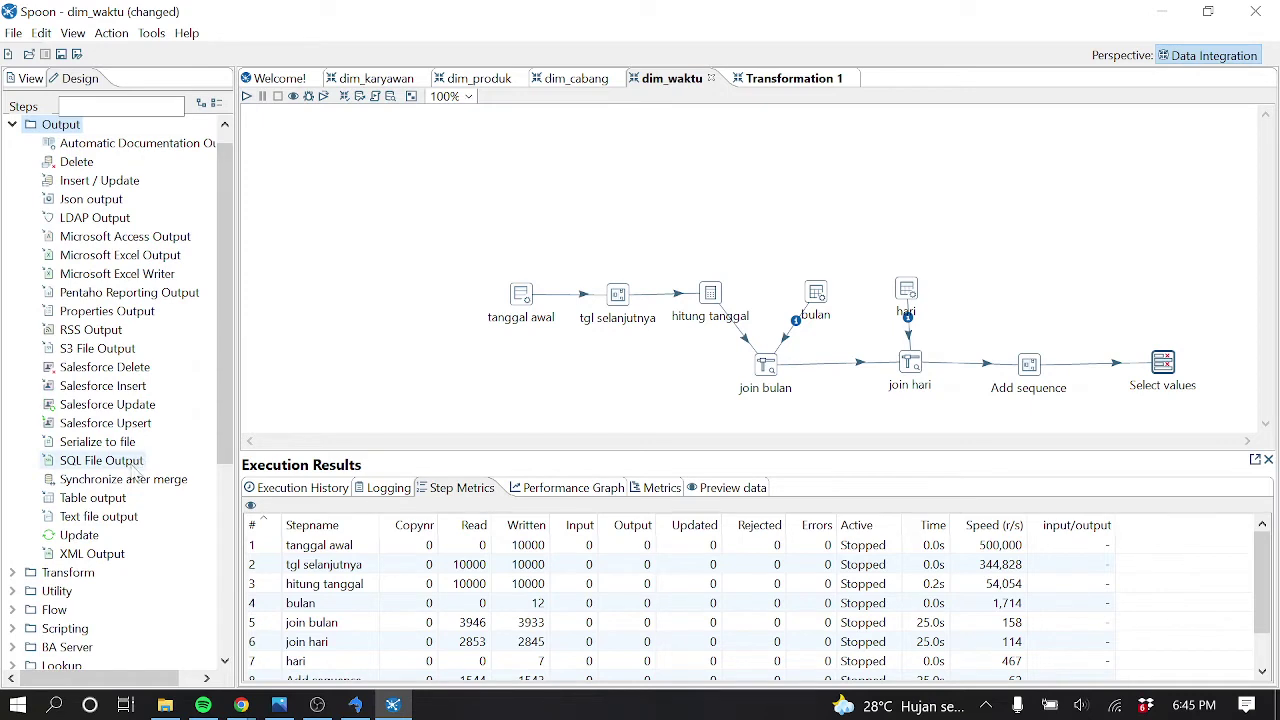
left_click_drag(124, 506, 1234, 358)
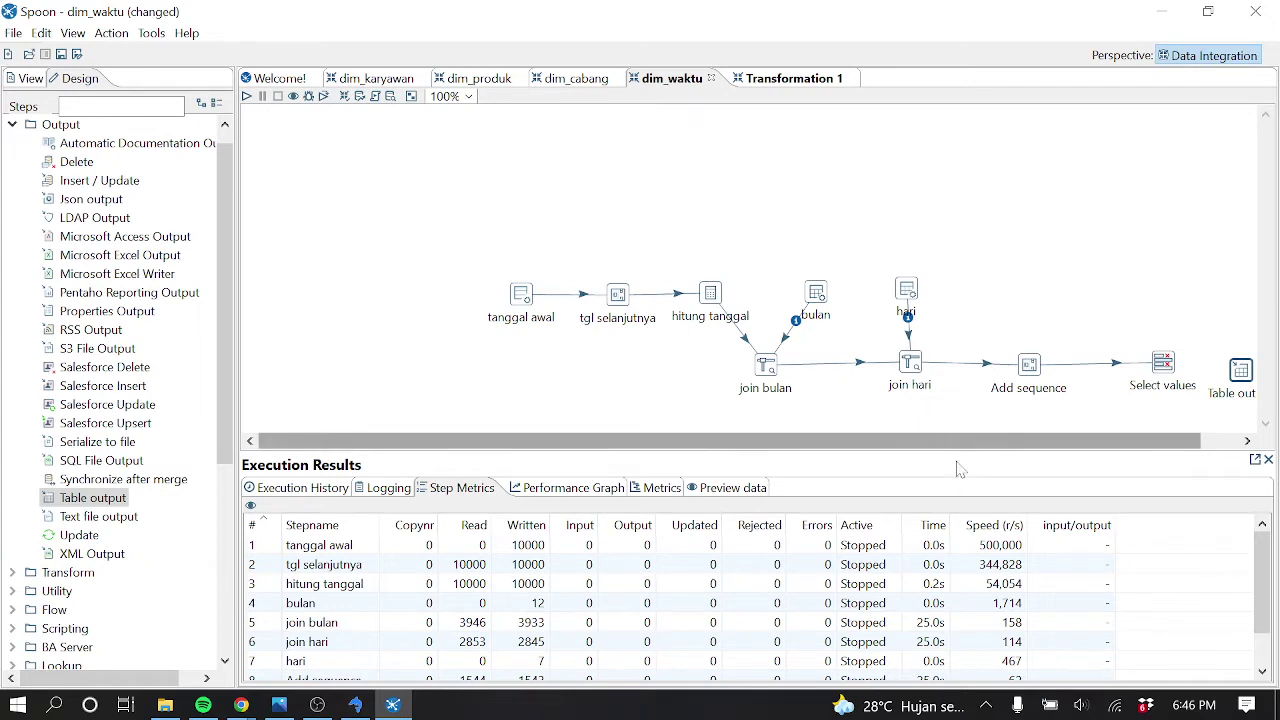
Align Table output with Select values and link them with a main-output hop
left_click_drag(972, 446, 1063, 440)
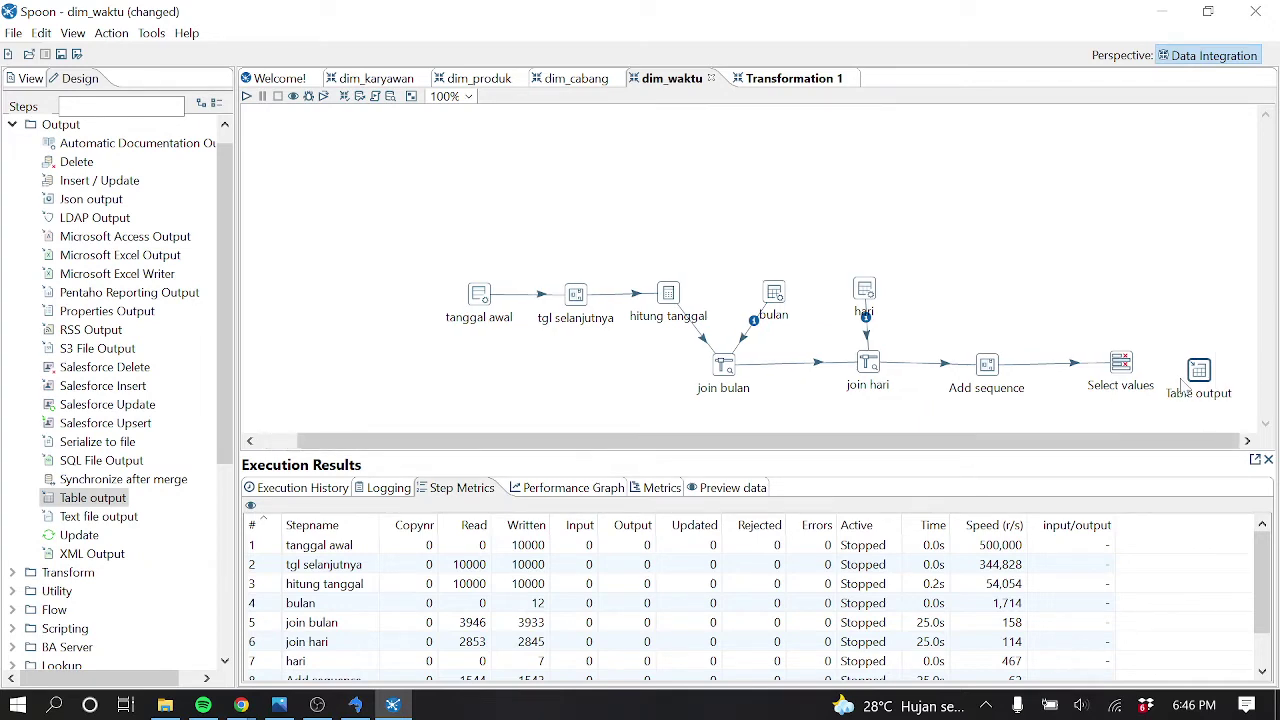
left_click_drag(1219, 362, 1235, 353)
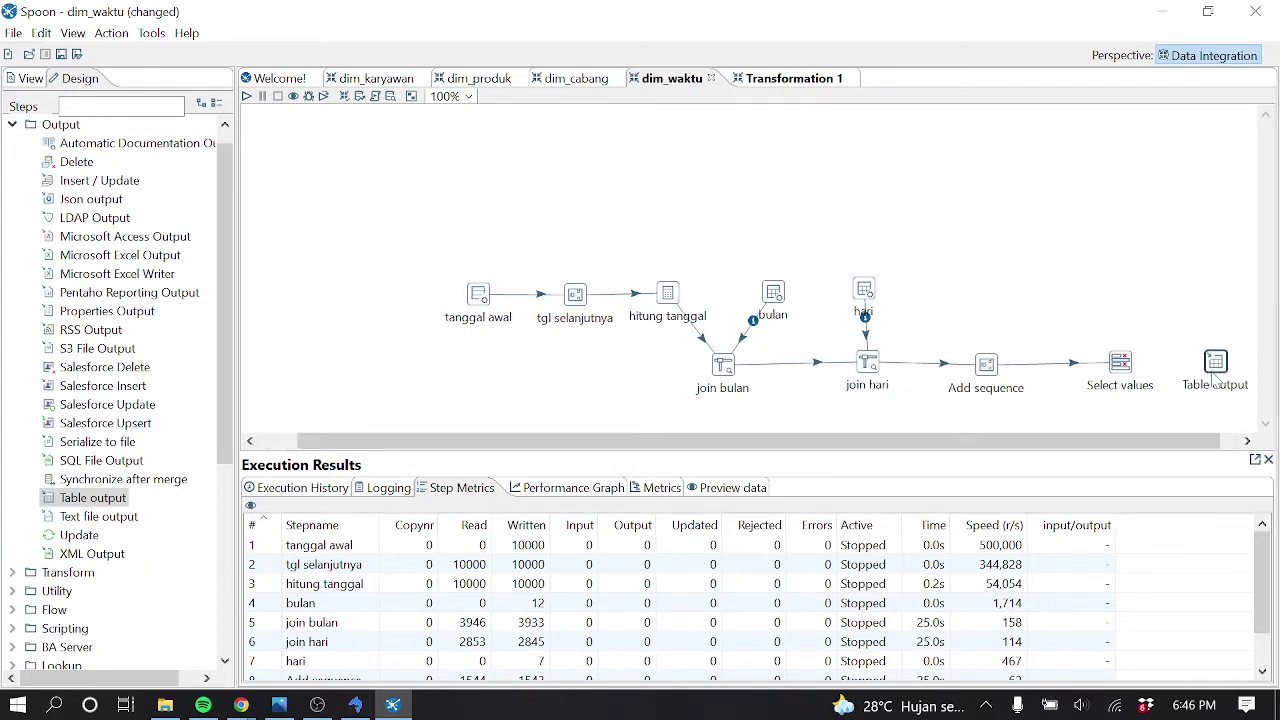
left_click_drag(1130, 372, 1220, 368)
left_click(1230, 376)
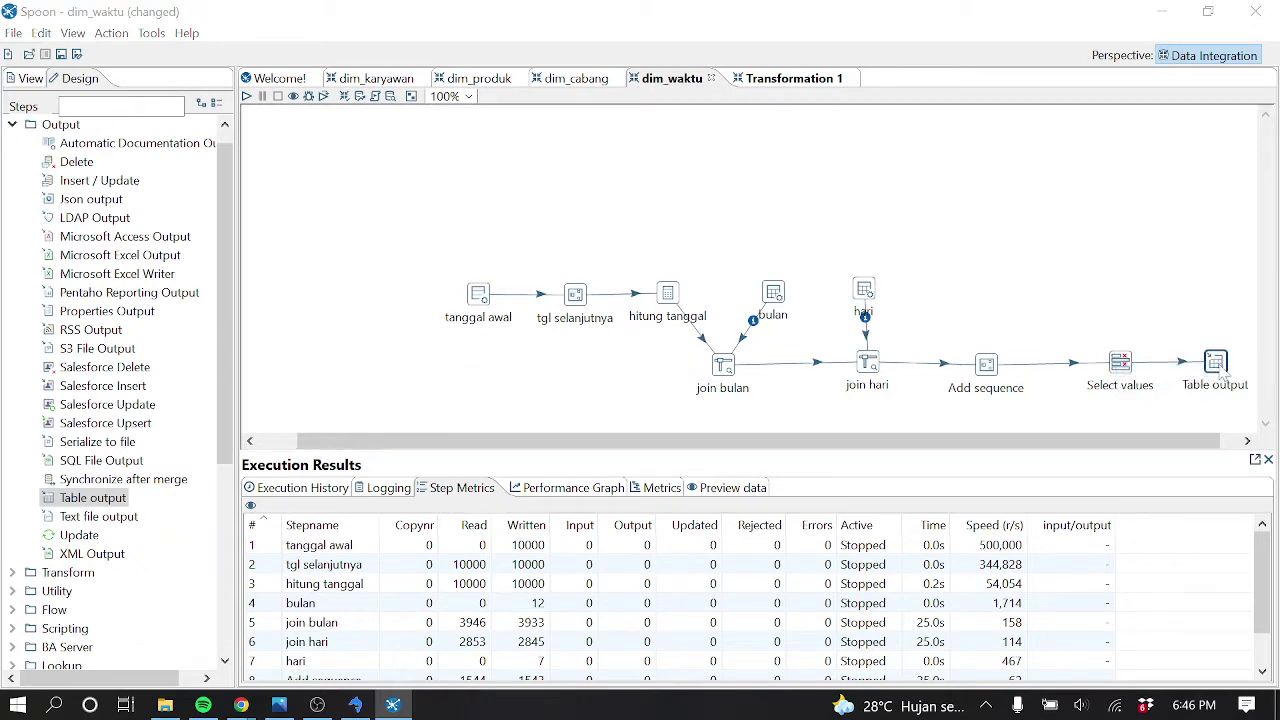
double_click(1216, 364)
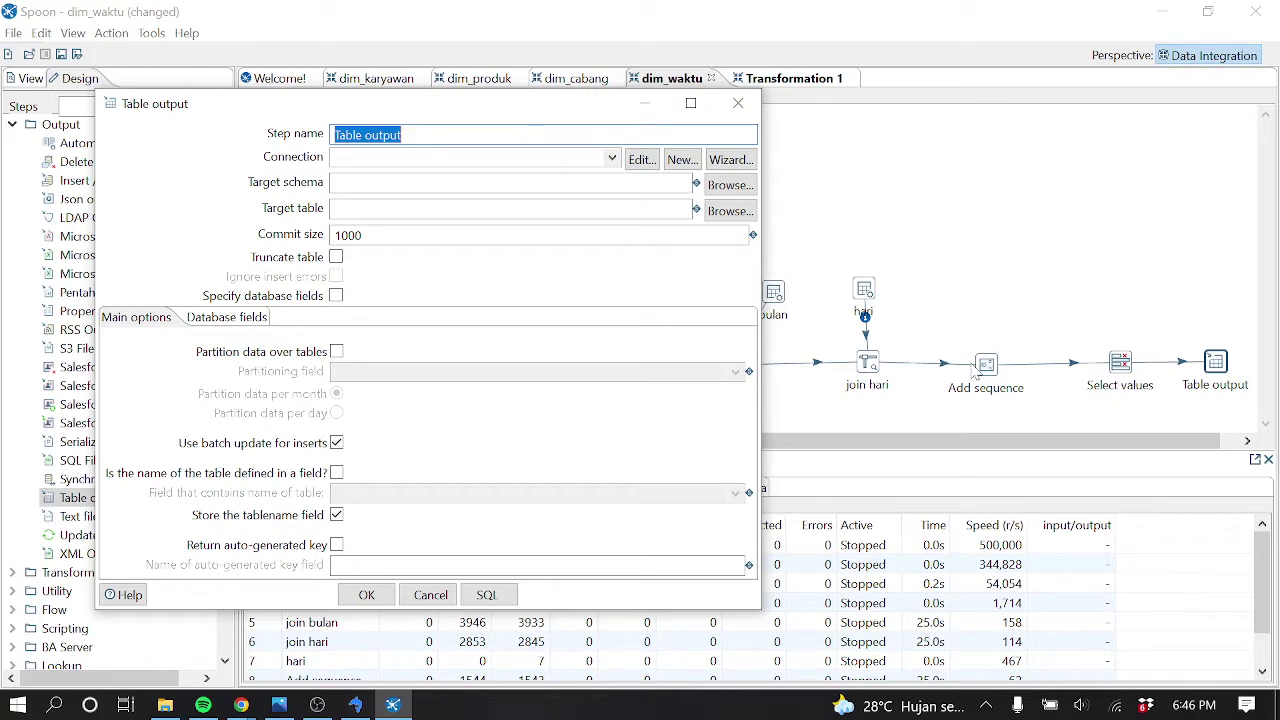
Set the Table output step's connection to oltp
left_click(610, 157)
left_click(350, 197)
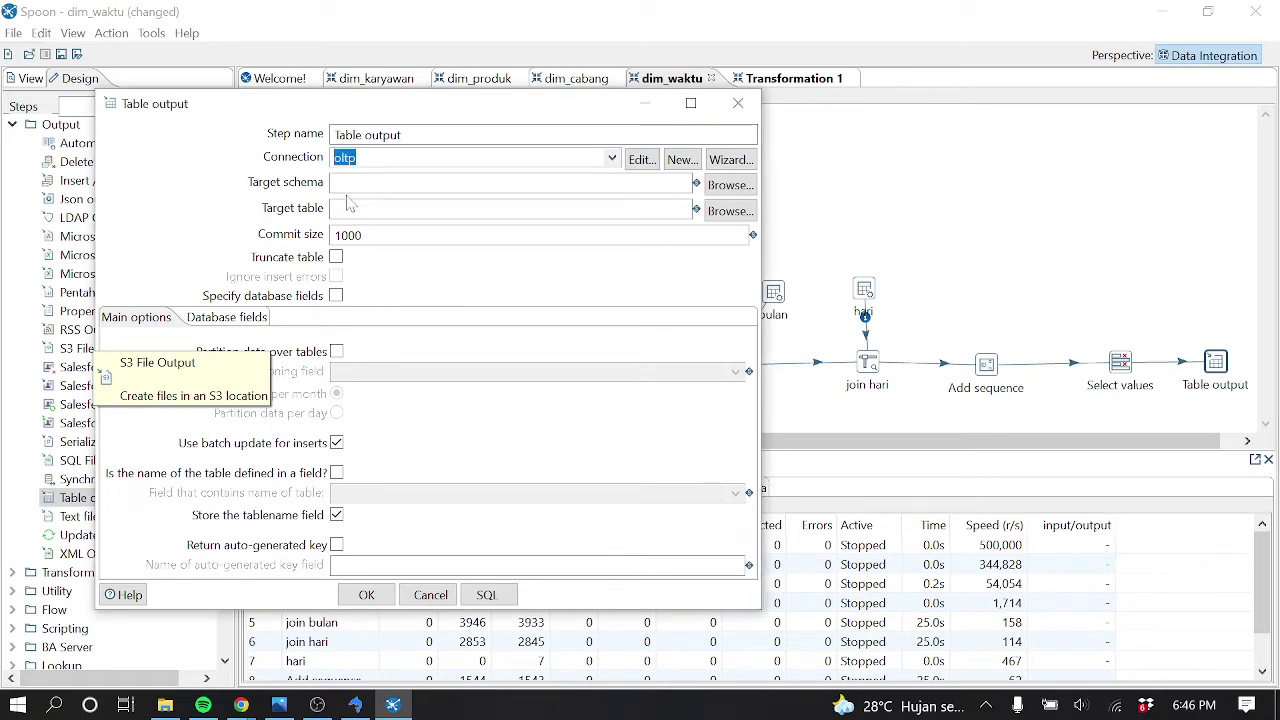
left_click(355, 705)
left_click(356, 705)
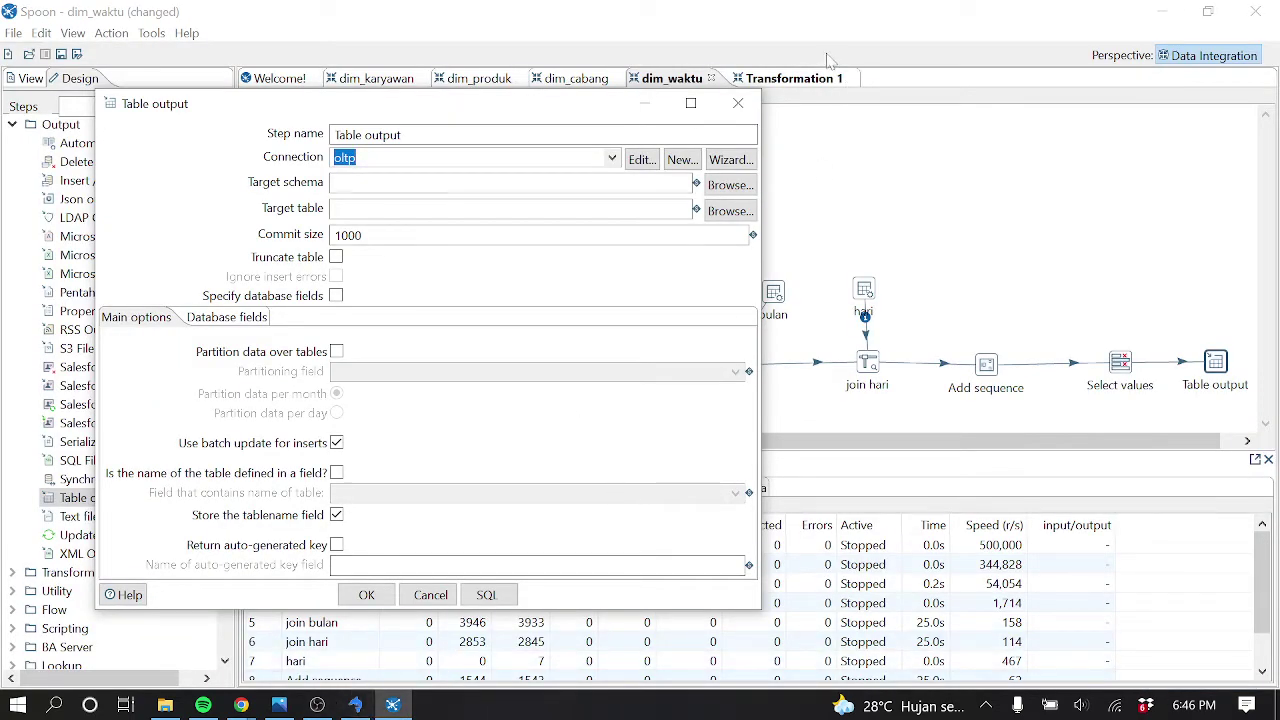
left_click(738, 103)
Go to Transformation 1, select the dim_karyawan step, then switch to SQLyog
left_click(786, 79)
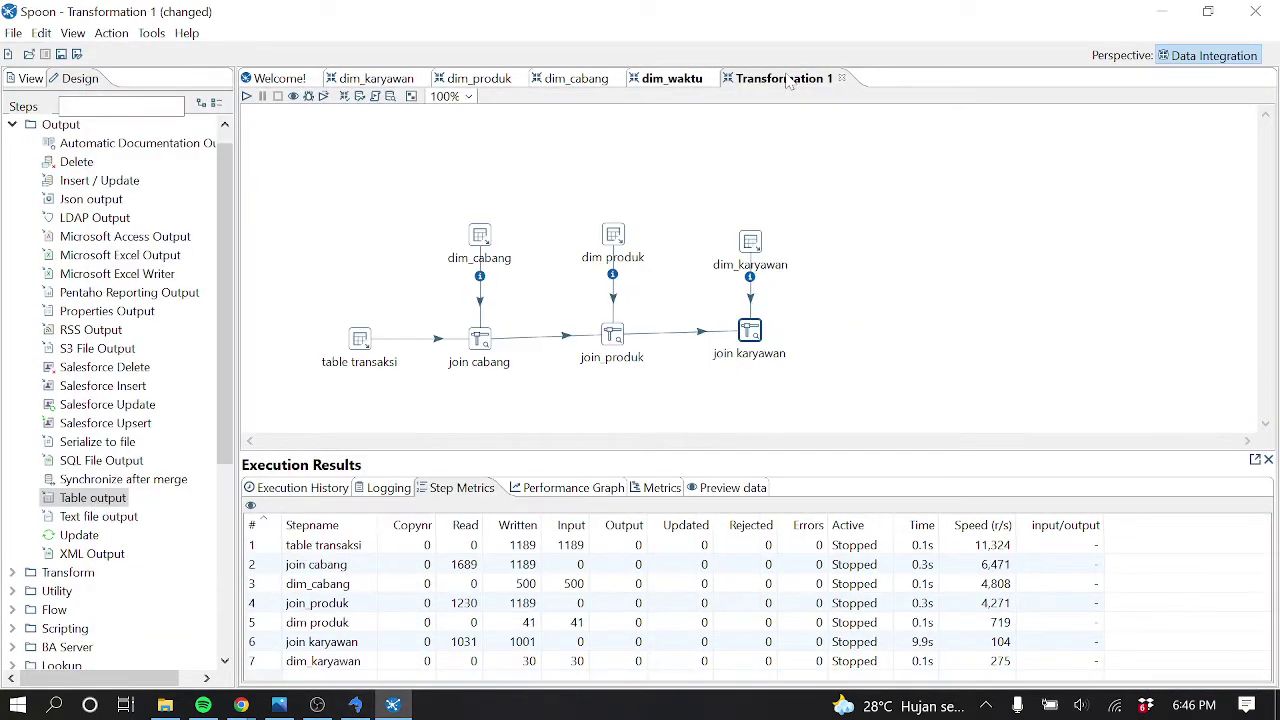
left_click(755, 247)
left_click(355, 705)
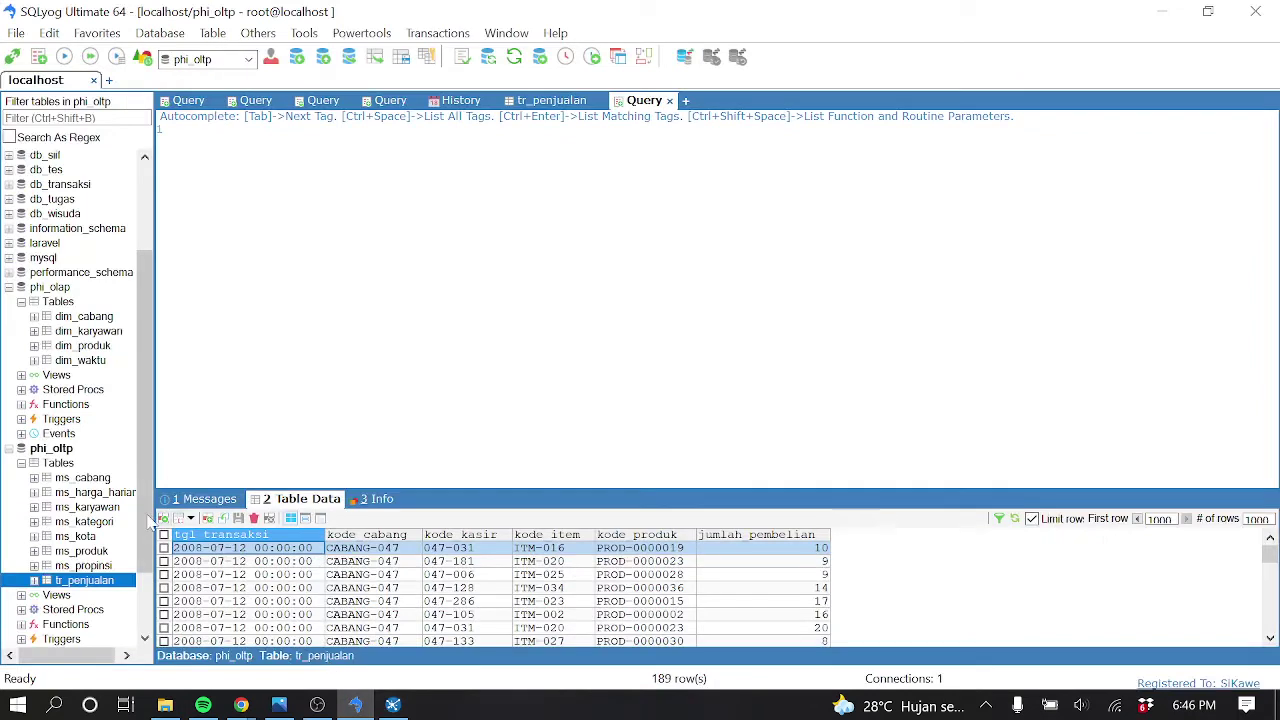
Drop the dim_waktu table from phi_olap and confirm the deletion
left_click(101, 366)
right_click(101, 366)
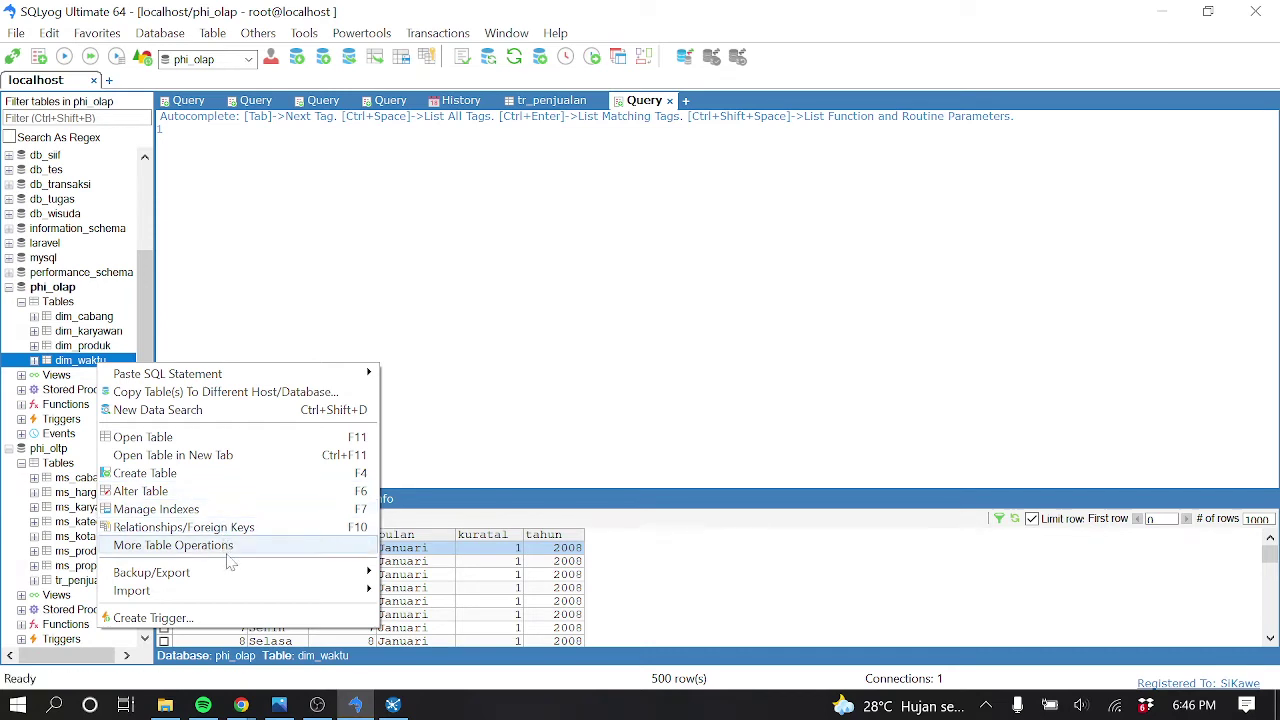
mouse_move(232, 551)
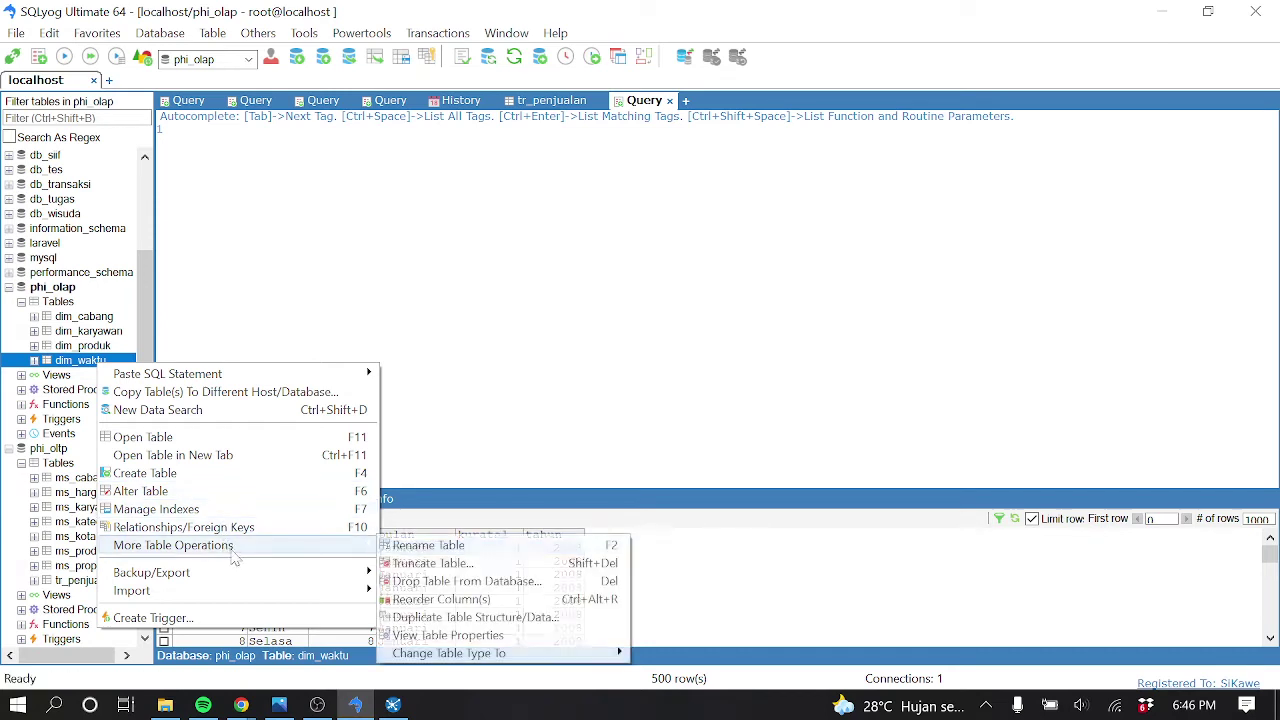
left_click(461, 583)
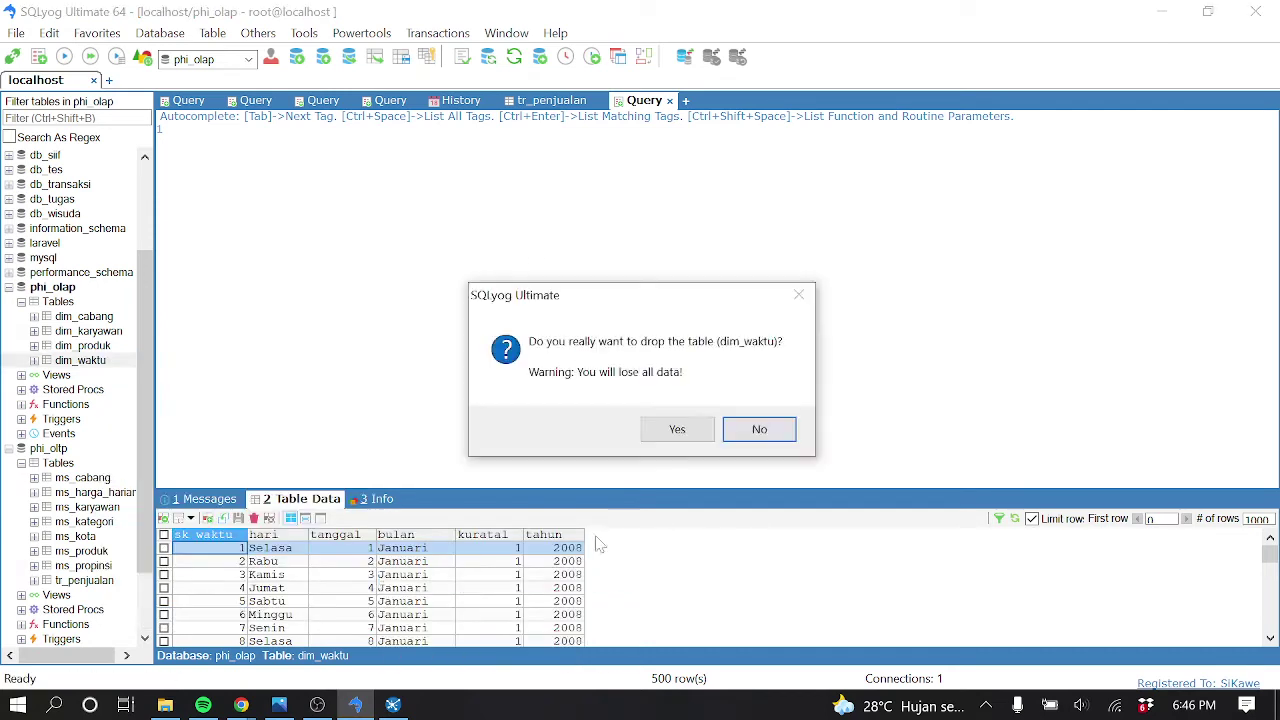
left_click(697, 437)
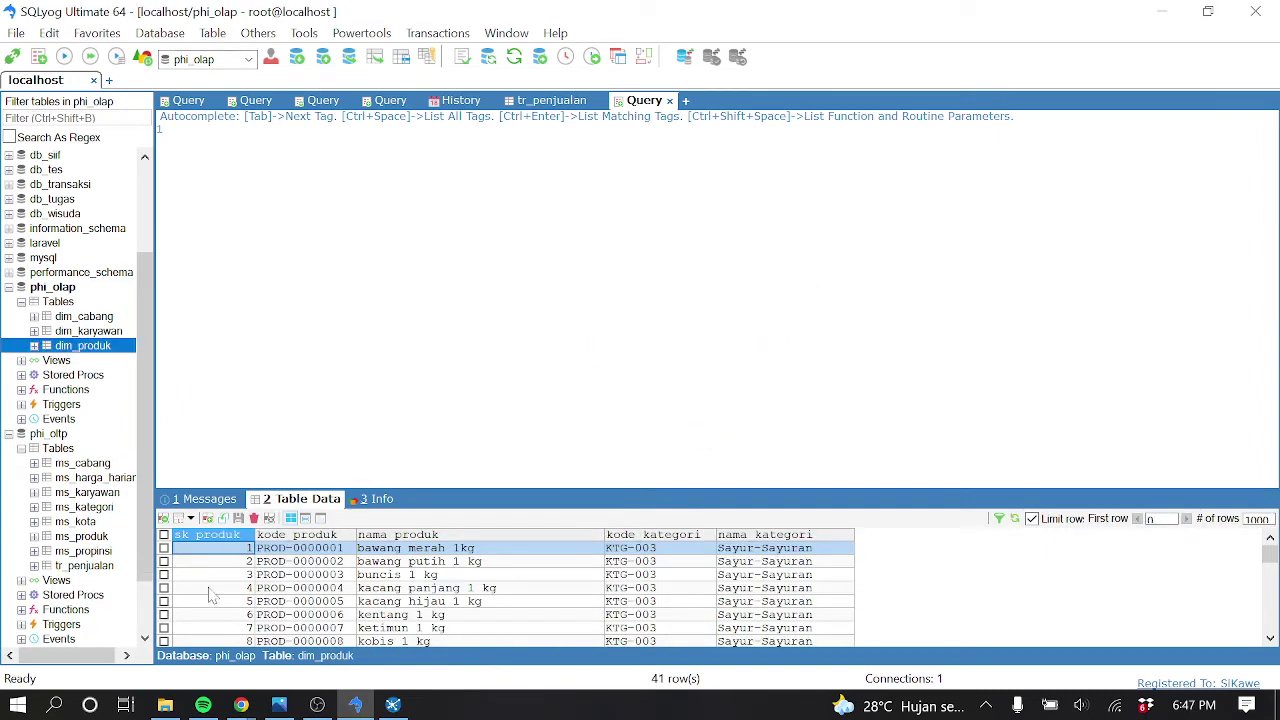
Point the dim_waktu Table output at target table dim_waktu on olap and generate its SQL
left_click(393, 706)
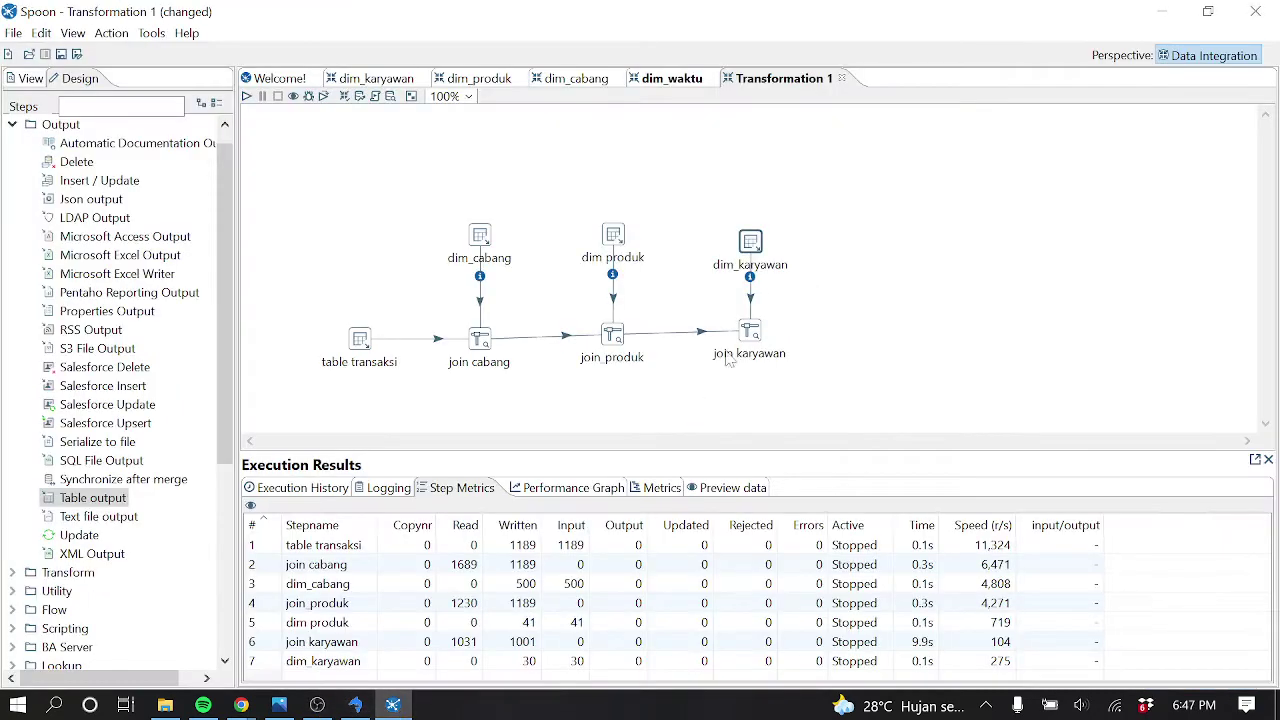
left_click(688, 84)
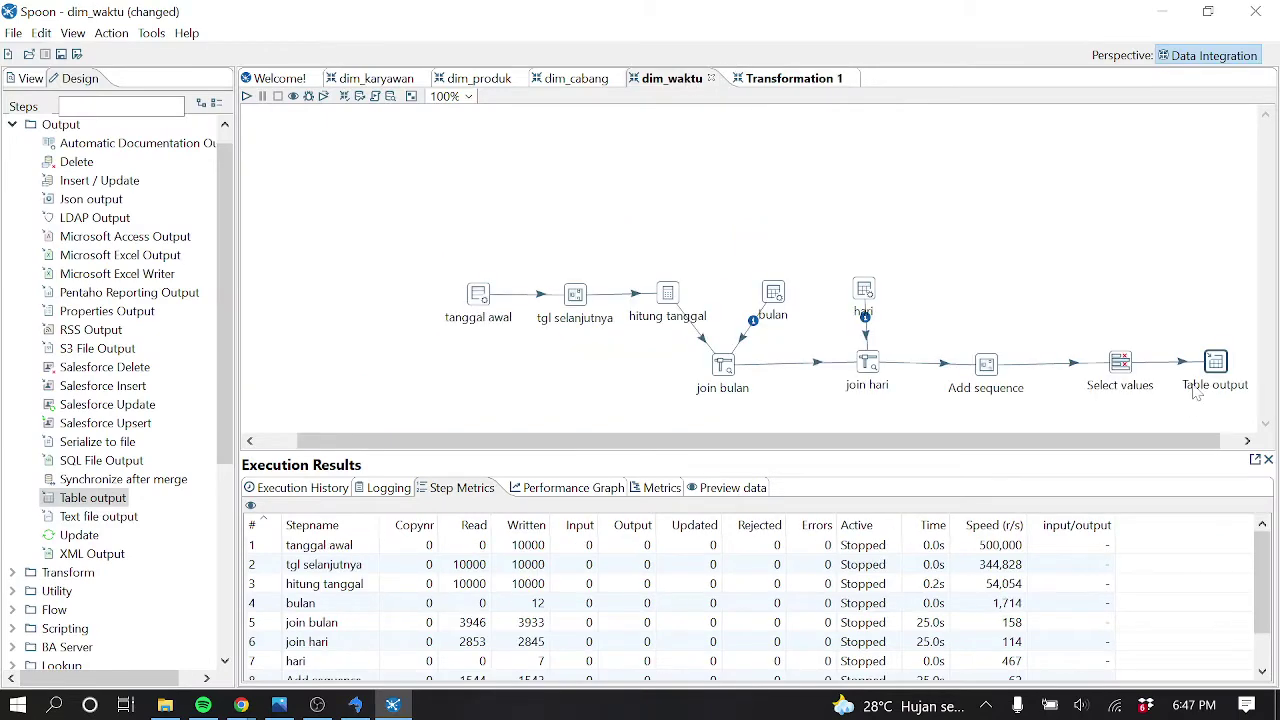
double_click(1215, 362)
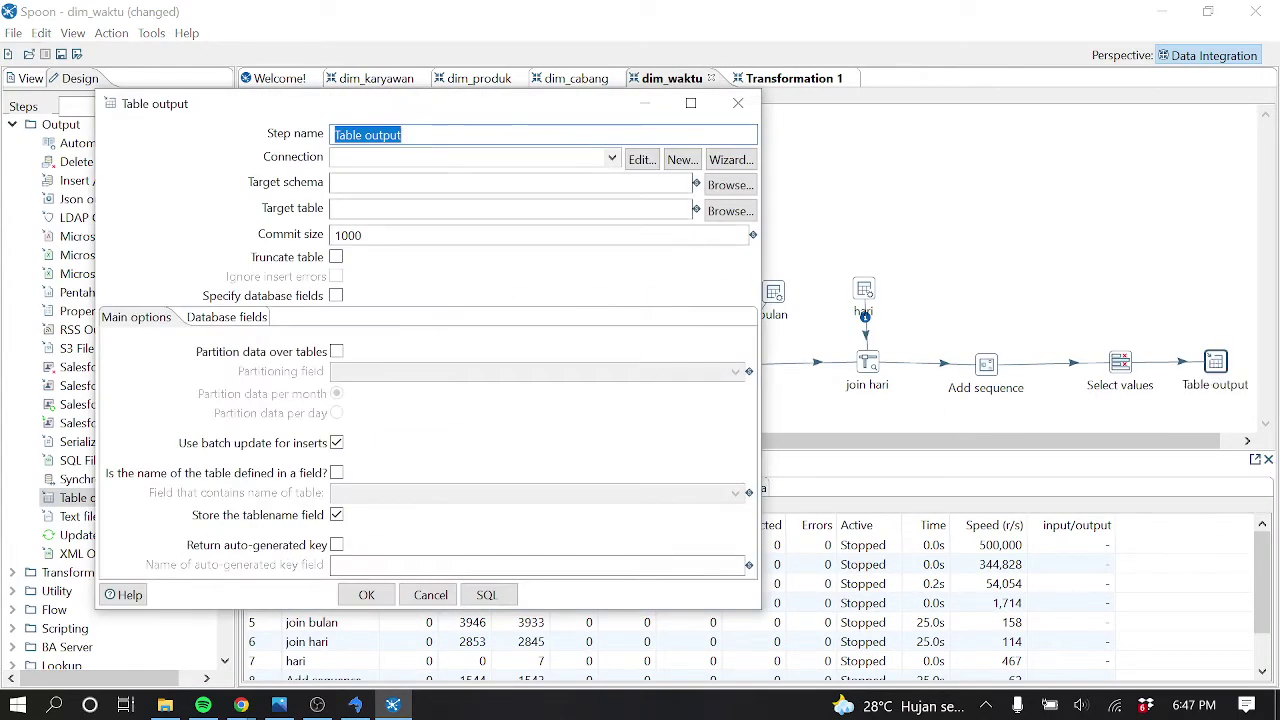
left_click(612, 158)
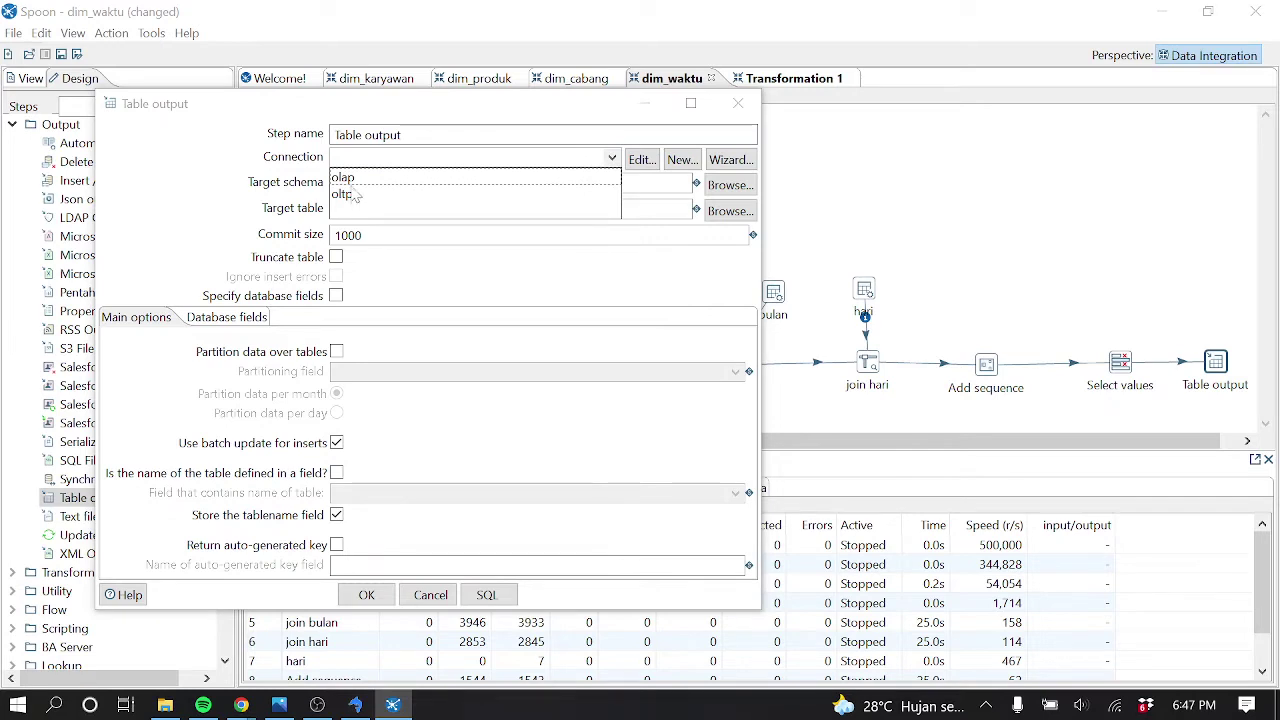
left_click(343, 177)
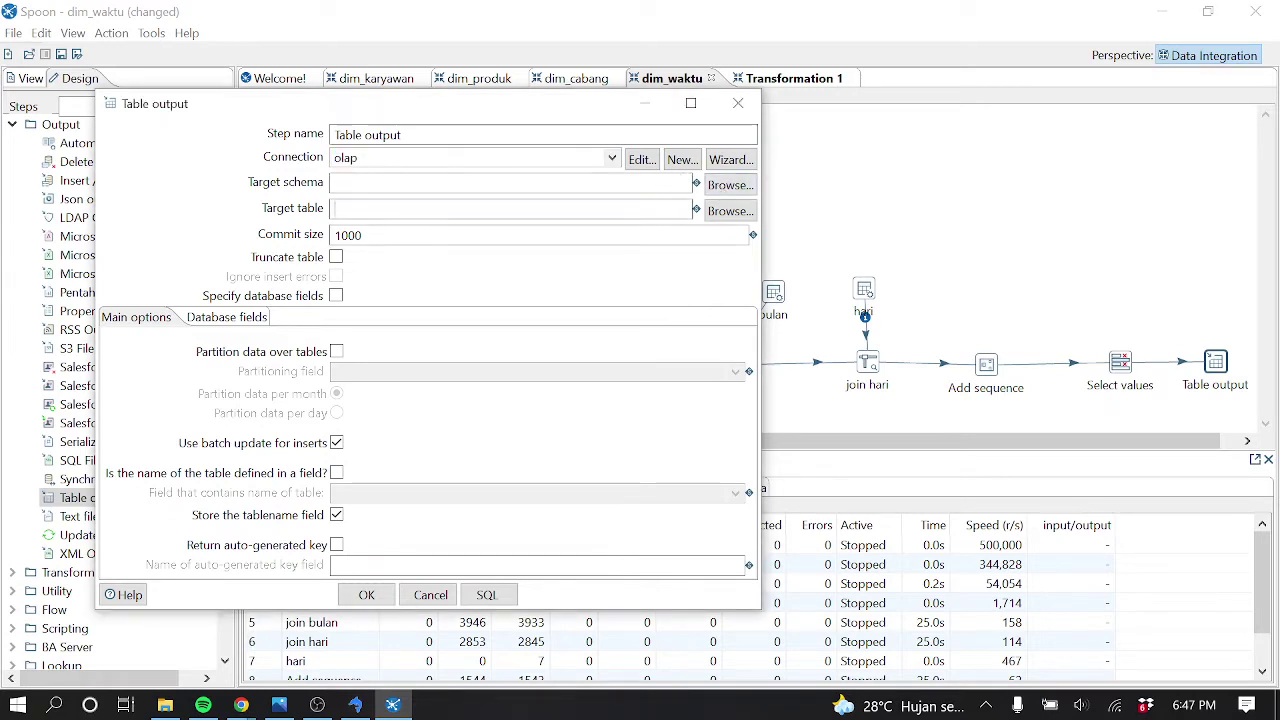
type("dim_waktu")
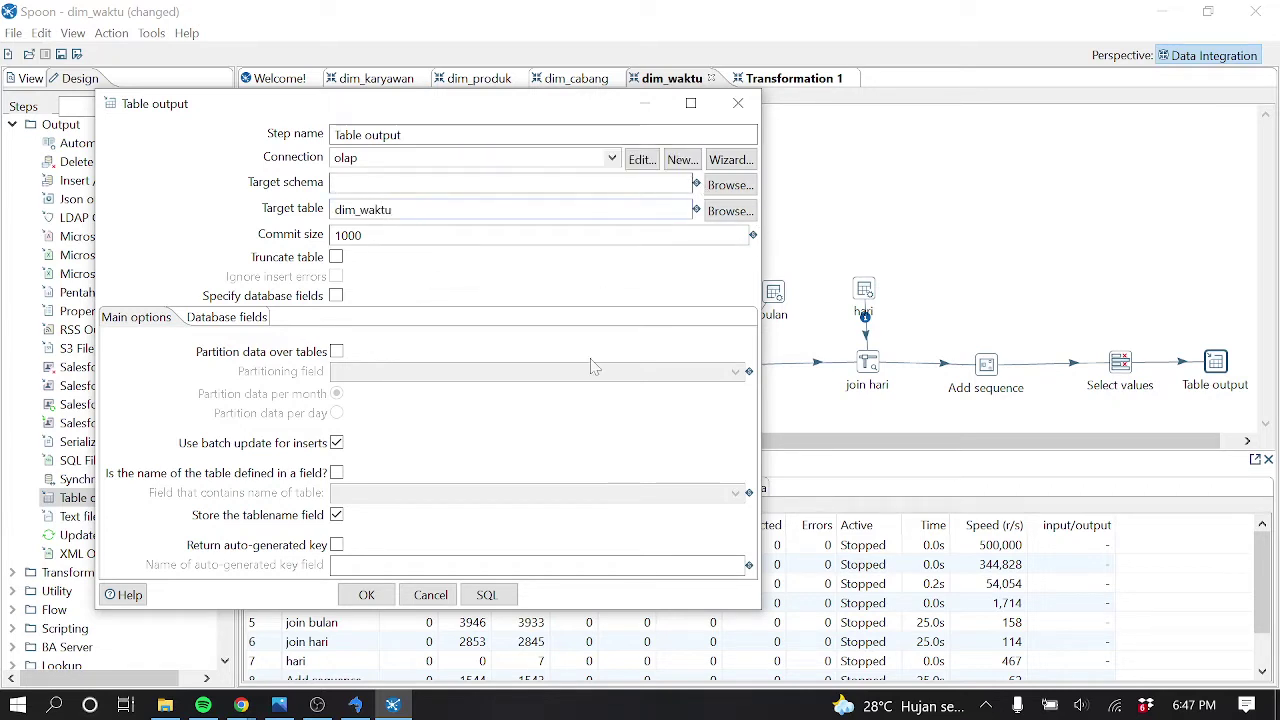
left_click(488, 592)
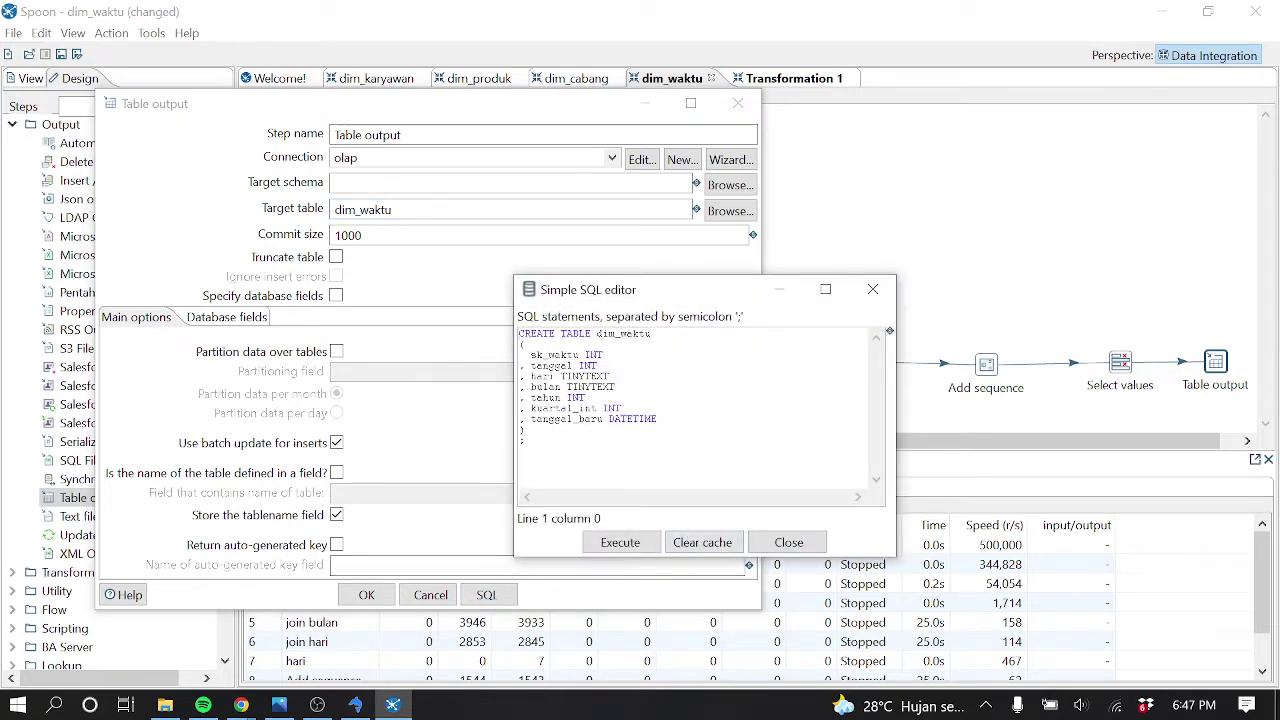
Change hari and bulan from TINYTEXT to varchar(10) and execute the CREATE TABLE dim_waktu statement
double_click(585, 376)
type("varchar()")
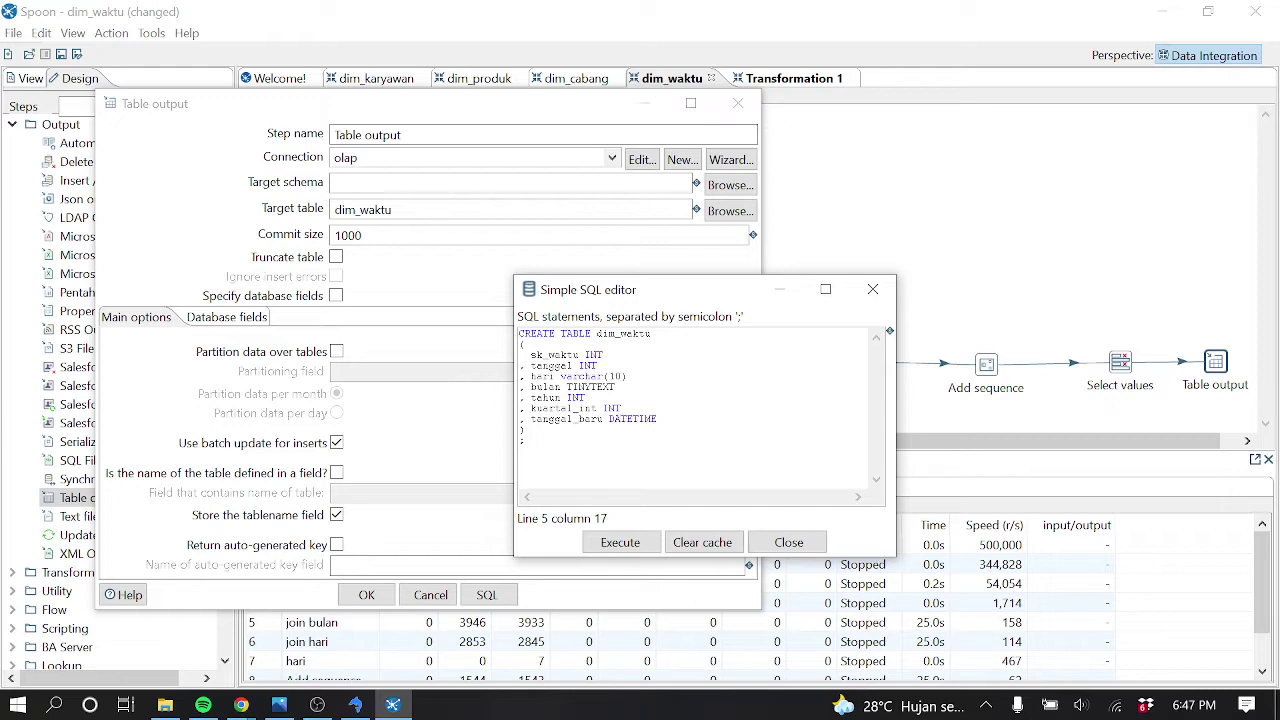
double_click(590, 387)
type("varchar(10)")
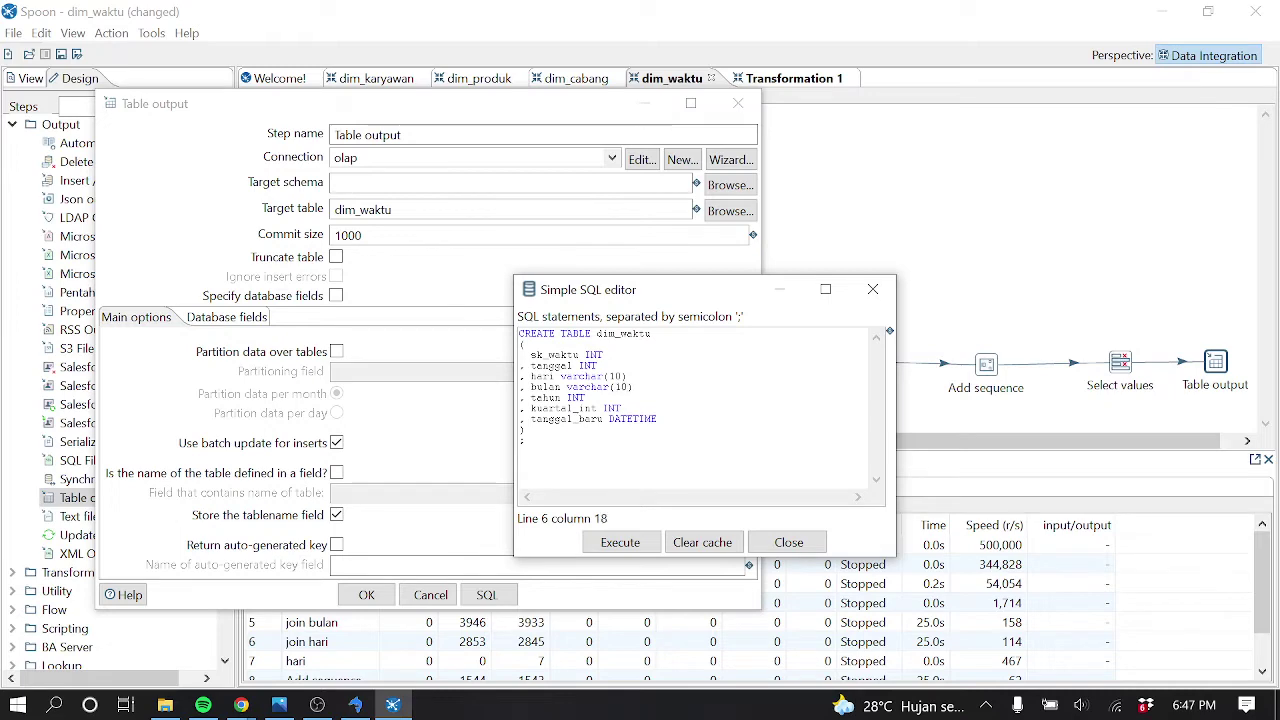
left_click(620, 542)
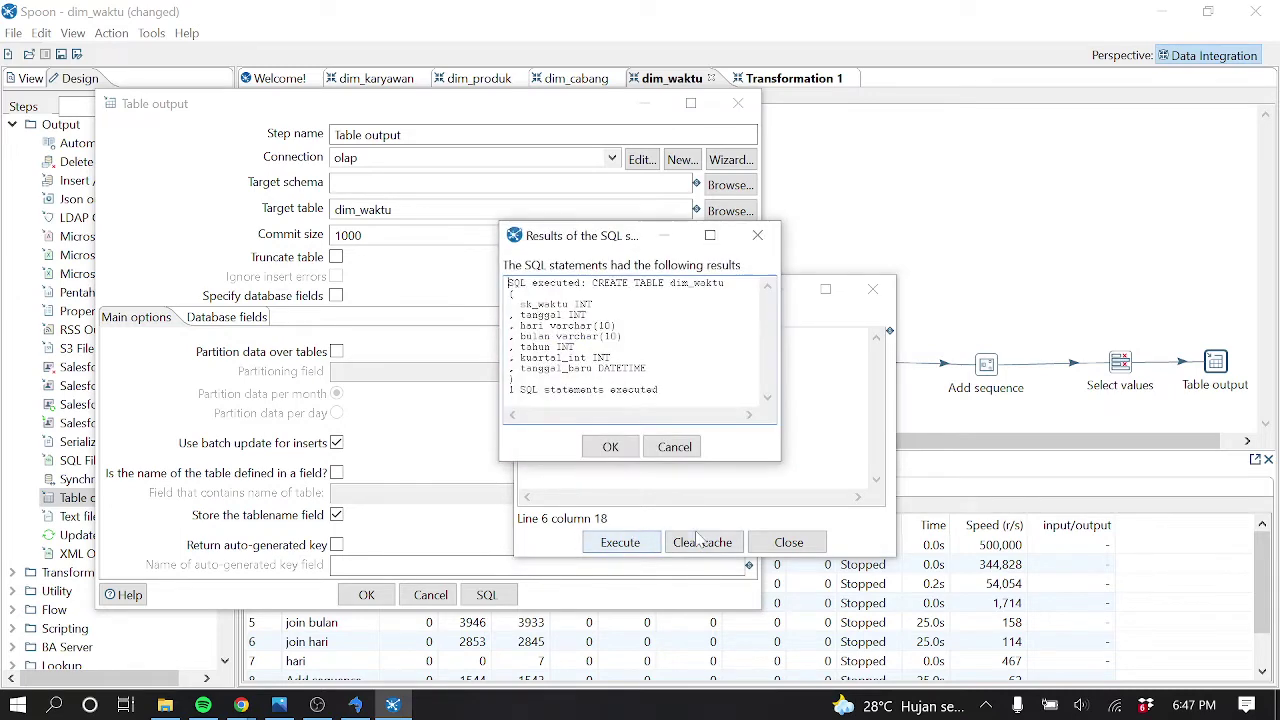
left_click(612, 447)
left_click(794, 547)
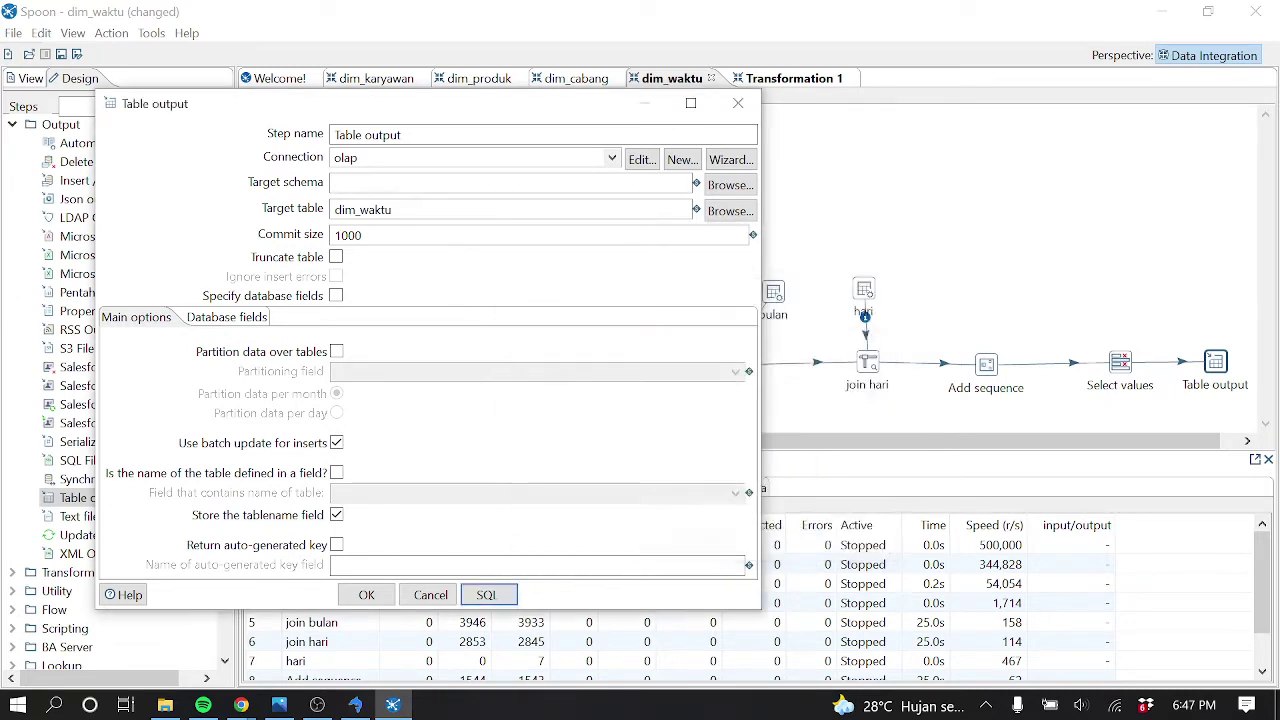
Confirm the Table output settings and launch the dim_waktu transformation, saving it when prompted
left_click(366, 594)
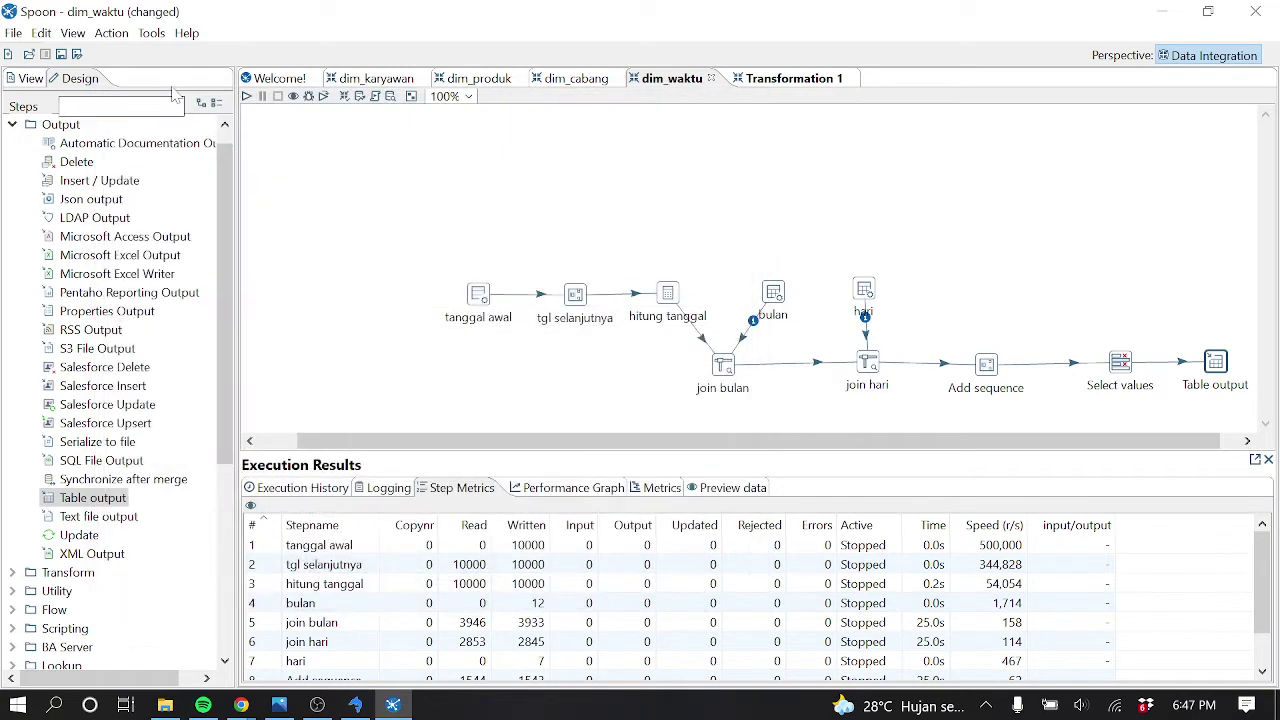
left_click(247, 96)
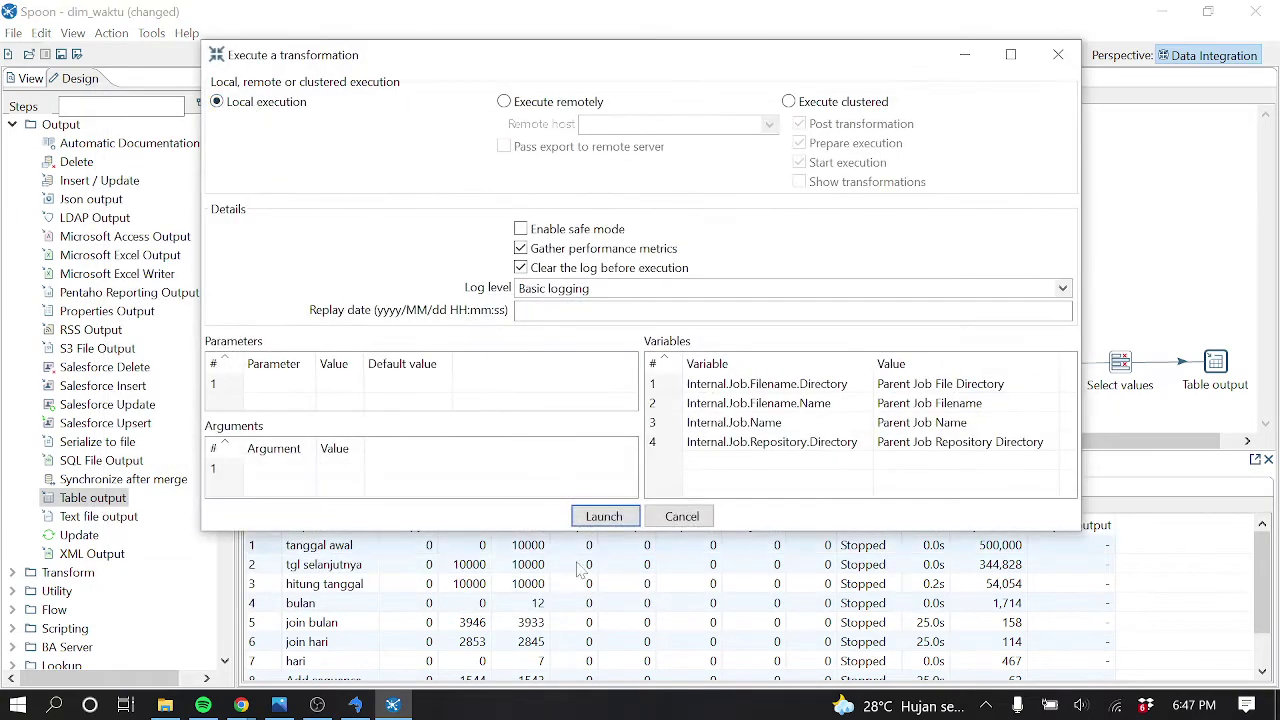
left_click(604, 516)
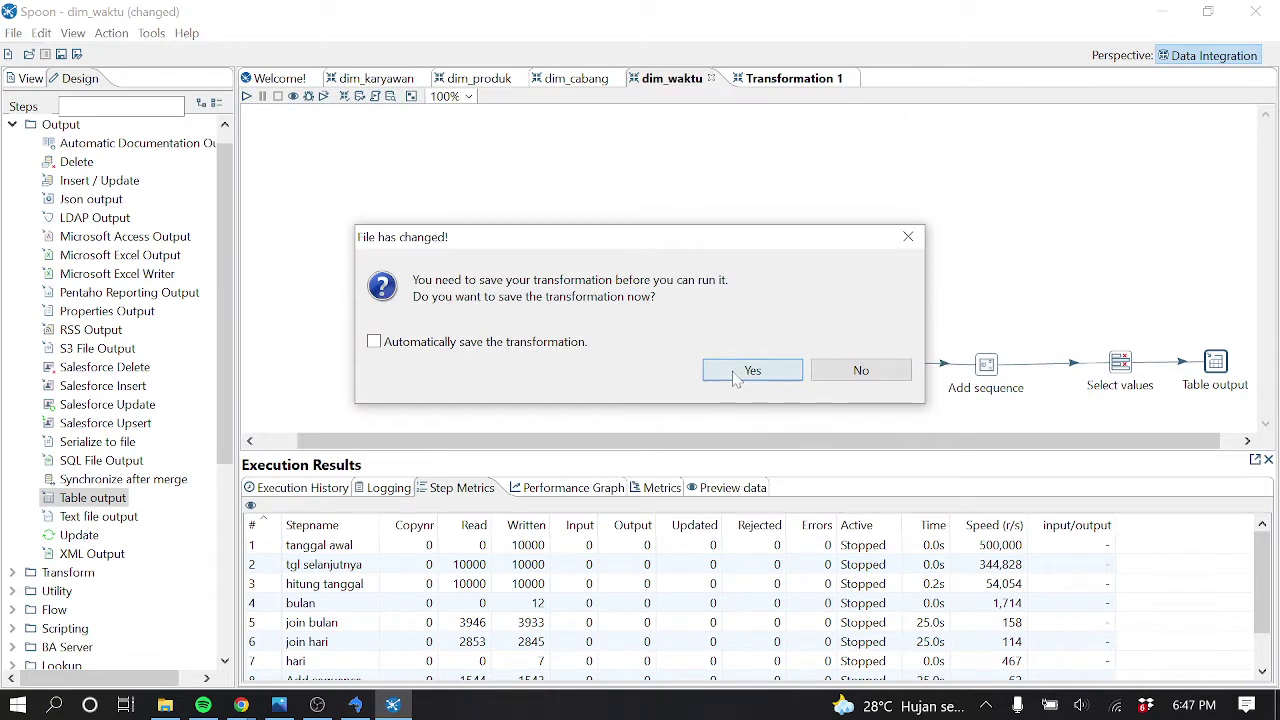
left_click(751, 370)
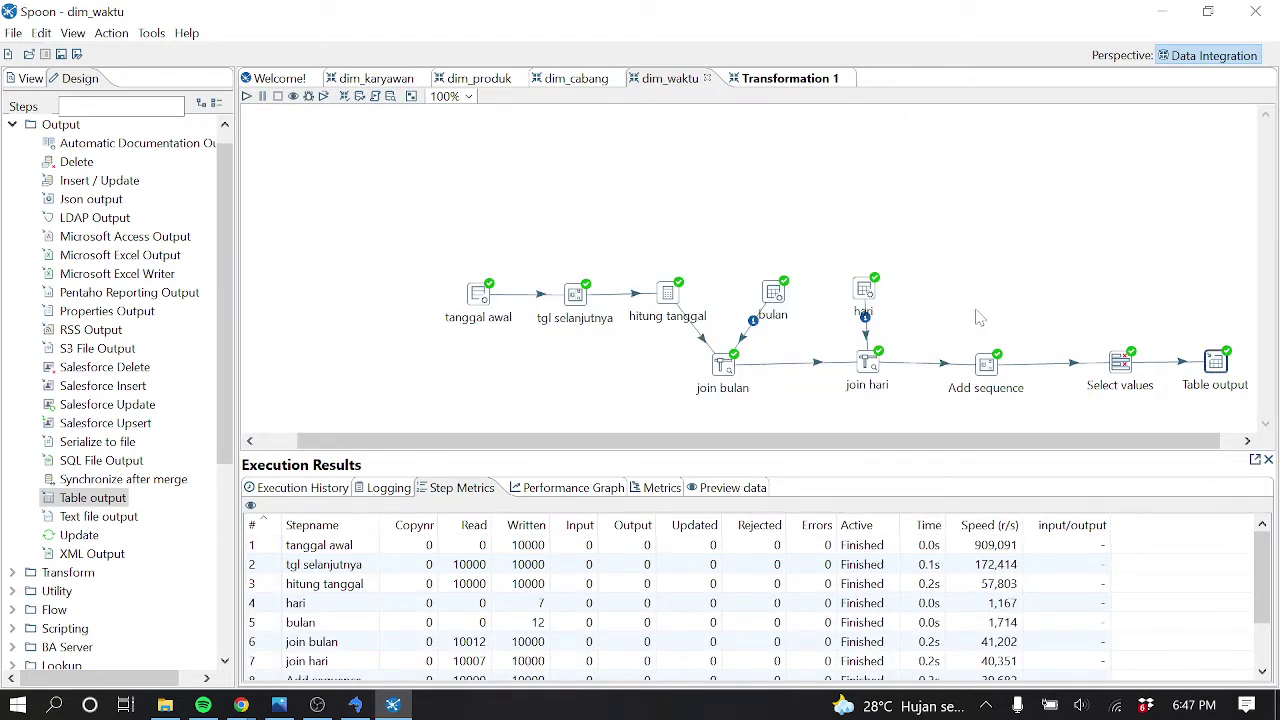
Refresh phi_olap in SQLyog, view the loaded dim_waktu rows, then return to Spoon's Transformation 1
left_click(355, 705)
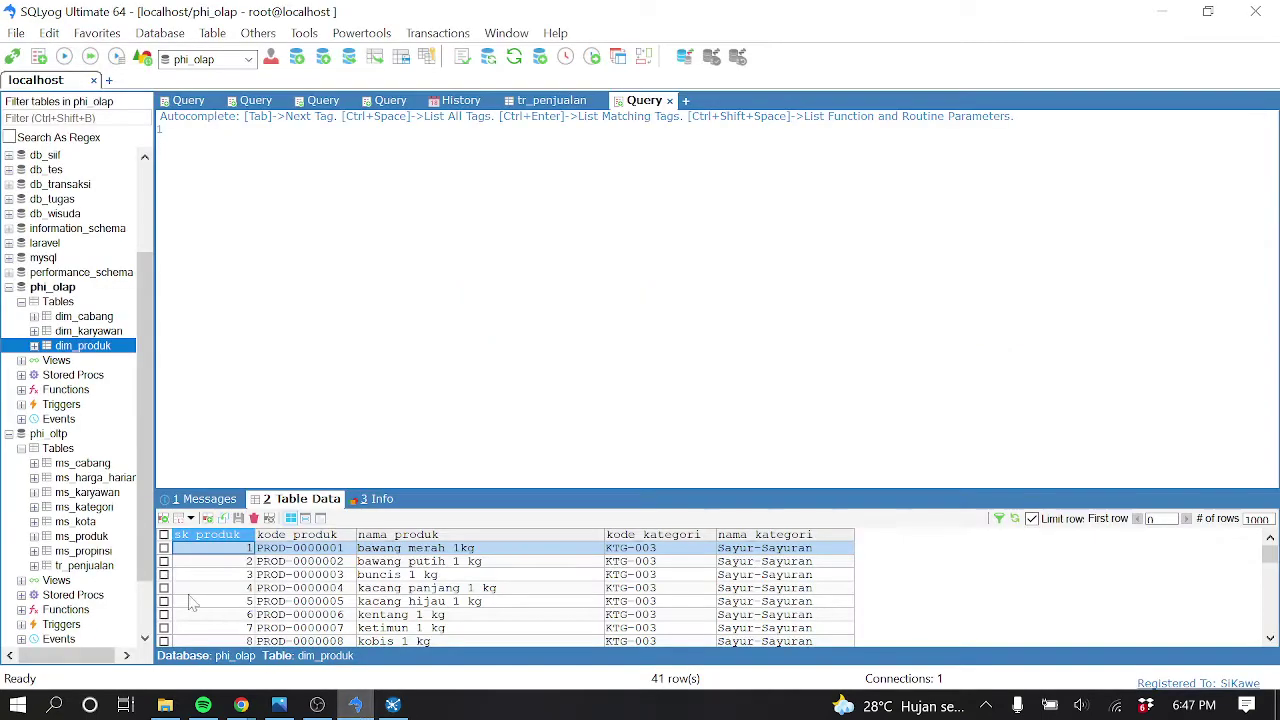
left_click(64, 288)
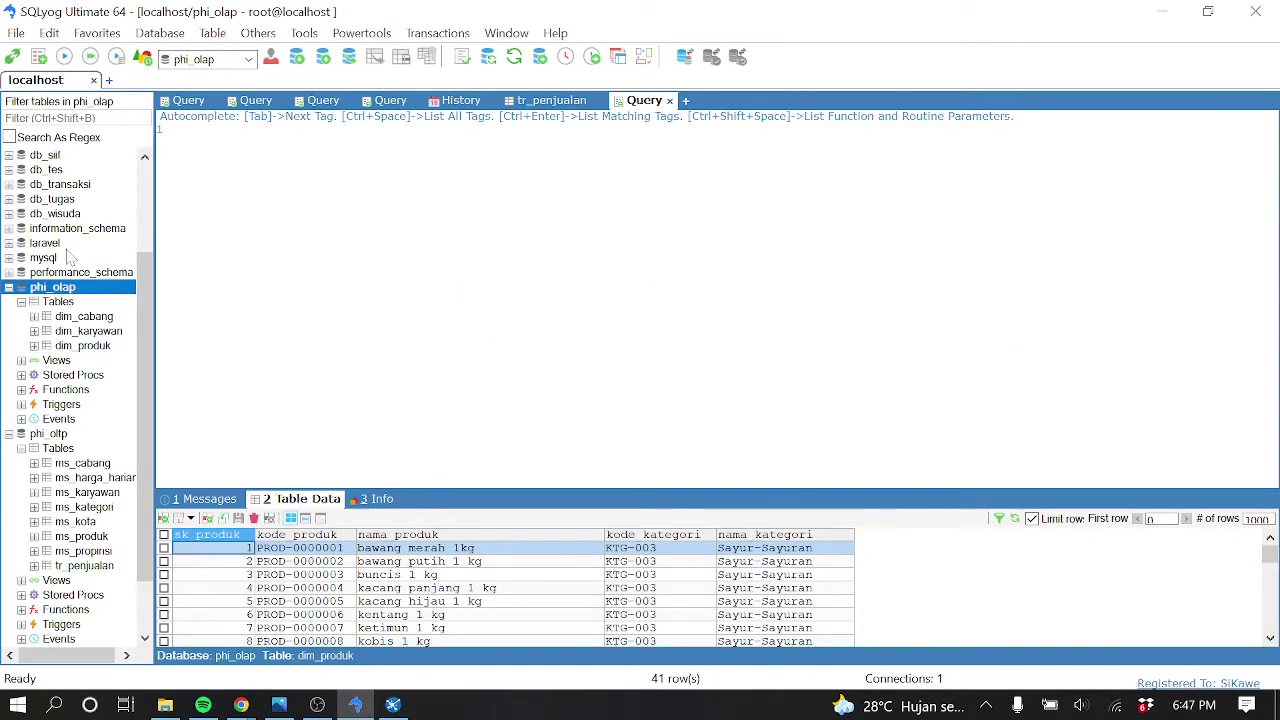
left_click(143, 57)
left_click(21, 302)
left_click(80, 360)
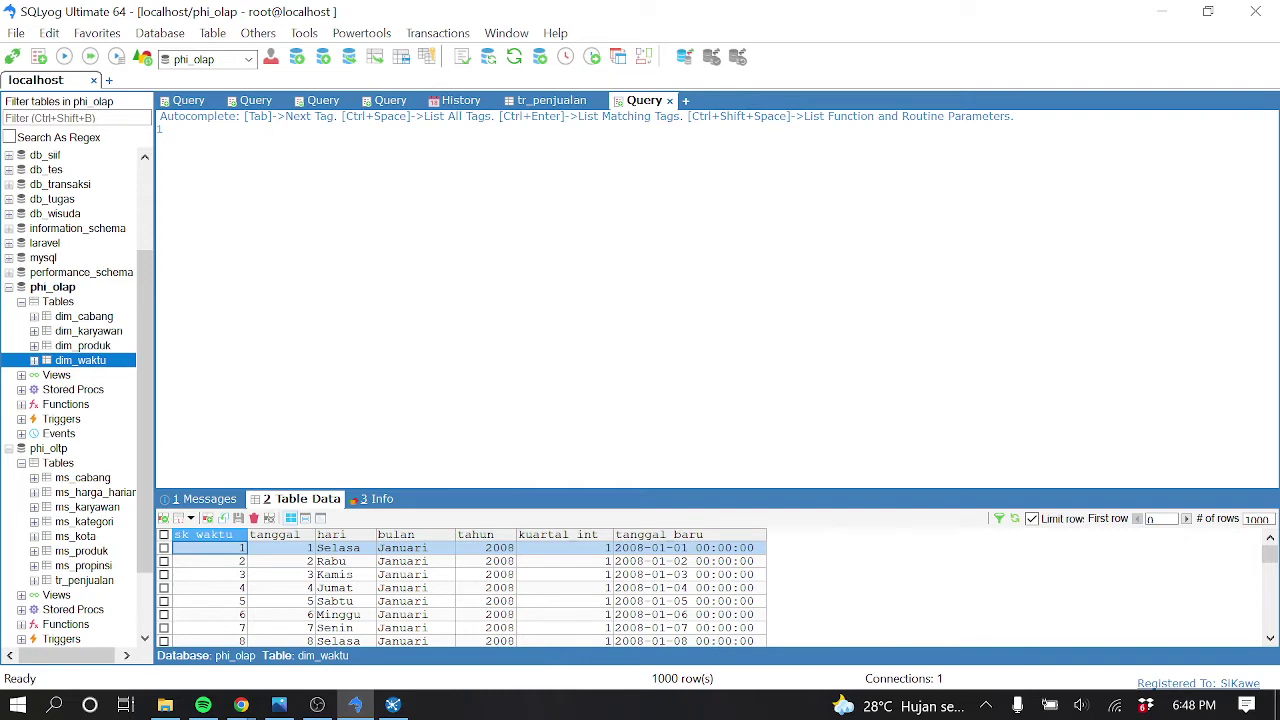
left_click(1162, 12)
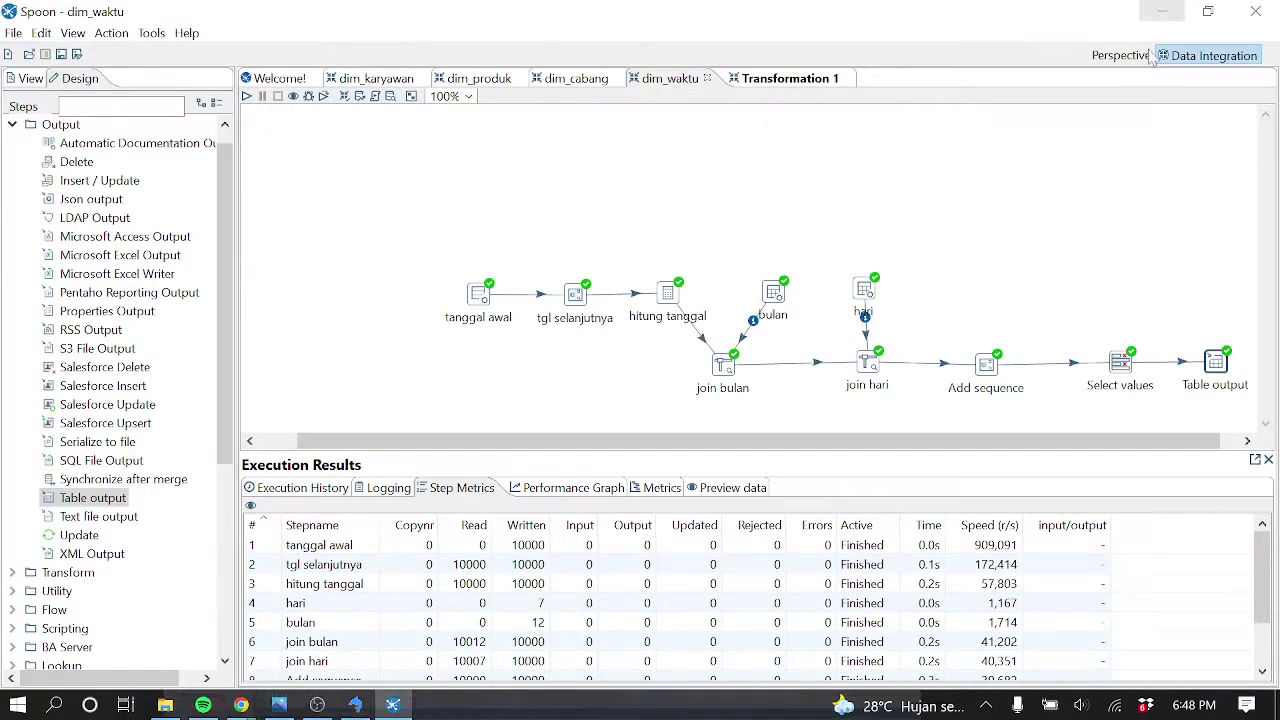
left_click(797, 80)
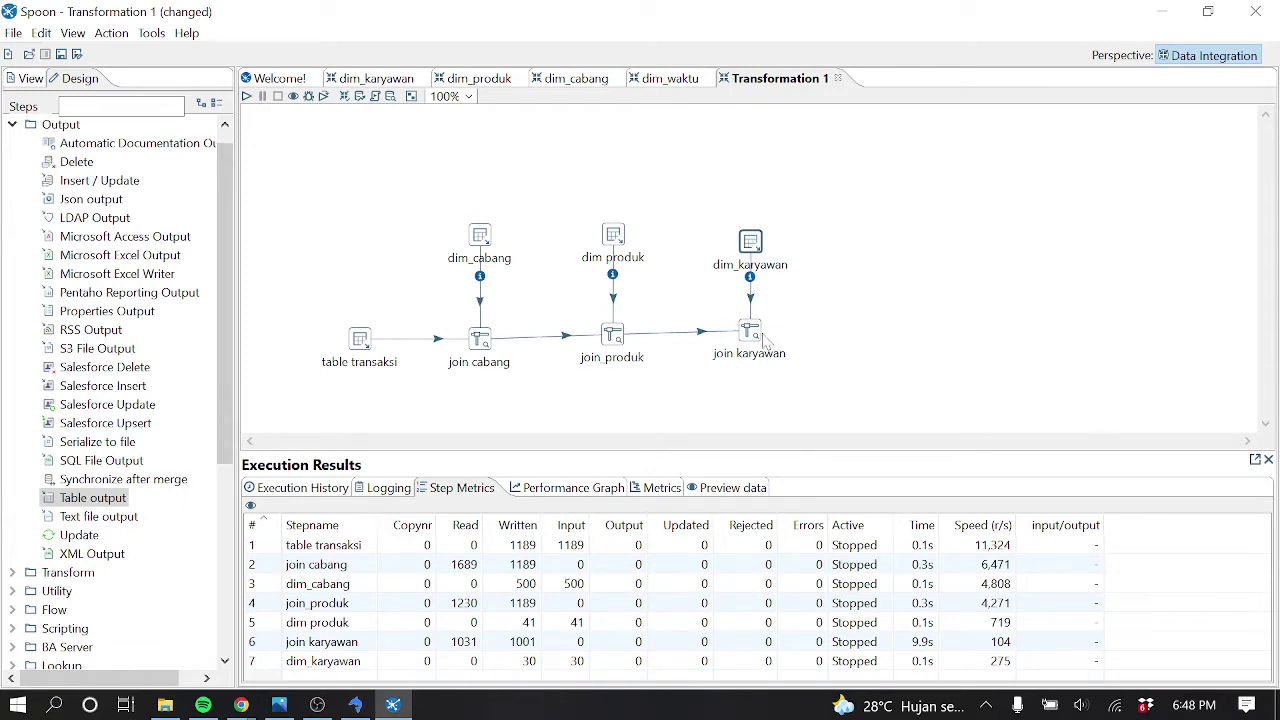
Place a Table input step right of dim_karyawan and close its settings unconfigured
left_click_drag(231, 341, 231, 331)
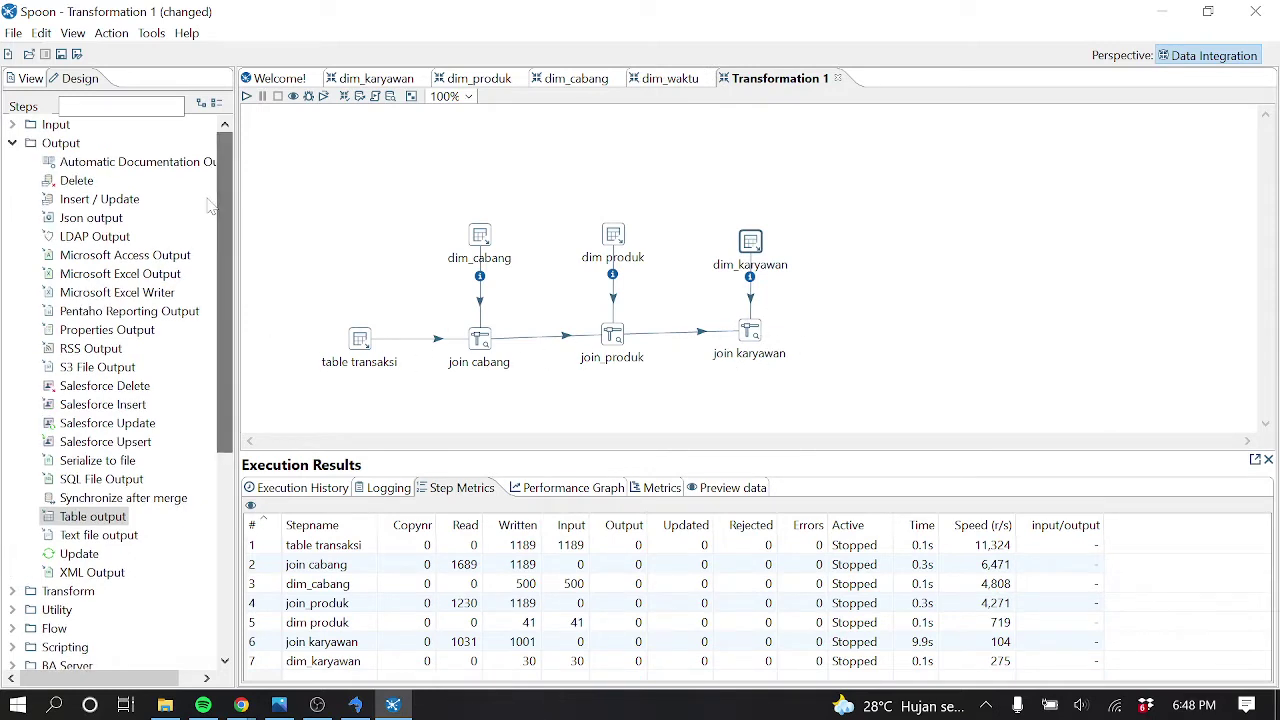
left_click(16, 146)
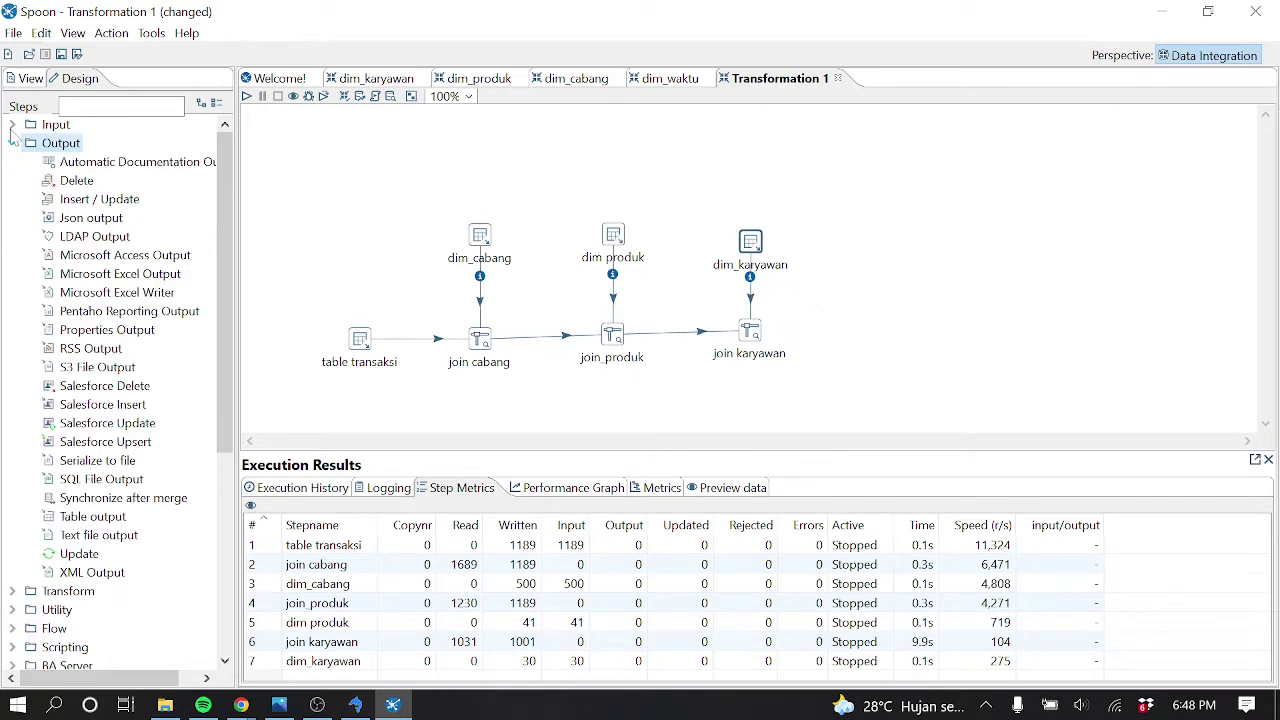
left_click(12, 125)
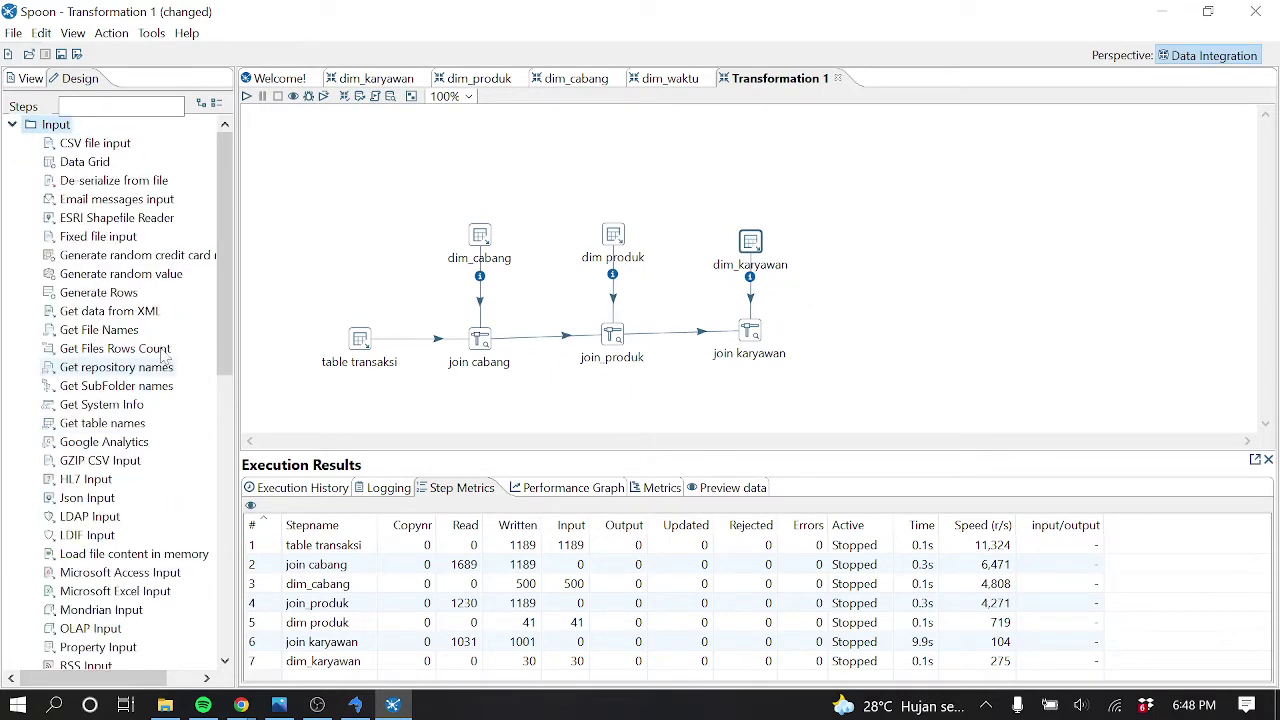
scroll(155, 445, "down", 5)
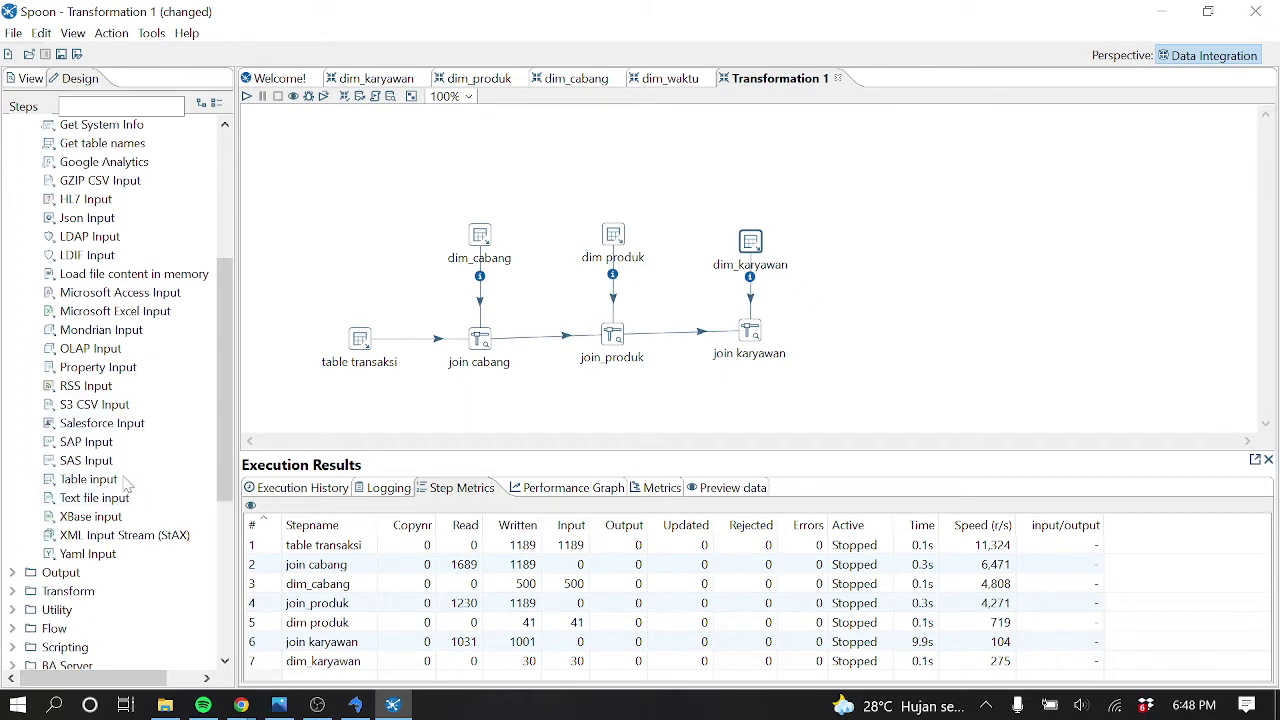
left_click_drag(105, 481, 881, 241)
mouse_move(880, 243)
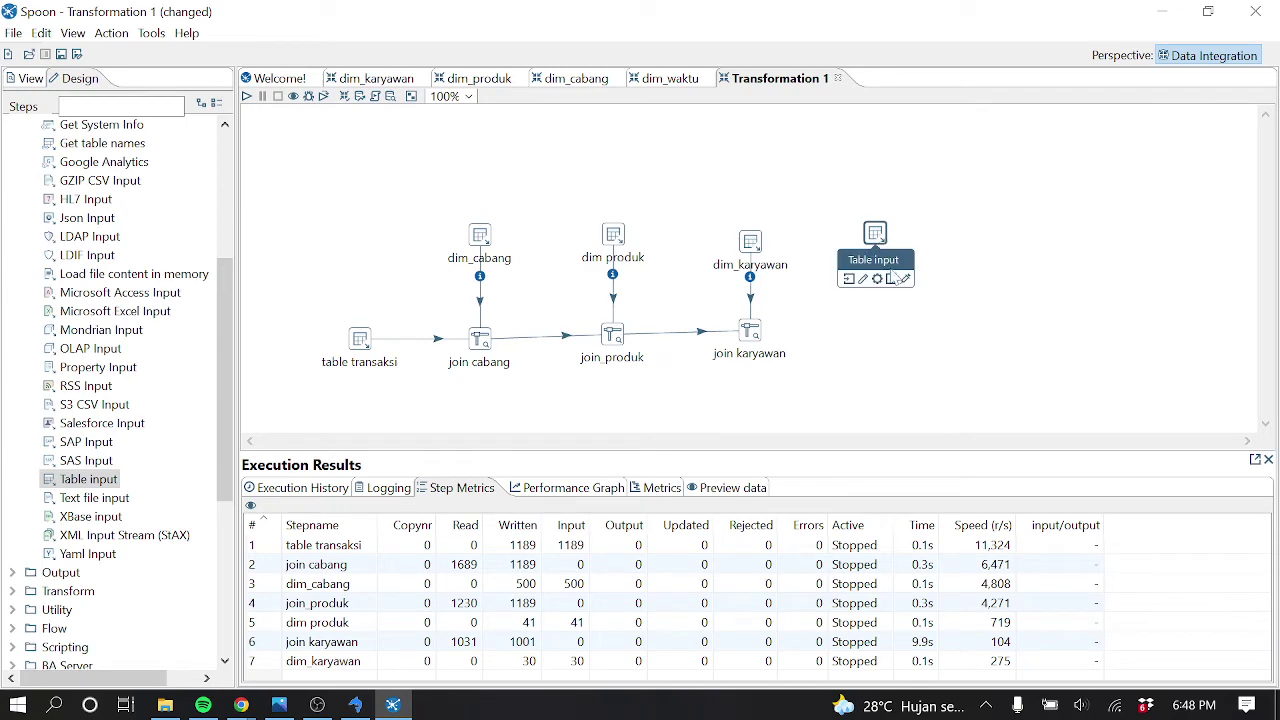
double_click(878, 238)
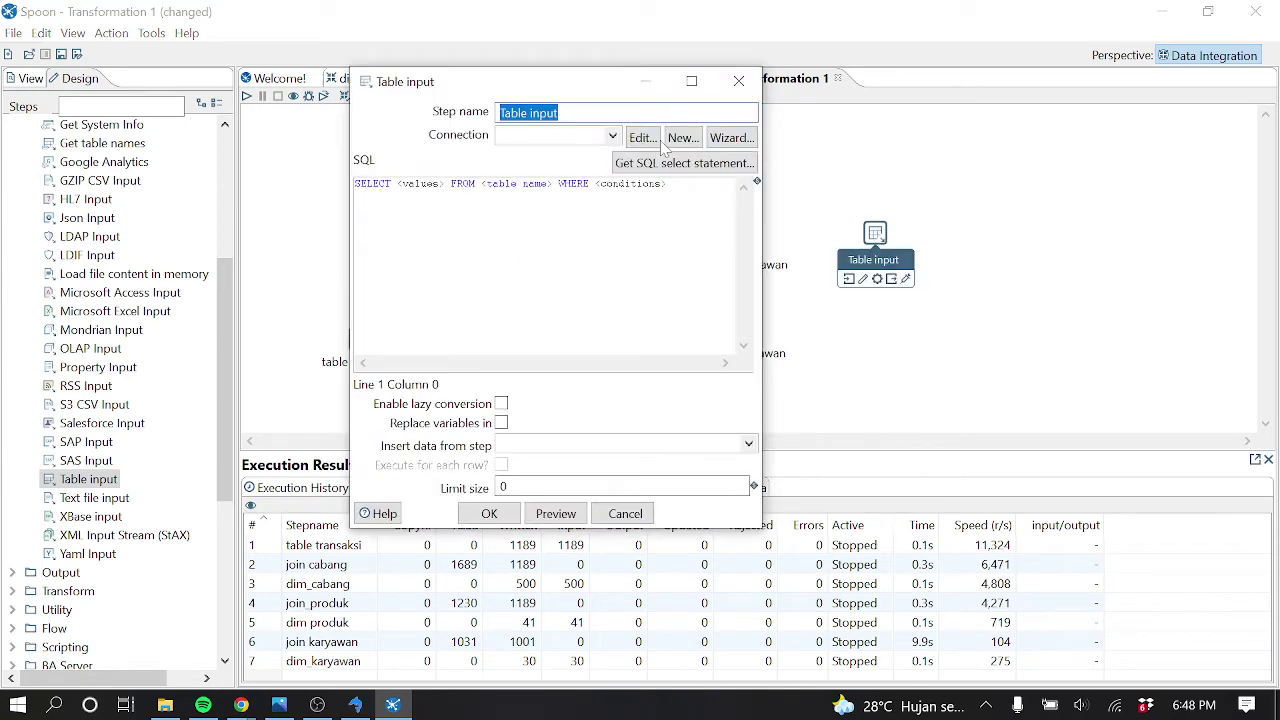
type("dim_waktu")
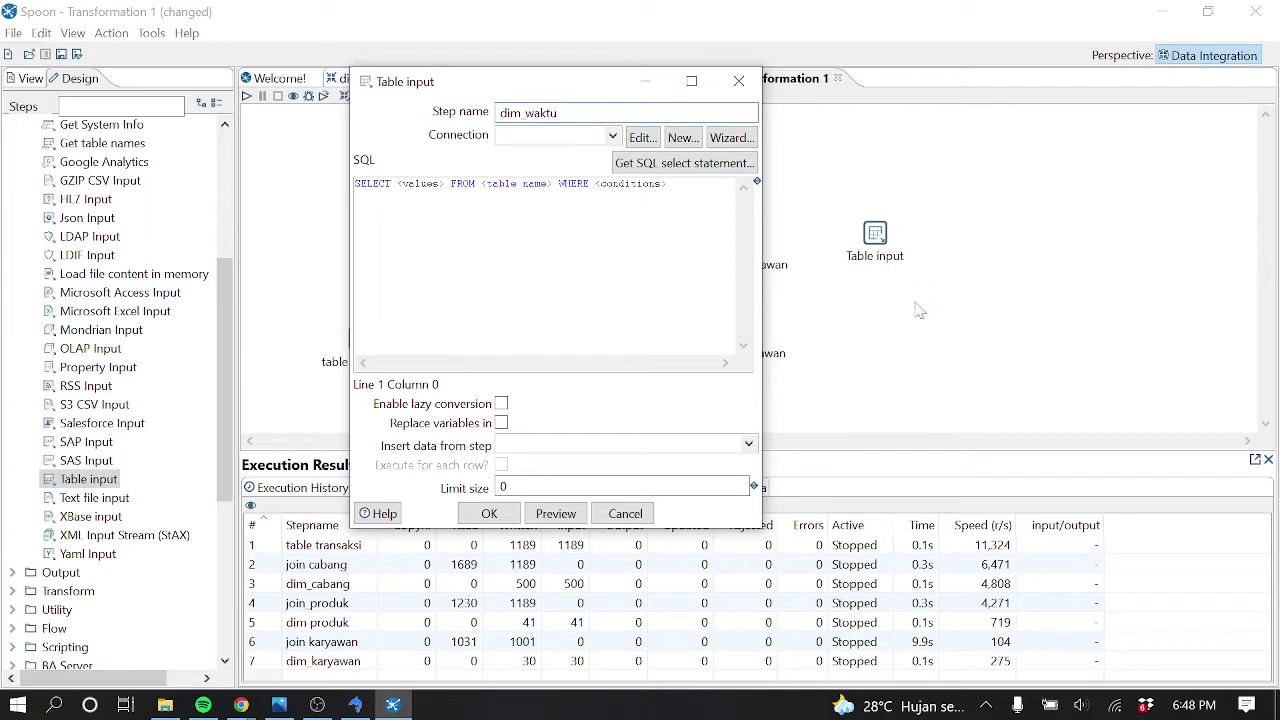
left_click(617, 138)
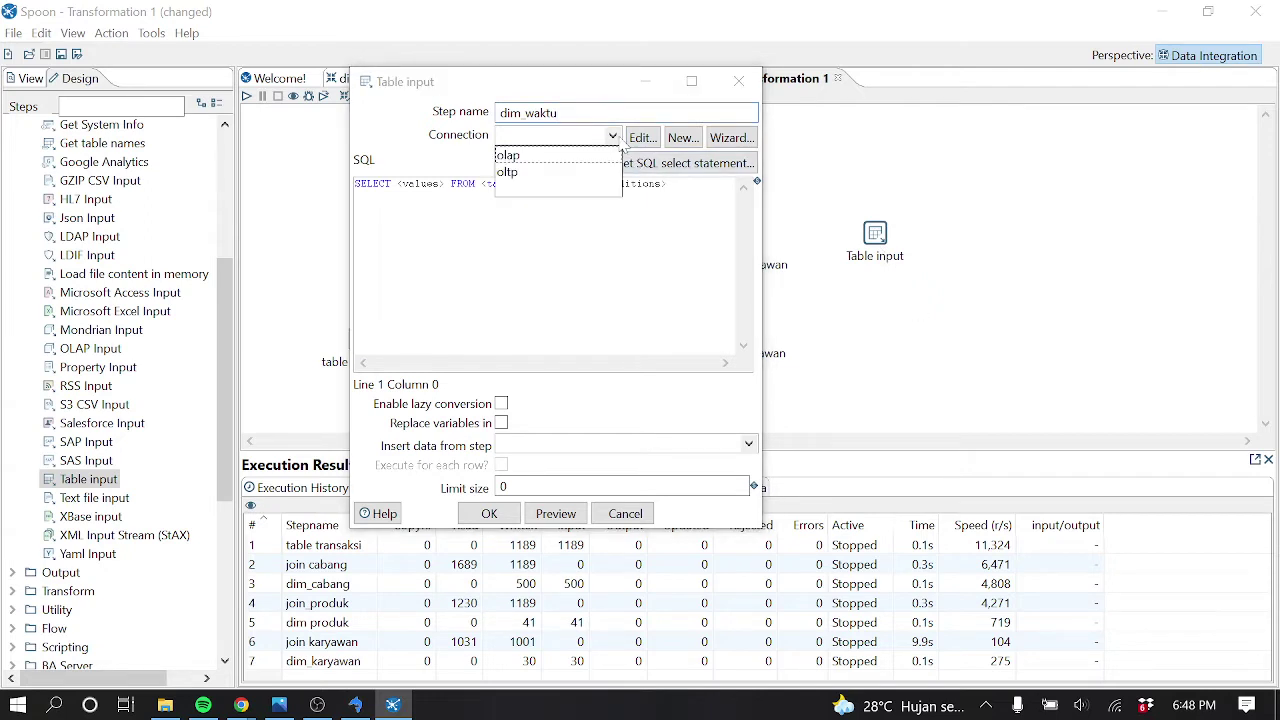
left_click(738, 81)
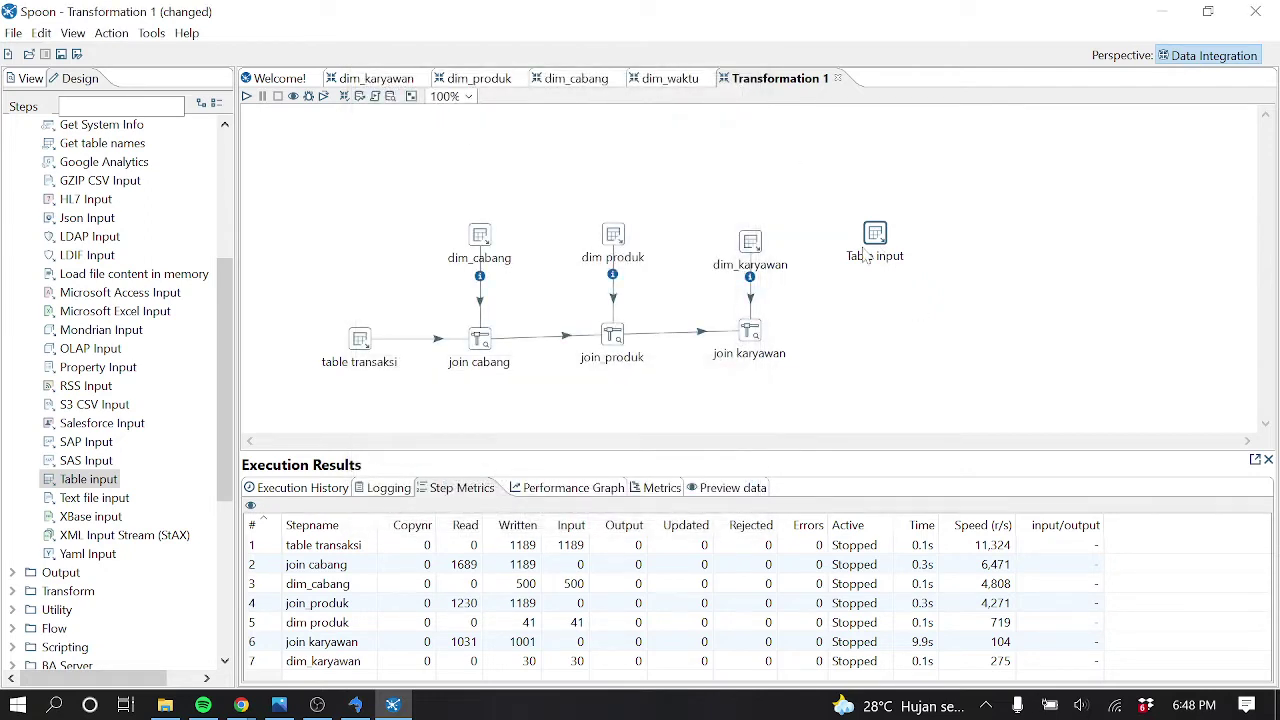
mouse_move(877, 258)
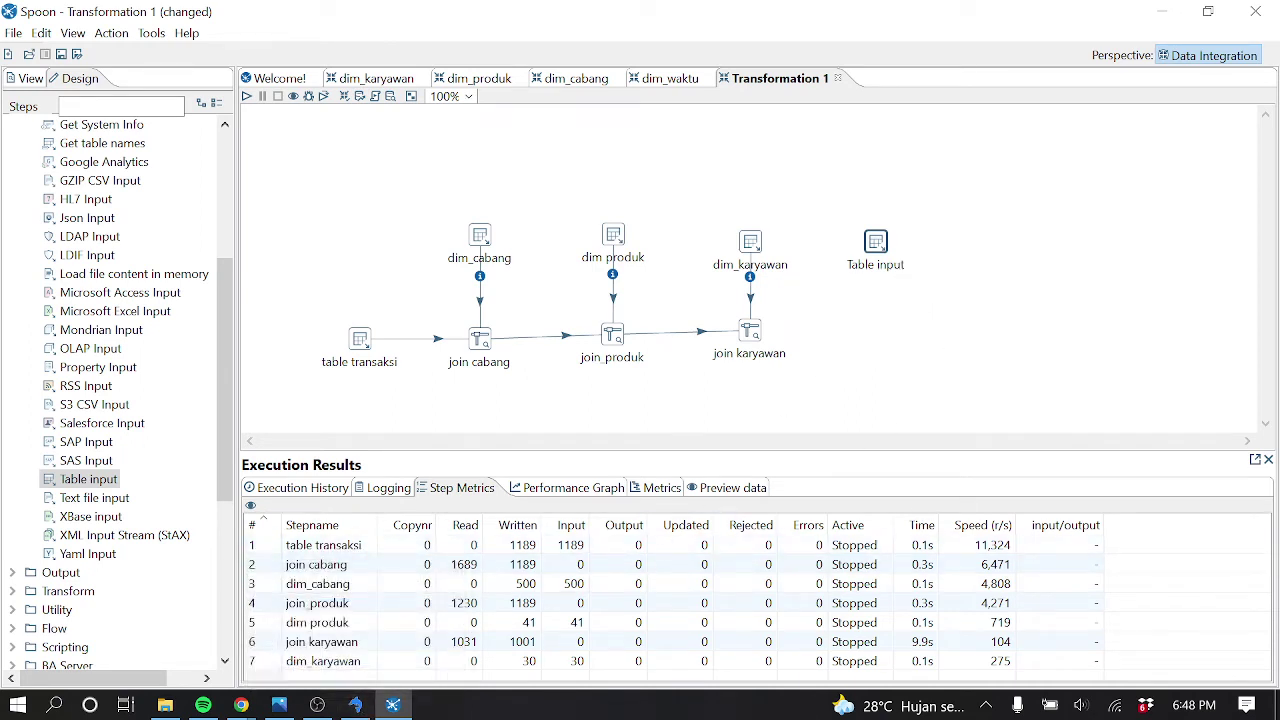
left_click(241, 705)
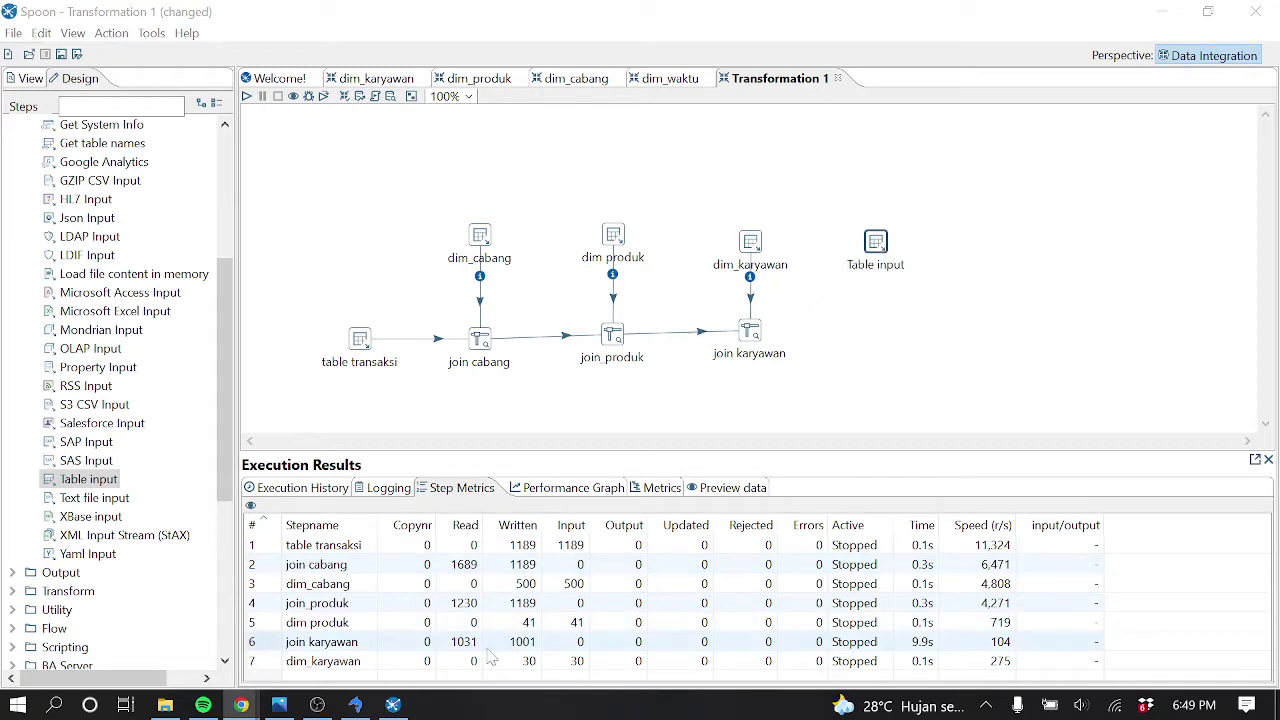
left_click(354, 705)
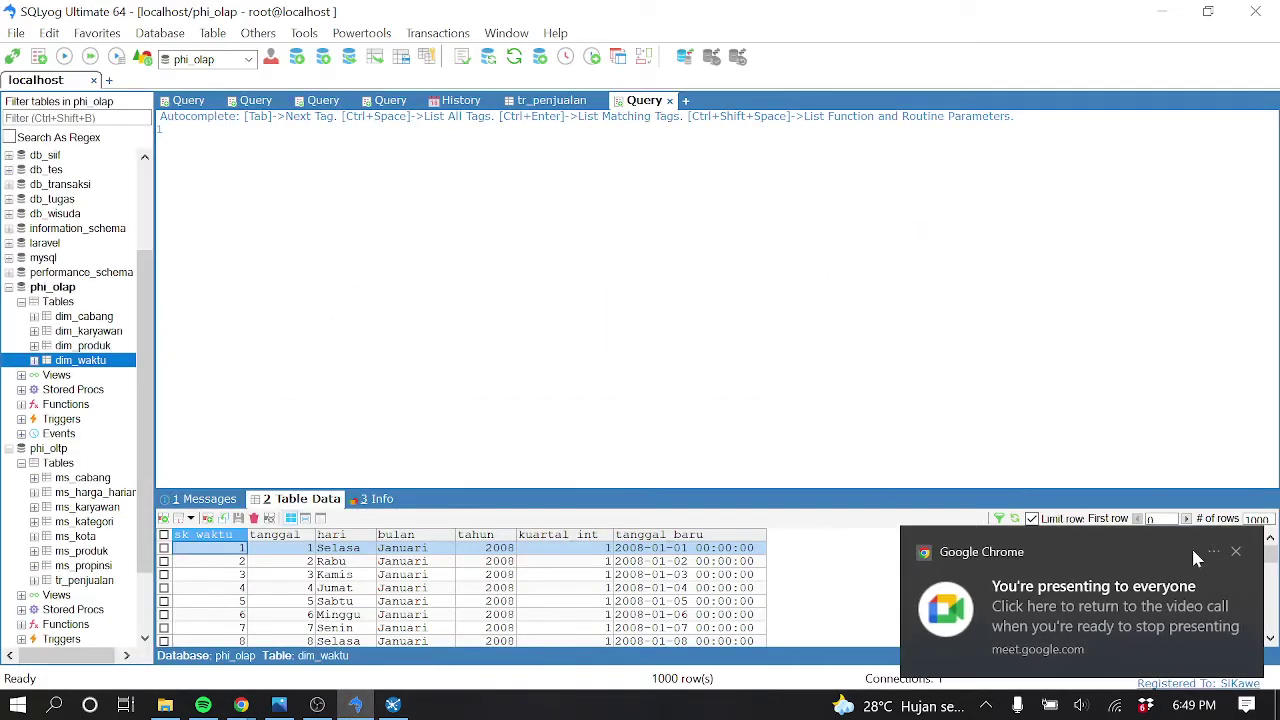
left_click(1236, 551)
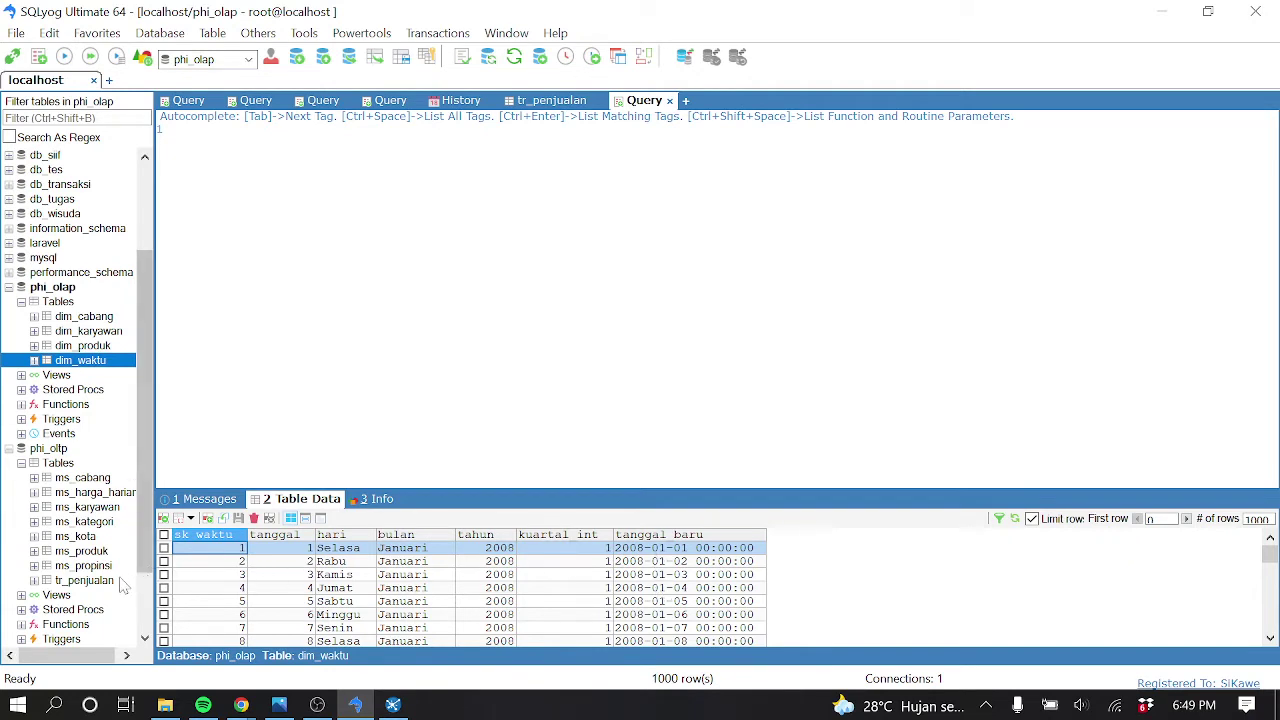
left_click(82, 582)
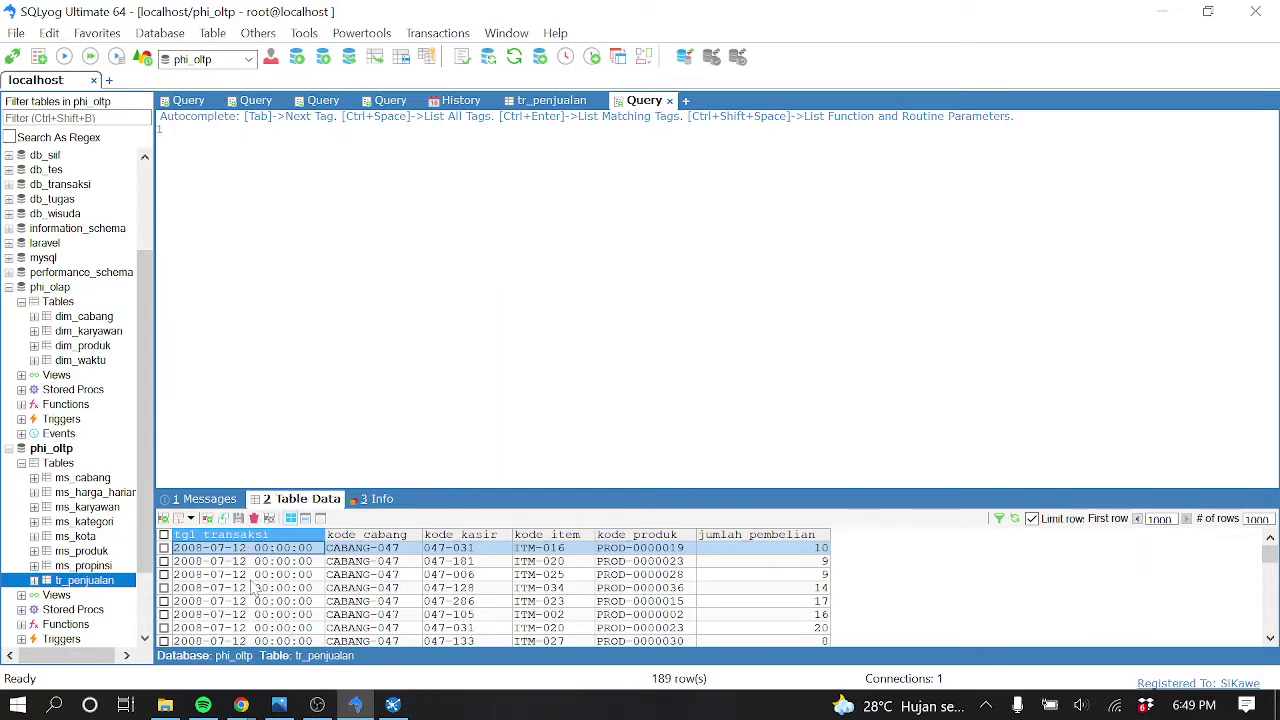
left_click(92, 361)
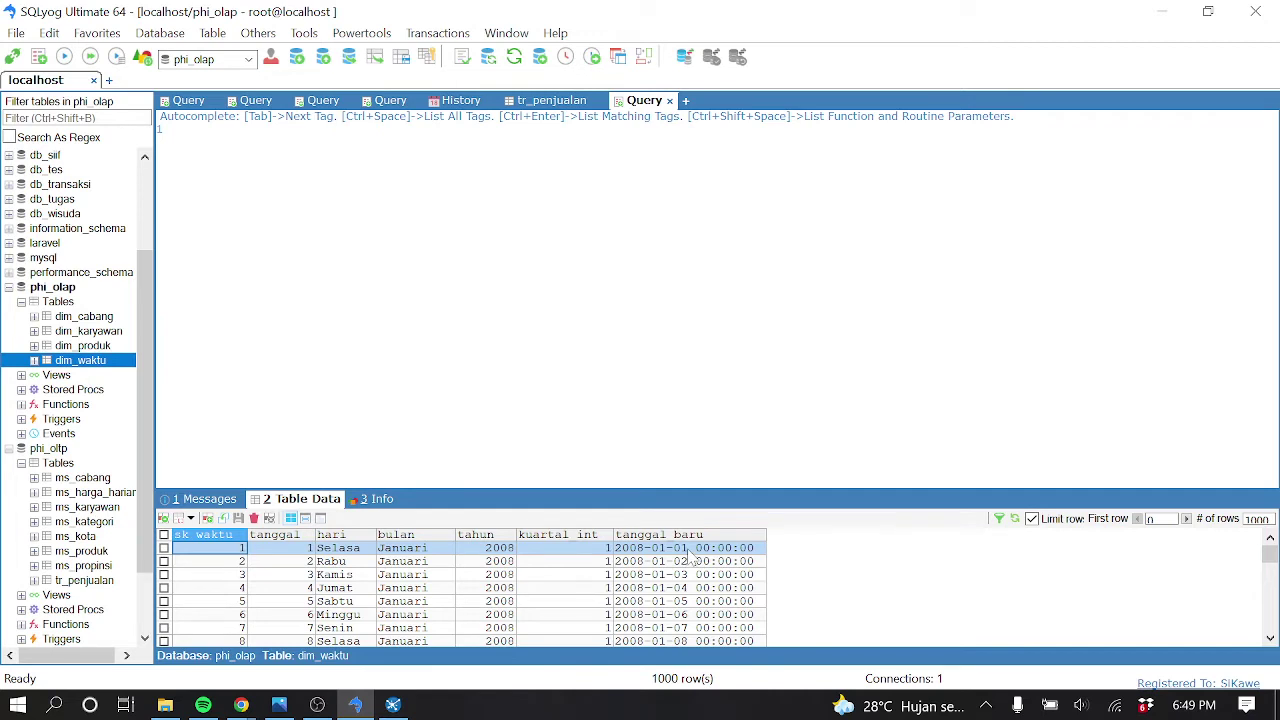
left_click(110, 578)
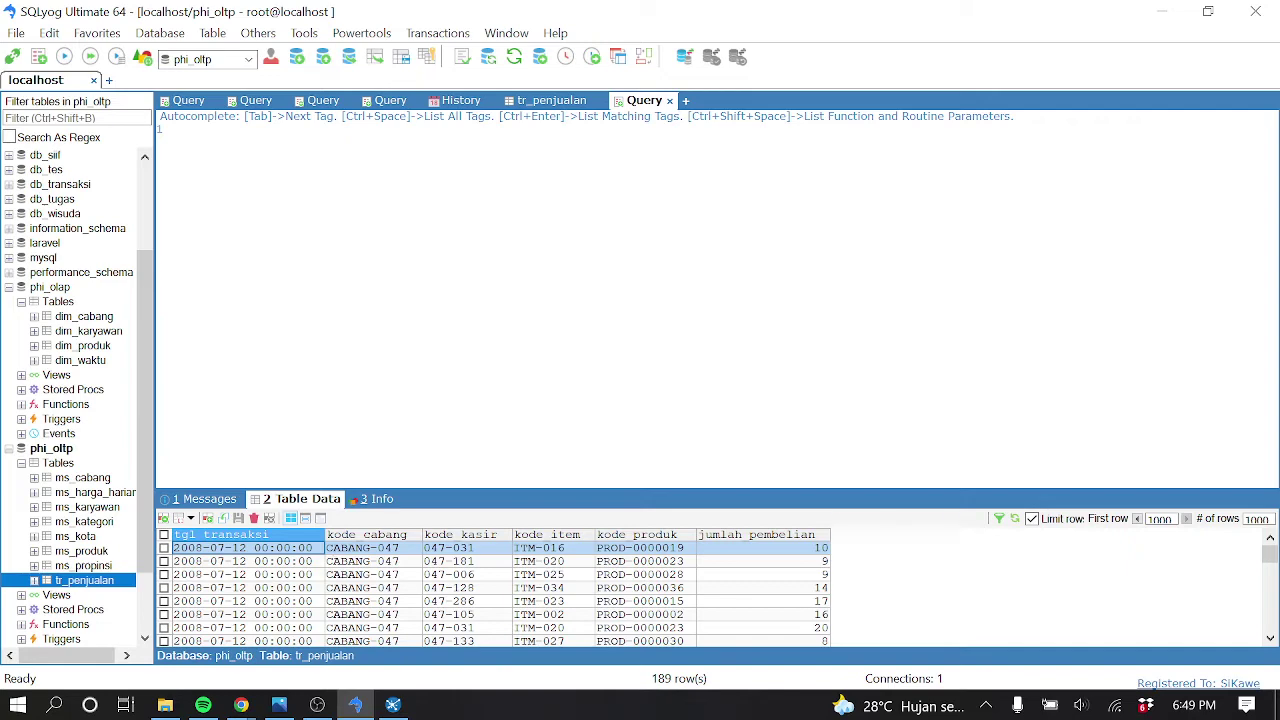
left_click(1162, 11)
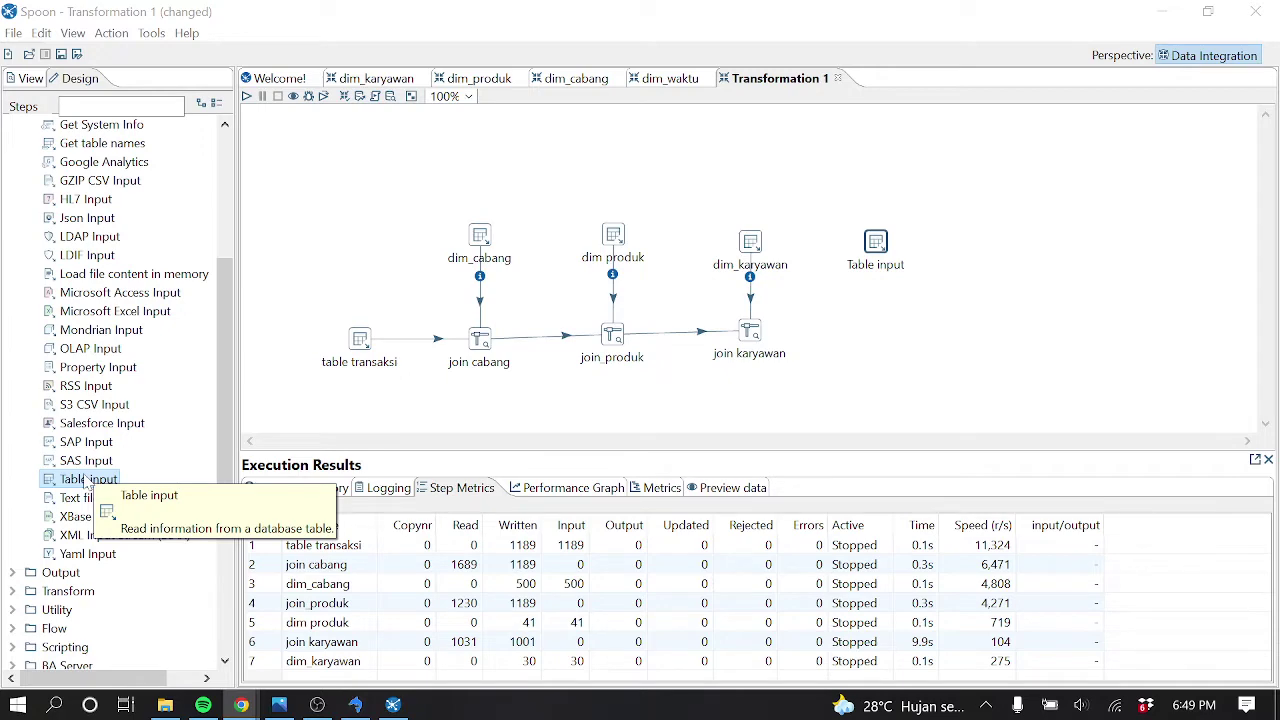
Rename the new Table input to dim_waktu and set its connection to olap
double_click(875, 243)
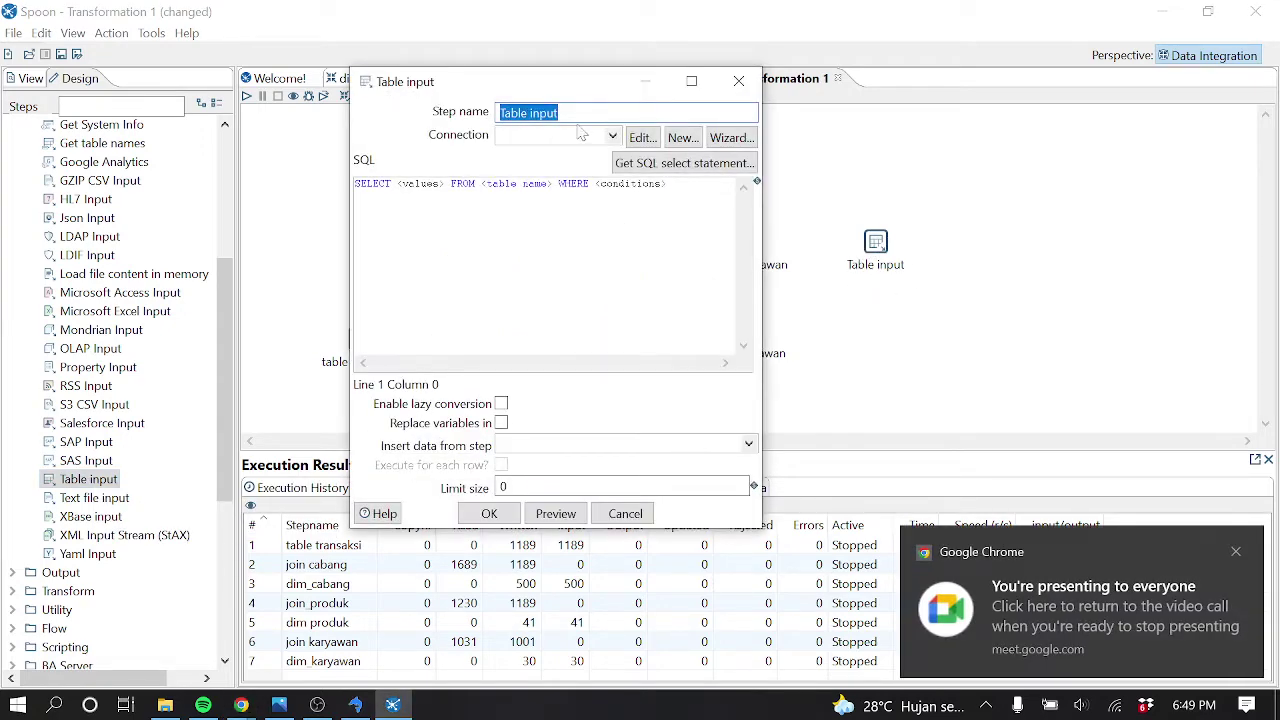
type("dim_waktu")
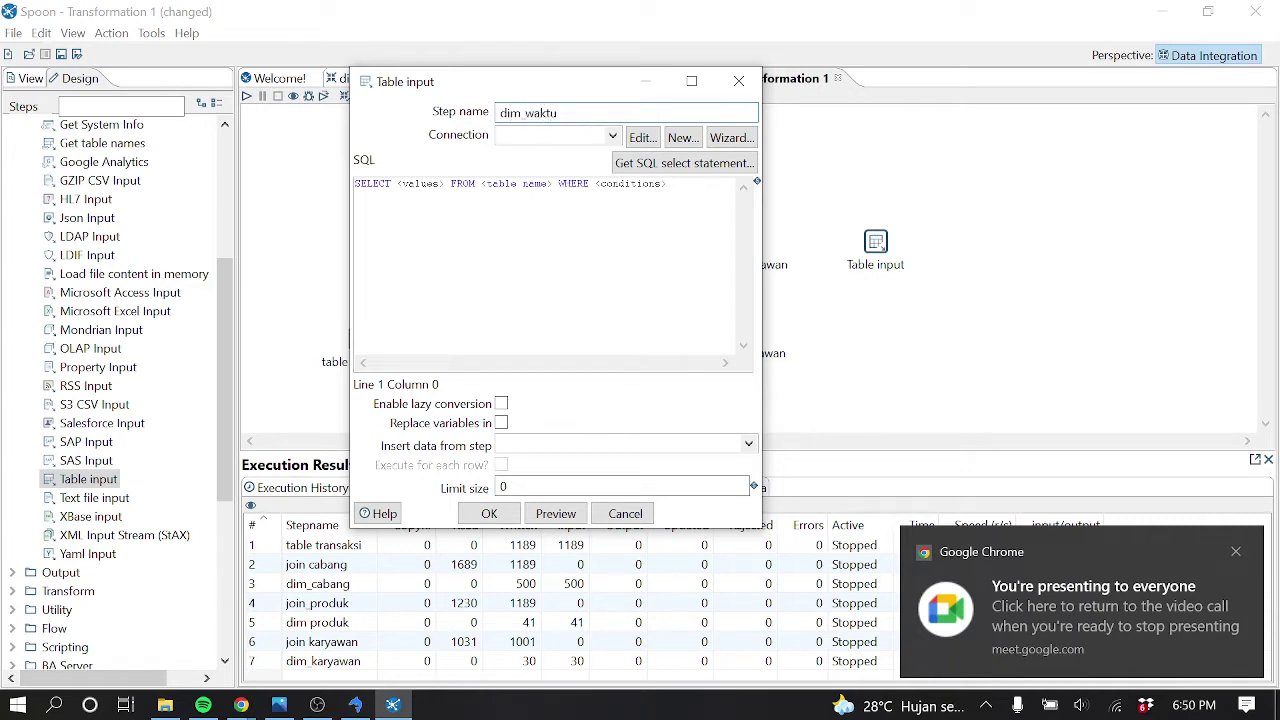
left_click(612, 136)
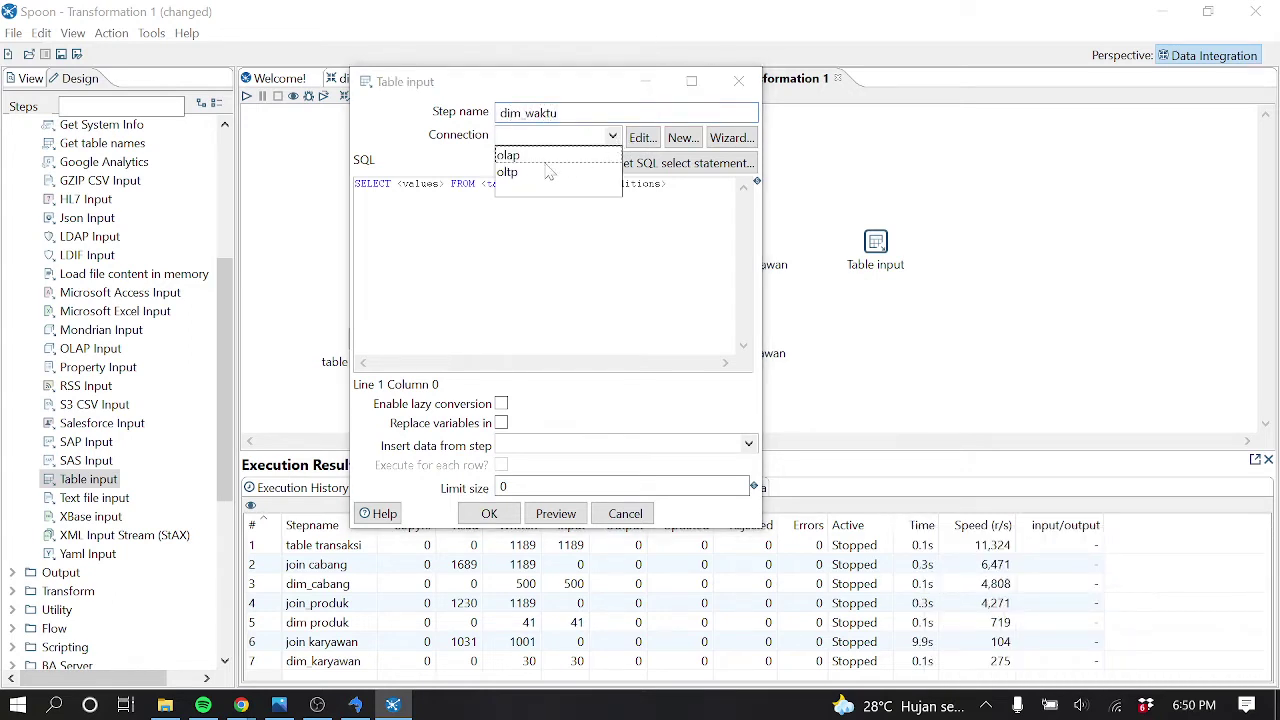
left_click(512, 156)
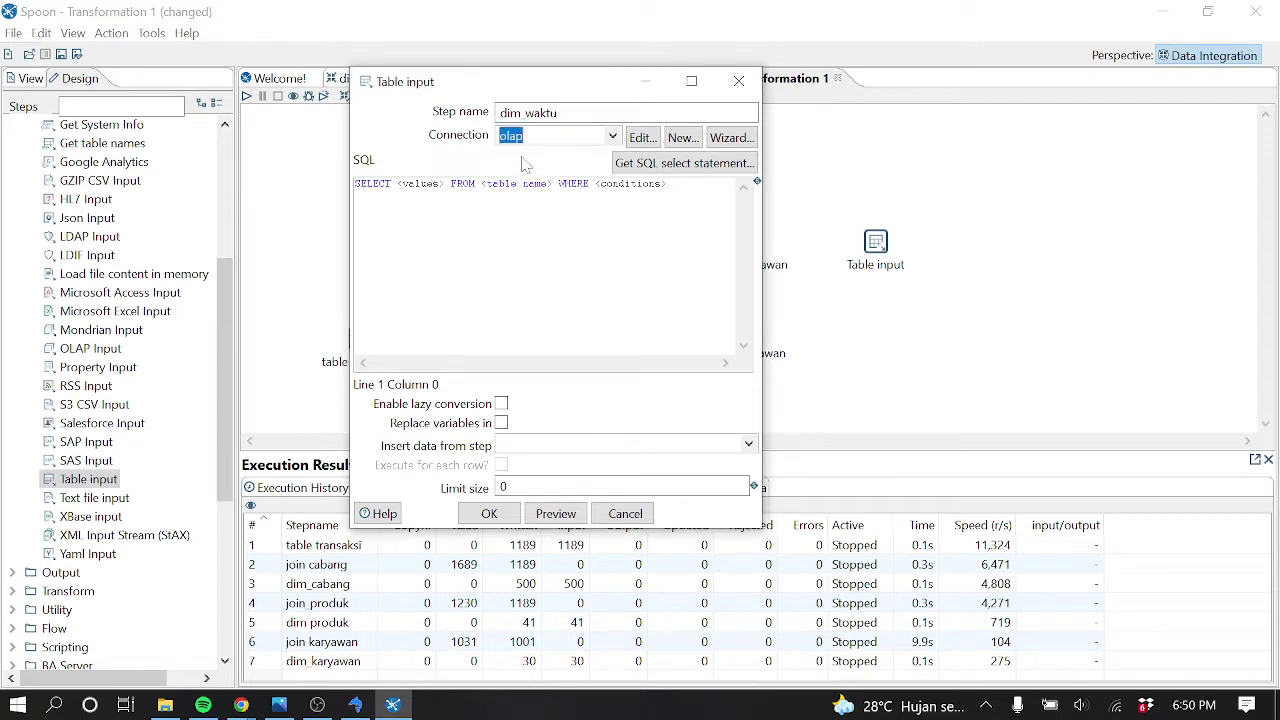
Generate a SELECT of every dim_waktu column from olap and save the step
left_click(650, 166)
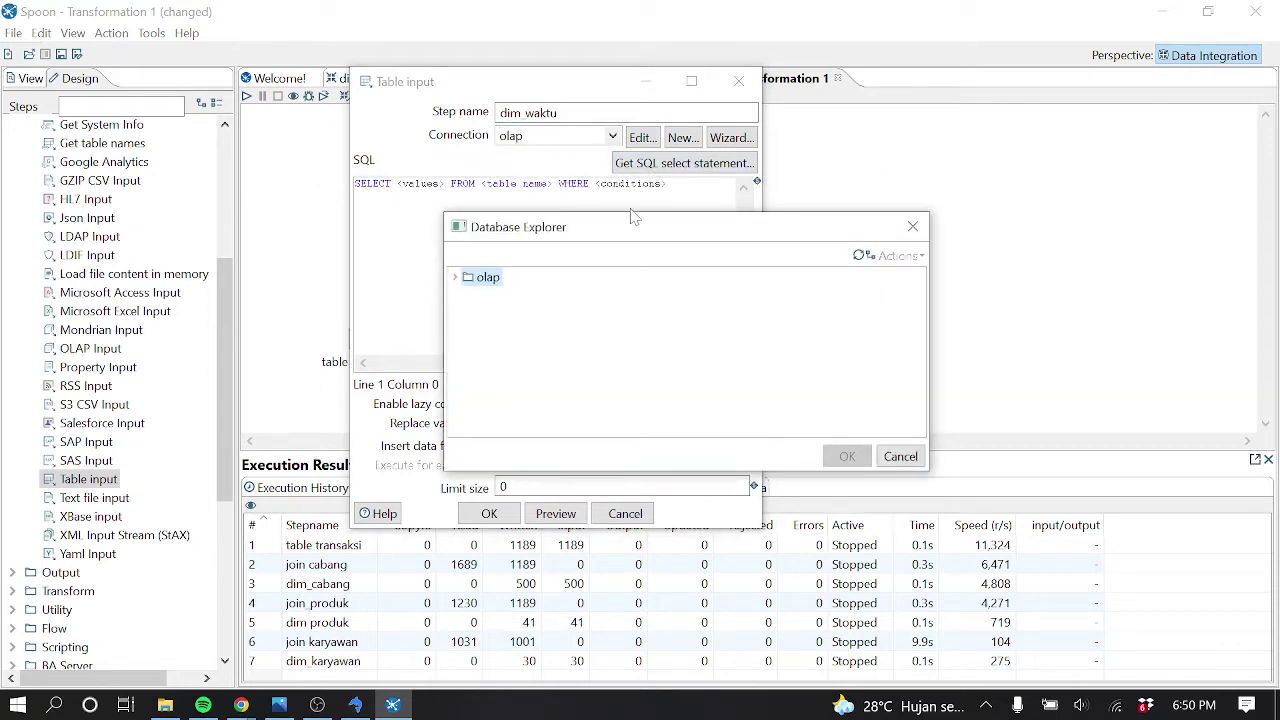
left_click(456, 277)
left_click(467, 314)
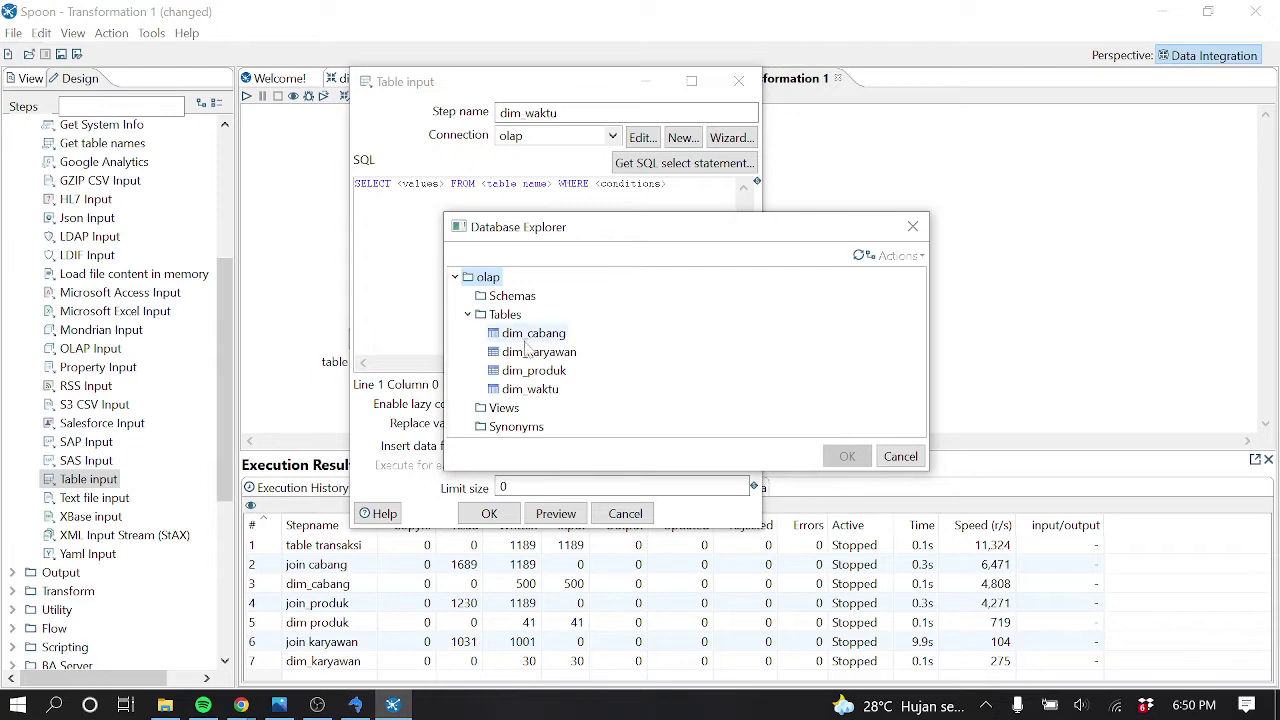
left_click(540, 390)
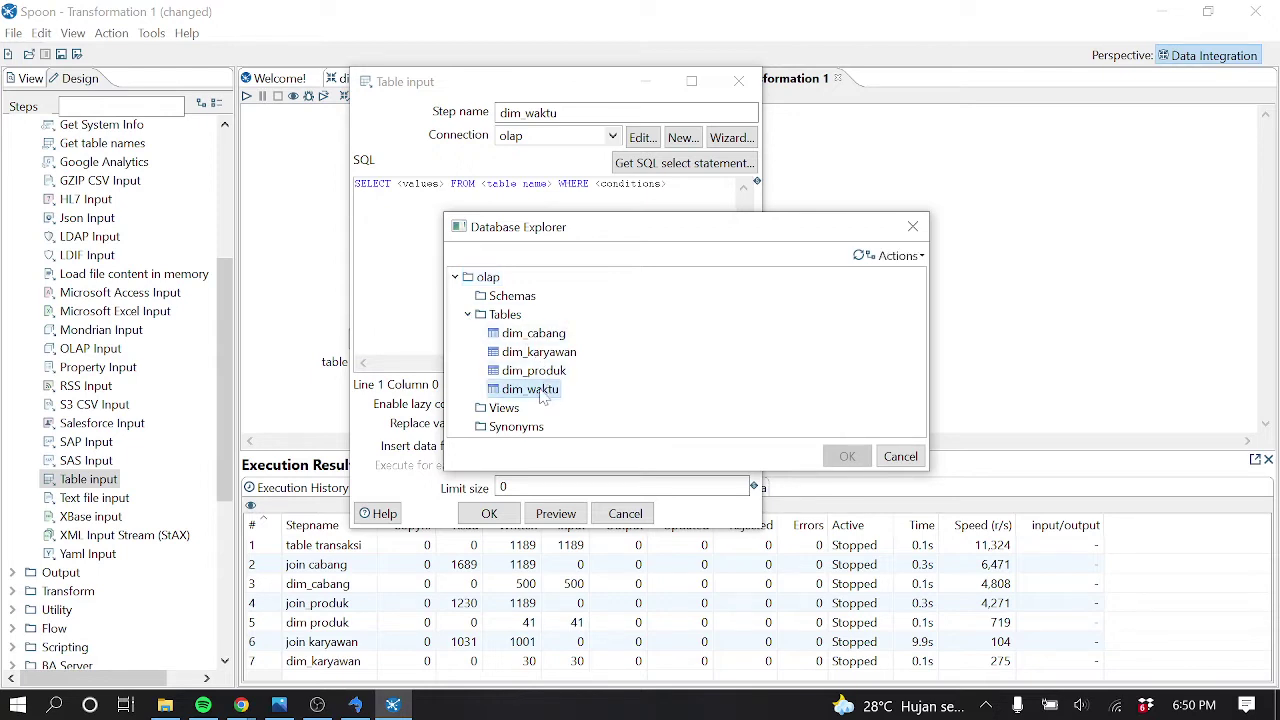
left_click(847, 457)
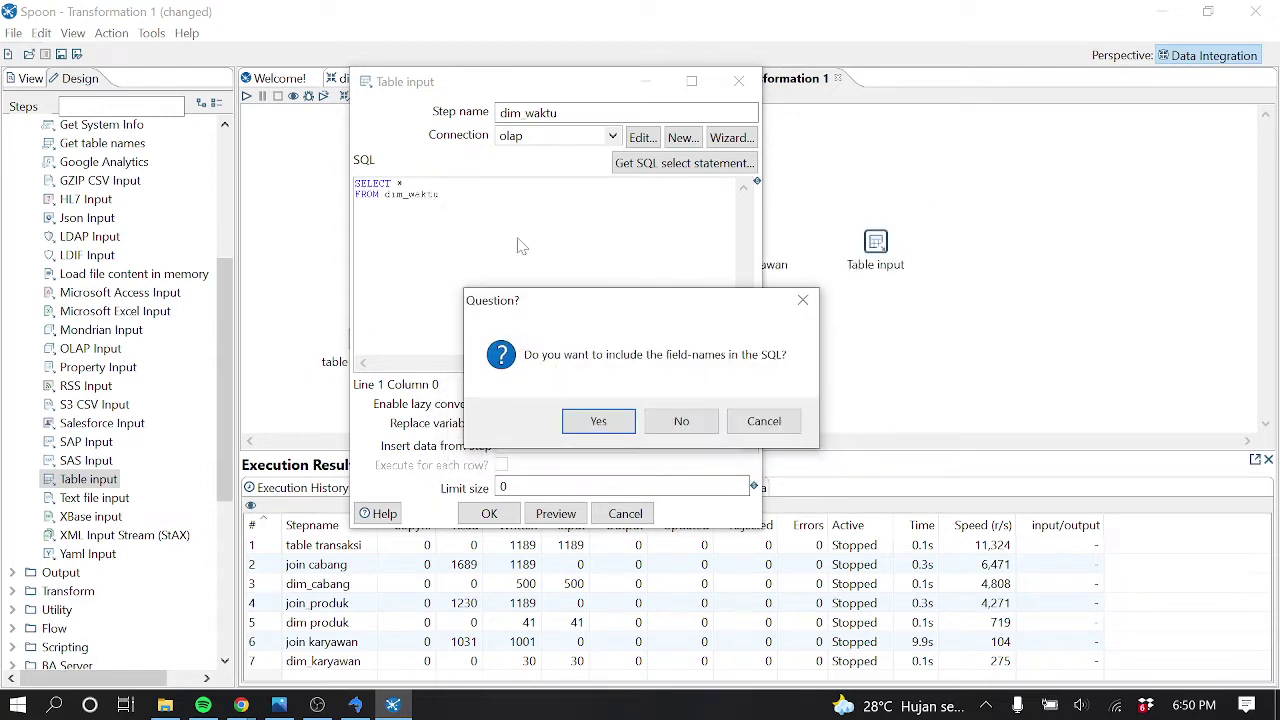
left_click(600, 420)
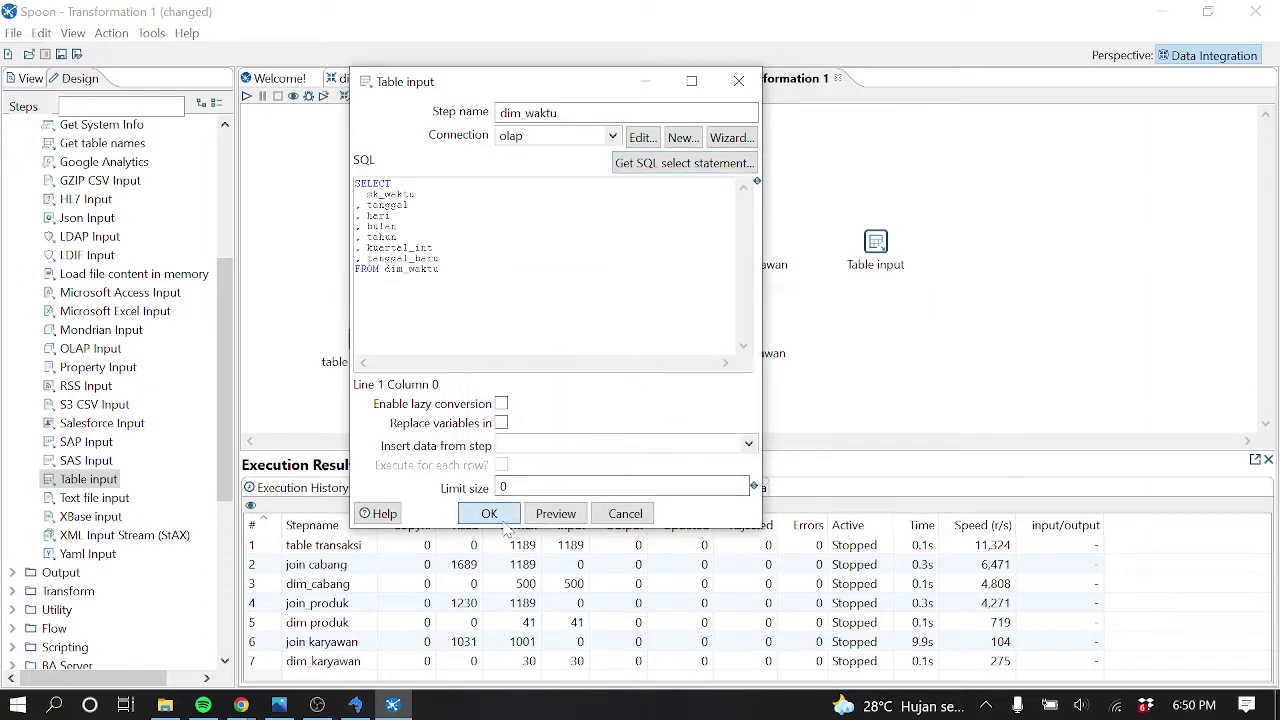
left_click(489, 513)
left_click_drag(226, 442, 212, 300)
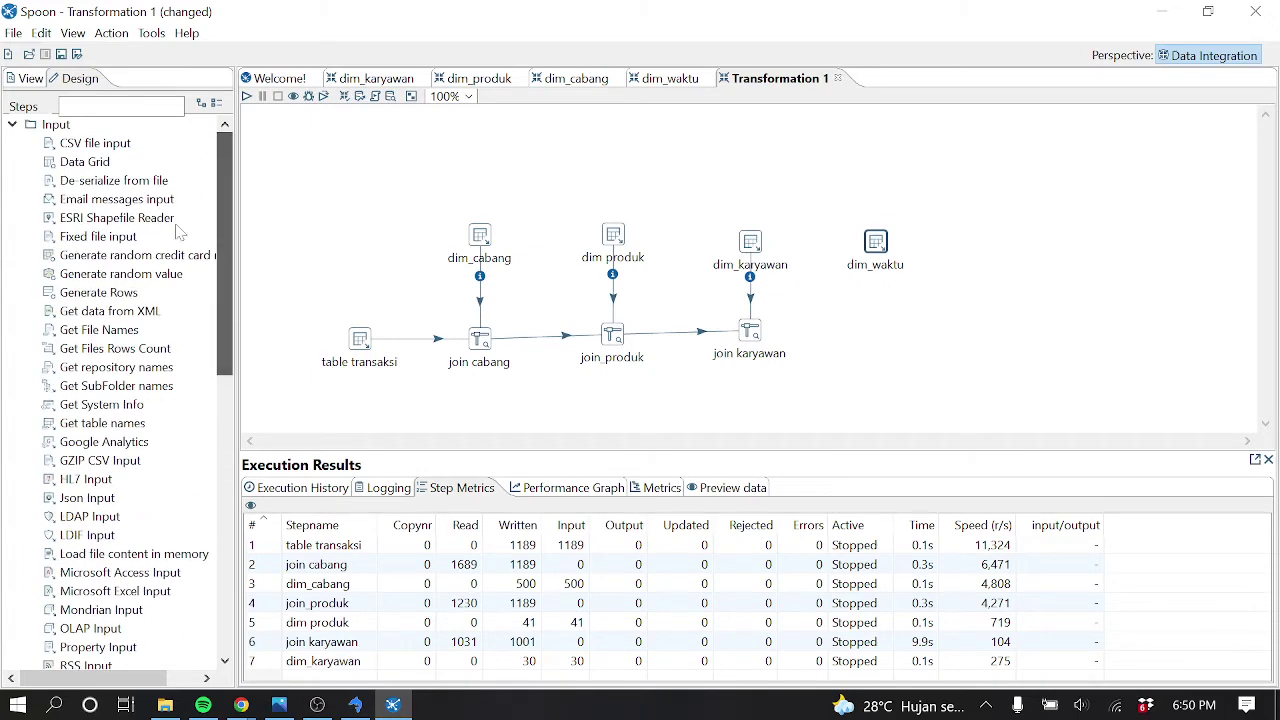
Add a Stream lookup below dim_waktu with hops from join karyawan and dim_waktu
type("look")
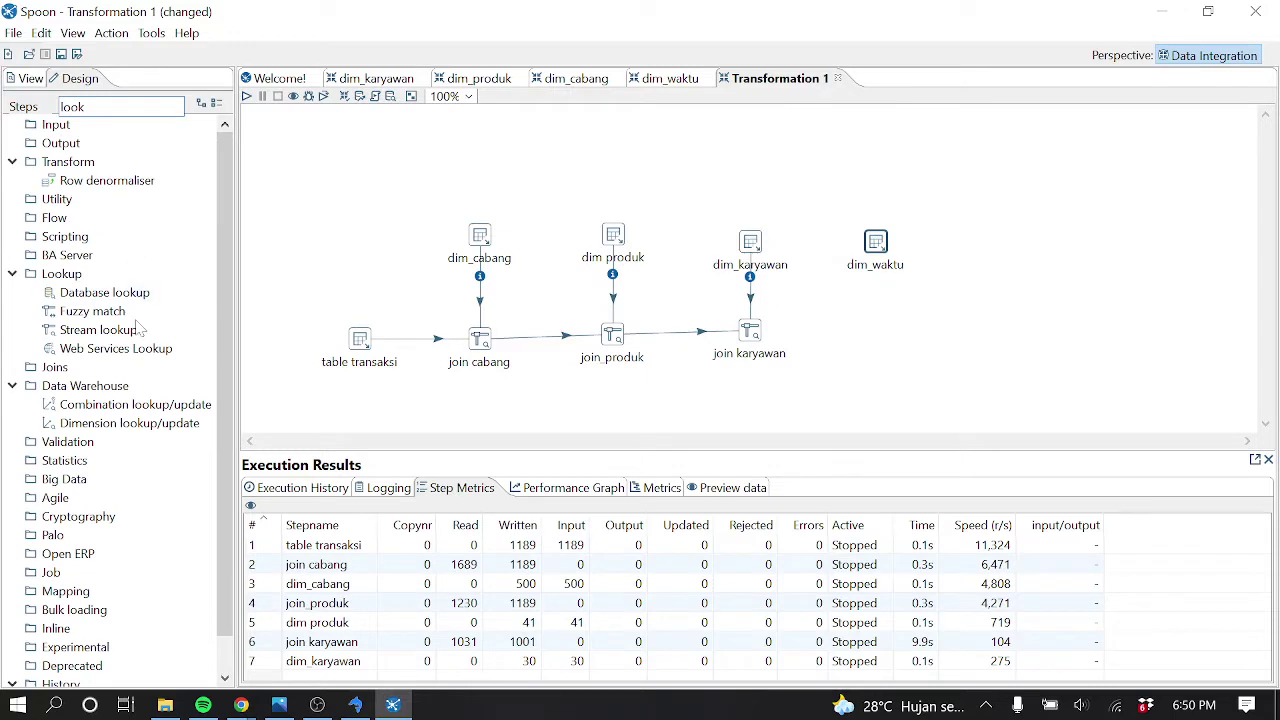
left_click_drag(112, 338, 878, 301)
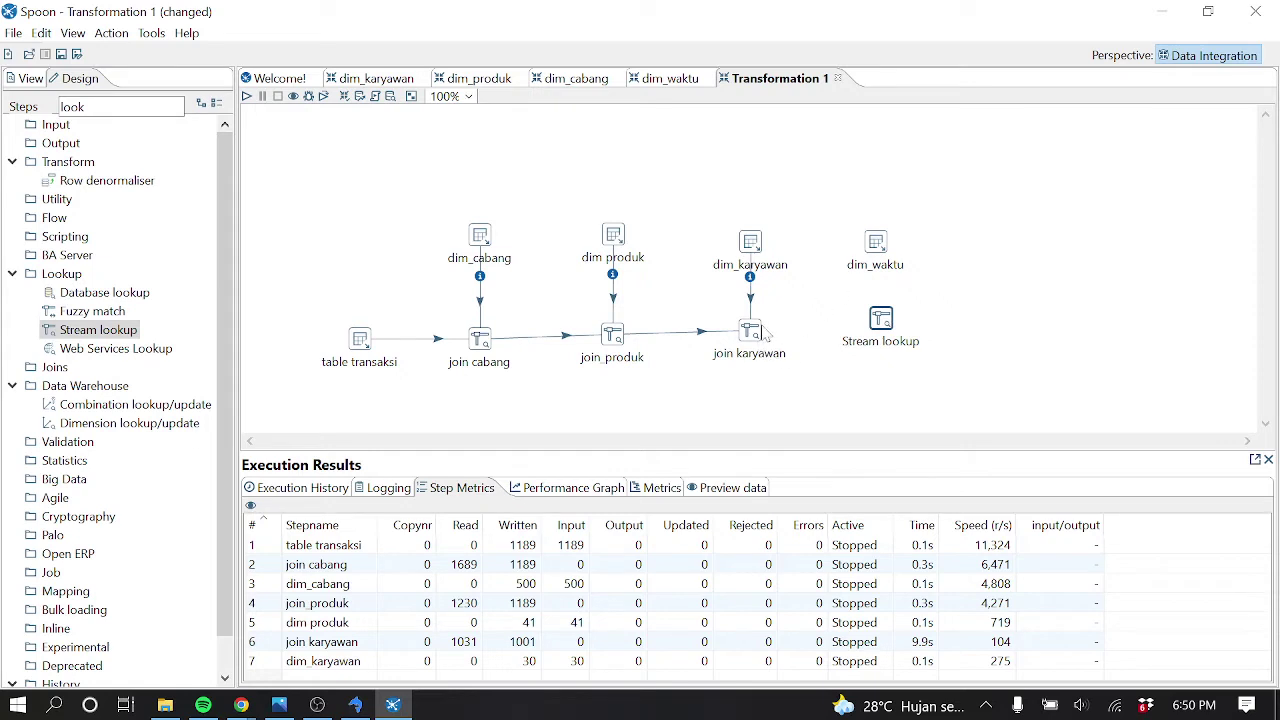
left_click_drag(760, 338, 888, 330)
mouse_move(882, 246)
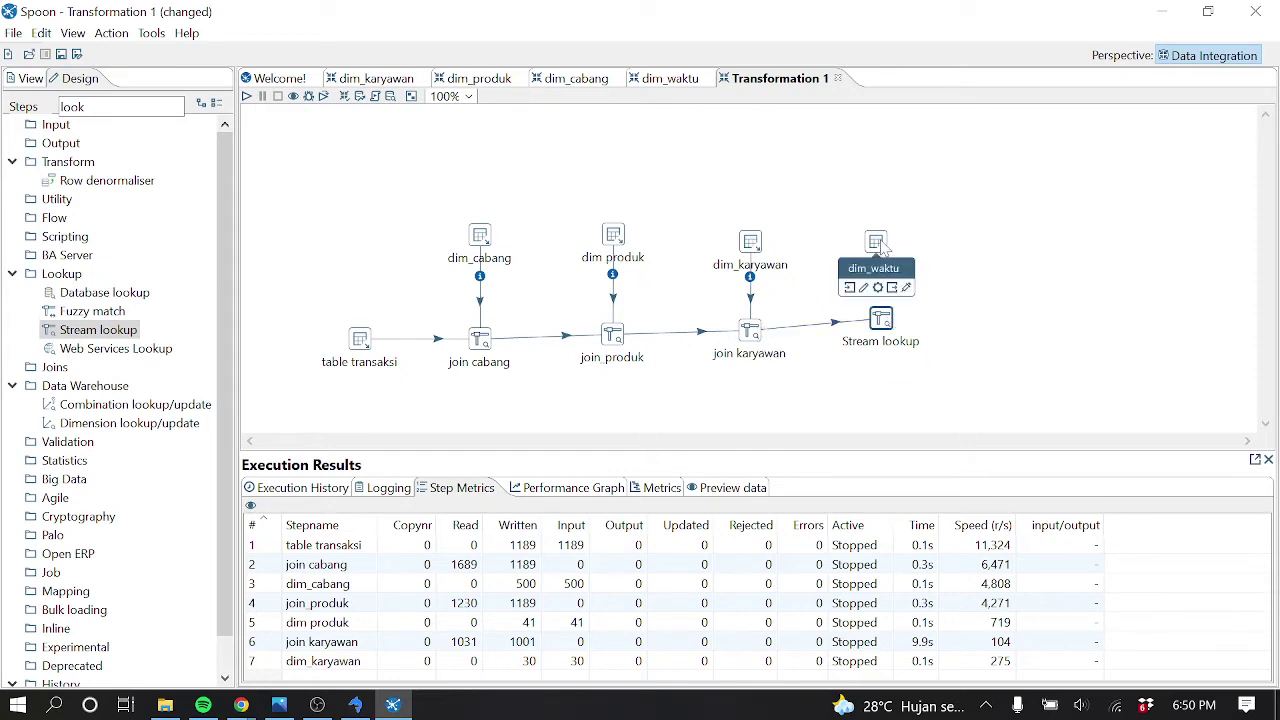
left_click_drag(914, 284, 886, 328)
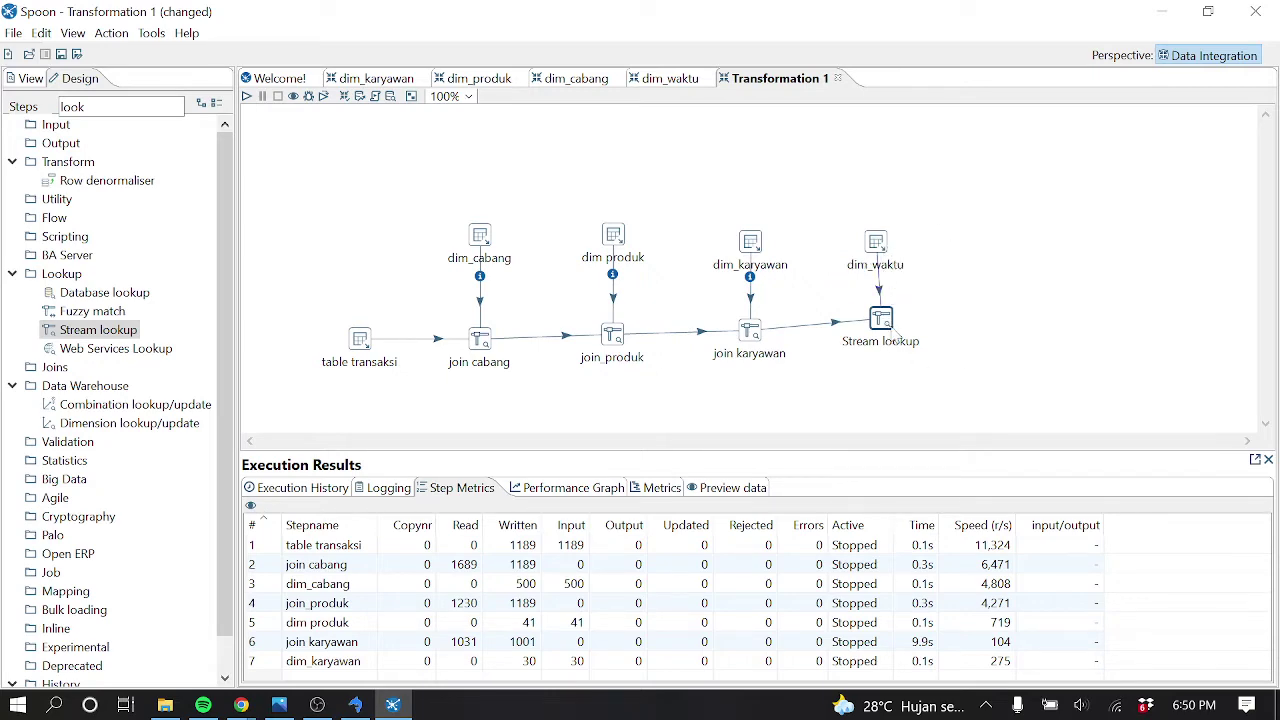
Name the Stream lookup join_waktu and use dim_waktu as its lookup step
double_click(881, 320)
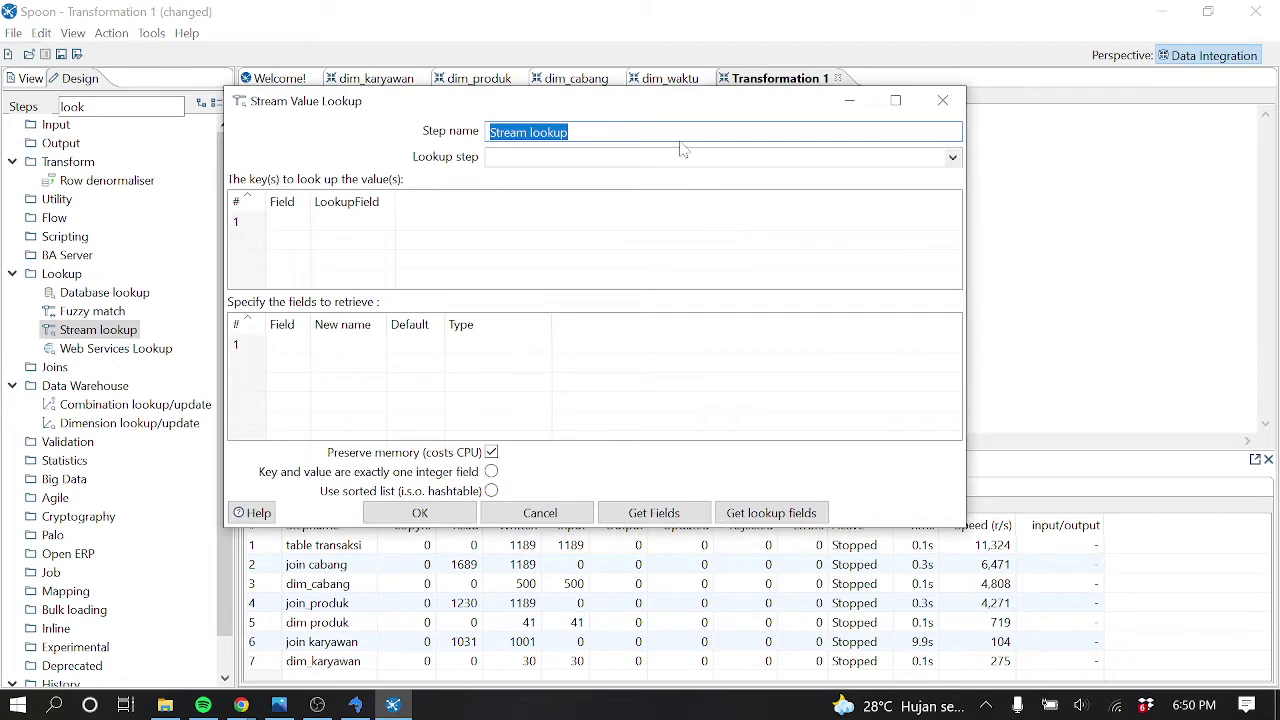
type("di")
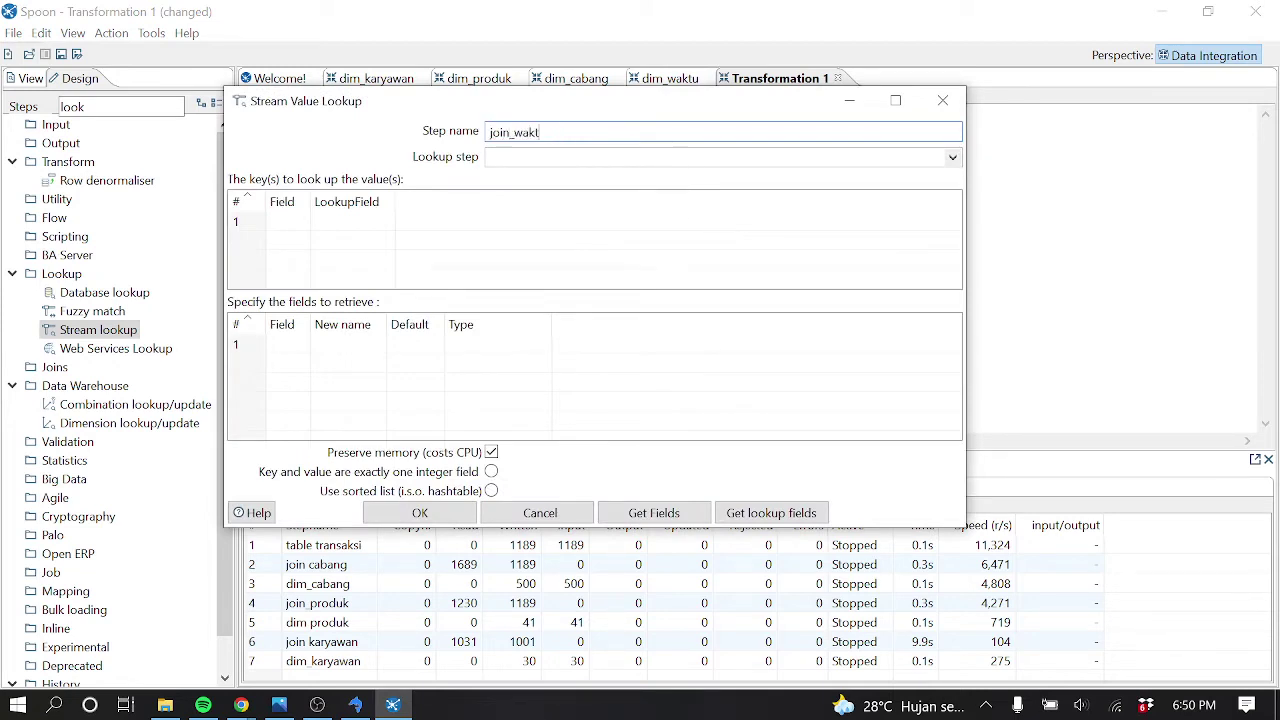
left_click(953, 161)
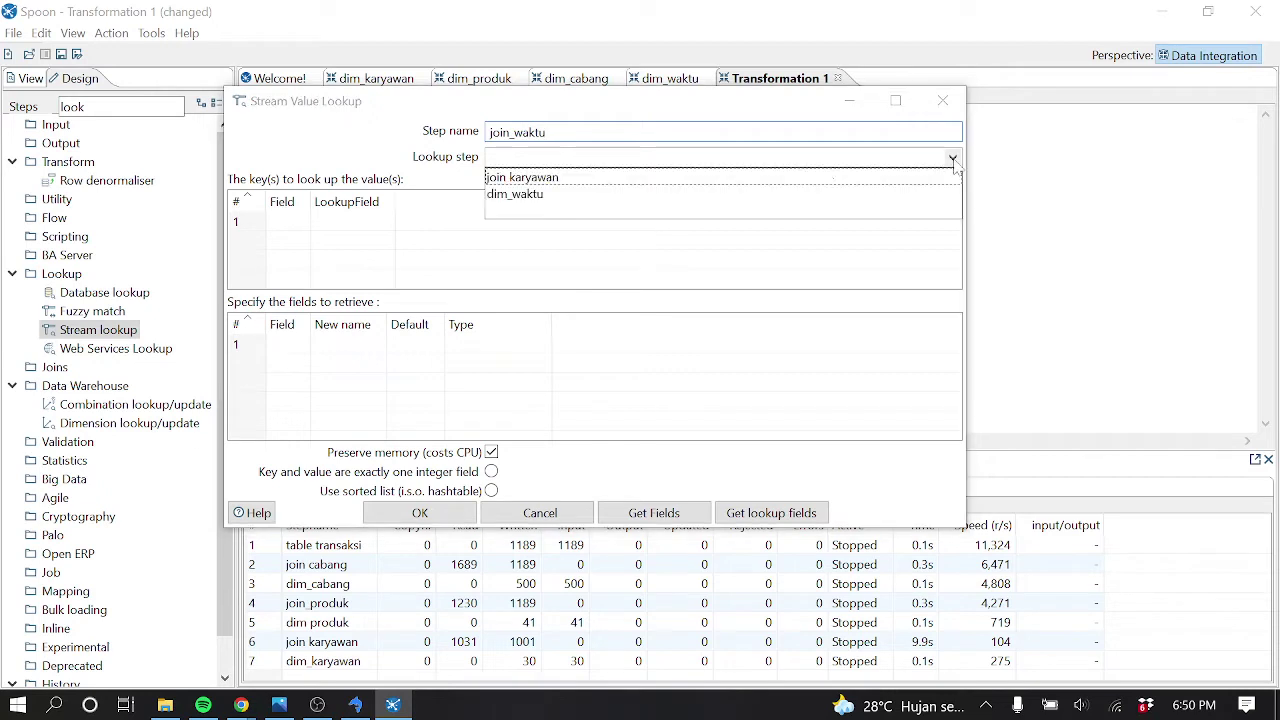
left_click(525, 195)
Set the lookup key so tgl_transaksi matches dim_waktu's tanggal_baru
left_click(300, 224)
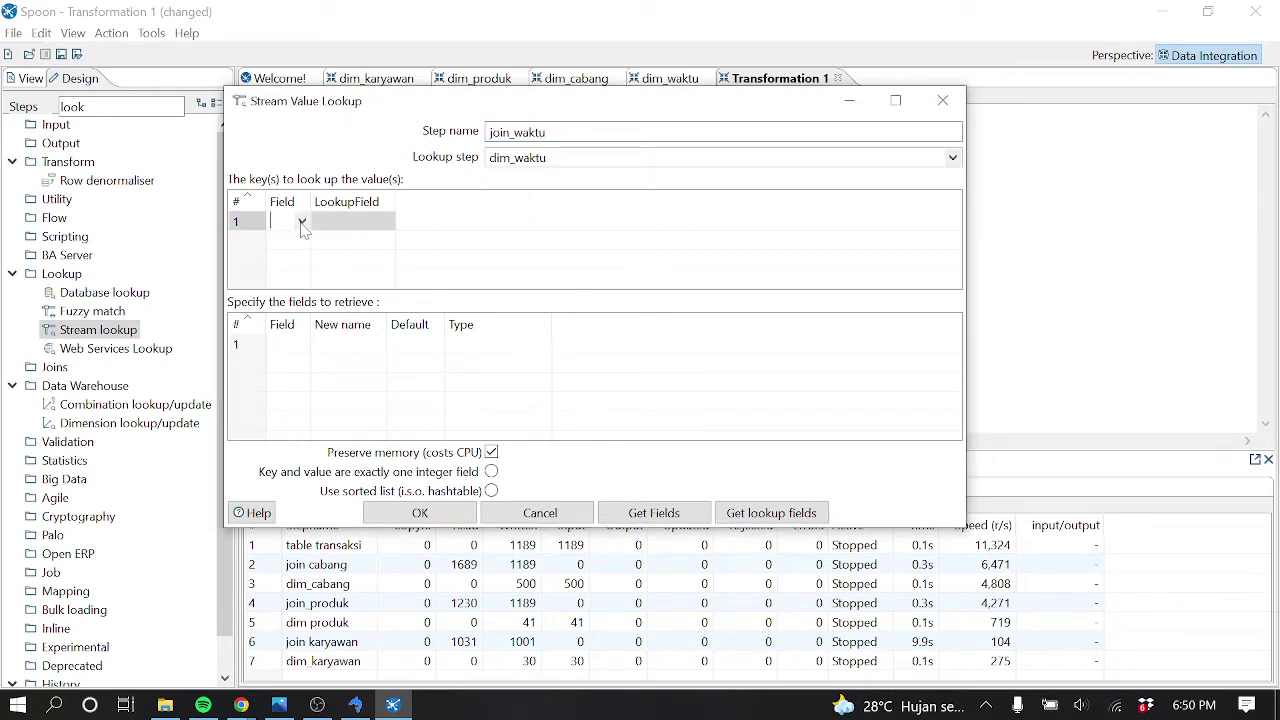
left_click(301, 222)
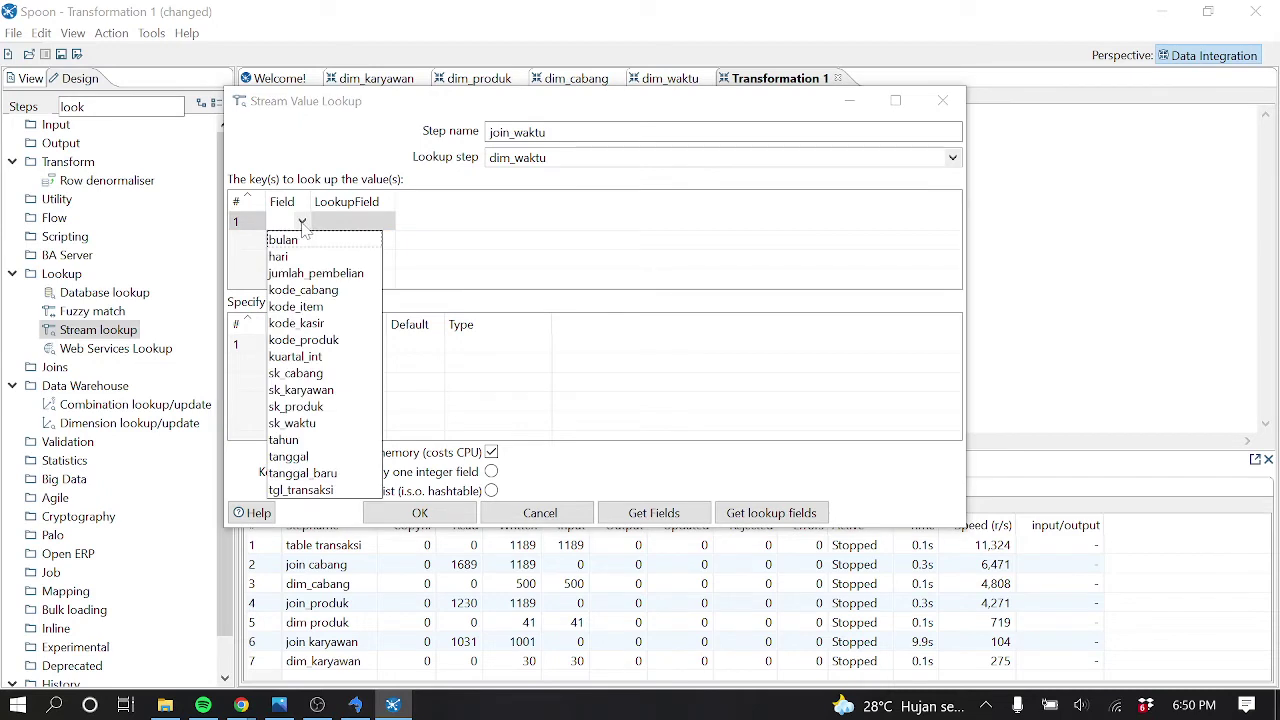
left_click(323, 475)
left_click(394, 221)
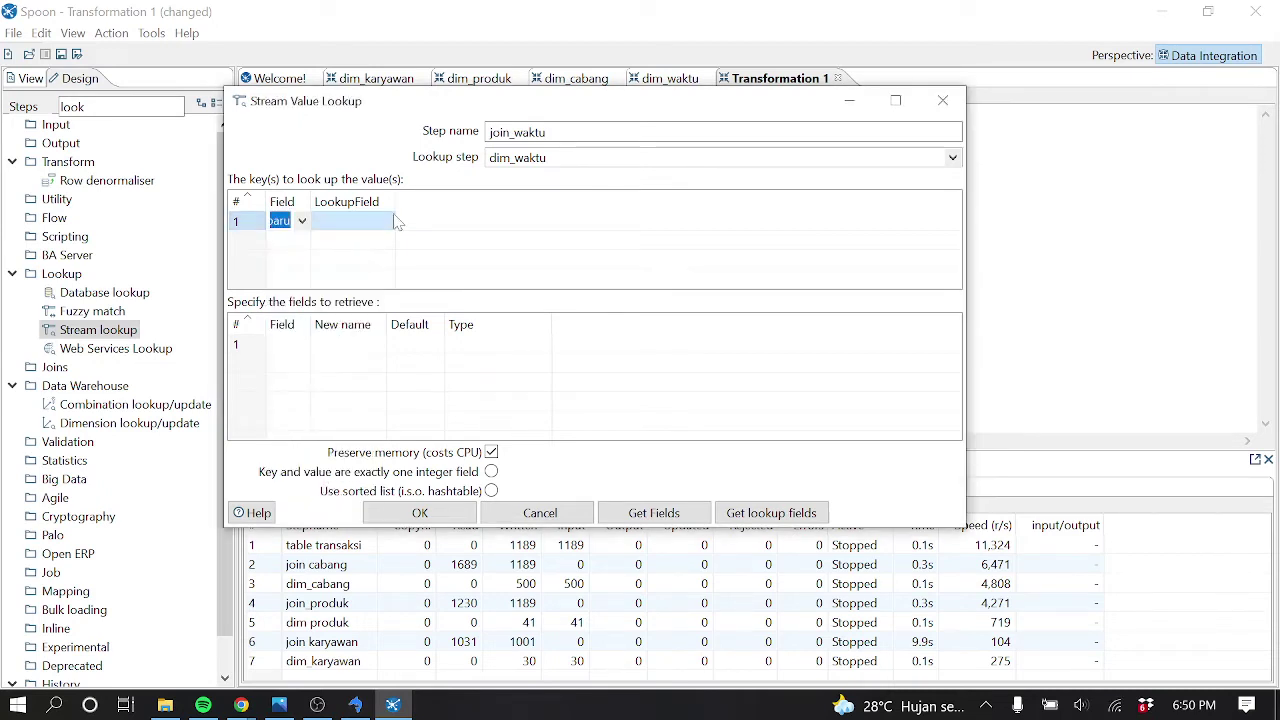
left_click(387, 222)
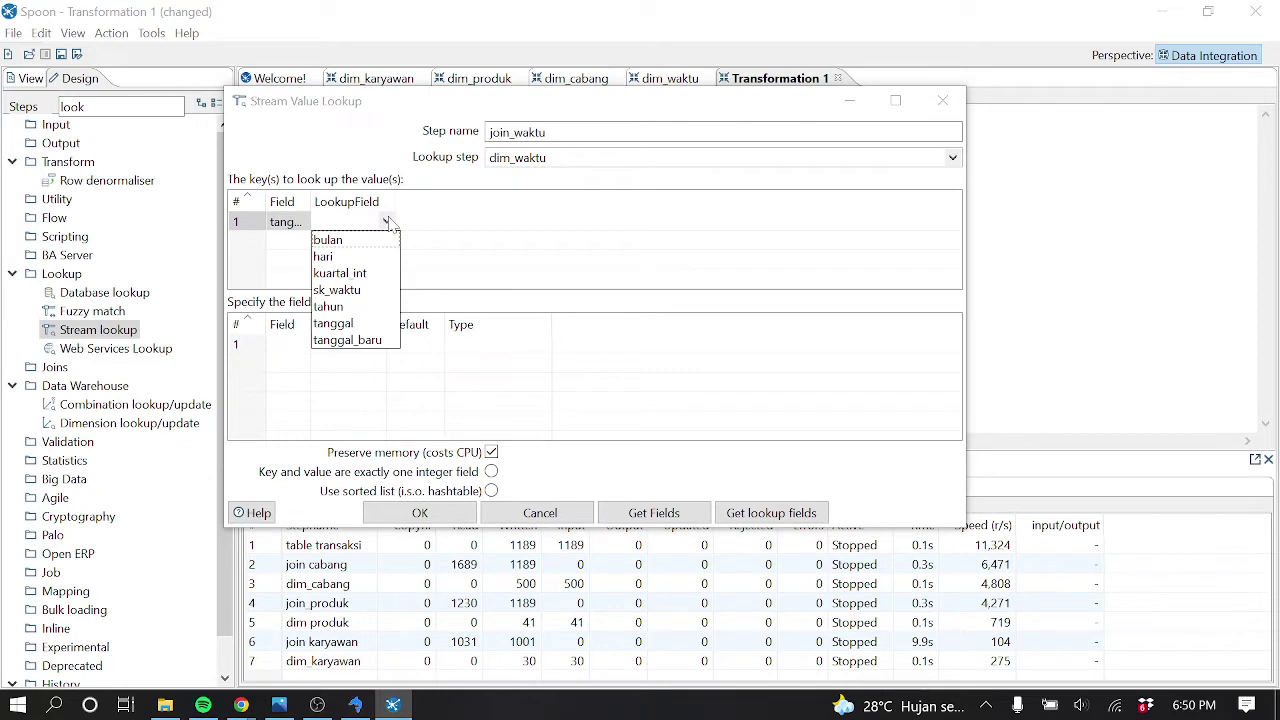
left_click(285, 221)
left_click(301, 221)
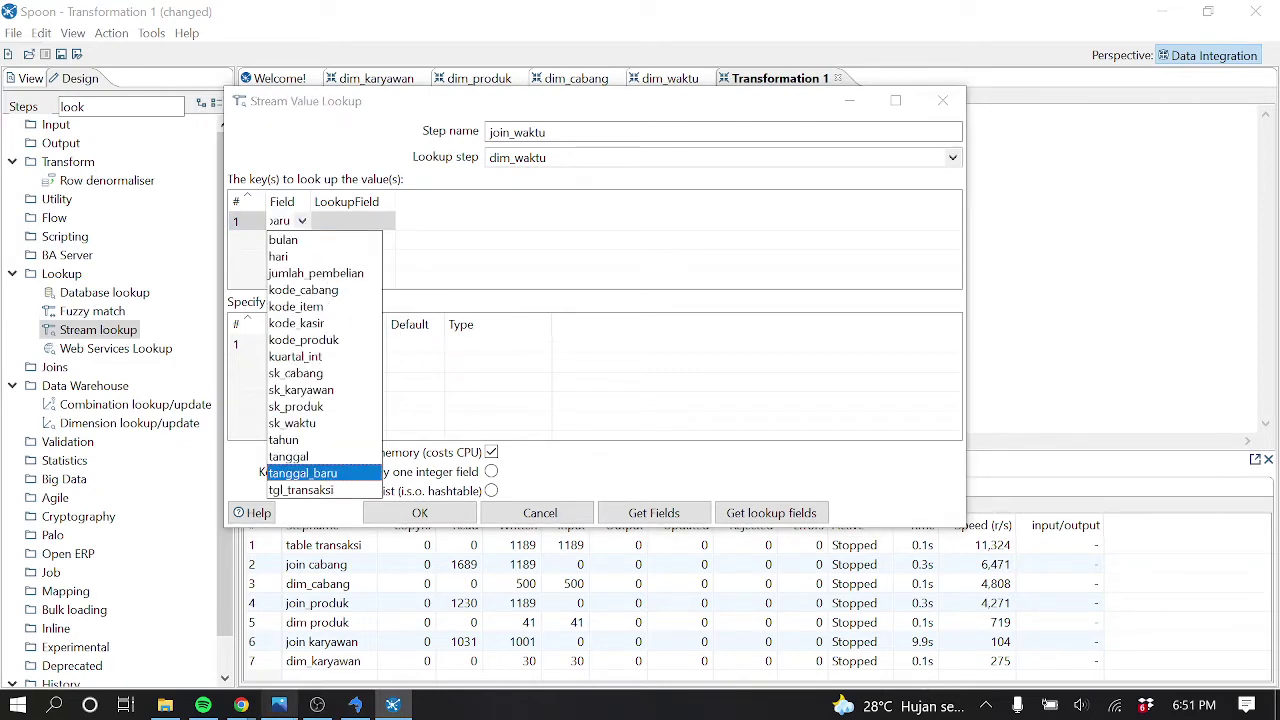
left_click(355, 705)
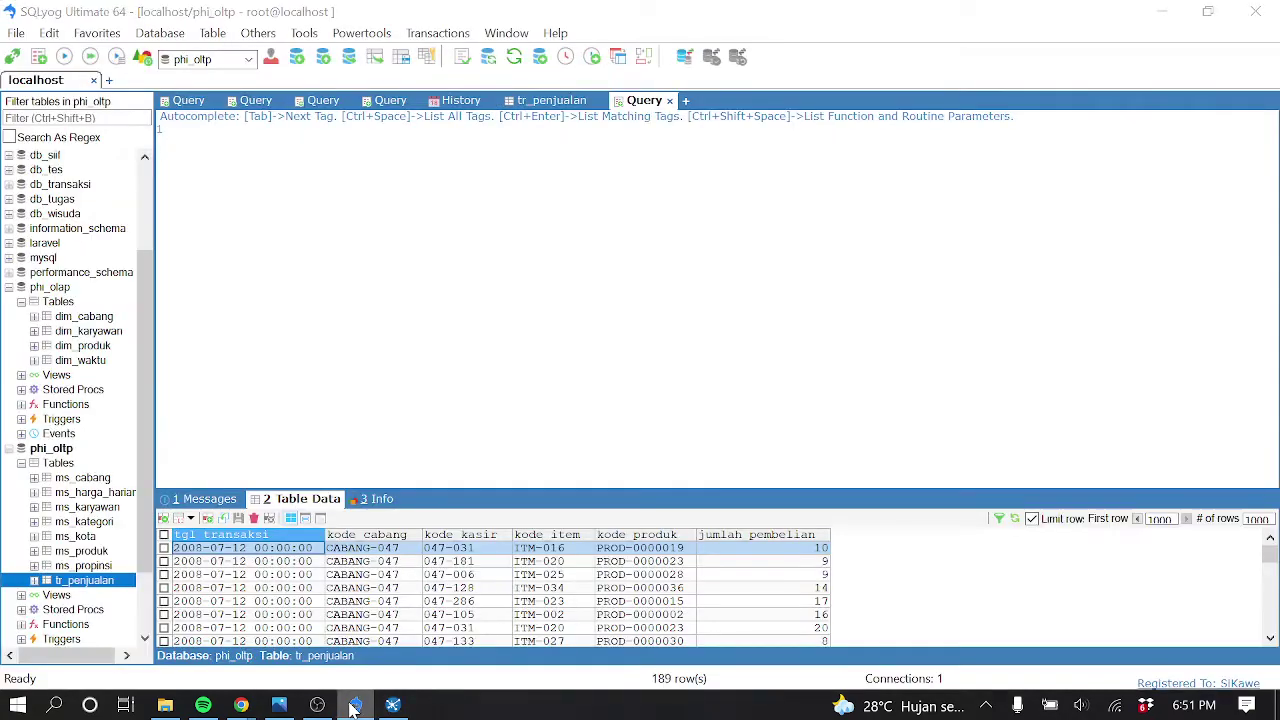
left_click(355, 705)
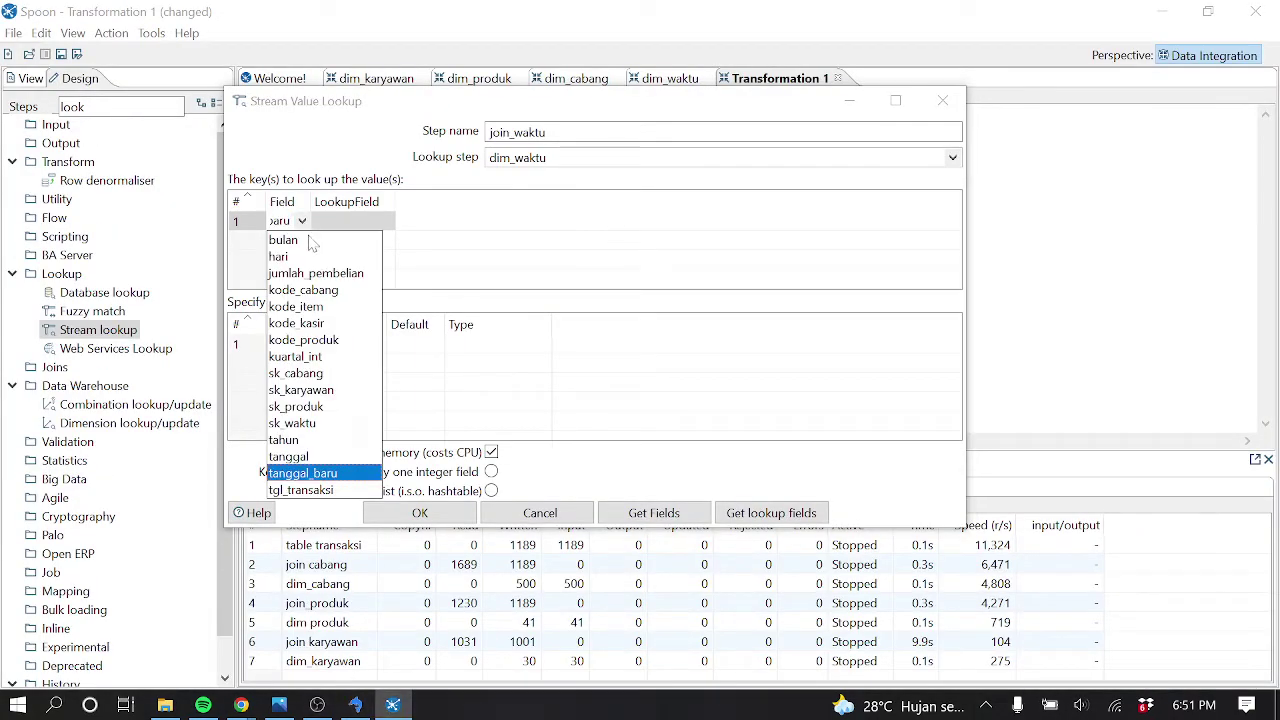
left_click(326, 490)
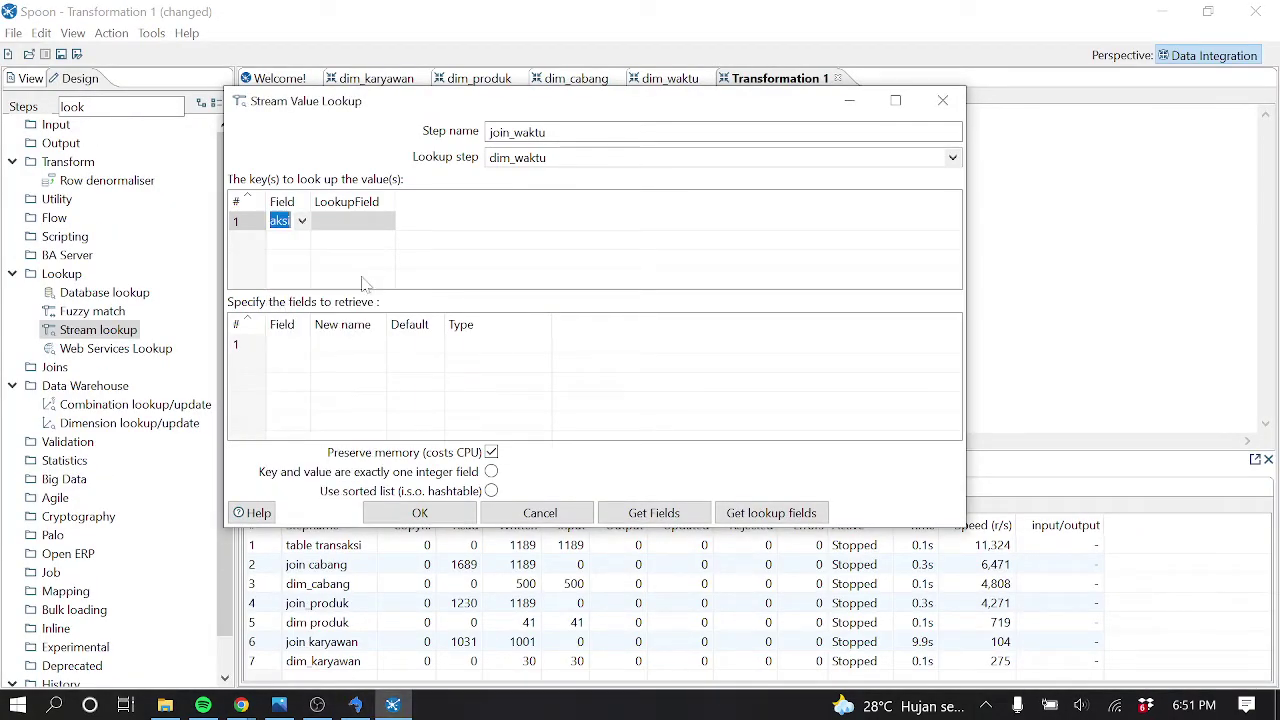
left_click(370, 222)
left_click(386, 221)
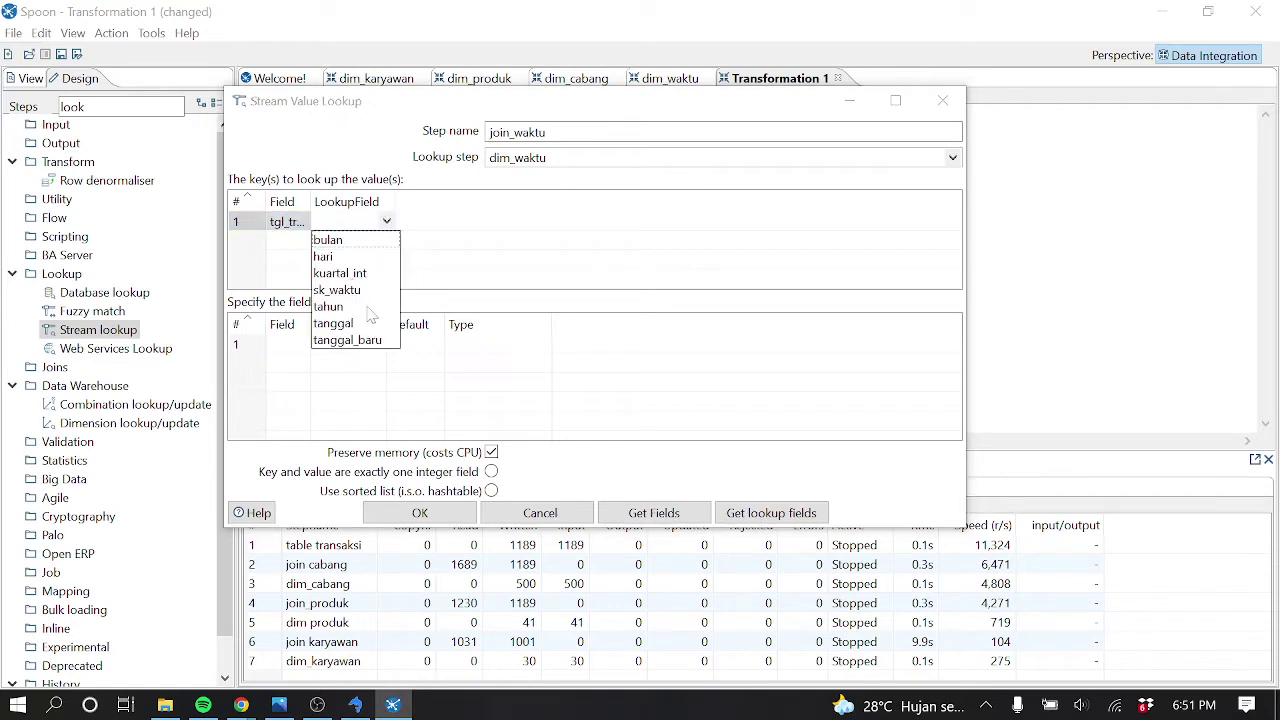
left_click(368, 342)
Retrieve sk_waktu from dim_waktu and save the join_waktu settings
left_click(292, 344)
left_click(301, 344)
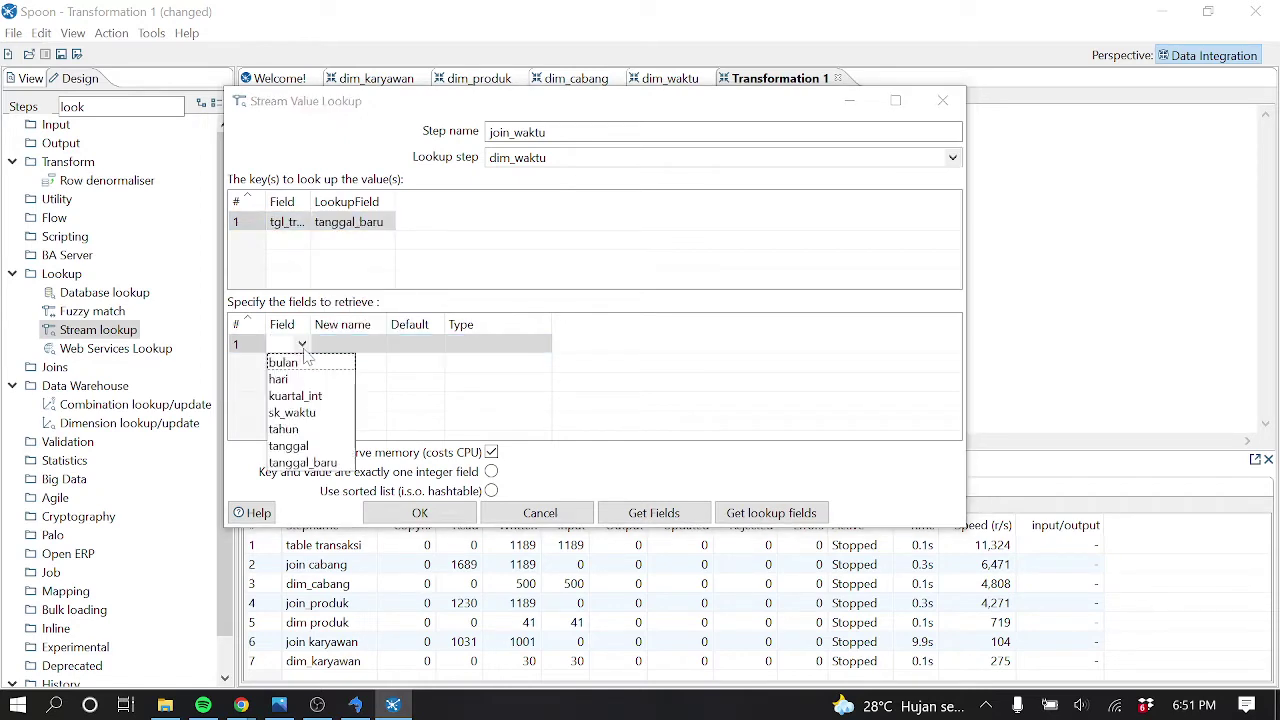
left_click(315, 414)
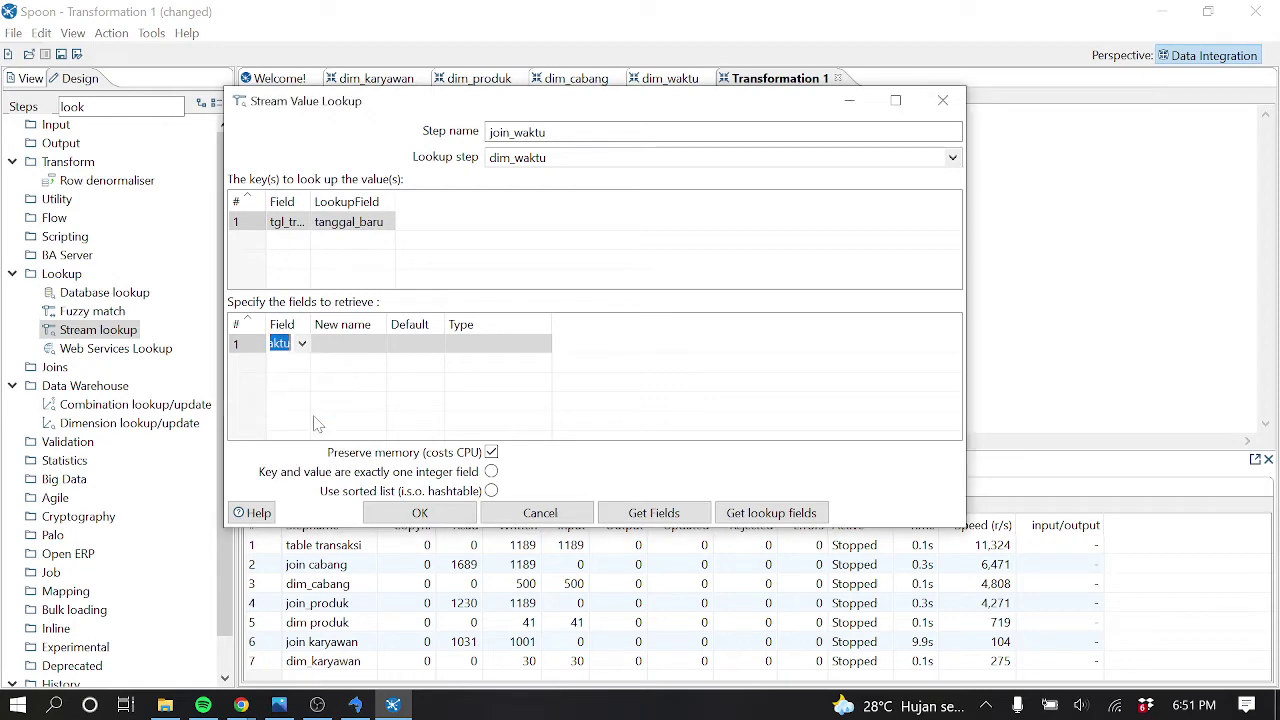
left_click(457, 514)
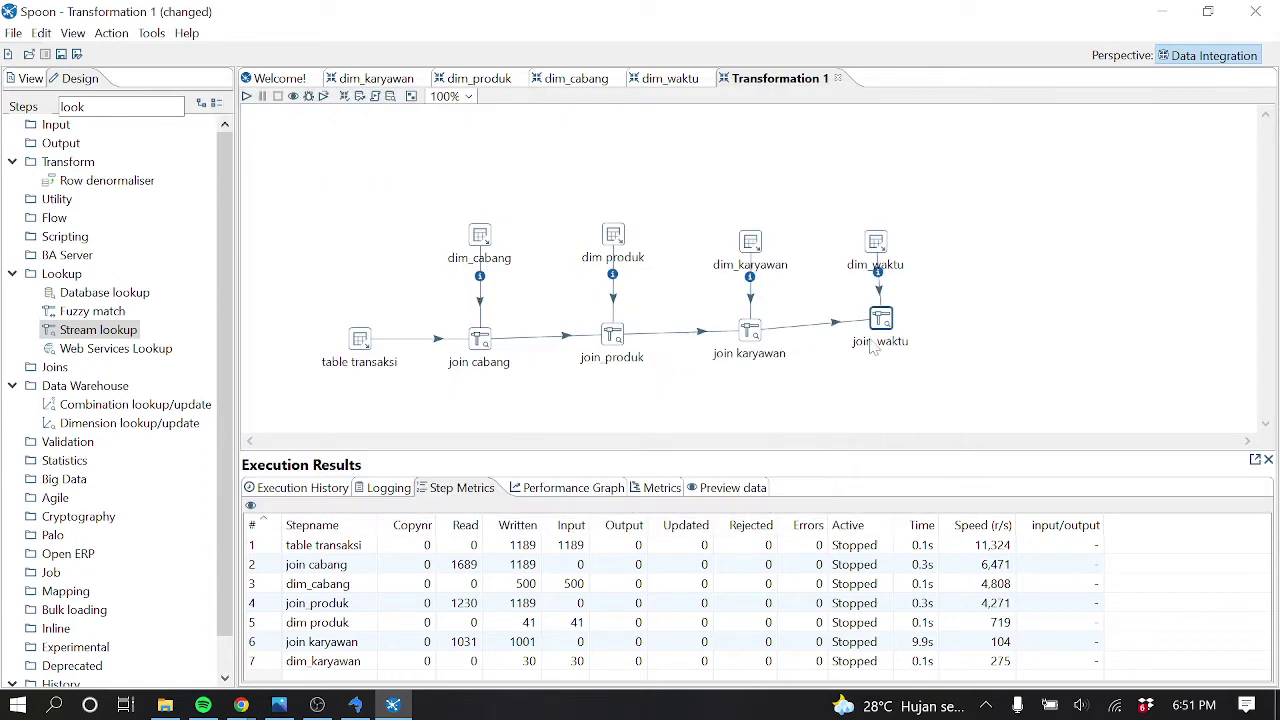
Preview join_waktu's 1000 rows and scroll through to confirm sk_waktu values, e.g. 194 for 2008/07/12
right_click(884, 338)
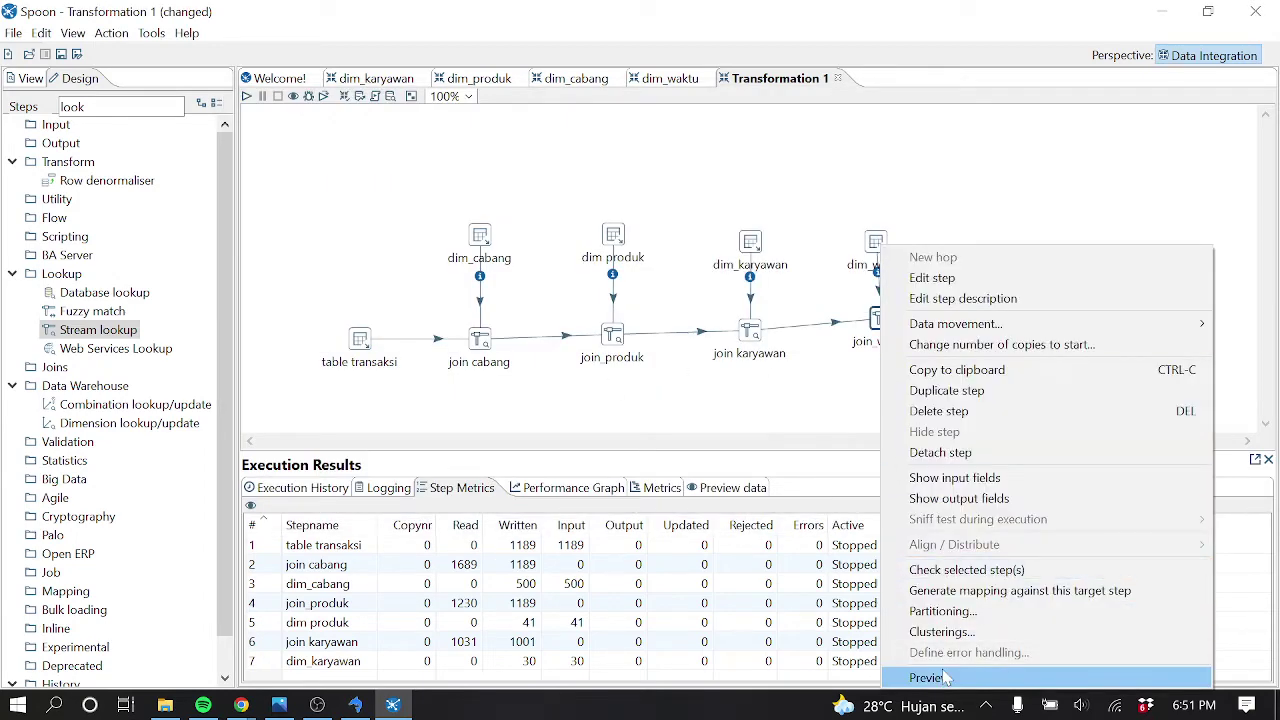
left_click(945, 678)
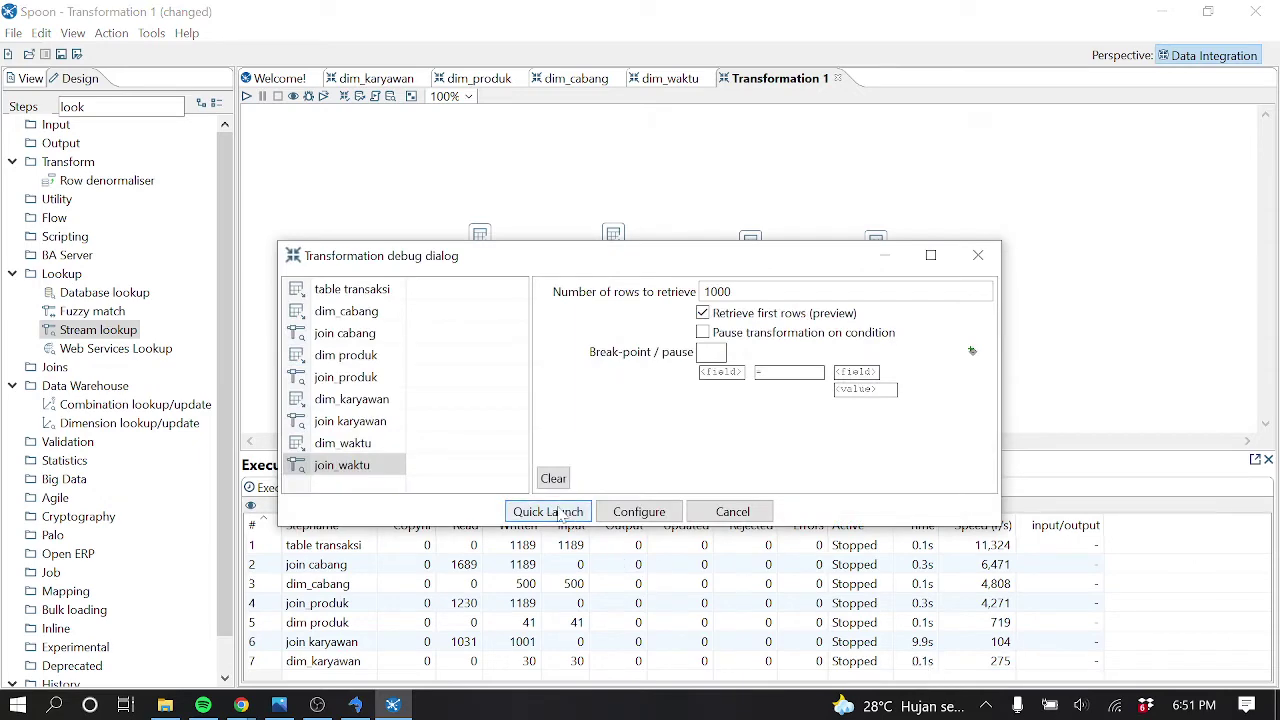
left_click(556, 511)
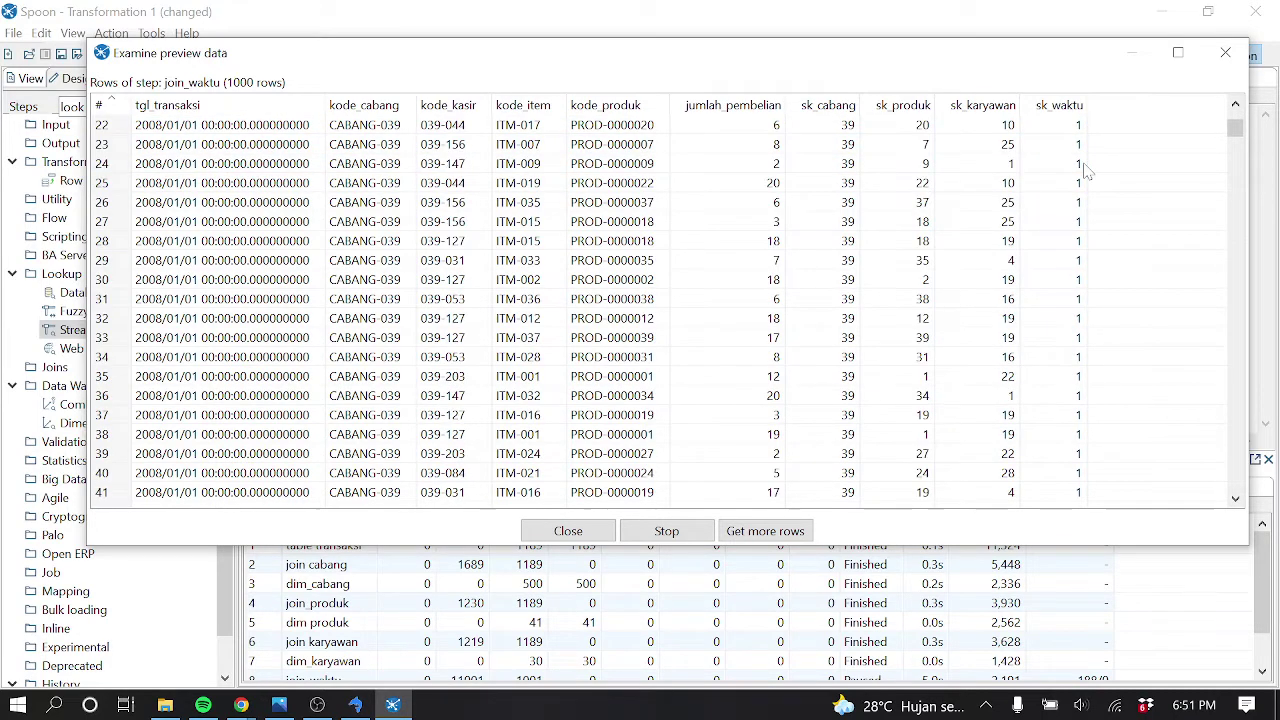
left_click(1068, 130)
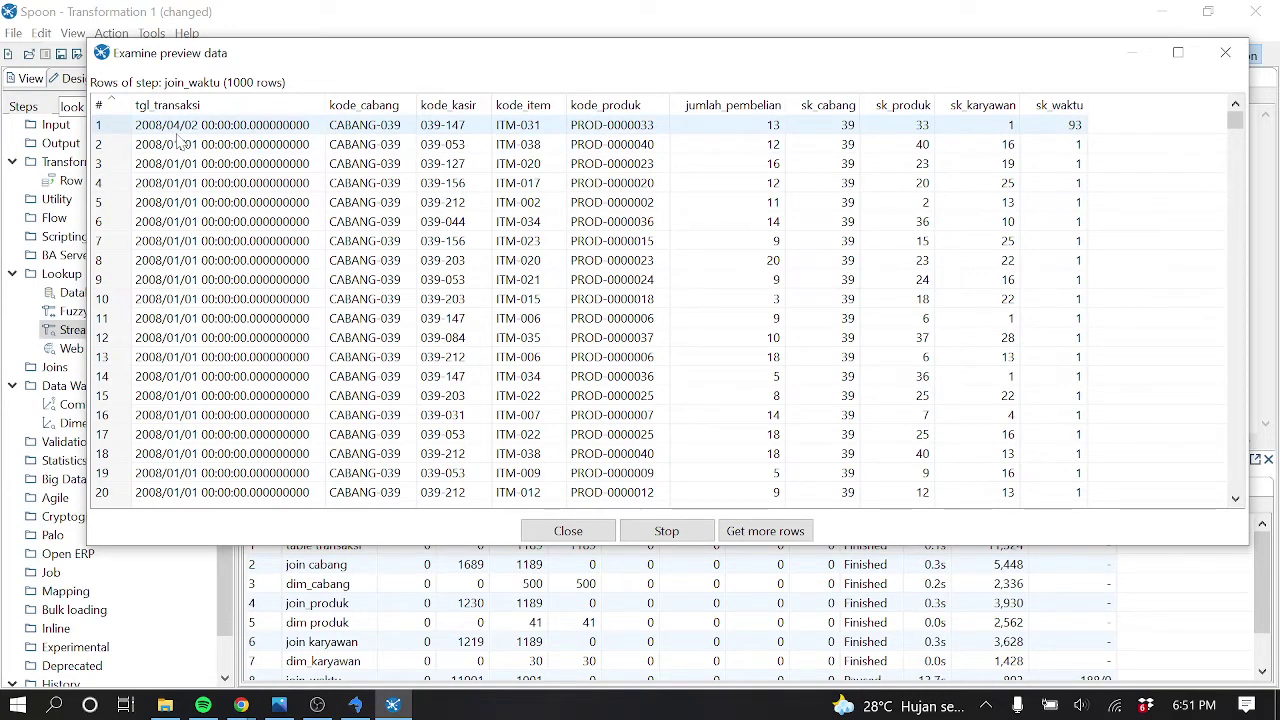
scroll(990, 262, "down", 20)
scroll(990, 262, "down", 19)
scroll(990, 262, "up", 20)
scroll(990, 260, "down", 20)
scroll(990, 260, "up", 20)
scroll(990, 260, "up", 20)
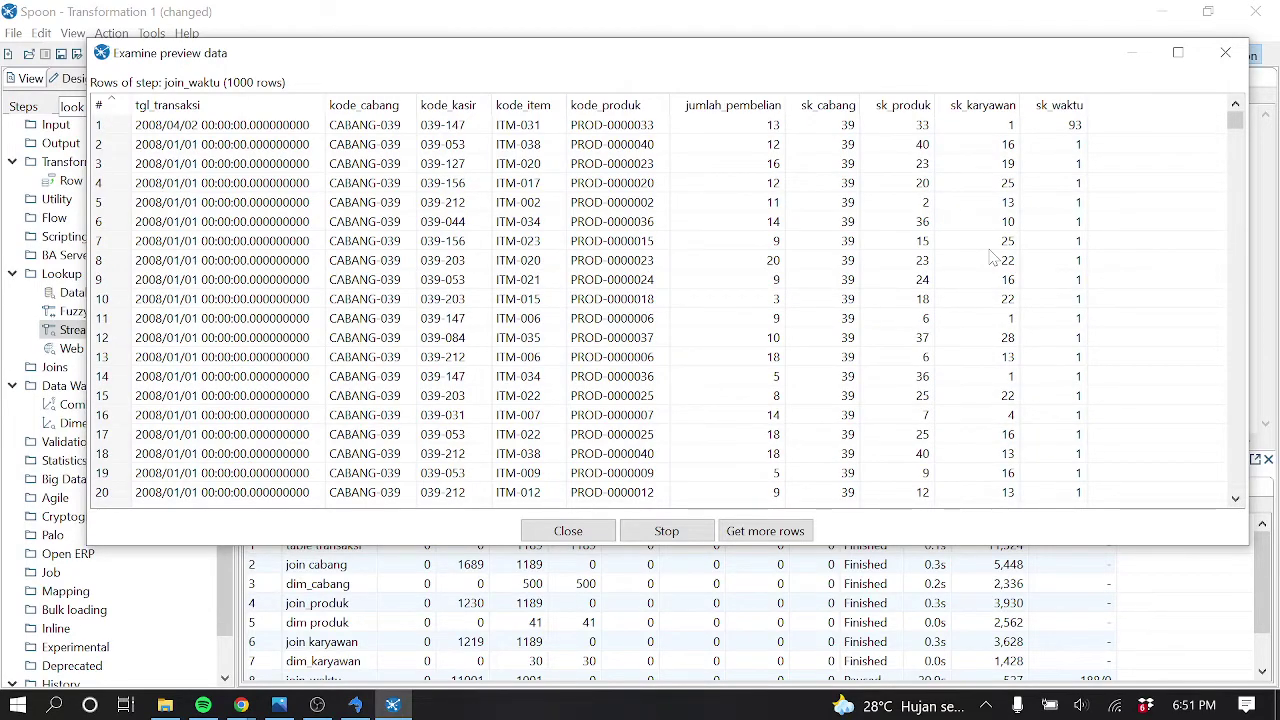
scroll(648, 243, "down", 6)
scroll(648, 243, "down", 20)
scroll(648, 252, "down", 20)
scroll(648, 252, "up", 20)
scroll(648, 252, "up", 2)
scroll(648, 252, "down", 2)
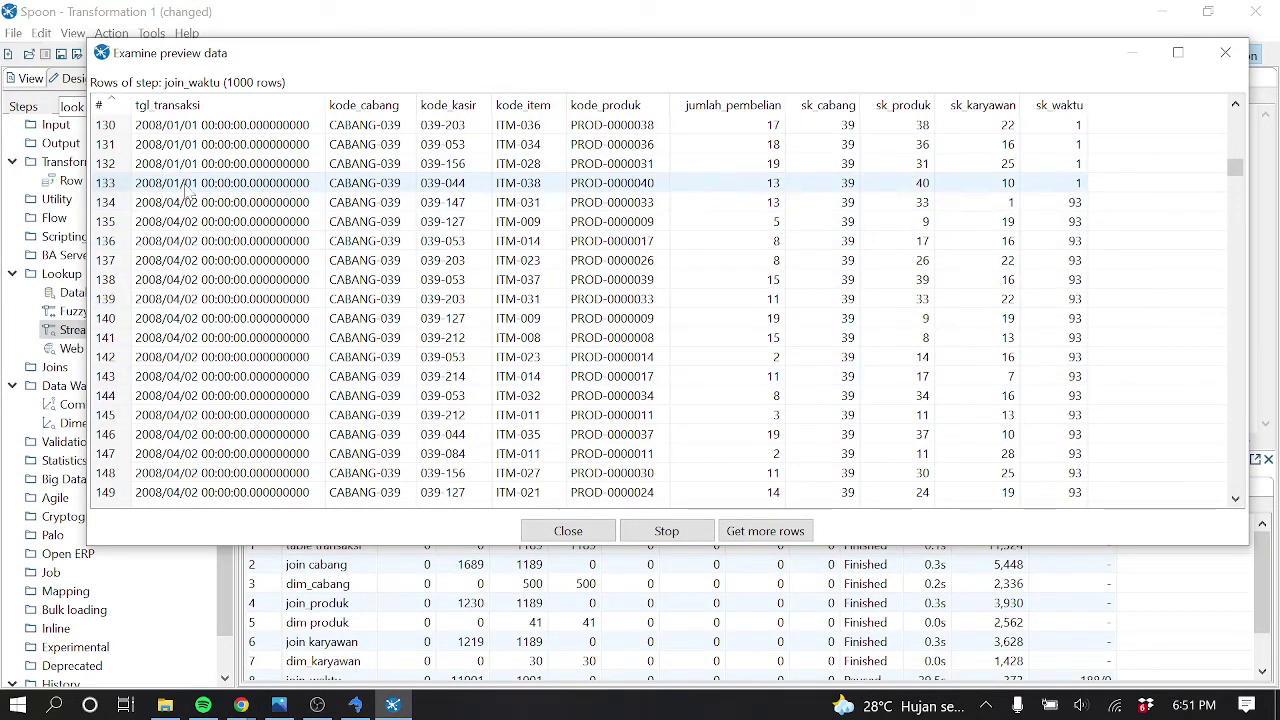
scroll(230, 270, "down", 20)
scroll(236, 291, "down", 20)
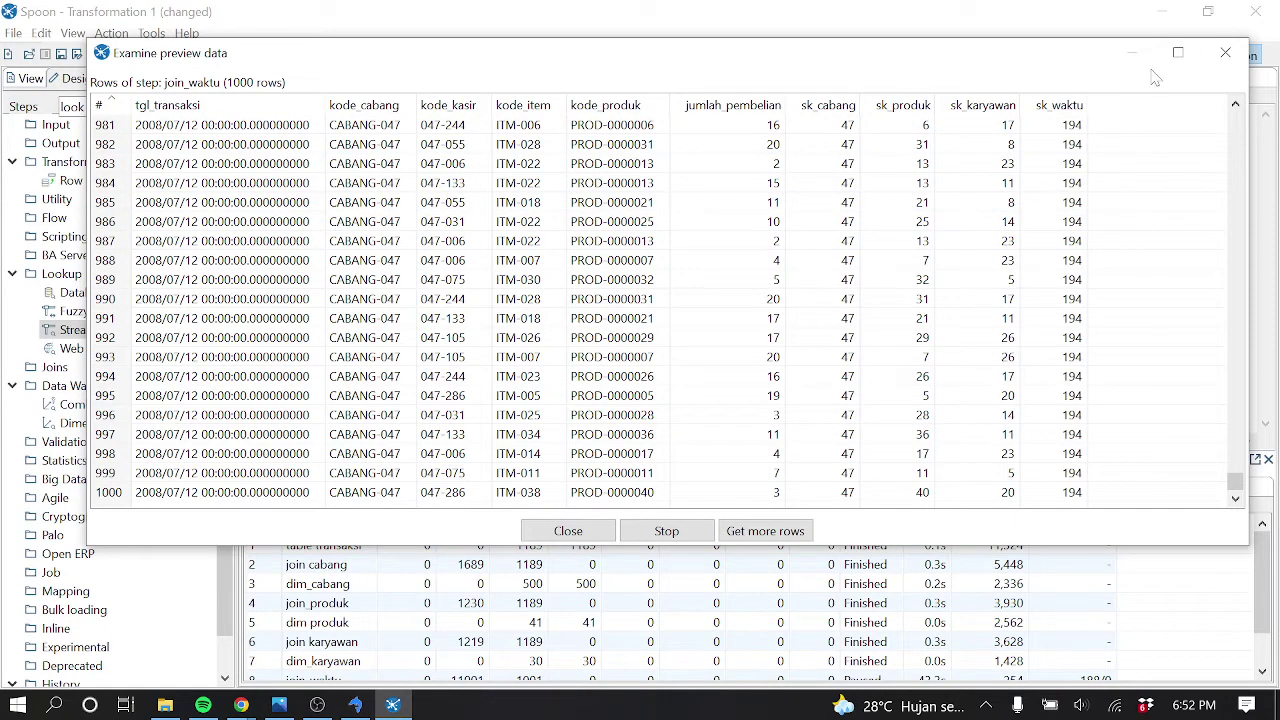
left_click(1225, 52)
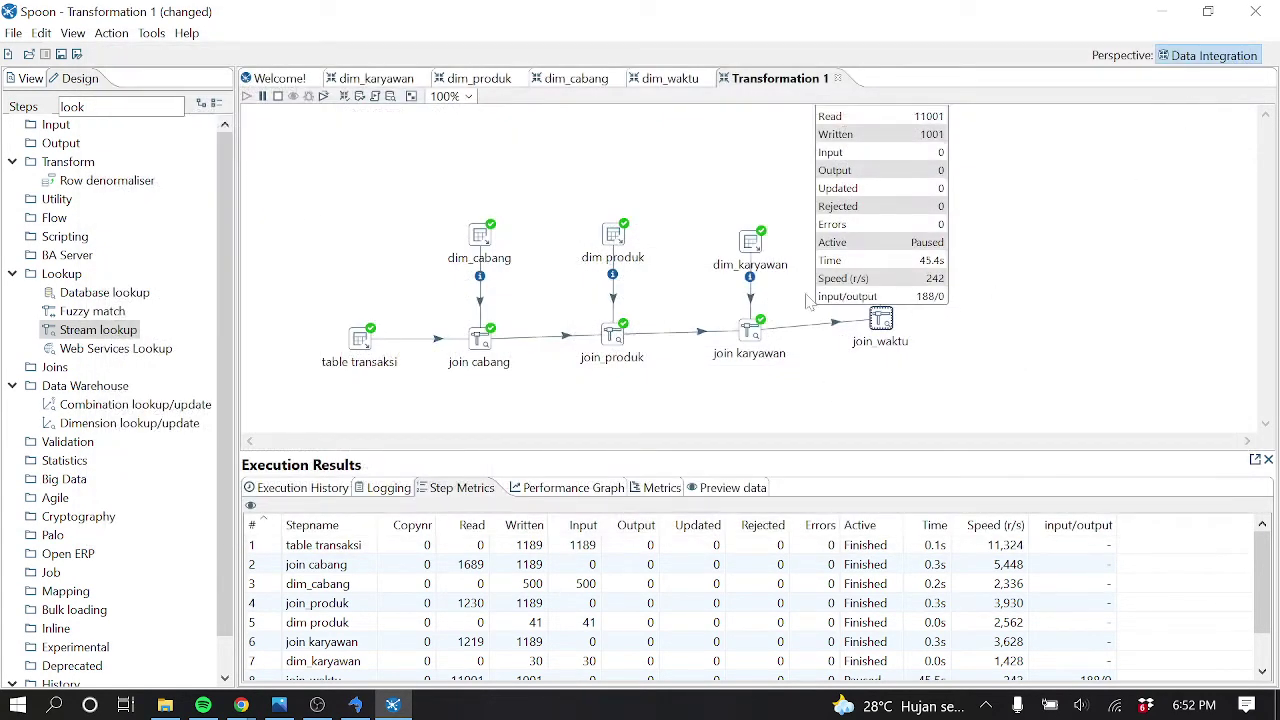
Stop the preview run, dismiss the Chrome notification, and switch to SQLyog's tr_penjualan rows
left_click(278, 96)
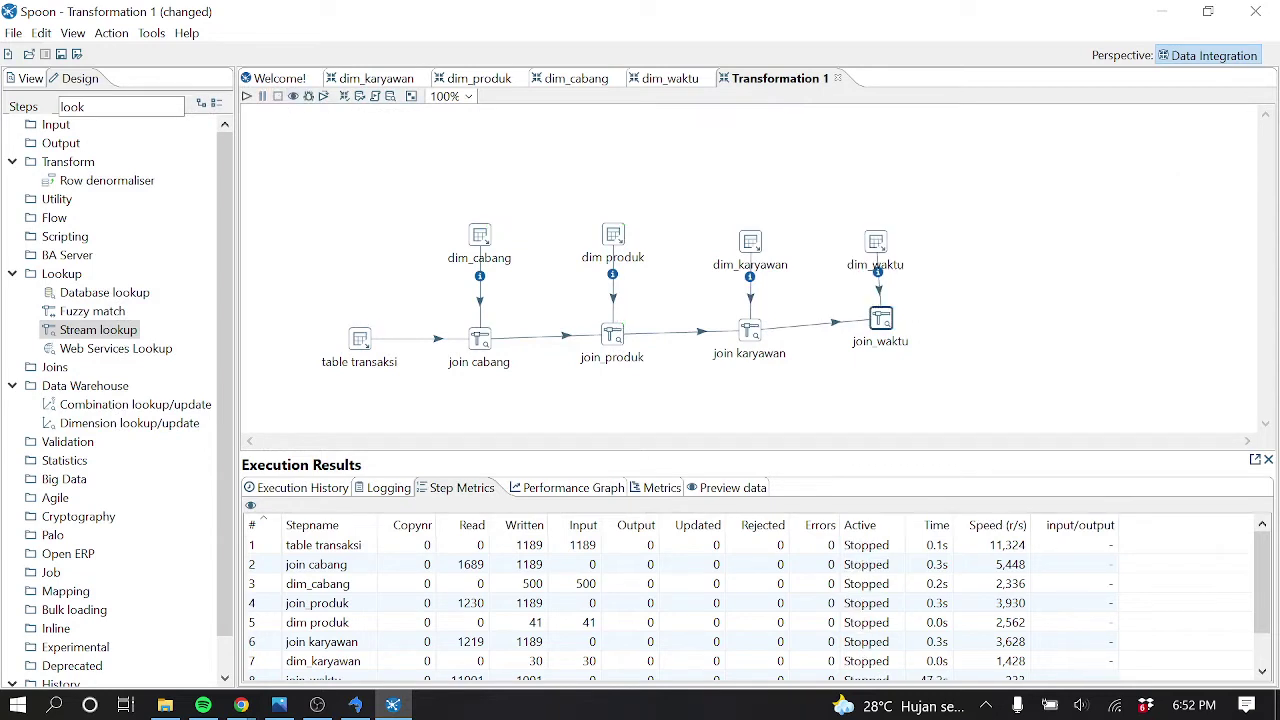
left_click(241, 705)
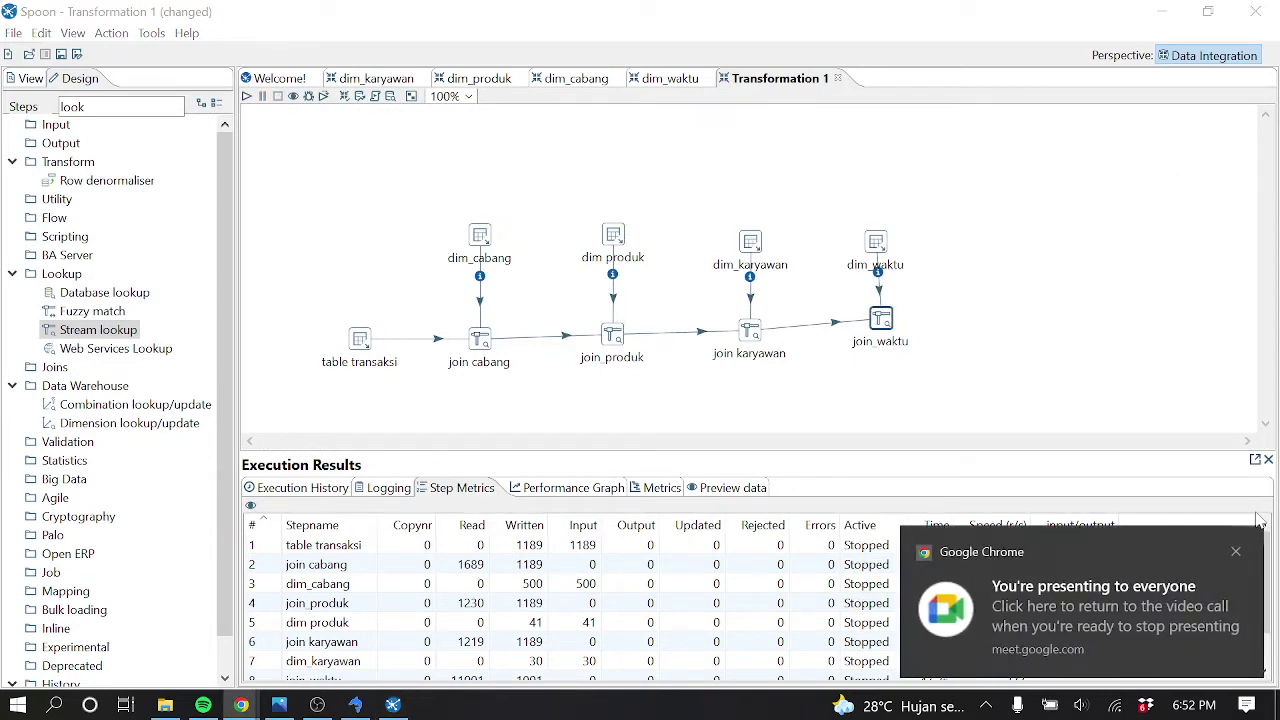
left_click(1236, 551)
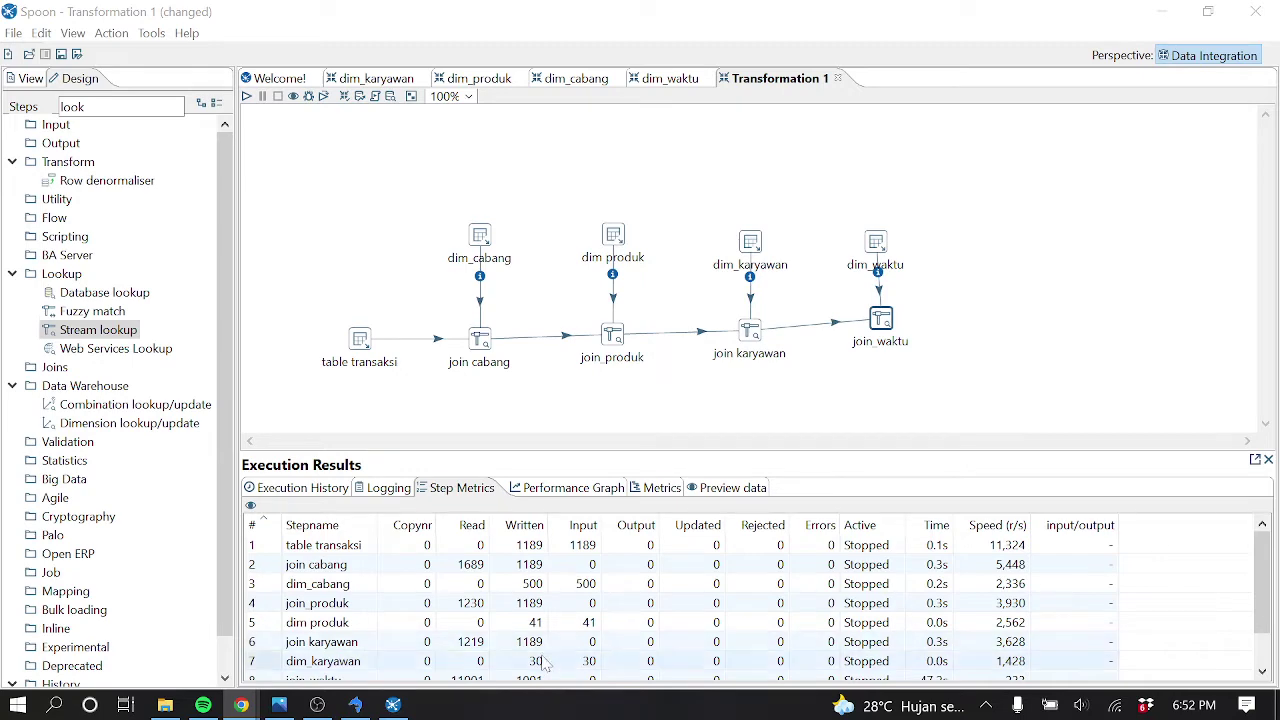
left_click(358, 704)
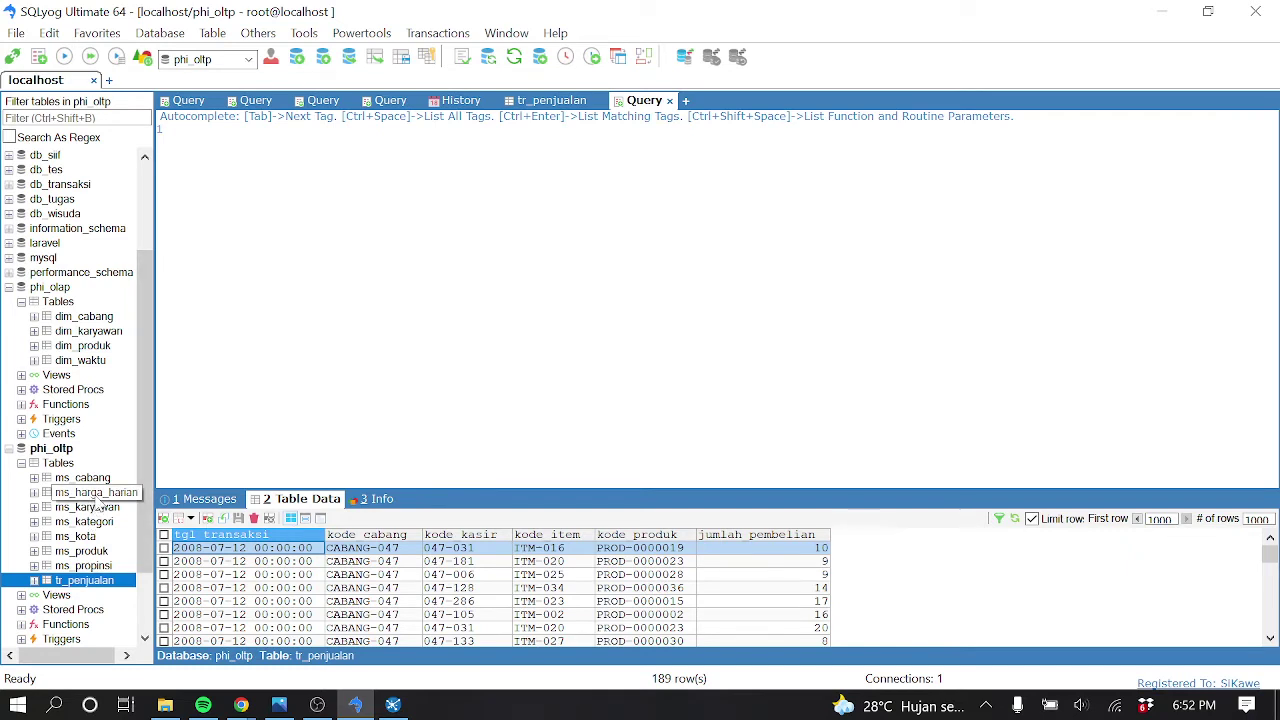
Check the star schema diagram and the ms_harga_harian and tr_penjualan tables, then return to Spoon
left_click(279, 705)
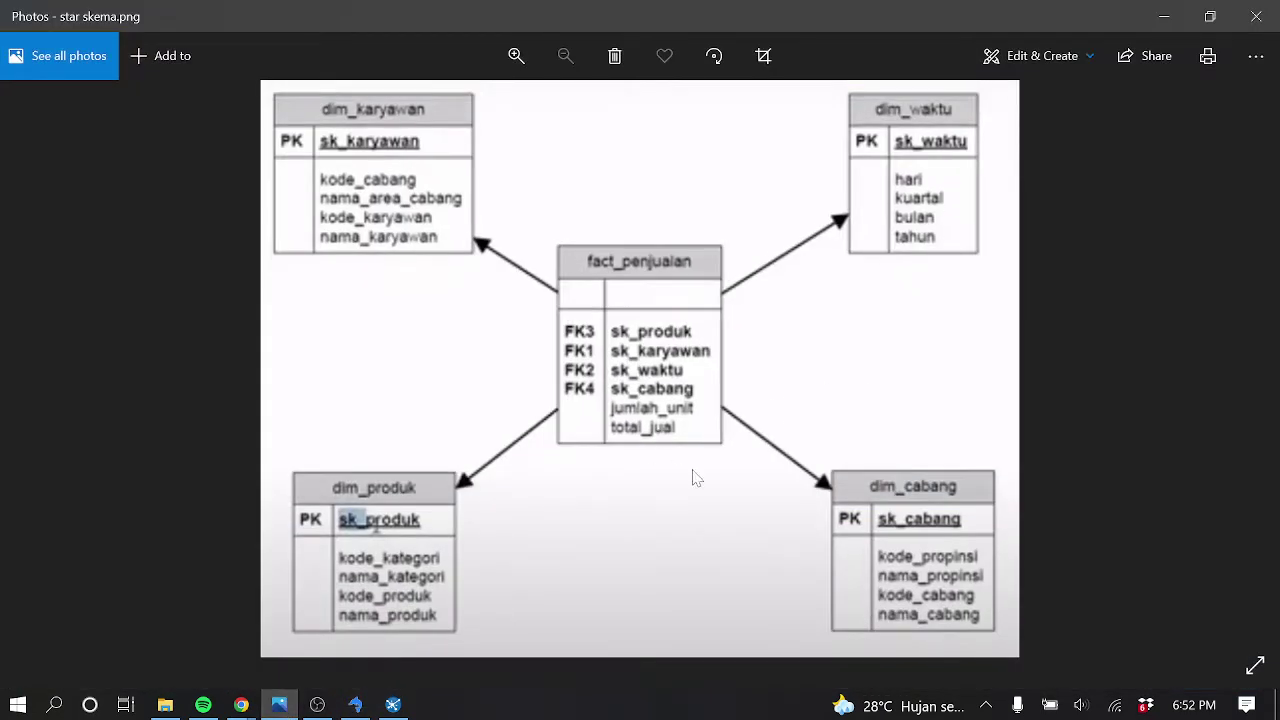
left_click(1168, 22)
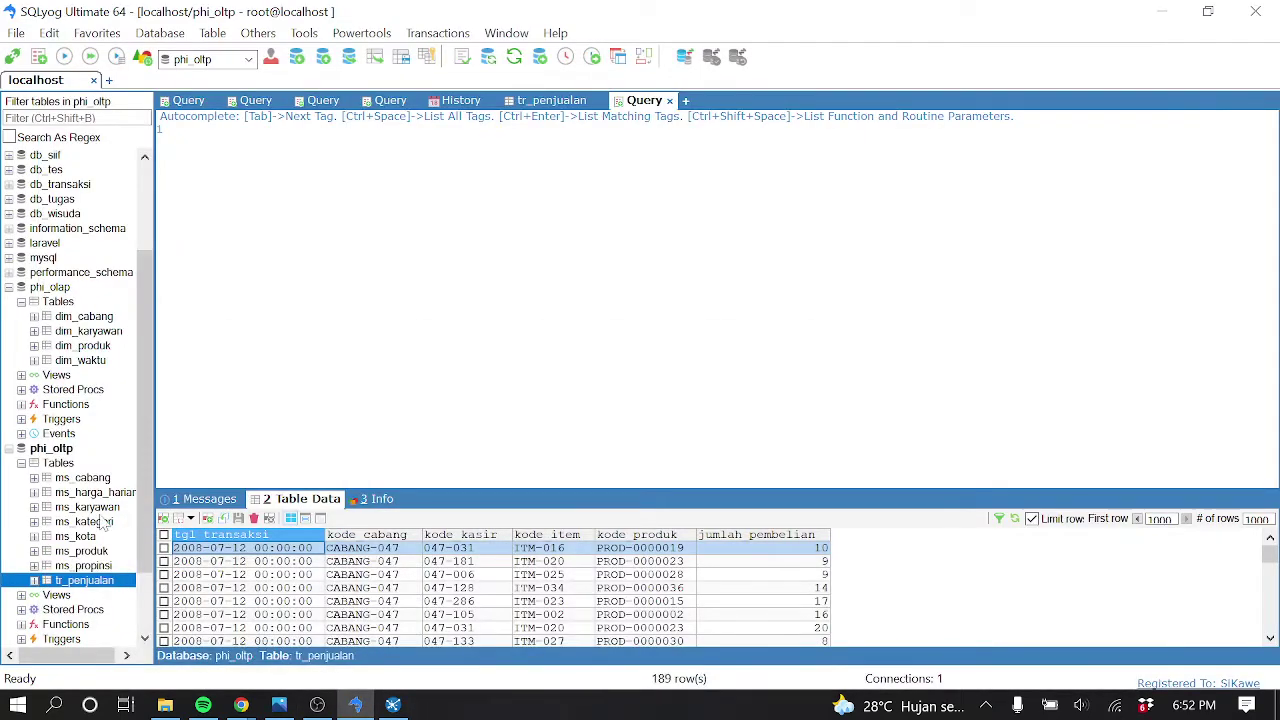
left_click(86, 492)
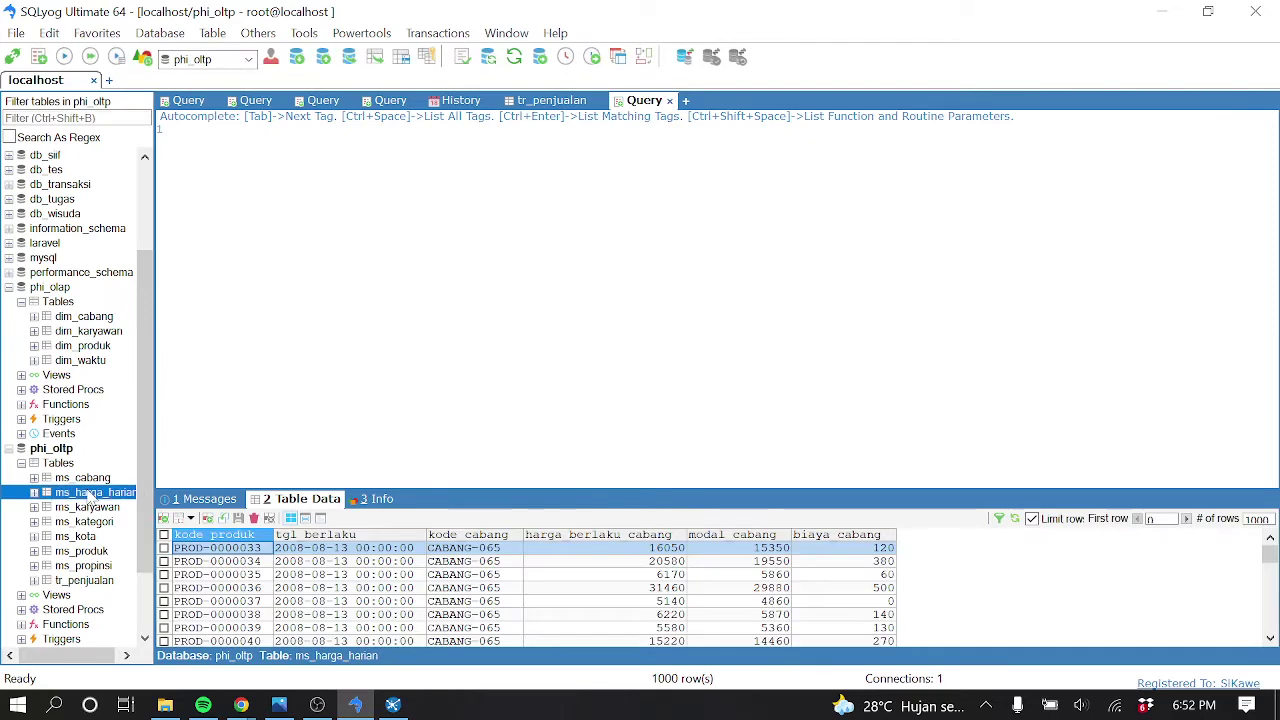
left_click(106, 581)
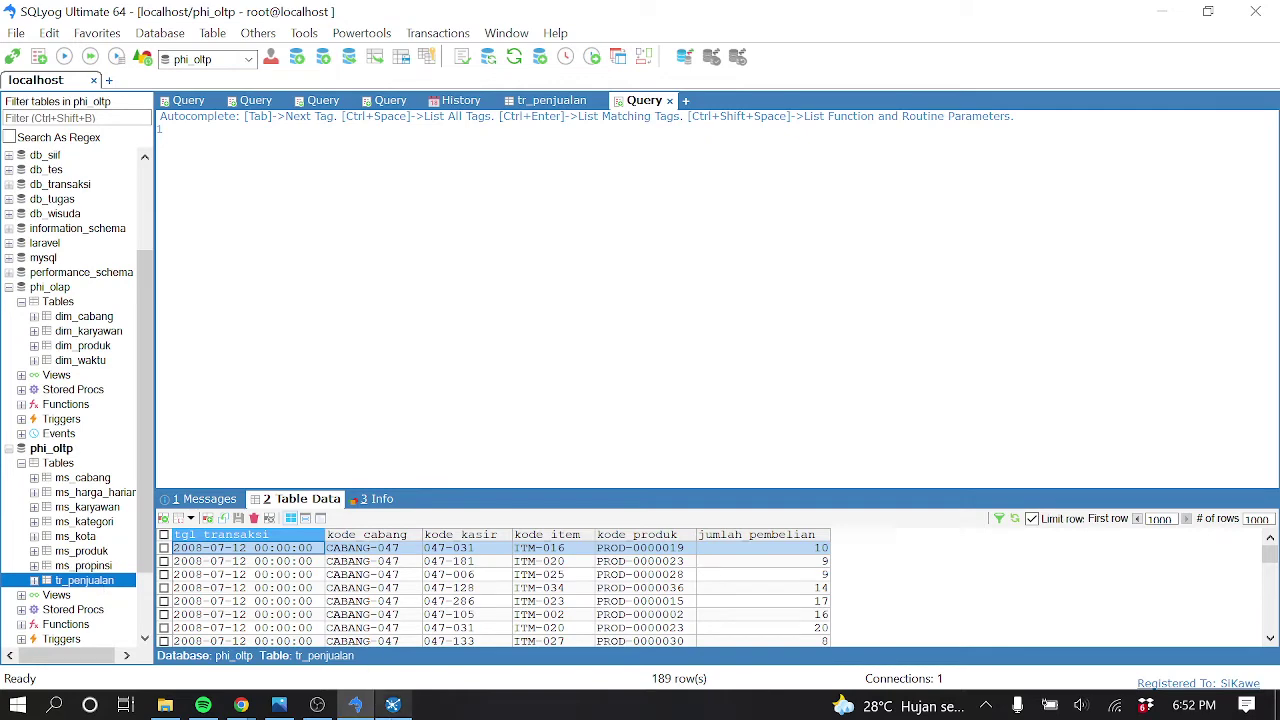
left_click(392, 705)
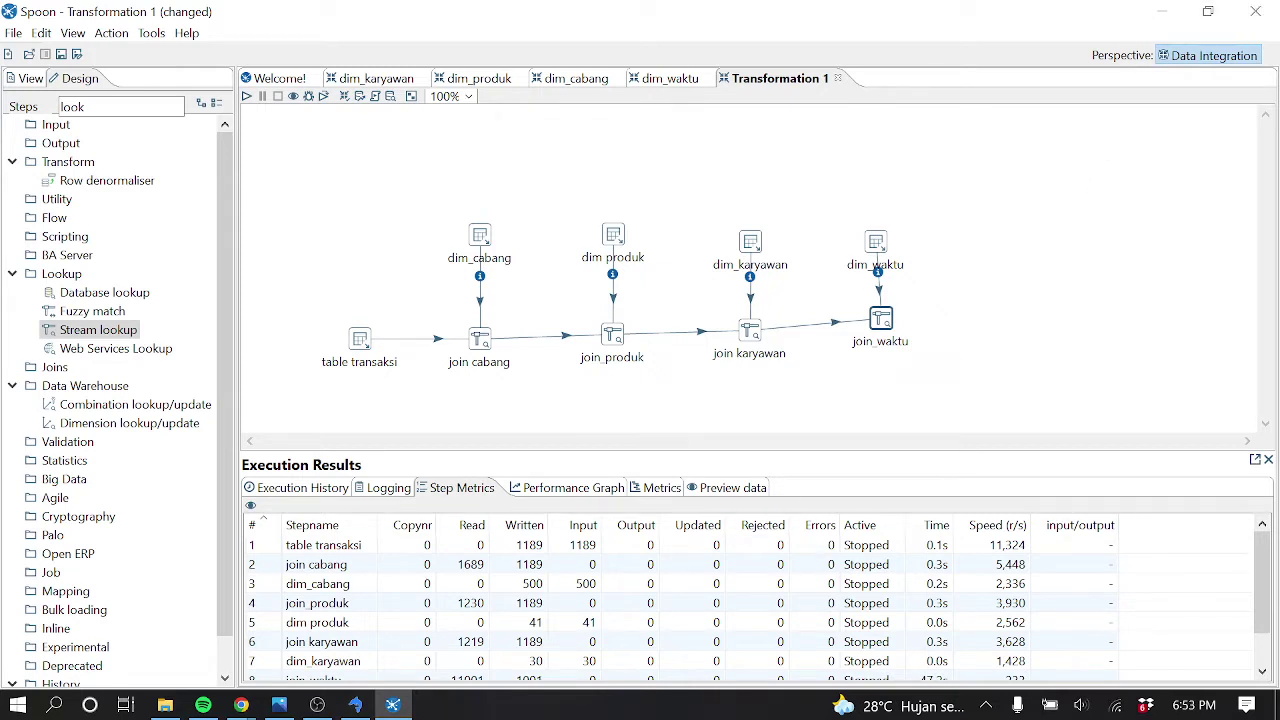
Bring the browser window to the front
left_click(241, 705)
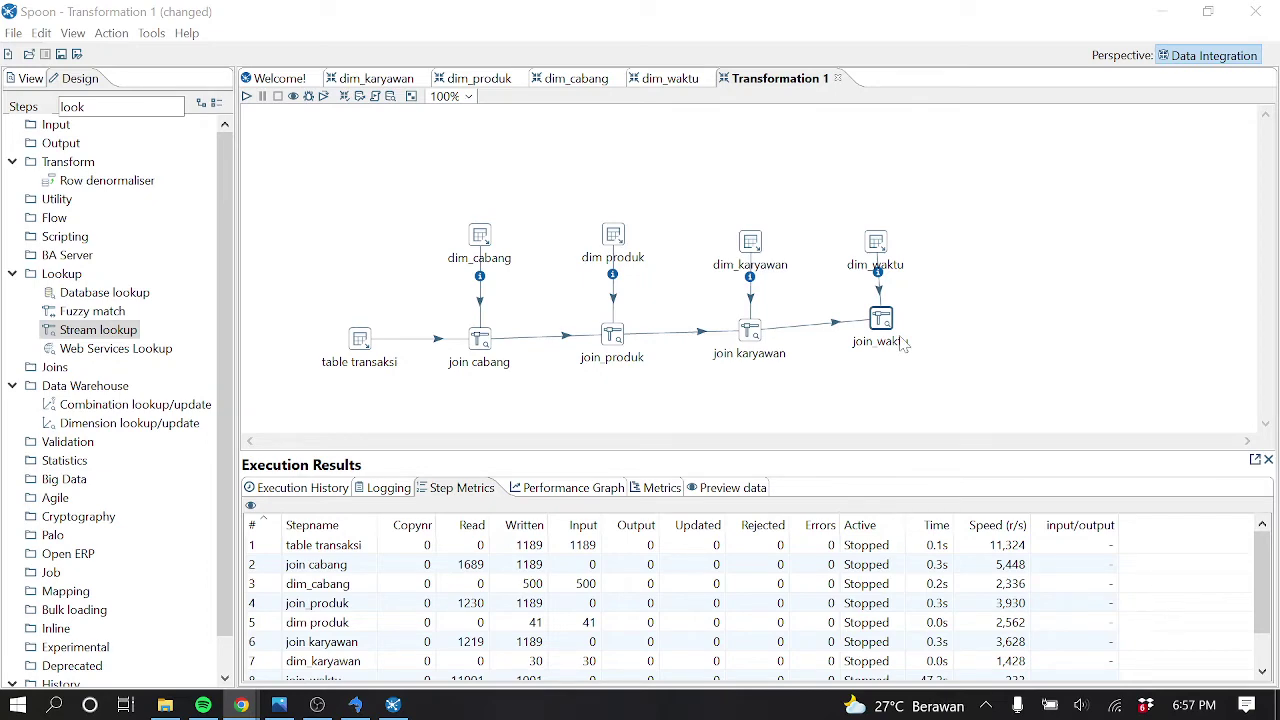
Preview the join_waktu step's output, close the preview, and switch to SQLyog
right_click(880, 325)
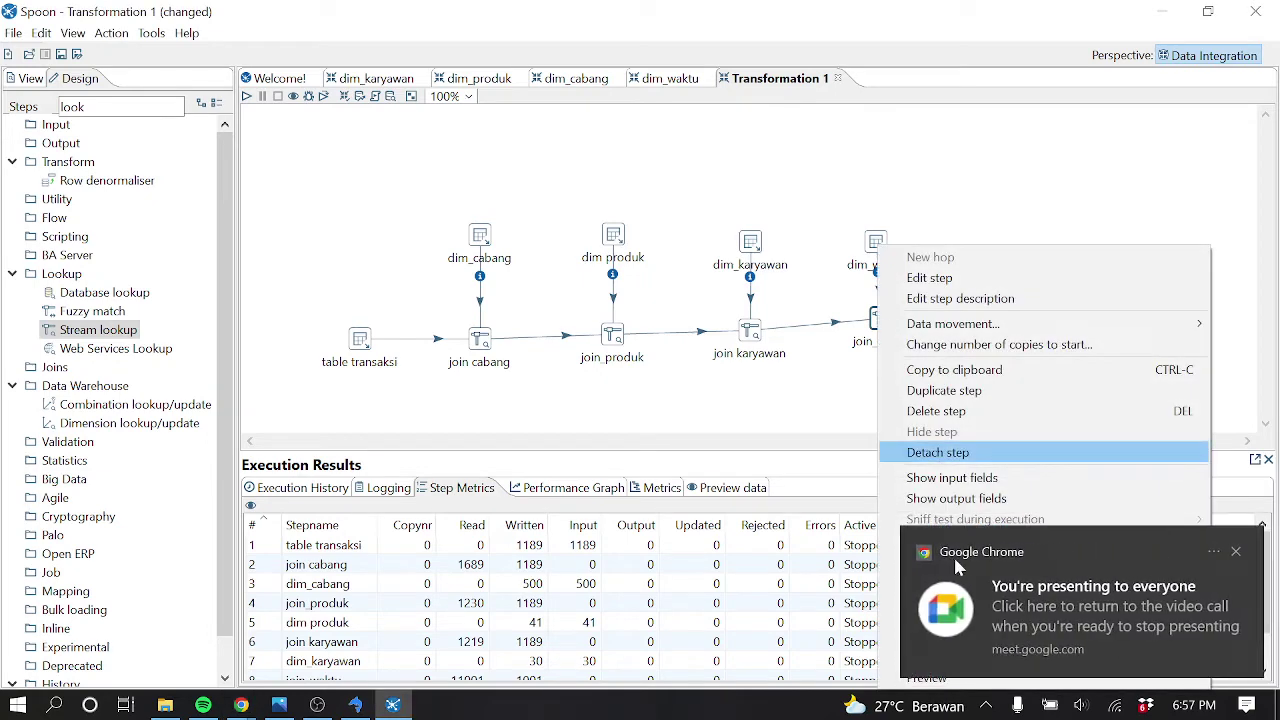
left_click(1236, 551)
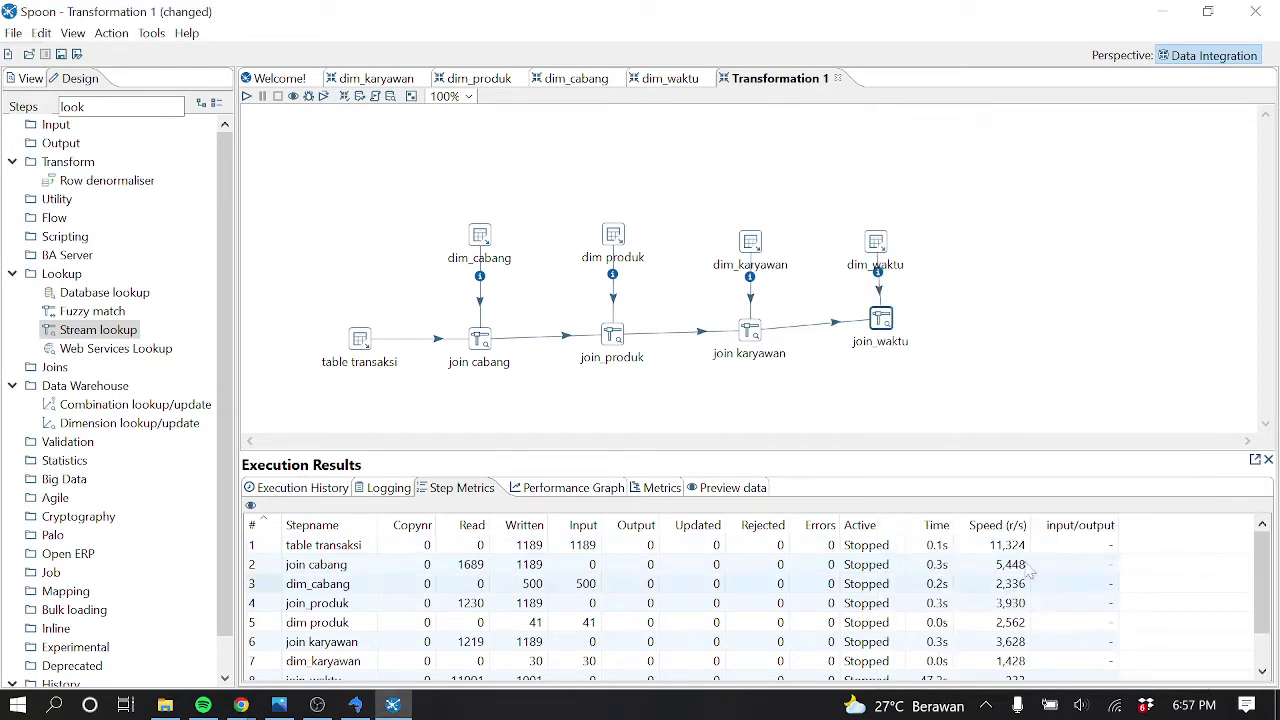
right_click(881, 320)
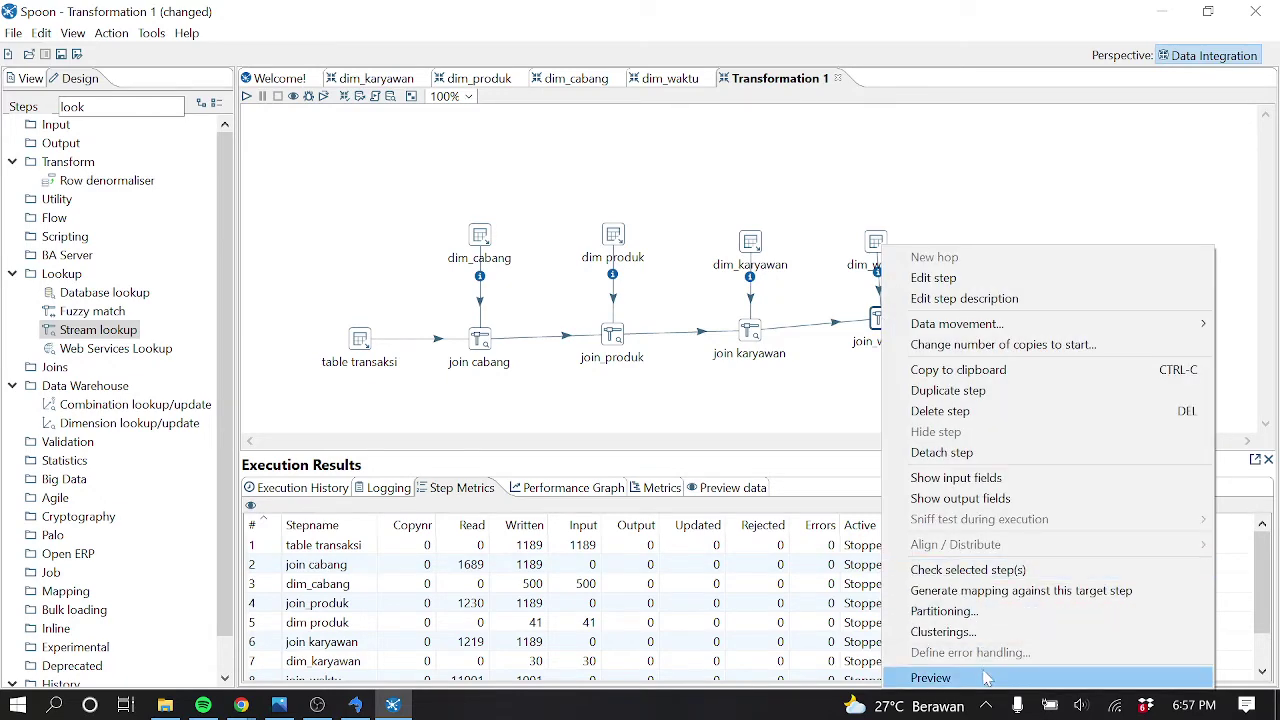
left_click(931, 678)
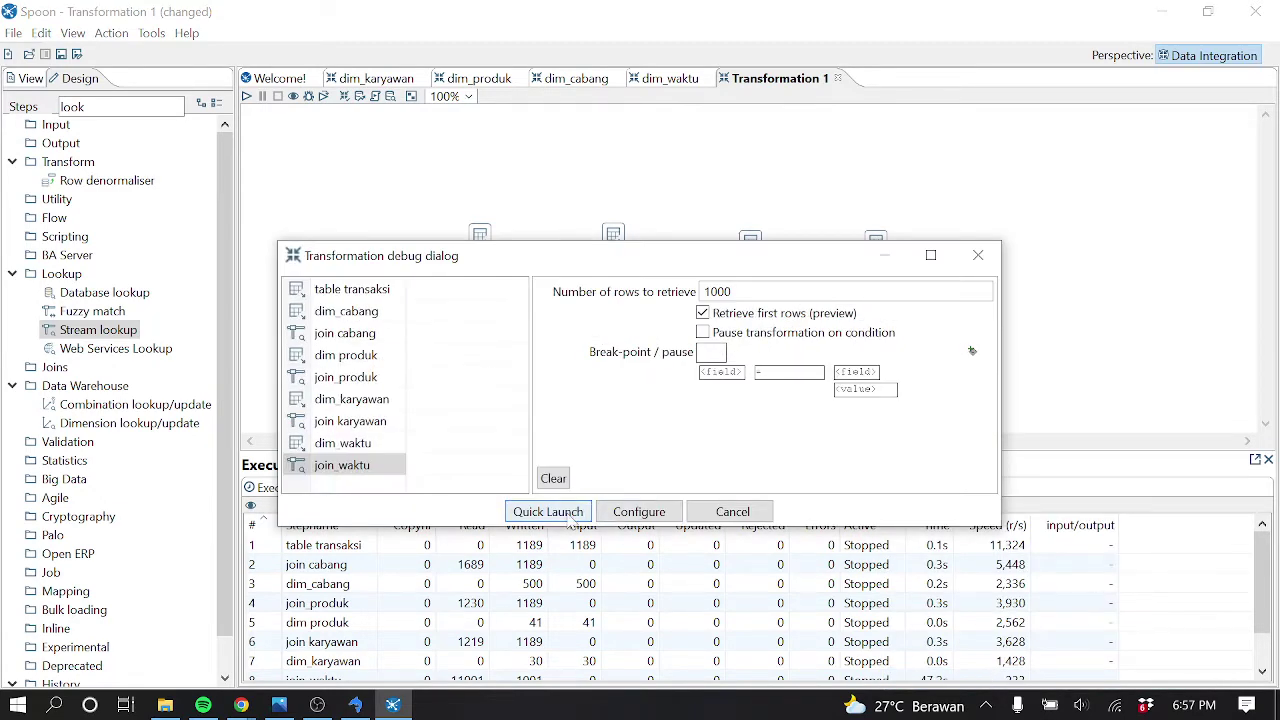
left_click(570, 518)
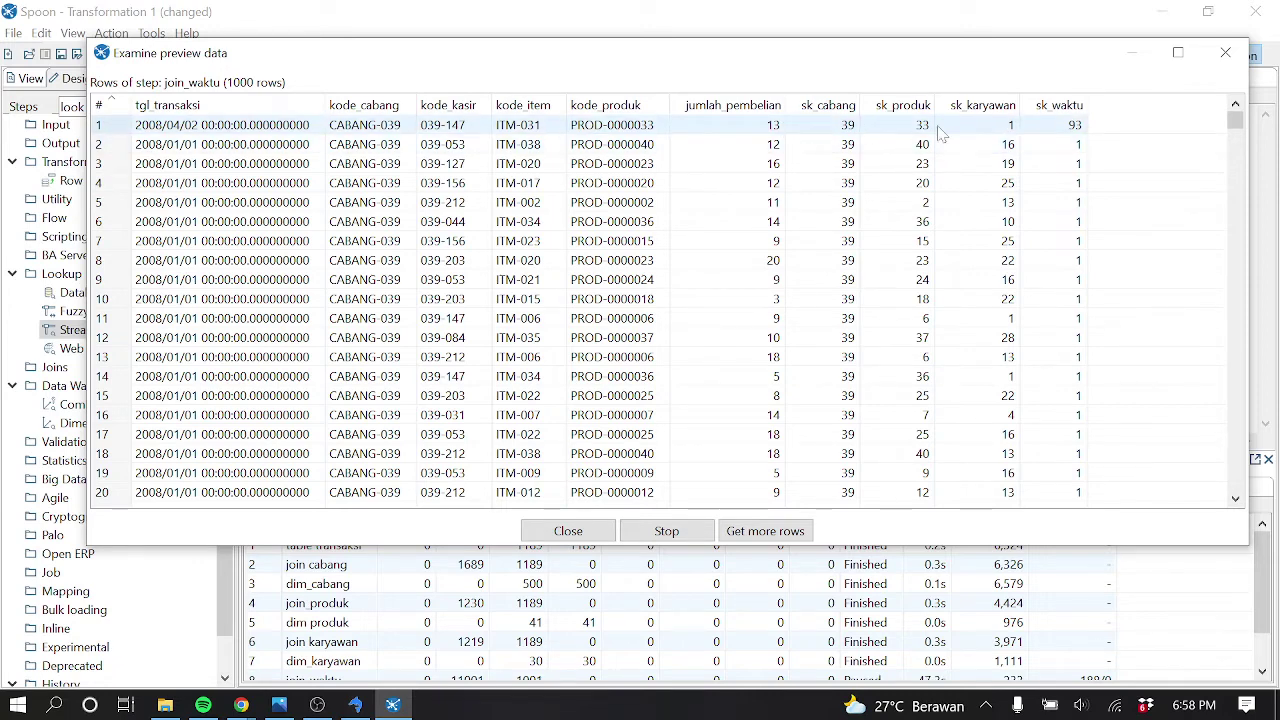
left_click(1225, 55)
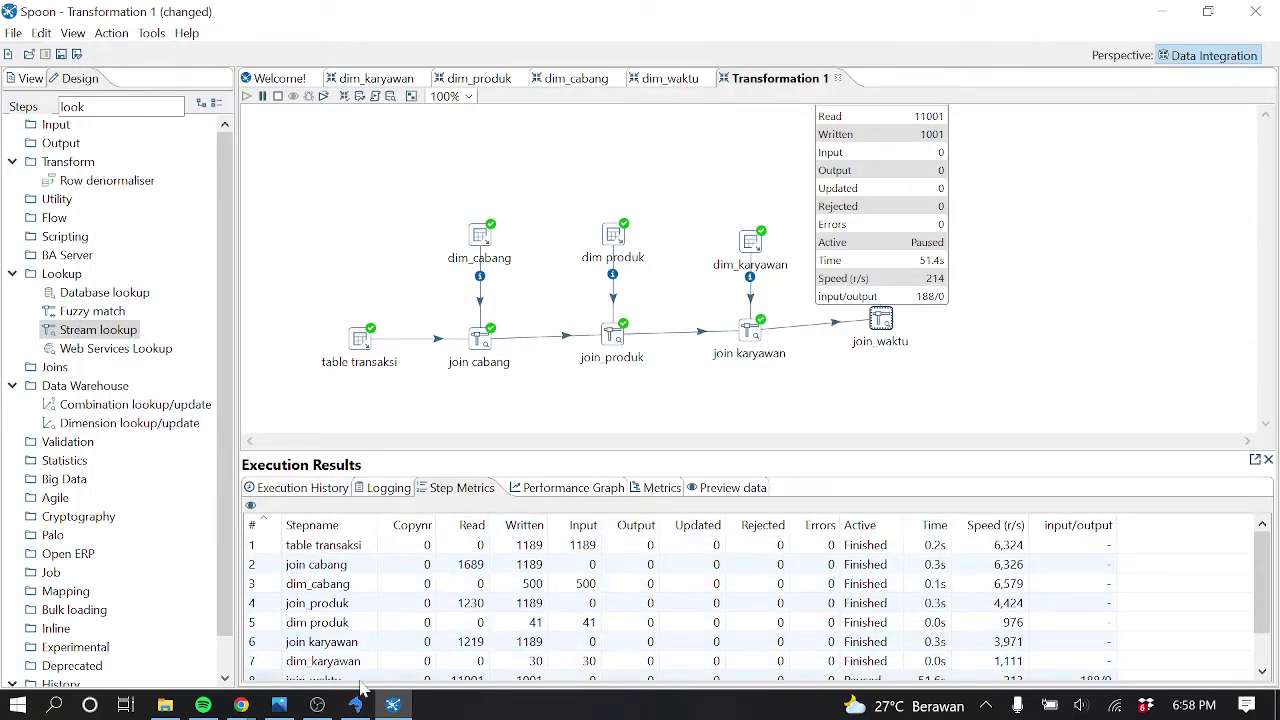
left_click(355, 705)
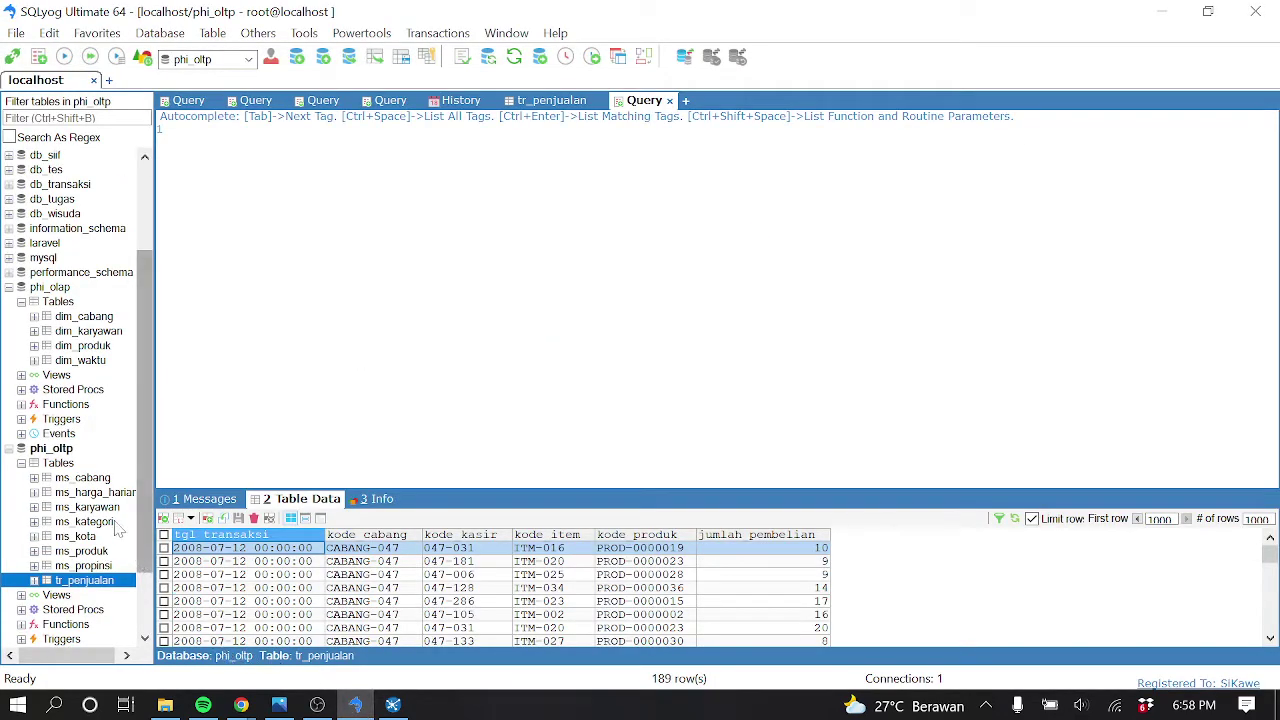
Show ms_harga_harian sorted by kode_produk, enlarge the grid, and inspect the PROD-0000002 row's branch code
left_click(100, 493)
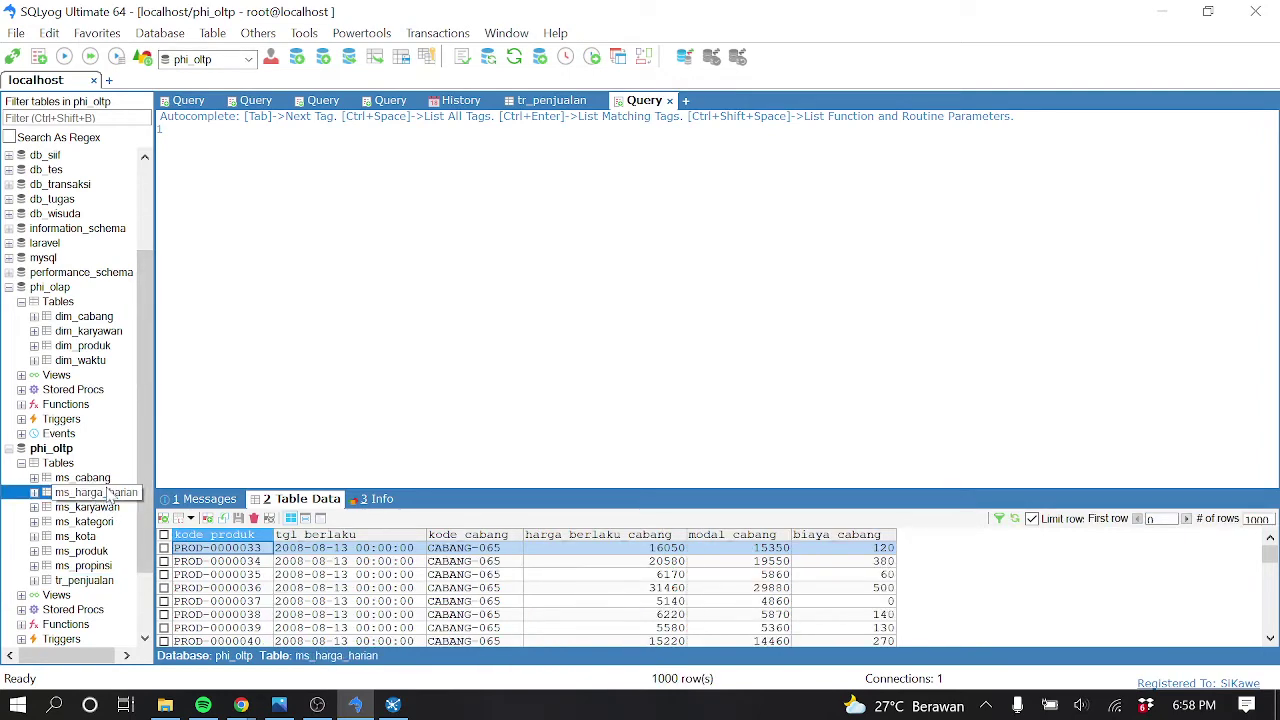
left_click(264, 536)
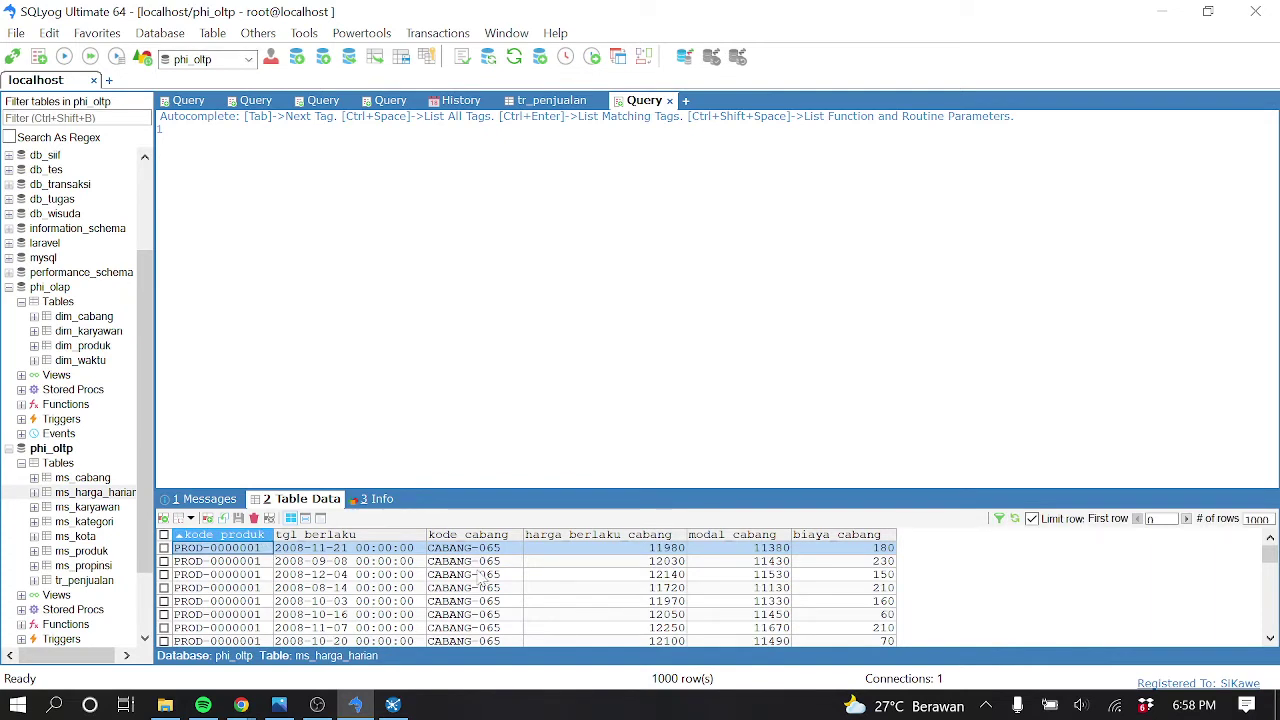
scroll(483, 578, "down", 5)
scroll(491, 590, "down", 8)
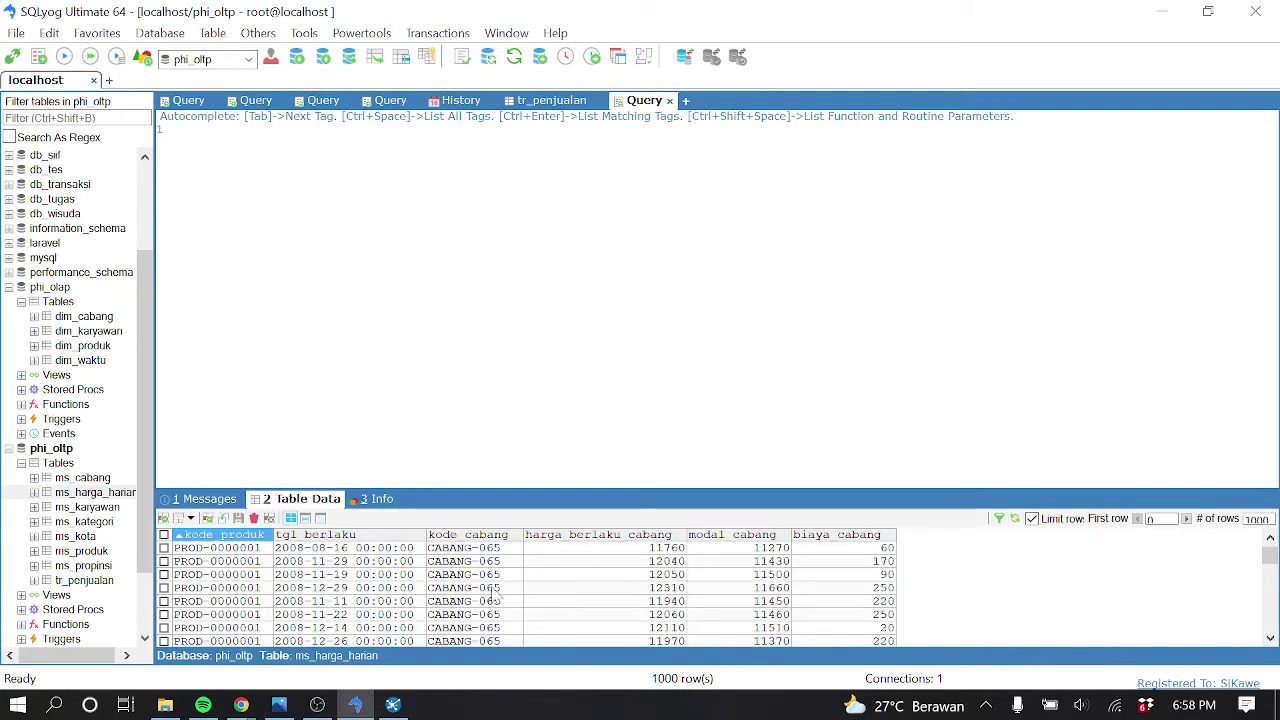
scroll(497, 593, "down", 8)
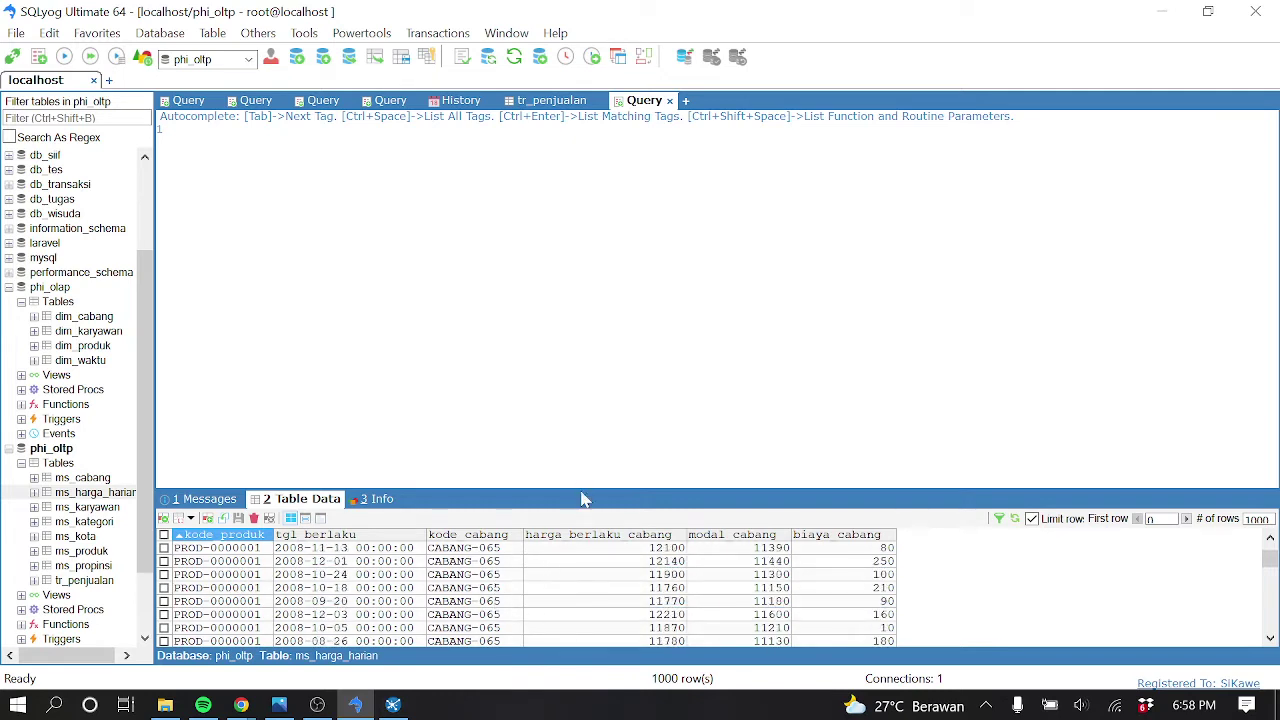
left_click_drag(581, 489, 576, 400)
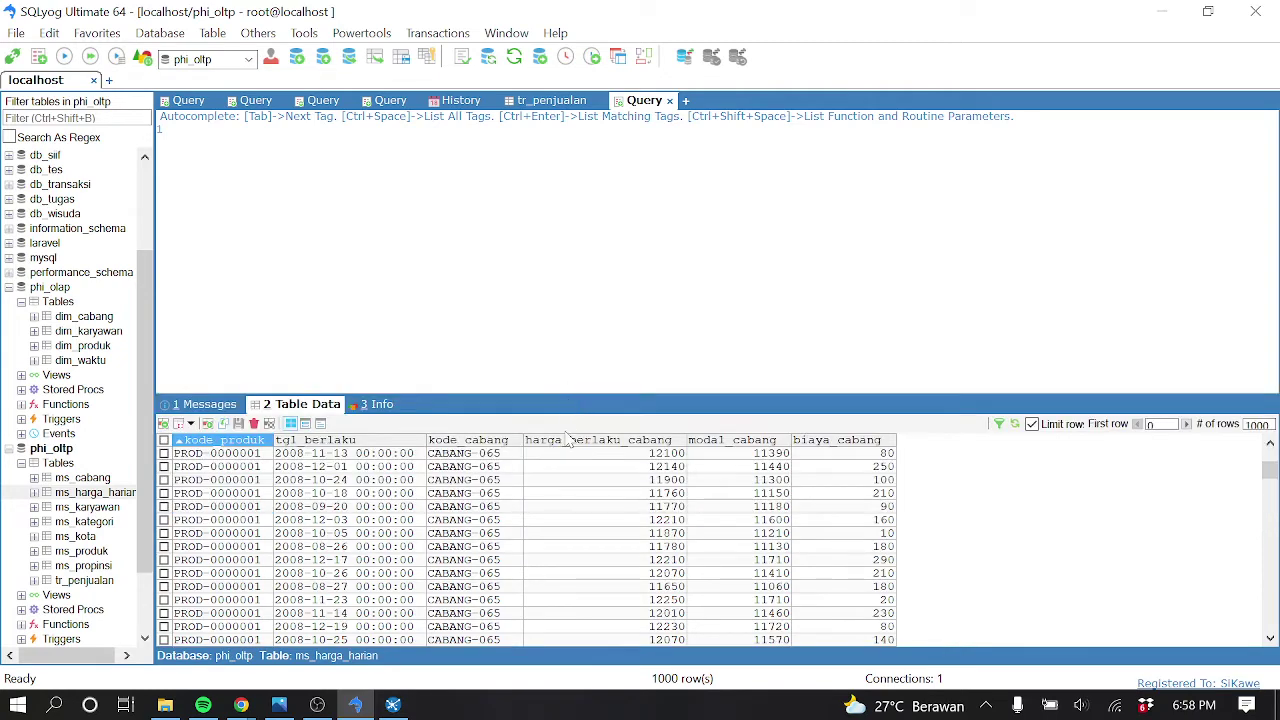
scroll(500, 550, "down", 10)
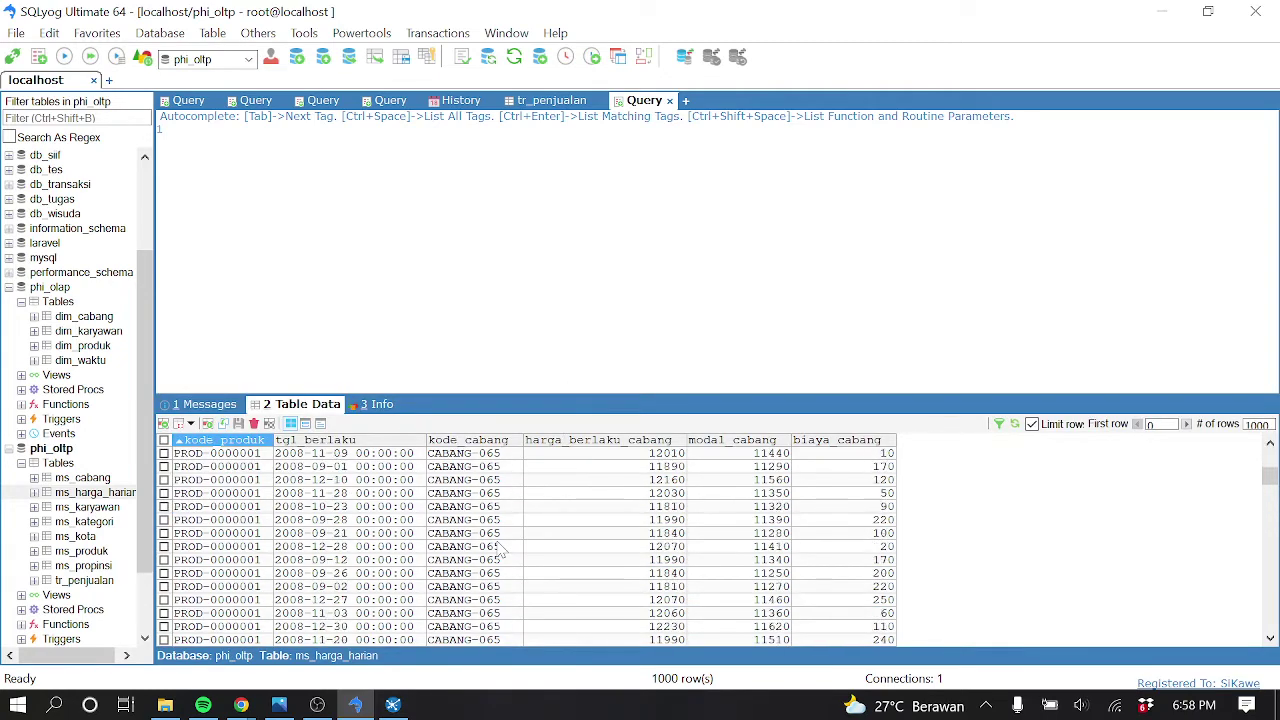
scroll(503, 553, "down", 10)
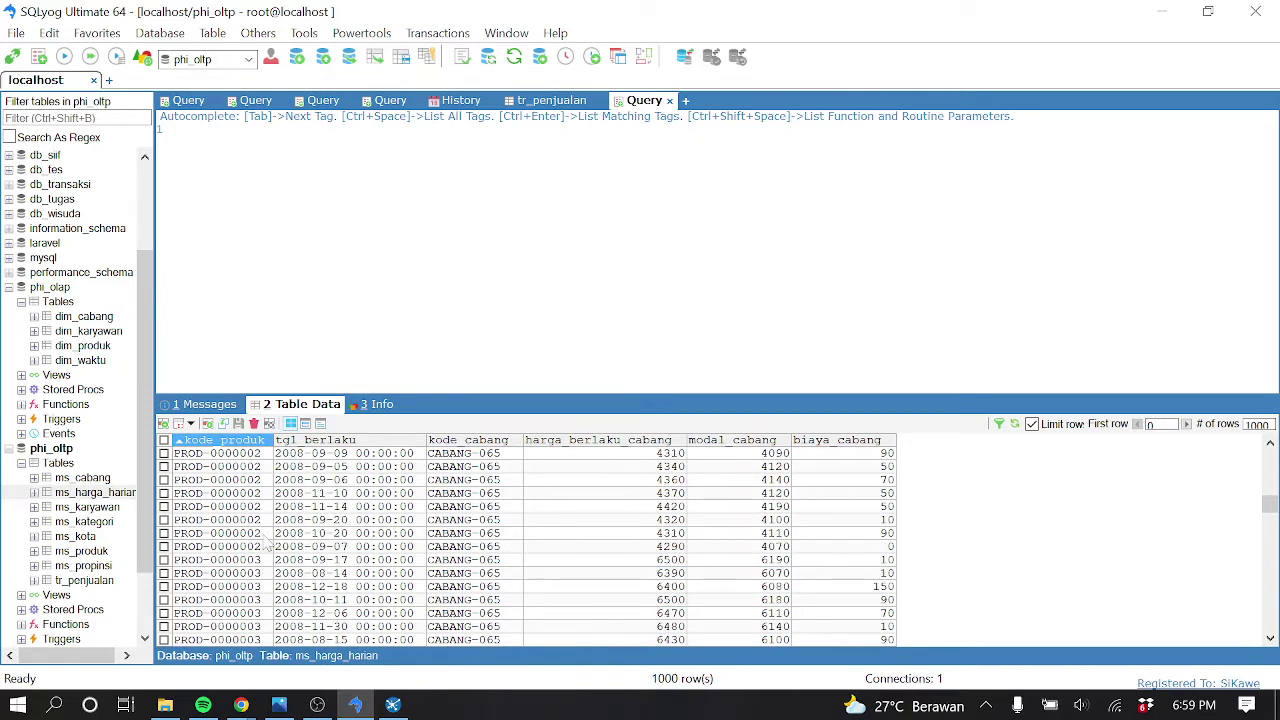
left_click(258, 495)
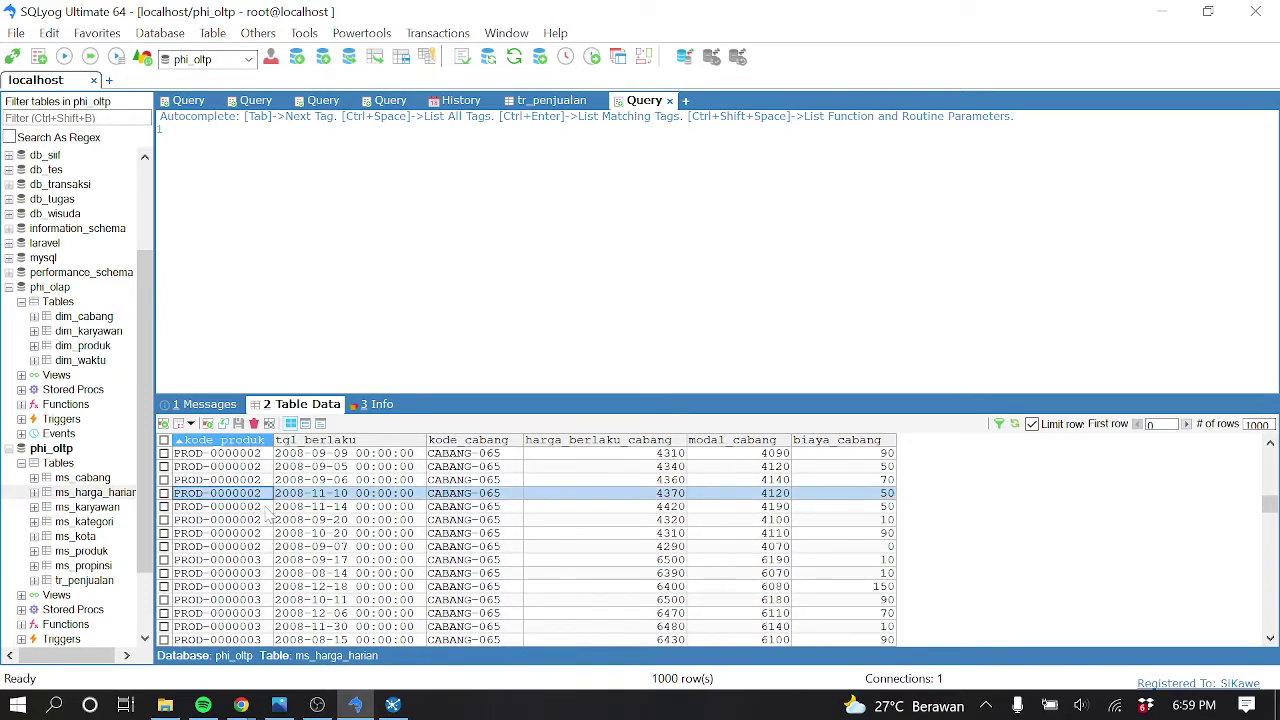
left_click(349, 499)
left_click(462, 497)
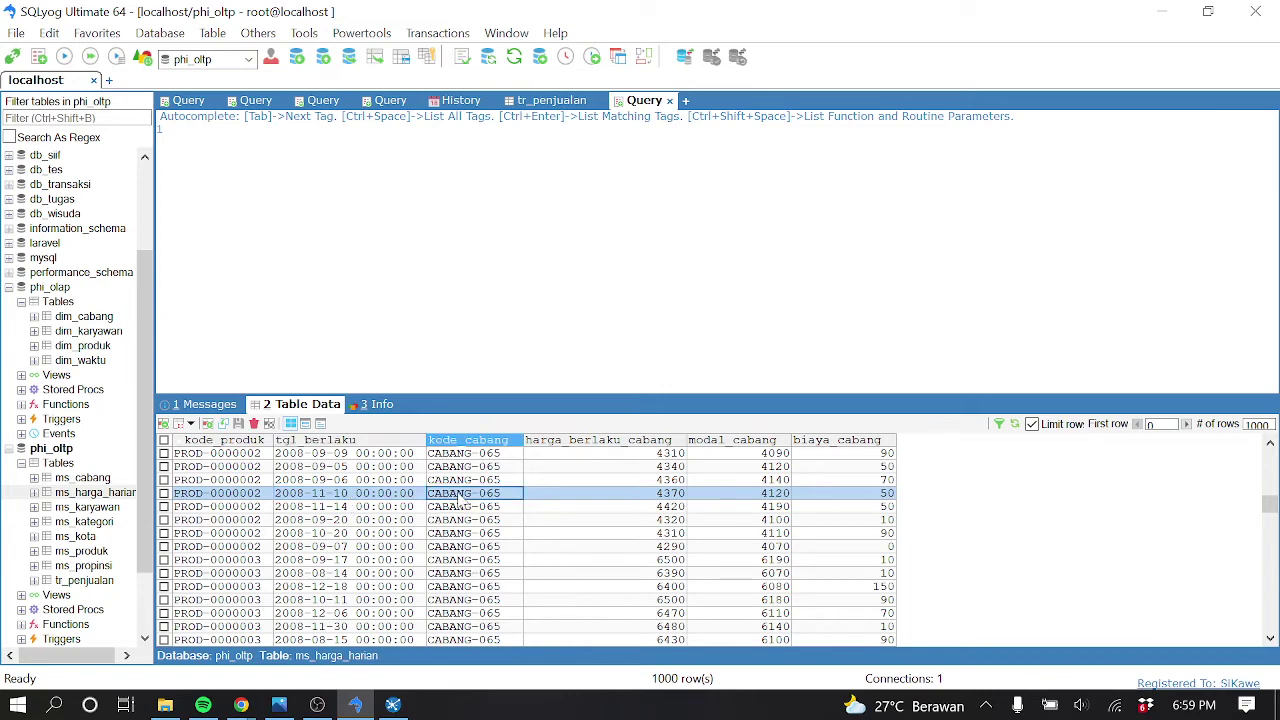
Page through the price rows to the last page and back to the first, then select ms_cabang
scroll(451, 563, "down", 5)
scroll(452, 566, "down", 5)
scroll(452, 566, "down", 5)
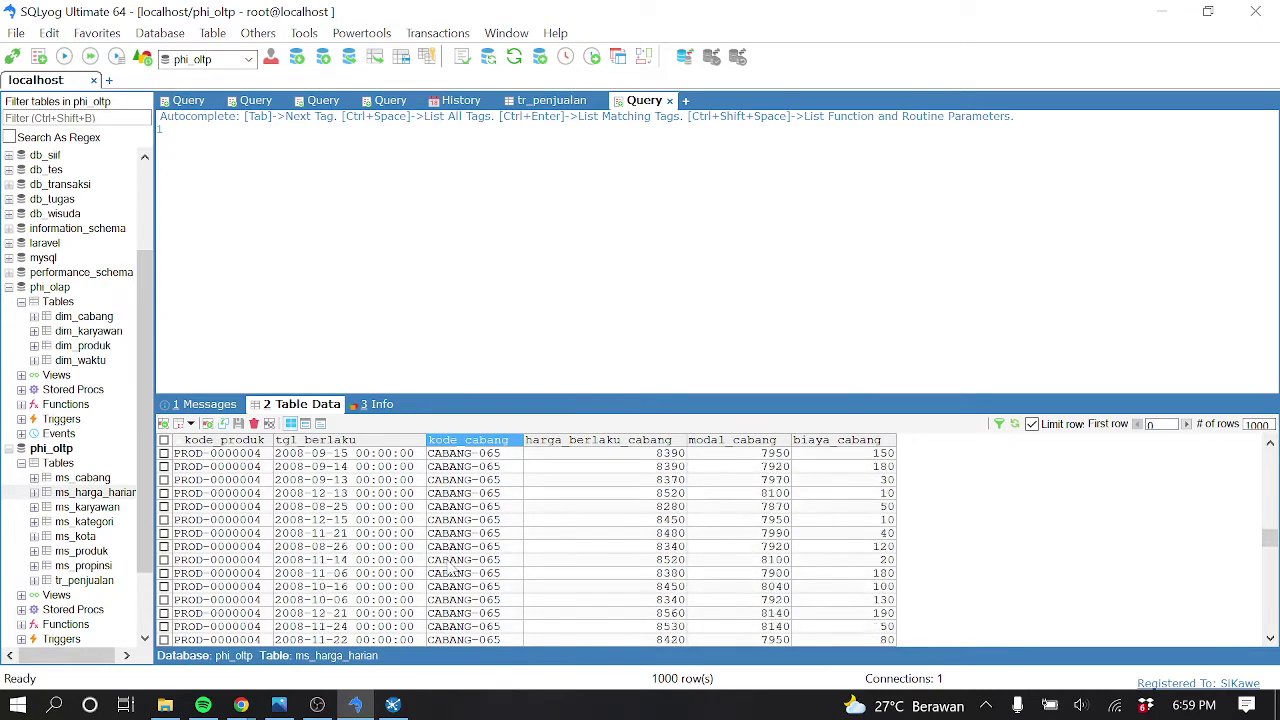
scroll(451, 566, "down", 10)
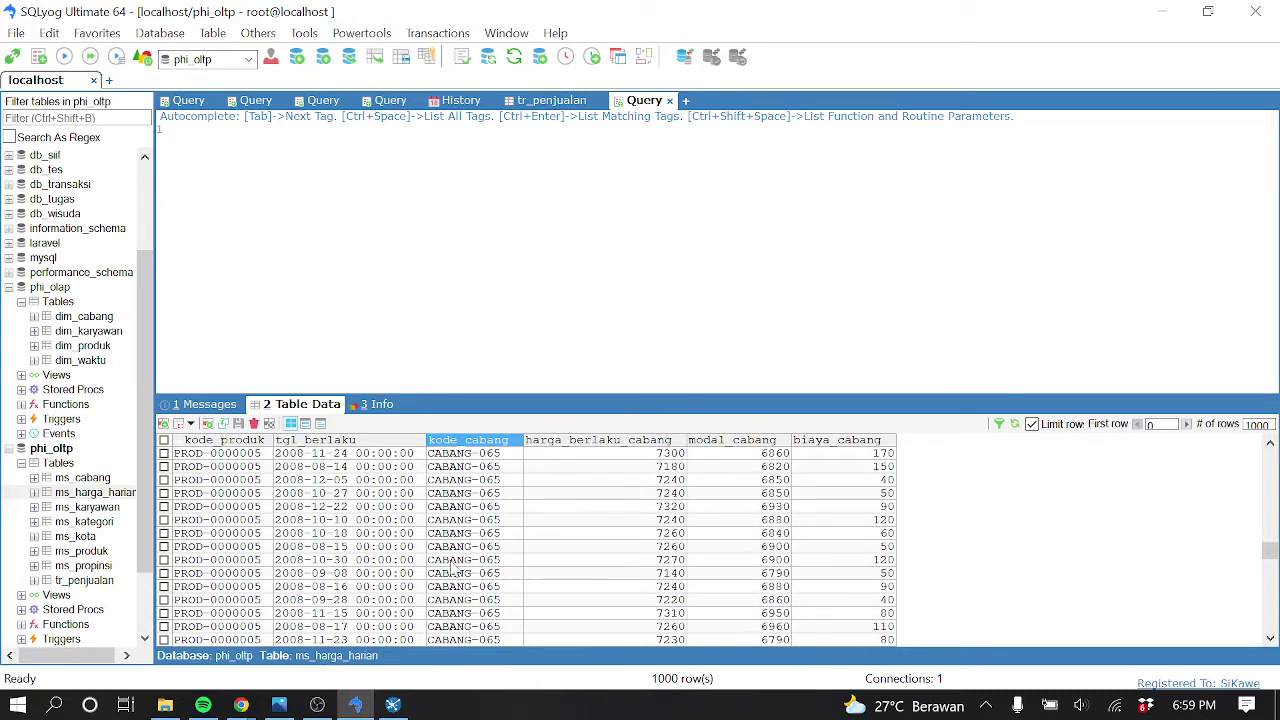
scroll(466, 598, "down", 10)
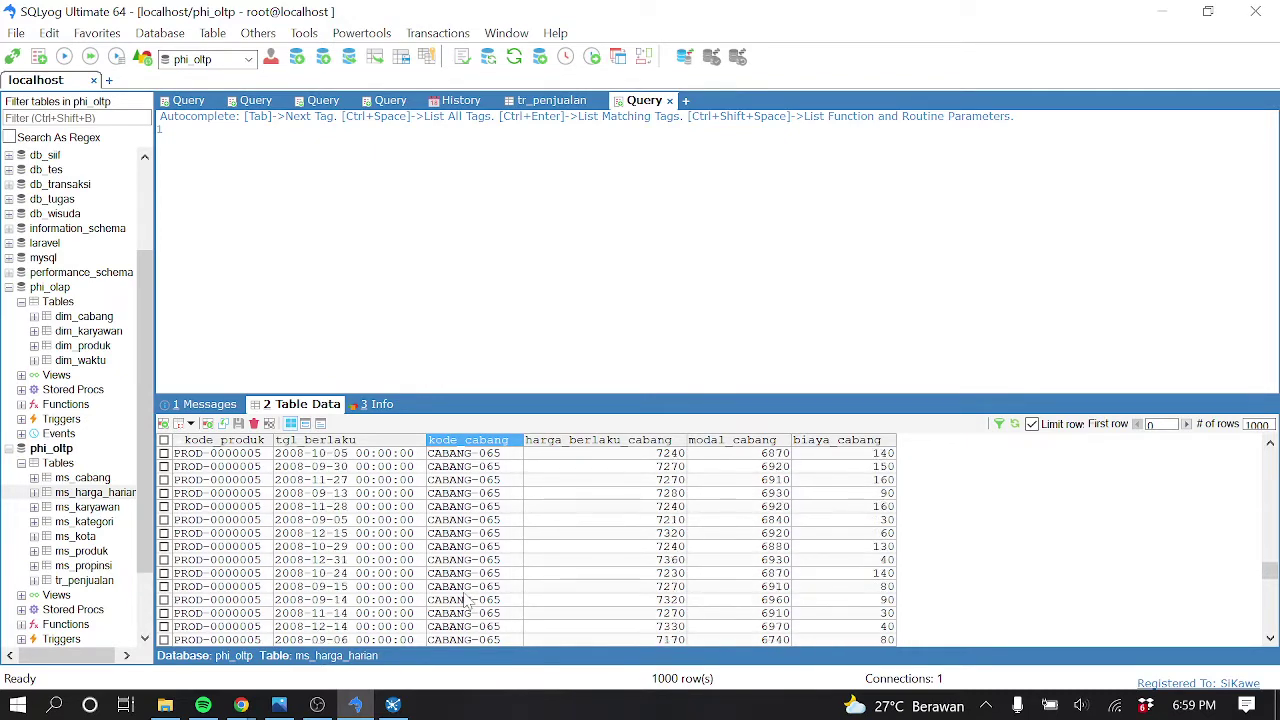
left_click(1188, 424)
left_click(1189, 424)
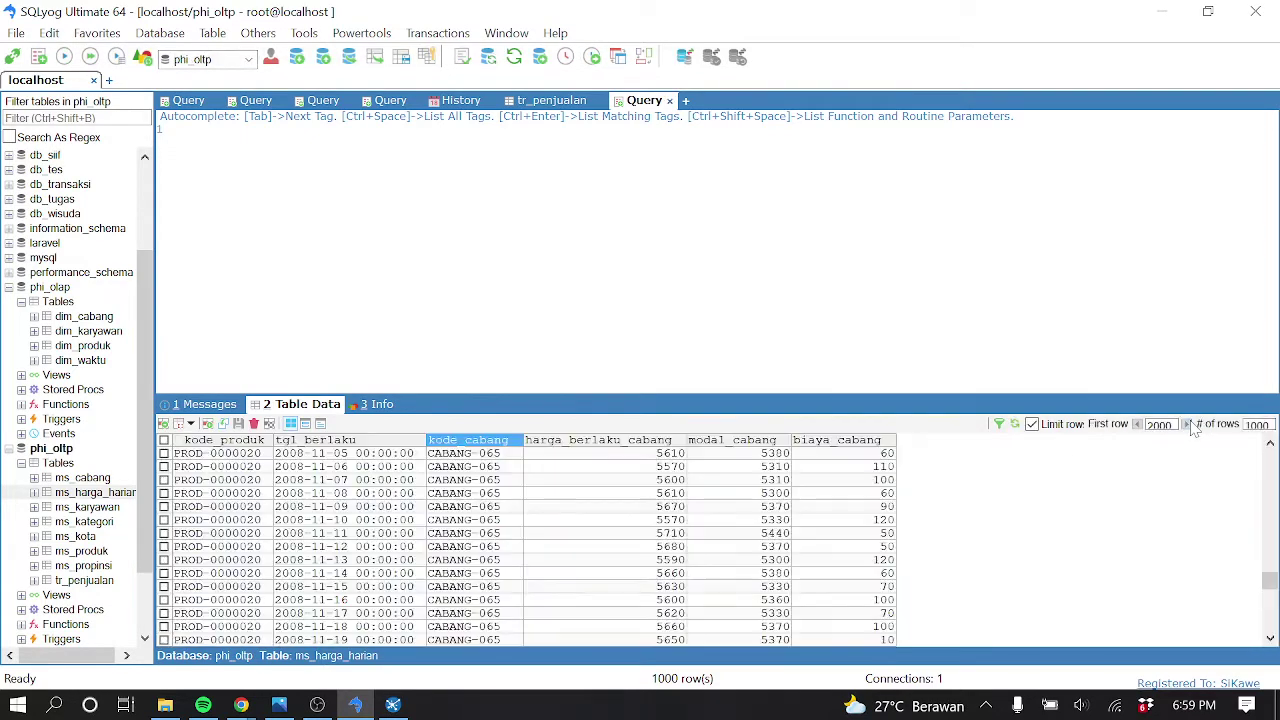
left_click(1189, 424)
left_click(1189, 424)
left_click(1189, 424)
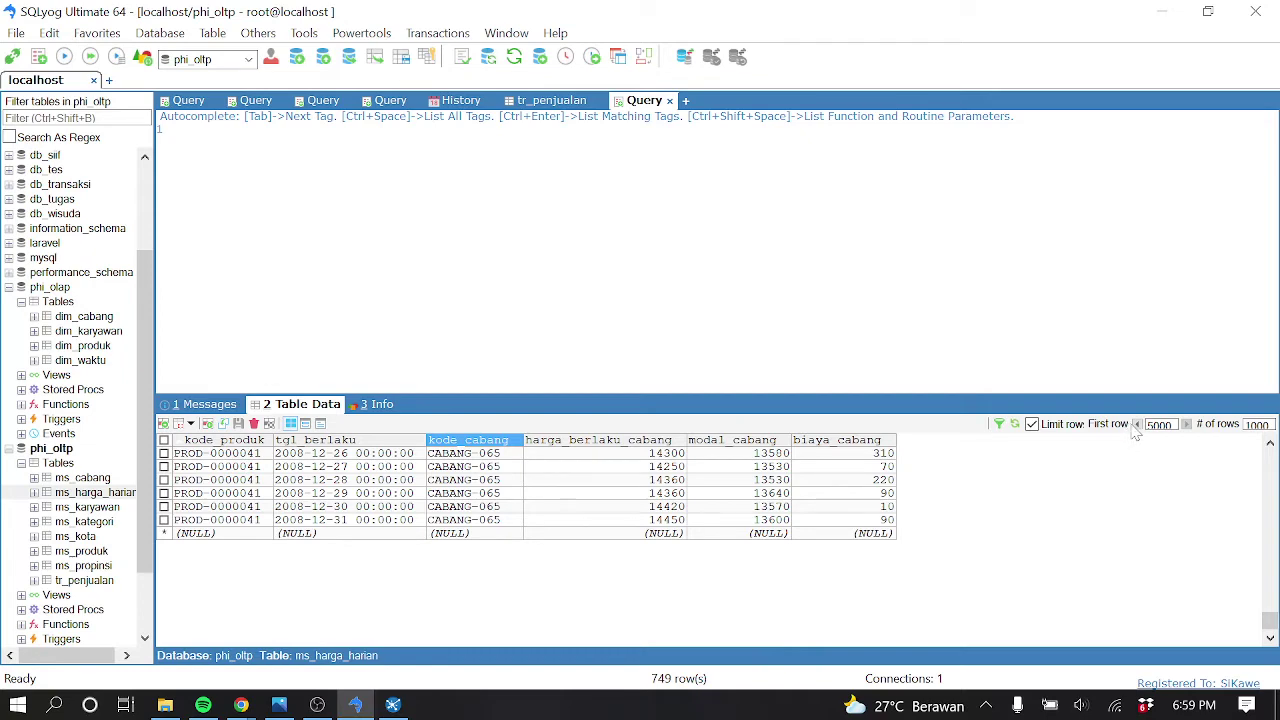
left_click(1137, 424)
left_click(1137, 424)
left_click(1137, 424)
left_click(1137, 424)
left_click(1137, 424)
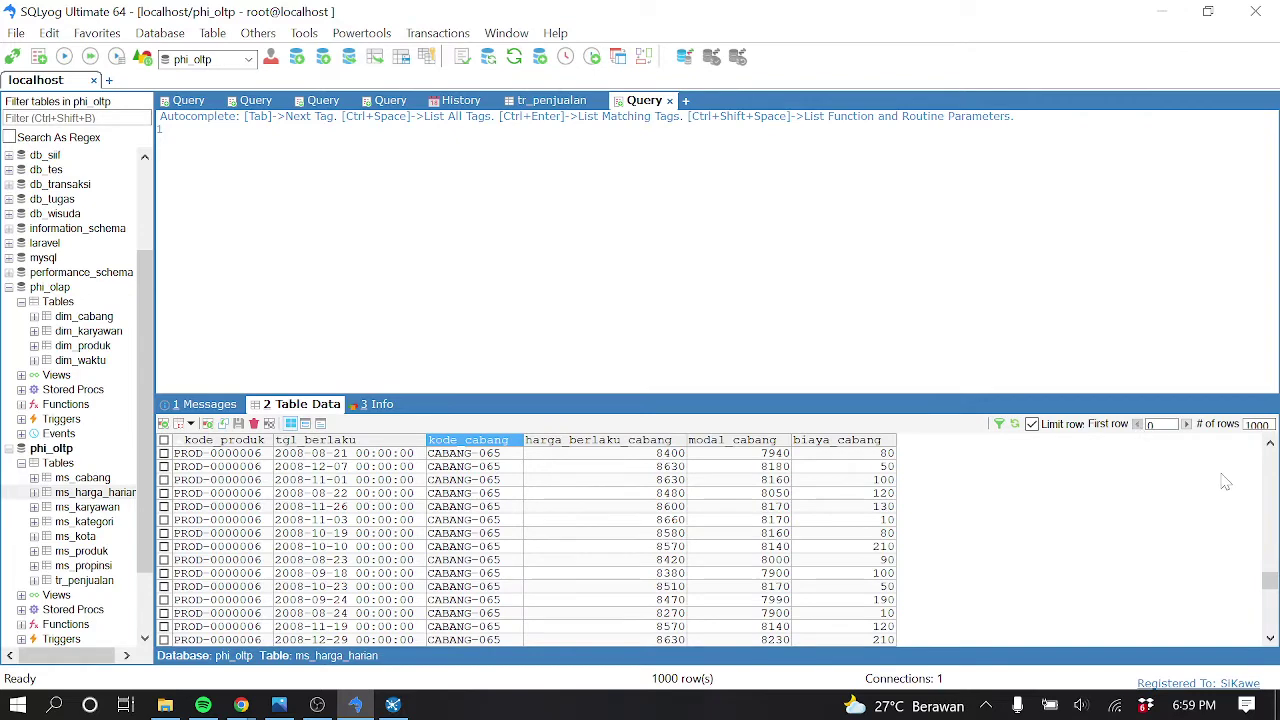
left_click_drag(1268, 582, 1266, 458)
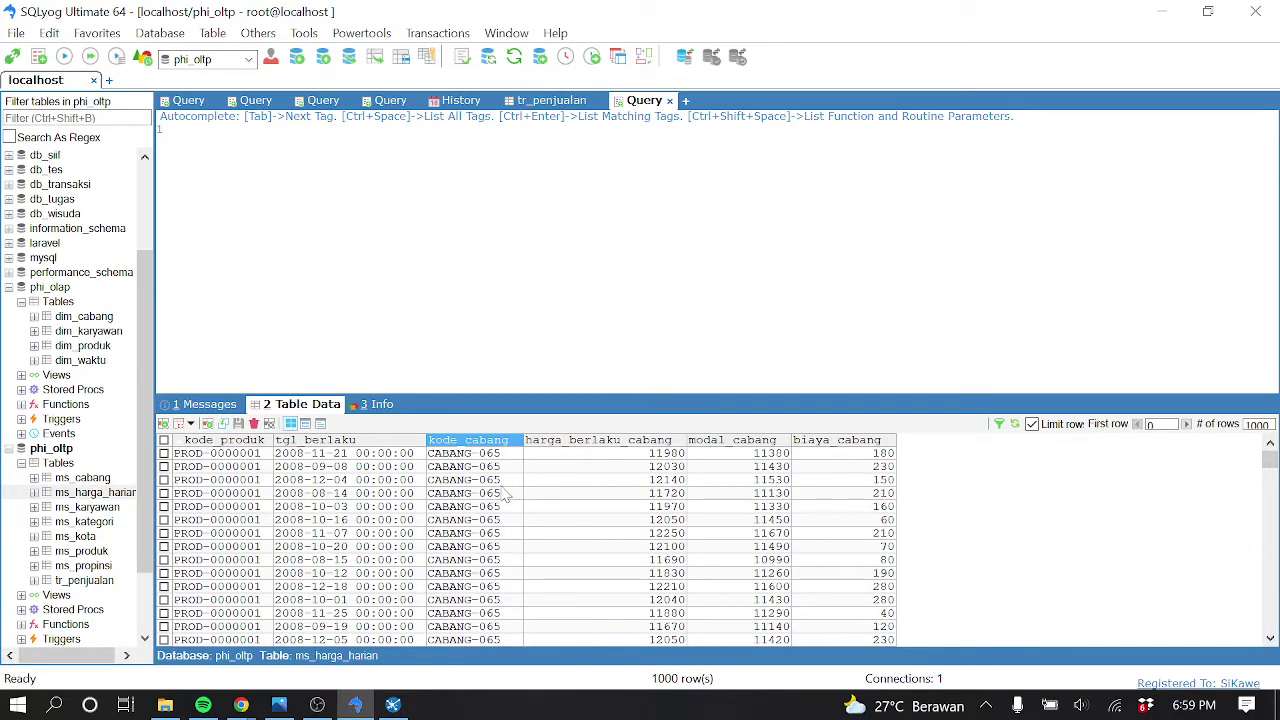
left_click(103, 478)
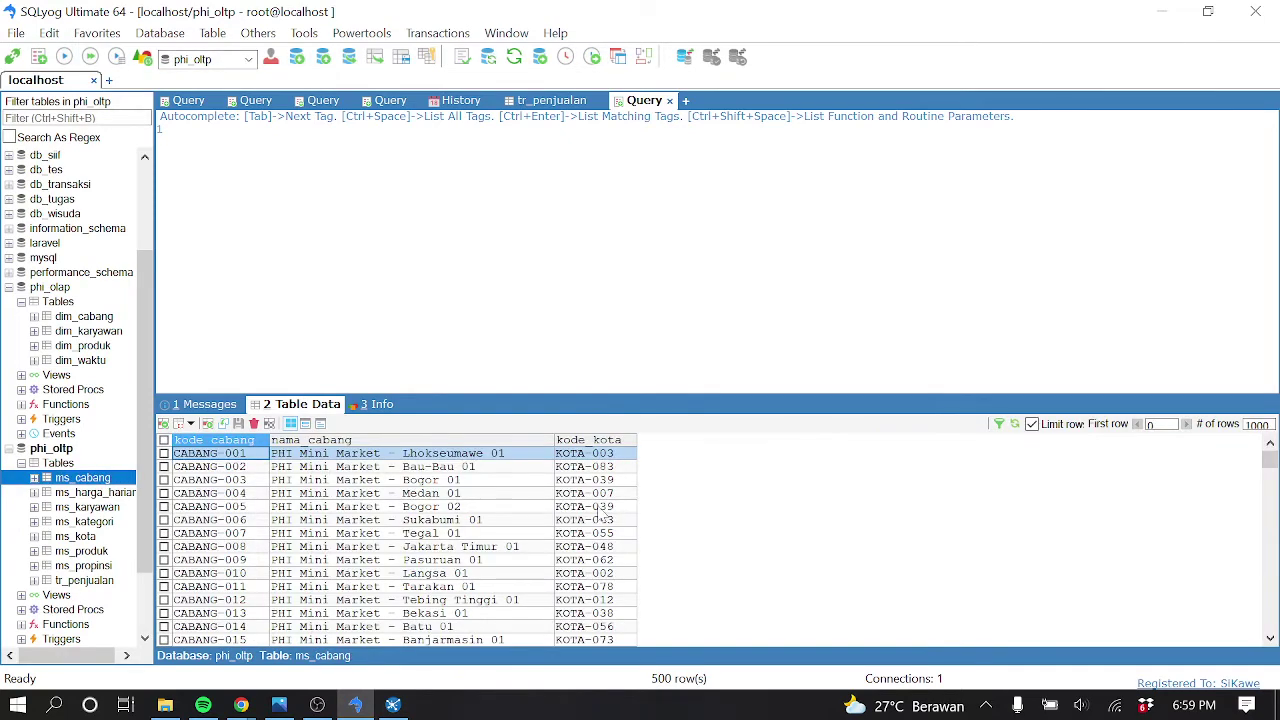
Scroll through the 500 branches in the ms_cabang table
scroll(258, 513, "down", 3)
scroll(258, 513, "down", 20)
scroll(259, 517, "up", 10)
scroll(259, 517, "down", 1)
scroll(225, 535, "down", 5)
scroll(238, 548, "down", 20)
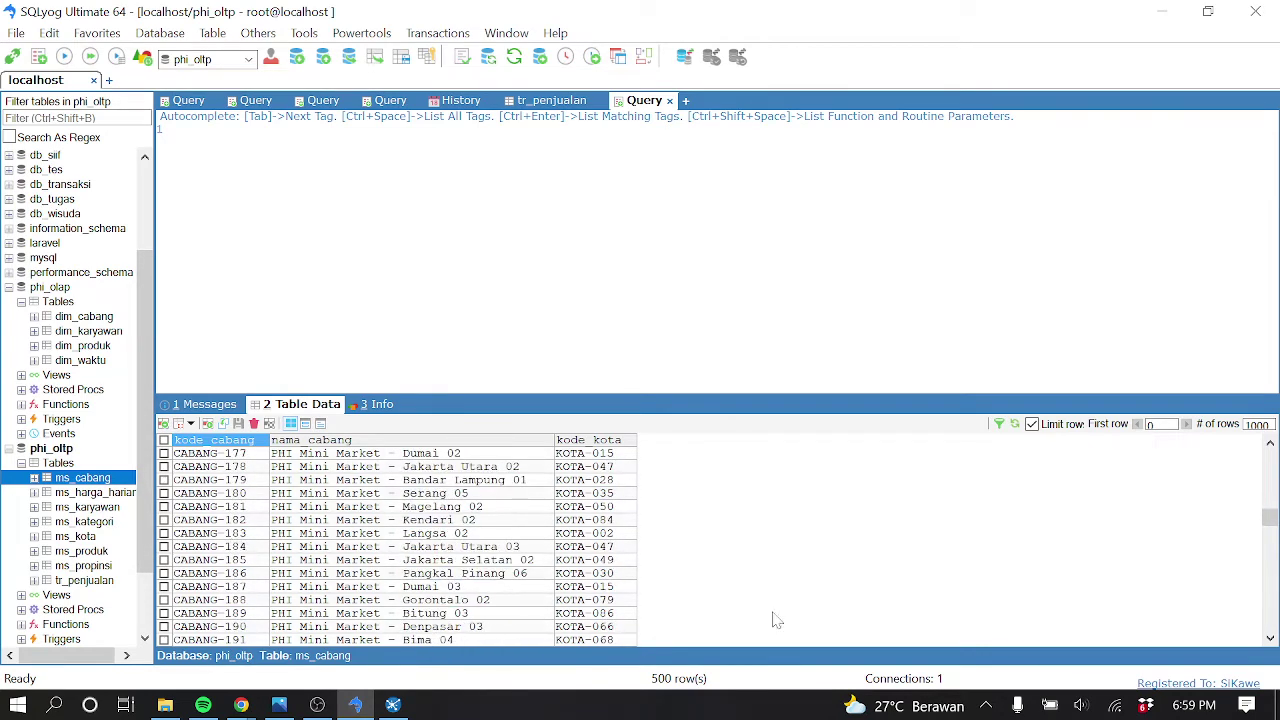
left_click_drag(1270, 518, 1270, 622)
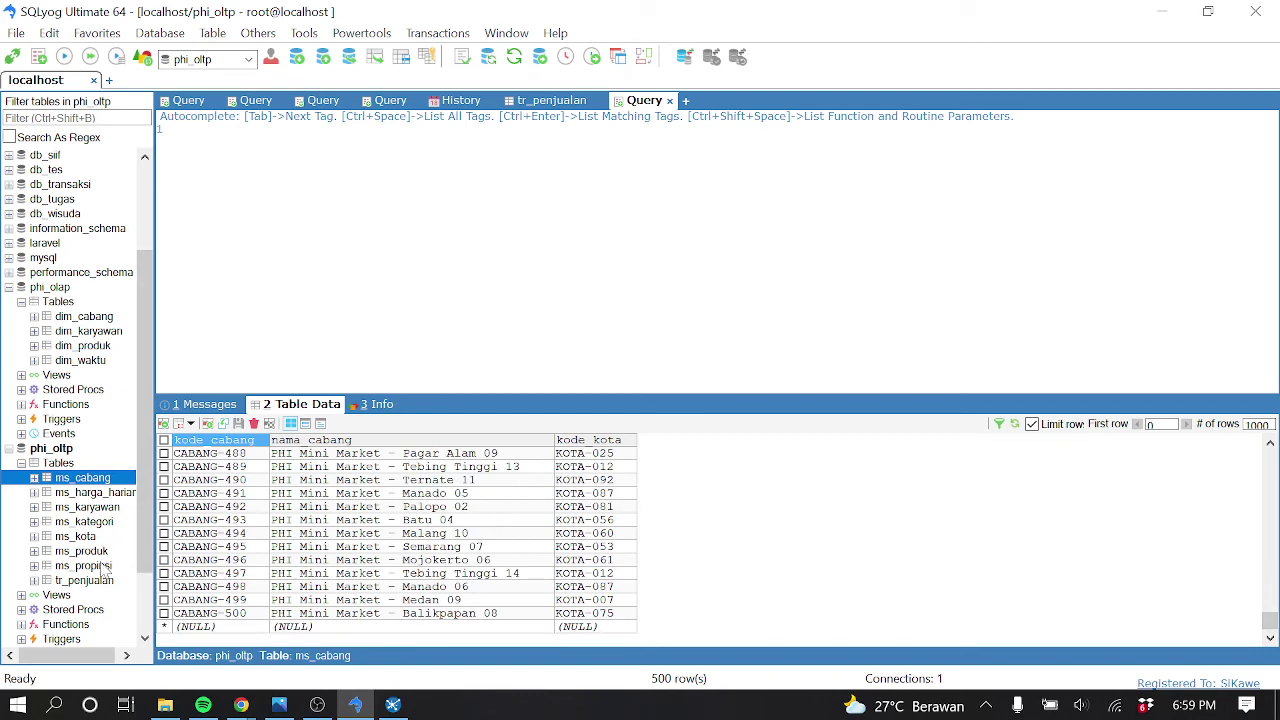
Inspect the kode_cabang and tgl_berlaku of PROD-0000039 and PROD-0000033 prices, then return to Spoon
left_click(98, 493)
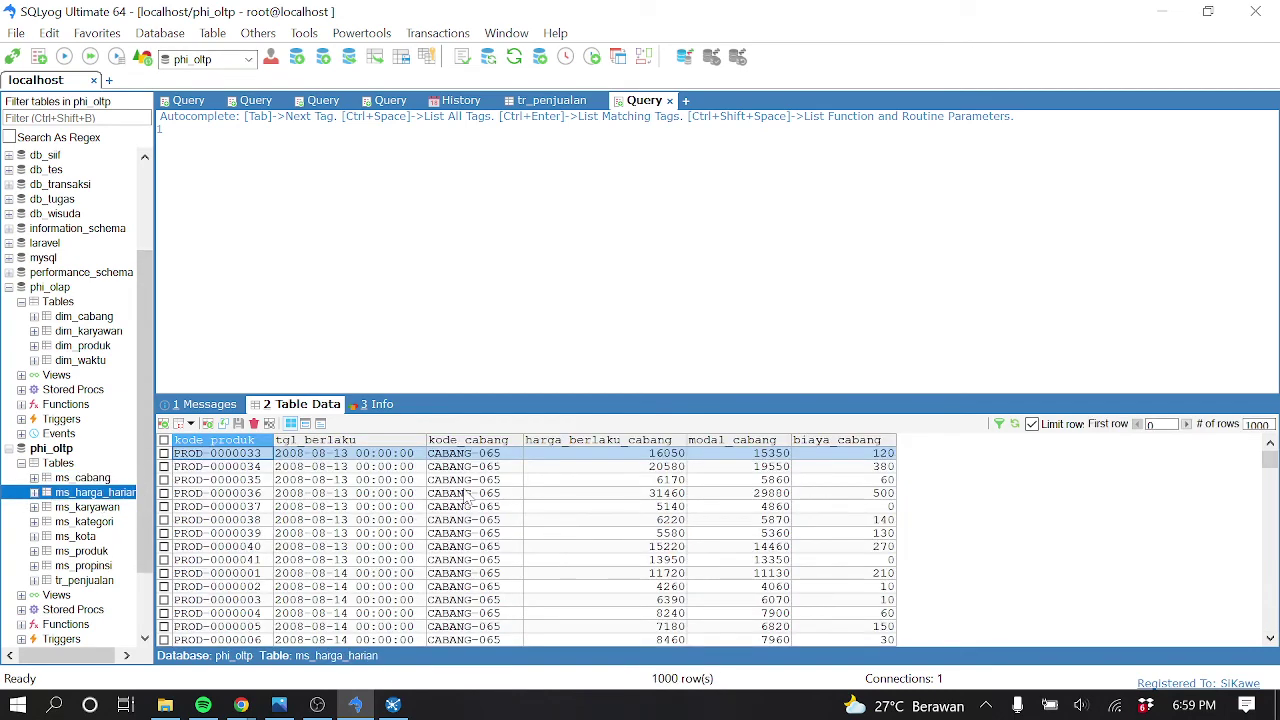
left_click(496, 534)
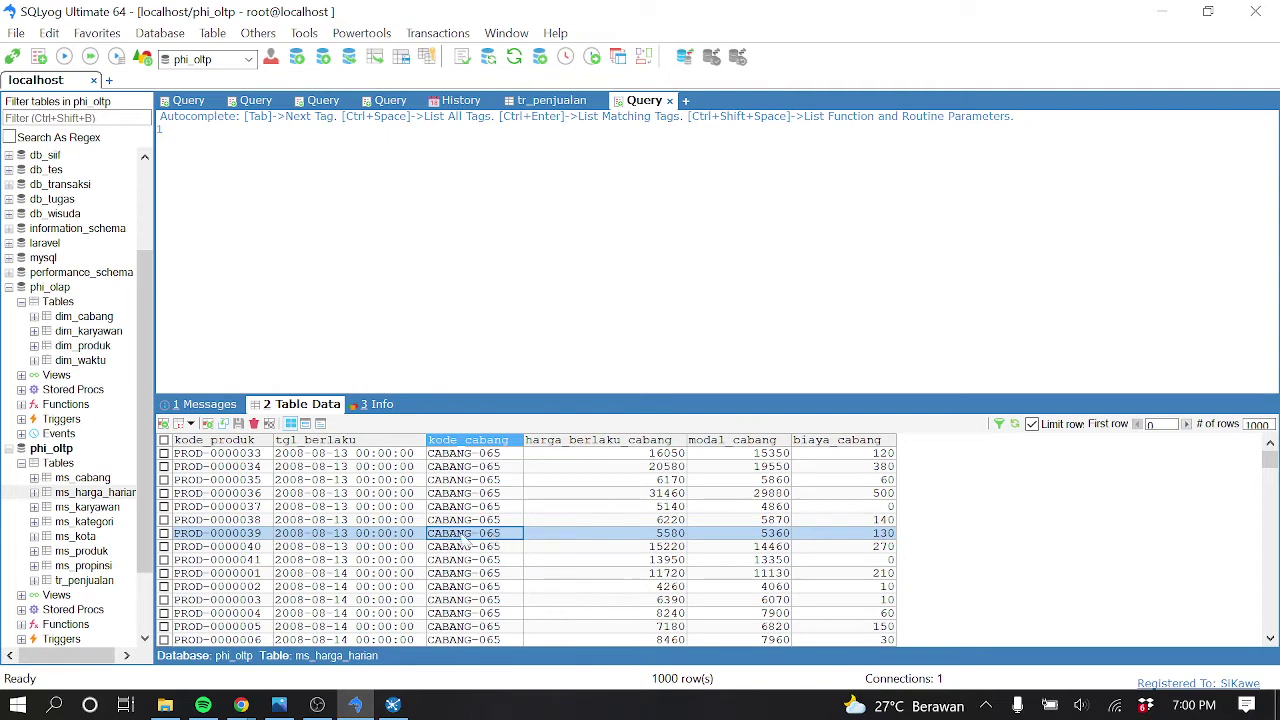
left_click(253, 456)
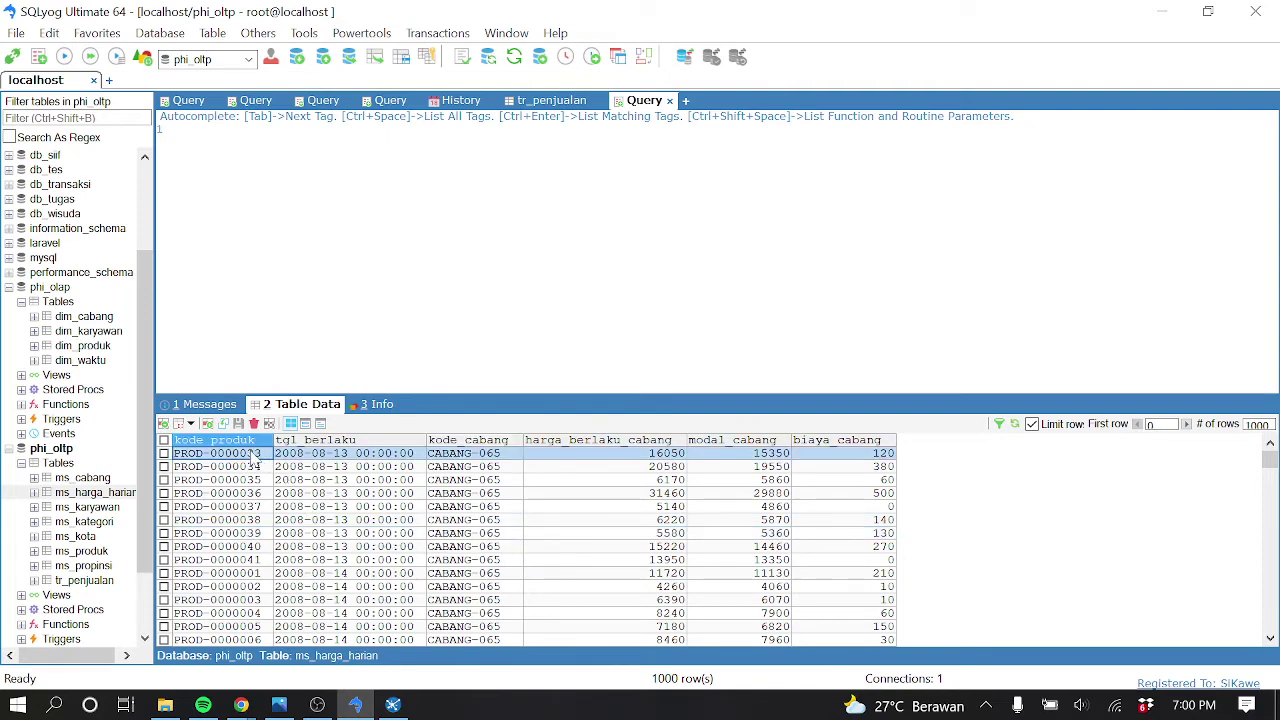
left_click(474, 455)
left_click(327, 459)
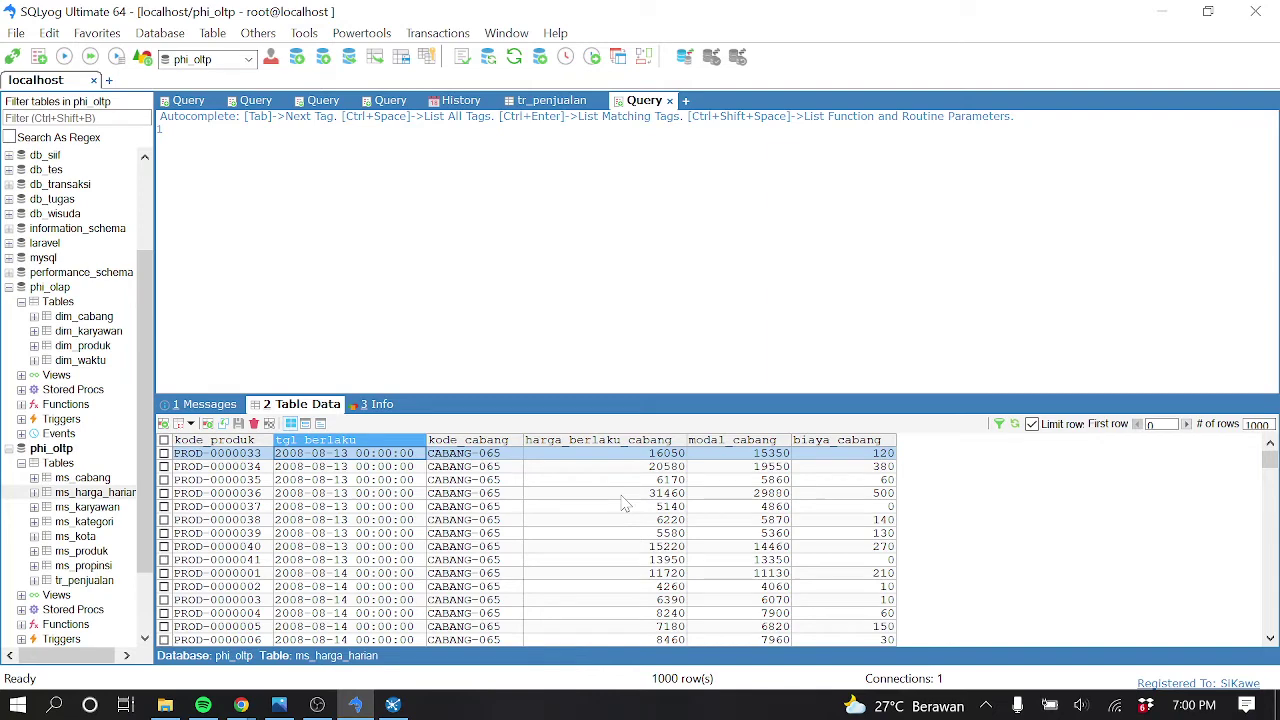
left_click(393, 705)
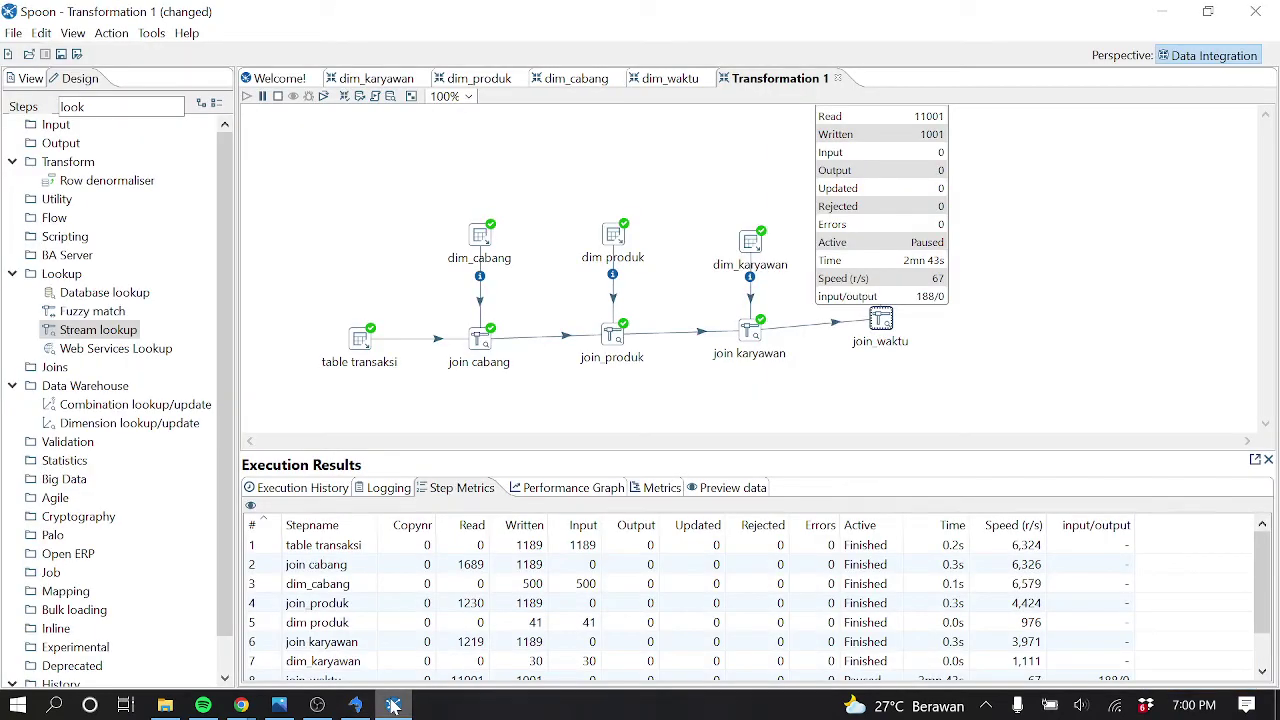
Stop the paused run and place a new Table input step on the canvas
left_click(278, 96)
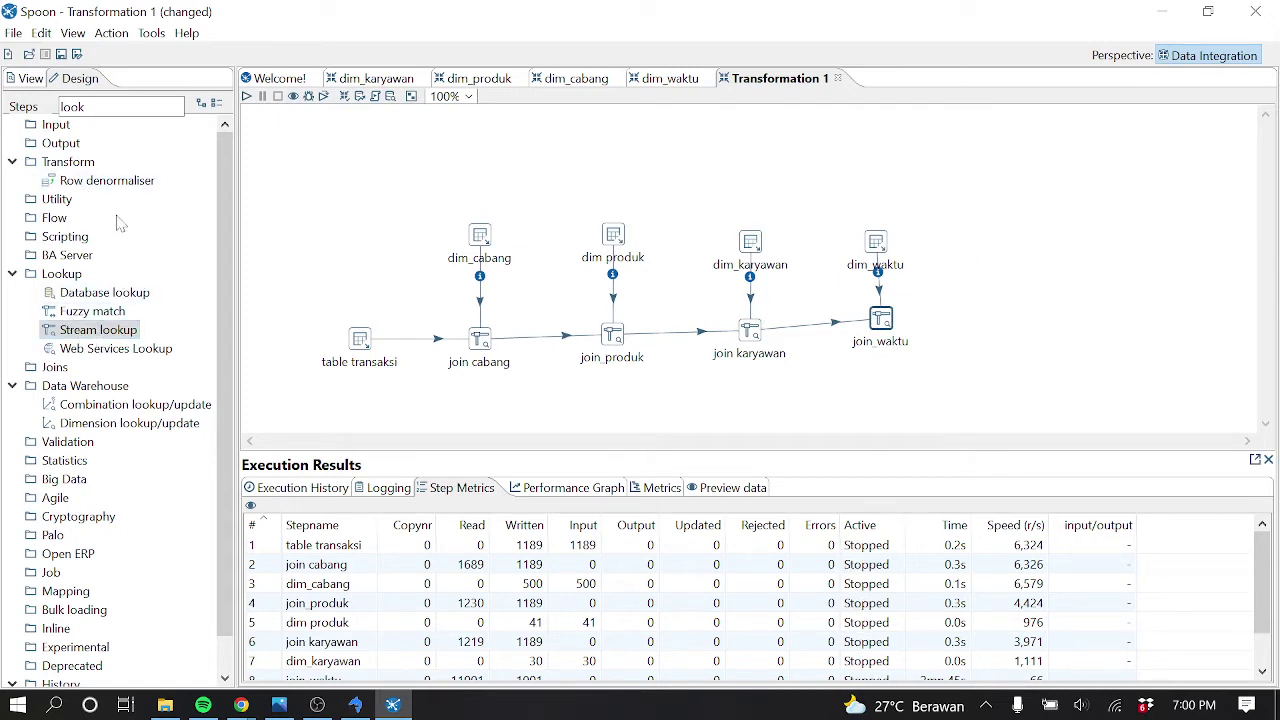
left_click(150, 106)
key("BackSpace")
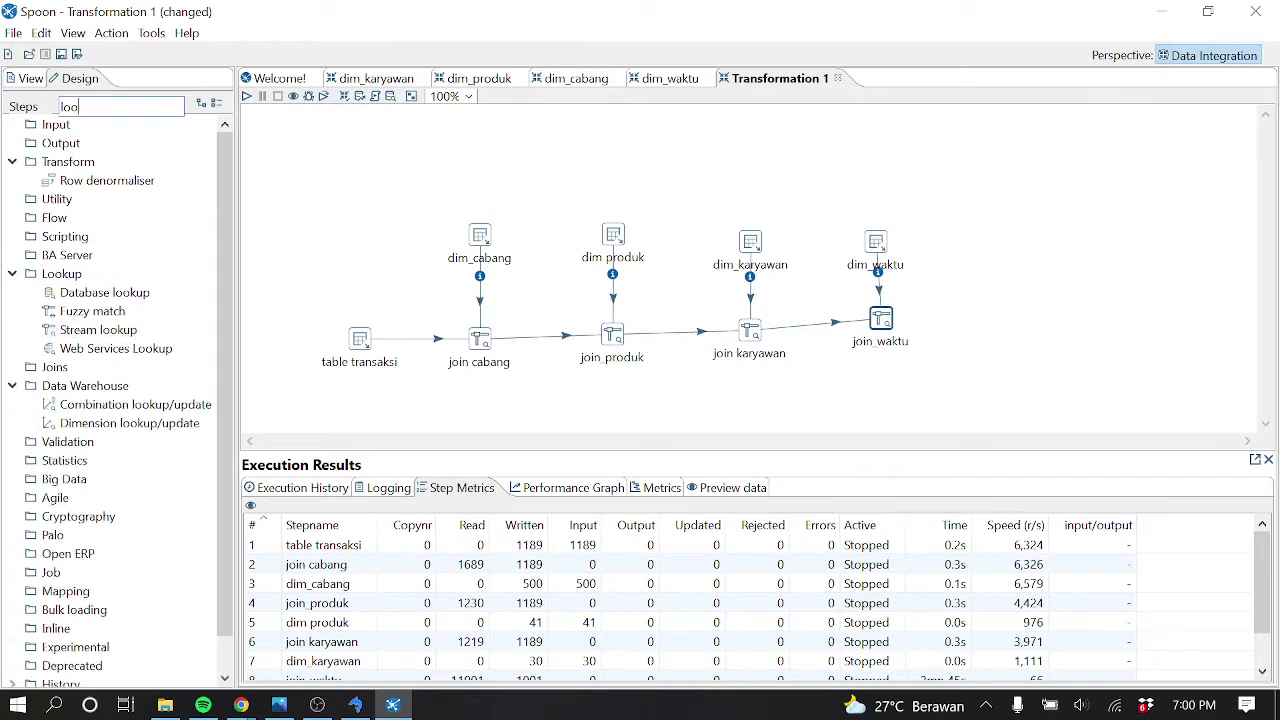
key("BackSpace")
key("BackSpace")
key("BackSpace")
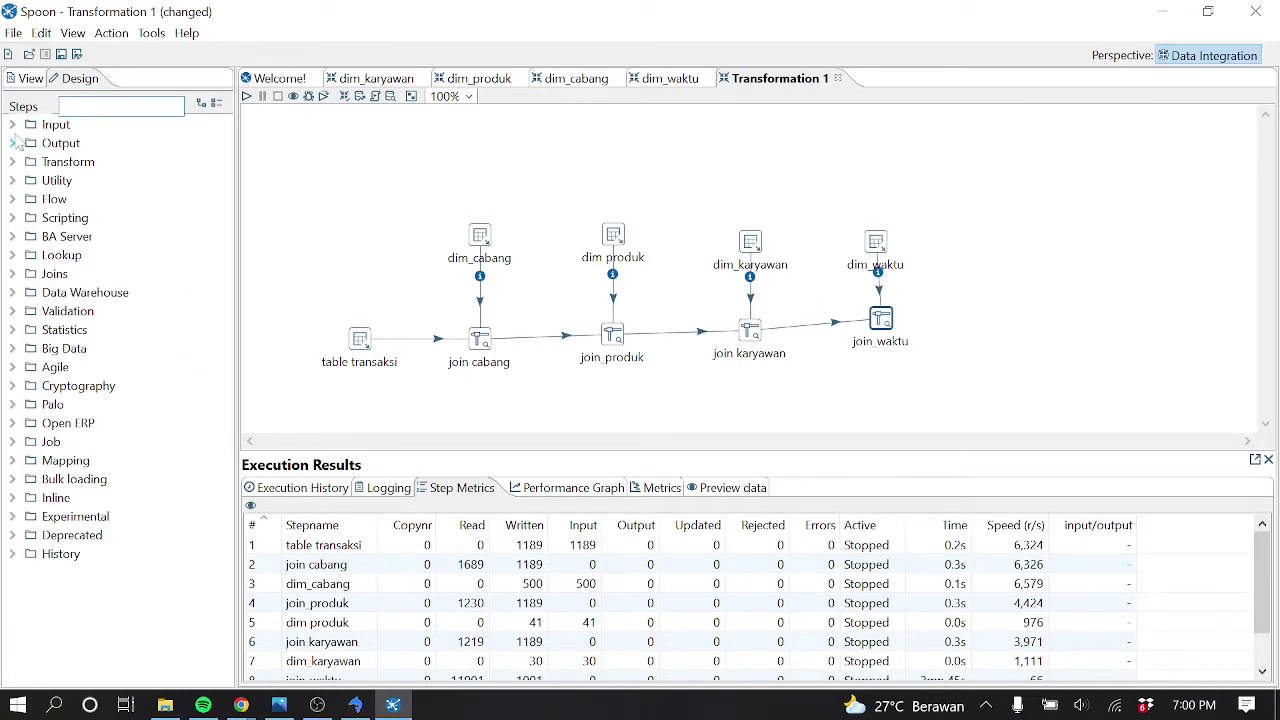
left_click(13, 125)
scroll(88, 410, "down", 7)
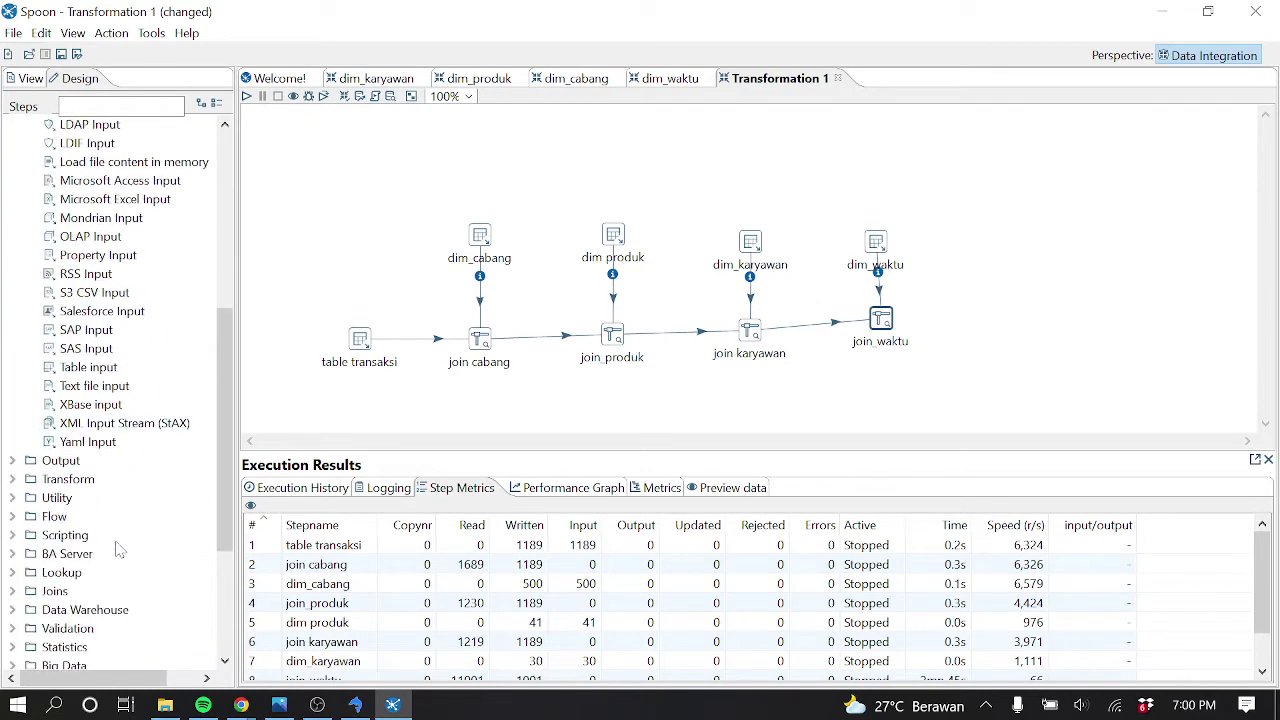
left_click_drag(90, 367, 995, 237)
Name the Table input harga and select every ms_harga_harian column through the oltp connection
double_click(1003, 252)
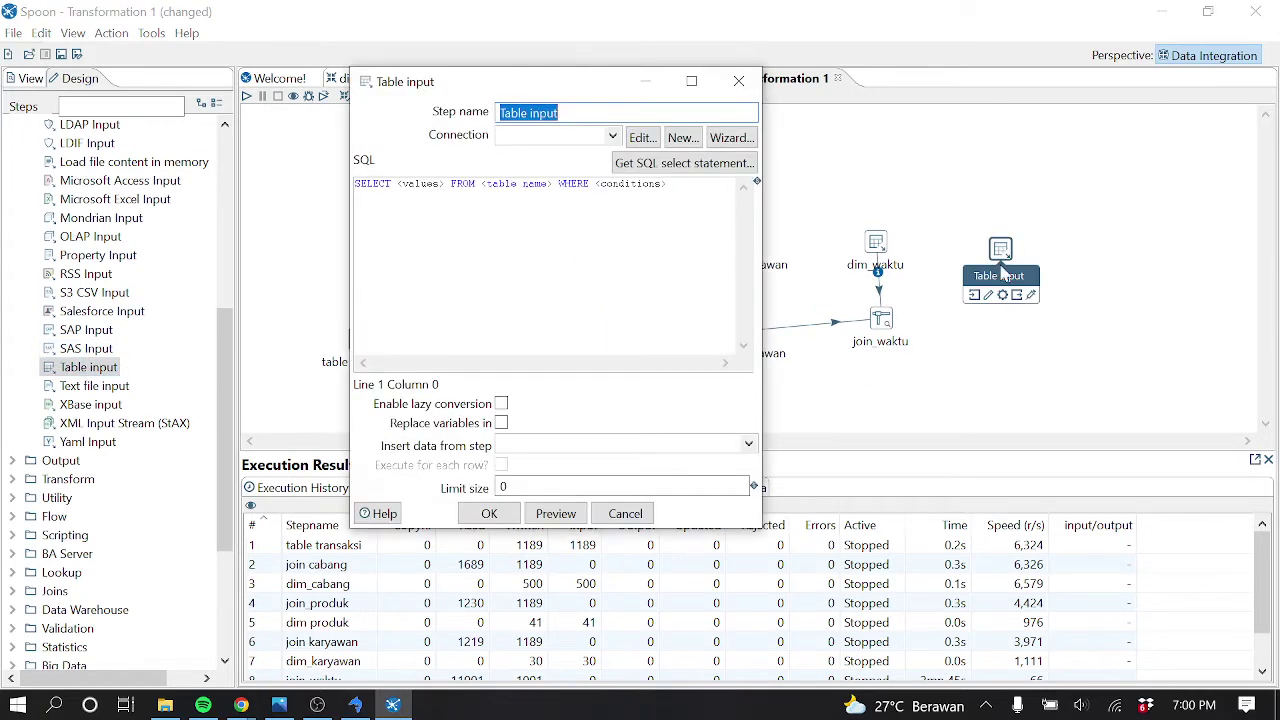
type("di")
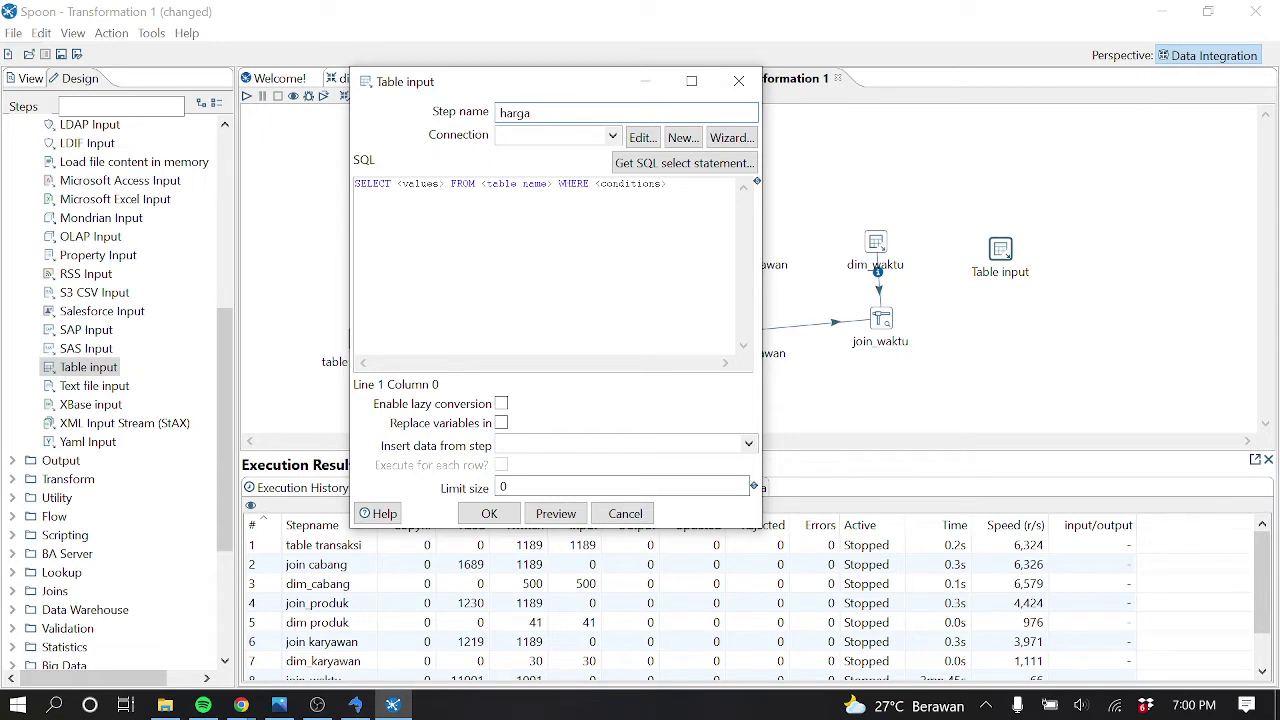
left_click(612, 136)
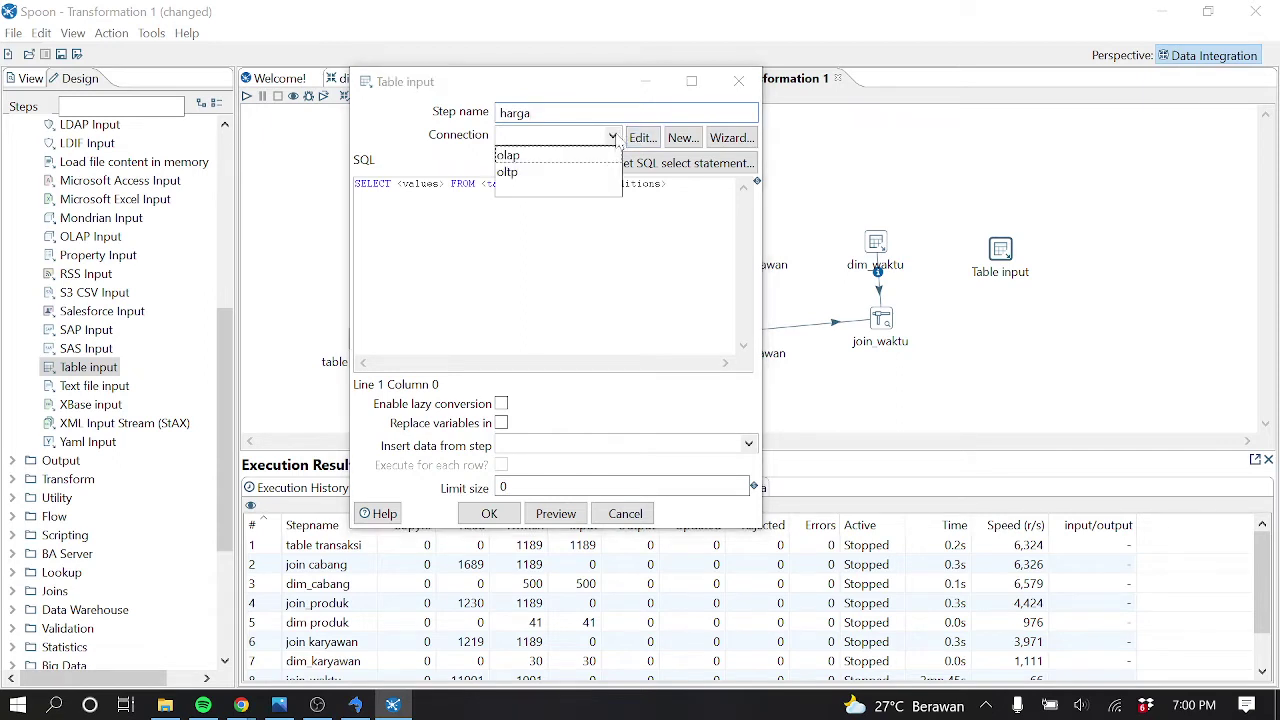
left_click(557, 172)
left_click(685, 163)
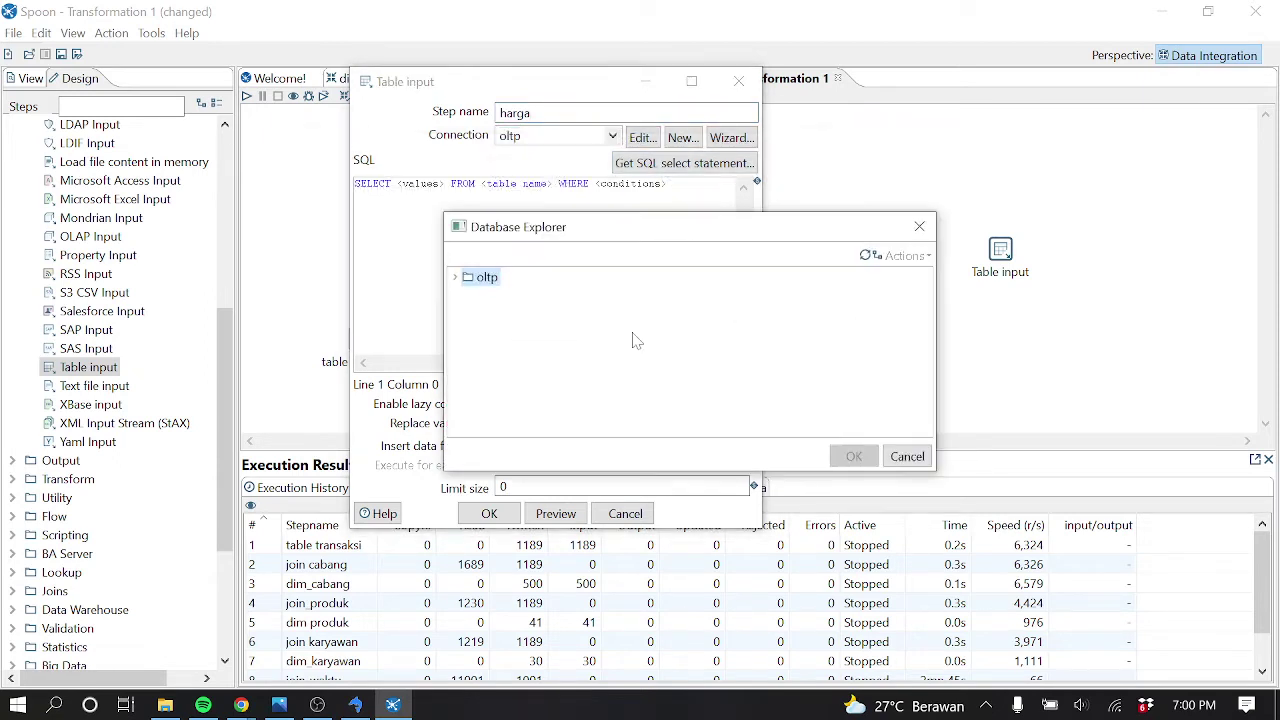
left_click(455, 278)
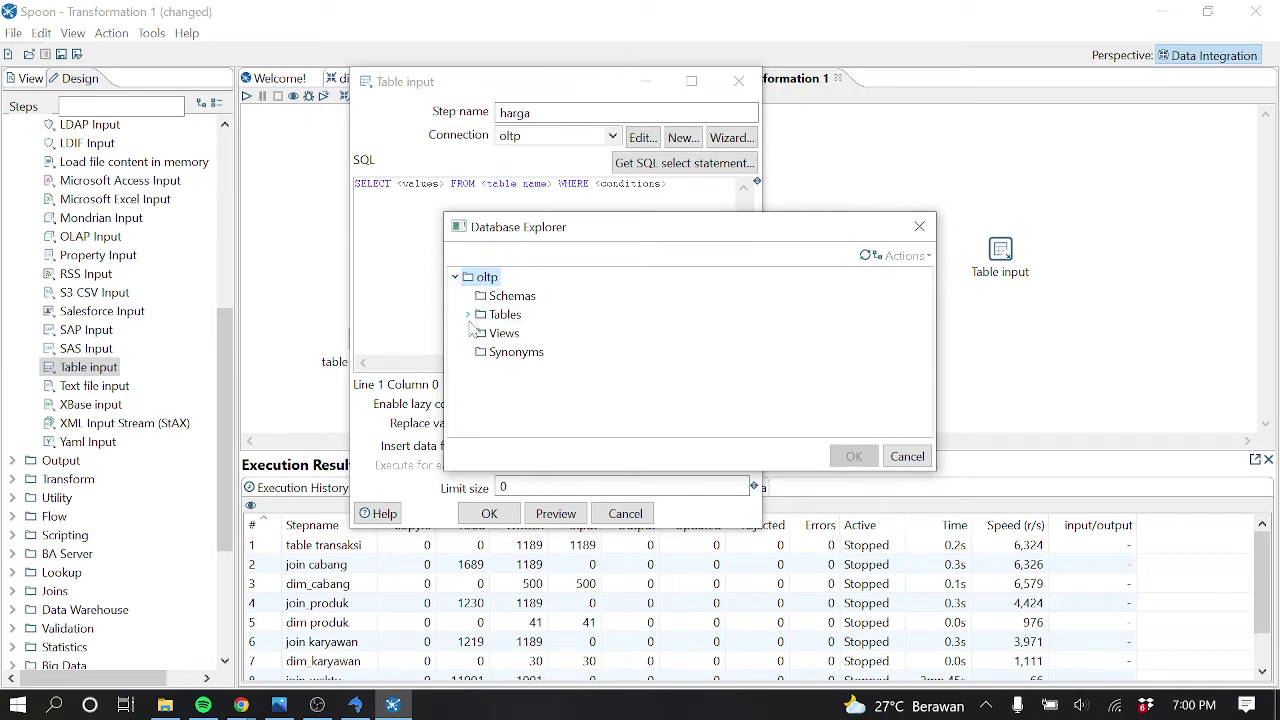
left_click(467, 314)
scroll(530, 350, "down", 2)
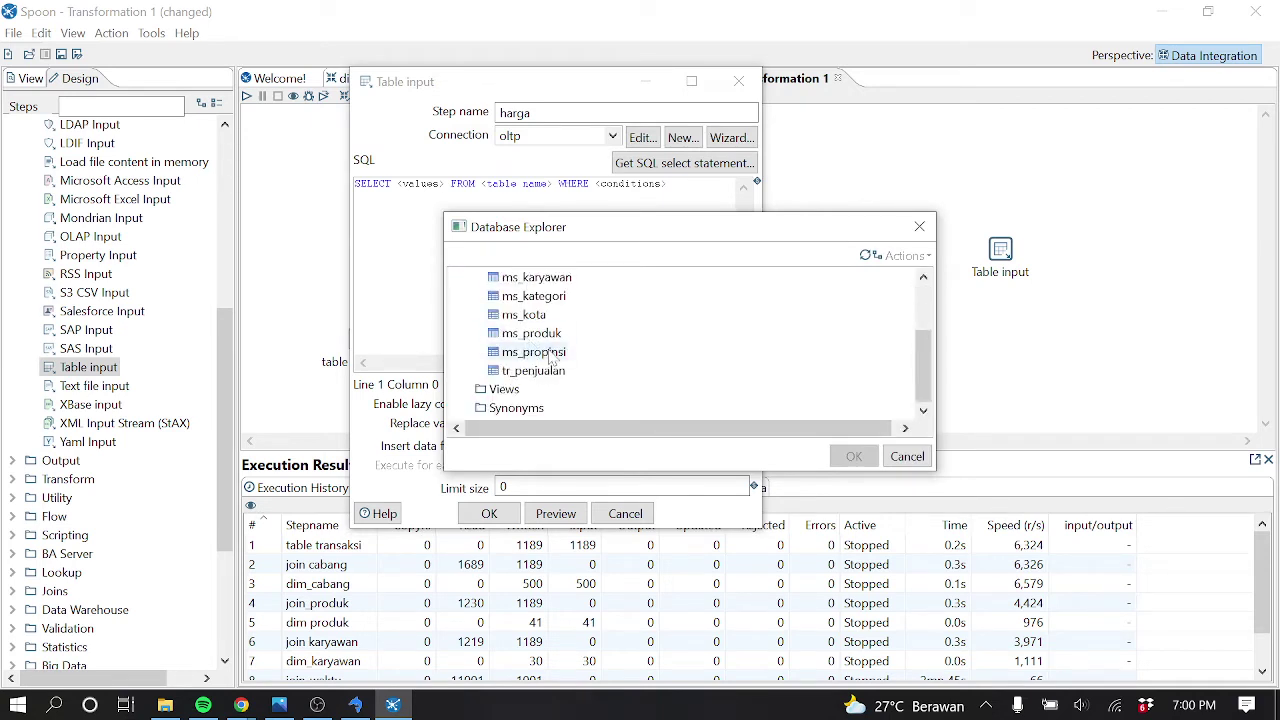
scroll(545, 360, "up", 2)
left_click(565, 353)
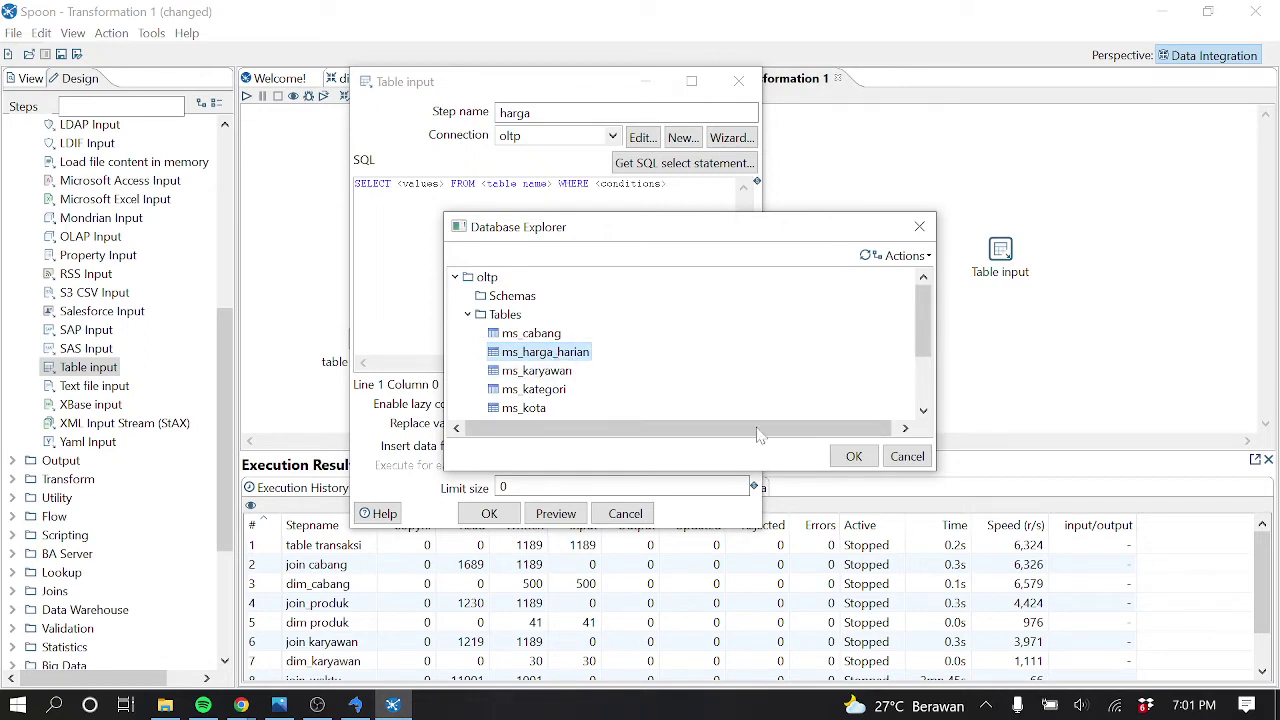
left_click(852, 458)
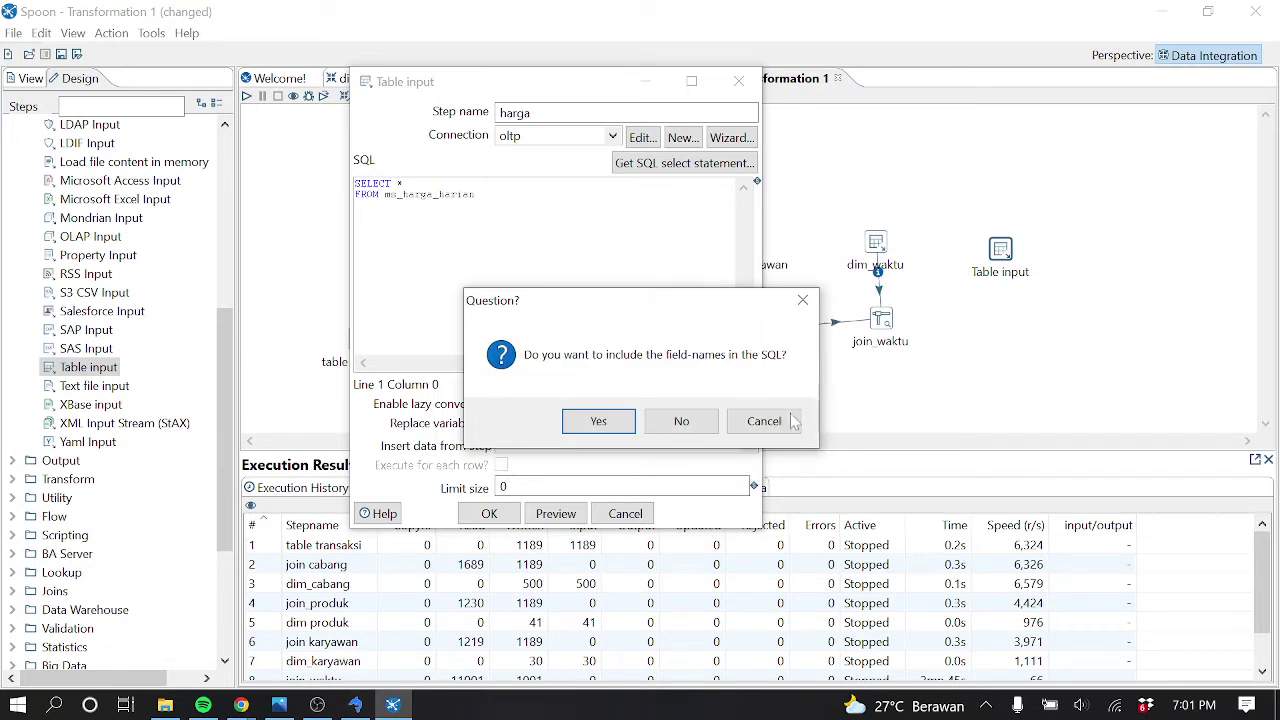
left_click(628, 424)
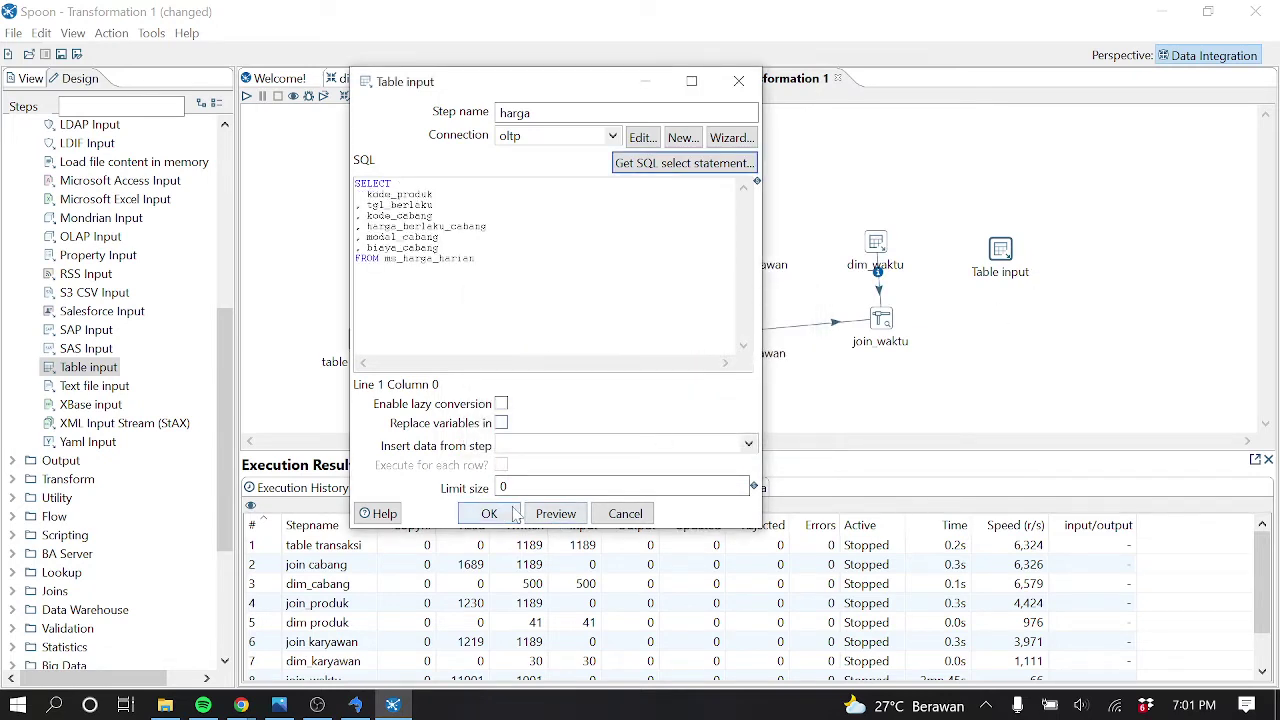
left_click(514, 511)
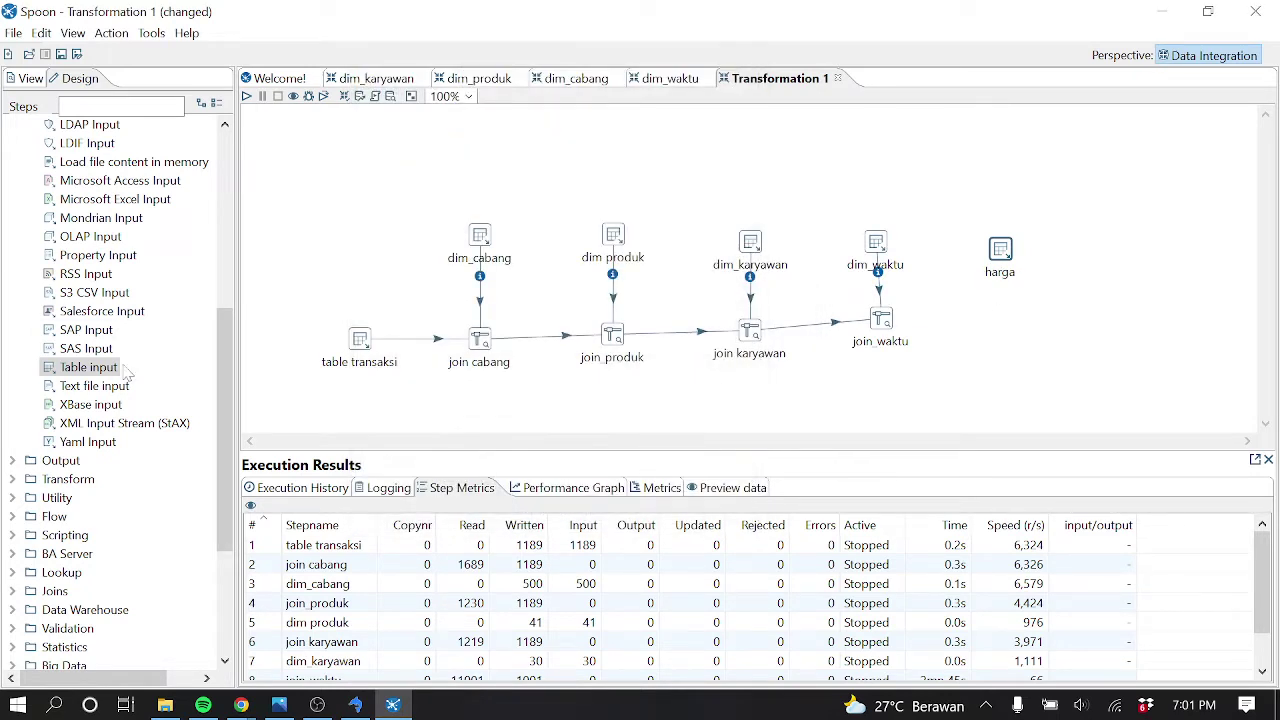
Add a Stream lookup step below harga and hop join_waktu into it
left_click_drag(228, 380, 230, 204)
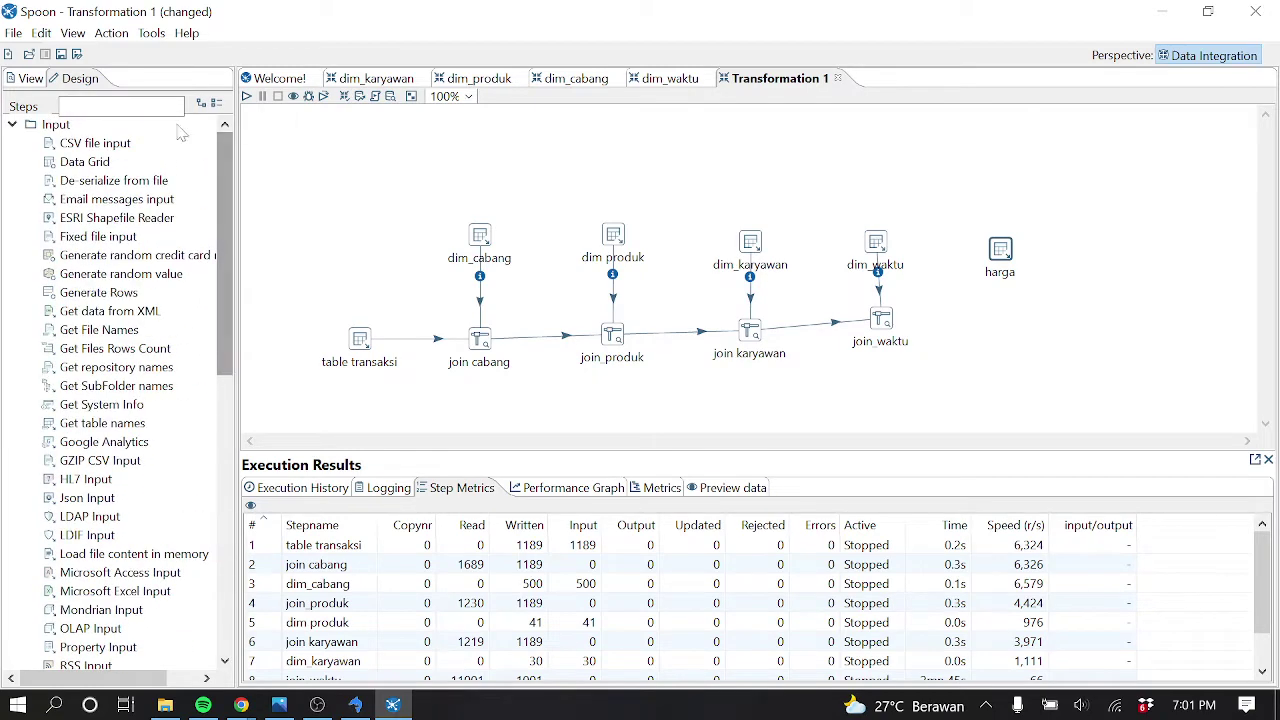
left_click(62, 106)
type("look")
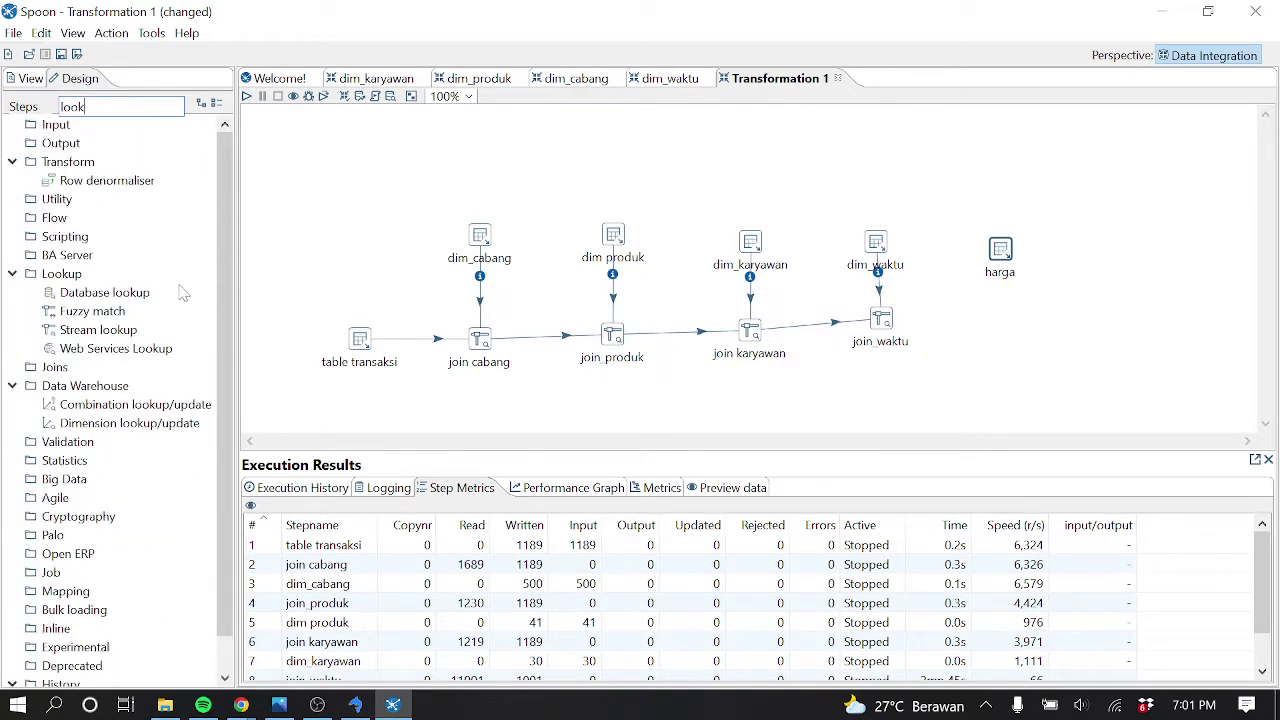
left_click_drag(140, 338, 1001, 310)
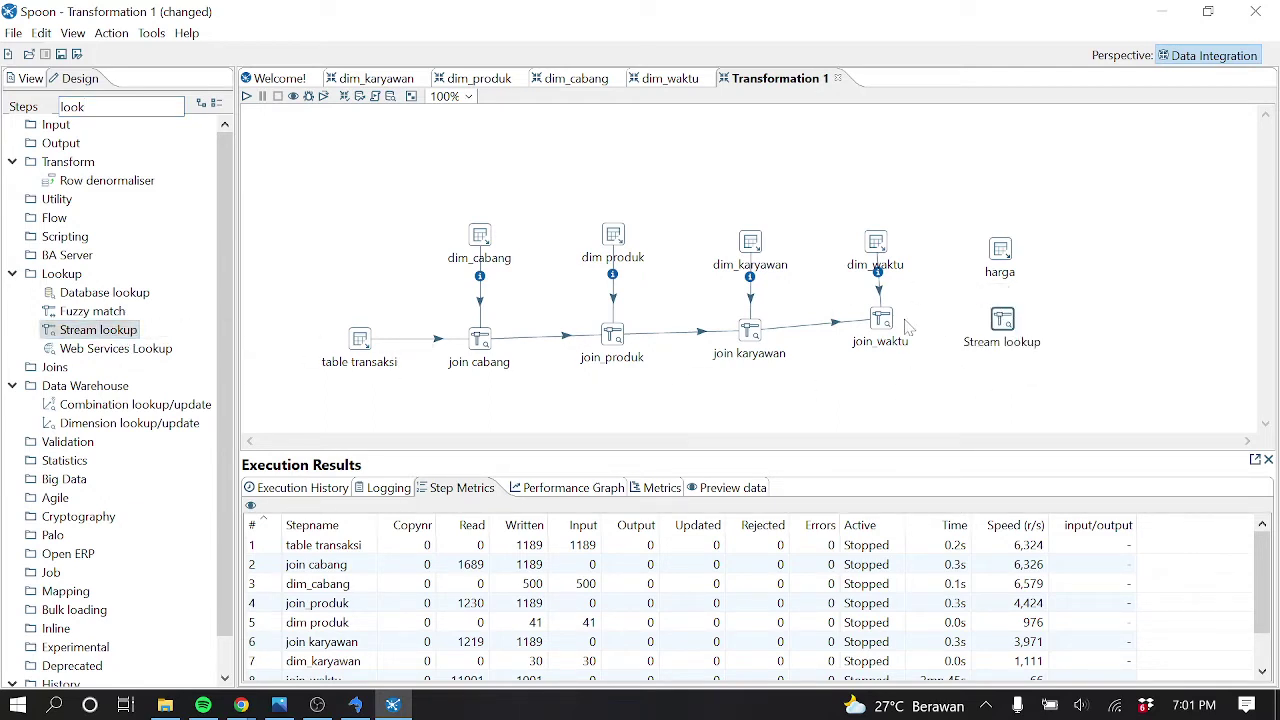
mouse_move(884, 322)
left_click_drag(904, 364, 1003, 320)
mouse_move(1012, 253)
Name the lookup join harga, look up from harga, and key kode_produk to kode_produk
double_click(1003, 322)
type("join harga")
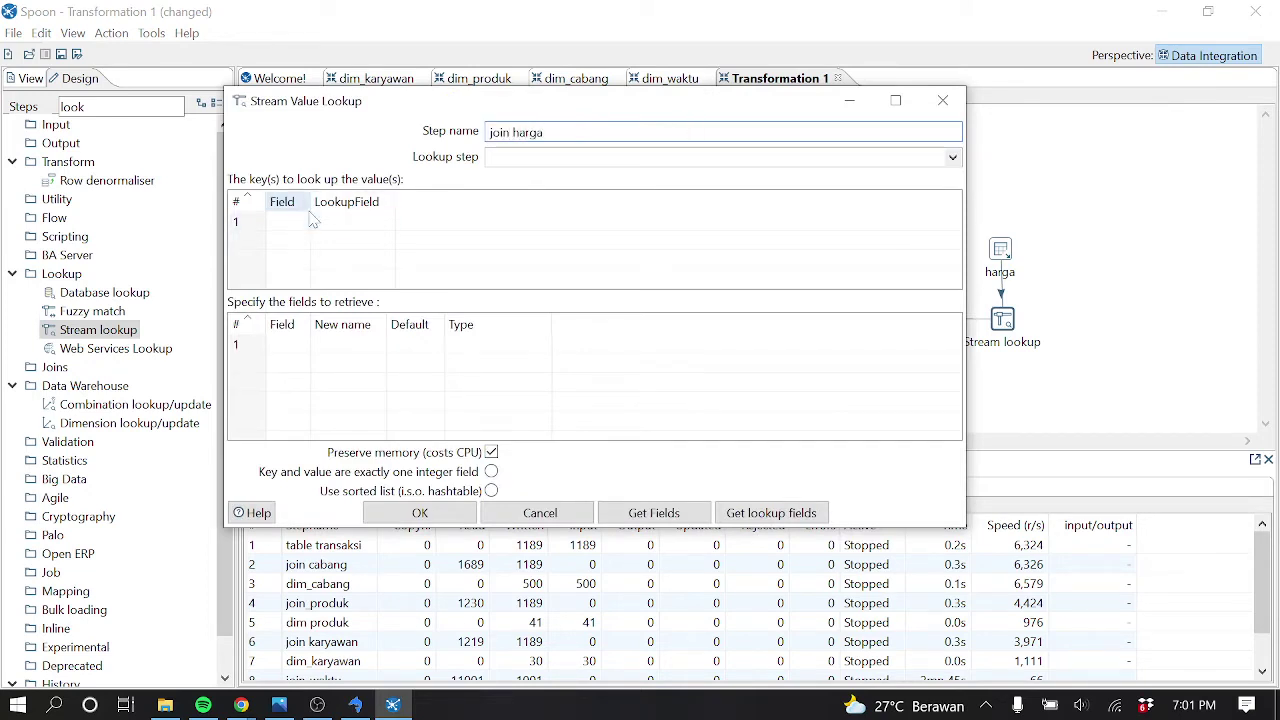
left_click_drag(311, 203, 430, 210)
left_click(420, 222)
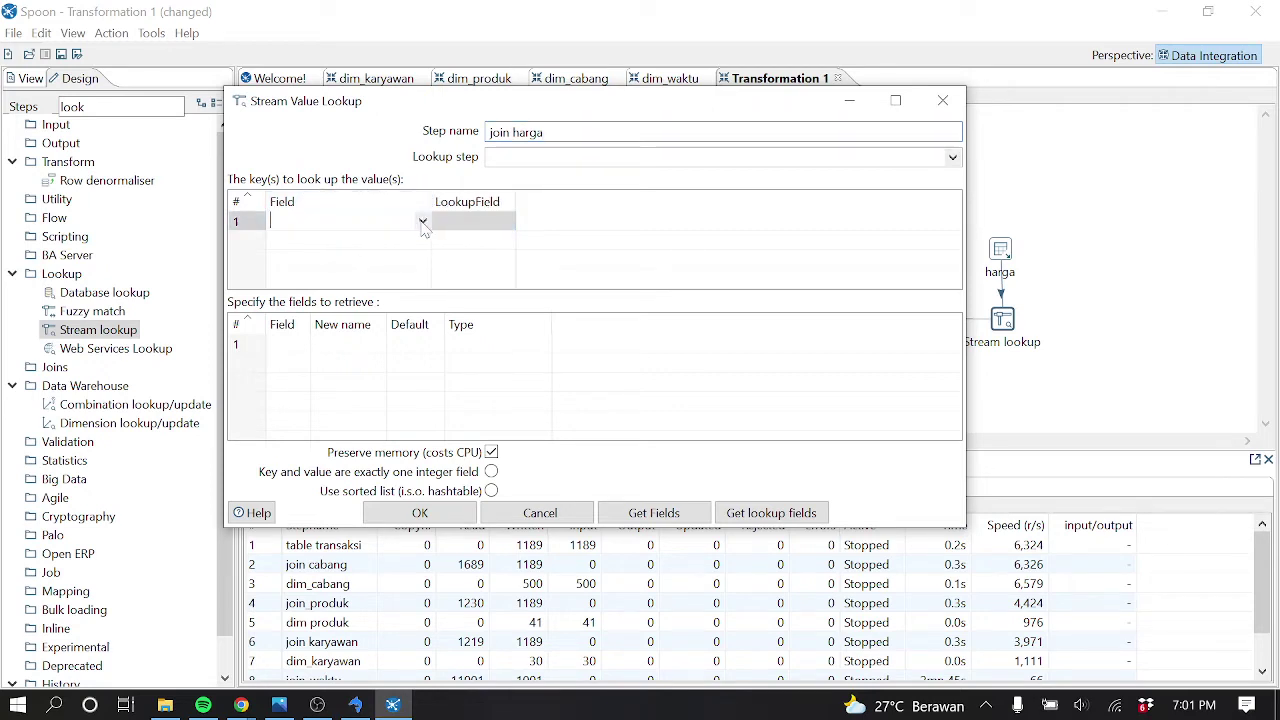
left_click(422, 221)
left_click(458, 236)
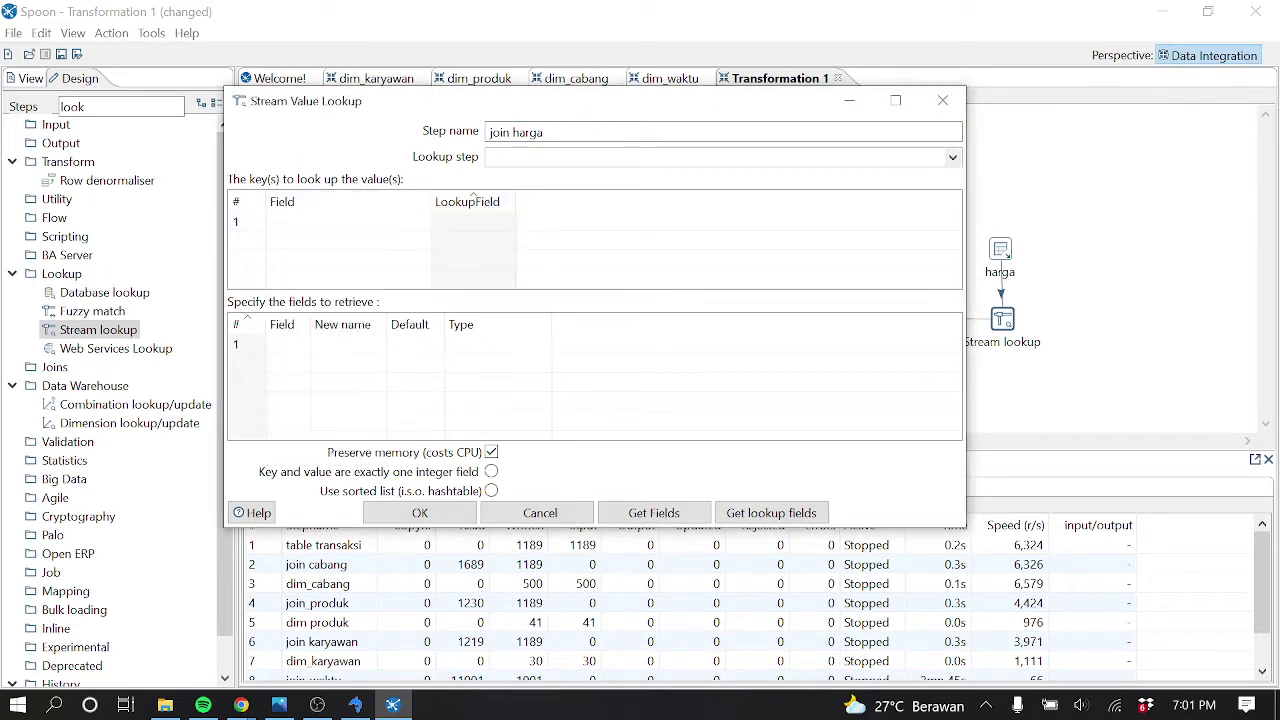
left_click(952, 158)
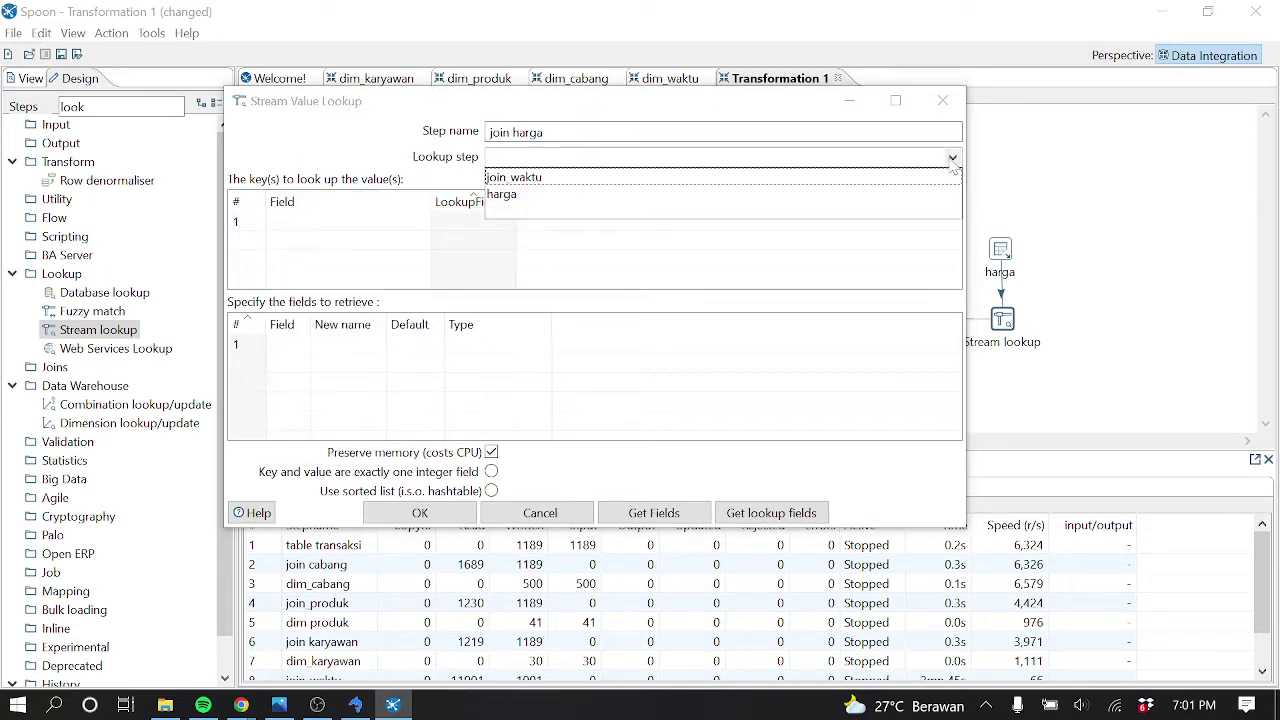
left_click(558, 200)
left_click(514, 226)
left_click(507, 223)
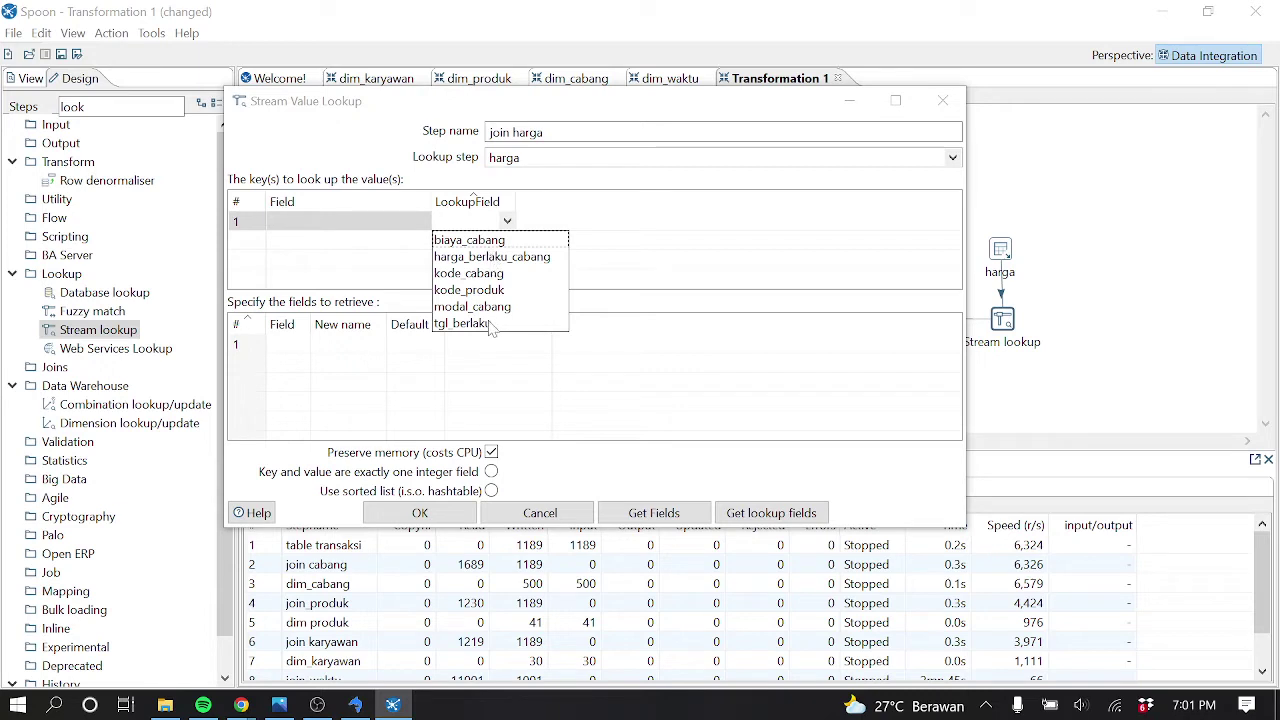
left_click(486, 292)
left_click(415, 224)
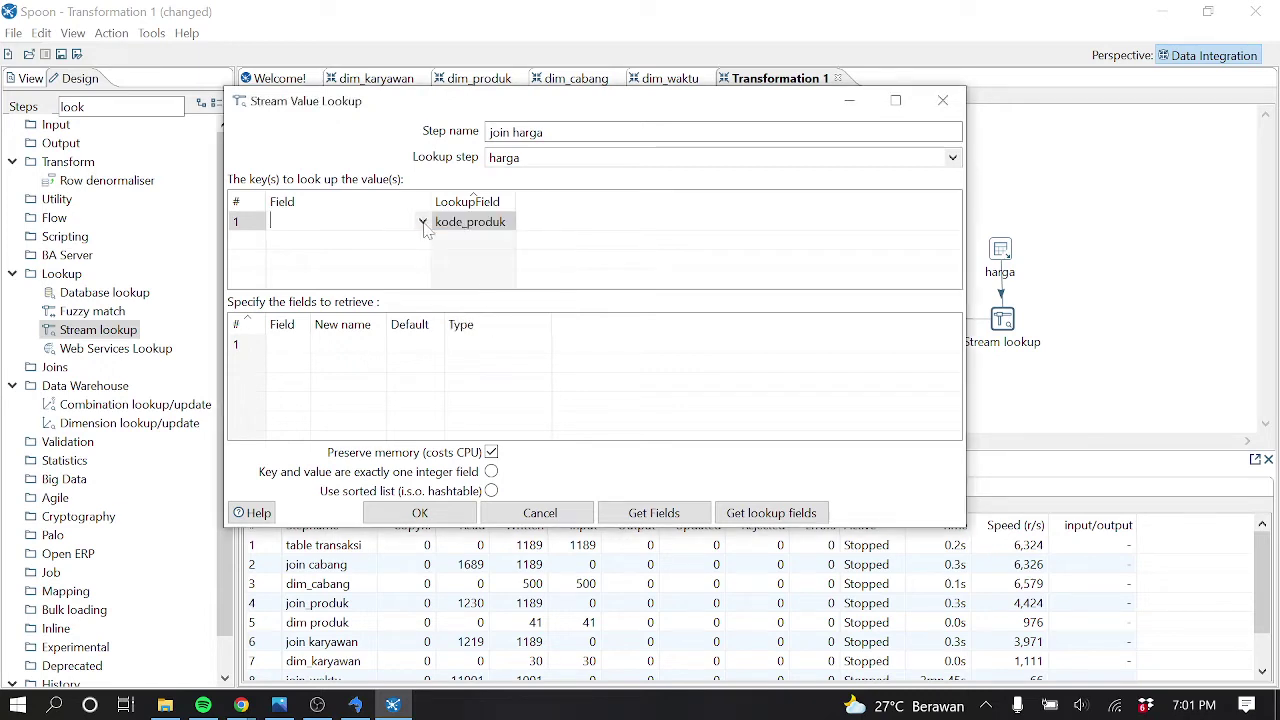
left_click(422, 222)
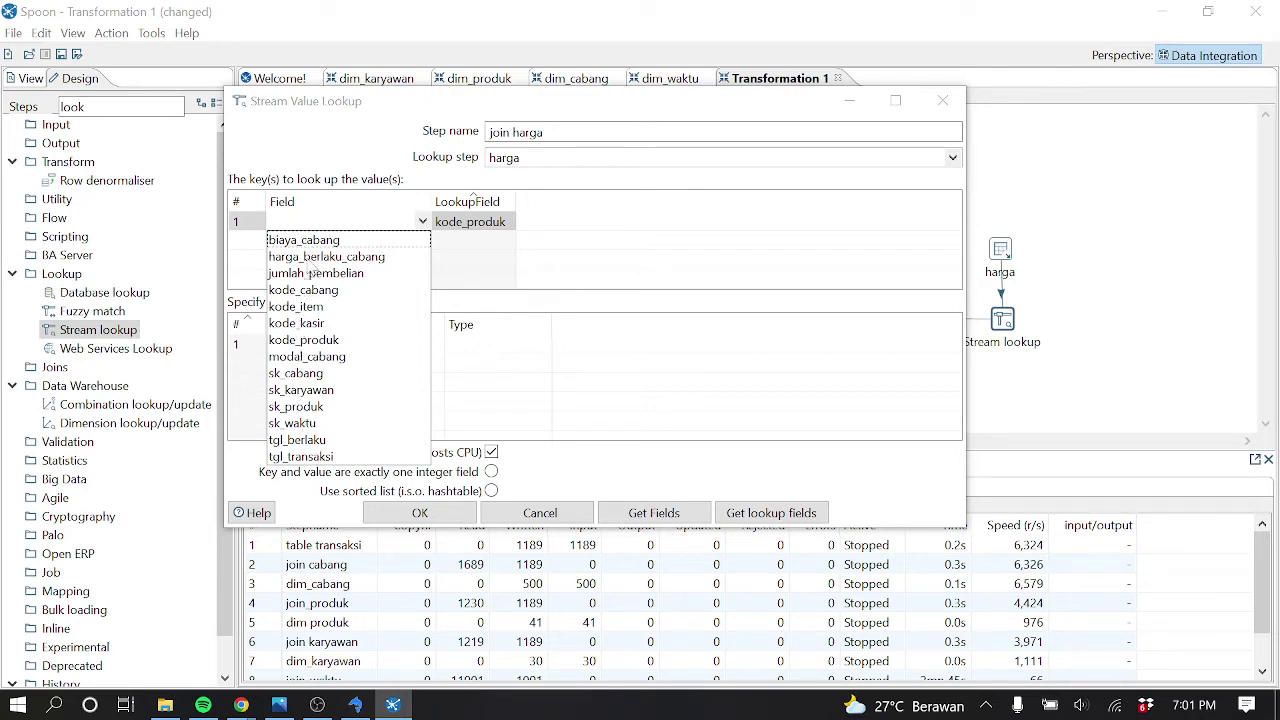
left_click(312, 341)
Add keys kode_cabang to kode_cabang and tgl_transaksi to tgl_berlaku
left_click(510, 242)
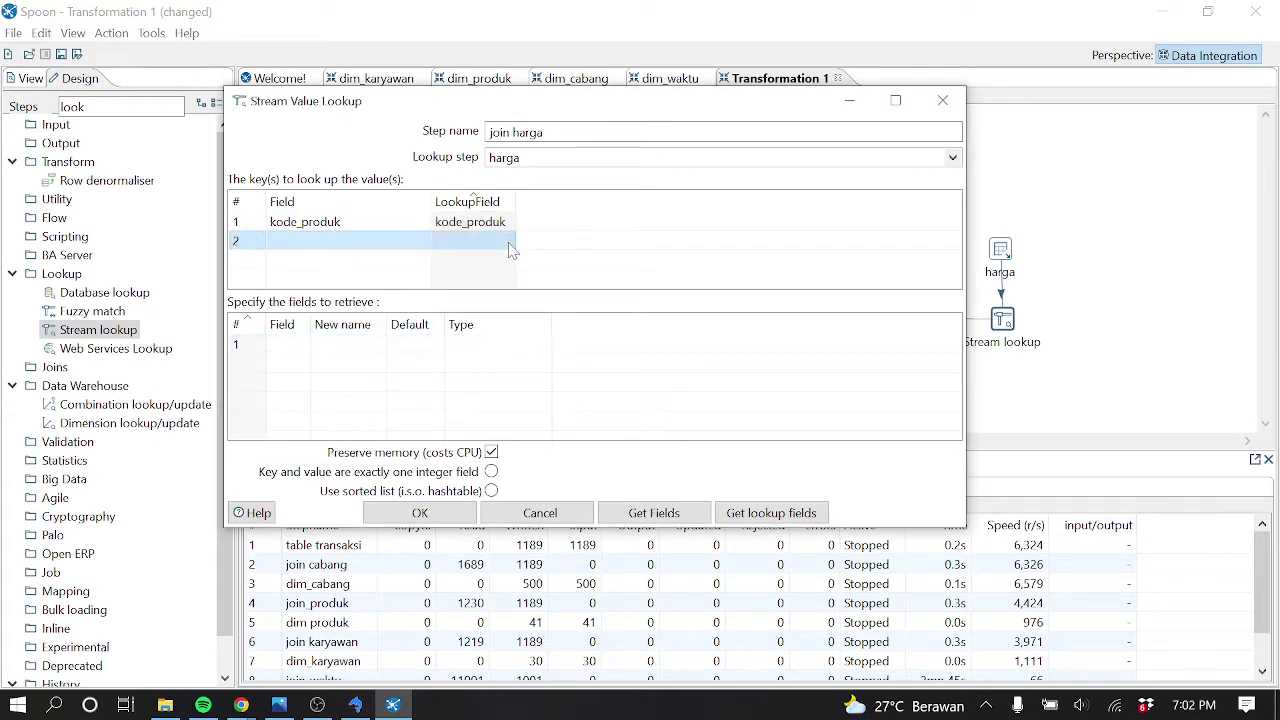
left_click(507, 241)
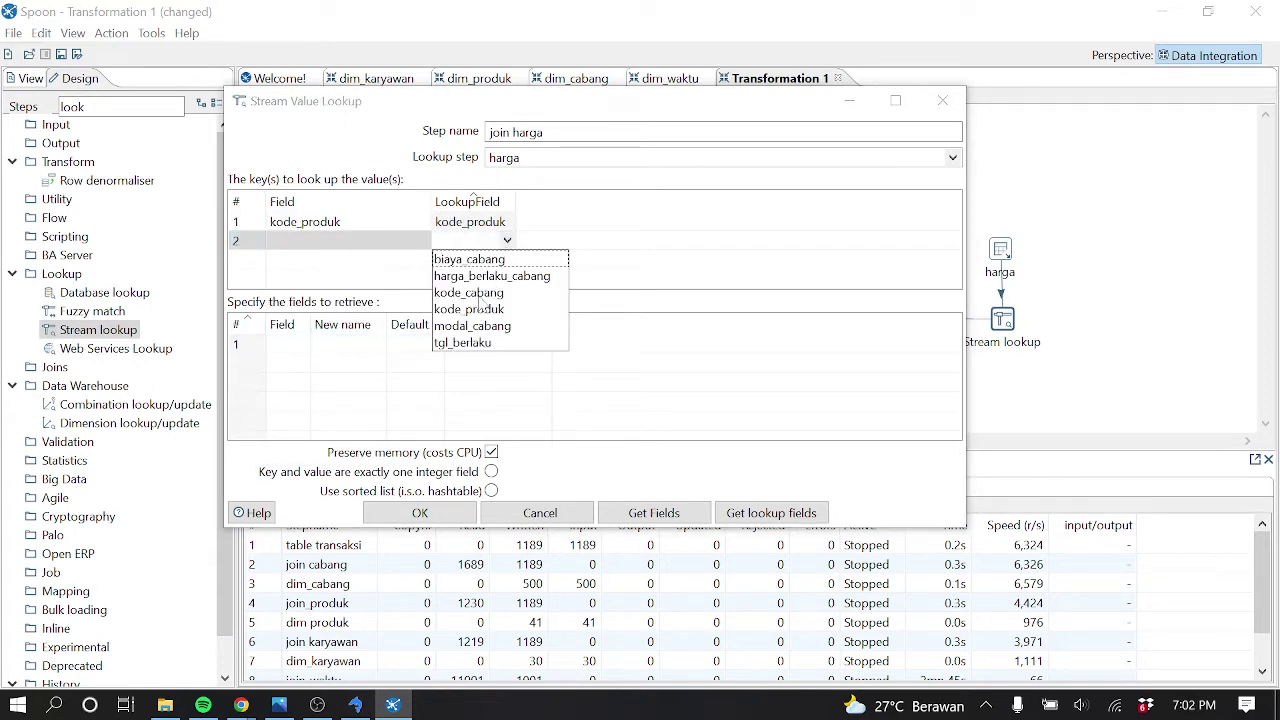
left_click(480, 293)
left_click(421, 242)
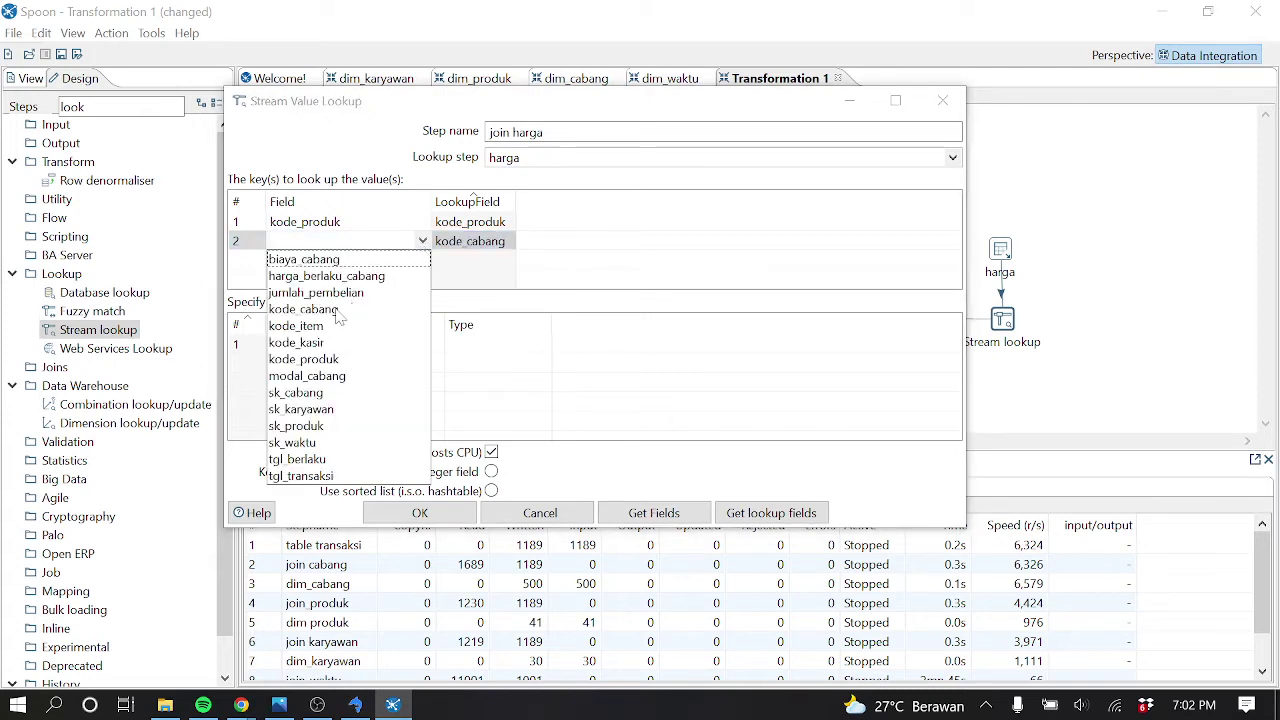
left_click(337, 311)
left_click(422, 262)
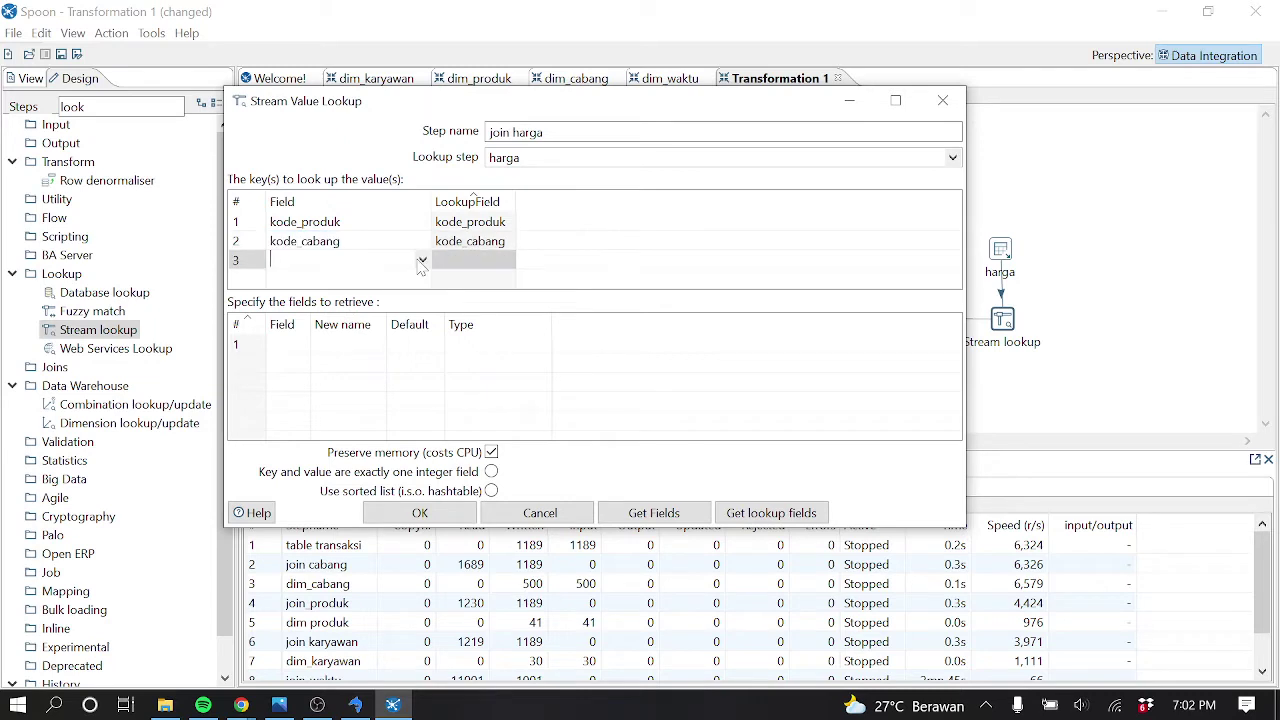
left_click(422, 262)
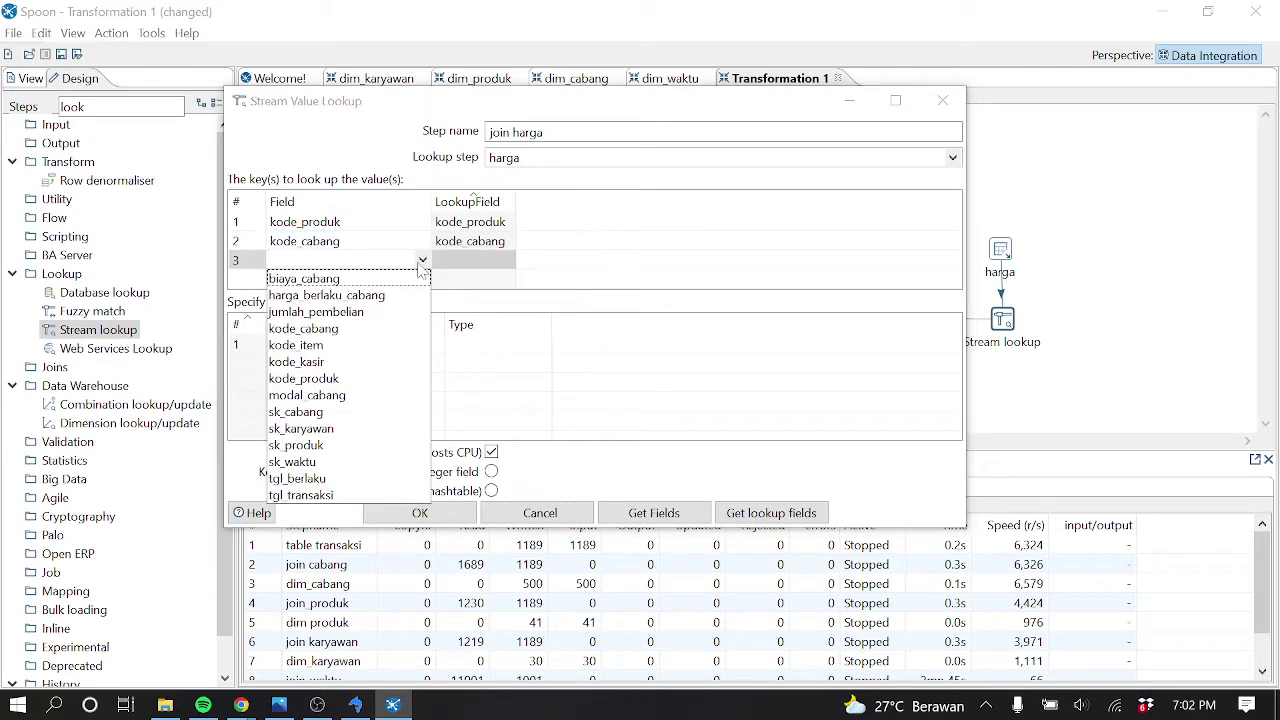
left_click(319, 500)
left_click(507, 262)
left_click(507, 260)
left_click(468, 364)
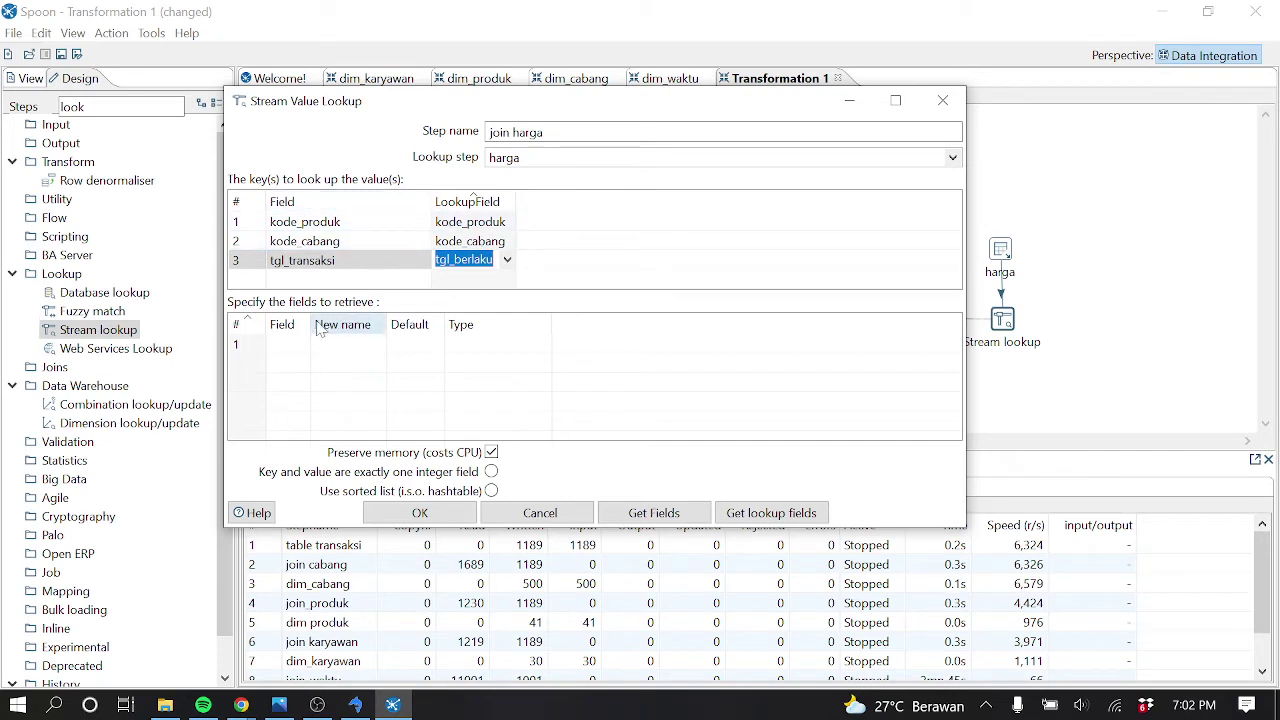
Retrieve harga_berlaku_cabang from harga and save the join harga settings
left_click_drag(311, 320, 361, 320)
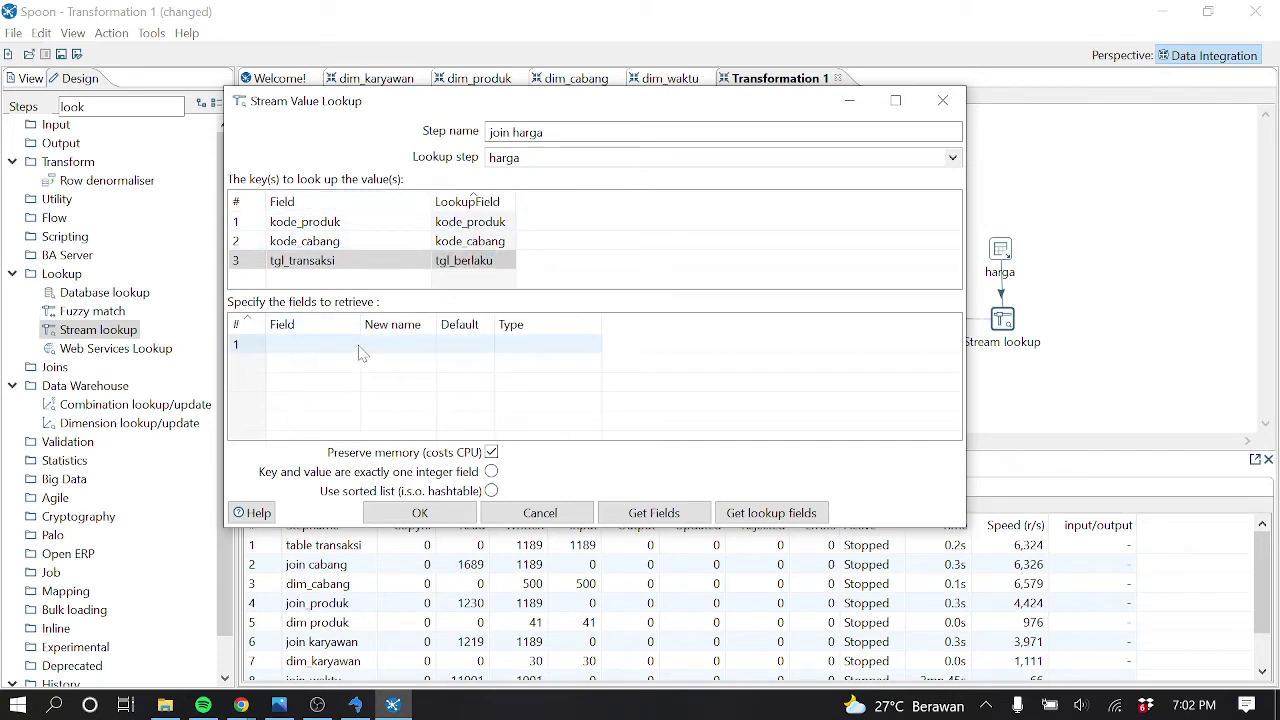
left_click(344, 344)
left_click(352, 344)
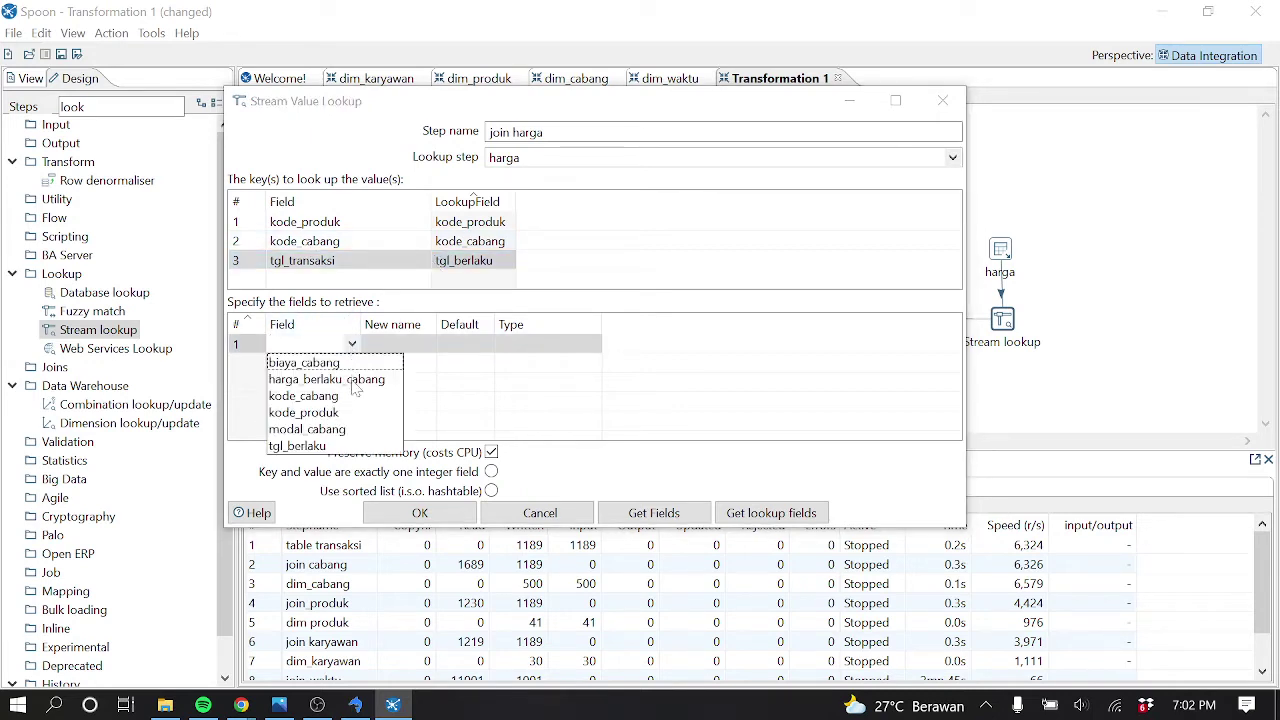
left_click(352, 382)
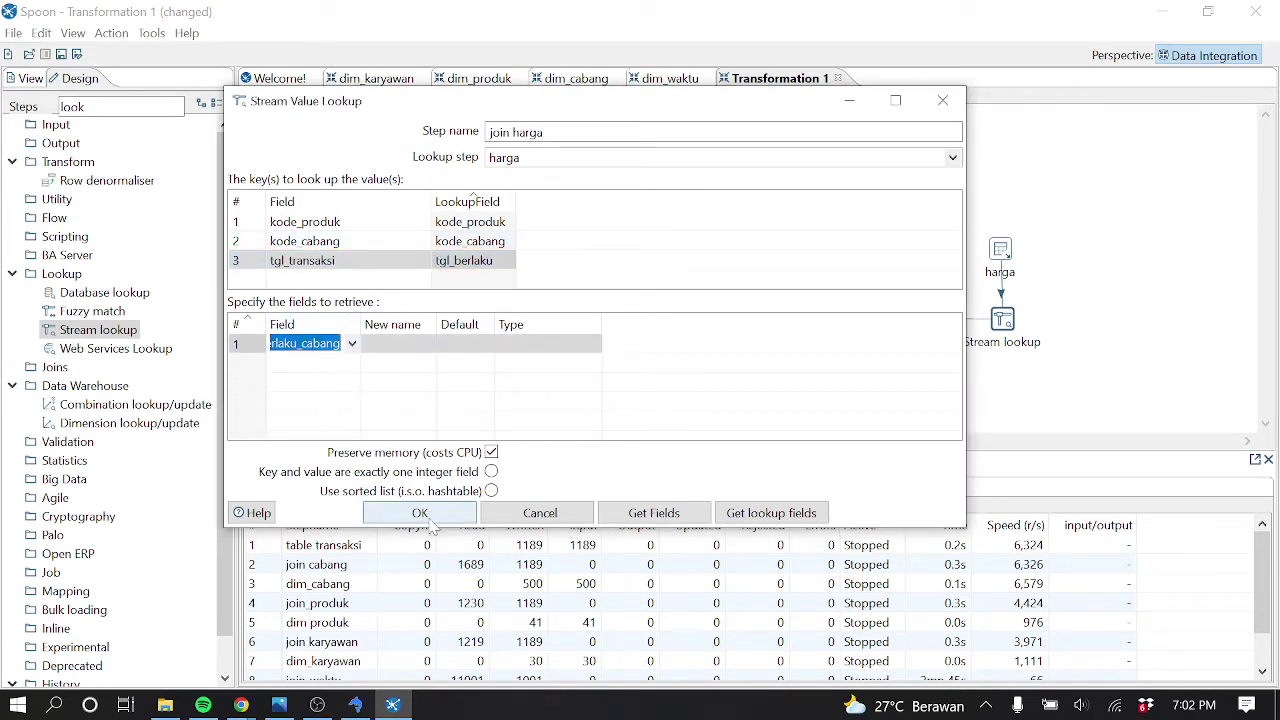
left_click(430, 514)
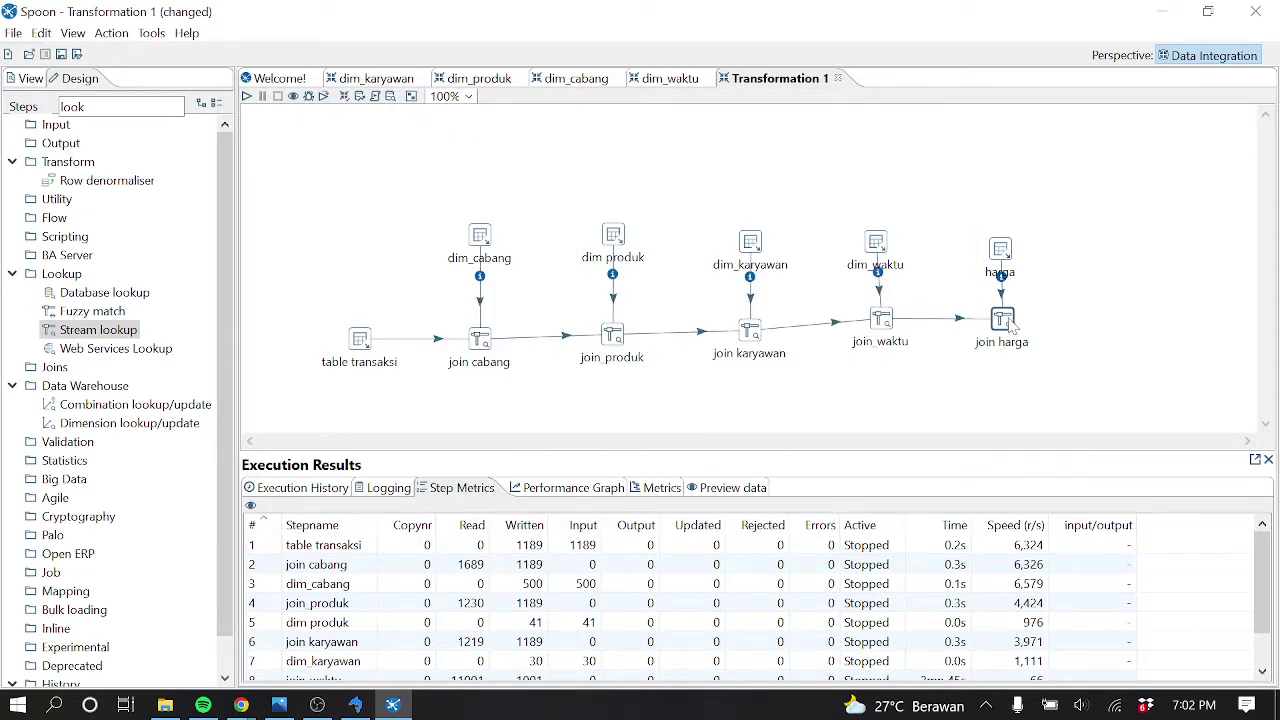
Preview 1000 join harga rows and scroll through them, finding harga_berlaku_cabang all <null>
right_click(1012, 320)
left_click(1030, 678)
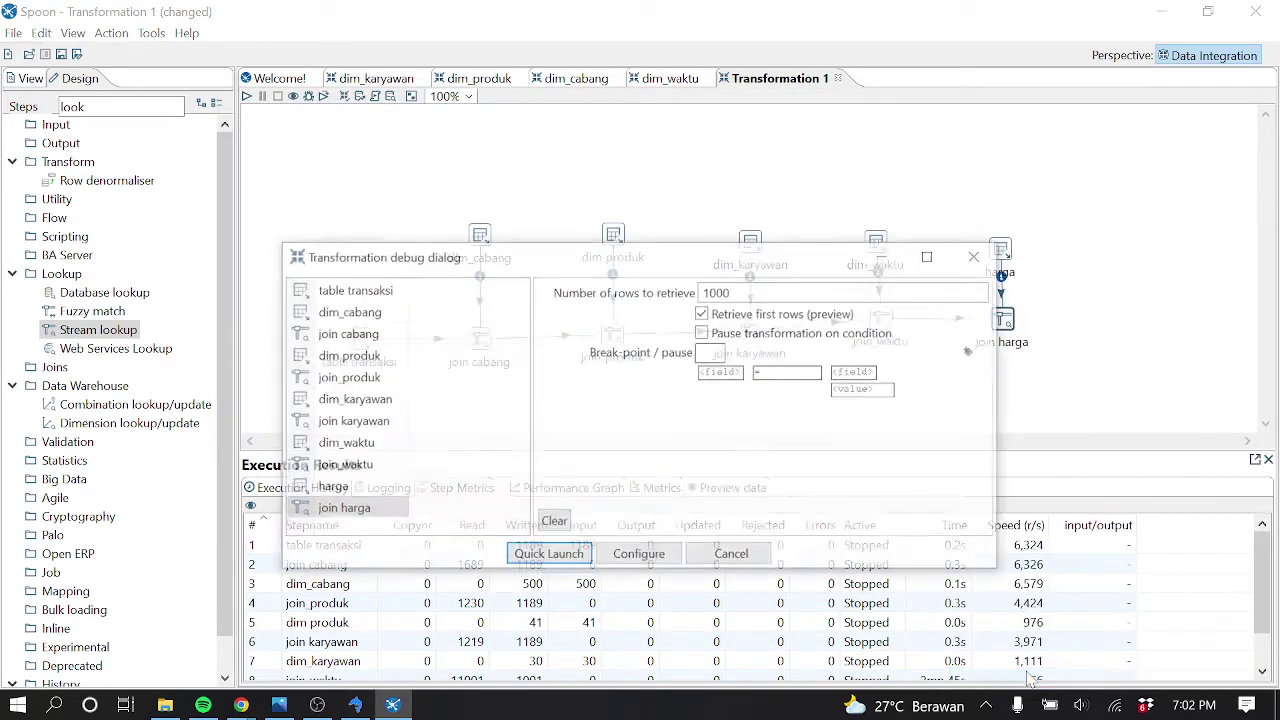
left_click(548, 556)
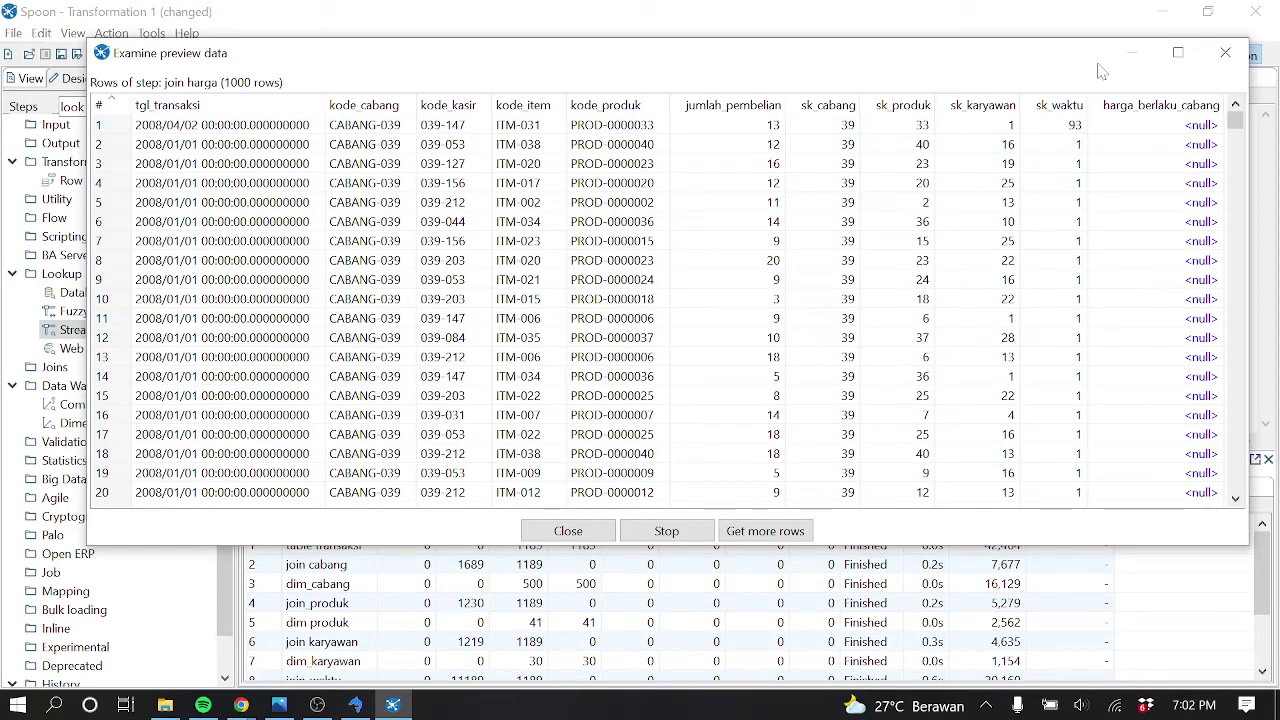
left_click_drag(1235, 120, 1237, 300)
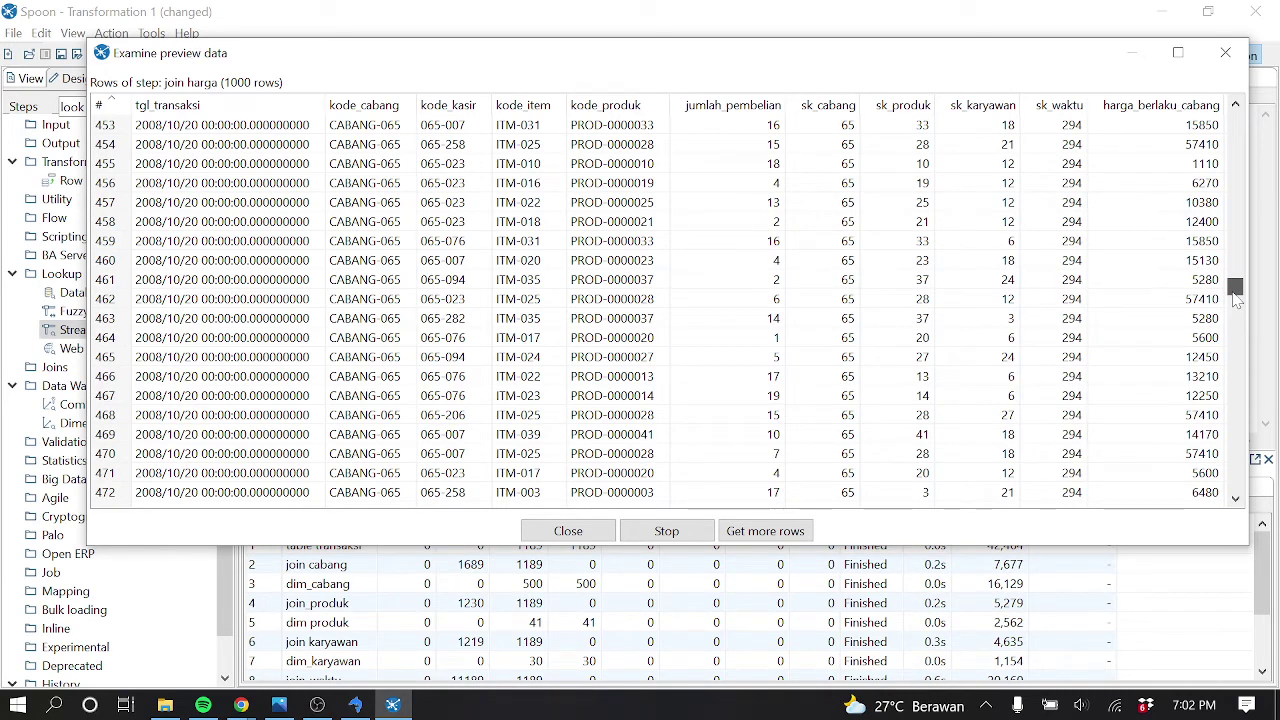
left_click_drag(1237, 300, 1248, 530)
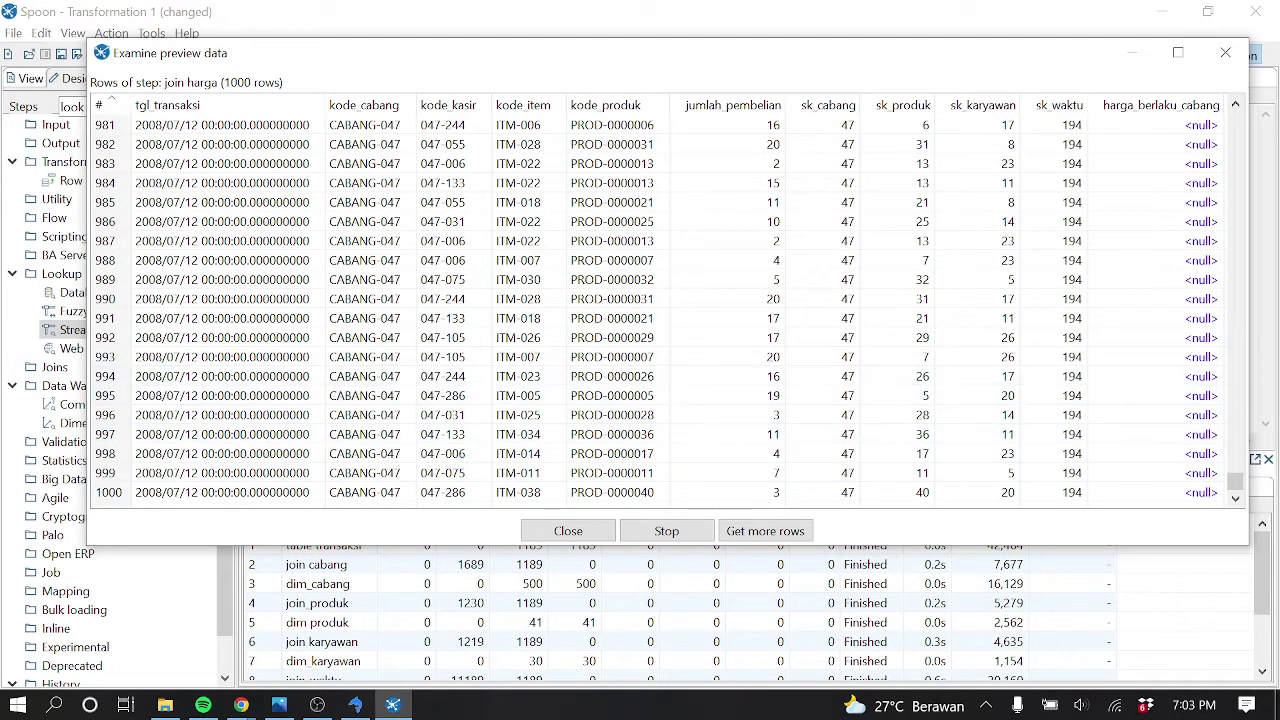
mouse_move(1235, 490)
left_mouse_down()
mouse_move(1238, 118)
mouse_move(1235, 488)
left_mouse_up()
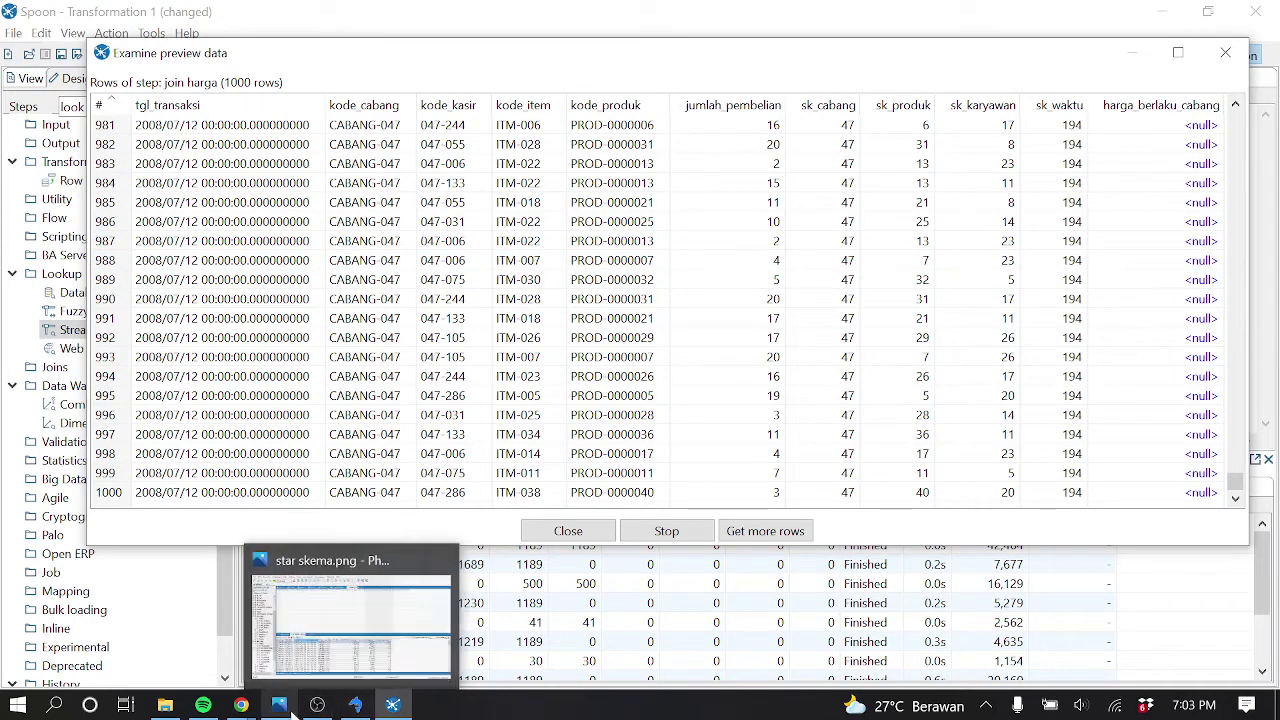
left_click(355, 705)
left_click(355, 705)
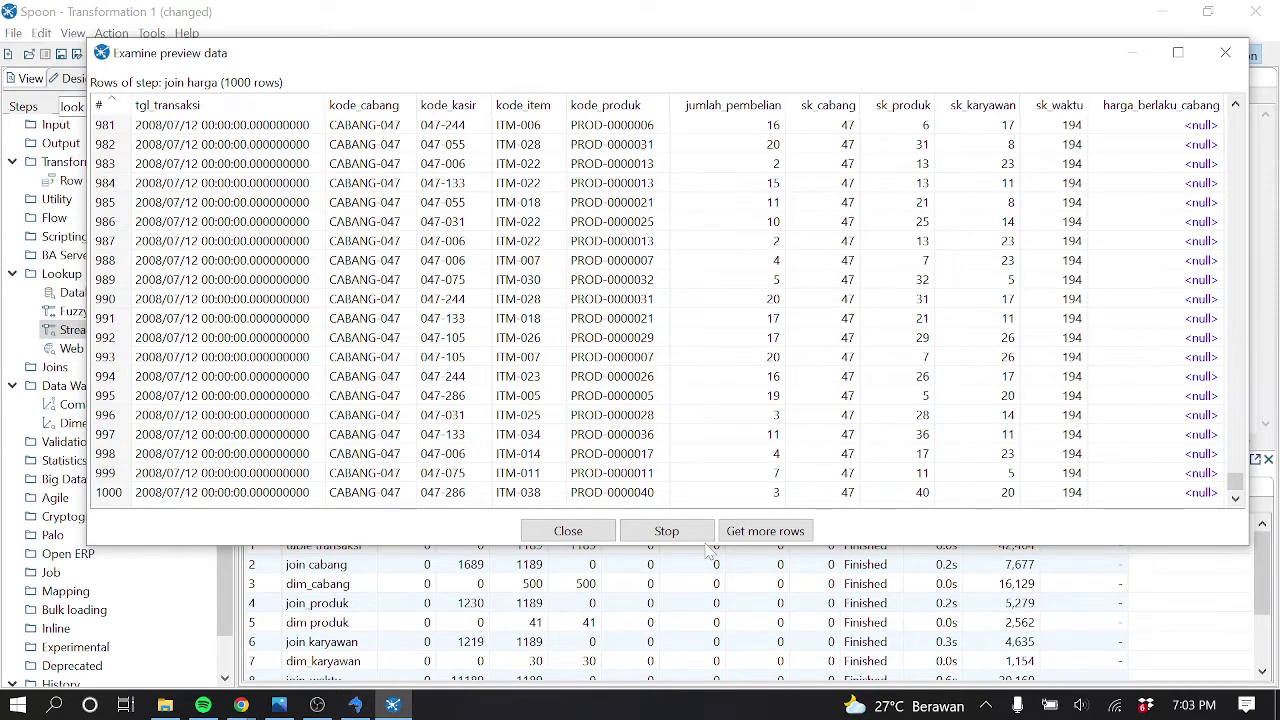
mouse_move(1235, 483)
left_mouse_down()
mouse_move(1238, 95)
mouse_move(1240, 172)
mouse_move(1262, 204)
mouse_move(1272, 268)
mouse_move(1238, 490)
left_mouse_up()
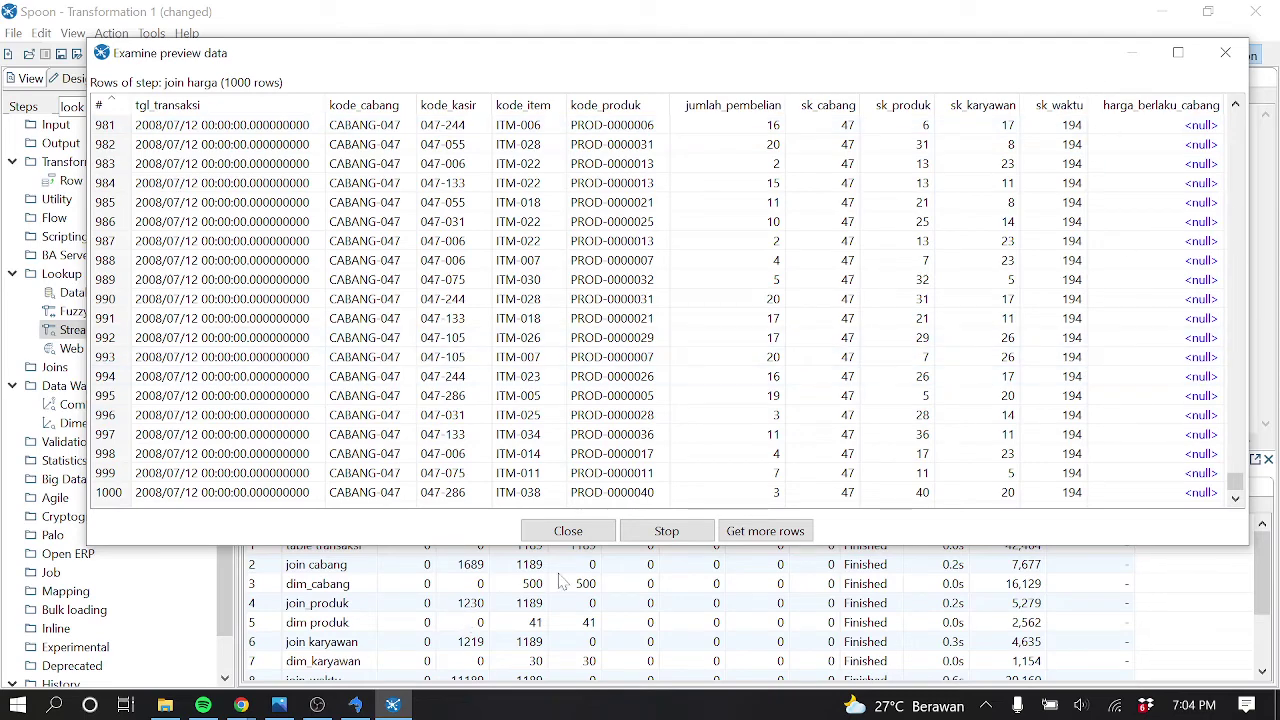
left_click(570, 531)
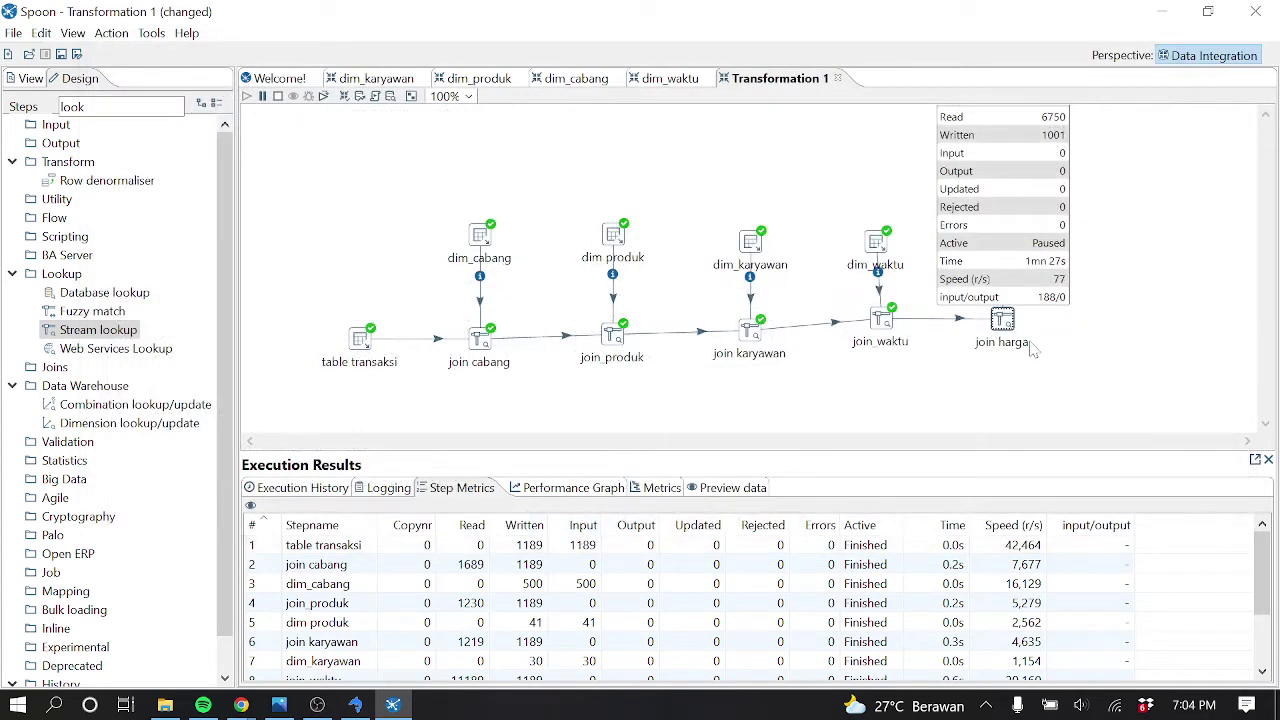
Clear the run results, then add an If field value is null step fed by join harga
left_click(277, 97)
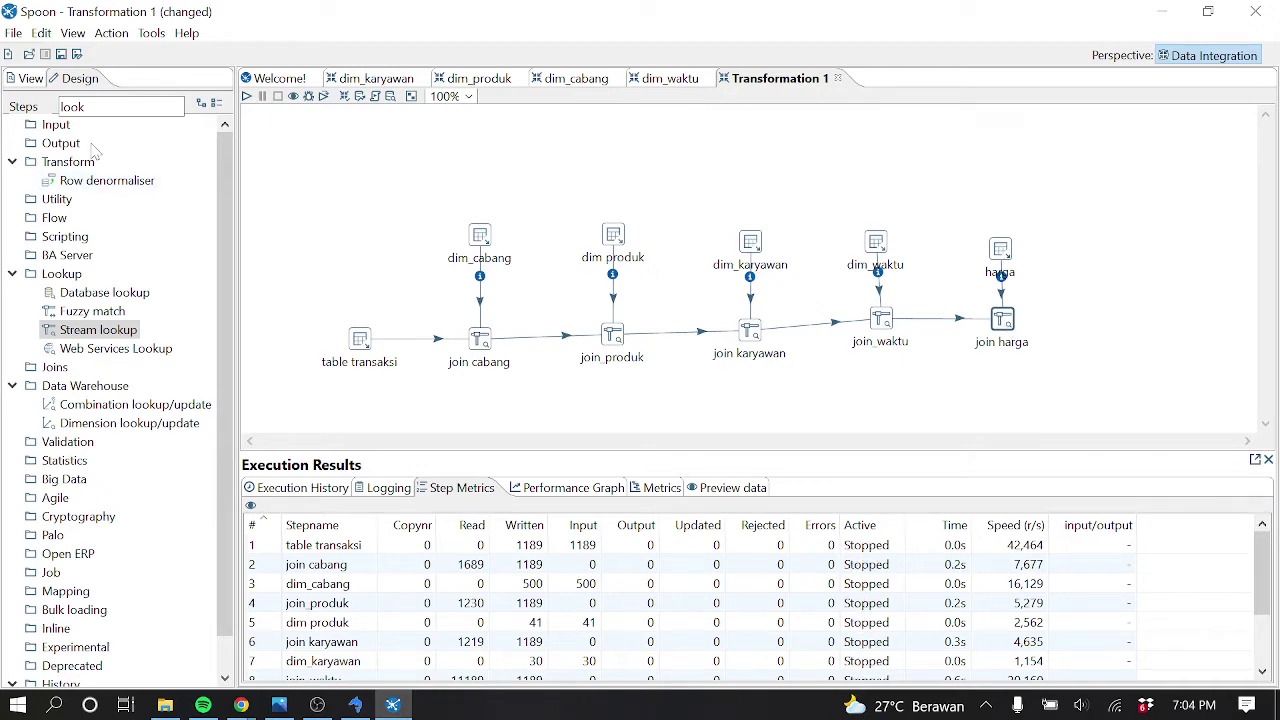
key("BackSpace")
key("BackSpace")
key("BackSpace")
key("BackSpace")
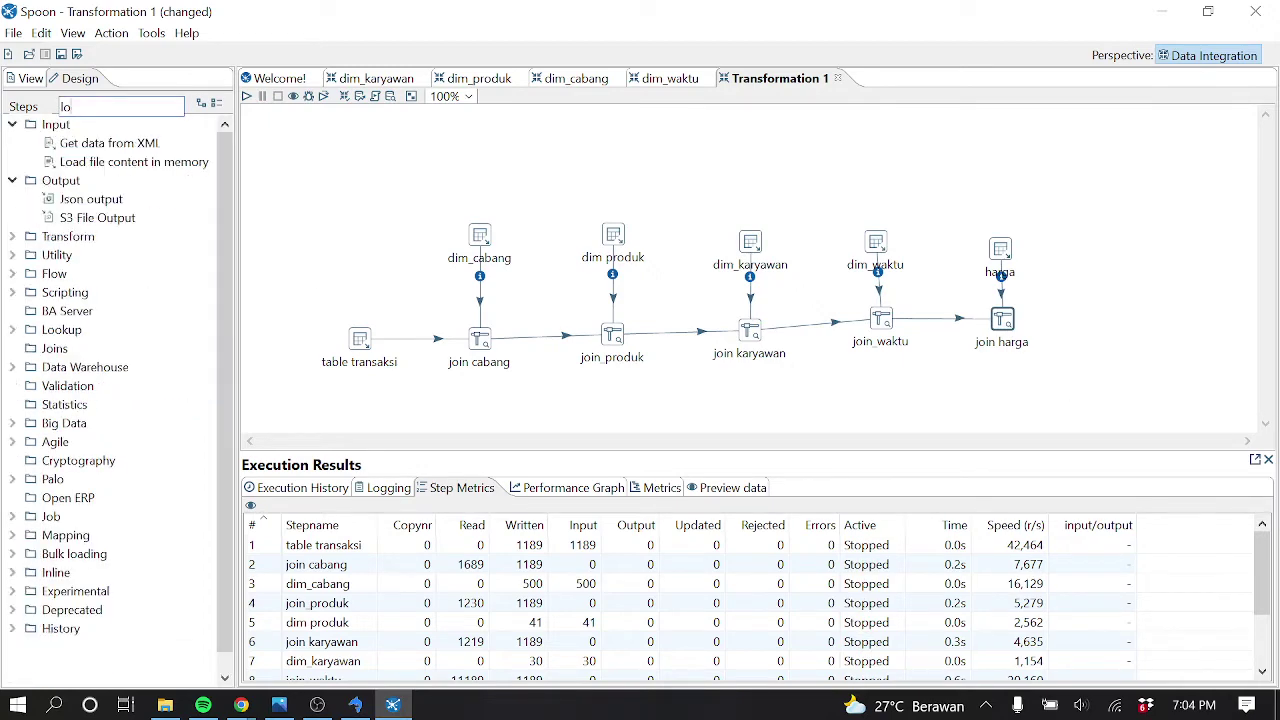
type("nul")
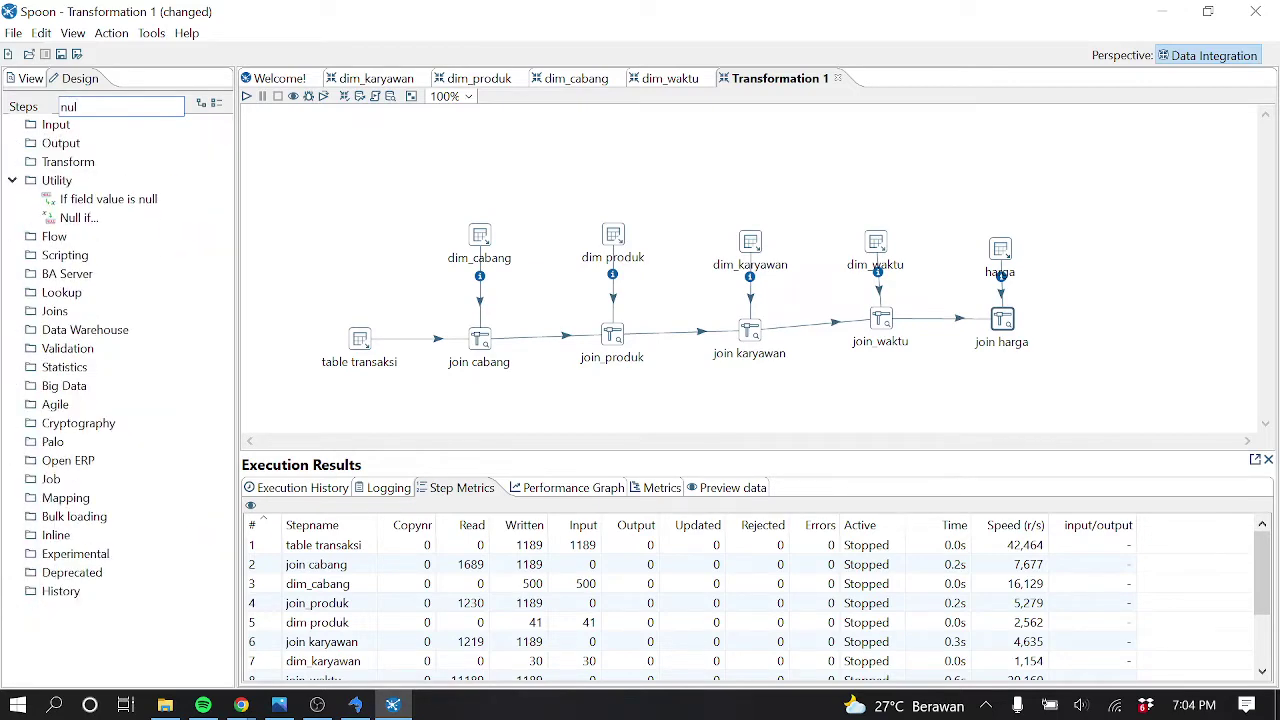
left_click_drag(120, 205, 1118, 313)
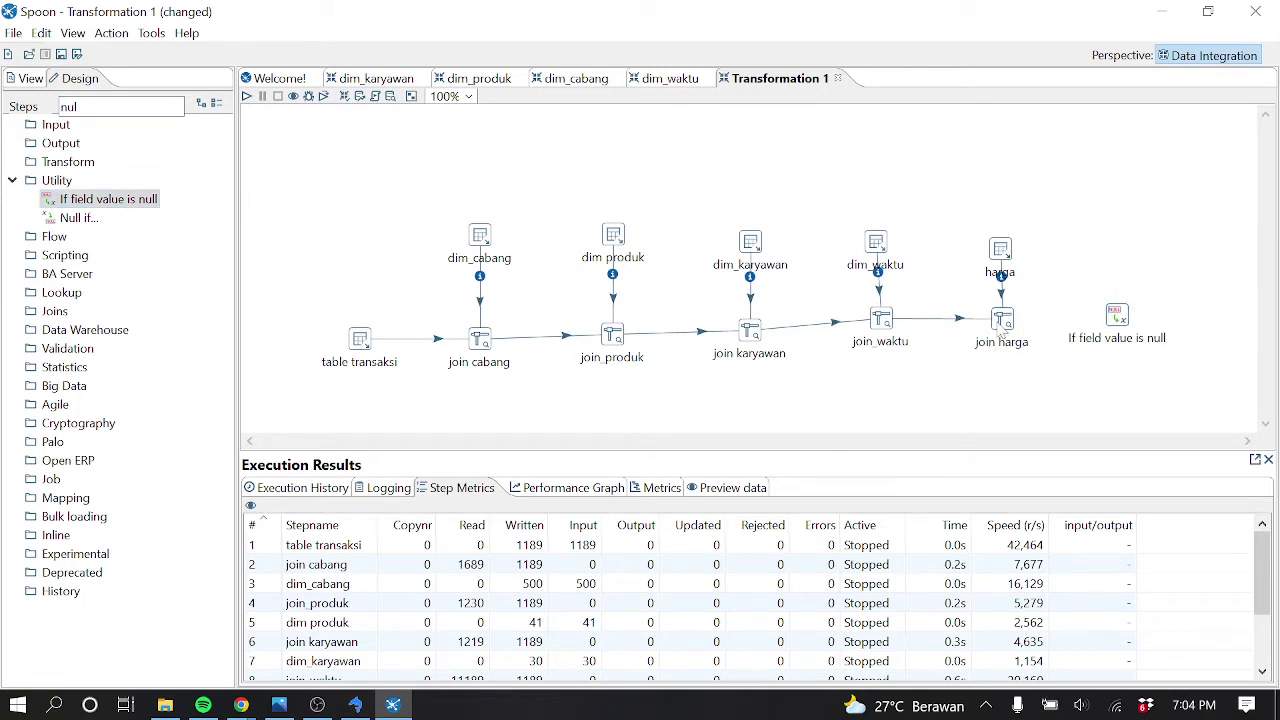
mouse_move(1002, 336)
left_click_drag(1047, 345, 1117, 316)
Rename the If field value is null step to 'null'
double_click(1120, 318)
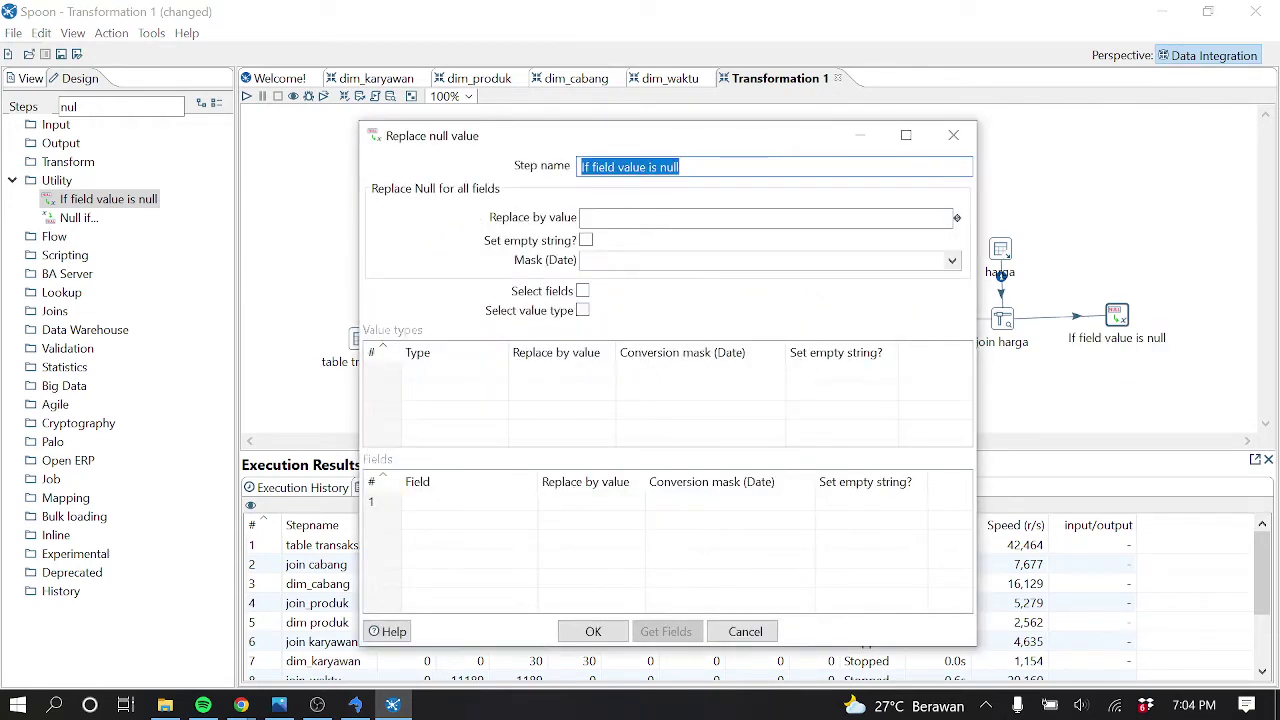
left_click(905, 222)
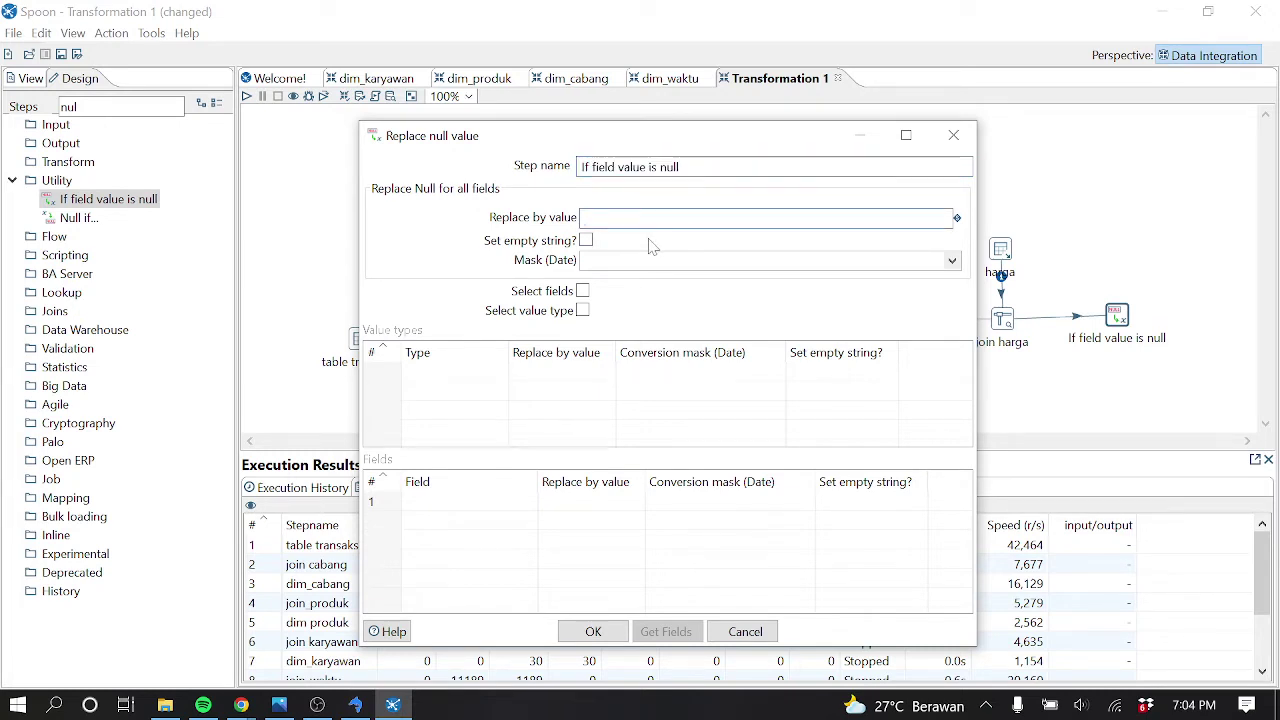
double_click(668, 167)
left_click_drag(680, 167, 575, 172)
type("null")
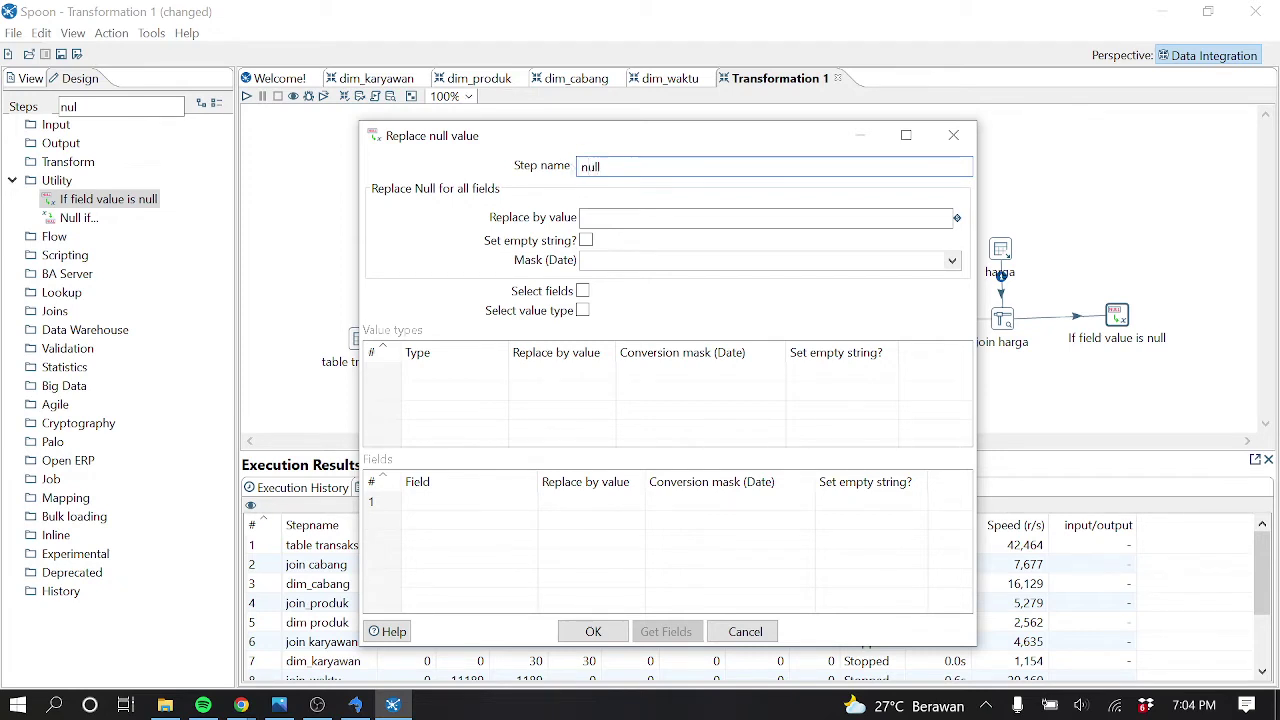
key("Tab")
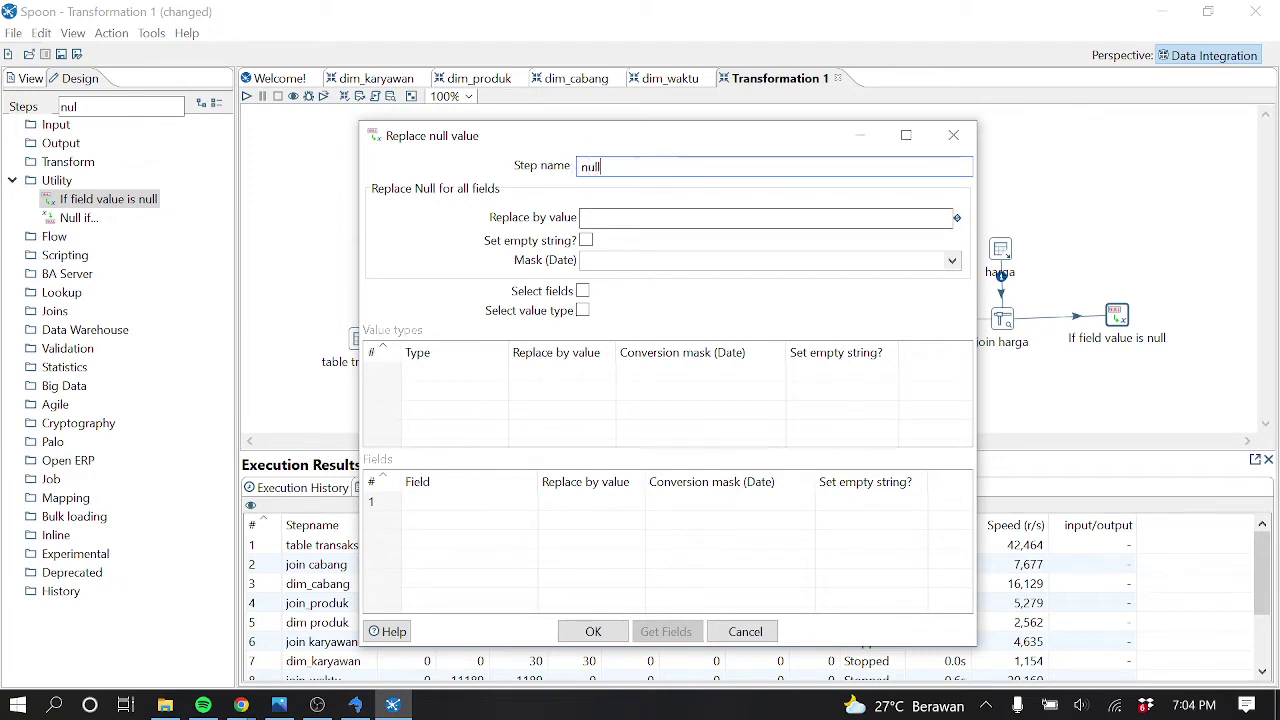
Use selected fields, replacing null harga_berlaku_cabang values with 0
left_click(583, 290)
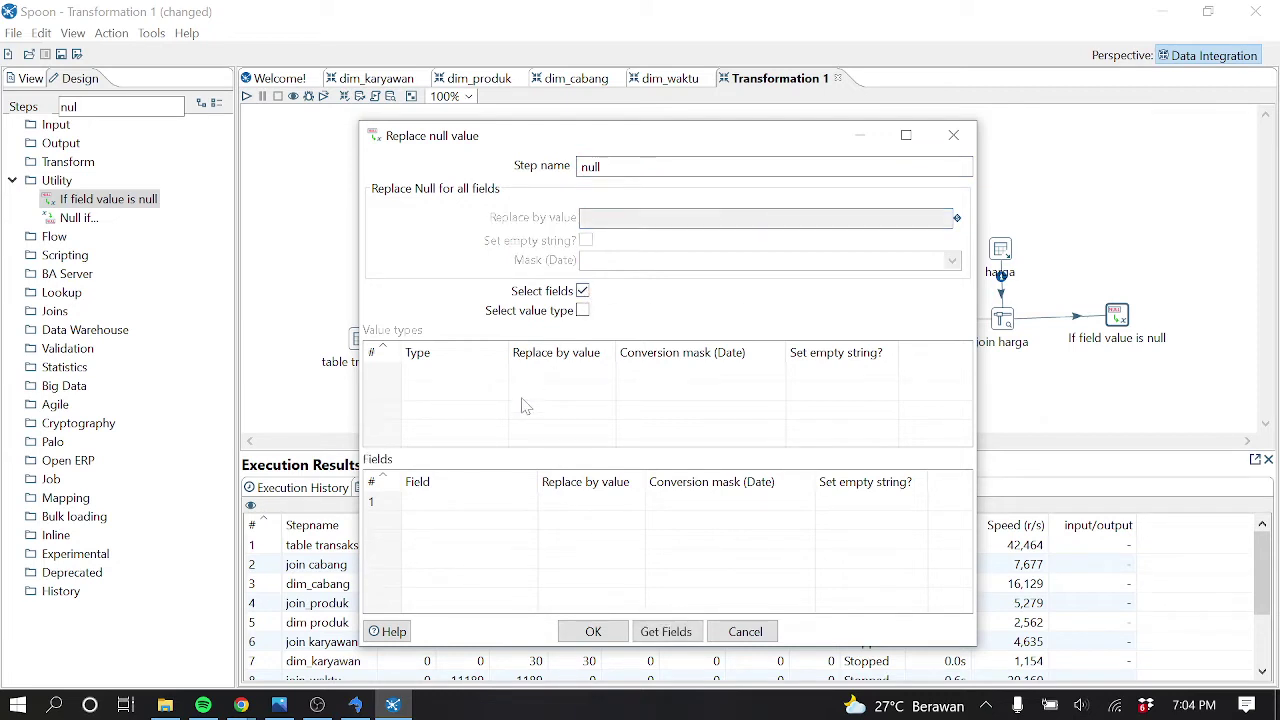
left_click(520, 501)
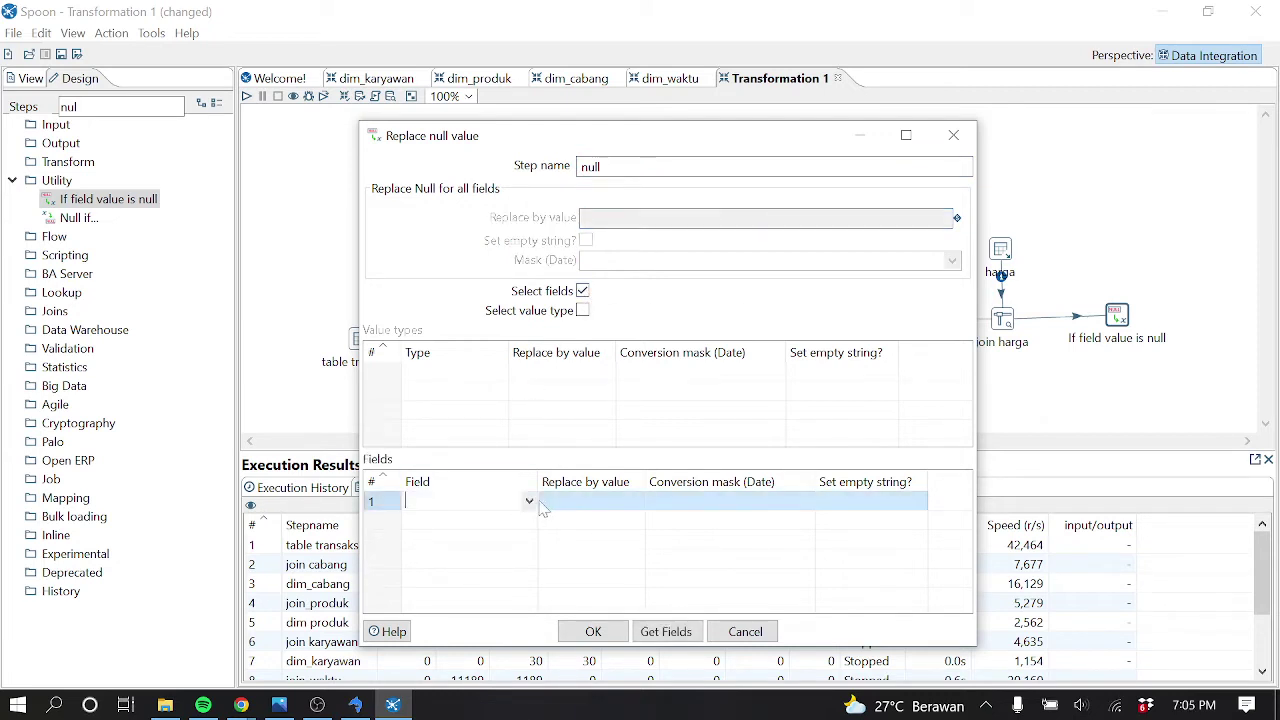
left_click(529, 502)
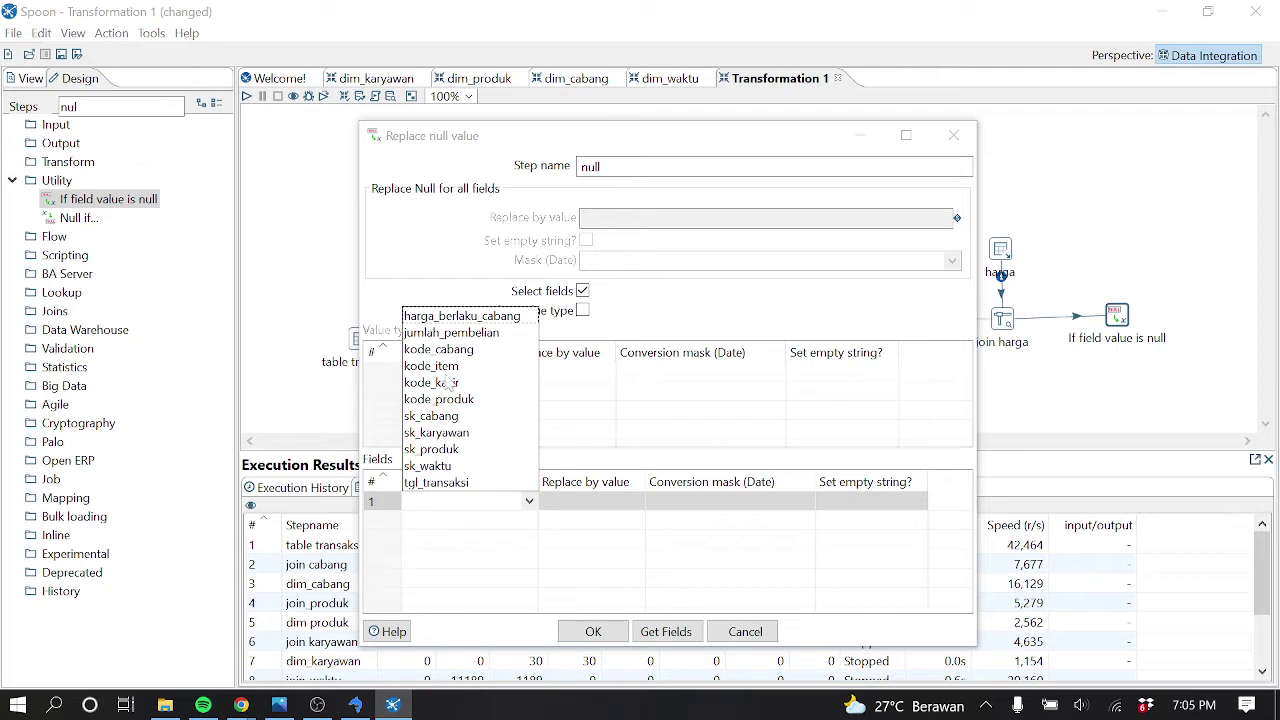
left_click(464, 318)
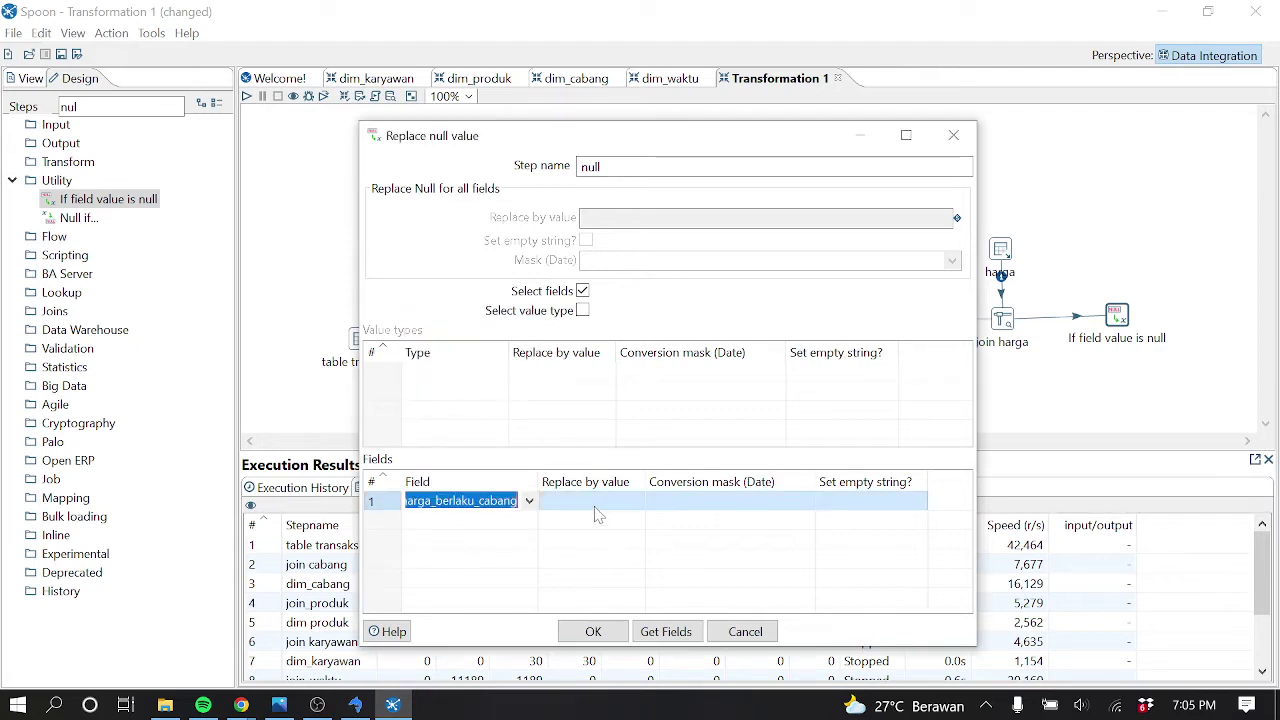
left_click(596, 503)
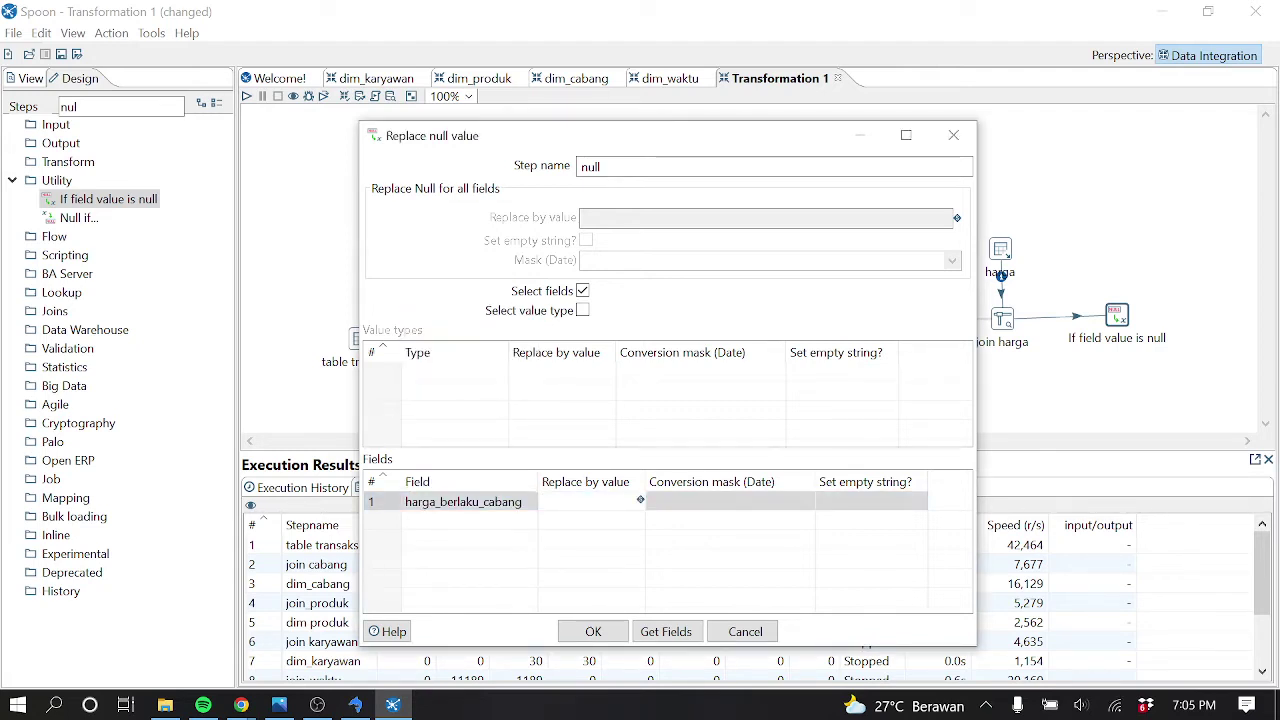
type("0")
Save the null-value replacement settings and launch a quick preview of the null step
left_click(593, 631)
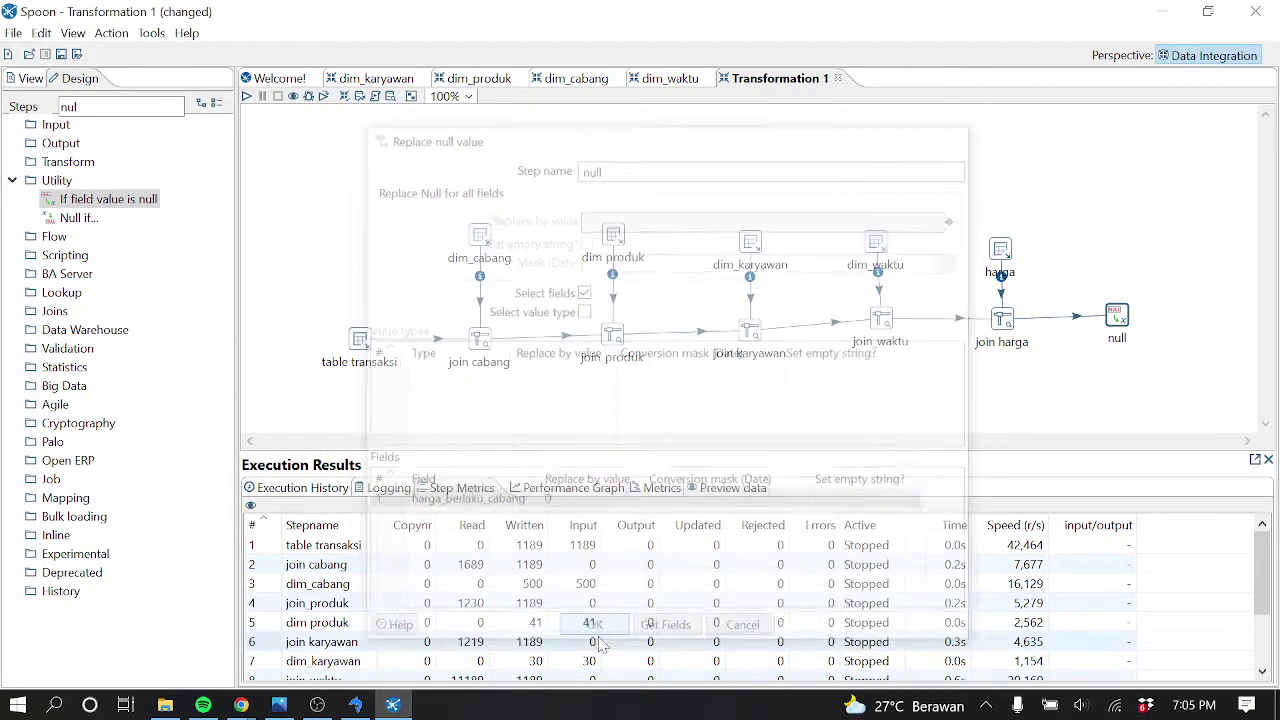
right_click(1121, 318)
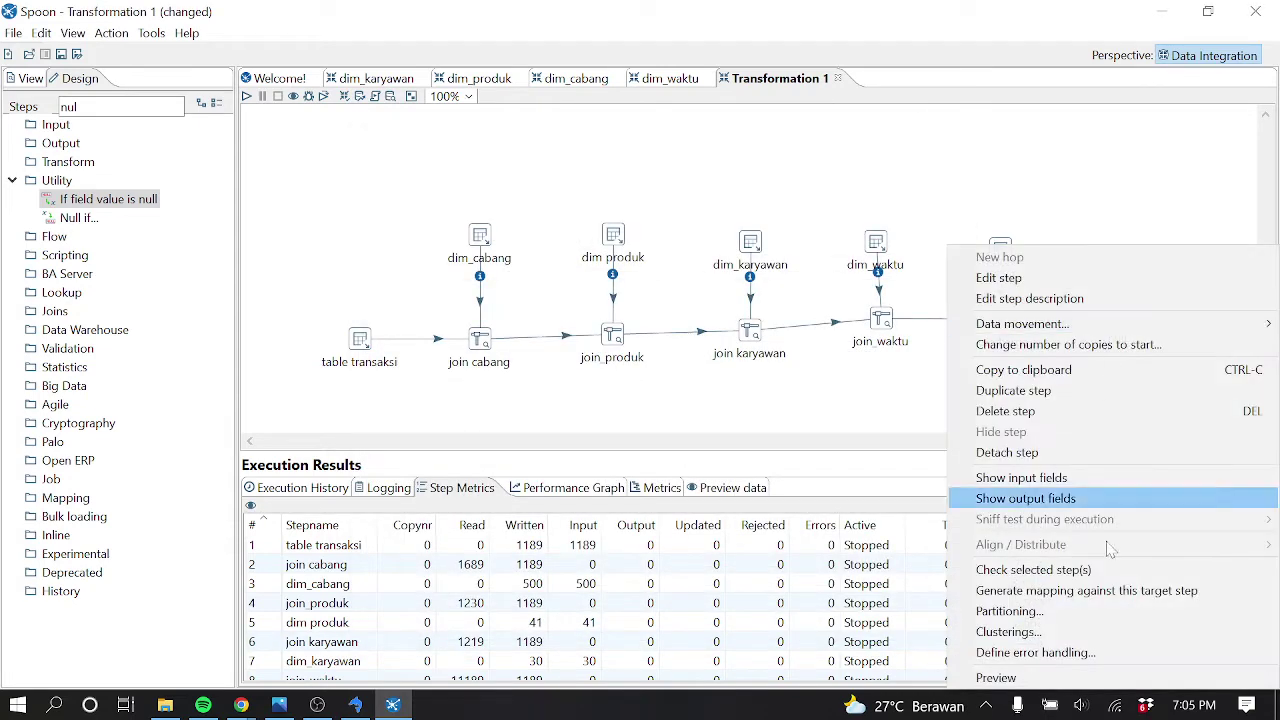
left_click(1117, 679)
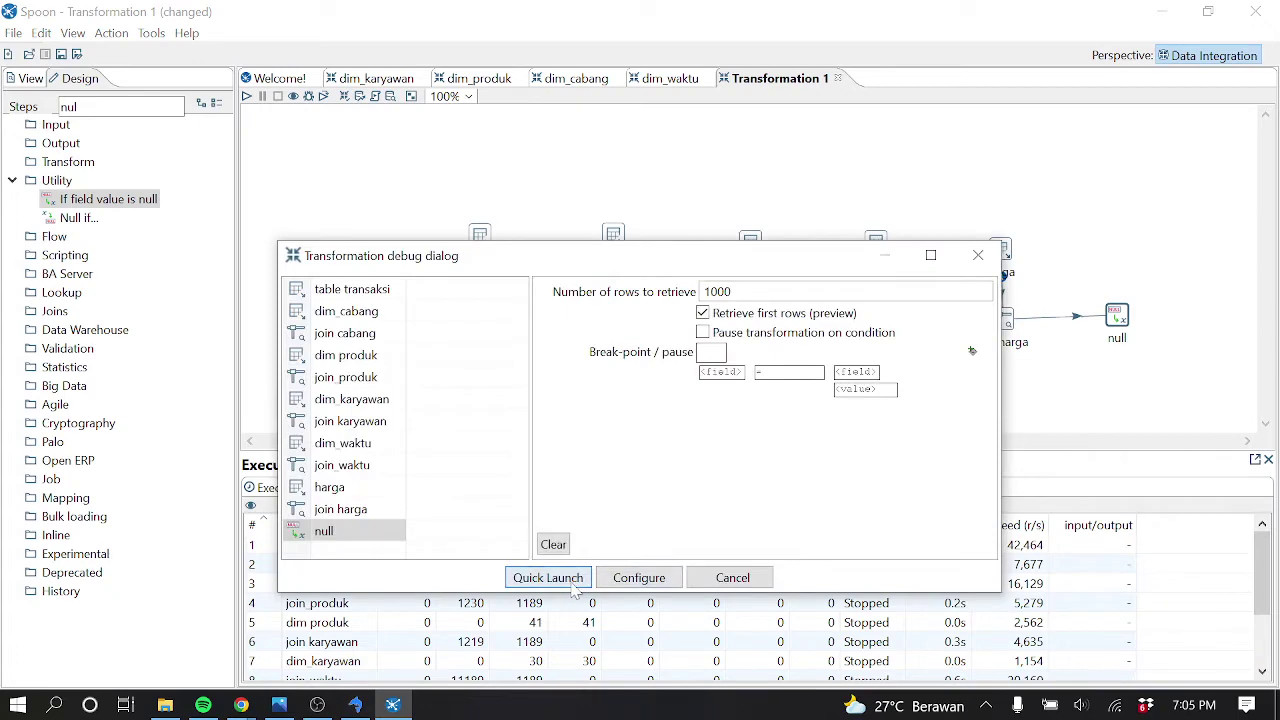
left_click(575, 578)
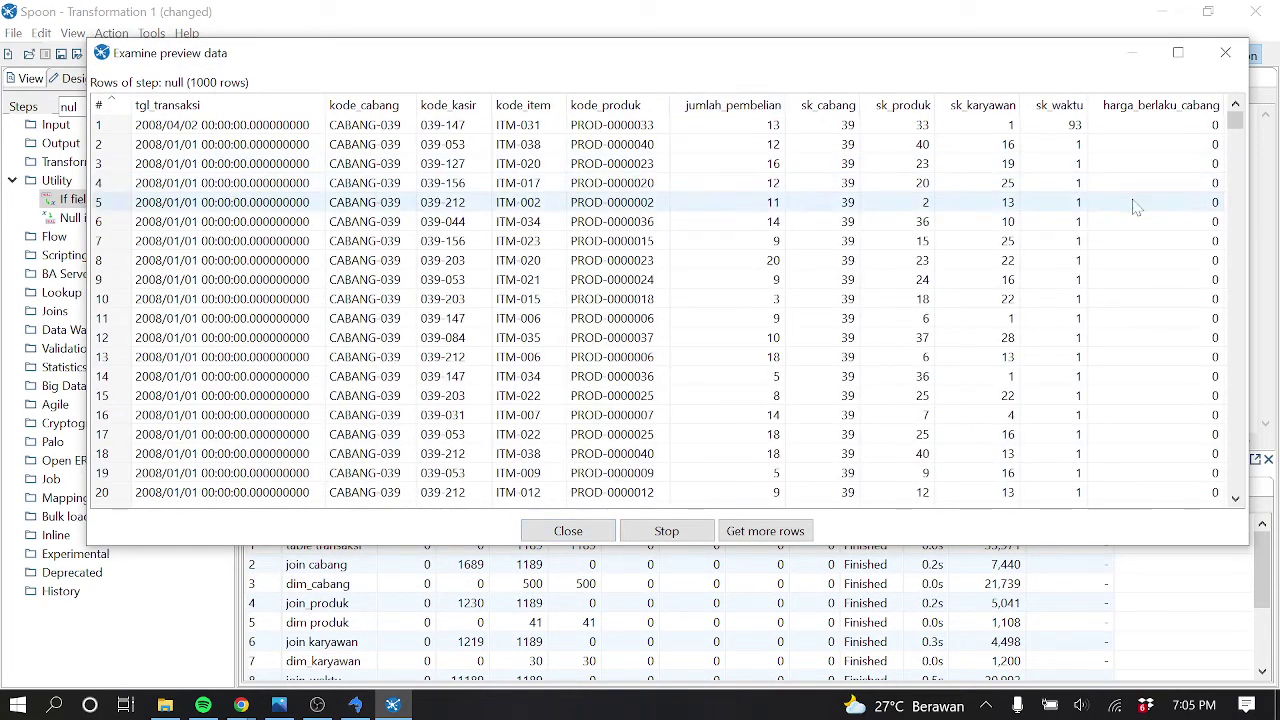
Scroll the preview rows, where missing harga_berlaku_cabang now shows 0, then switch to SQLyog
left_click_drag(1237, 133, 1235, 196)
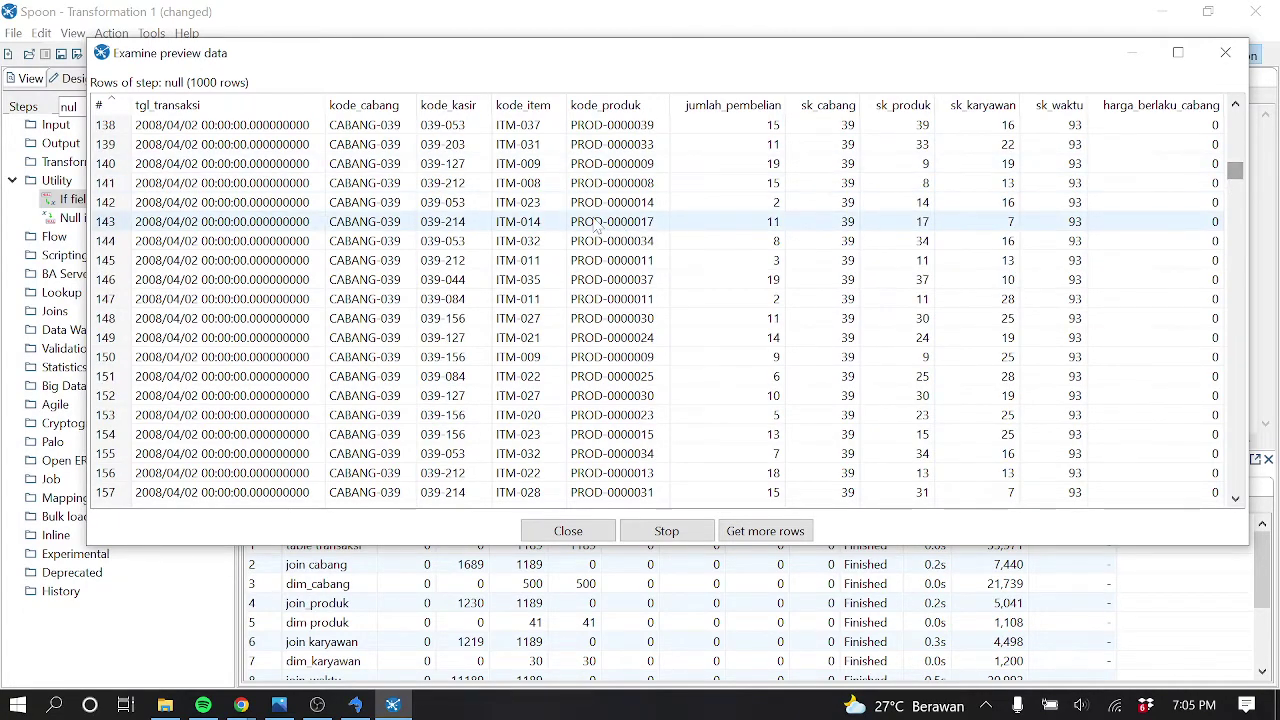
scroll(450, 265, "down", 20)
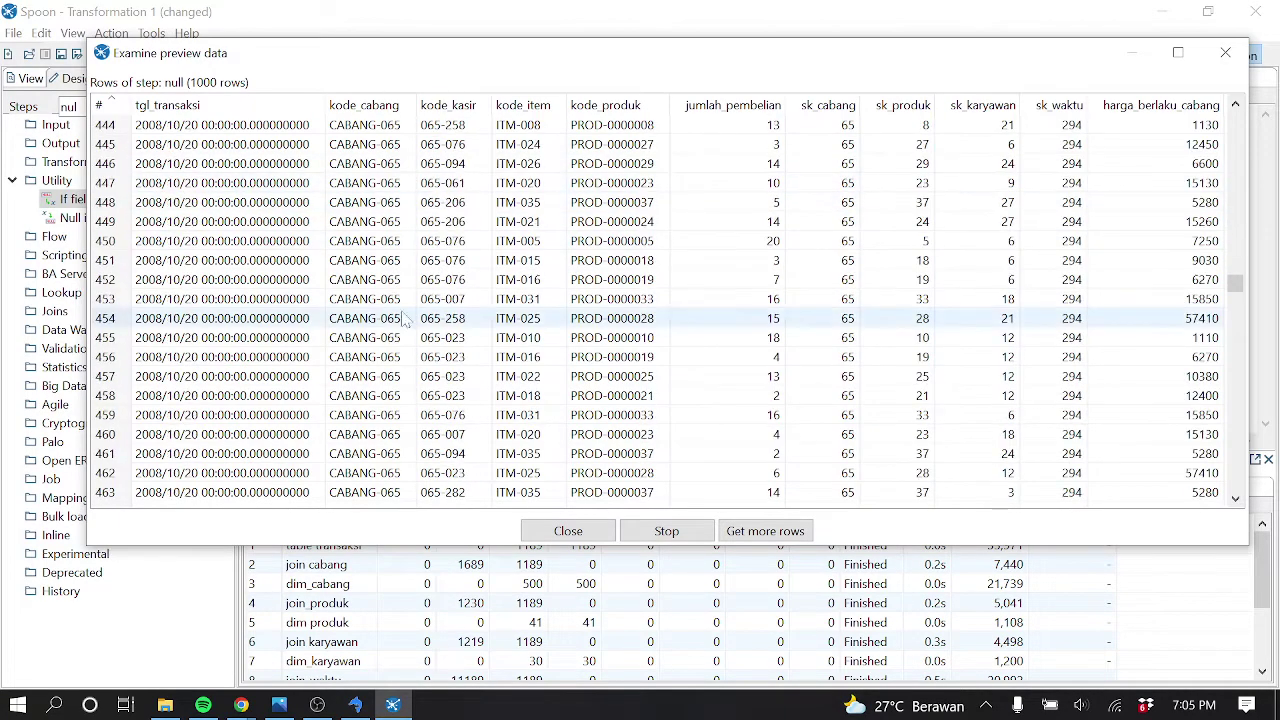
left_click(366, 706)
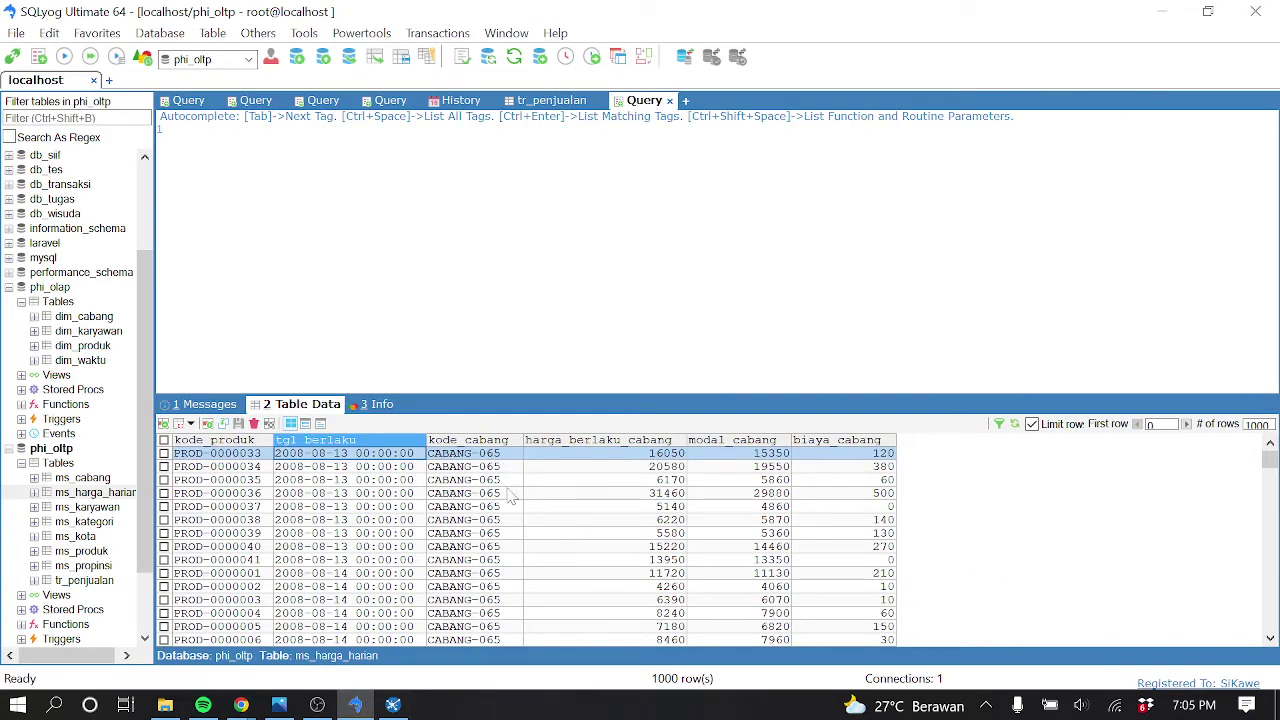
Page through ms_harga_harian branch prices to December 2008, then minimize SQLyog
left_click(1186, 424)
left_click(1186, 424)
left_click(1186, 424)
left_click(1186, 424)
left_click(1186, 424)
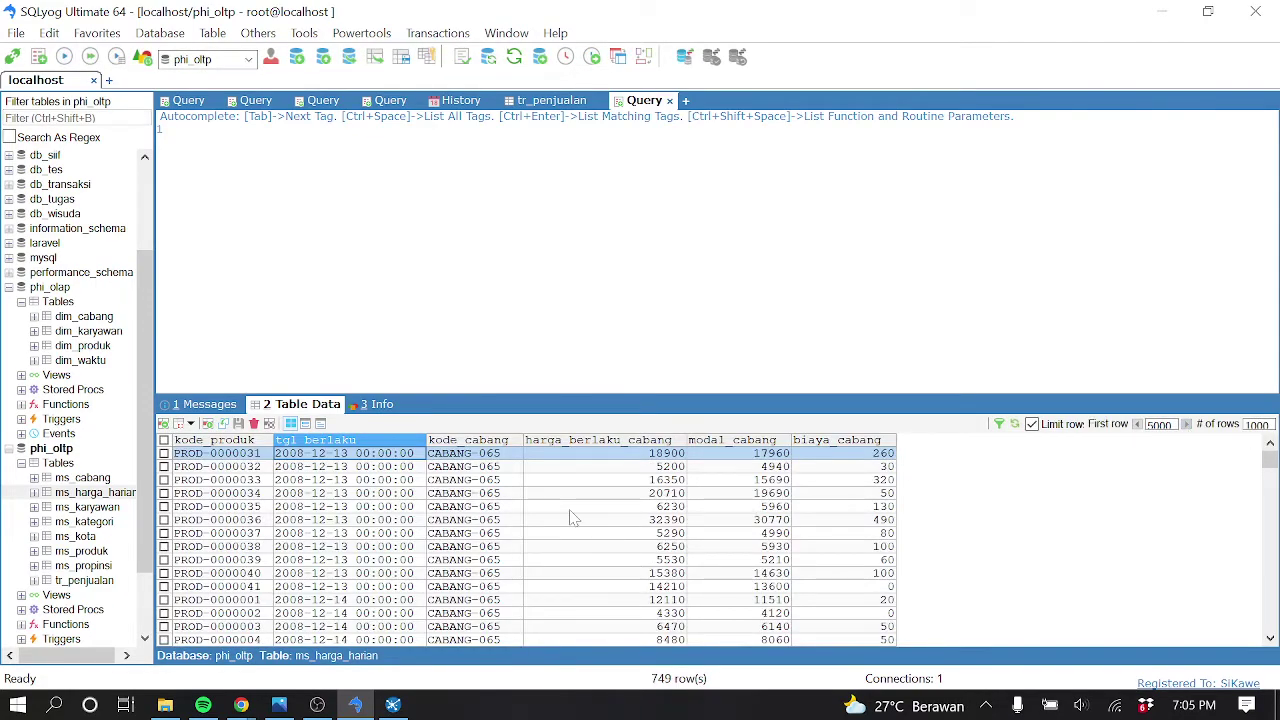
scroll(573, 517, "down", 20)
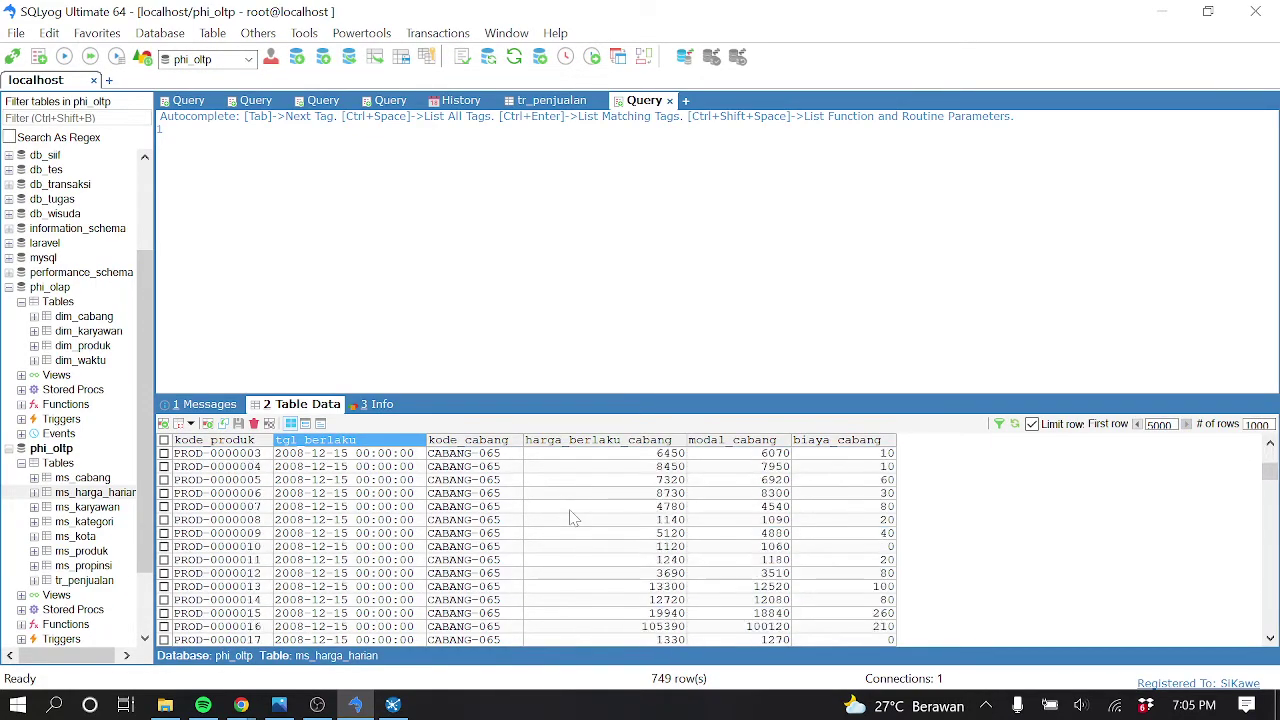
scroll(503, 524, "down", 20)
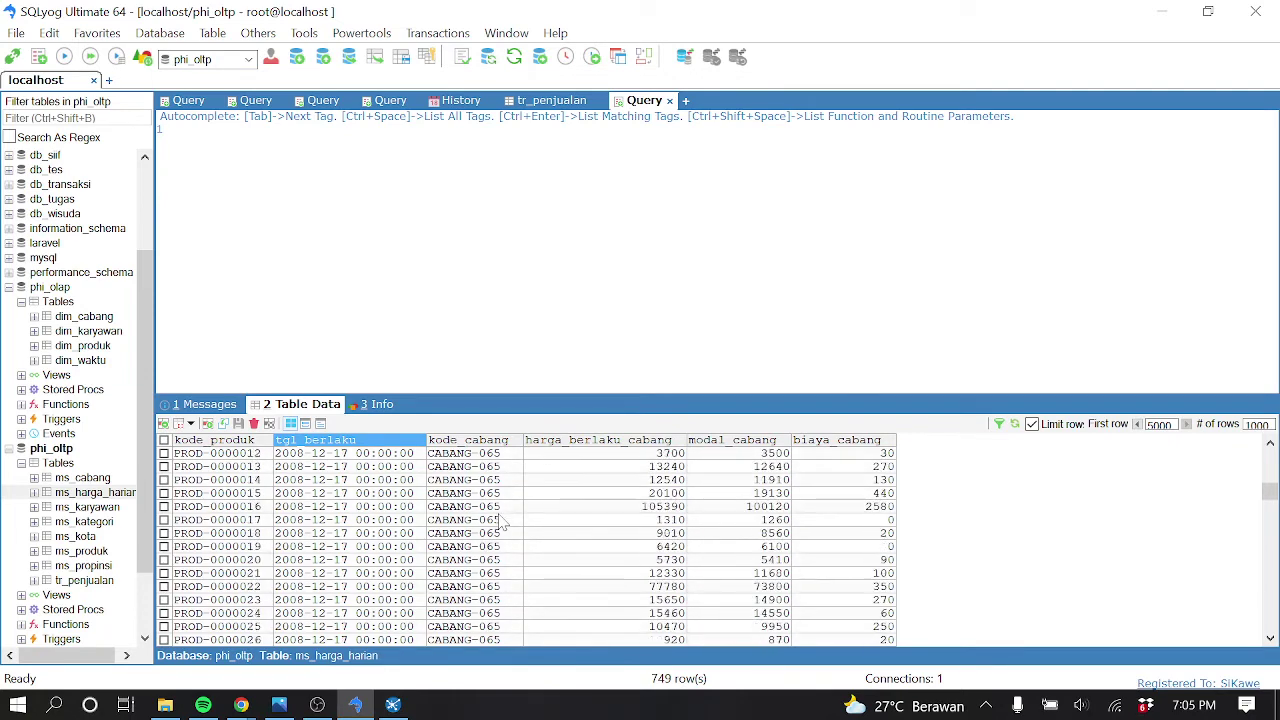
scroll(505, 512, "down", 20)
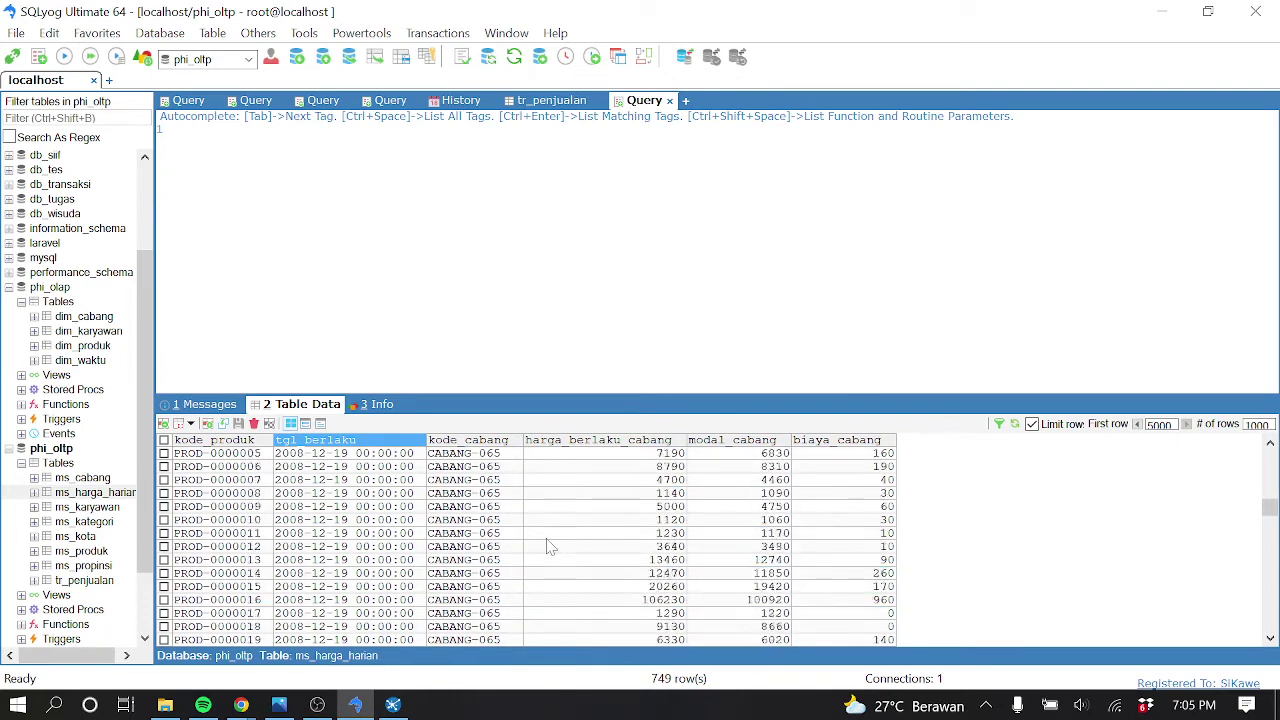
left_click(1176, 24)
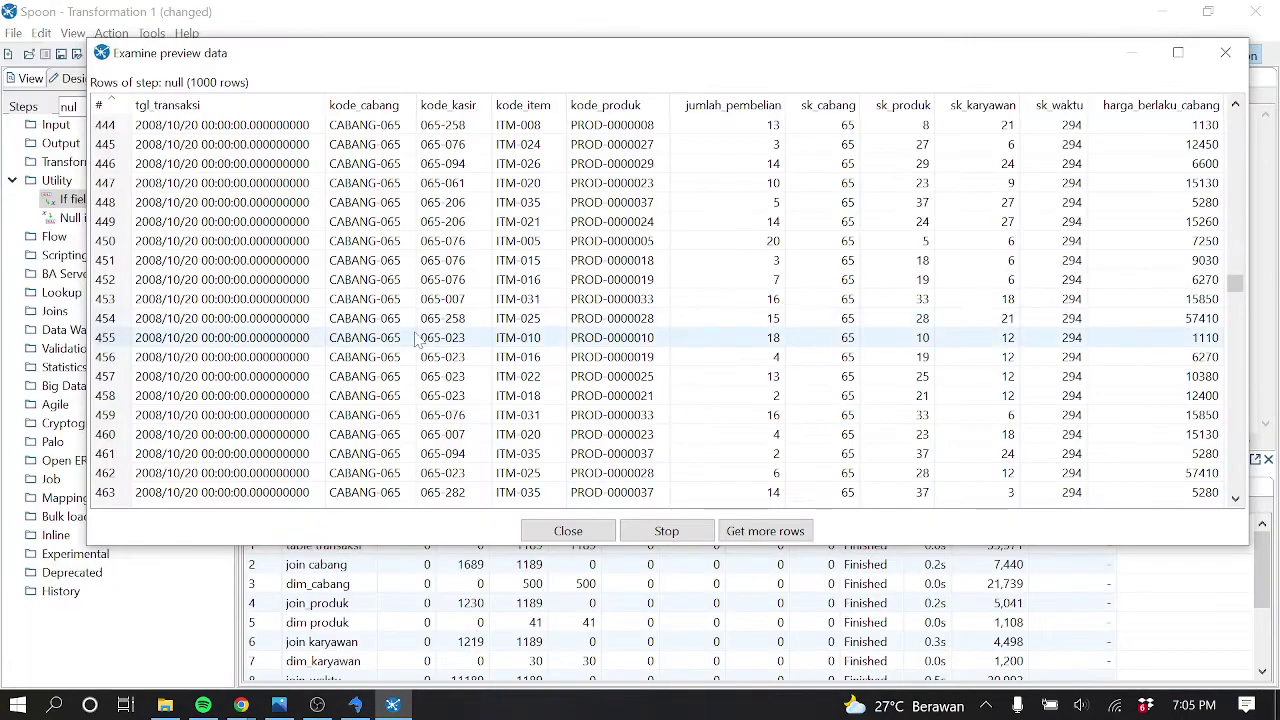
Scroll the null step's 1001 preview rows, with harga_berlaku_cabang mostly 0, and close it
scroll(390, 320, "down", 20)
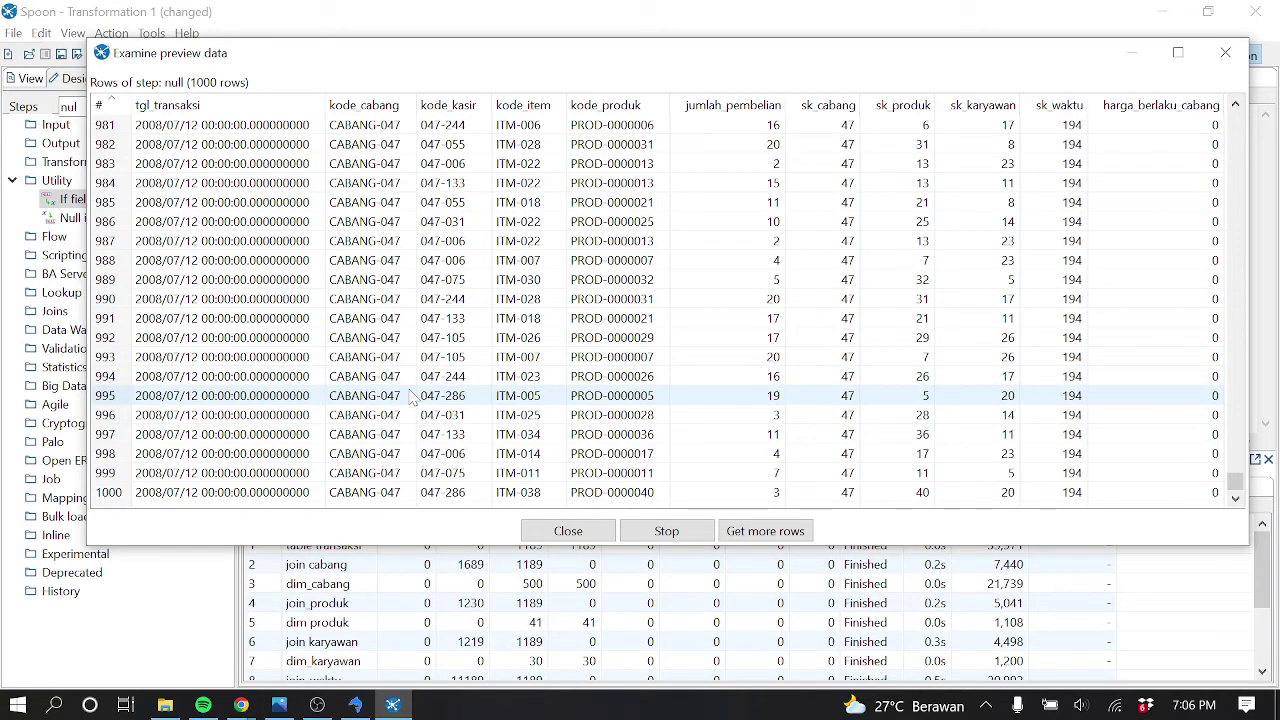
scroll(412, 398, "up", 20)
scroll(412, 398, "up", 20)
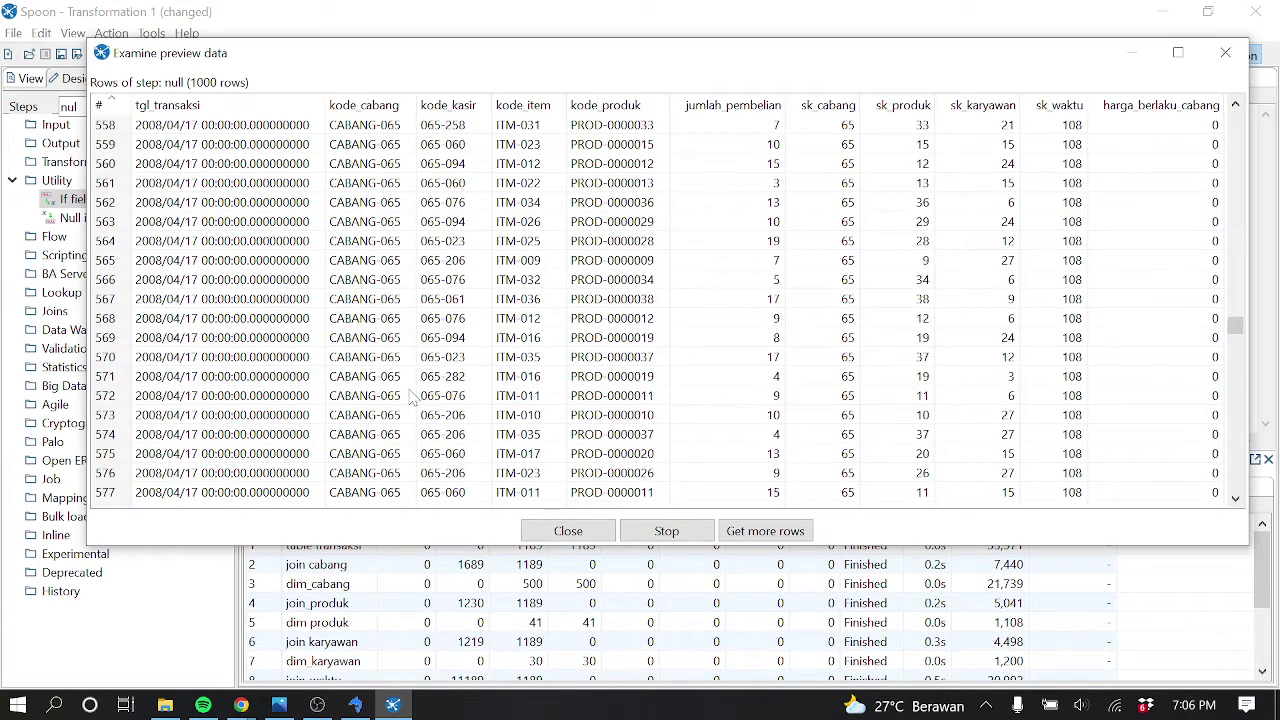
scroll(410, 393, "up", 3)
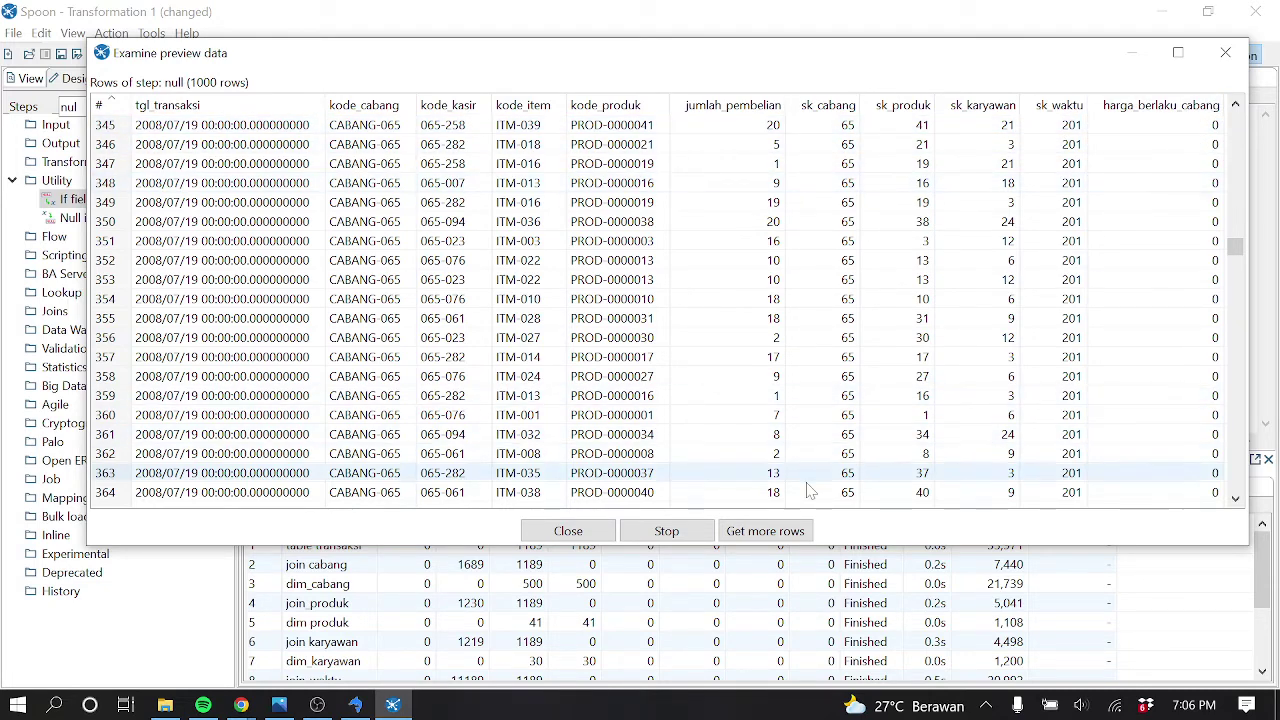
left_click(594, 531)
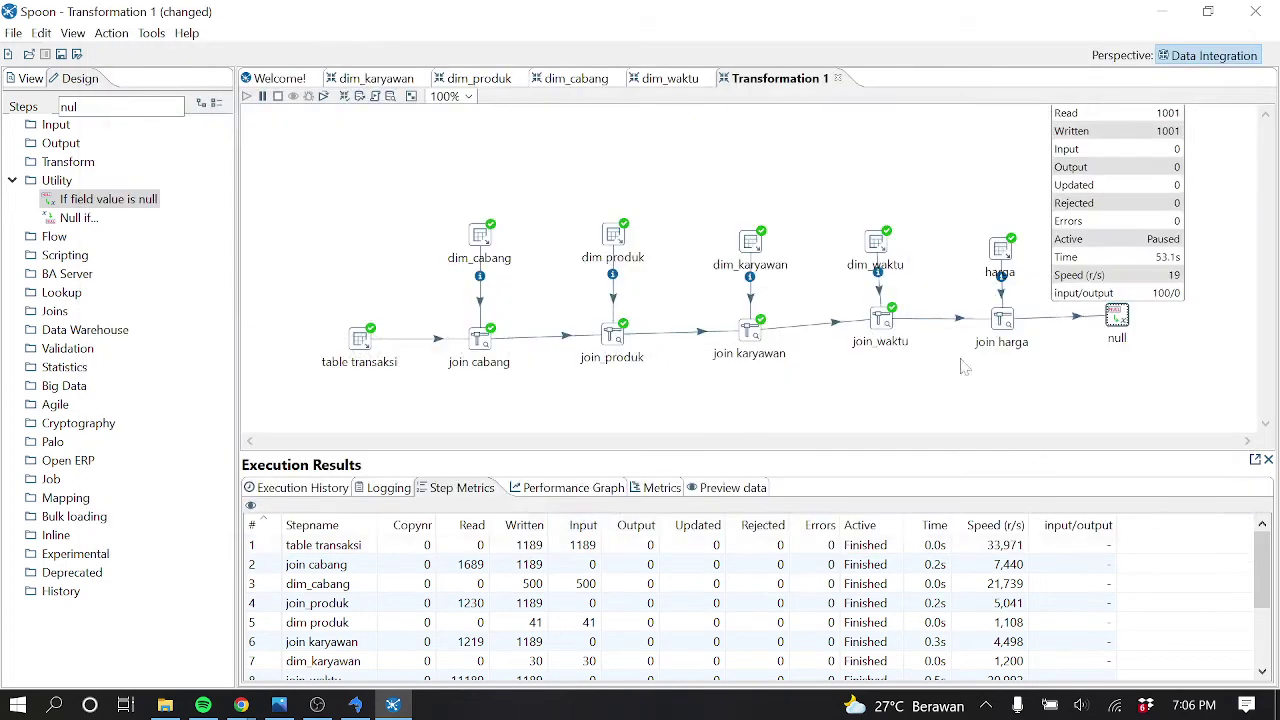
Stop the paused transformation run and search the step palette for 'cal'
left_click(277, 96)
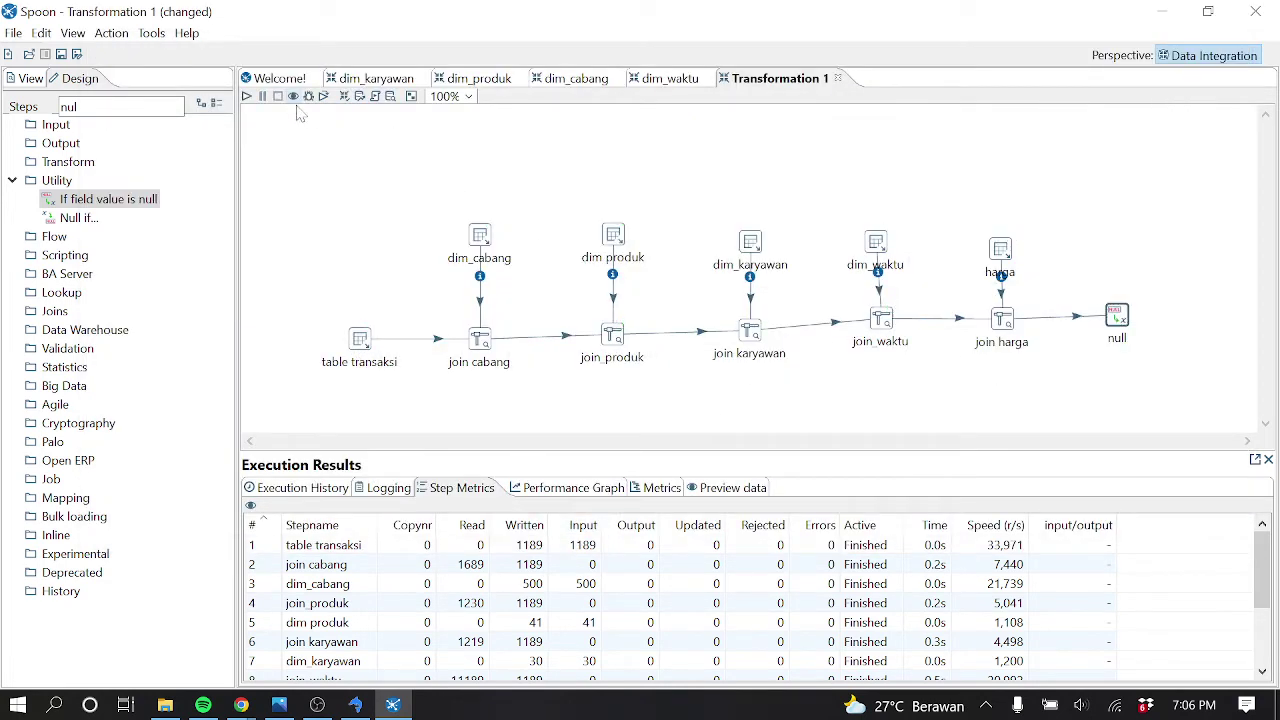
mouse_move(759, 342)
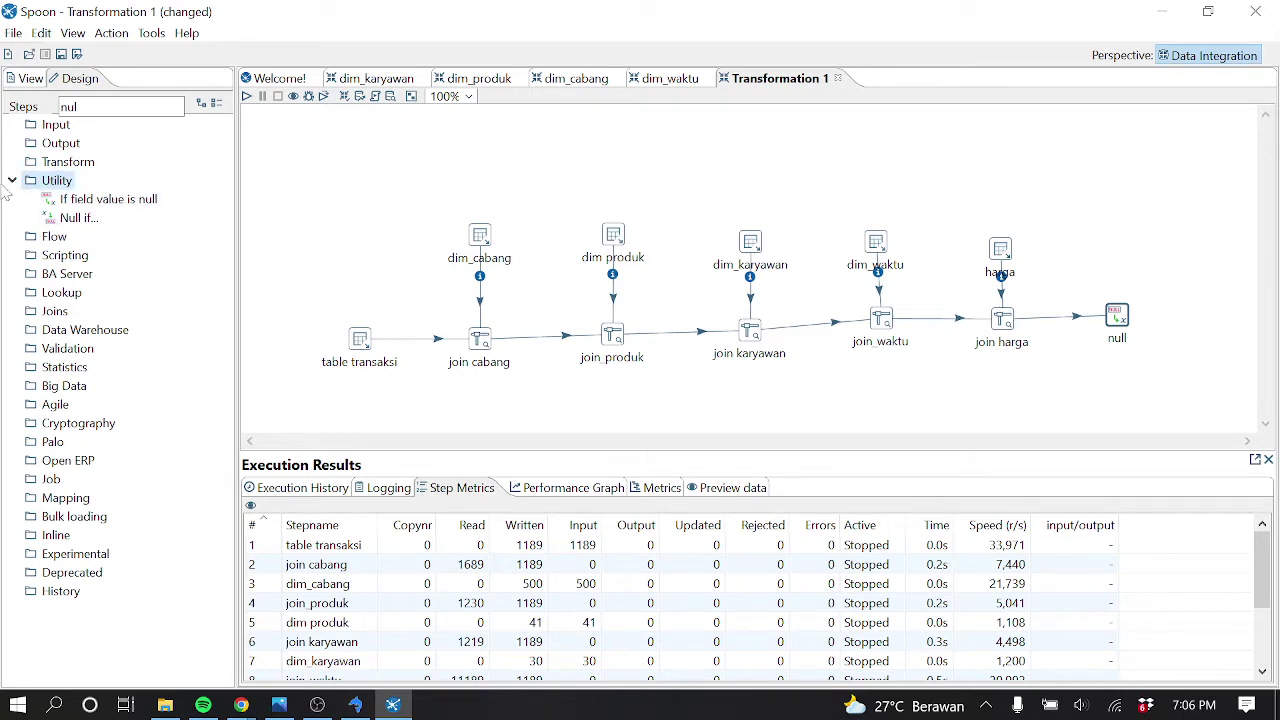
double_click(62, 106)
type("n")
key("BackSpace")
type("c")
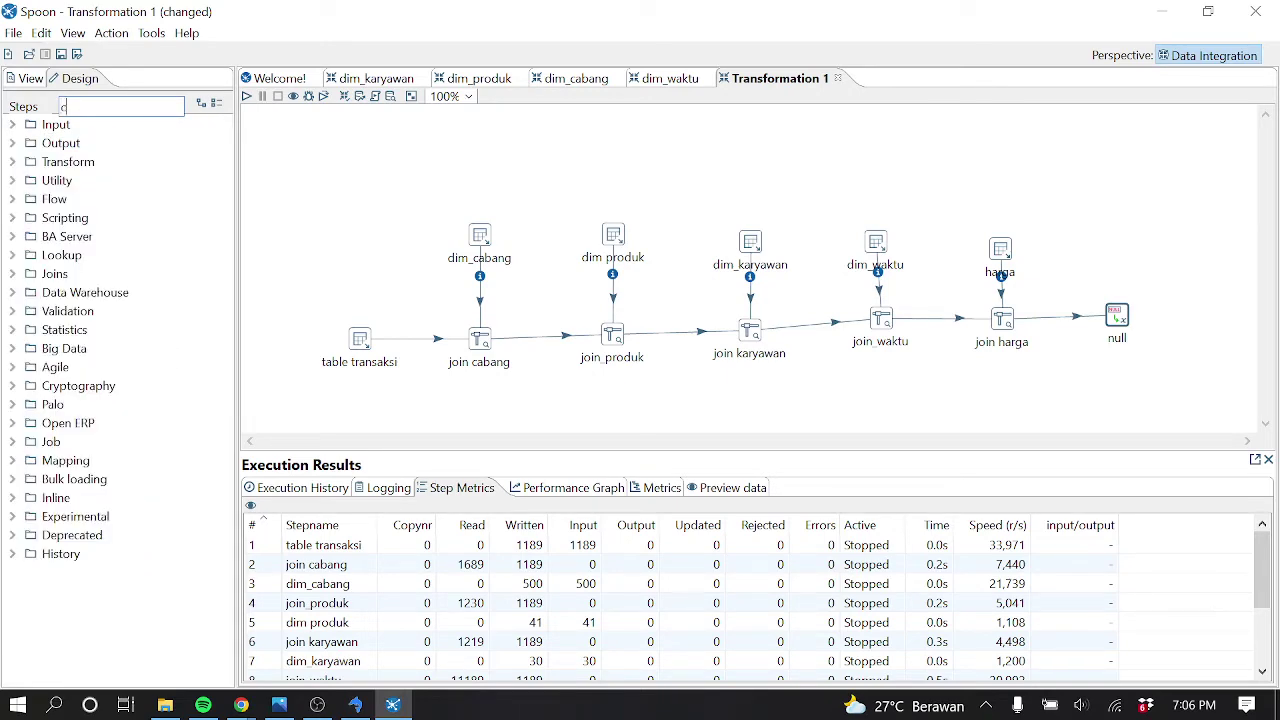
type("al")
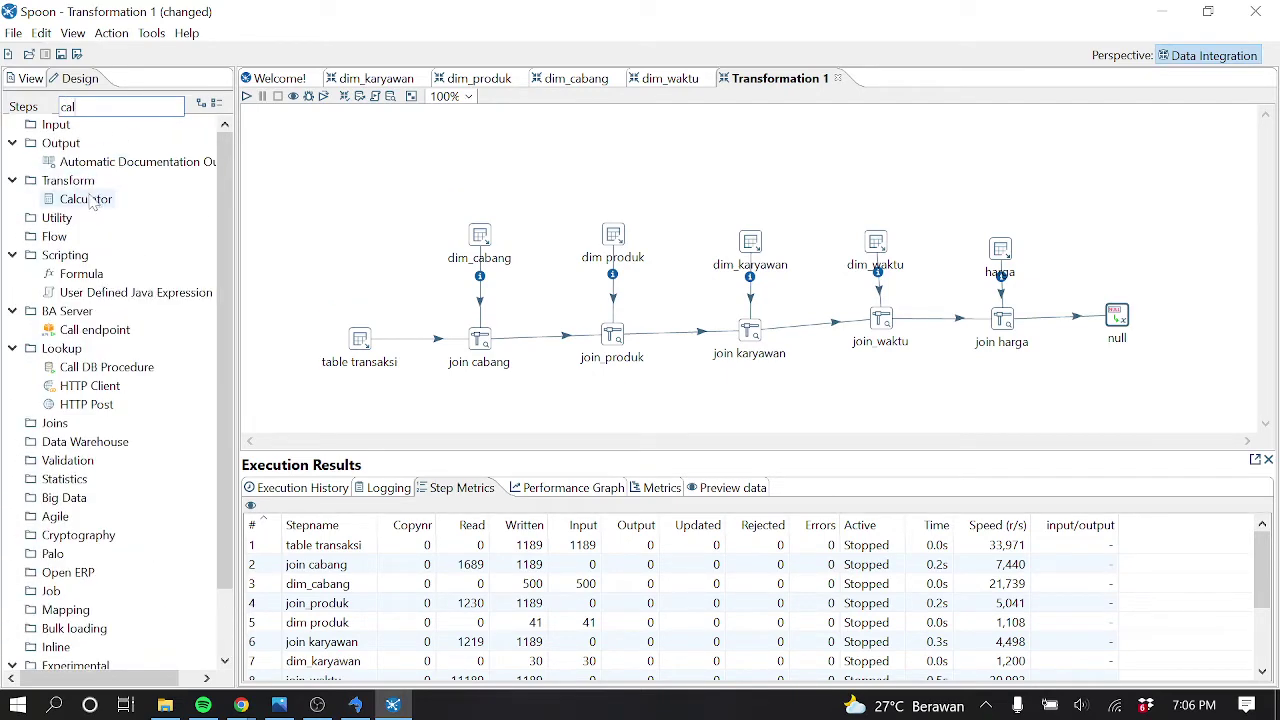
Add a Calculator step right of null, linked as null's main output, and open its settings
left_click_drag(85, 199, 1222, 310)
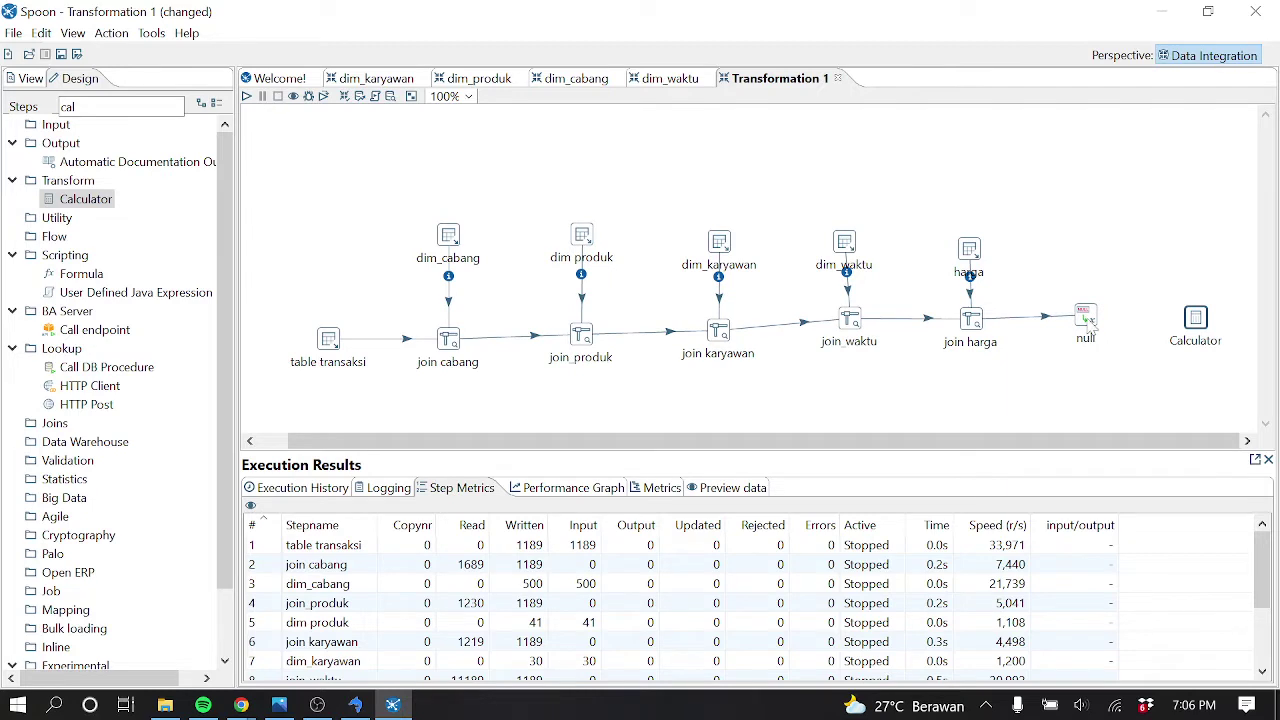
left_click(1089, 320)
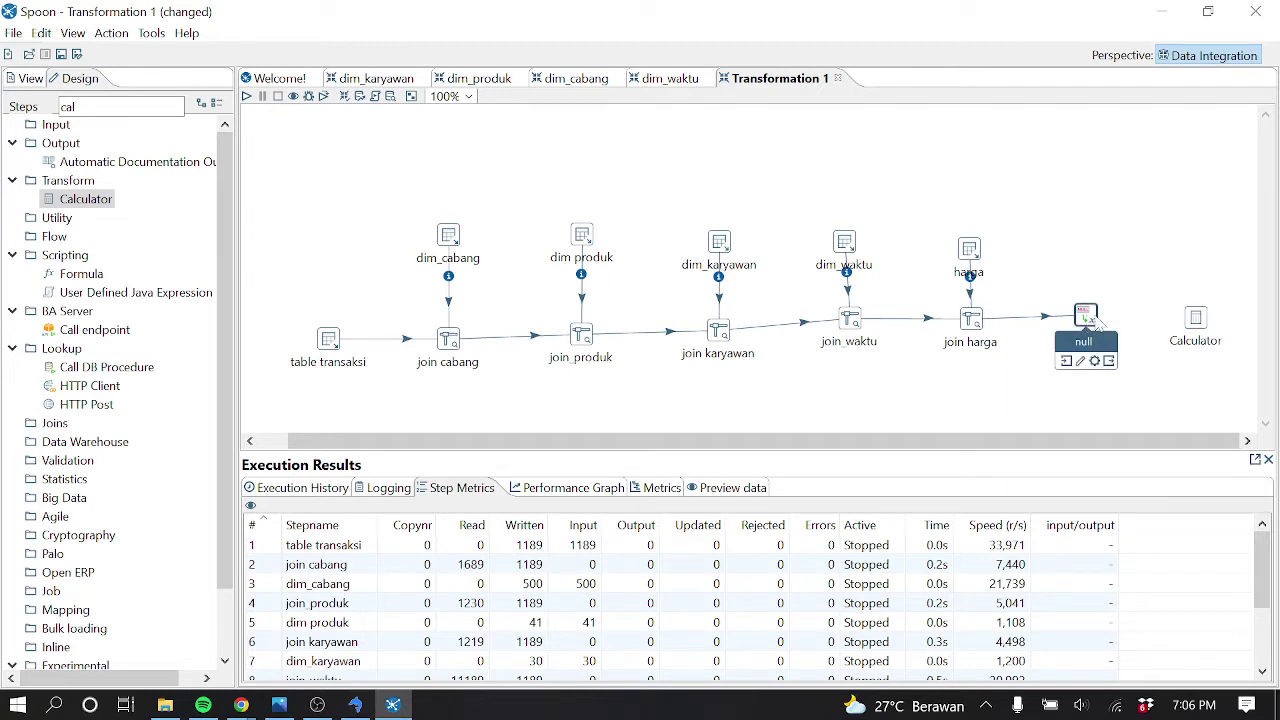
left_click_drag(1108, 361, 1196, 320)
left_click(1200, 326)
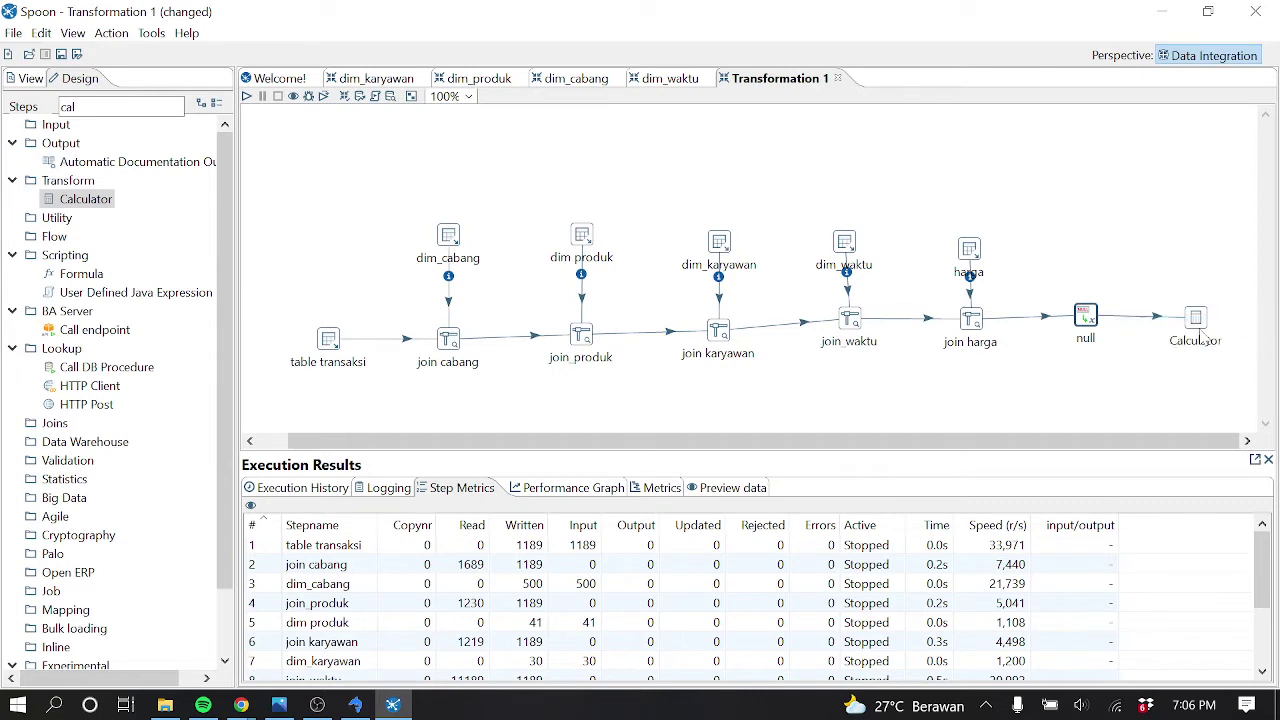
double_click(1197, 320)
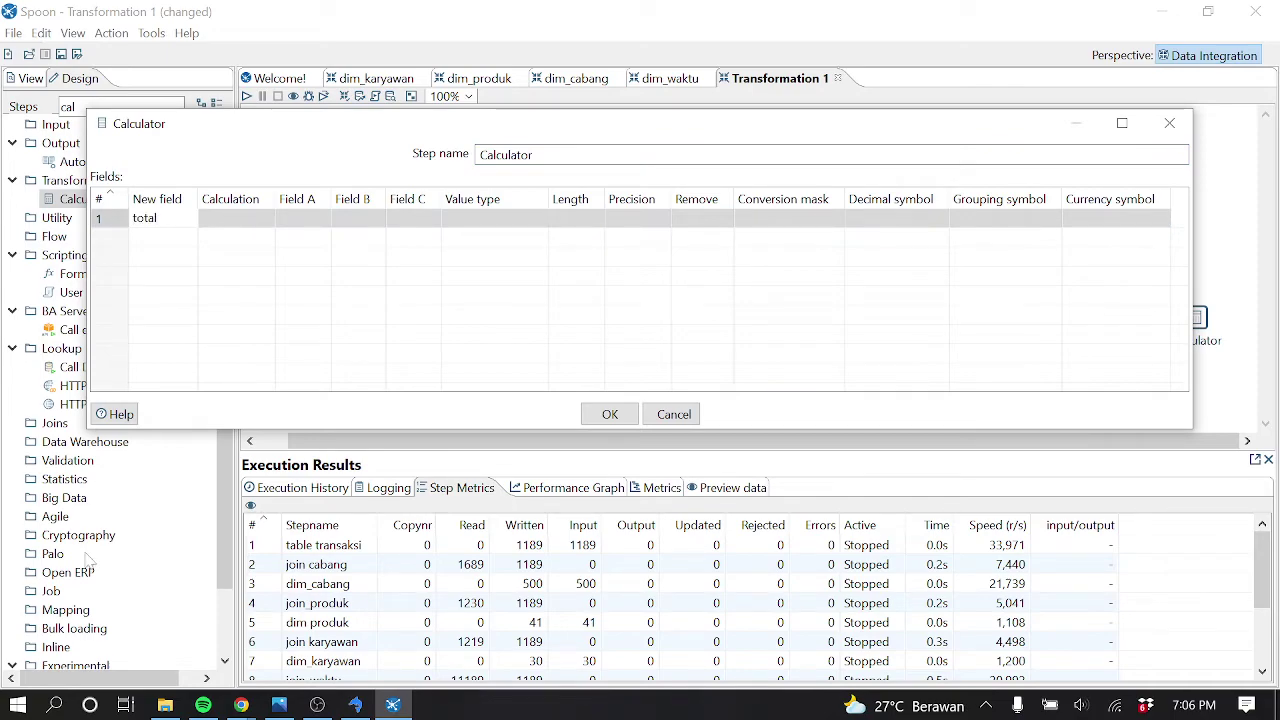
Check the star schema diagram in SQLyog, then return to the Calculator settings
left_click(354, 705)
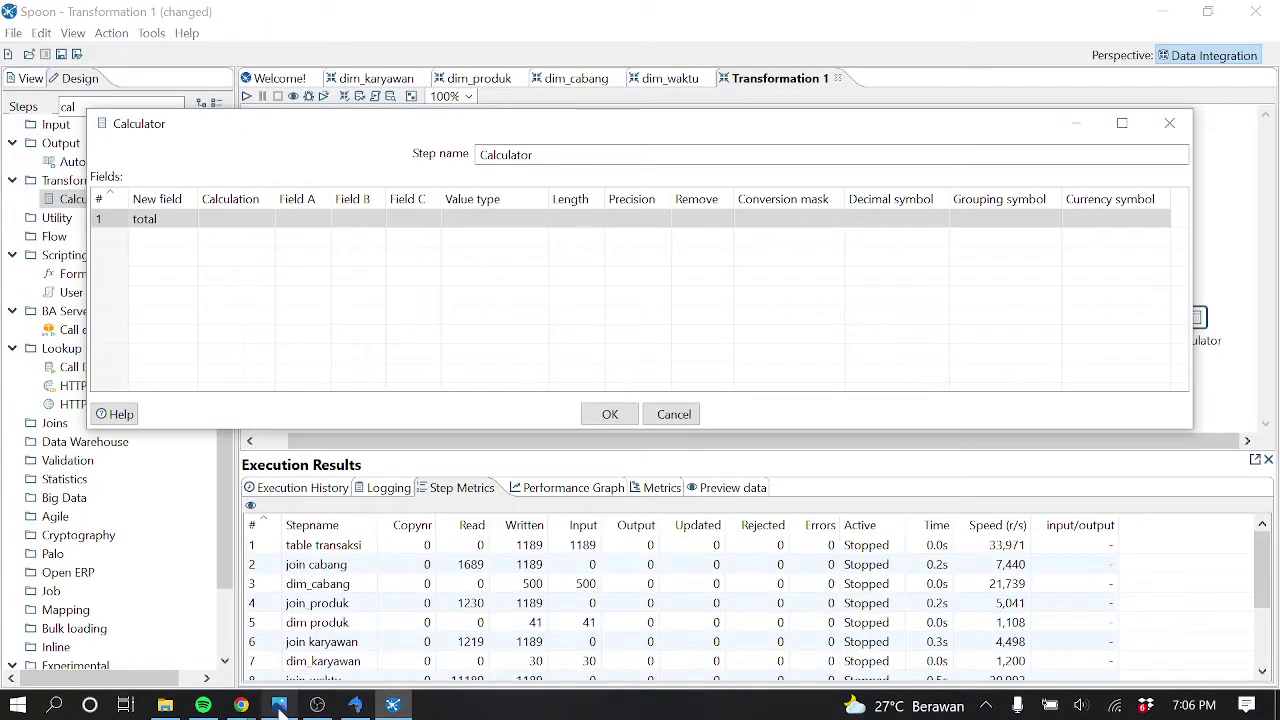
left_click(279, 705)
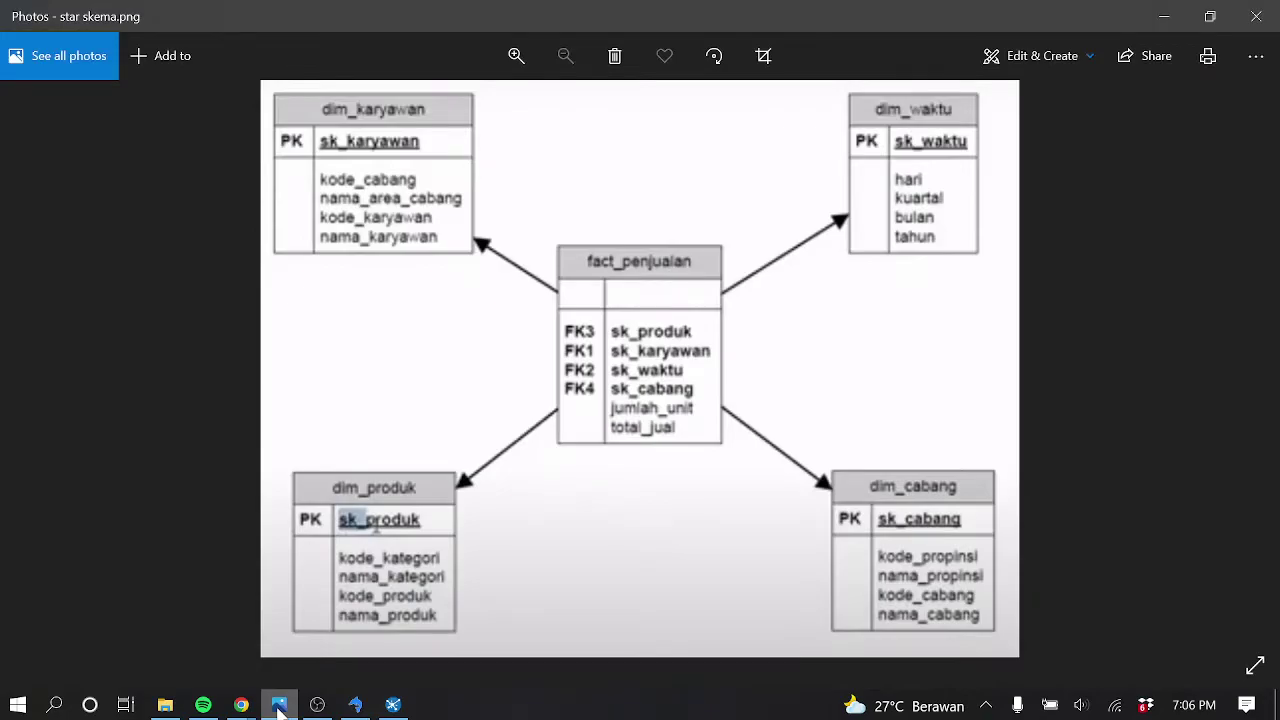
left_click(279, 705)
left_click(279, 705)
left_click(279, 705)
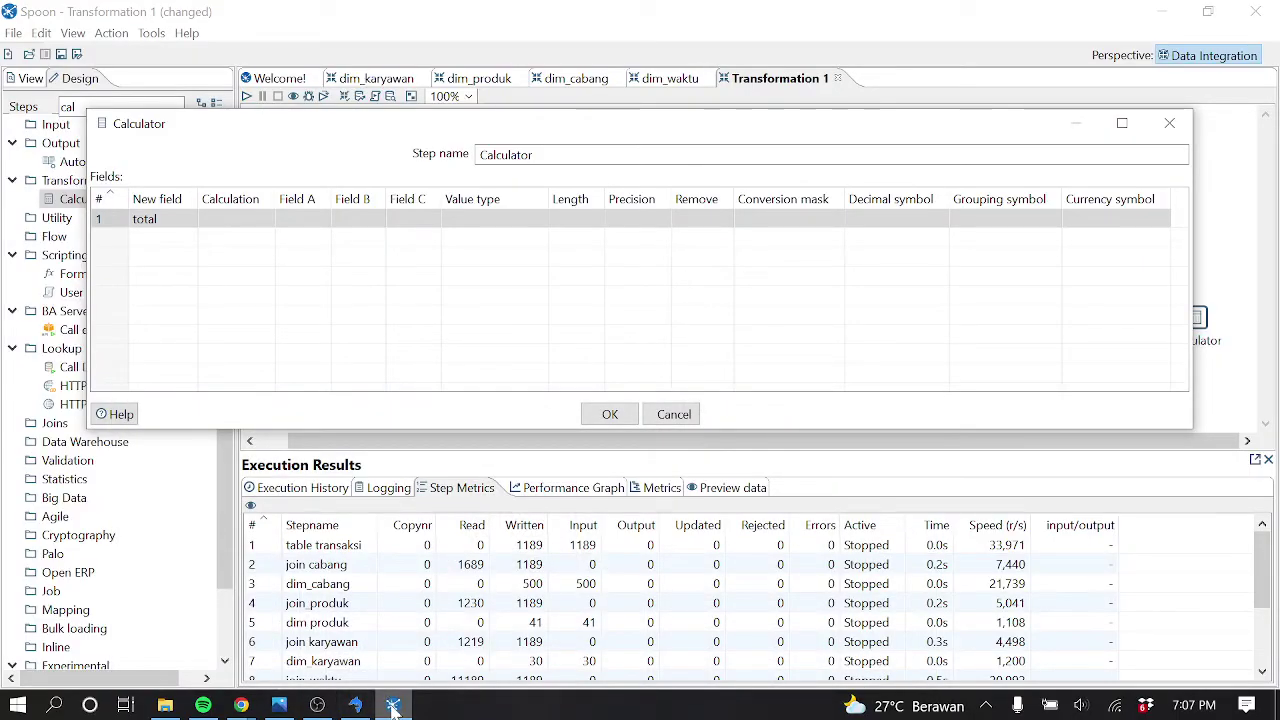
Name the new Calculator field 'total jual' with calculation type A * B
left_click(145, 218)
key("Return")
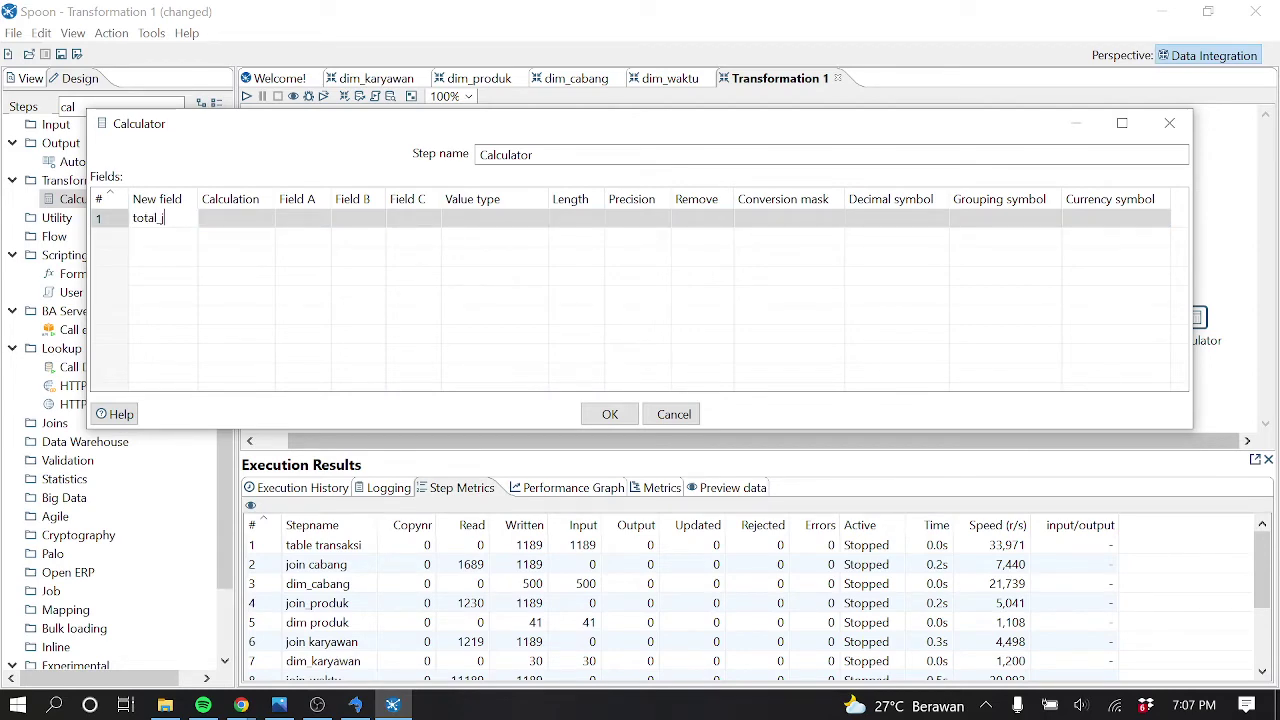
left_click(258, 219)
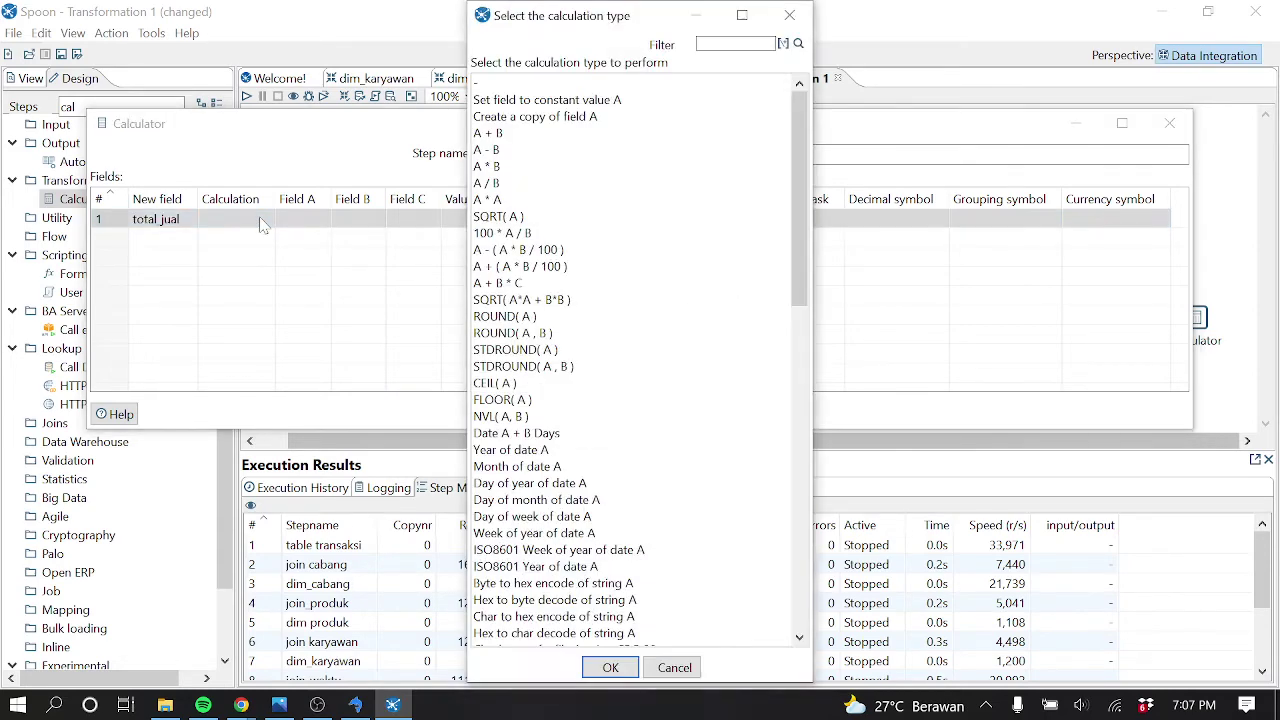
left_click(491, 169)
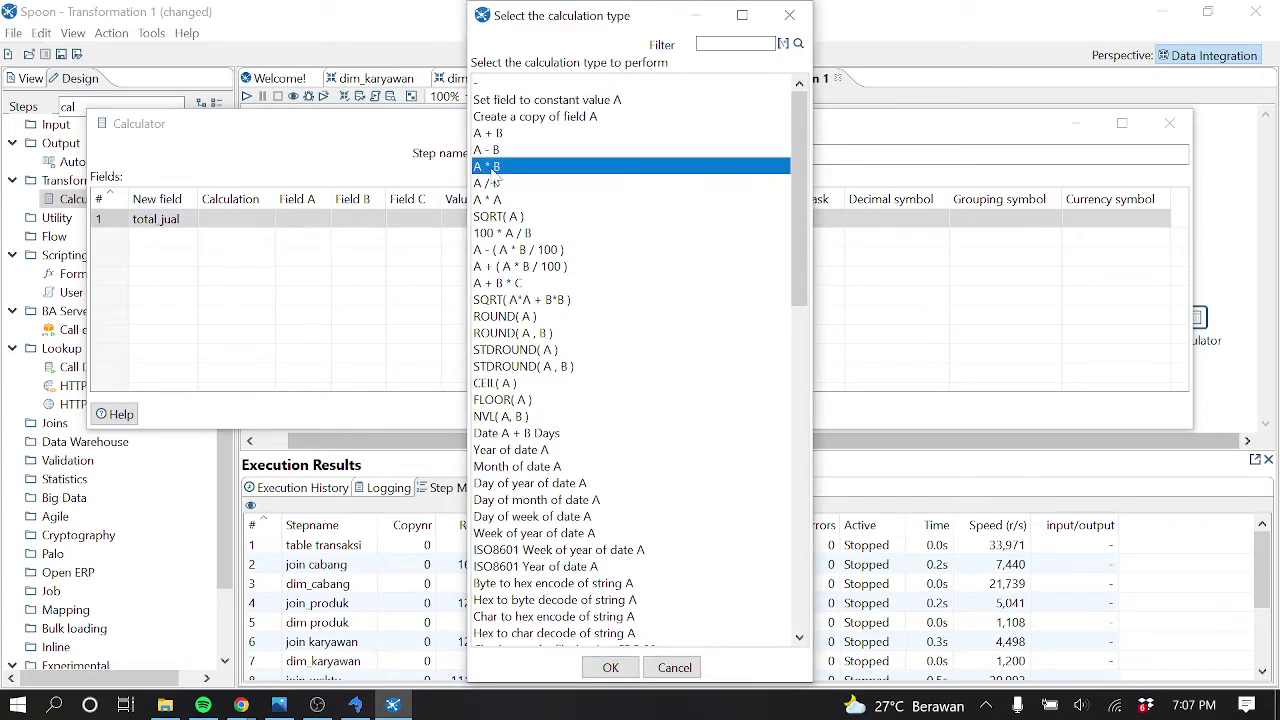
left_click(610, 667)
Set Field A to jumlah_pembelian and Field B to harga_berlaku_cabang, then save
left_click(310, 219)
left_click(322, 219)
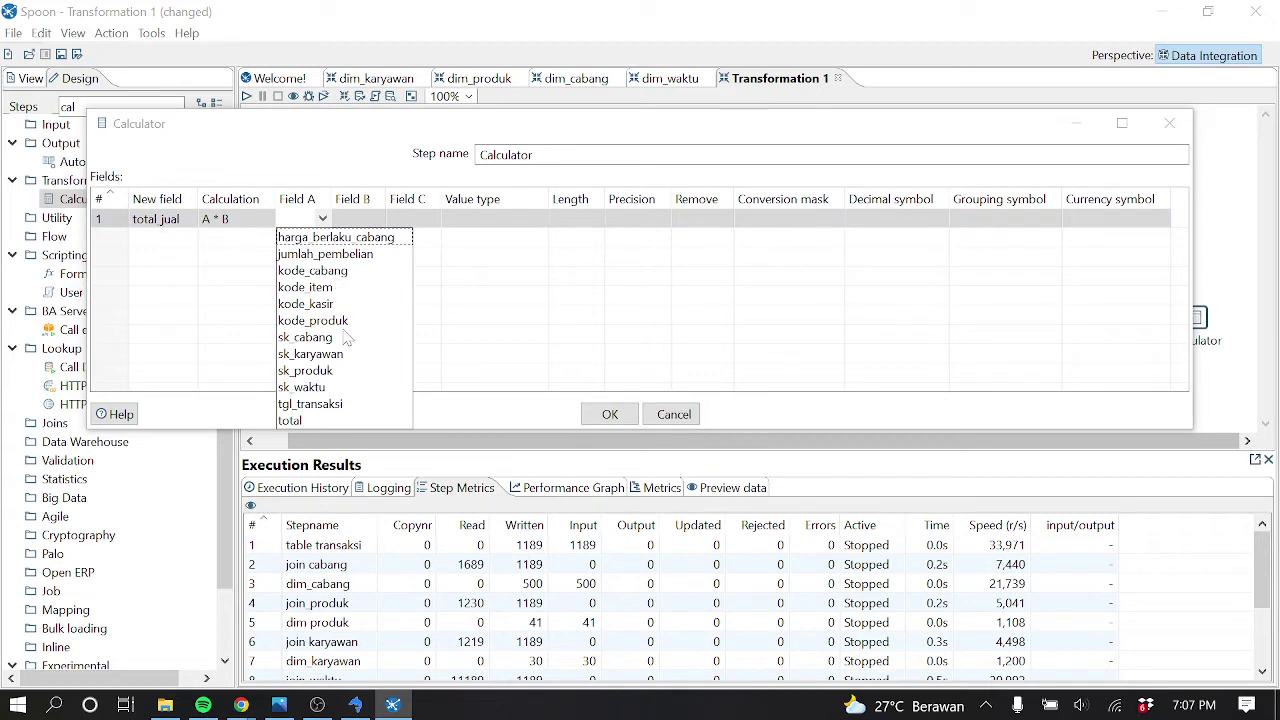
left_click(330, 254)
left_click(365, 219)
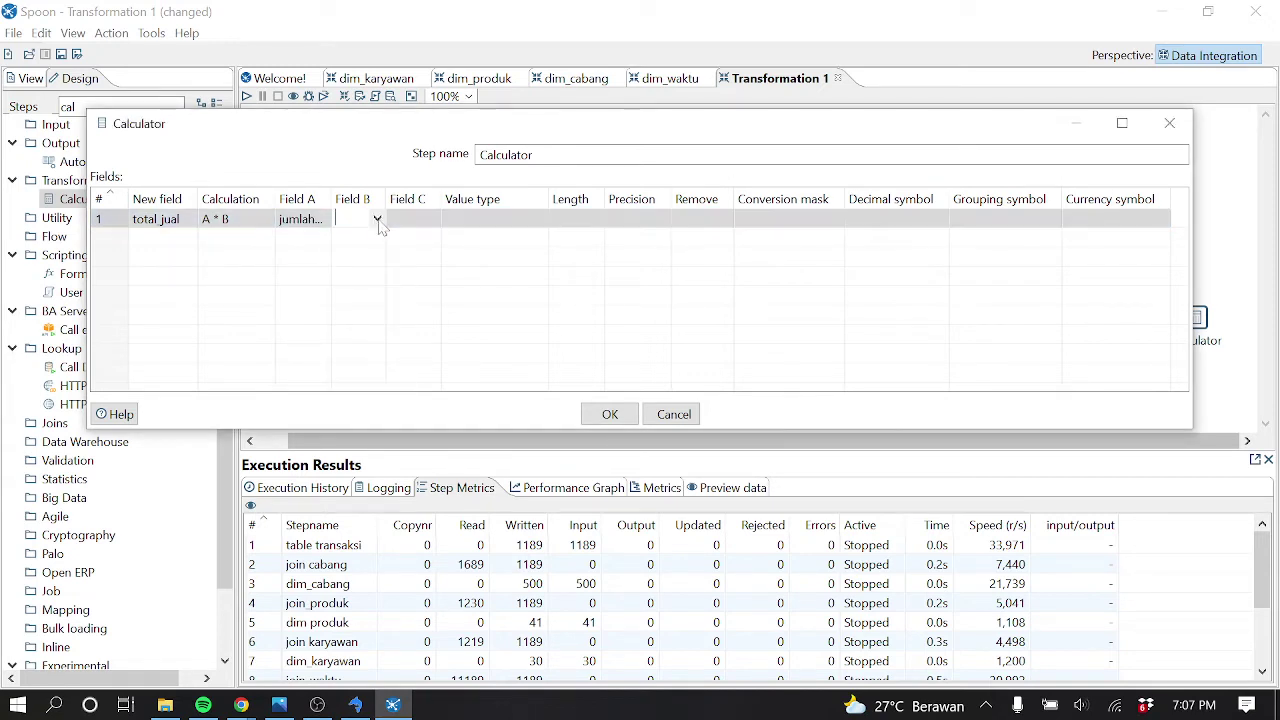
left_click(377, 219)
left_click(390, 238)
left_click(610, 414)
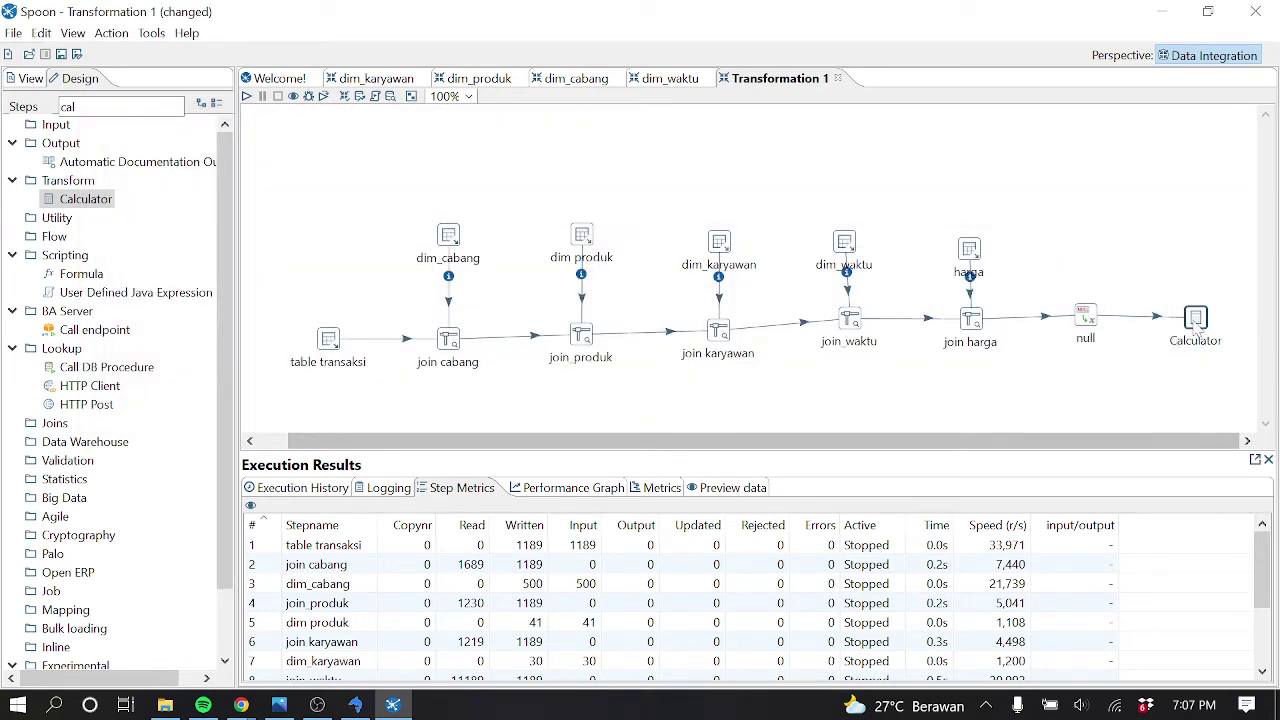
Preview 1000 Calculator rows and scroll to total_jual values such as 145000.0 (20 × 7250)
right_click(1197, 339)
left_click(1085, 678)
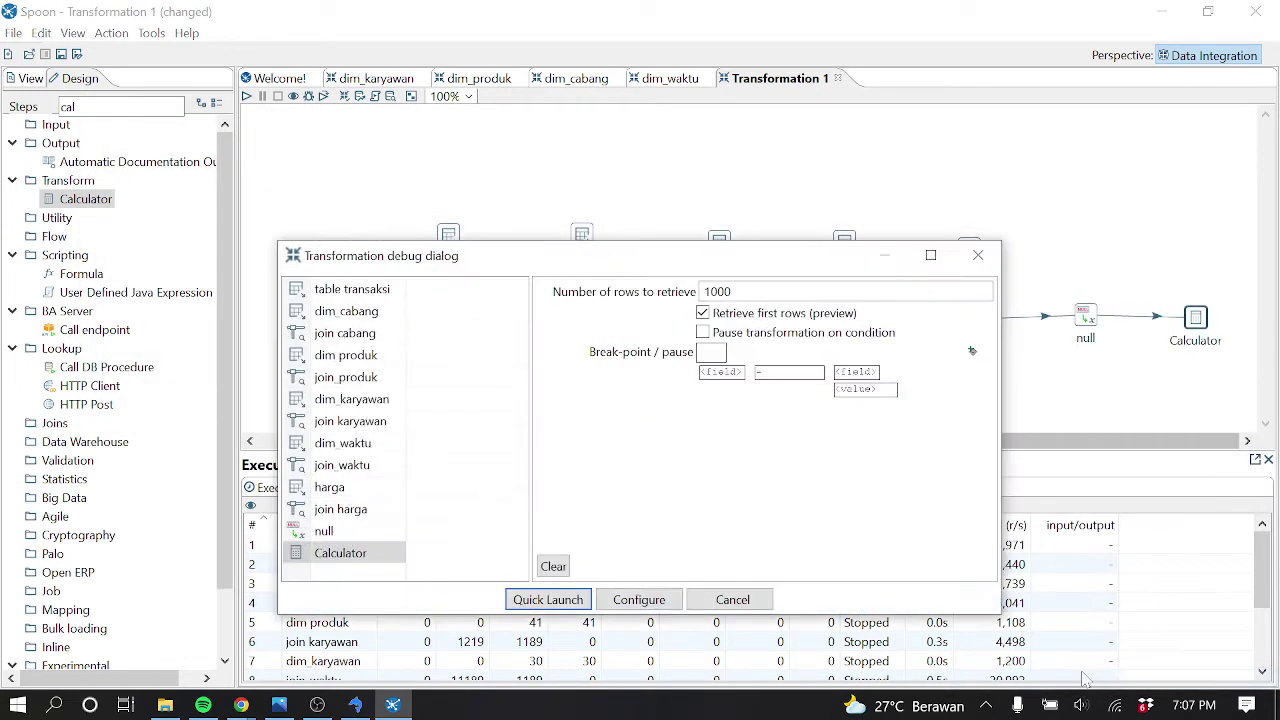
left_click(512, 606)
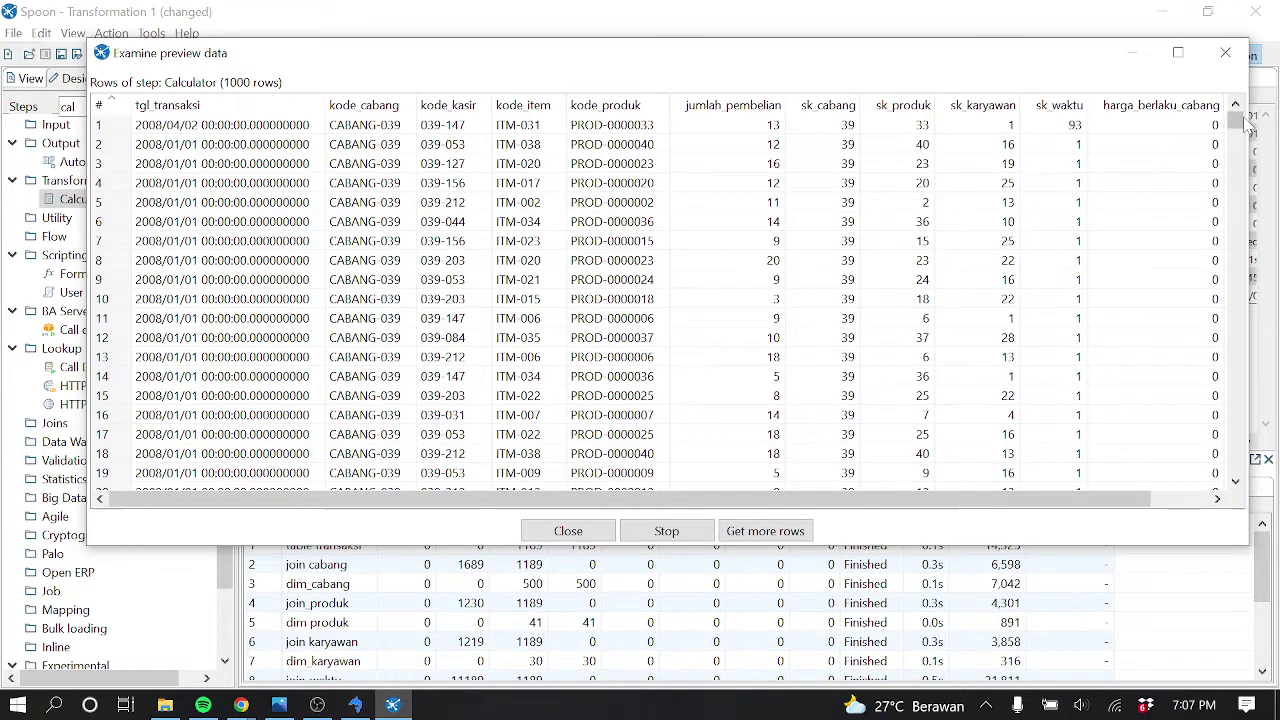
scroll(1240, 125, "down", 4)
left_click_drag(1038, 498, 1100, 498)
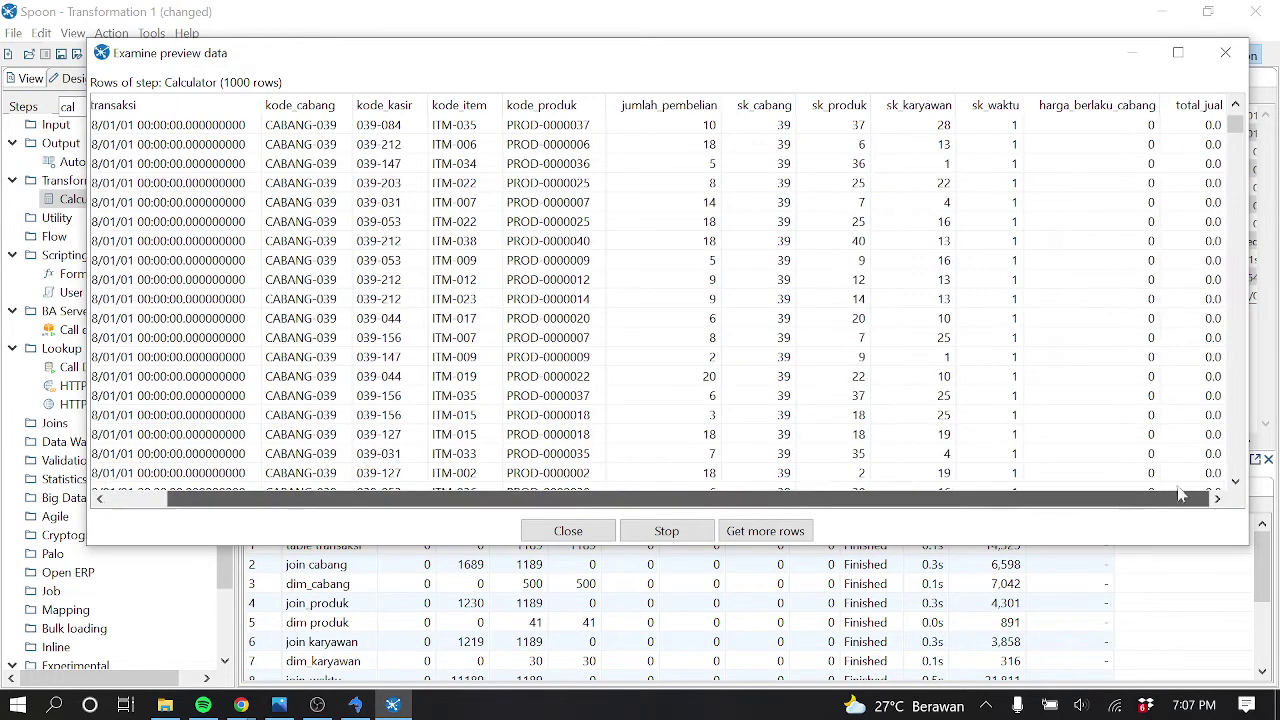
left_click_drag(1240, 125, 1232, 288)
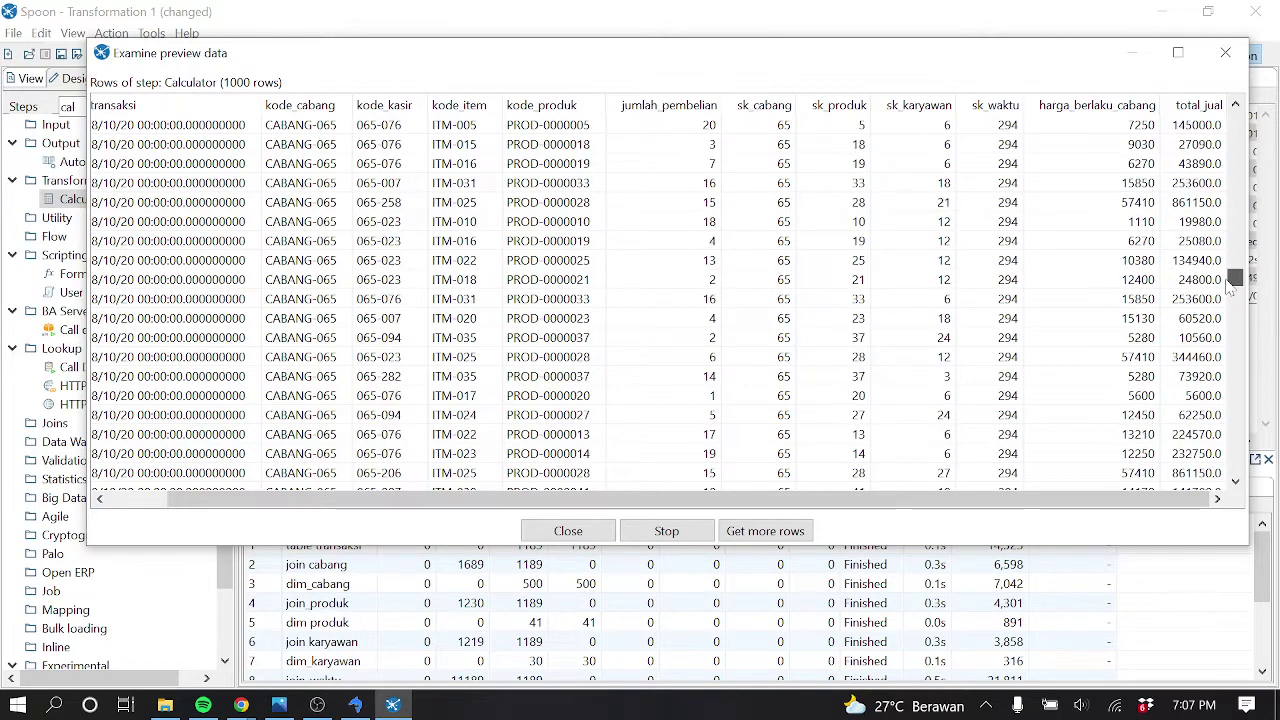
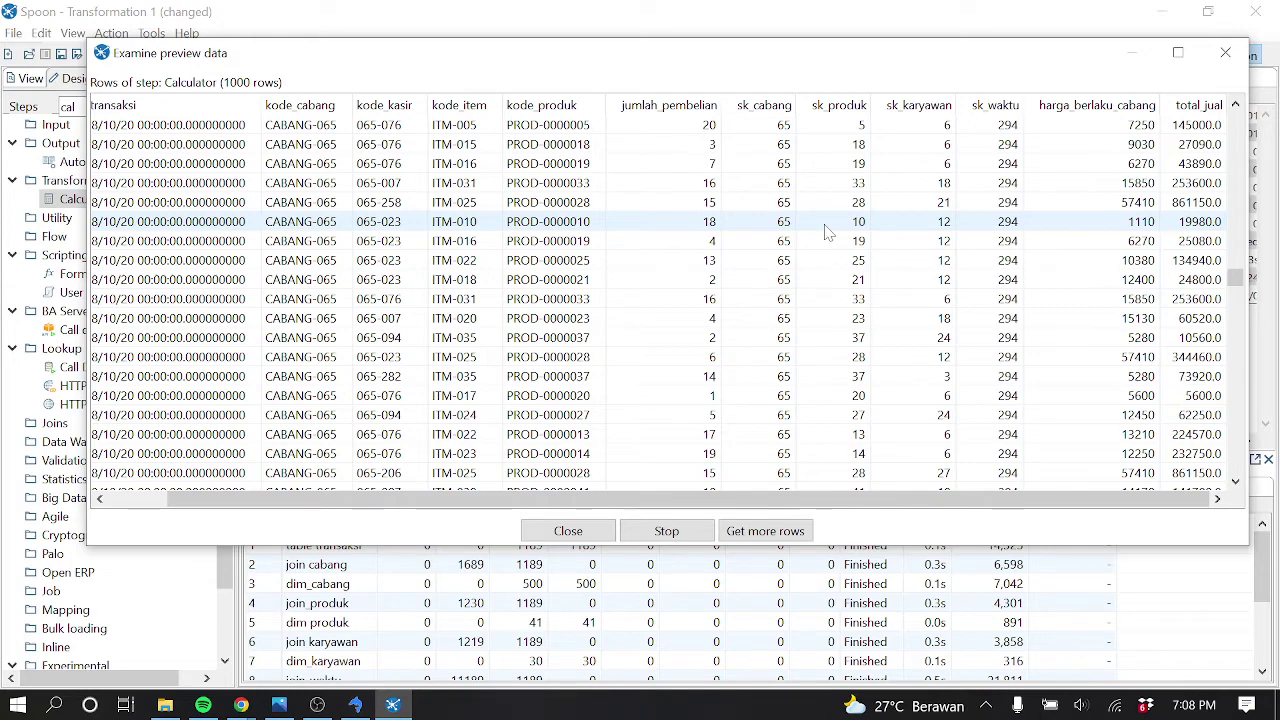
Close the Calculator preview, stop the paused run, and clear the Steps search filter
left_click(1225, 52)
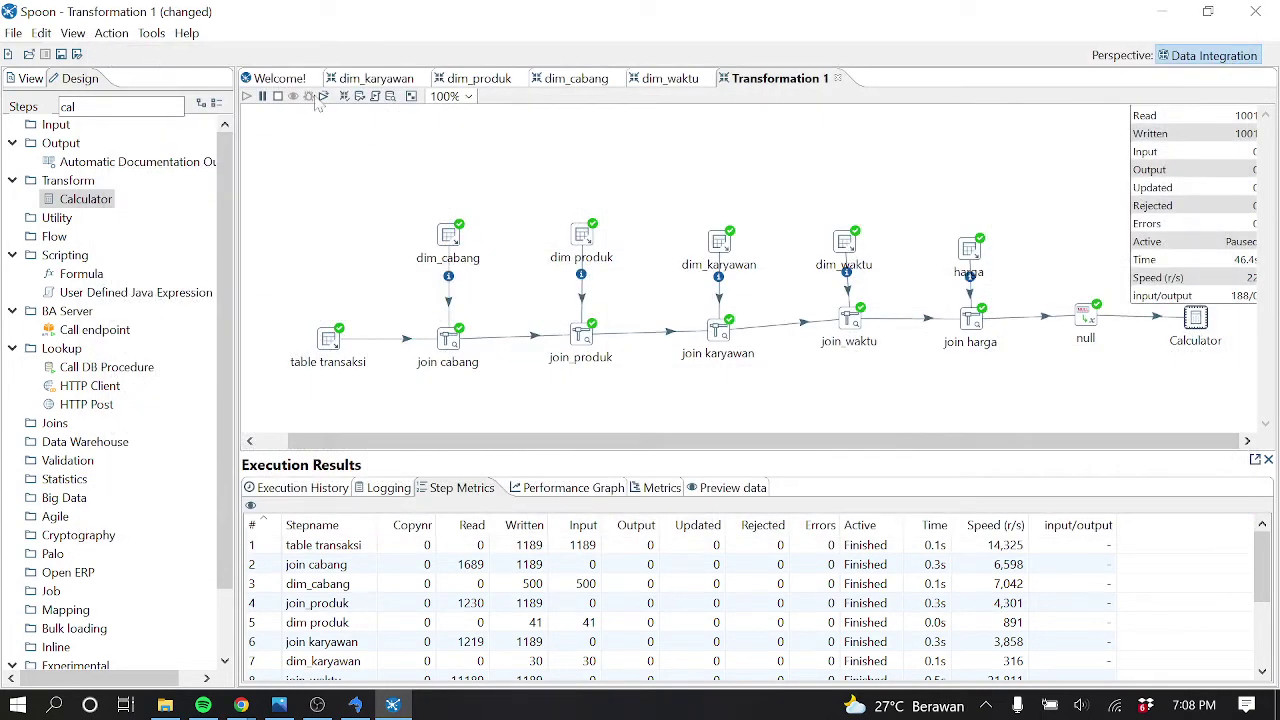
left_click(280, 96)
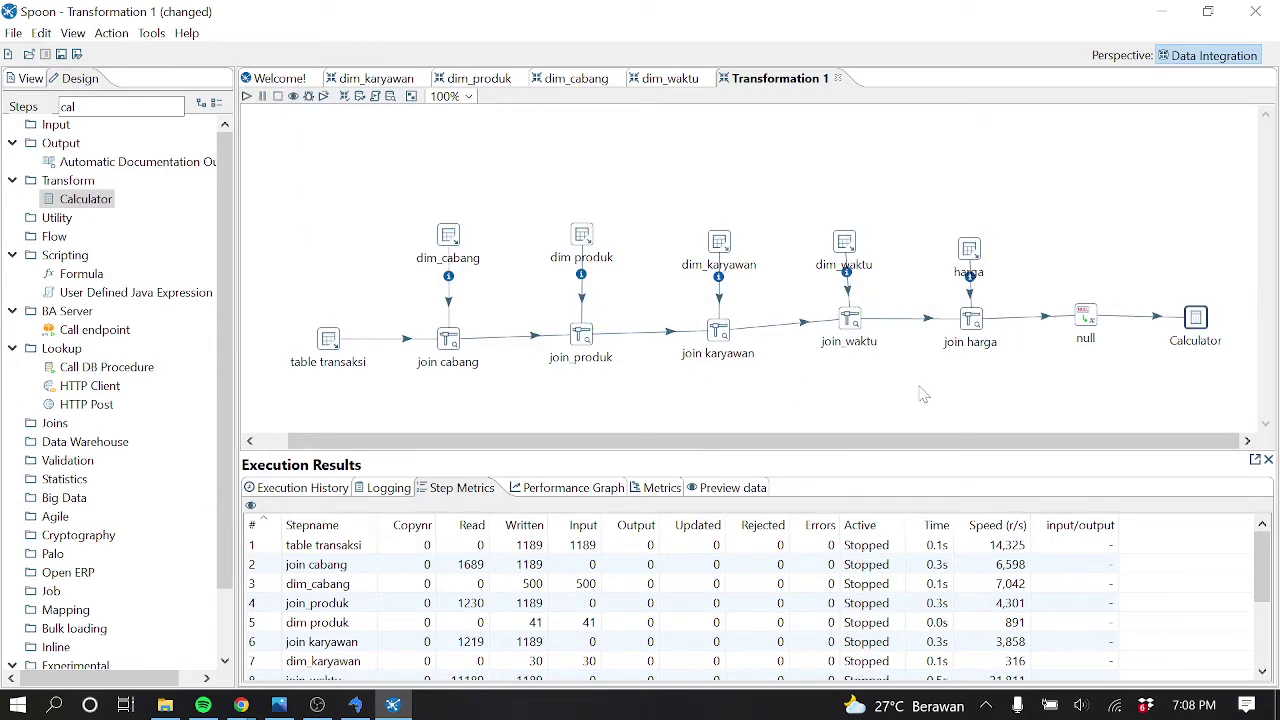
key("BackSpace")
key("BackSpace")
key("BackSpace")
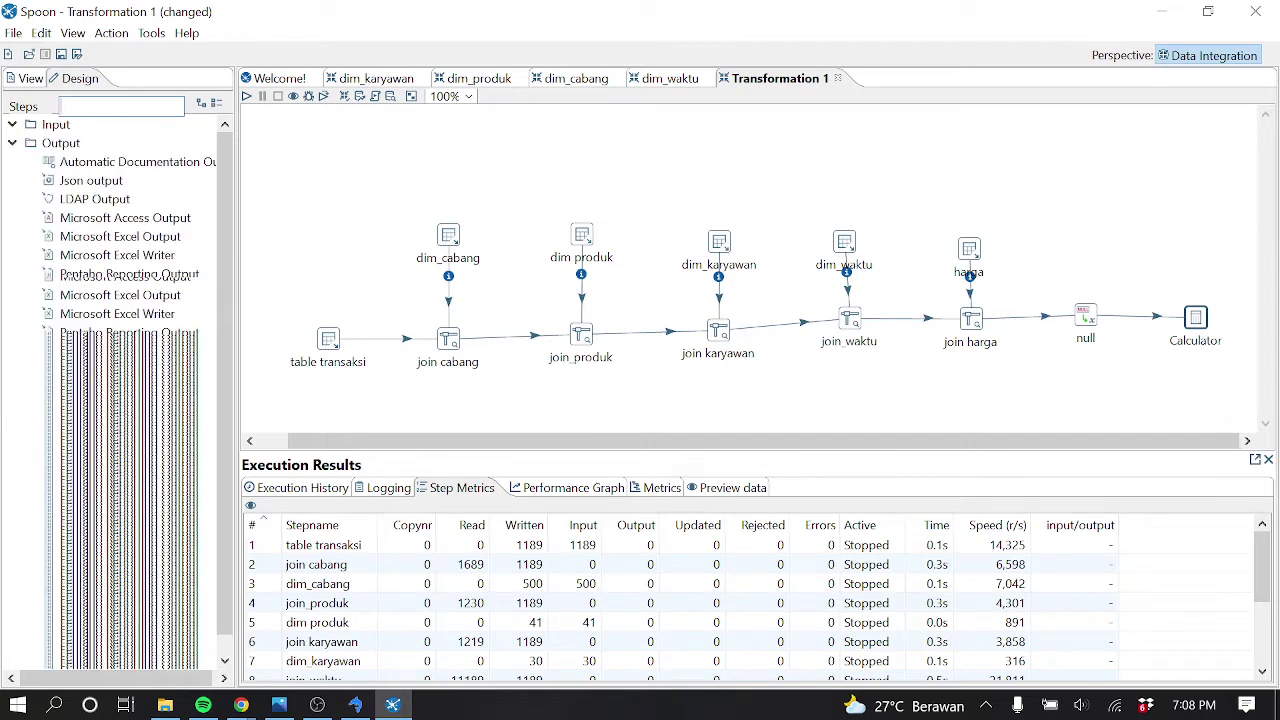
Add a Select values step after Calculator, connected by a hop, and open its settings
type("select")
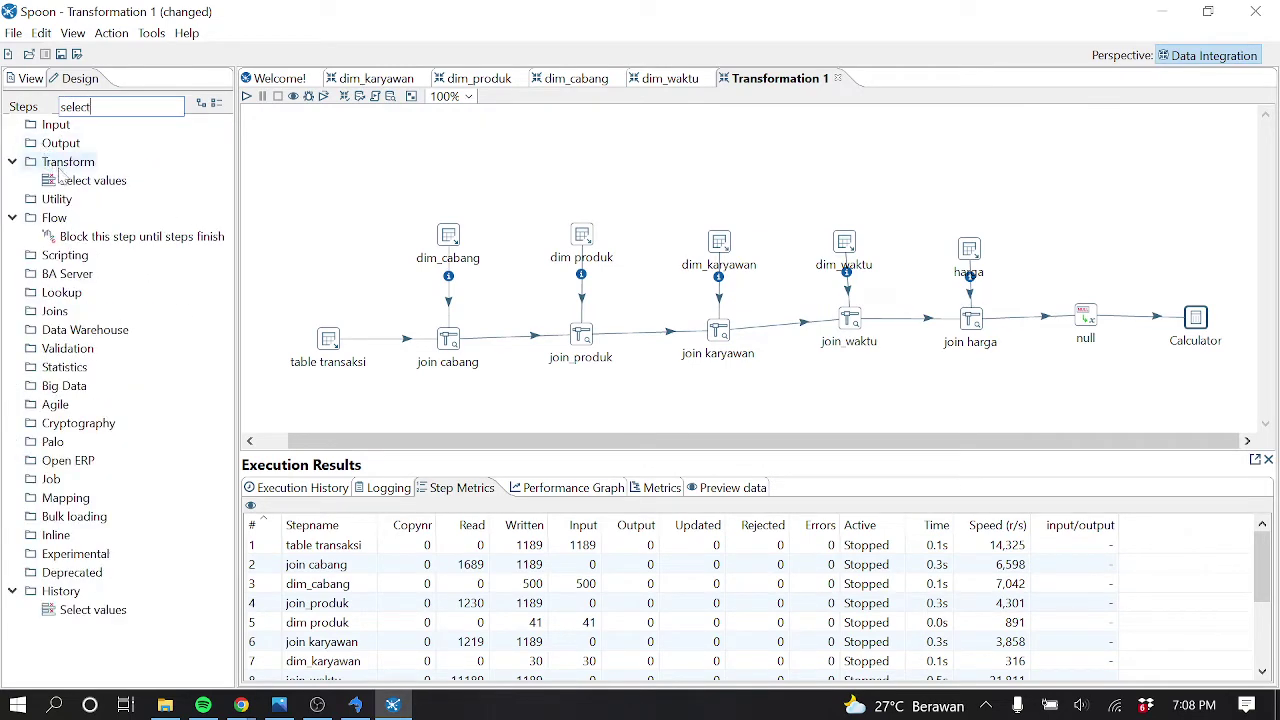
left_click_drag(80, 182, 1183, 215)
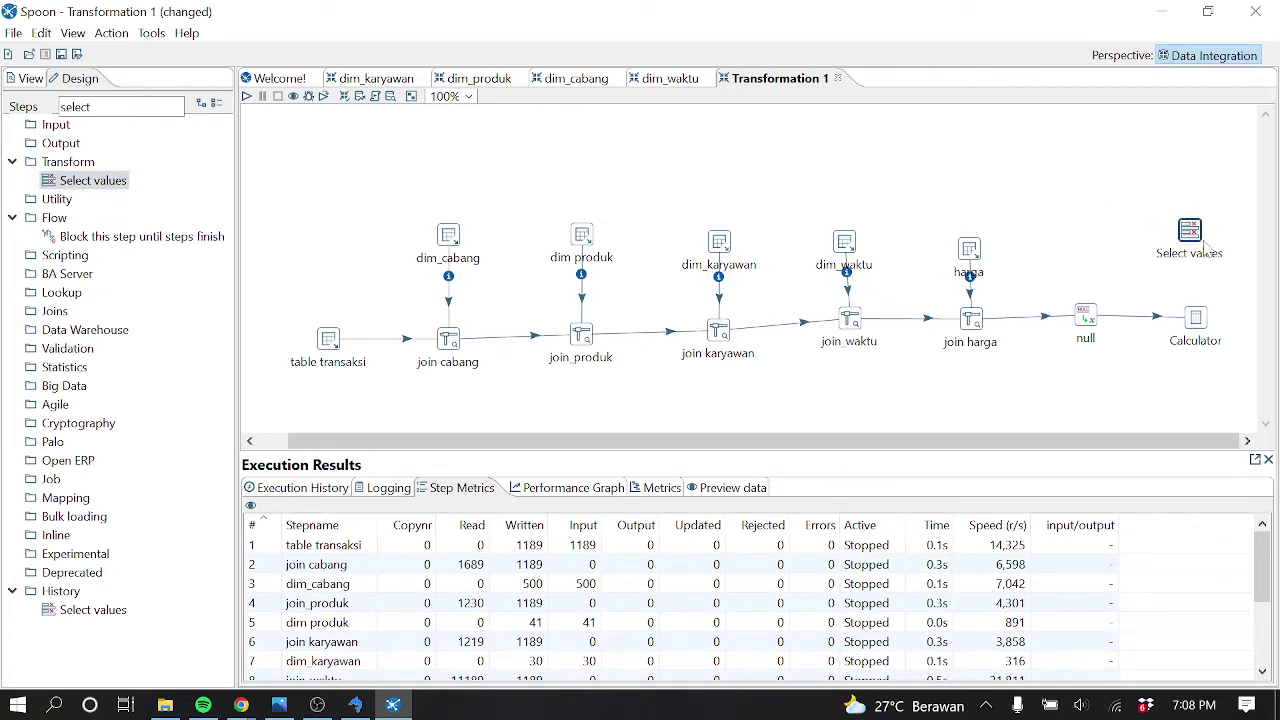
mouse_move(1198, 331)
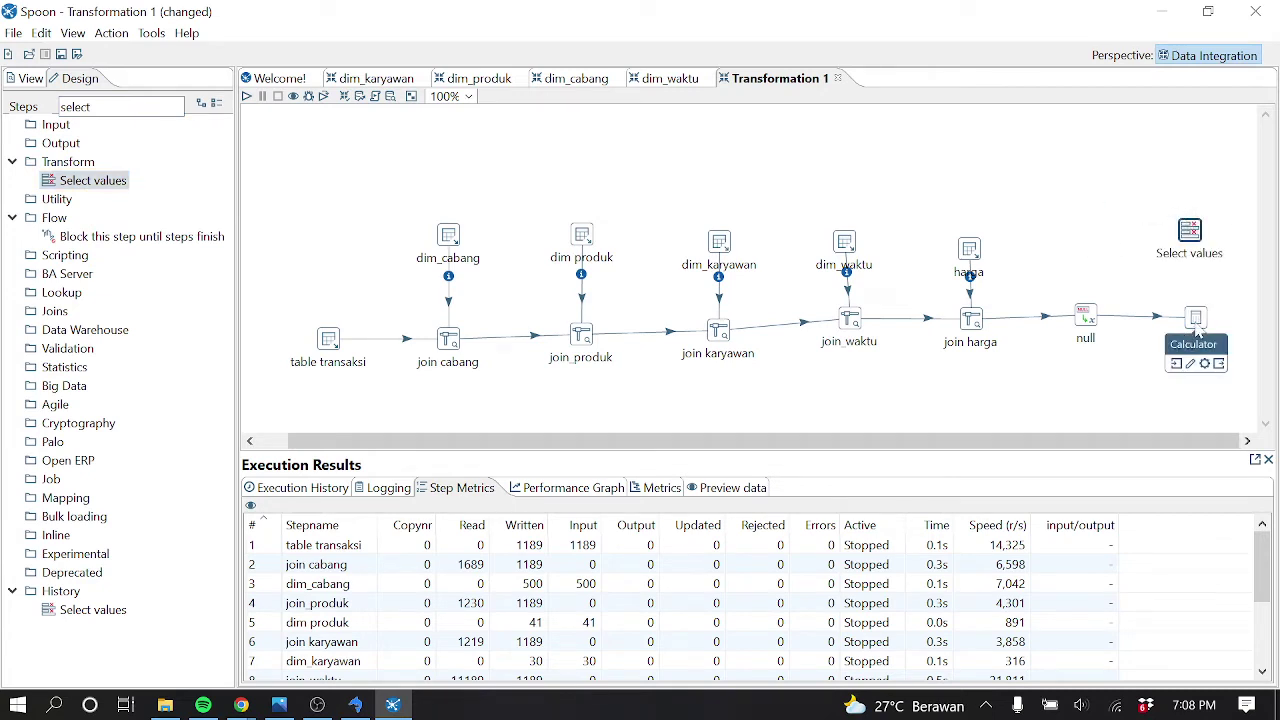
left_click_drag(1220, 368, 1190, 255)
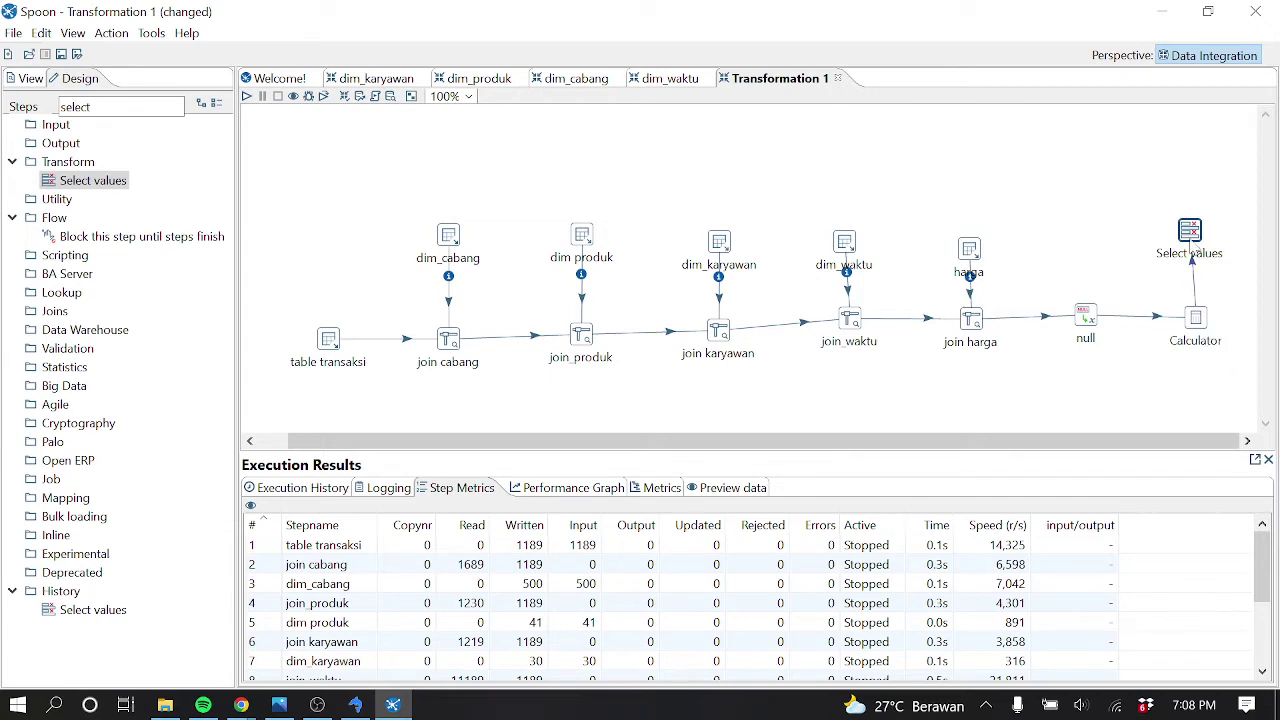
double_click(1190, 234)
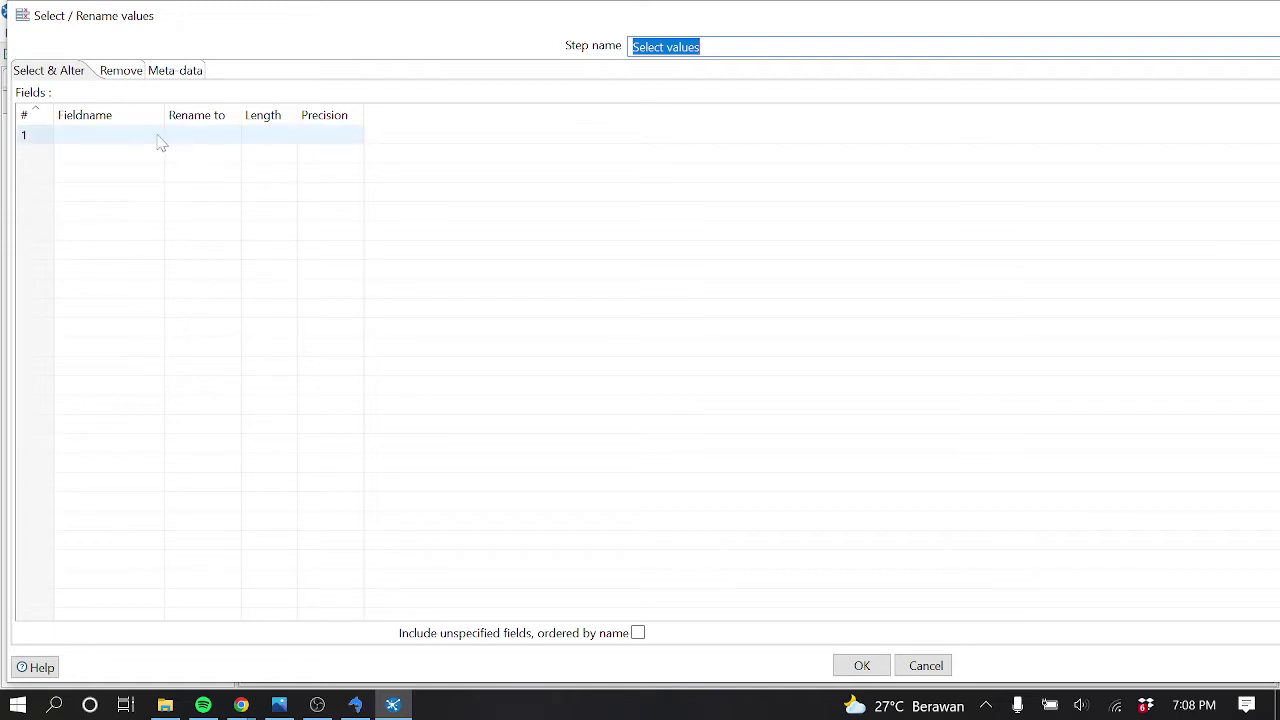
Pick sk_cabang, sk_karyawan and sk_produk as the first three Select values fields
left_click(157, 136)
left_click(156, 136)
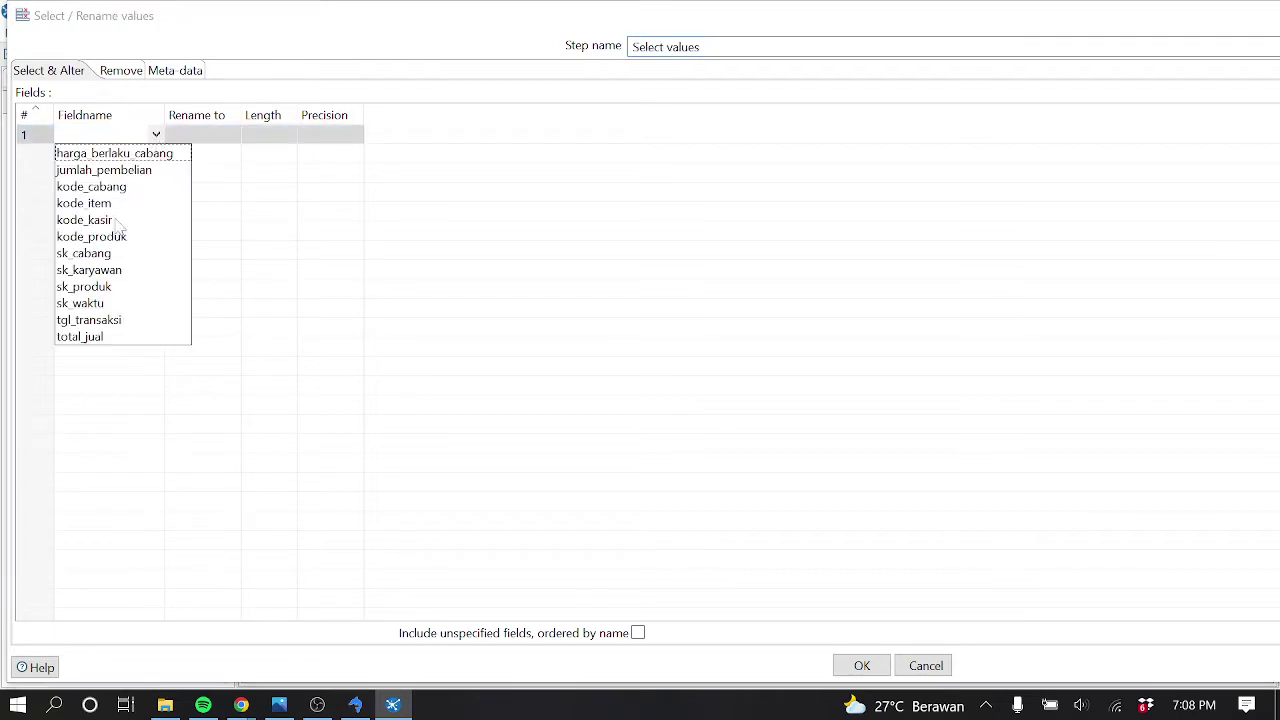
left_click(95, 262)
left_click(152, 165)
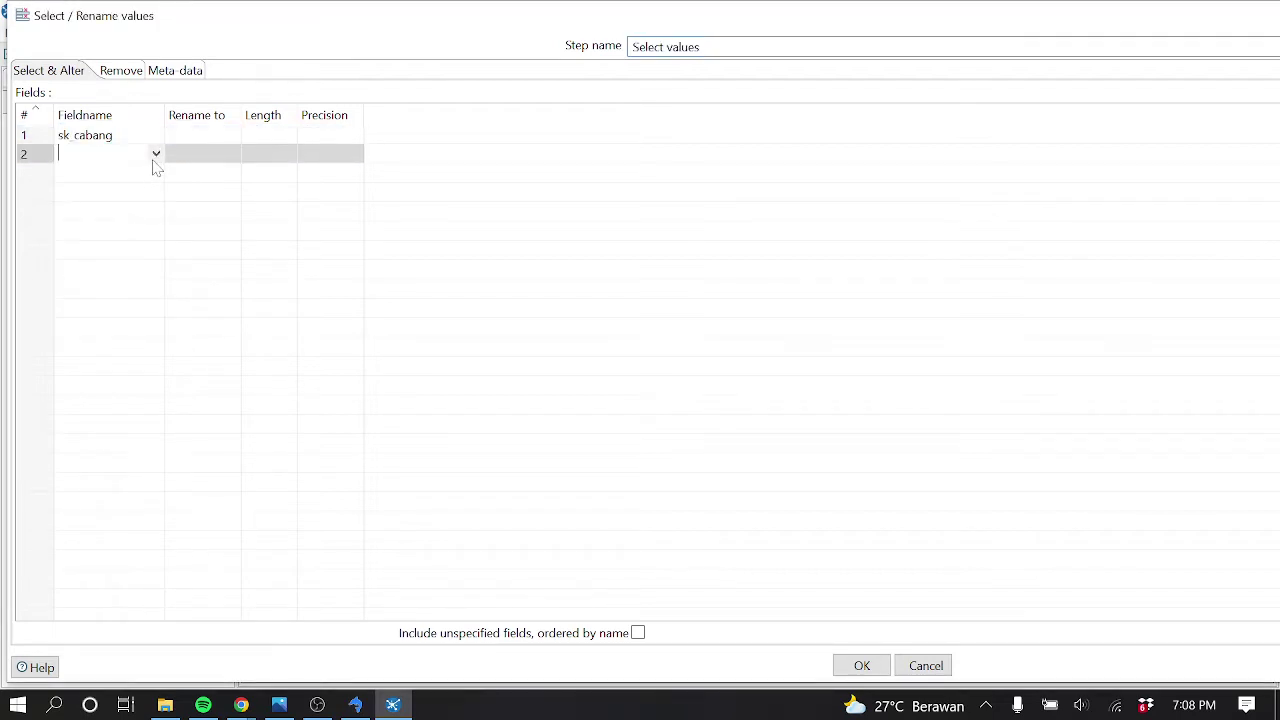
left_click(156, 156)
left_click(95, 289)
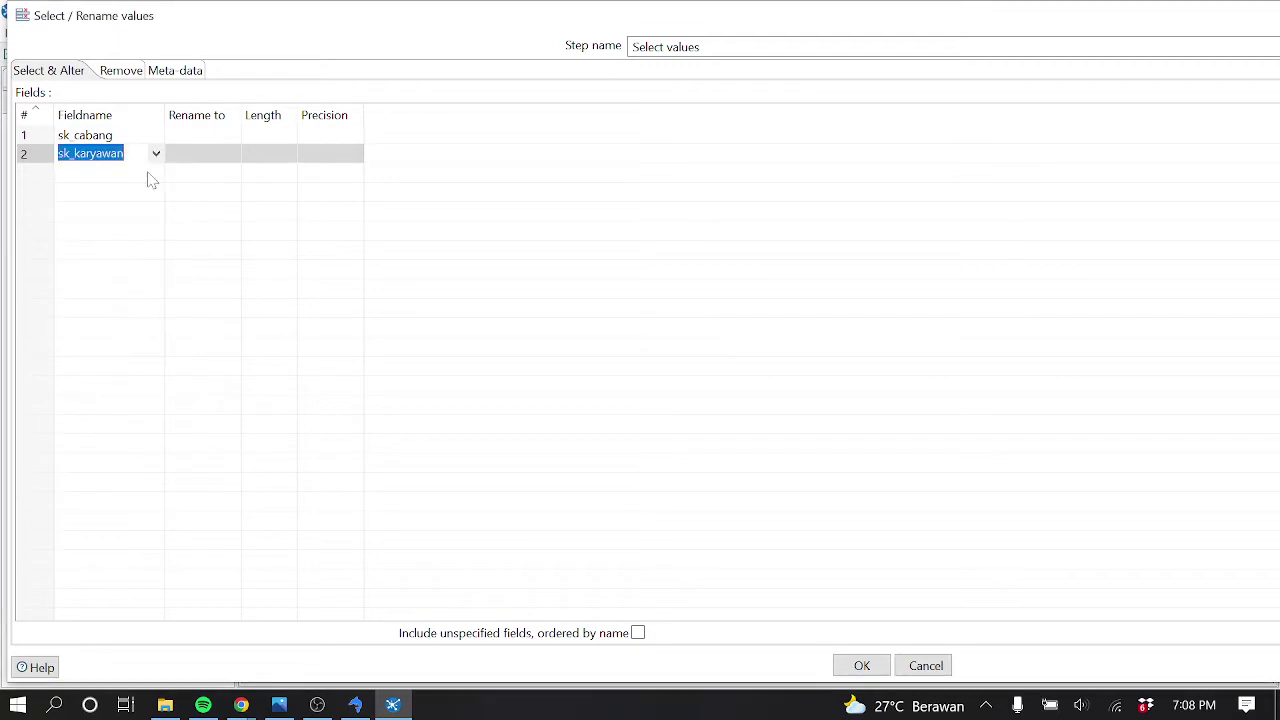
left_click(152, 173)
left_click(156, 173)
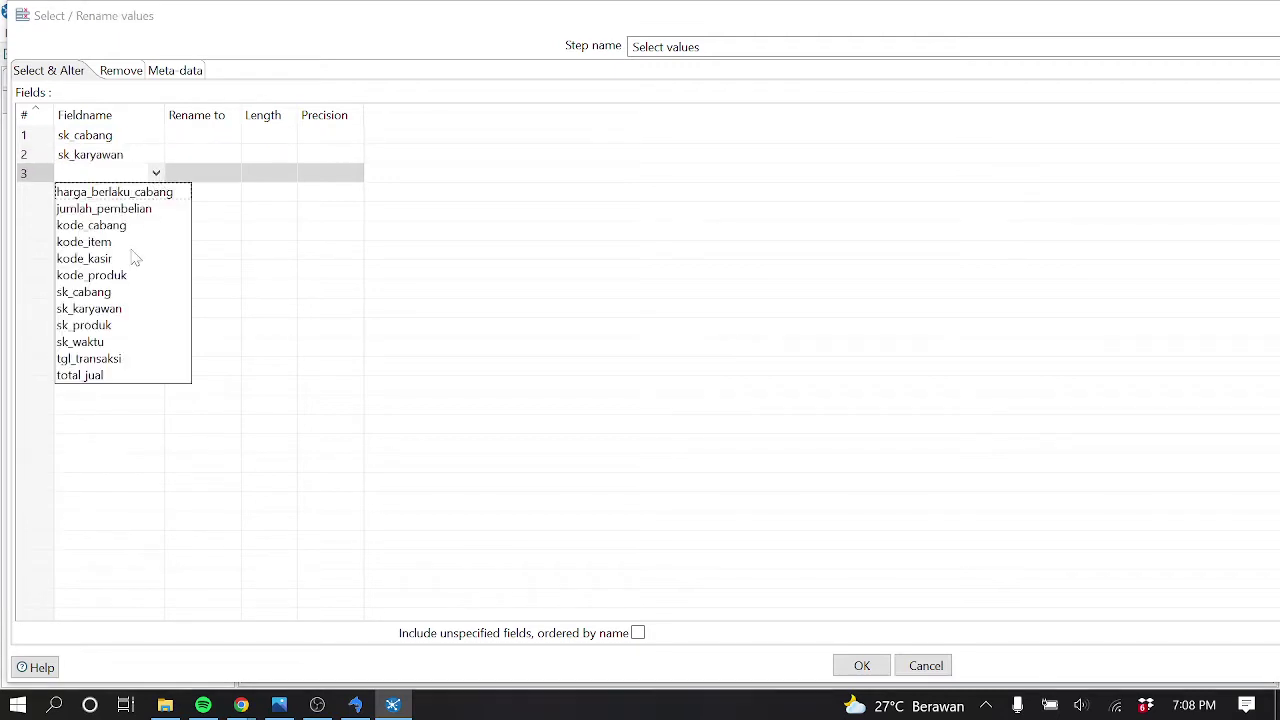
left_click(95, 325)
Add sk_waktu, total_jual and jumlah_pembelian as the remaining three fields
left_click(152, 192)
left_click(156, 192)
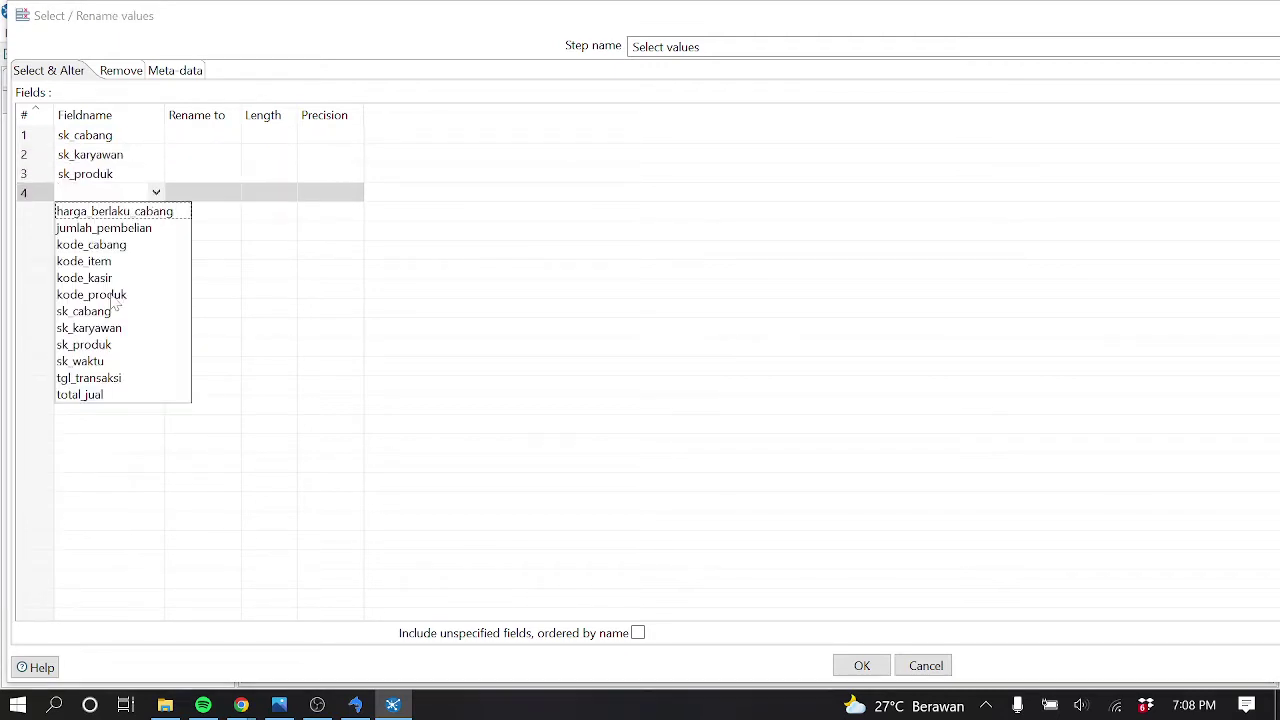
left_click(100, 361)
left_click(152, 211)
left_click(156, 211)
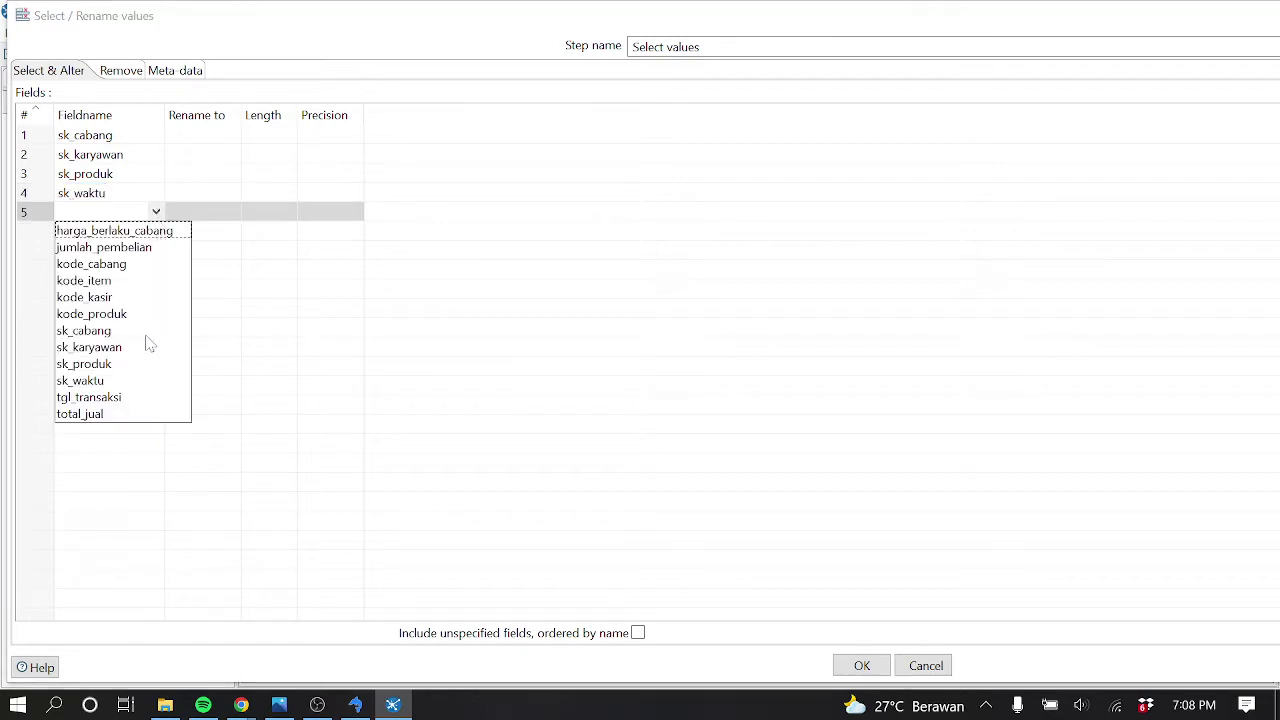
left_click(113, 416)
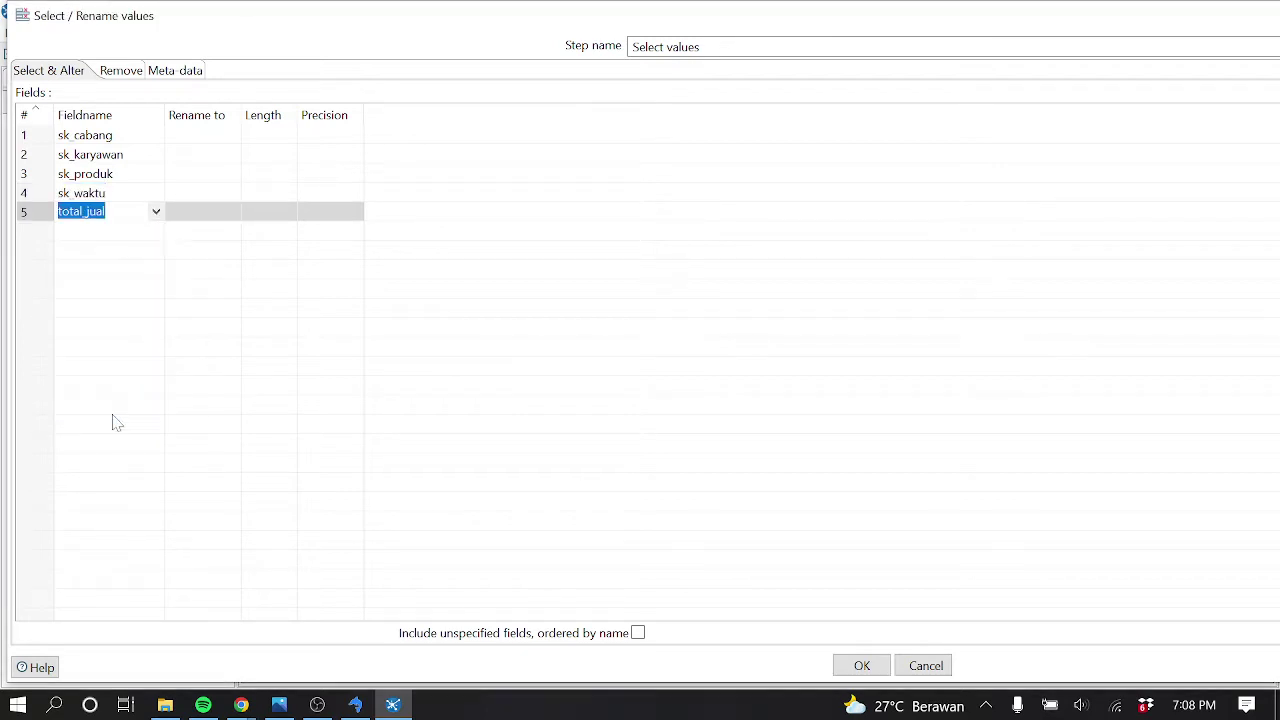
left_click(152, 231)
left_click(156, 231)
left_click(147, 267)
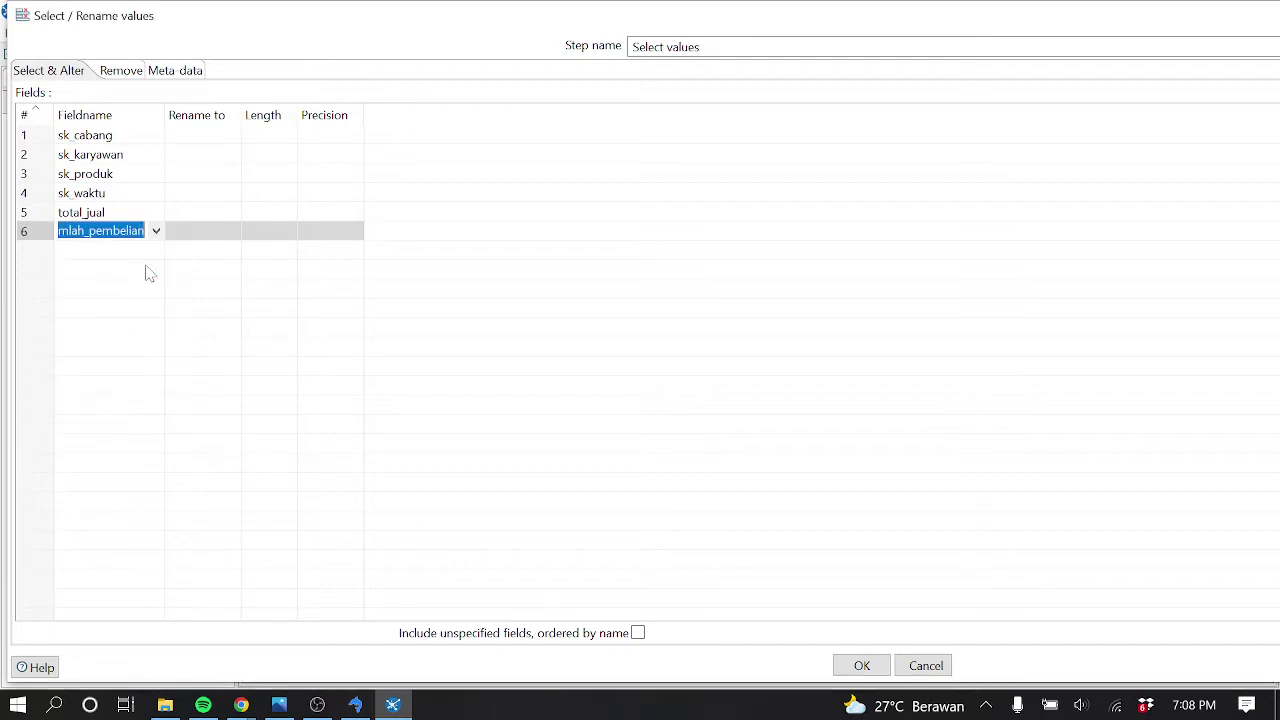
Confirm the six fields, then preview and scroll the Select values output rows before closing it
left_click(862, 666)
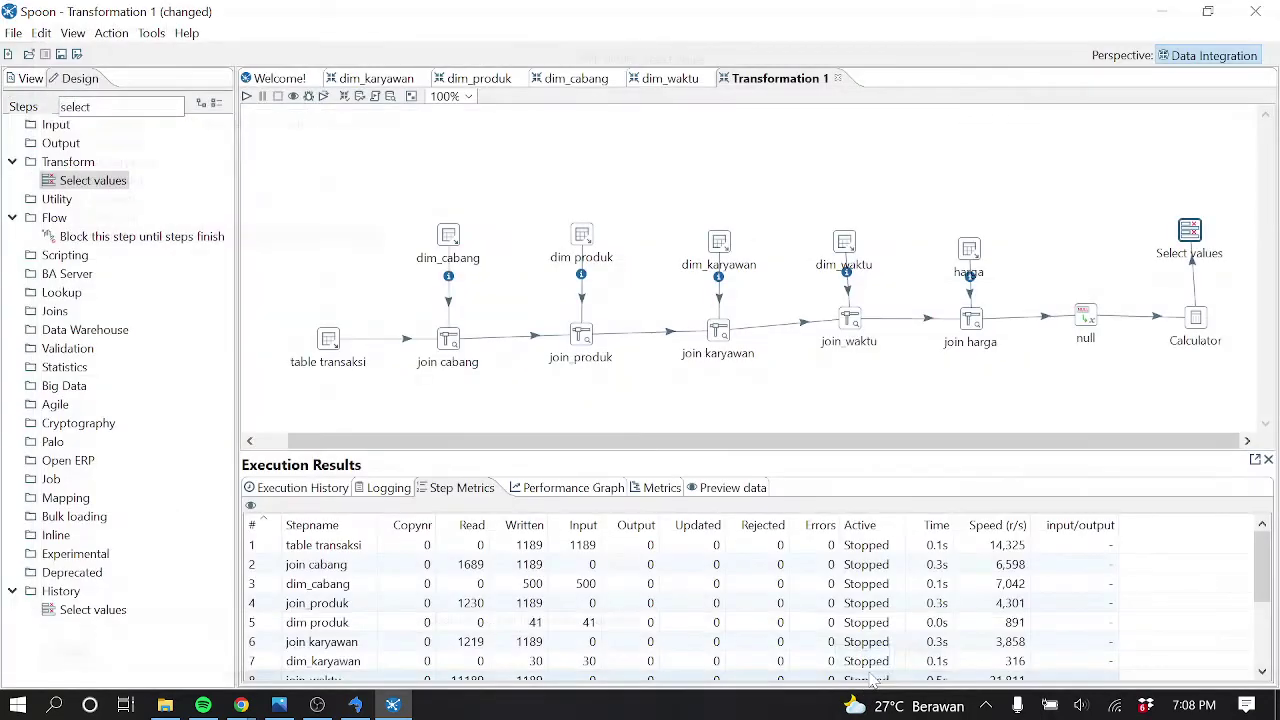
right_click(1192, 232)
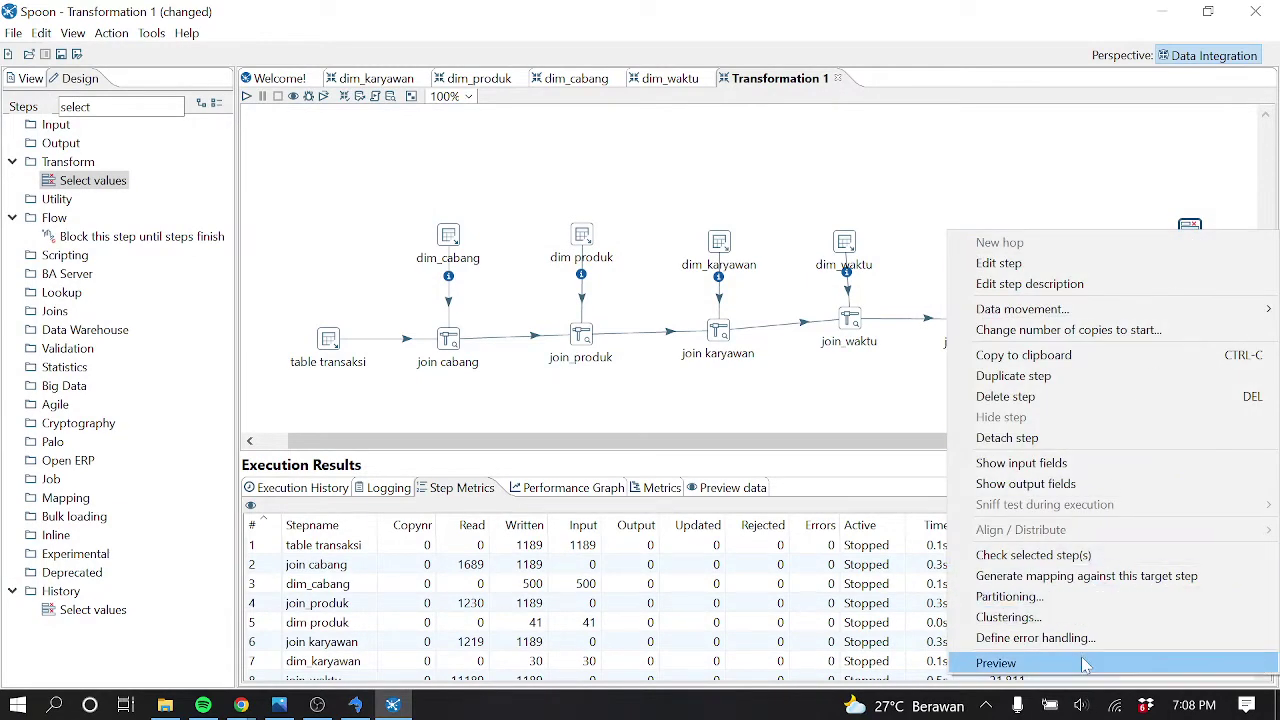
left_click(1086, 663)
left_click(560, 628)
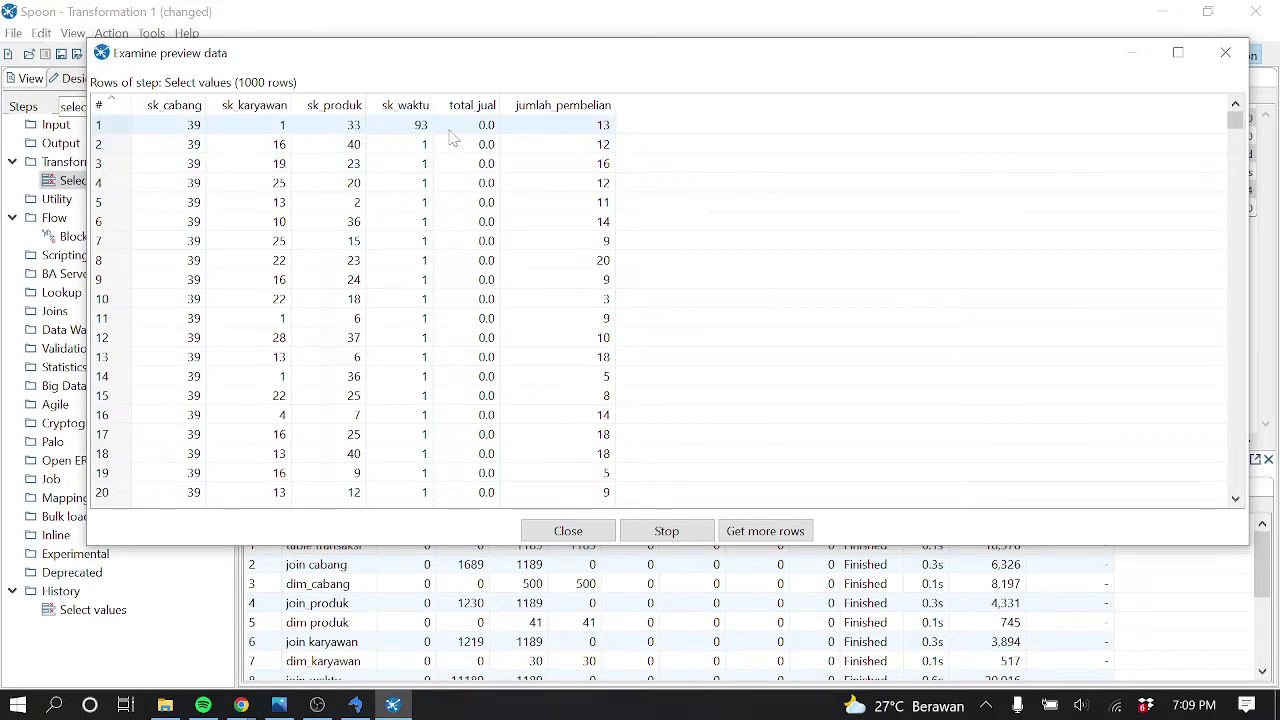
scroll(515, 214, "down", 20)
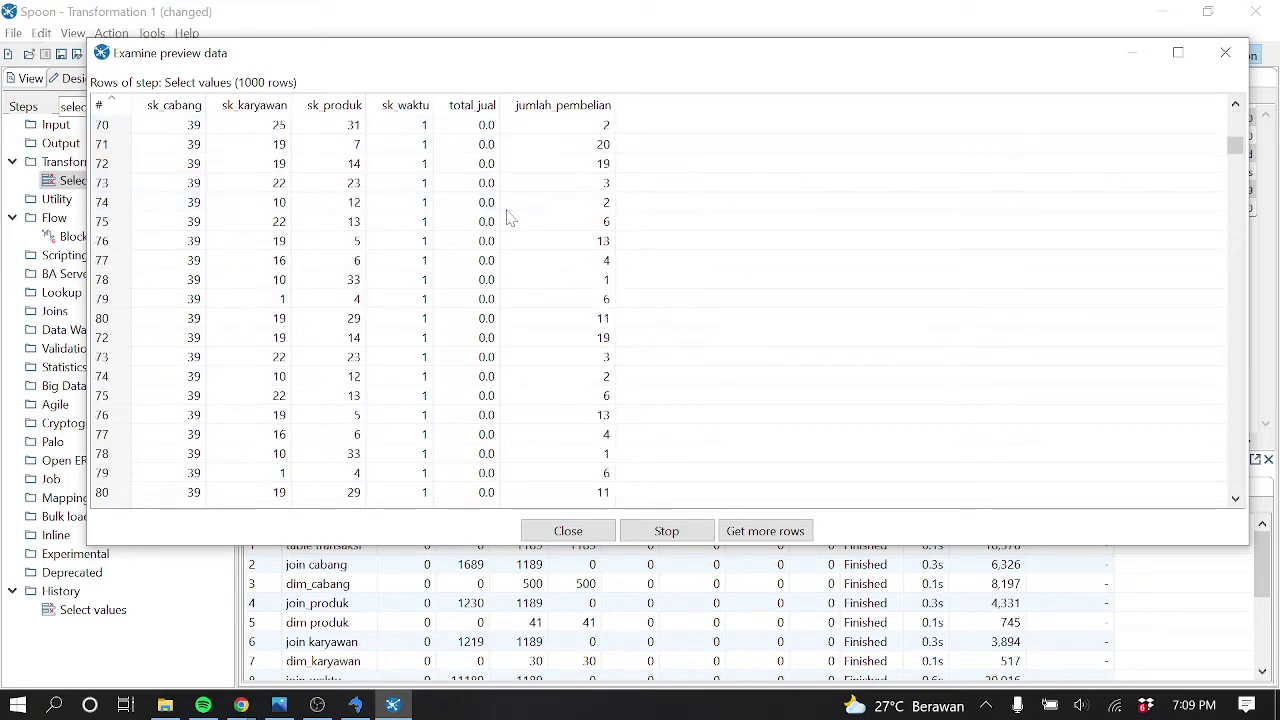
scroll(510, 218, "down", 20)
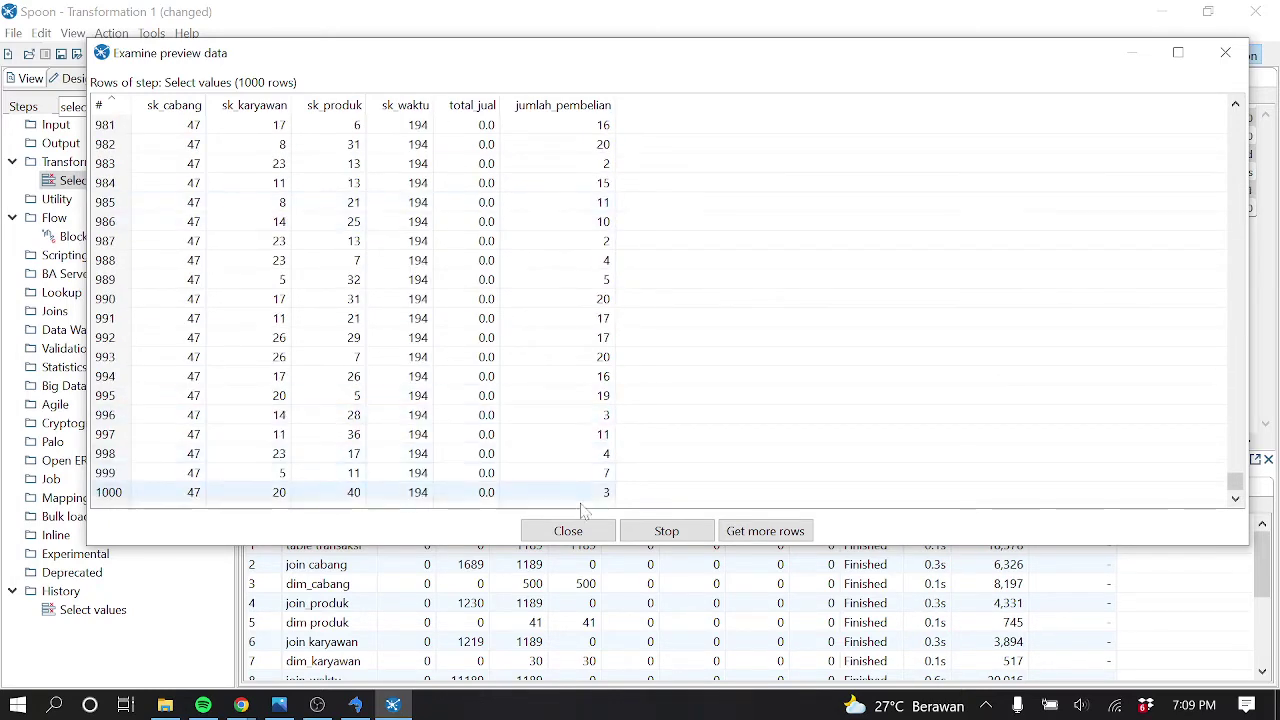
left_click(570, 531)
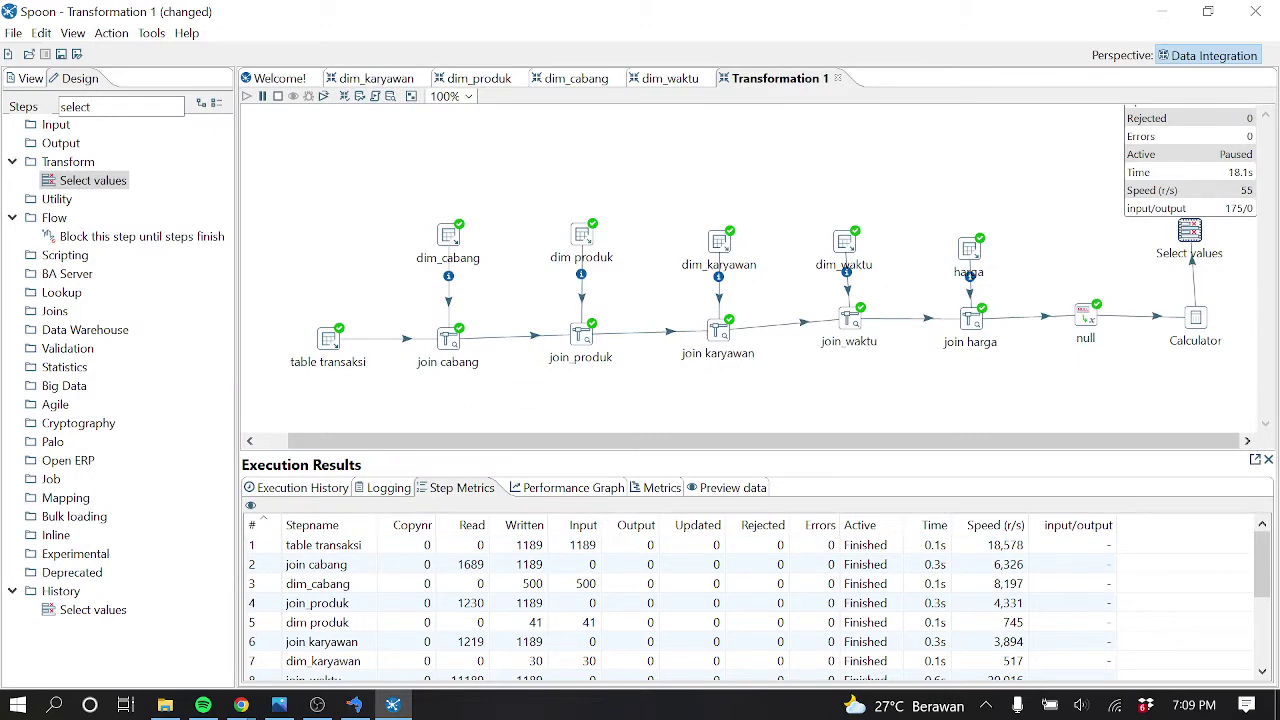
Retry the Select values preview, dismiss the preview-not-possible message, and stop the transformation
right_click(1190, 234)
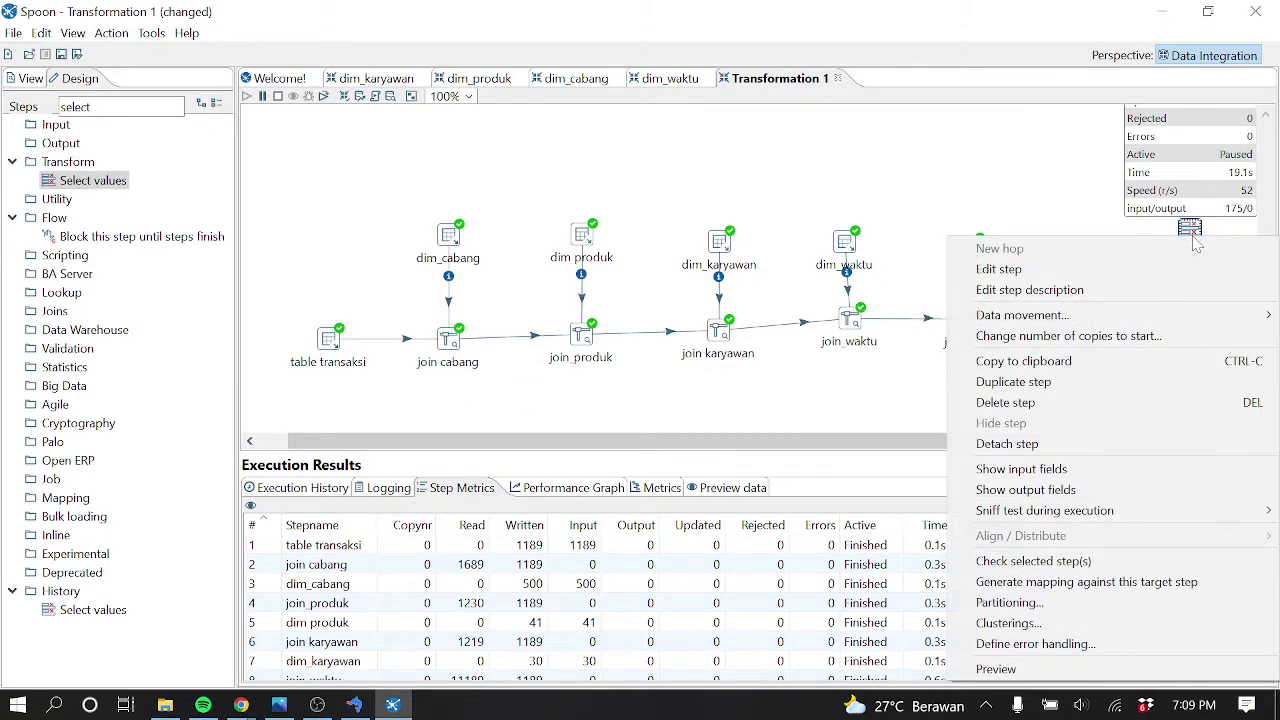
left_click(1057, 670)
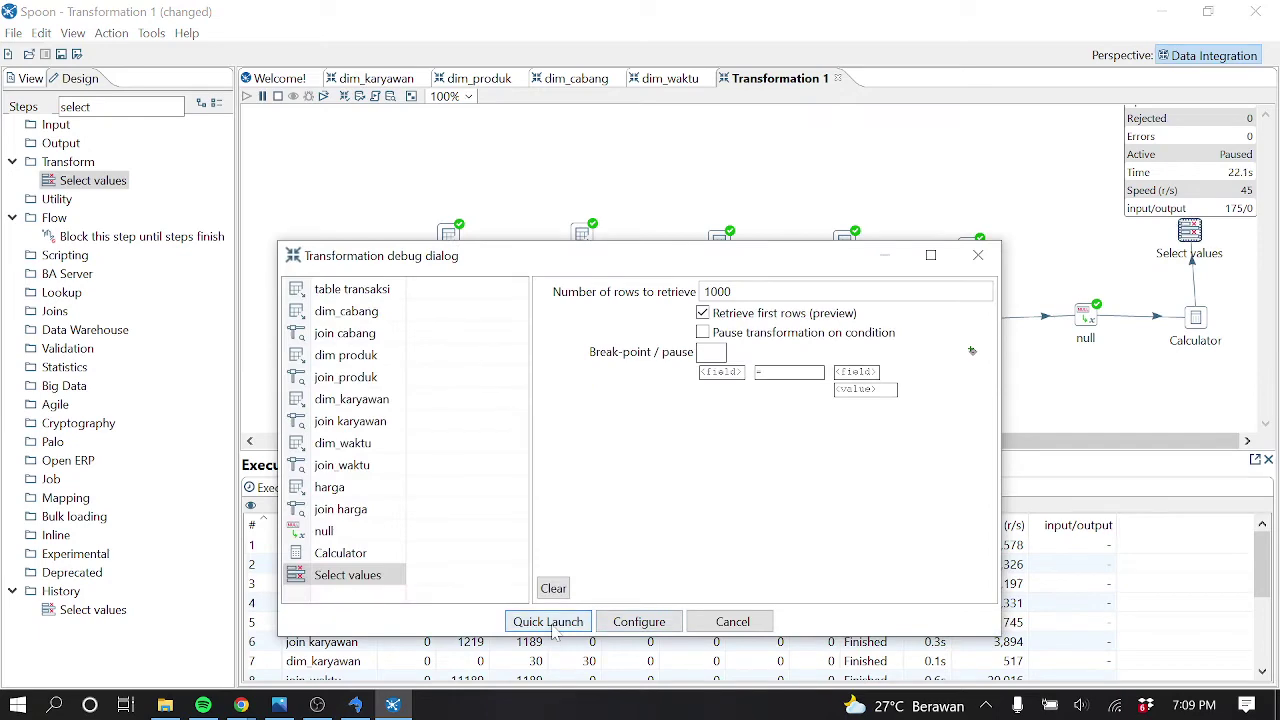
left_click(557, 628)
left_click(759, 421)
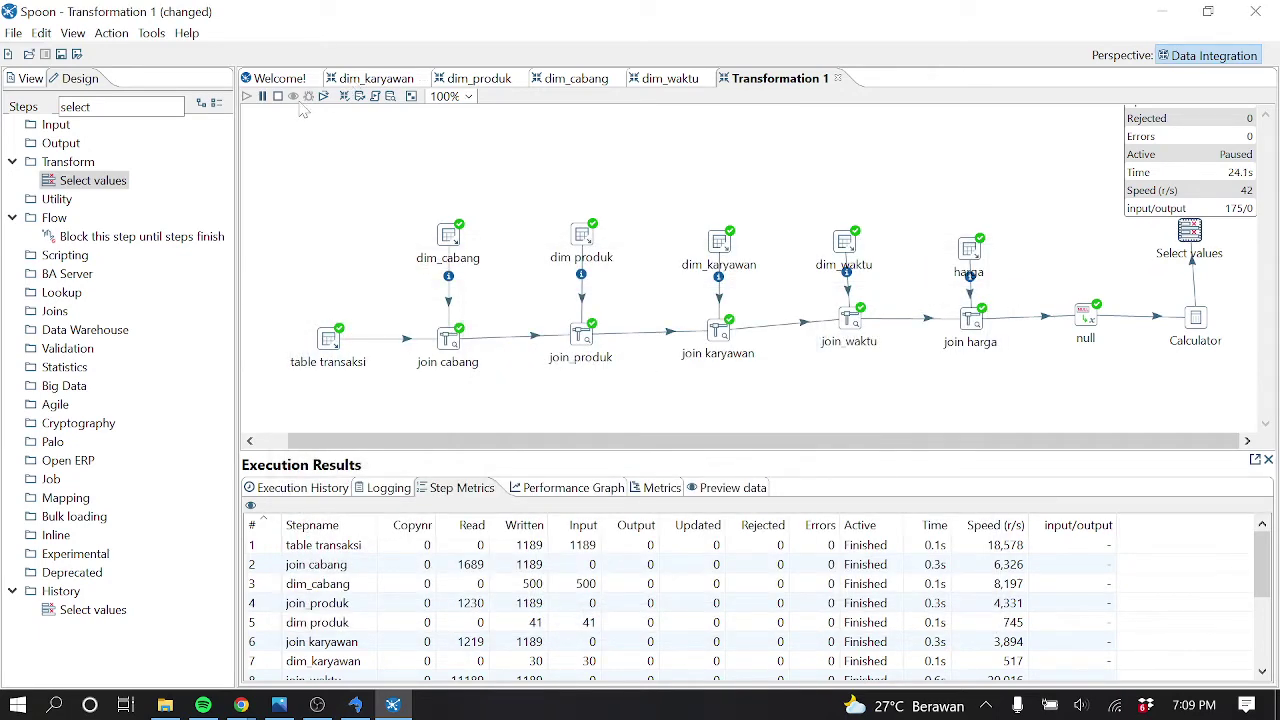
left_click(277, 96)
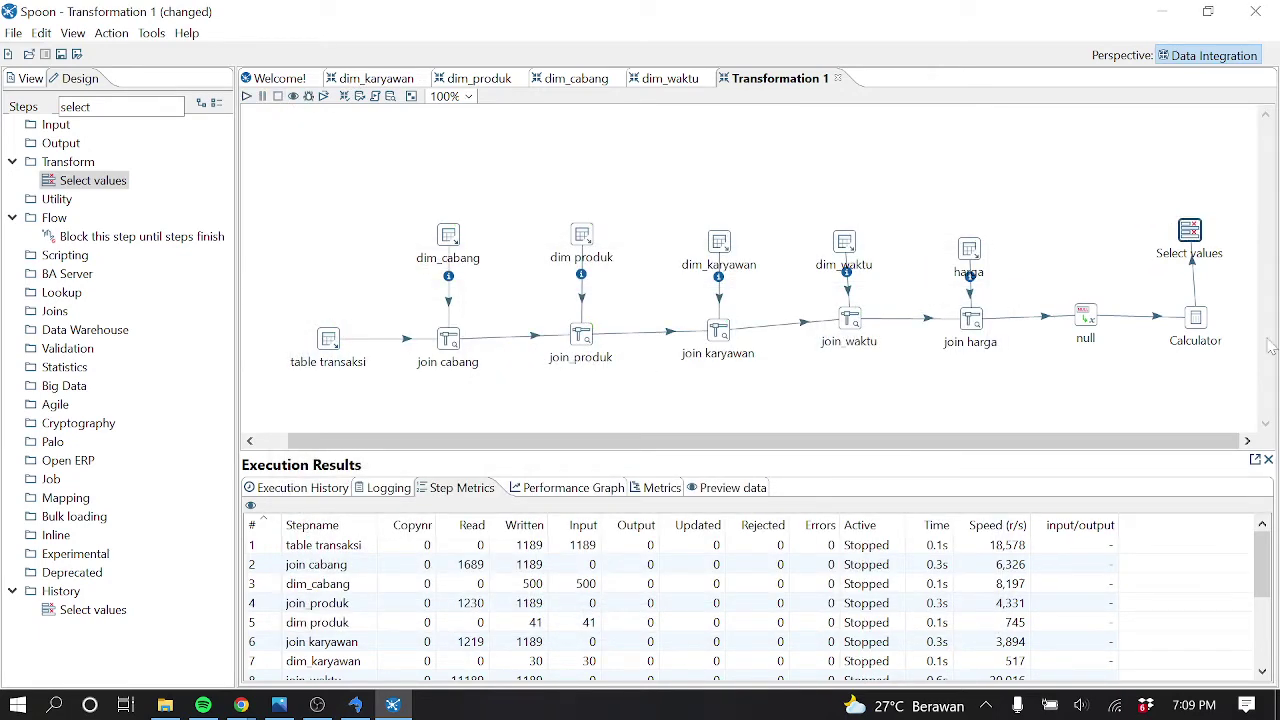
Preview the Select values output again, scroll through the rows, then stop and close it
right_click(1190, 254)
left_click(1100, 668)
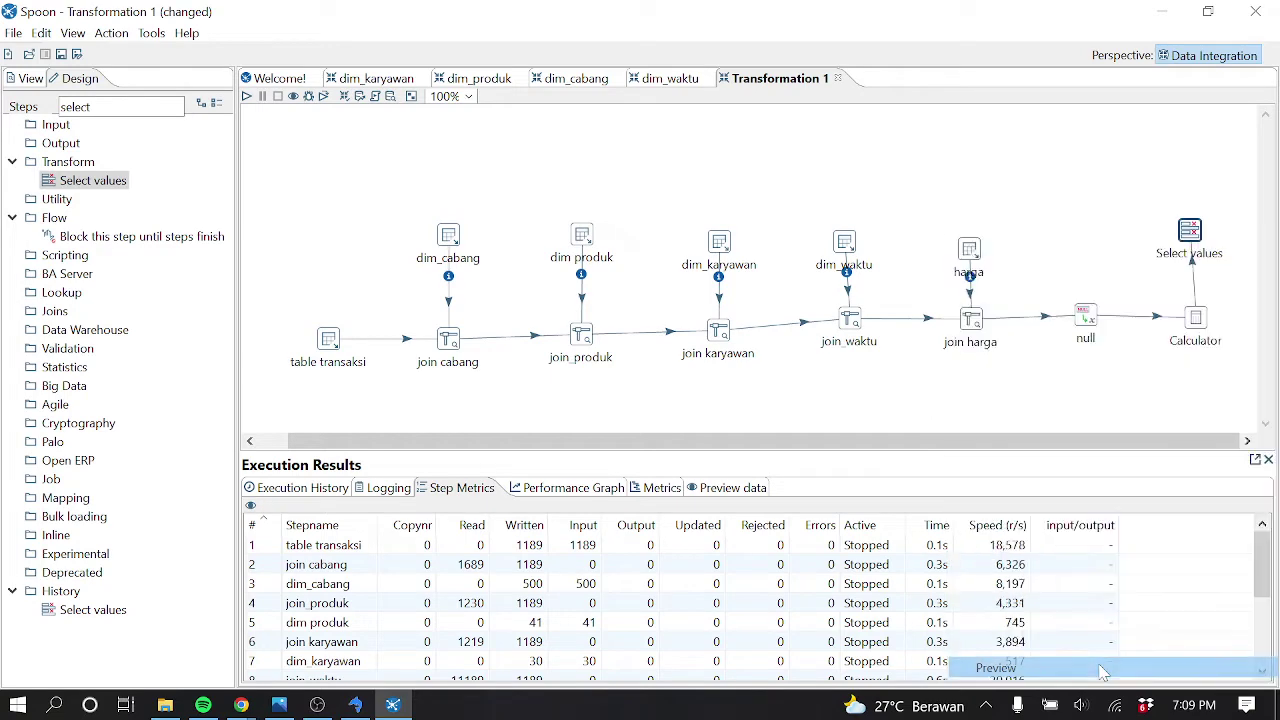
left_click(555, 617)
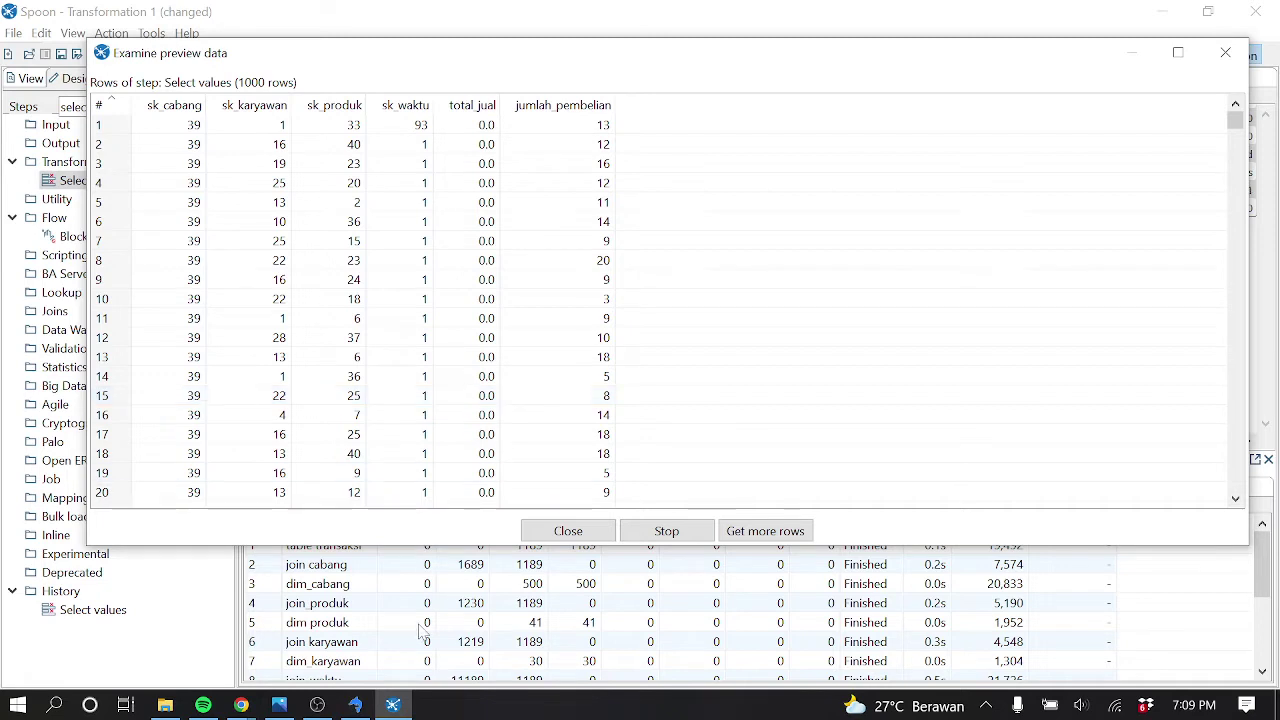
scroll(530, 175, "down", 7)
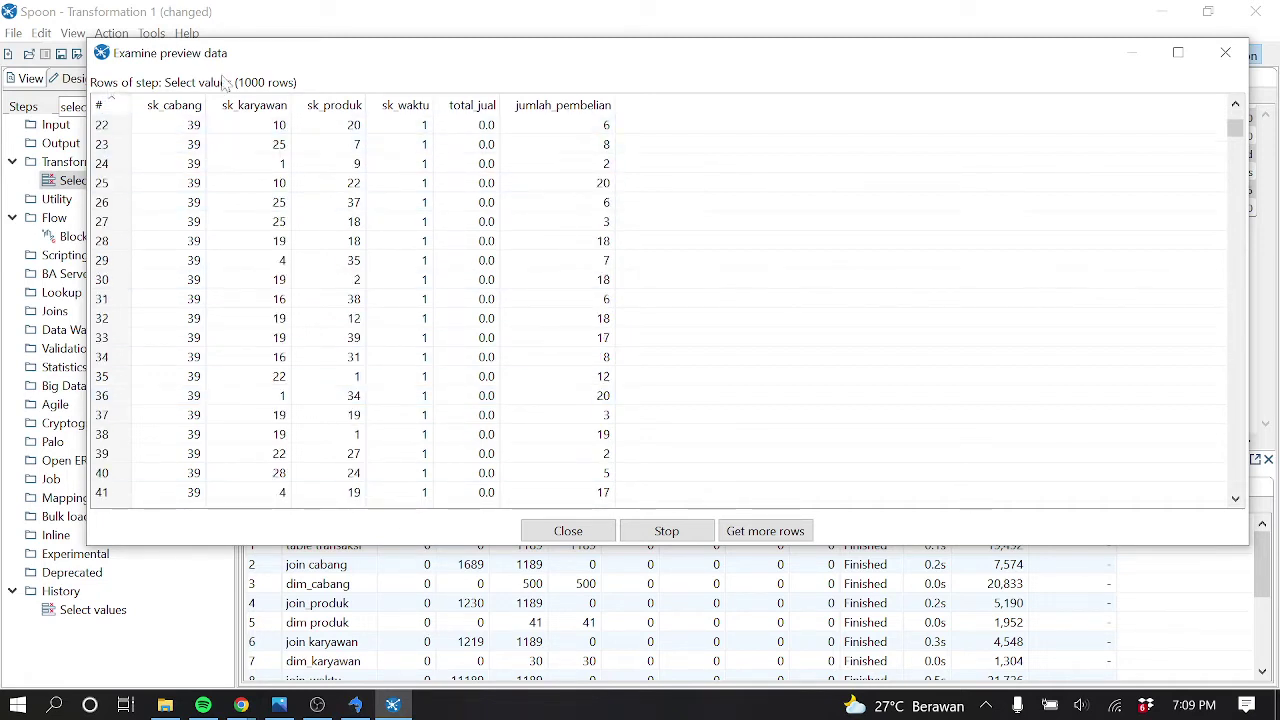
scroll(495, 261, "down", 20)
scroll(495, 260, "down", 20)
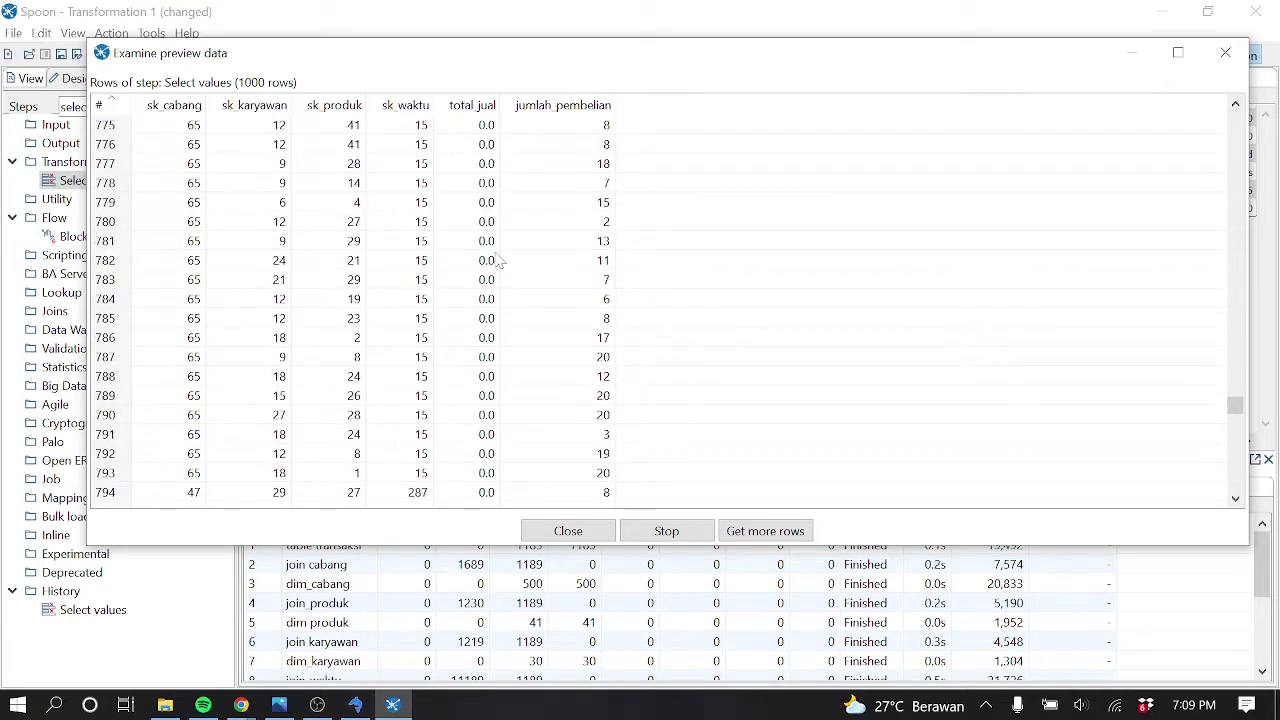
scroll(483, 255, "up", 20)
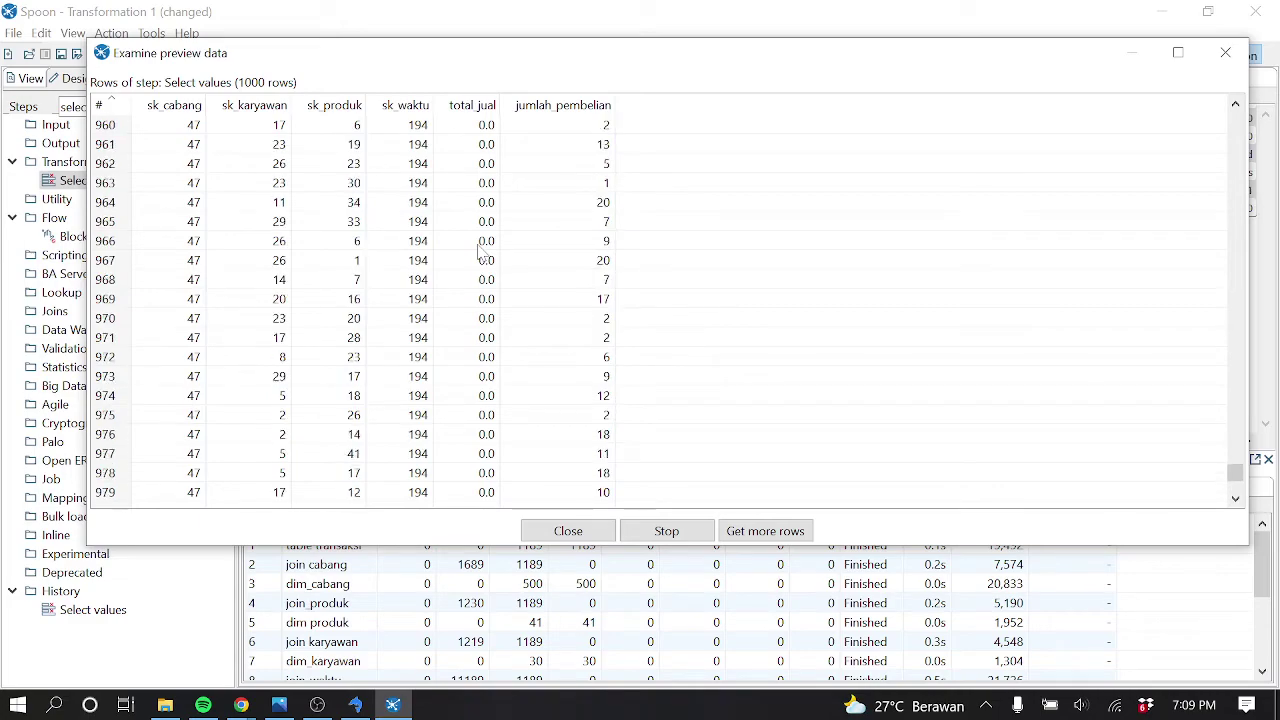
scroll(483, 255, "up", 20)
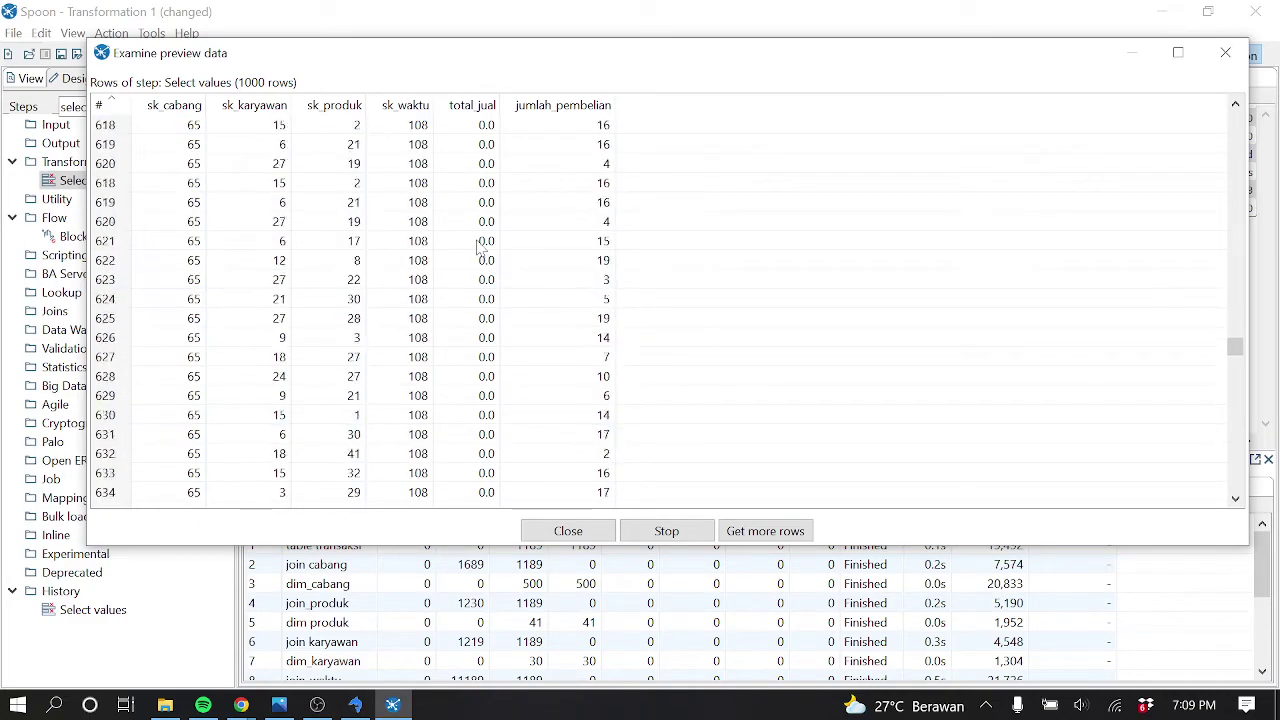
scroll(483, 241, "up", 7)
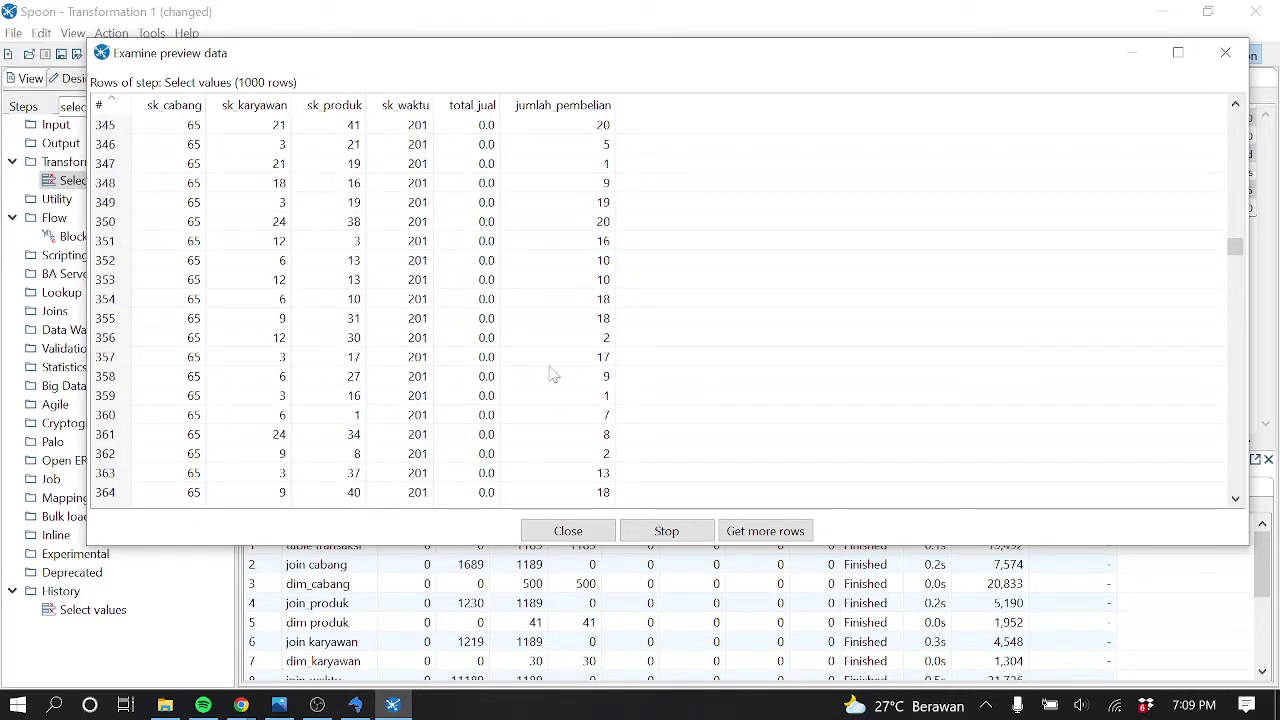
left_click(665, 531)
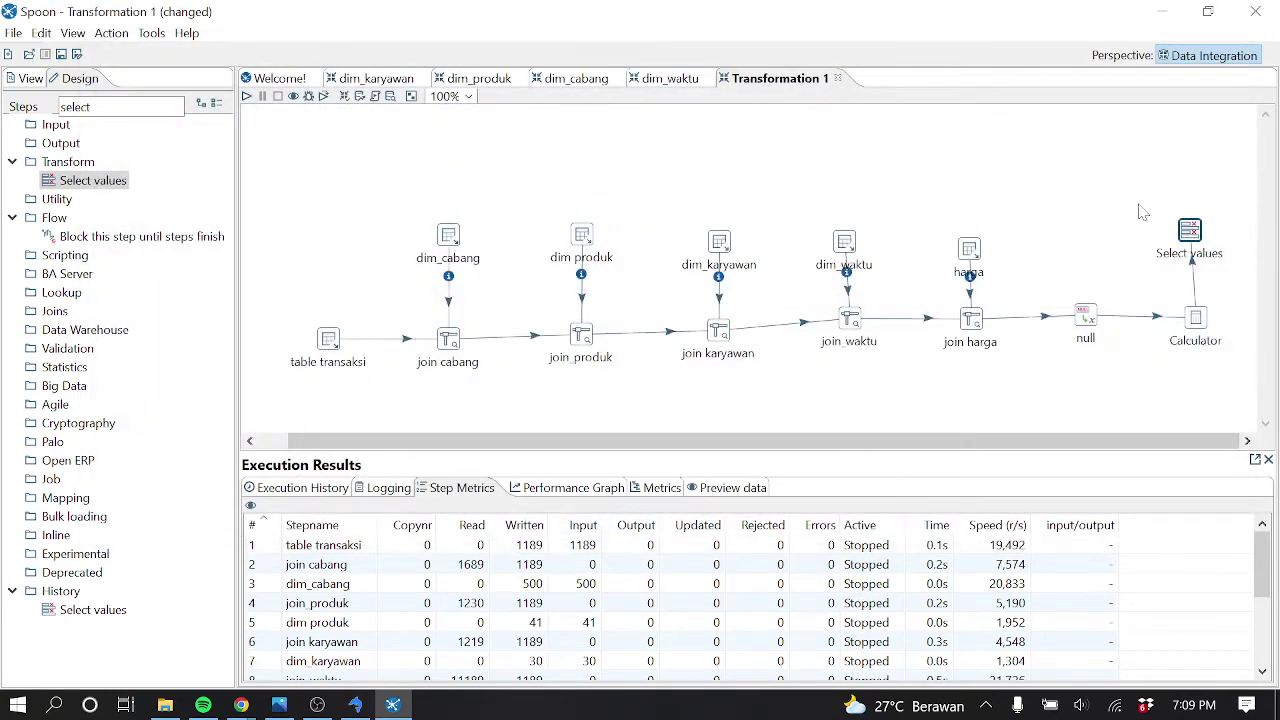
Clear the 'select' text from the Steps search filter
left_click(168, 106)
key("BackSpace")
key("BackSpace")
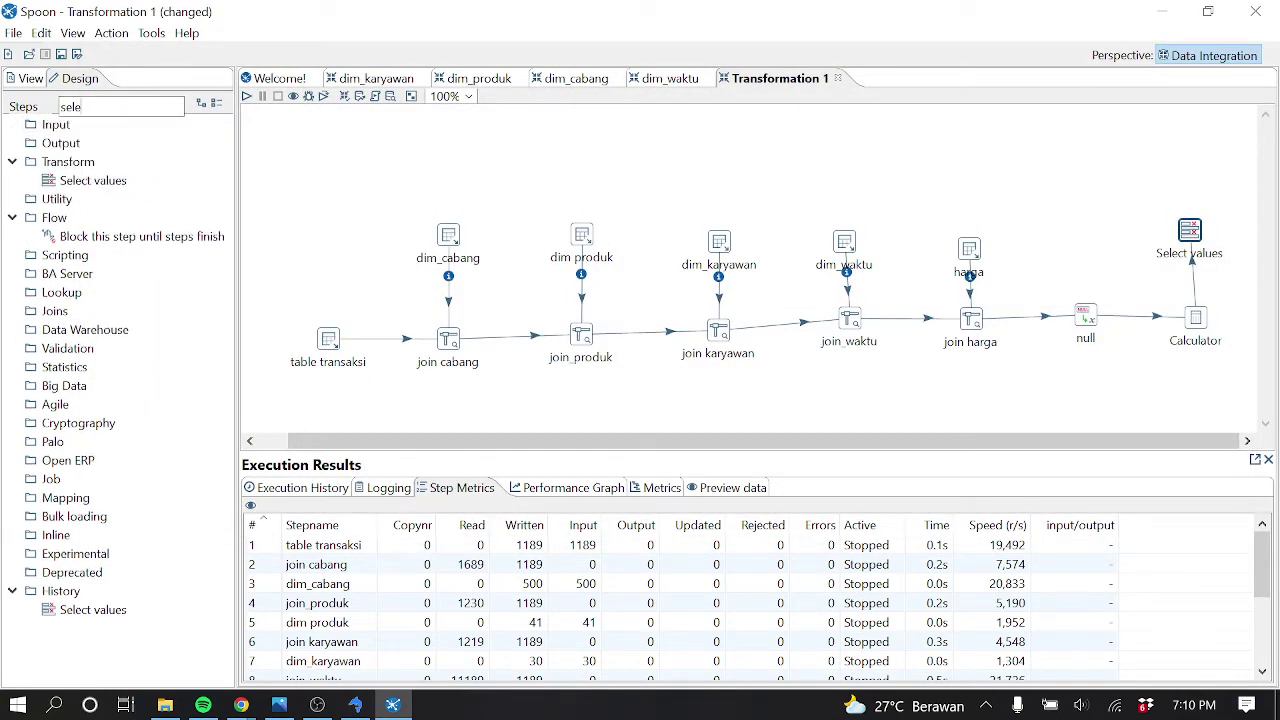
key("BackSpace")
key("BackSpace")
key("BackSpace")
key("BackSpace")
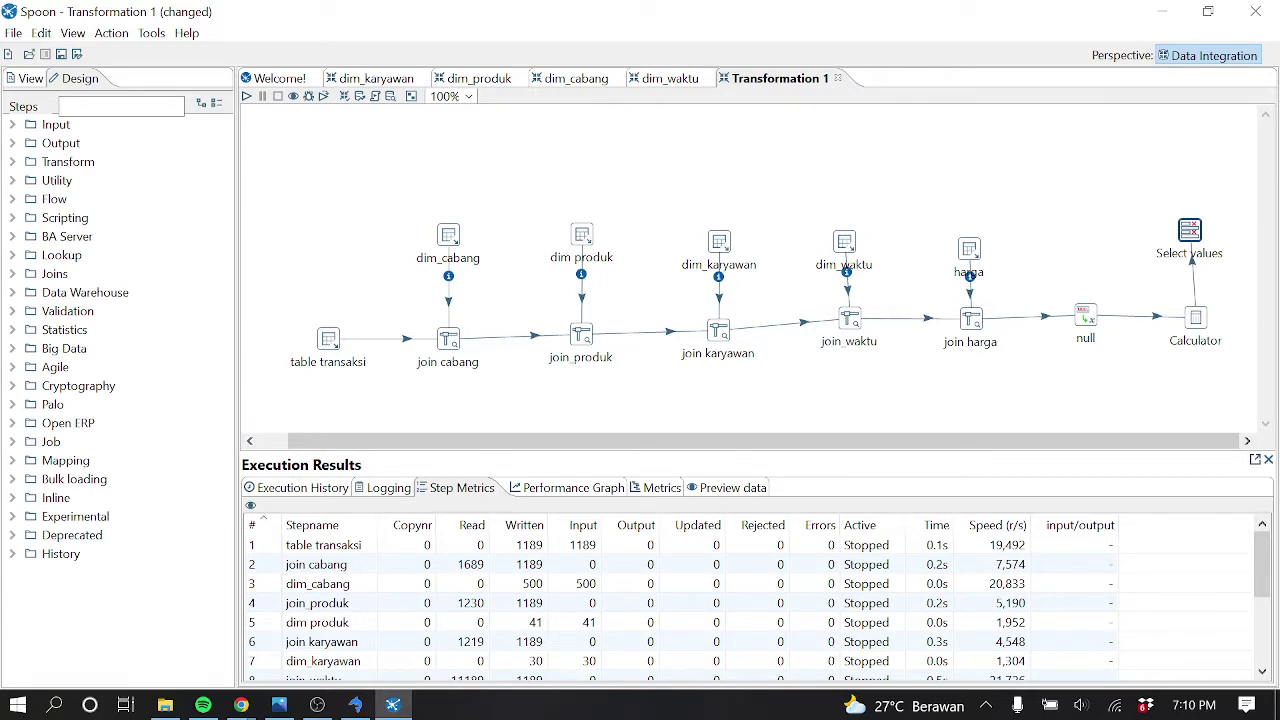
Place a Table output step fed by Select values as the main output
left_click(12, 143)
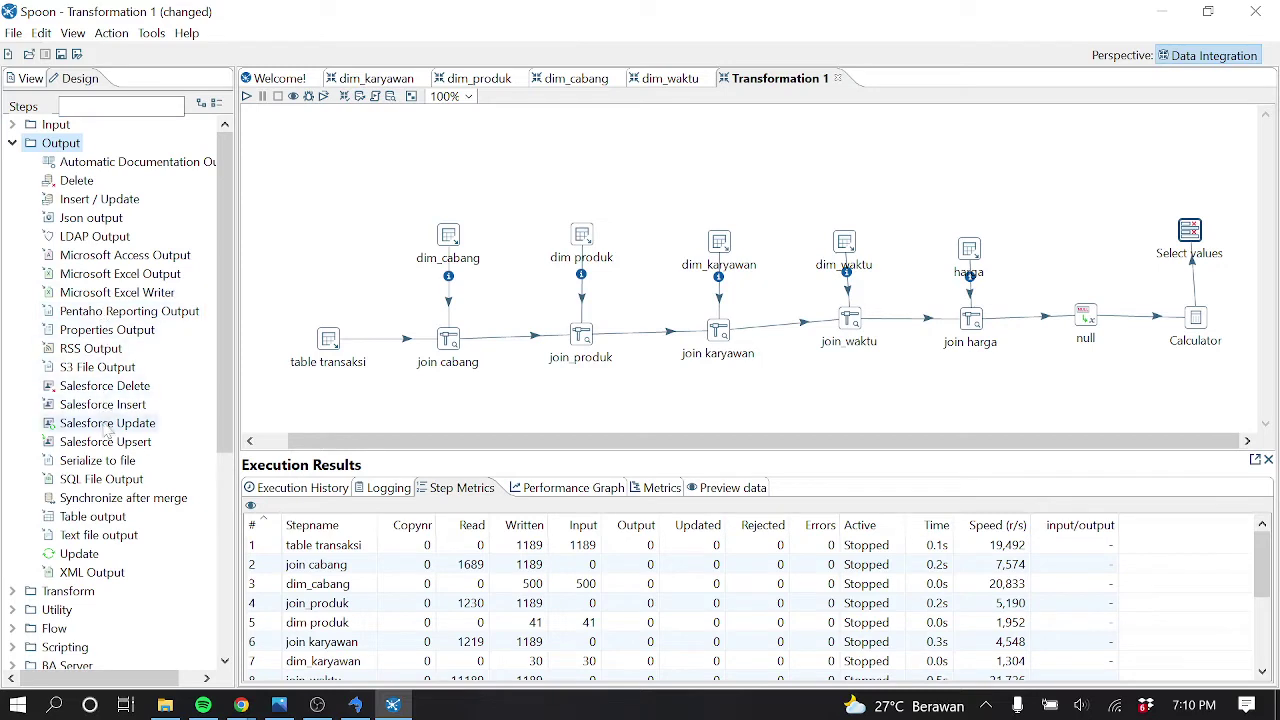
left_click_drag(97, 525, 1177, 145)
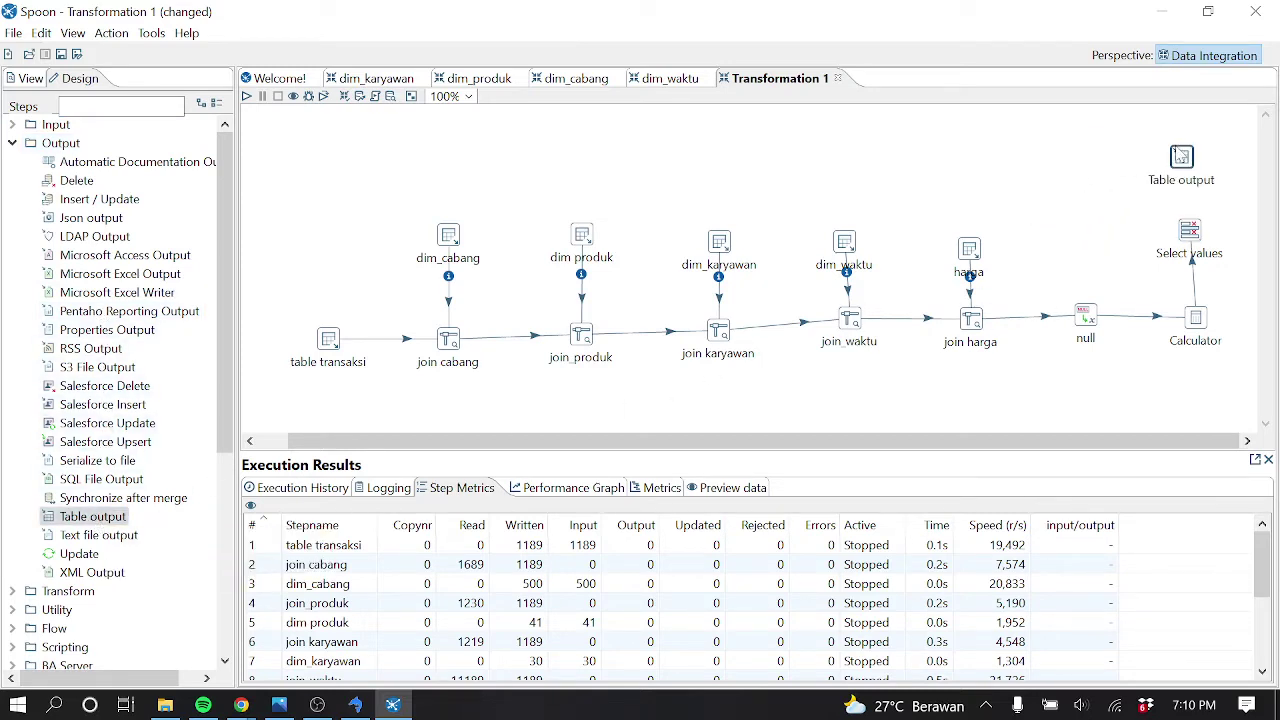
mouse_move(1188, 233)
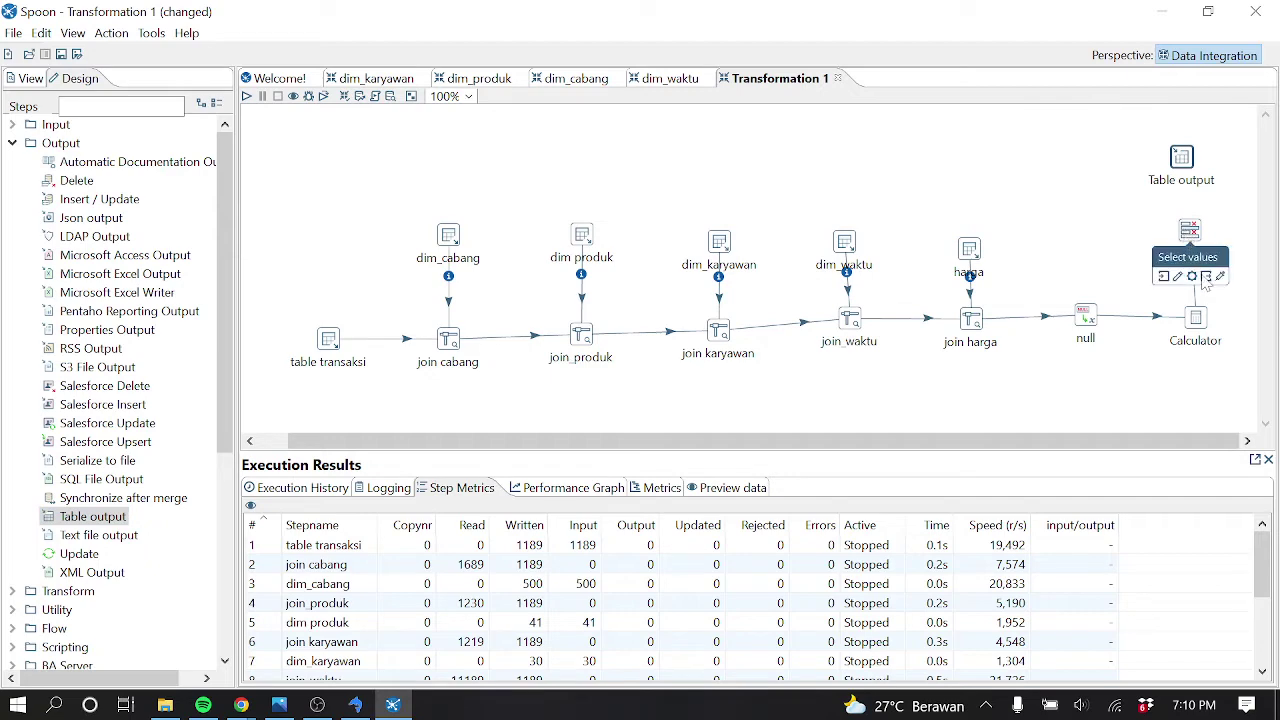
left_click_drag(1192, 204, 1182, 162)
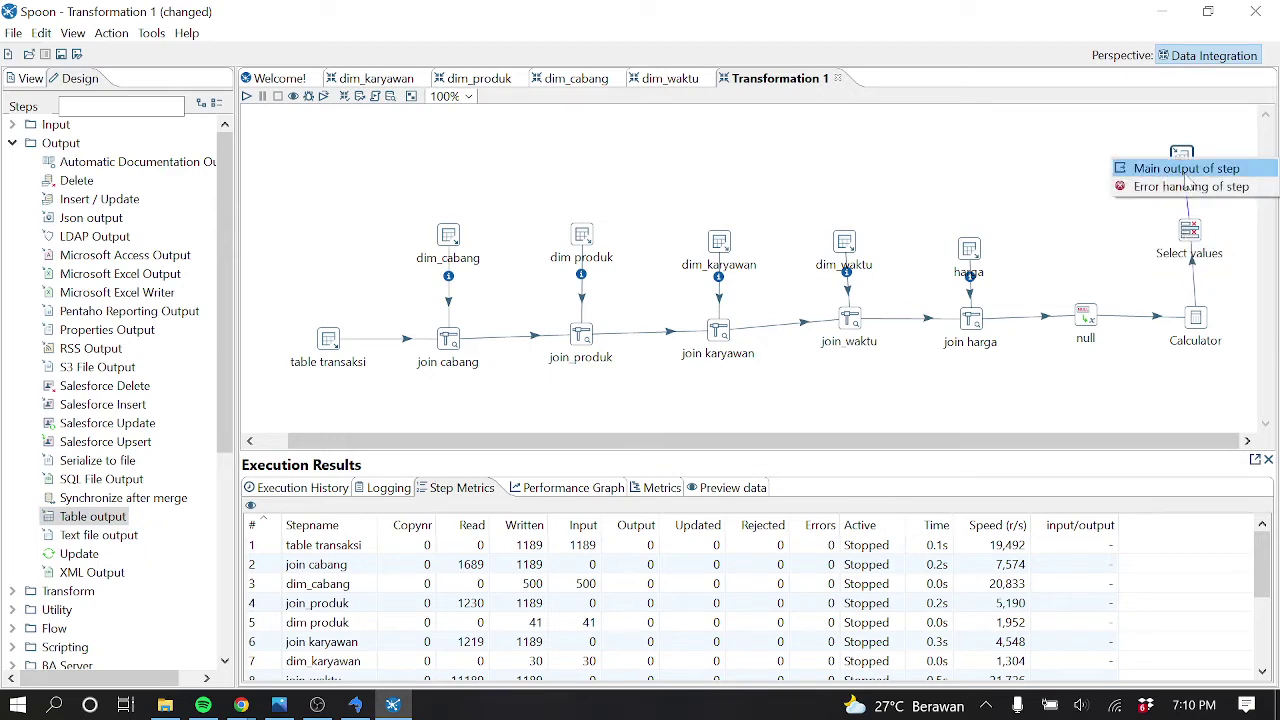
left_click(1207, 170)
Set Table output's connection to olap and target table to fact_penjualan
double_click(1186, 160)
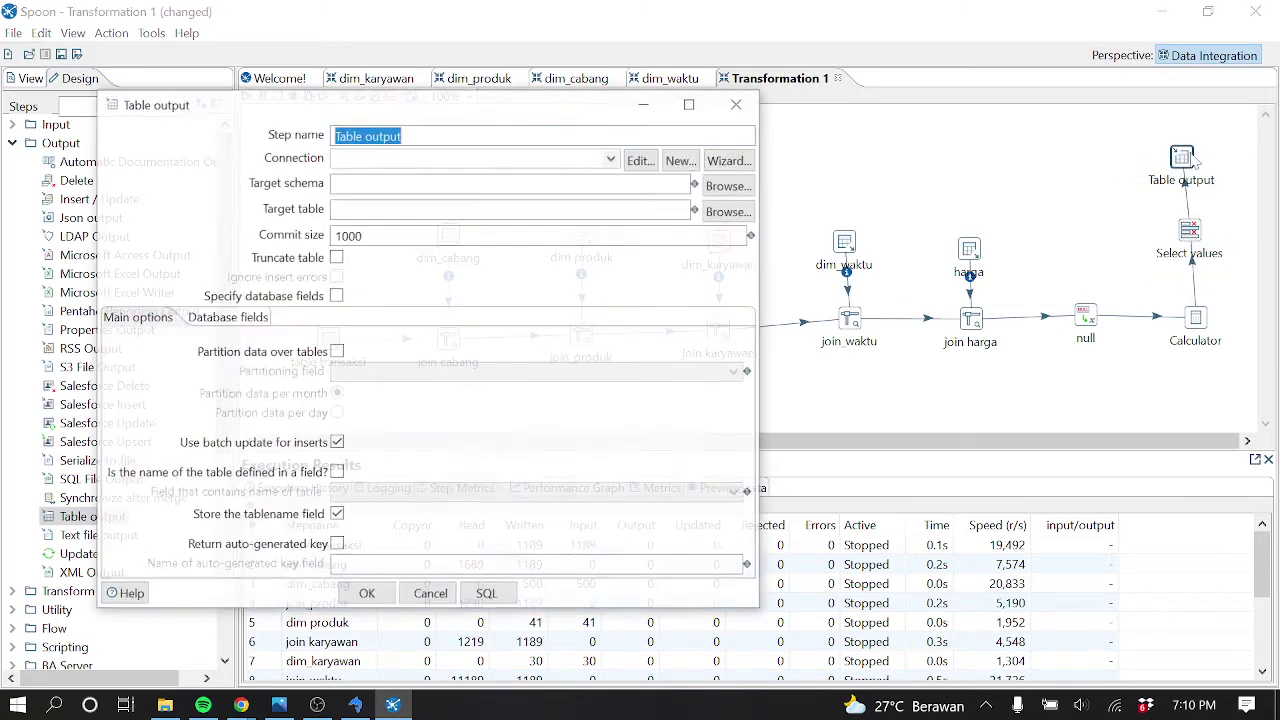
left_click(612, 158)
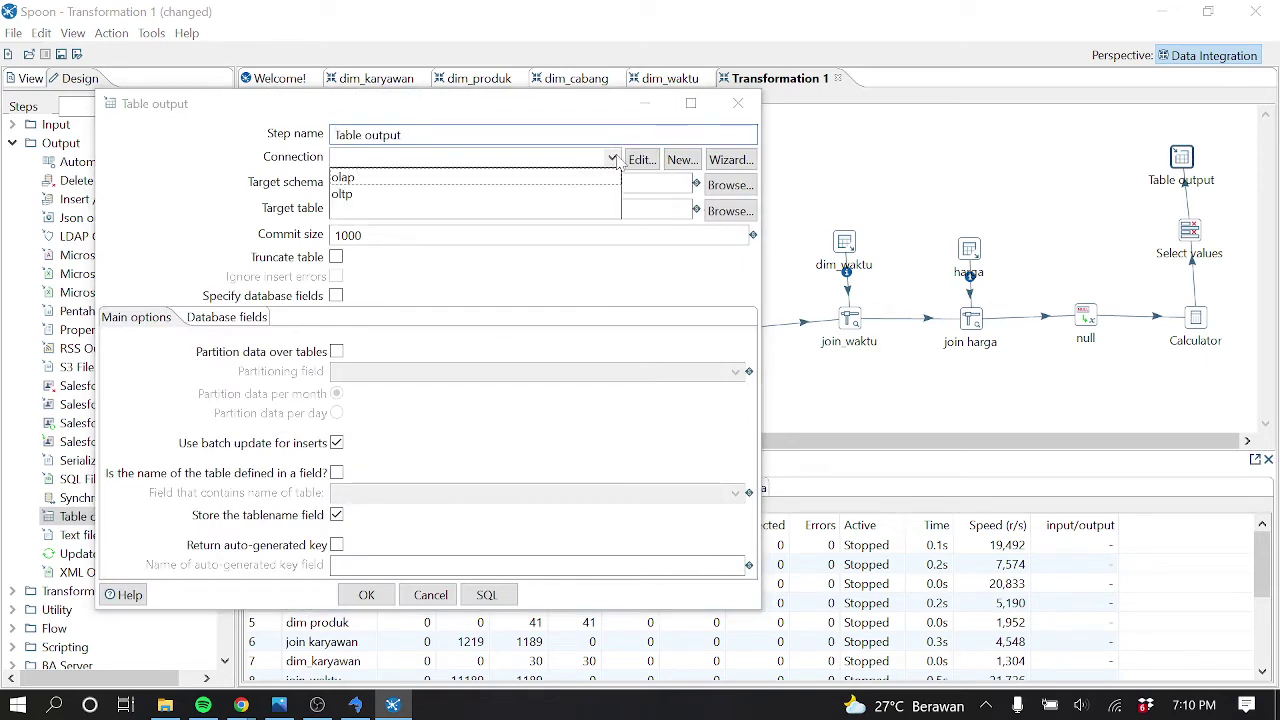
left_click(345, 177)
left_click(338, 208)
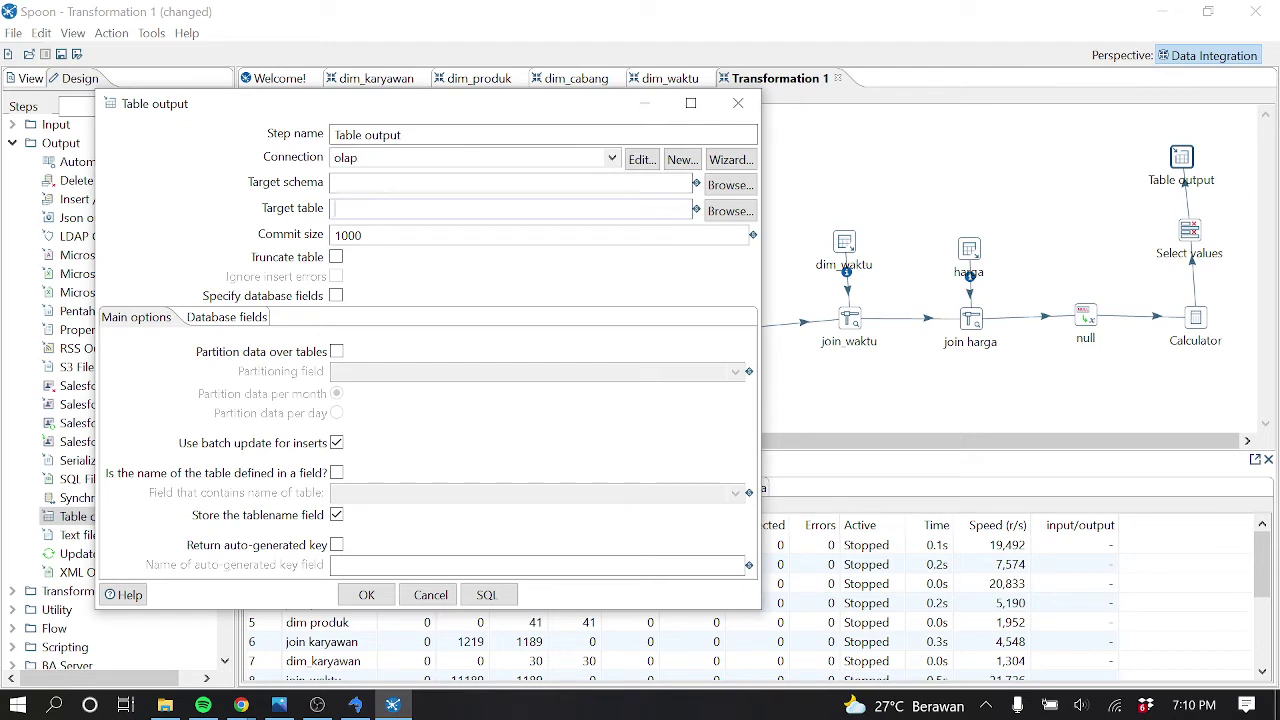
type("fact_")
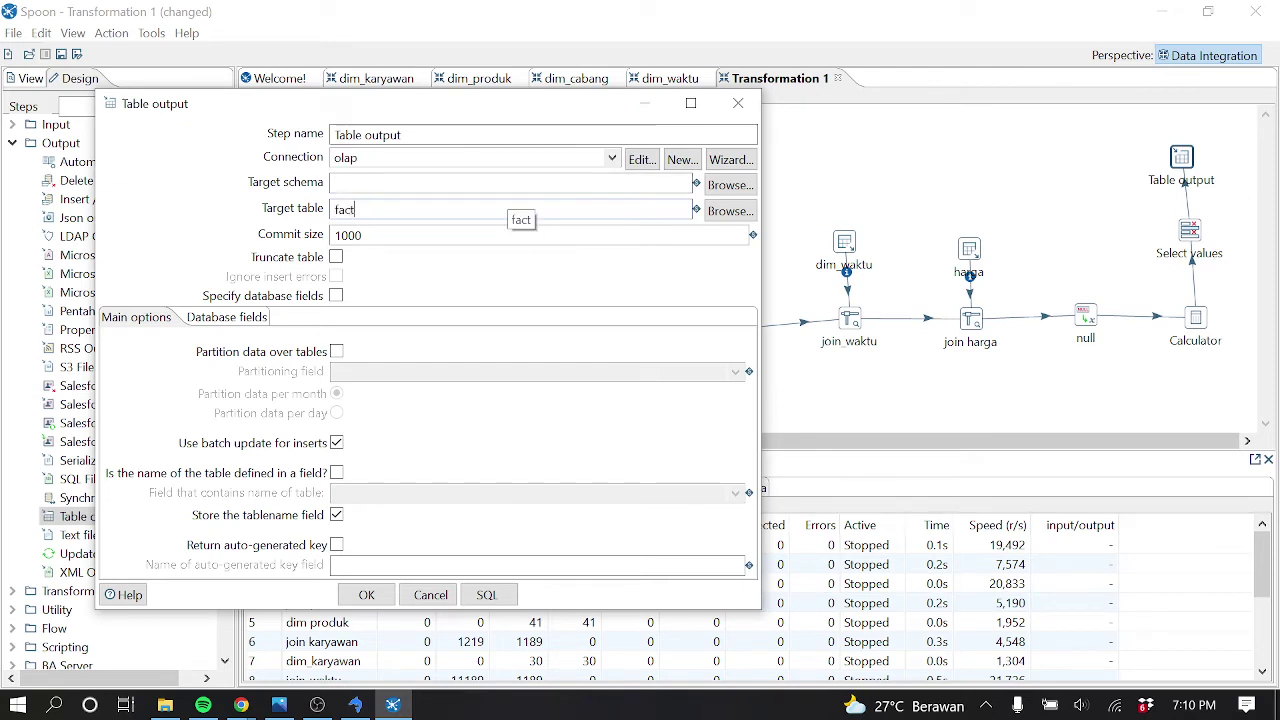
left_click(291, 707)
left_click(291, 707)
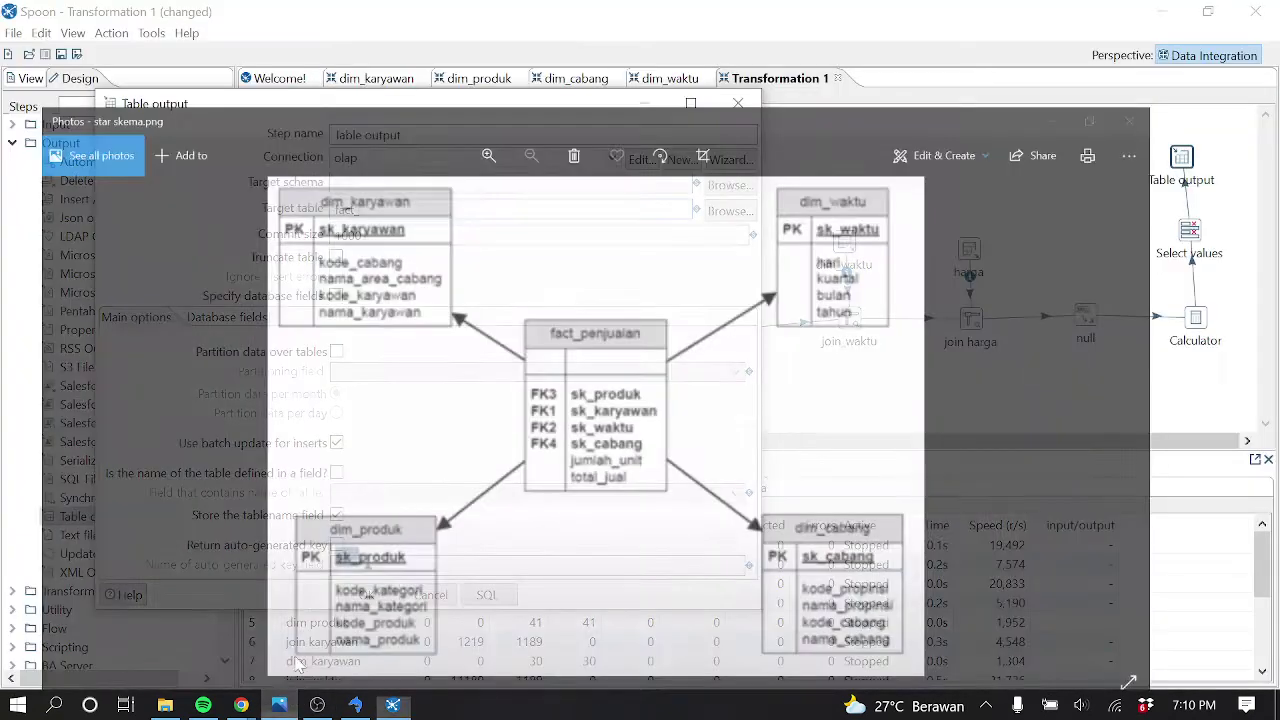
type("jualan")
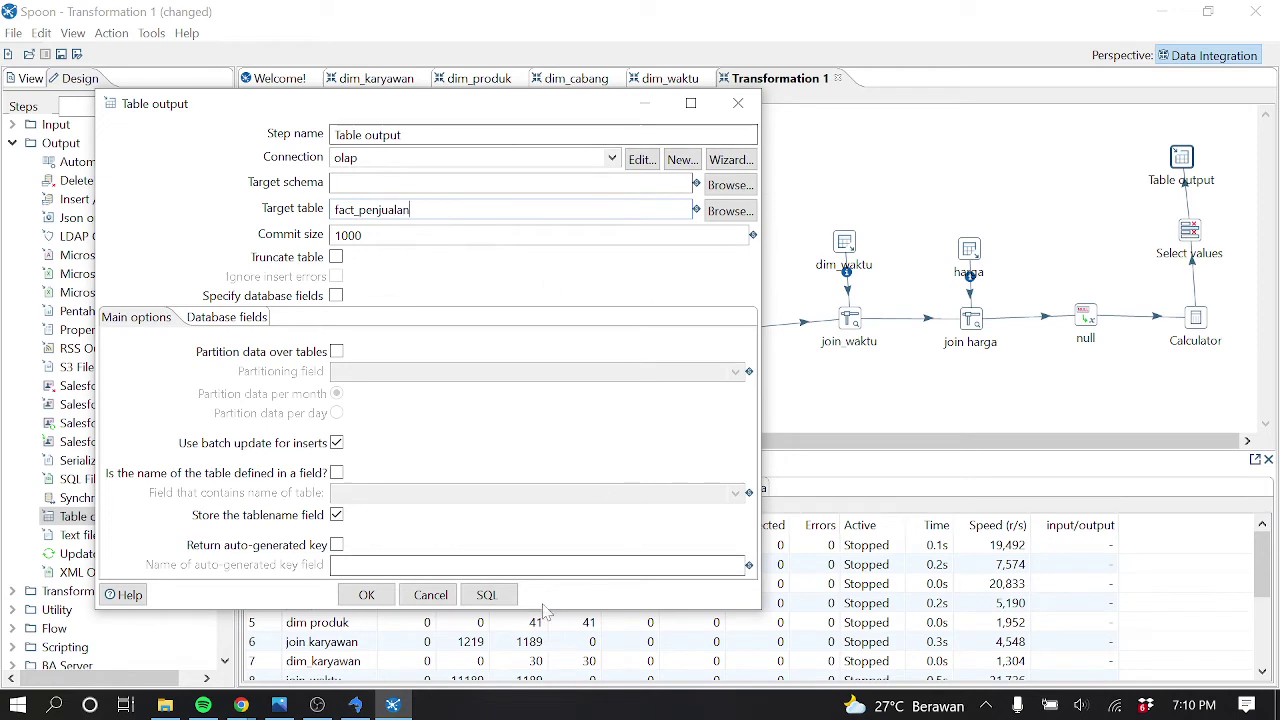
Generate and execute the CREATE TABLE fact_penjualan SQL, then close the Table output dialog
left_click(486, 594)
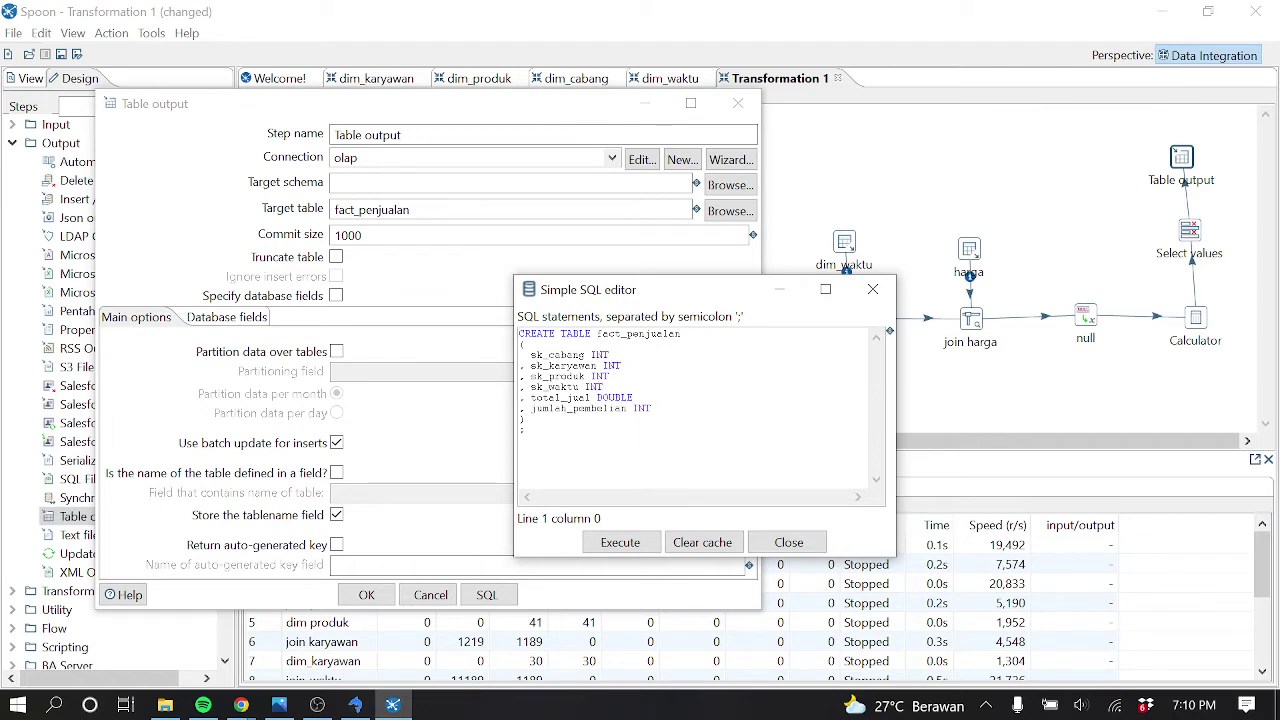
left_click(648, 544)
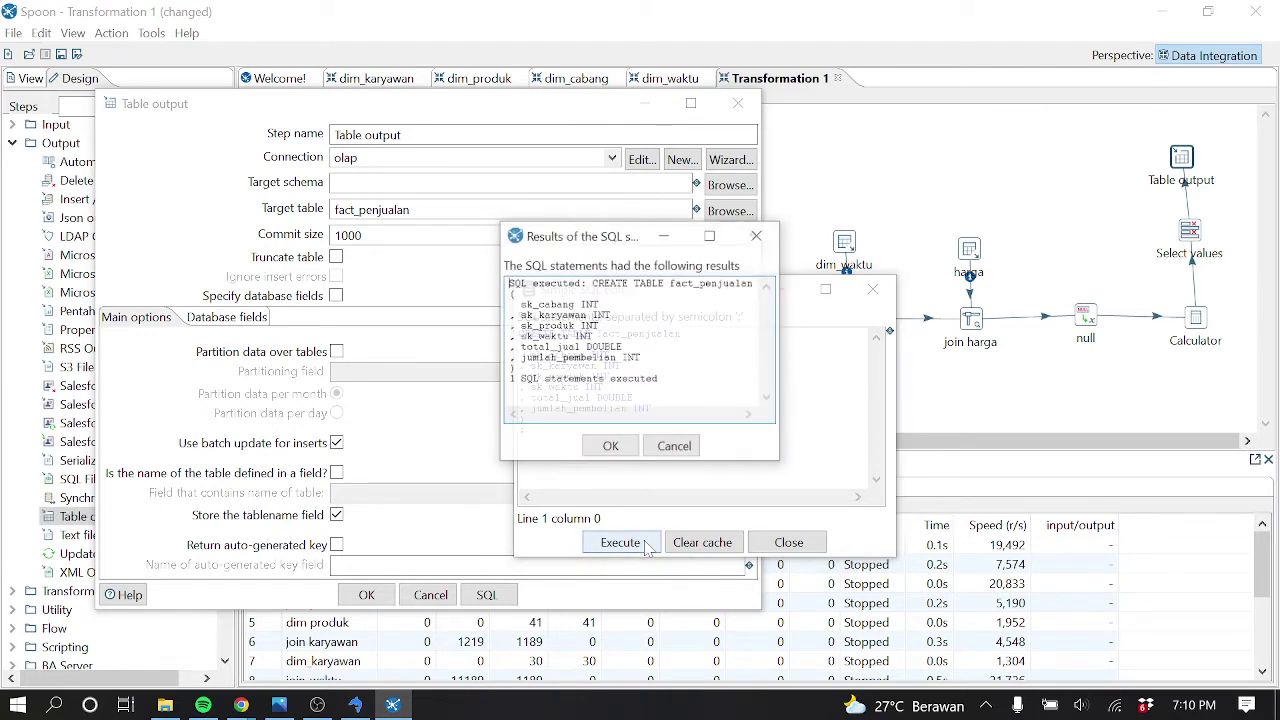
left_click(610, 446)
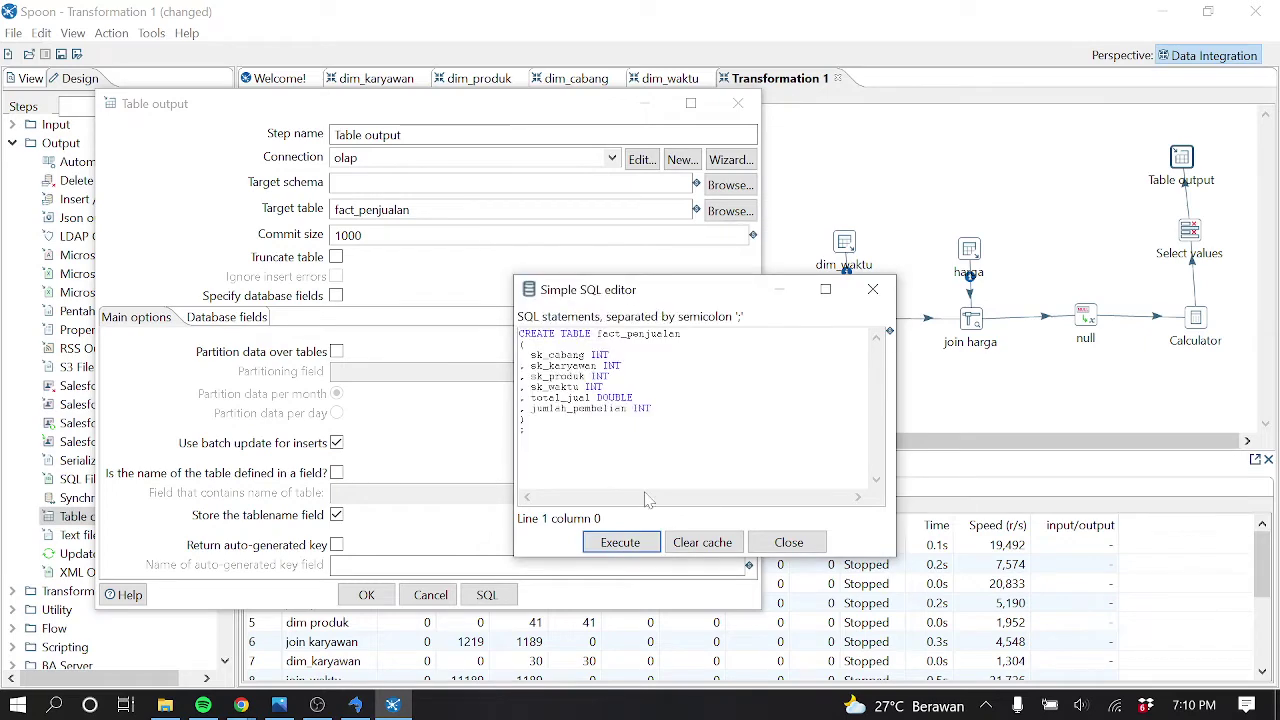
left_click(788, 542)
left_click(738, 106)
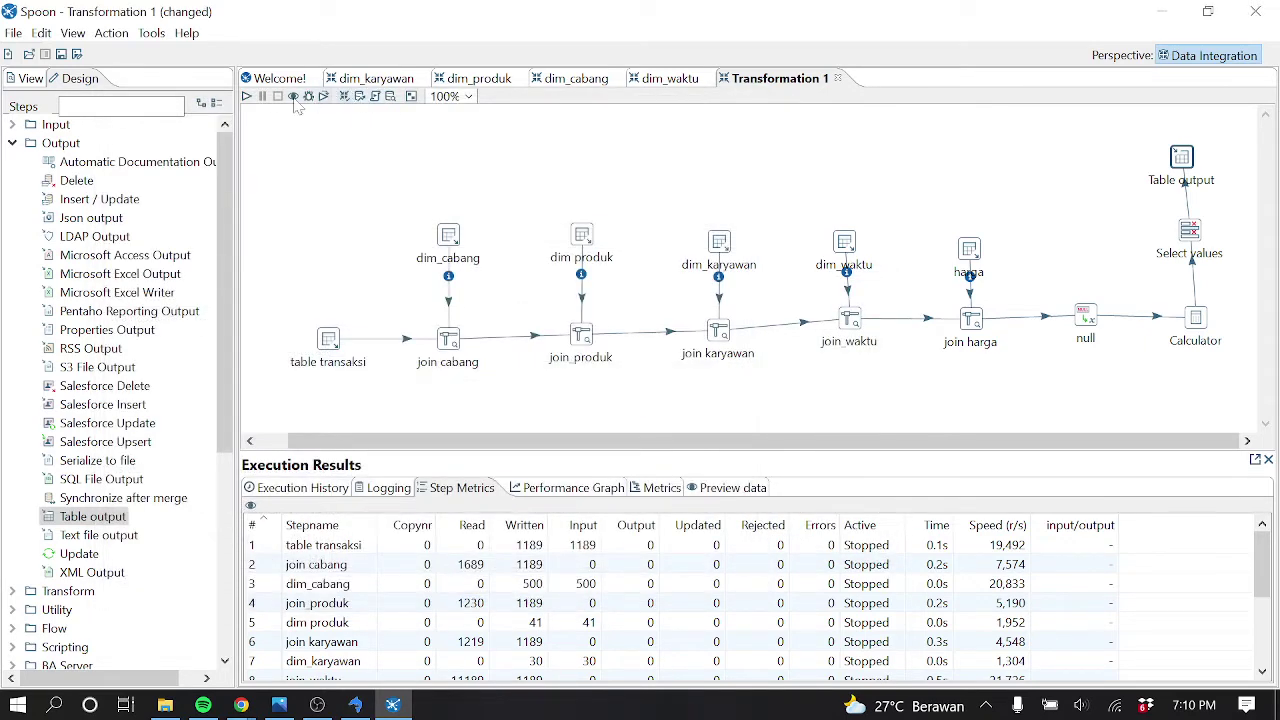
Start a run and save the transformation as fact_penjualan when prompted
left_click(247, 96)
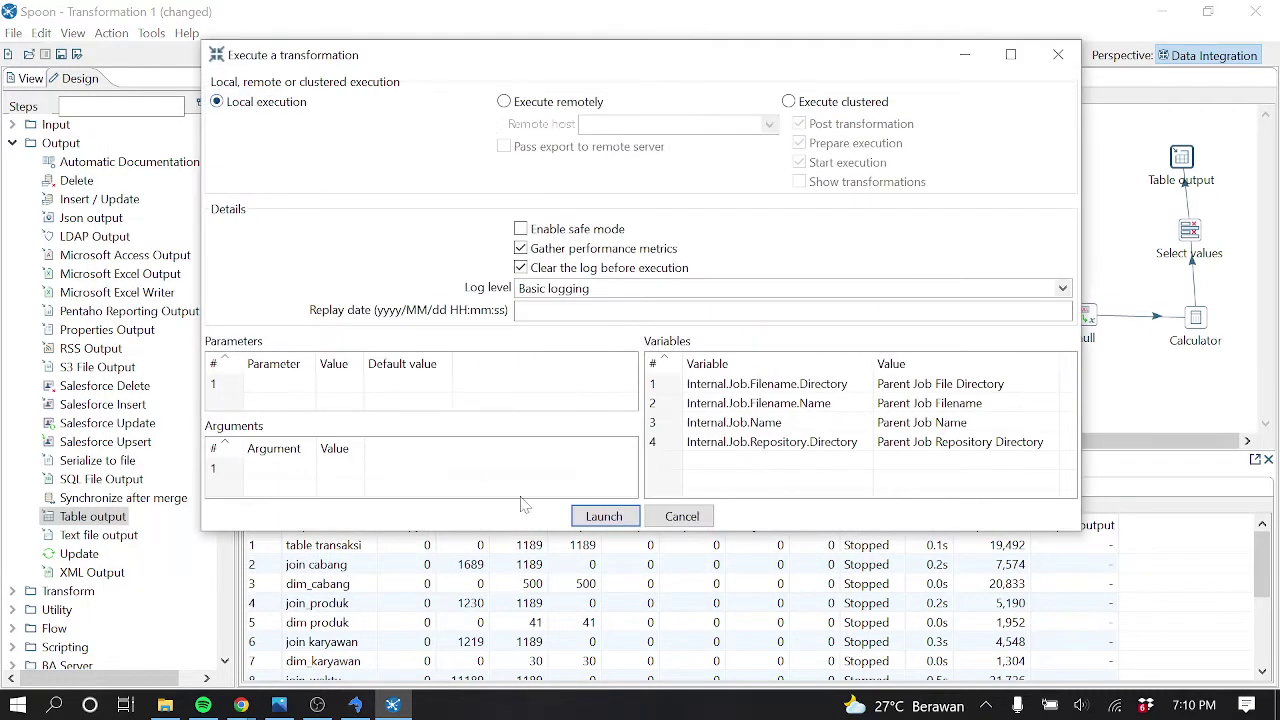
left_click(608, 511)
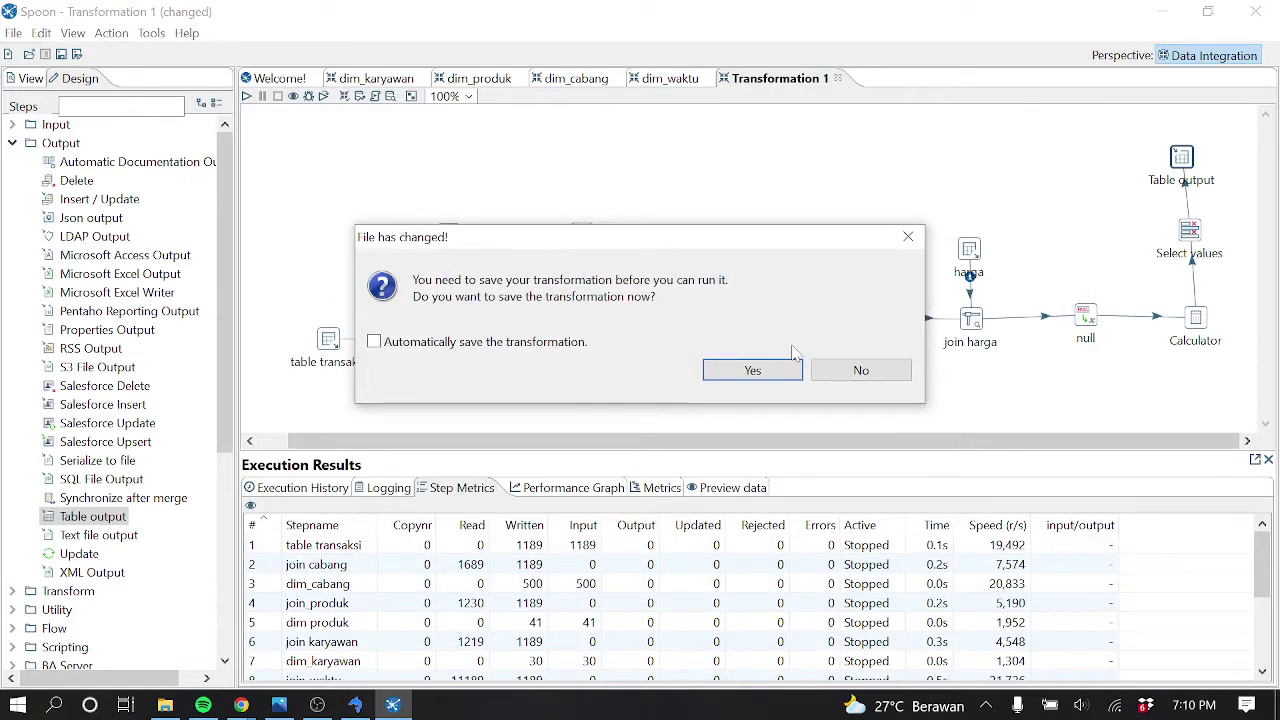
left_click(790, 371)
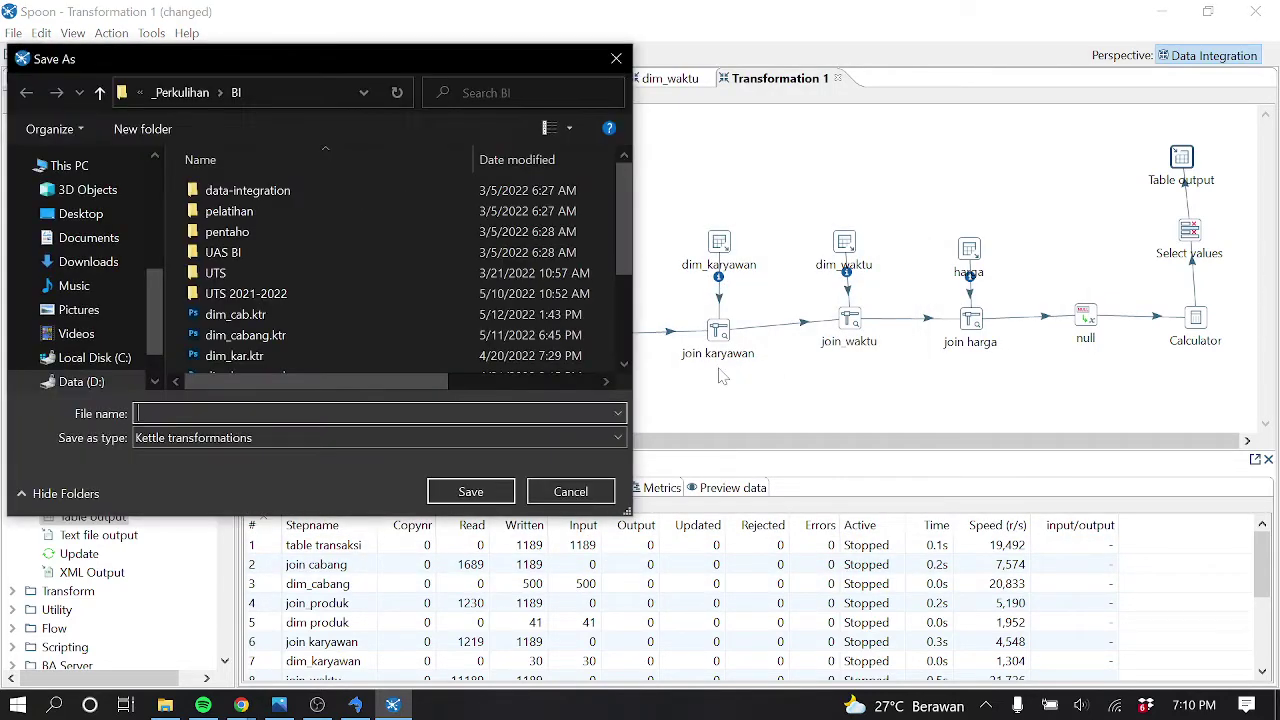
type("fact_penj")
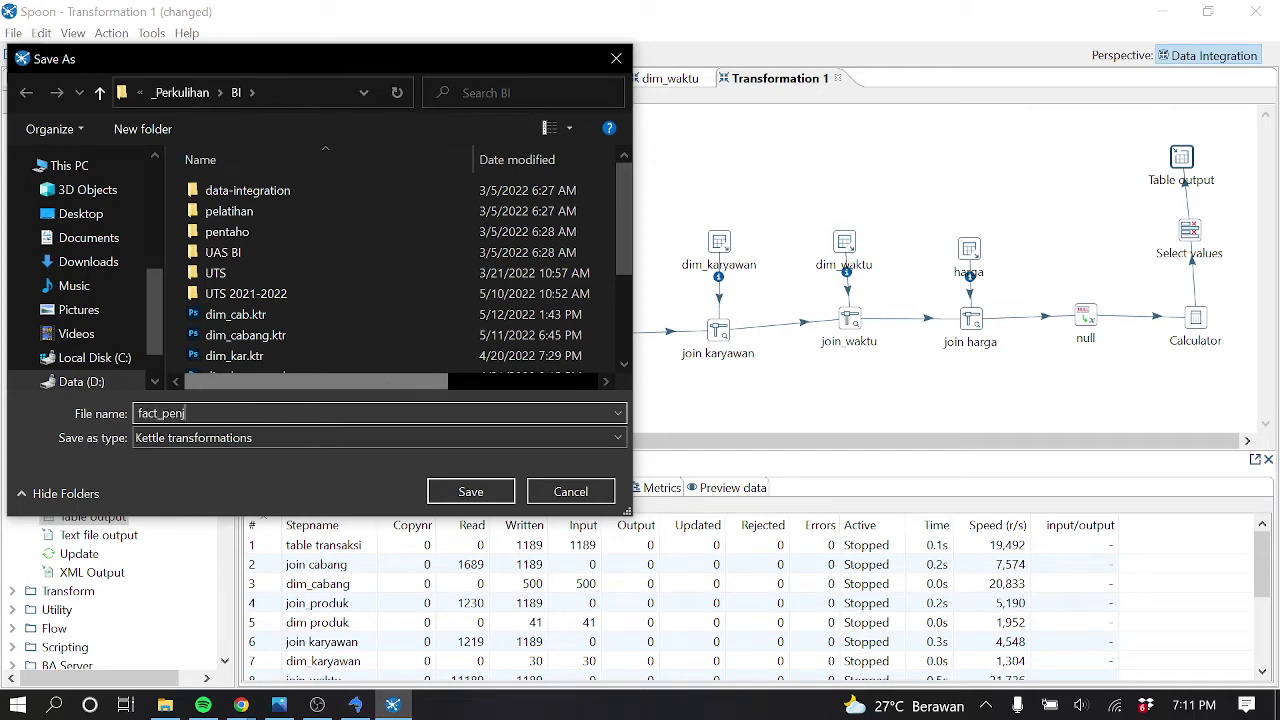
type("ualan")
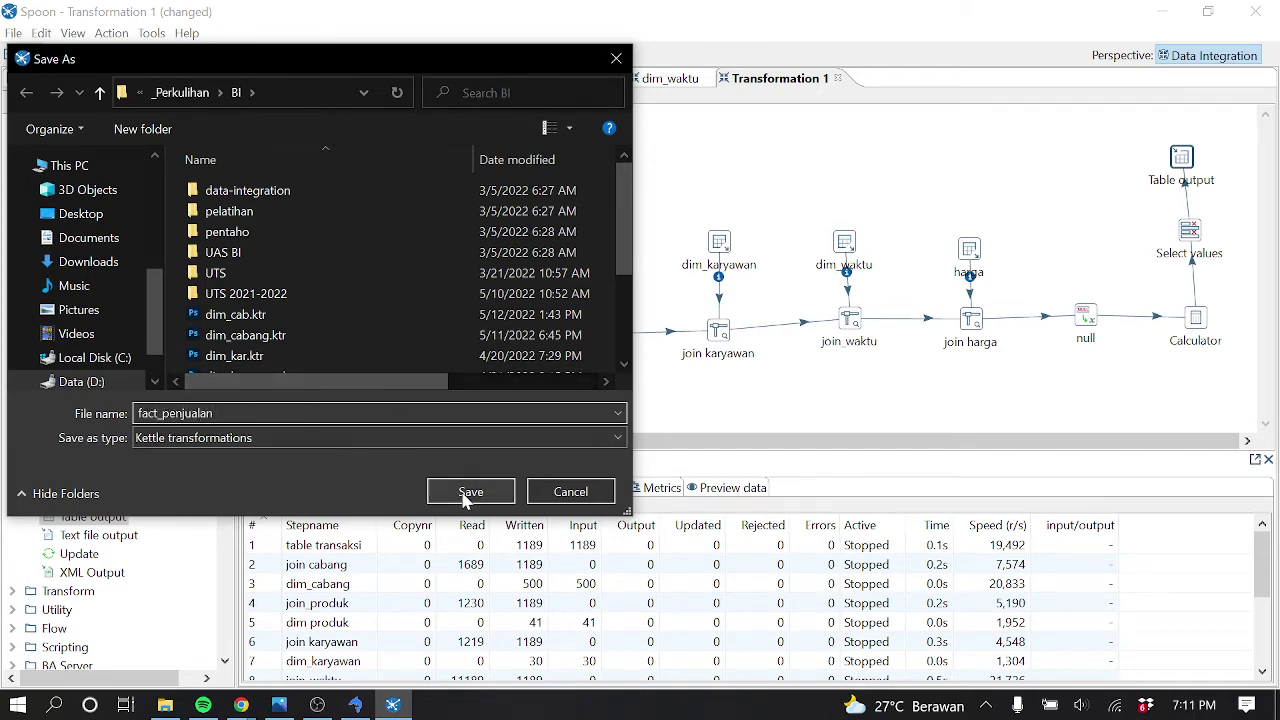
left_click(452, 490)
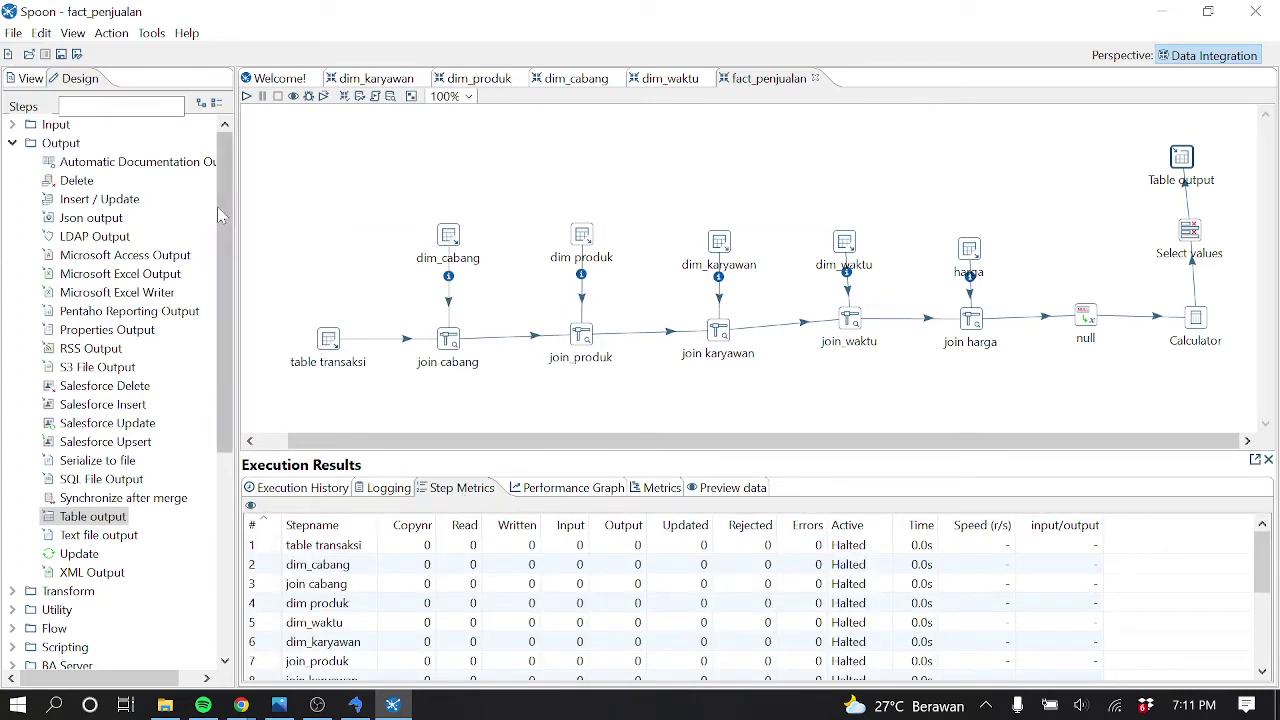
Run and launch the saved fact_penjualan transformation, then switch to SQLyog
left_click(246, 96)
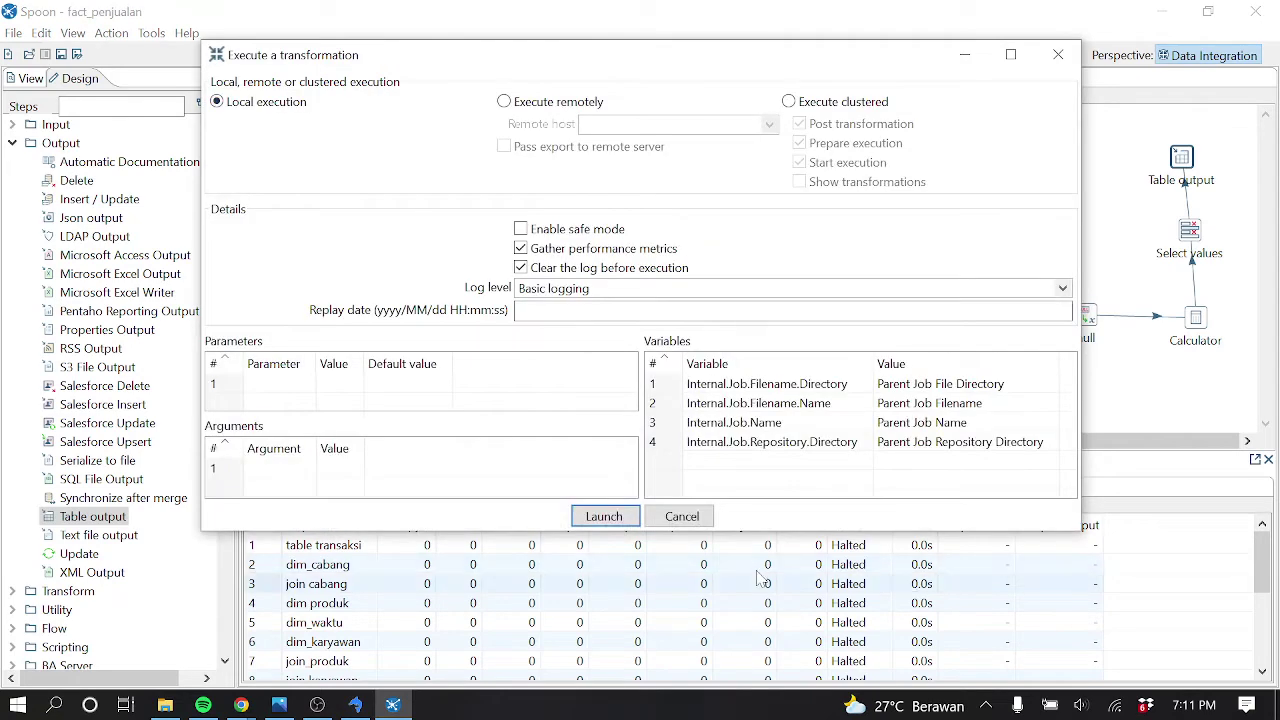
left_click(603, 516)
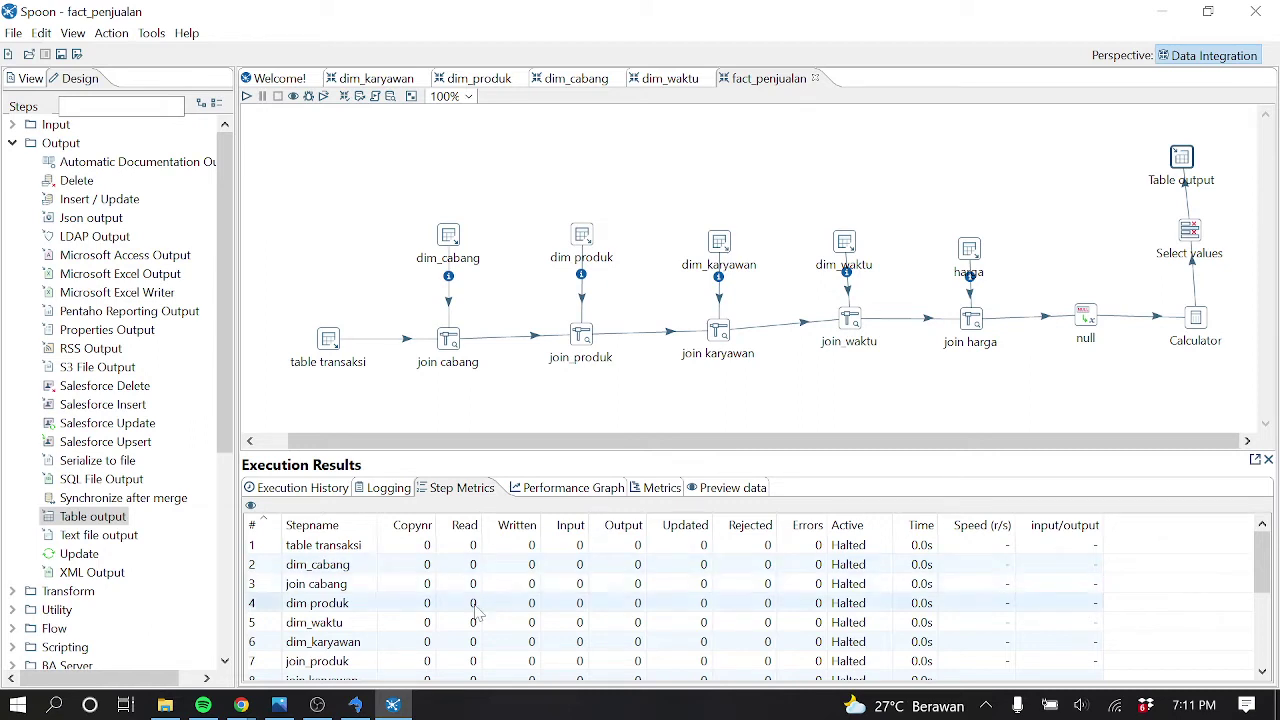
left_click(355, 705)
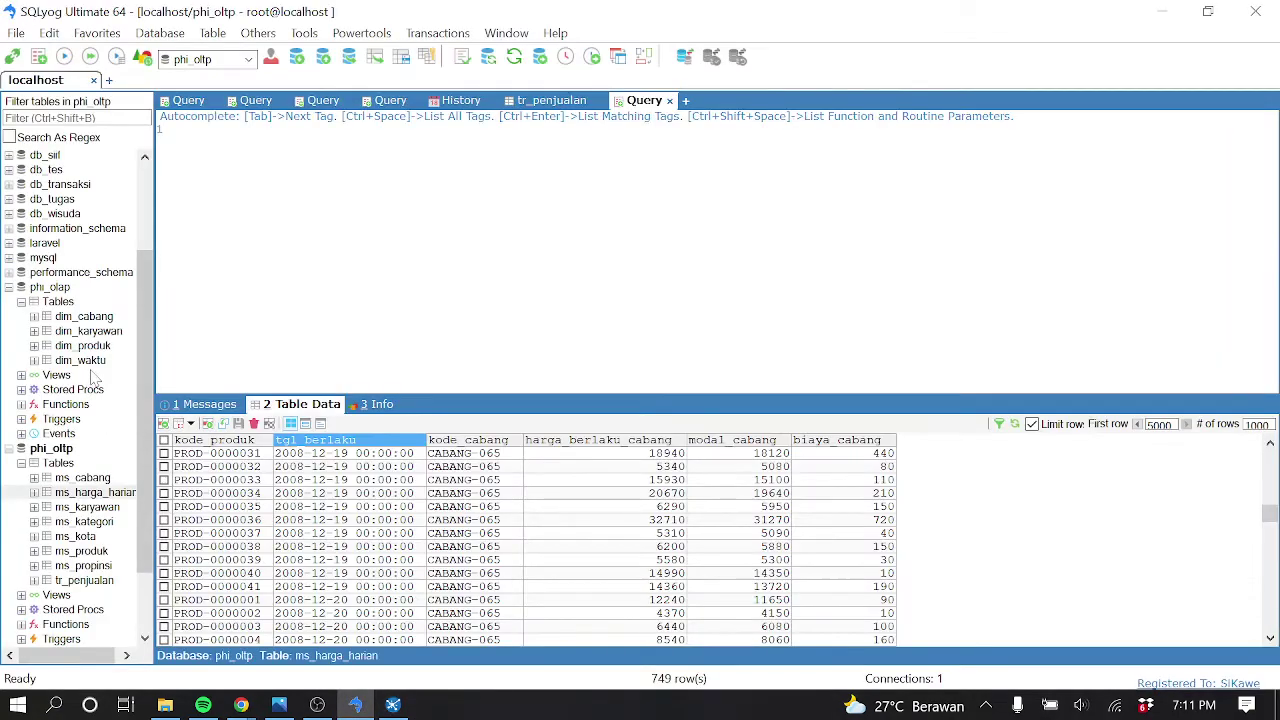
Refresh phi_olap's tables, view the empty fact_penjualan data, then return to Spoon
left_click(72, 302)
left_click(143, 57)
left_click(92, 375)
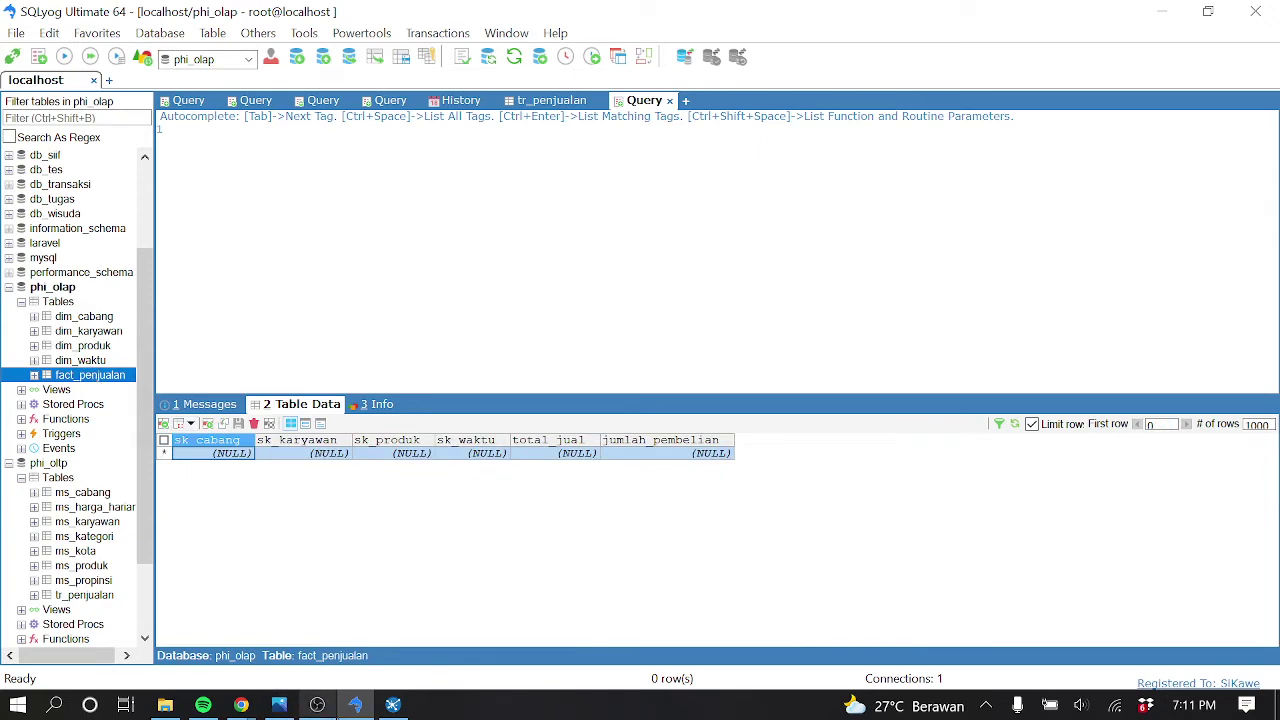
left_click(393, 705)
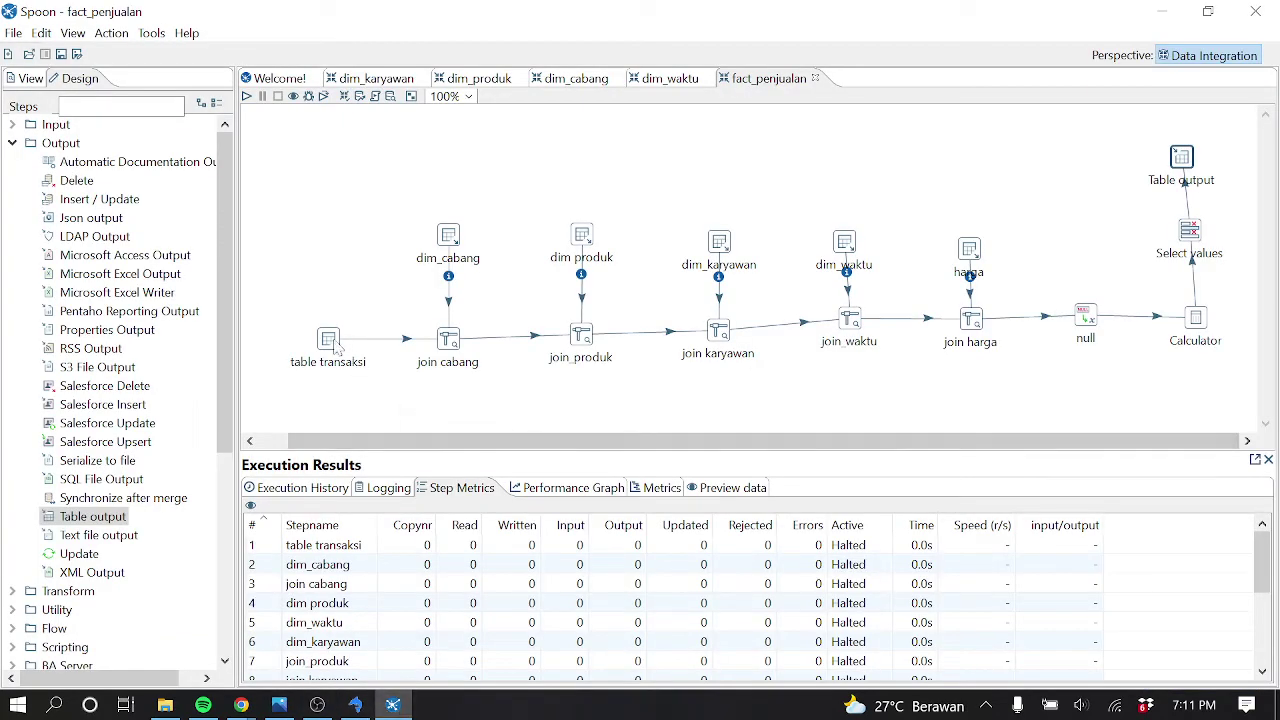
Run and launch the fact_penjualan transformation from the Table output step
left_click(1183, 165)
left_click(246, 96)
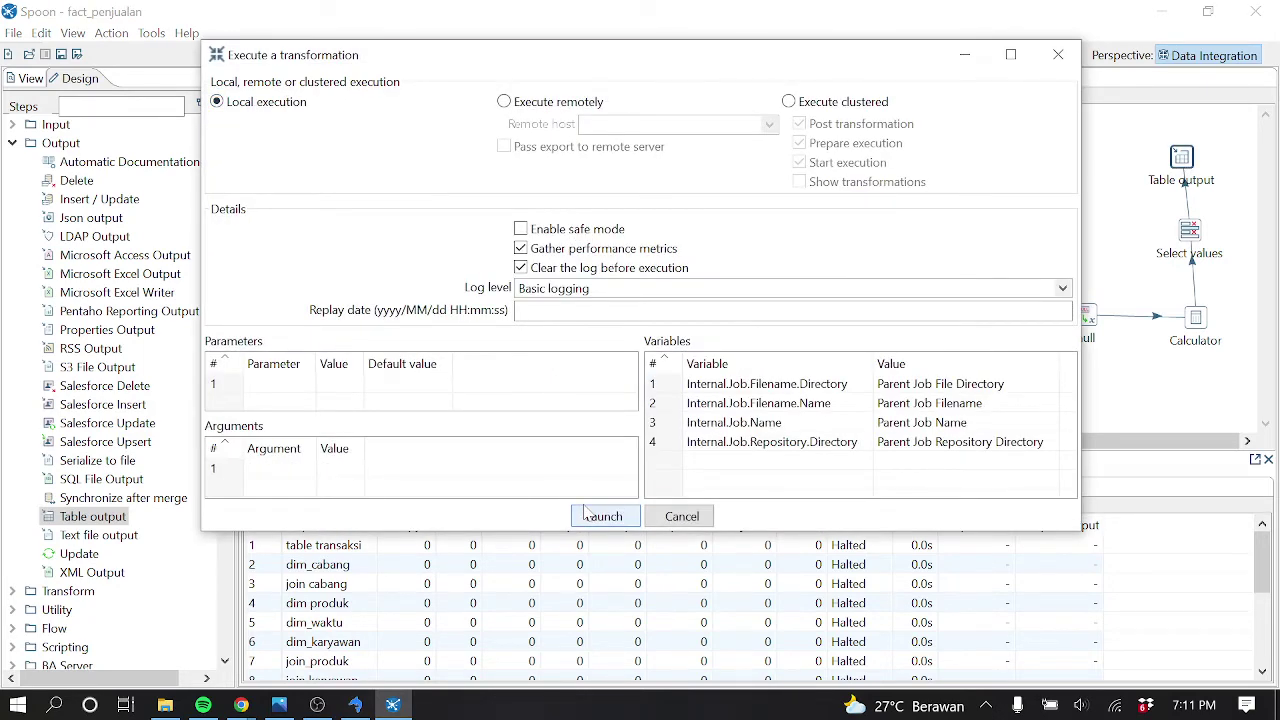
left_click(586, 511)
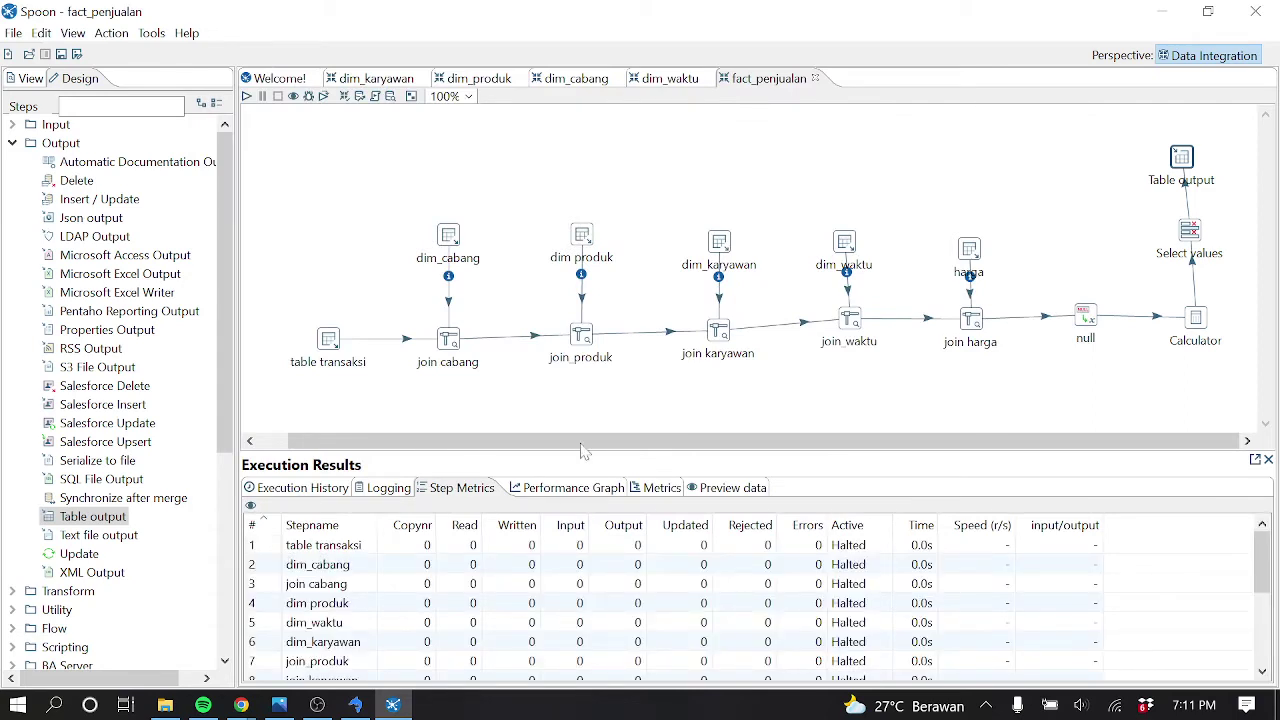
right_click(1186, 160)
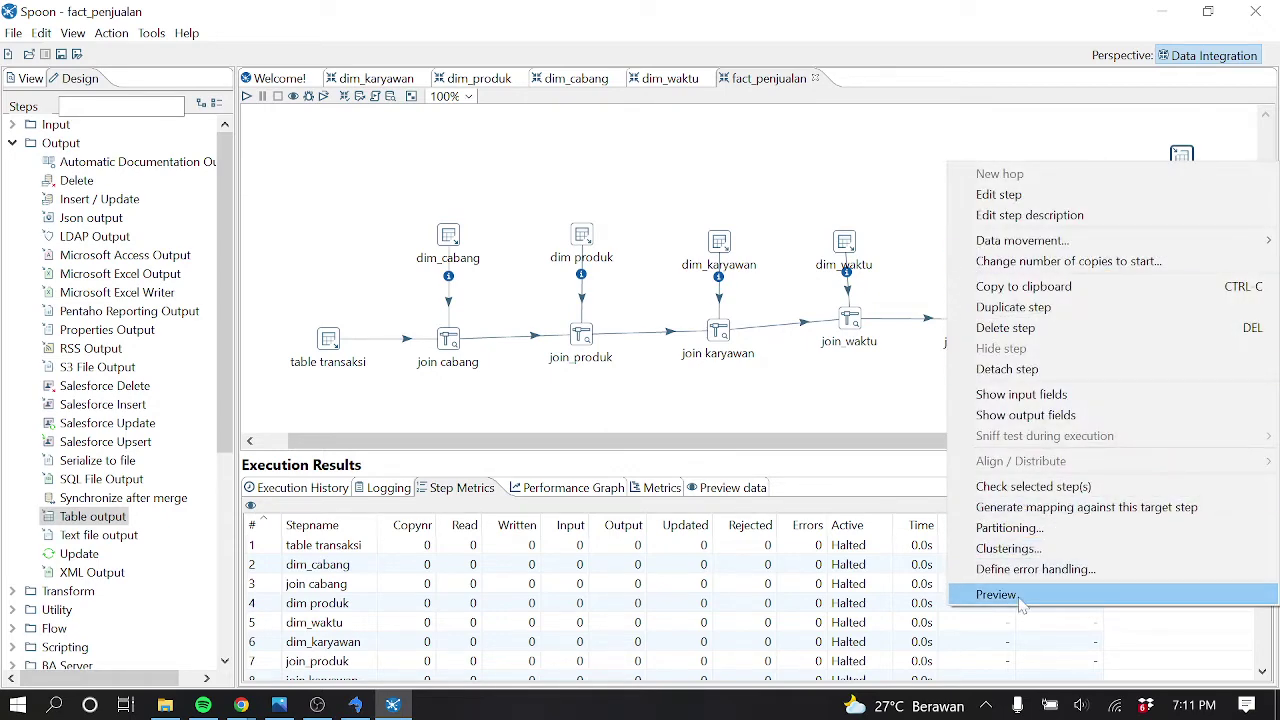
Check the dim_waktu transformation tab and the dim_waktu table rows in SQLyog, then return to Spoon
left_click(668, 78)
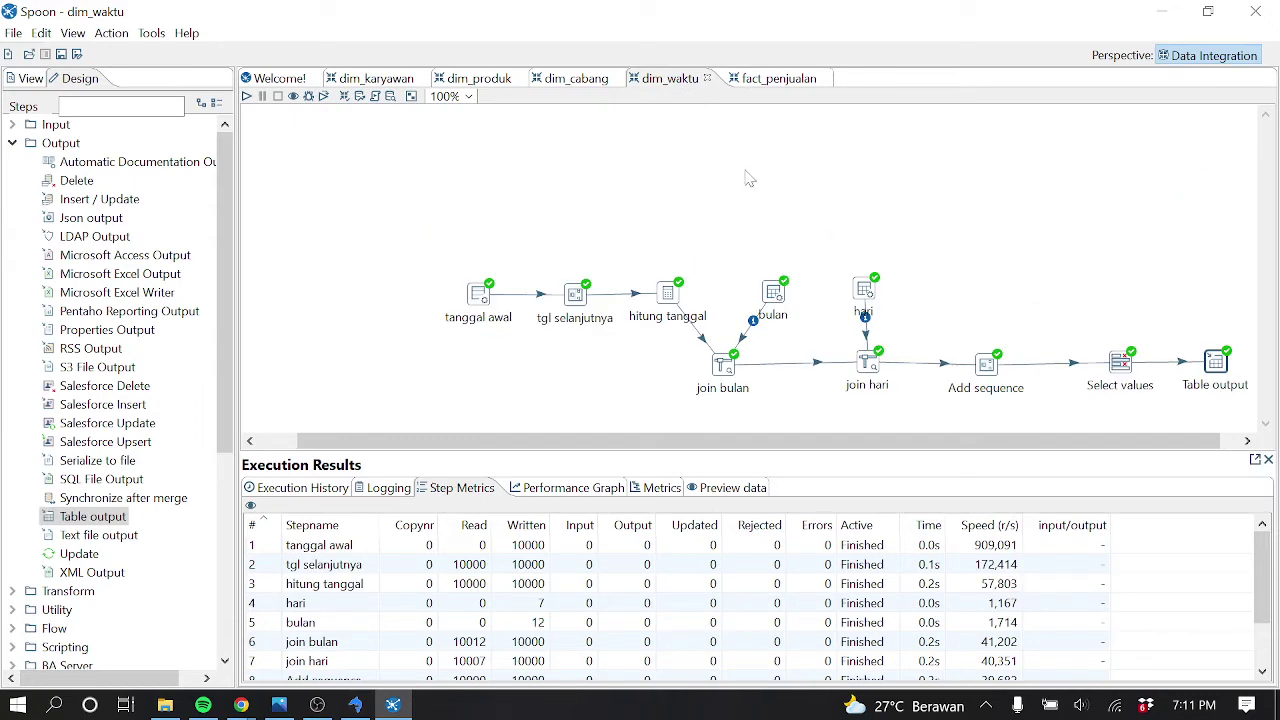
left_click(767, 84)
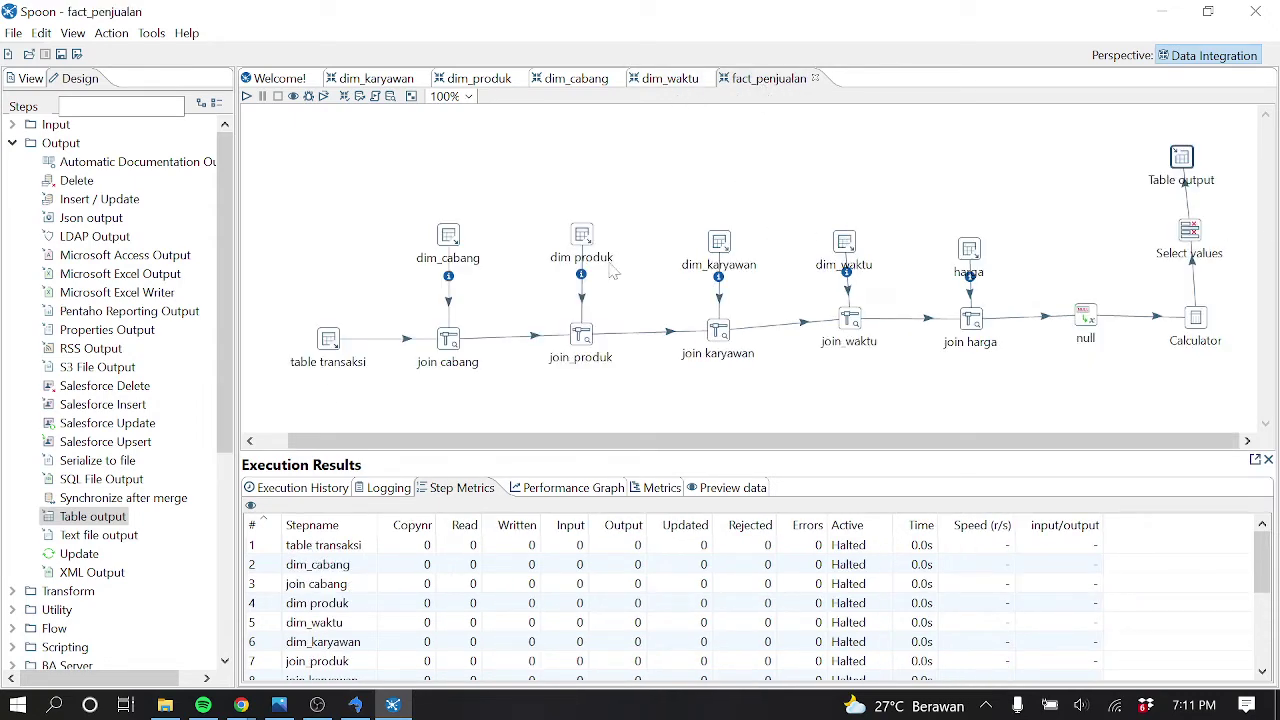
left_click(355, 705)
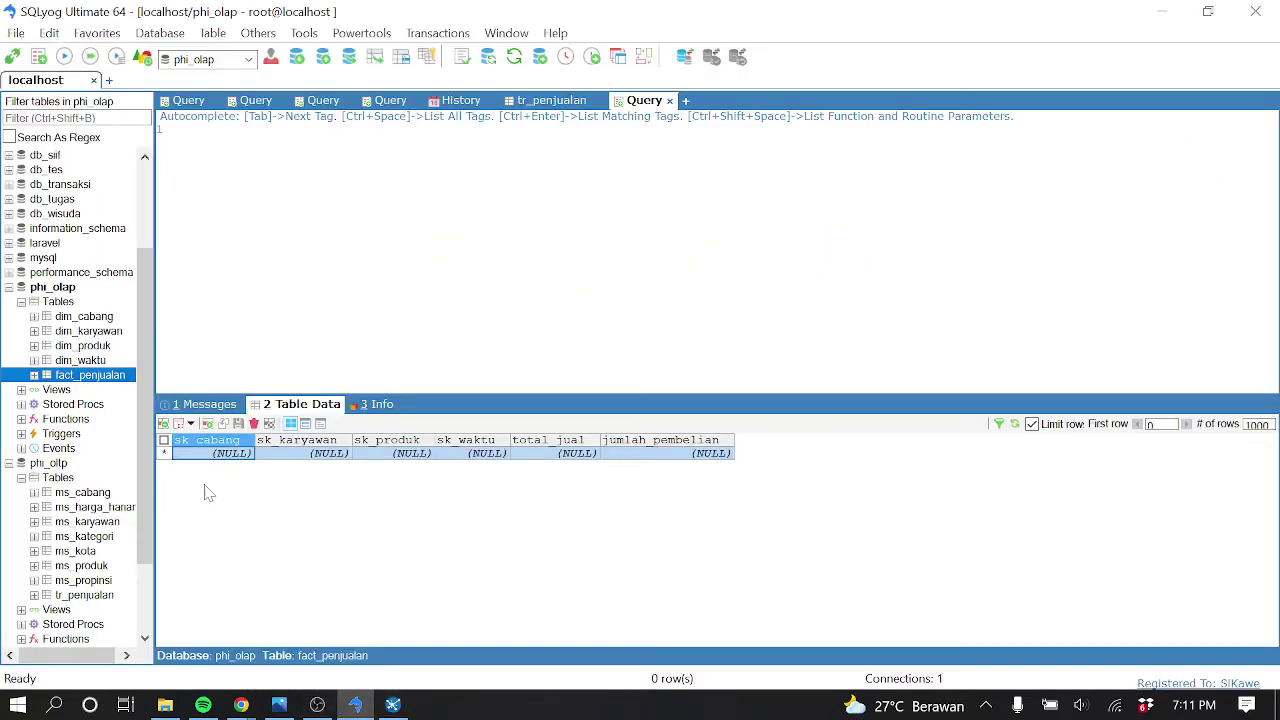
left_click(98, 362)
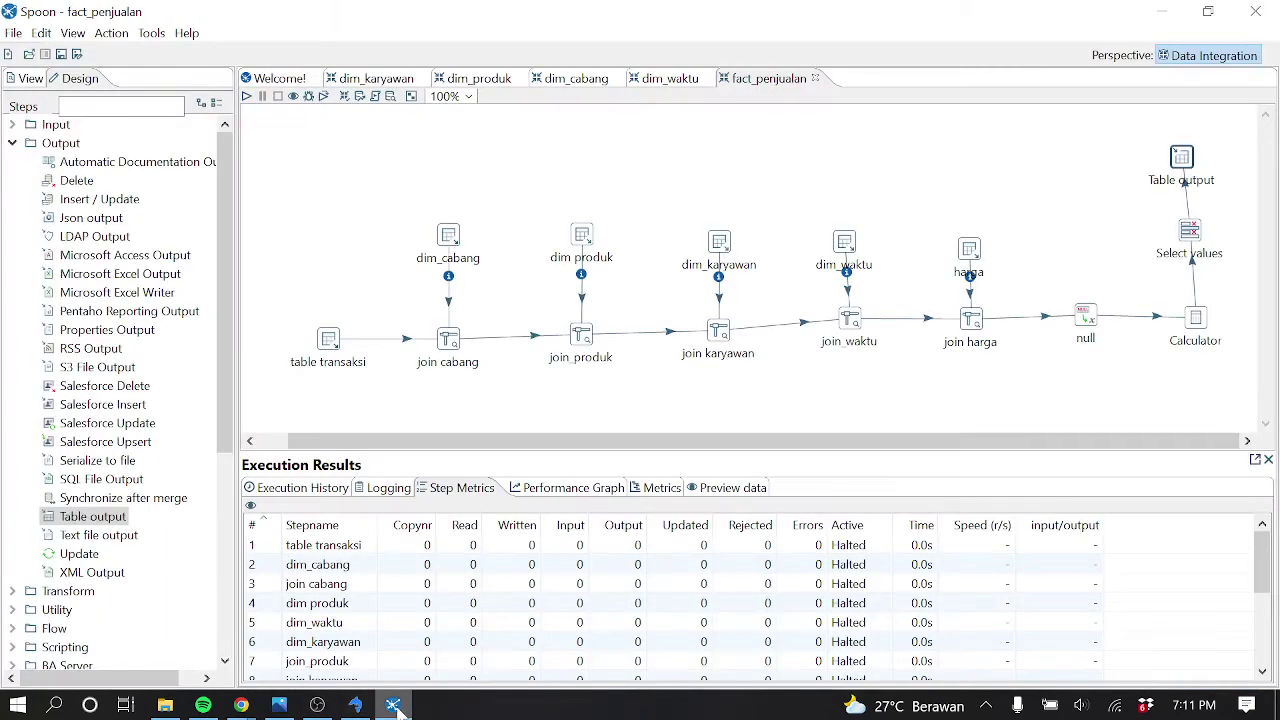
left_click(392, 705)
left_click(1183, 176)
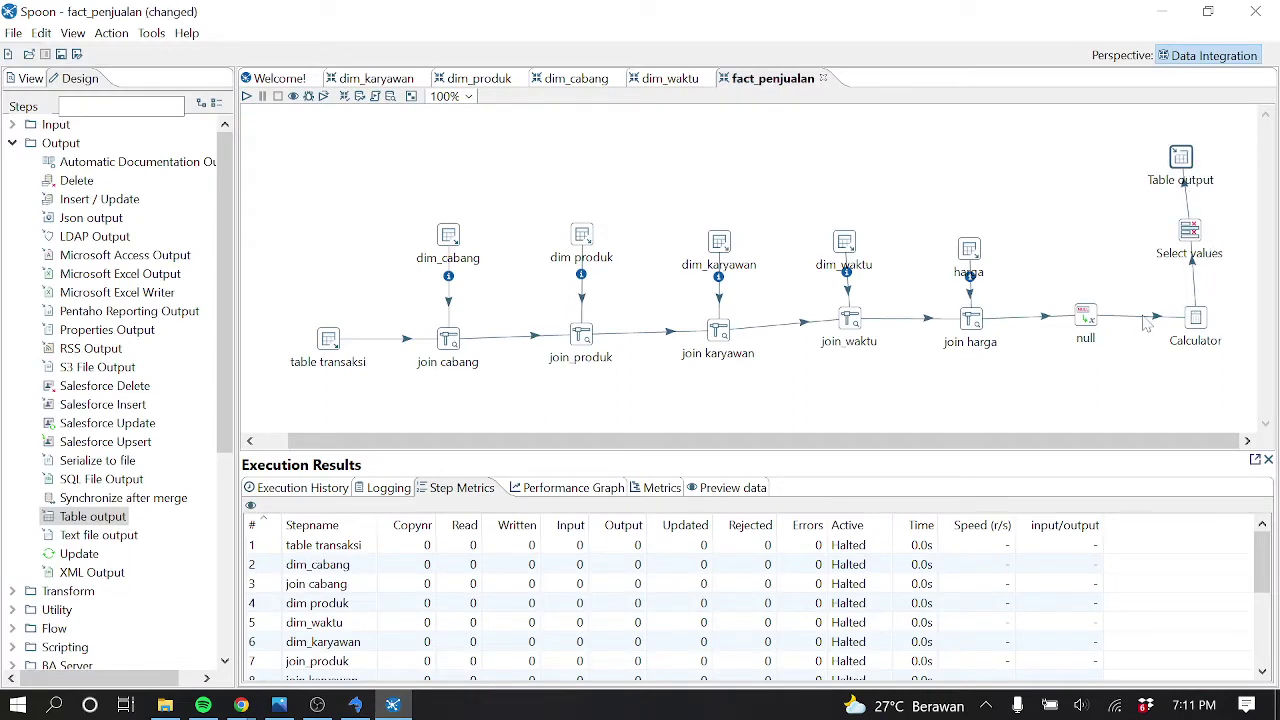
Quick-launch a Table output preview and dismiss the resulting initialization error
right_click(1181, 166)
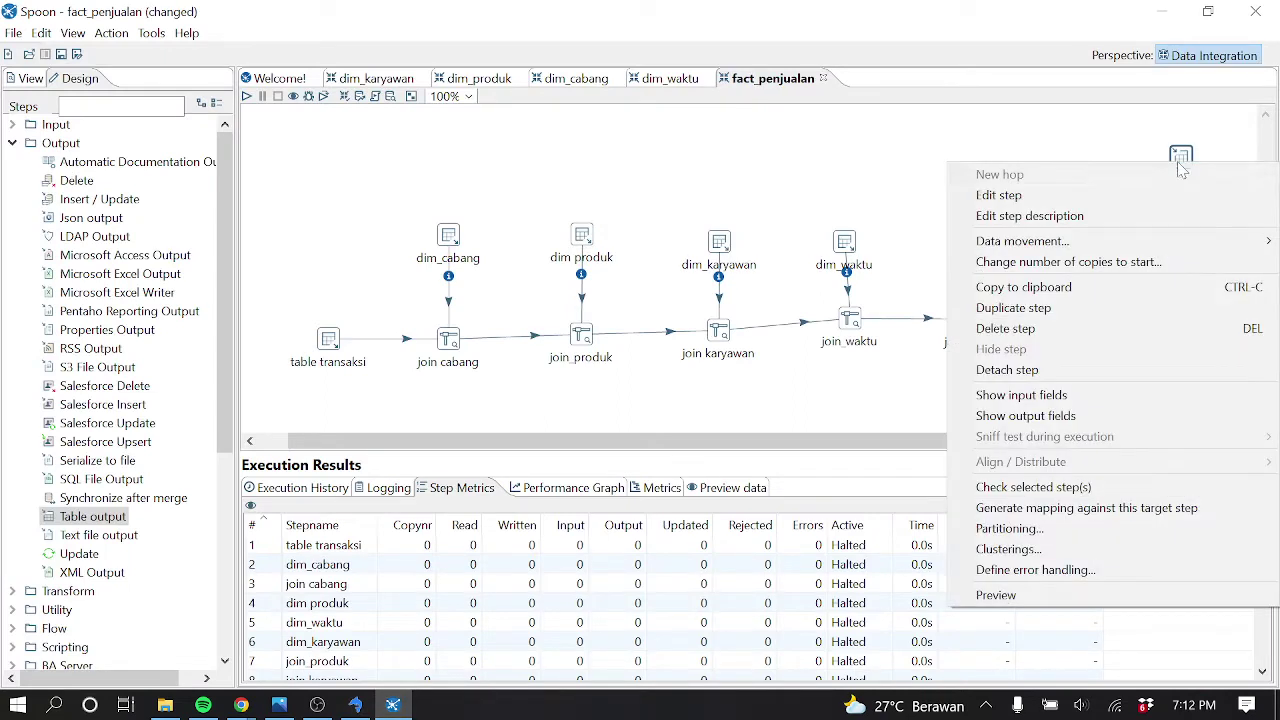
left_click(1050, 594)
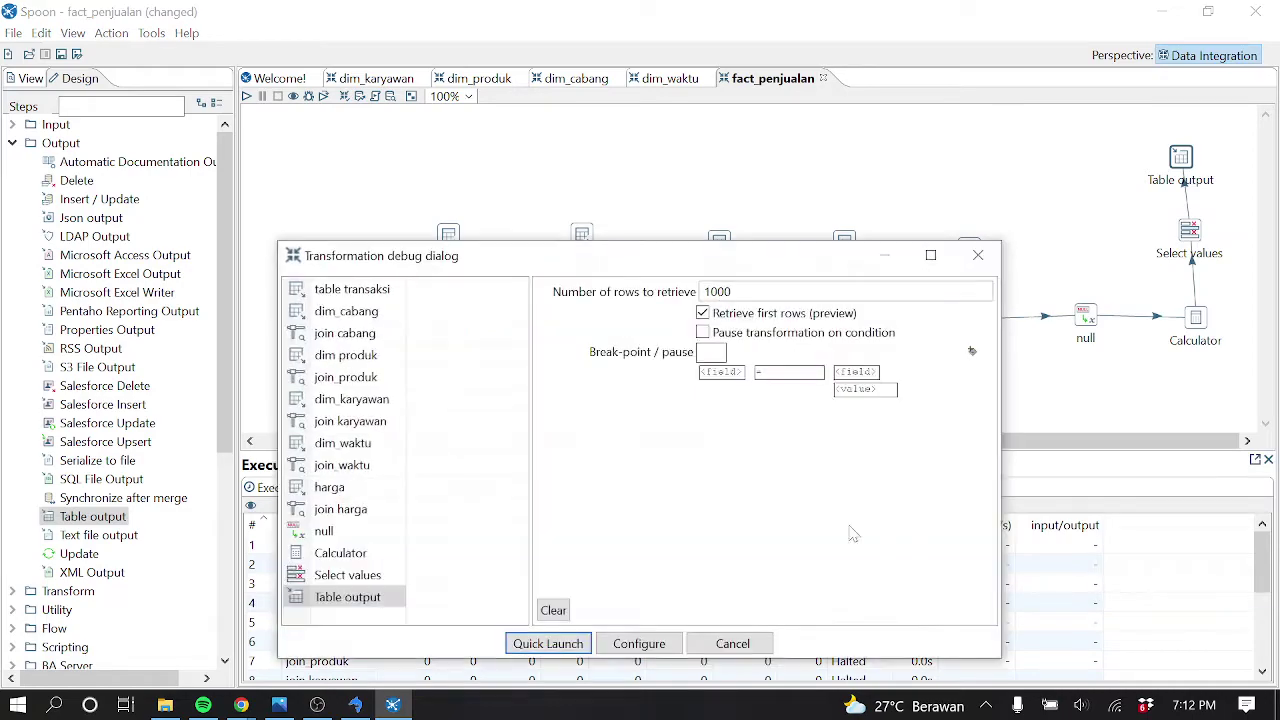
left_click(561, 646)
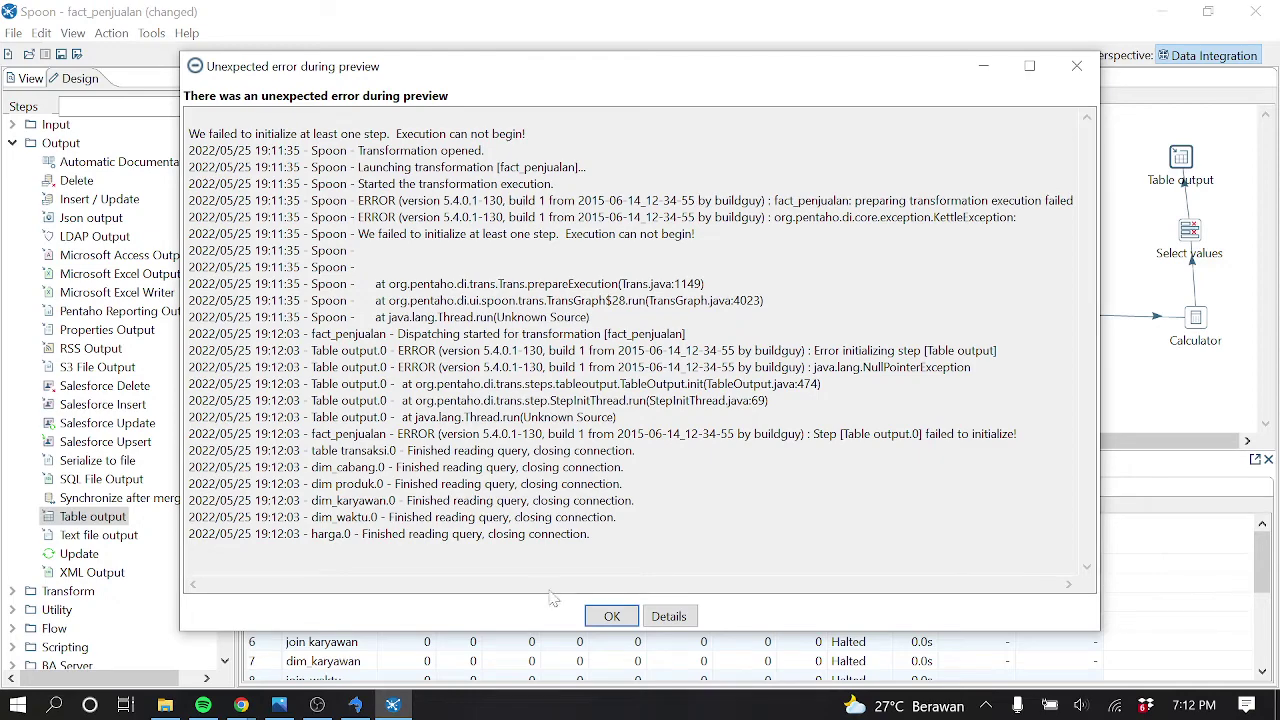
left_click(608, 616)
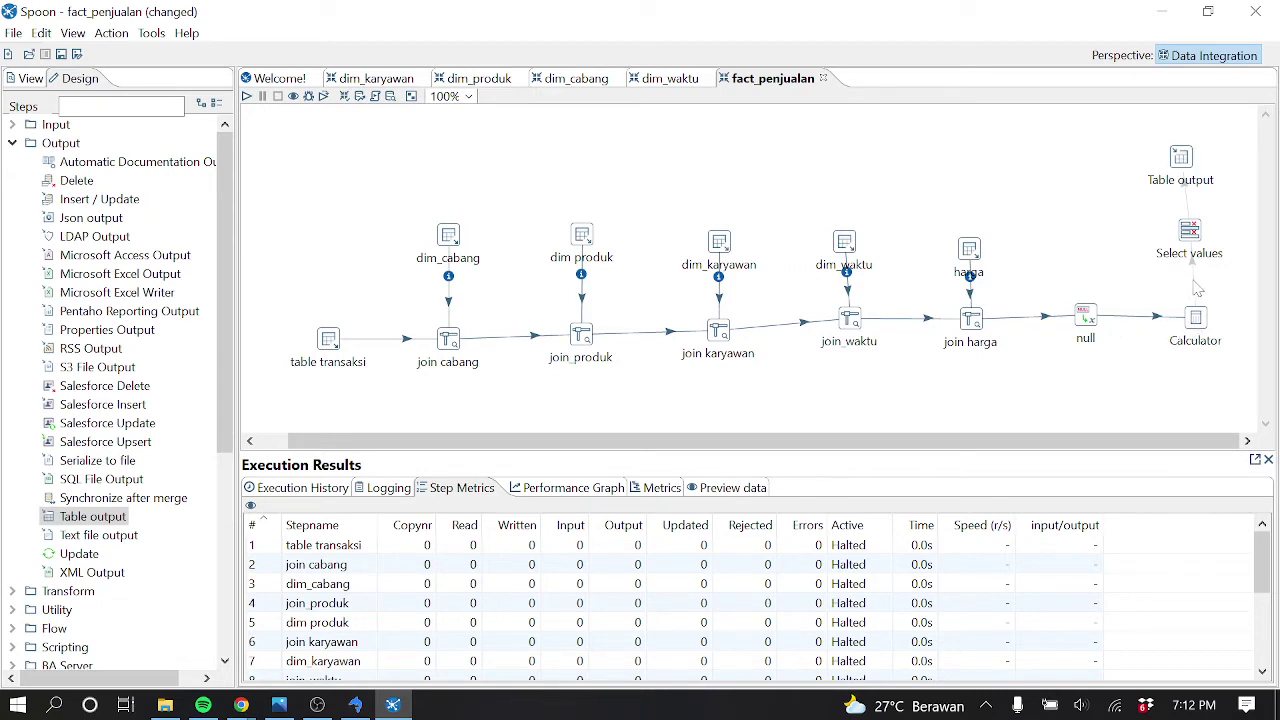
Preview the fact rows produced by the Select values step, then close the preview
right_click(1191, 229)
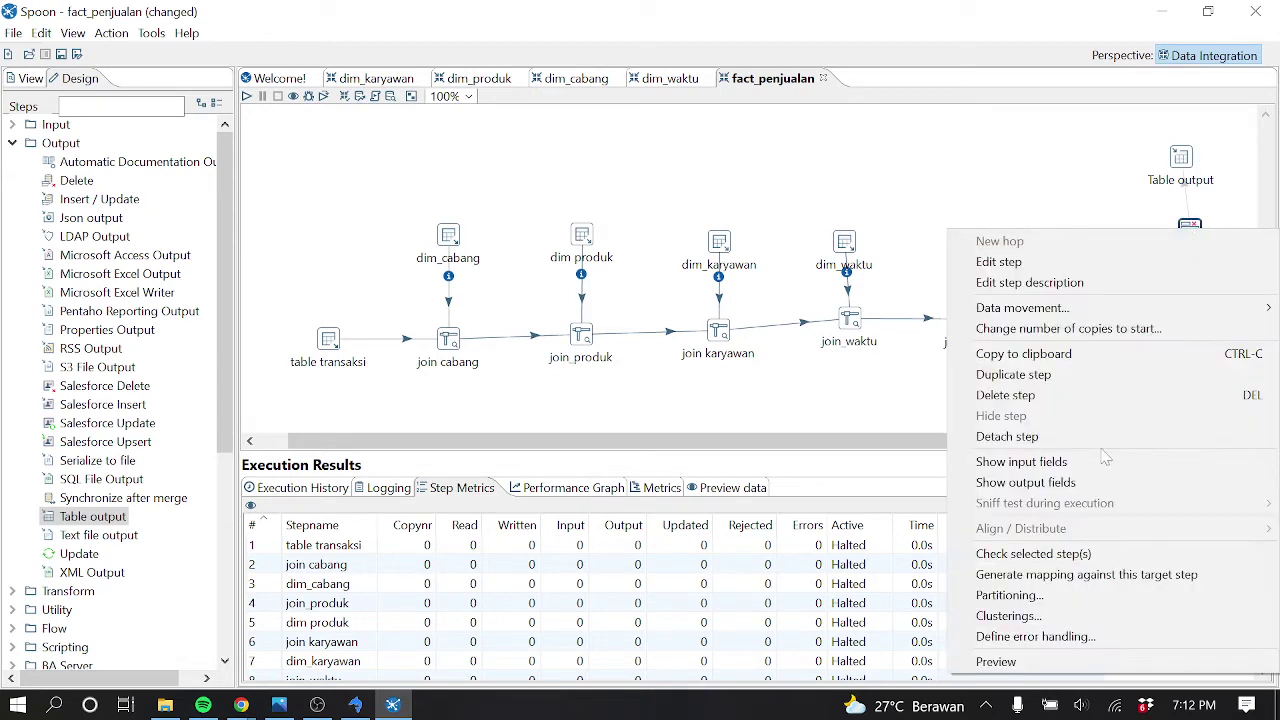
left_click(1090, 662)
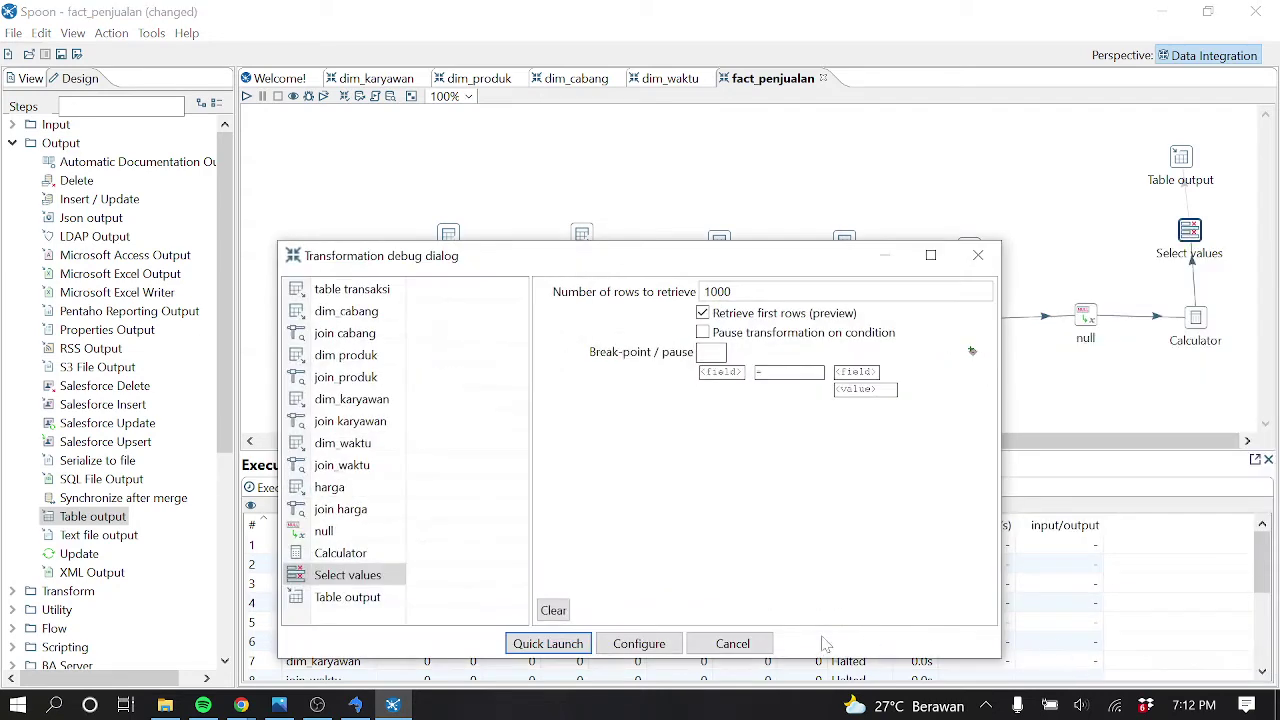
left_click(548, 643)
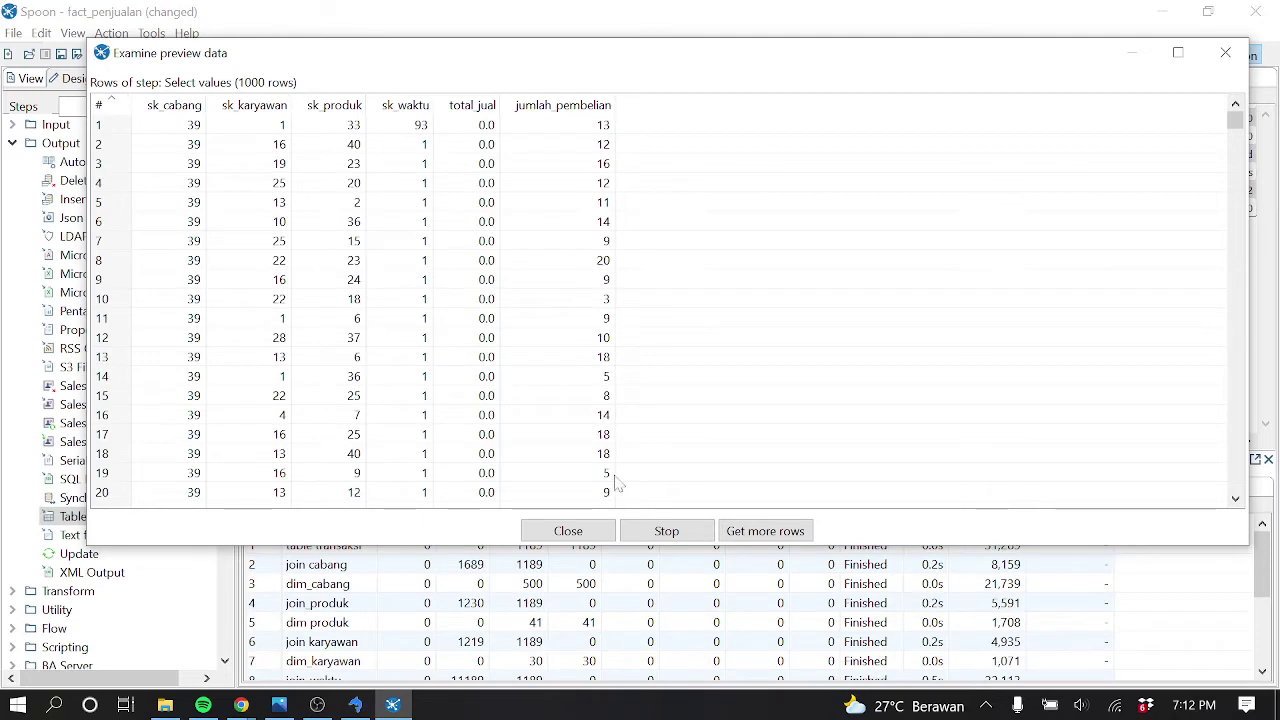
left_click(1224, 54)
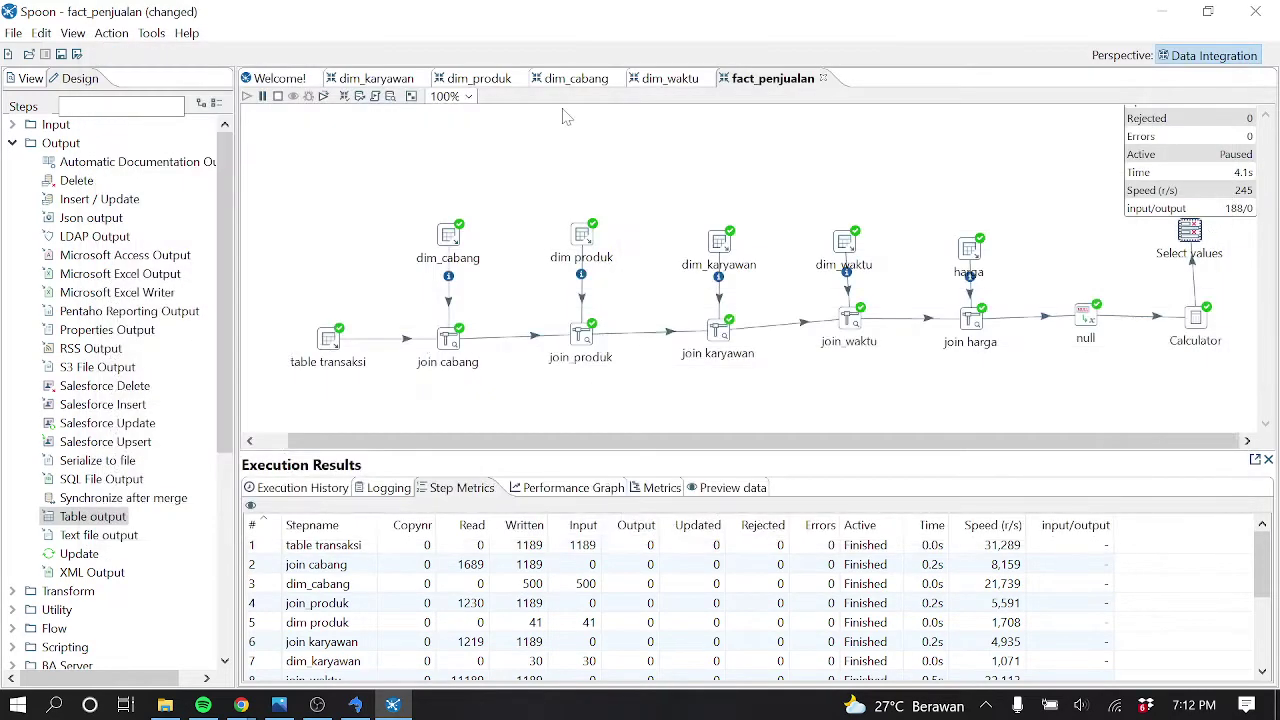
Link Select values to Table output with a hop, then run and save the transformation
left_click_drag(1189, 230, 1184, 170)
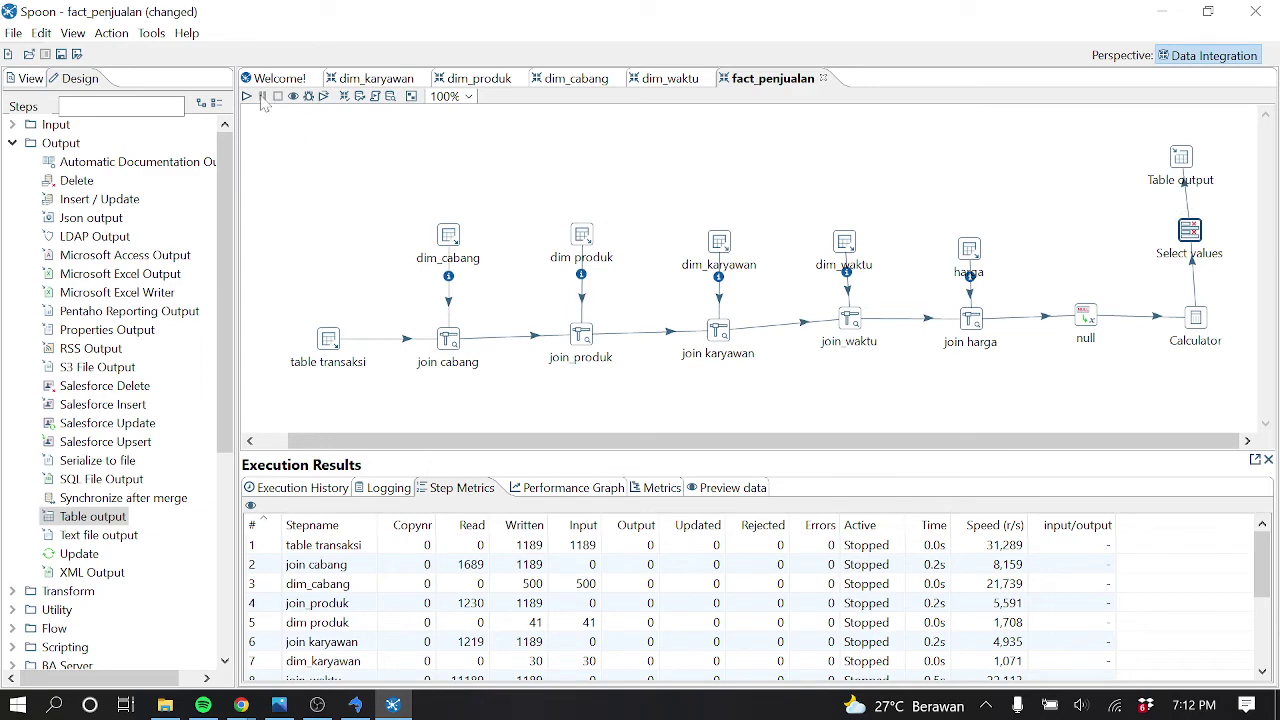
left_click(246, 96)
left_click(604, 512)
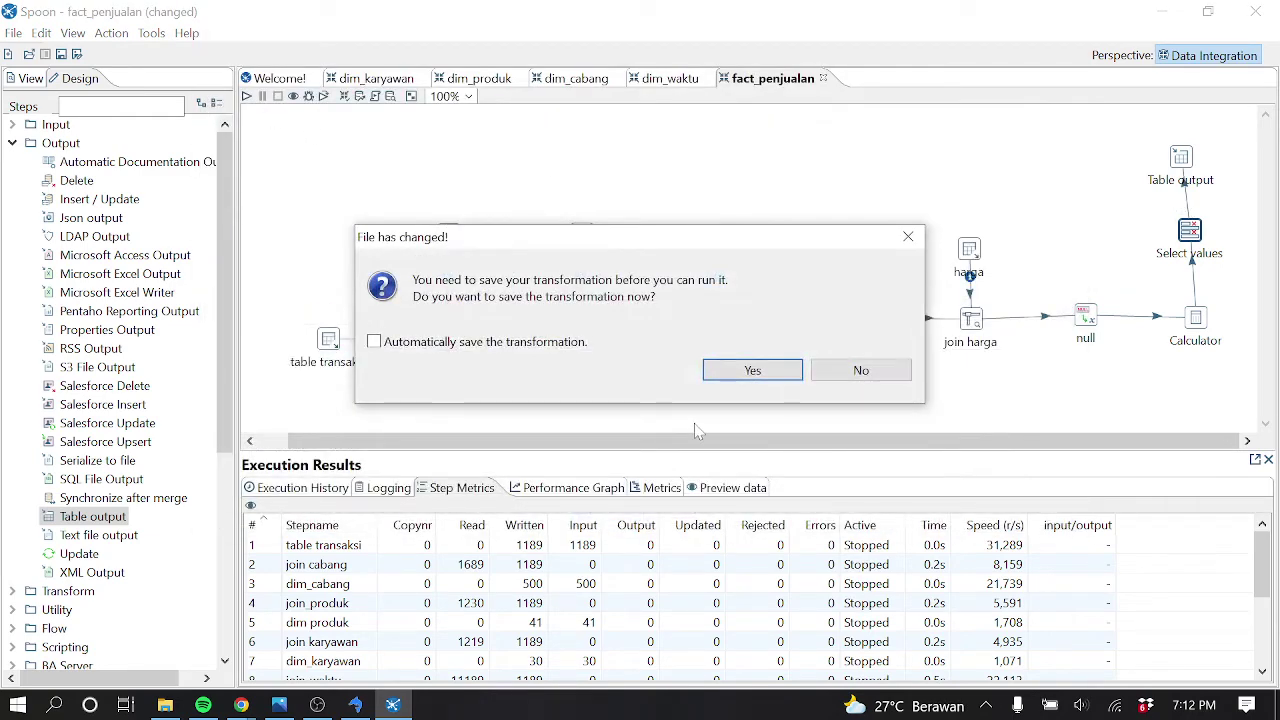
left_click(745, 372)
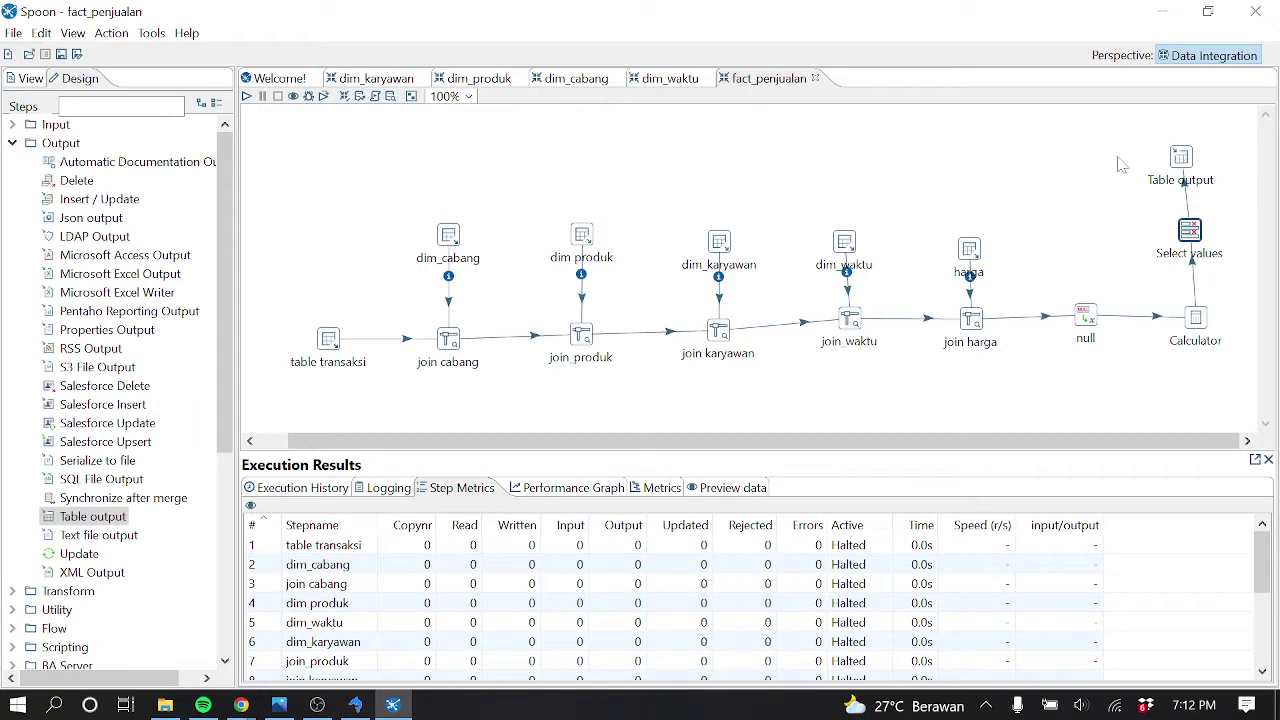
Preview the Table output step and dismiss the NullPointerException error log
left_click(1188, 163)
right_click(1191, 167)
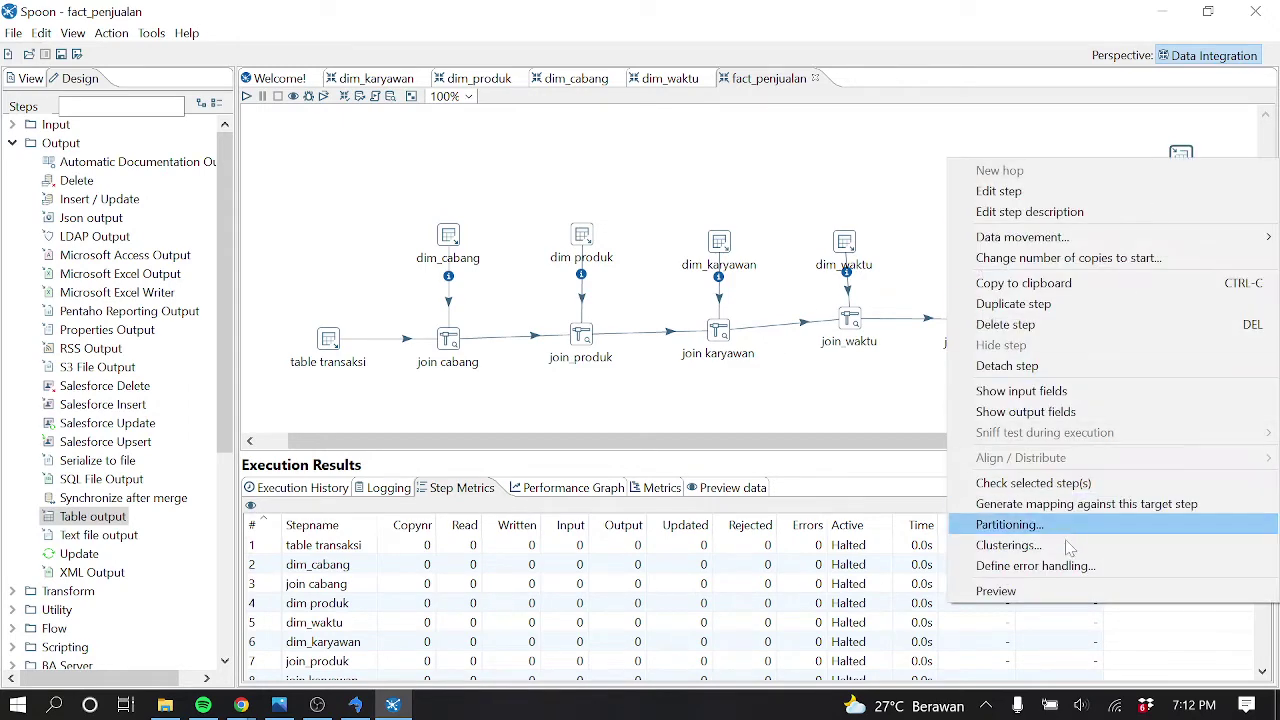
left_click(1066, 590)
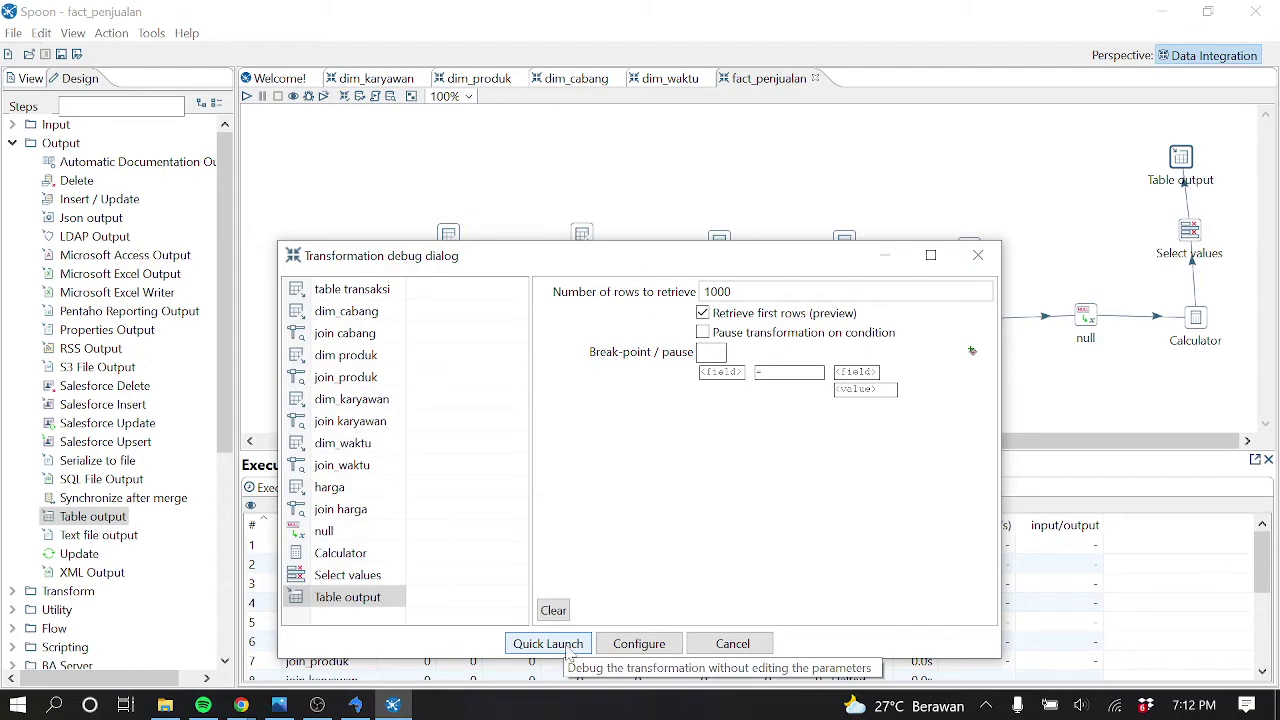
left_click(568, 645)
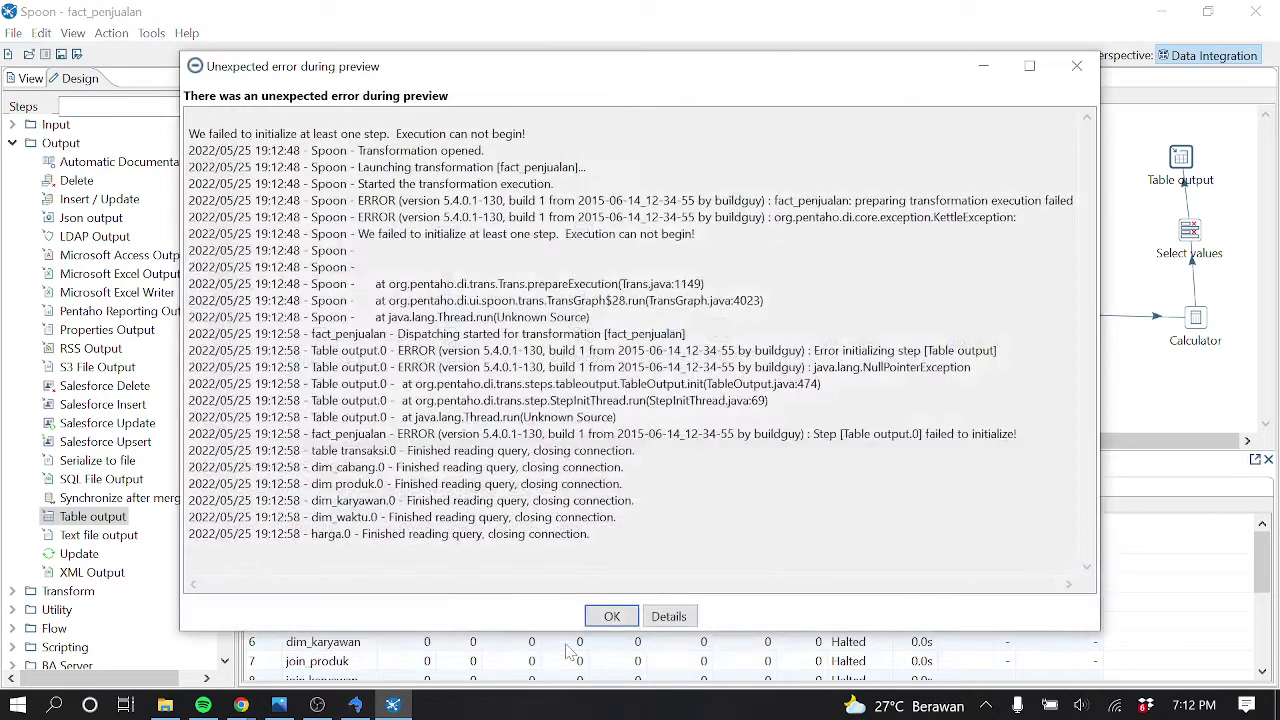
left_click(611, 616)
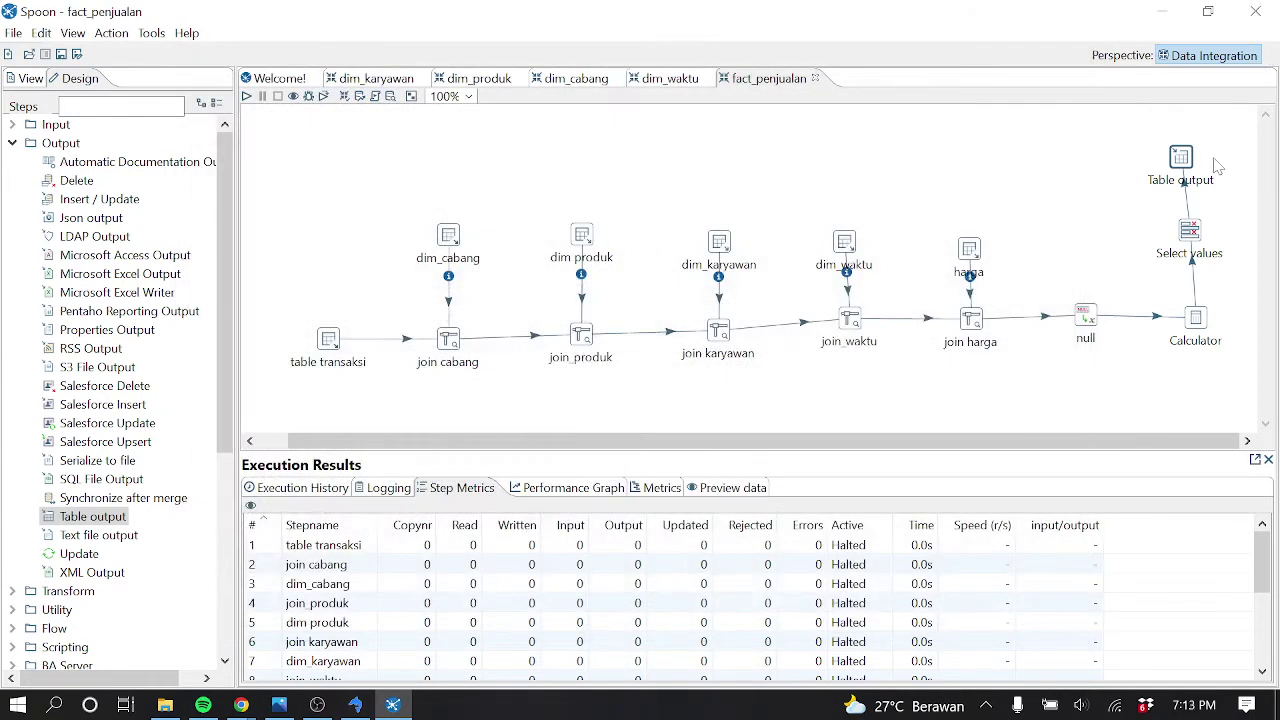
Point Table output at the olap connection with target table fact_penjualan
double_click(1183, 165)
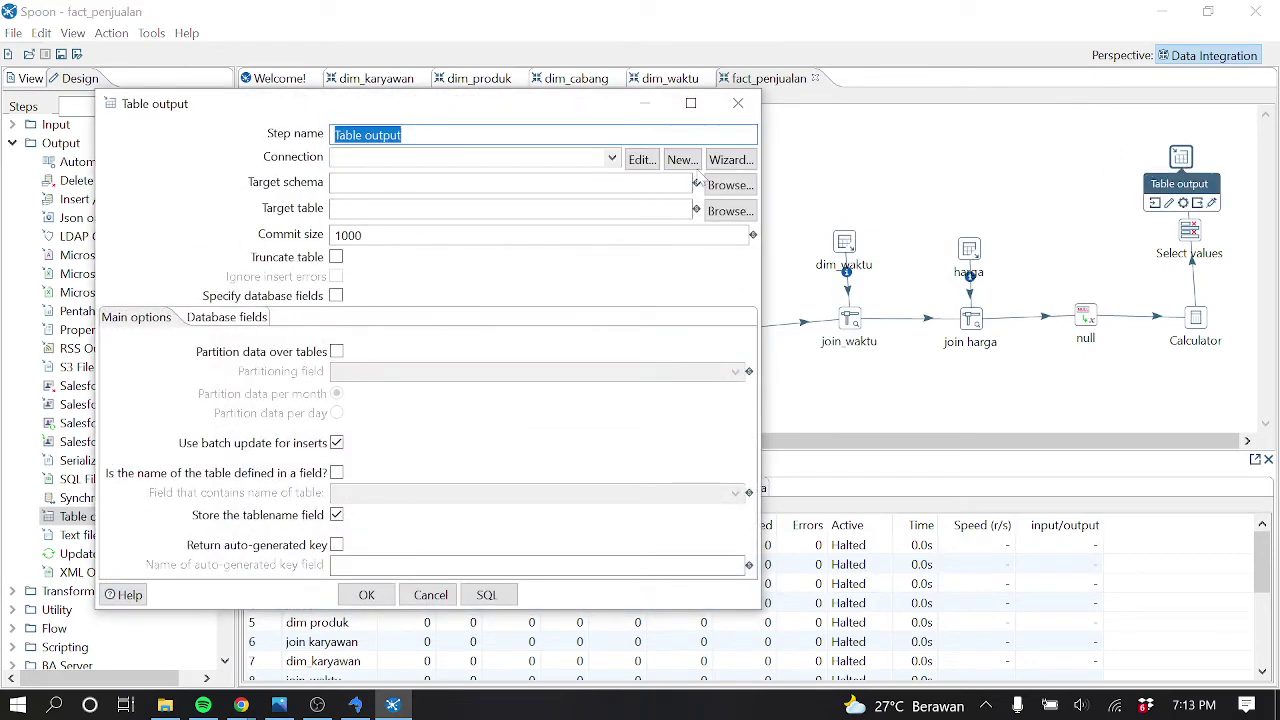
left_click(613, 160)
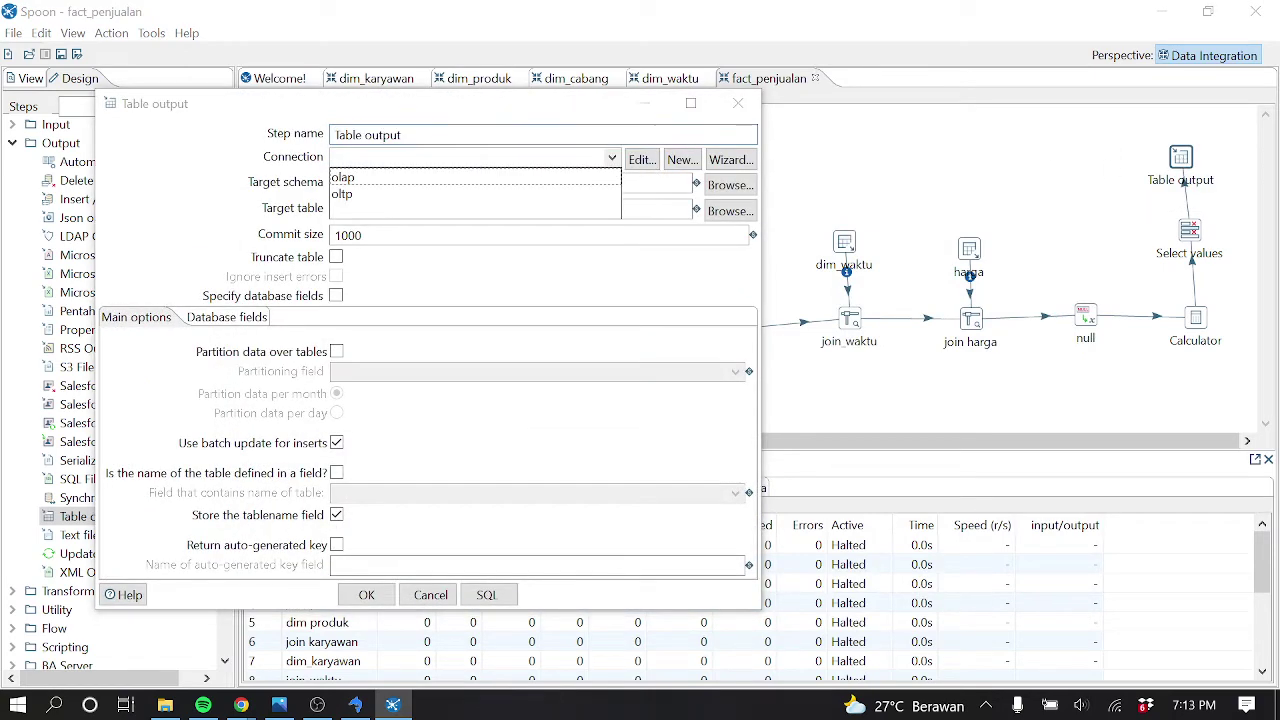
left_click(430, 180)
left_click(337, 208)
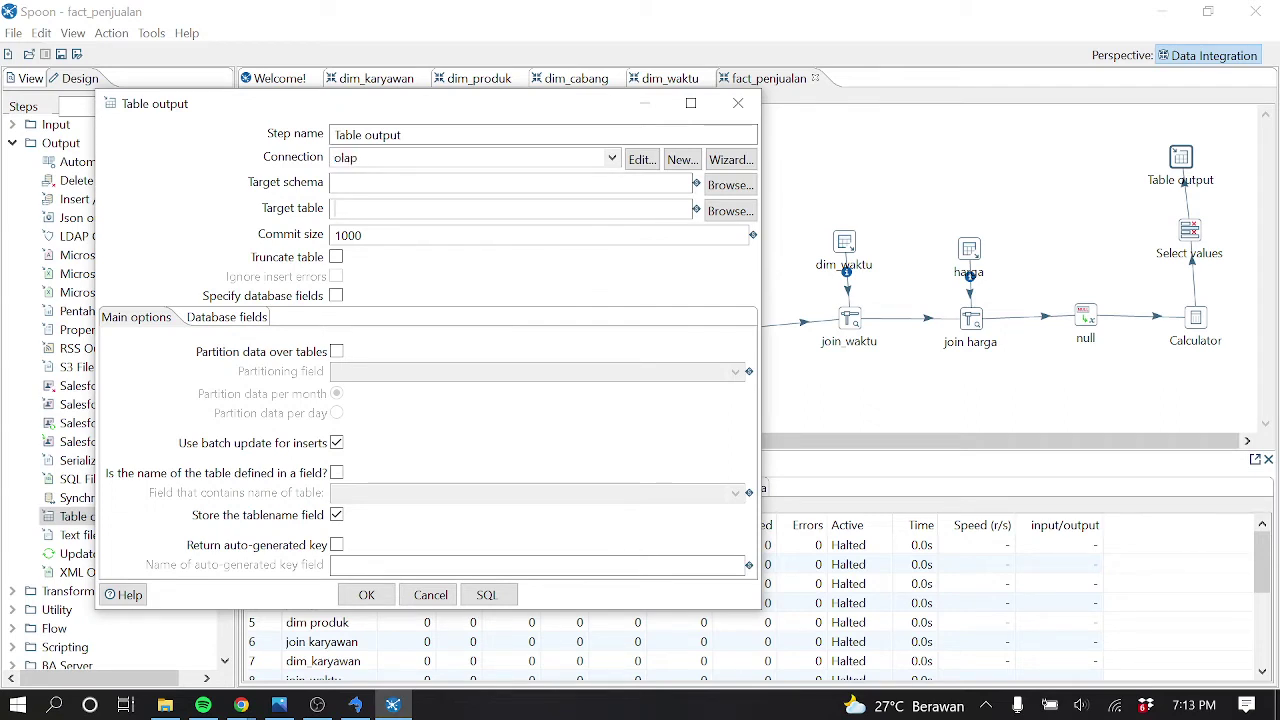
type("fact")
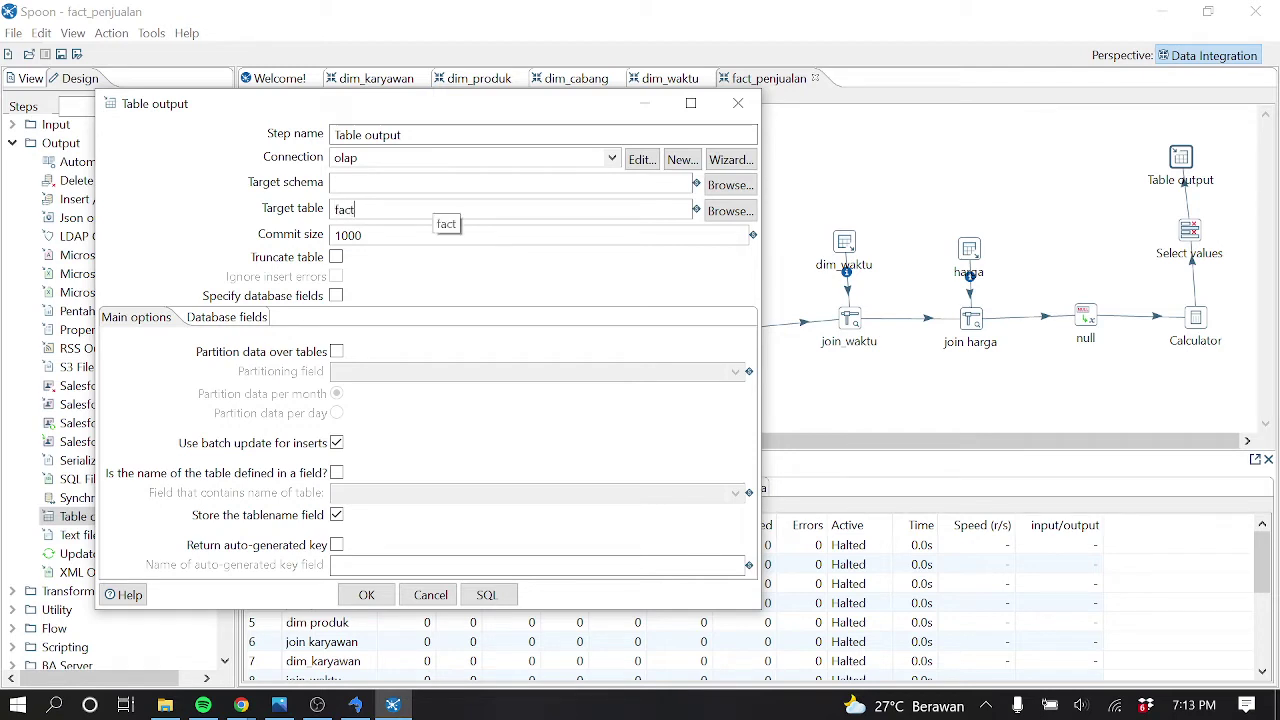
type("_penjualan")
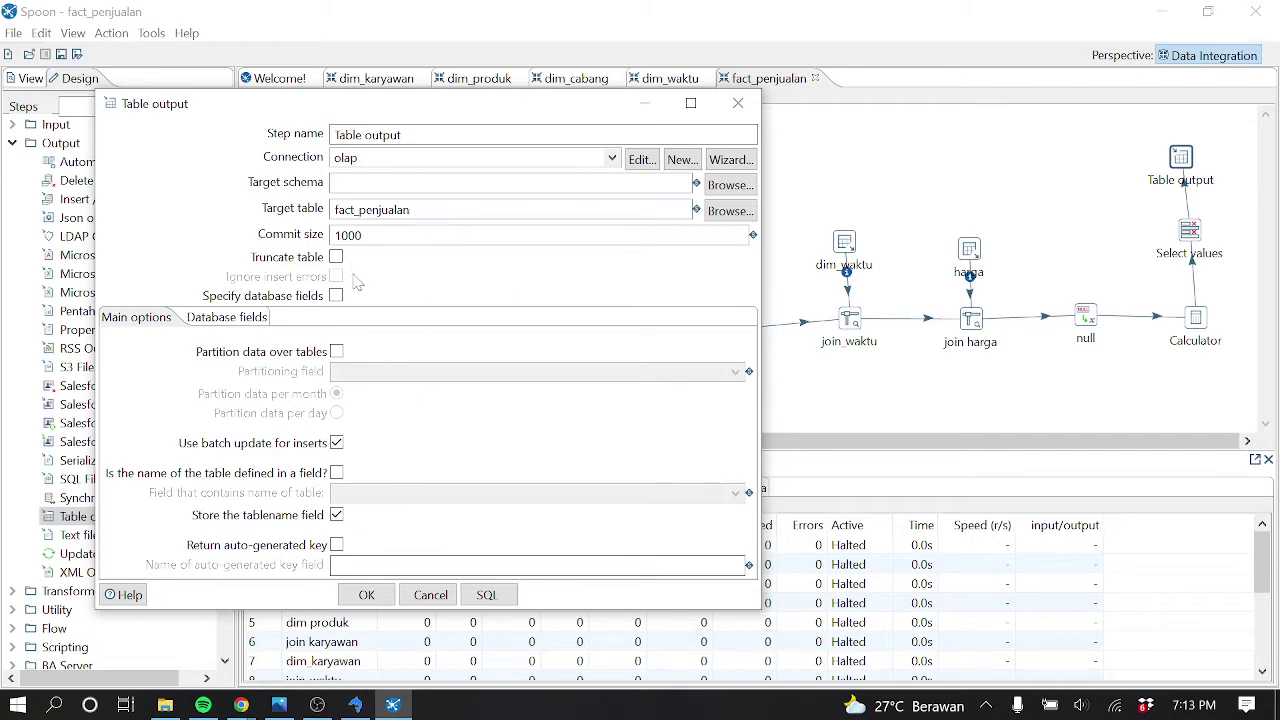
left_click(366, 594)
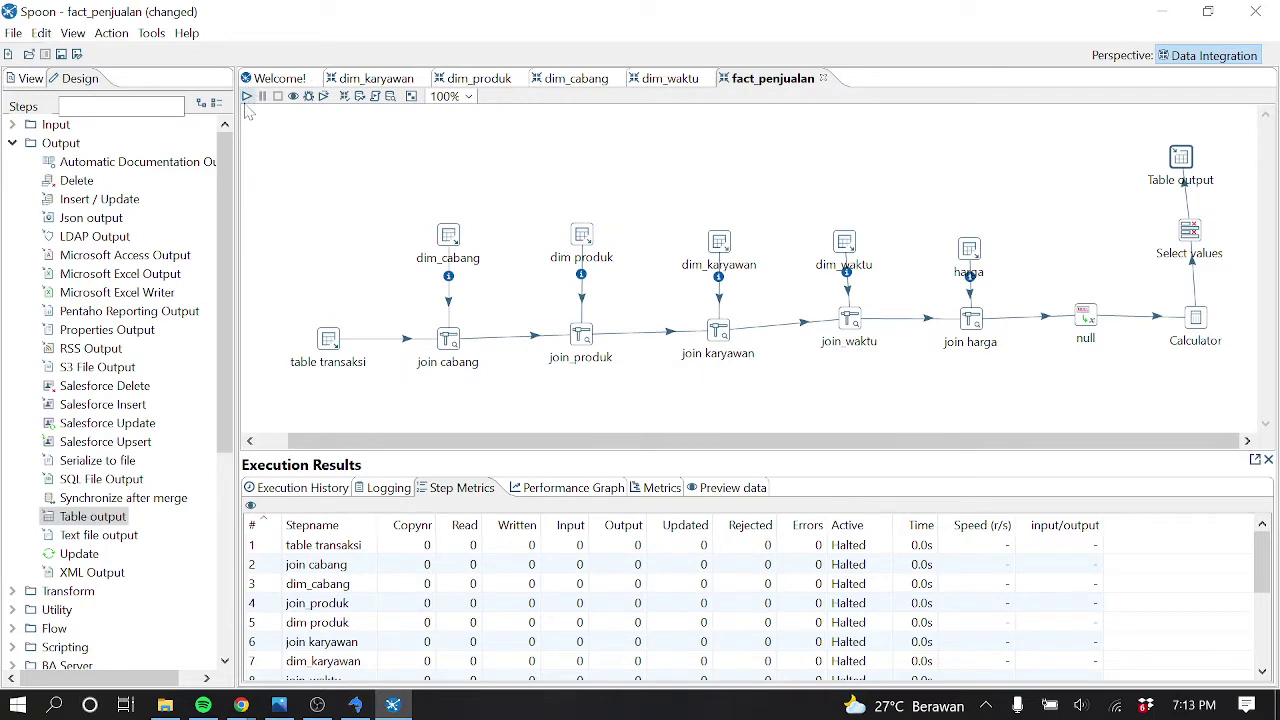
left_click(247, 96)
Launch the fact_penjualan run, saving it and dismissing the no-preview-rows notices
left_click(605, 518)
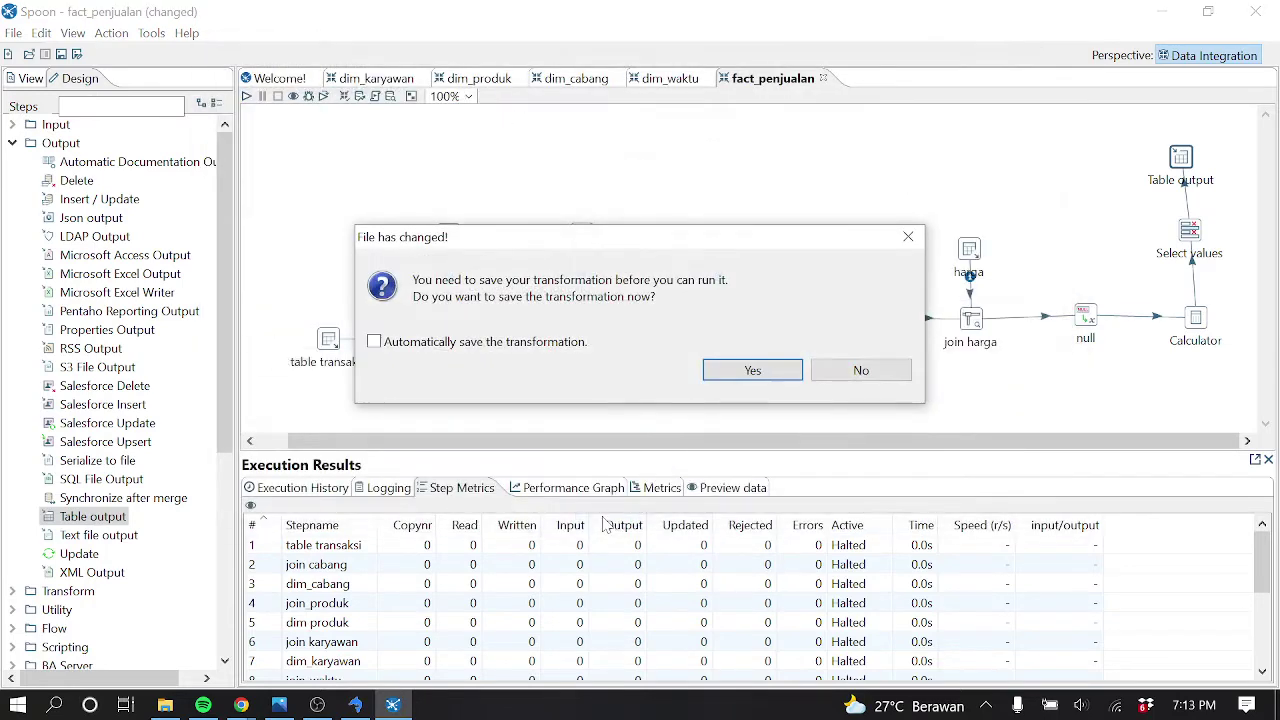
left_click(755, 370)
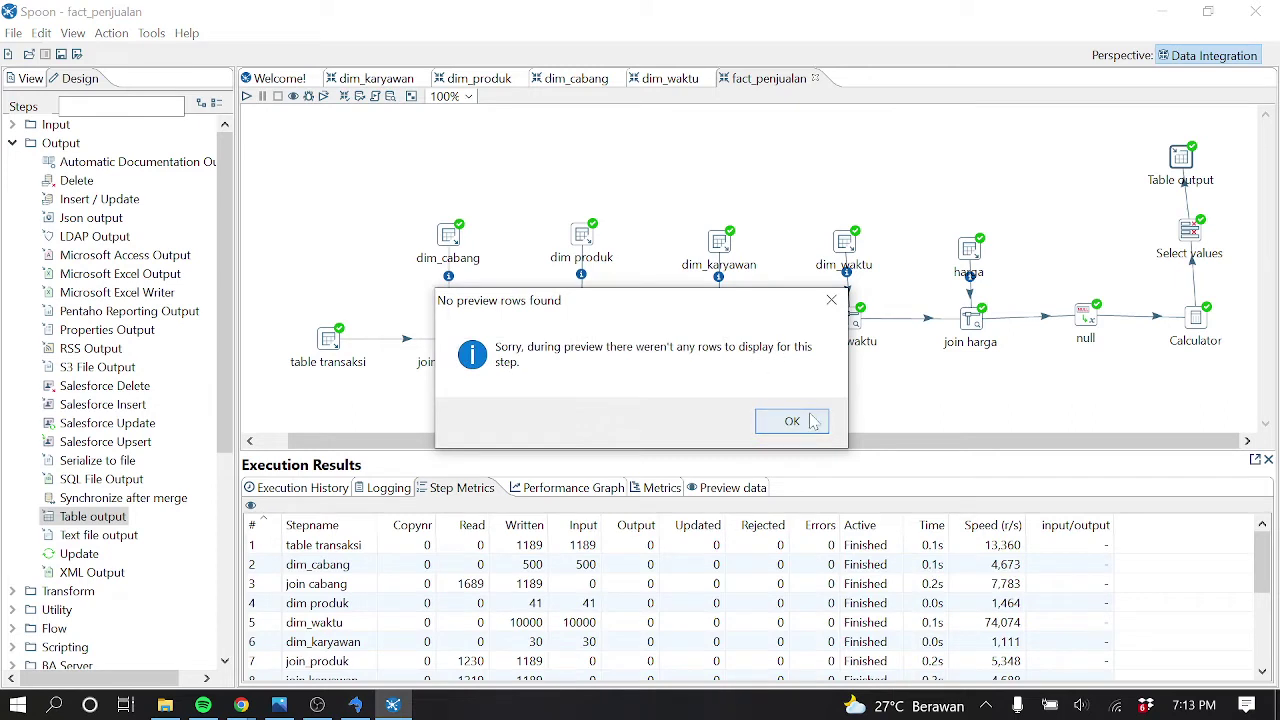
left_click(811, 418)
left_click(180, 117)
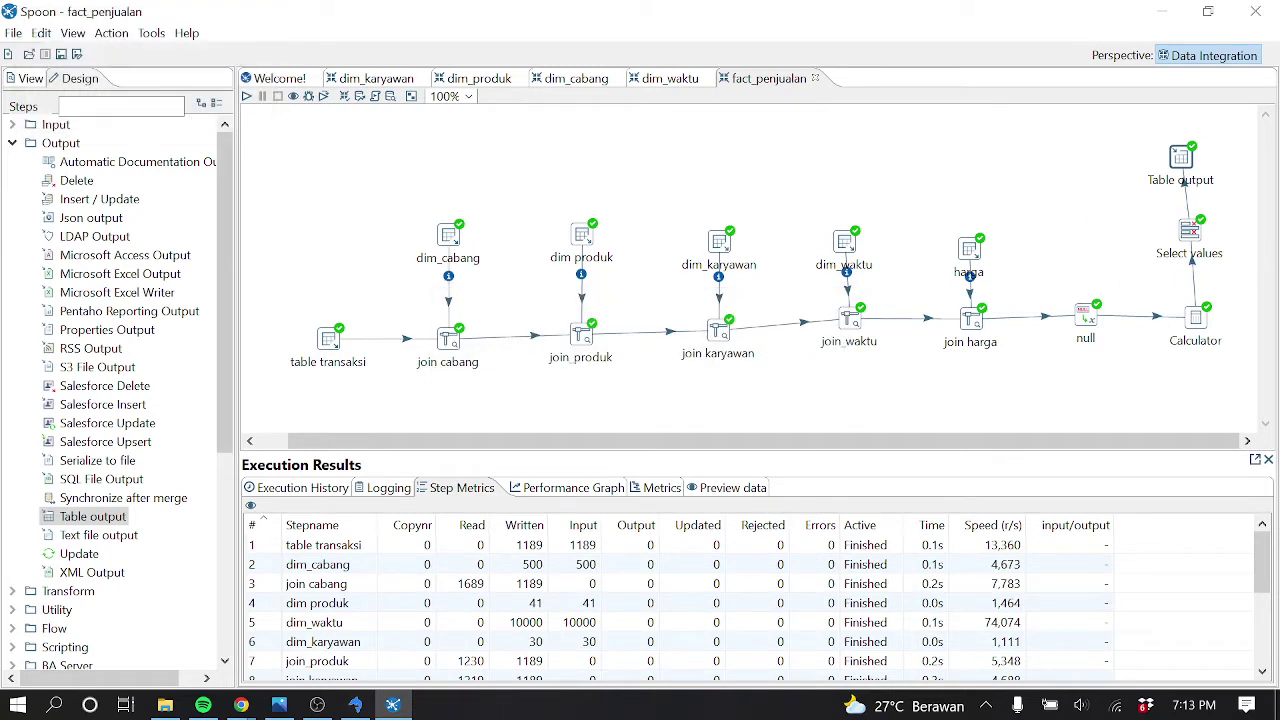
Review the Table output settings without changes, then switch to SQLyog
double_click(1182, 171)
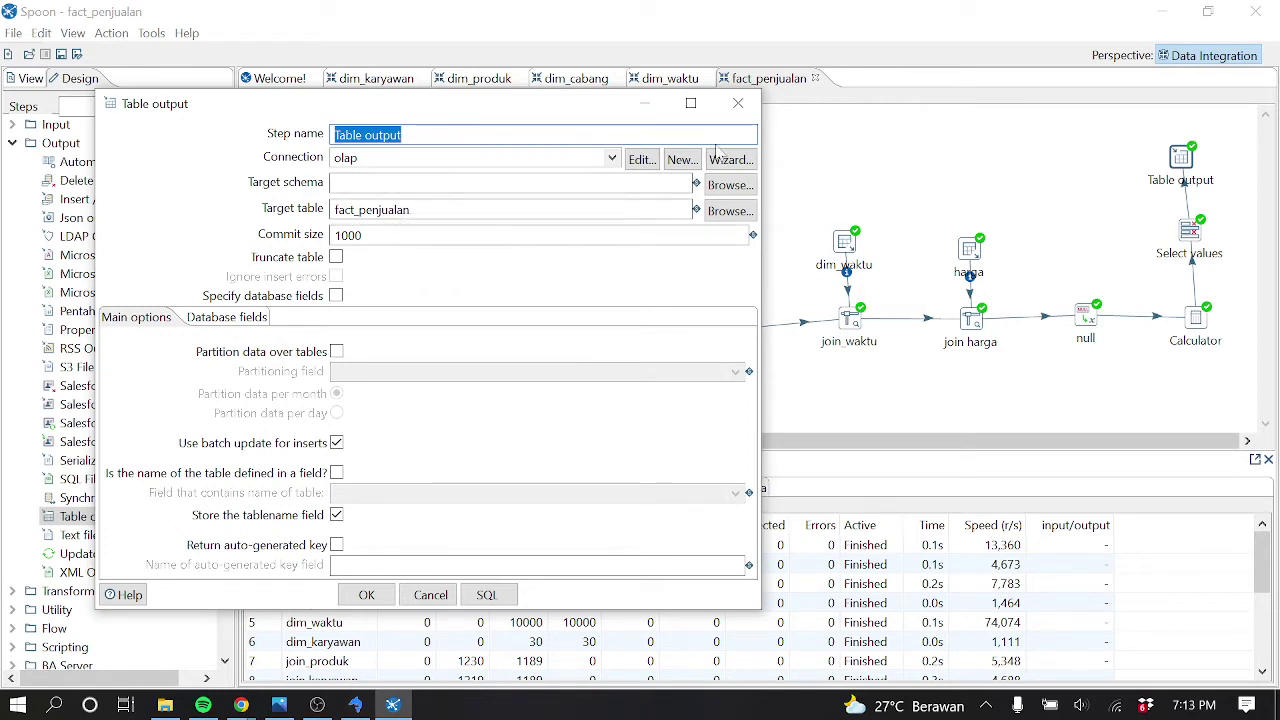
left_click(738, 103)
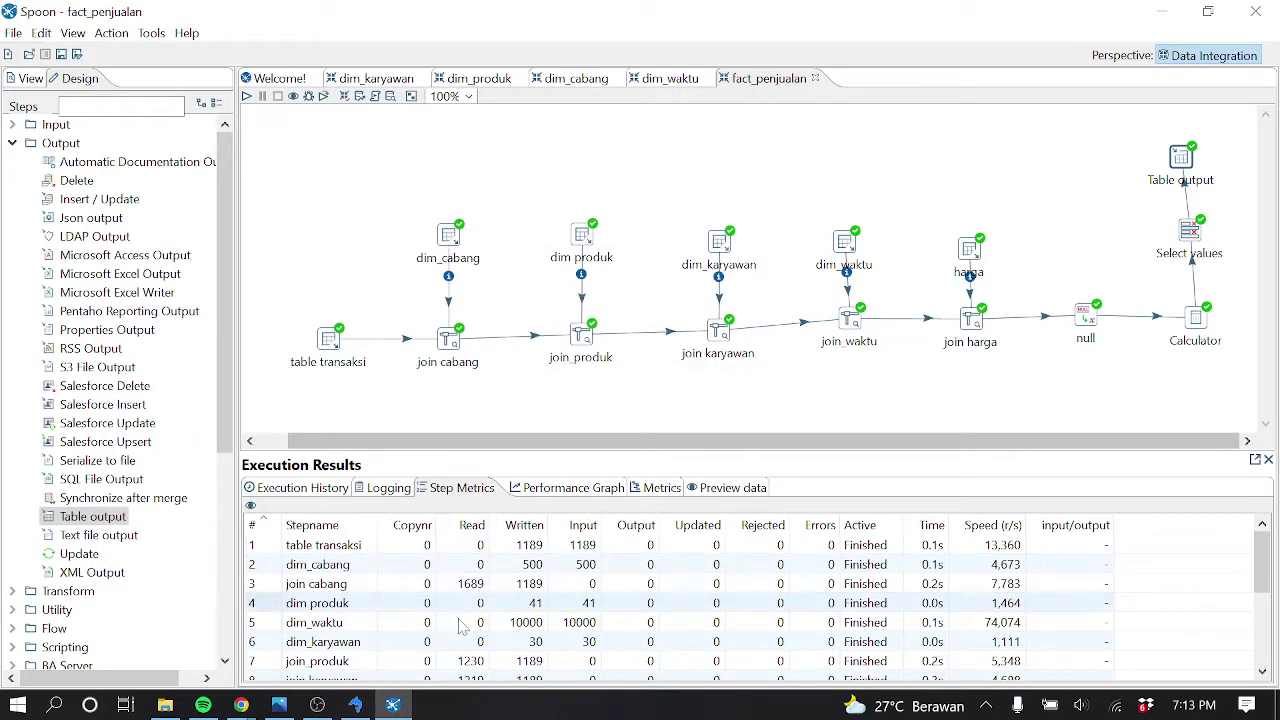
left_click(355, 705)
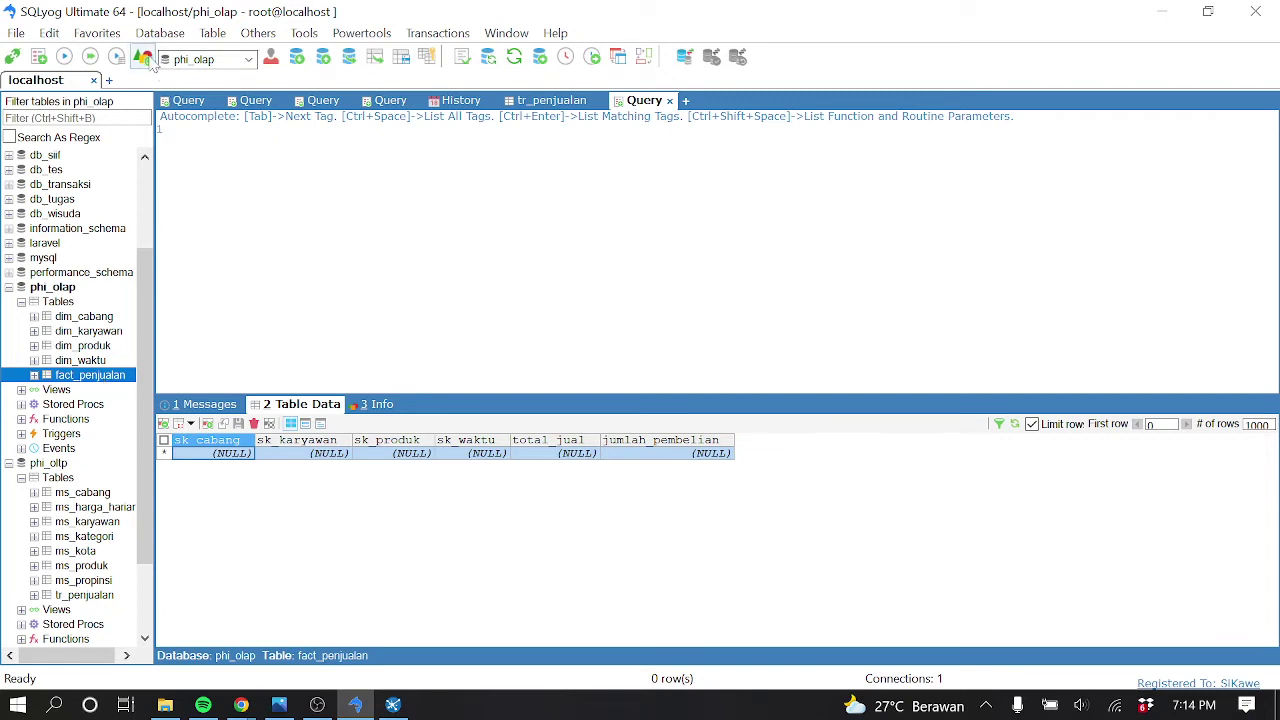
Refresh the object browser and open the fact_penjualan table data in phi_olap
left_click(143, 58)
left_click(98, 376)
left_click(95, 364)
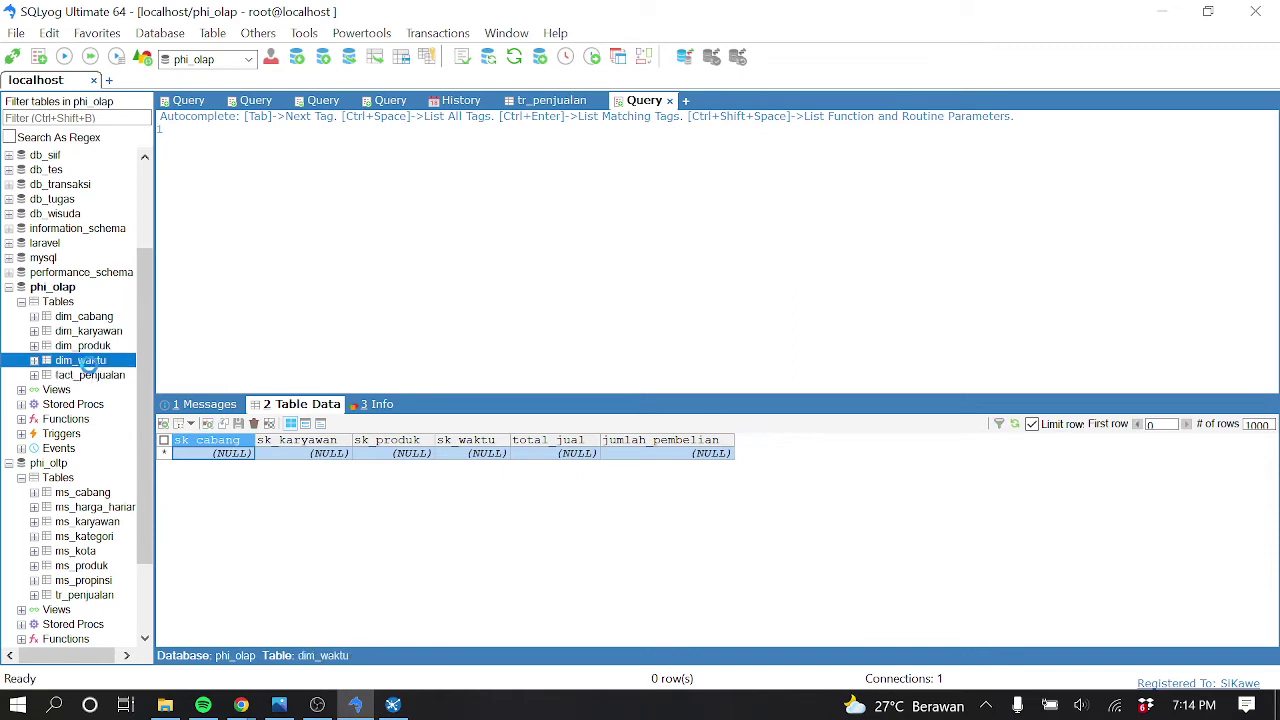
left_click(95, 377)
Scroll through the first 1000 fact_penjualan rows and move to the next page of 189
left_click(692, 508)
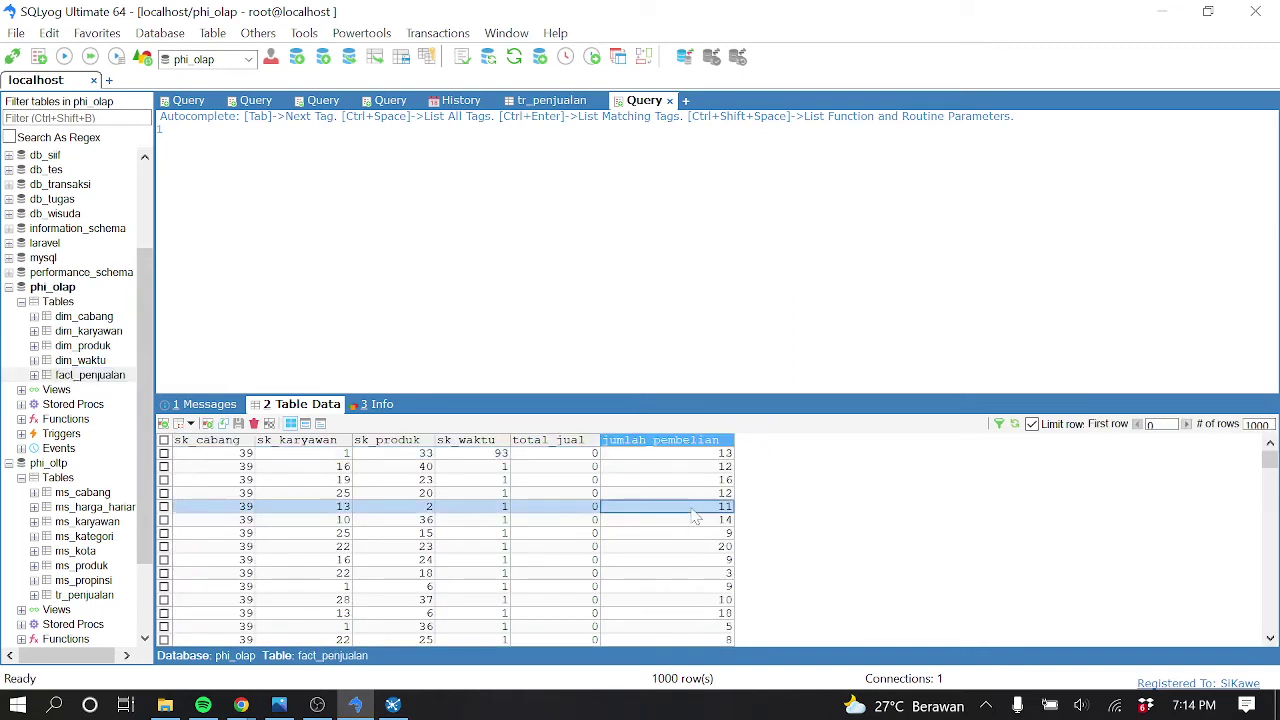
scroll(560, 492, "down", 15)
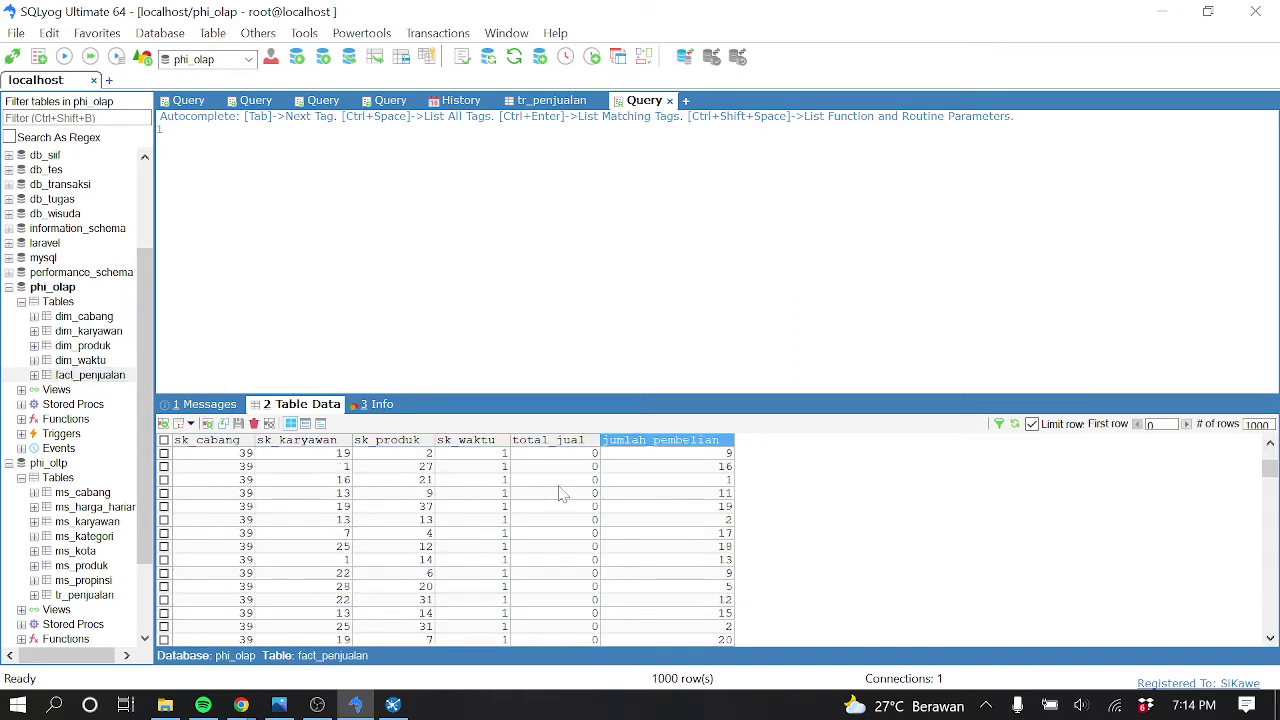
scroll(560, 492, "down", 20)
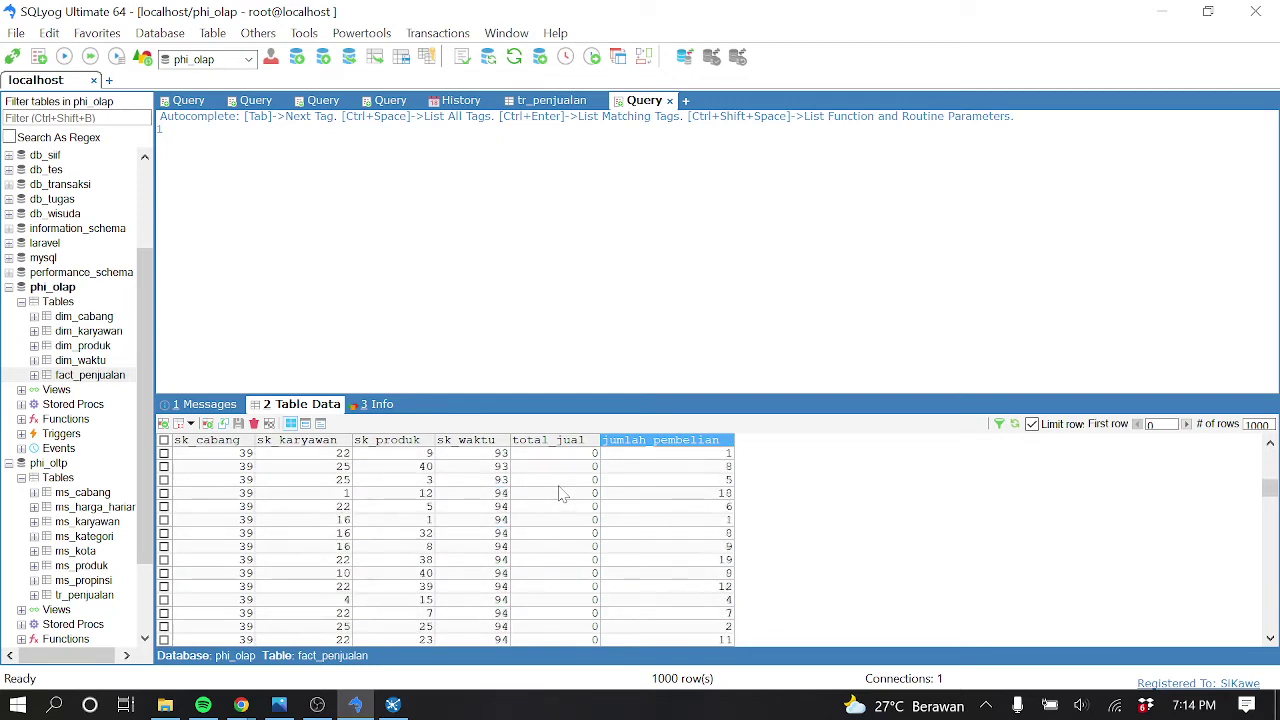
scroll(560, 492, "down", 20)
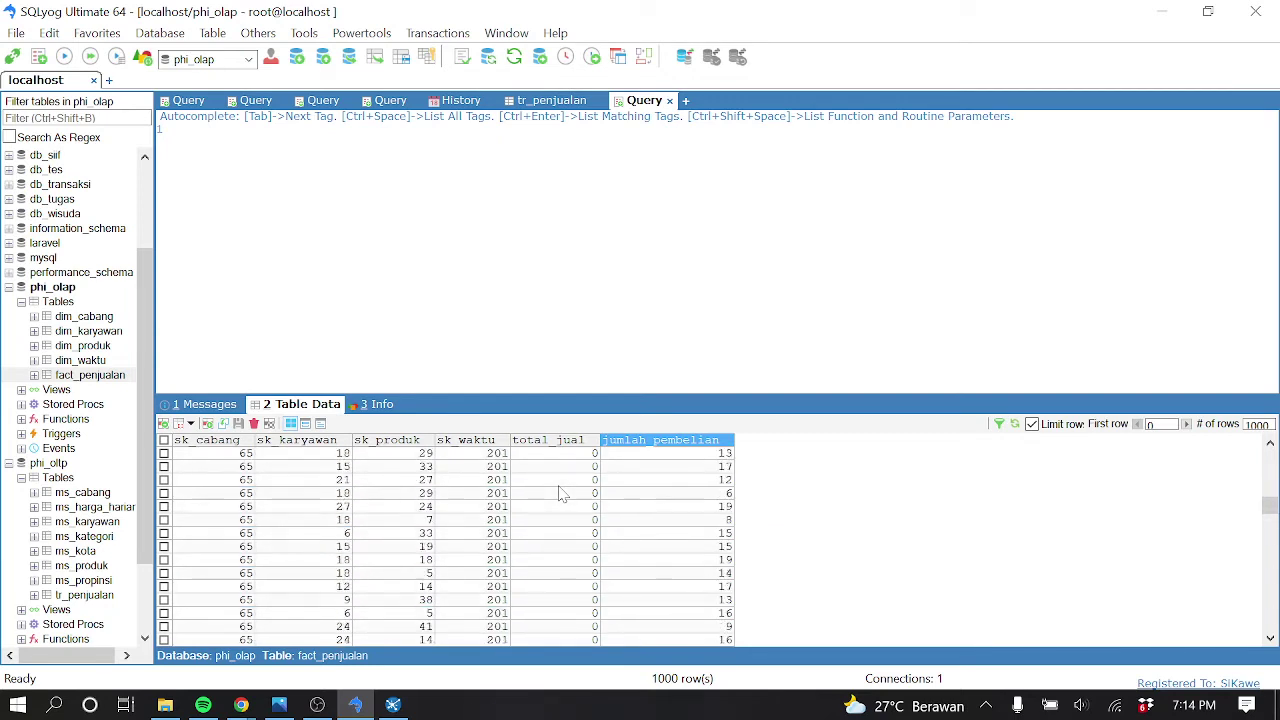
scroll(562, 493, "down", 20)
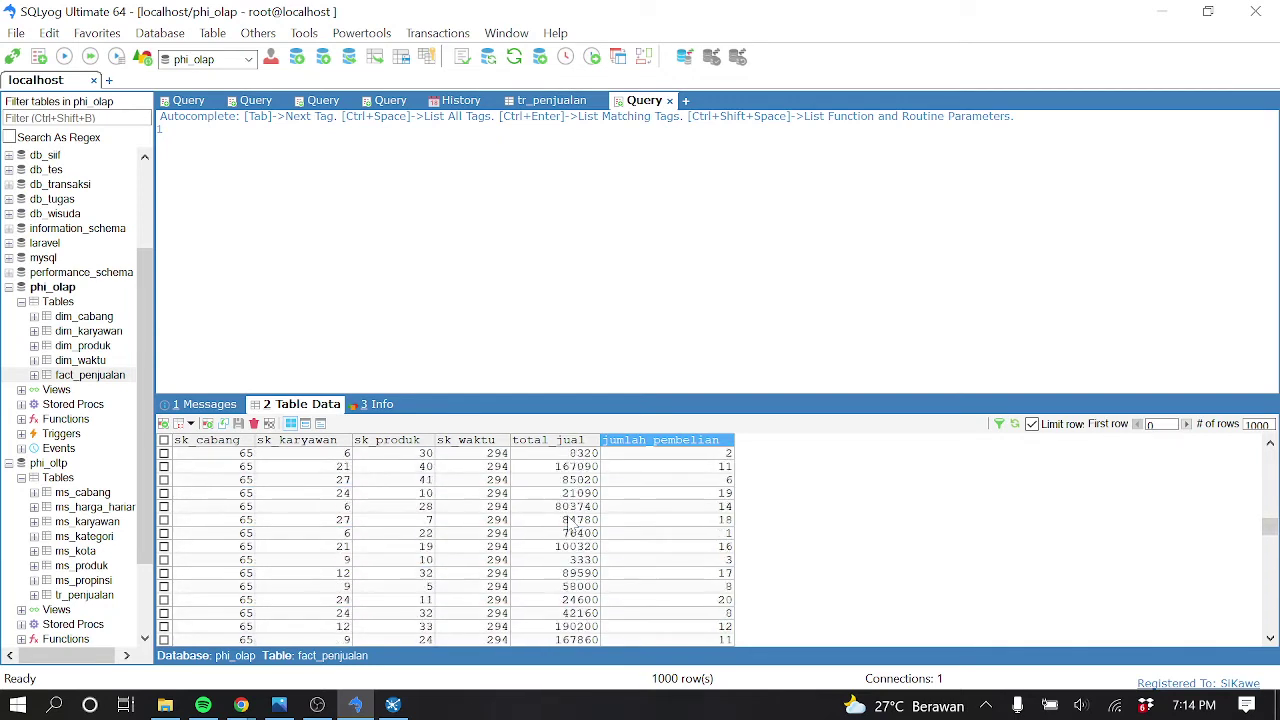
scroll(572, 524, "down", 20)
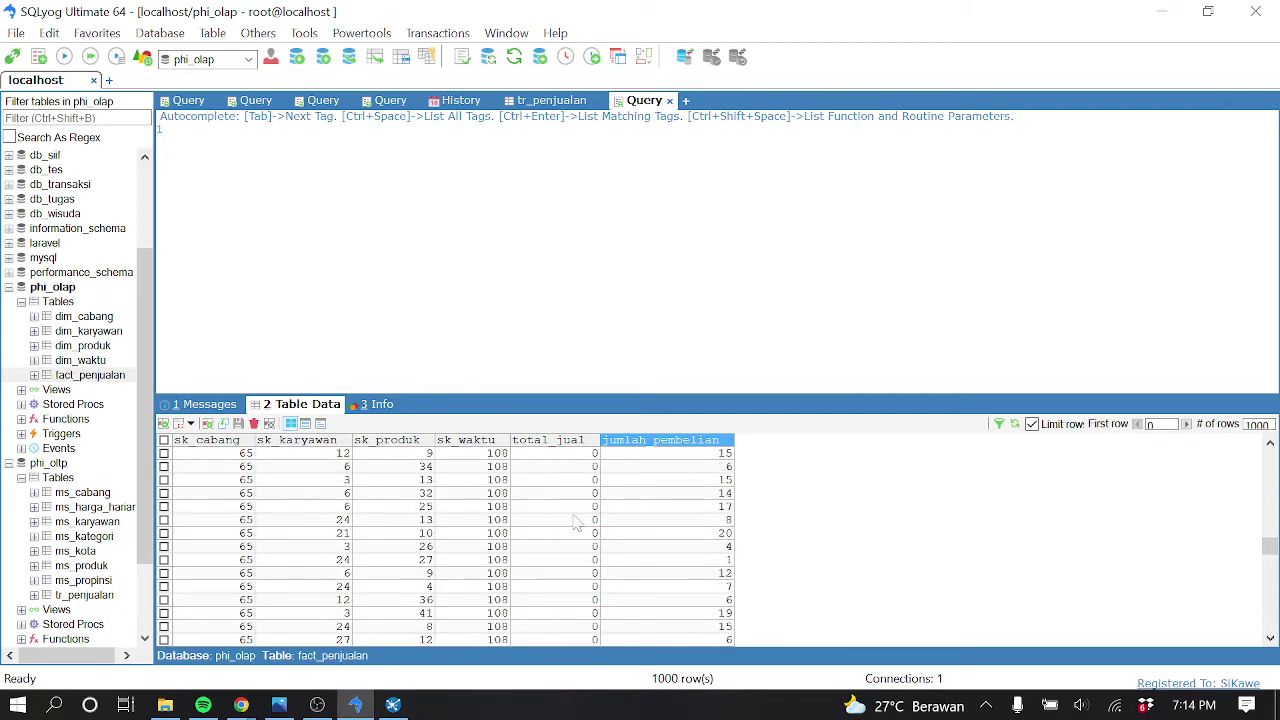
scroll(575, 522, "down", 15)
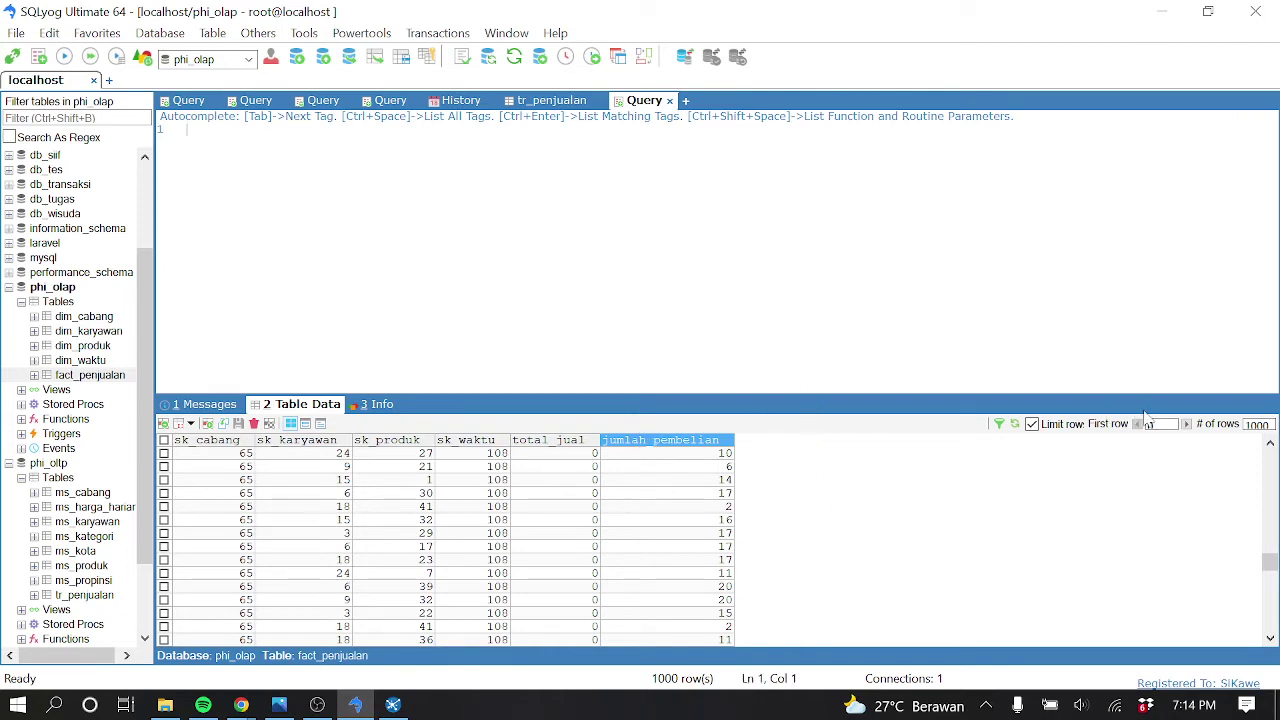
left_click(1187, 424)
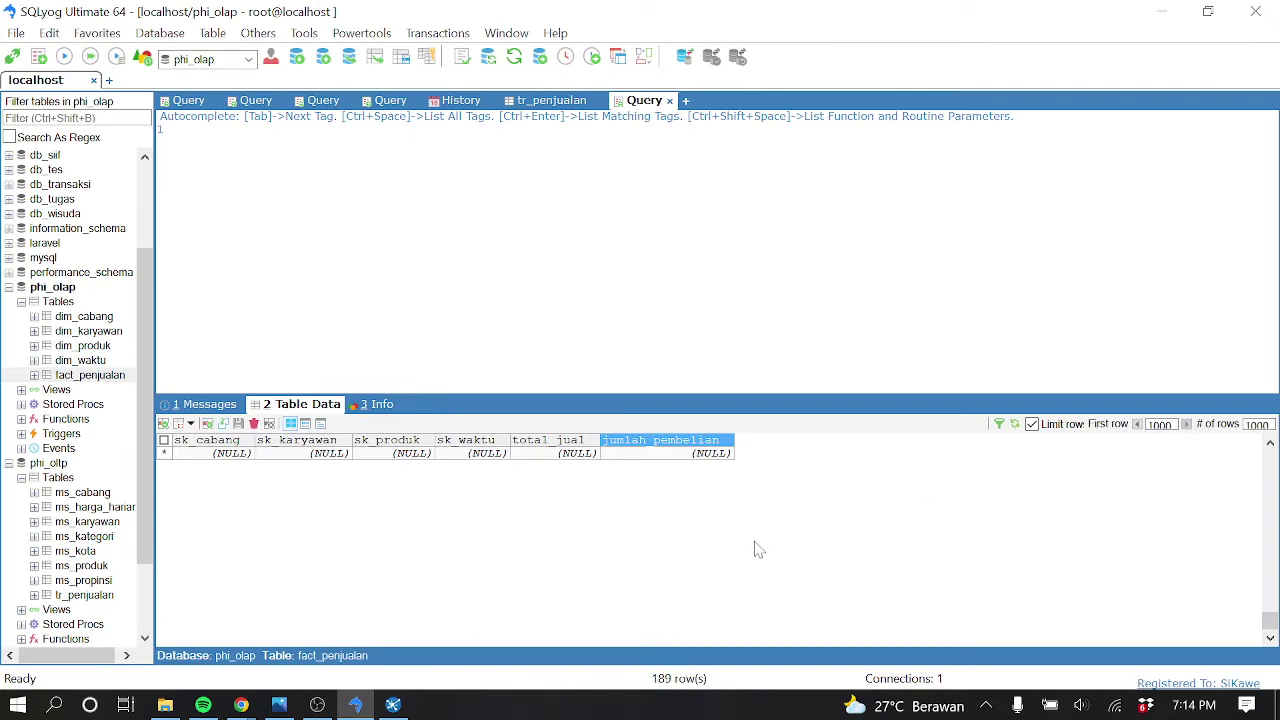
scroll(757, 549, "up", 20)
scroll(742, 548, "up", 15)
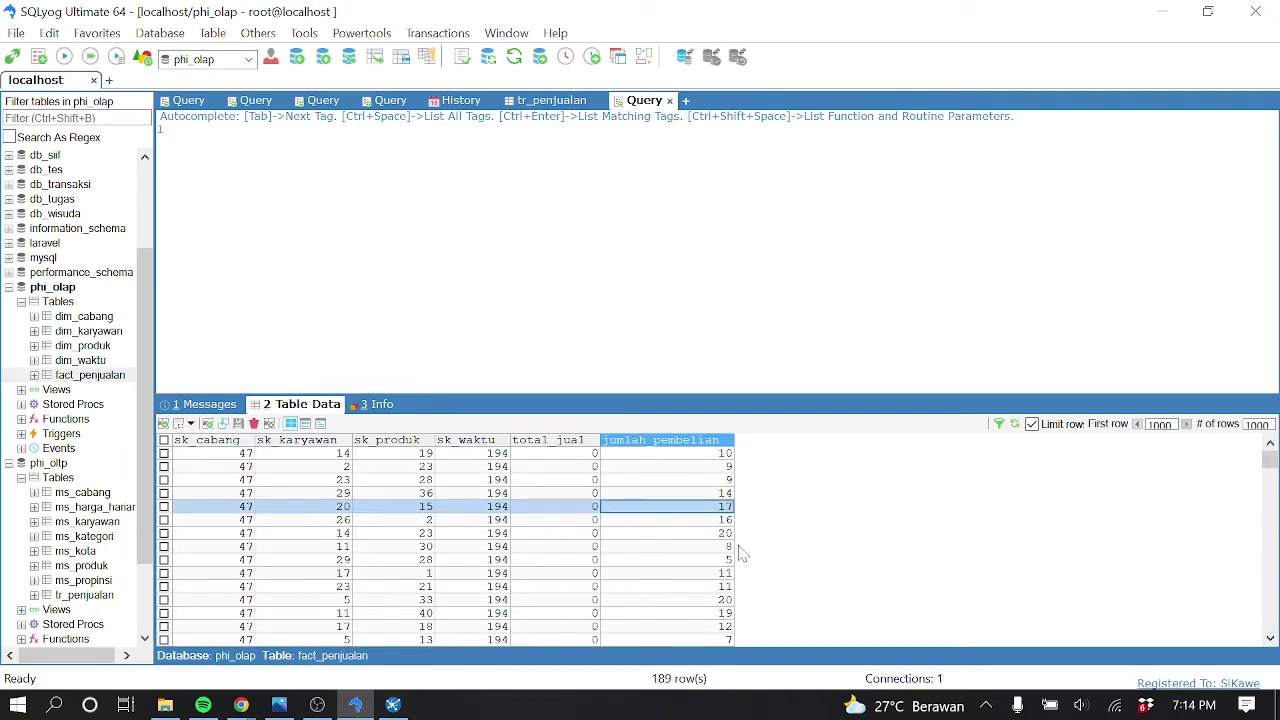
Run SELECT * FROM fact_penjualan WHERE total_jual <> 0 and review the 132 rows returned
type("ct * from")
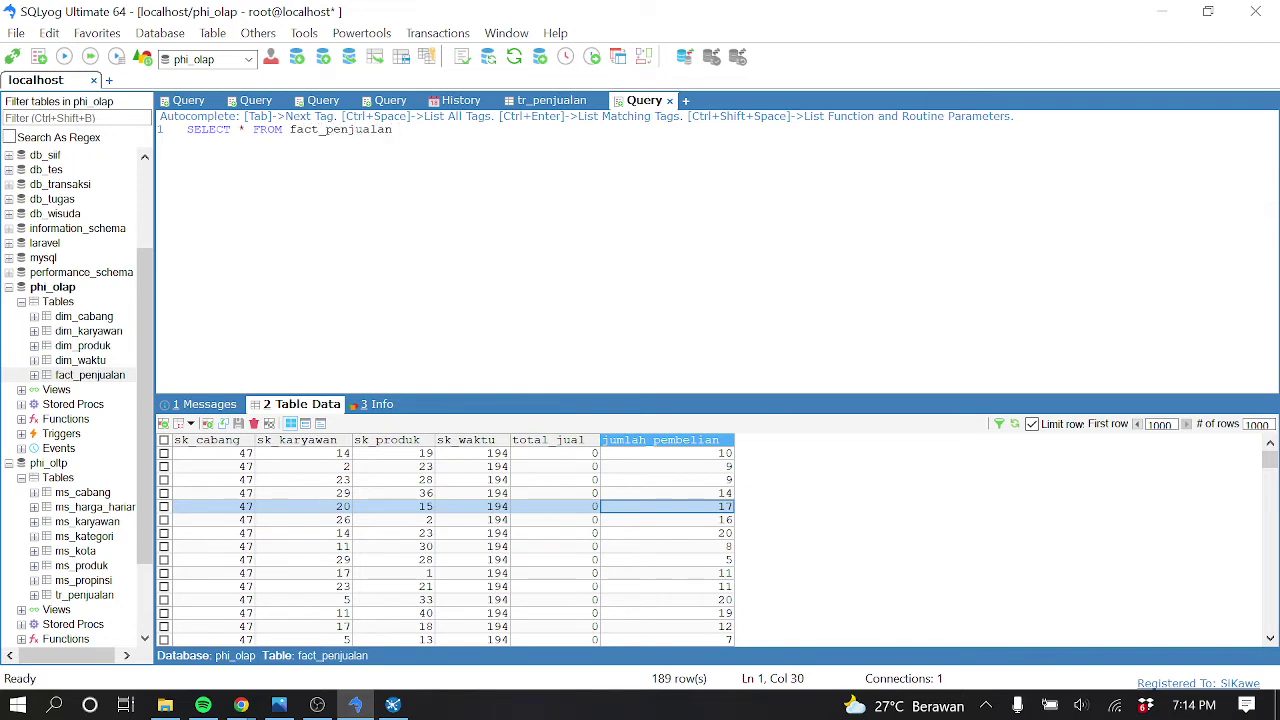
type("where total")
key("ctrl+a")
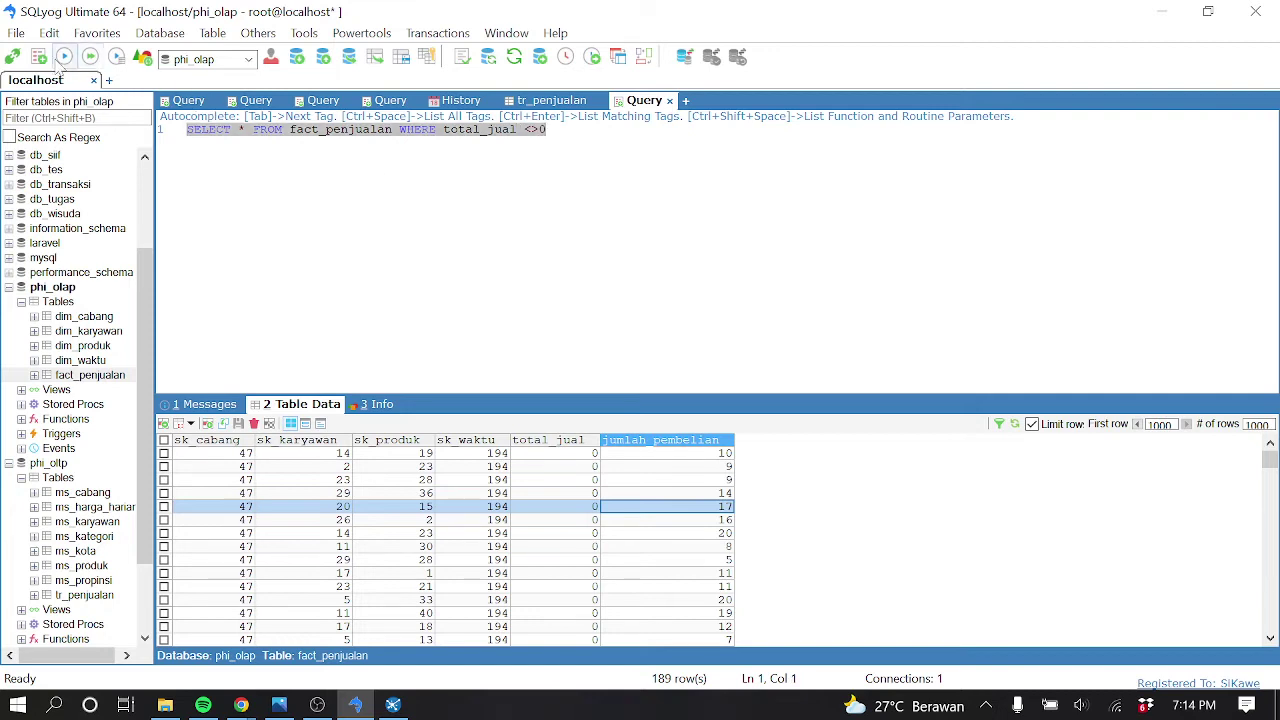
left_click(64, 57)
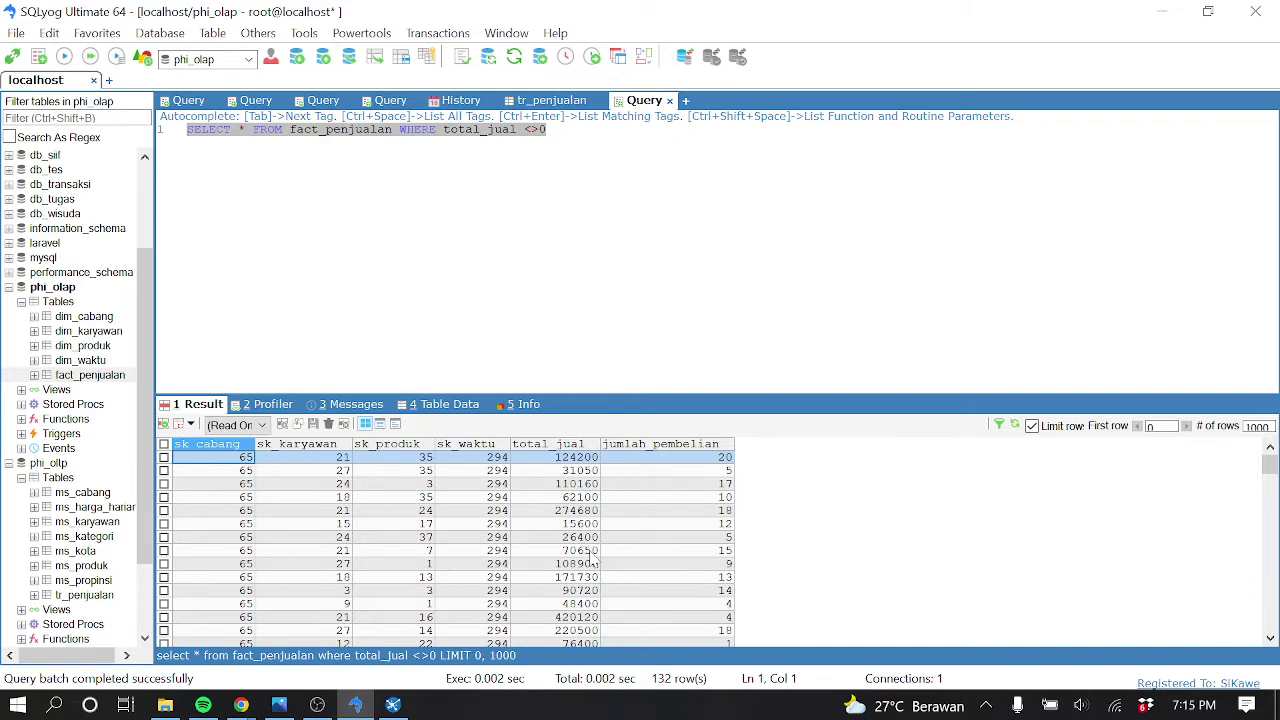
left_click(590, 537)
scroll(590, 515, "down", 15)
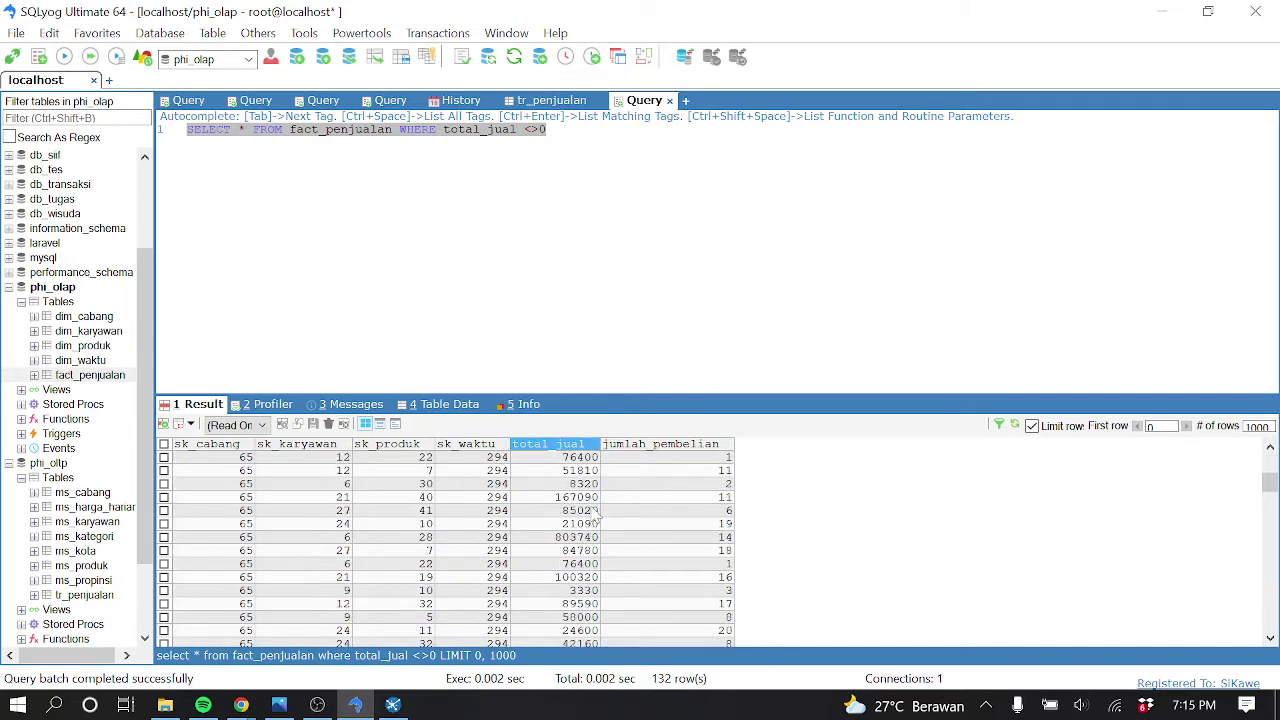
scroll(573, 549, "down", 10)
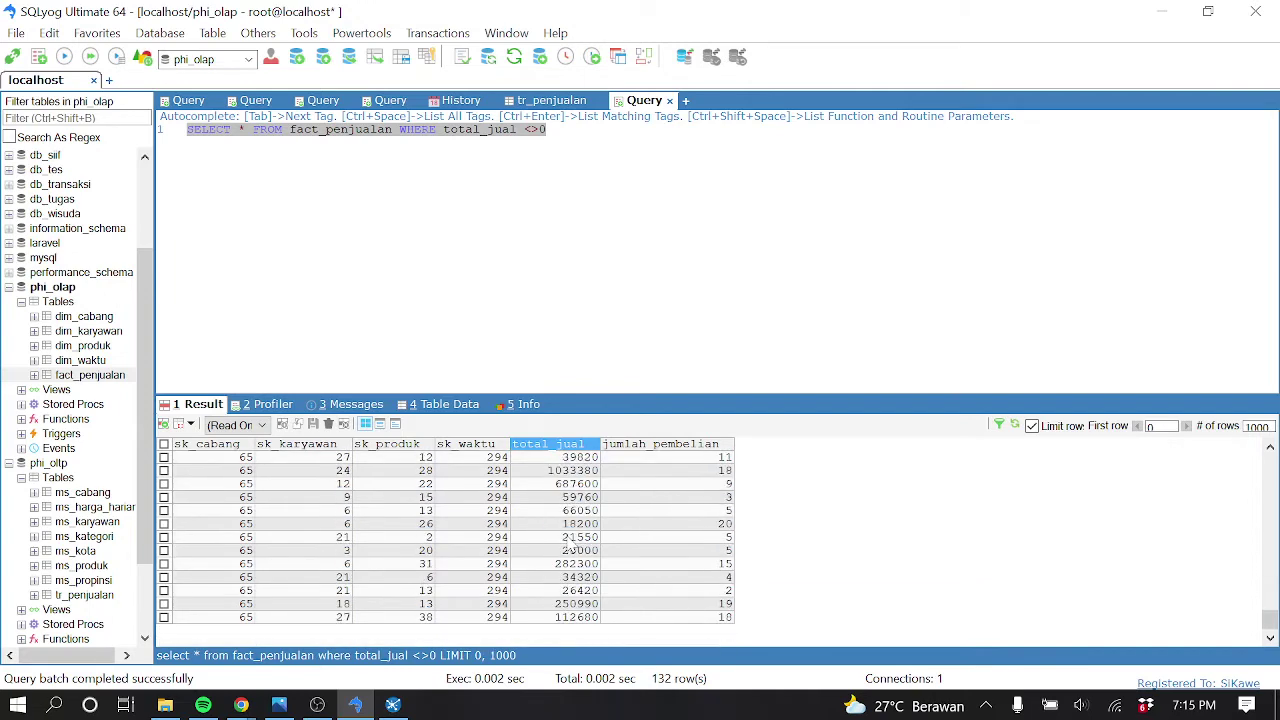
scroll(573, 547, "up", 20)
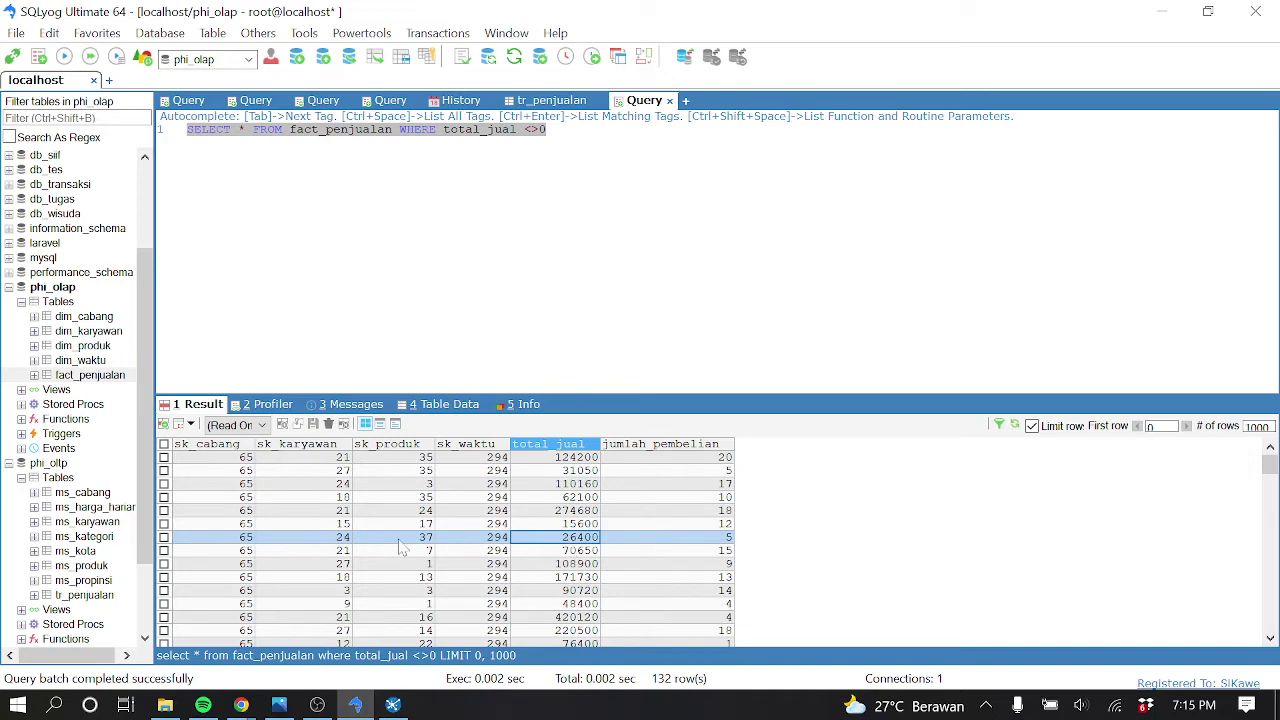
Open the ms_harga_harian table's data from the phi_oltp object browser
left_click(127, 510)
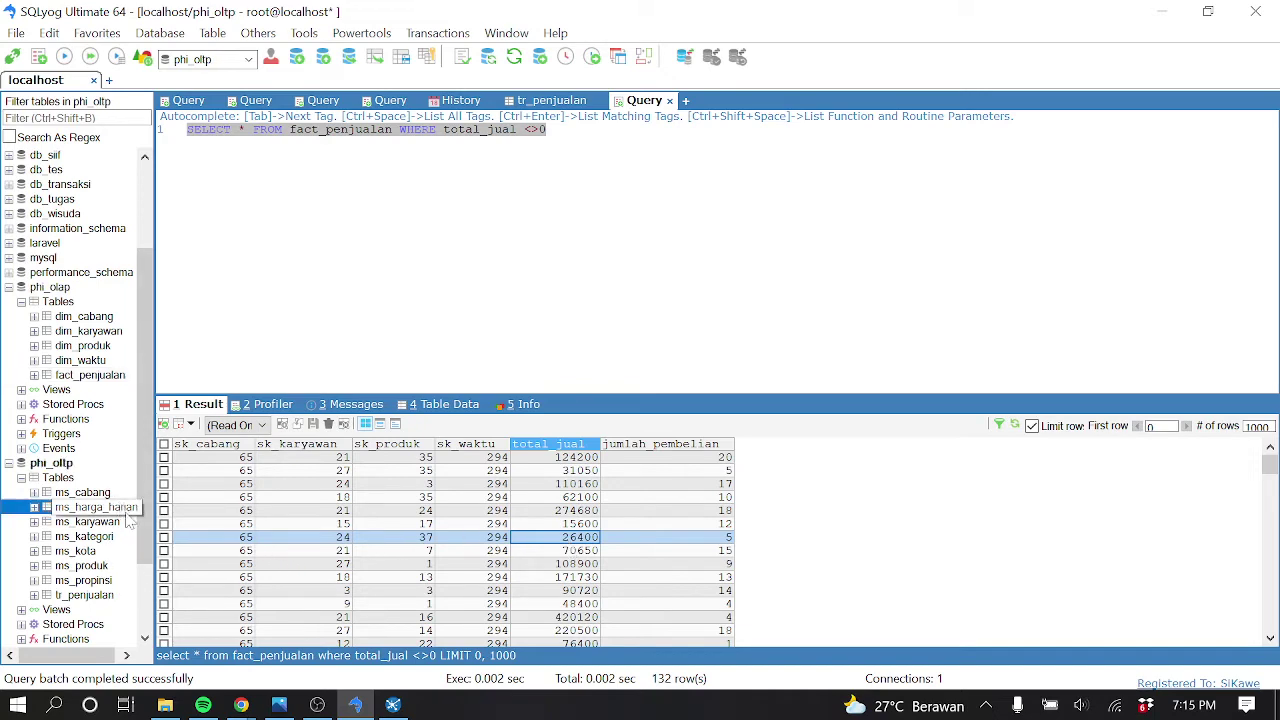
right_click(127, 515)
left_click(106, 509)
right_click(106, 509)
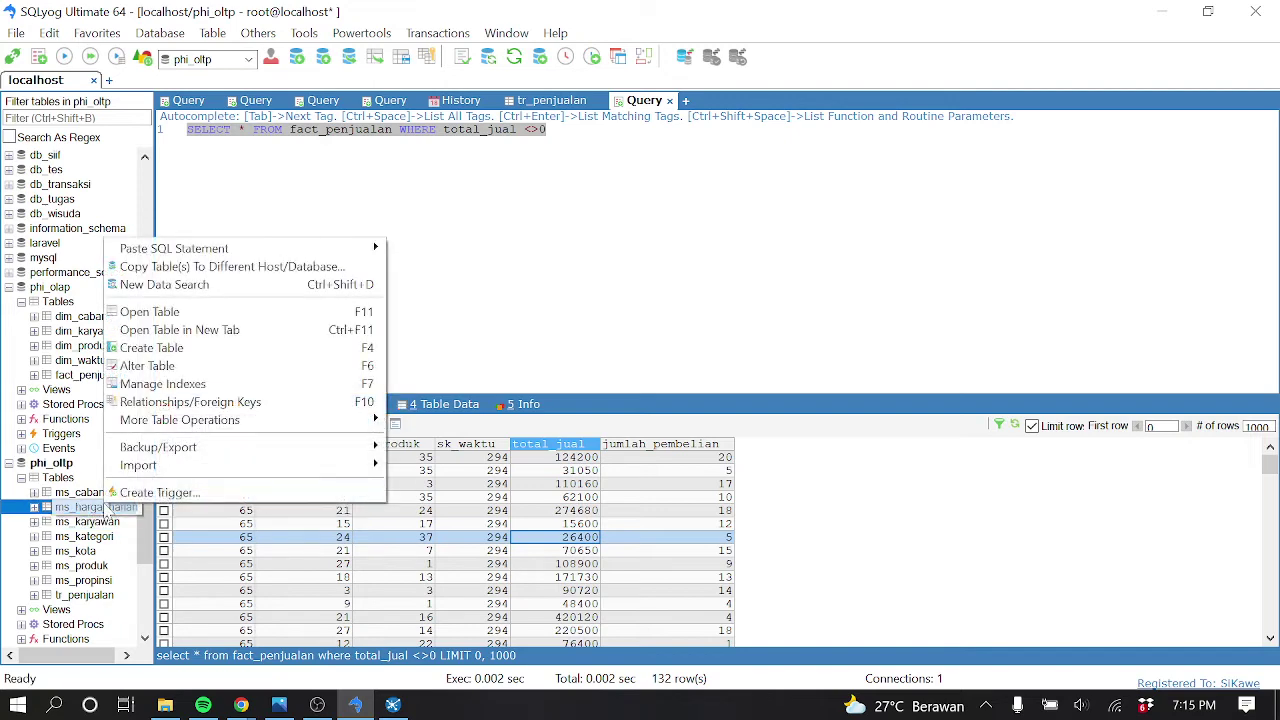
left_click(586, 323)
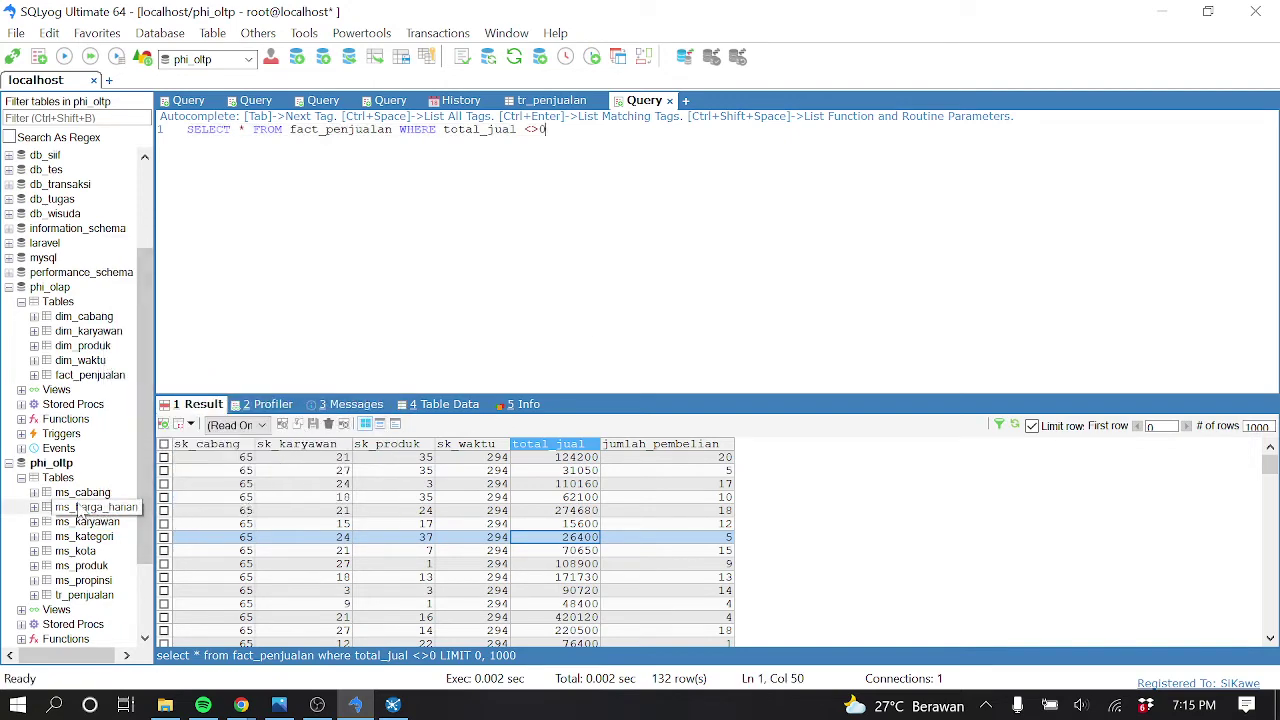
left_click(97, 495)
right_click(100, 507)
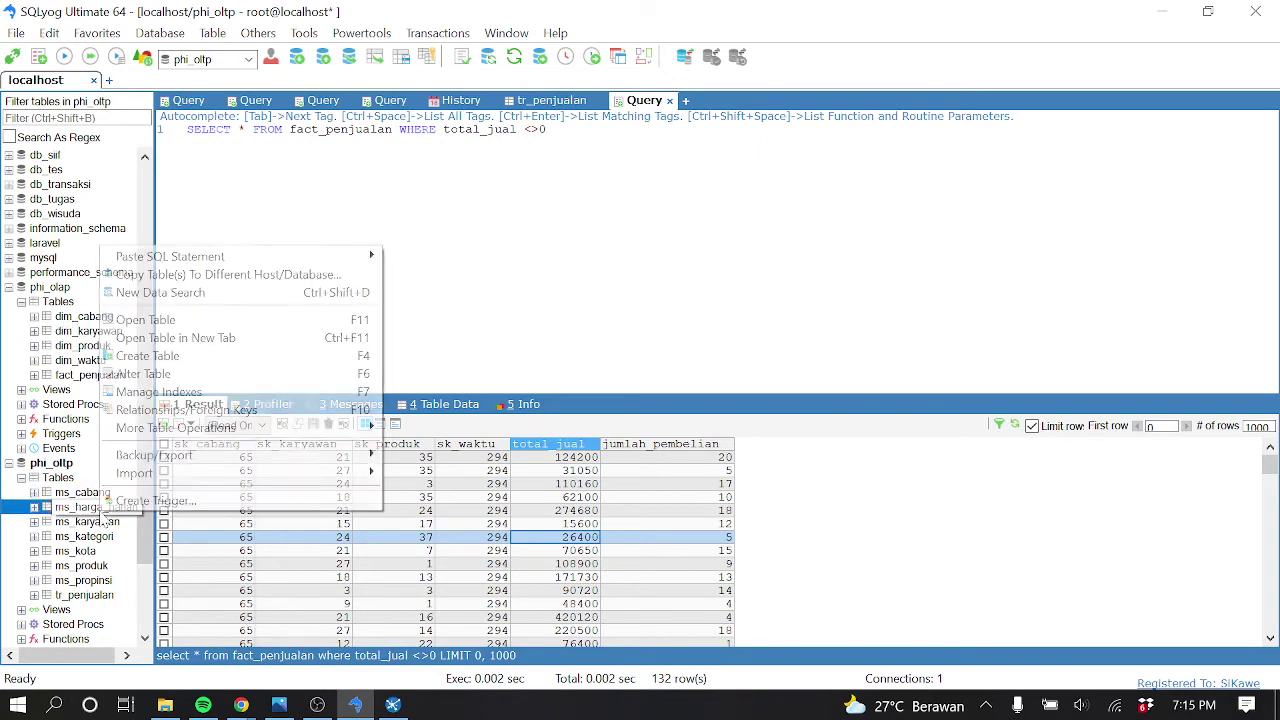
left_click(170, 320)
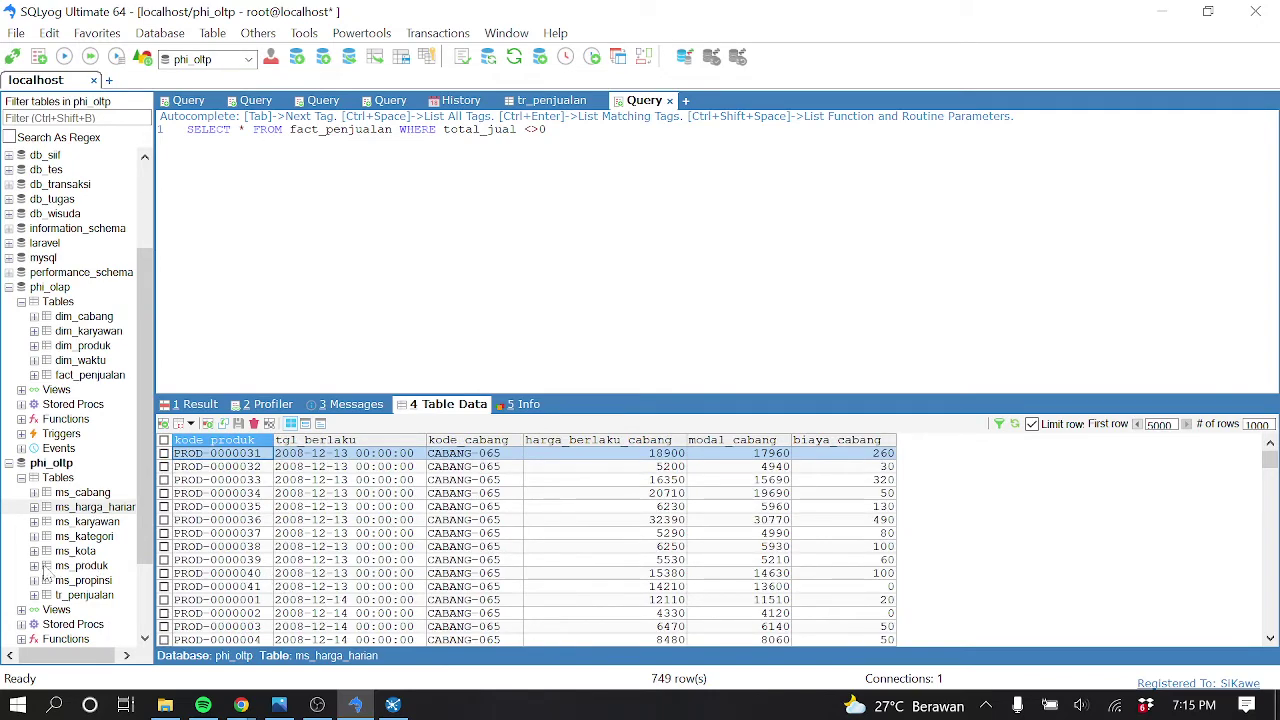
Show the tr_penjualan table data and scroll through it
left_click(87, 596)
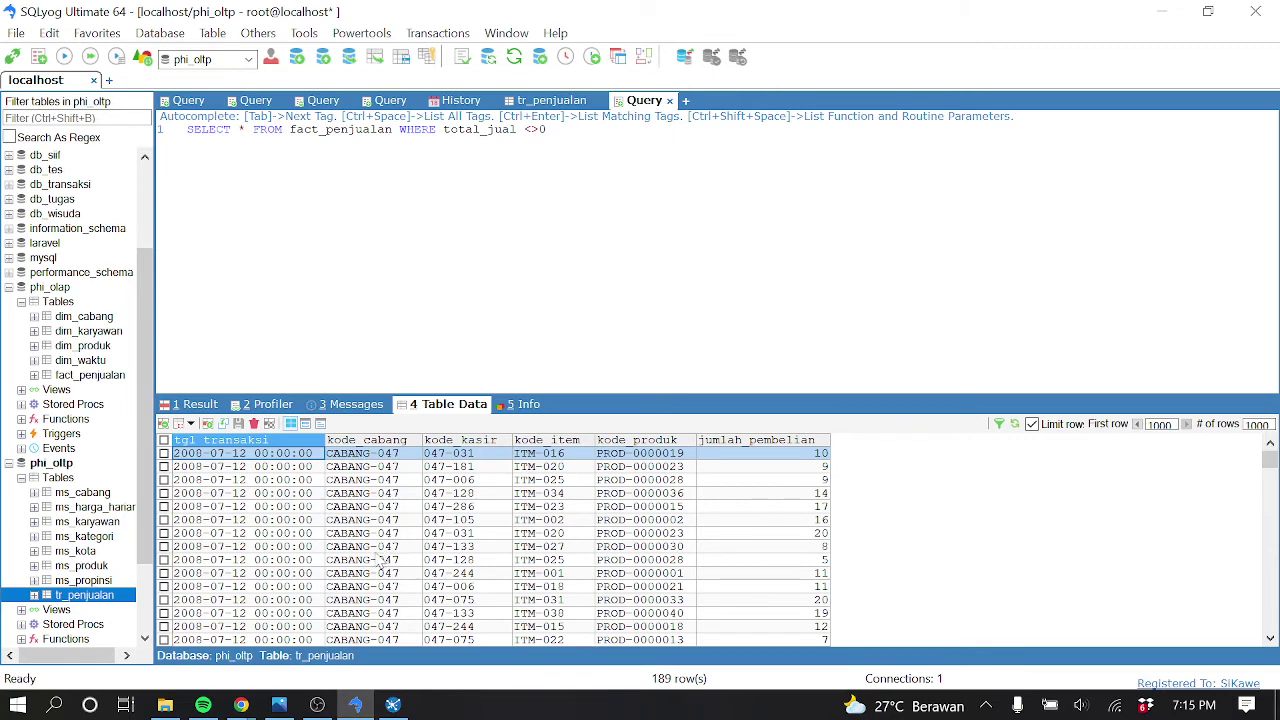
scroll(375, 565, "down", 15)
scroll(340, 592, "down", 15)
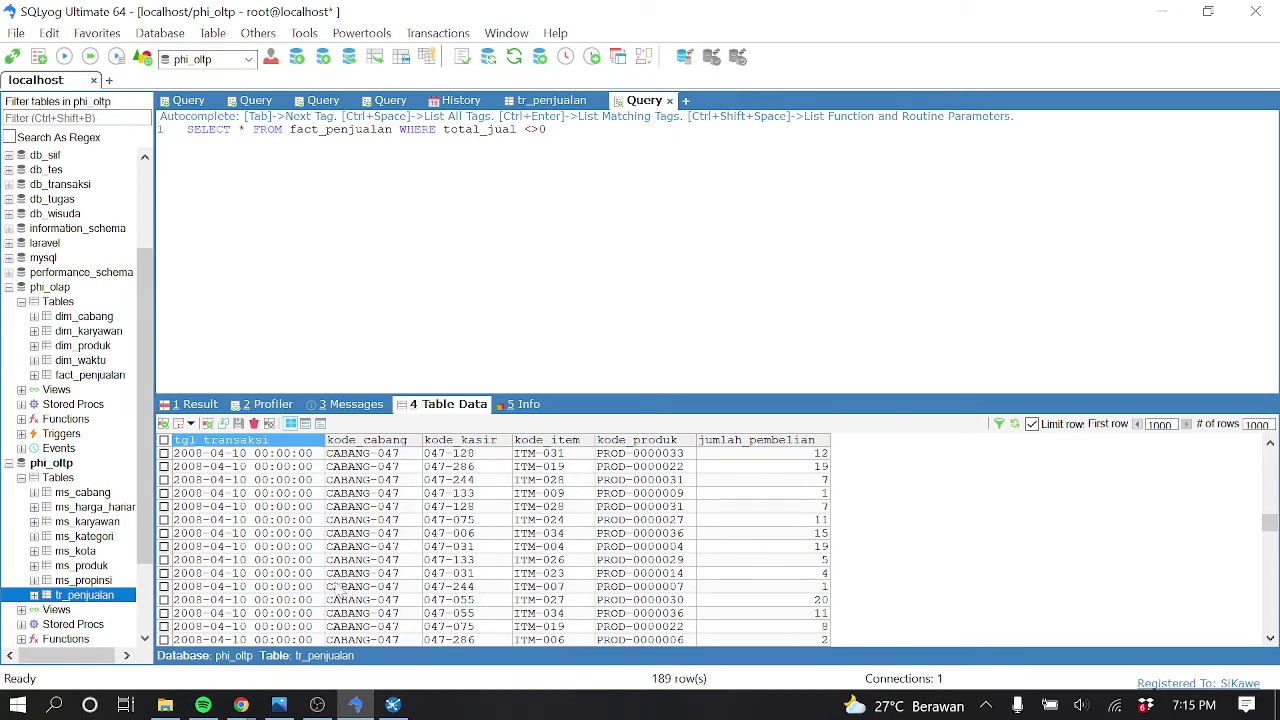
scroll(338, 588, "down", 5)
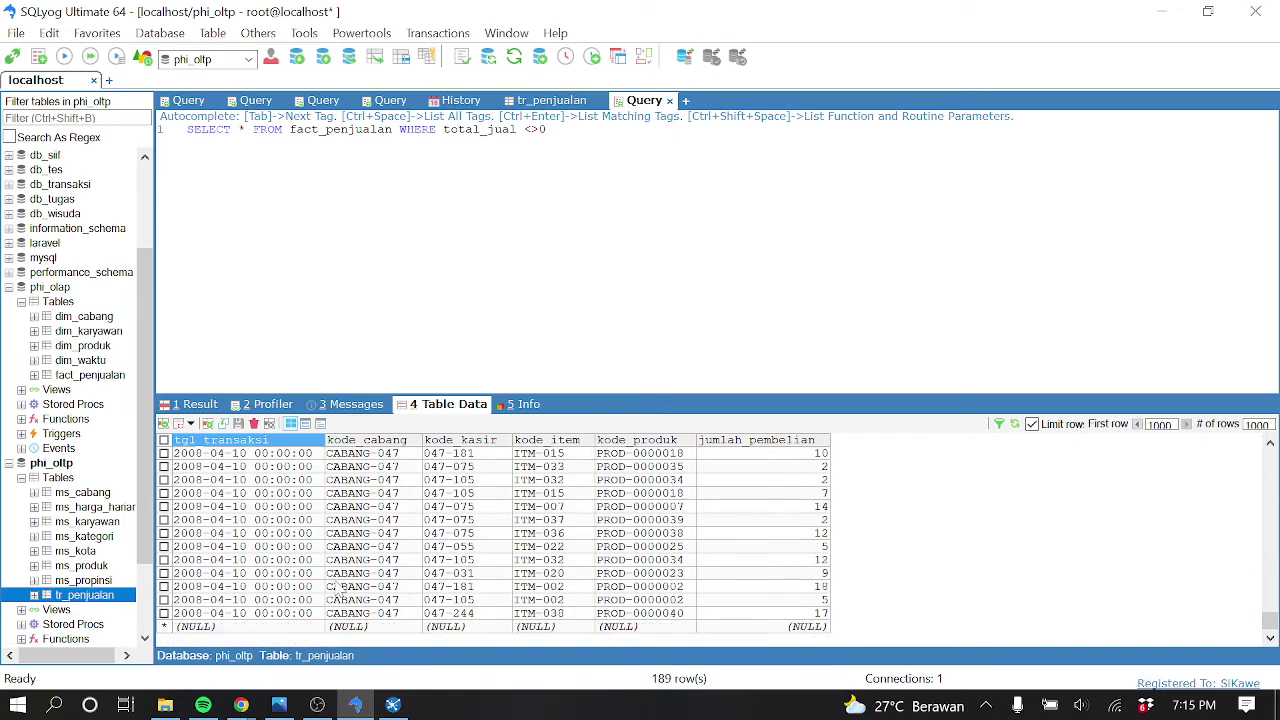
scroll(333, 580, "up", 10)
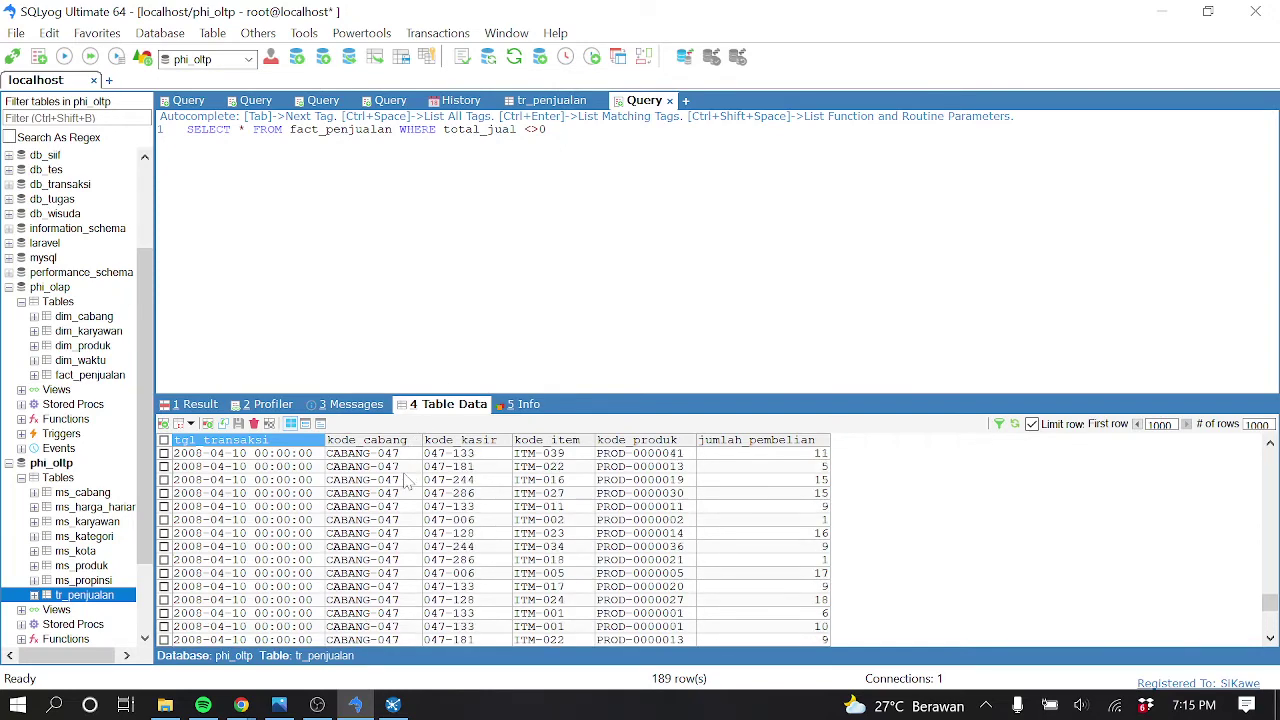
scroll(398, 487, "up", 10)
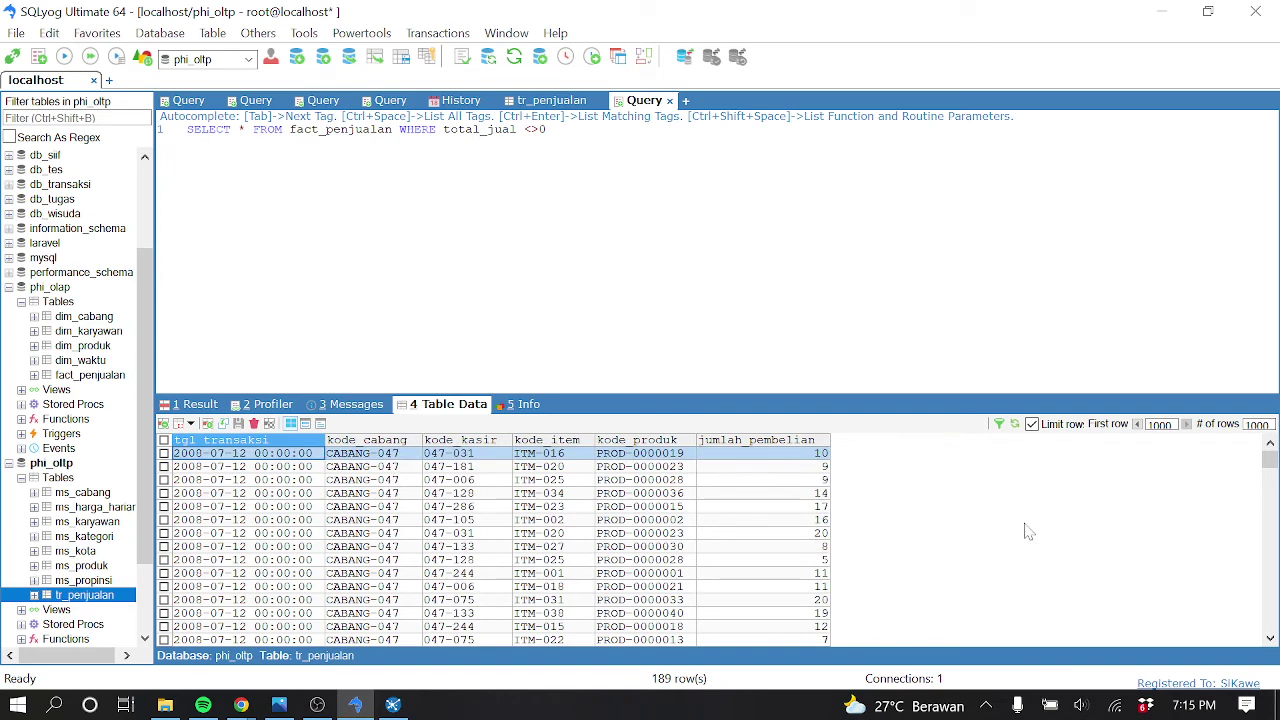
Reload tr_penjualan from row 0 to list 1000 rows and select a CABANG-065 cell
left_click(1137, 424)
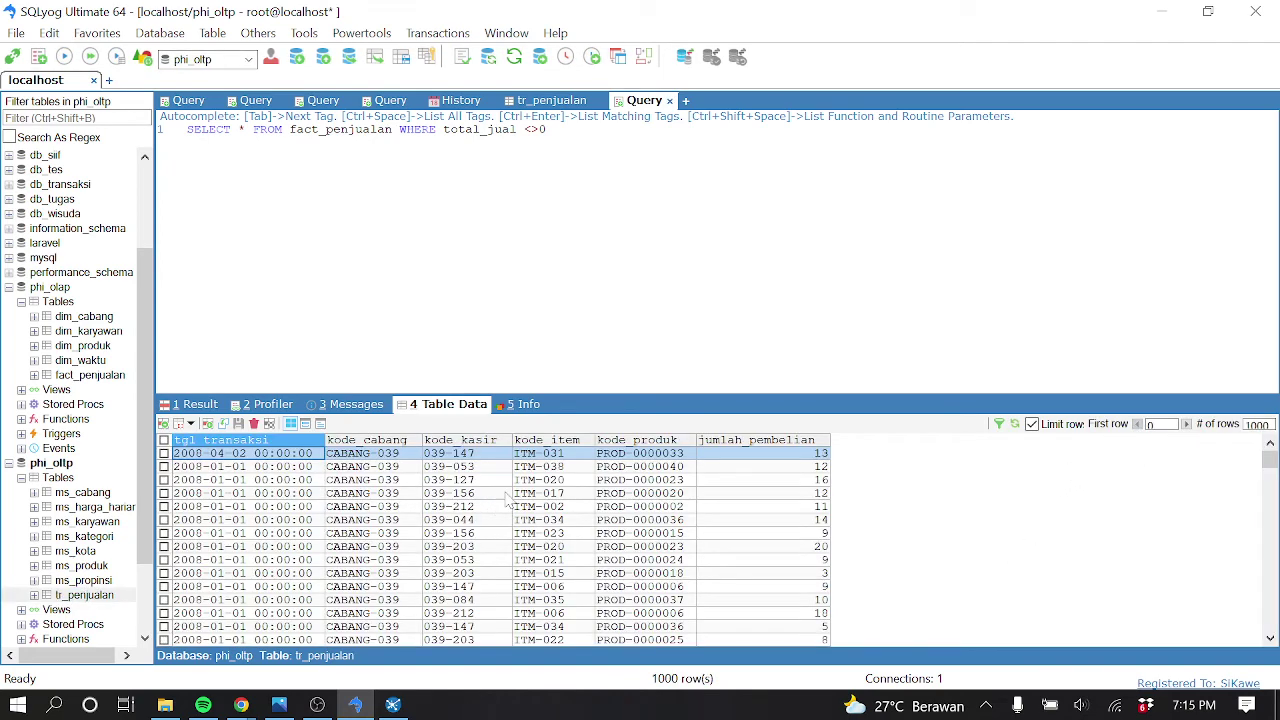
scroll(398, 508, "down", 1)
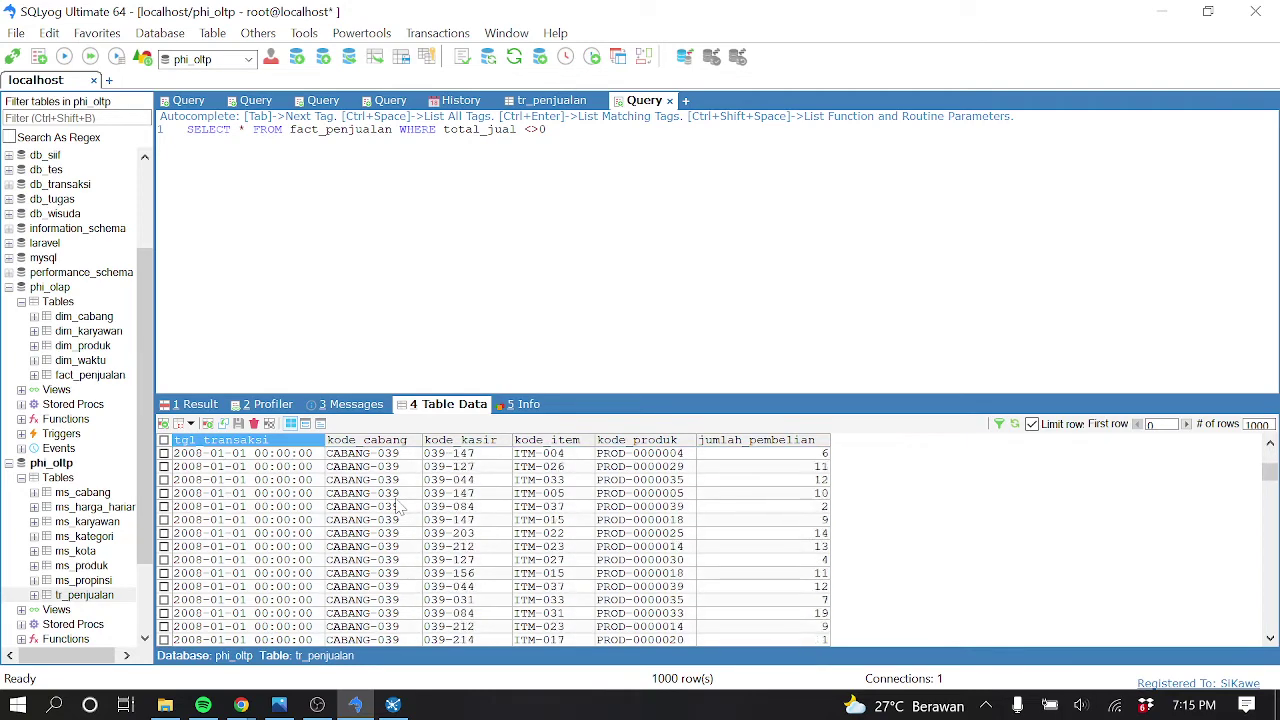
scroll(398, 508, "down", 8)
scroll(398, 508, "down", 5)
scroll(407, 517, "down", 10)
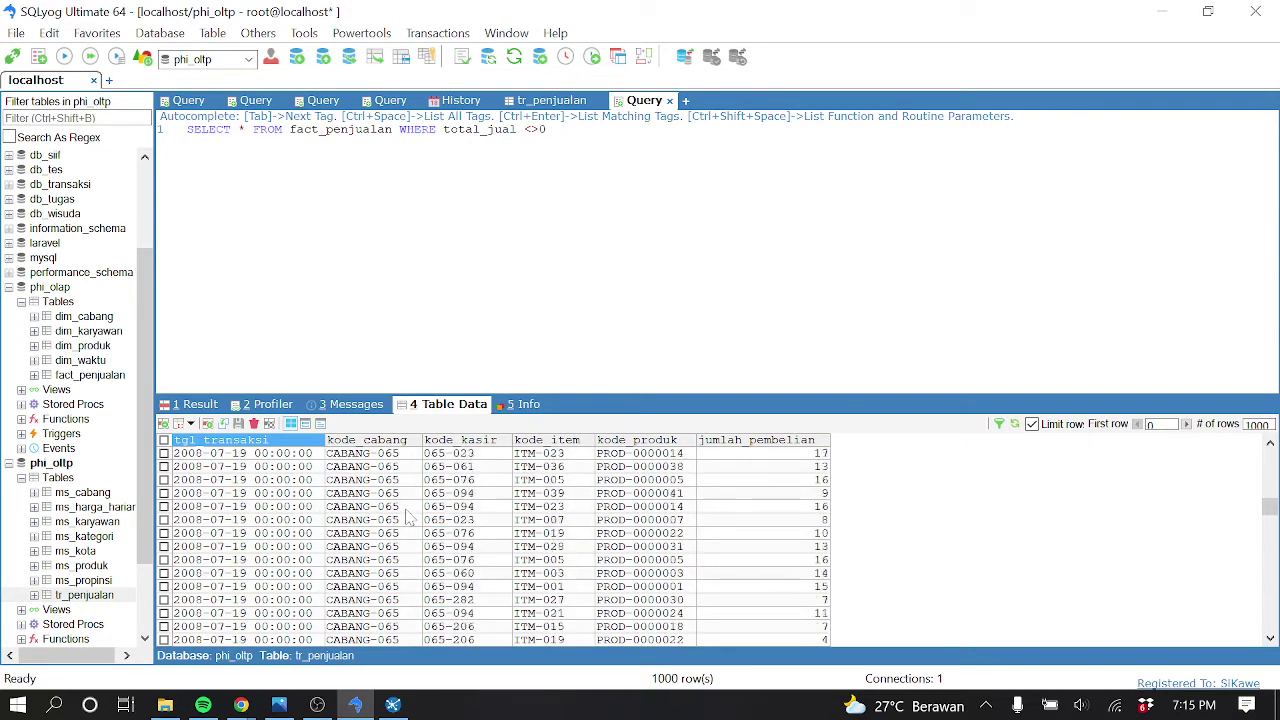
scroll(407, 517, "down", 10)
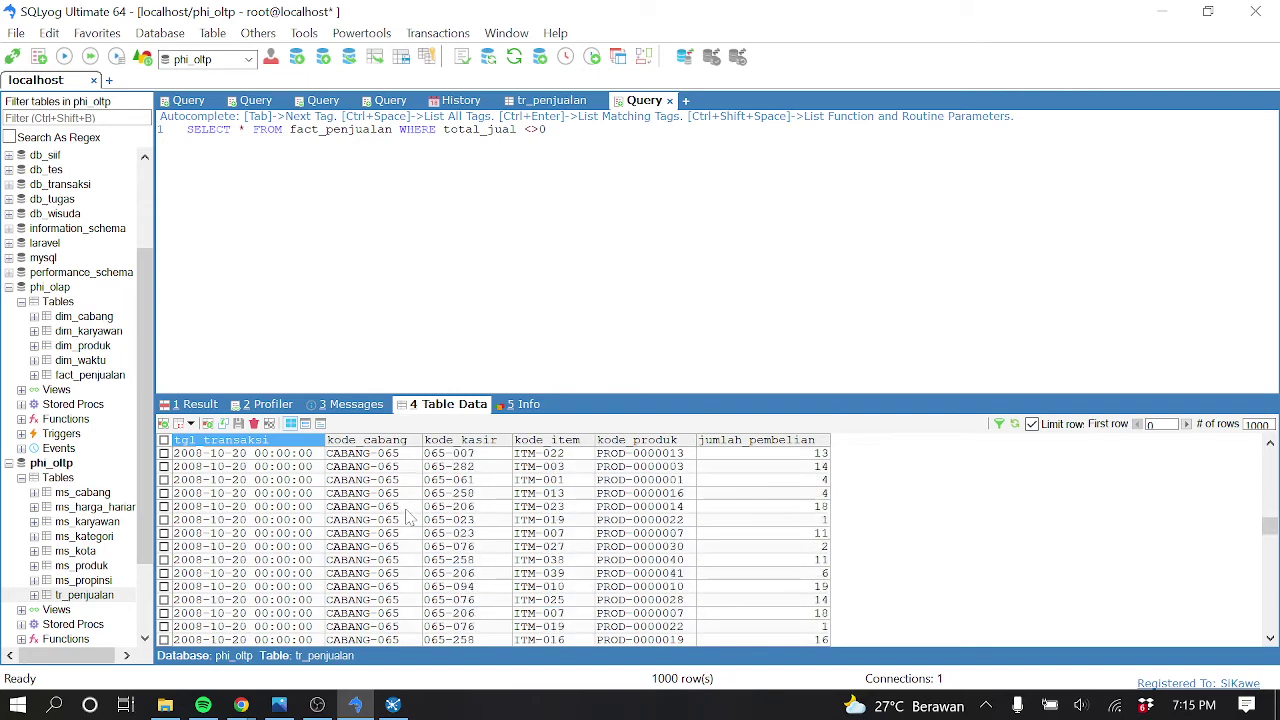
scroll(407, 517, "down", 10)
scroll(407, 517, "down", 10)
scroll(407, 517, "down", 10)
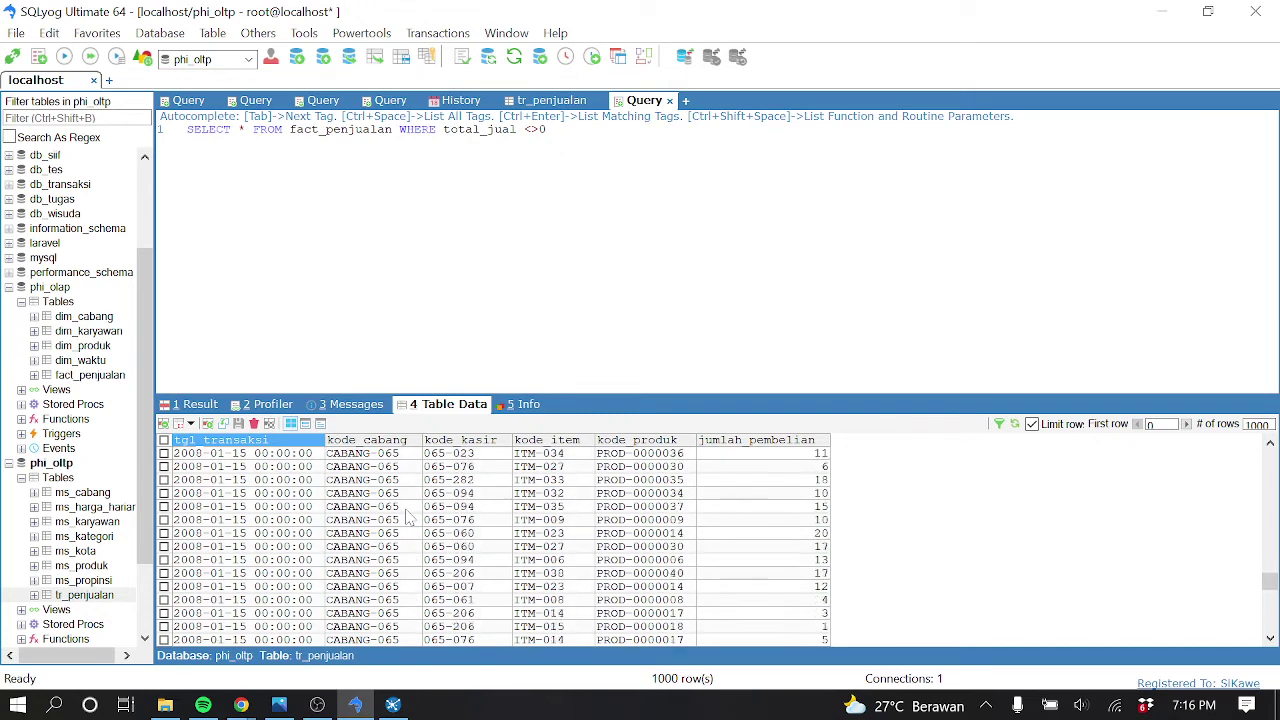
scroll(407, 517, "down", 10)
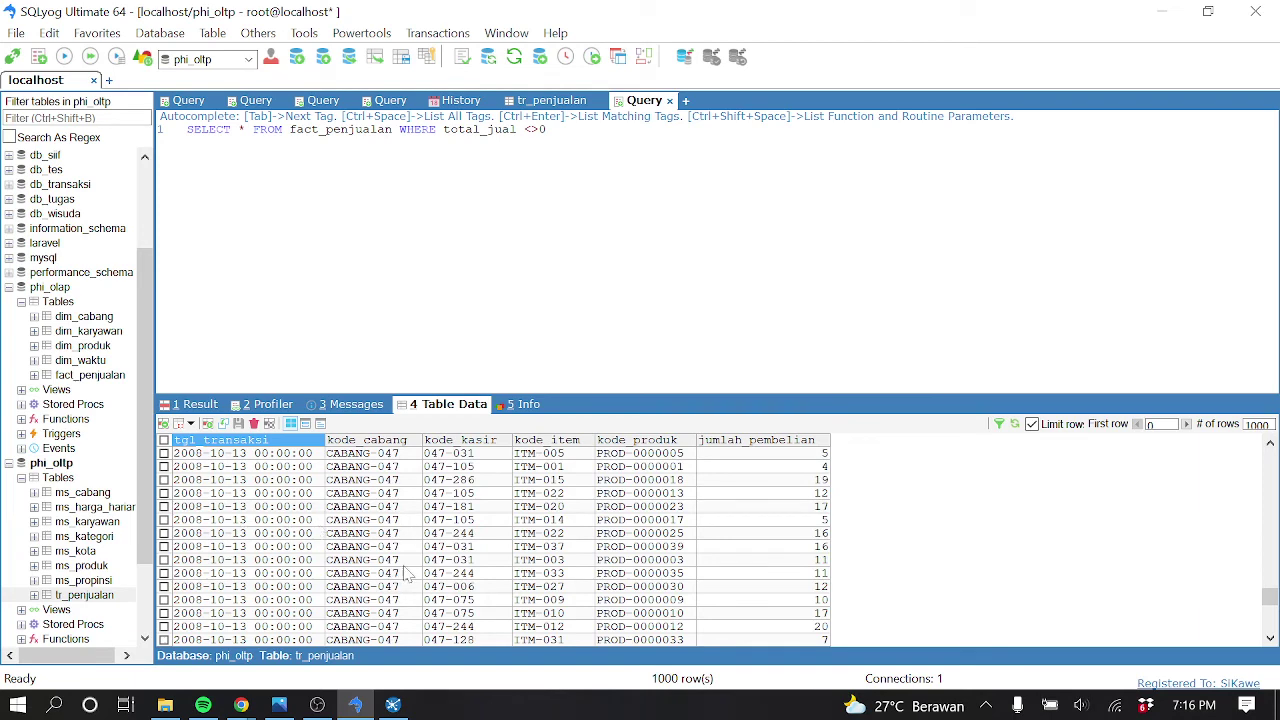
scroll(407, 570, "up", 3)
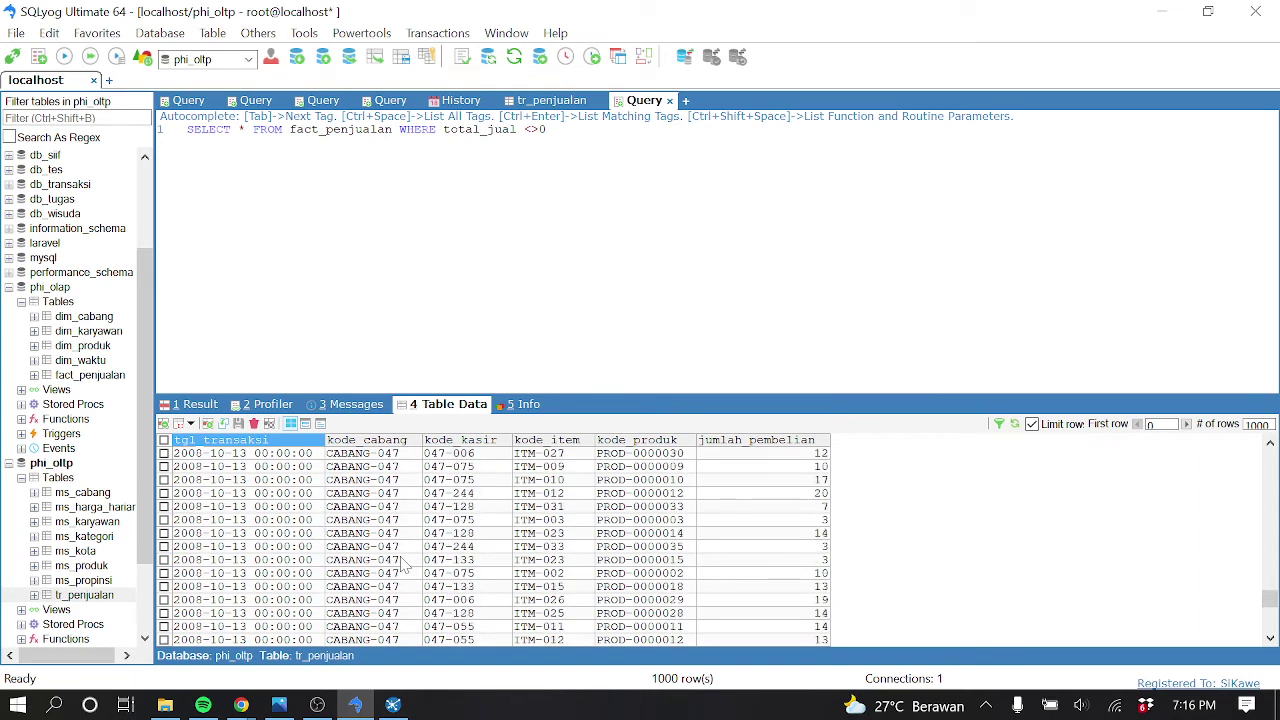
scroll(402, 563, "up", 10)
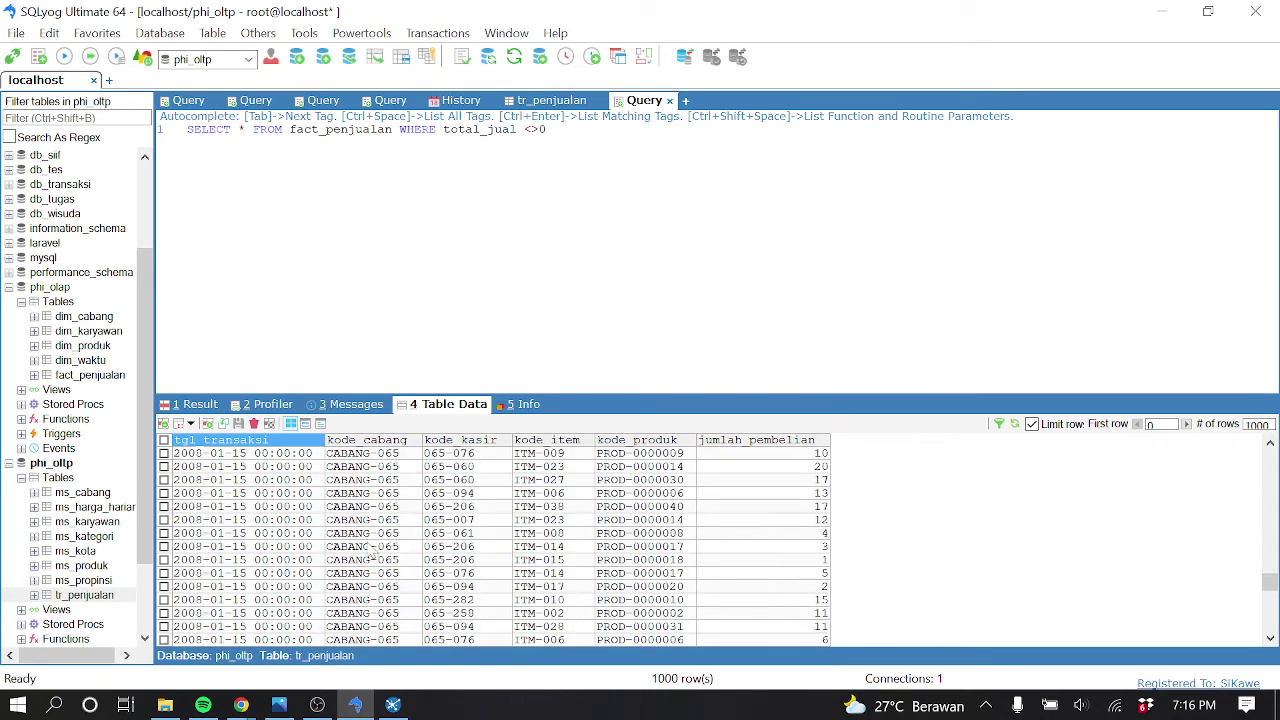
left_click(369, 548)
Execute SELECT * FROM tr_penjualan WHERE kode_cabang='CABANG-065' on a new line
left_click(547, 129)
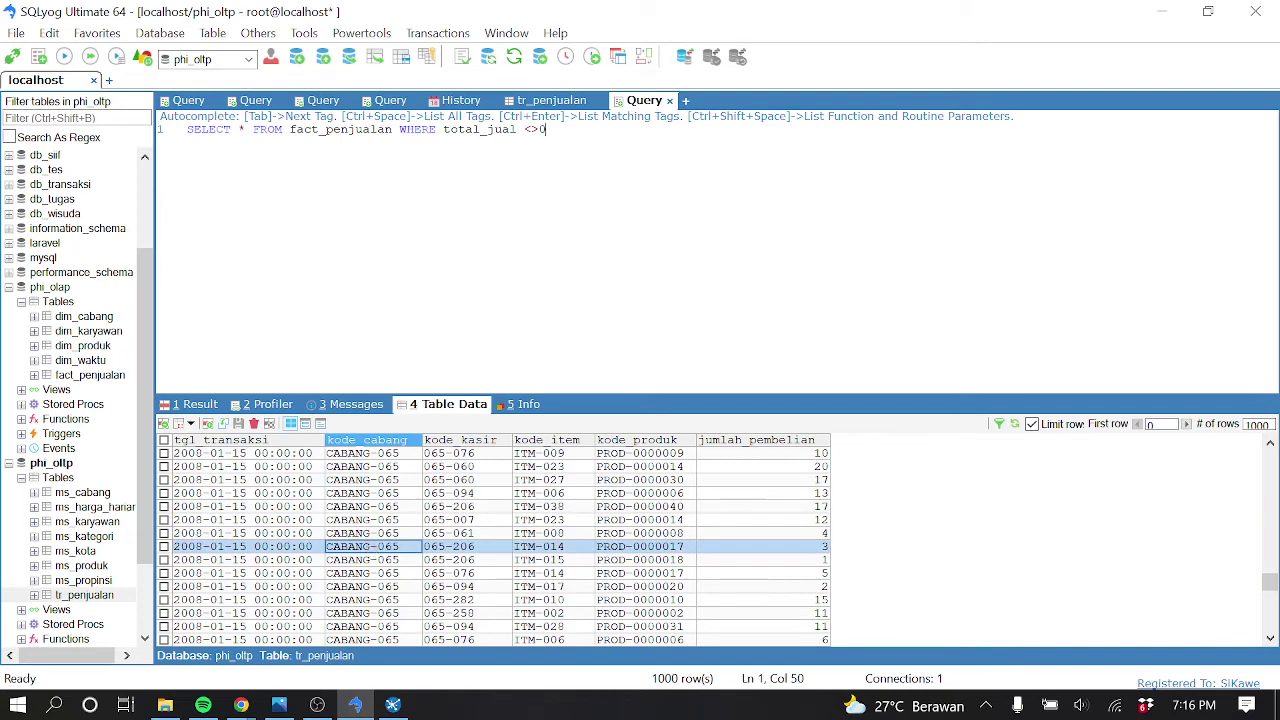
key("Return")
key("Return")
type("select * from tr_pen")
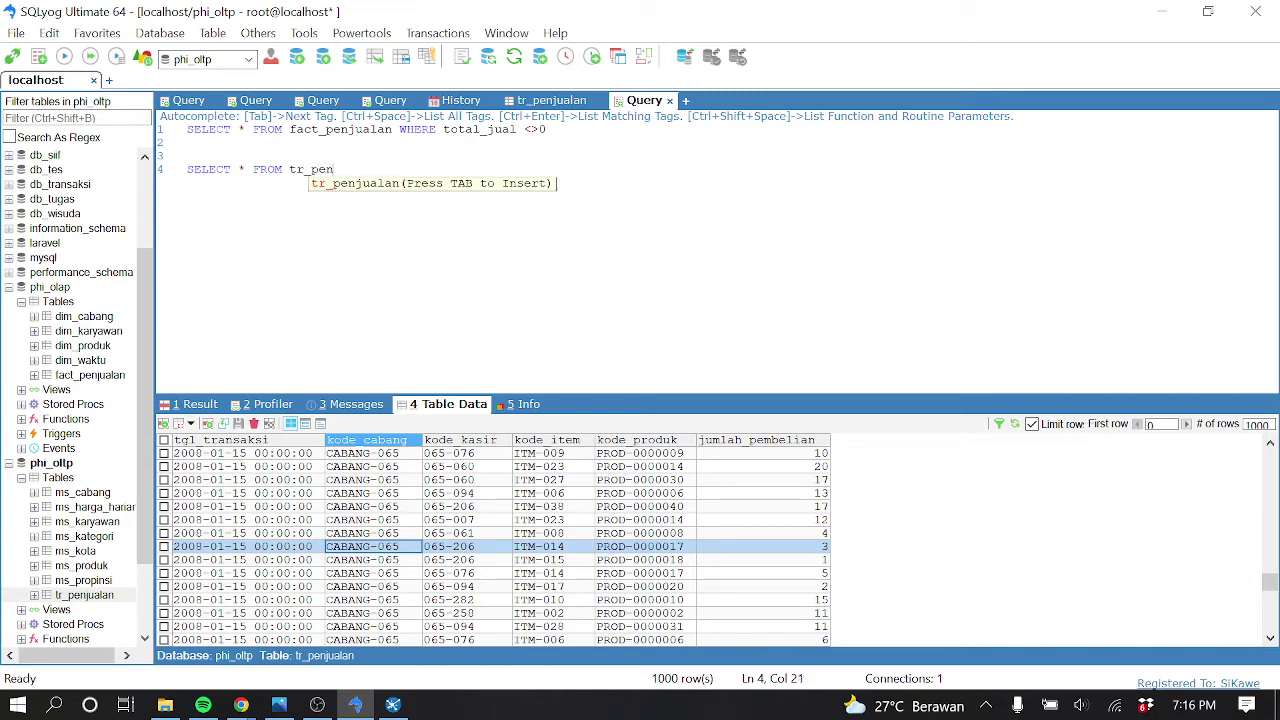
type("jualan where kode_caba")
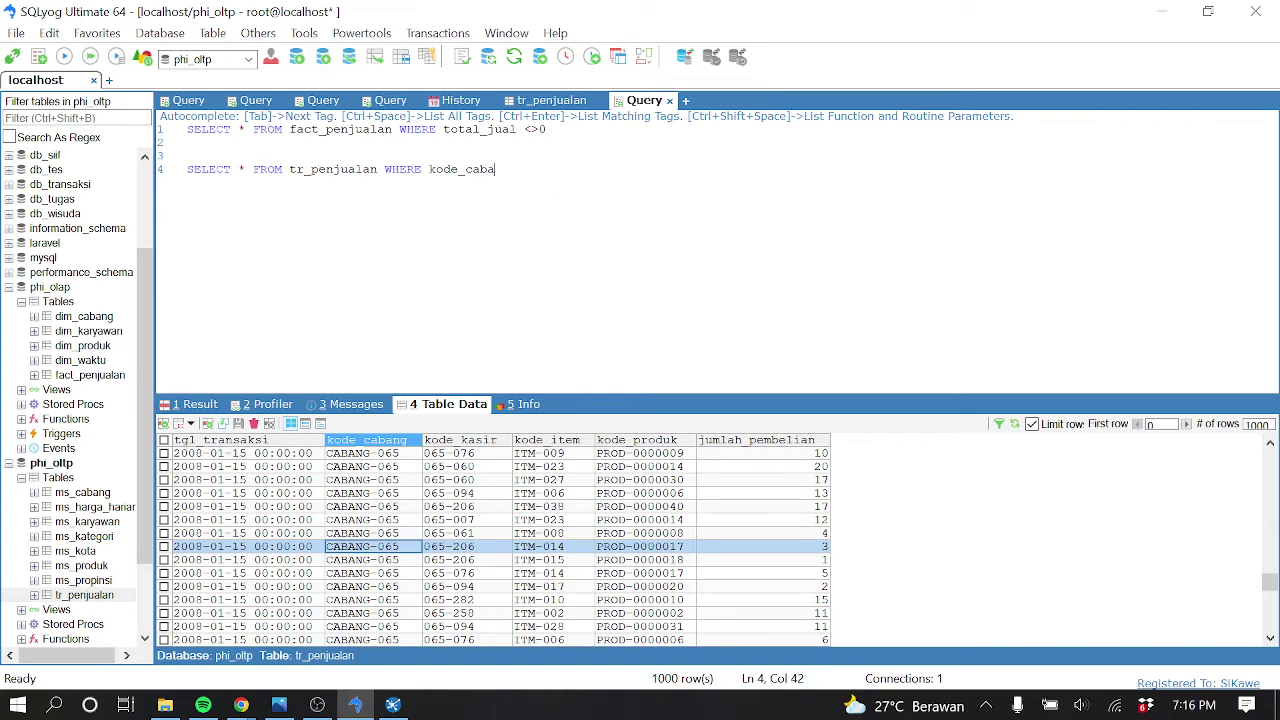
type("ng='")
type("CABANG-065")
type("'")
key("F9")
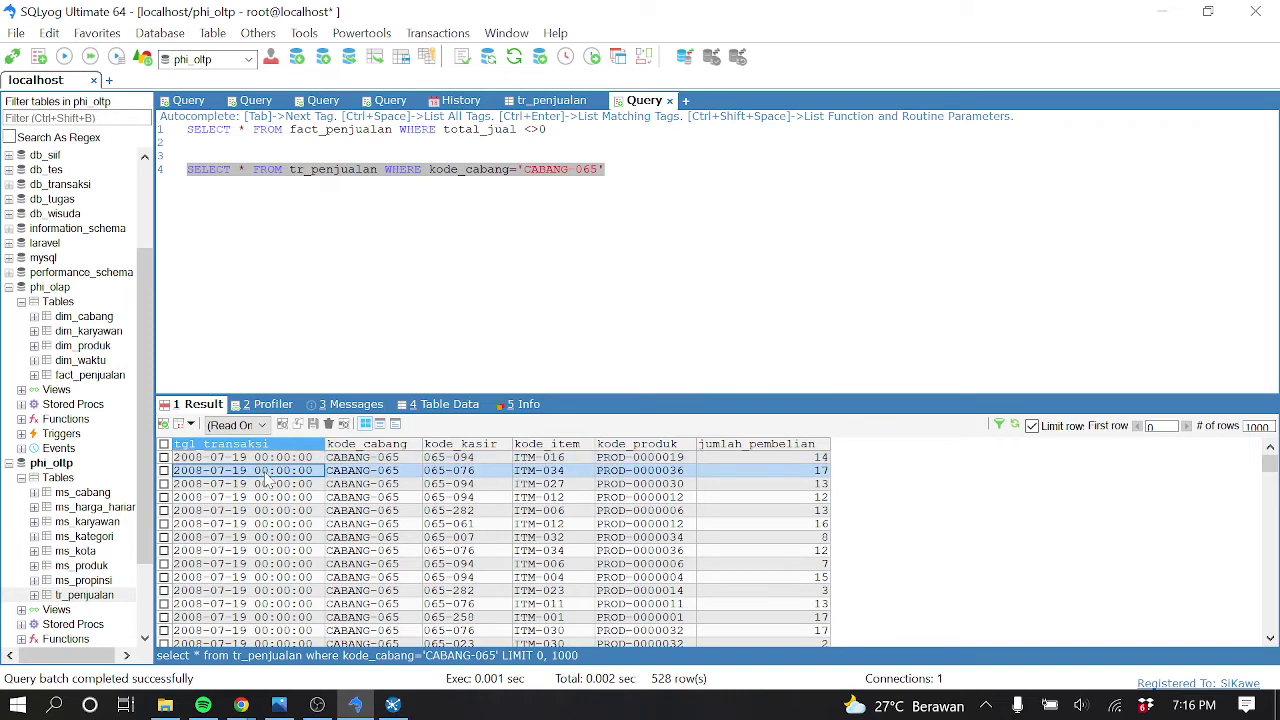
Scroll through the 528 CABANG-065 result rows and inspect one of them
scroll(288, 538, "down", 5)
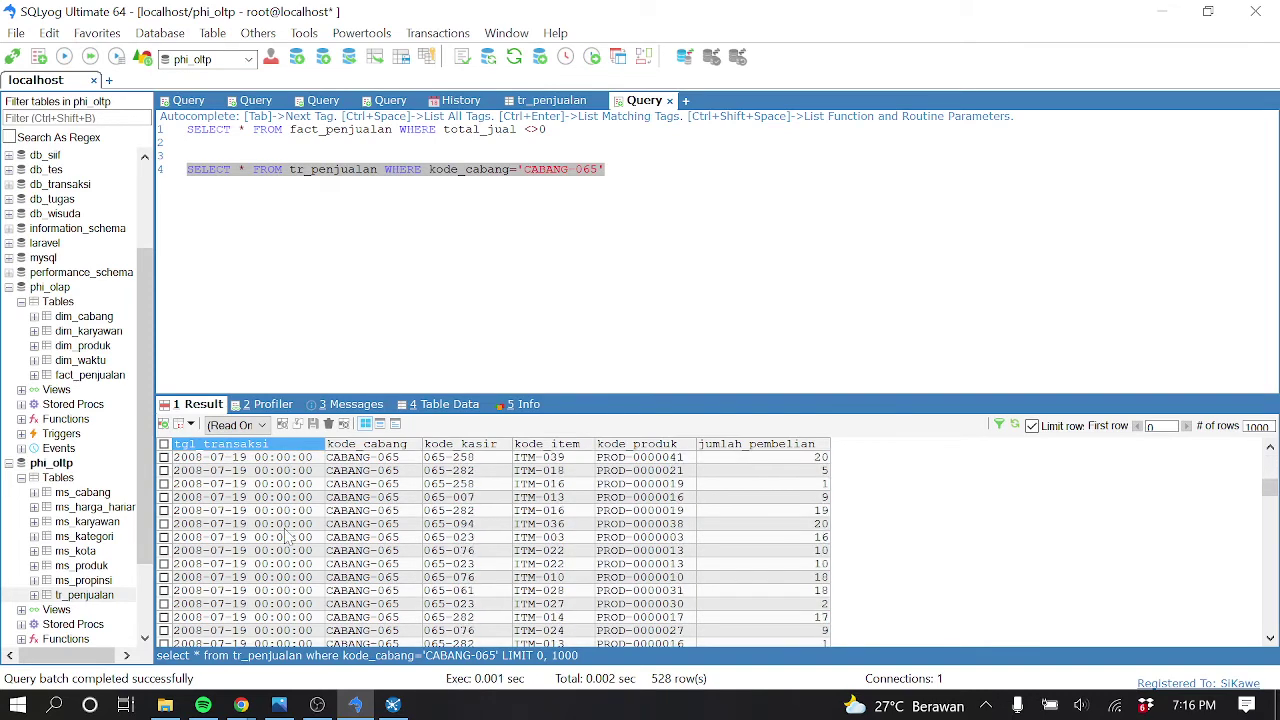
scroll(288, 538, "down", 10)
scroll(288, 538, "down", 10)
scroll(288, 538, "down", 10)
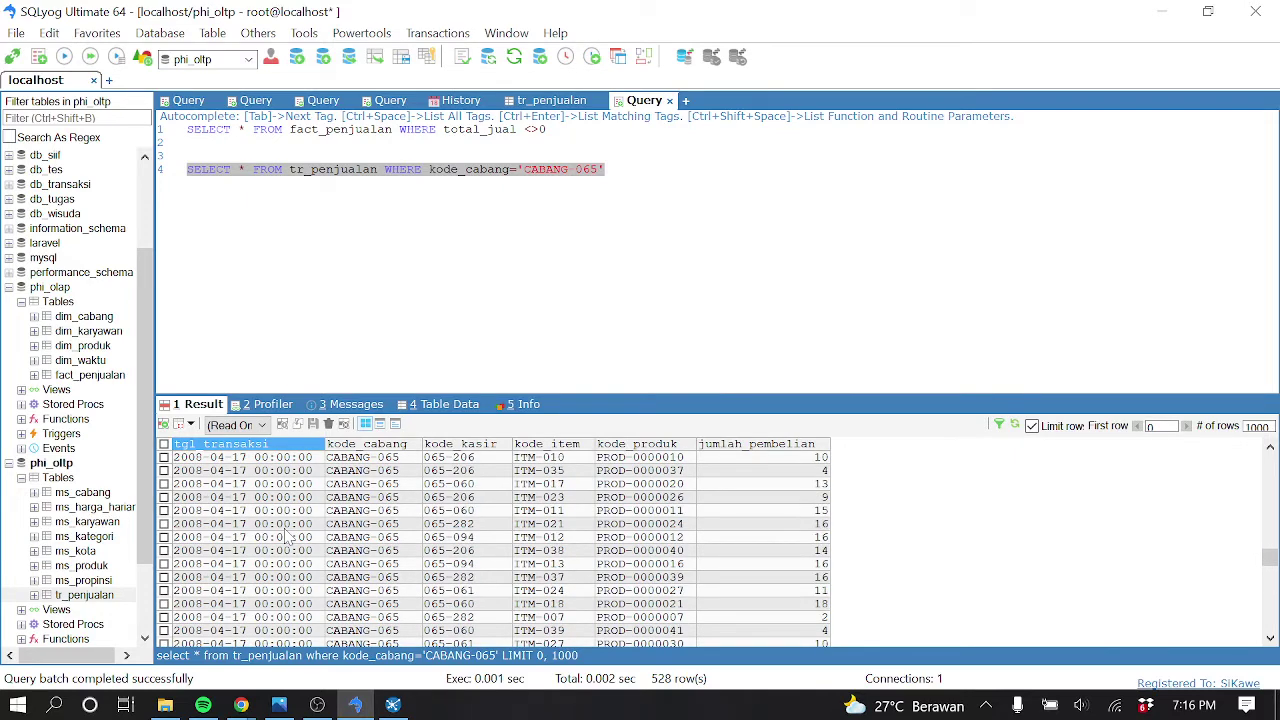
scroll(288, 538, "down", 10)
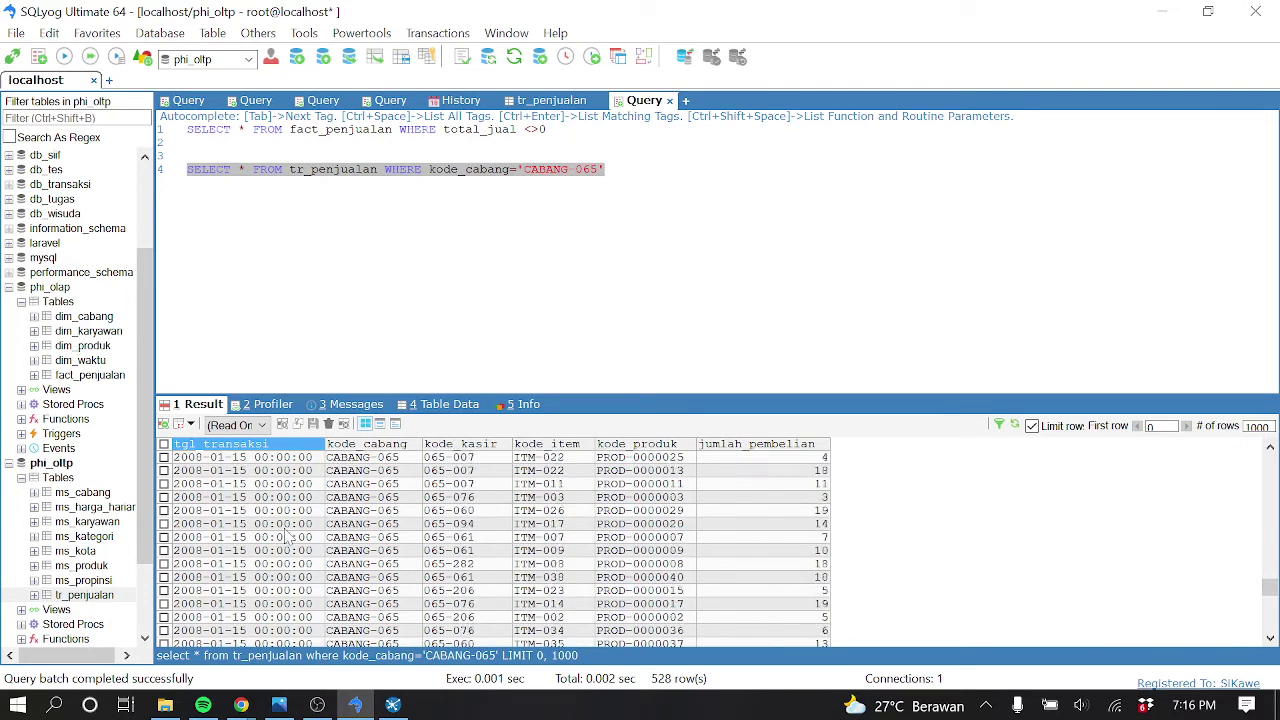
scroll(288, 538, "down", 10)
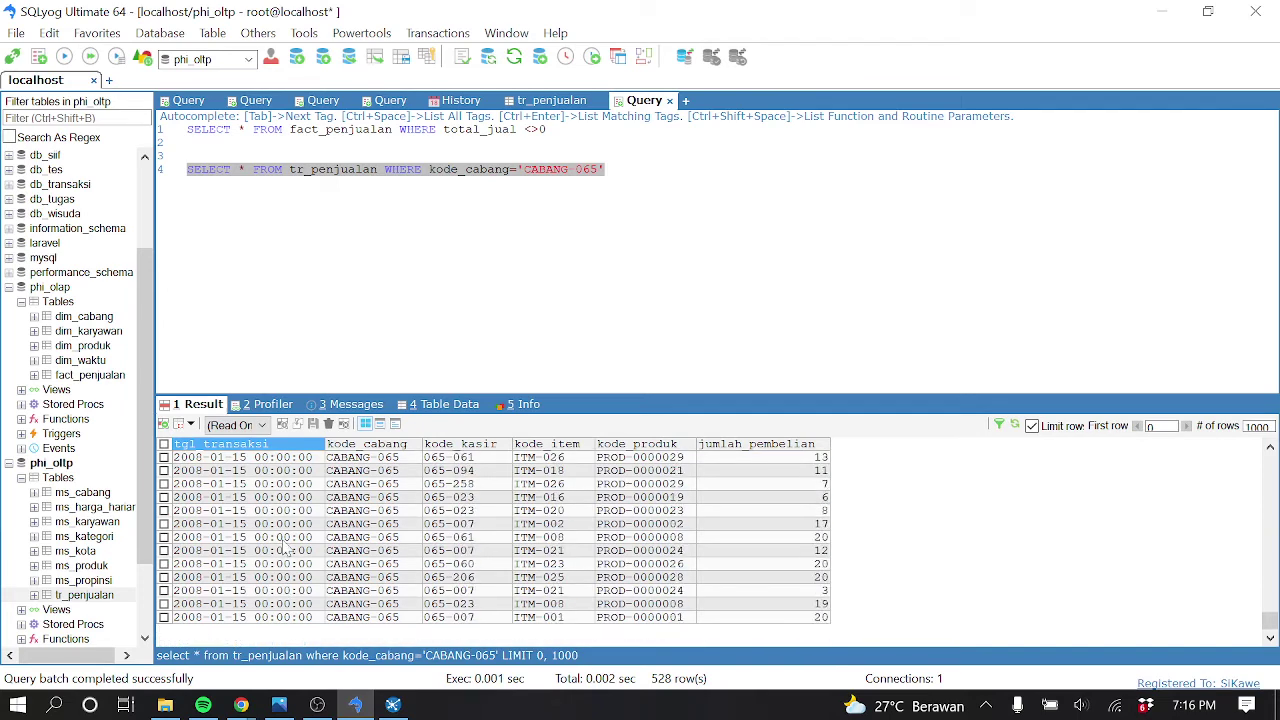
scroll(278, 540, "up", 5)
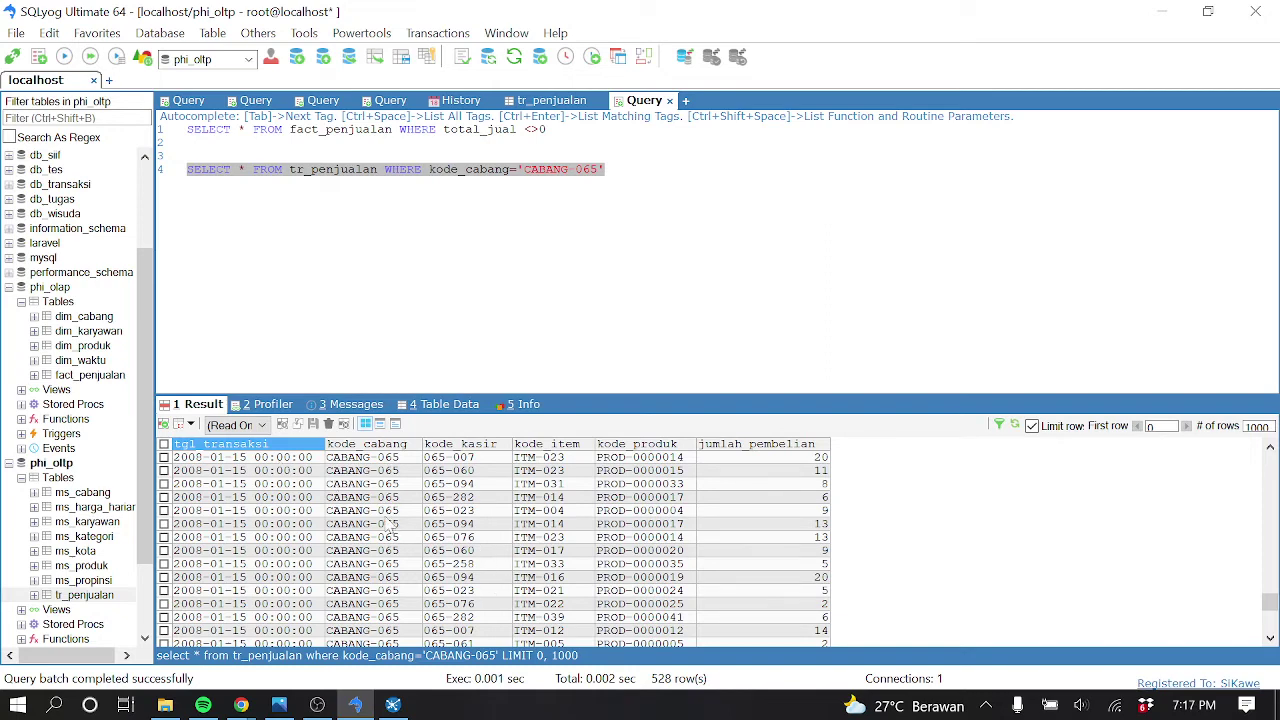
left_click(388, 515)
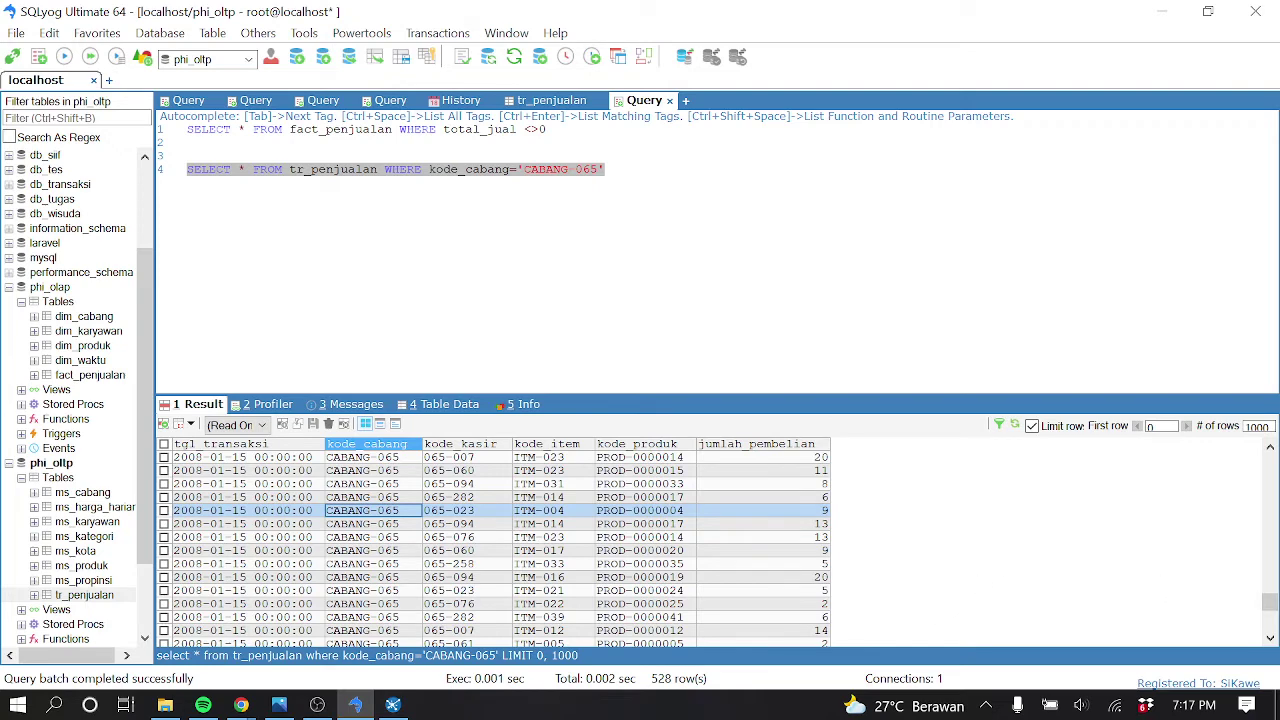
left_click(98, 377)
Open fact_penjualan's table data and check that its 189 total_jual values are all 0
right_click(101, 378)
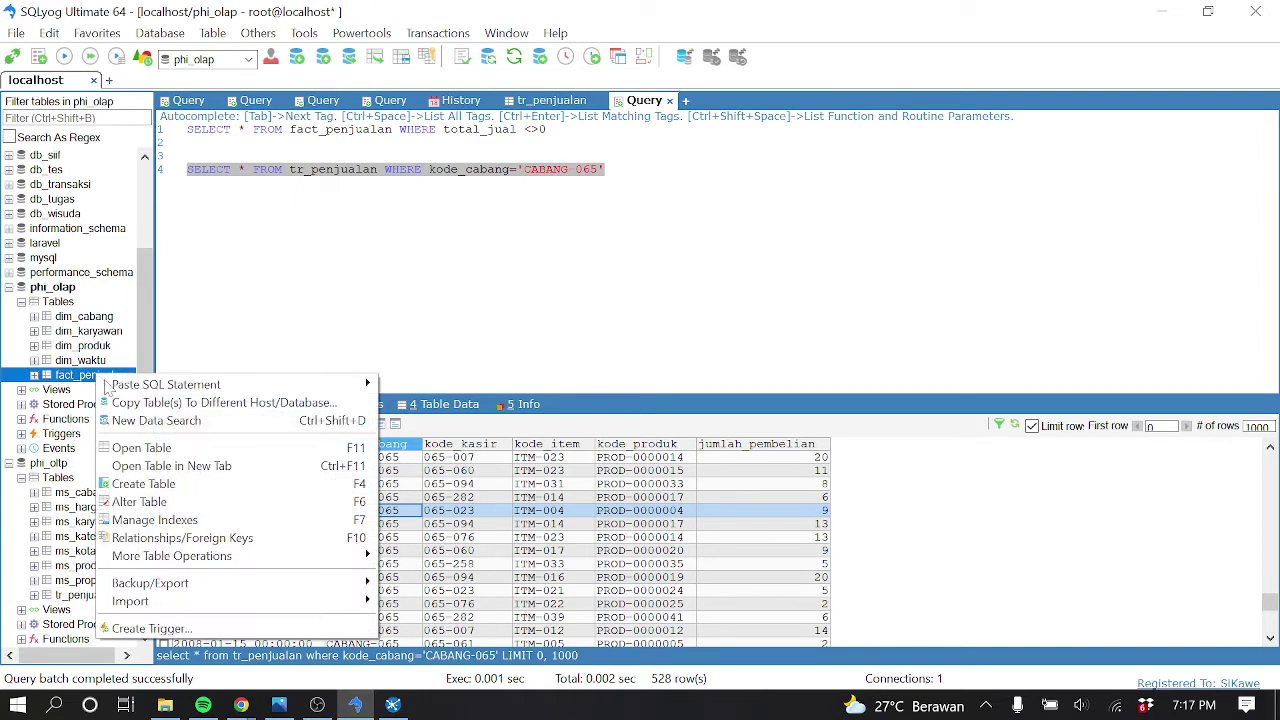
left_click(141, 448)
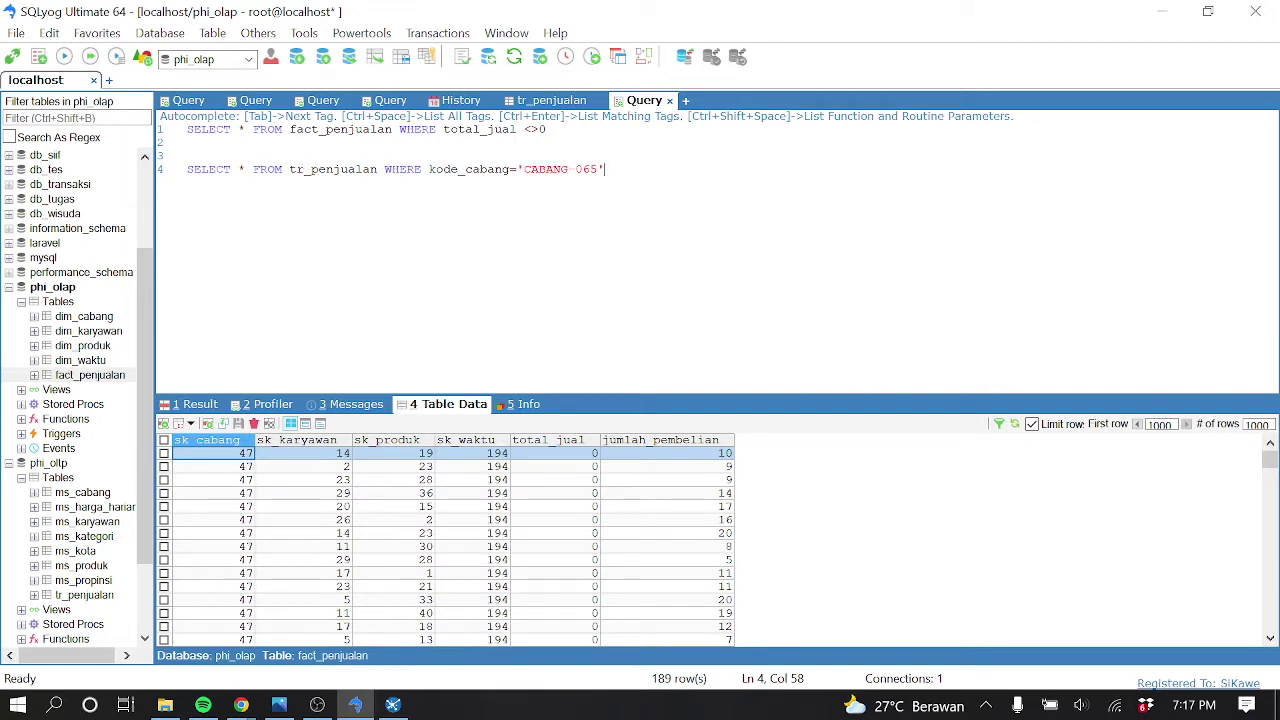
double_click(348, 129)
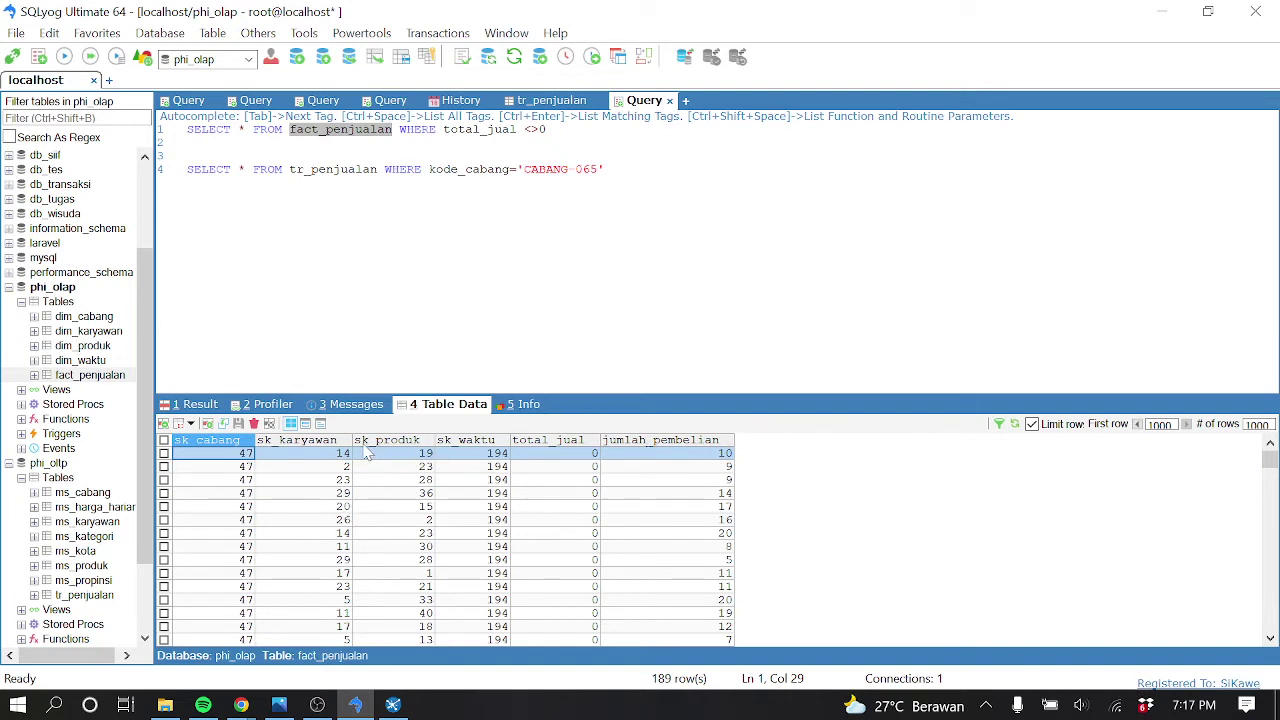
left_click(115, 378)
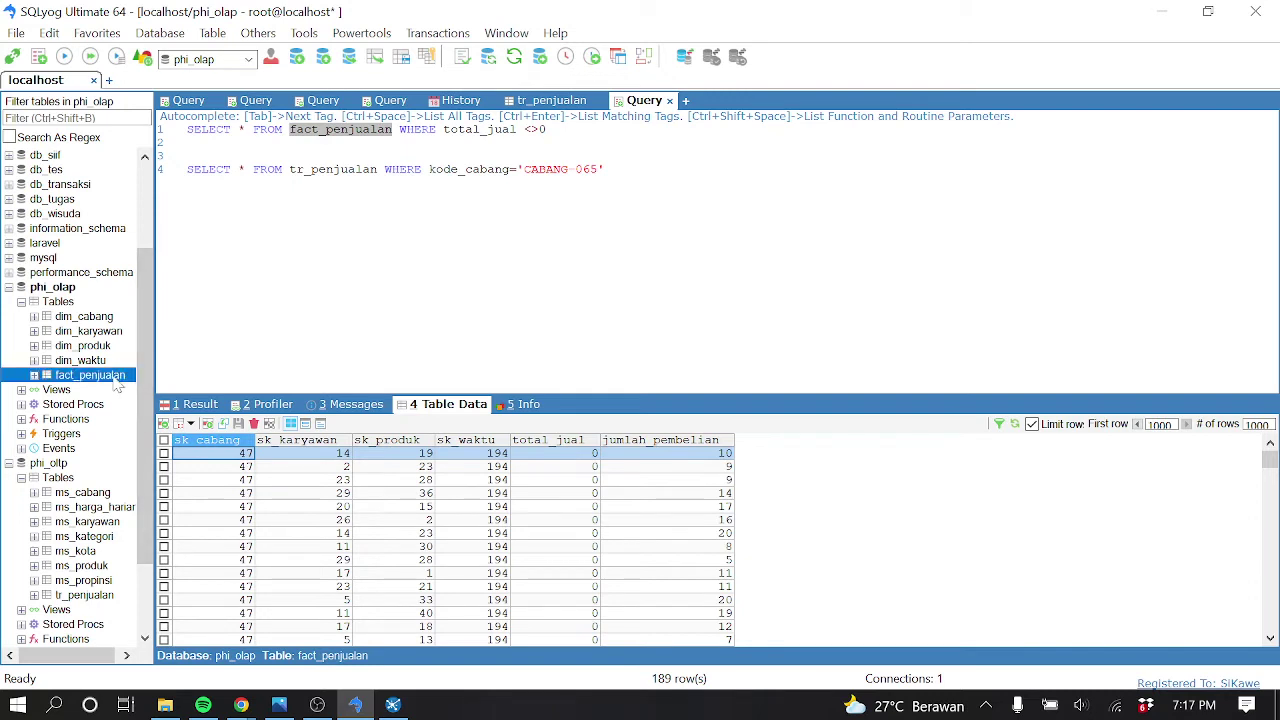
left_click(563, 464)
scroll(480, 513, "down", 15)
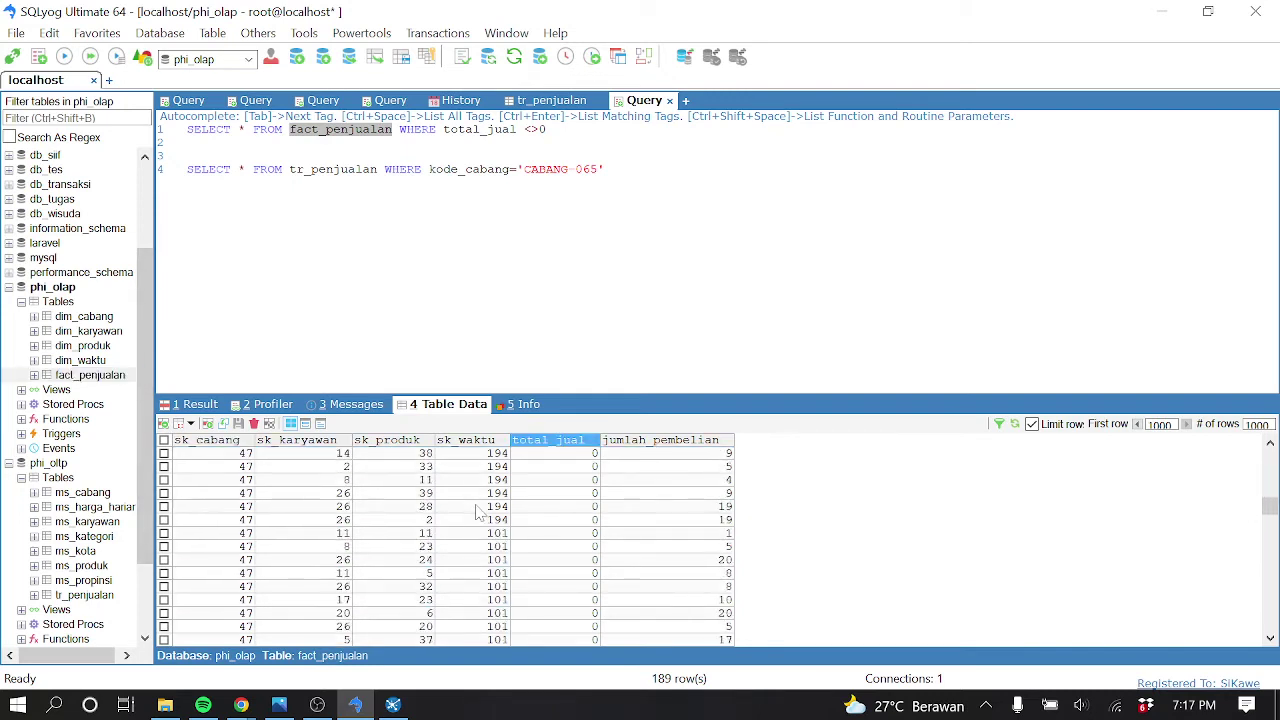
scroll(480, 513, "down", 10)
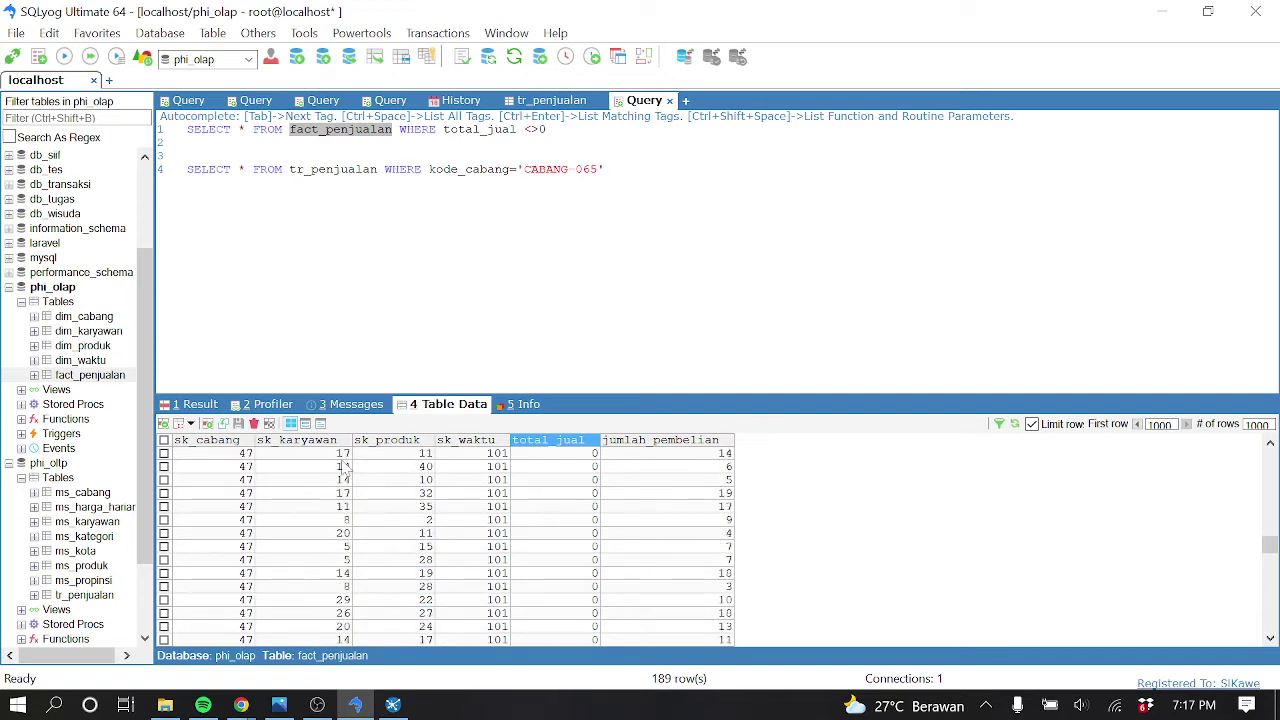
Load dim_cabang's 500 rows and locate CABANG-065, PHI Mini Market - Surabaya 01
left_click(88, 317)
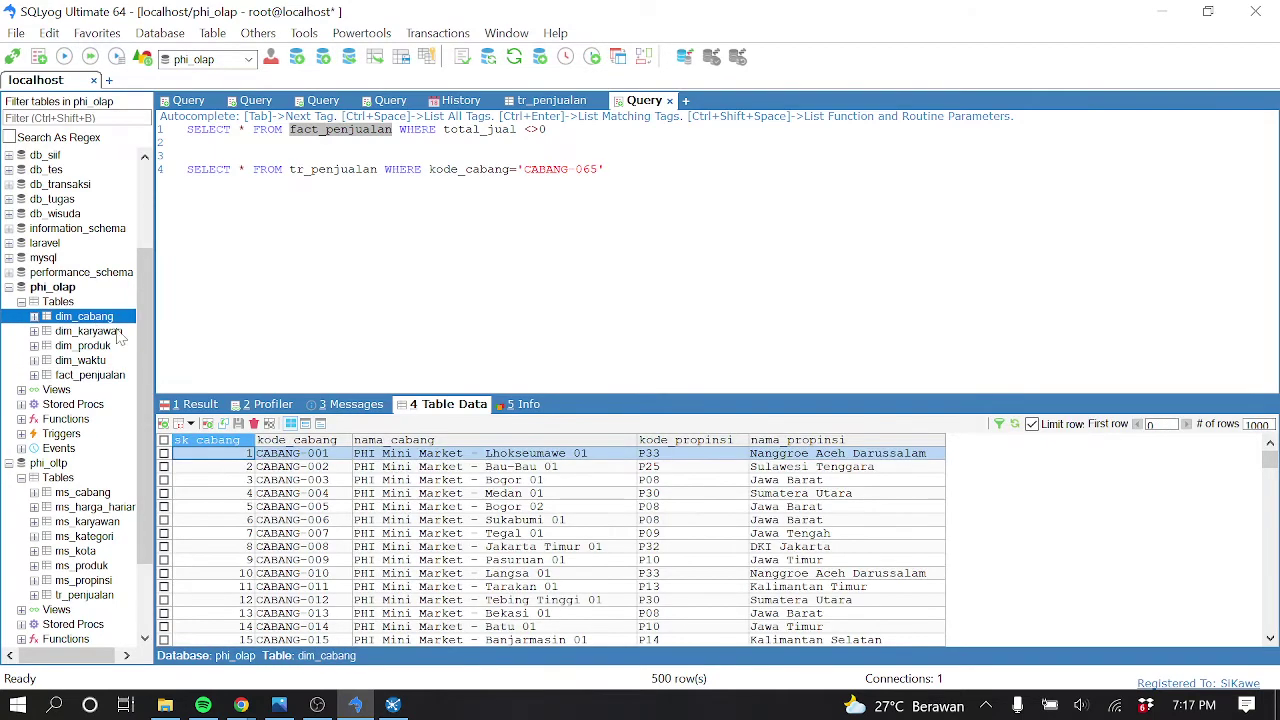
scroll(340, 555, "down", 18)
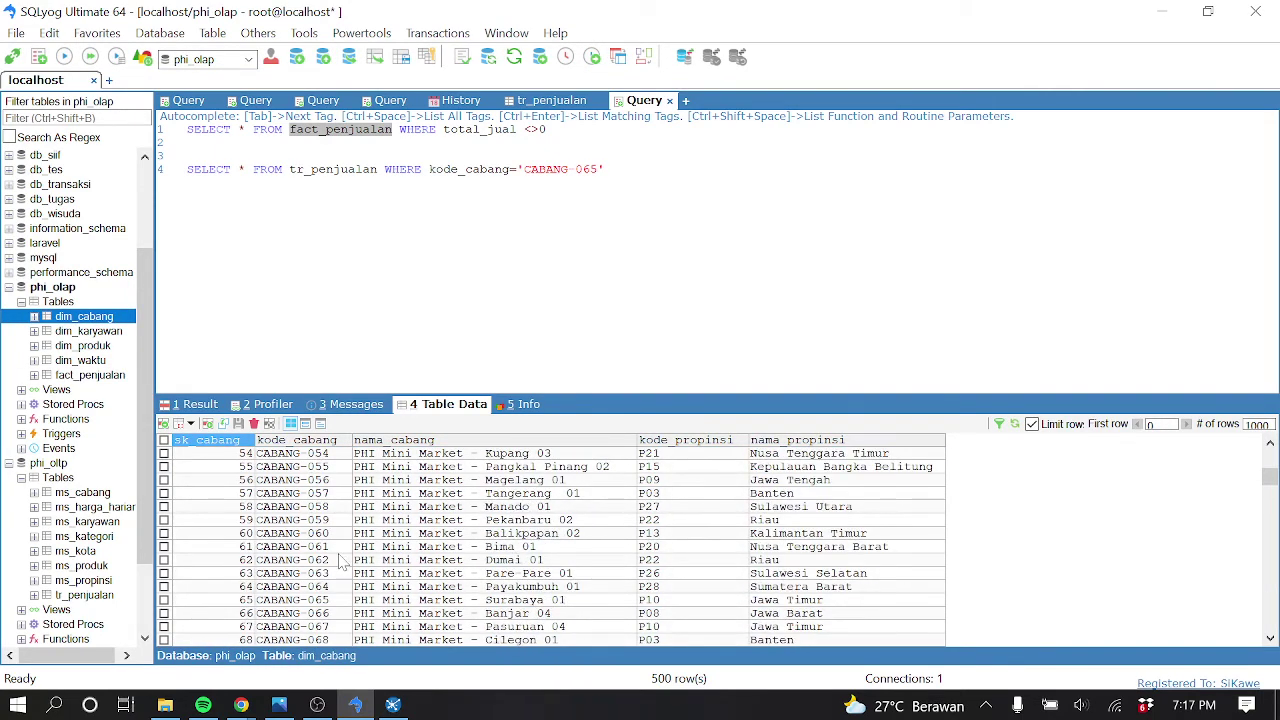
left_click(341, 601)
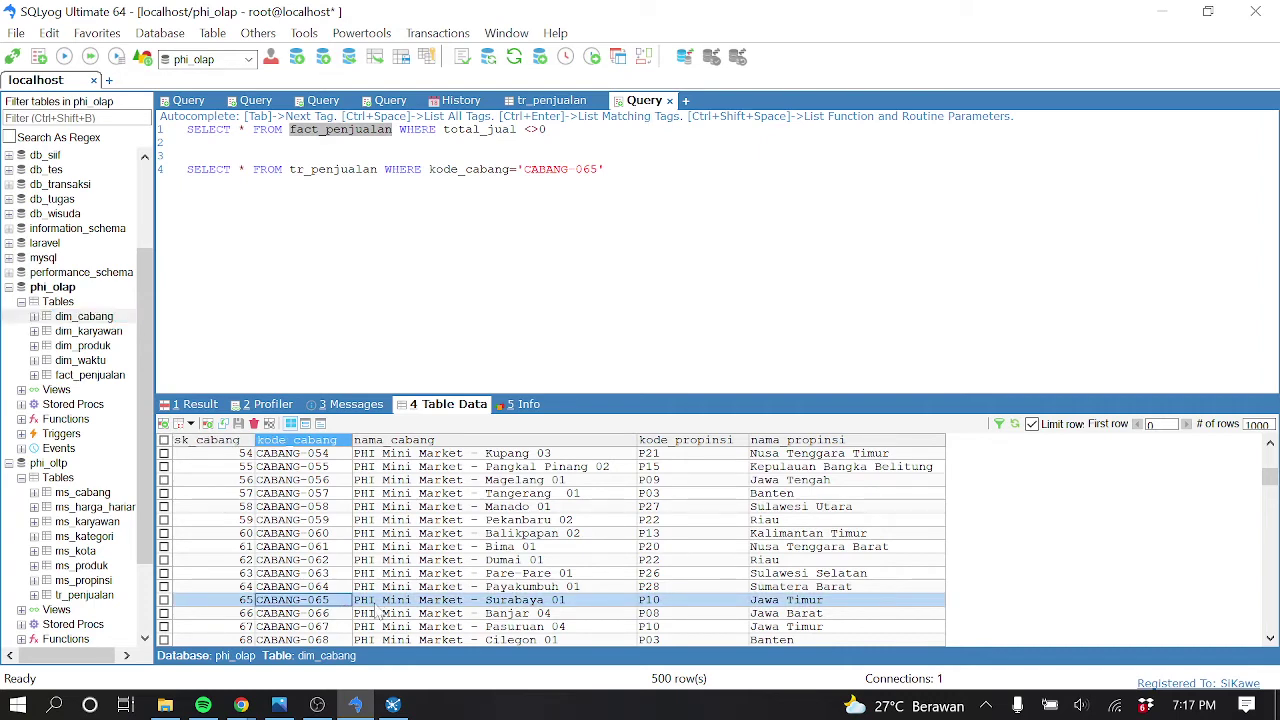
scroll(381, 609, "down", 1)
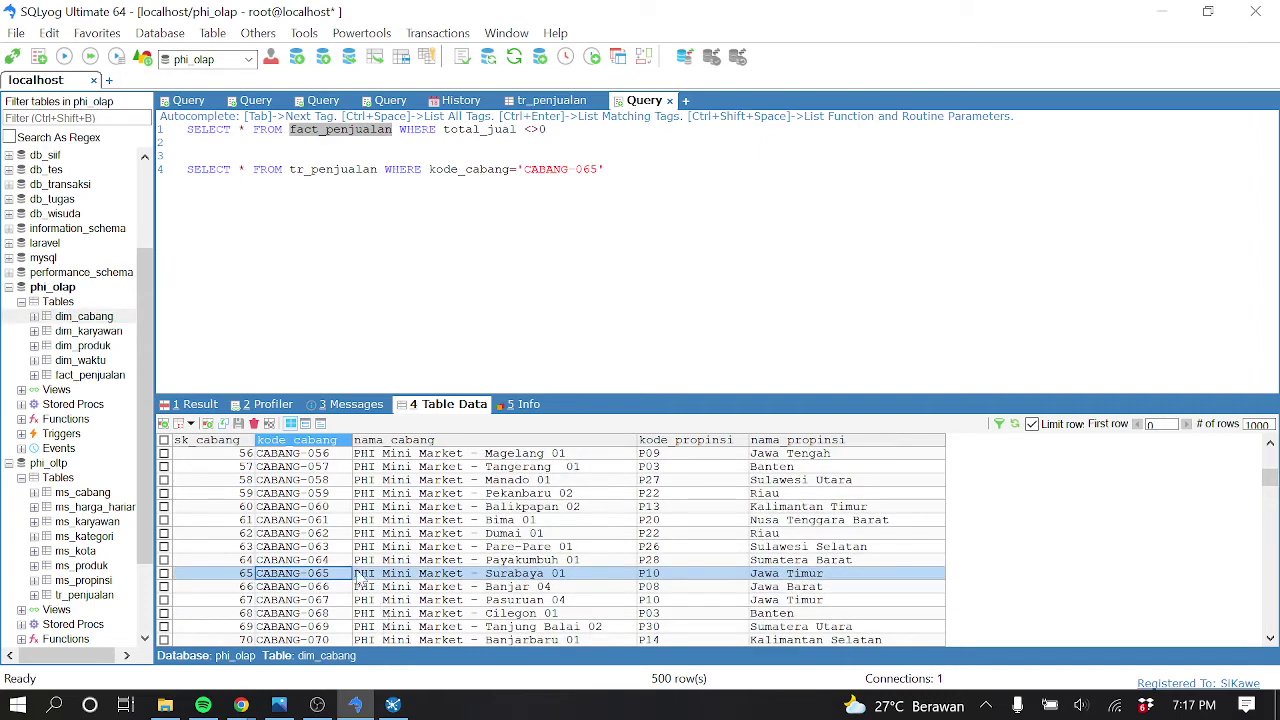
left_click(97, 375)
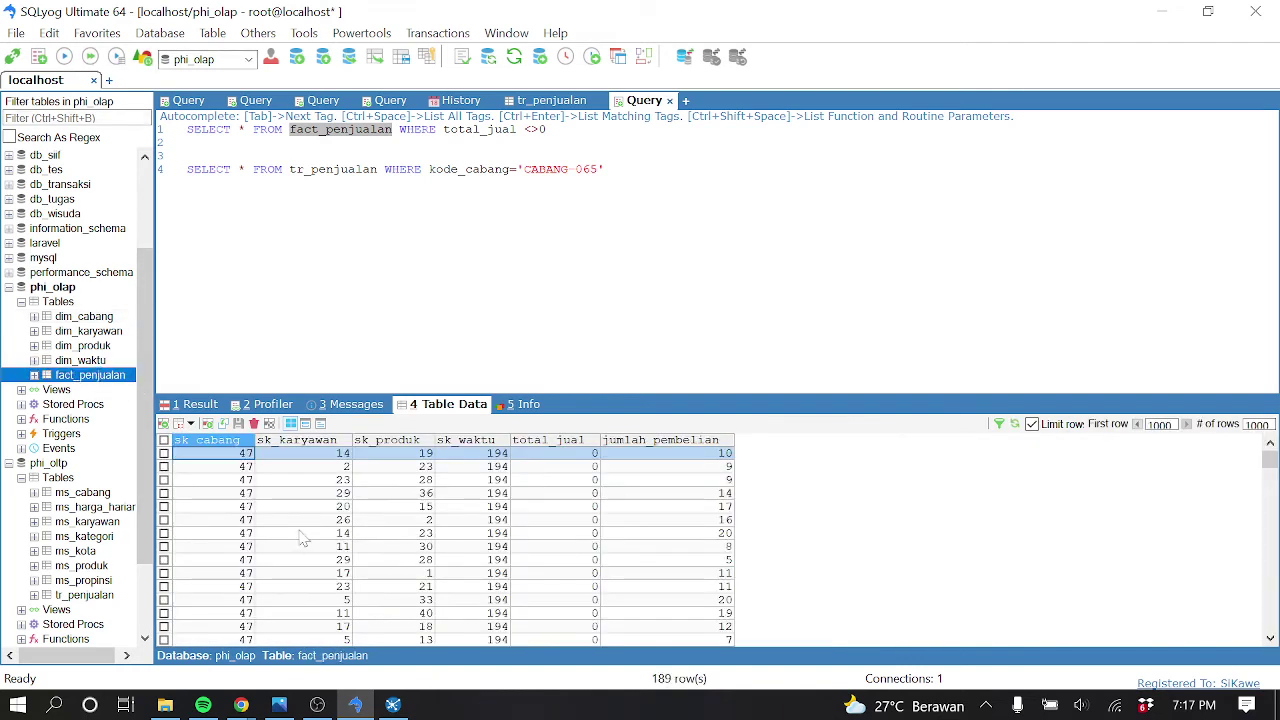
Scroll the fact_penjualan data, then reload it starting from the first row
scroll(244, 540, "down", 20)
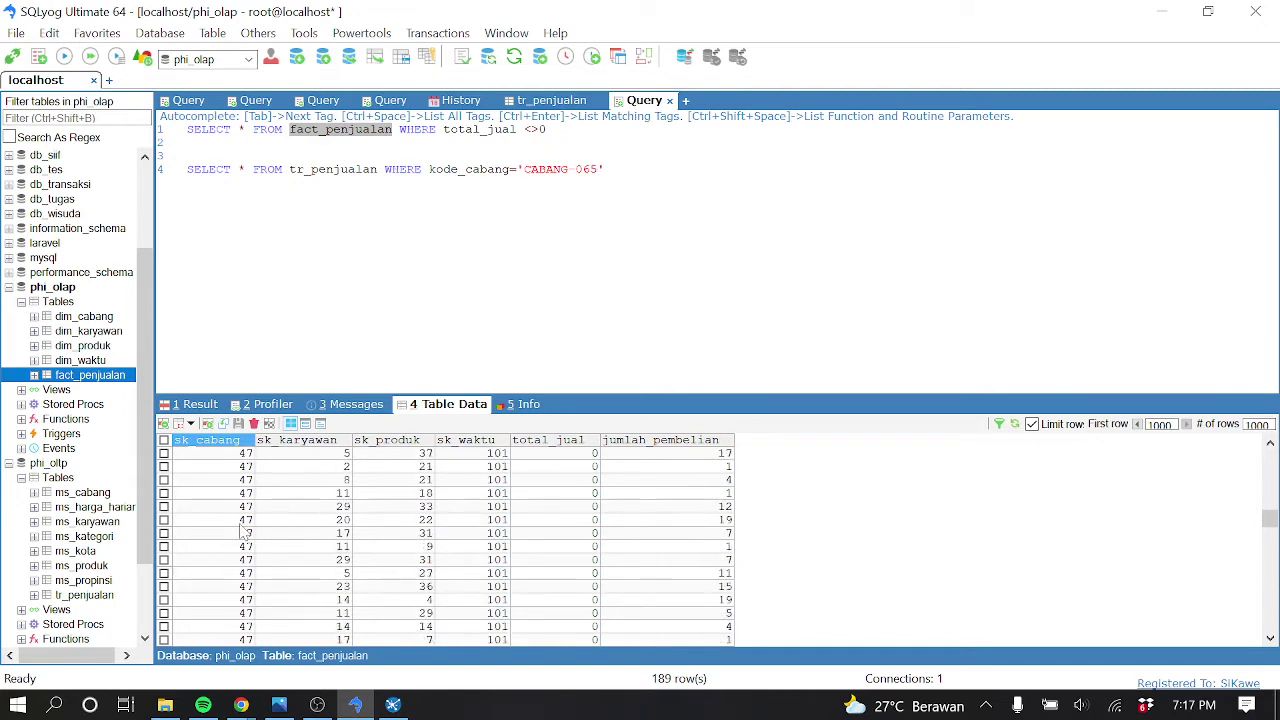
scroll(245, 537, "down", 8)
scroll(245, 537, "up", 12)
scroll(245, 537, "up", 20)
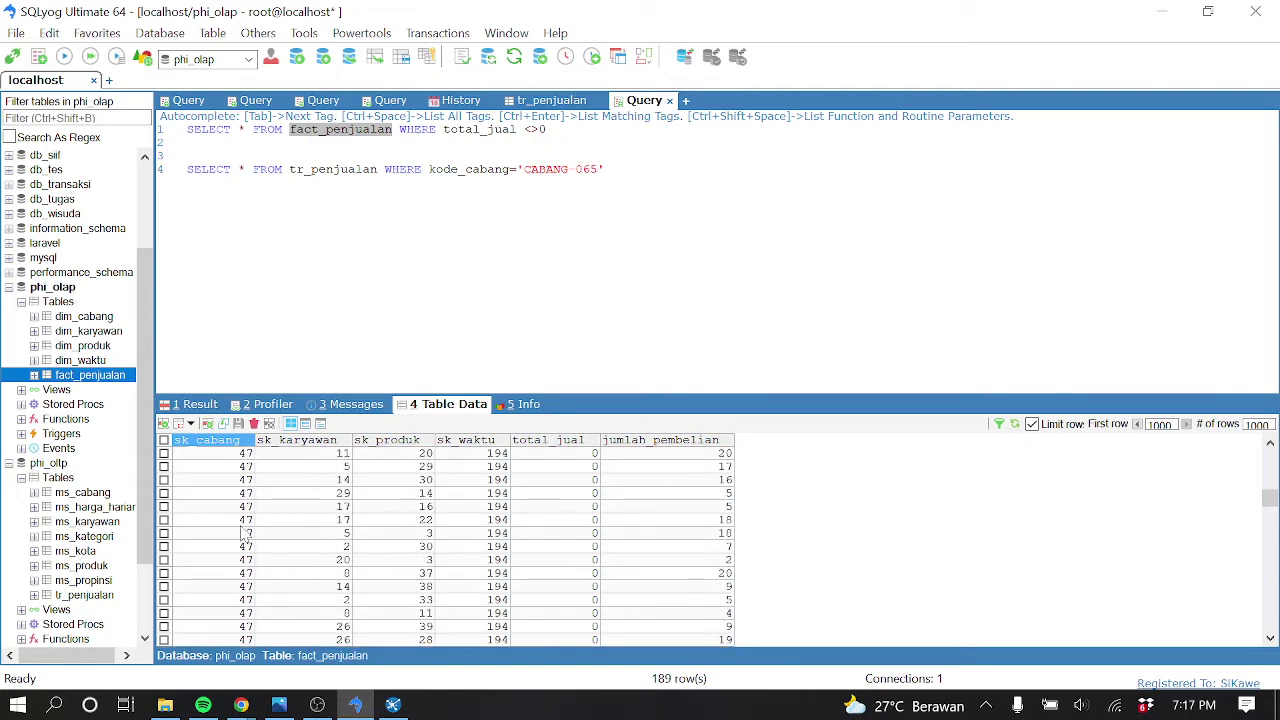
left_click(1137, 424)
Scroll through the 1000 reloaded rows and mark the first row of branch 65
scroll(283, 530, "down", 20)
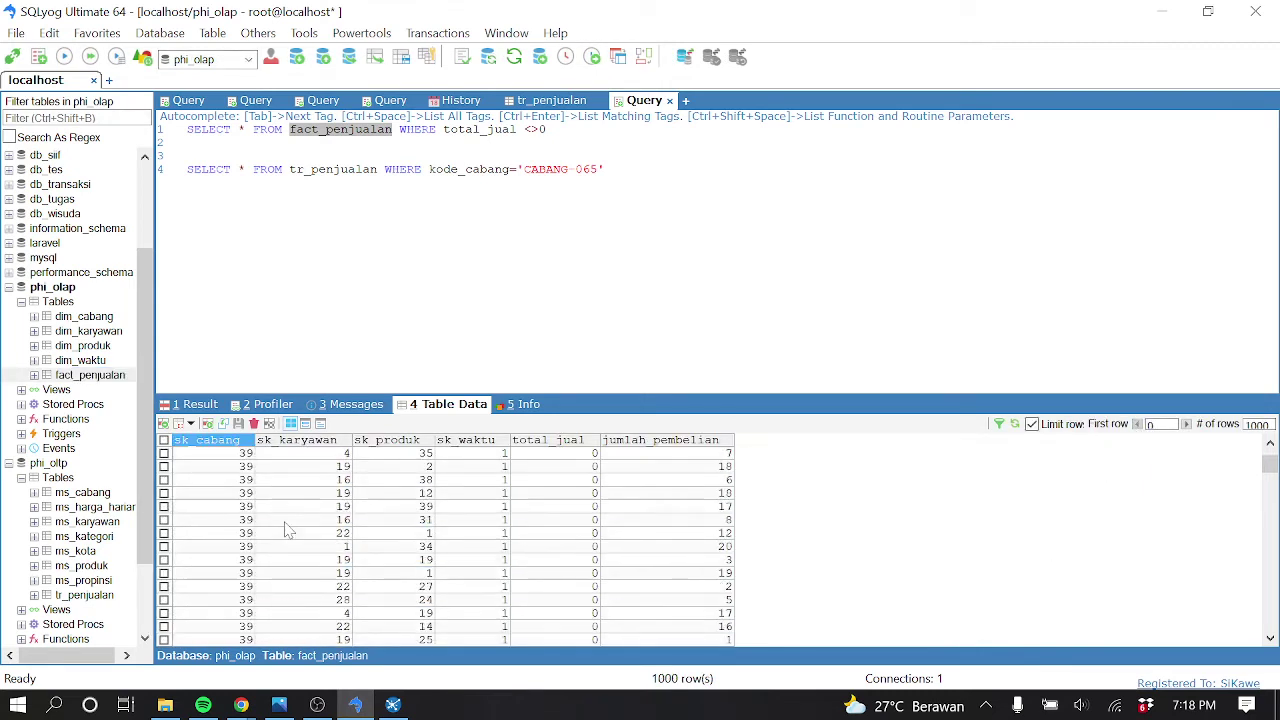
scroll(257, 538, "down", 5)
scroll(257, 538, "down", 10)
scroll(257, 538, "down", 5)
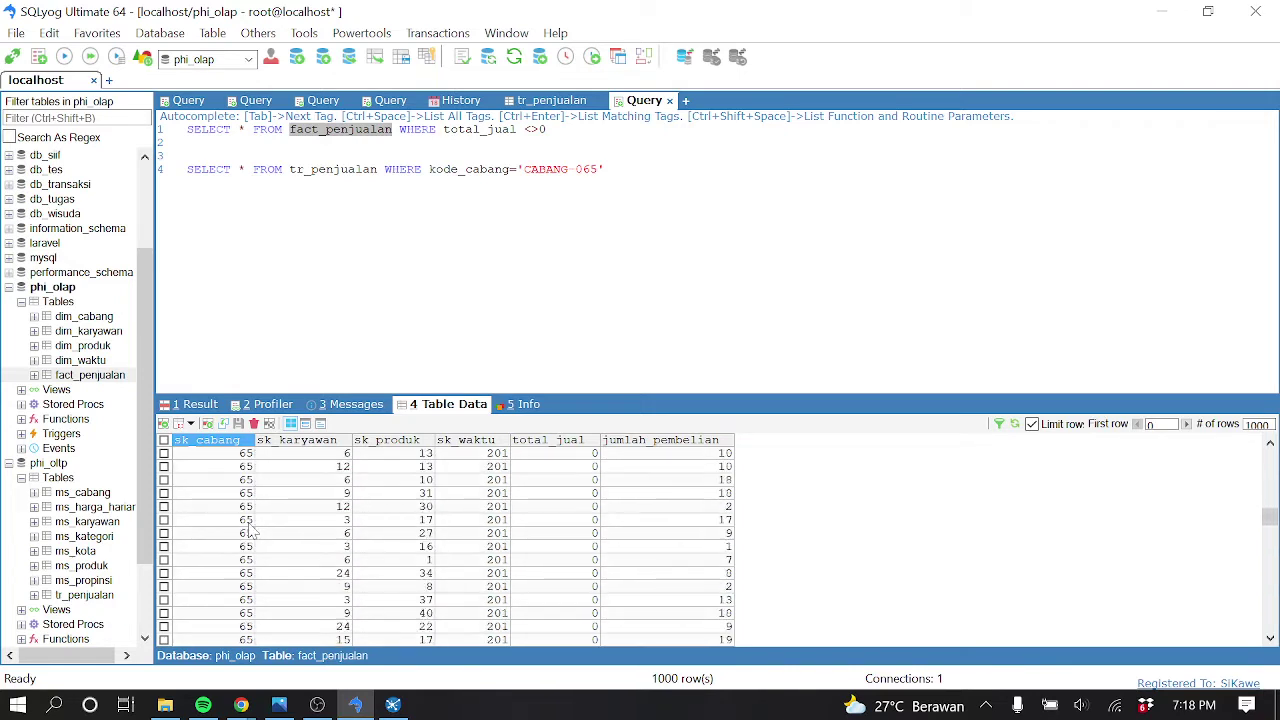
scroll(250, 530, "up", 2)
scroll(252, 532, "up", 2)
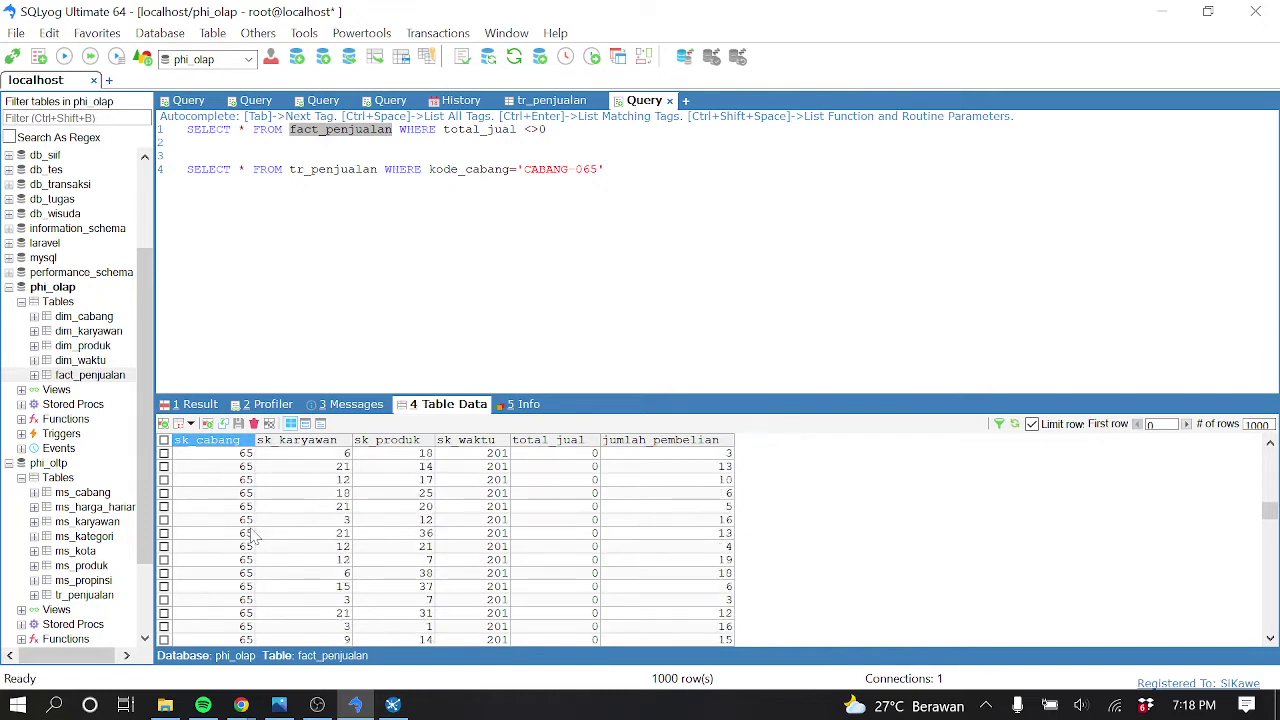
scroll(254, 536, "up", 2)
scroll(254, 530, "up", 2)
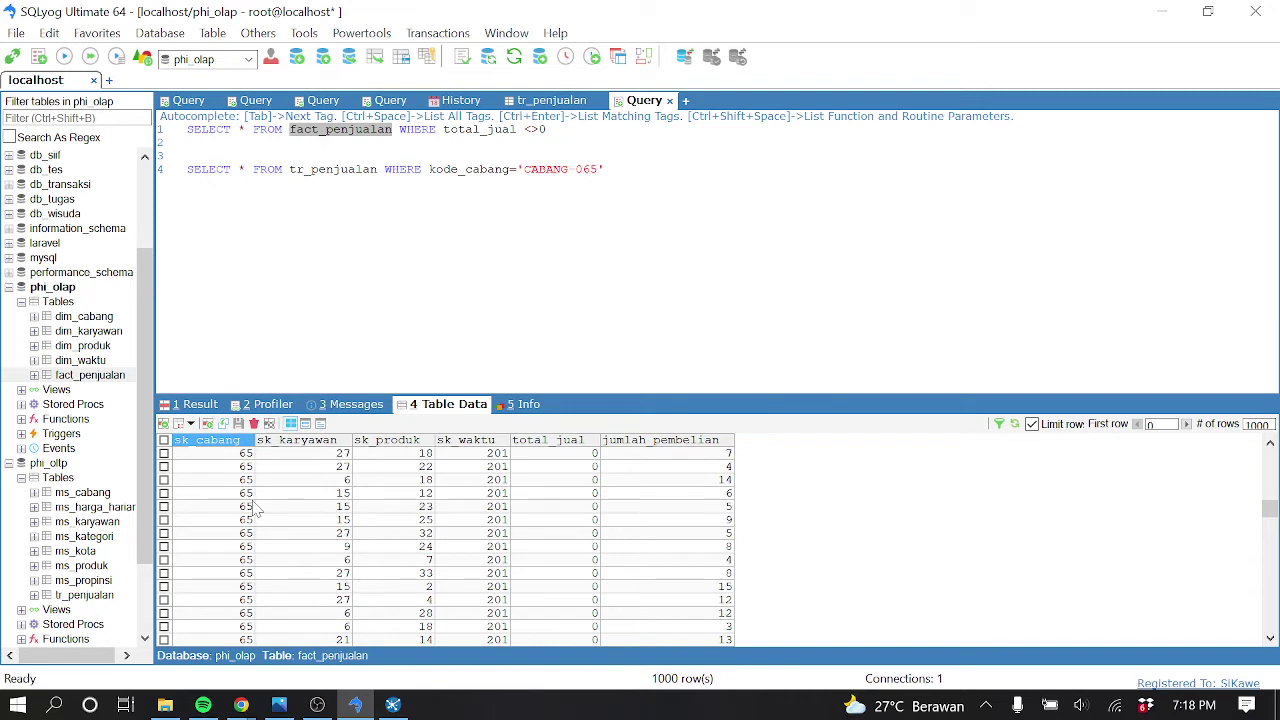
scroll(255, 508, "up", 5)
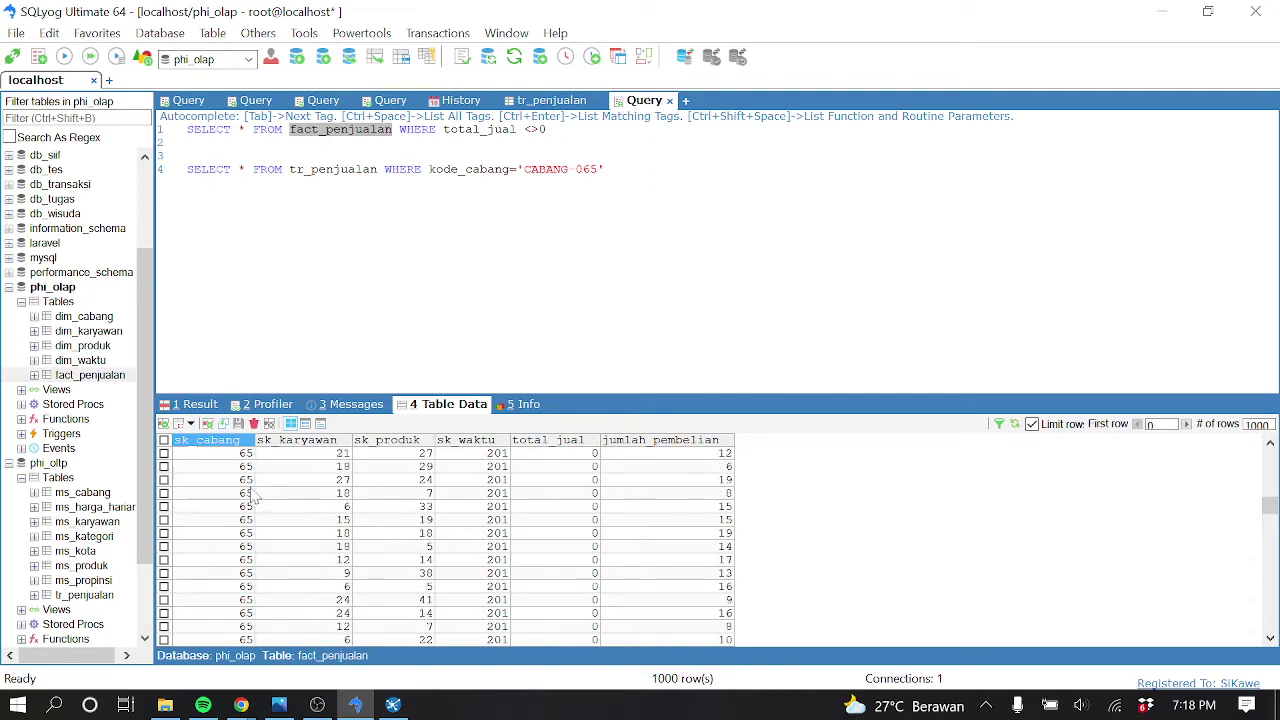
scroll(254, 493, "up", 5)
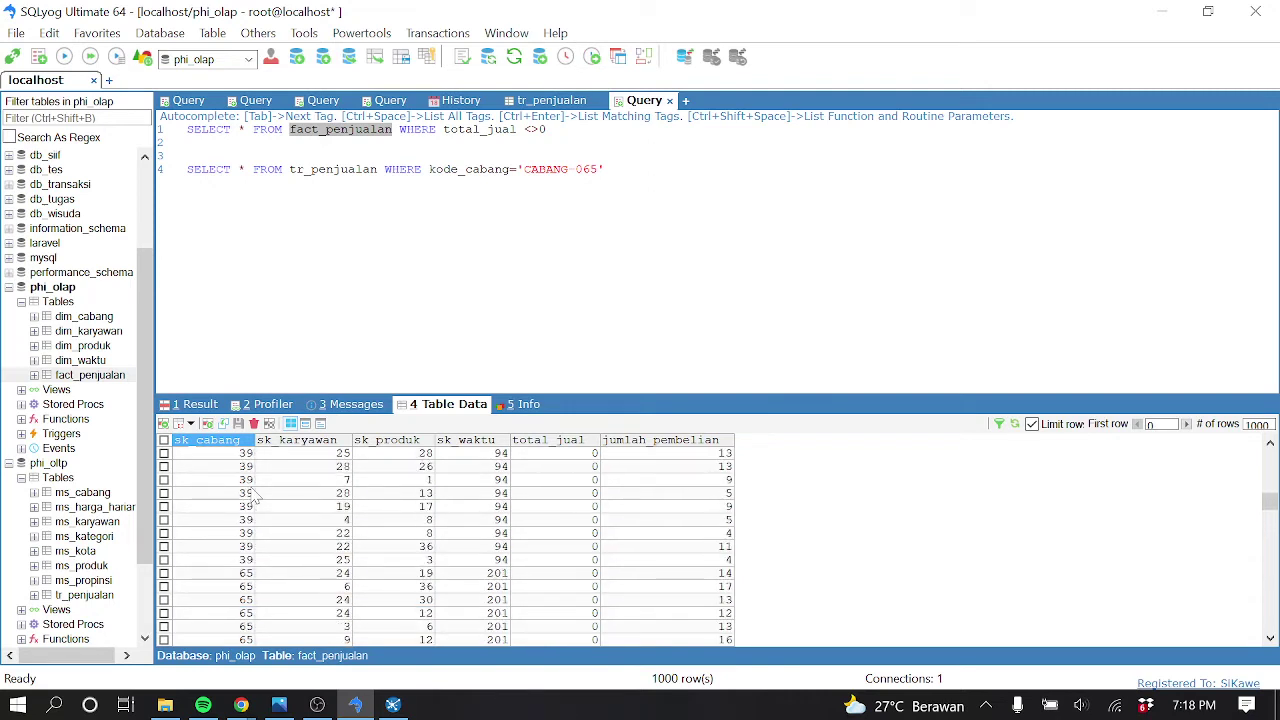
scroll(254, 493, "down", 1)
left_click(250, 534)
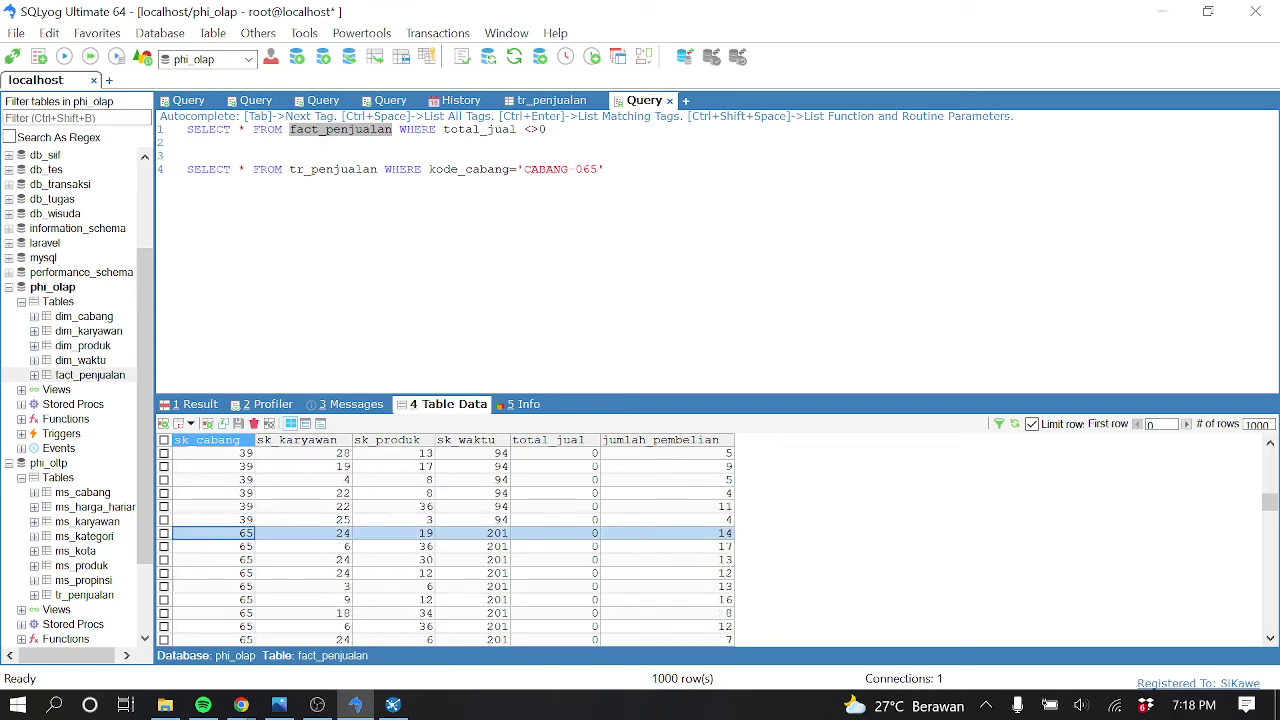
Change the fact_penjualan WHERE clause to sk_cabang=65, run it and scroll through the 528 rows
left_click(495, 131)
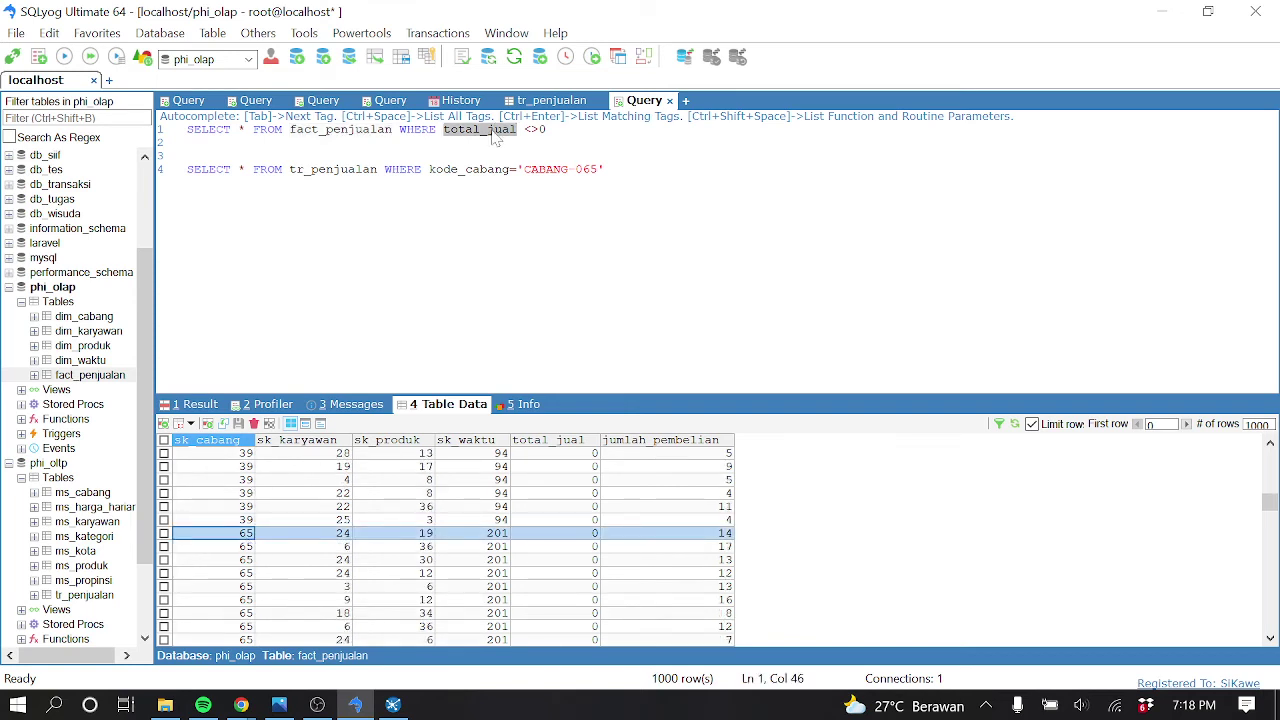
type("sk")
type("_caban")
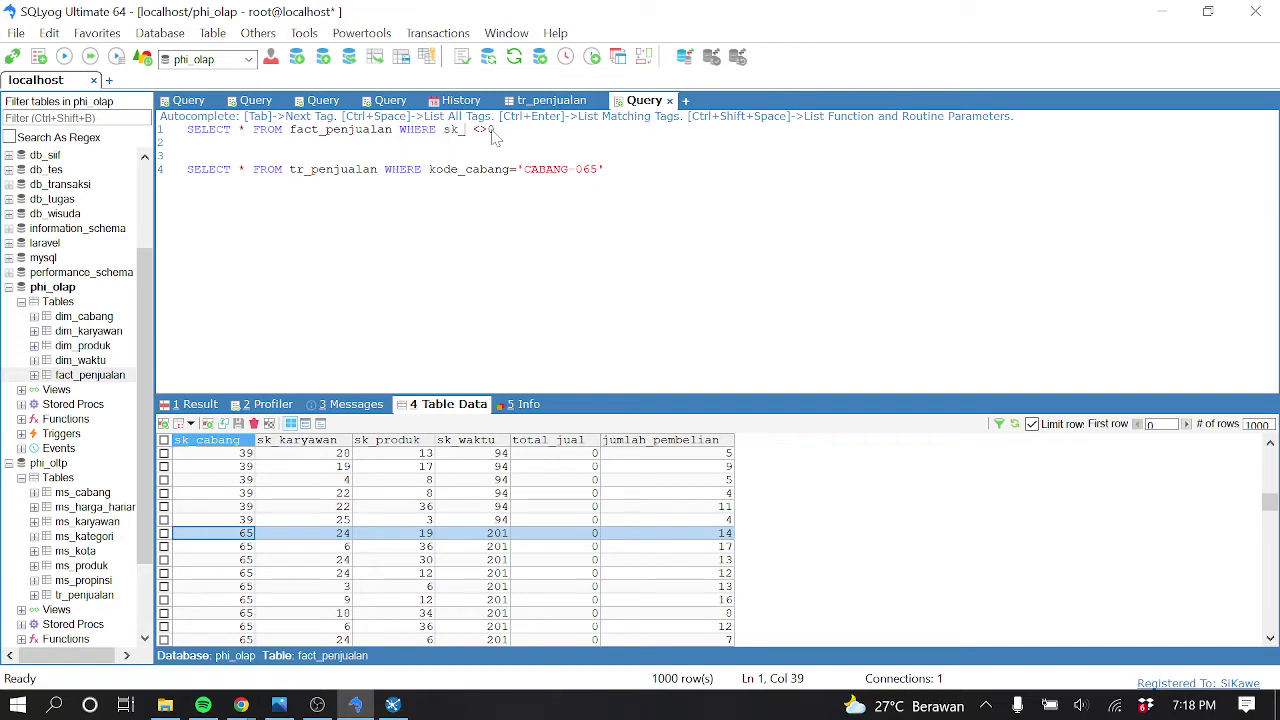
type("g=65")
key("shift+Home")
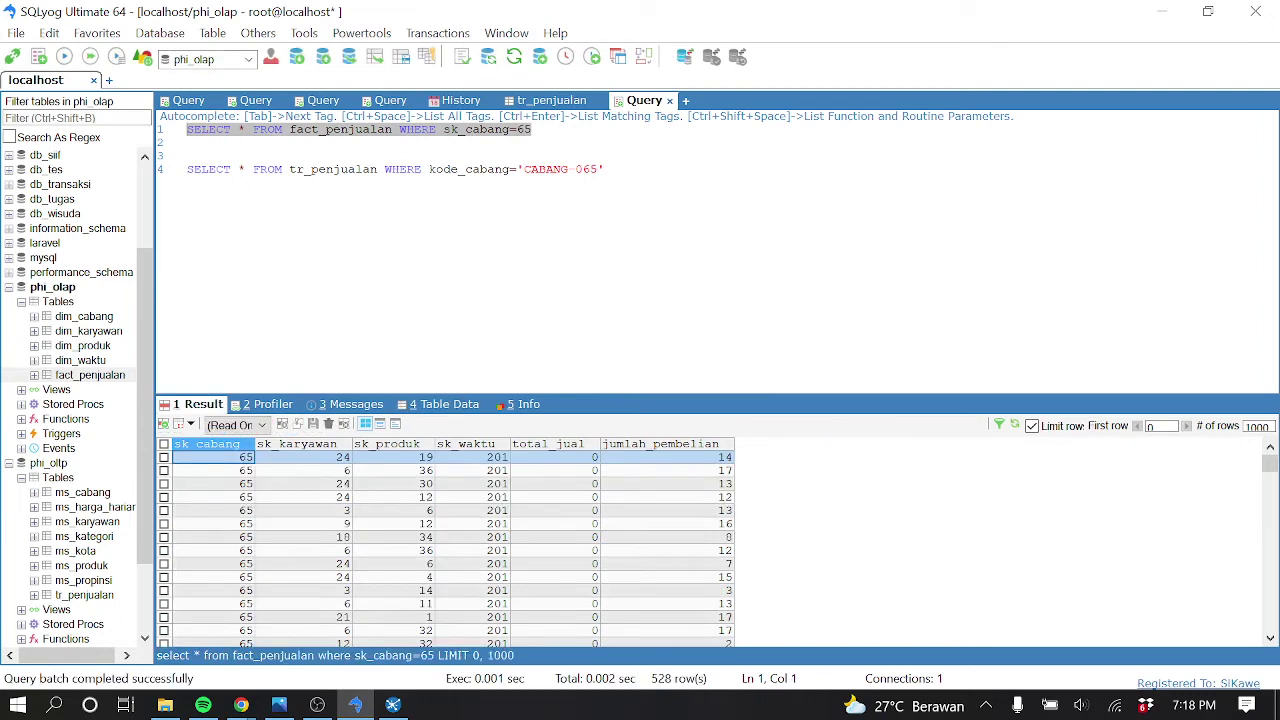
scroll(586, 480, "down", 10)
scroll(590, 515, "down", 15)
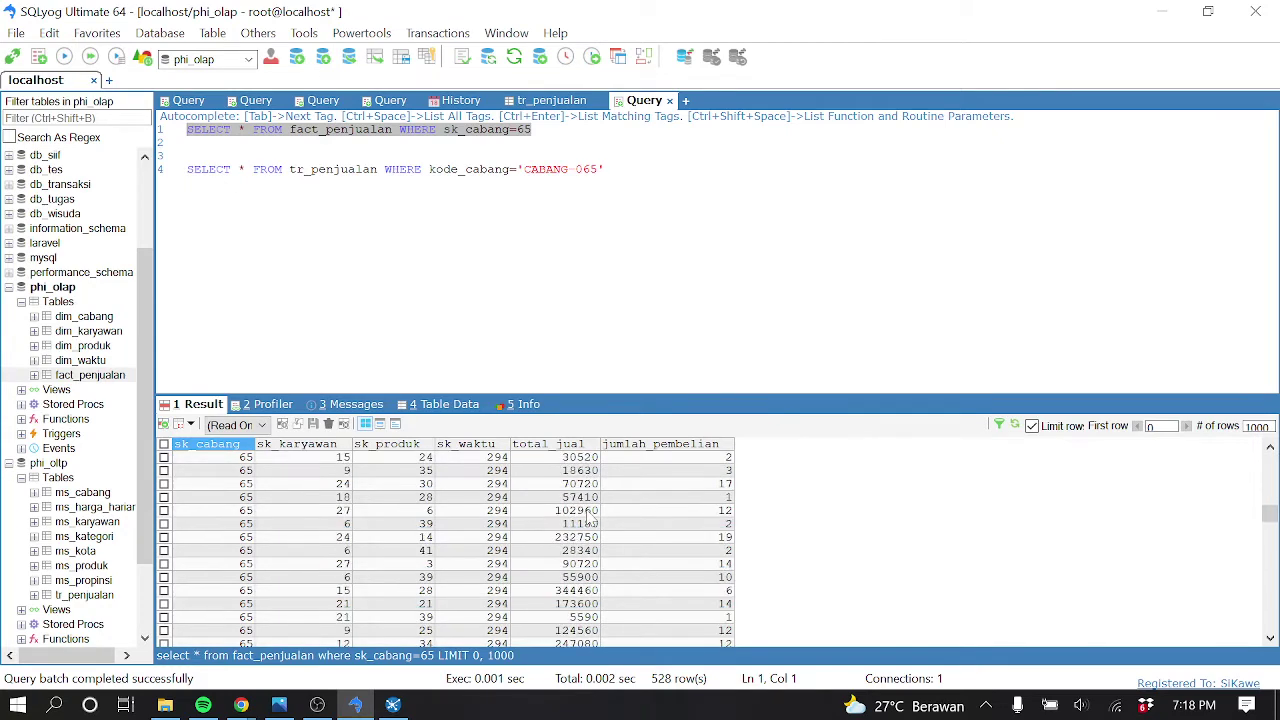
scroll(590, 530, "down", 15)
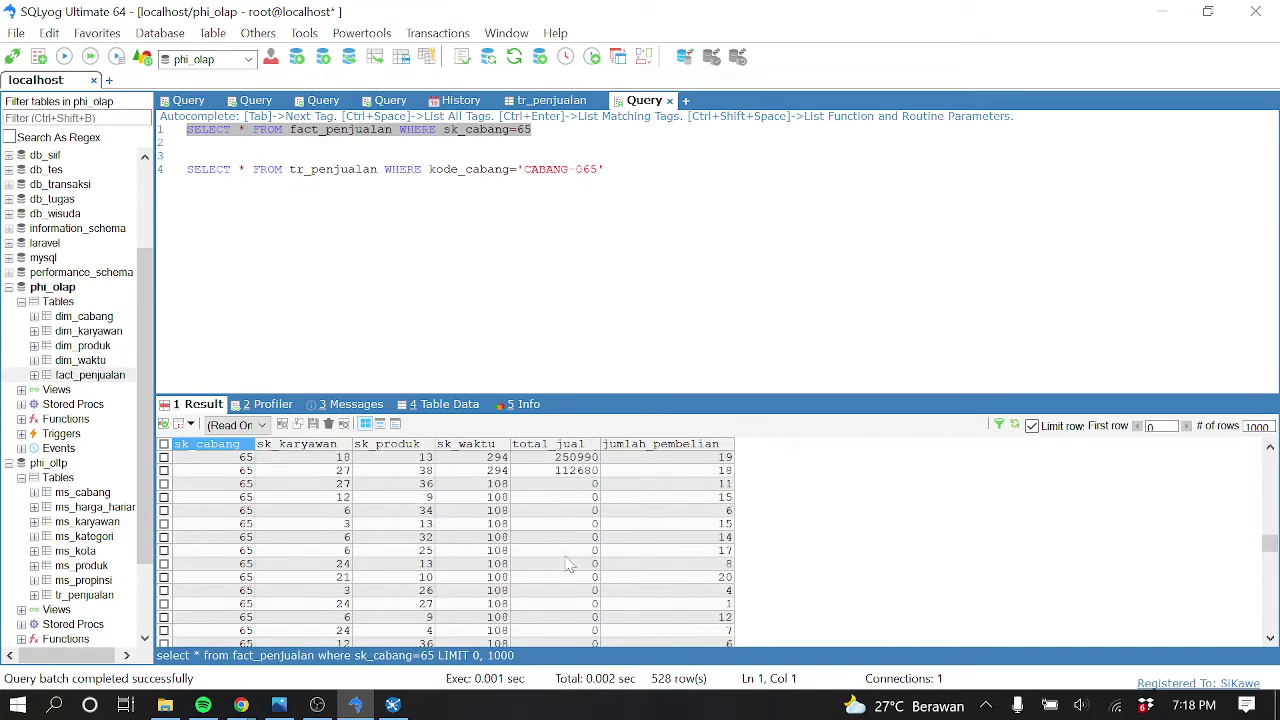
scroll(570, 569, "down", 15)
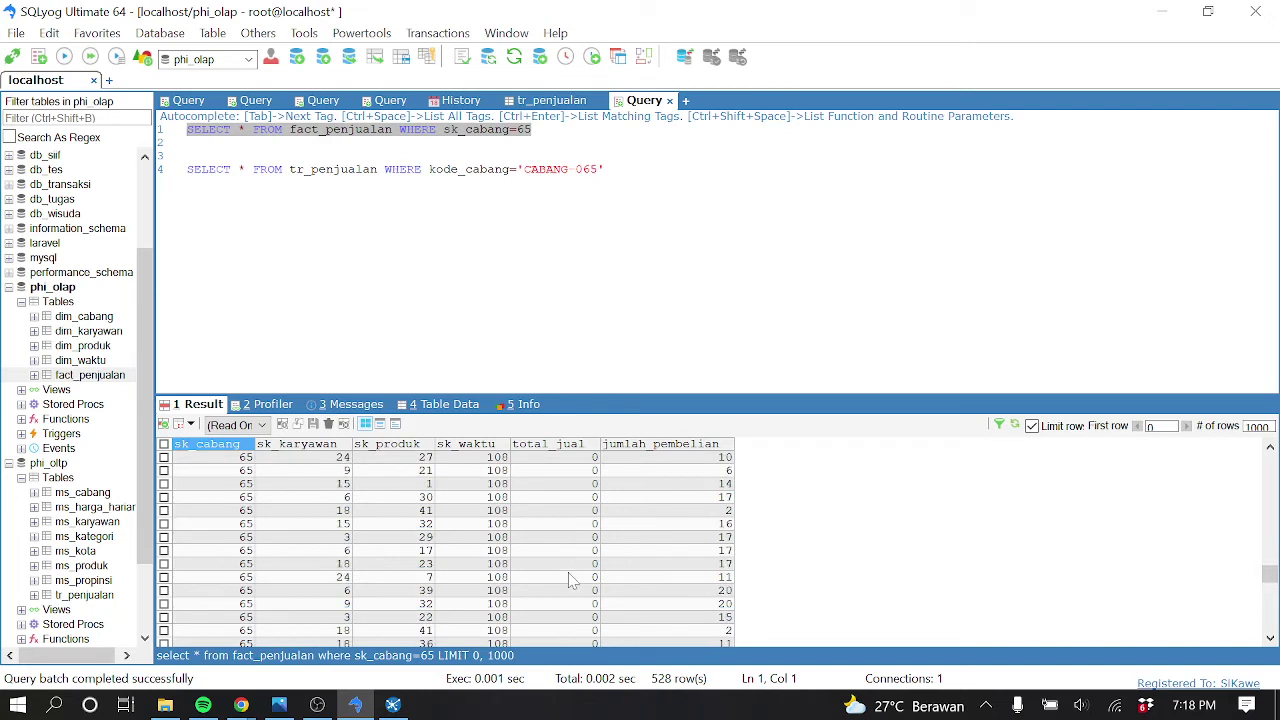
scroll(583, 568, "down", 10)
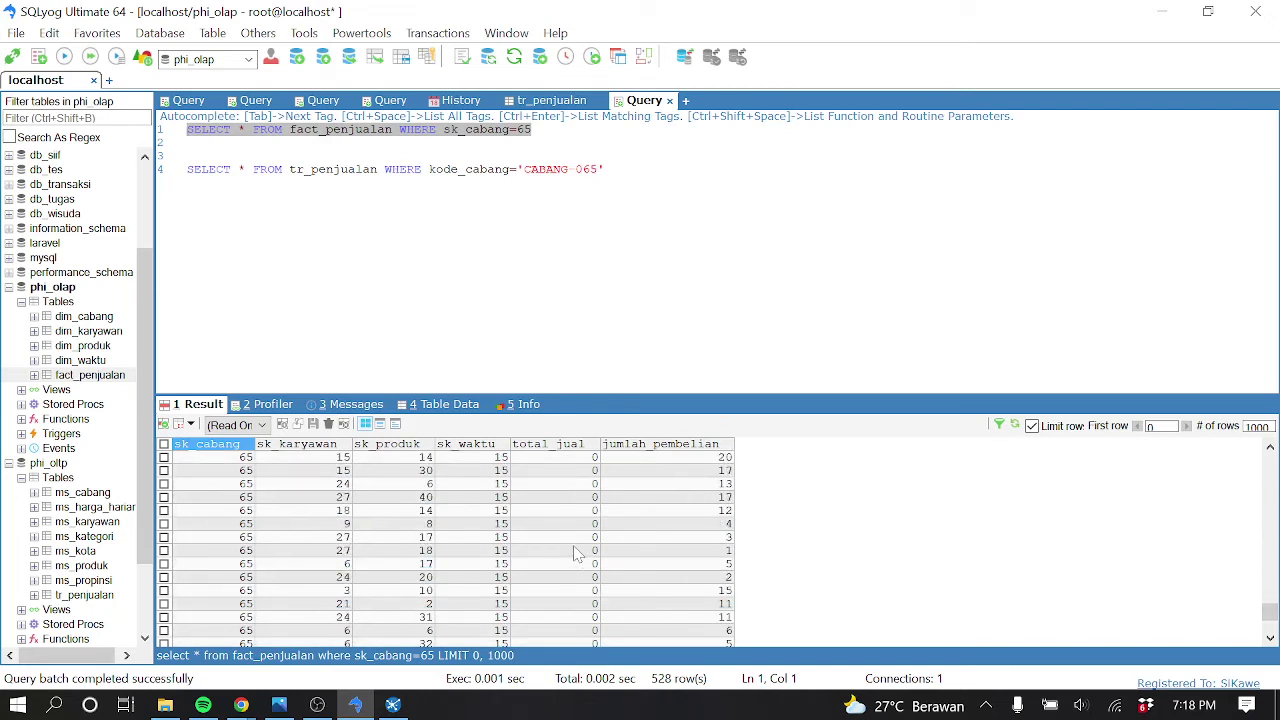
scroll(575, 553, "down", 6)
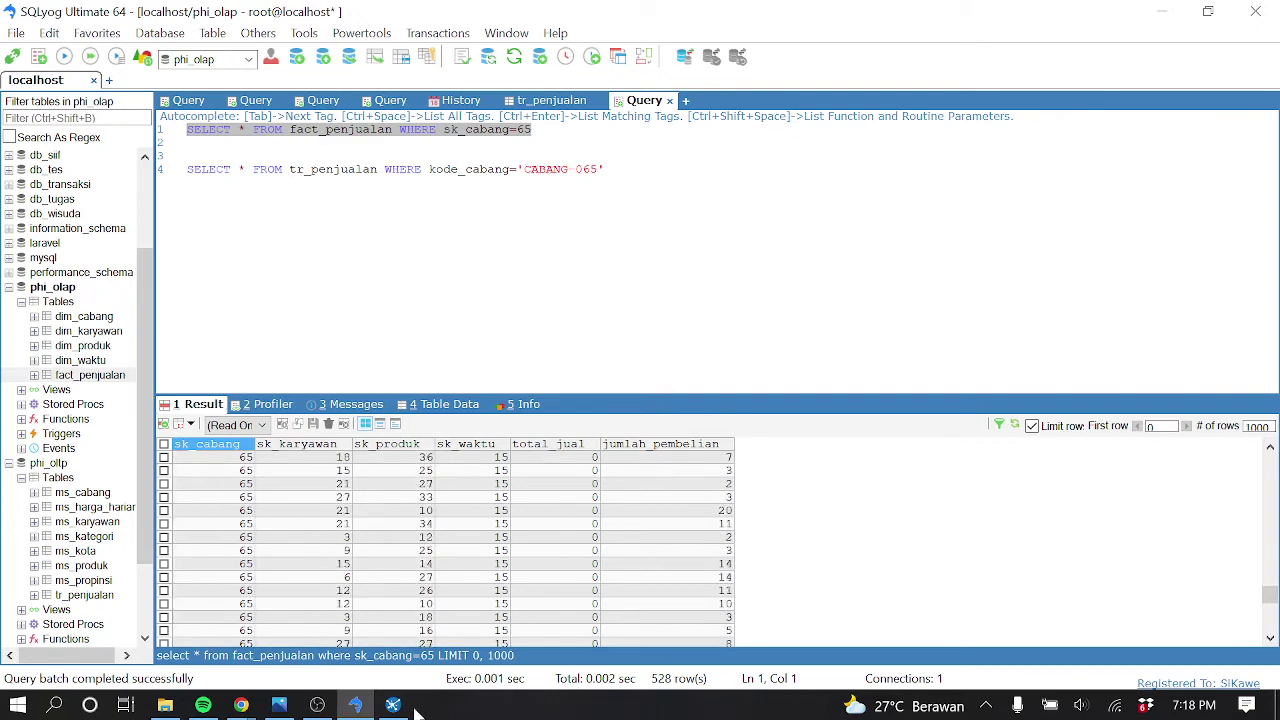
left_click(393, 705)
Disable the two hops after Calculator and quick-launch a preview of the Calculator step
left_click(1194, 290)
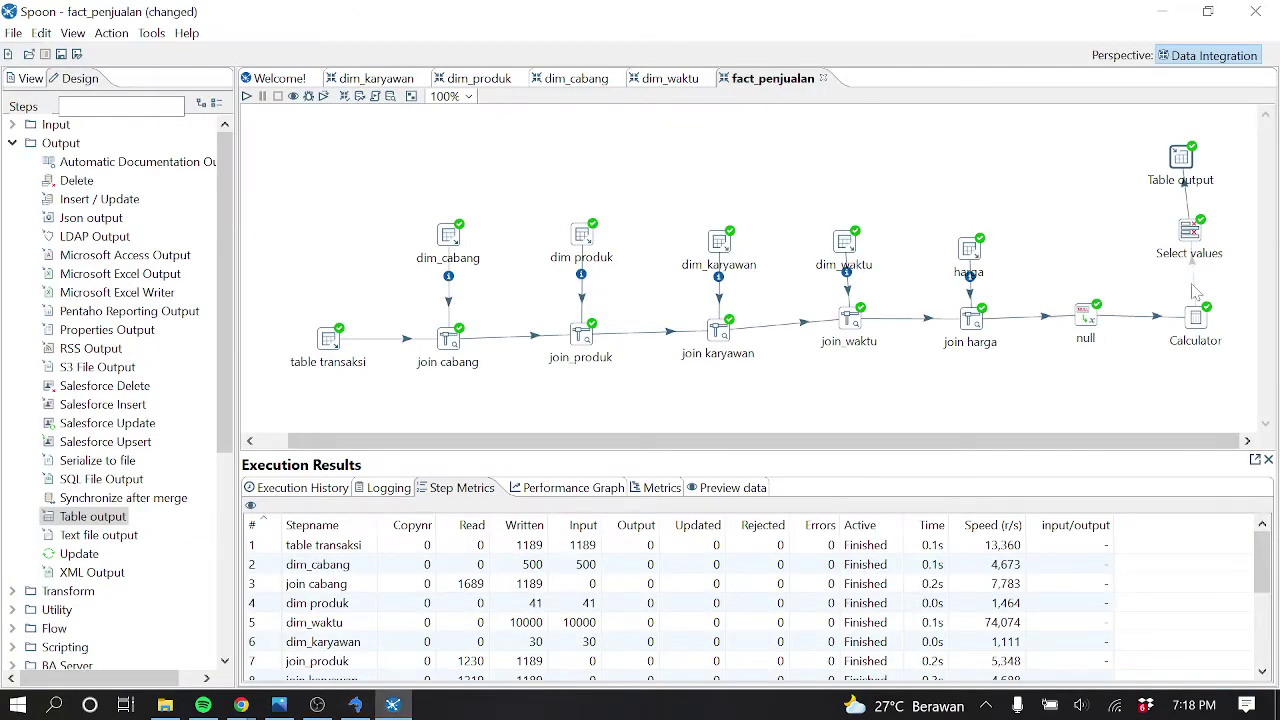
left_click(1187, 205)
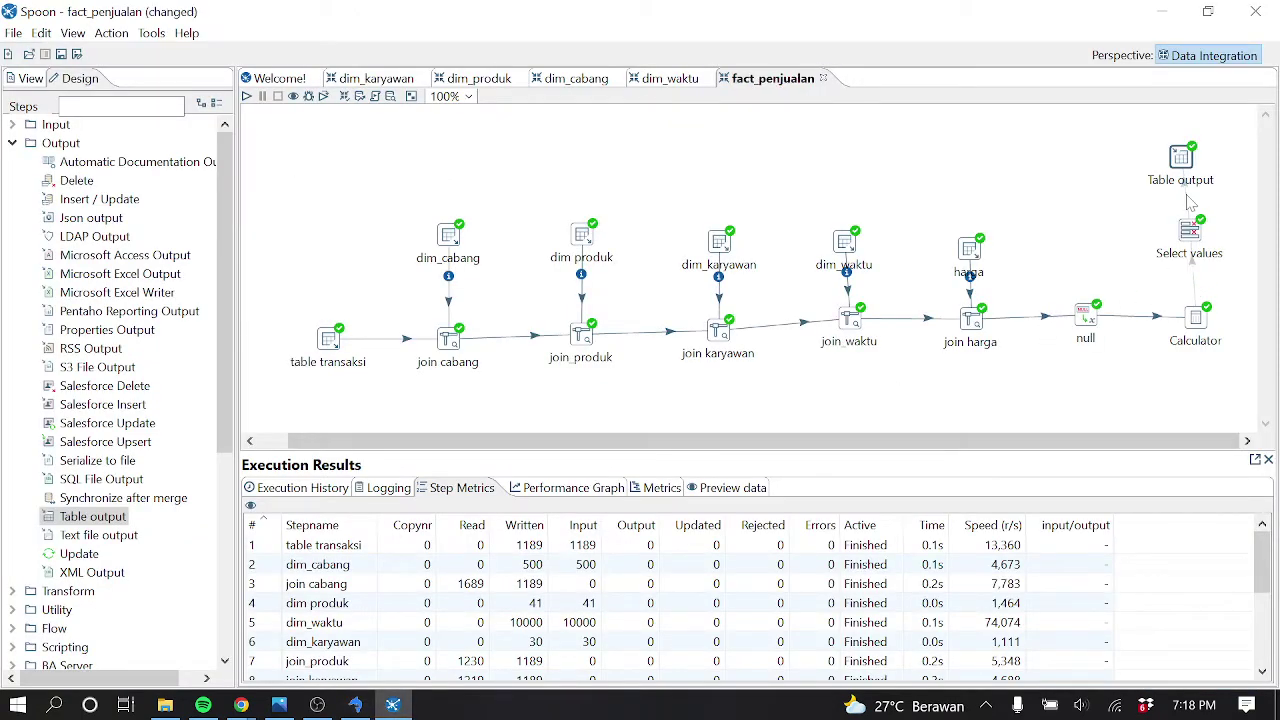
right_click(1203, 335)
left_click(990, 672)
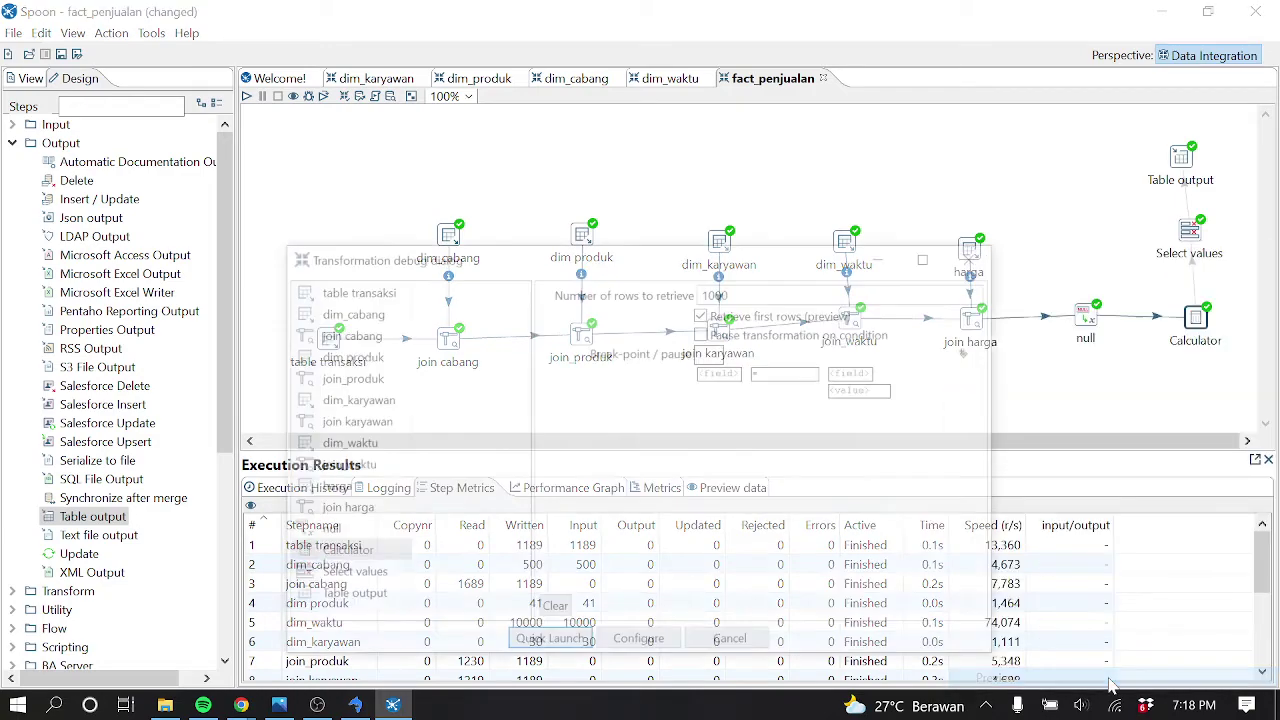
left_click(564, 641)
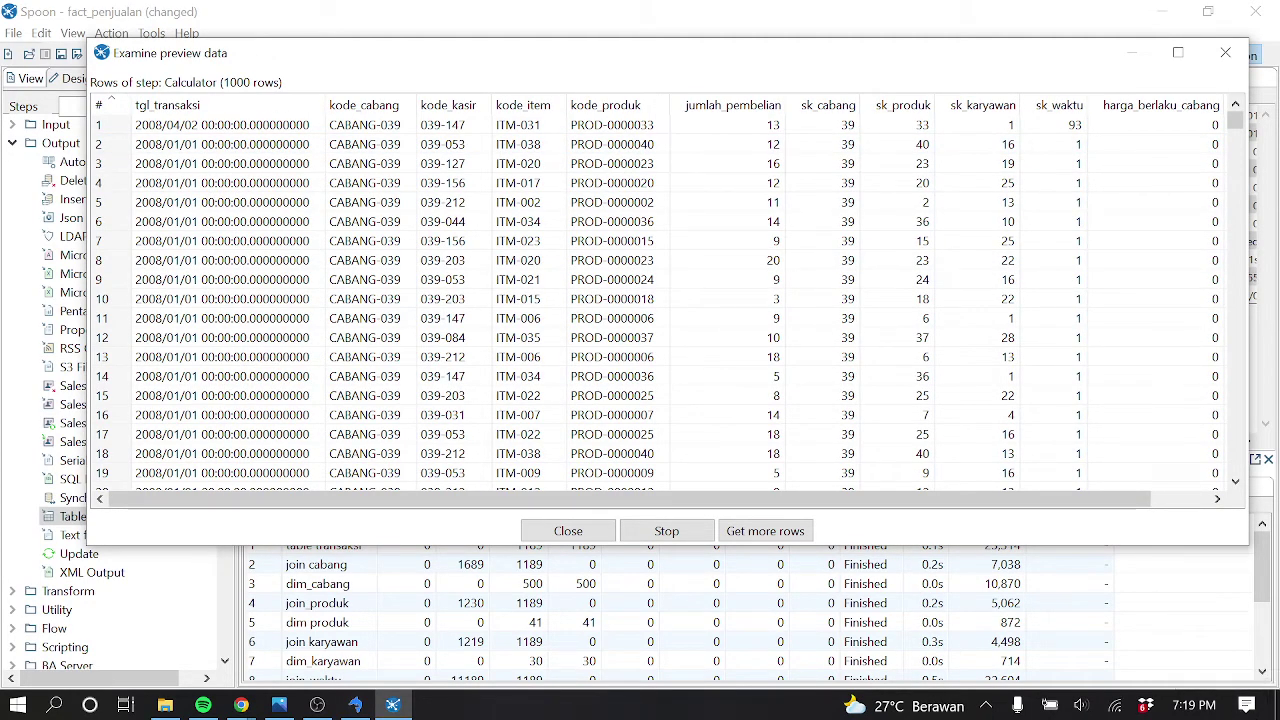
Inspect the preview rows, selecting row 366's product code PROD-0000017 and then row 367
mouse_move(952, 497)
left_mouse_down()
mouse_move(990, 499)
mouse_move(938, 500)
left_mouse_up()
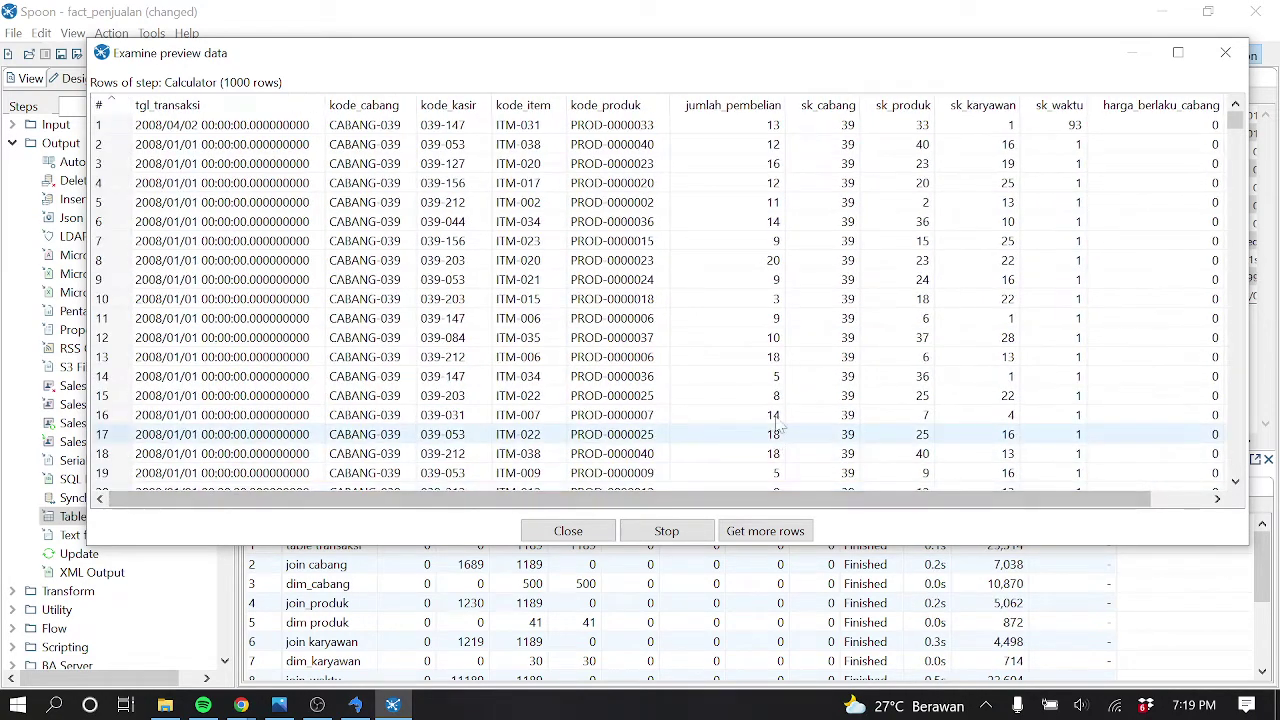
scroll(392, 272, "down", 20)
scroll(392, 272, "down", 20)
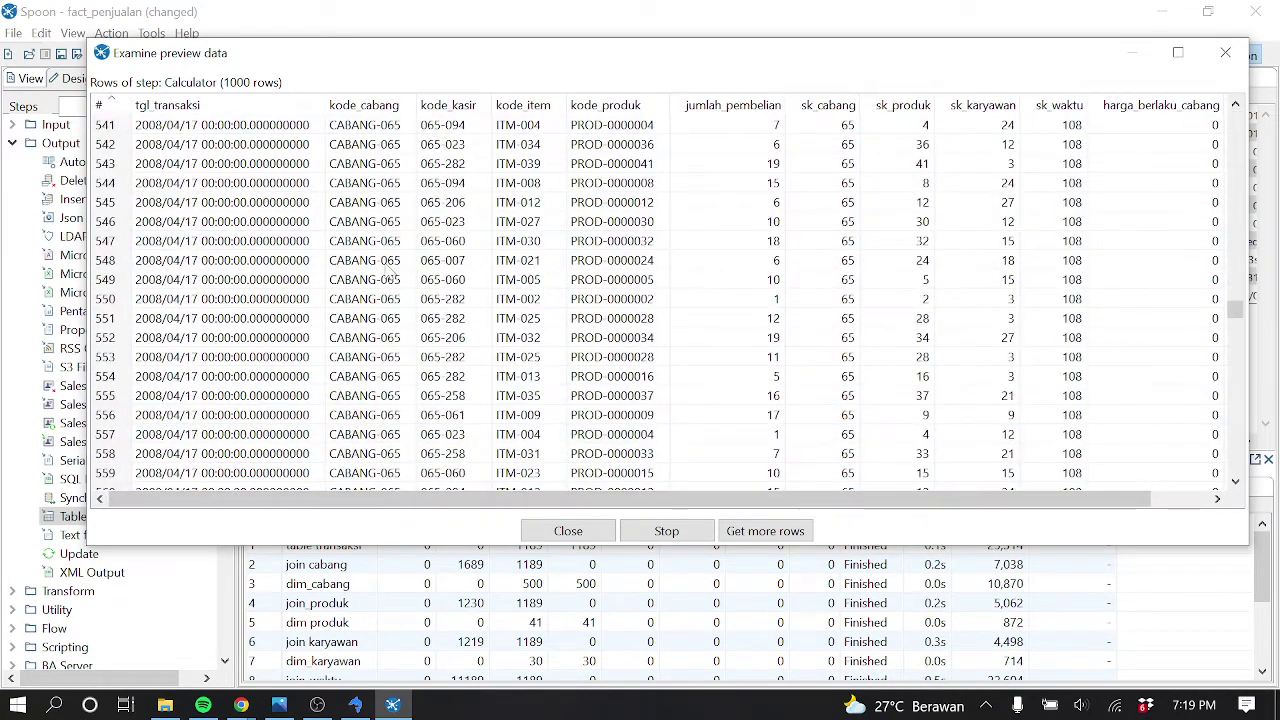
scroll(392, 272, "up", 20)
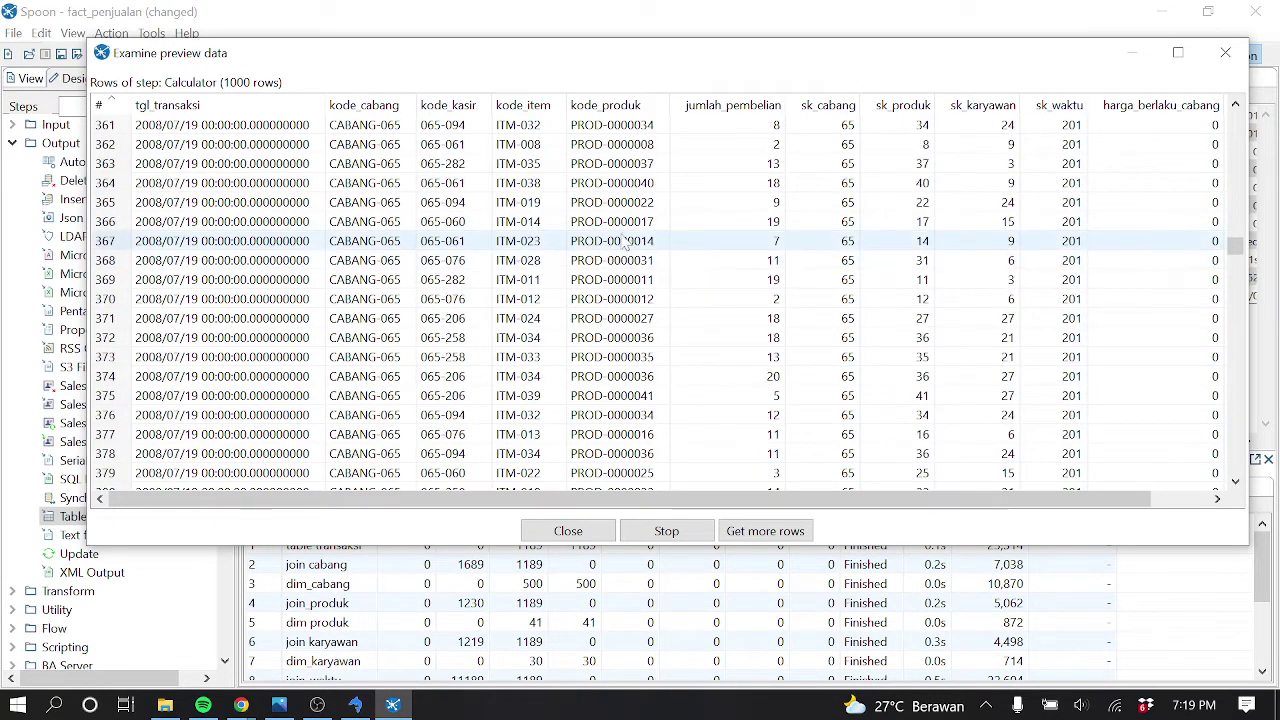
left_click(625, 221)
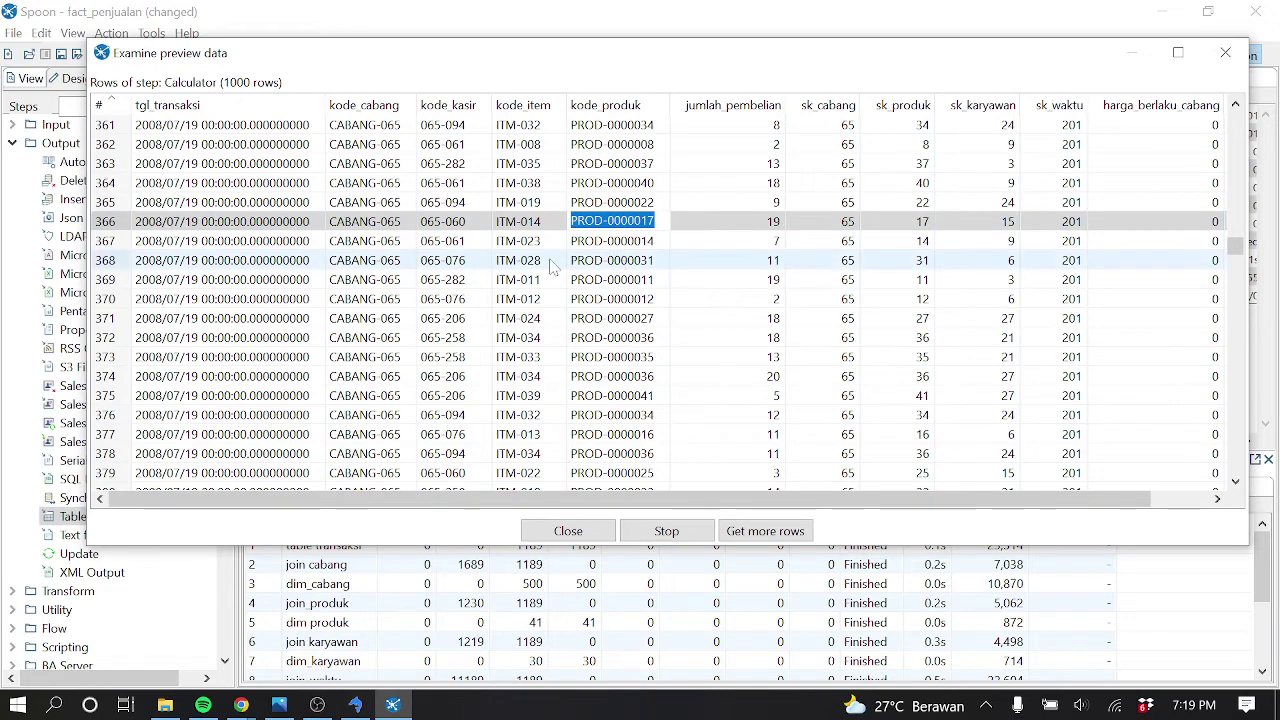
left_click(112, 243)
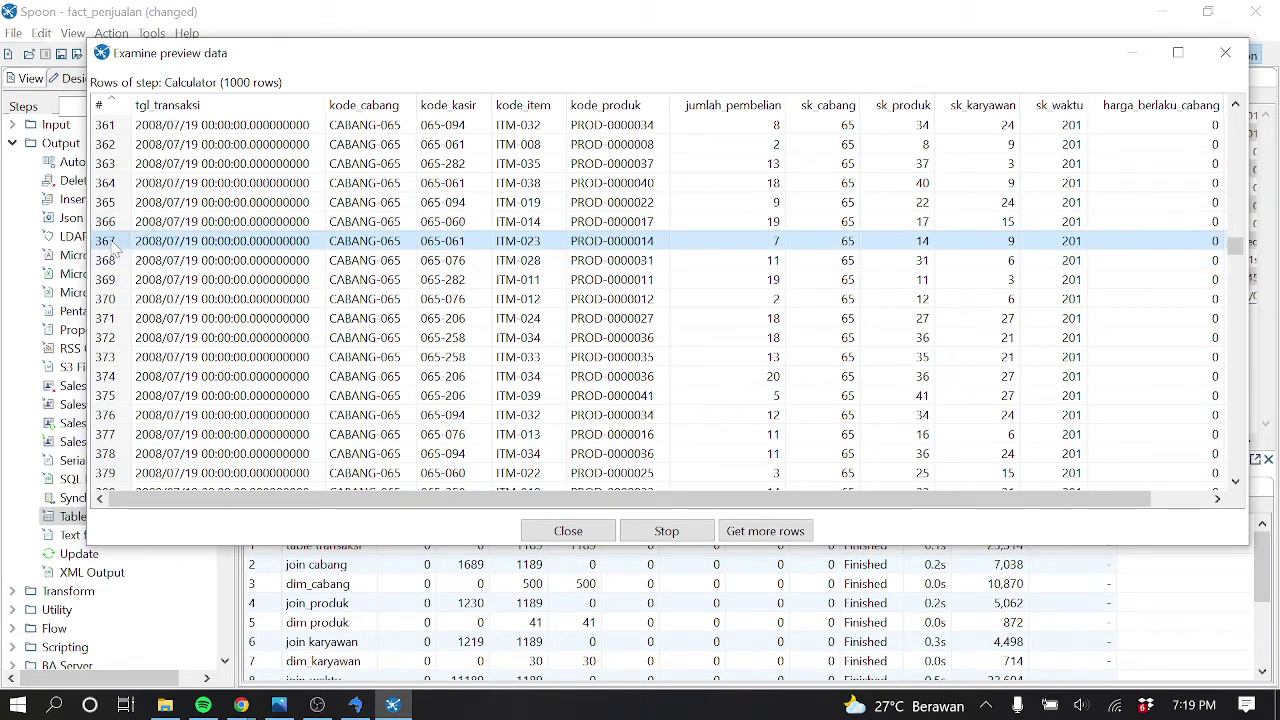
left_click(358, 705)
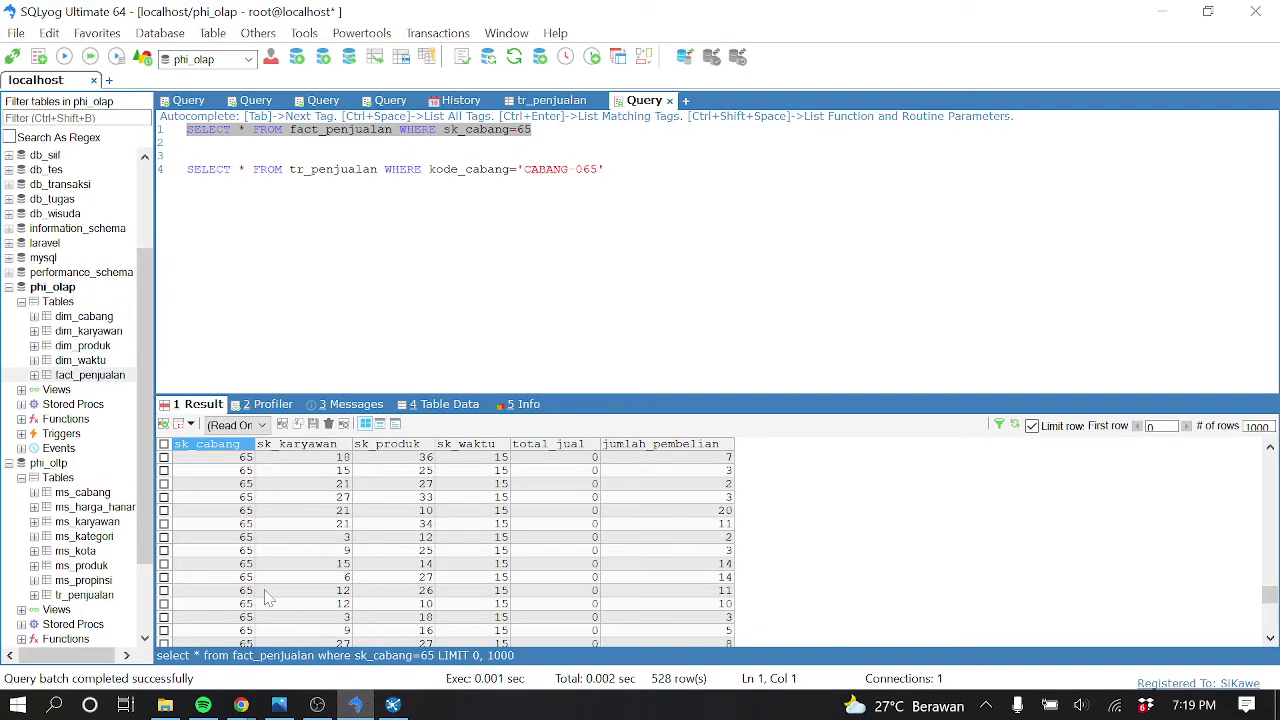
Open the phi_oltp ms_harga_harian table's rows and compare them with Spoon's preview data
left_click(80, 508)
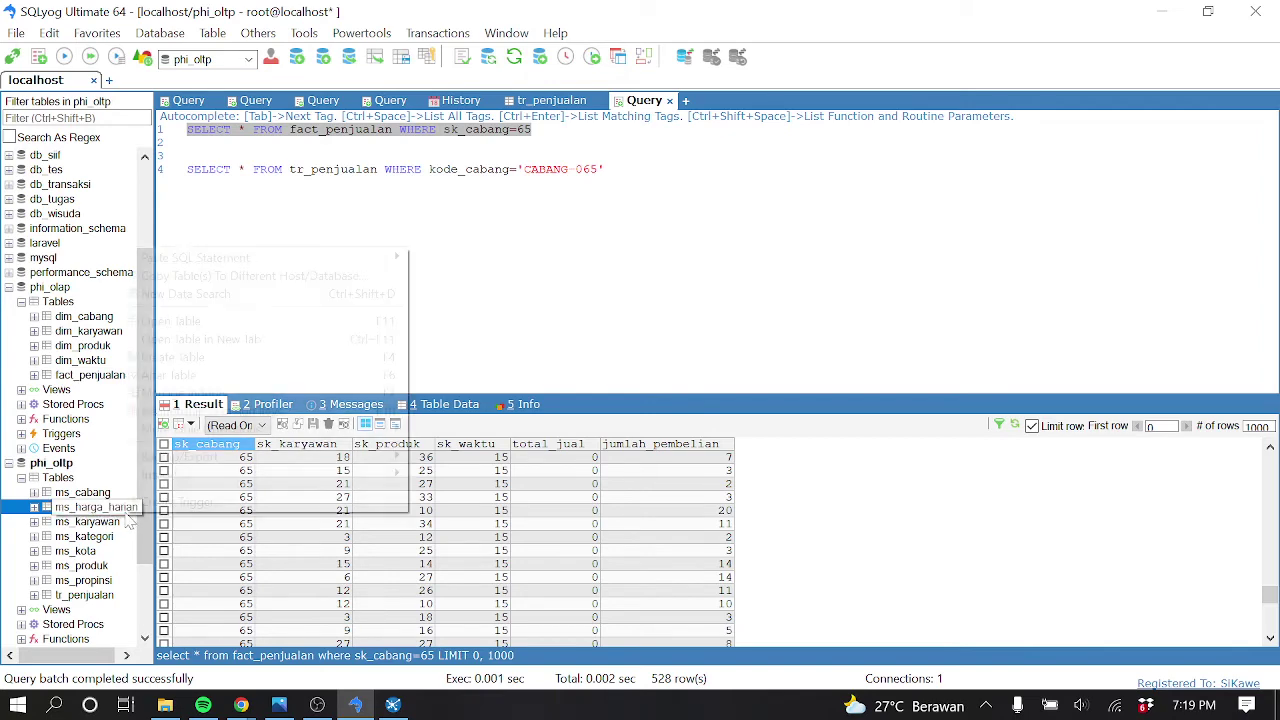
right_click(129, 519)
left_click(200, 321)
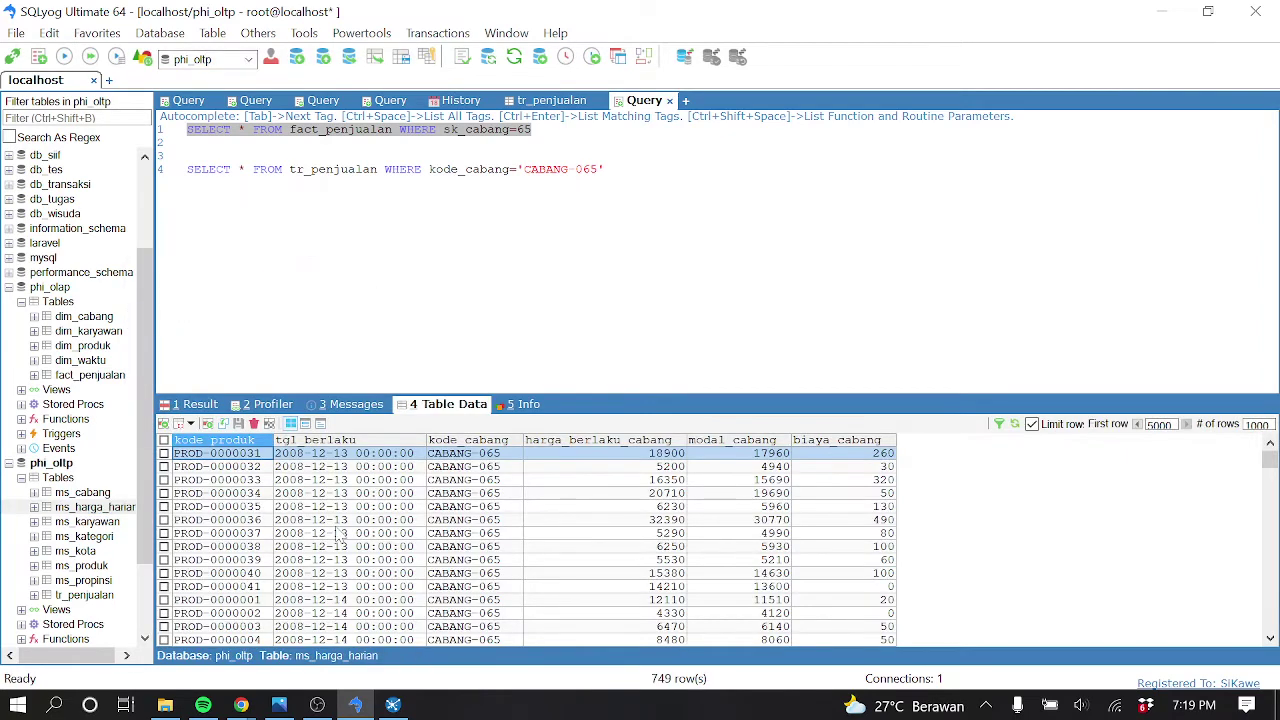
scroll(340, 538, "down", 10)
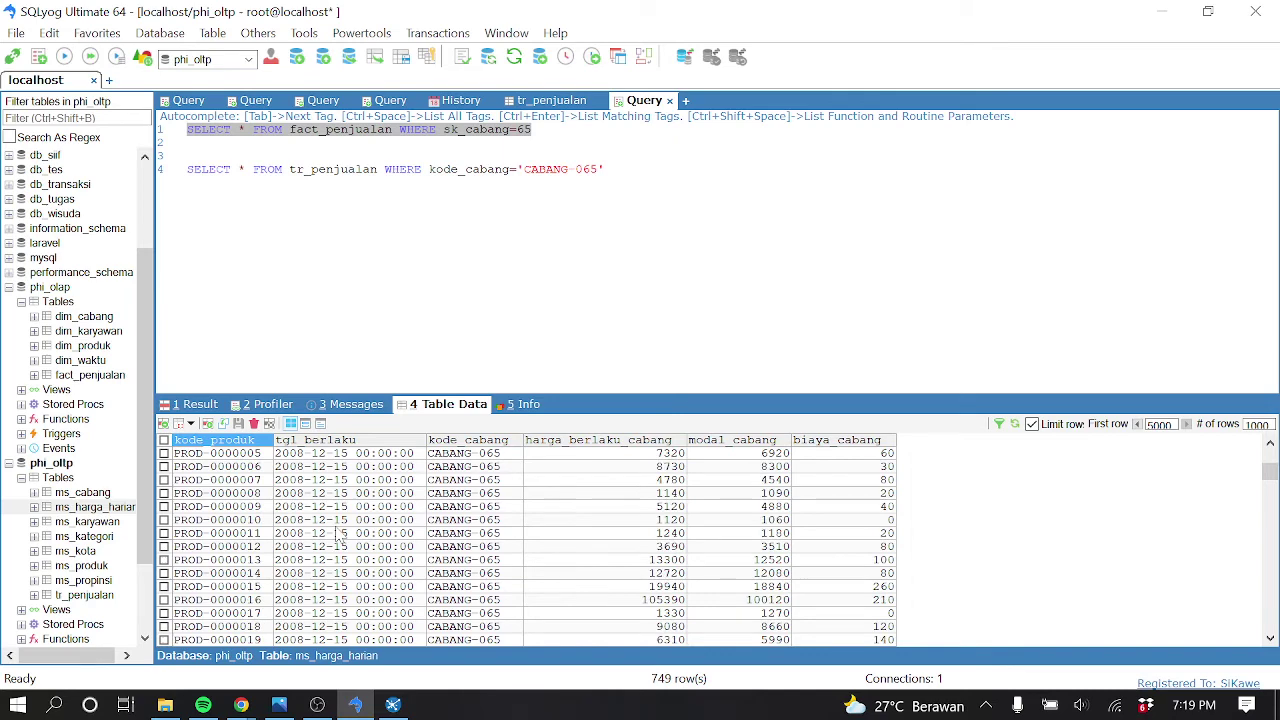
scroll(340, 538, "up", 5)
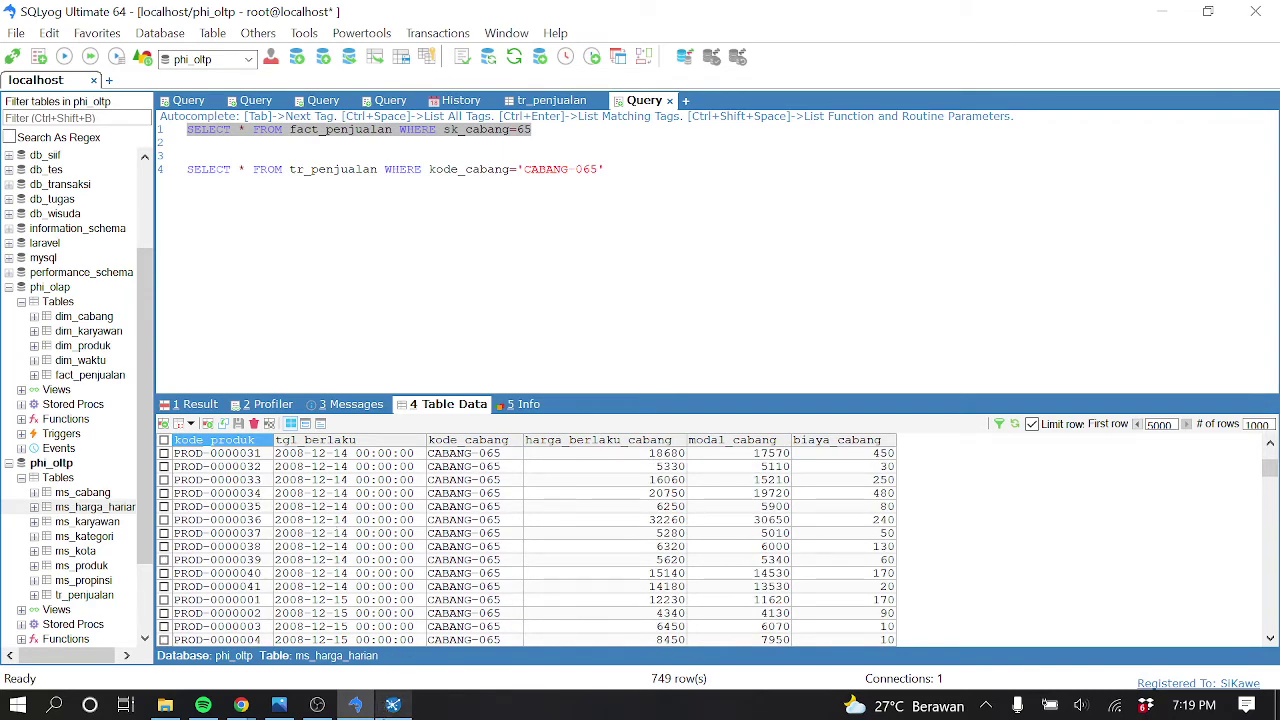
mouse_move(392, 705)
left_click(390, 615)
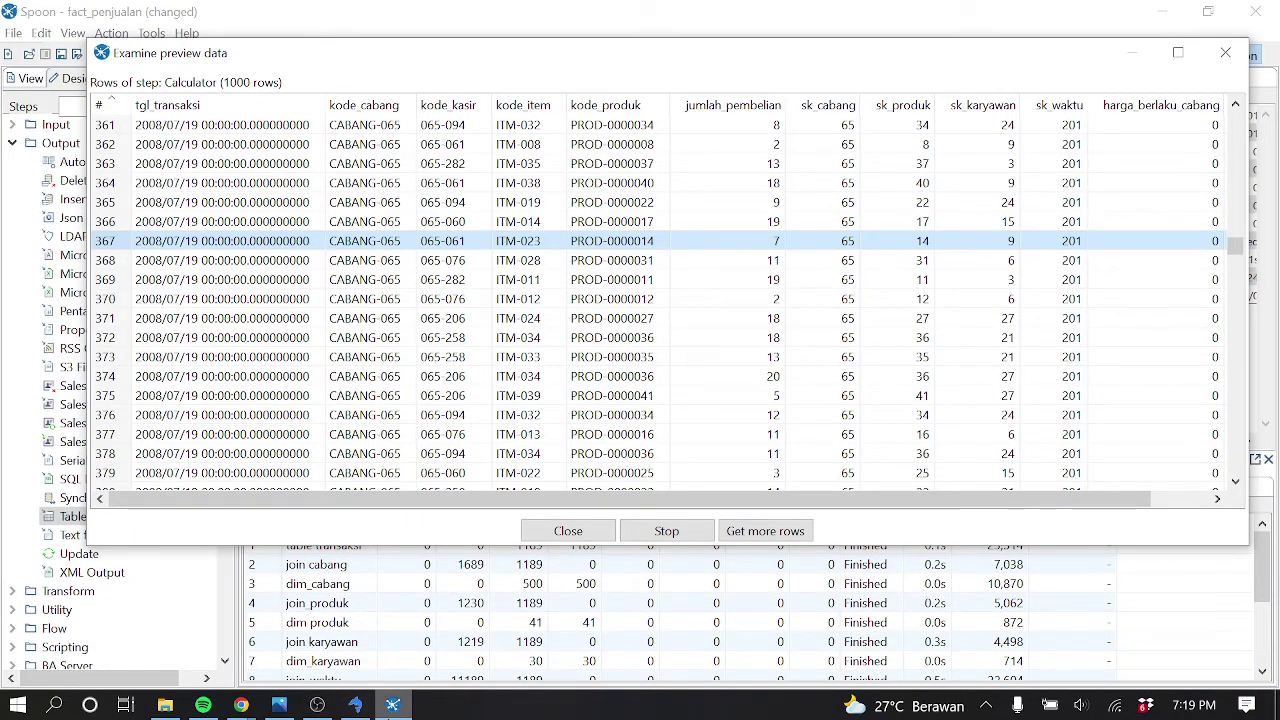
left_click(358, 705)
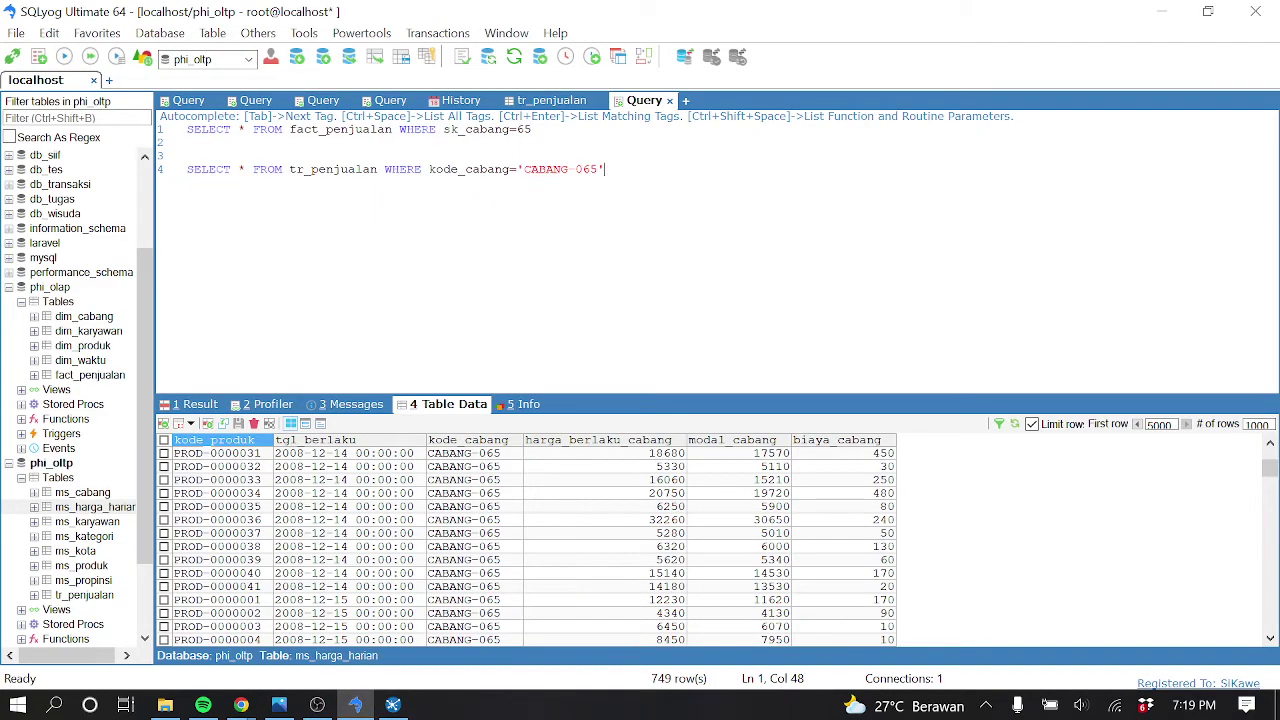
Write a new query: select * from ms_harga_harian where tgl_berlaku='2008-07-19'
key("Return")
key("Return")
key("Return")
type("select * from ms_harga")
key("Tab")
type("where ")
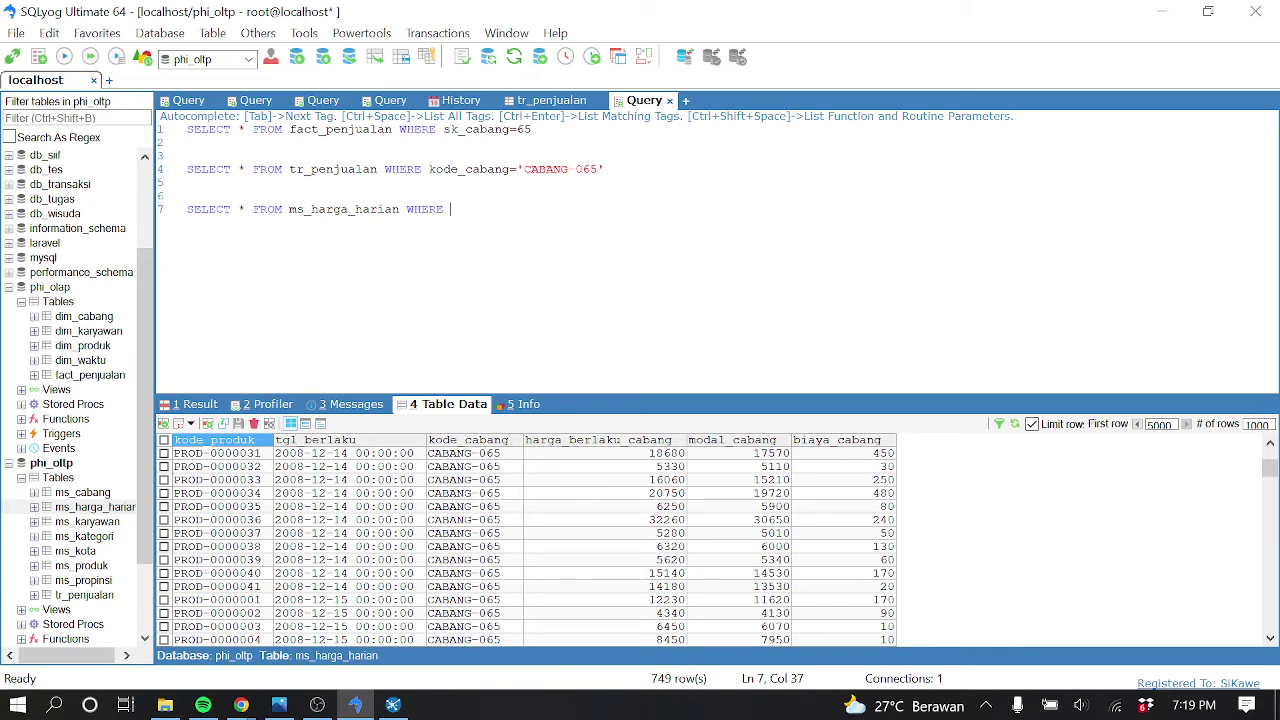
type("tgl_ber")
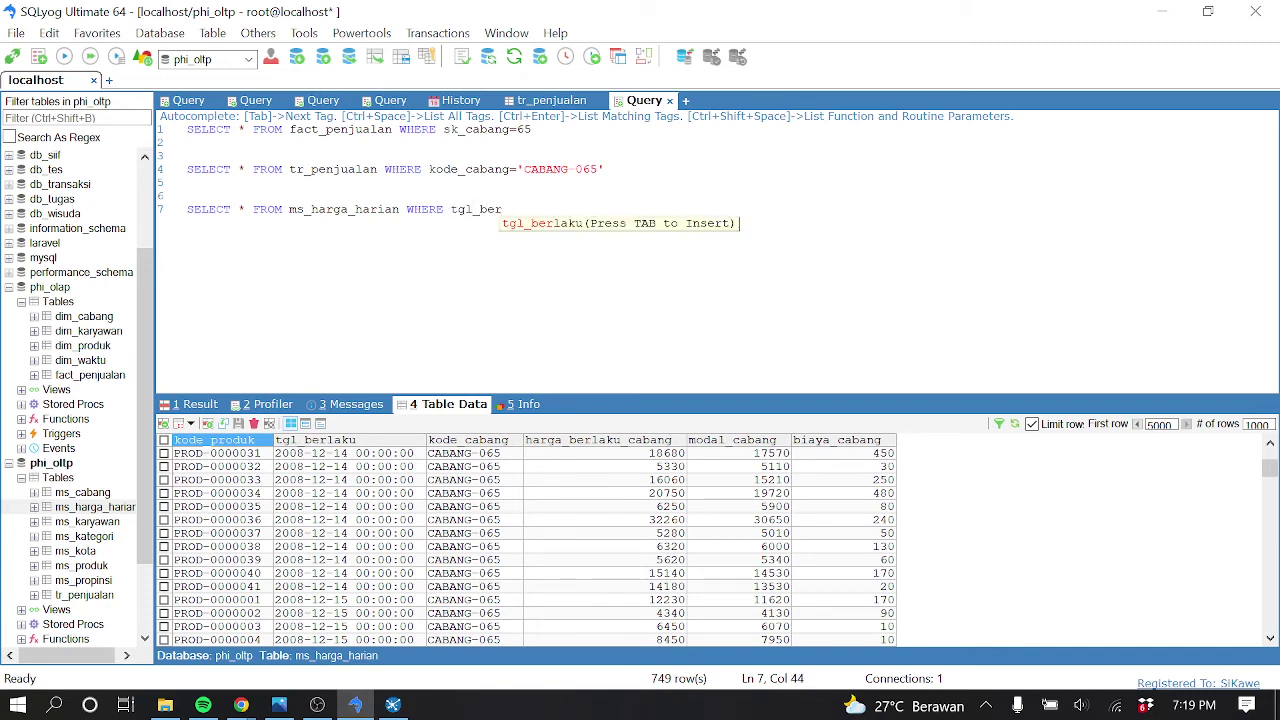
type("la")
key("Tab")
type("='")
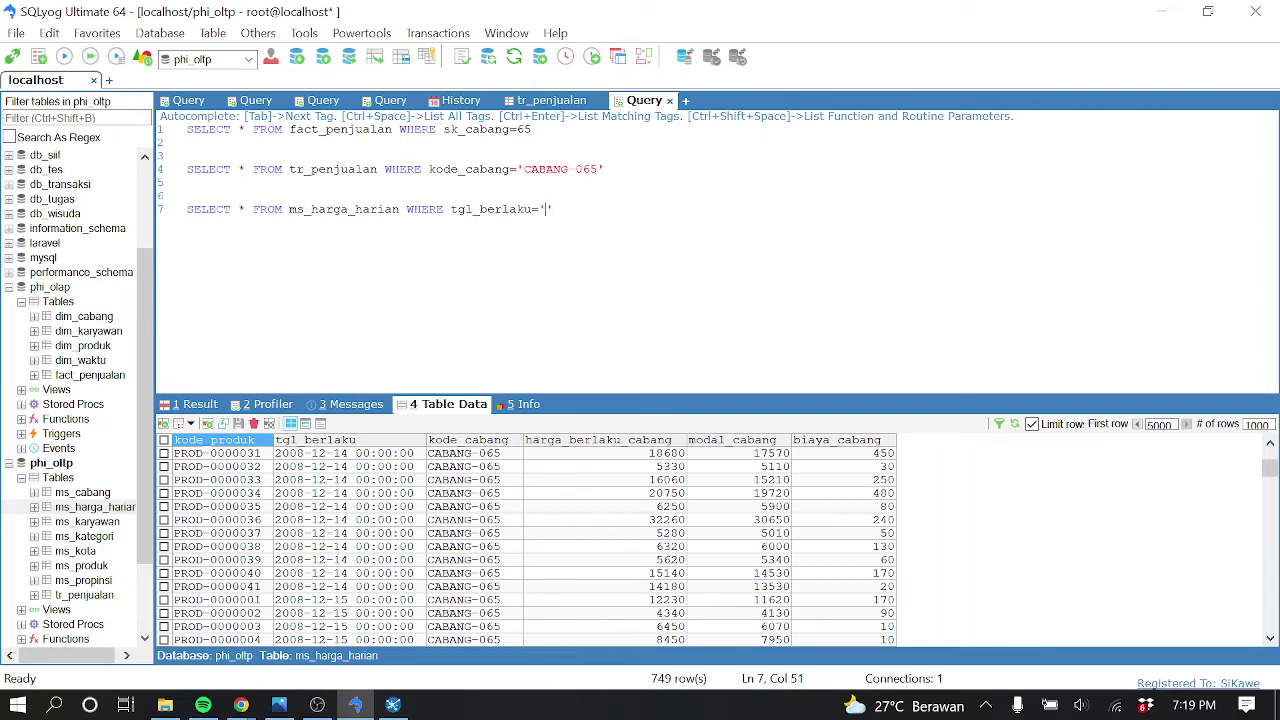
type("2008-07-19")
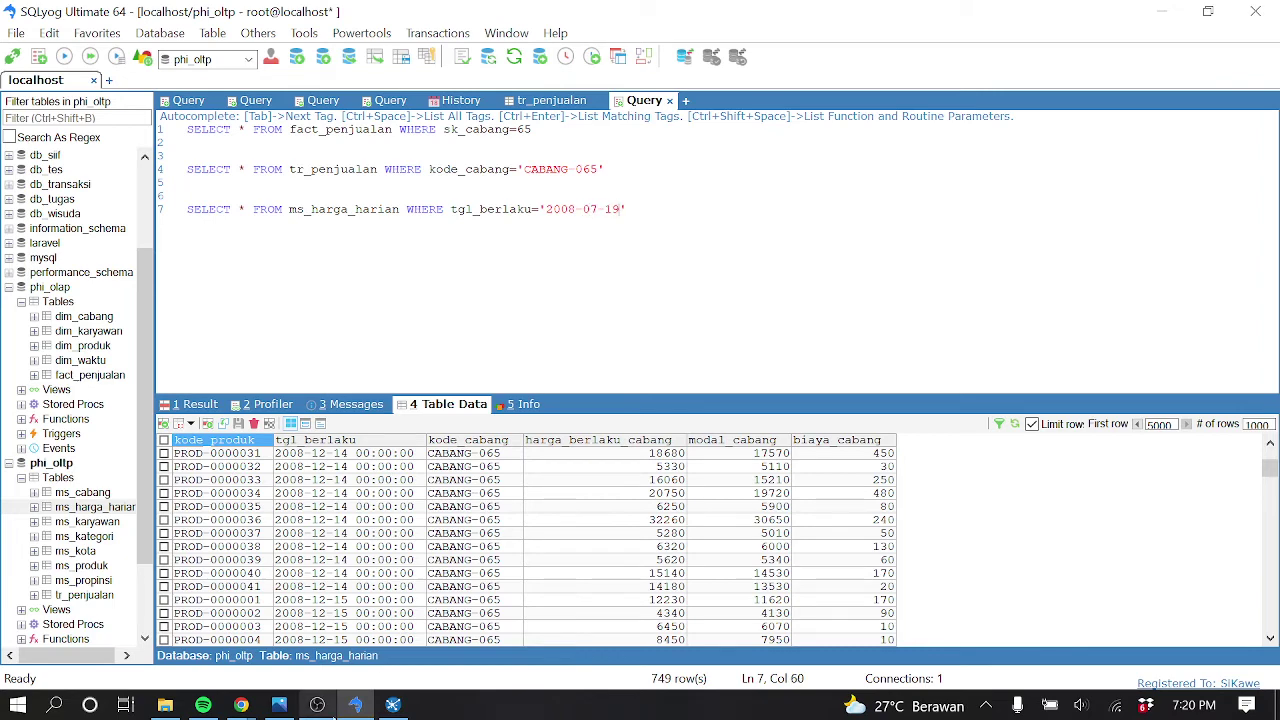
Select the line-7 ms_harga_harian query and run it with F9, getting 0 rows
left_click(392, 705)
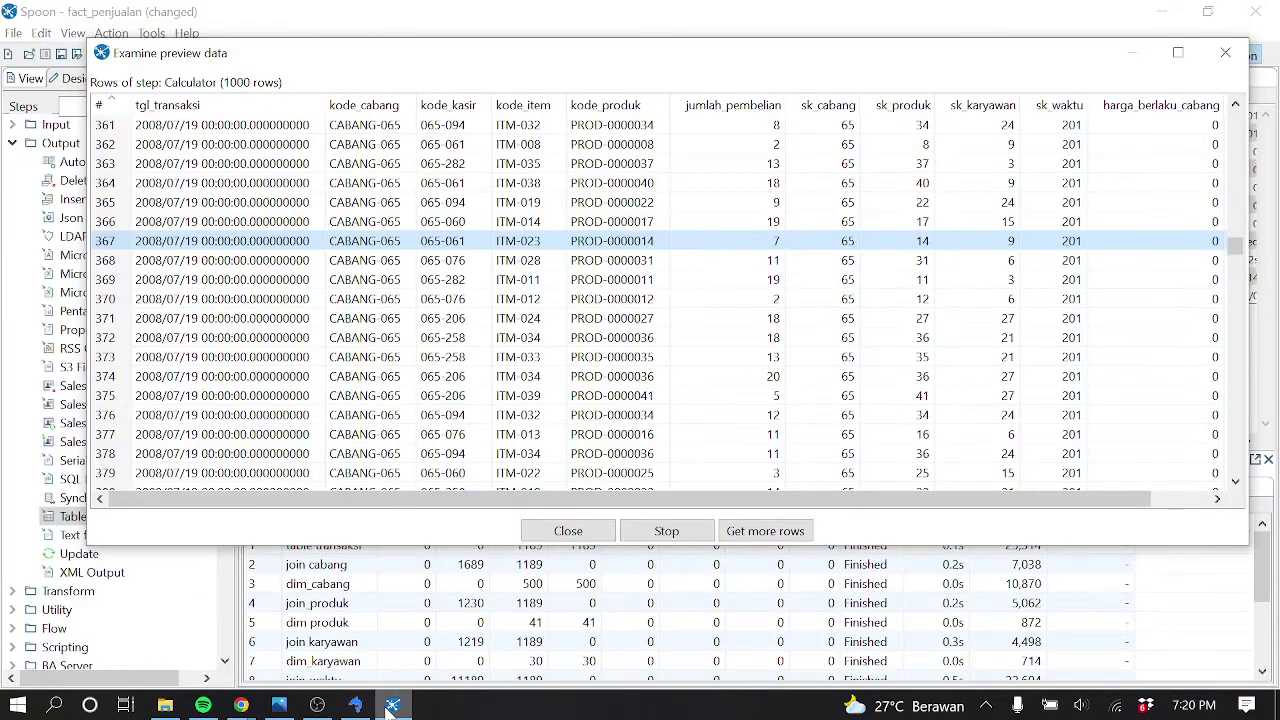
left_click(356, 706)
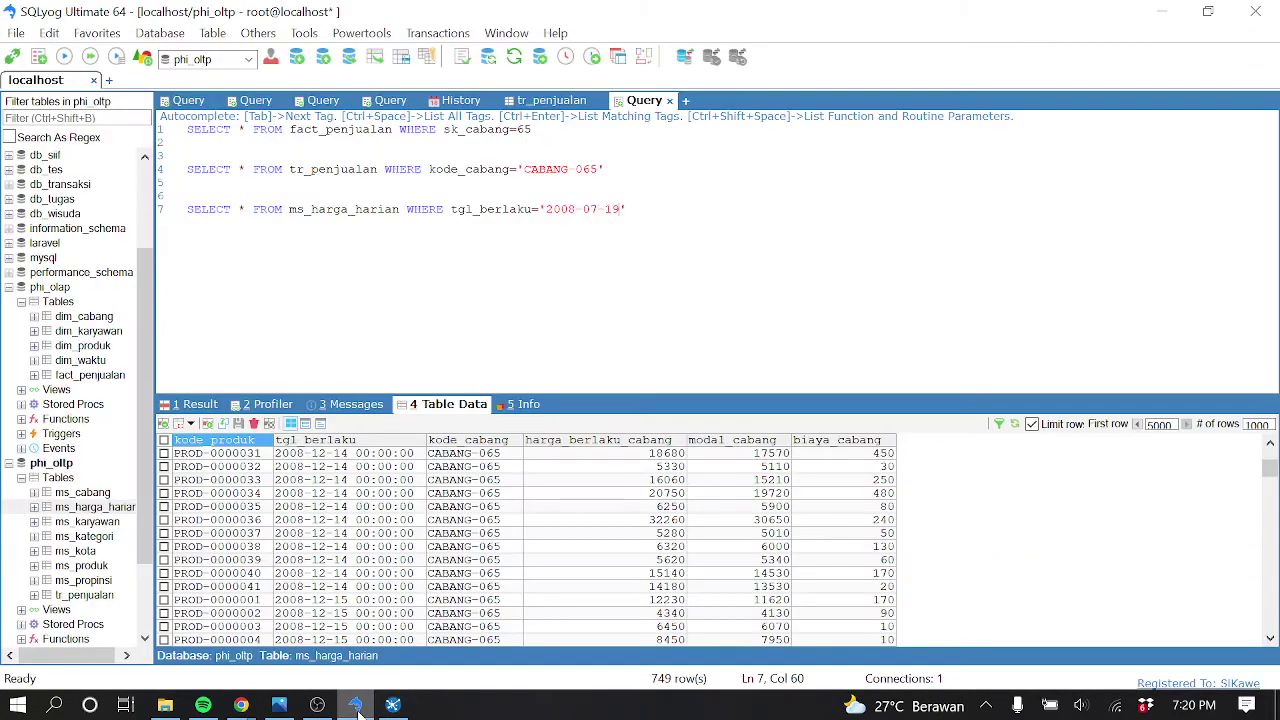
left_click_drag(628, 209, 152, 215)
left_click(392, 705)
key("alt+Tab")
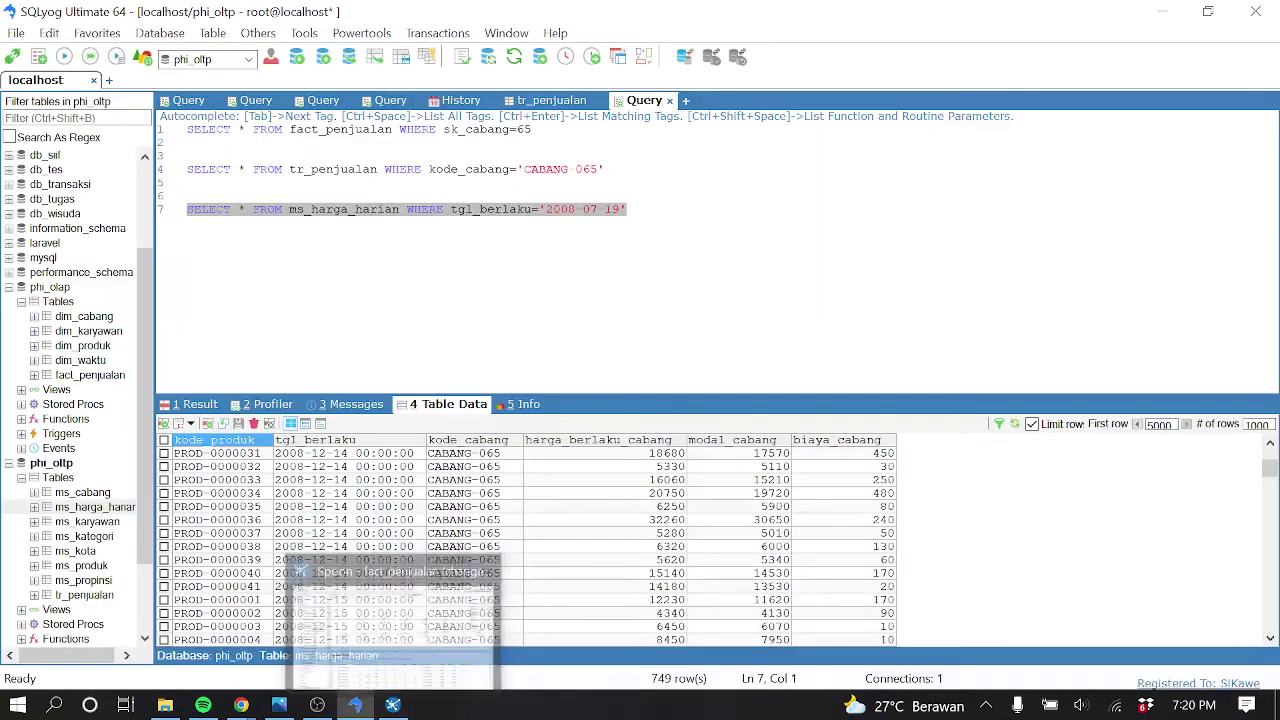
key("F9")
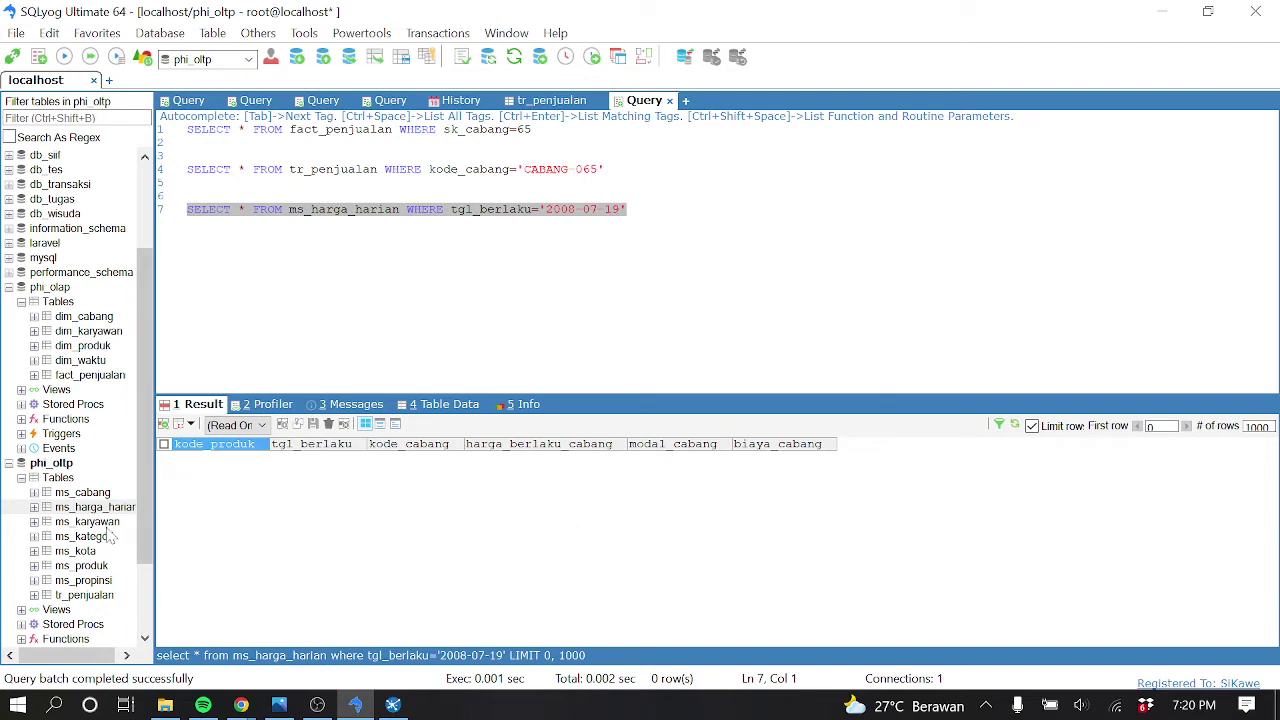
Open ms_harga_harian's 1000 rows, page back to the first rows, then display phi_olap fact_penjualan
right_click(105, 510)
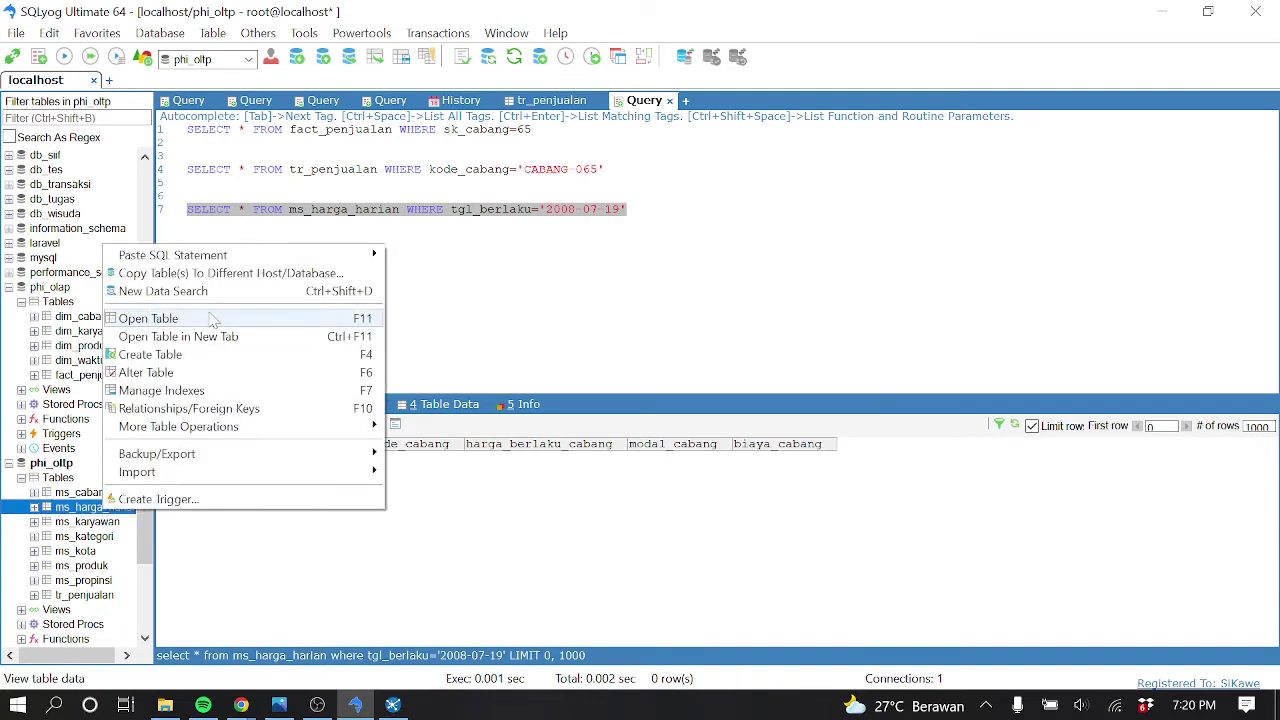
left_click(212, 320)
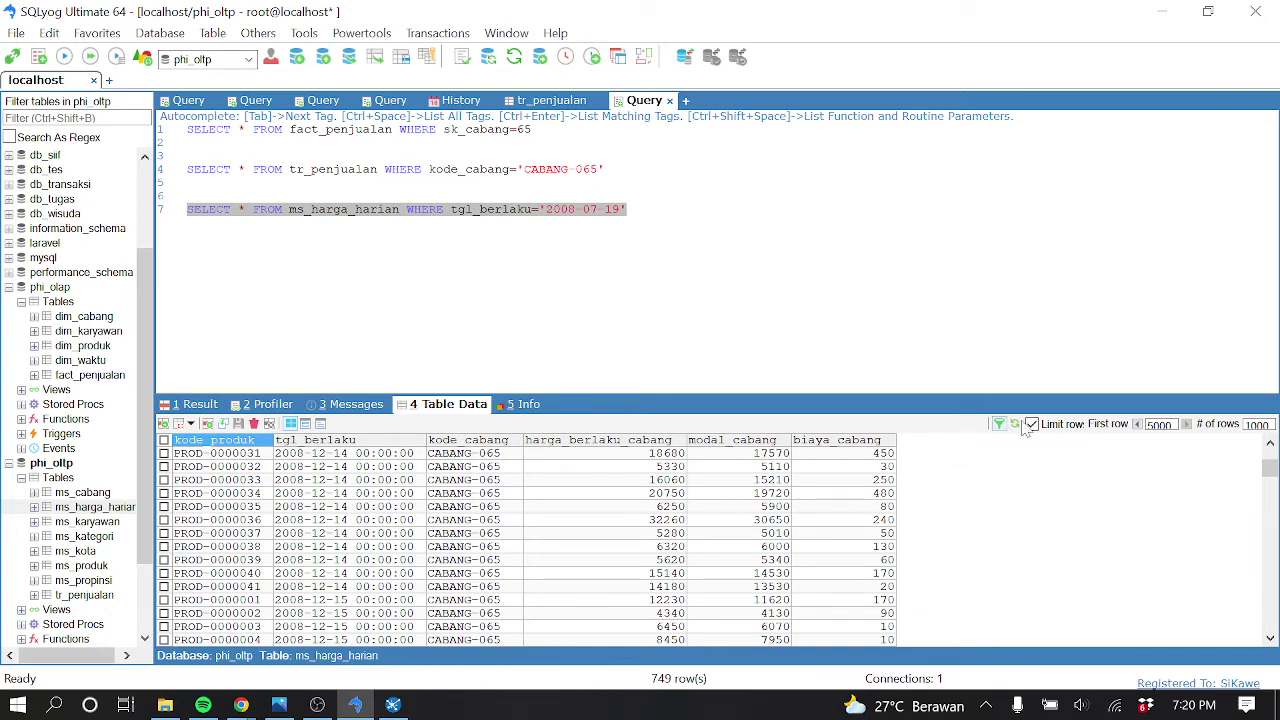
left_click(1137, 424)
left_click(1137, 424)
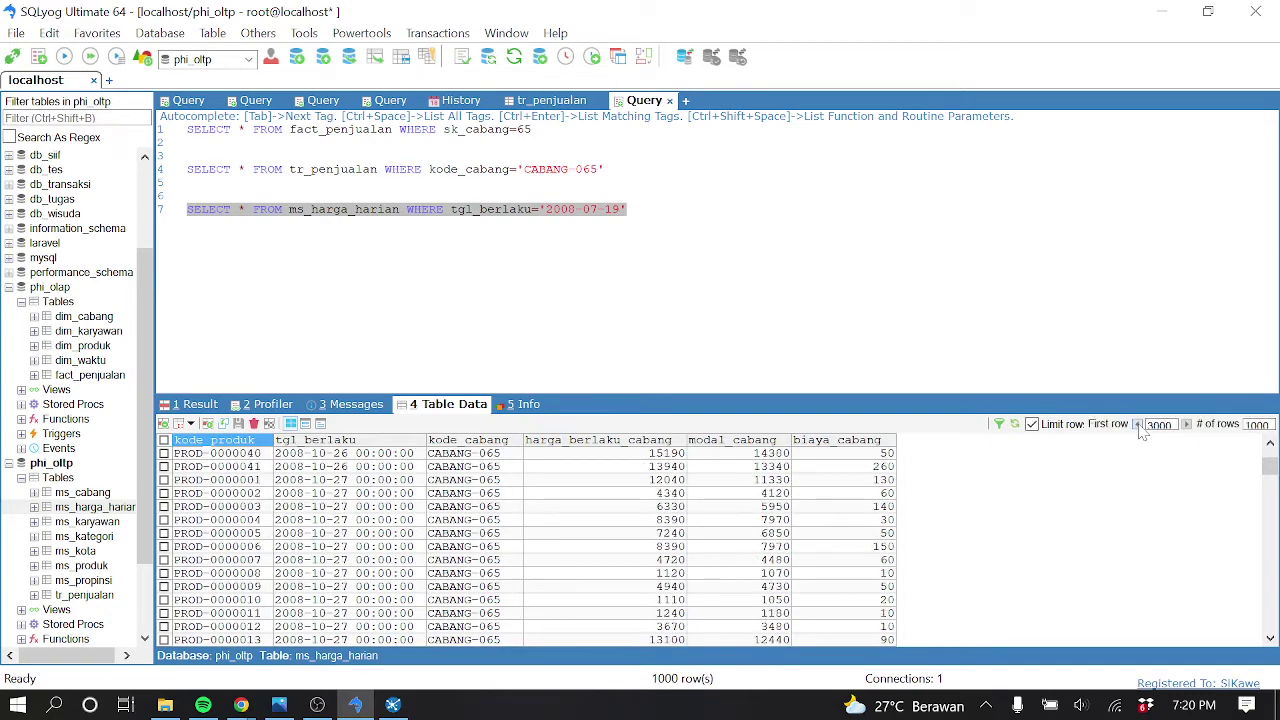
left_click(1137, 424)
left_click(1137, 424)
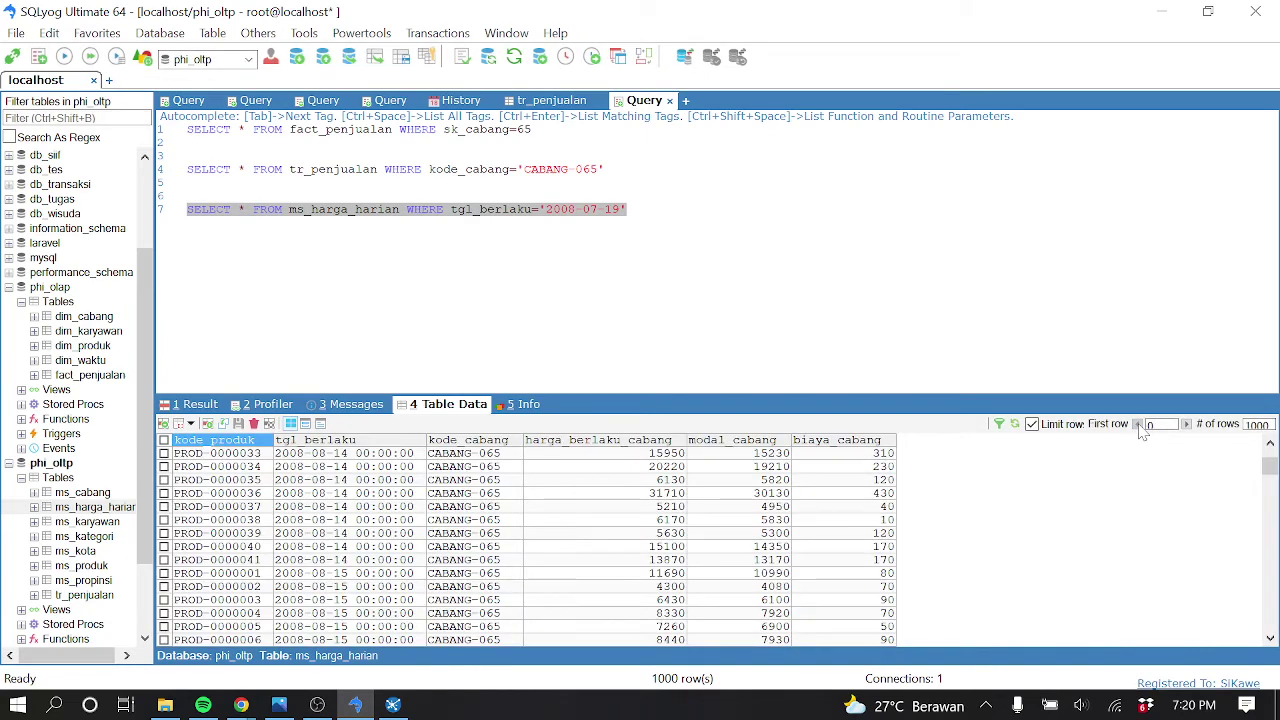
left_click(324, 455)
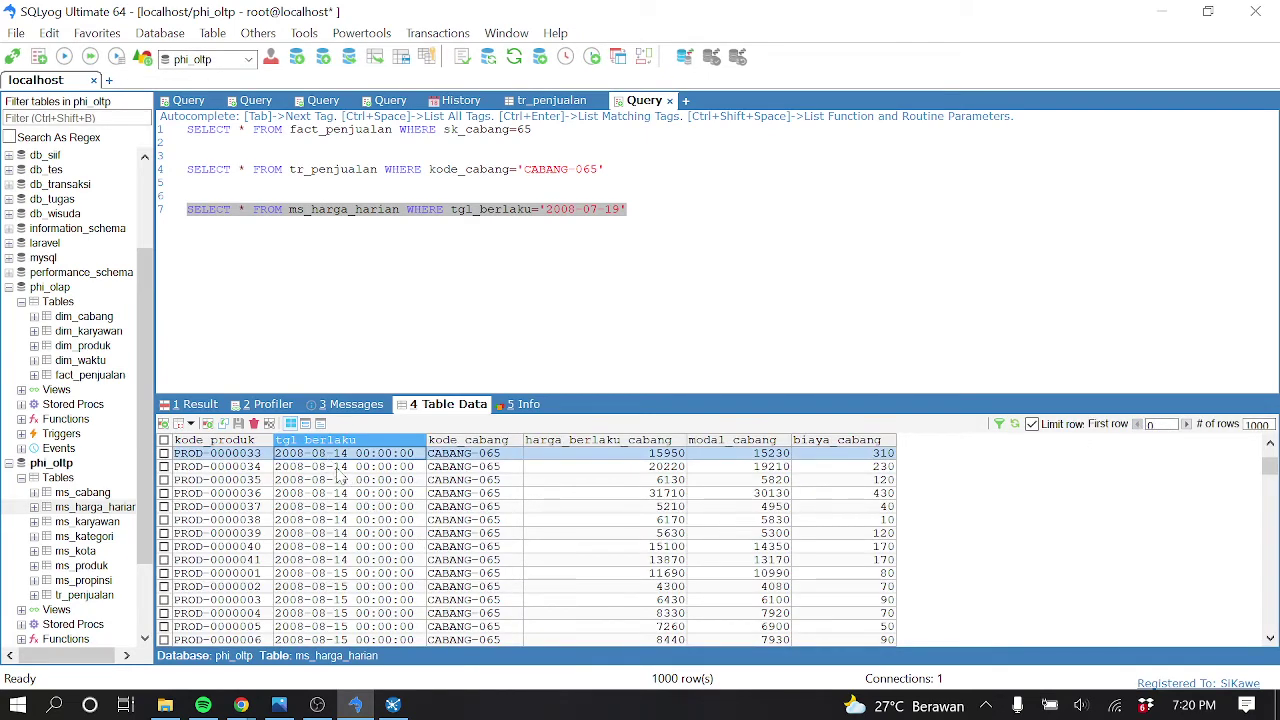
scroll(355, 500, "down", 20)
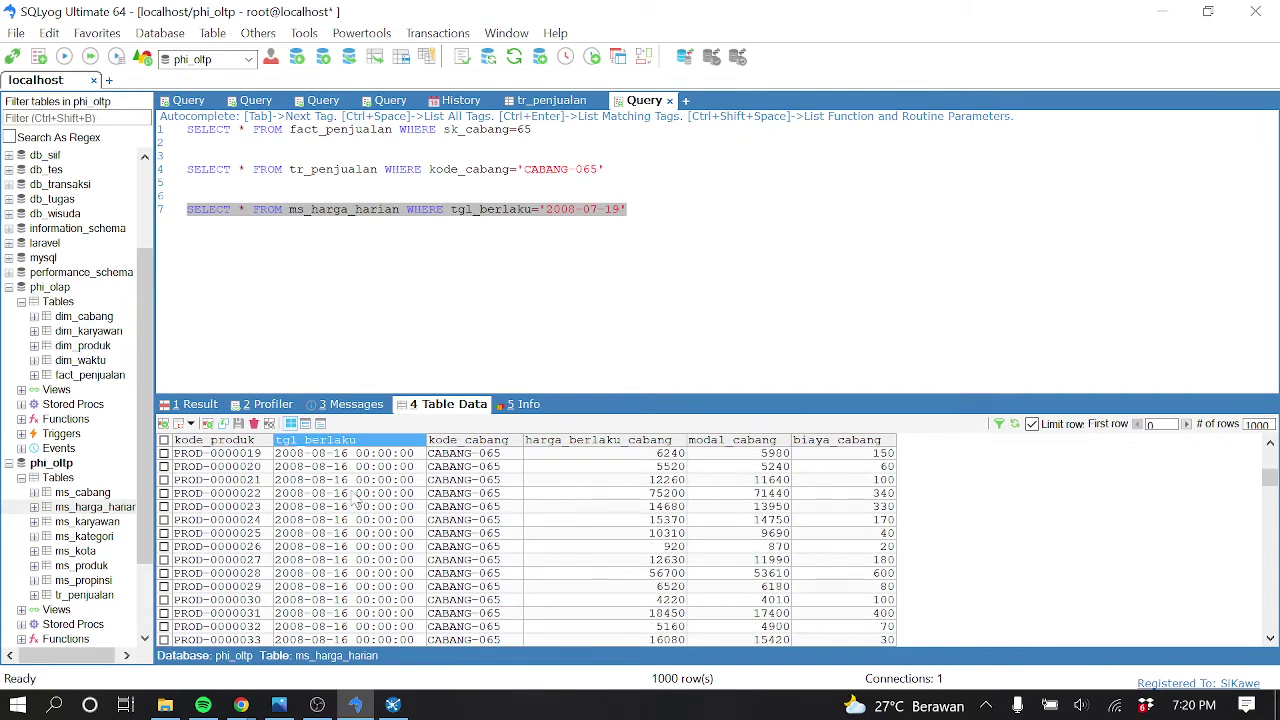
scroll(355, 500, "up", 20)
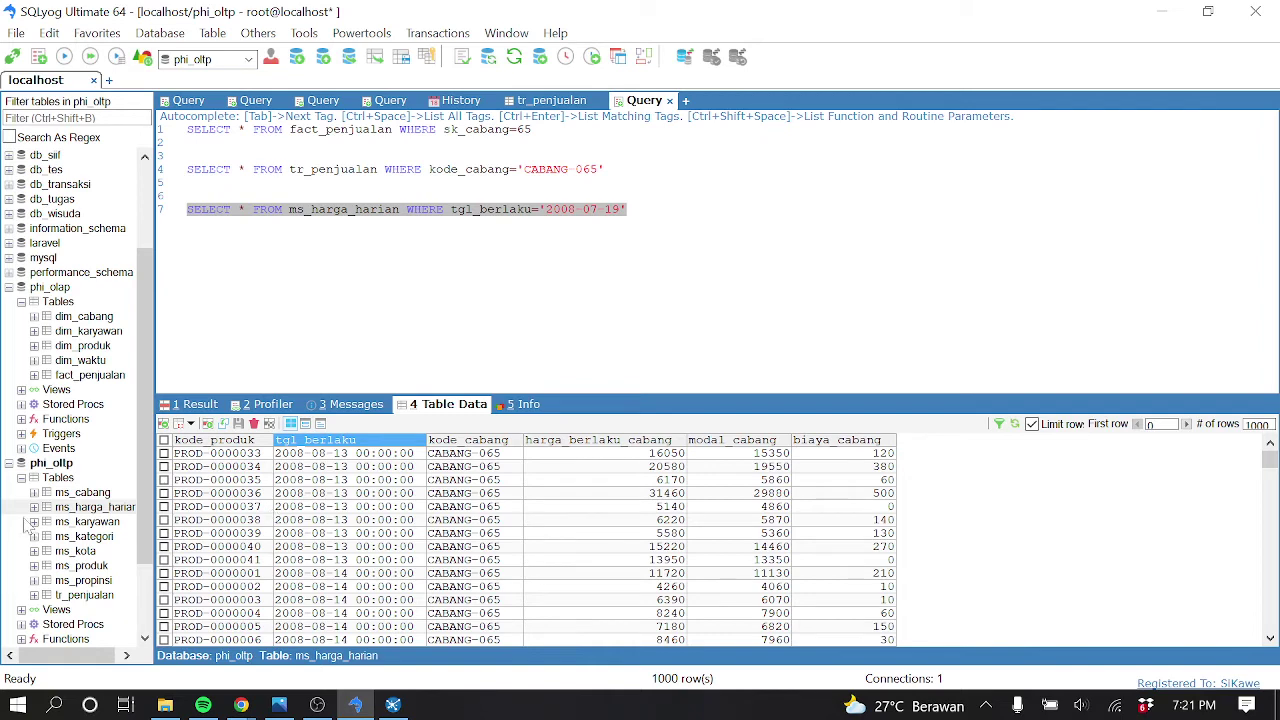
left_click(116, 377)
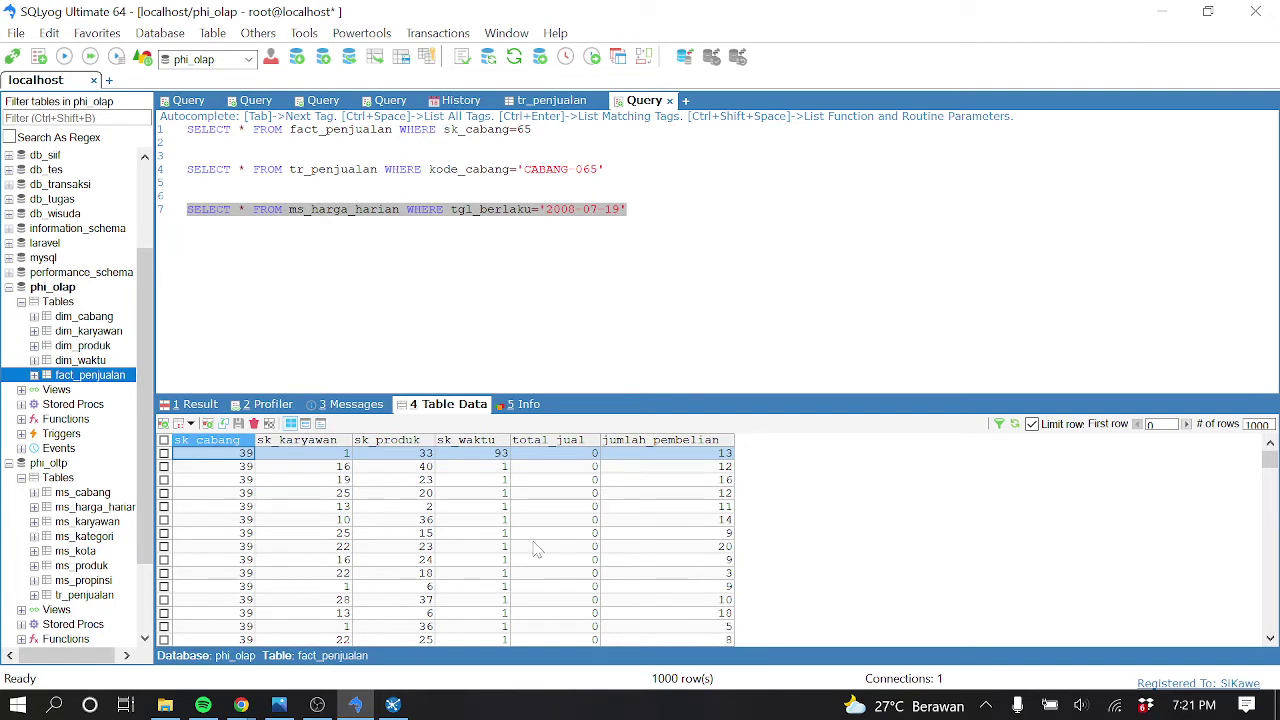
Close Spoon's Examine preview data dialog and stop the paused fact_penjualan transformation
left_click(392, 705)
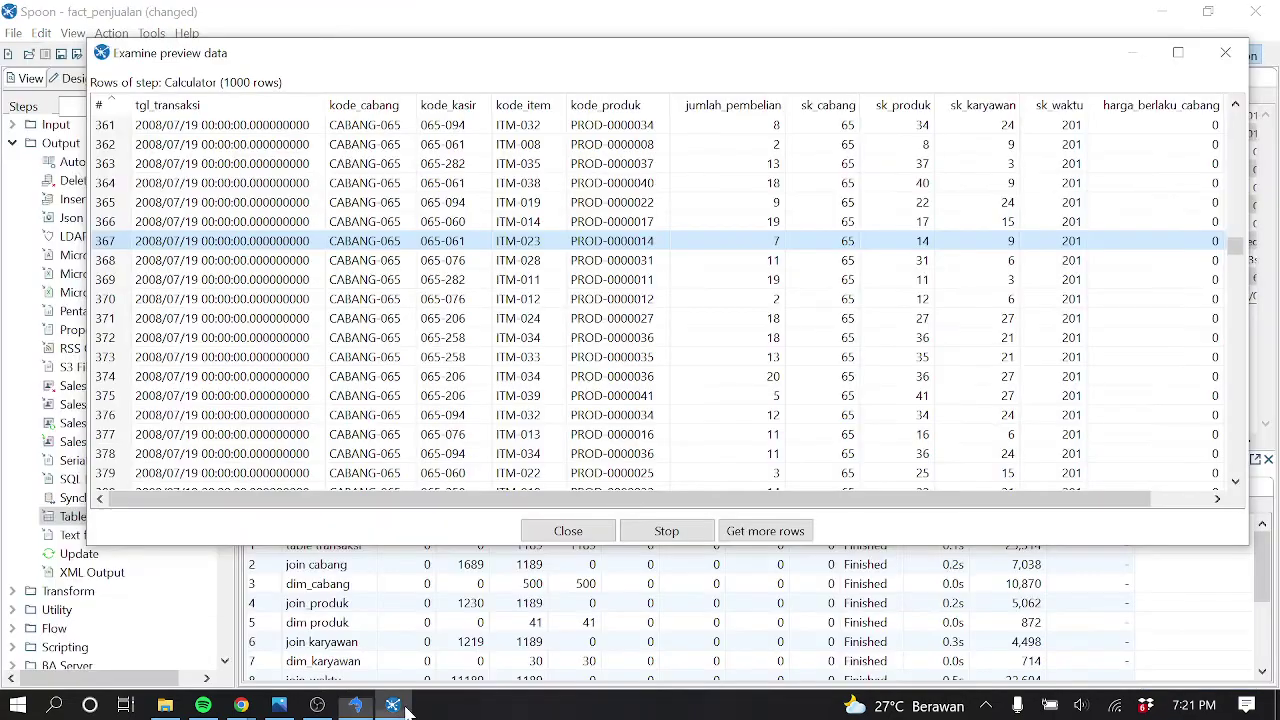
left_click(1224, 51)
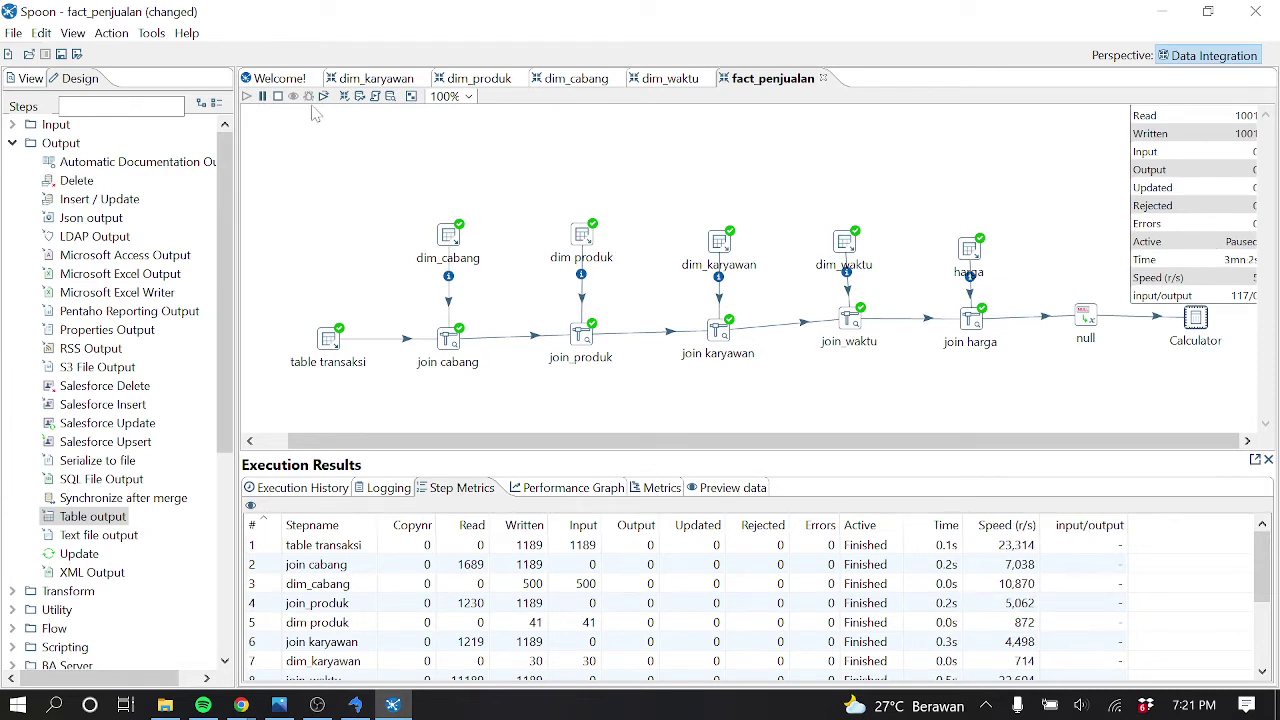
left_click(277, 96)
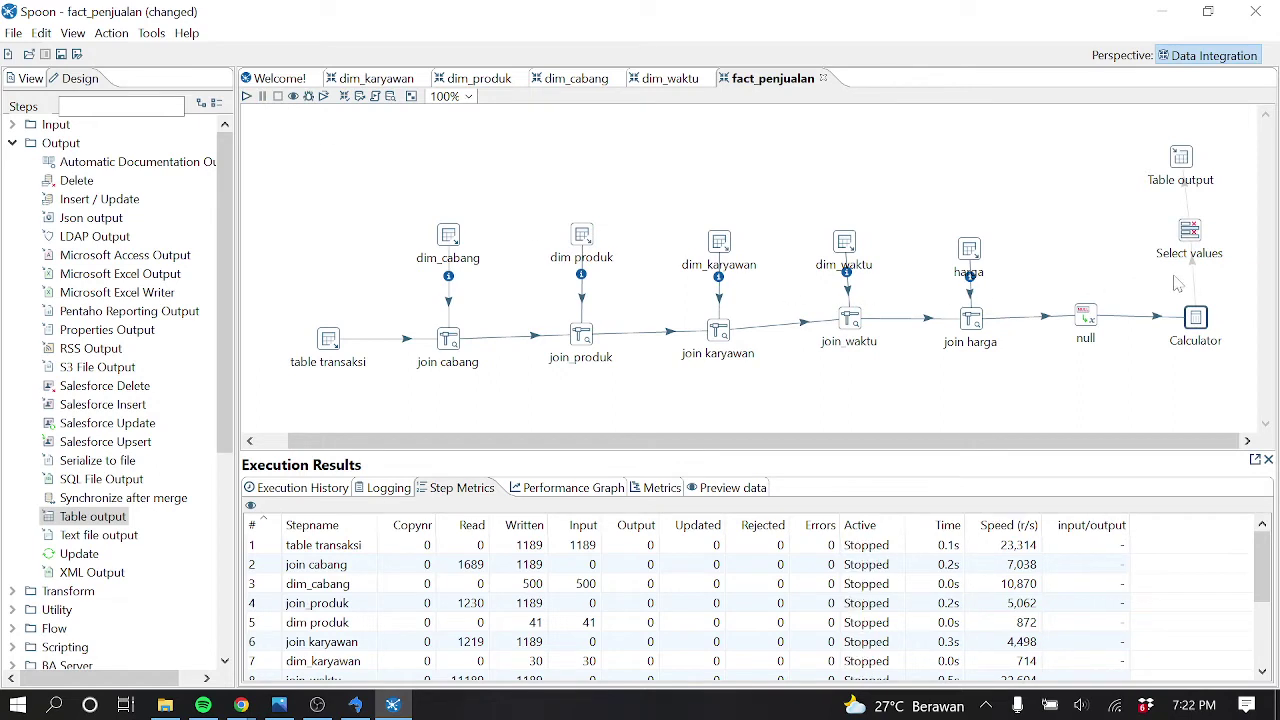
left_click(1187, 206)
mouse_move(1189, 231)
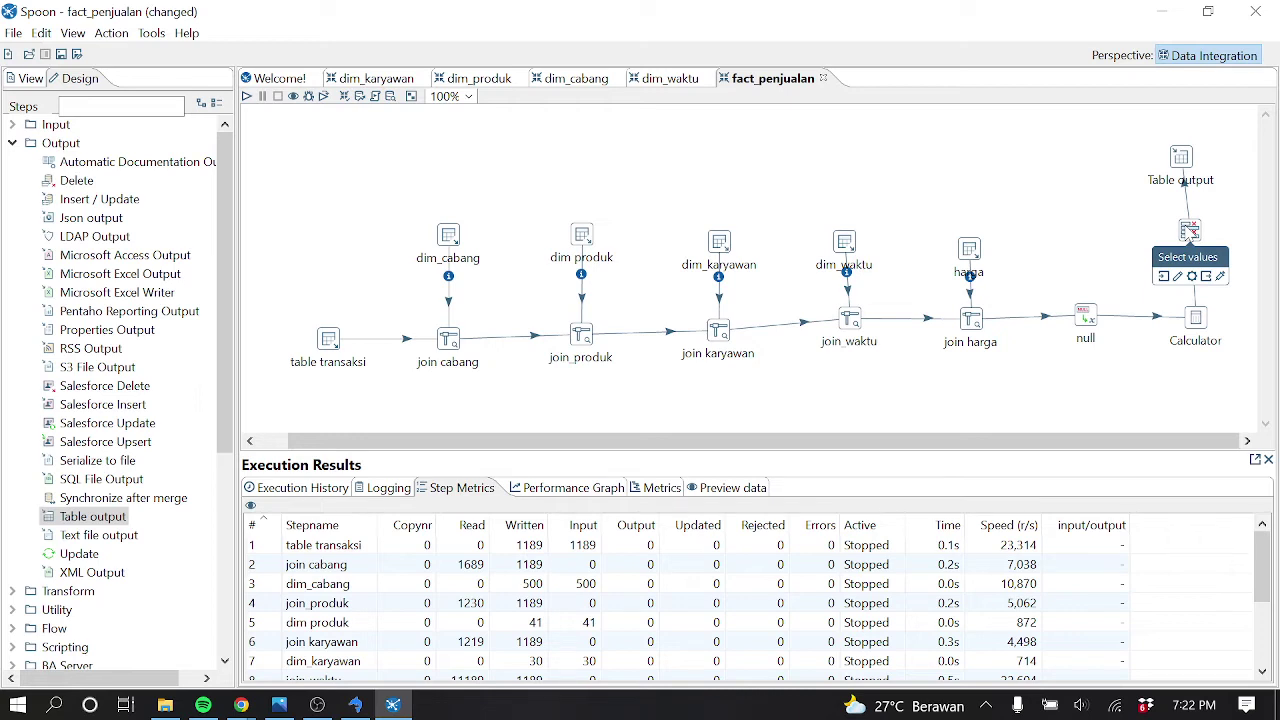
left_click(352, 706)
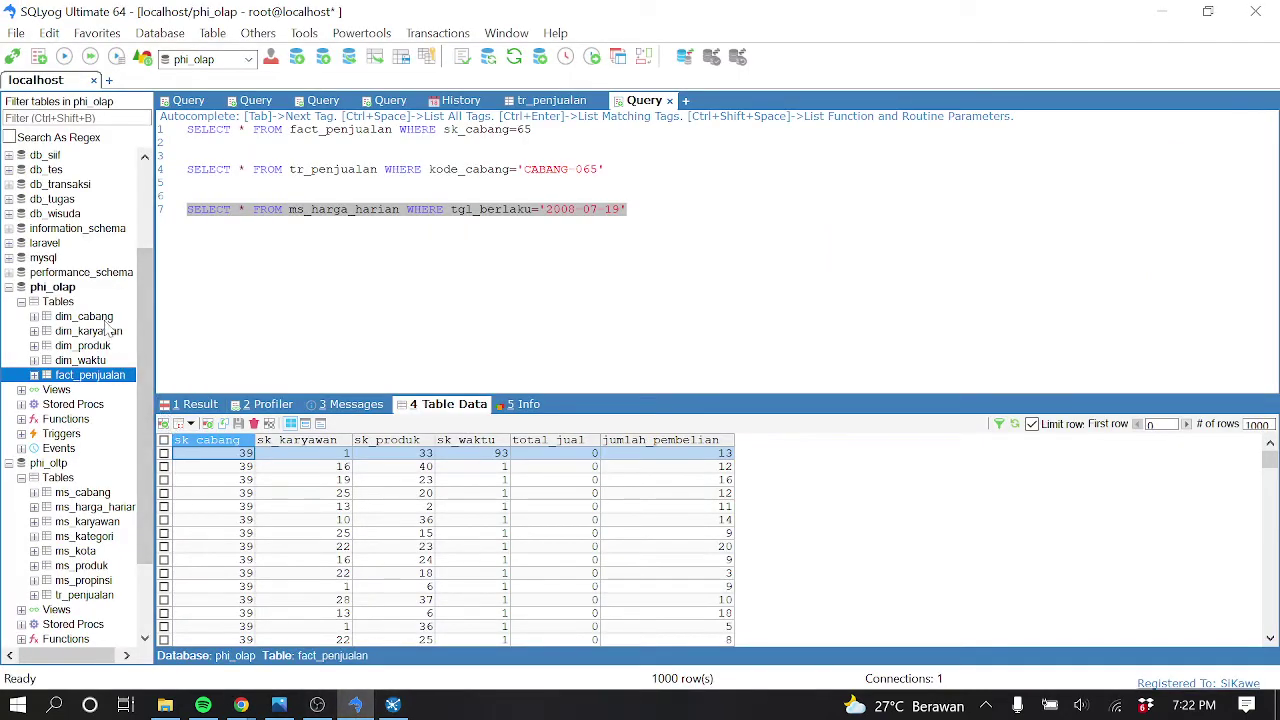
left_click(100, 317)
left_click(110, 331)
left_click(111, 346)
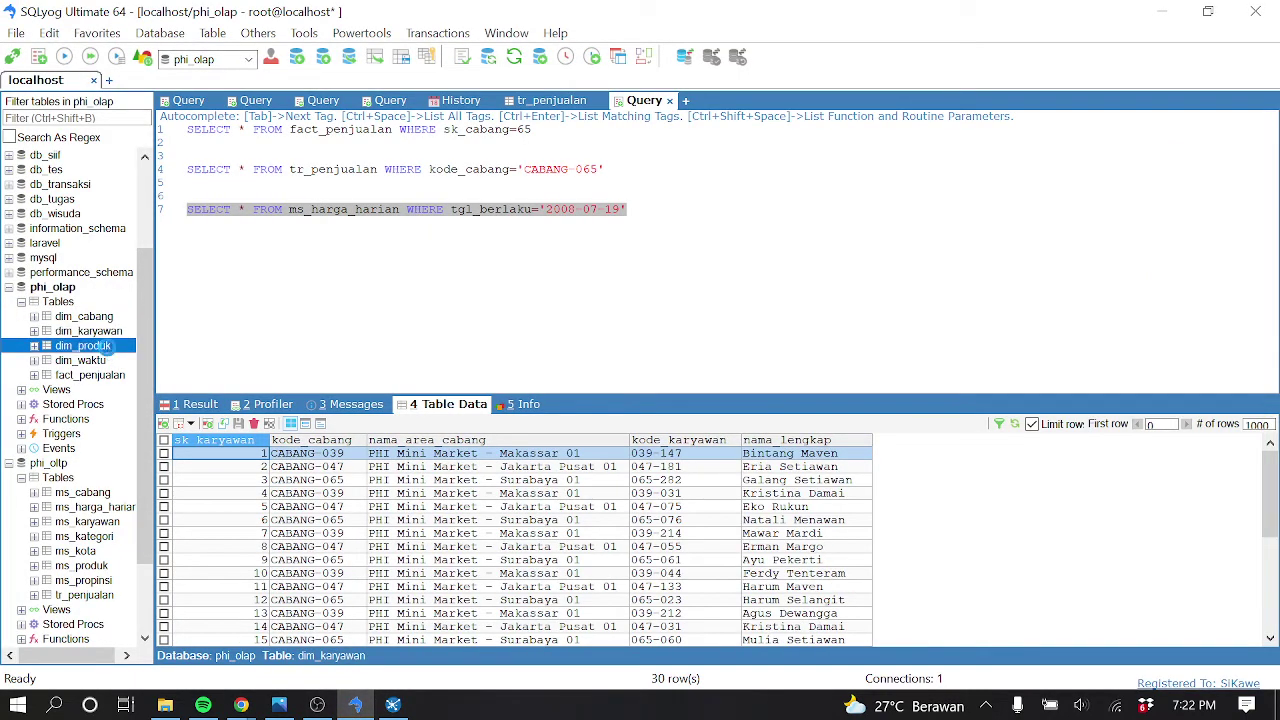
left_click(110, 362)
left_click(112, 377)
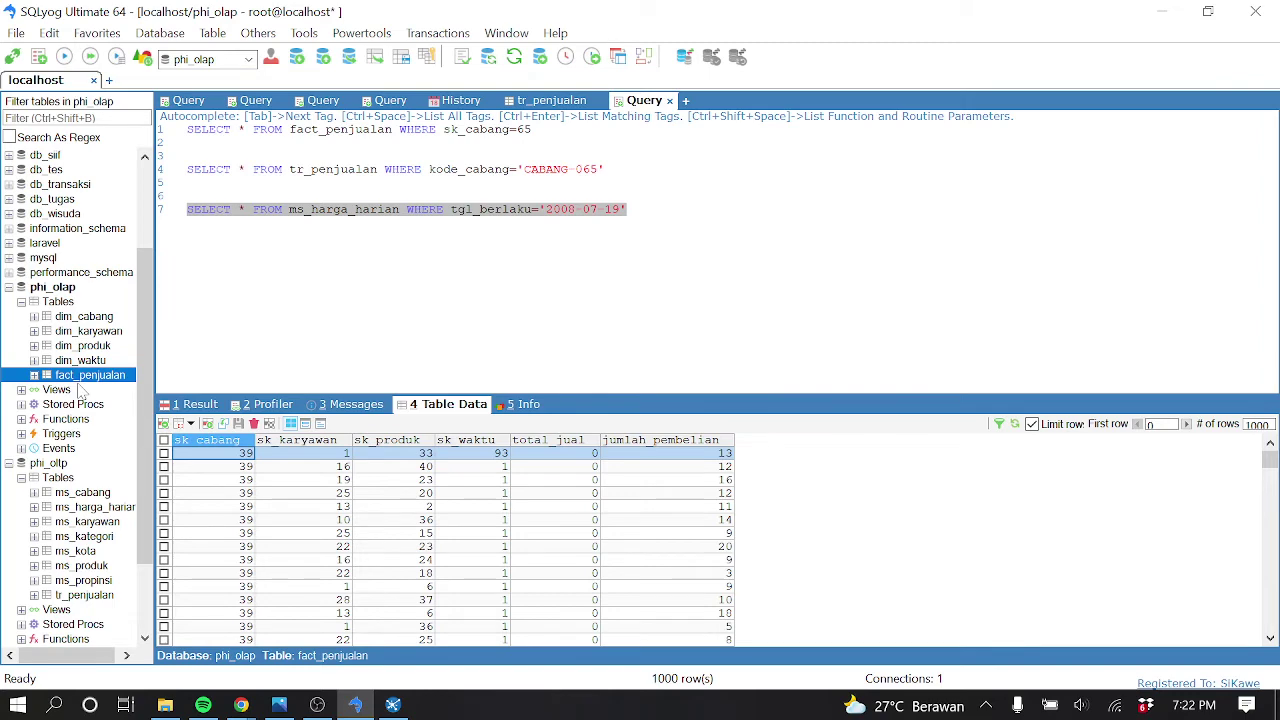
Search 'p' in the Start menu and launch Power BI Desktop
key("super")
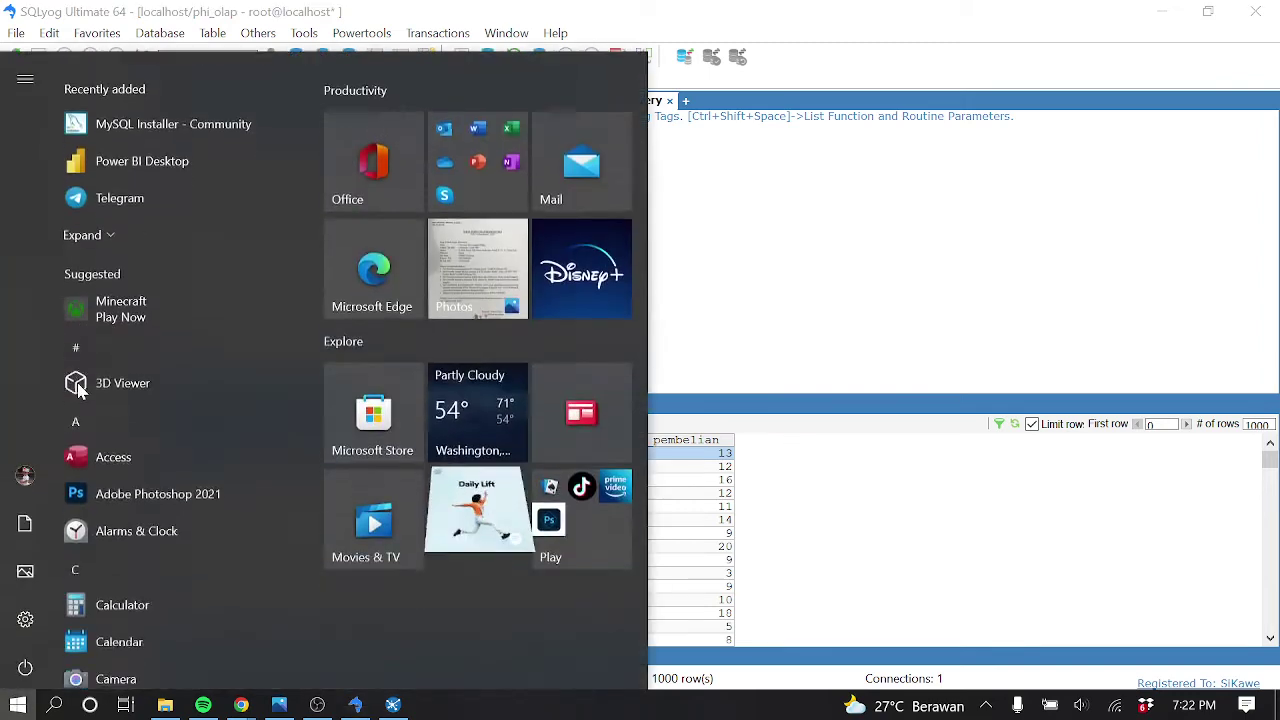
type("p")
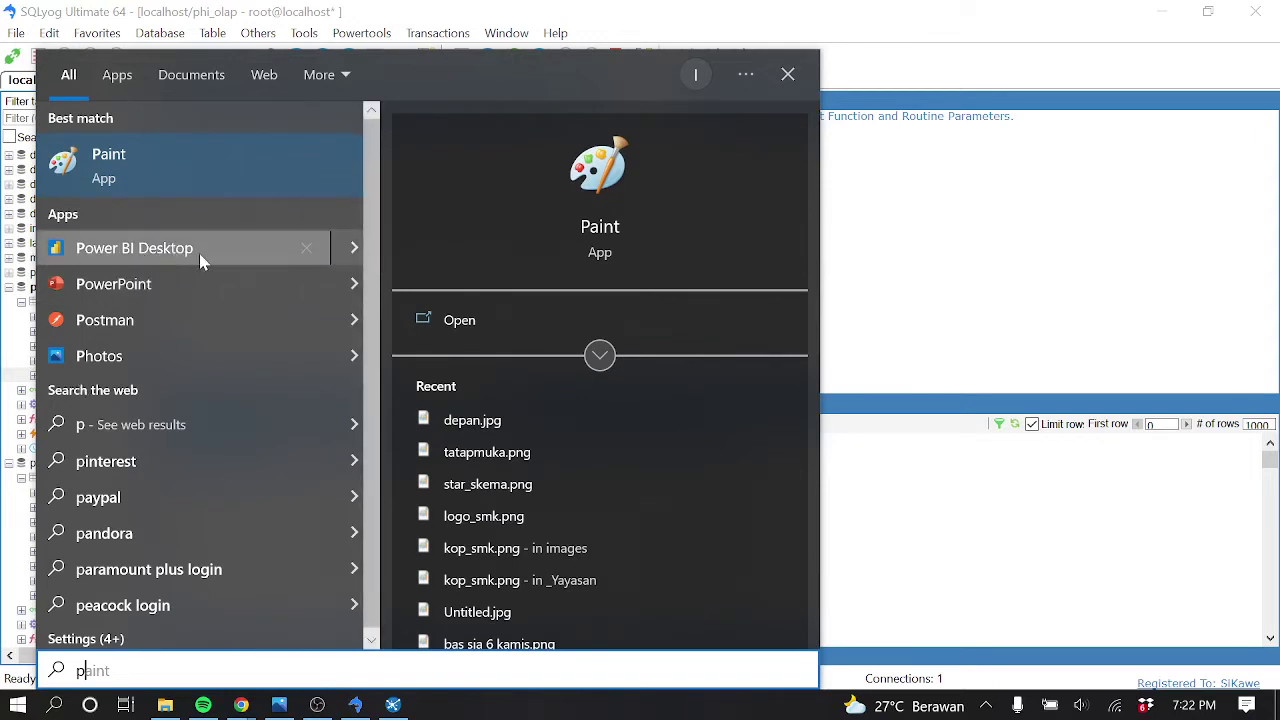
key("Return")
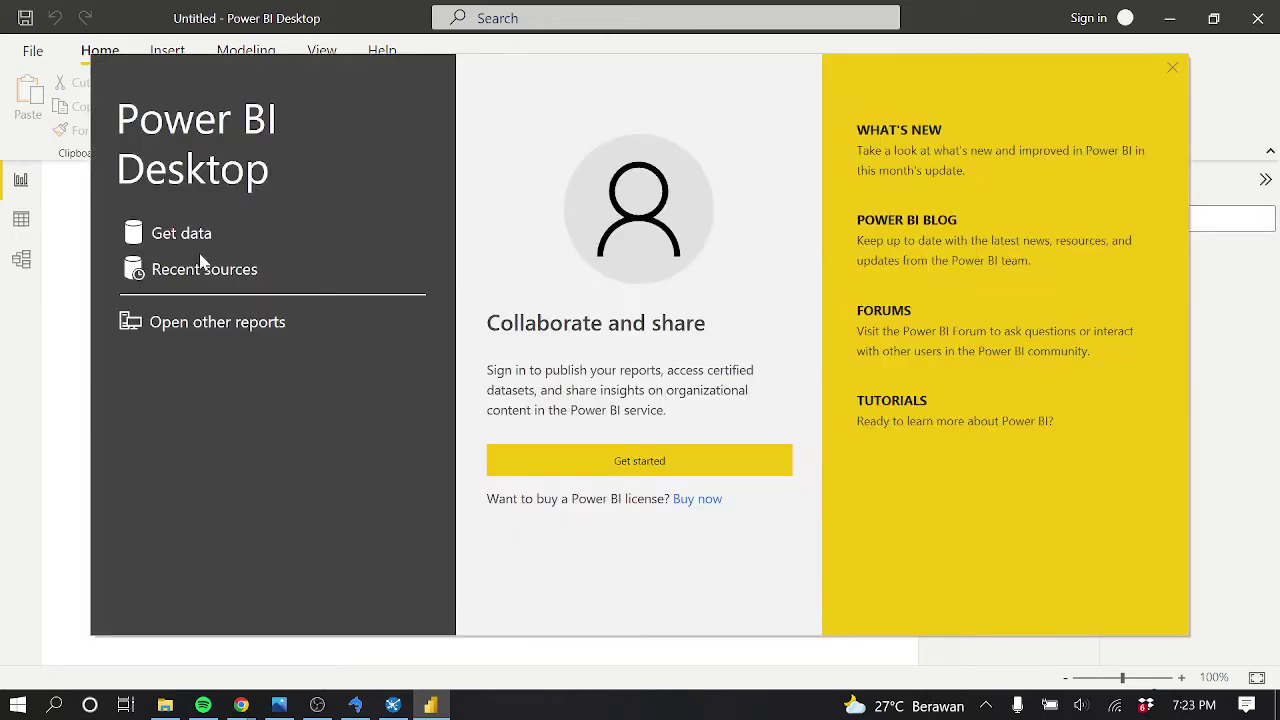
Dismiss the welcome screen and browse the full Get data connector catalogue
key("Escape")
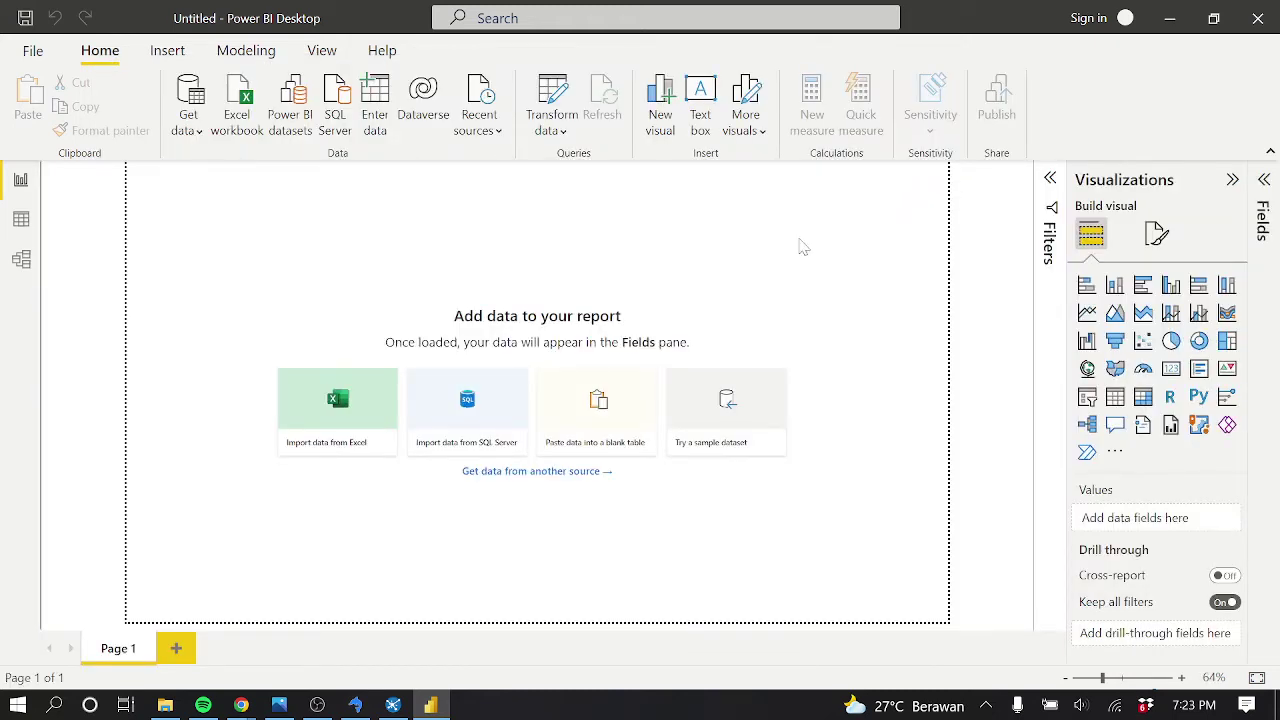
left_click(189, 125)
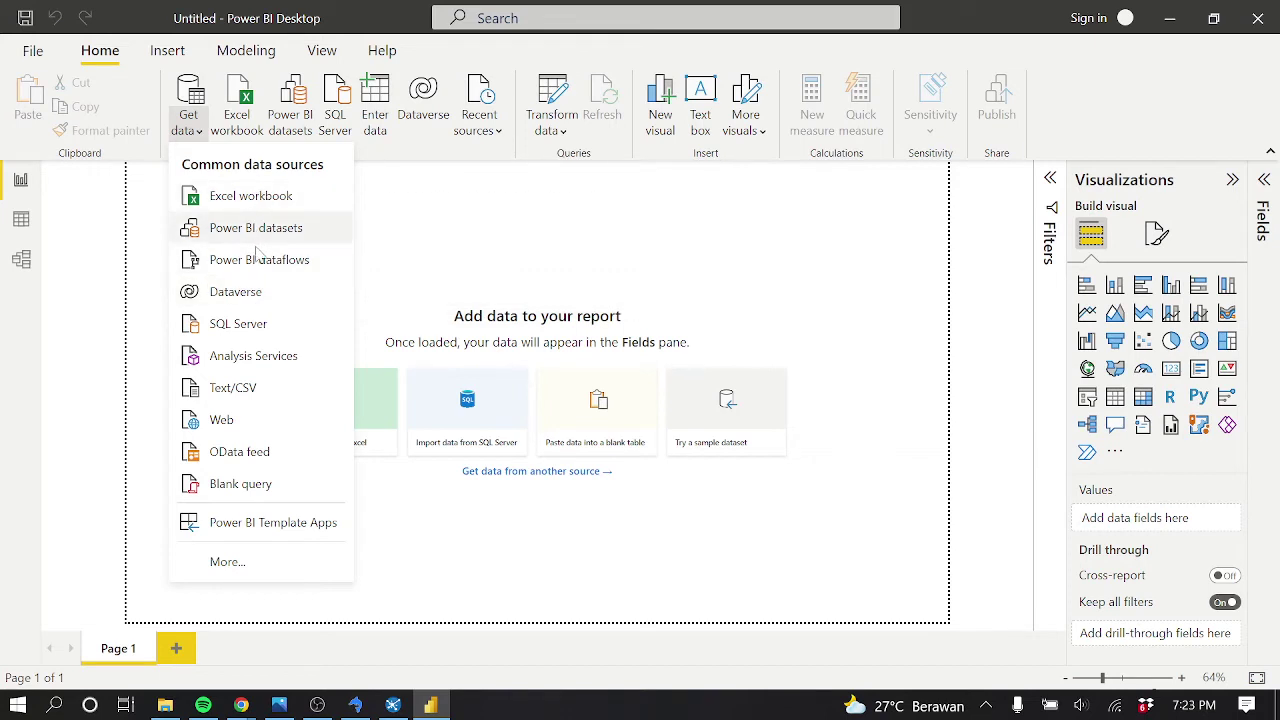
left_click(249, 562)
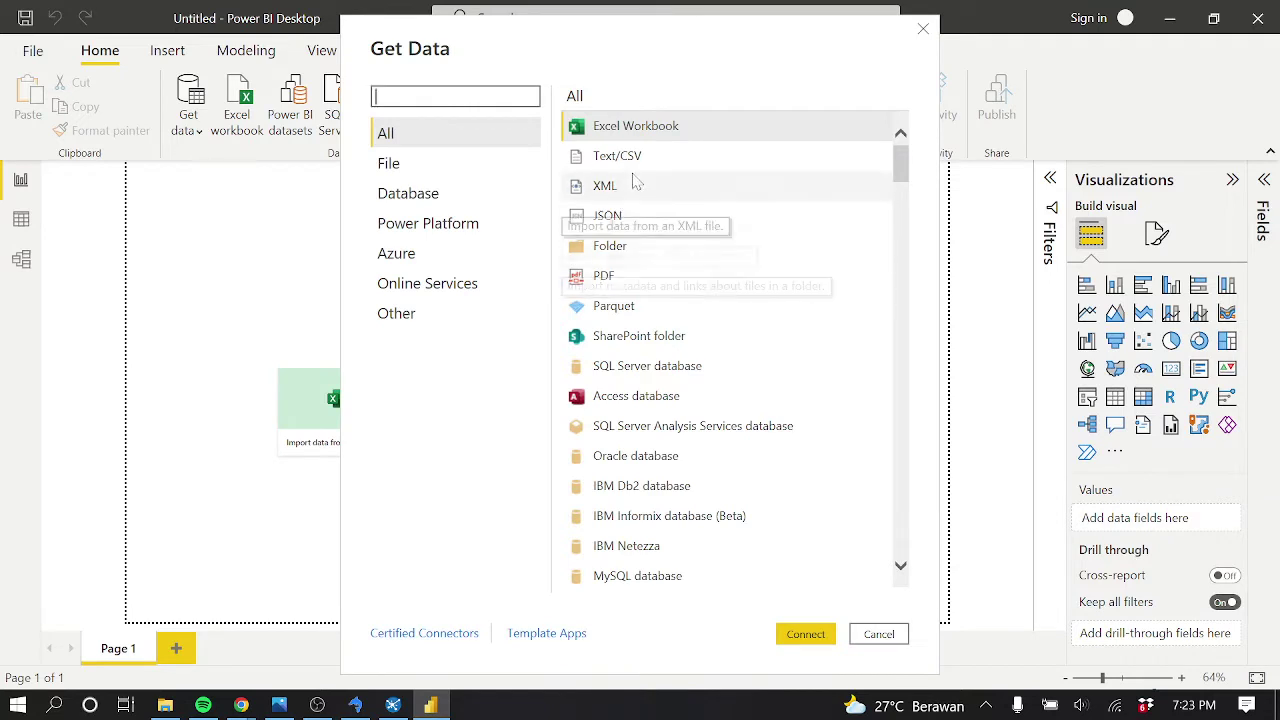
scroll(648, 262, "down", 2)
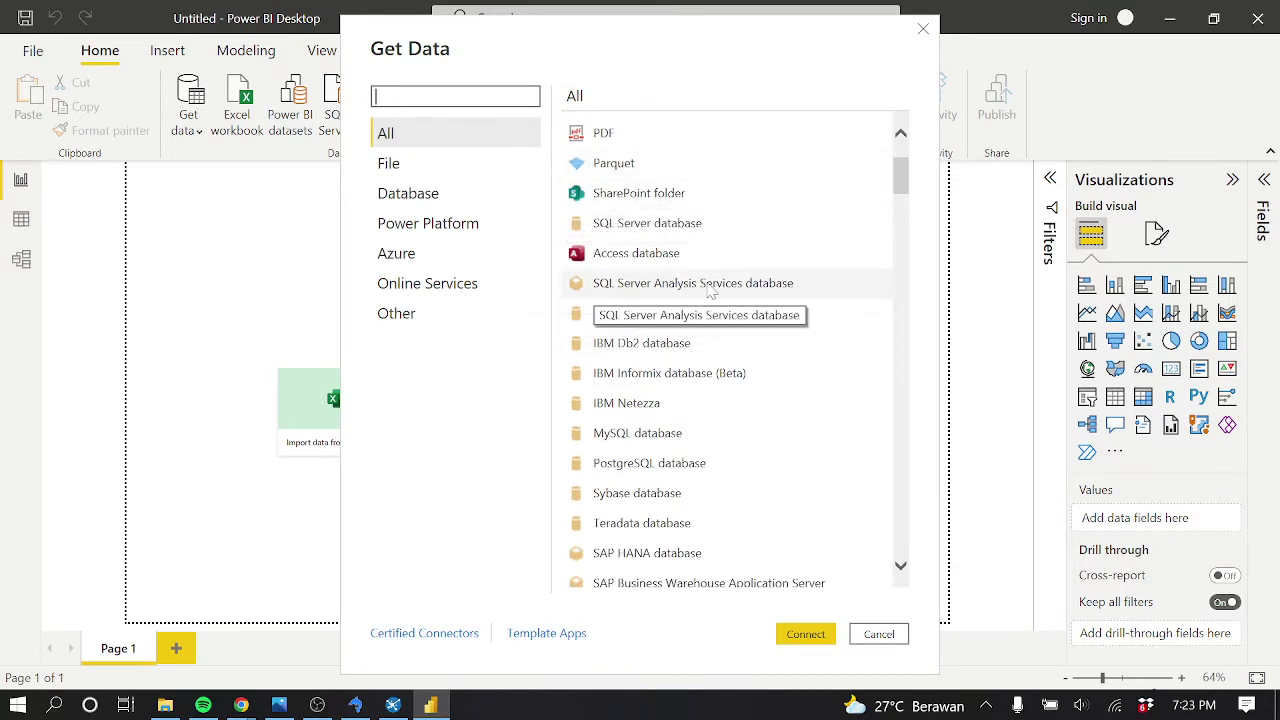
scroll(706, 280, "up", 1)
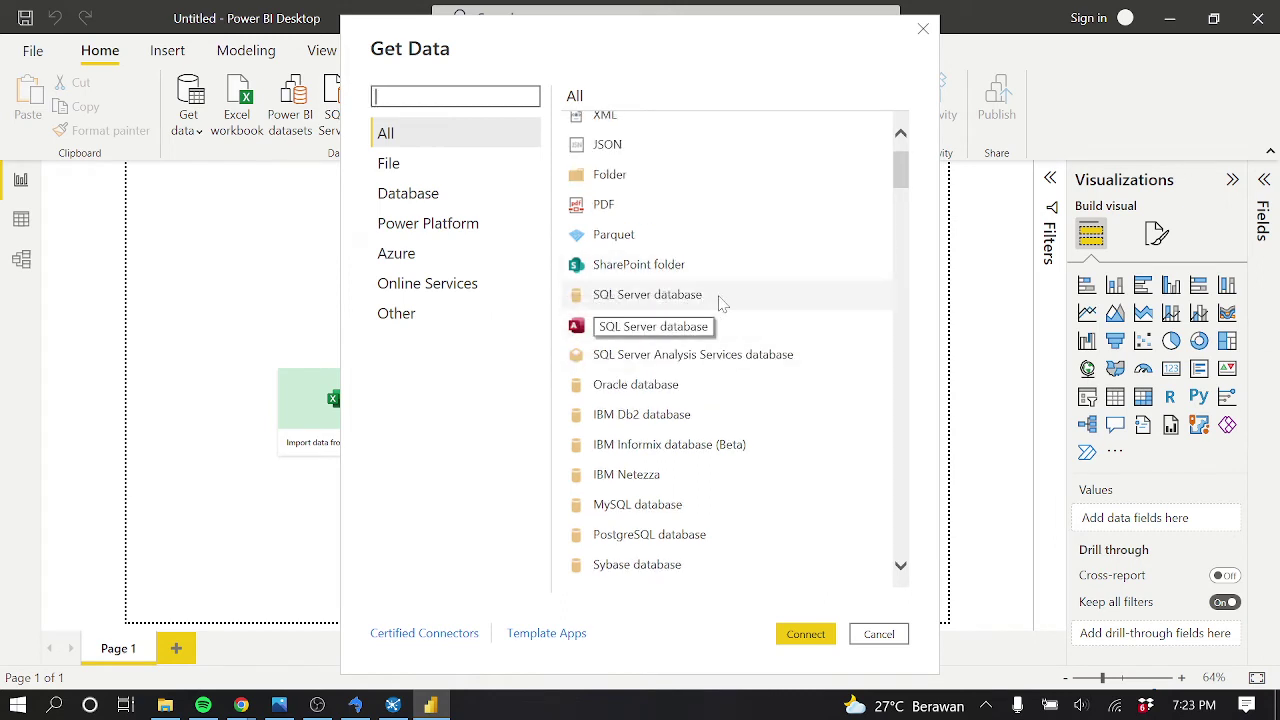
scroll(720, 271, "up", 1)
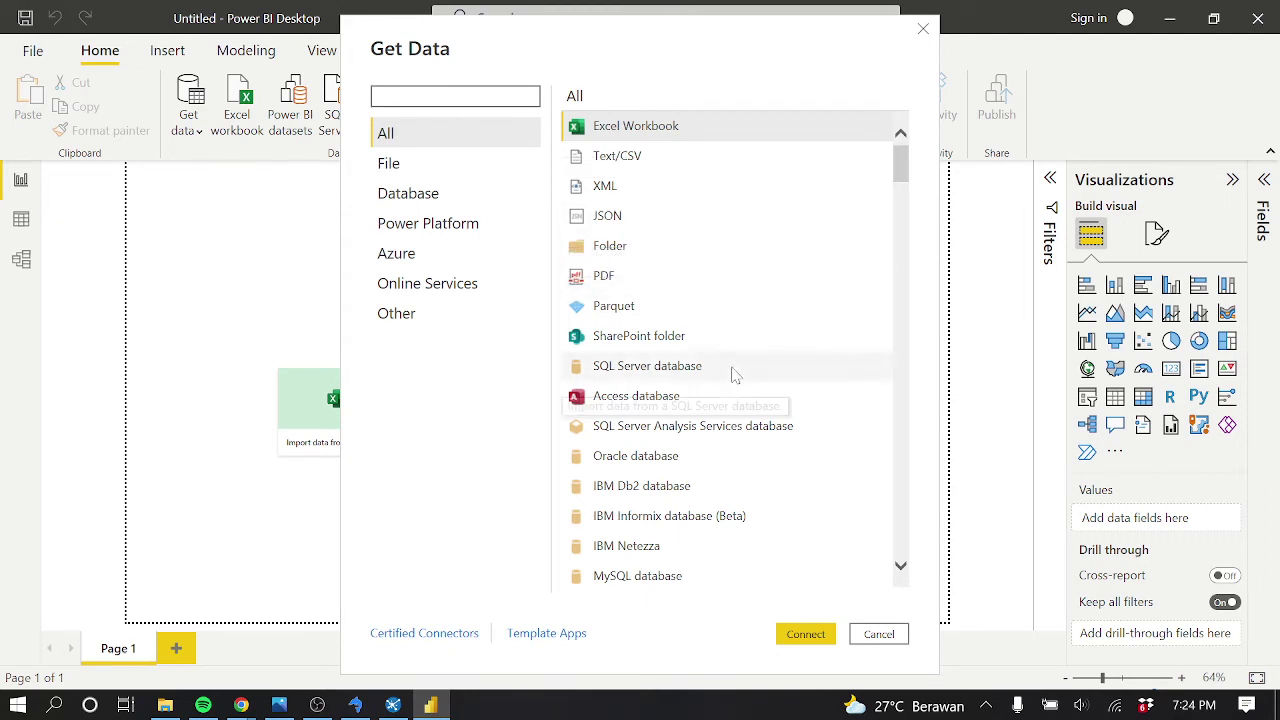
scroll(731, 372, "down", 1)
scroll(748, 483, "down", 3)
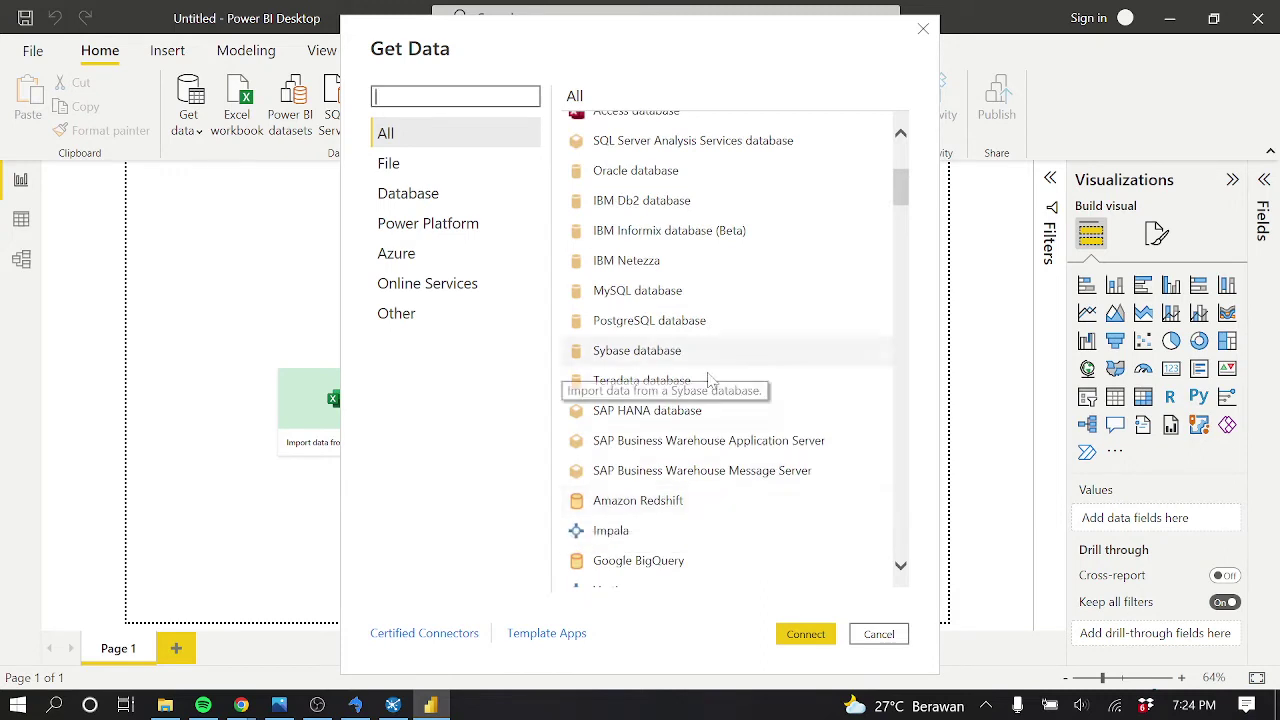
scroll(735, 420, "down", 3)
scroll(737, 497, "down", 1)
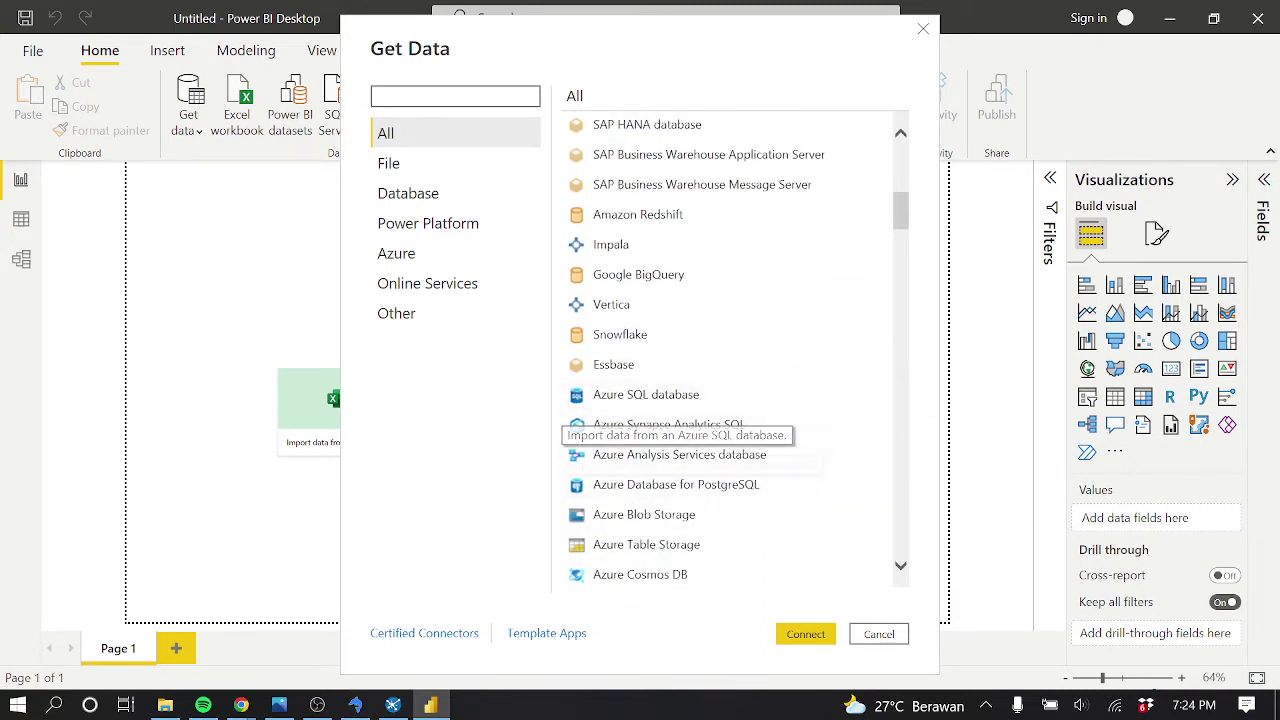
scroll(705, 372, "up", 3)
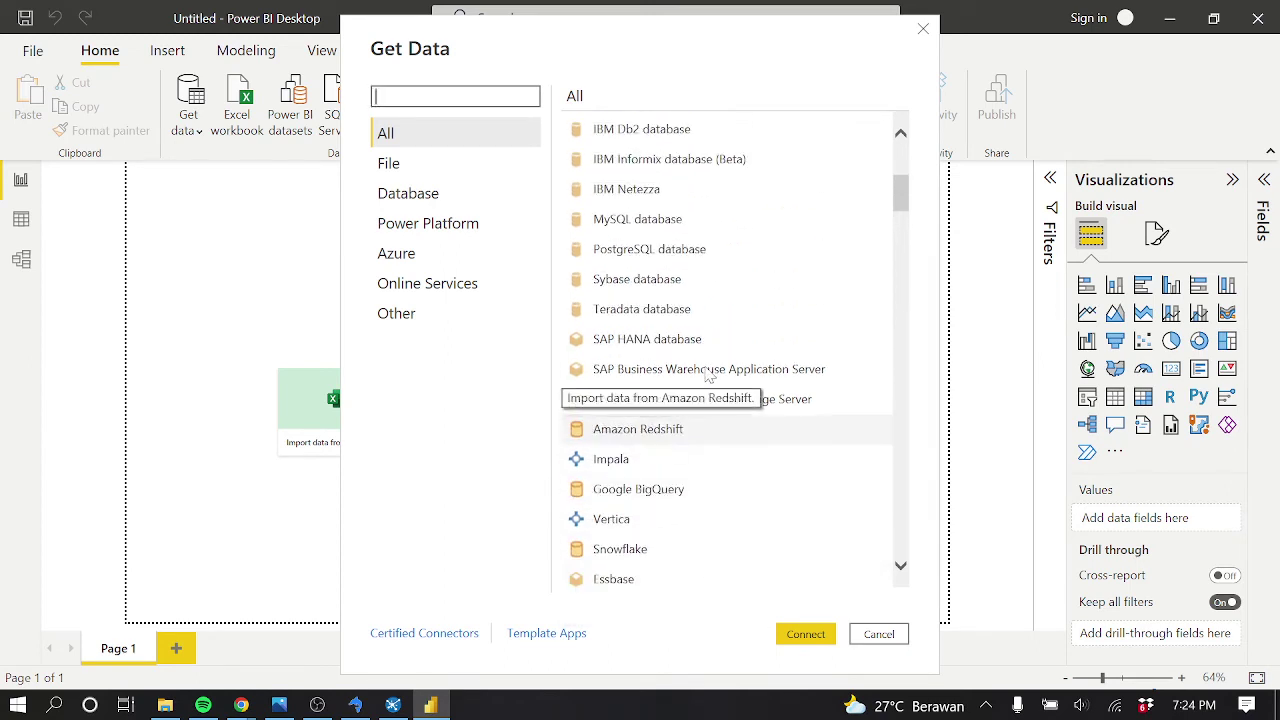
scroll(678, 378, "up", 2)
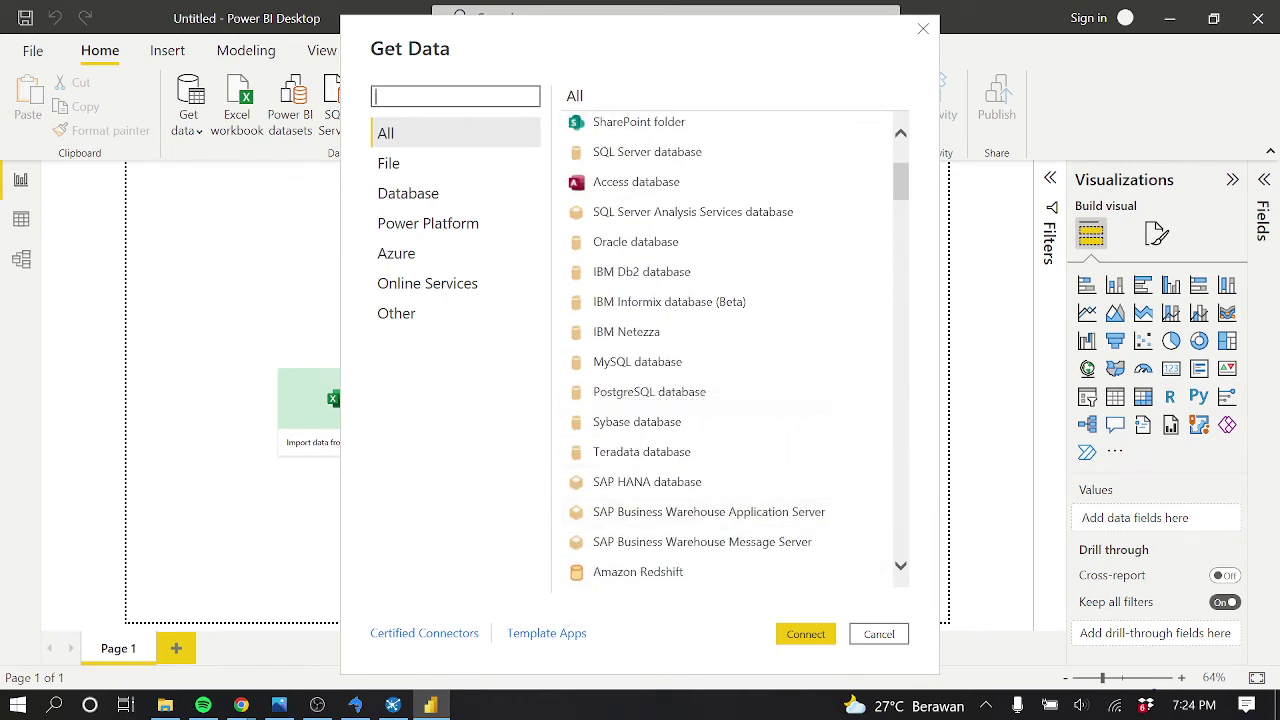
Filter to Database sources and connect with MySQL database, which asks for additional components
left_click(667, 367)
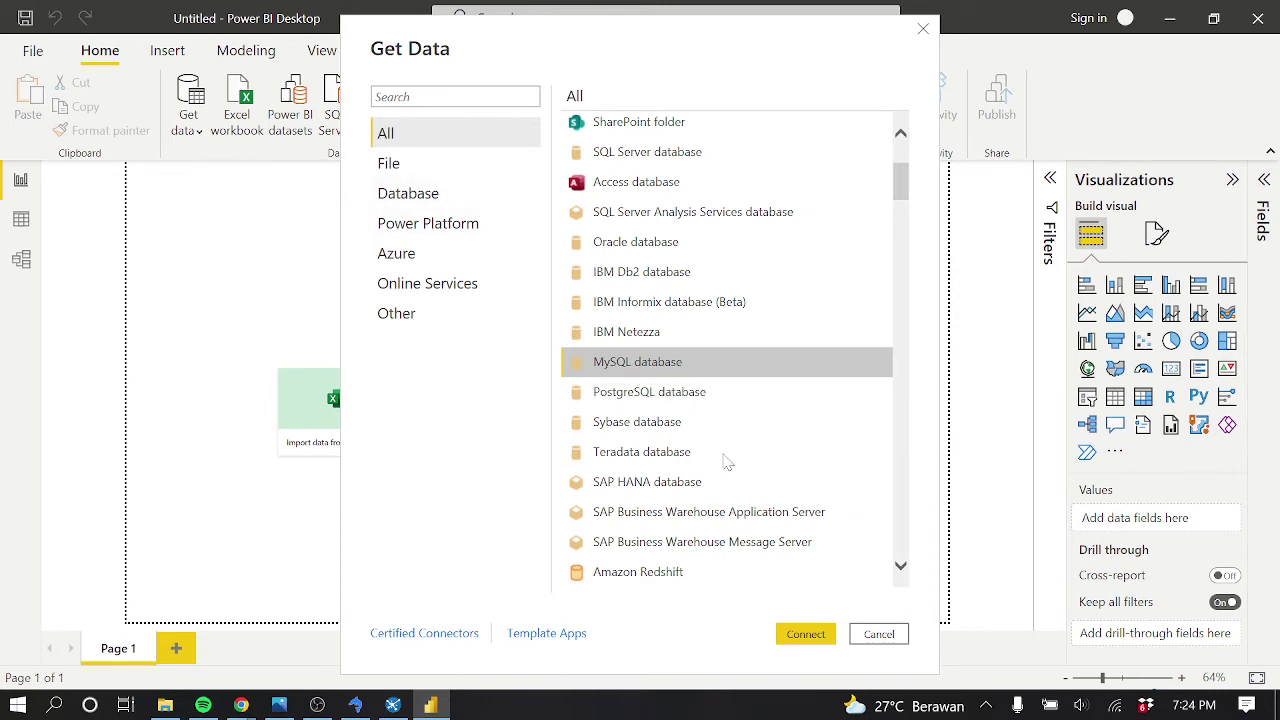
left_click(412, 208)
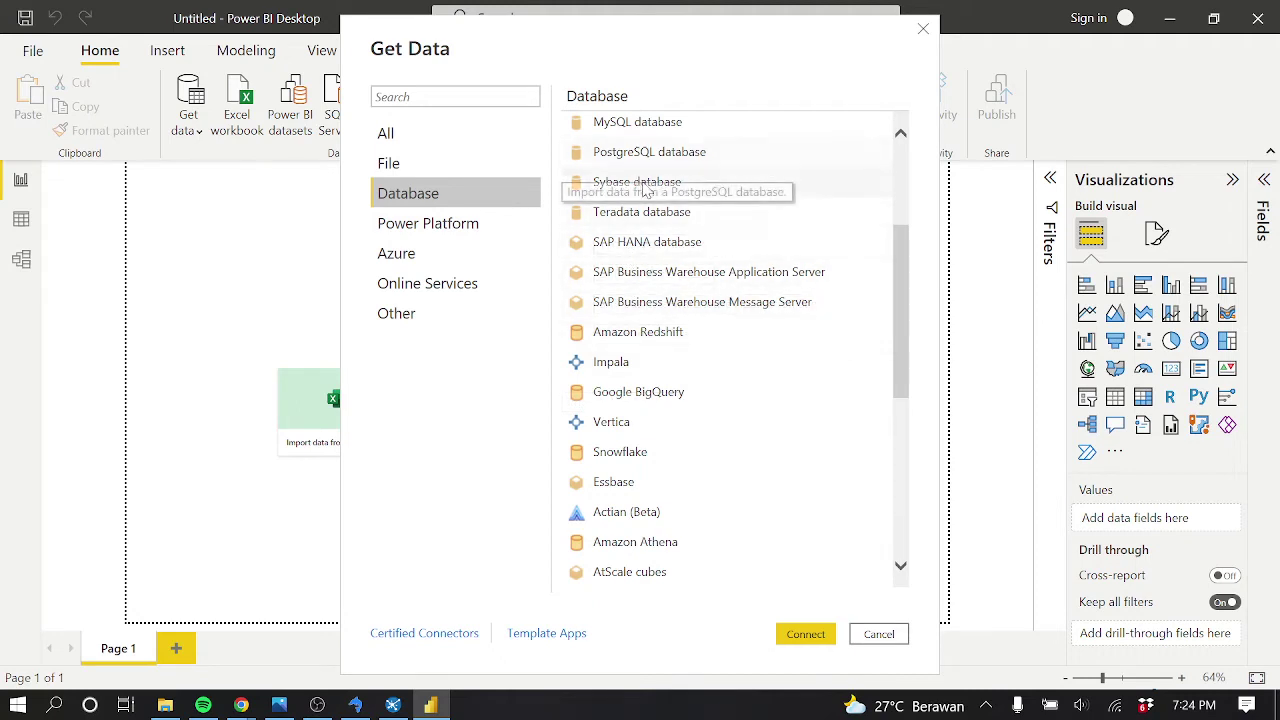
left_click(640, 124)
left_click(808, 633)
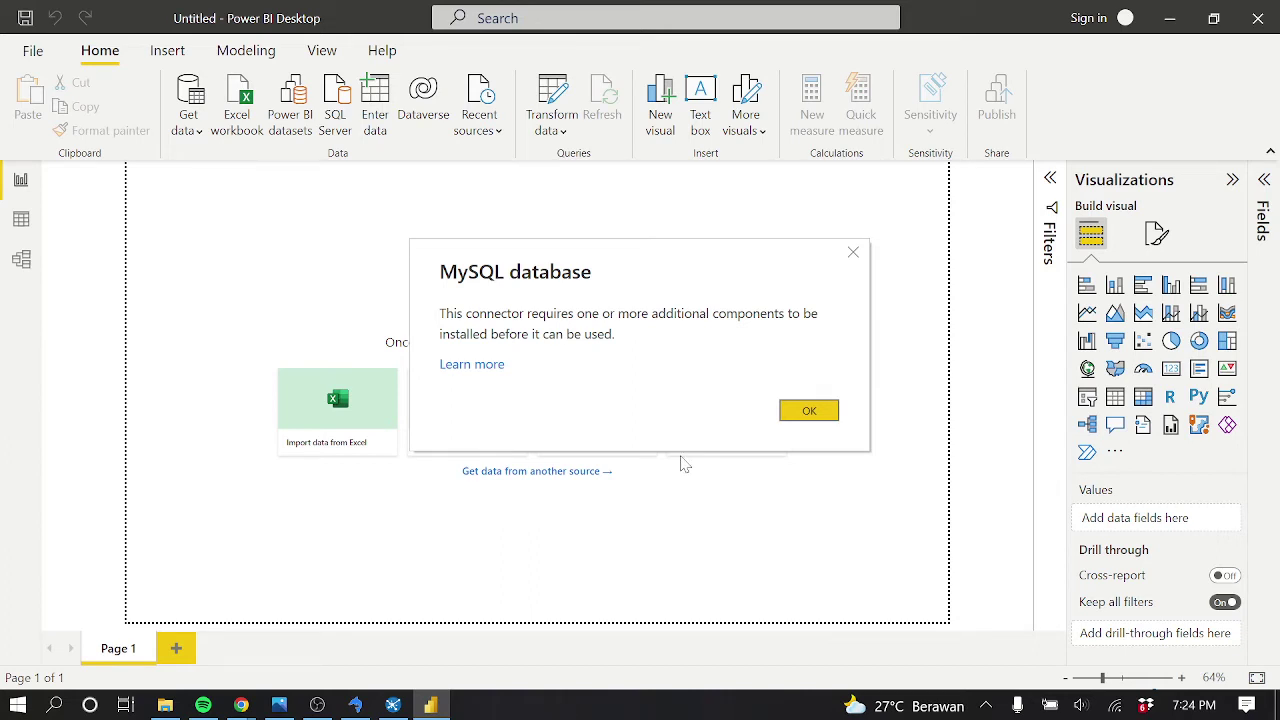
Bring the MySQL Community Downloads page in the browser to the front
left_click(501, 377)
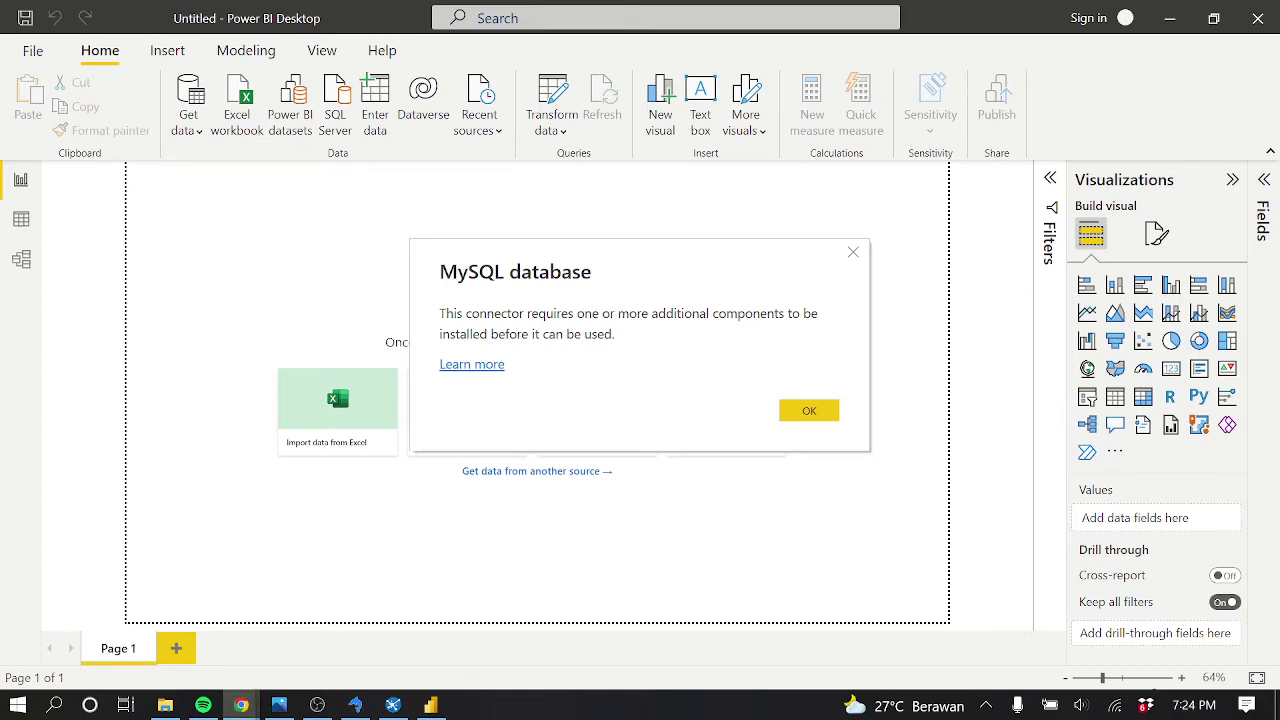
key("alt+Tab")
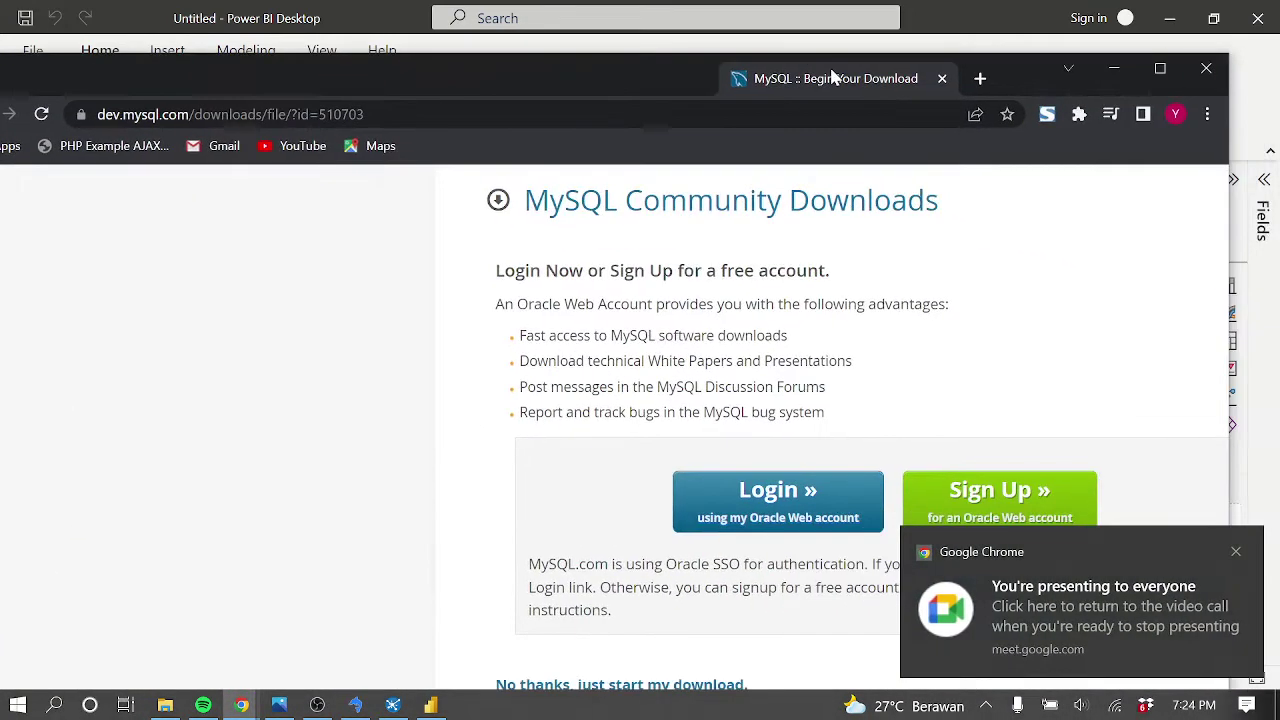
Maximize Chrome, download mysql-connector-net-8.0.29 without signing in, and open the .msi
left_click(1134, 63)
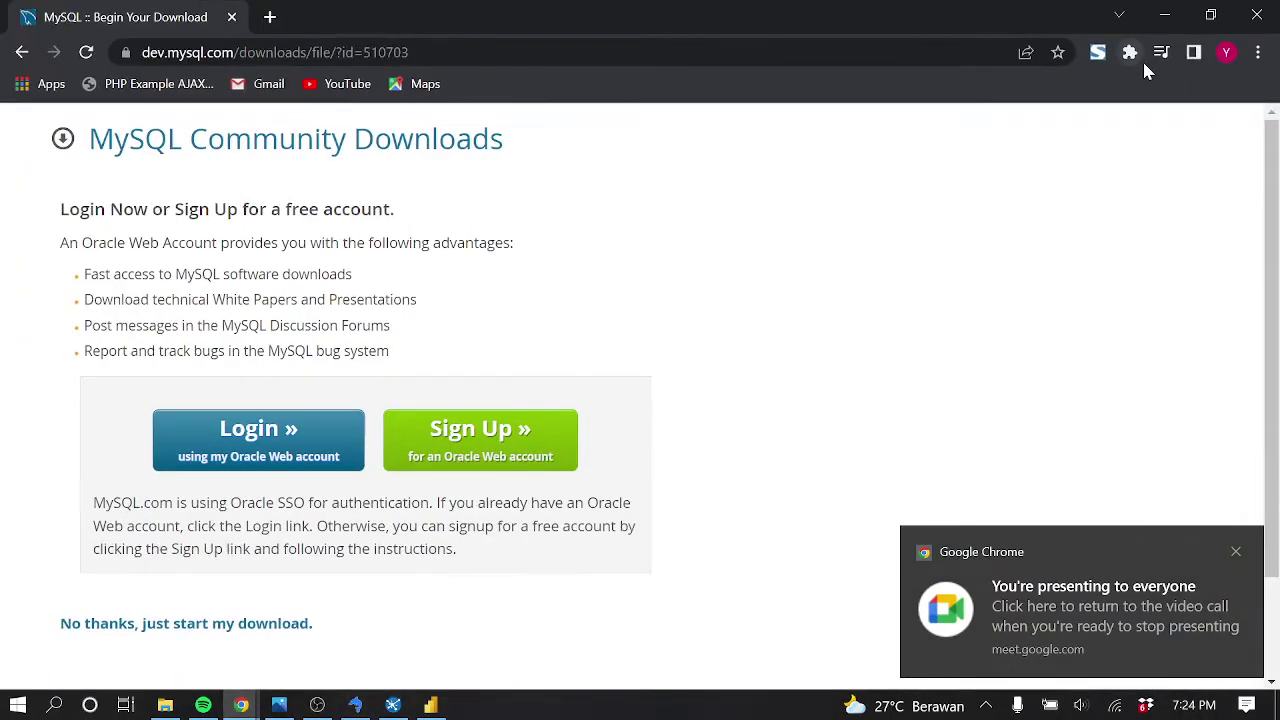
left_click(1236, 551)
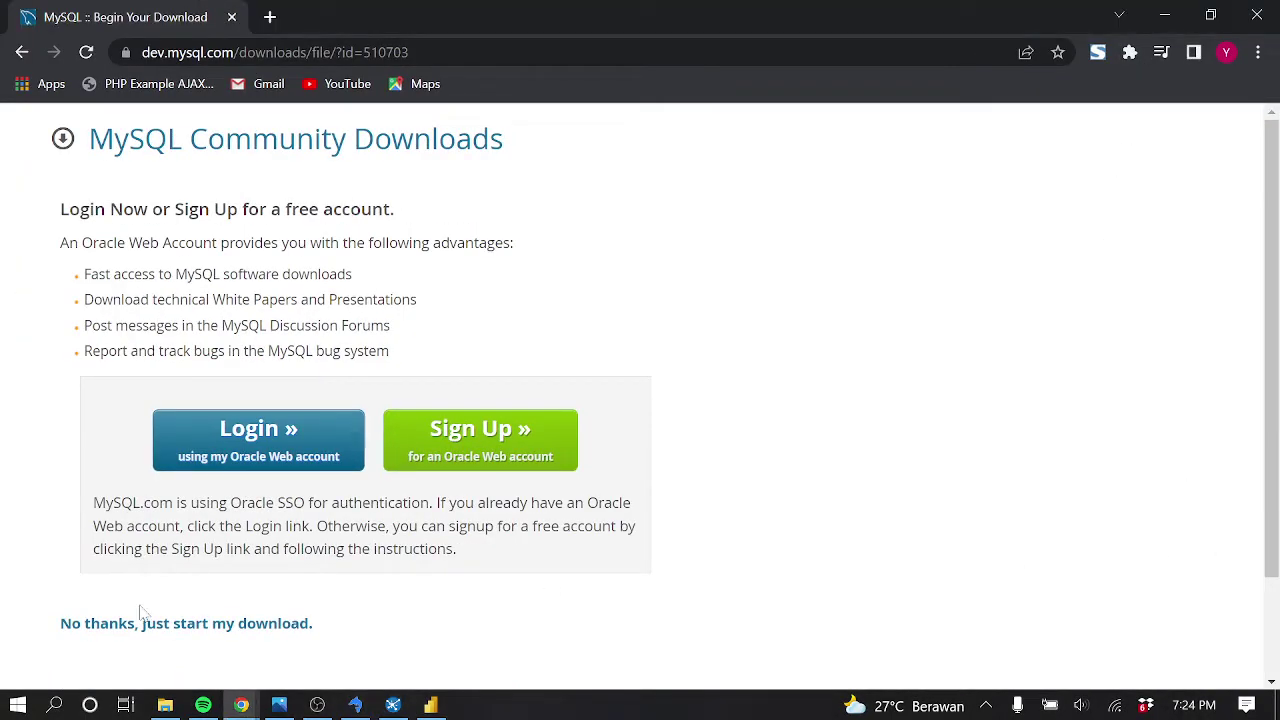
left_click(230, 626)
mouse_move(279, 705)
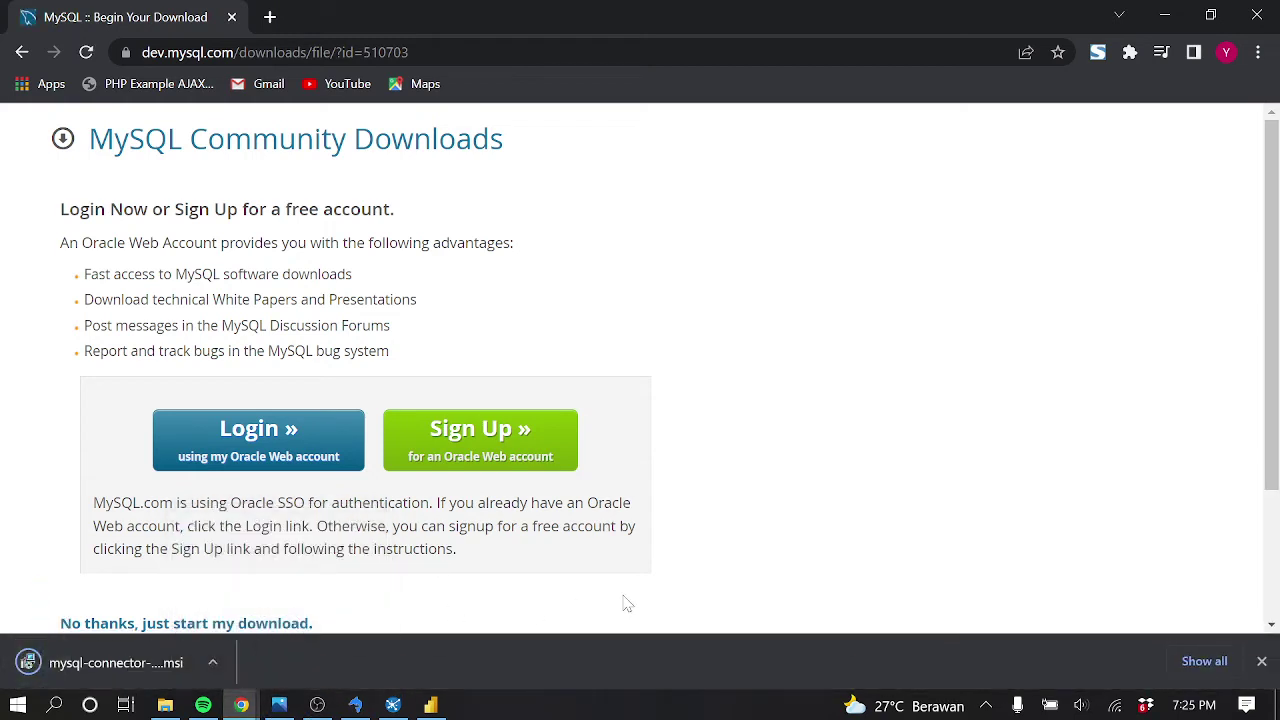
left_click(172, 672)
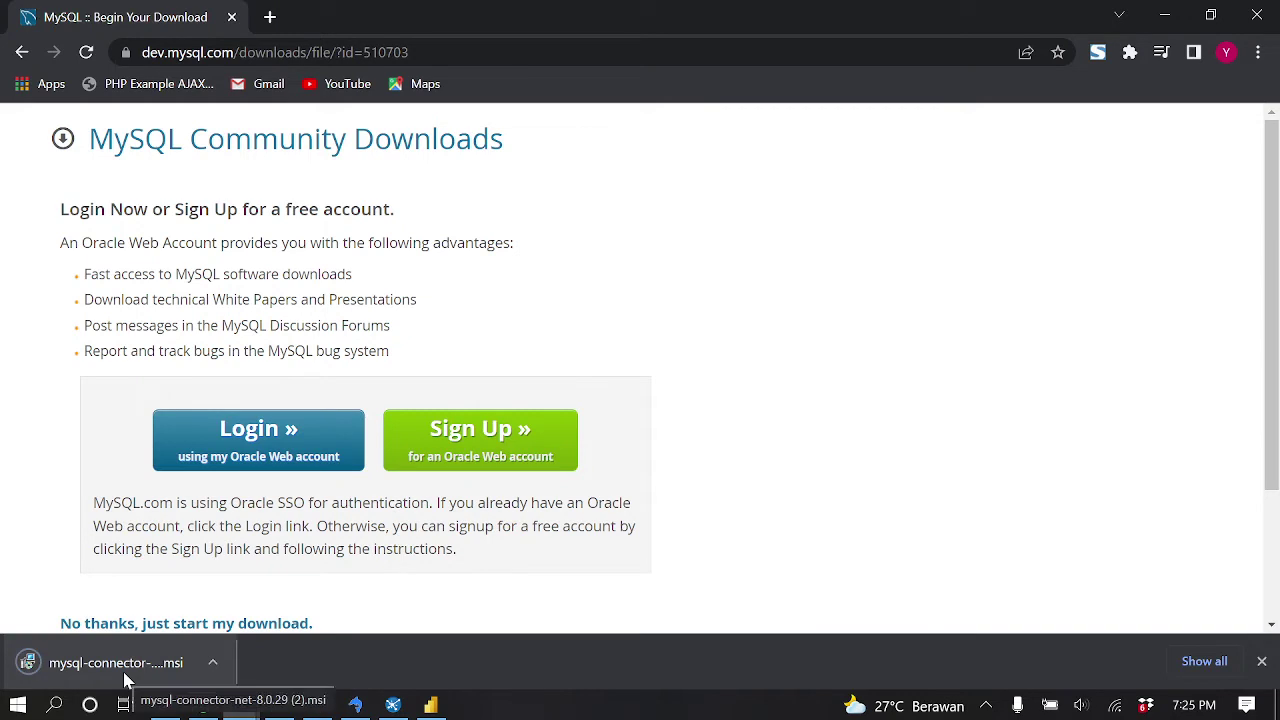
Run the MySQL Connector Net 8.0.29 installer through Next, Change, Next, Change and Finish
left_click(127, 662)
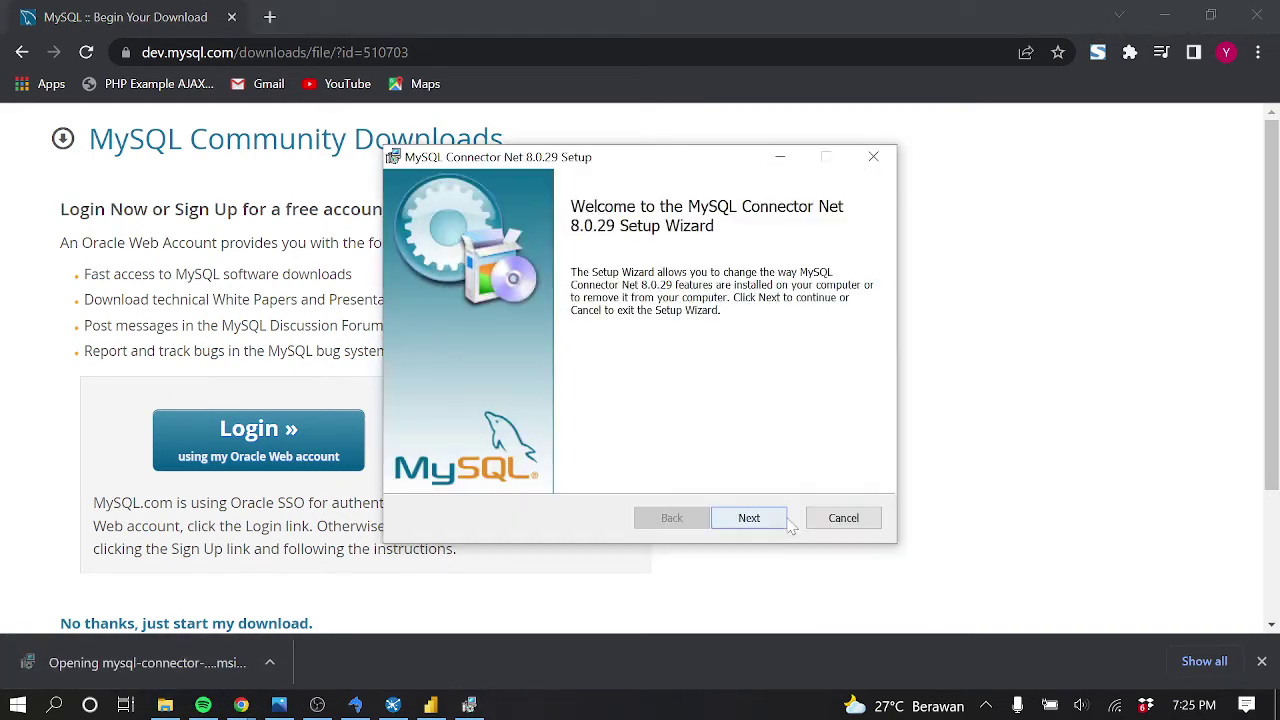
left_click(767, 514)
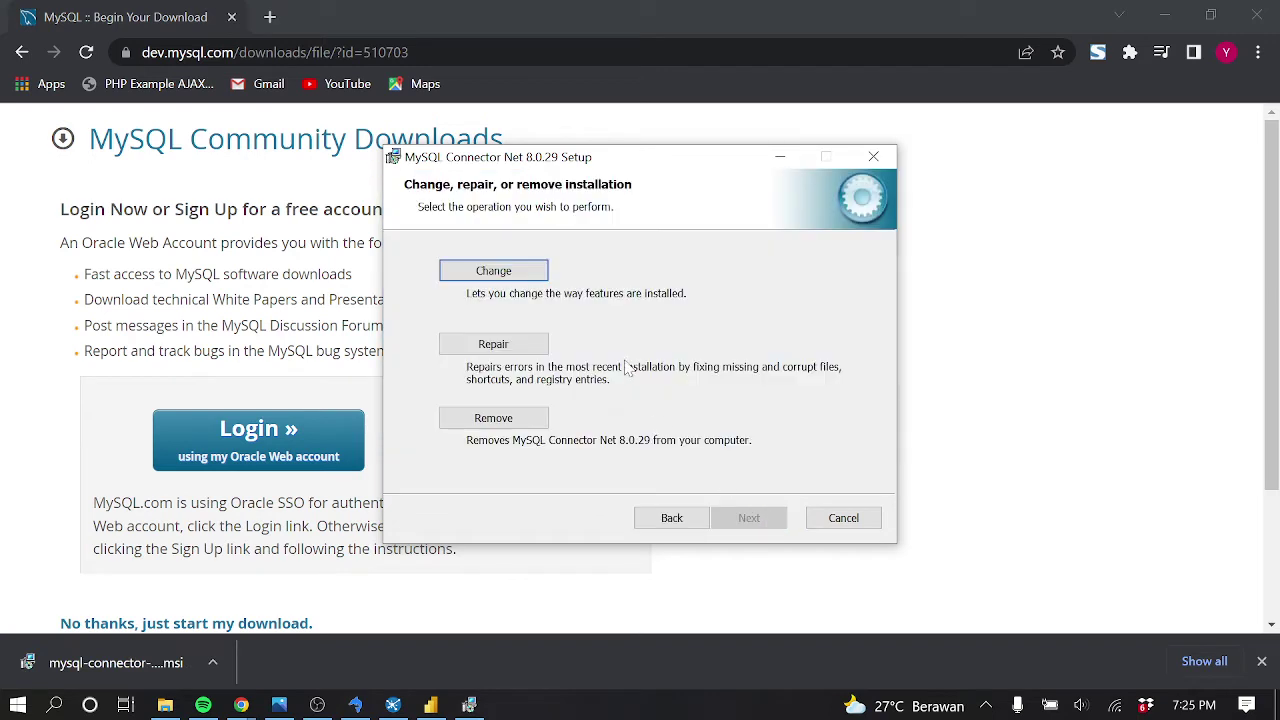
left_click(526, 274)
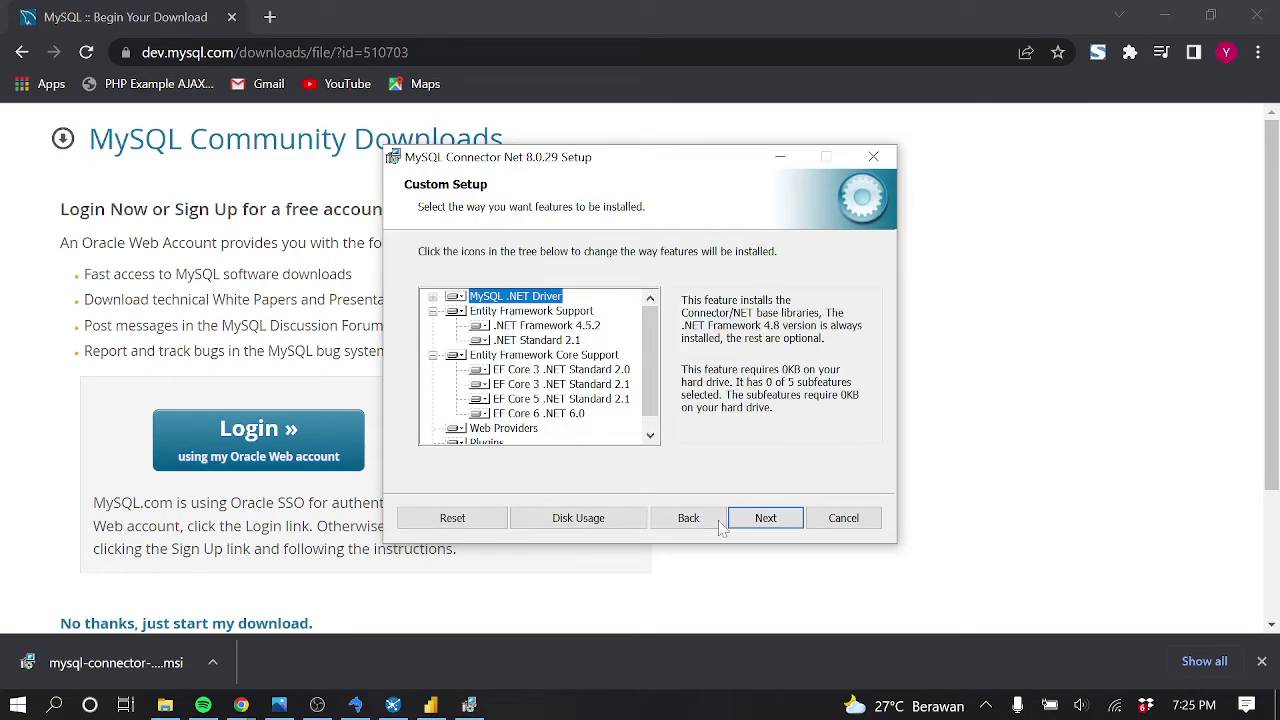
left_click(765, 517)
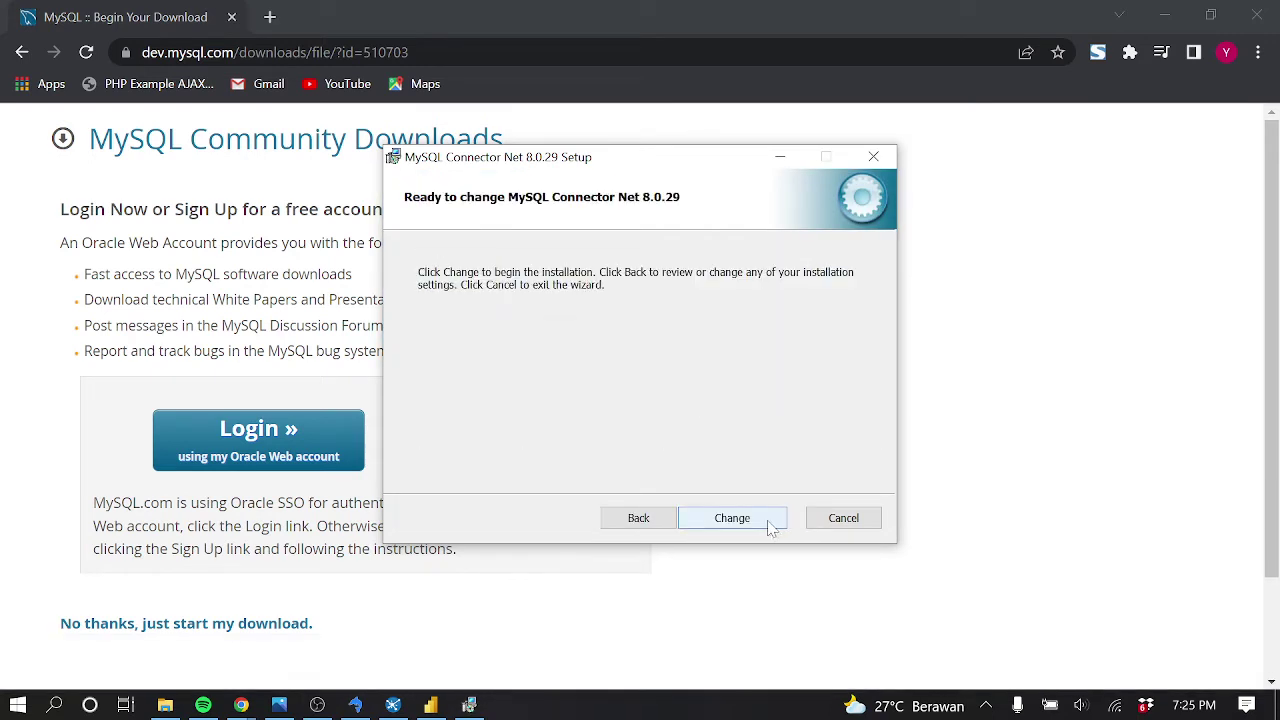
left_click(770, 527)
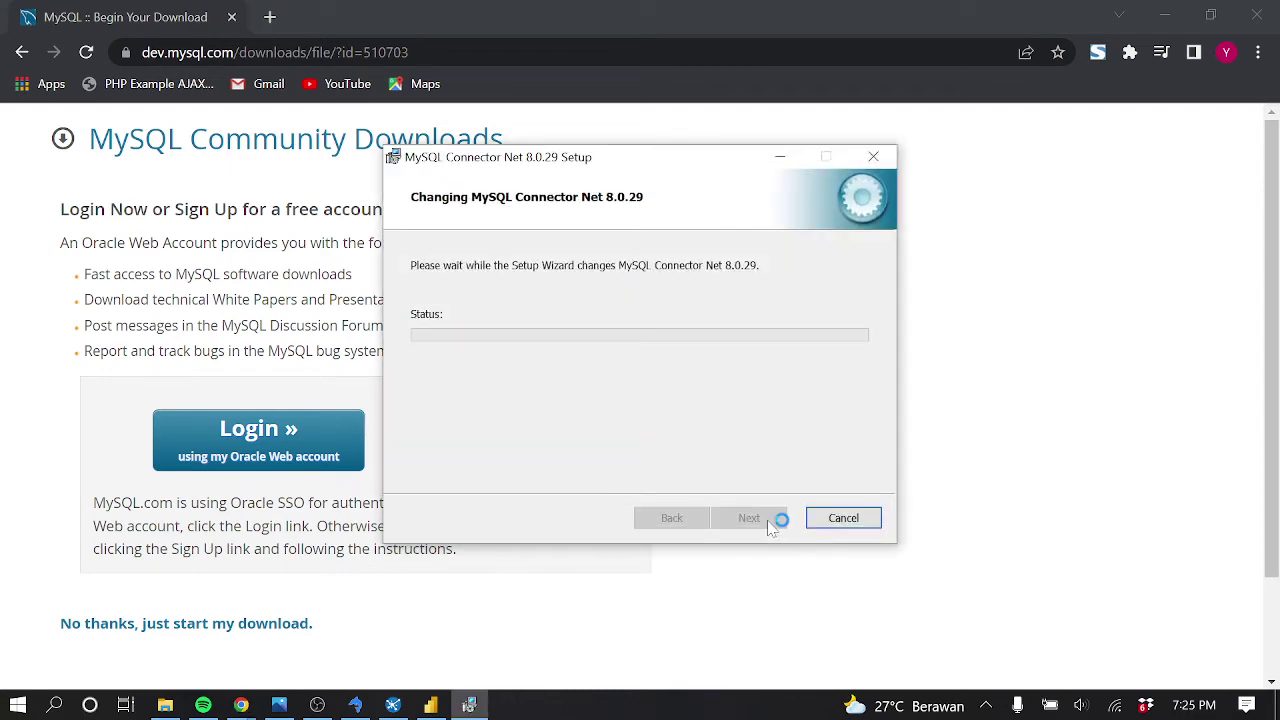
left_click(768, 522)
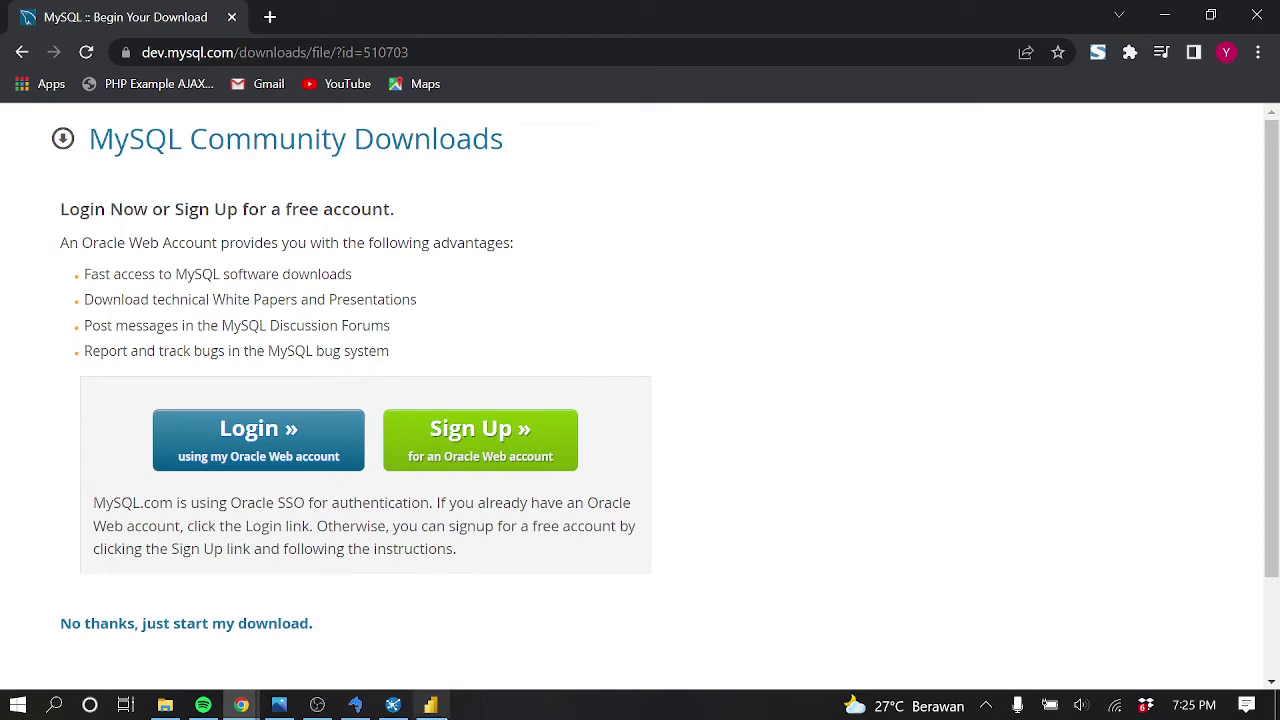
left_click(431, 705)
Dismiss the missing-components notice, close Power BI Desktop, and relaunch it from Windows search
left_click(809, 410)
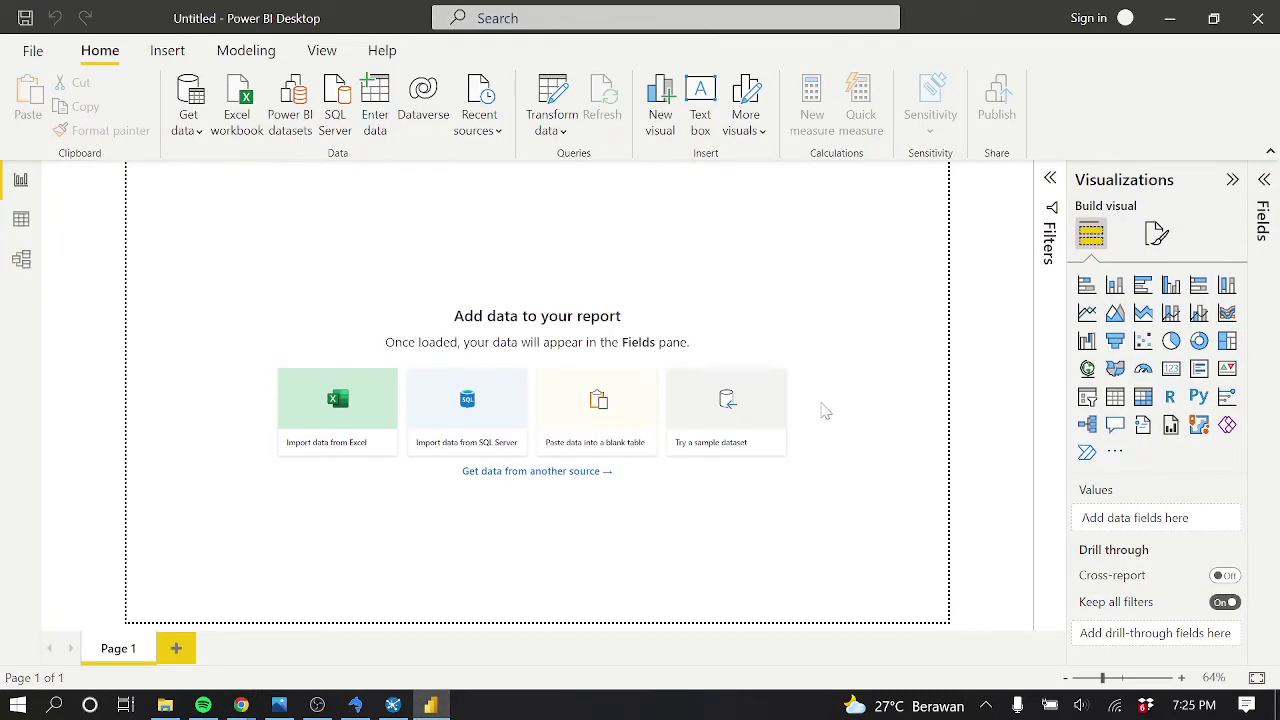
left_click(1252, 24)
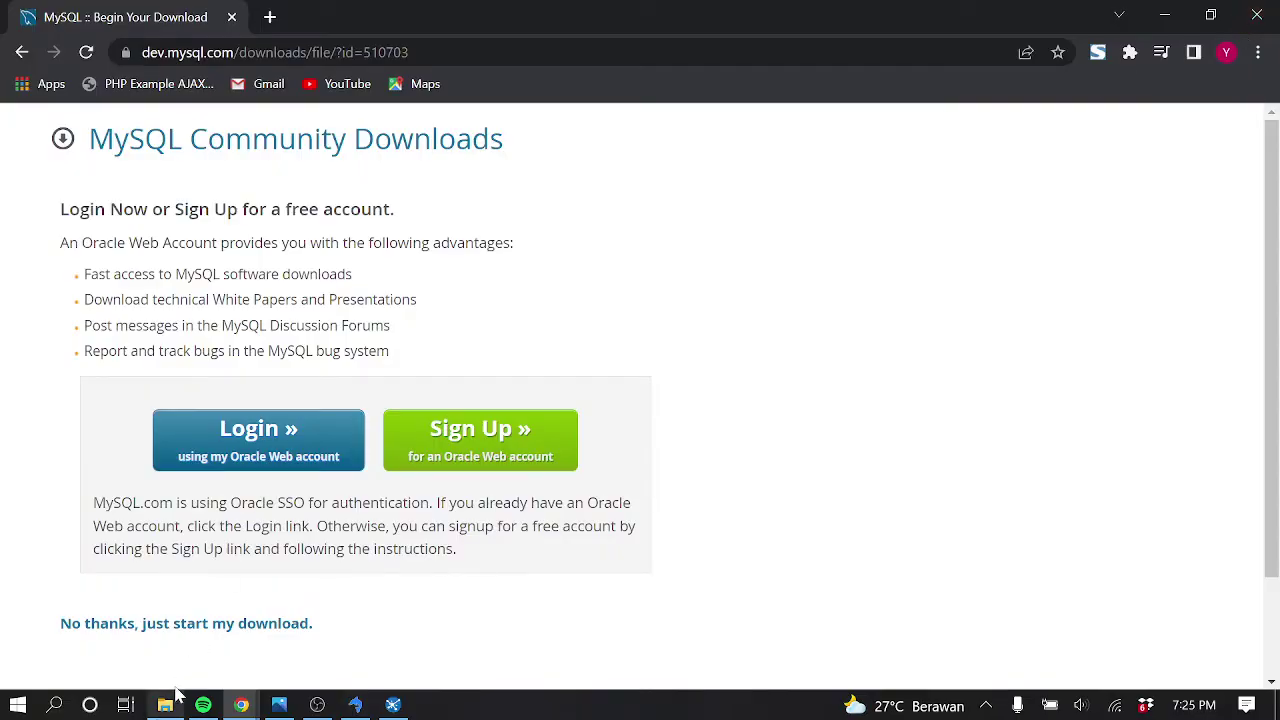
key("super")
type("pwo")
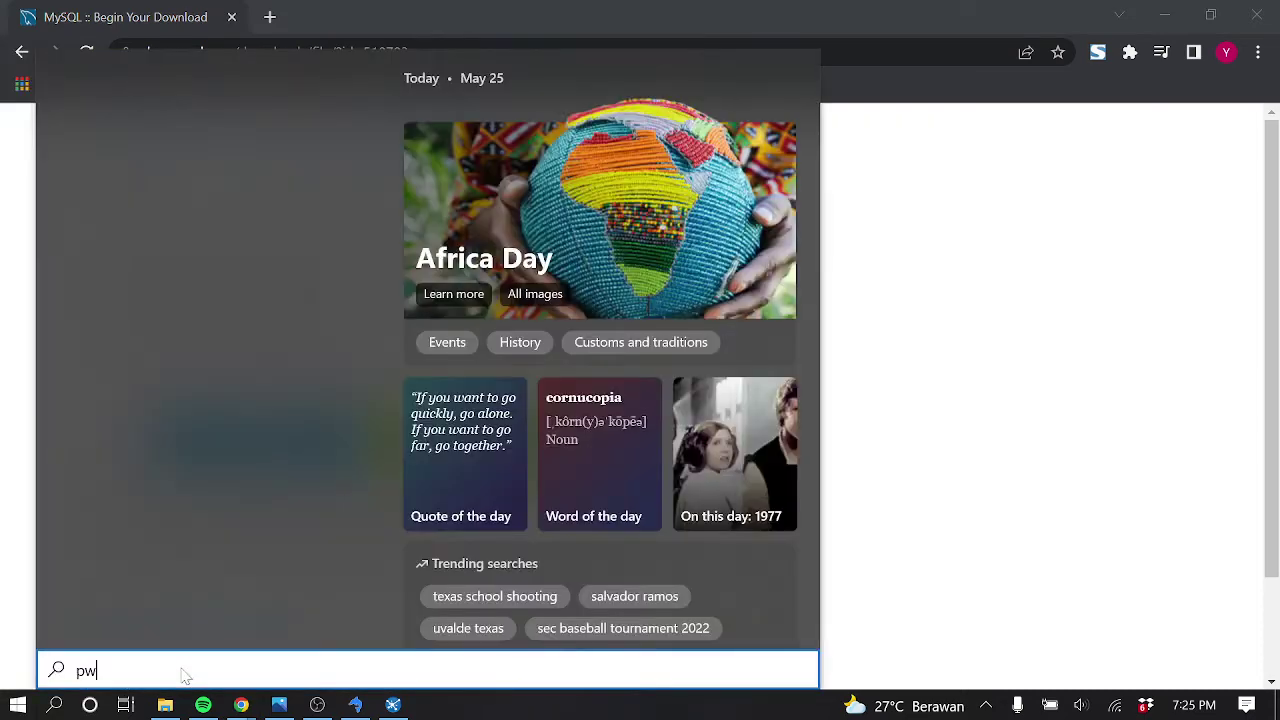
key("BackSpace")
key("BackSpace")
type("o")
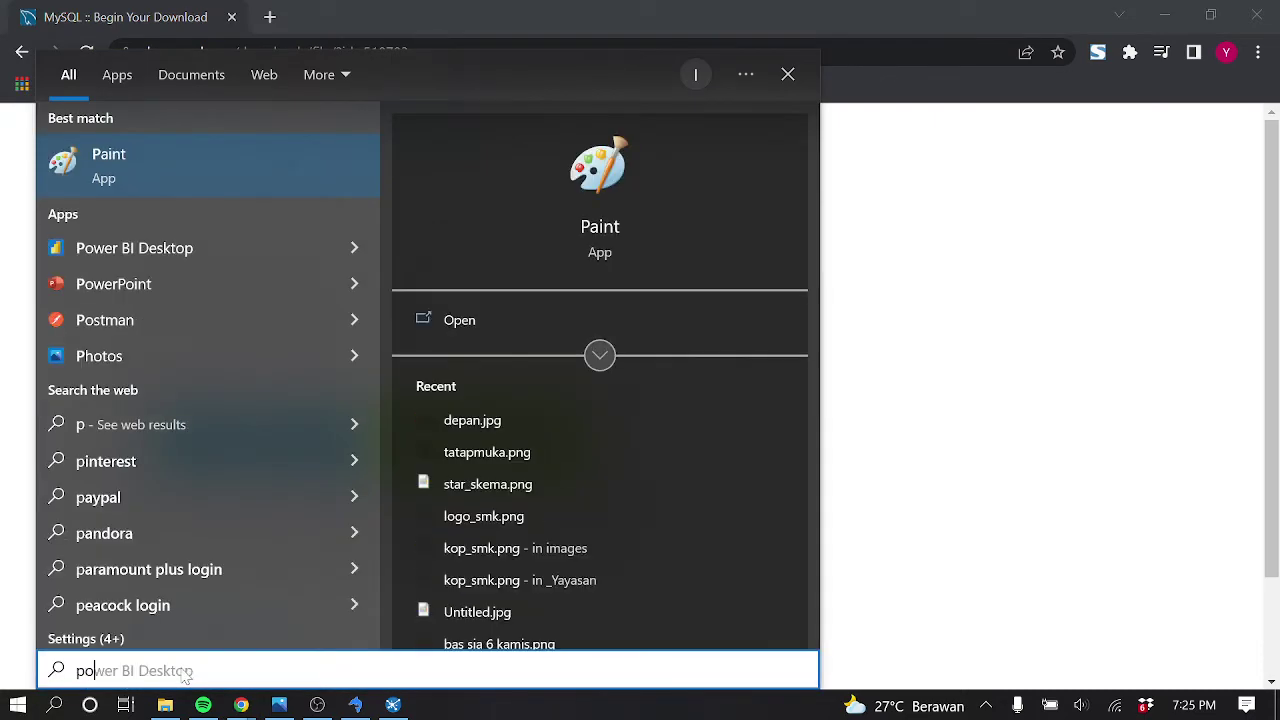
key("Escape")
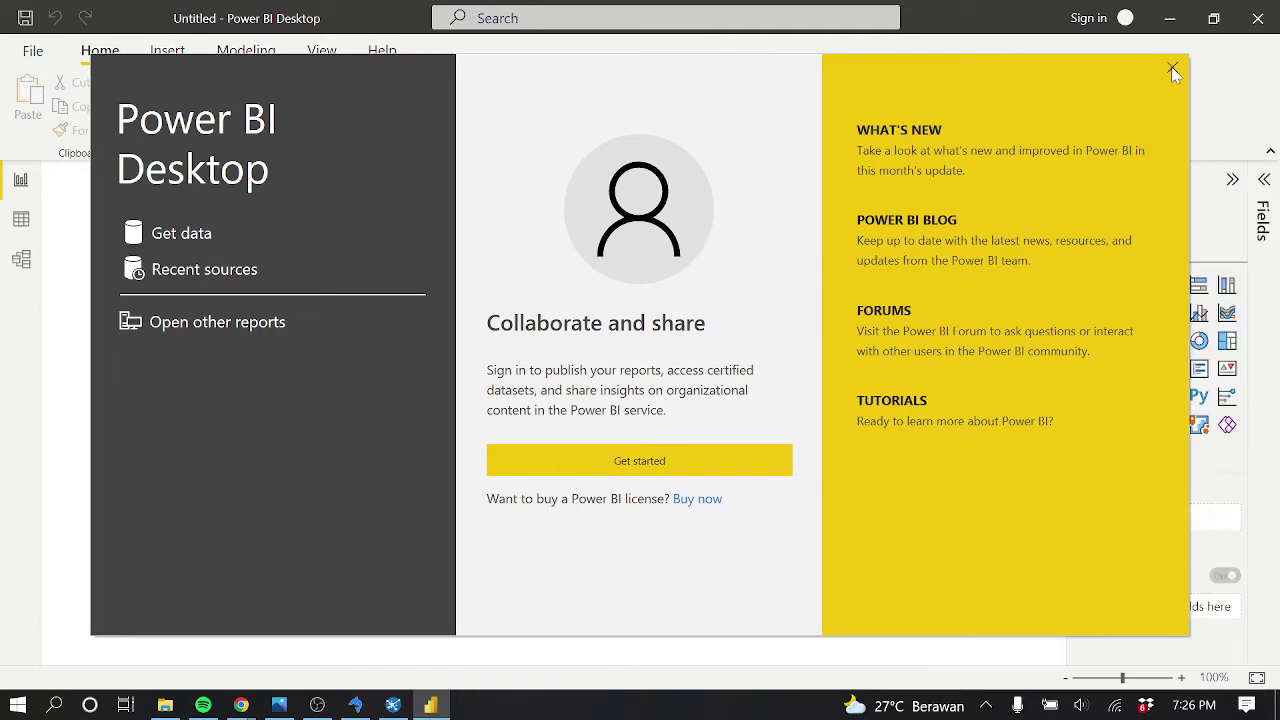
left_click(1173, 69)
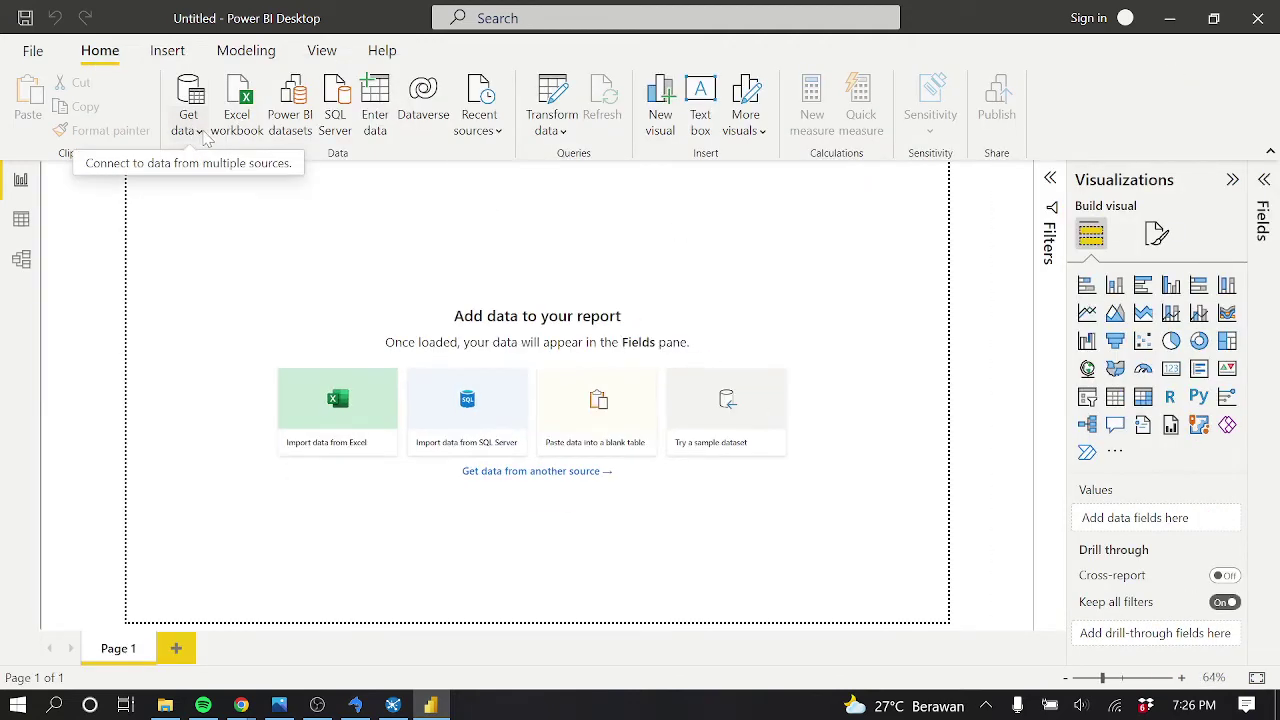
Open the Get Data dialog listing every connector, including MySQL database
left_click(202, 132)
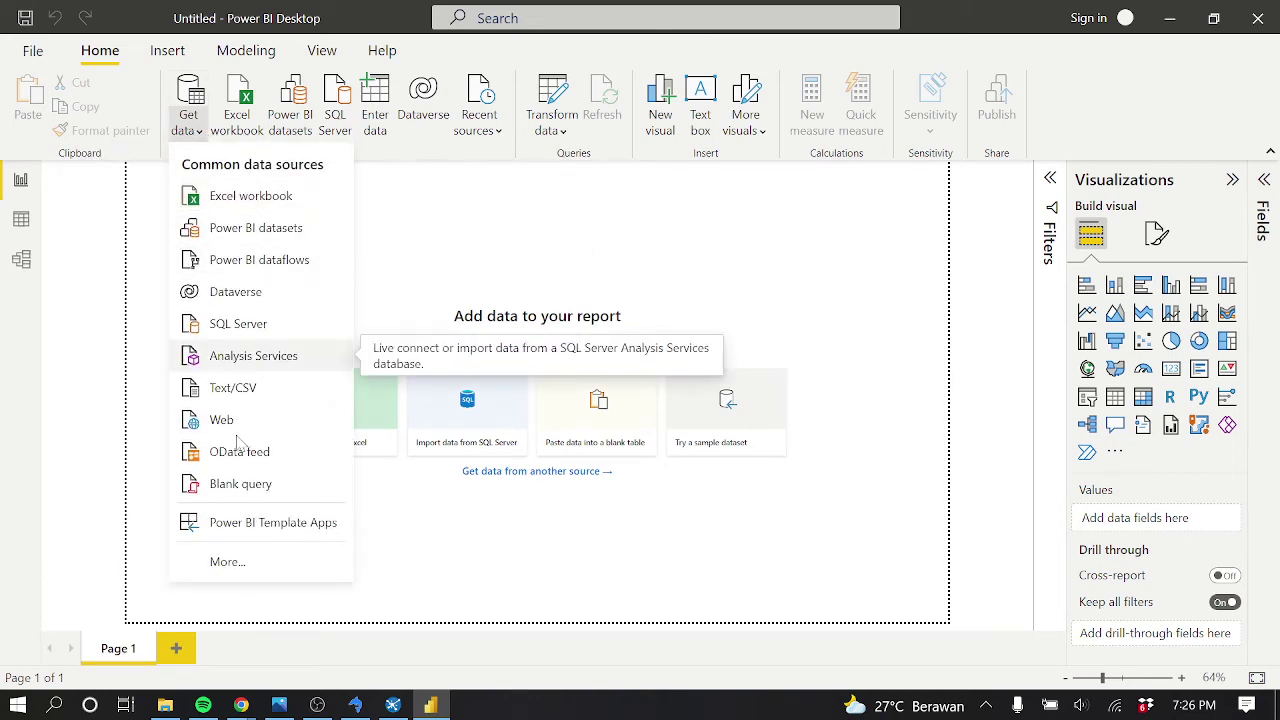
left_click(252, 563)
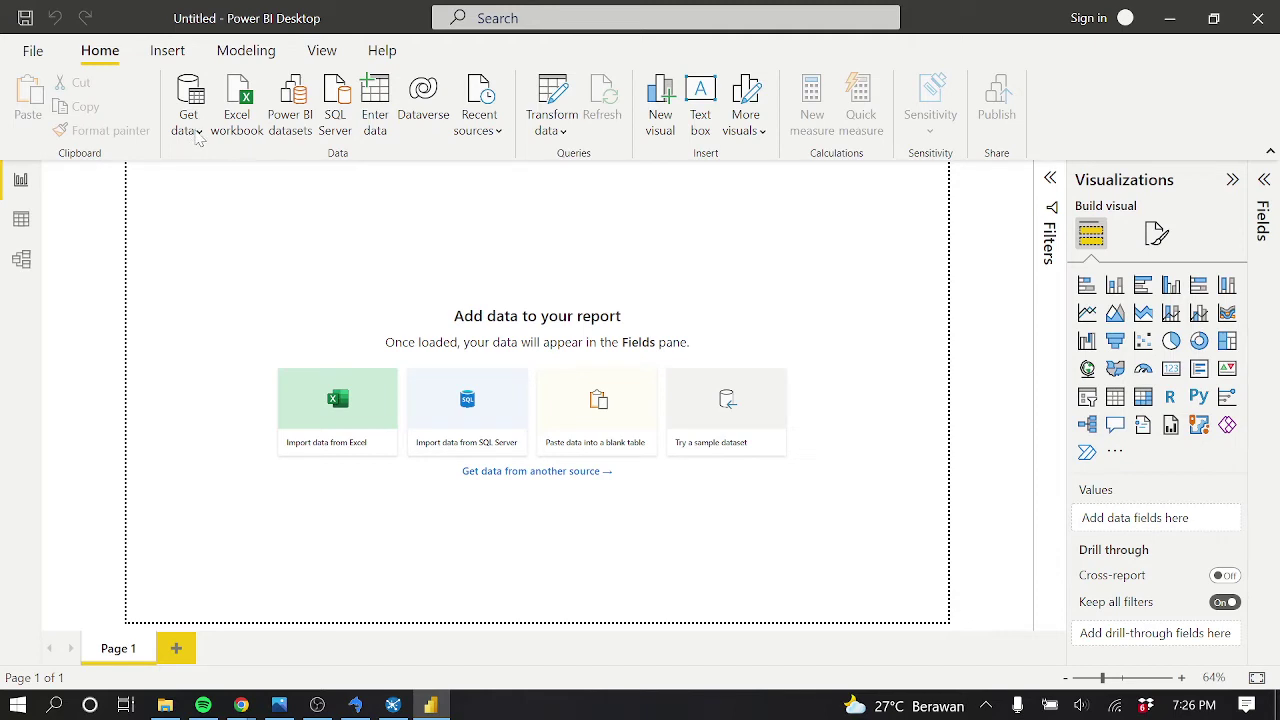
left_click(201, 132)
left_click(189, 125)
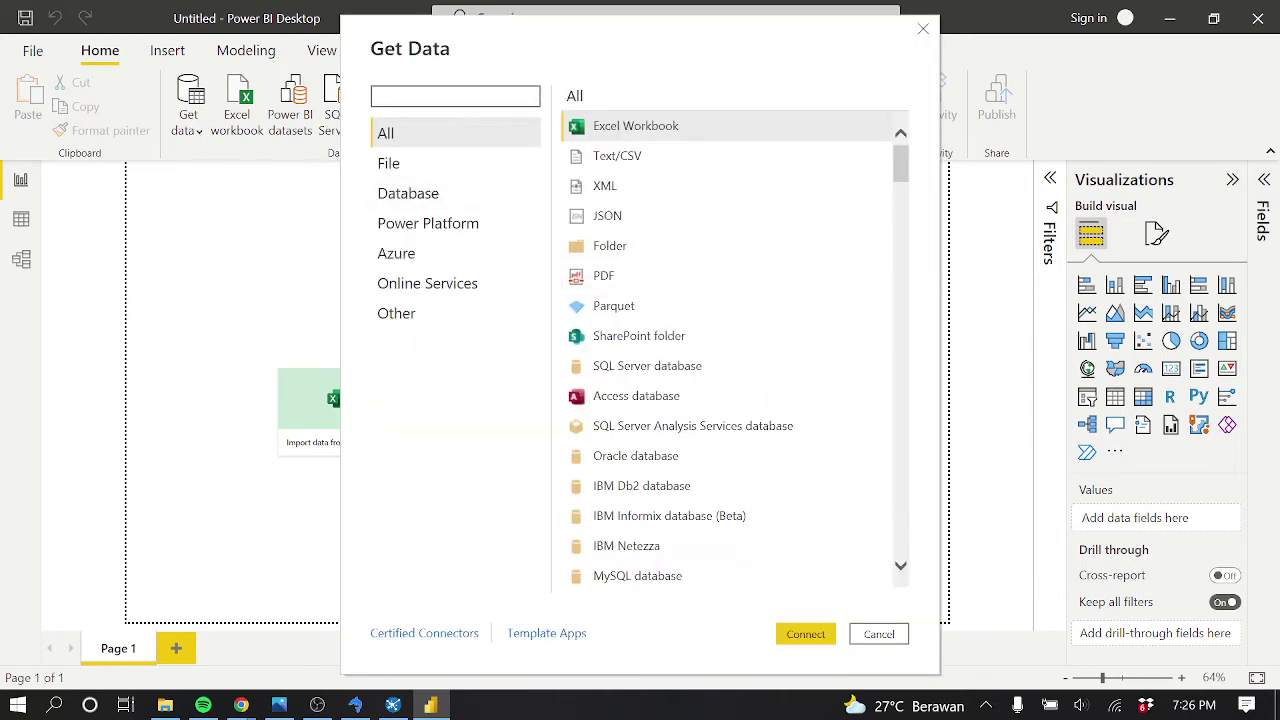
Choose the MySQL database connector and submit server localhost with database olap
left_click(660, 578)
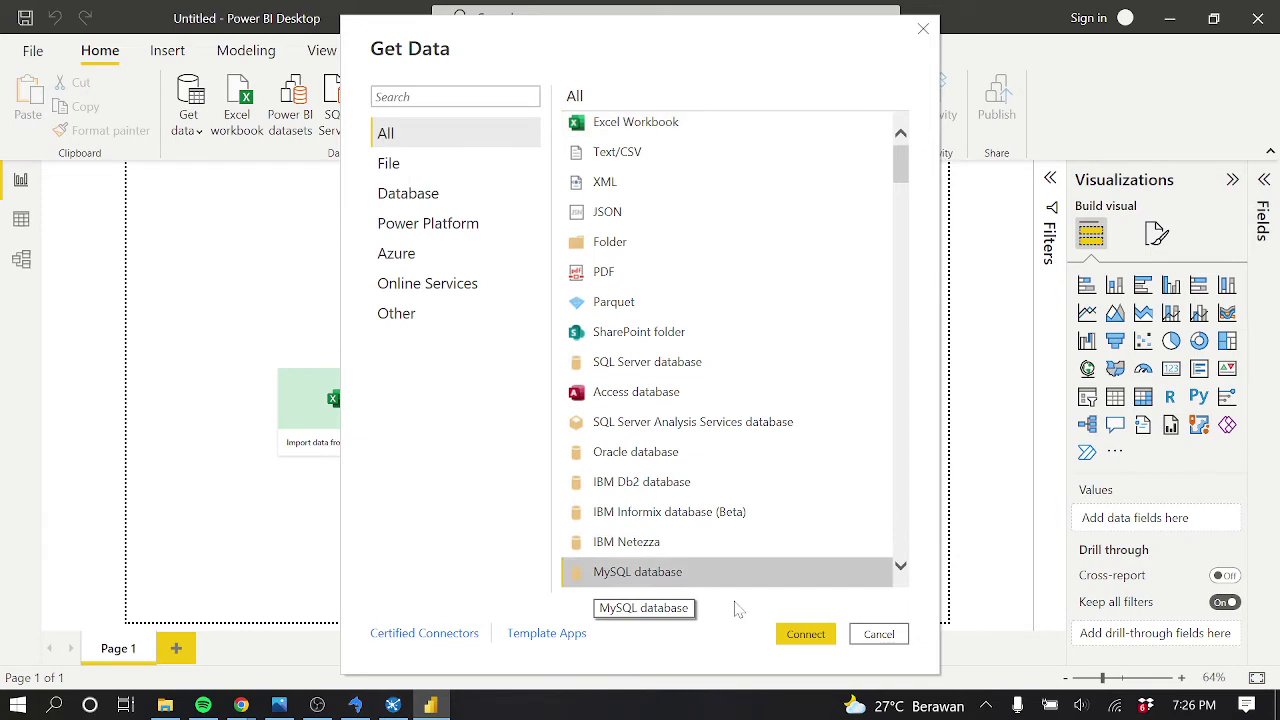
left_click(806, 636)
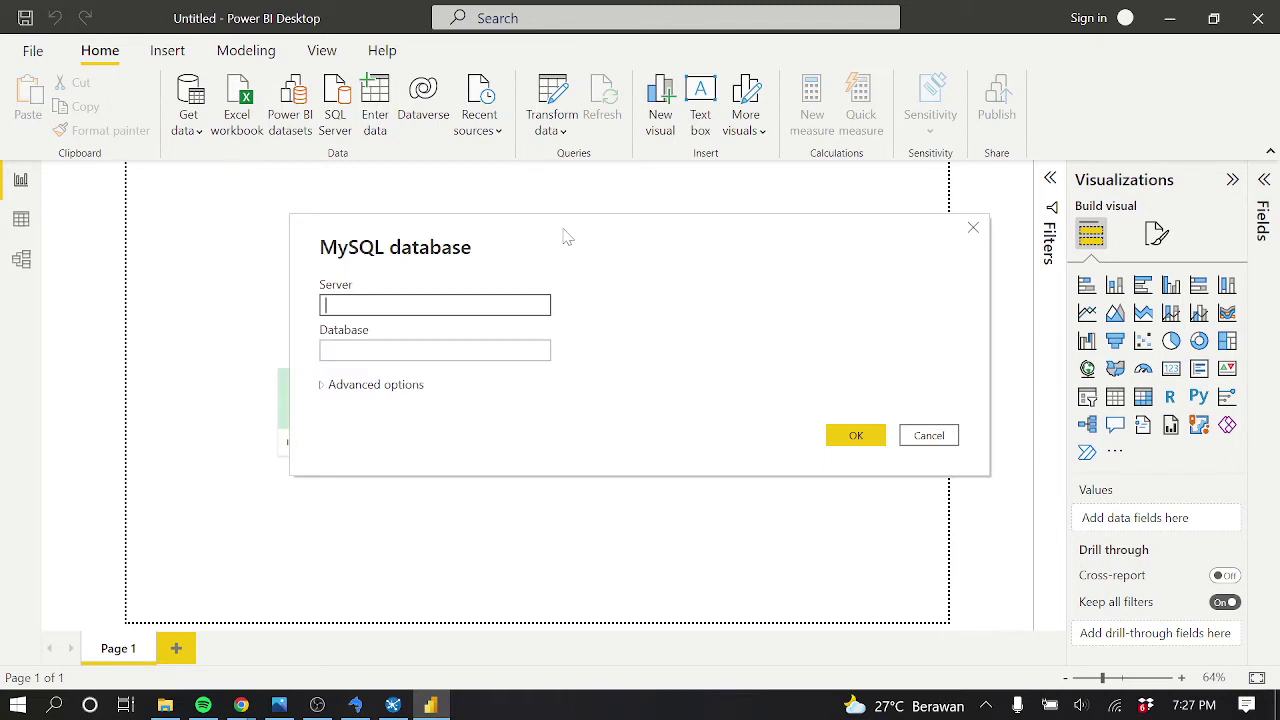
type("localhost")
key("Tab")
type("olap")
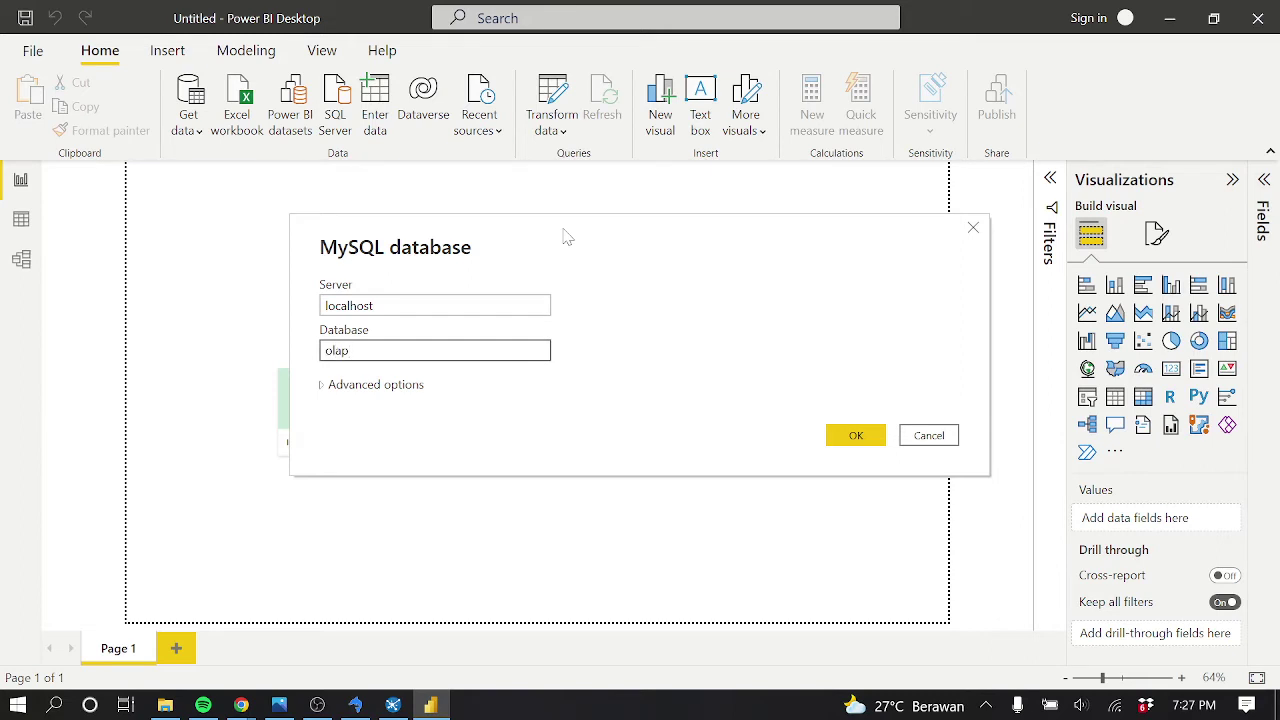
left_click(375, 385)
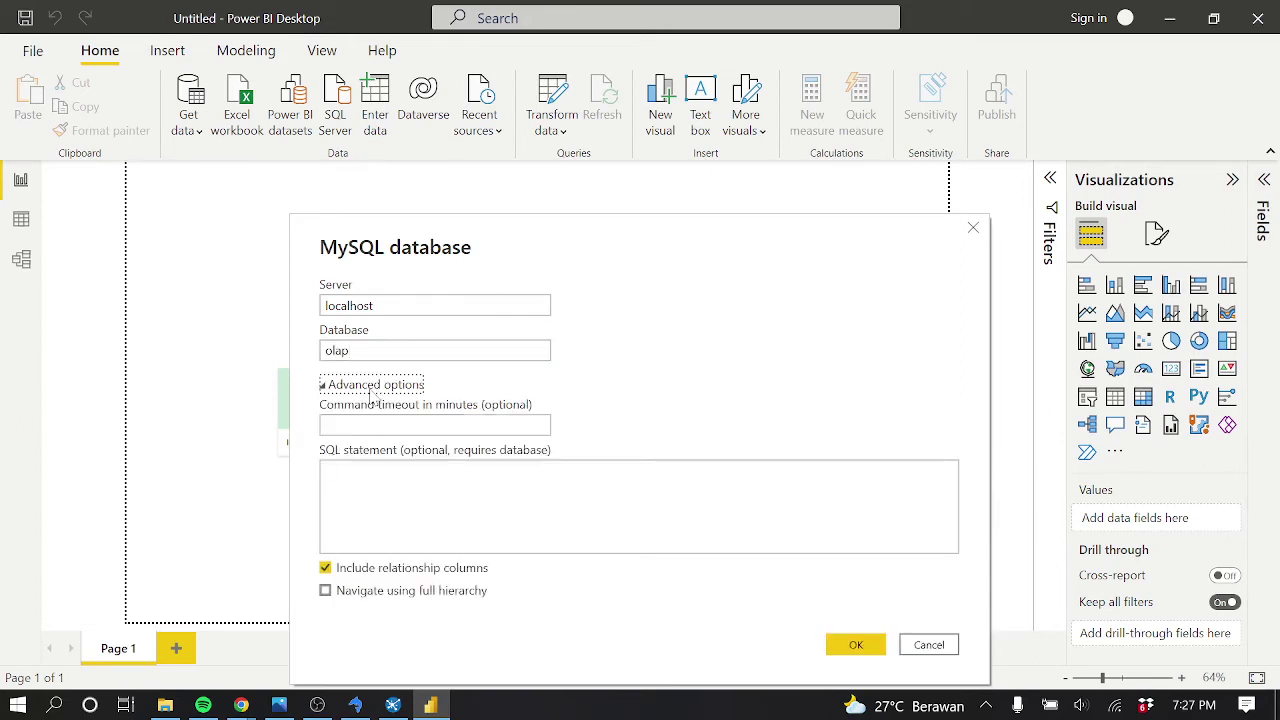
left_click(373, 386)
left_click(840, 440)
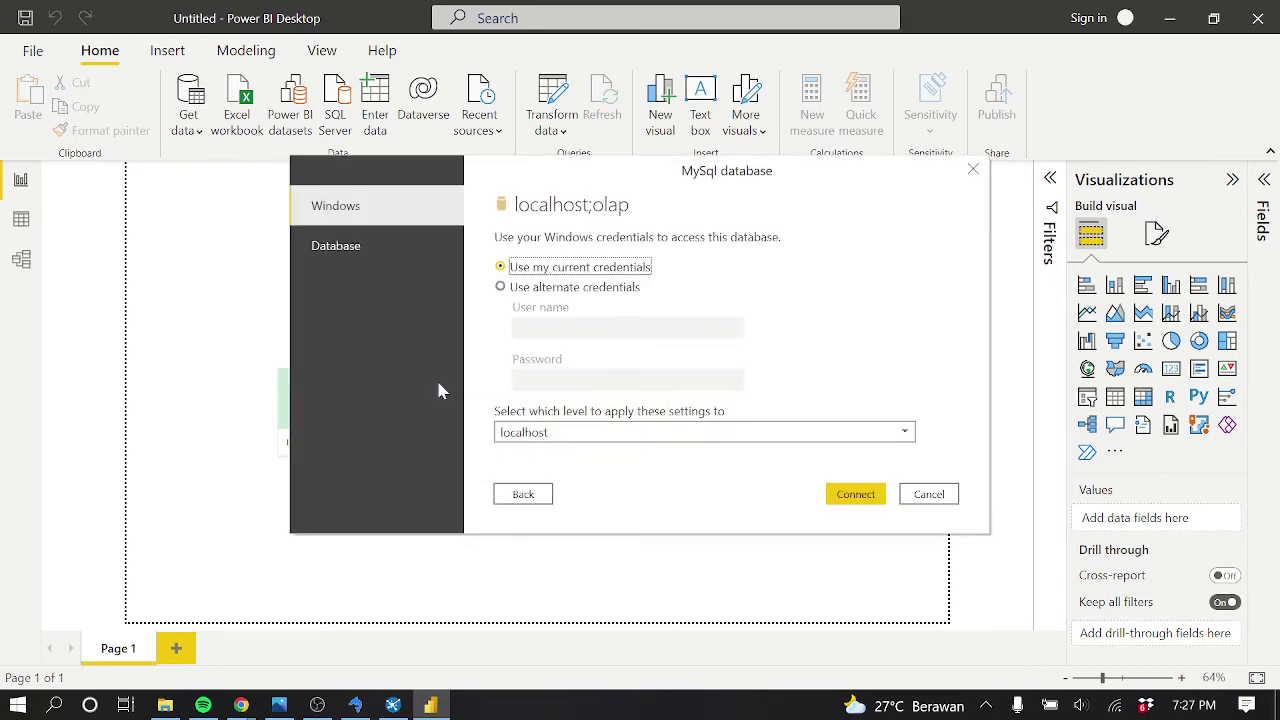
After checking the name in SQLyog, correct the database field to phi_olap
left_click(358, 706)
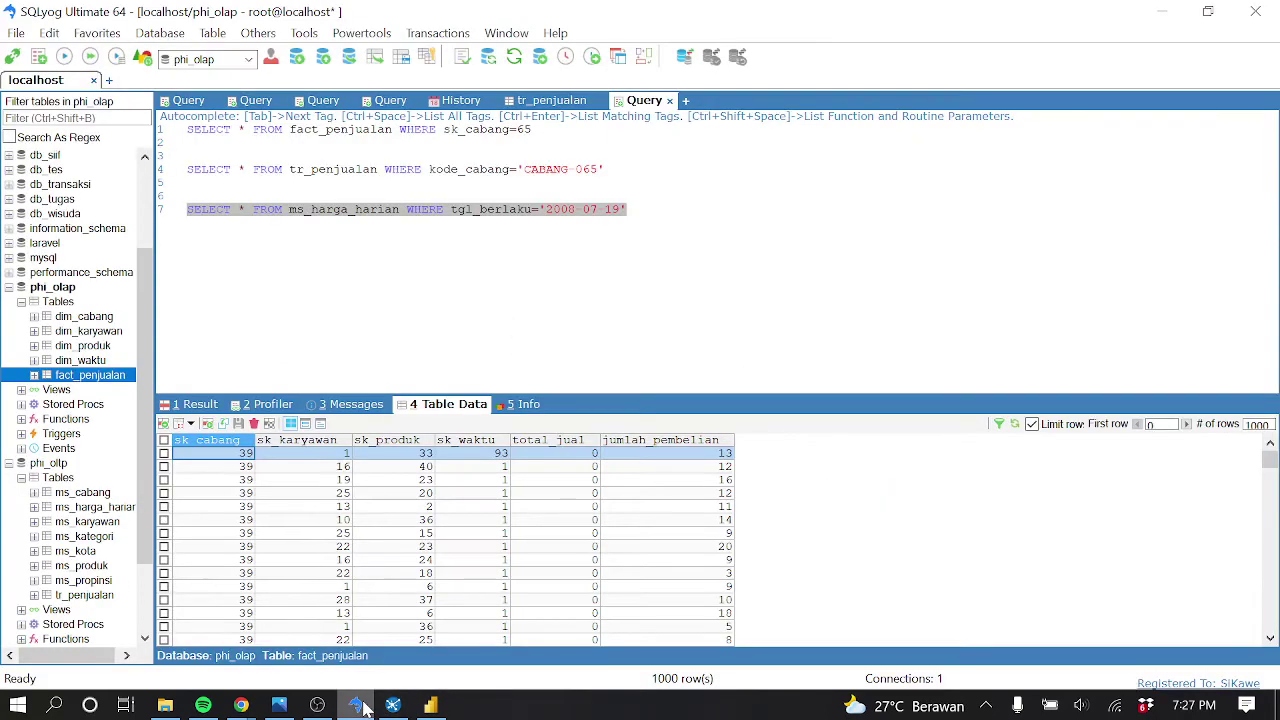
left_click(363, 708)
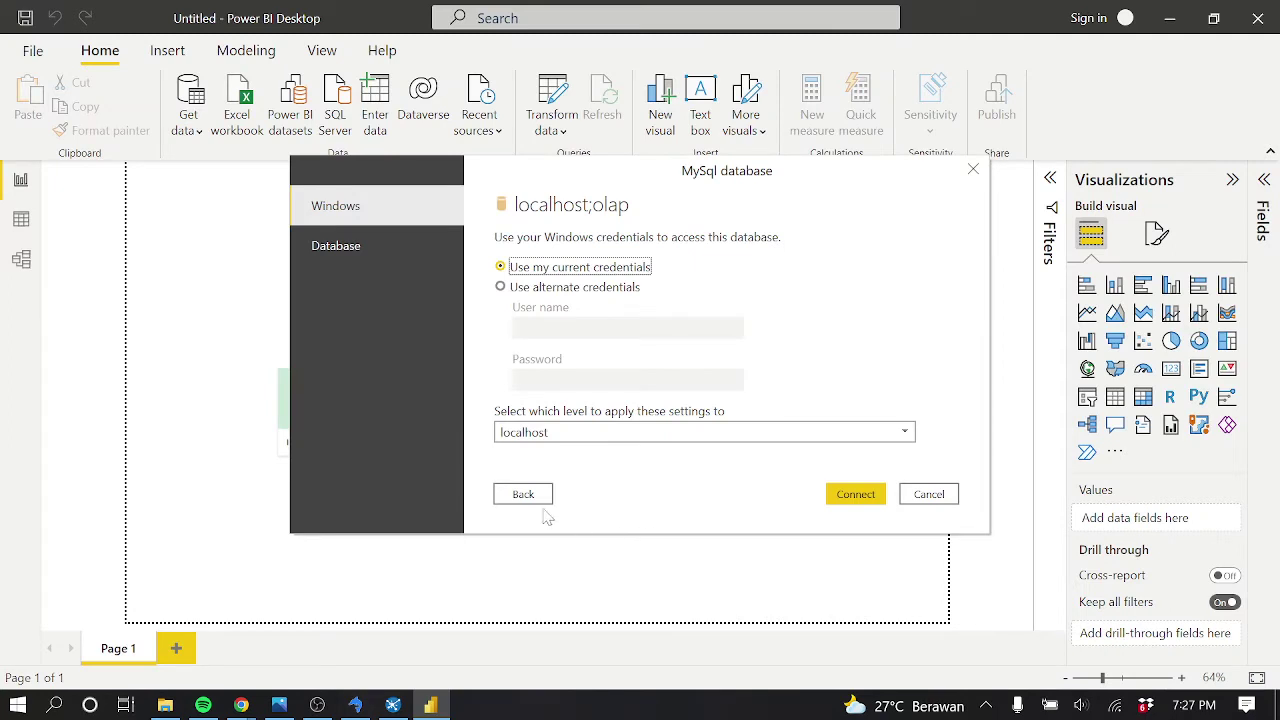
left_click(522, 492)
left_click(430, 350)
key("BackSpace")
key("BackSpace")
key("BackSpace")
key("BackSpace")
type("ph")
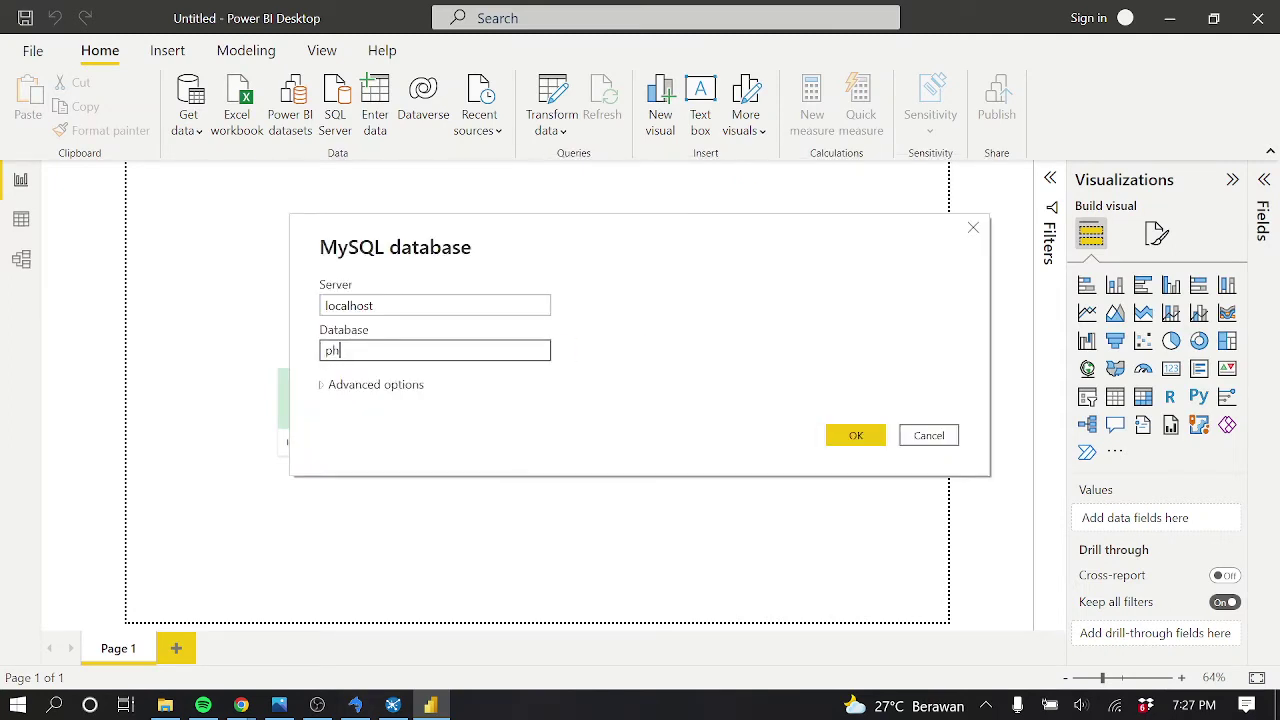
type("i_olap")
Submit phi_olap and try connecting with alternate Windows credentials for user root
left_click(851, 436)
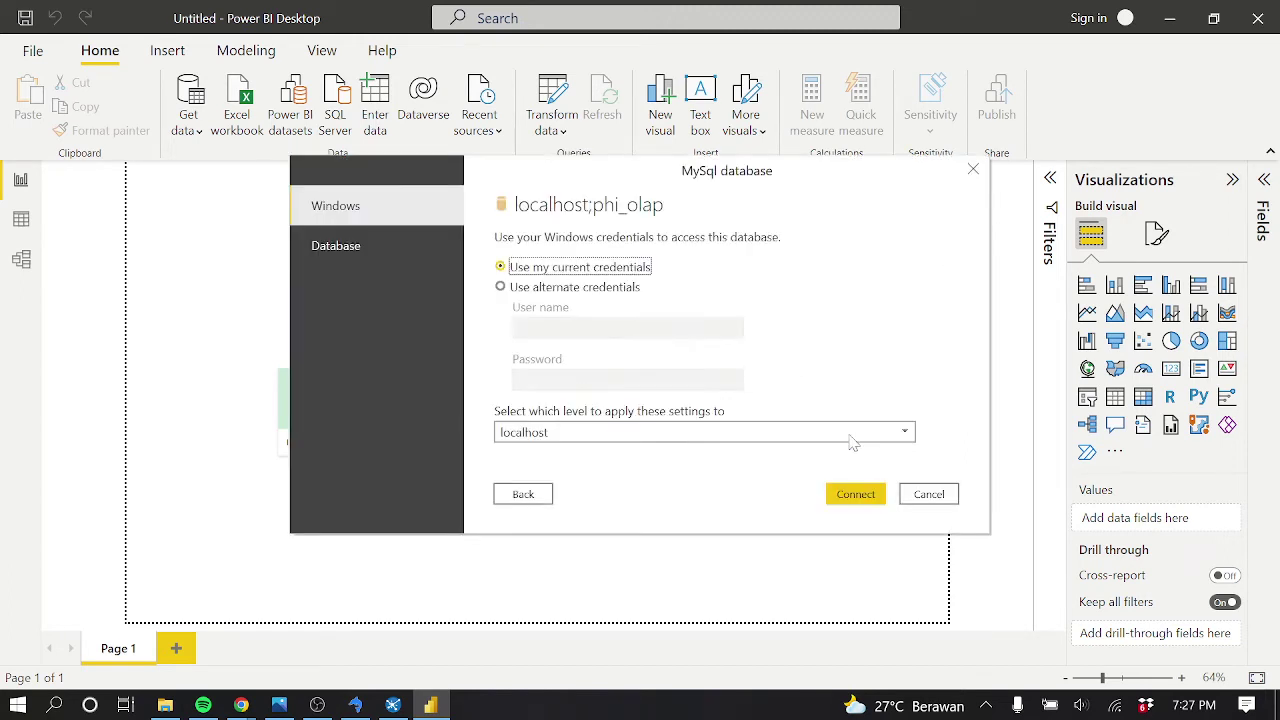
left_click(512, 288)
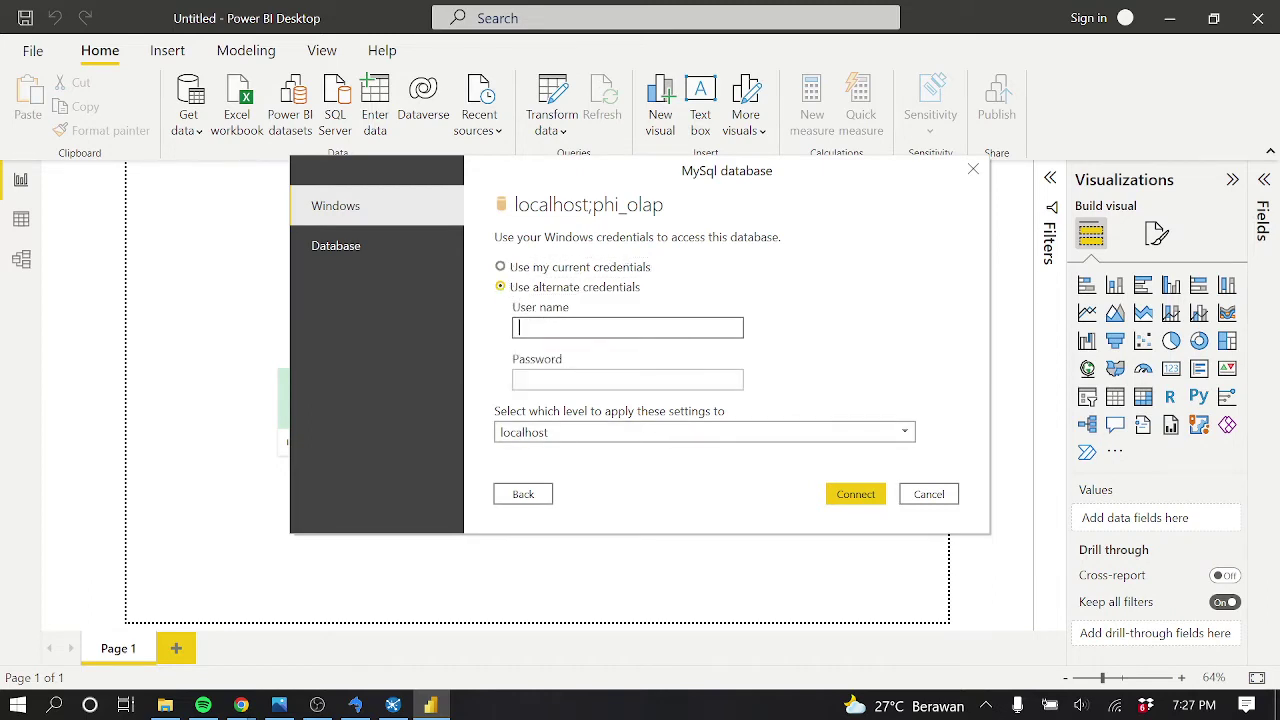
type("root")
key("Tab")
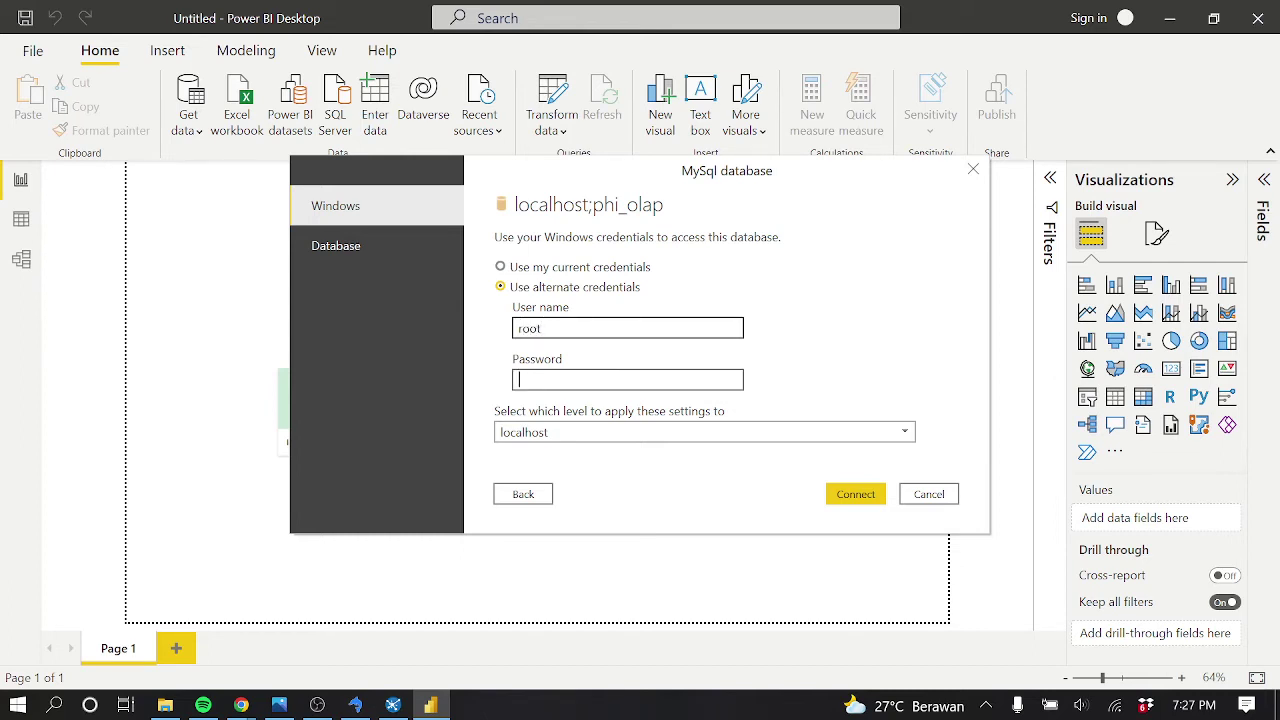
left_click(584, 382)
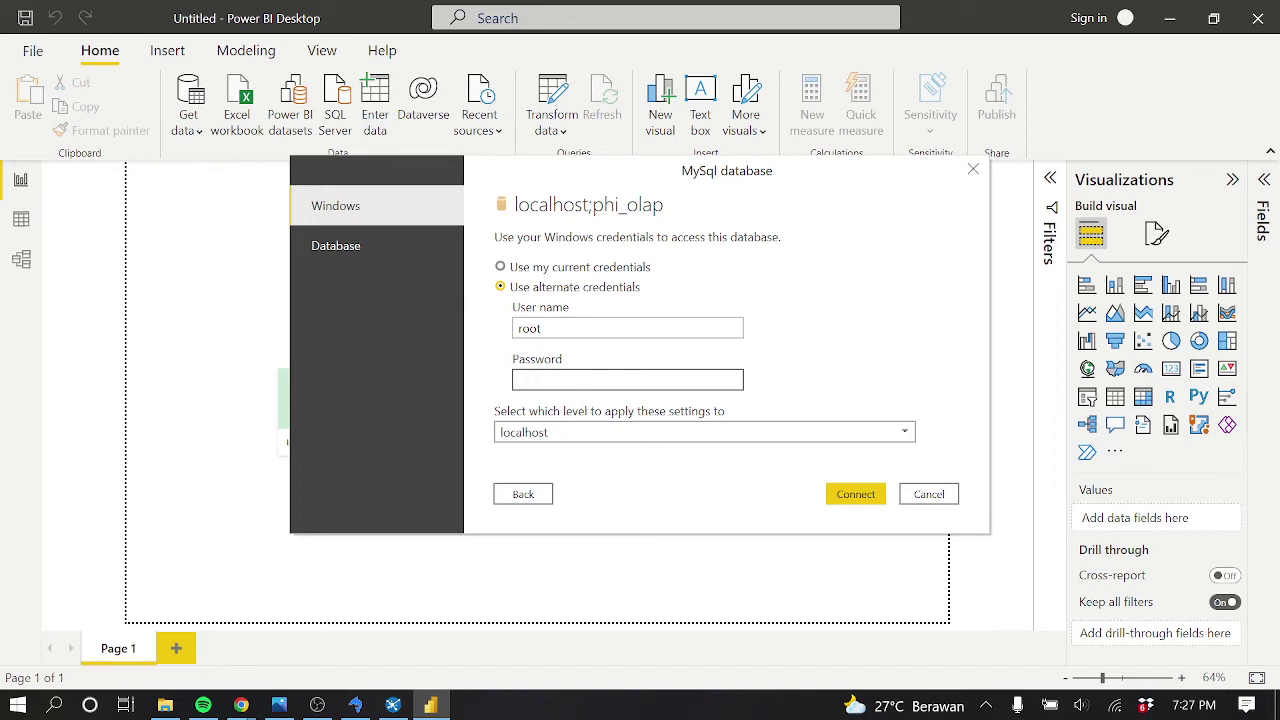
left_click(850, 494)
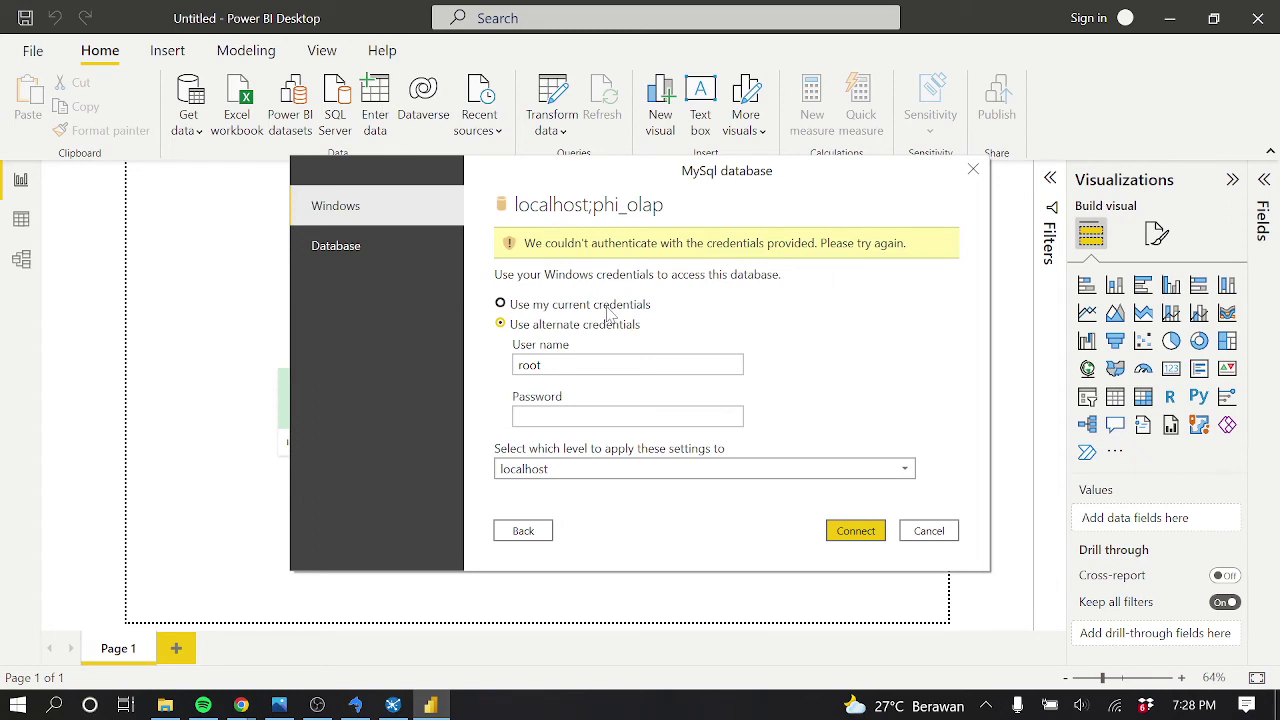
Switch to Database credentials, enter user root, and connect
left_click(340, 250)
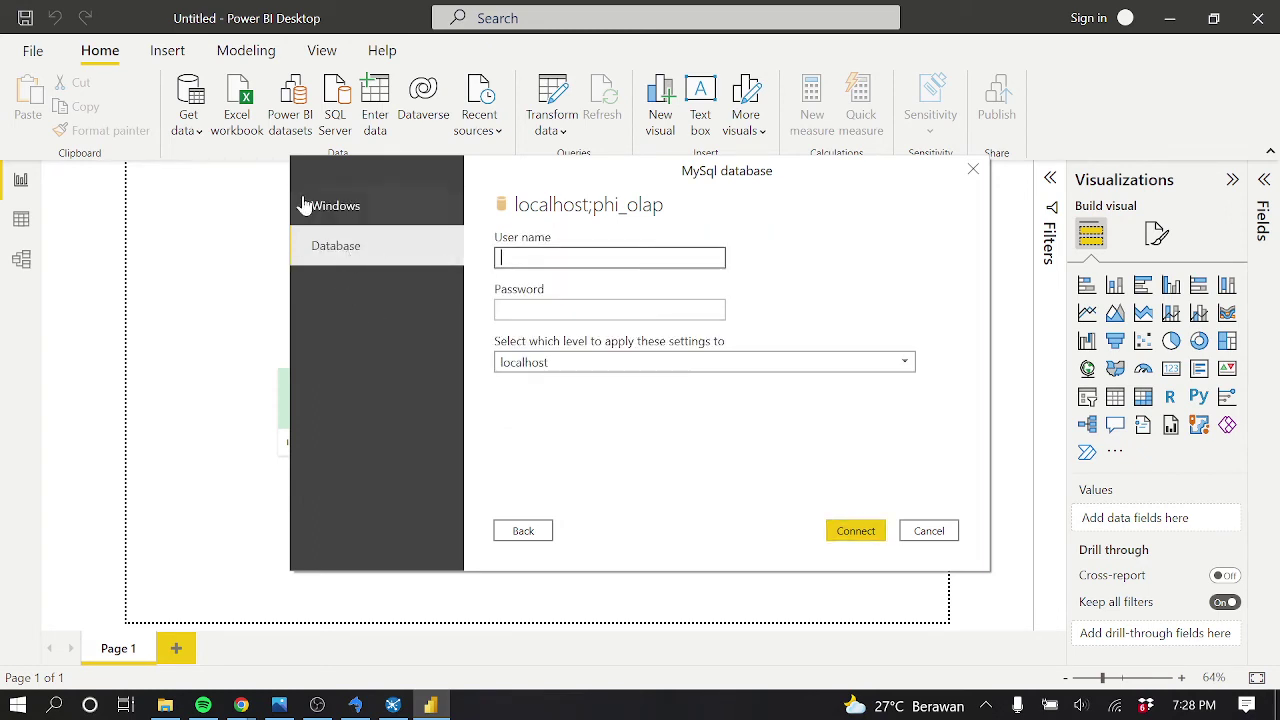
left_click(310, 206)
left_click(336, 246)
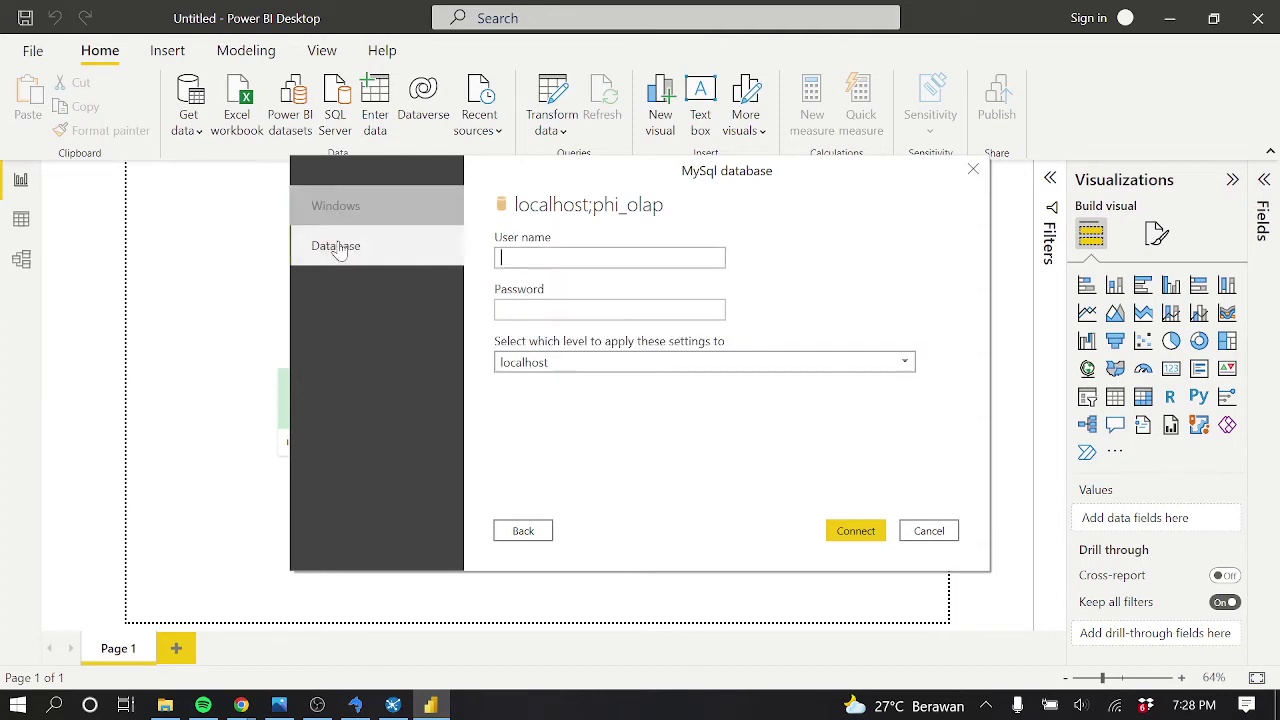
type("root")
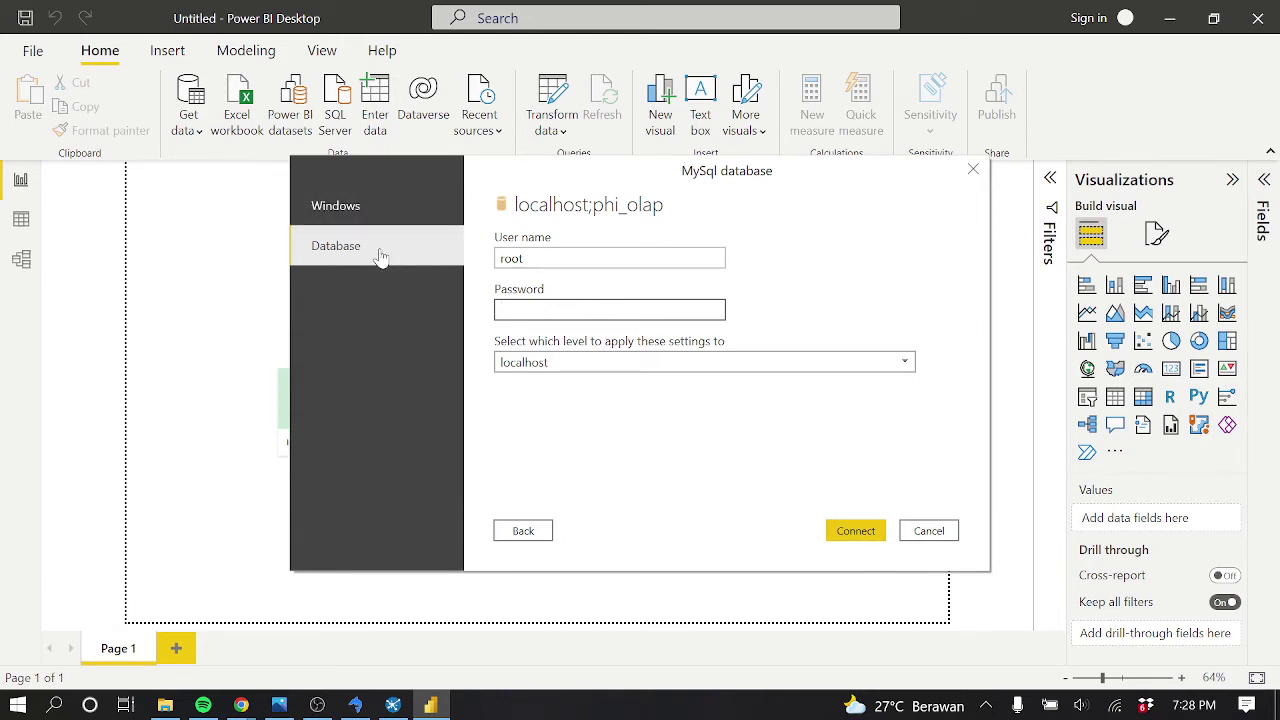
left_click(375, 208)
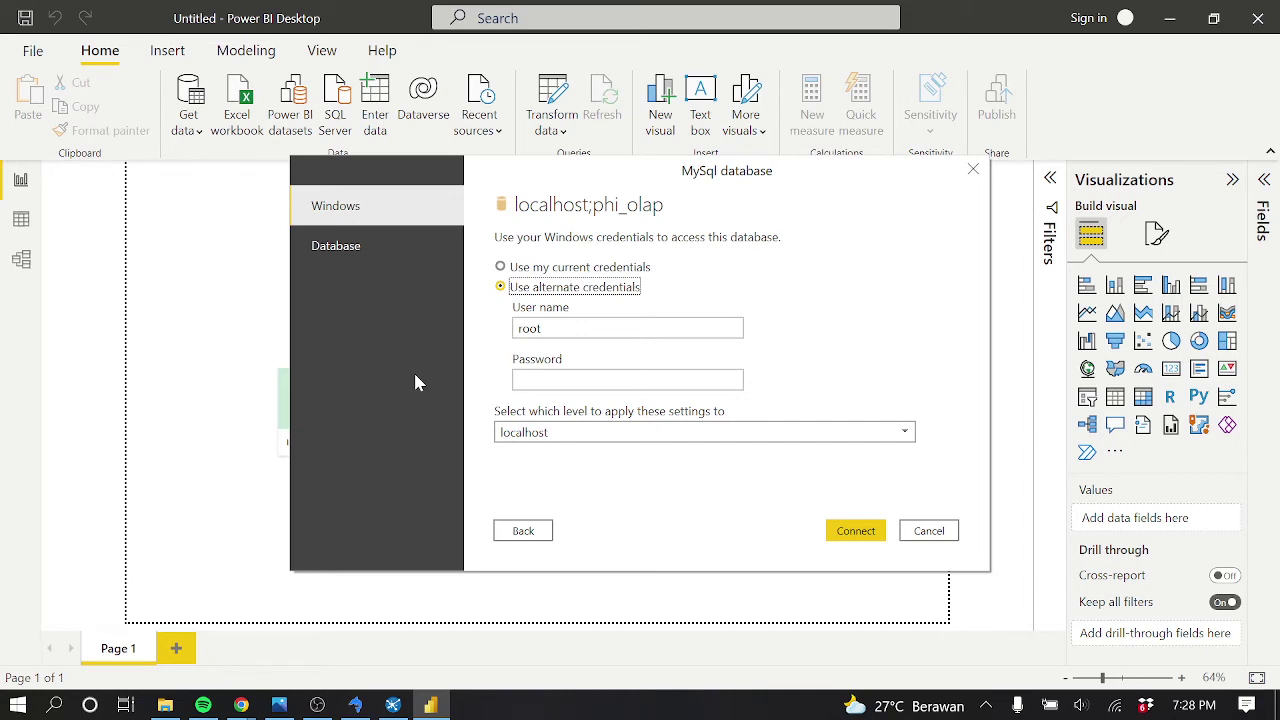
left_click(388, 262)
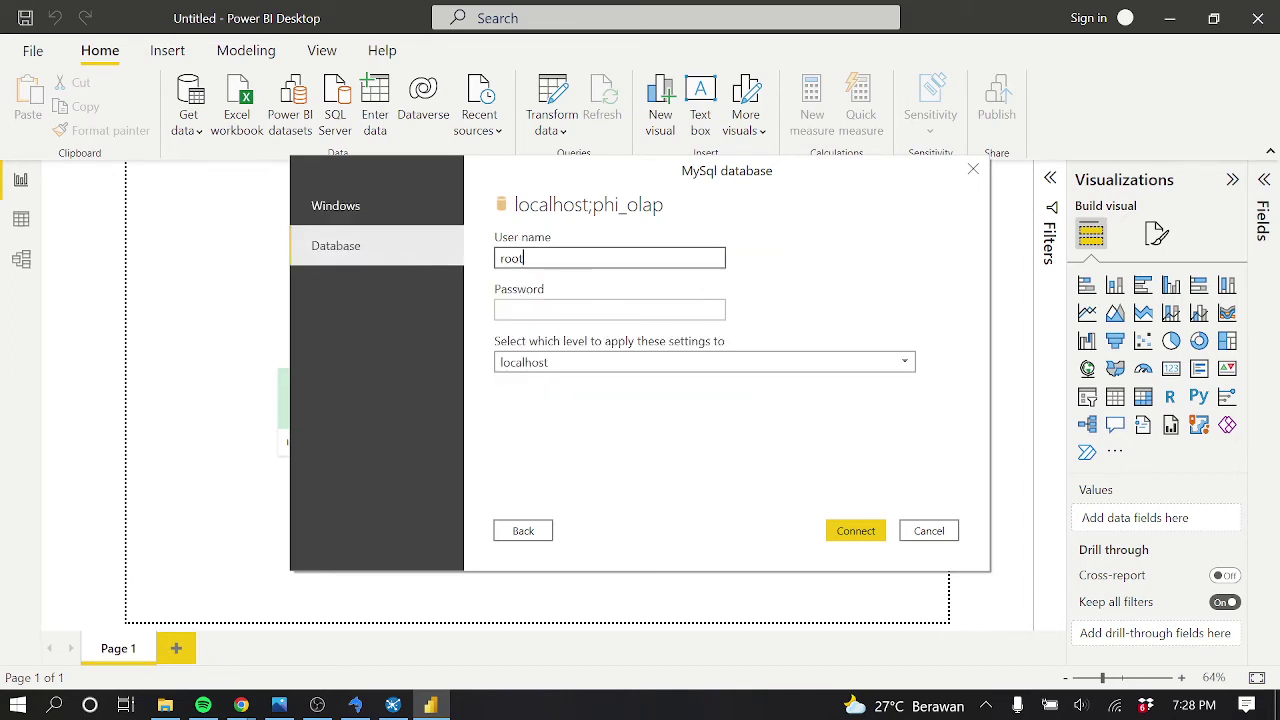
left_click(399, 215)
left_click(396, 245)
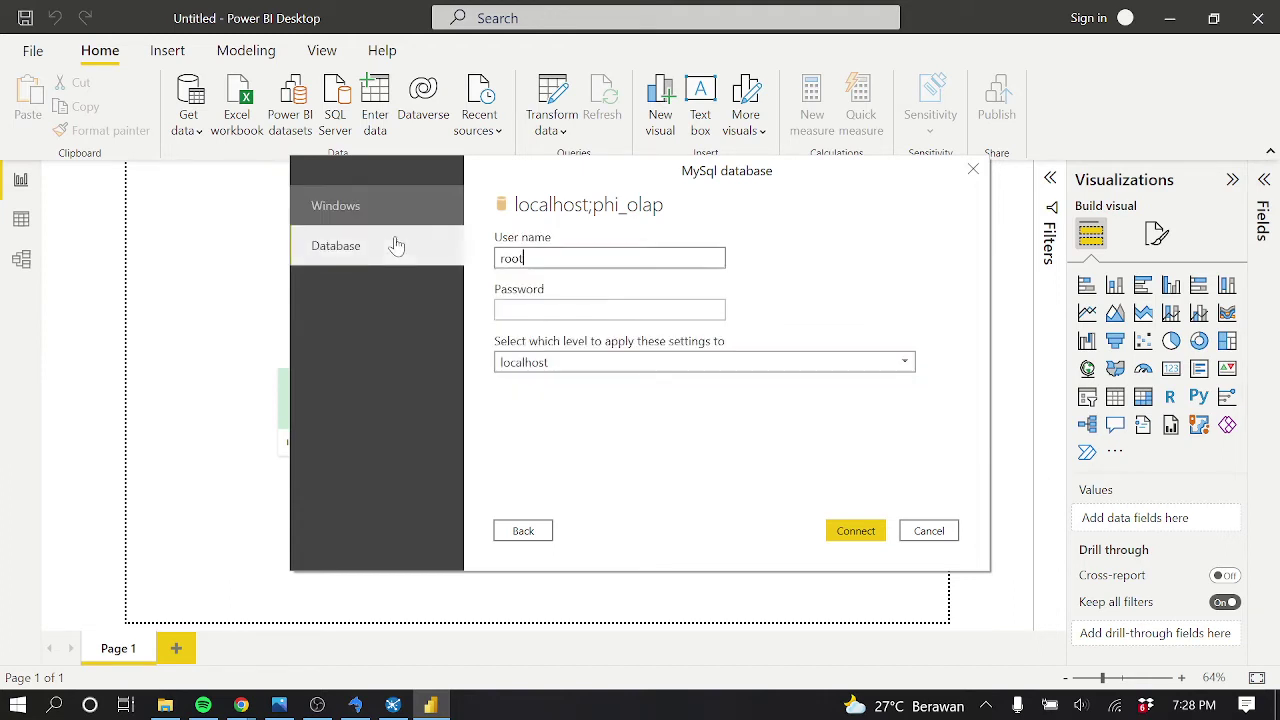
left_click(853, 533)
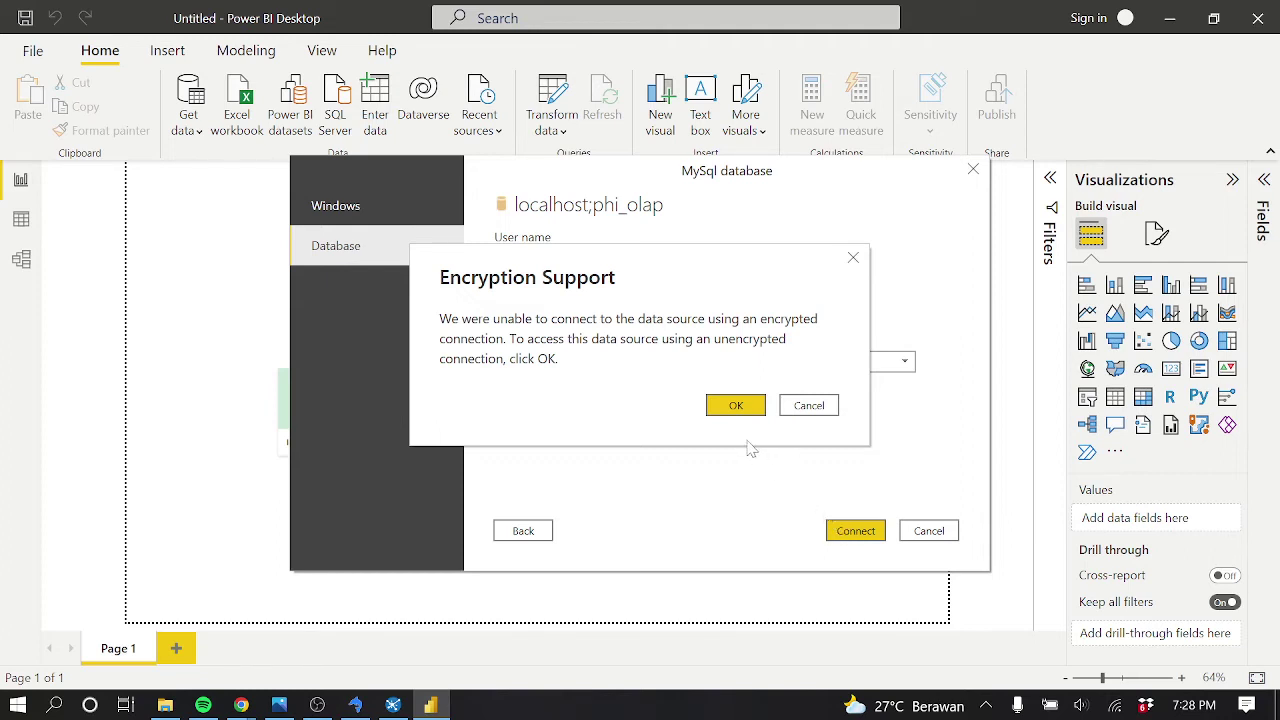
Accept the unencrypted connection, tick dim_cabang, dim_karyawan, dim_produk, dim_waktu and fact_penjualan, and load them
left_click(736, 405)
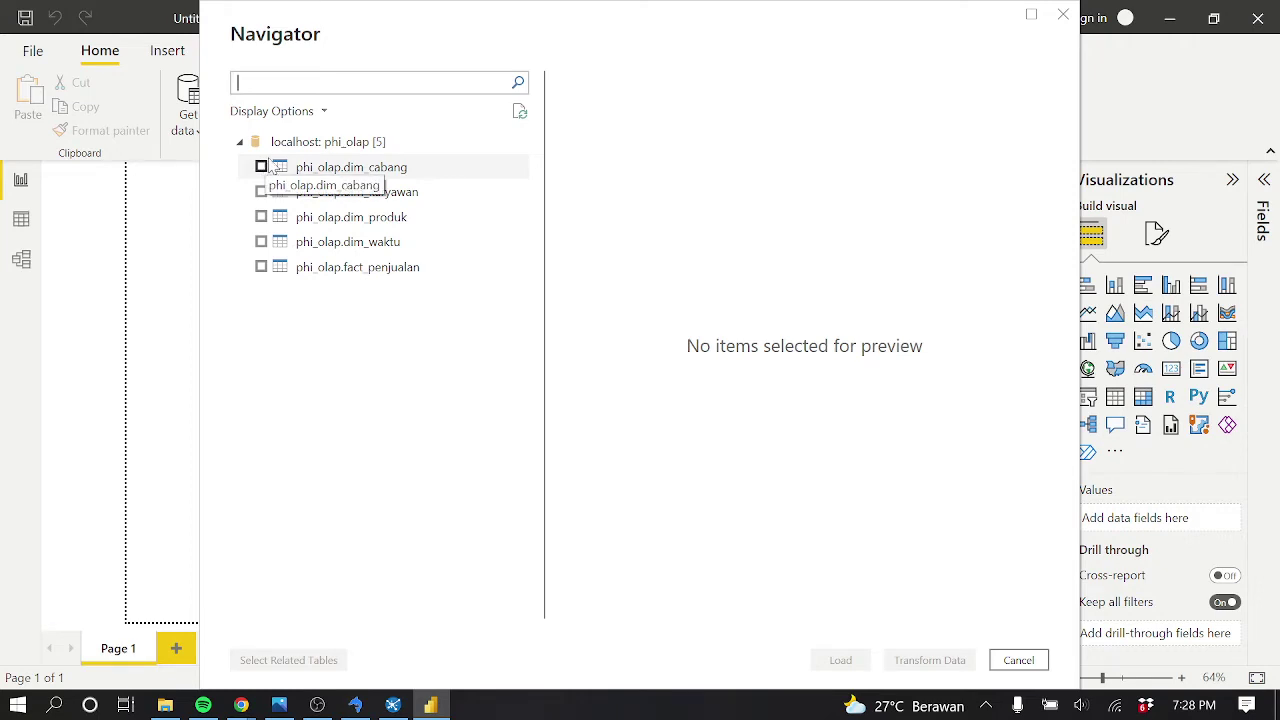
left_click(268, 170)
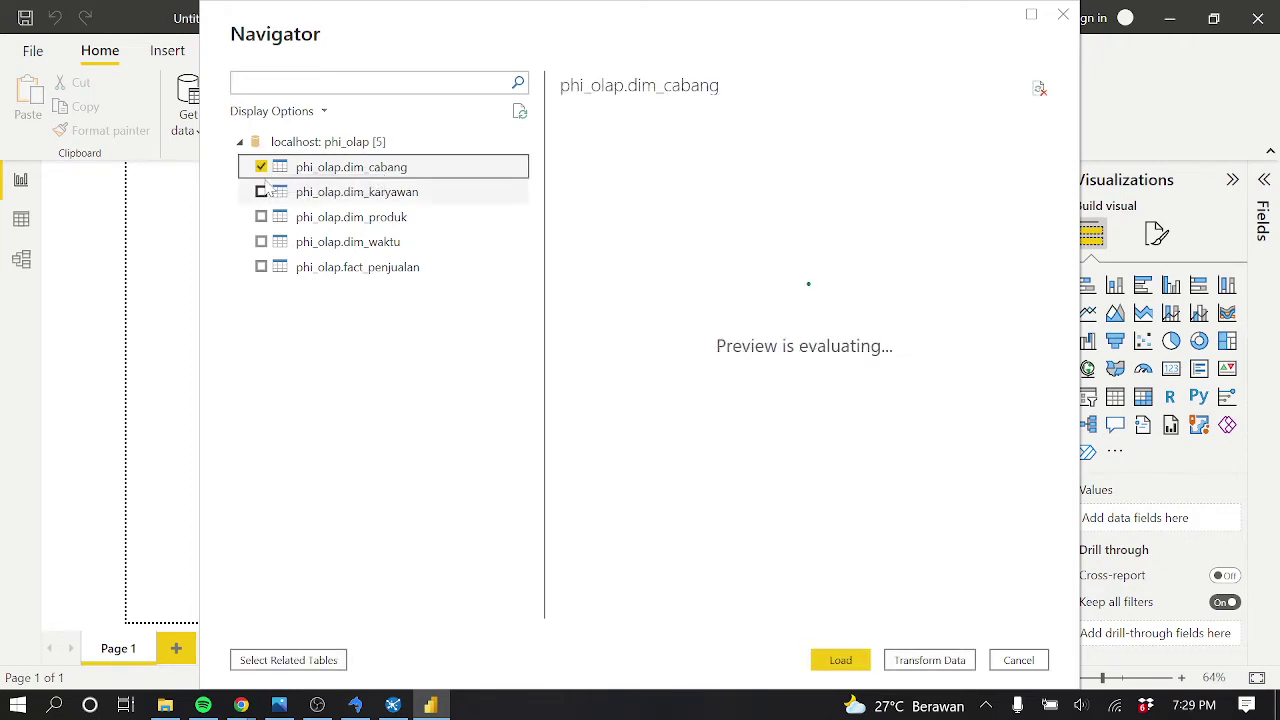
left_click(262, 191)
left_click(261, 216)
left_click(261, 241)
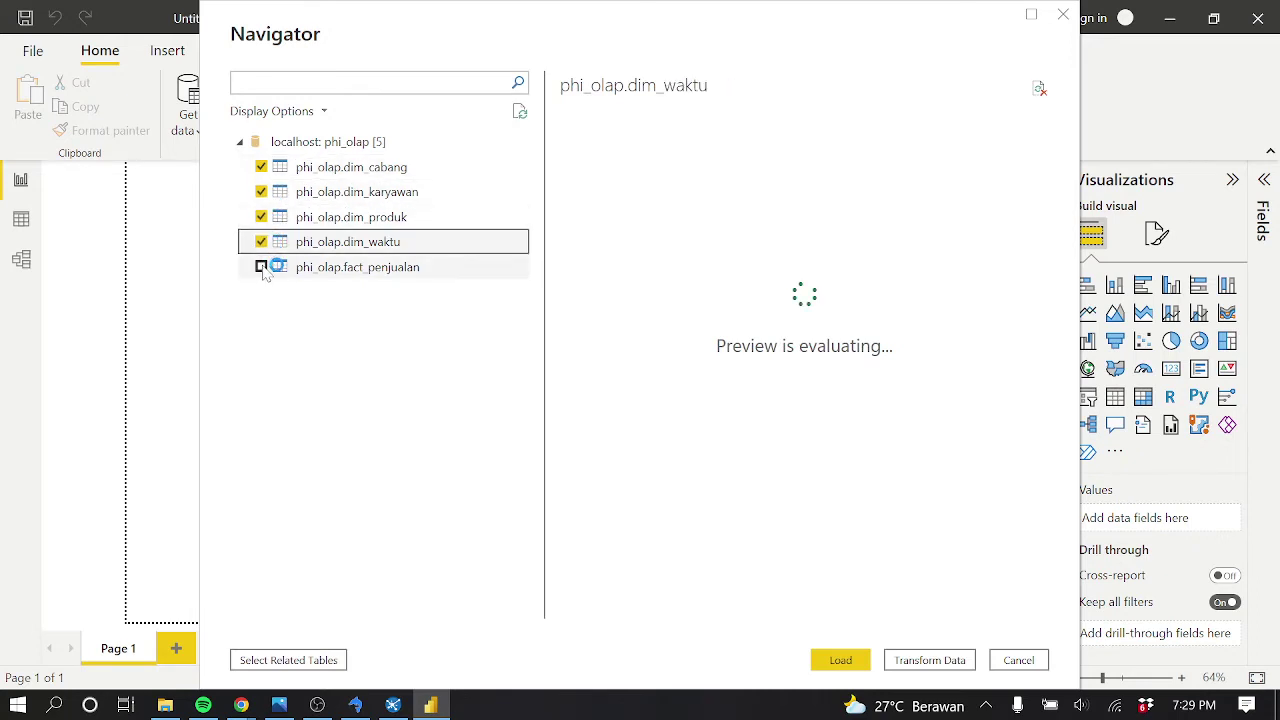
left_click(261, 267)
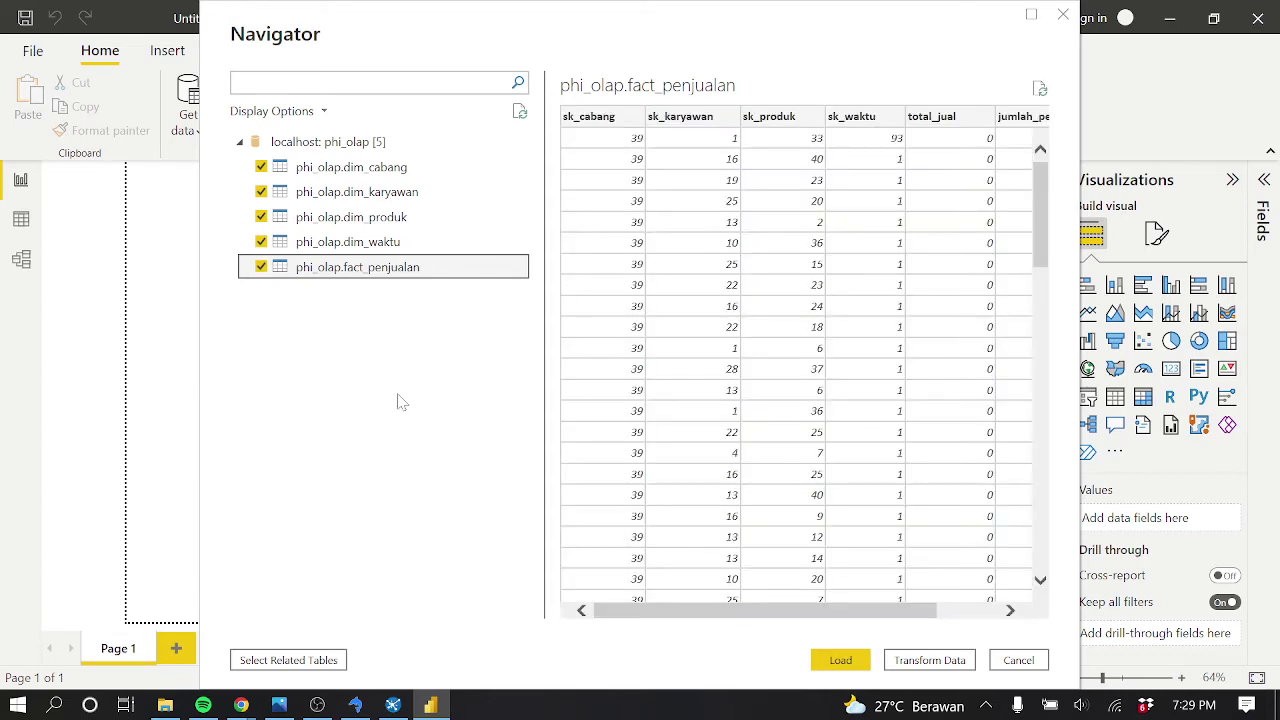
left_click(845, 662)
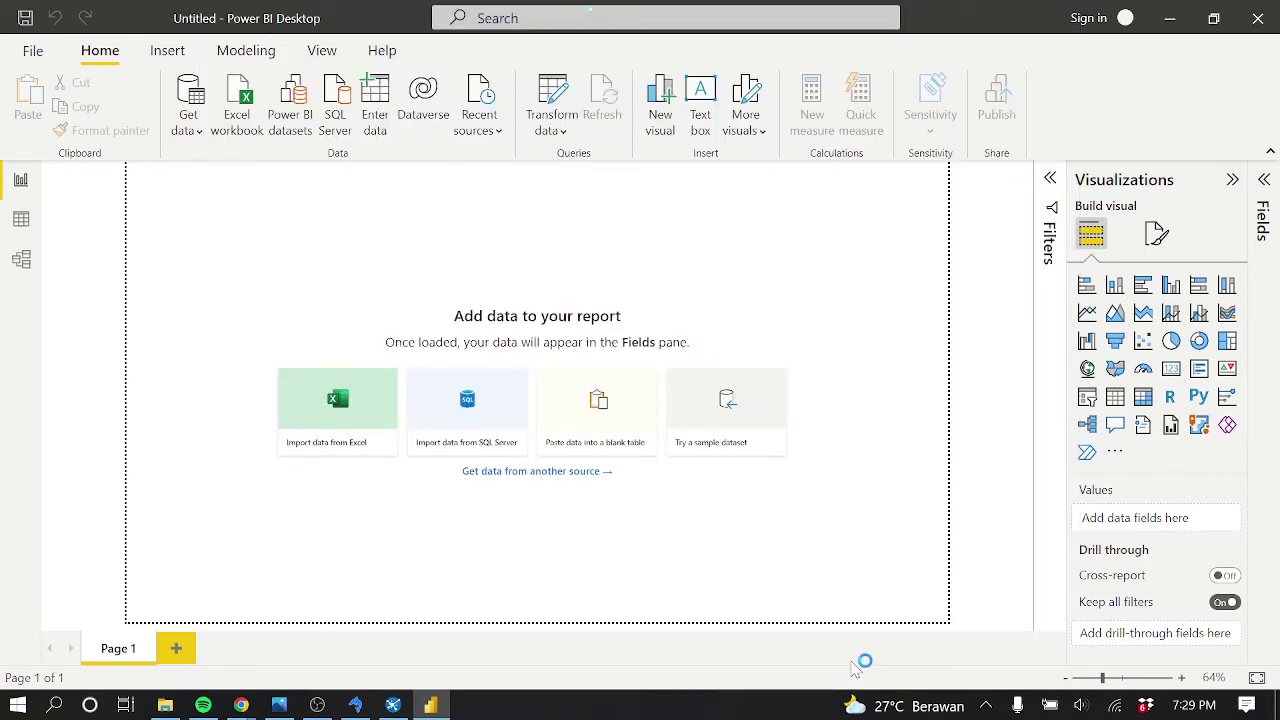
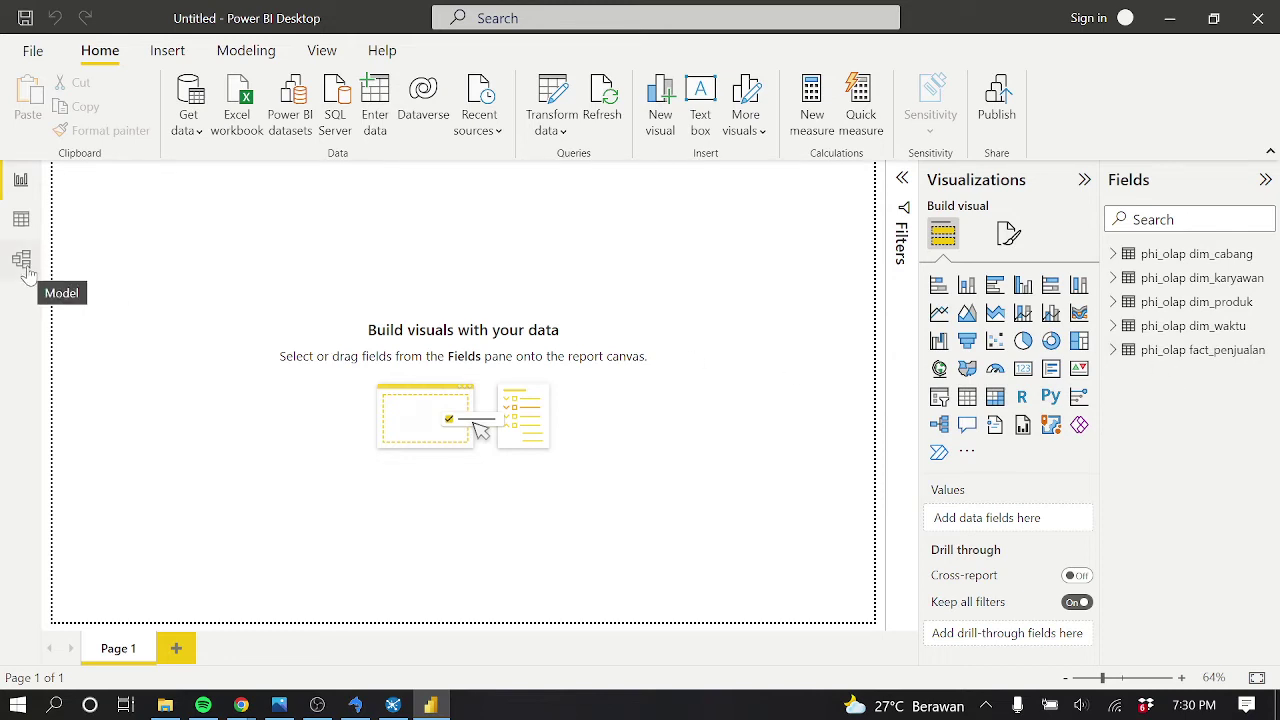
Open the model diagram with the Fields and Properties panes collapsed
left_click(27, 272)
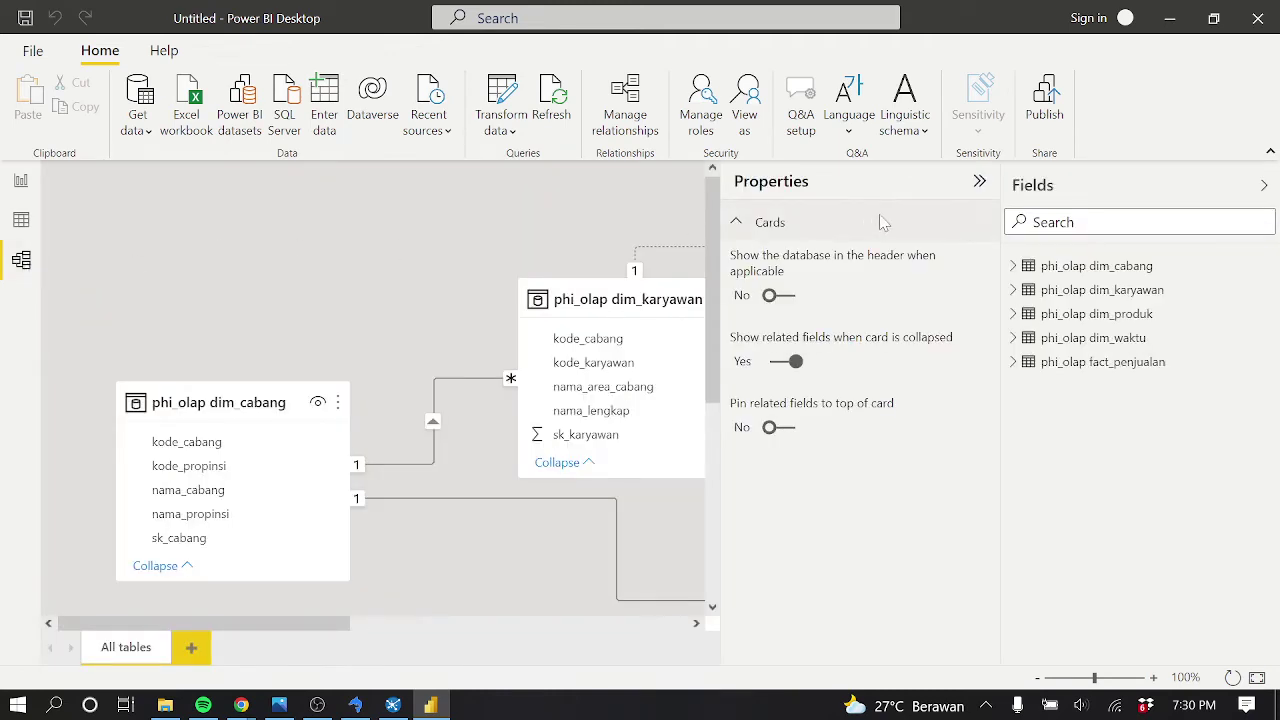
left_click(1264, 185)
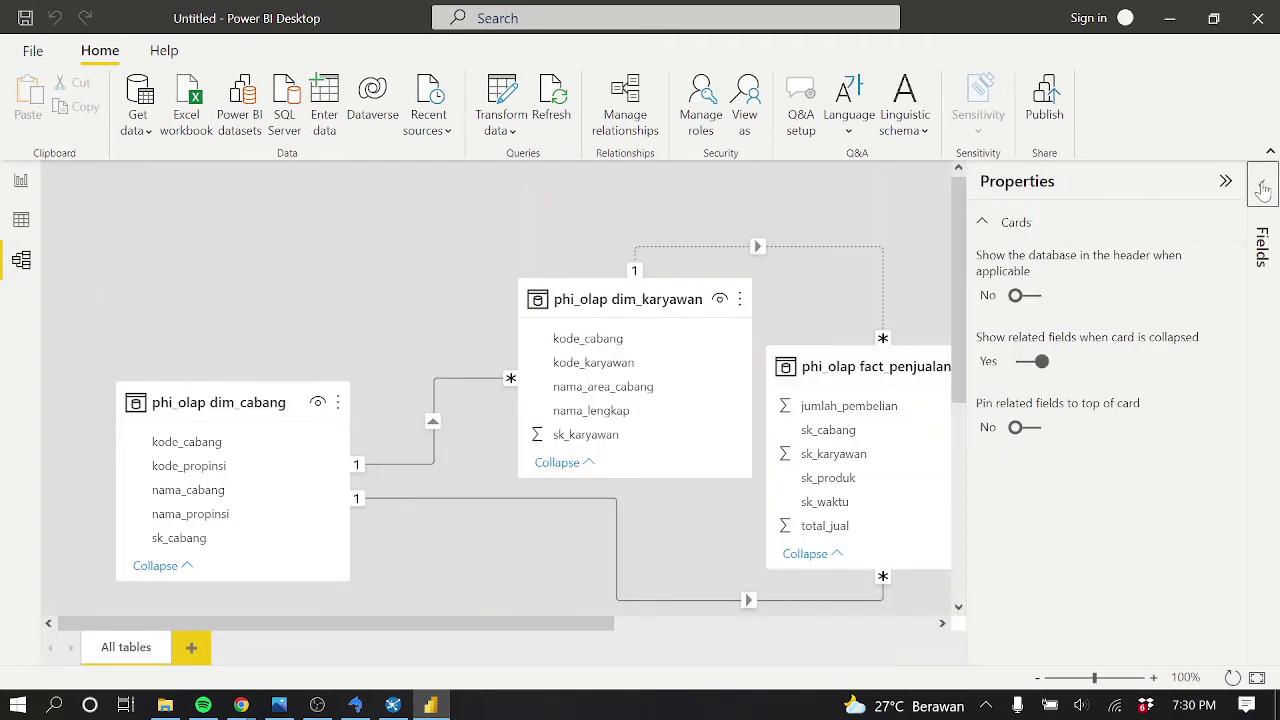
left_click(1225, 181)
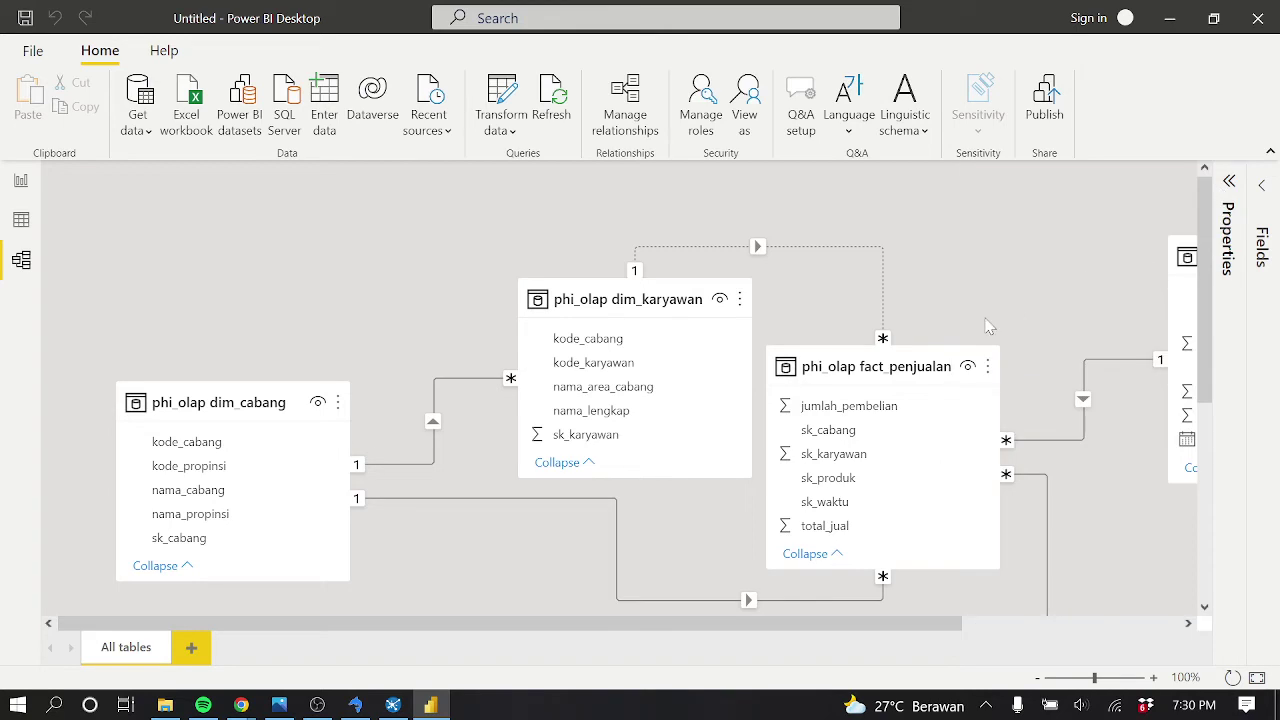
Zoom out, then move dim_karyawan up and dim_cabang lower so every relationship shows
scroll(989, 318, "down", 1)
scroll(989, 325, "down", 1)
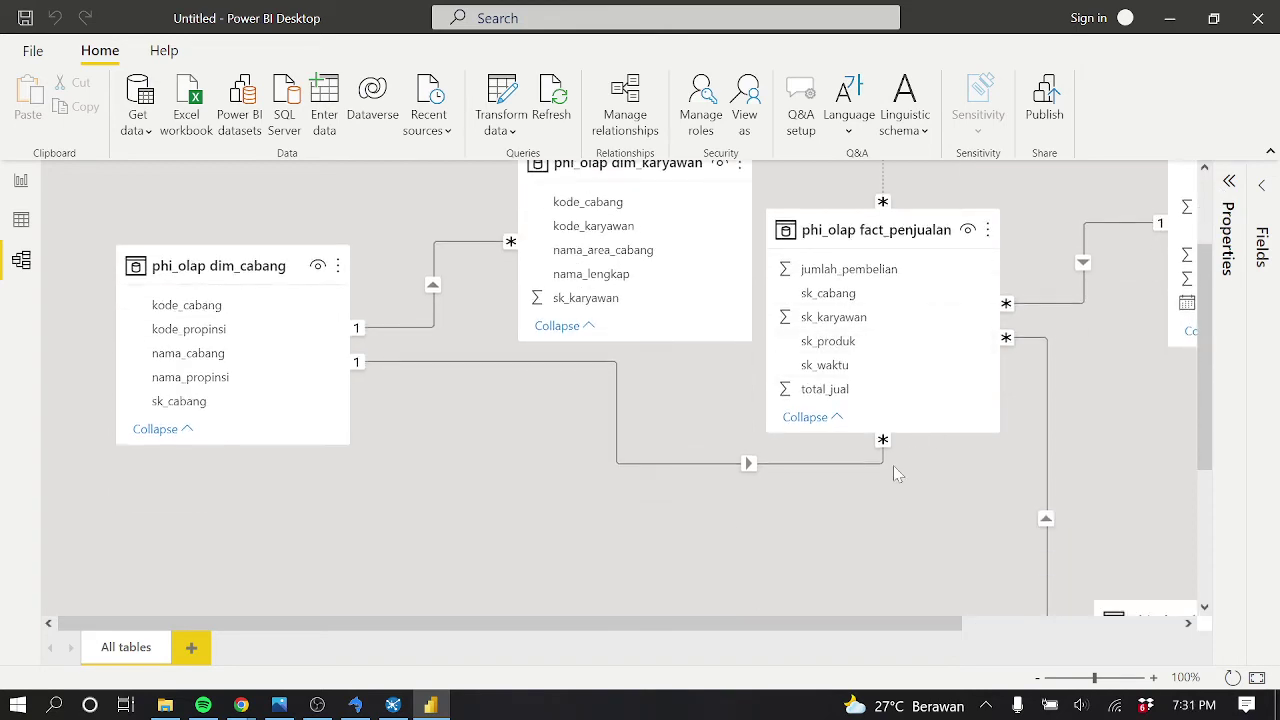
scroll(897, 474, "down", 2)
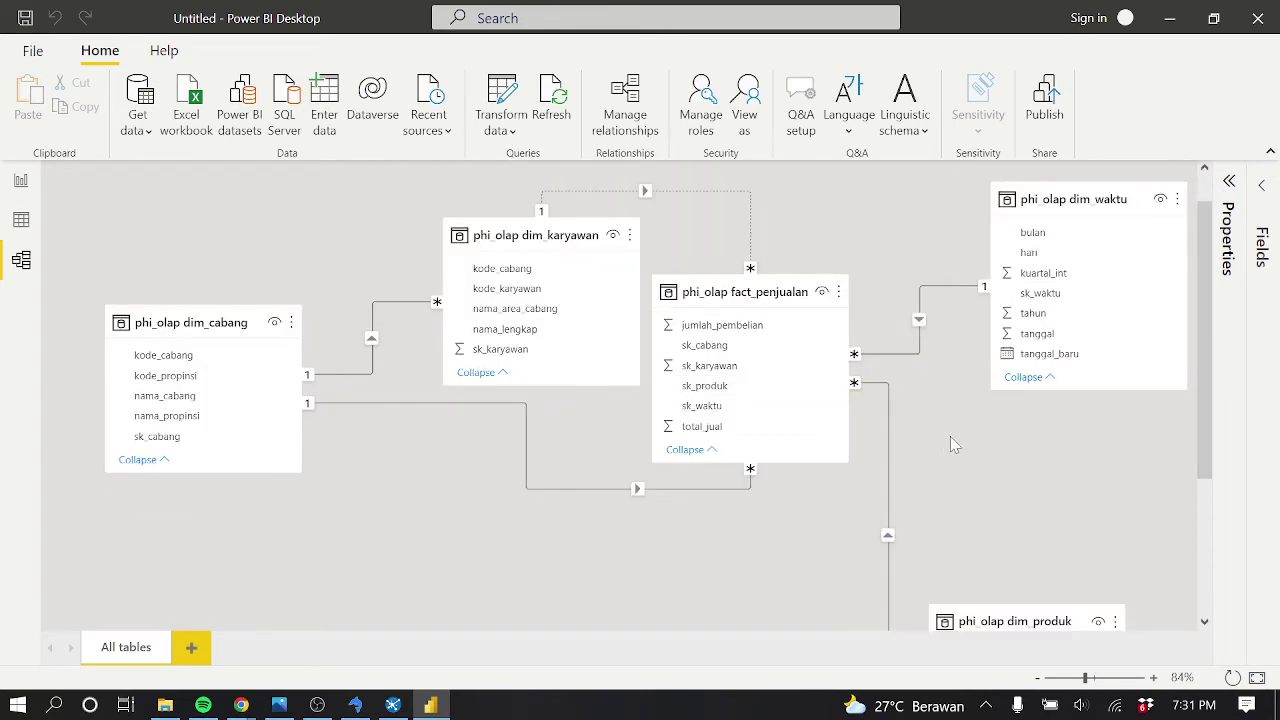
scroll(991, 443, "down", 2)
scroll(991, 443, "up", 2)
scroll(648, 334, "up", 1)
left_click_drag(586, 282, 551, 163)
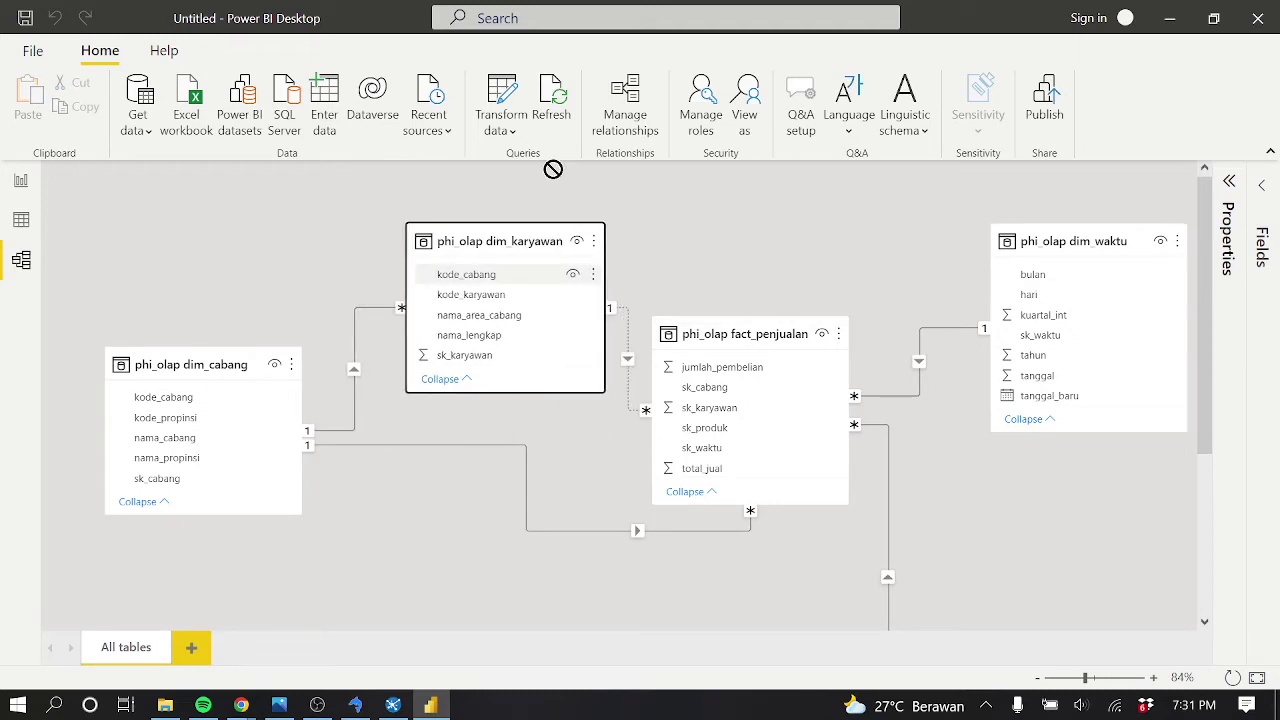
scroll(569, 286, "down", 2)
left_click_drag(221, 222, 220, 385)
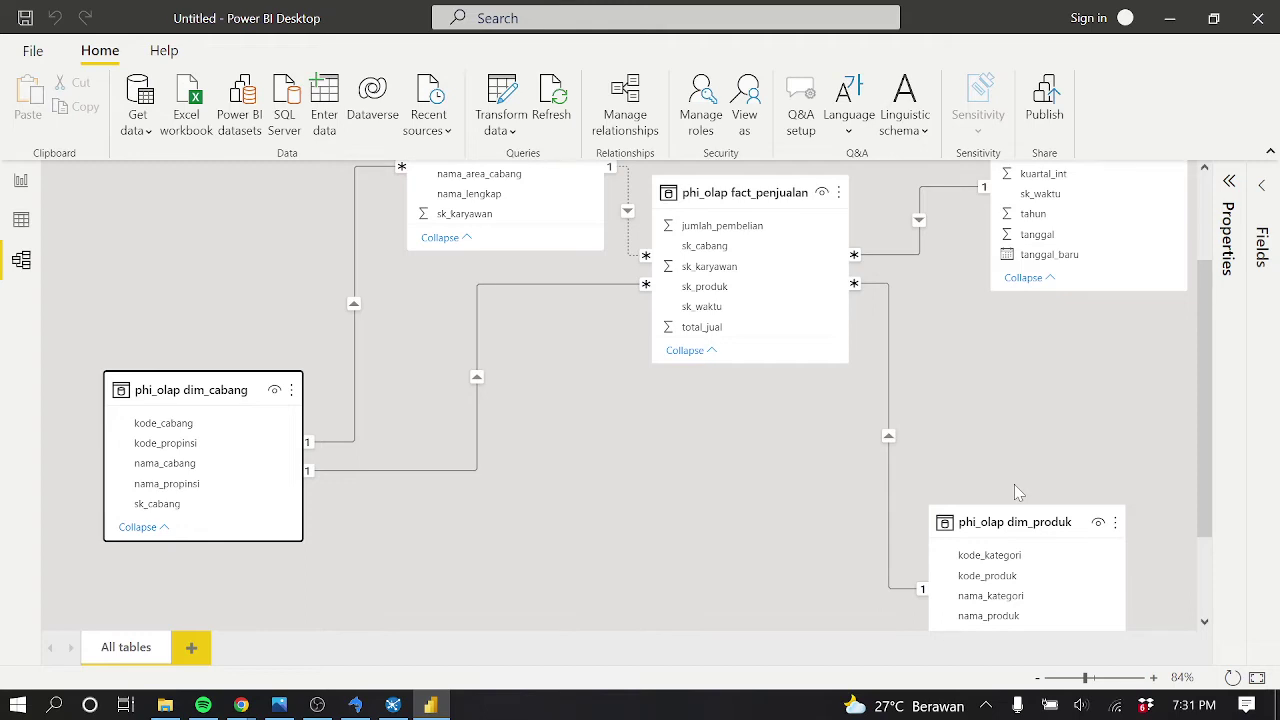
Collapse the fact_penjualan card and choose Manage relationships from its options menu
left_click(714, 362)
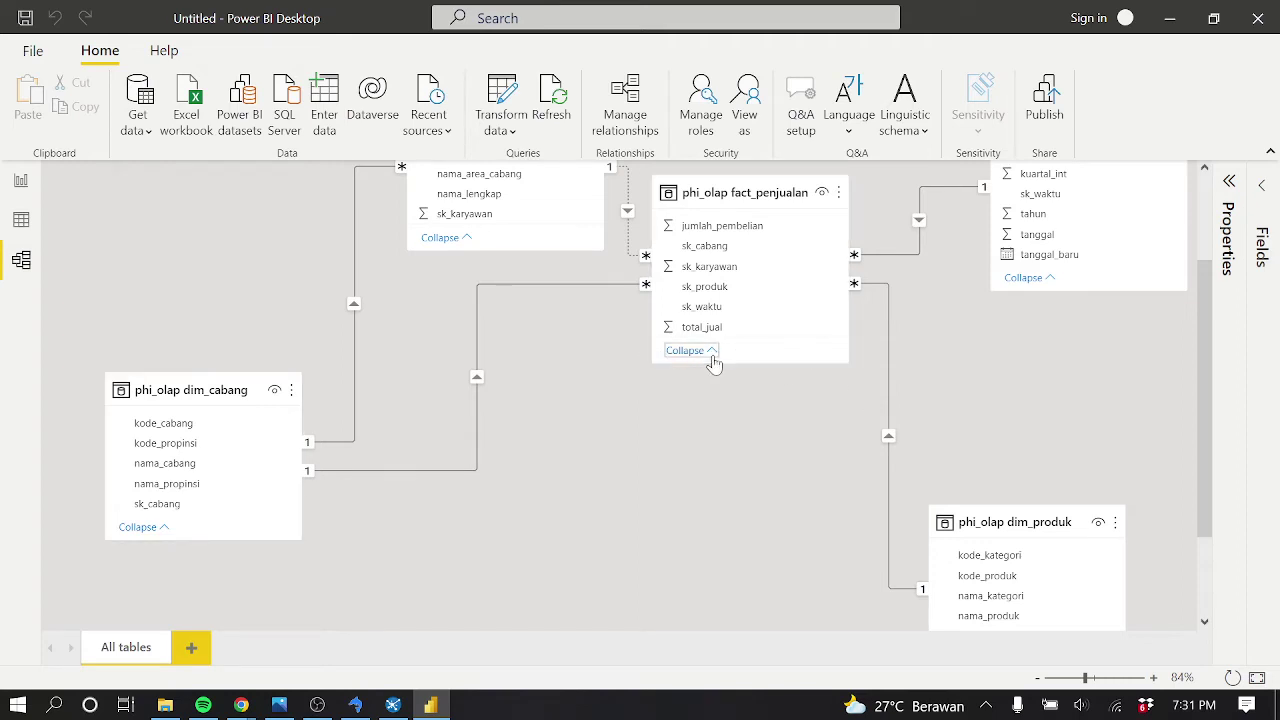
left_click(705, 318)
left_click(1227, 184)
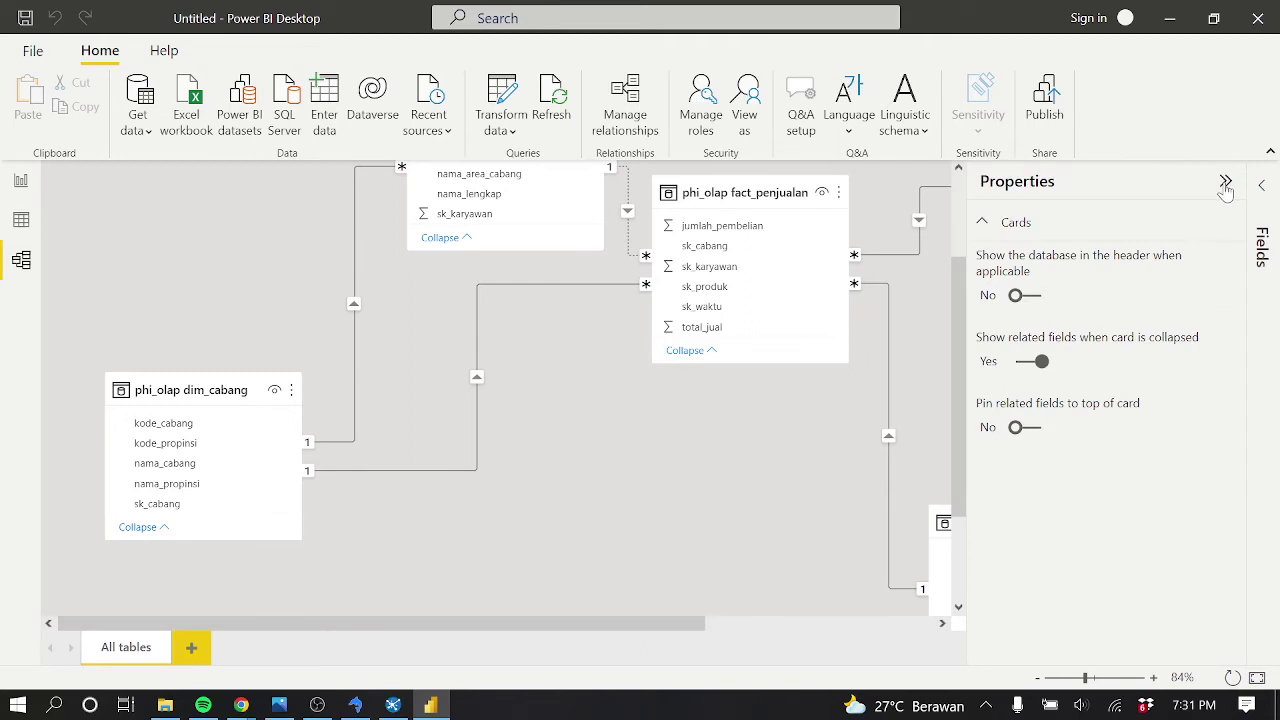
left_click(1262, 187)
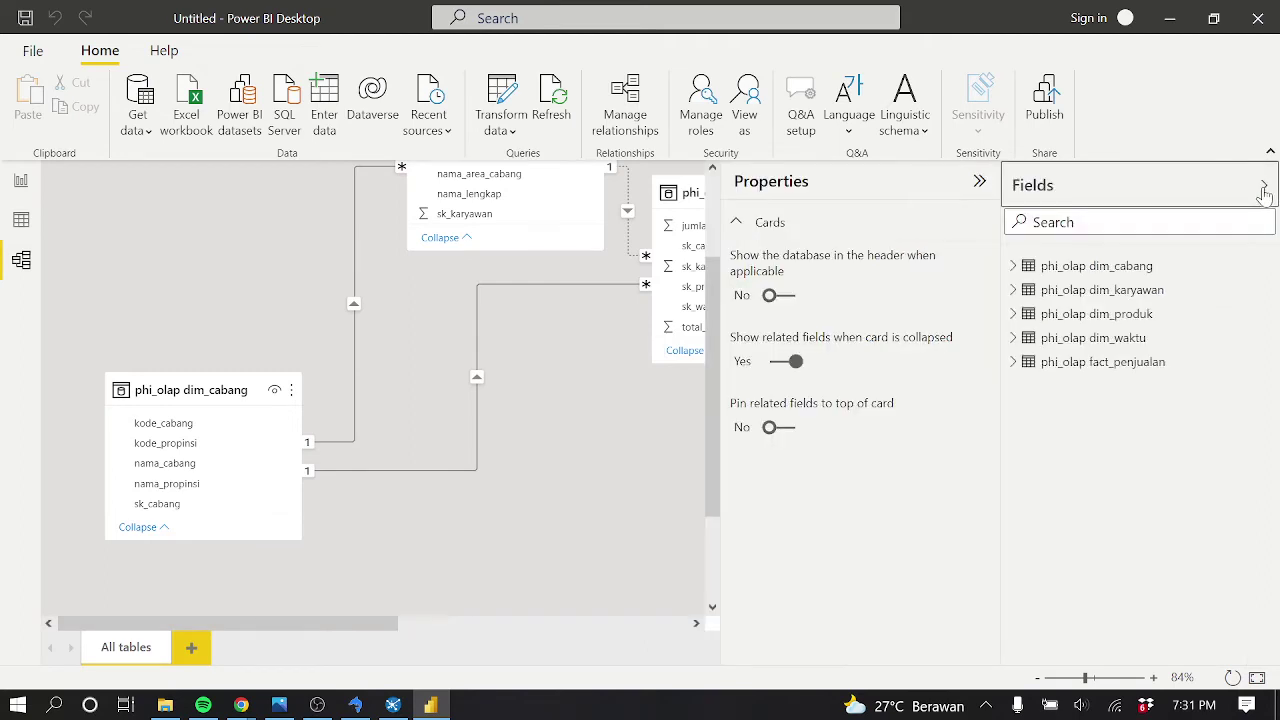
left_click(1263, 188)
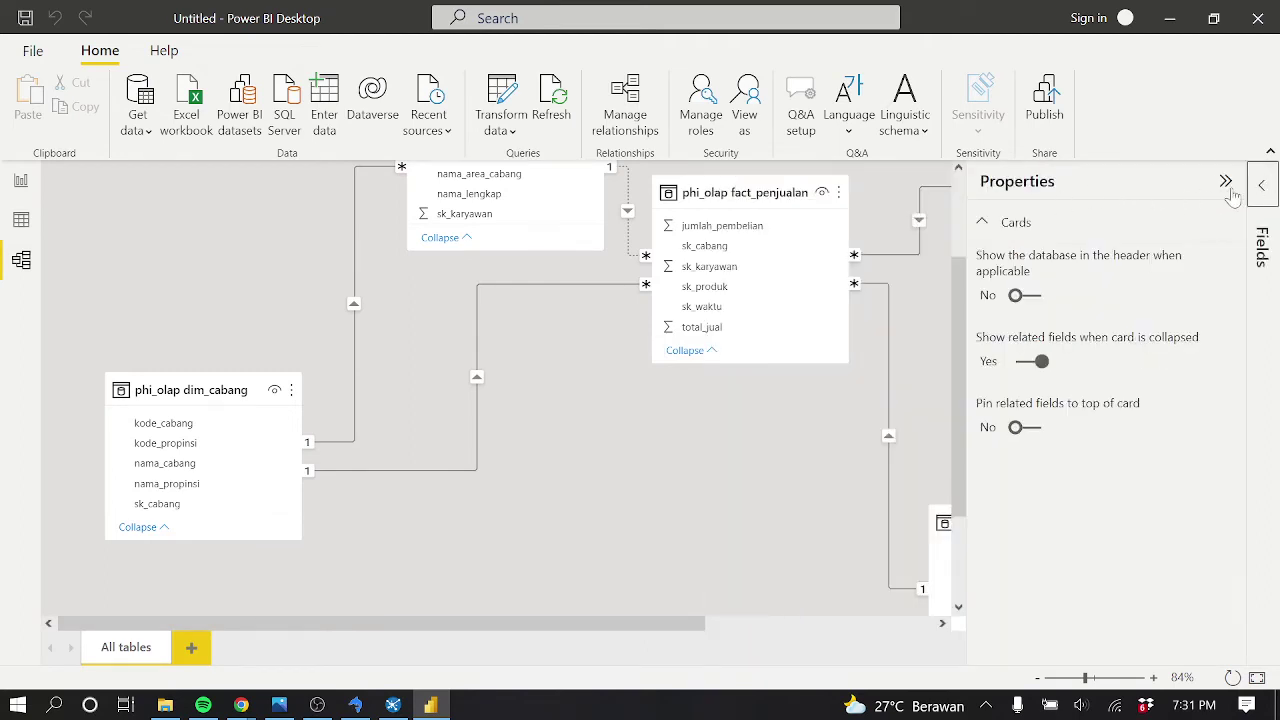
left_click(1226, 182)
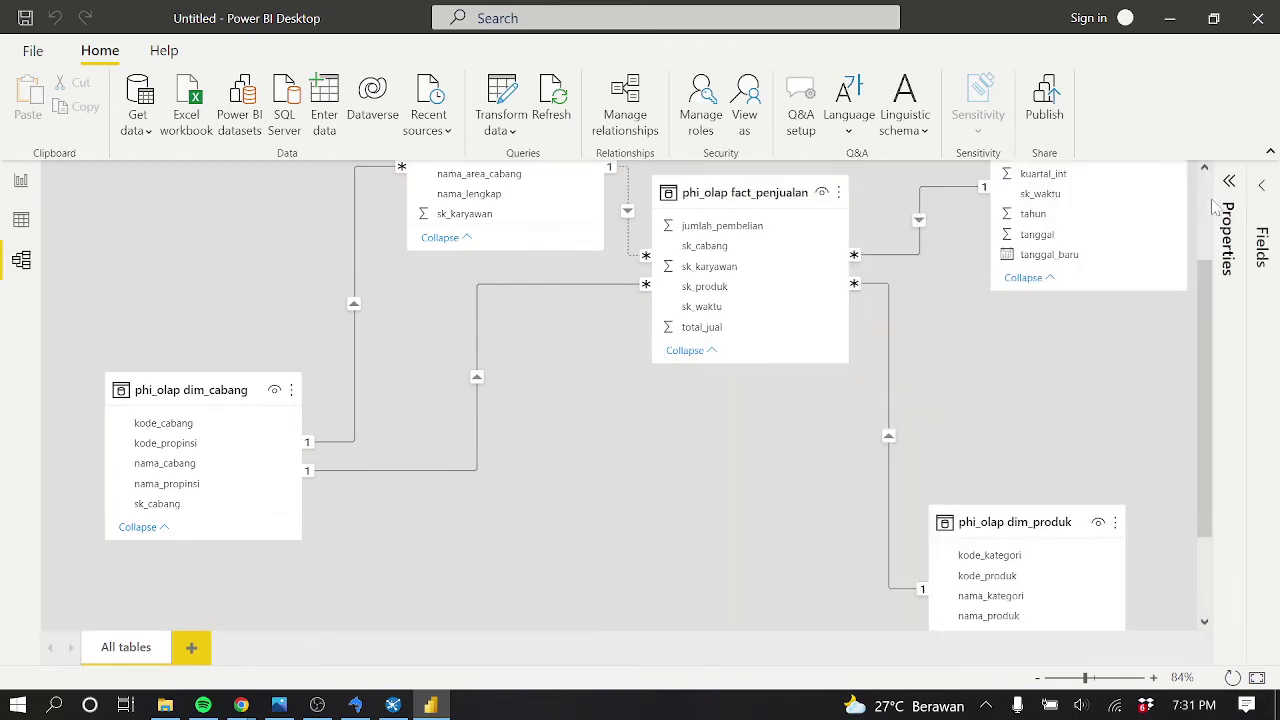
left_click(839, 196)
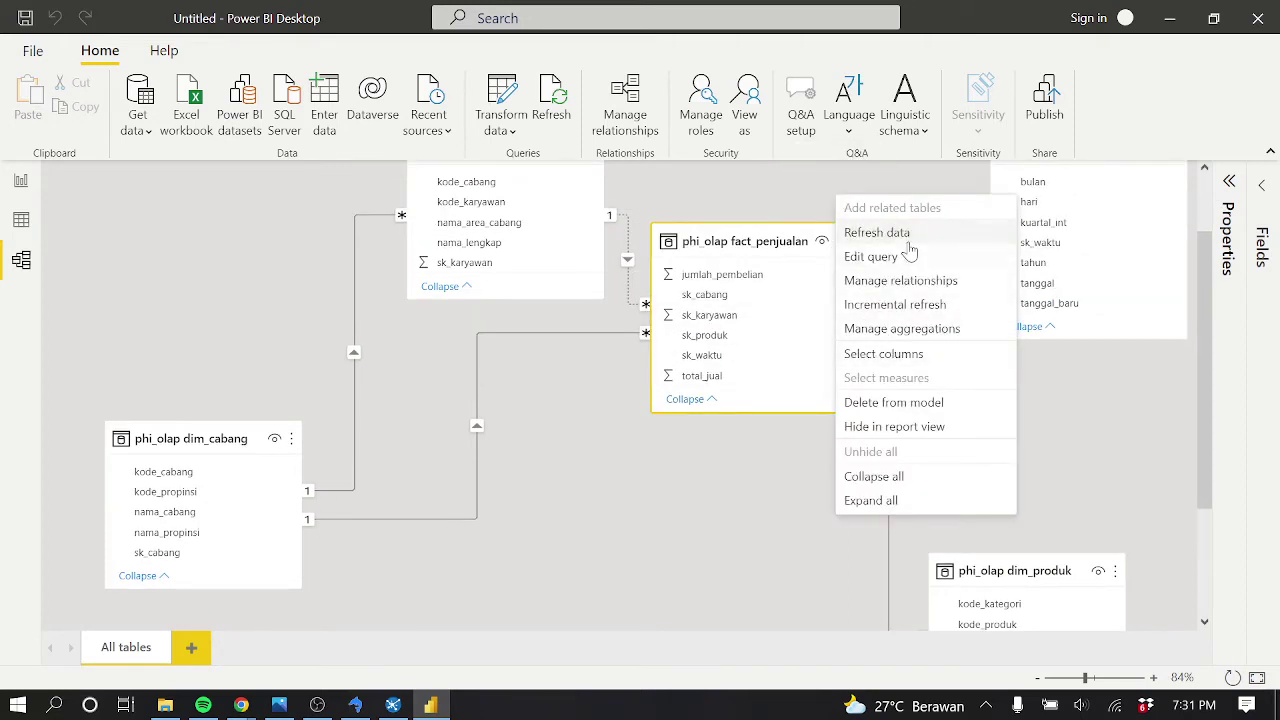
left_click(926, 283)
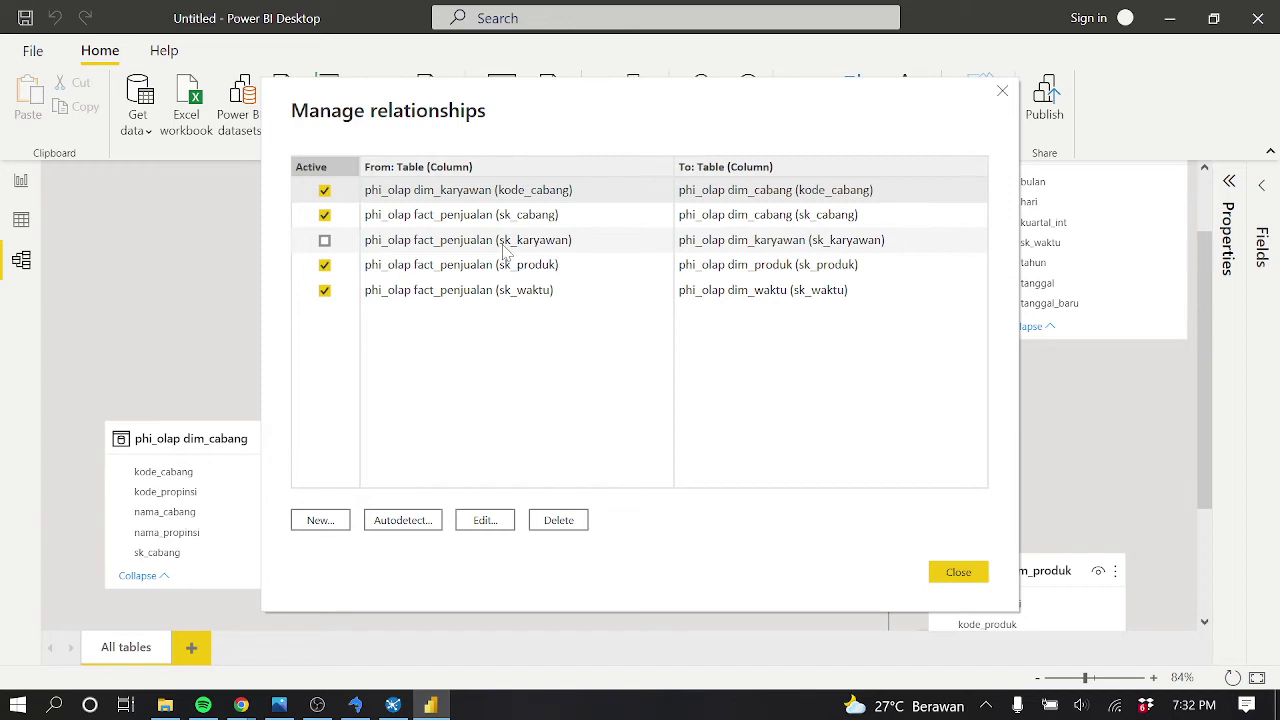
left_click(325, 241)
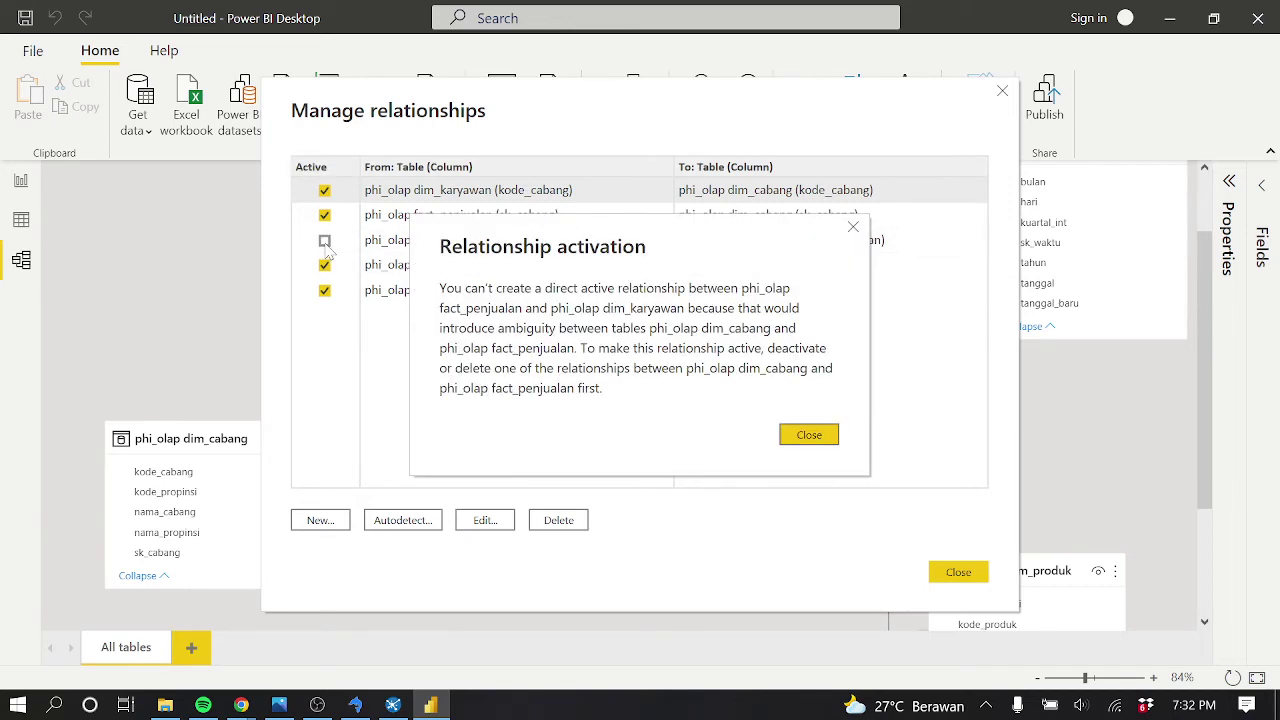
left_click(791, 437)
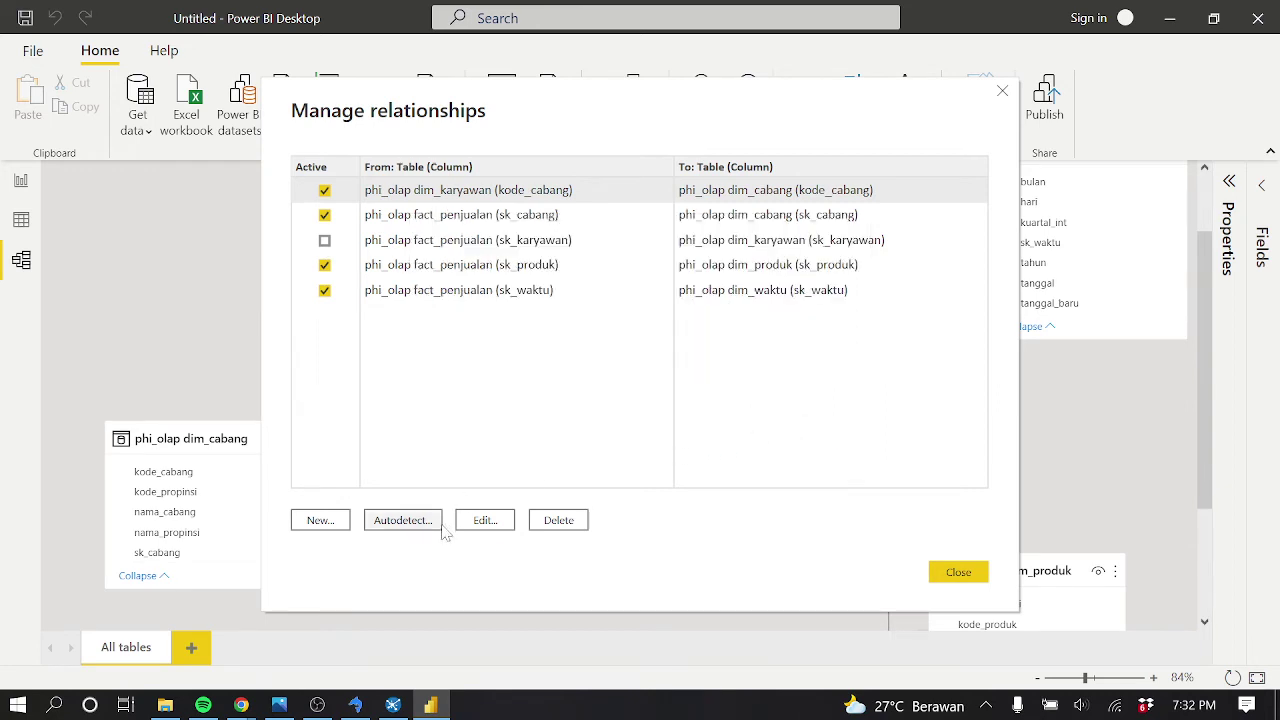
left_click(486, 522)
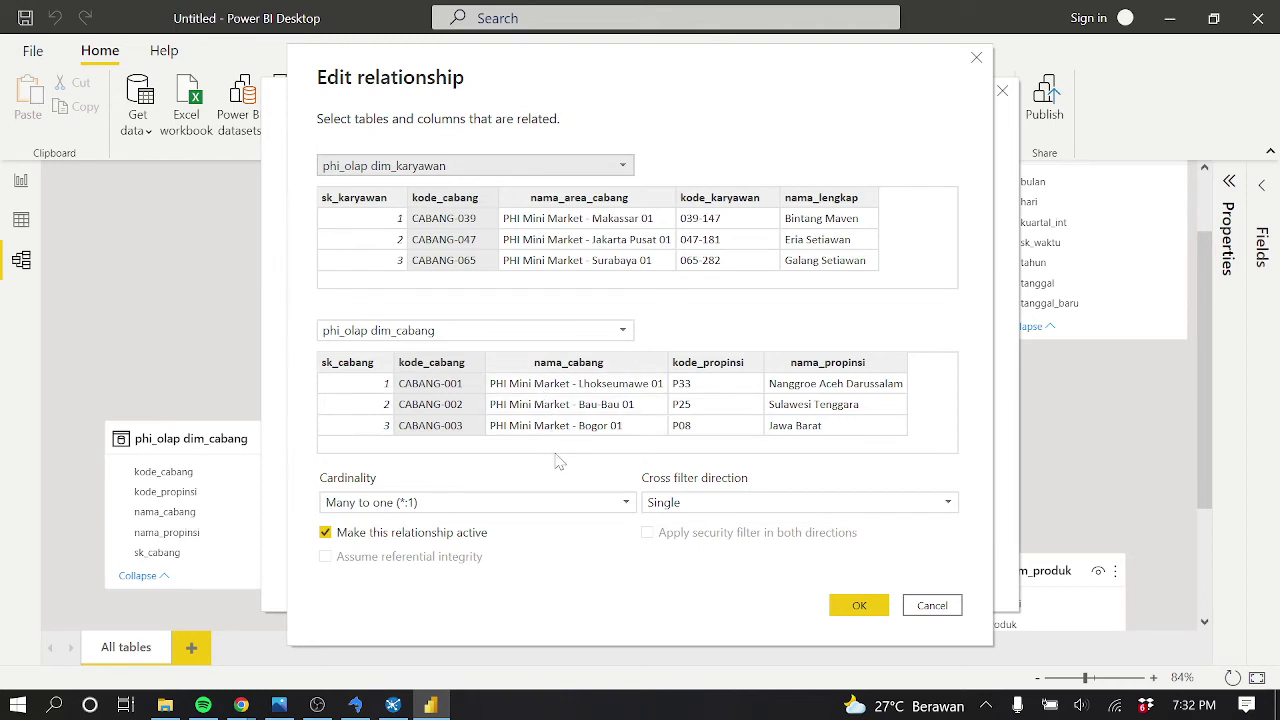
left_click(376, 229)
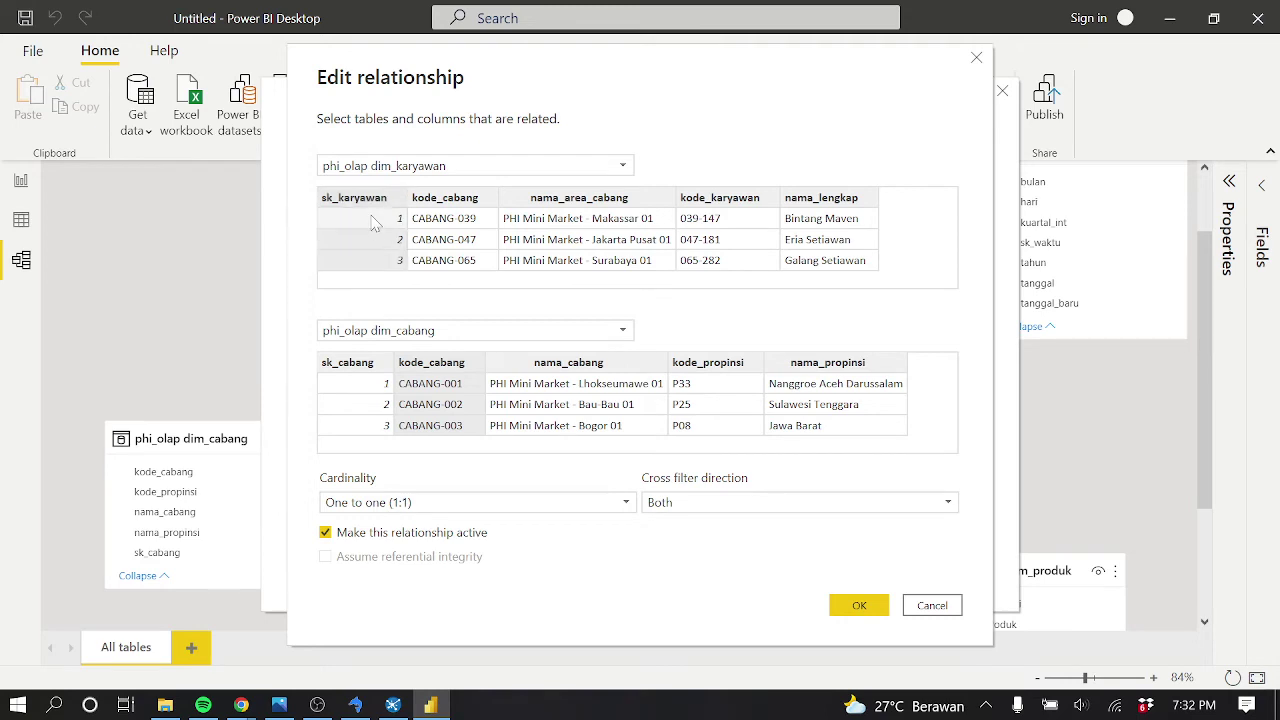
left_click(378, 227)
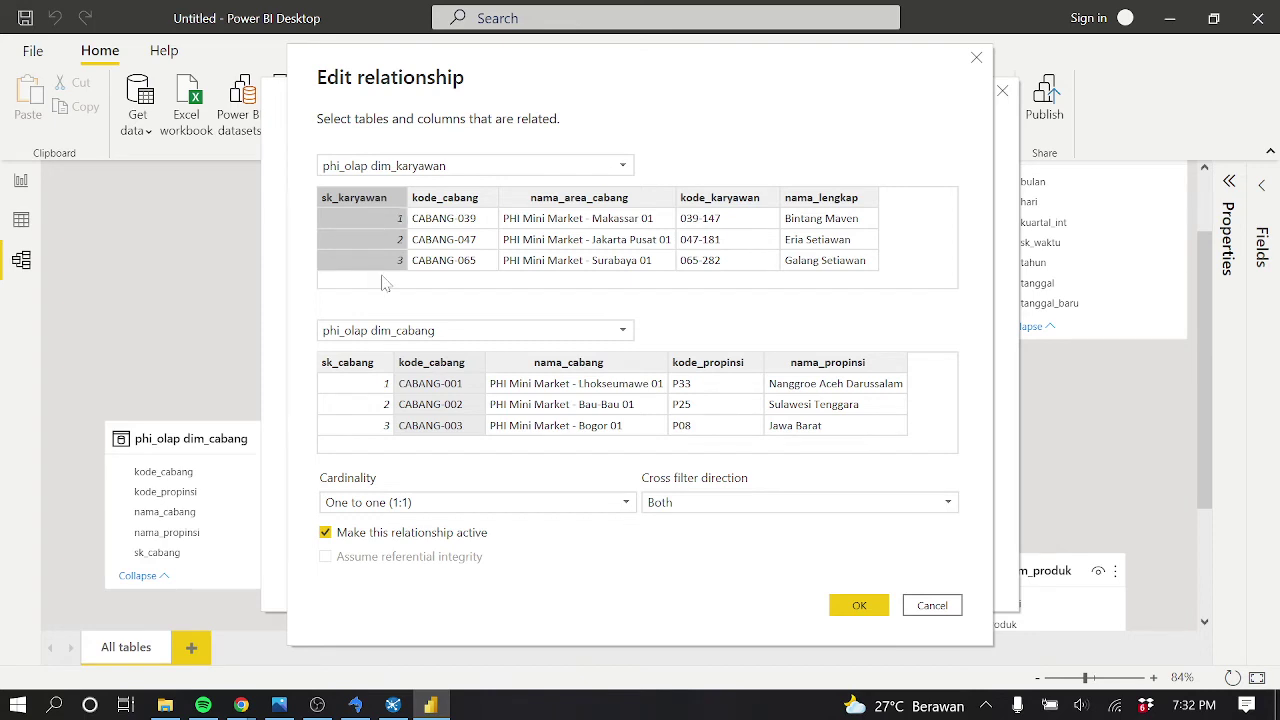
left_click(450, 262)
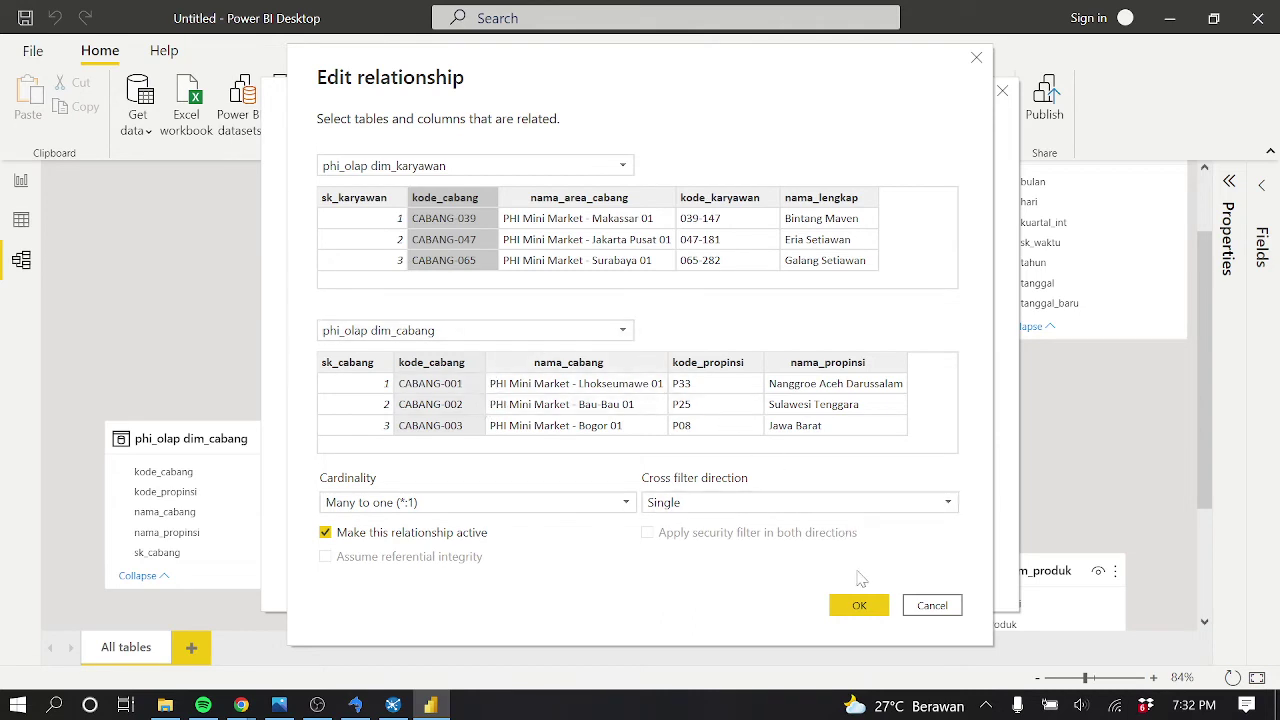
left_click(863, 606)
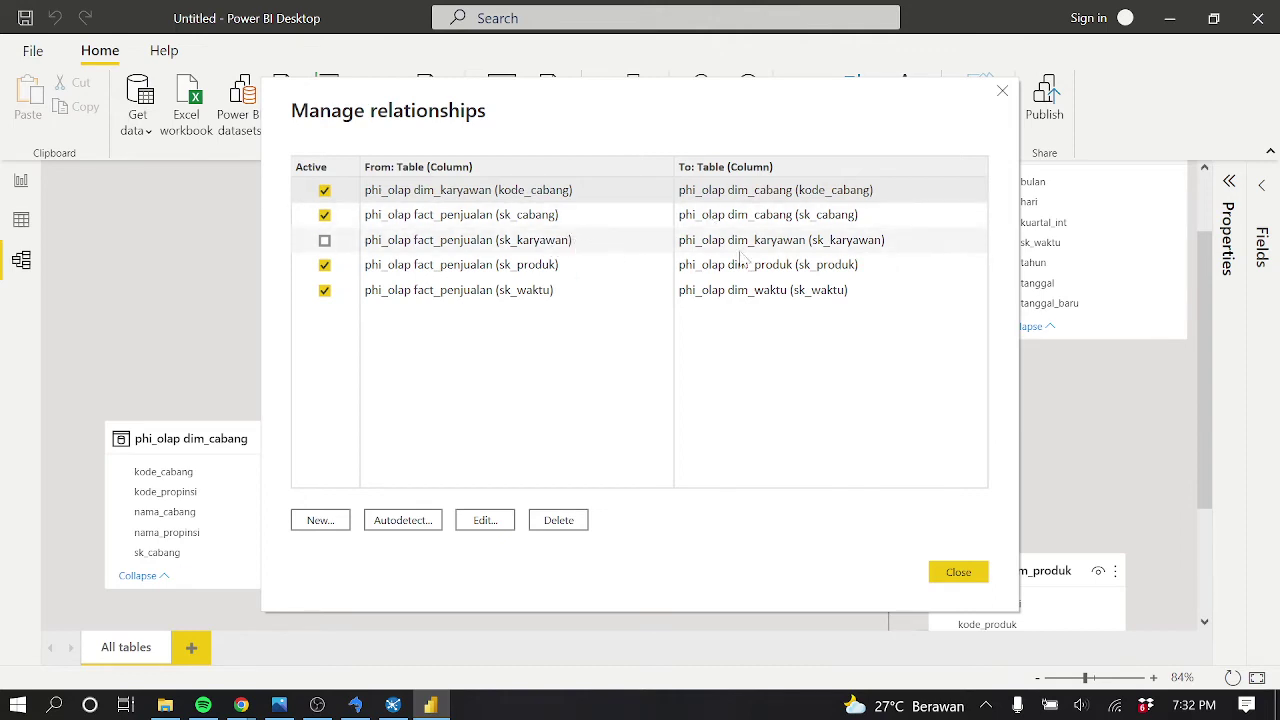
Deactivate the dim_karyawan–dim_cabang relationship and activate fact_penjualan–dim_karyawan instead
left_click(324, 190)
left_click(324, 240)
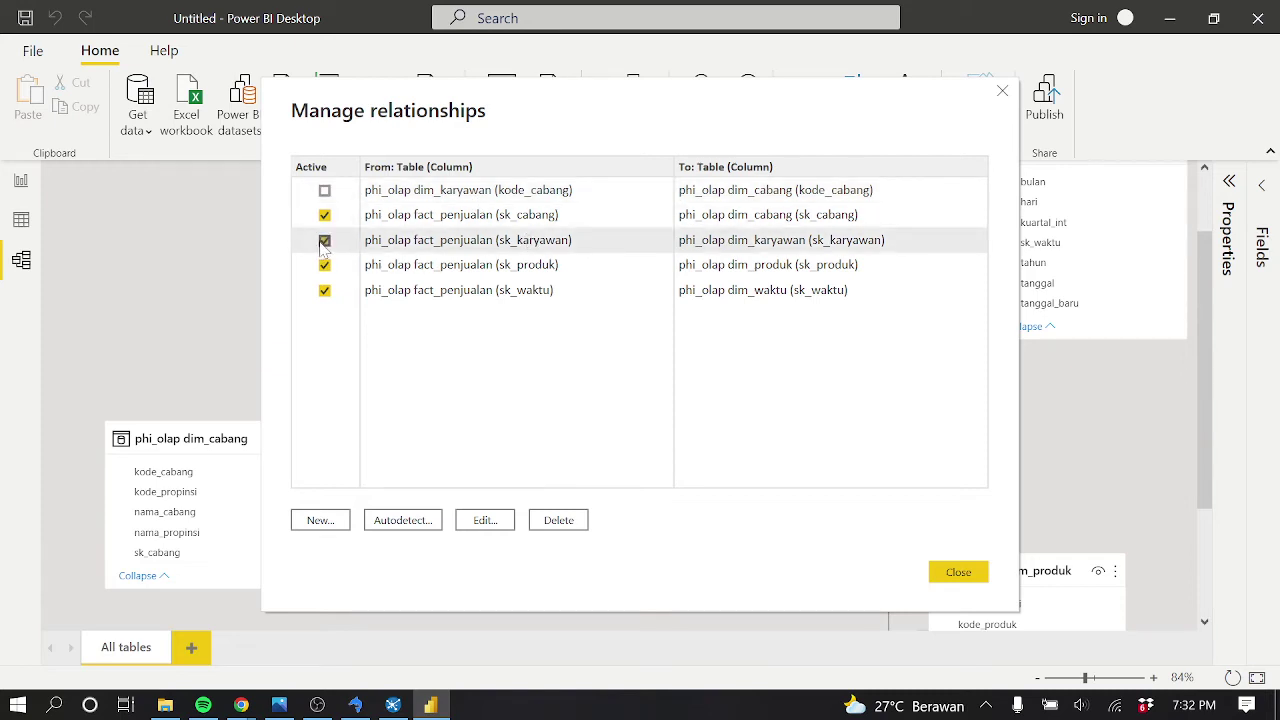
left_click(958, 572)
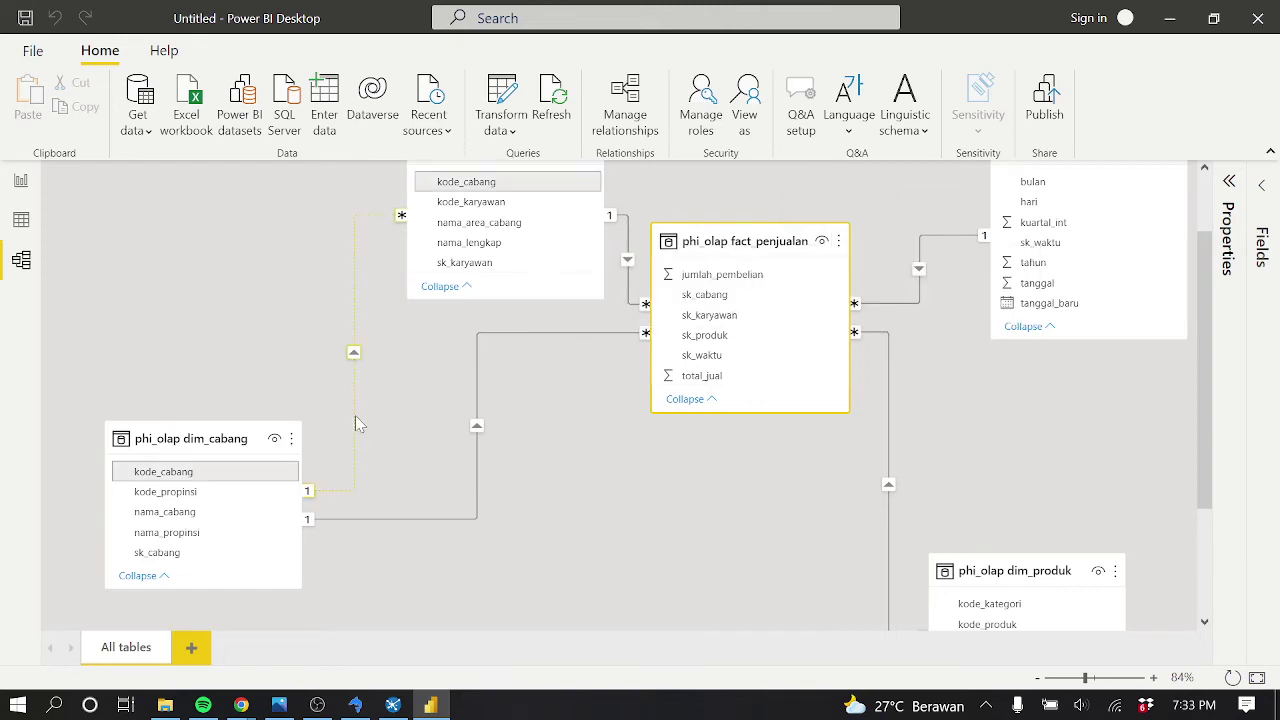
Delete the fact_penjualan table from the model
key("Delete")
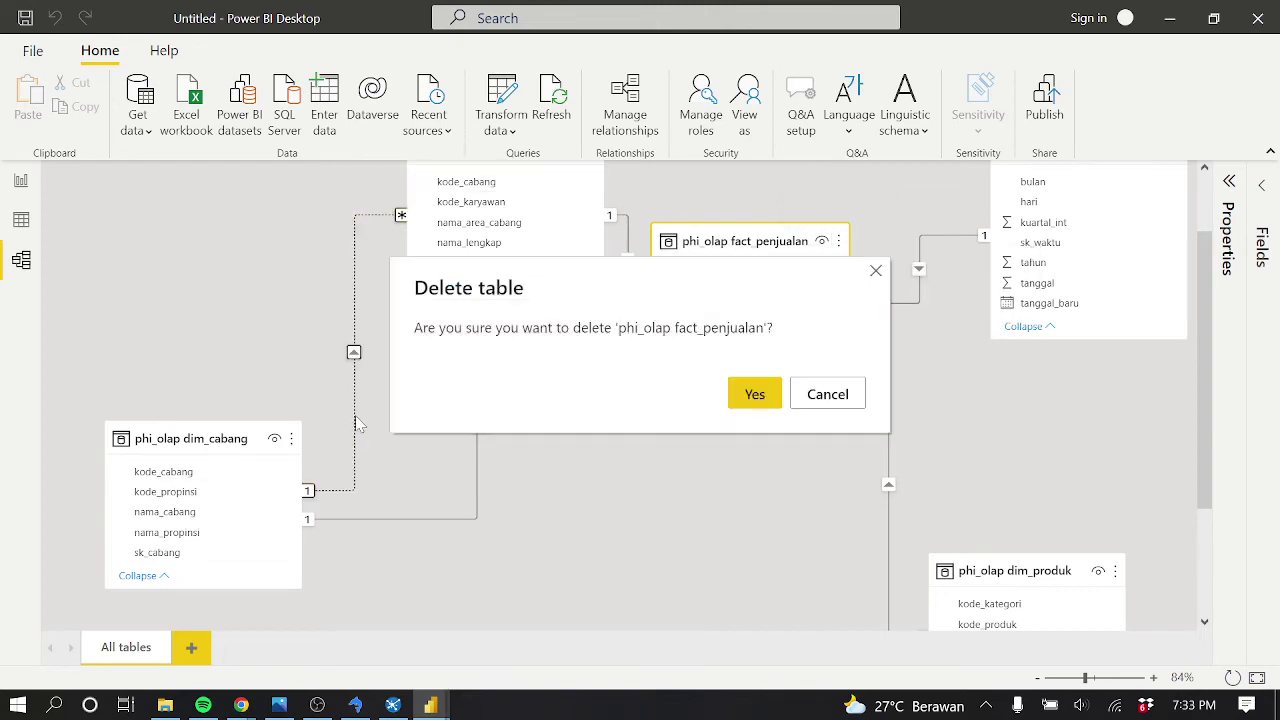
left_click(760, 396)
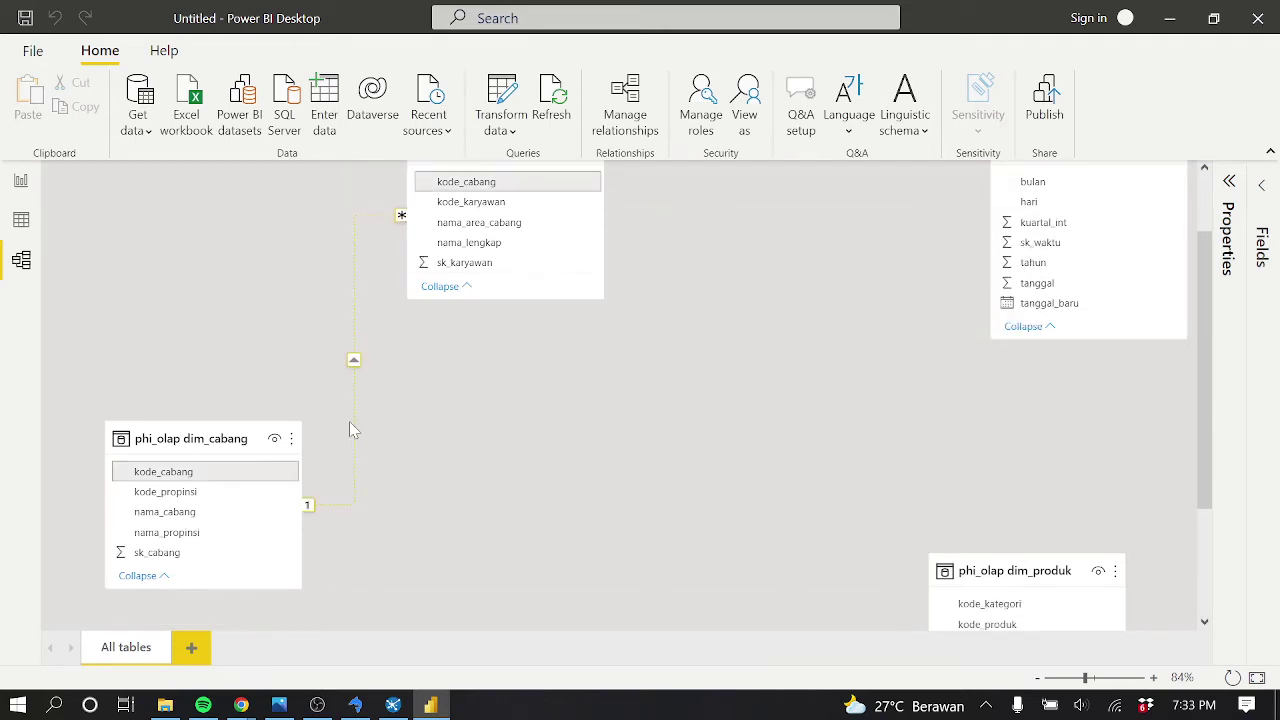
scroll(540, 441, "up", 1)
scroll(540, 441, "down", 3)
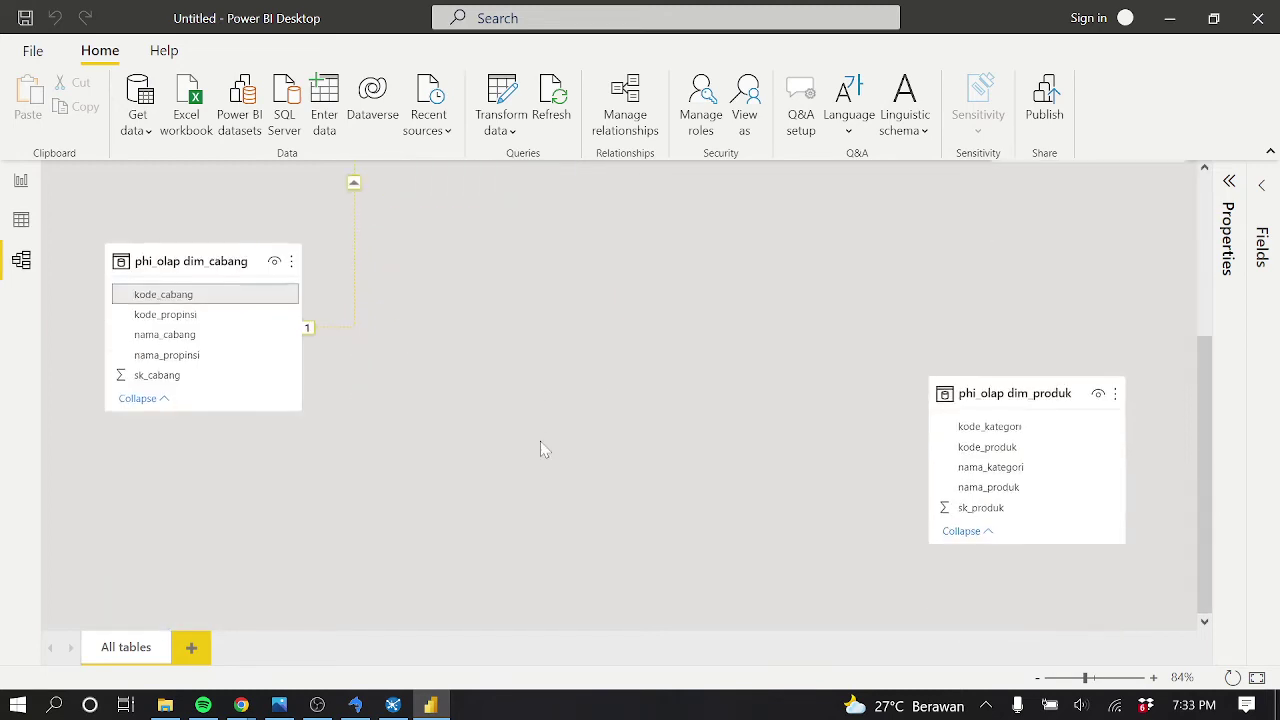
scroll(540, 441, "up", 5)
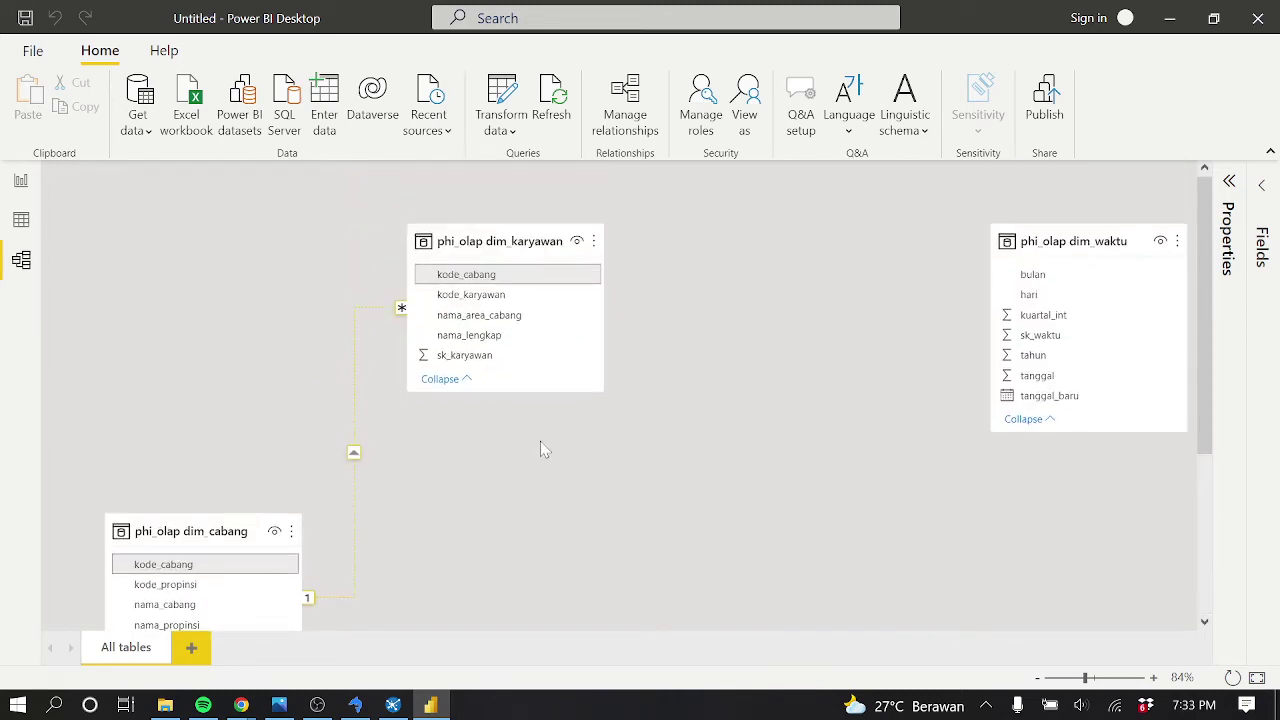
scroll(540, 441, "down", 3)
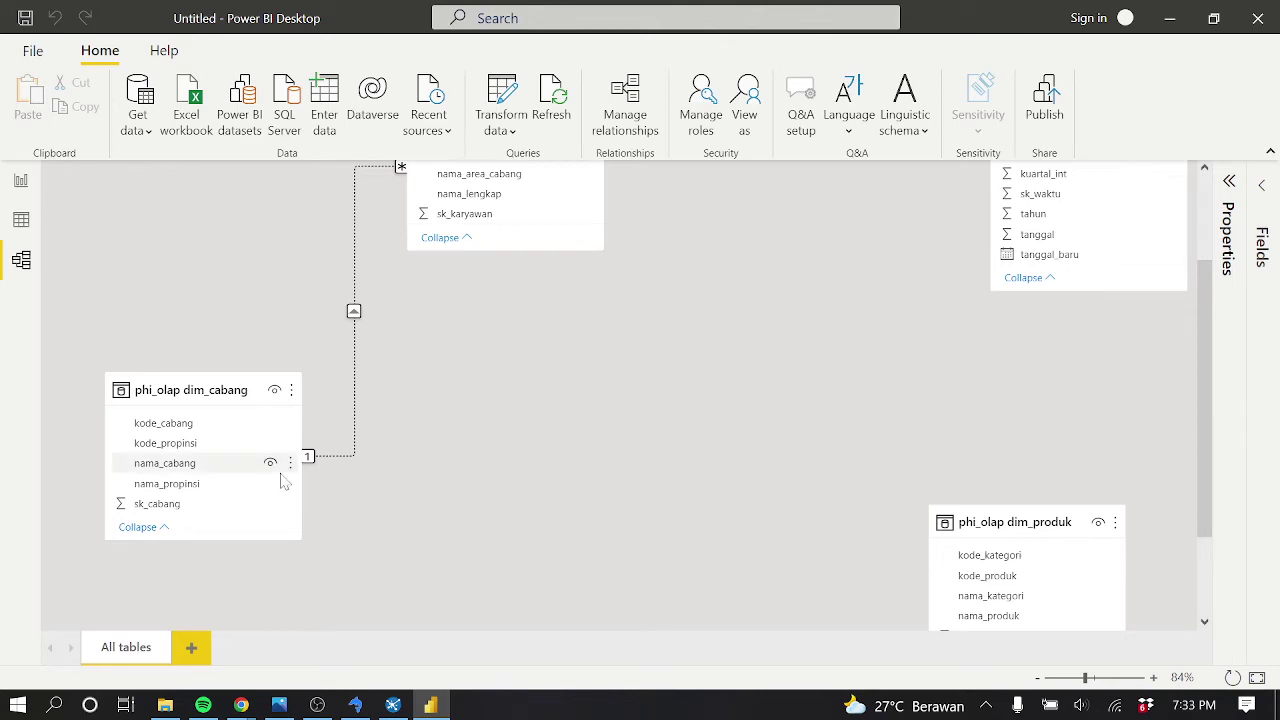
Delete the relationship between dim_cabang and dim_karyawan
right_click(357, 428)
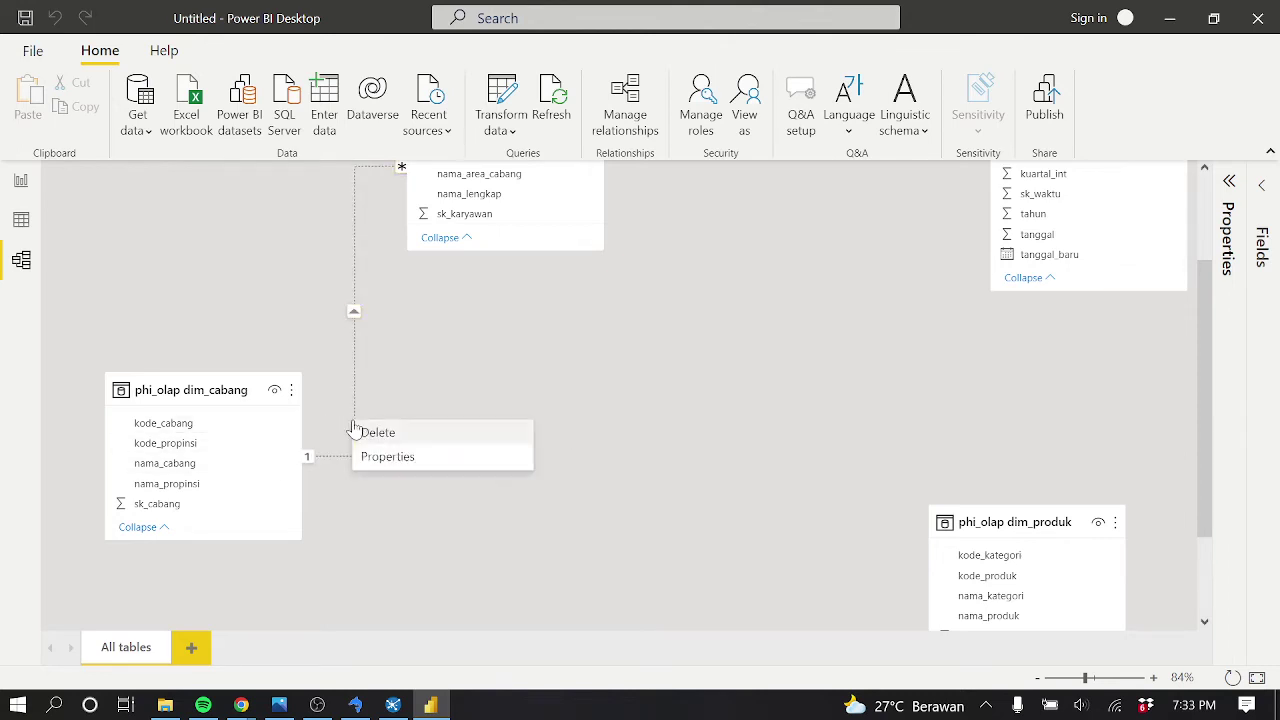
left_click(366, 432)
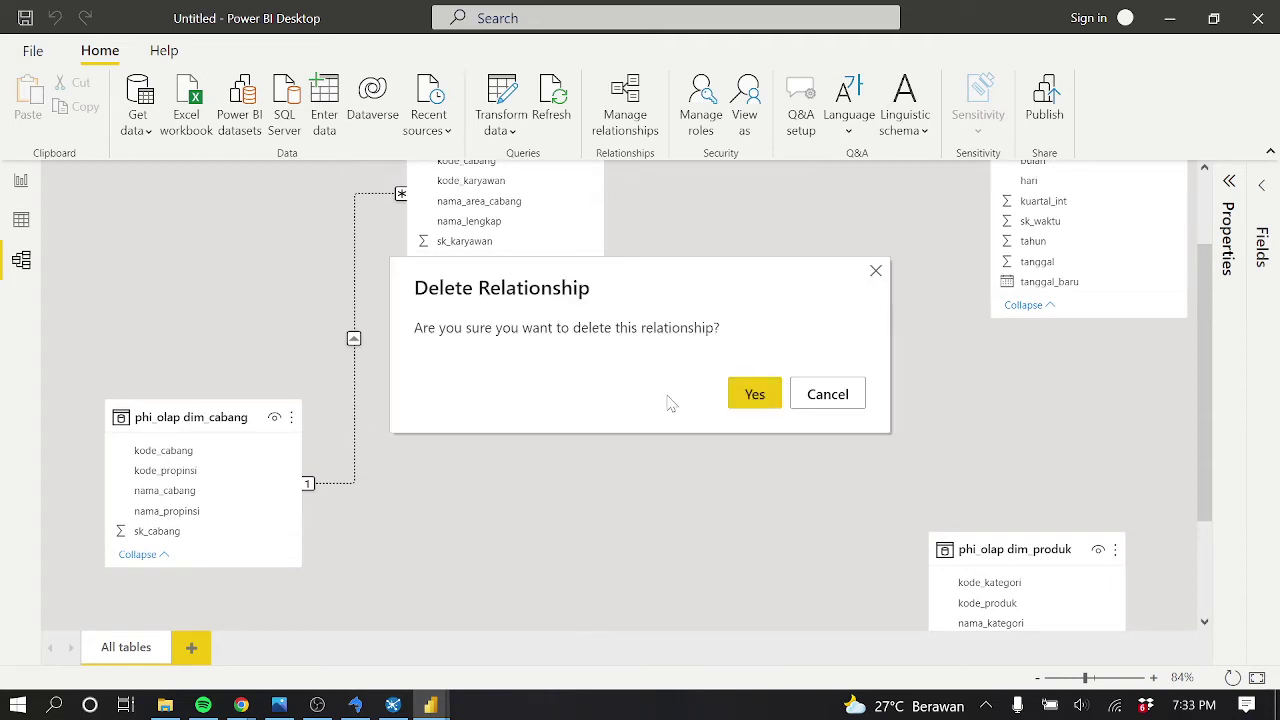
left_click(748, 394)
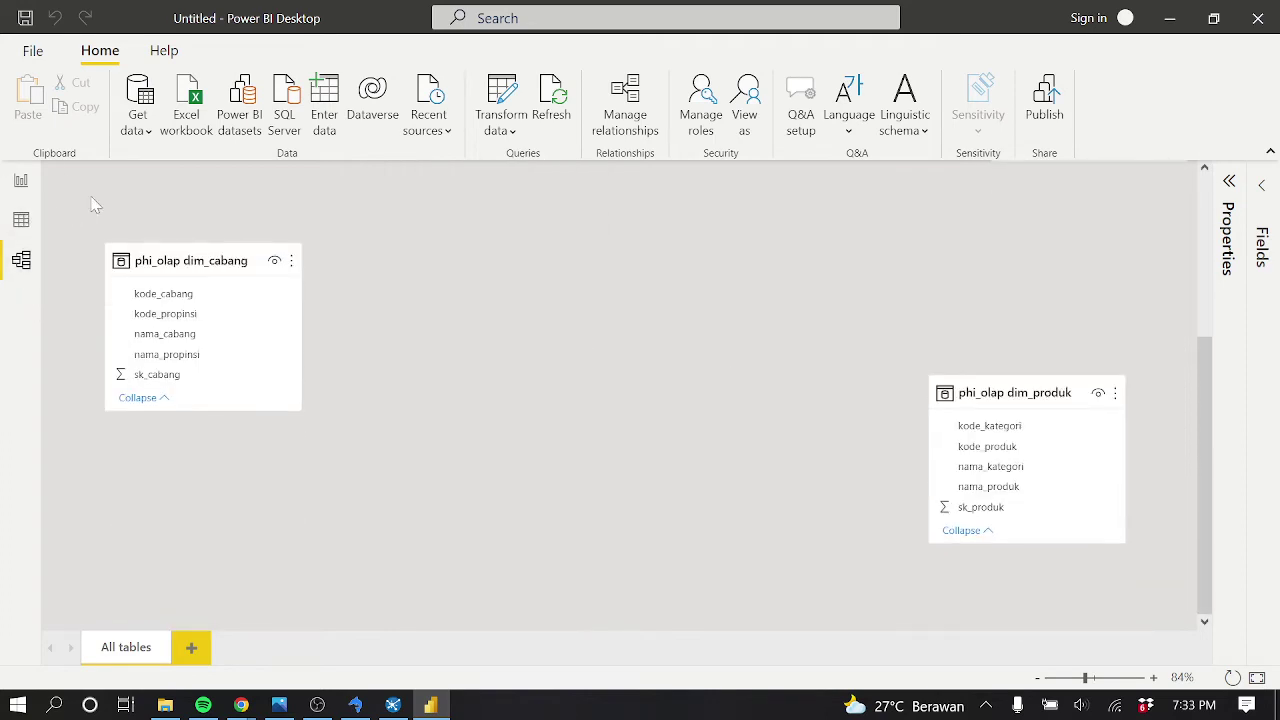
Close Power BI Desktop and discard the unsaved changes
left_click(148, 136)
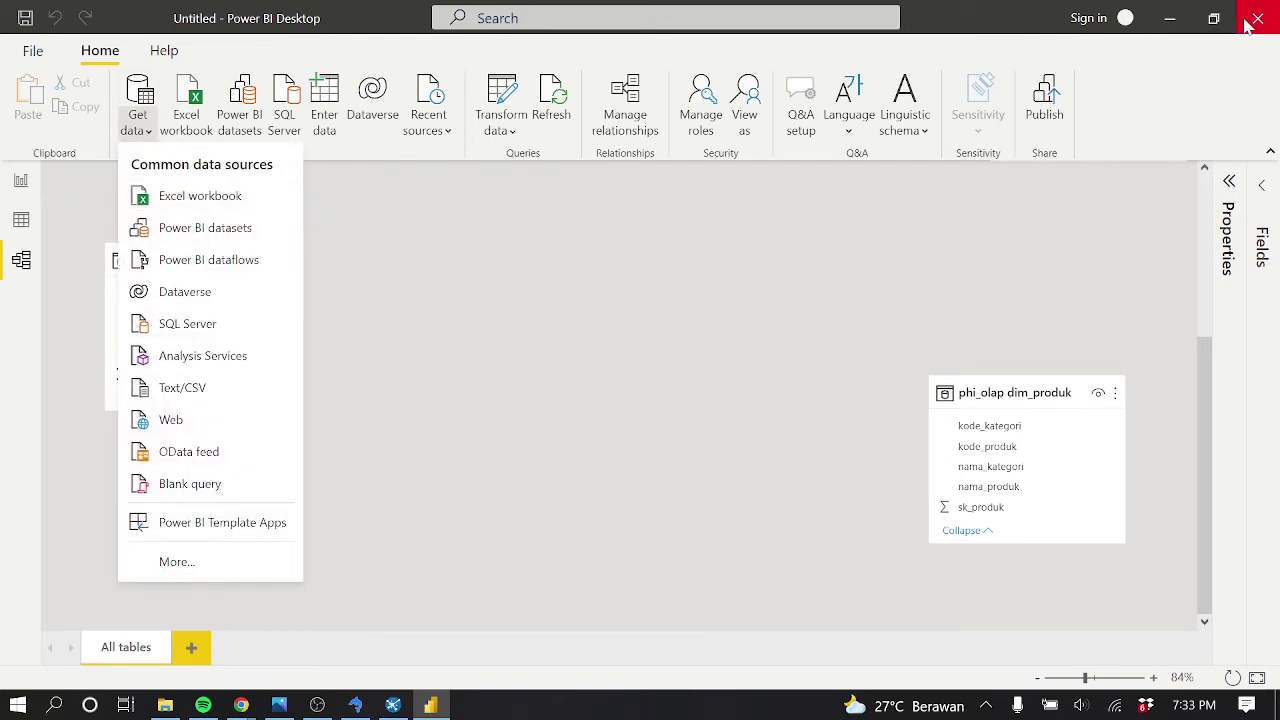
left_click(963, 170)
key("alt+F4")
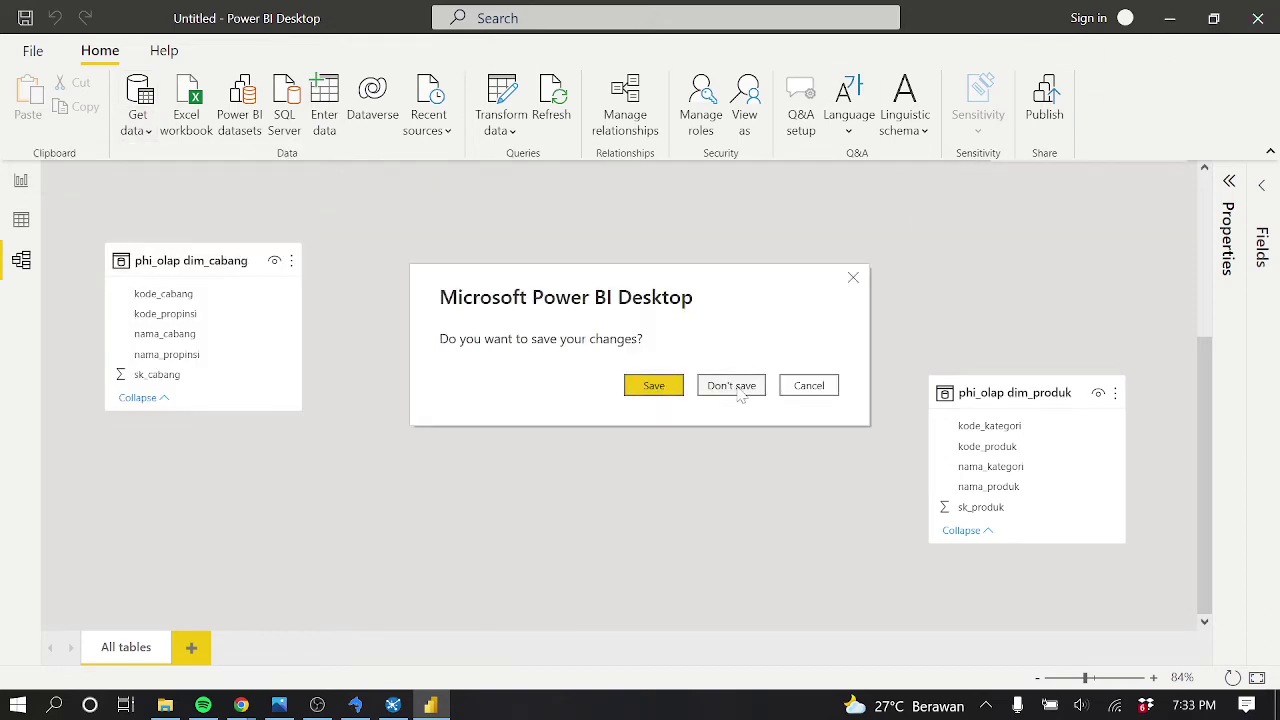
left_click(737, 383)
key("super")
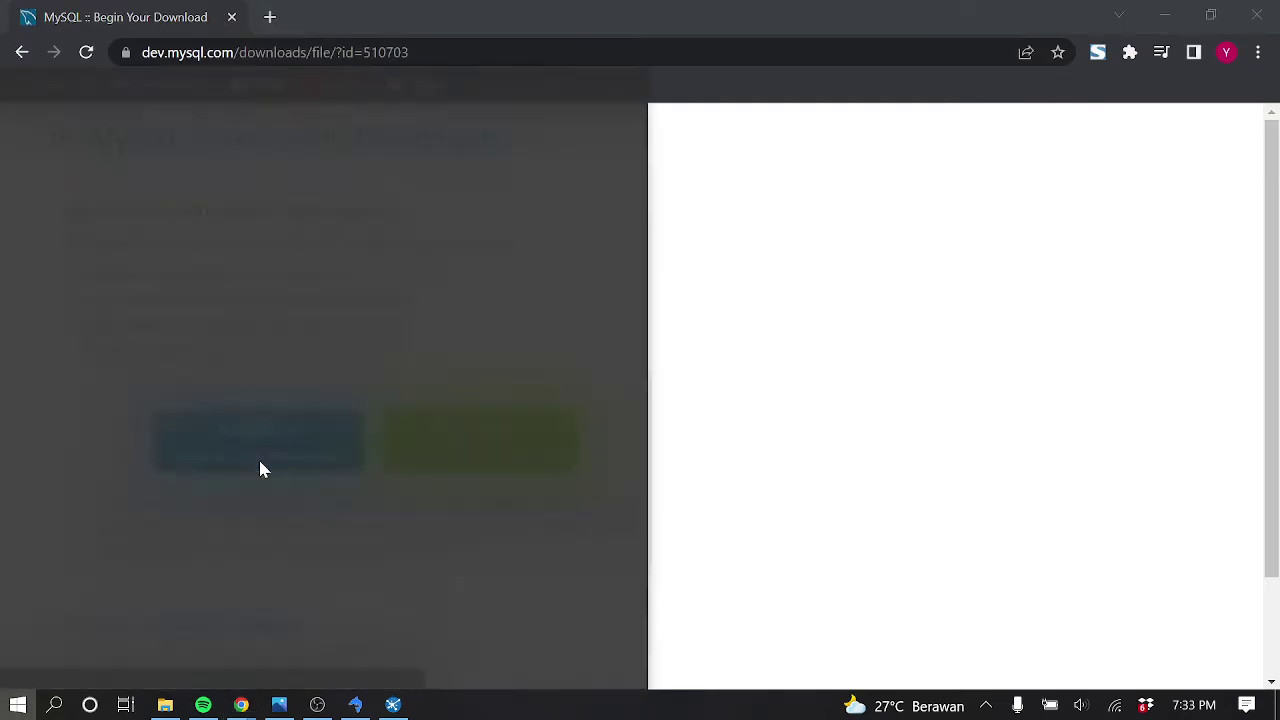
Search 'pow' in Windows Search, launch Power BI Desktop, and dismiss the welcome screen
type("pow")
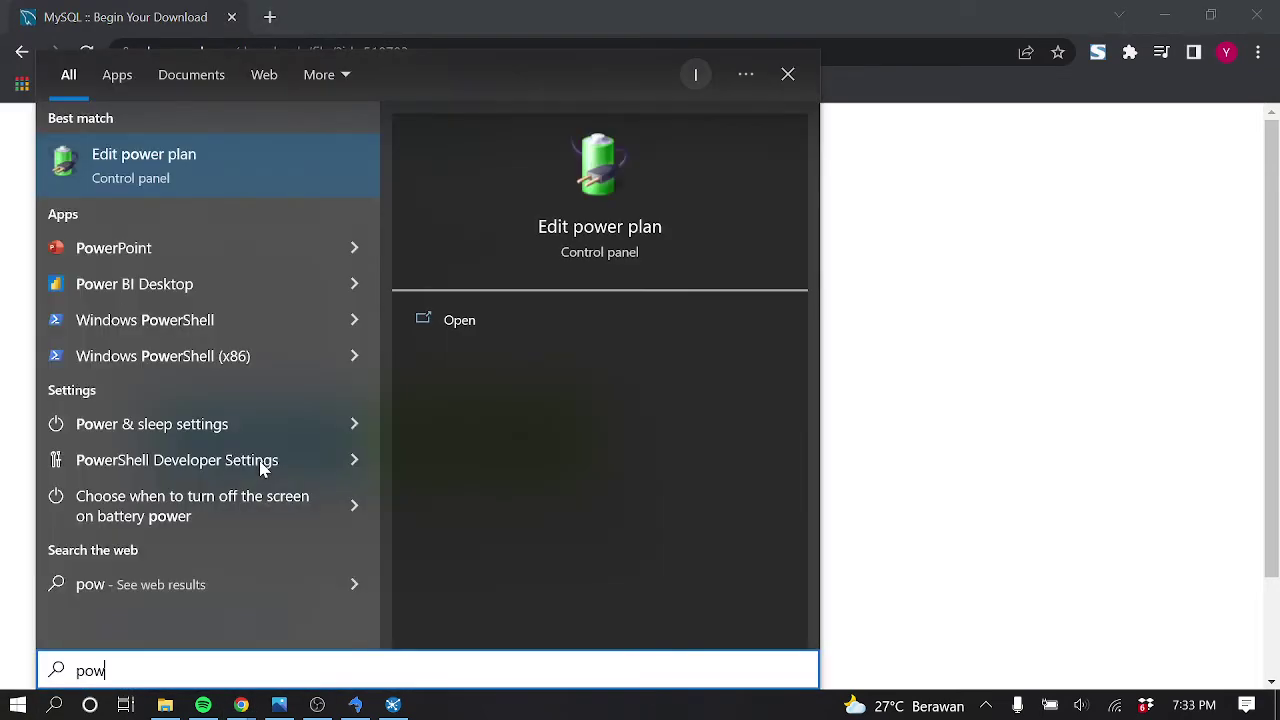
key("BackSpace")
key("Escape")
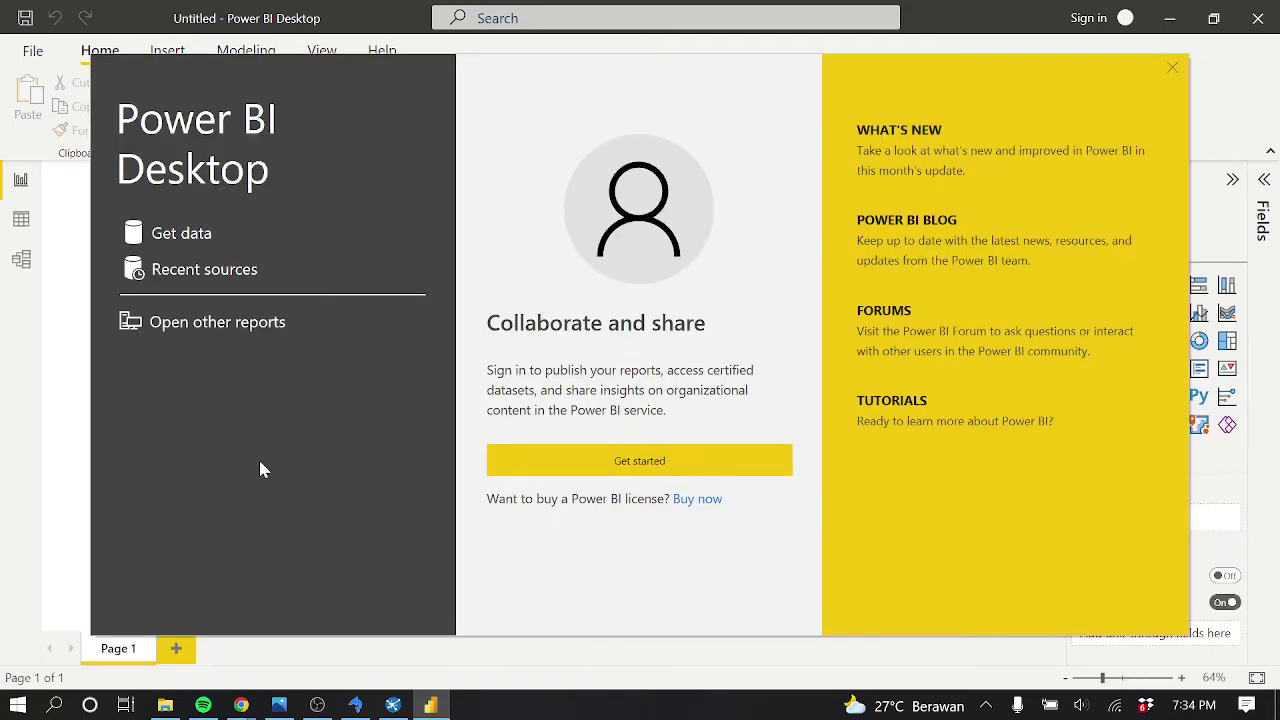
left_click(1173, 68)
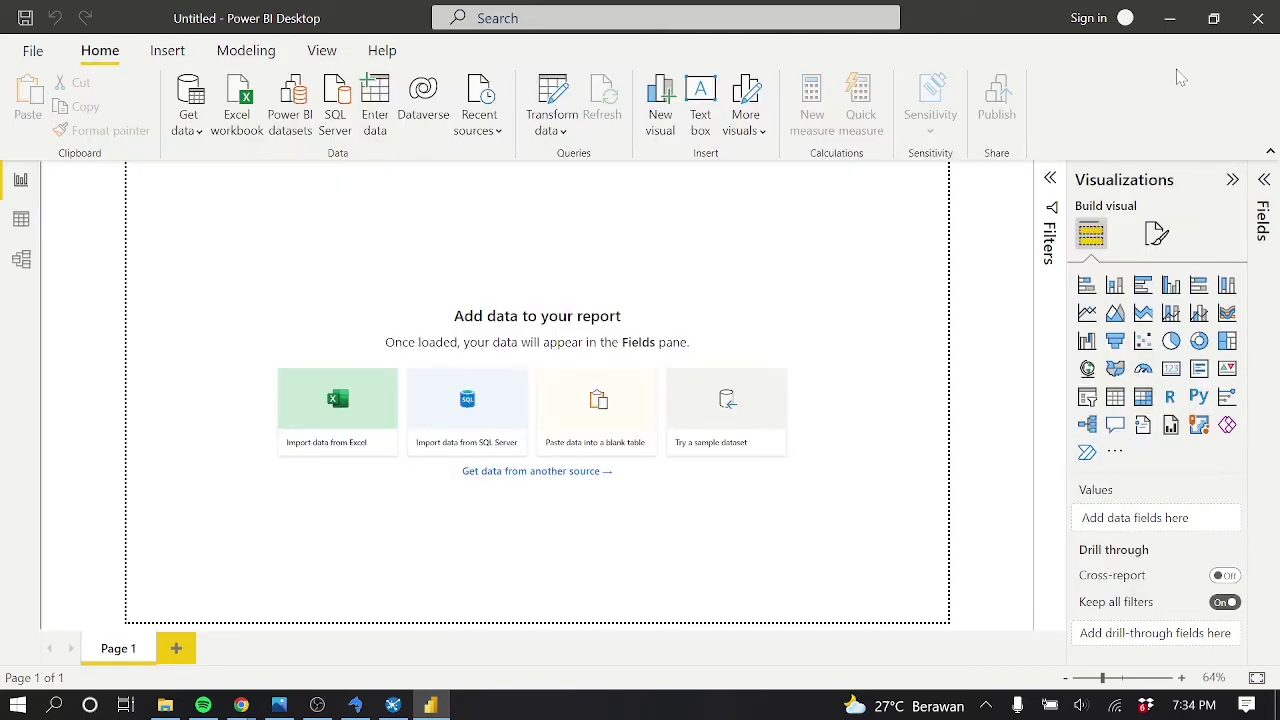
Pick the MySQL database connector from the full Get Data catalogue and connect
left_click(198, 132)
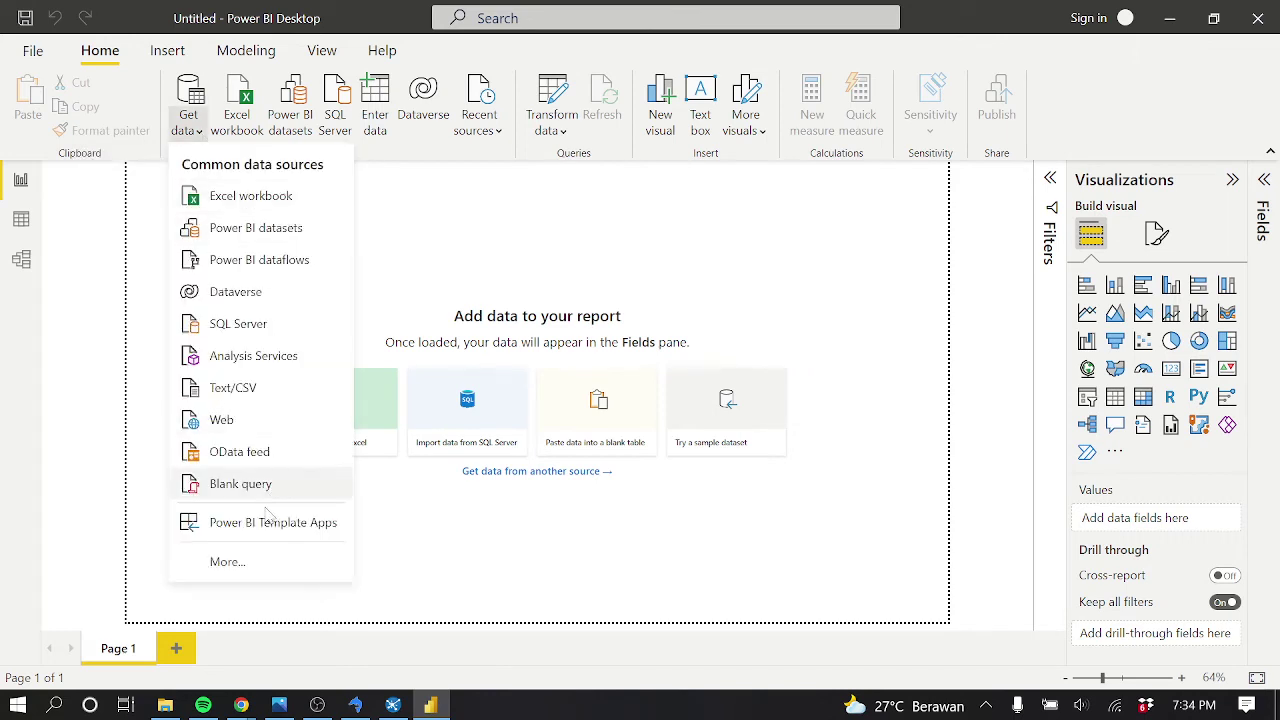
left_click(262, 559)
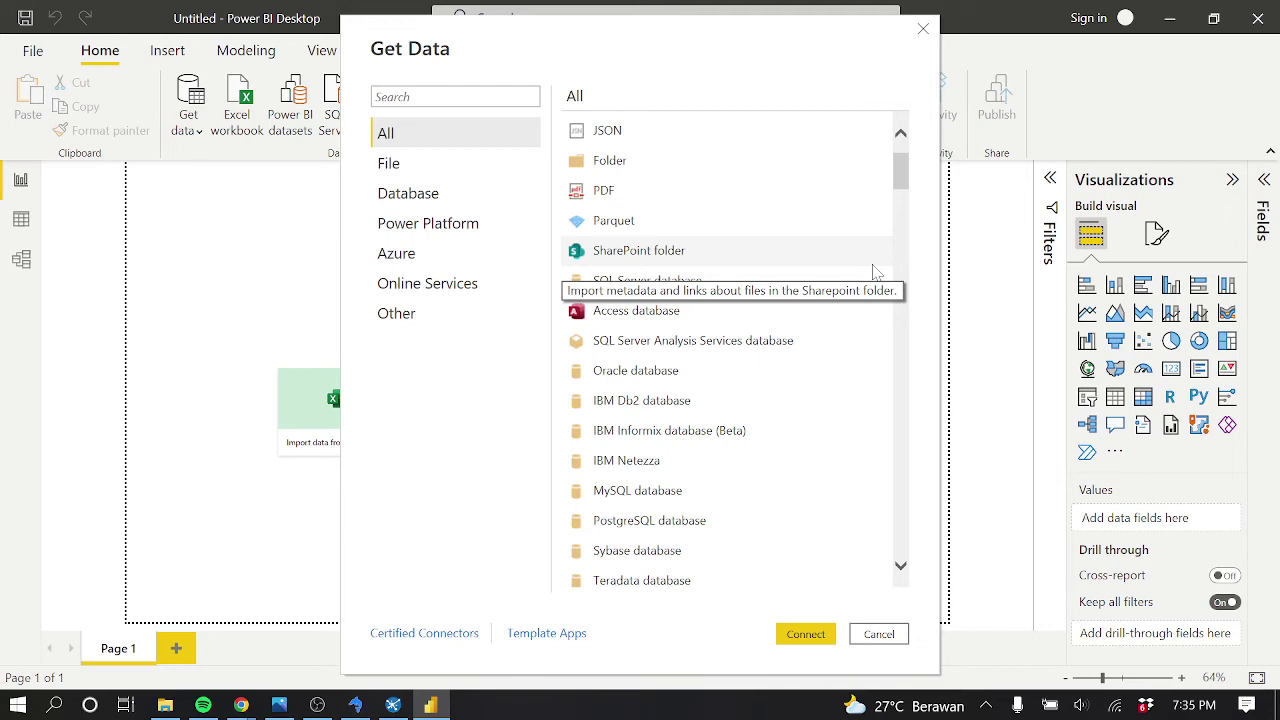
left_click_drag(902, 170, 903, 178)
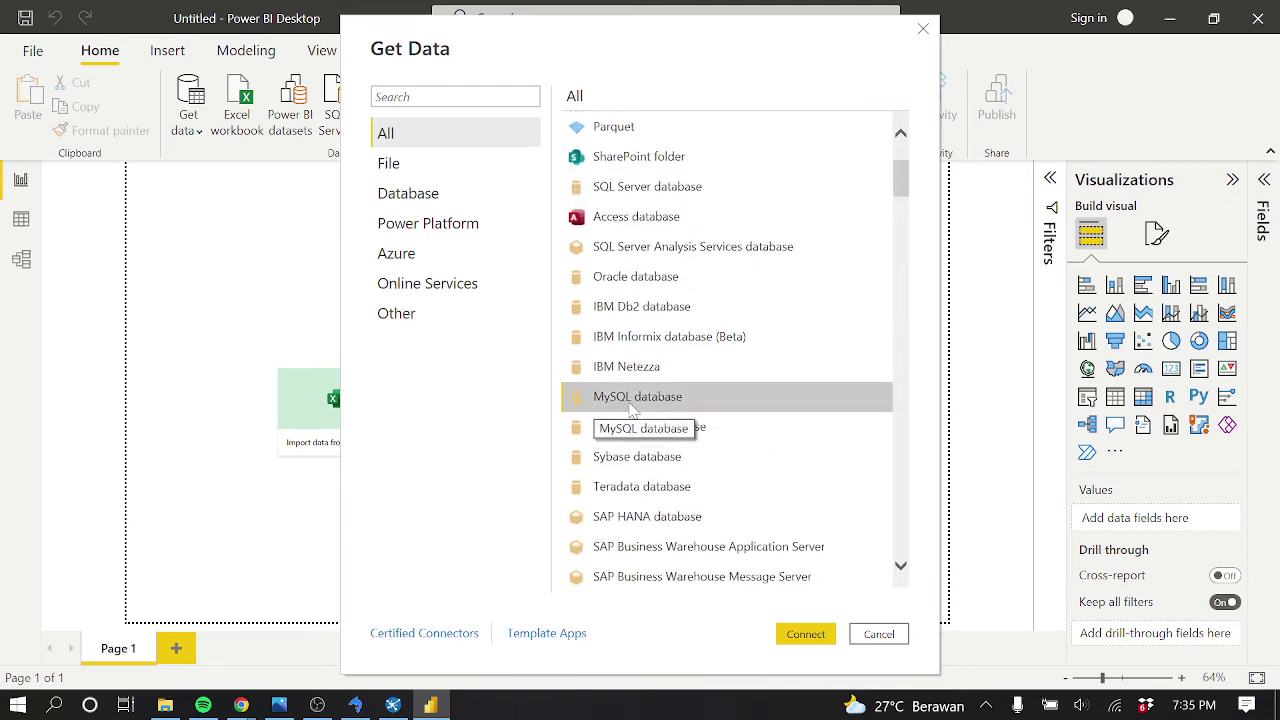
left_click(800, 634)
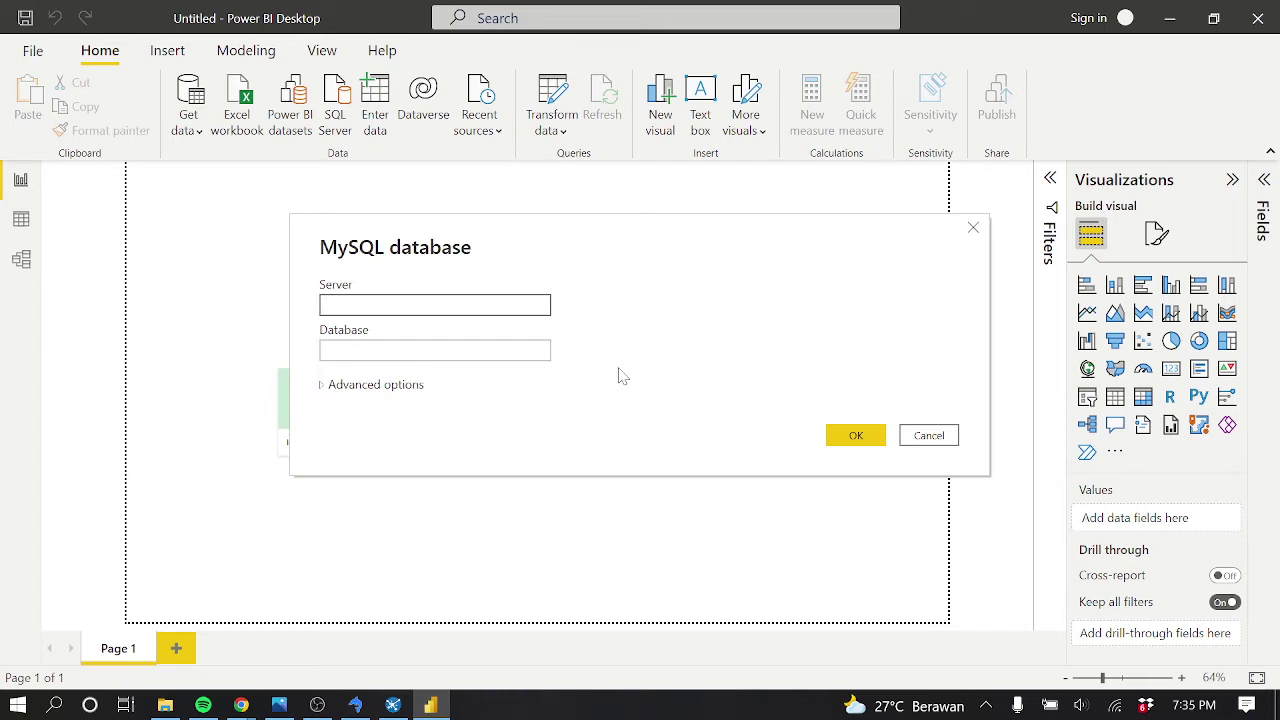
Enter server localhost and database phi_olap, then submit the connection
type("localhost")
left_click(527, 345)
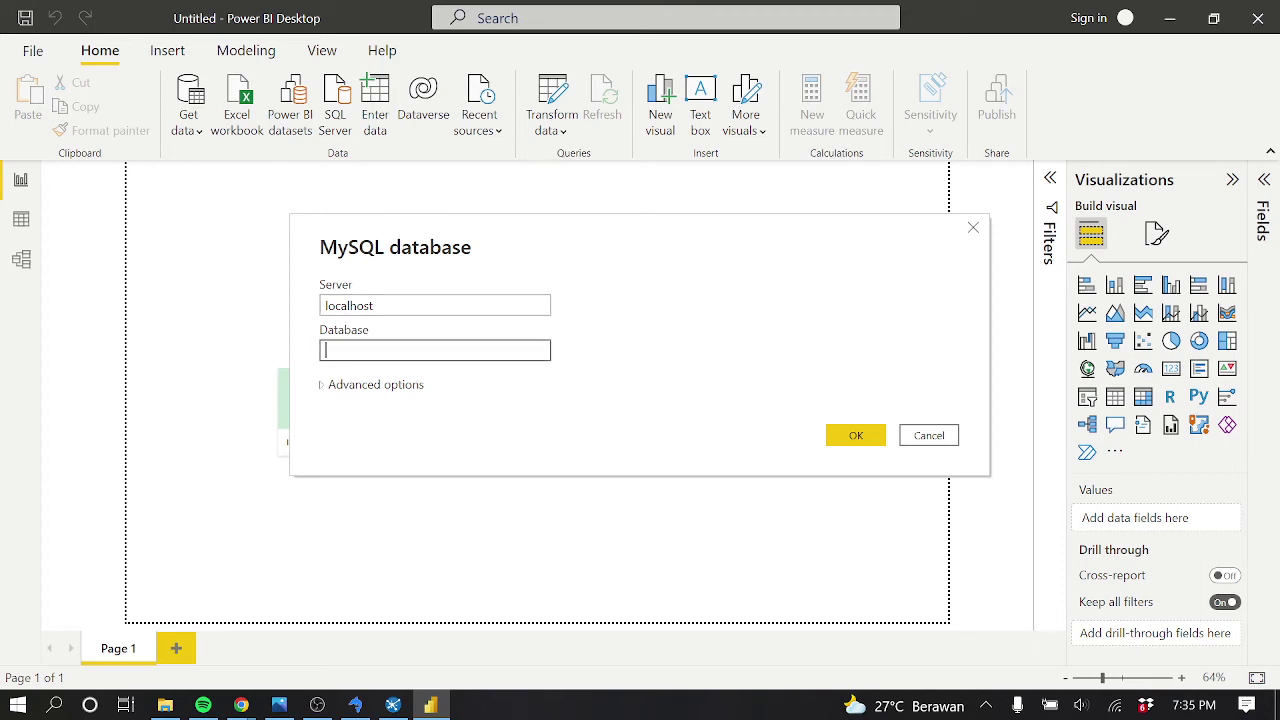
type("php")
key("BackSpace")
type("i_olap")
left_click(830, 440)
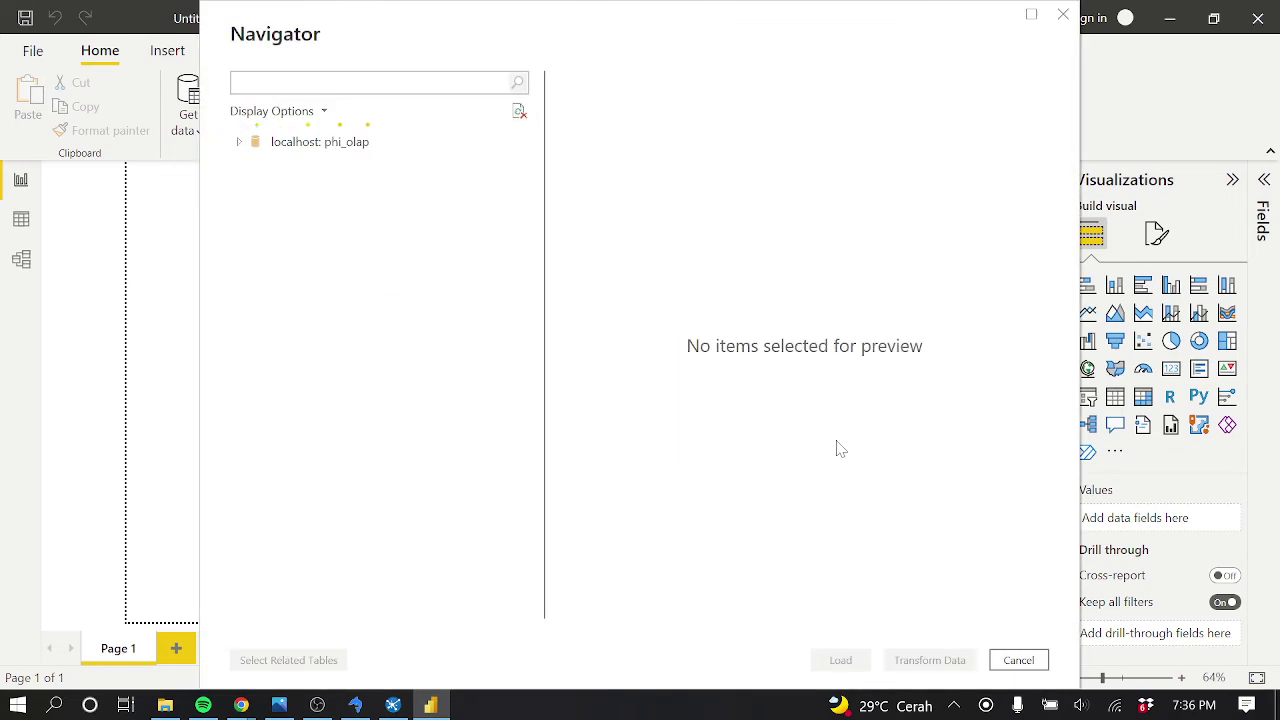
Tick dim_cabang, dim_karyawan, dim_produk, dim_waktu and fact_penjualan in Navigator and load them
left_click(262, 167)
left_click(262, 192)
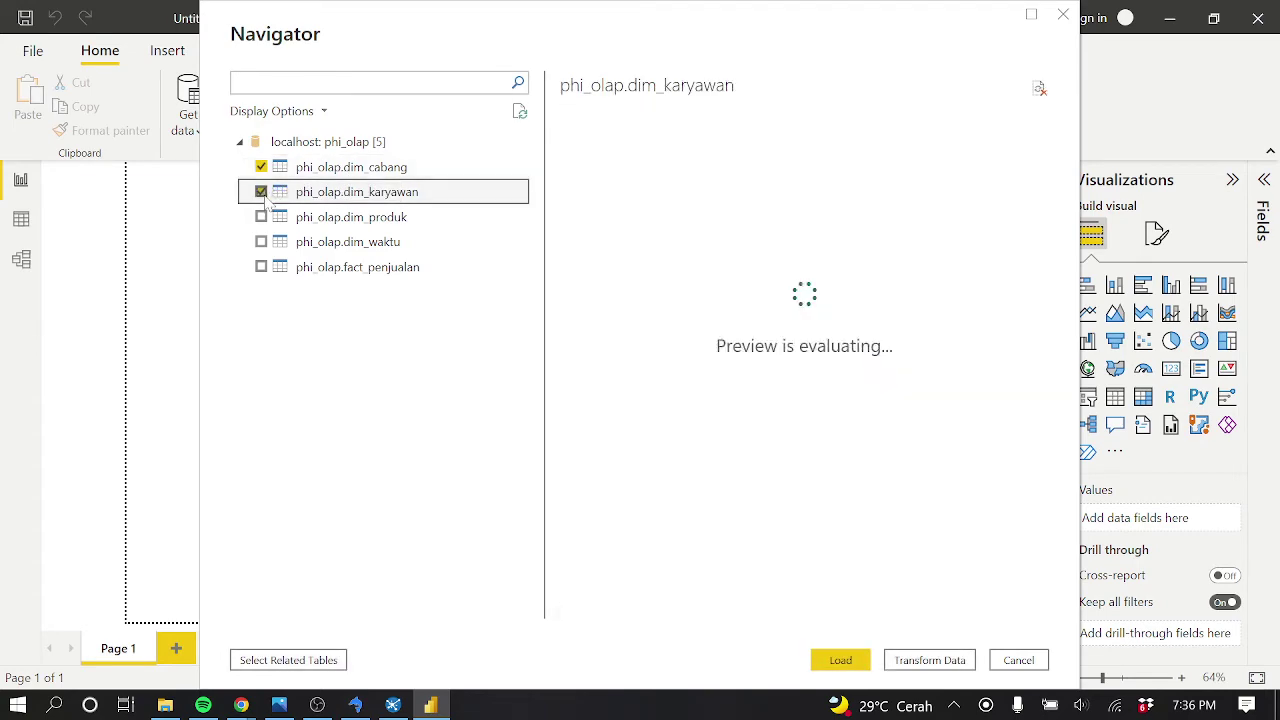
left_click(262, 217)
left_click(262, 242)
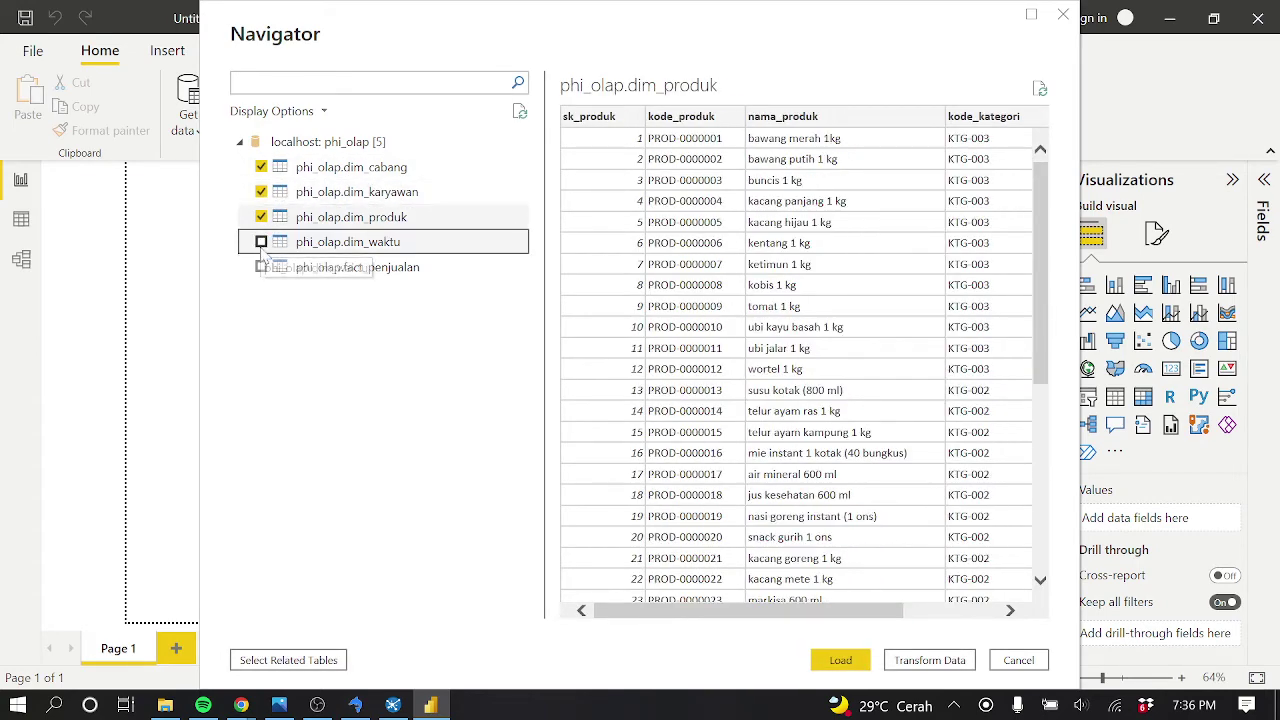
left_click(262, 267)
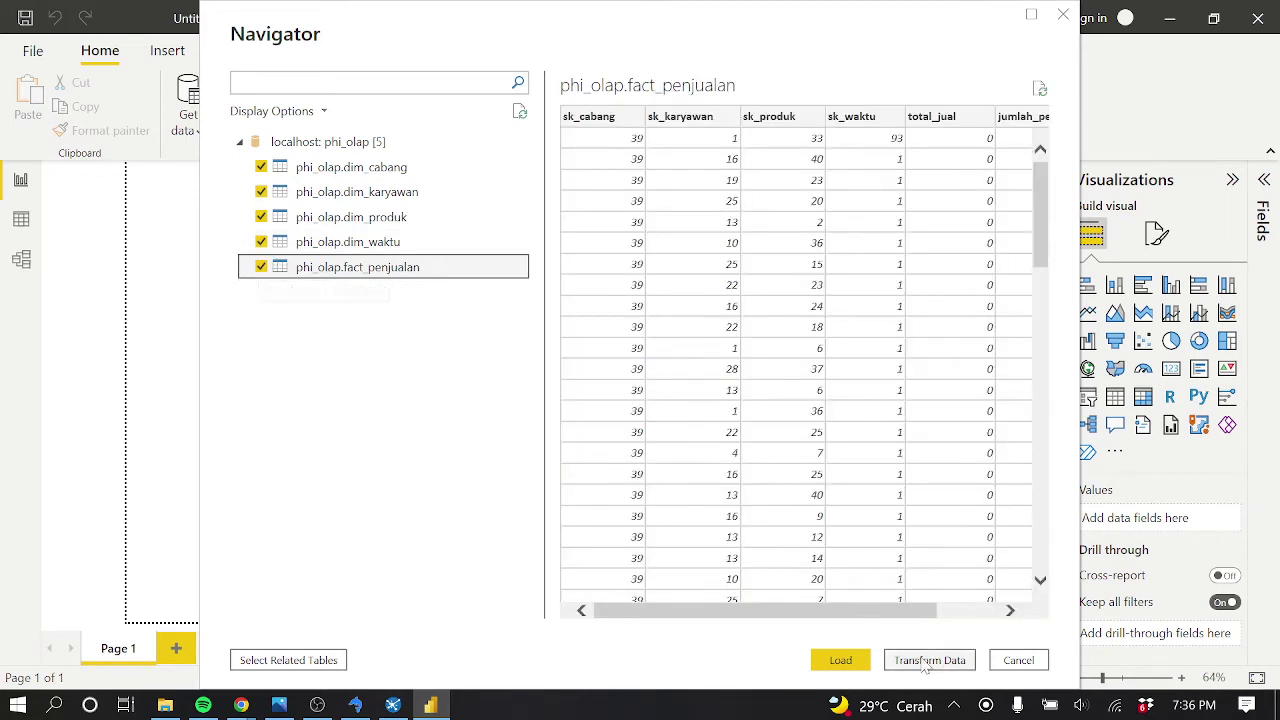
left_click(845, 662)
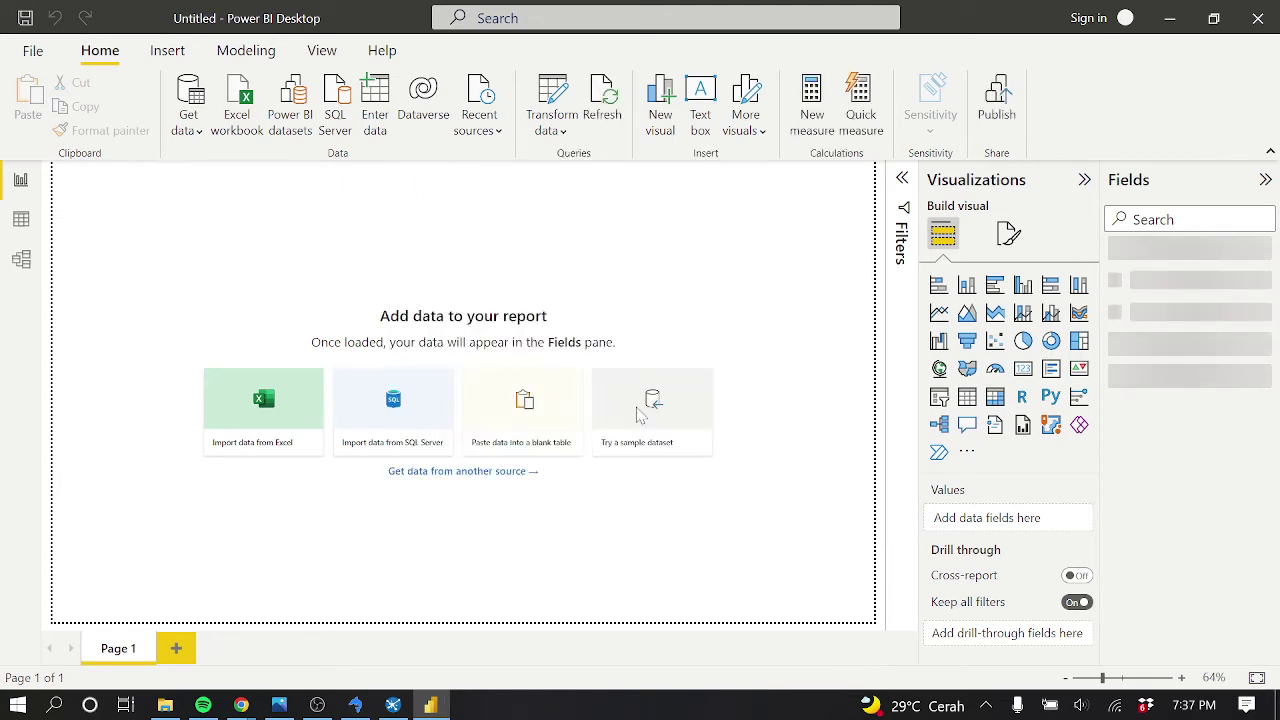
In Model view with side panes hidden, delete the dim_cabang–dim_karyawan relationship
left_click(21, 260)
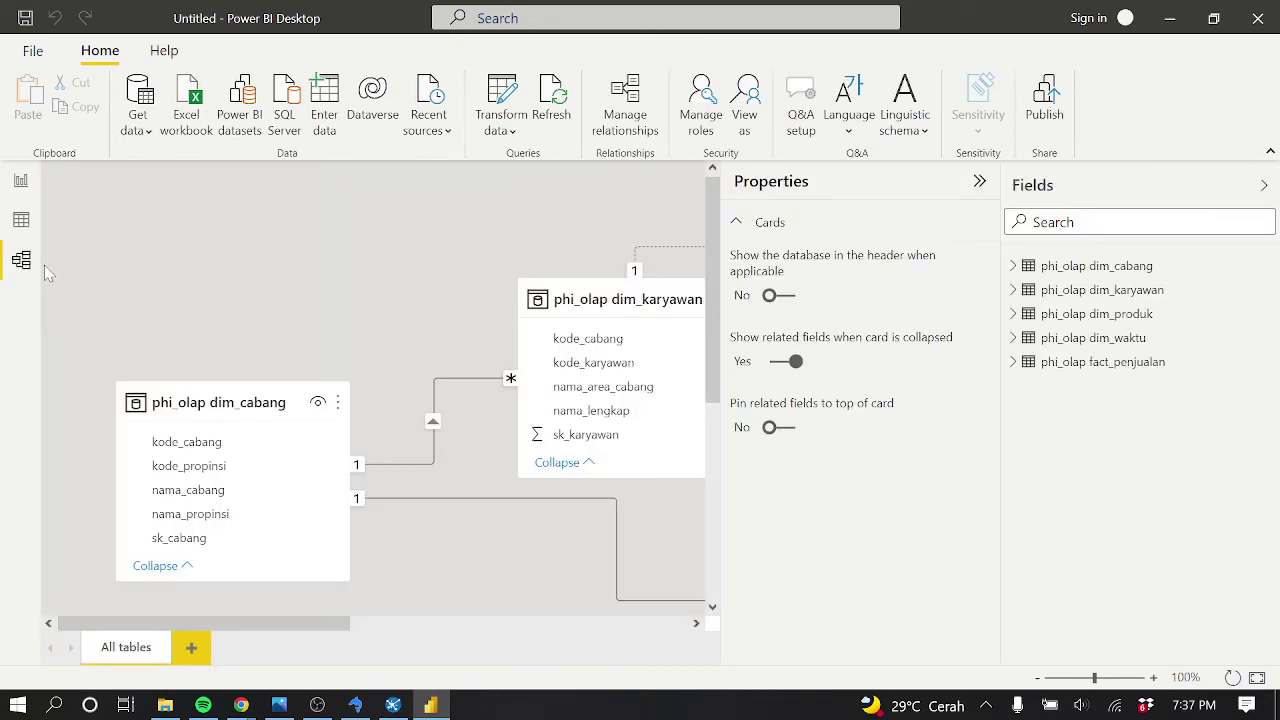
left_click(1263, 186)
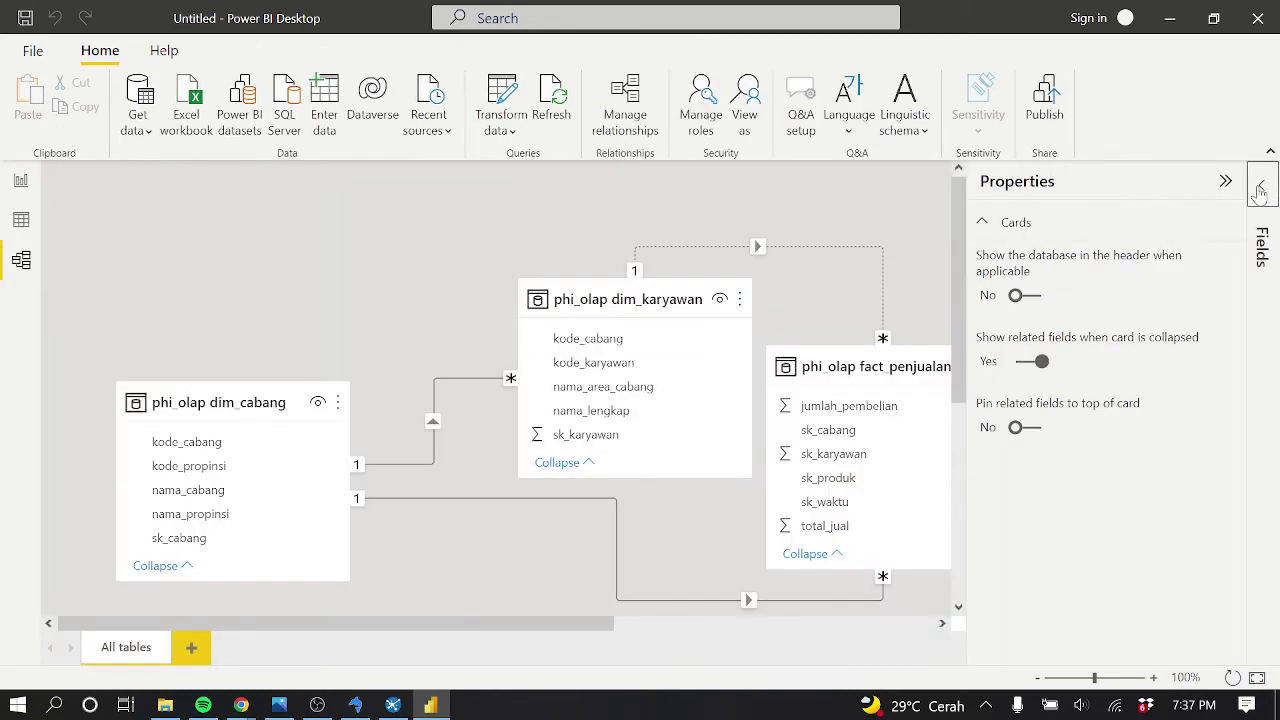
left_click(1226, 181)
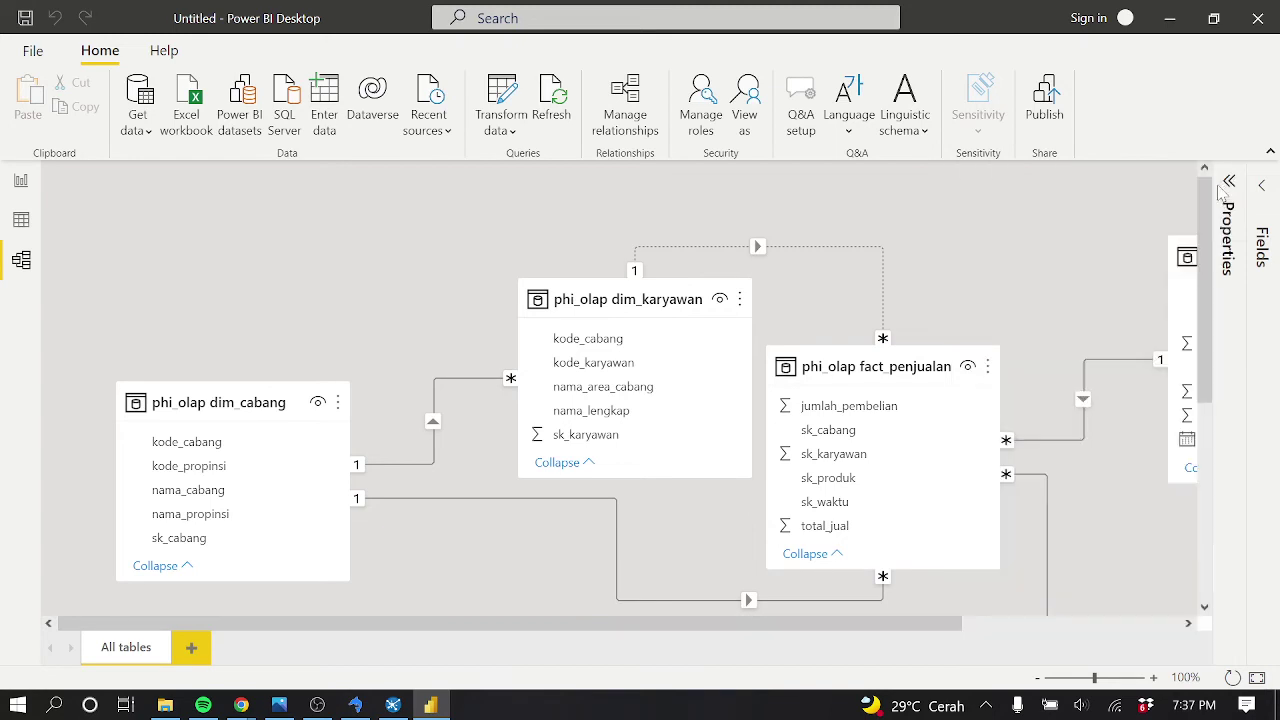
scroll(891, 372, "down", 3)
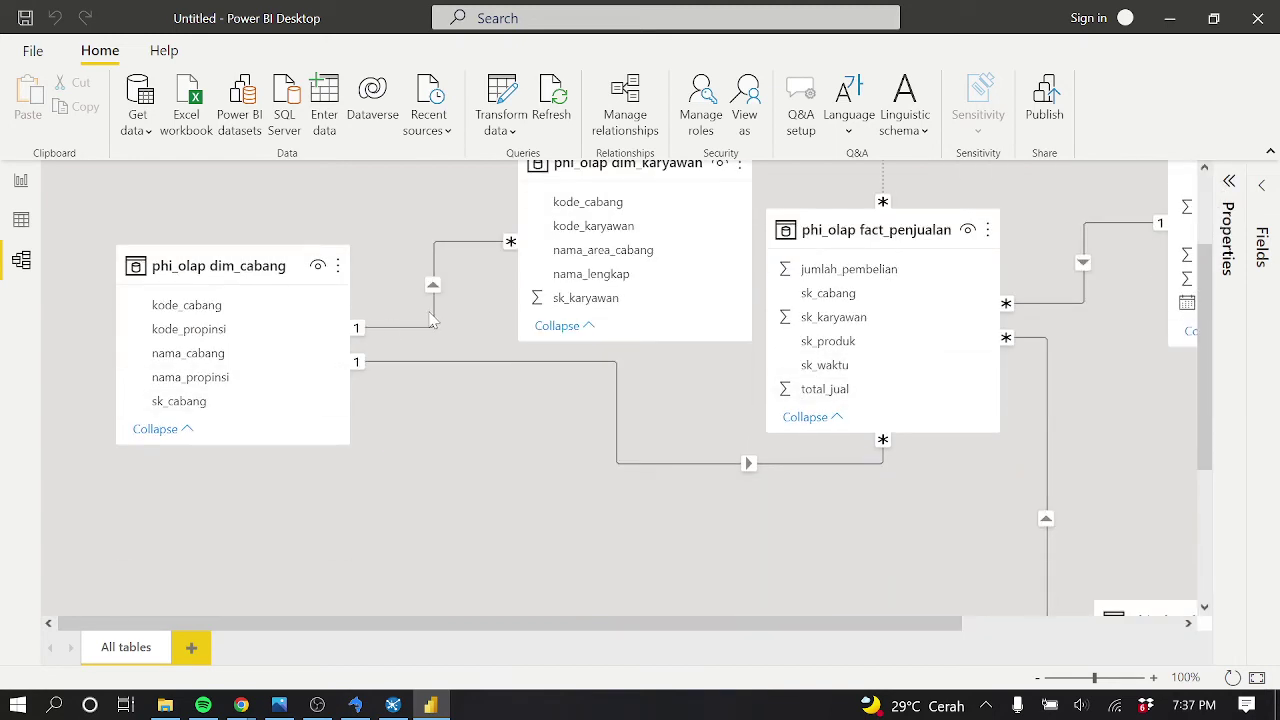
right_click(432, 317)
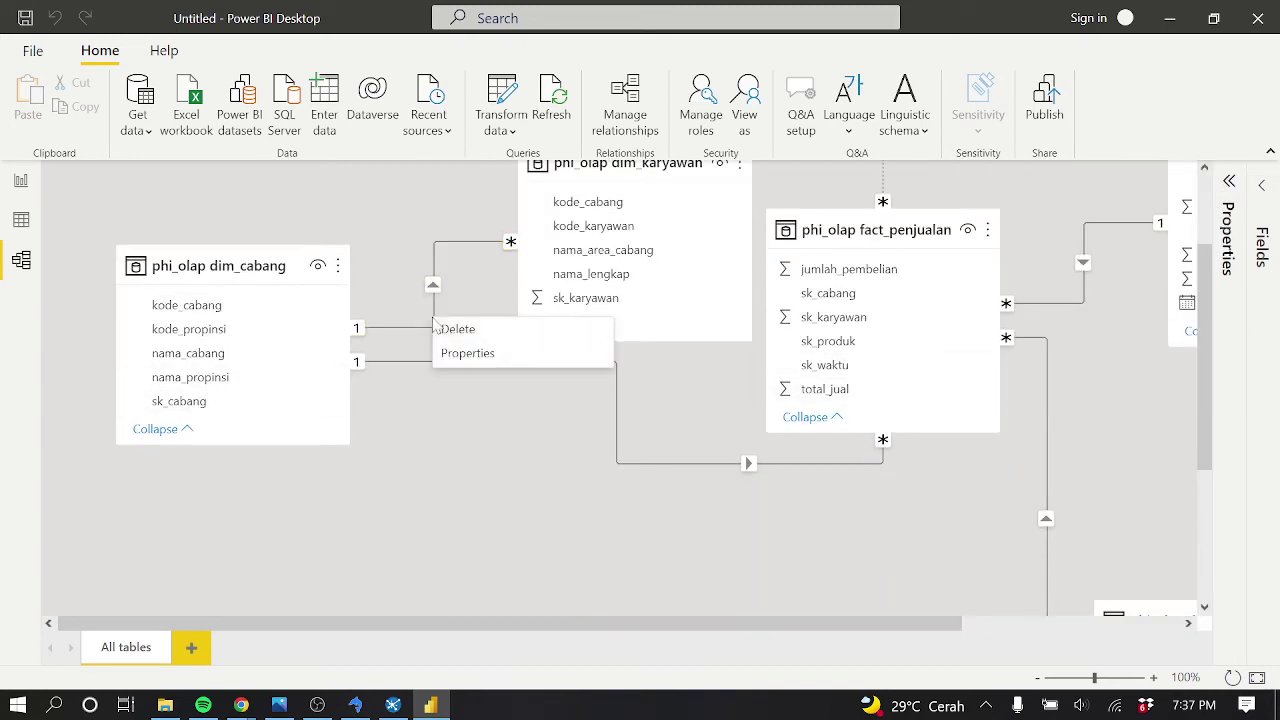
left_click(443, 330)
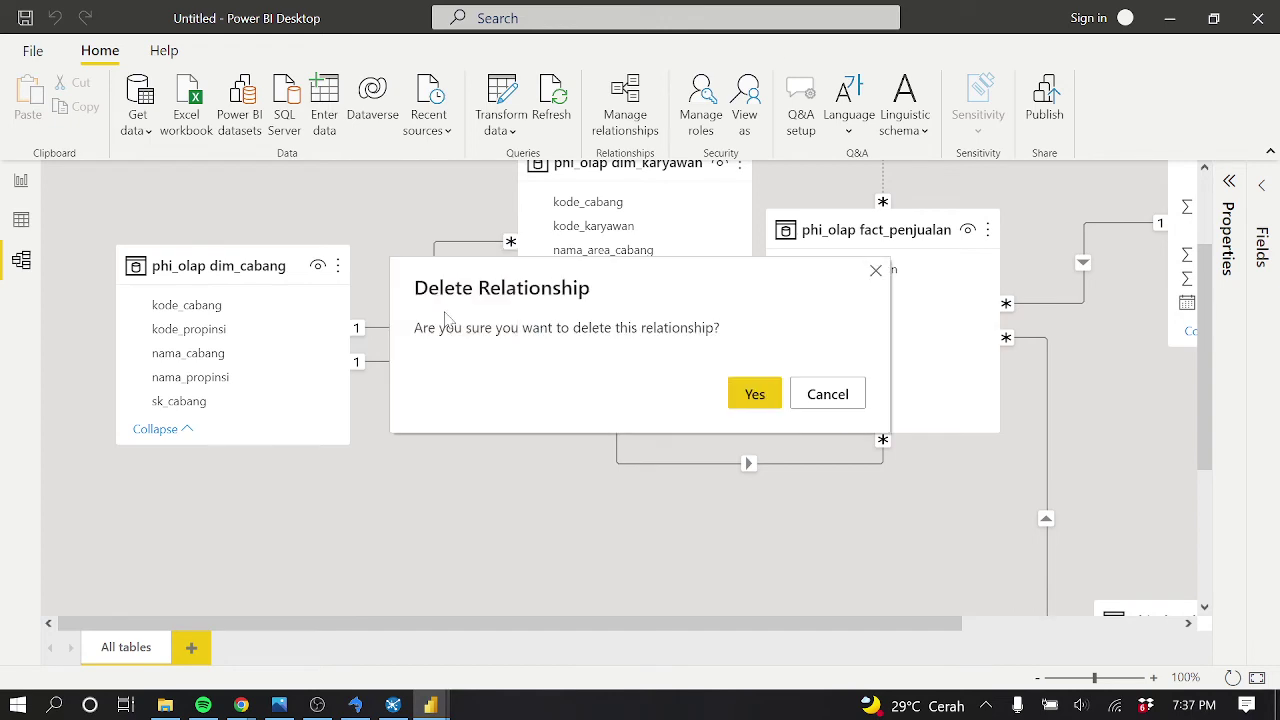
left_click(755, 396)
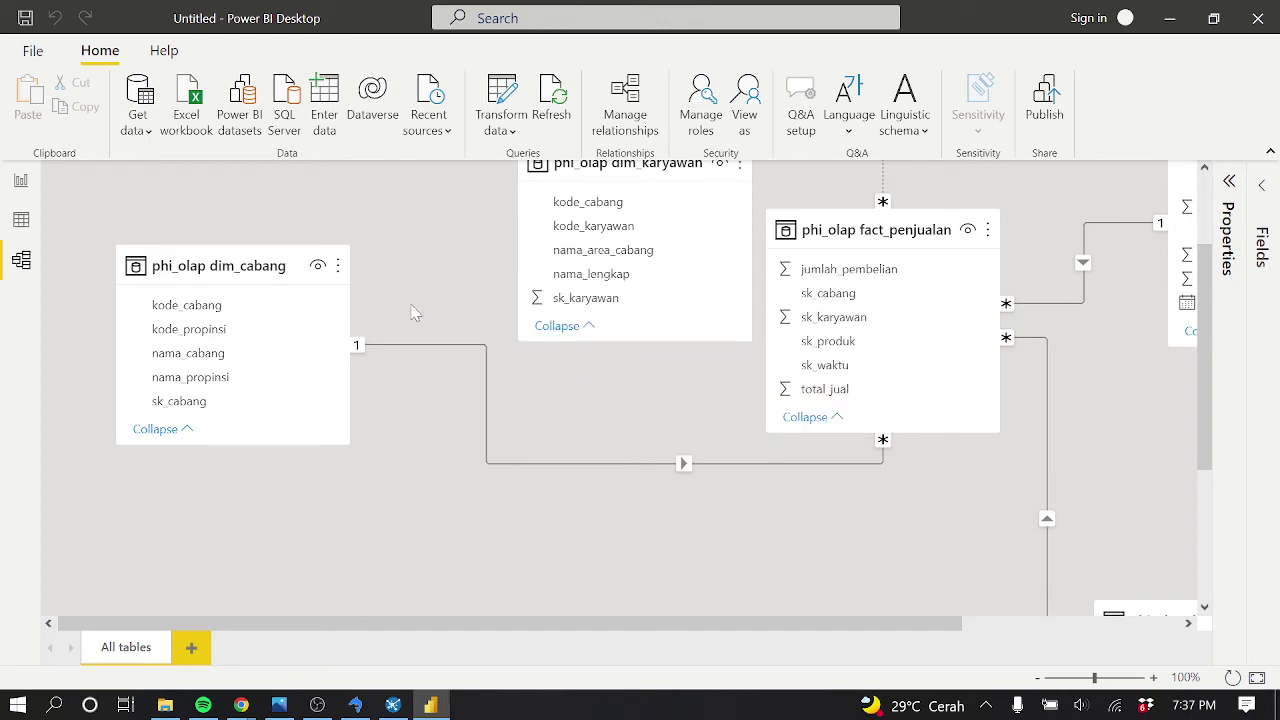
Move dim_karyawan up-left and place dim_cabang beside fact_penjualan, highlighting their link
scroll(900, 366, "up", 3)
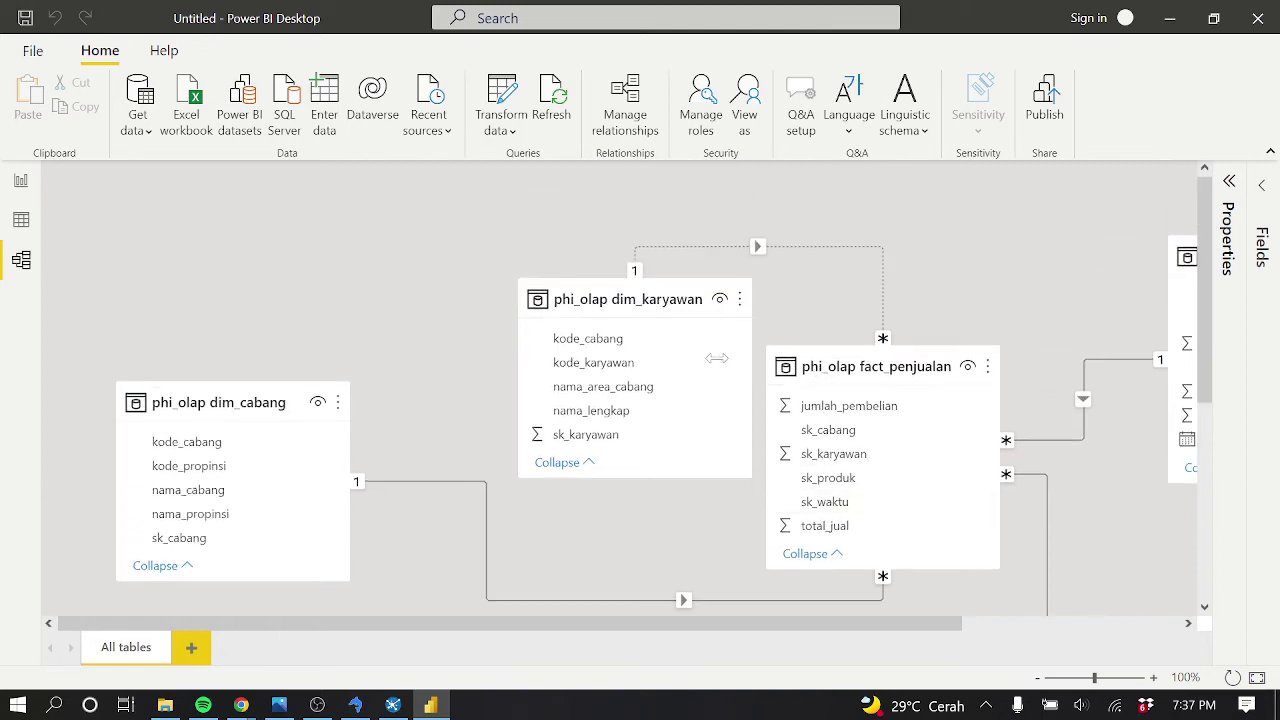
left_click_drag(679, 305, 624, 243)
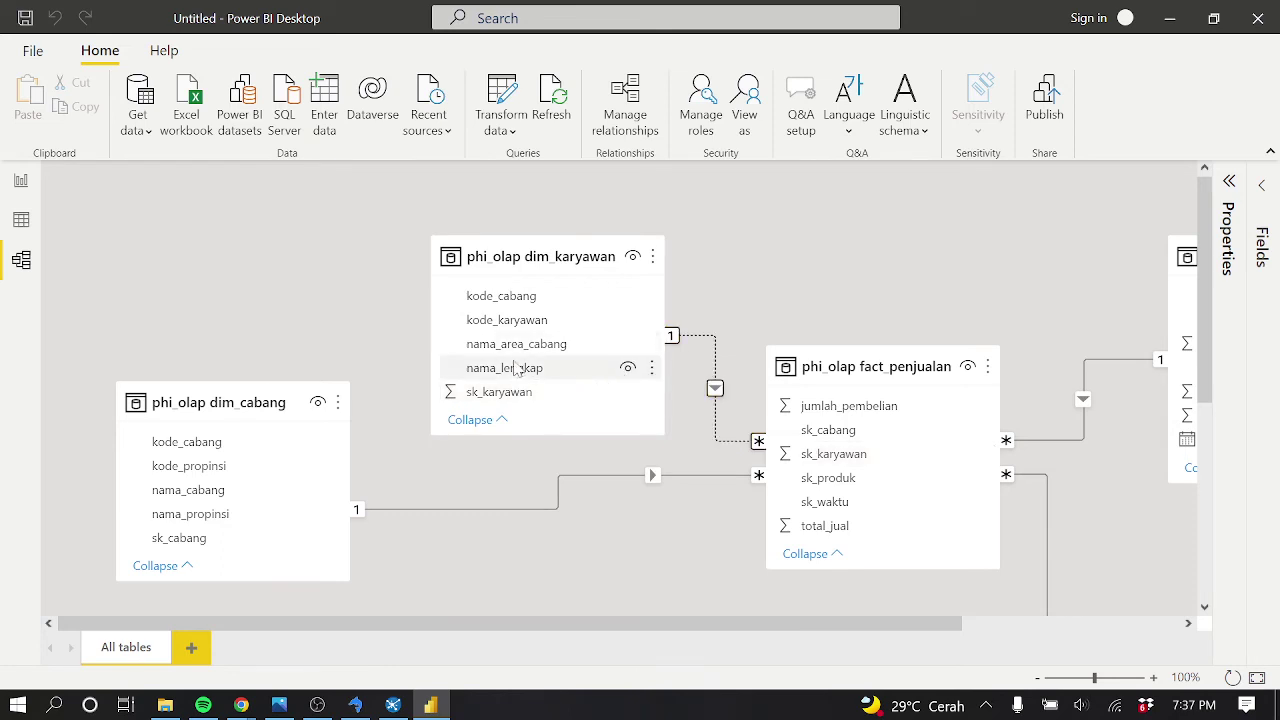
scroll(555, 252, "down", 3)
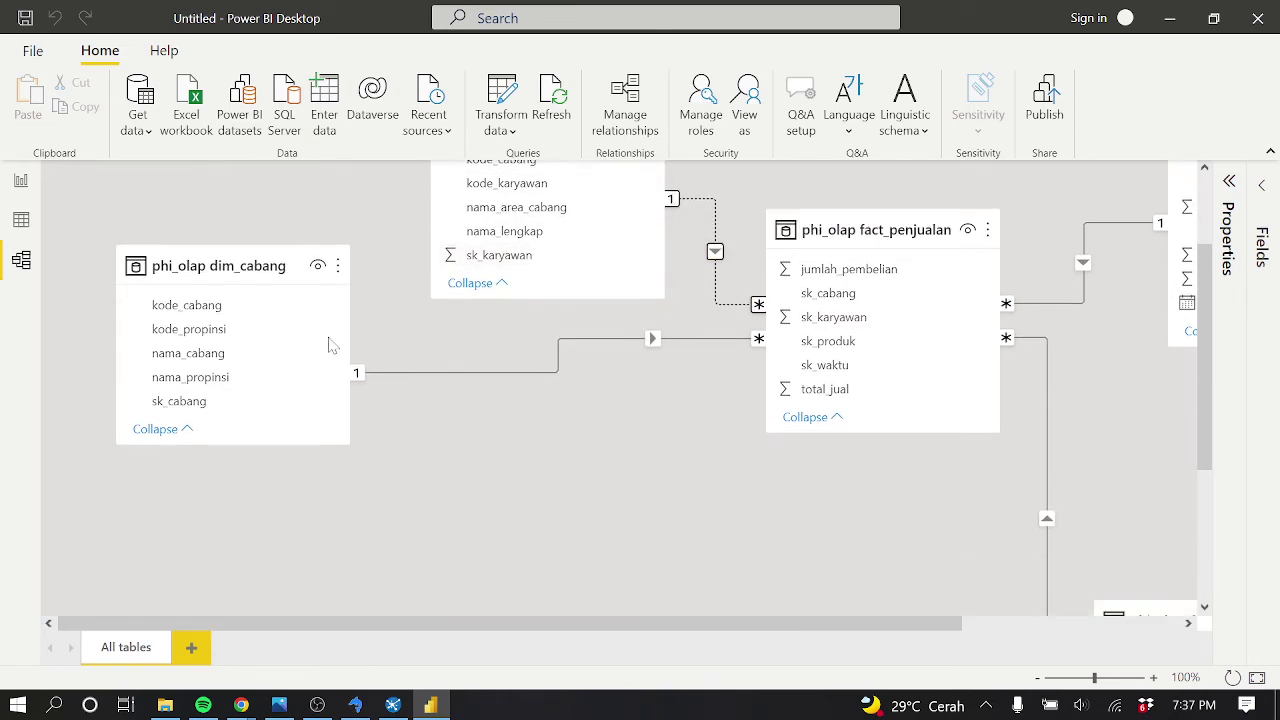
left_click_drag(270, 264, 575, 419)
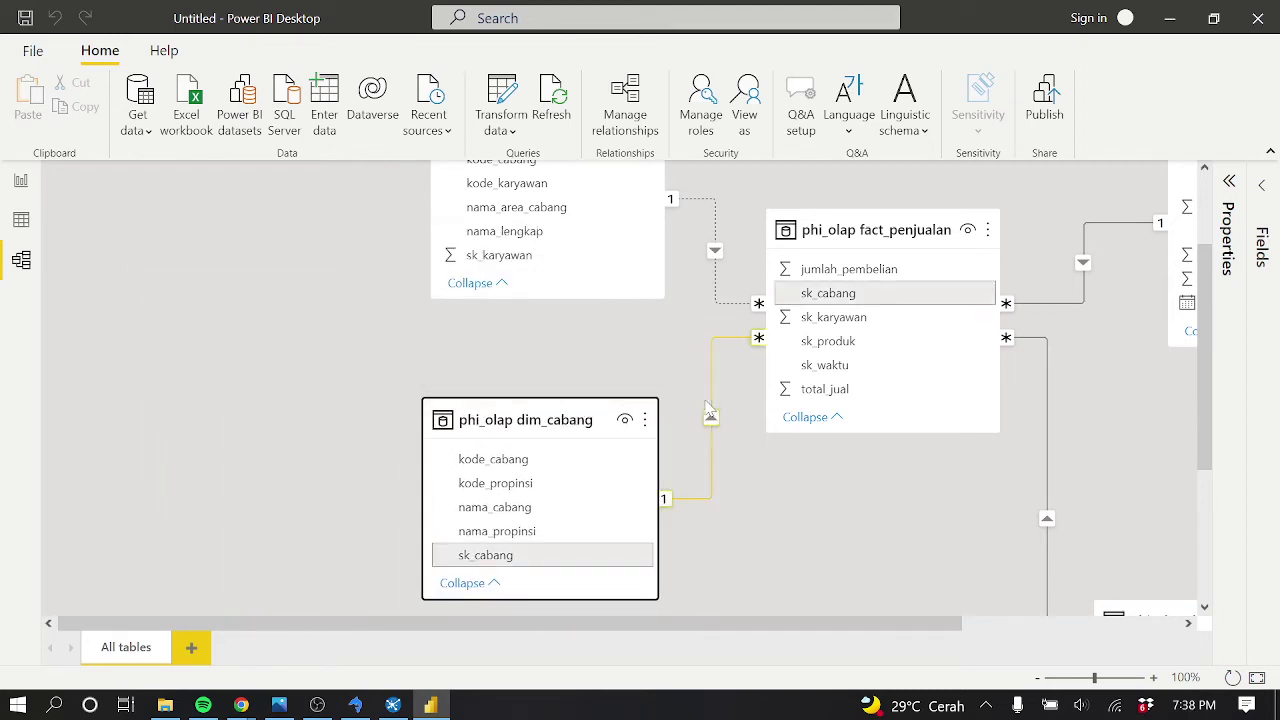
scroll(710, 412, "right", 3)
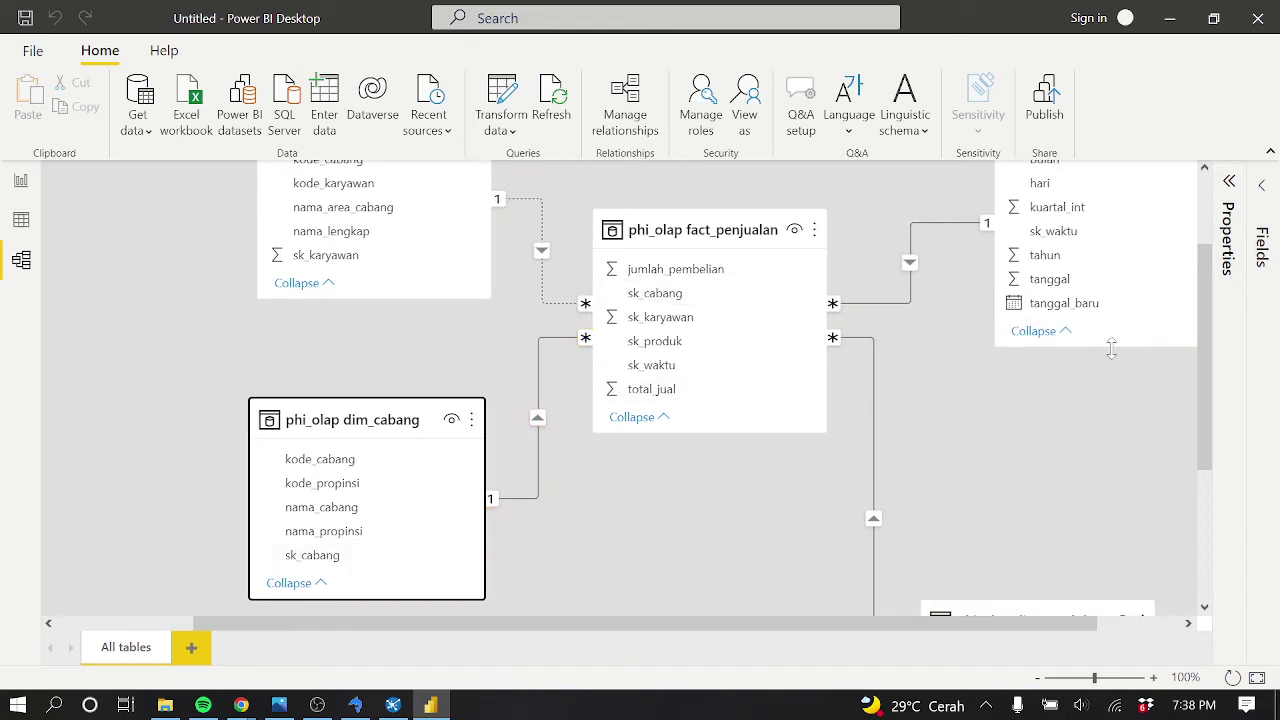
left_click(537, 383)
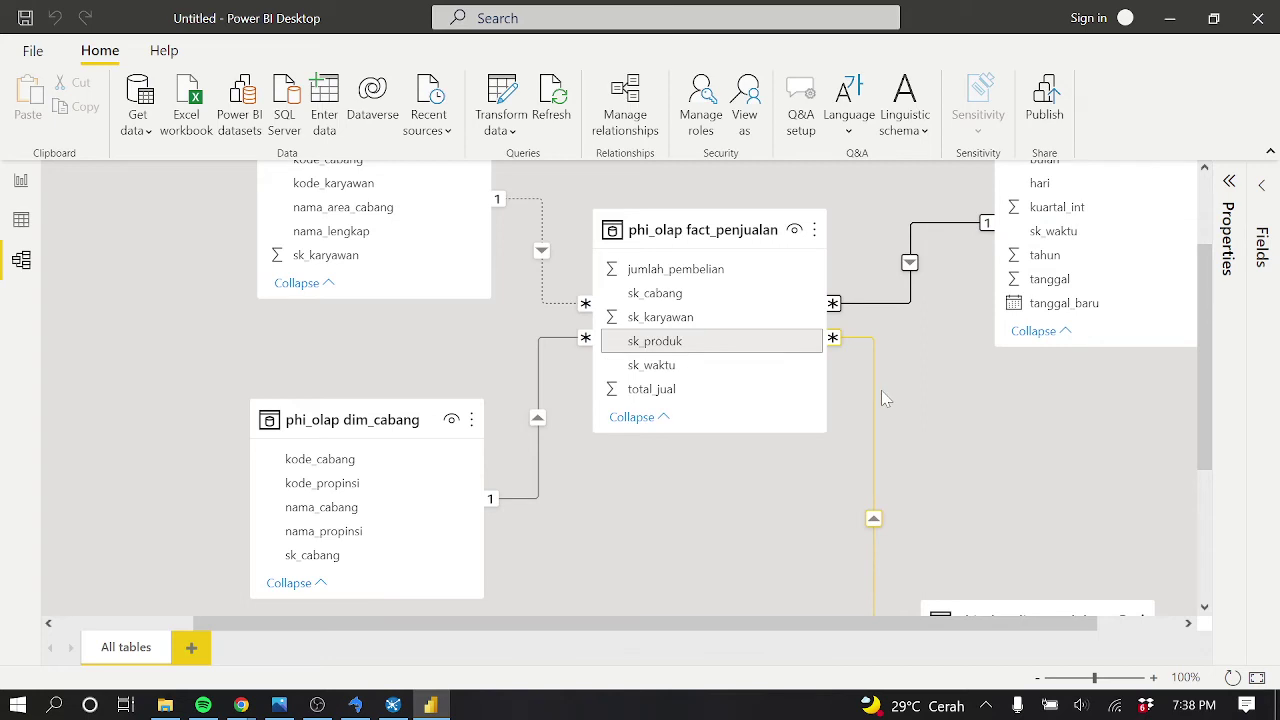
scroll(895, 395, "down", 2)
scroll(908, 399, "up", 2)
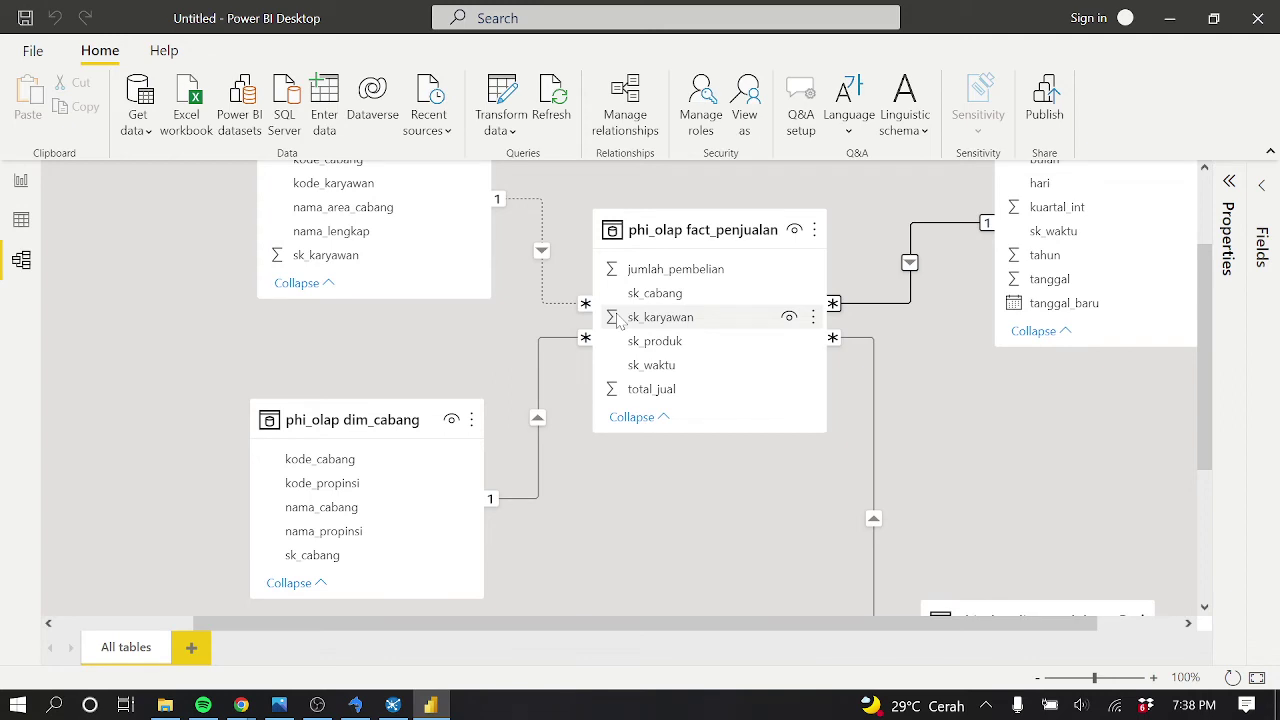
In Report view with Filters open, add an enlarged pie chart of jumlah_pembelian and total_jual
left_click(20, 180)
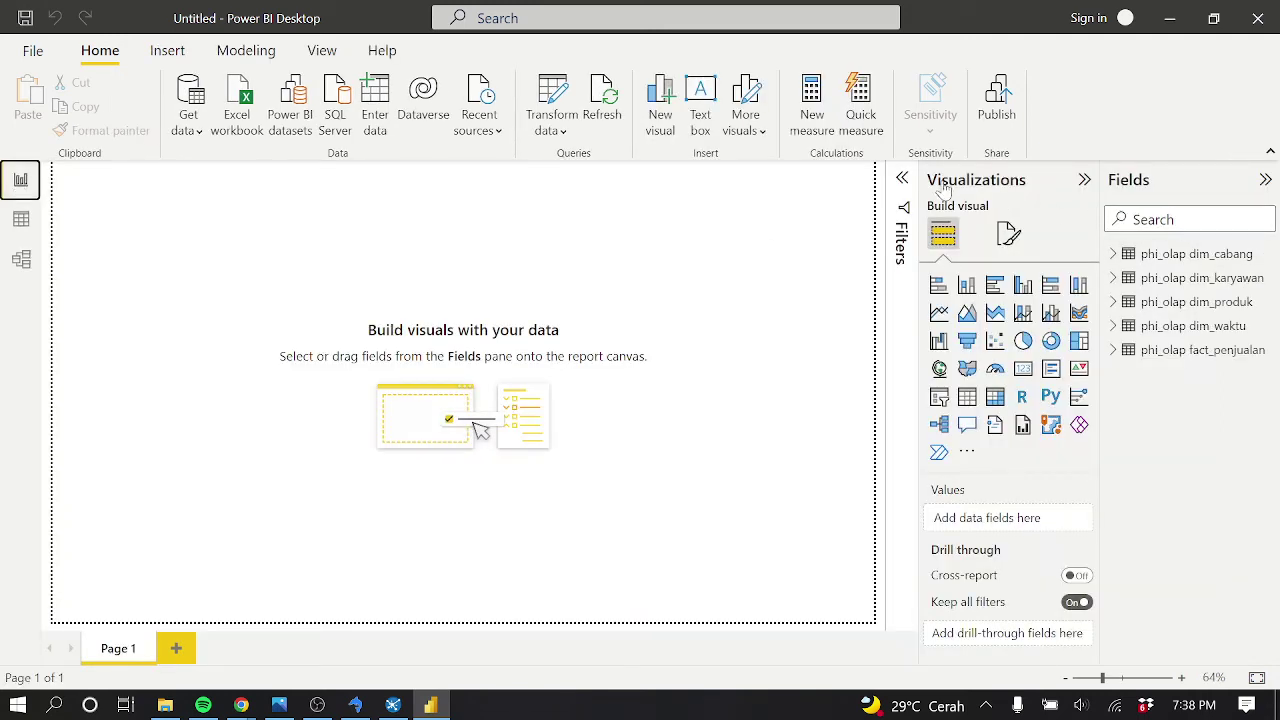
left_click(905, 180)
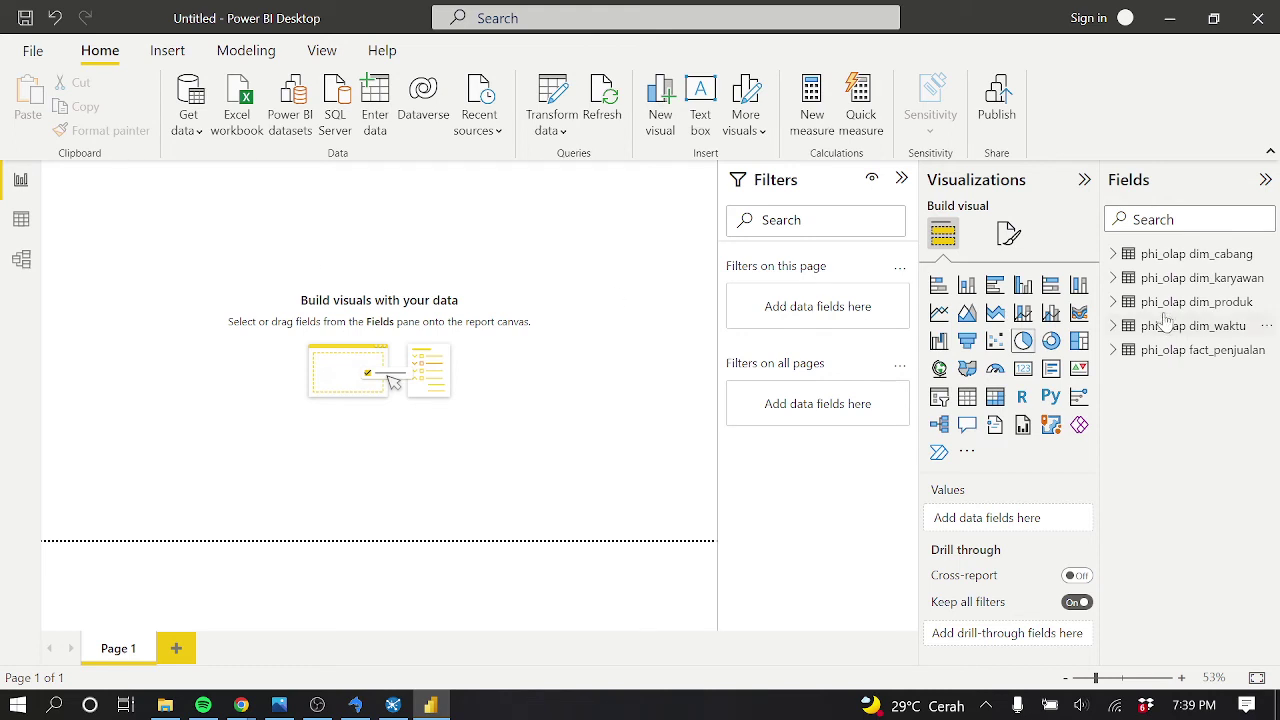
left_click(1023, 341)
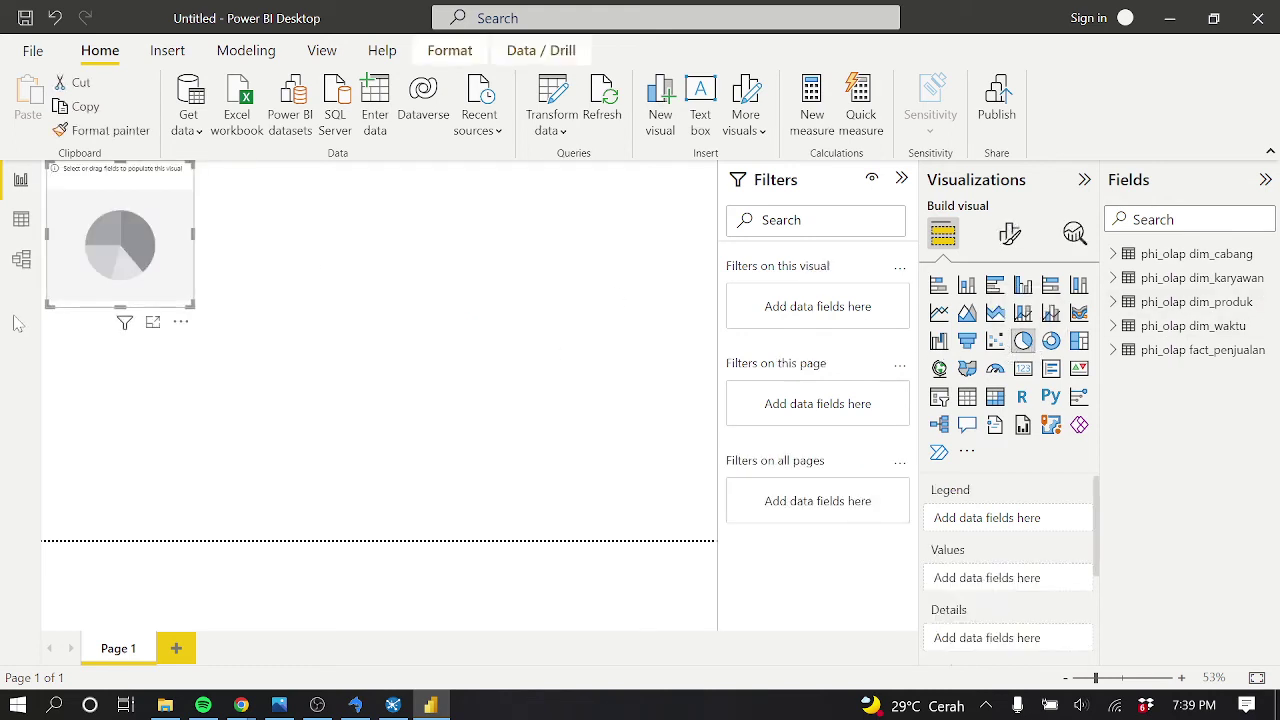
left_click_drag(193, 305, 330, 428)
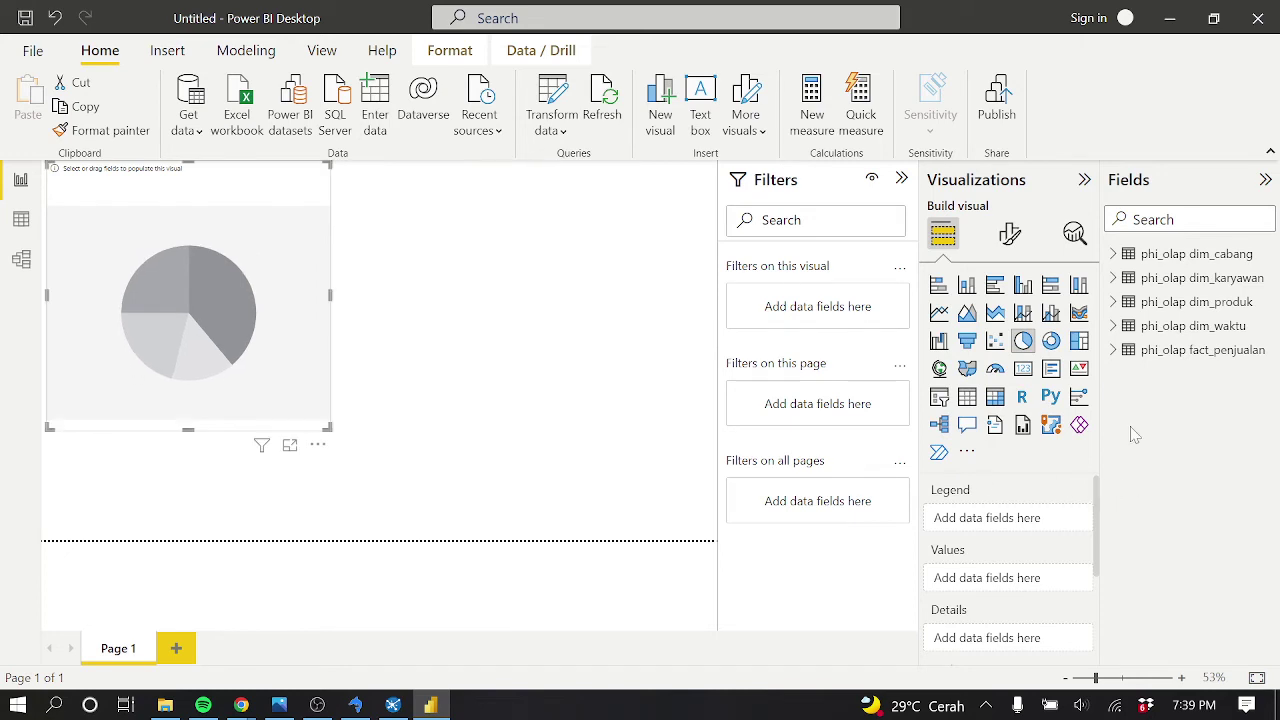
left_click(1122, 351)
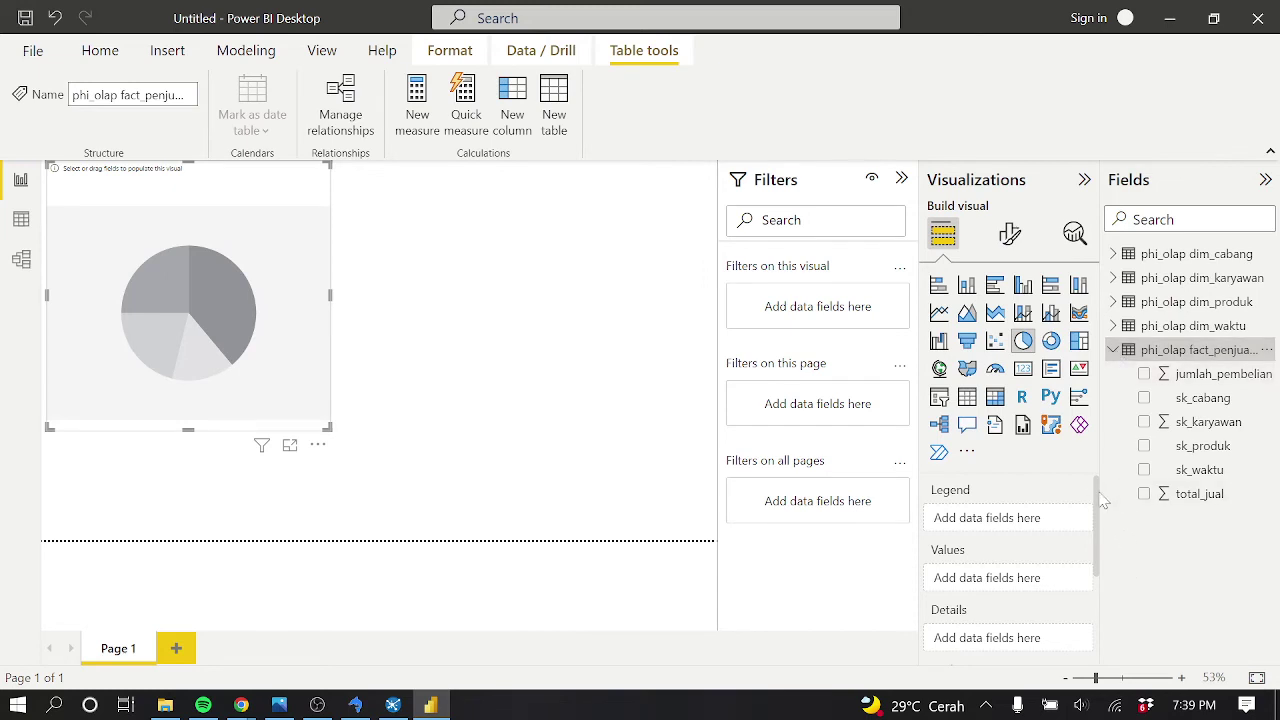
left_click(1144, 374)
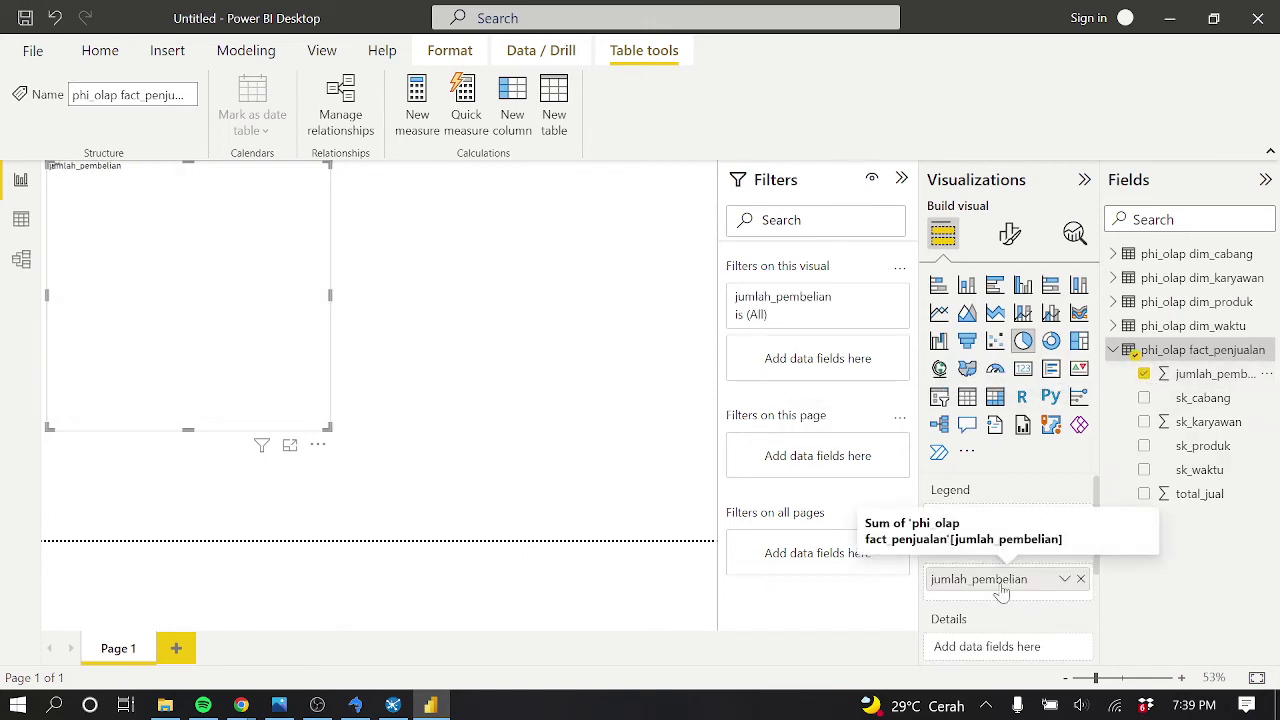
left_click(1146, 495)
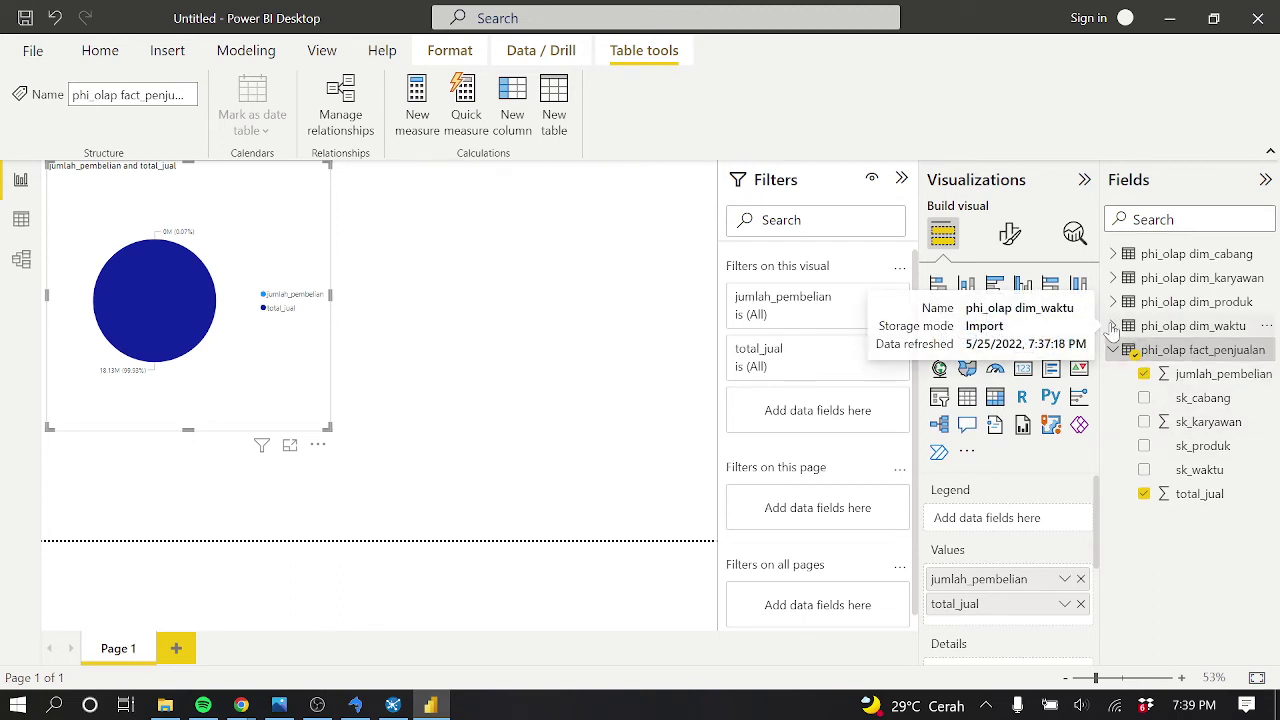
Test bulan and hari on the pie chart, delete it, and insert a clustered column chart
left_click(1112, 327)
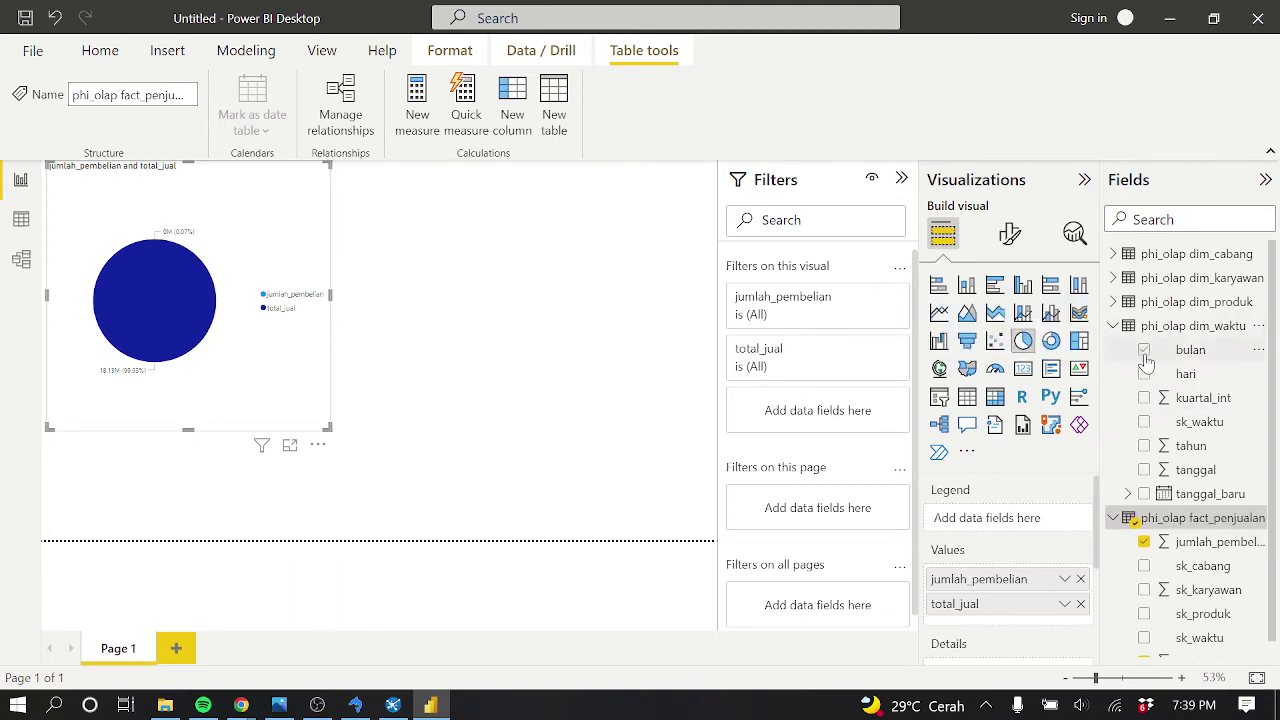
left_click(1146, 352)
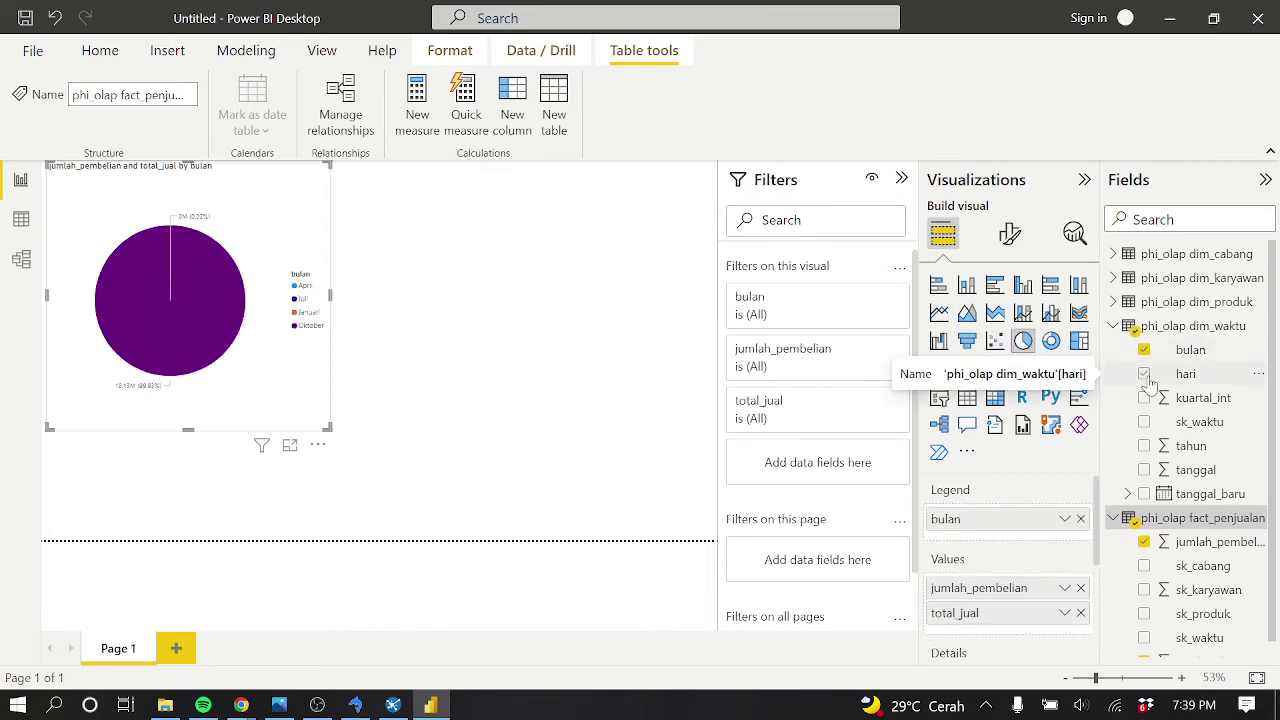
left_click(1146, 376)
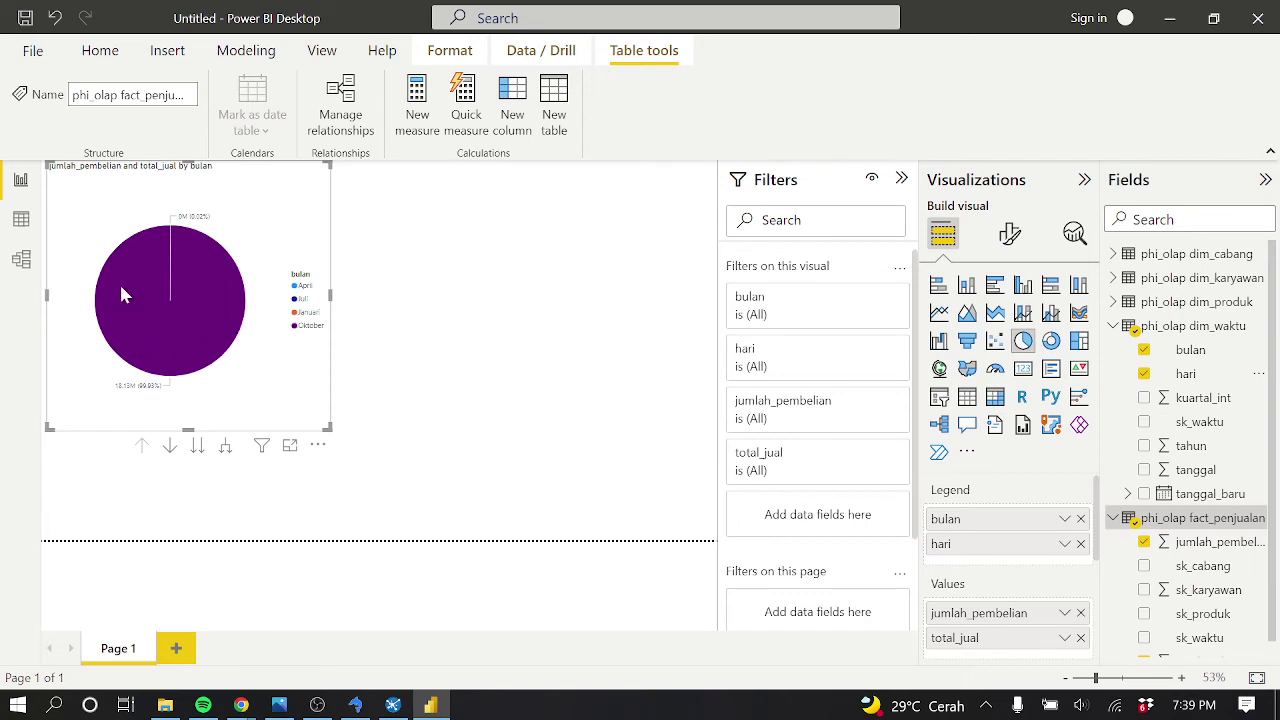
left_click(1144, 373)
left_click(1144, 349)
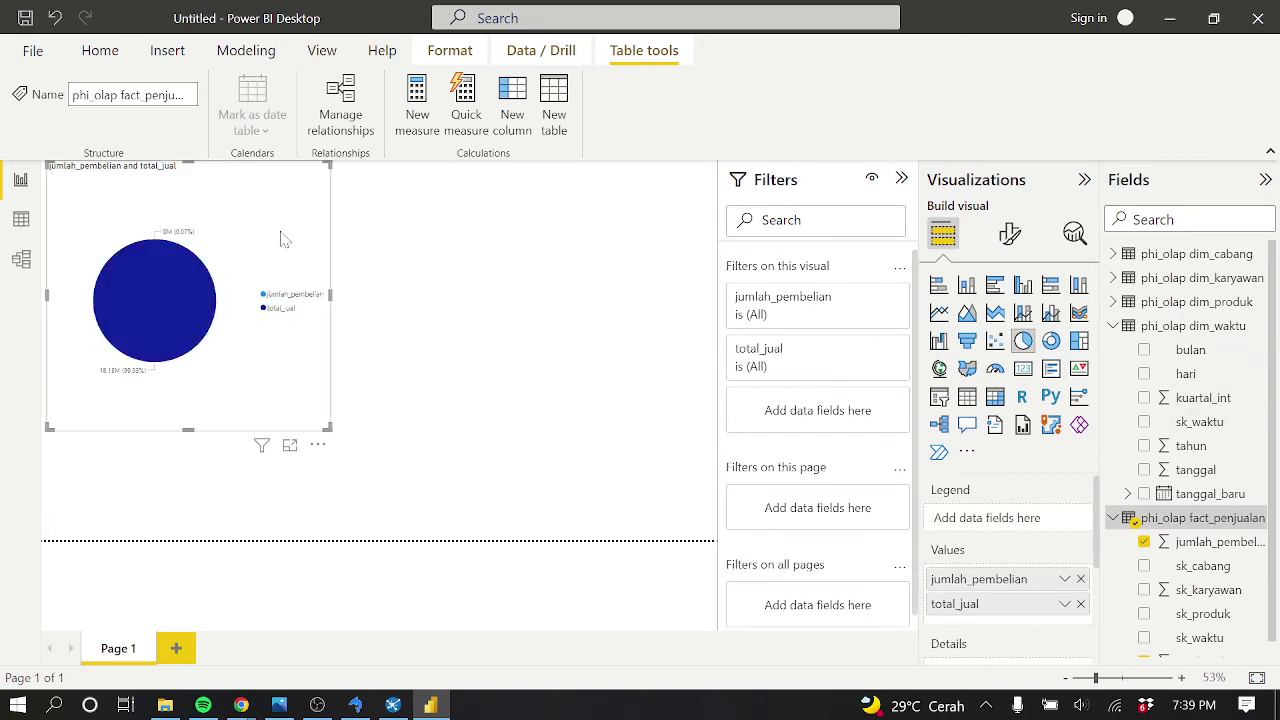
key("Delete")
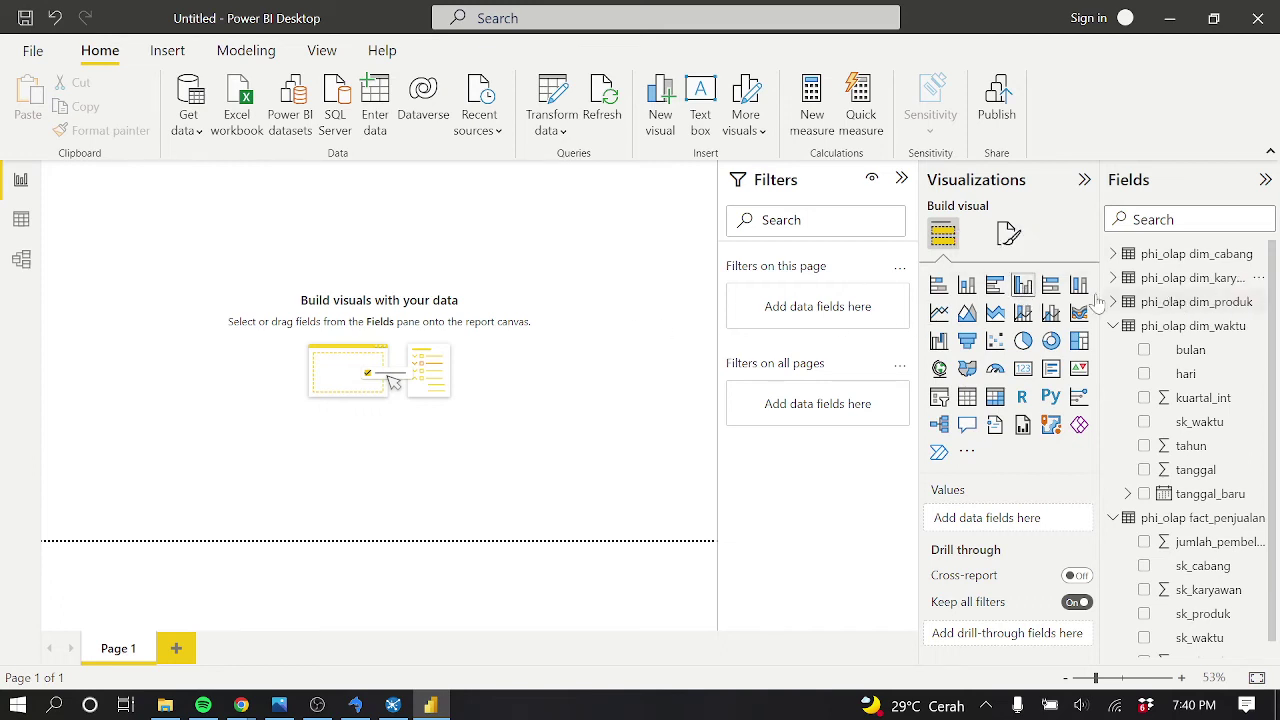
left_click(1025, 290)
left_click_drag(220, 332, 558, 482)
Enlarge the column chart across the page and put total_jual on its values
left_click(645, 461)
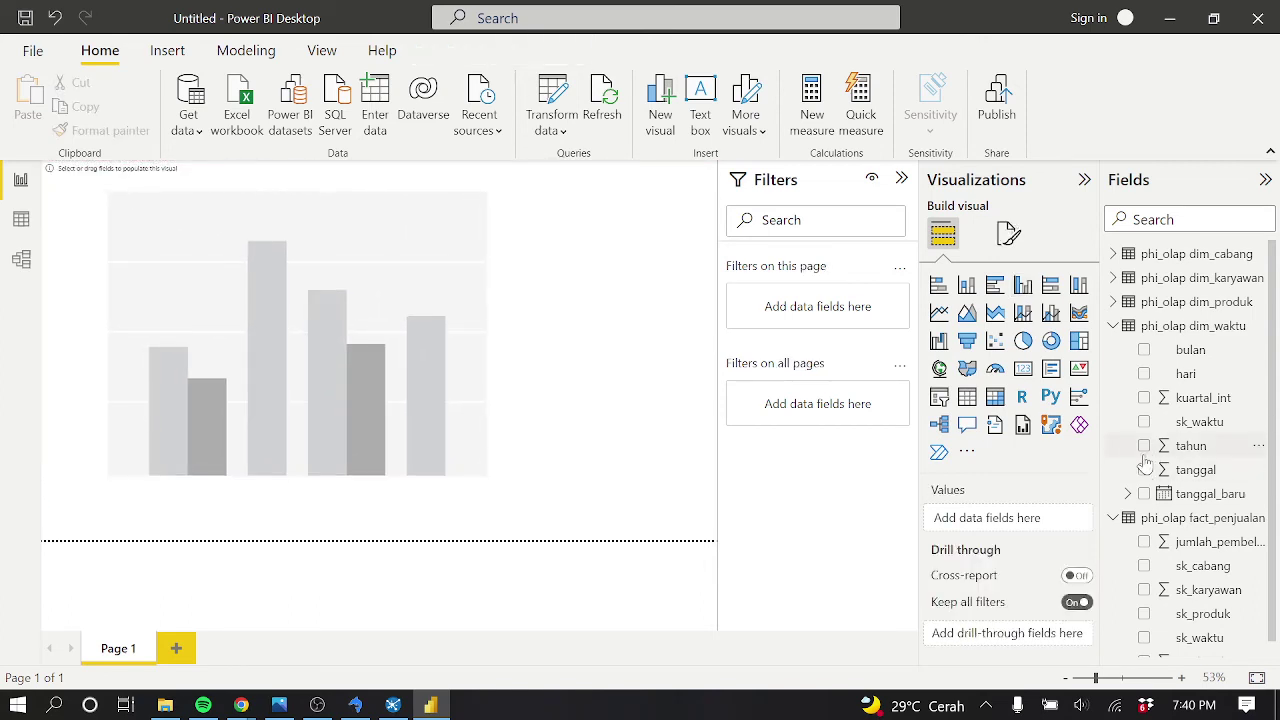
scroll(1147, 455, "down", 1)
left_click(446, 358)
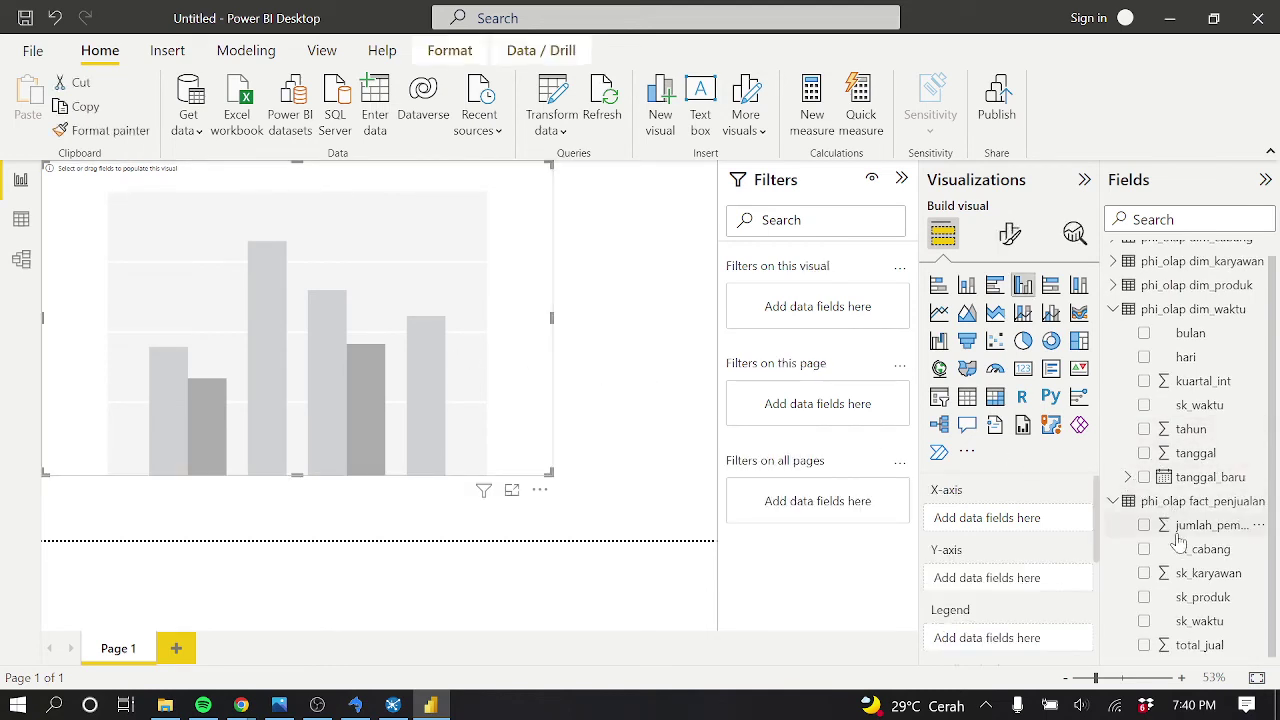
left_click(1145, 645)
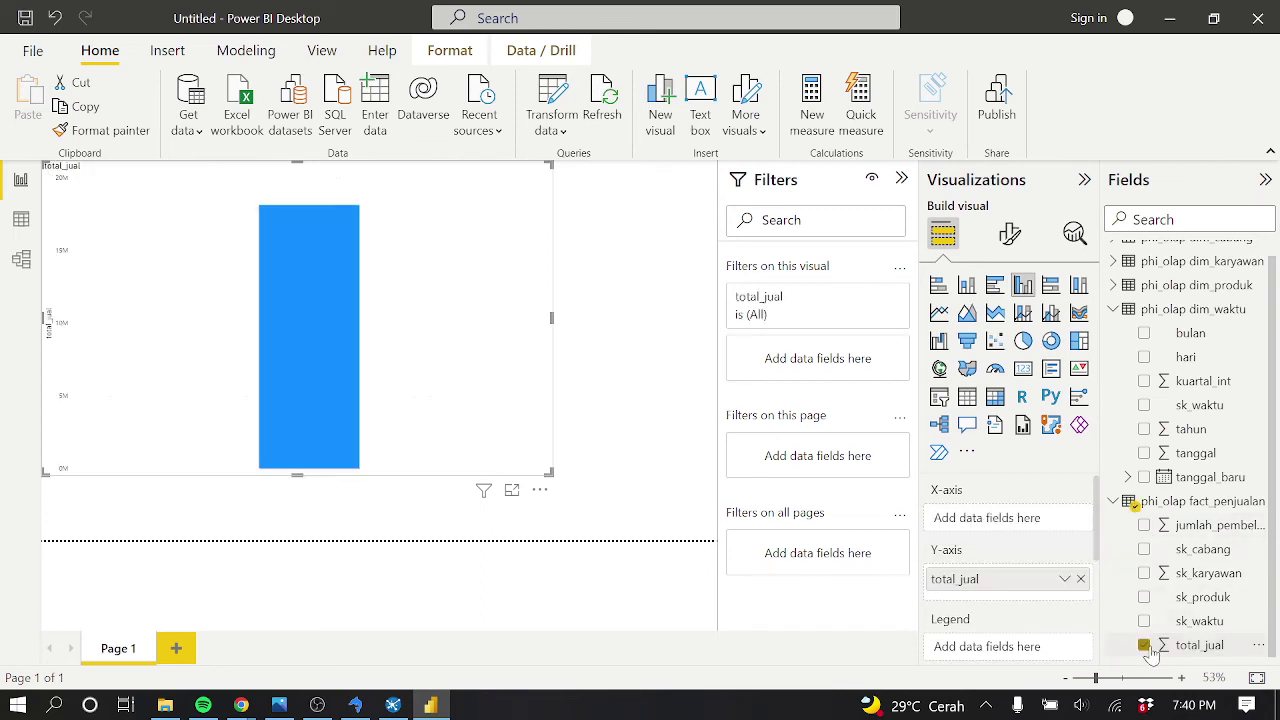
Build the X-axis hierarchy tahun, kuartal_int, bulan, hari, showing 2008 at 18,134,740
mouse_move(391, 368)
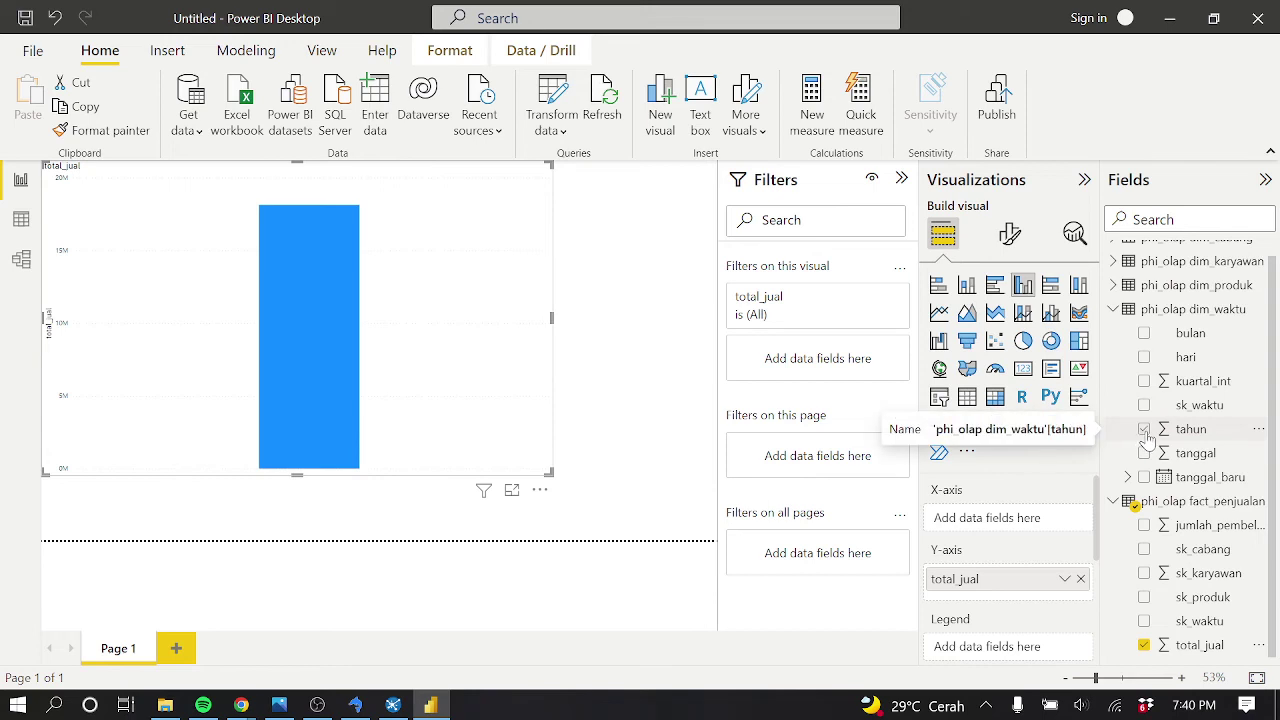
left_click(1145, 335)
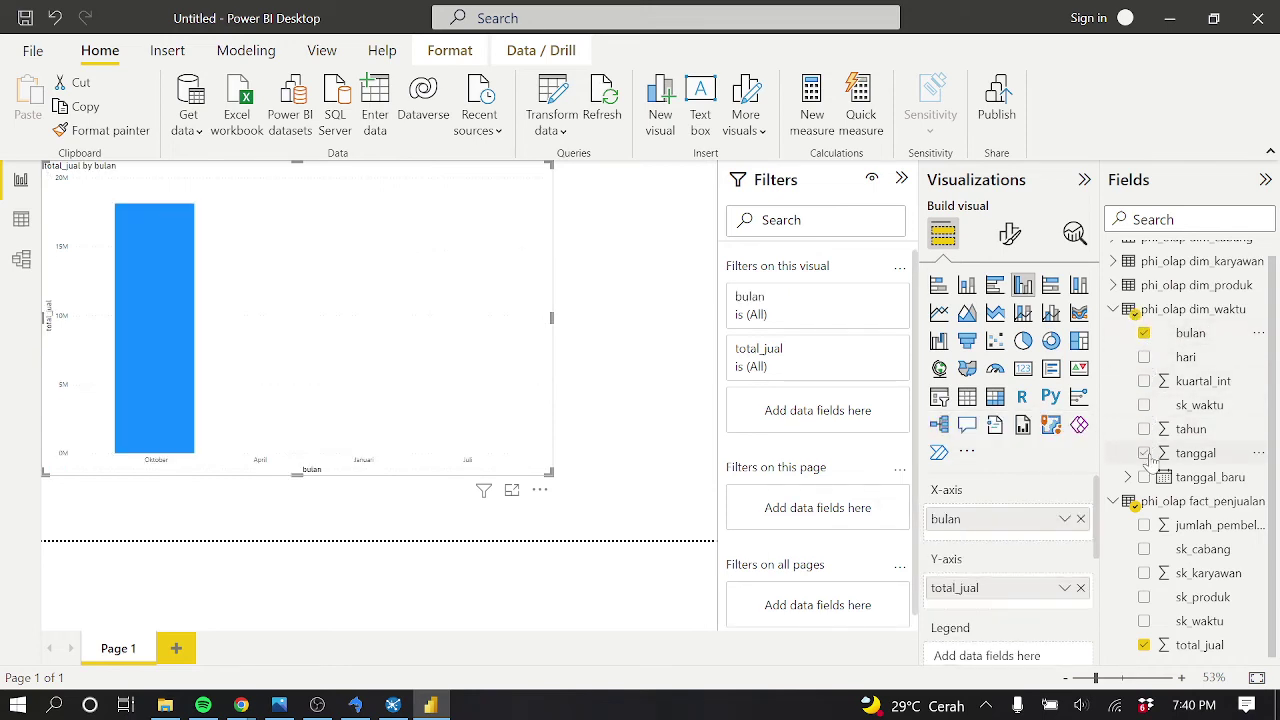
left_click_drag(1208, 436, 1030, 511)
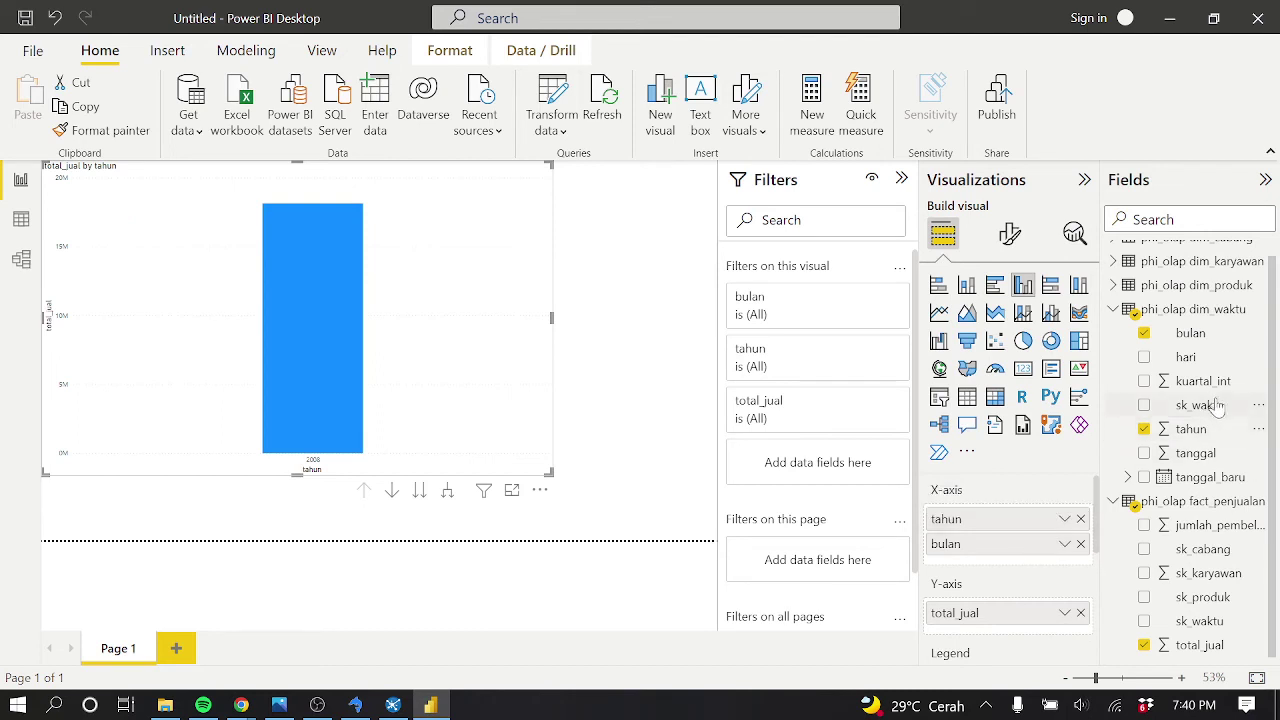
left_click_drag(1203, 381, 1048, 540)
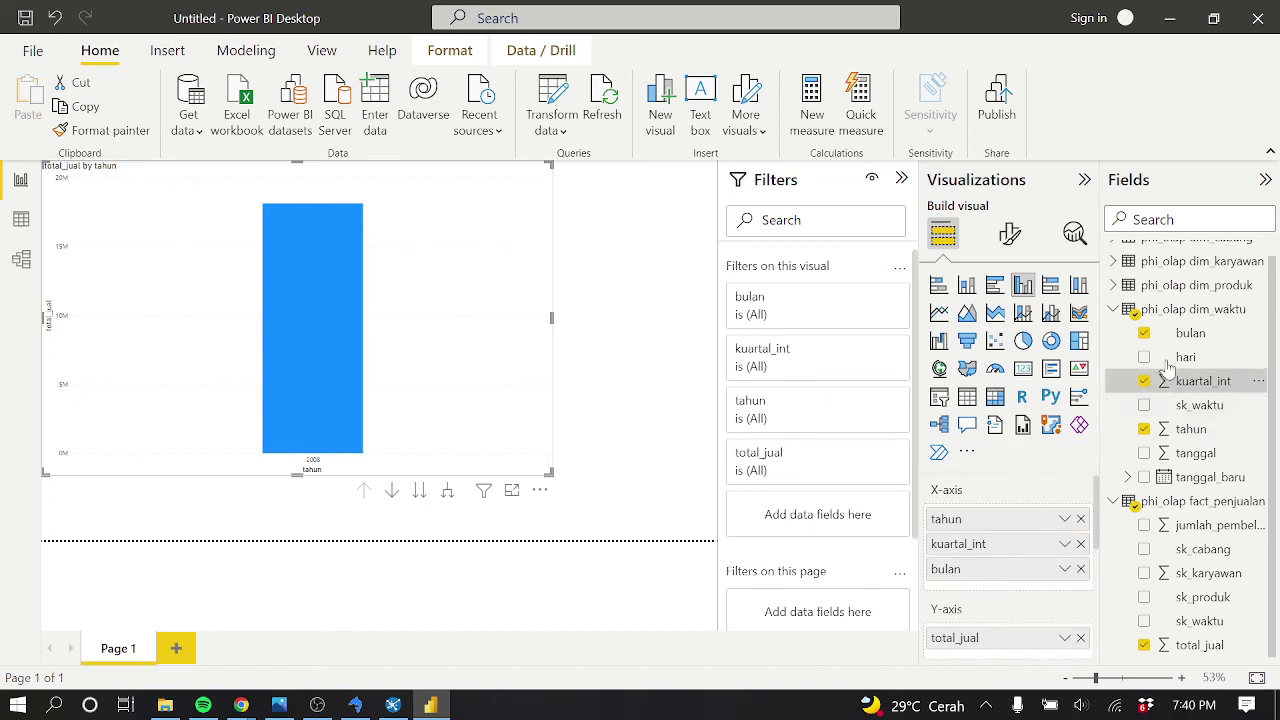
left_click_drag(1186, 358, 1023, 591)
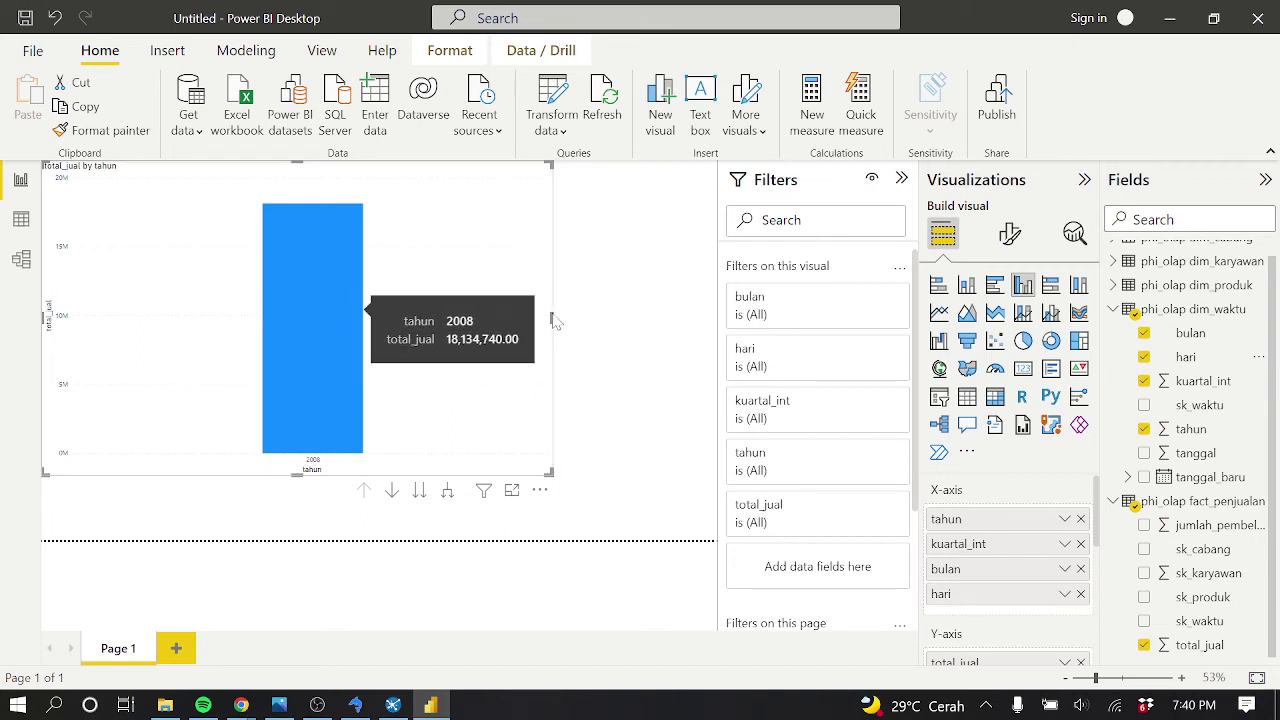
mouse_move(349, 326)
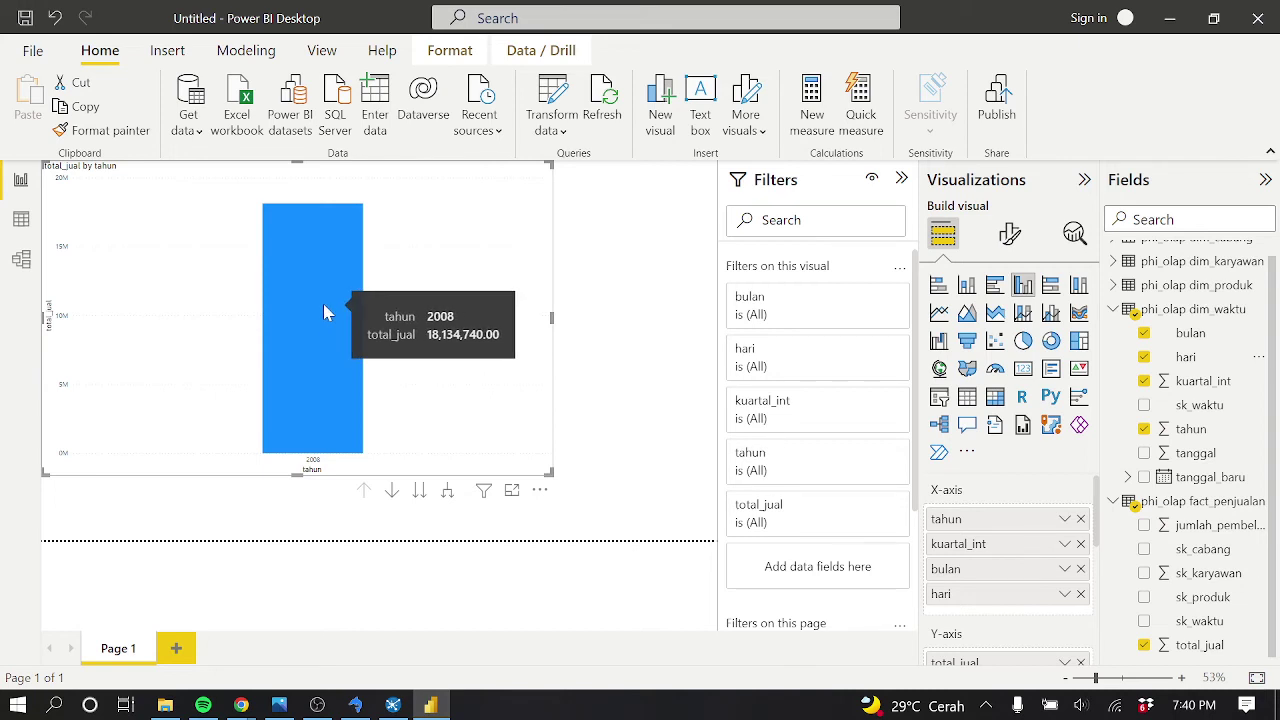
Drill the total_jual chart from 2008 through quarter 4 and Oktober to day names, then add tanggal to the axis
left_click(391, 490)
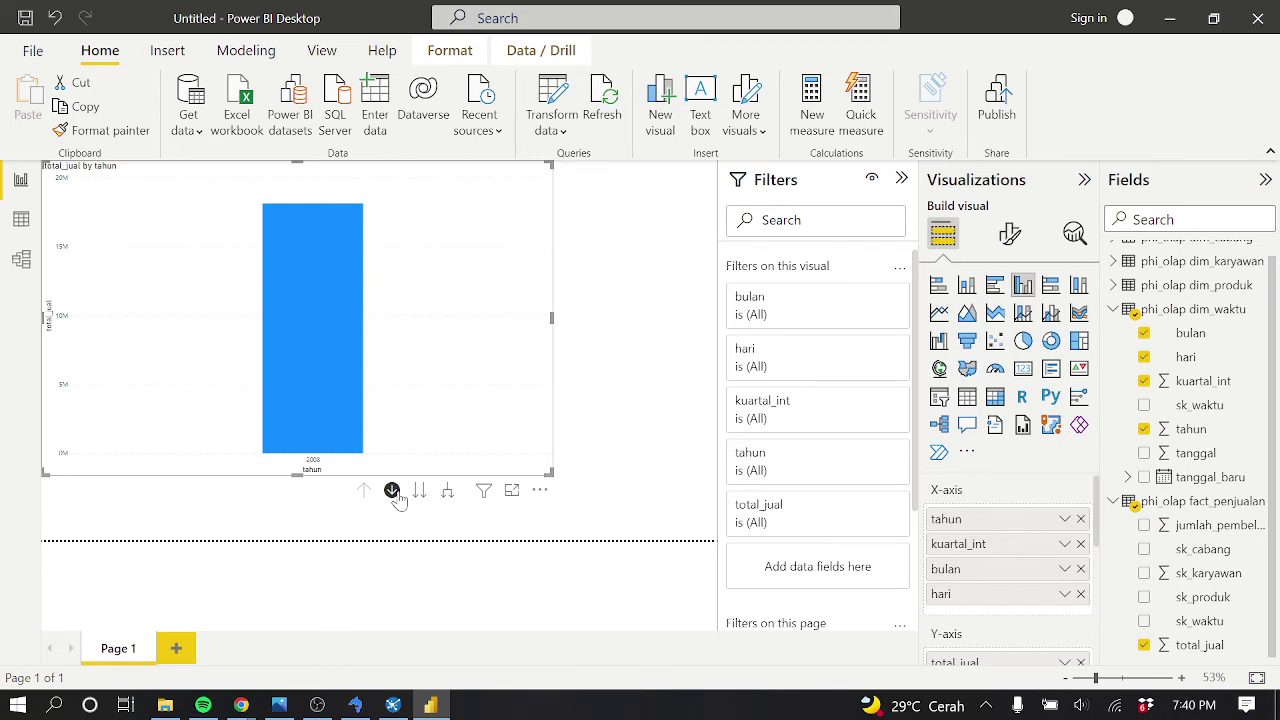
left_click(325, 340)
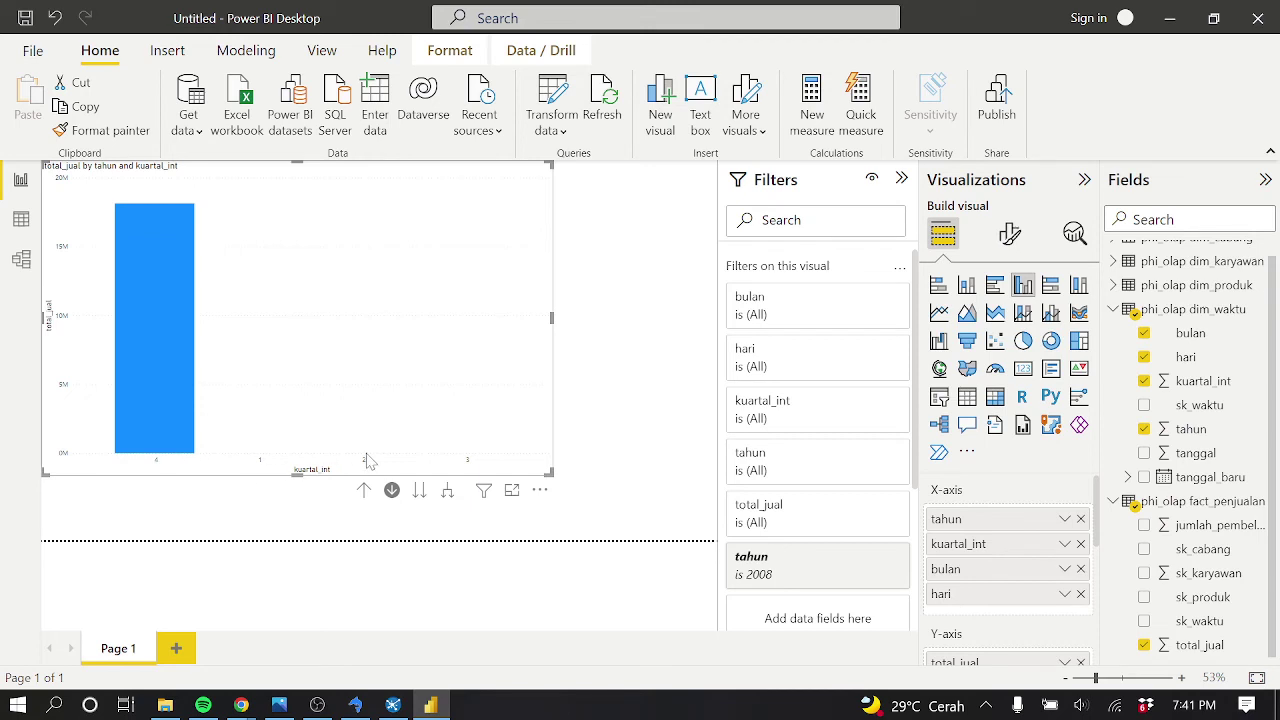
mouse_move(171, 375)
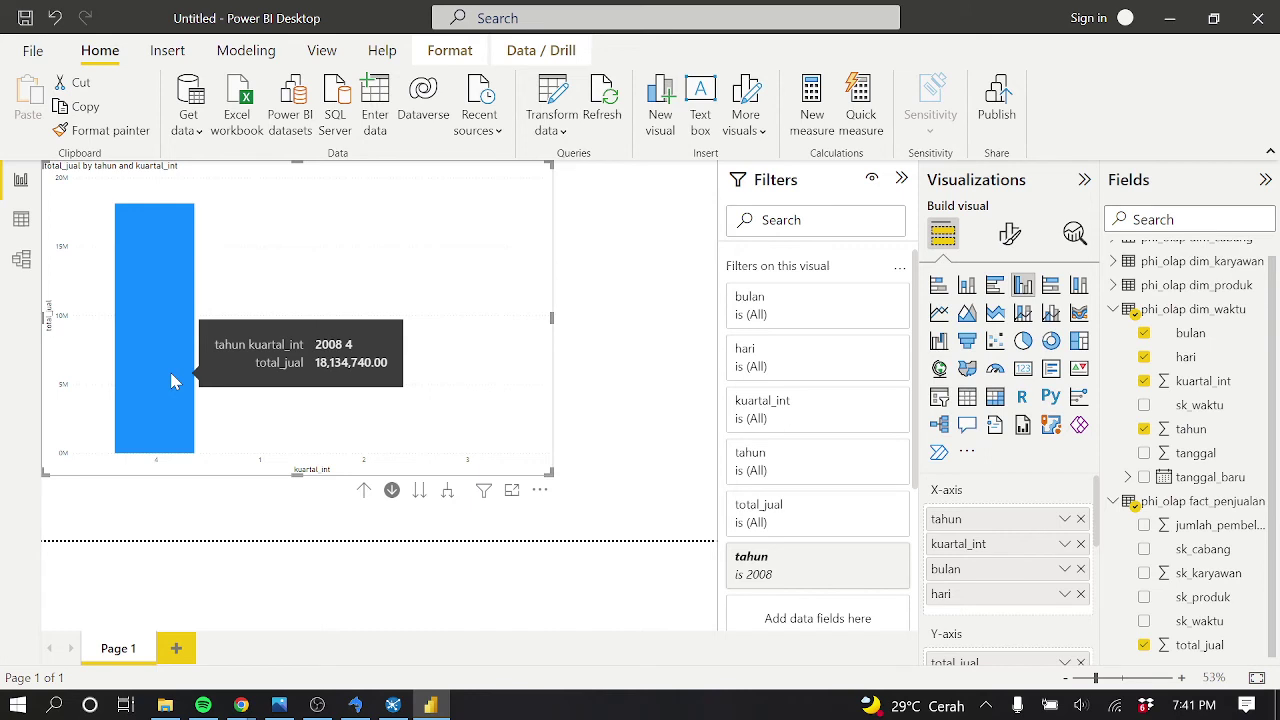
left_click(171, 381)
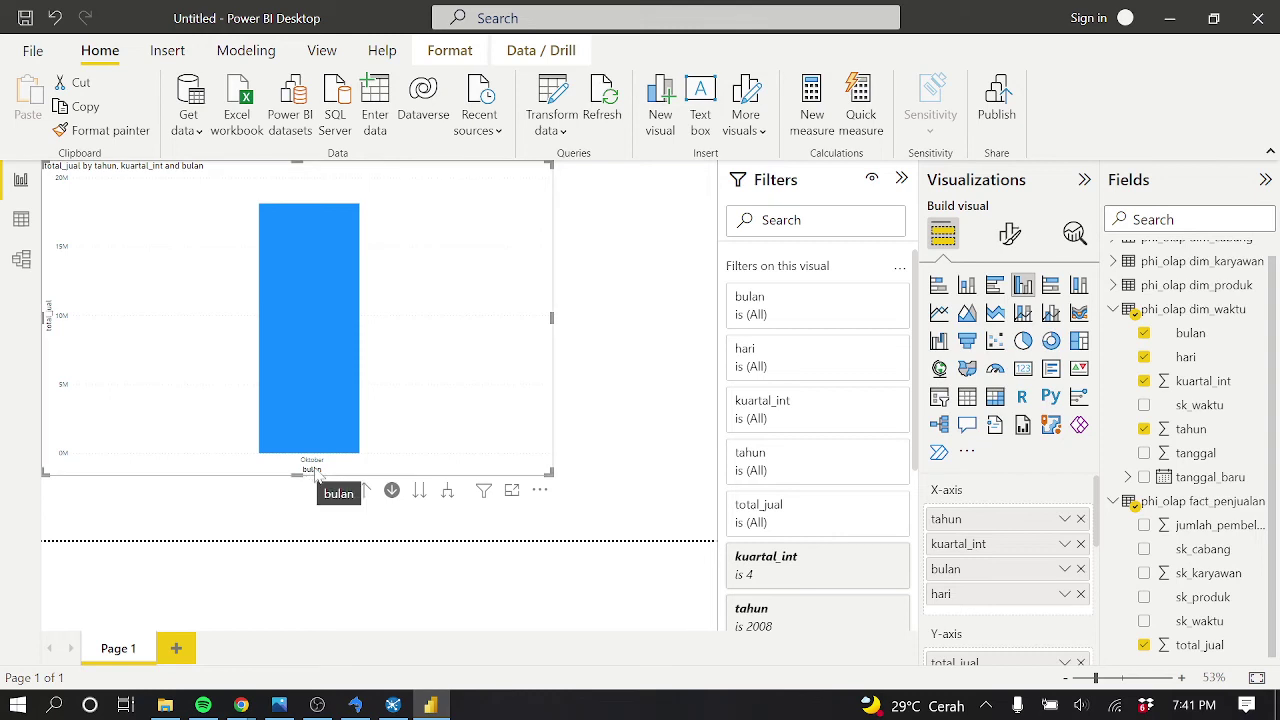
mouse_move(310, 366)
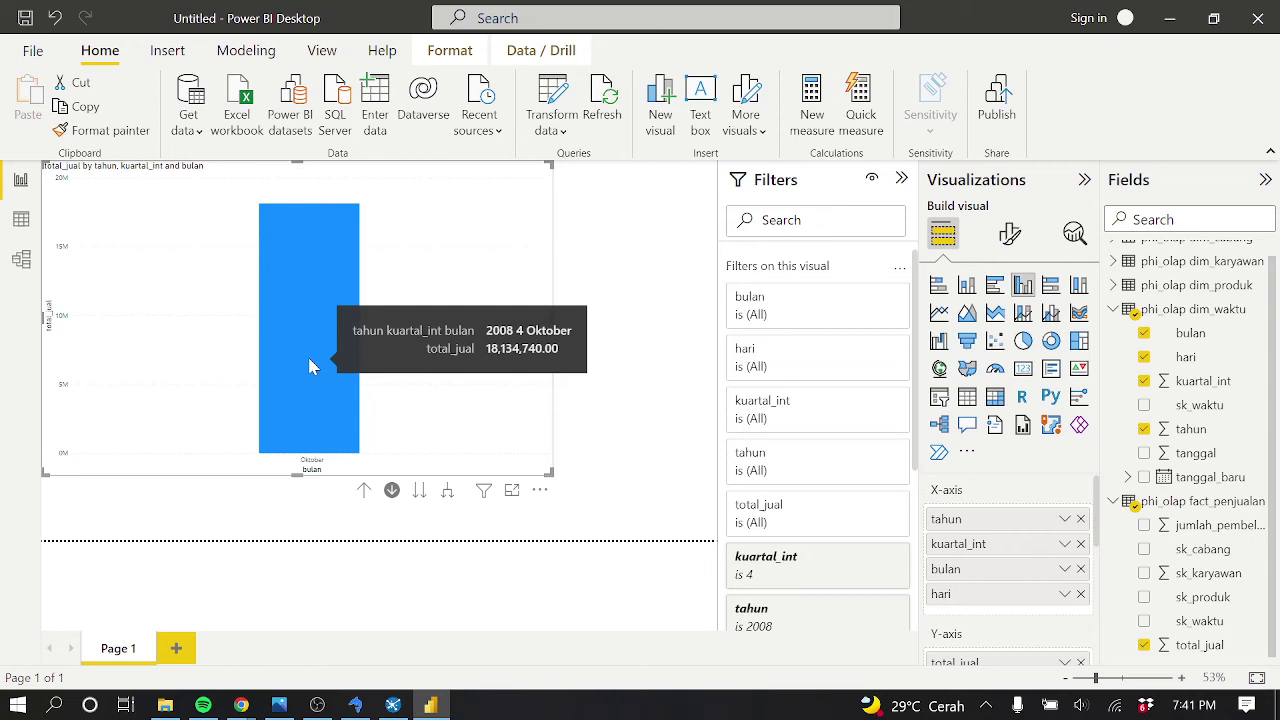
left_click(309, 367)
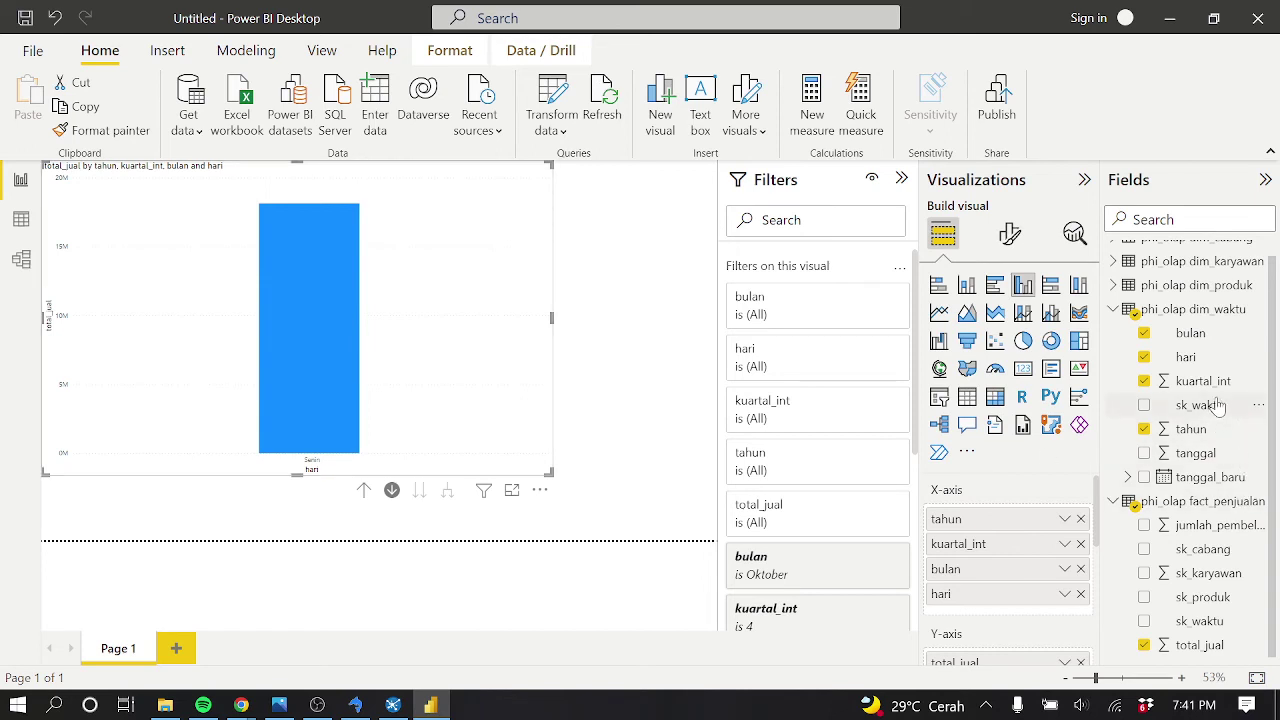
left_click_drag(1157, 478, 1055, 594)
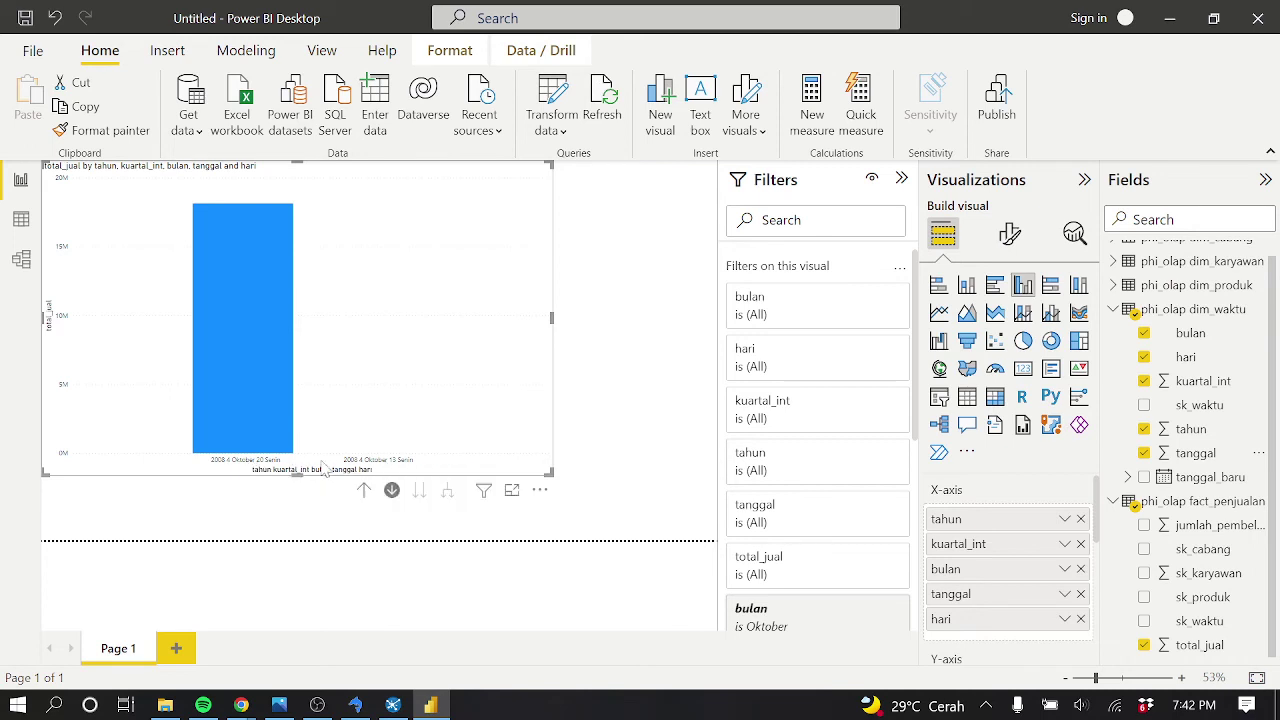
Check the chart: 2008 4 Oktober 20 Senin shows 18,134,740, and 13 Senin is near-empty
mouse_move(251, 405)
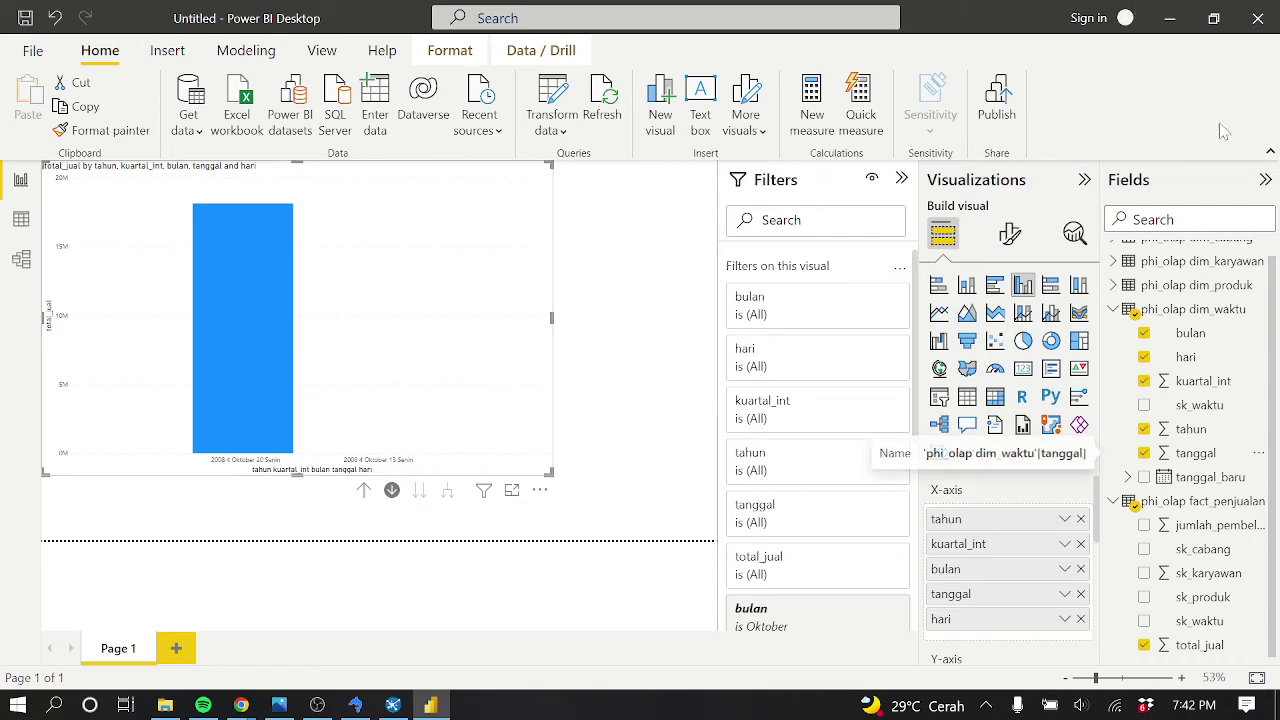
Bring SQLyog Ultimate to the front after briefly switching to the Spoon window
left_click(355, 705)
mouse_move(396, 705)
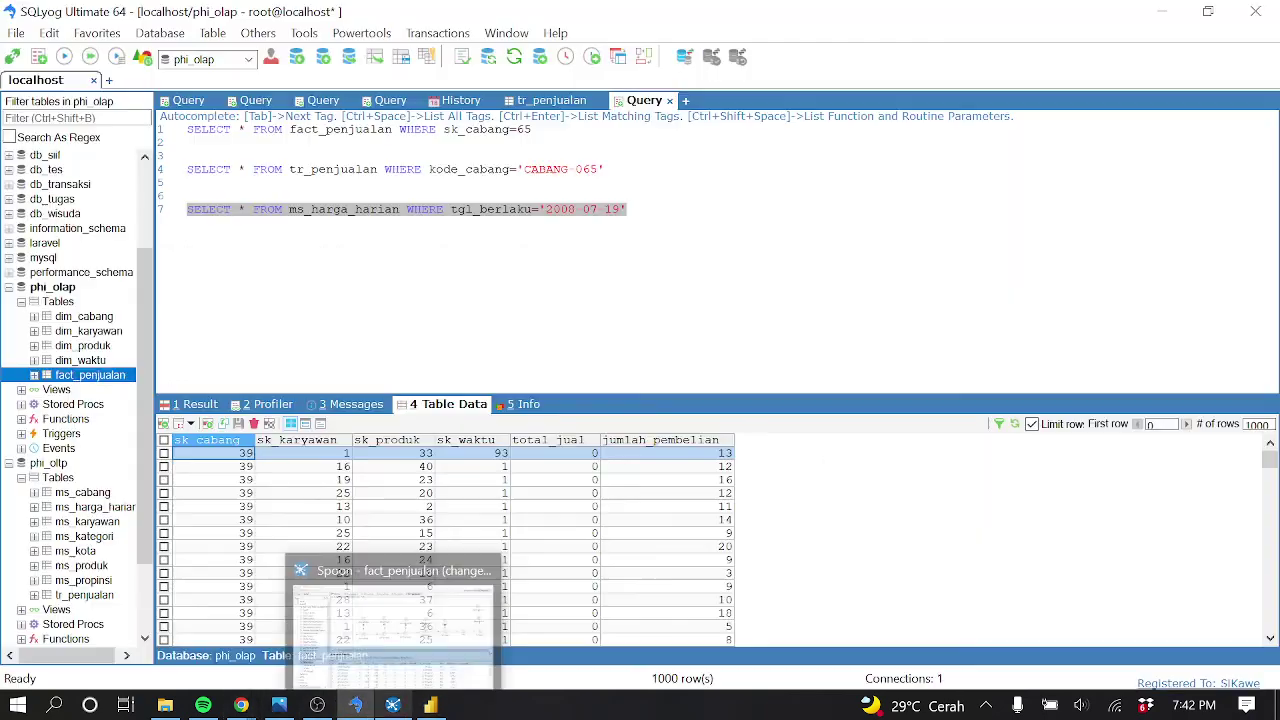
left_click(410, 643)
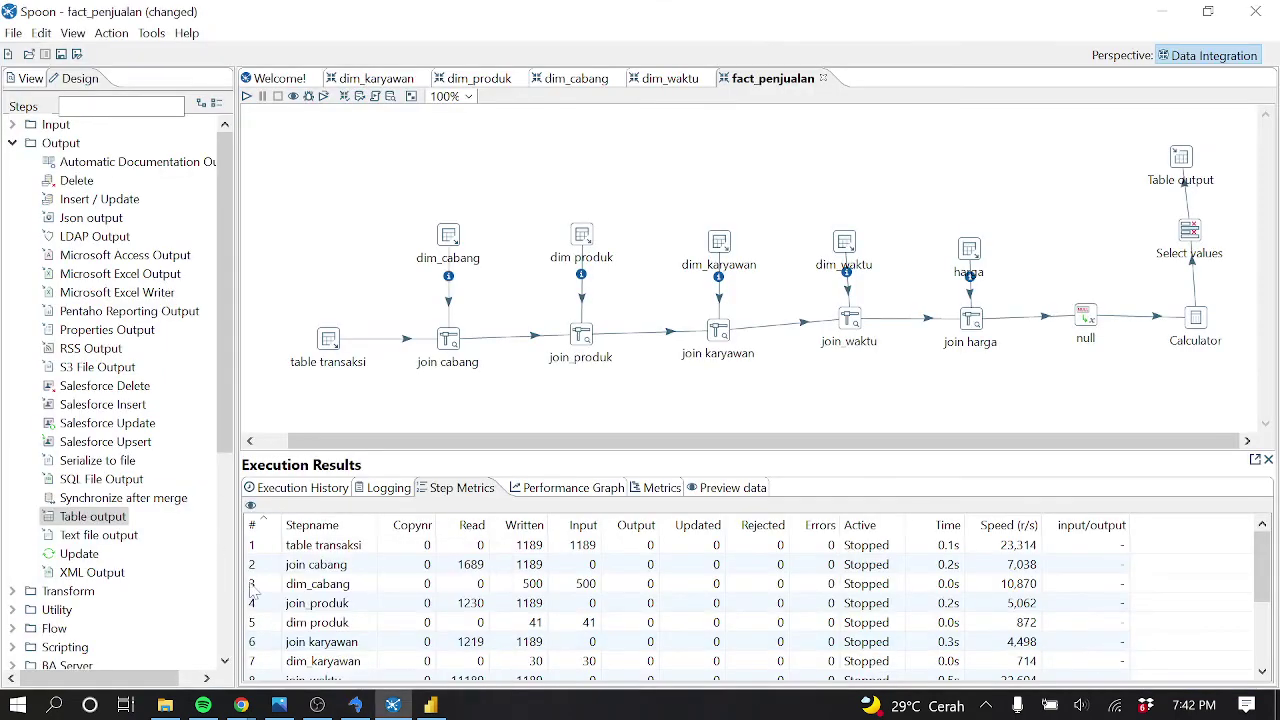
left_click(355, 705)
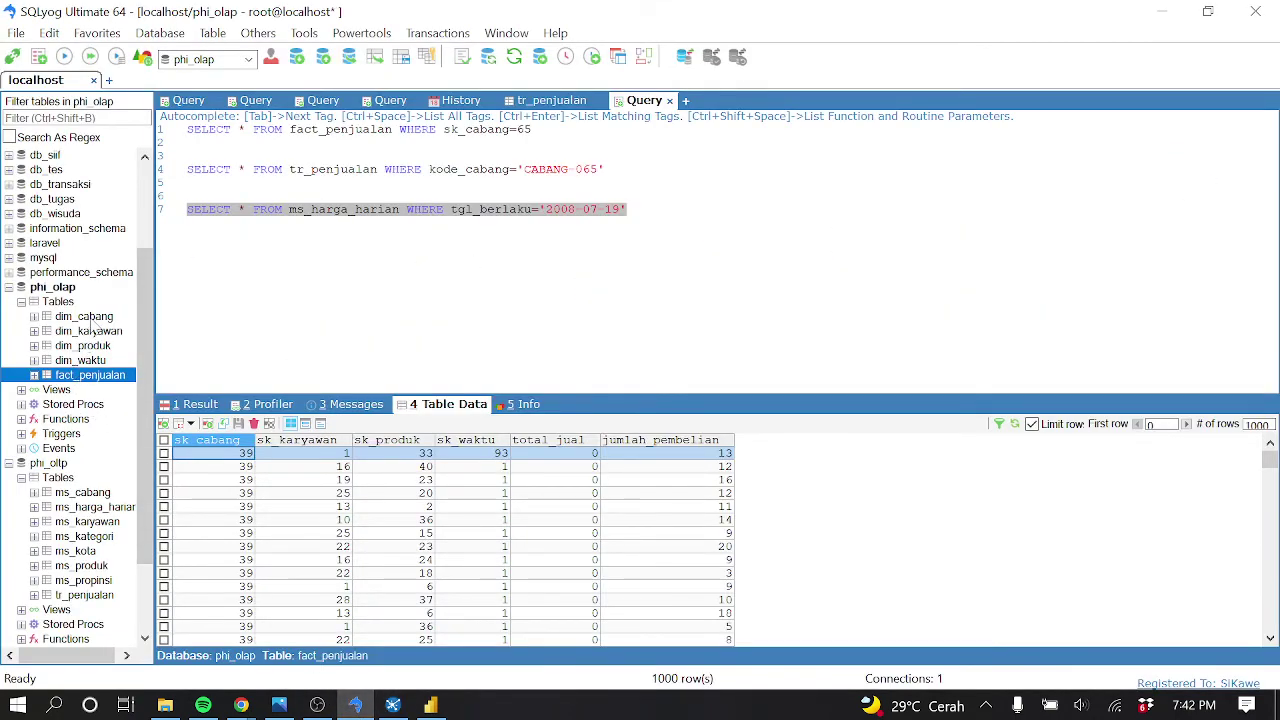
Browse the tanggal values in phi_olap's dim_waktu table data, then minimize SQLyog back to Power BI
left_click(98, 361)
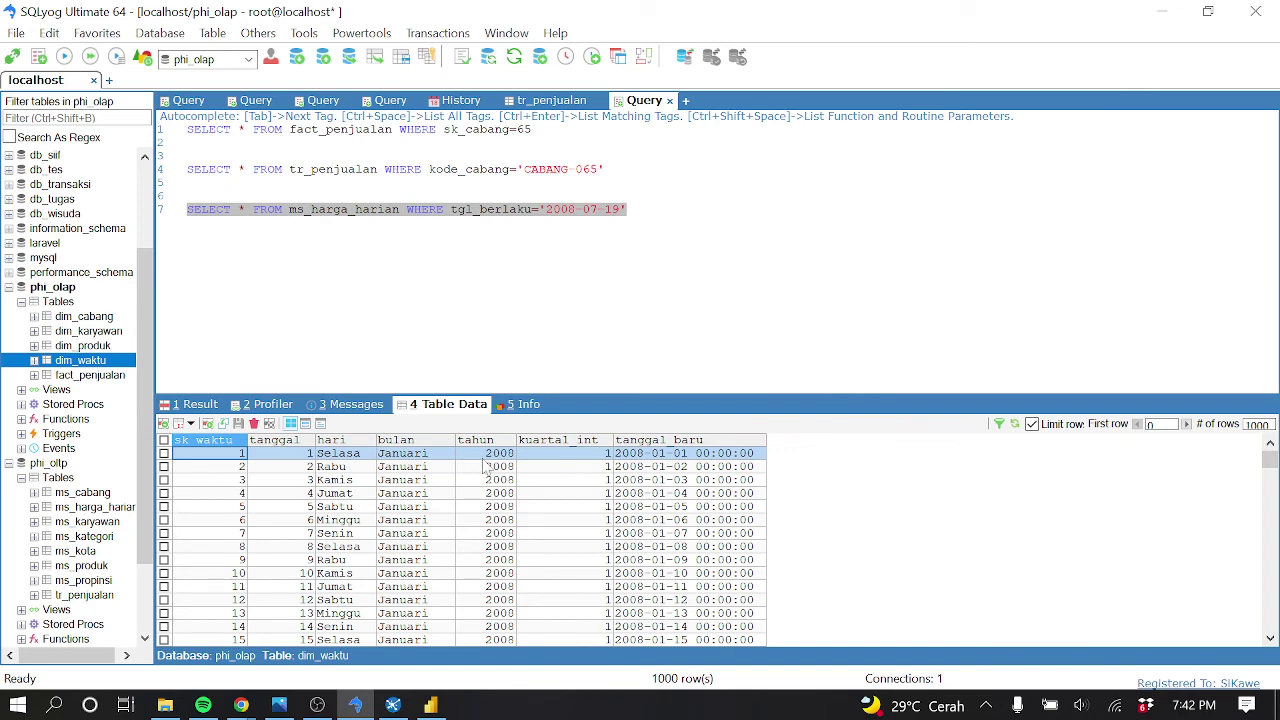
left_click(308, 458)
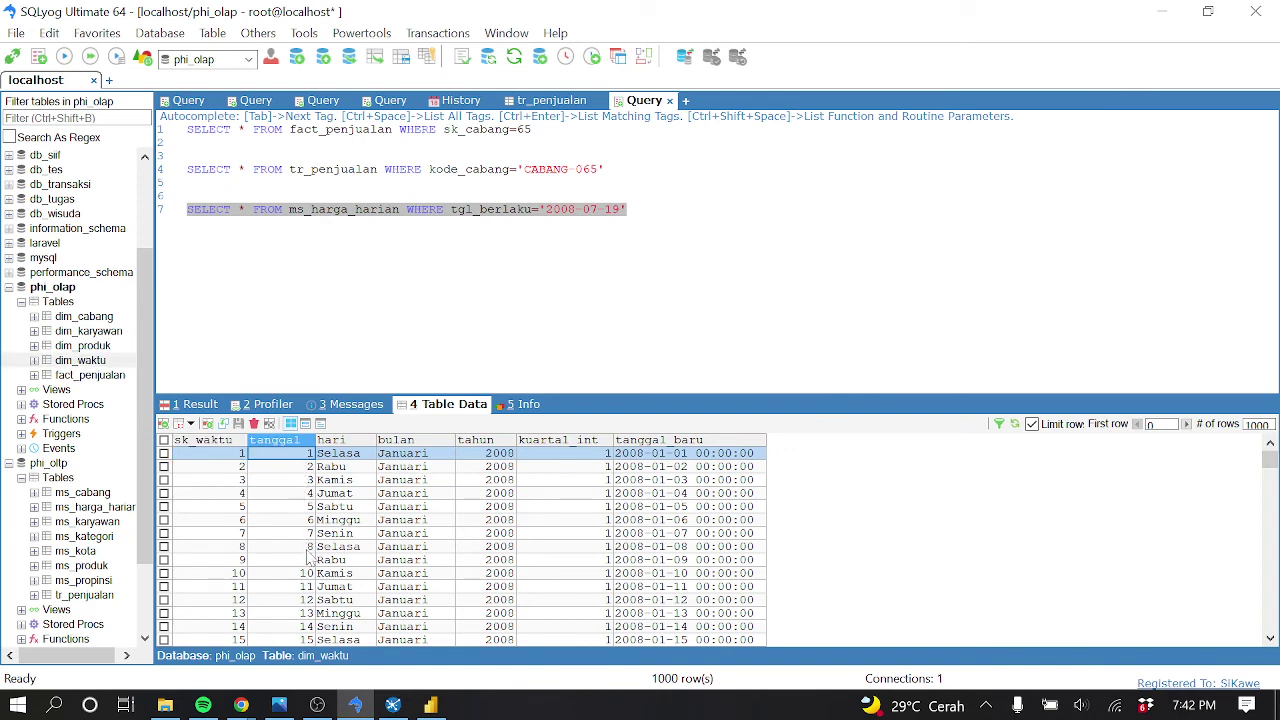
scroll(308, 556, "down", 2)
left_click(1161, 12)
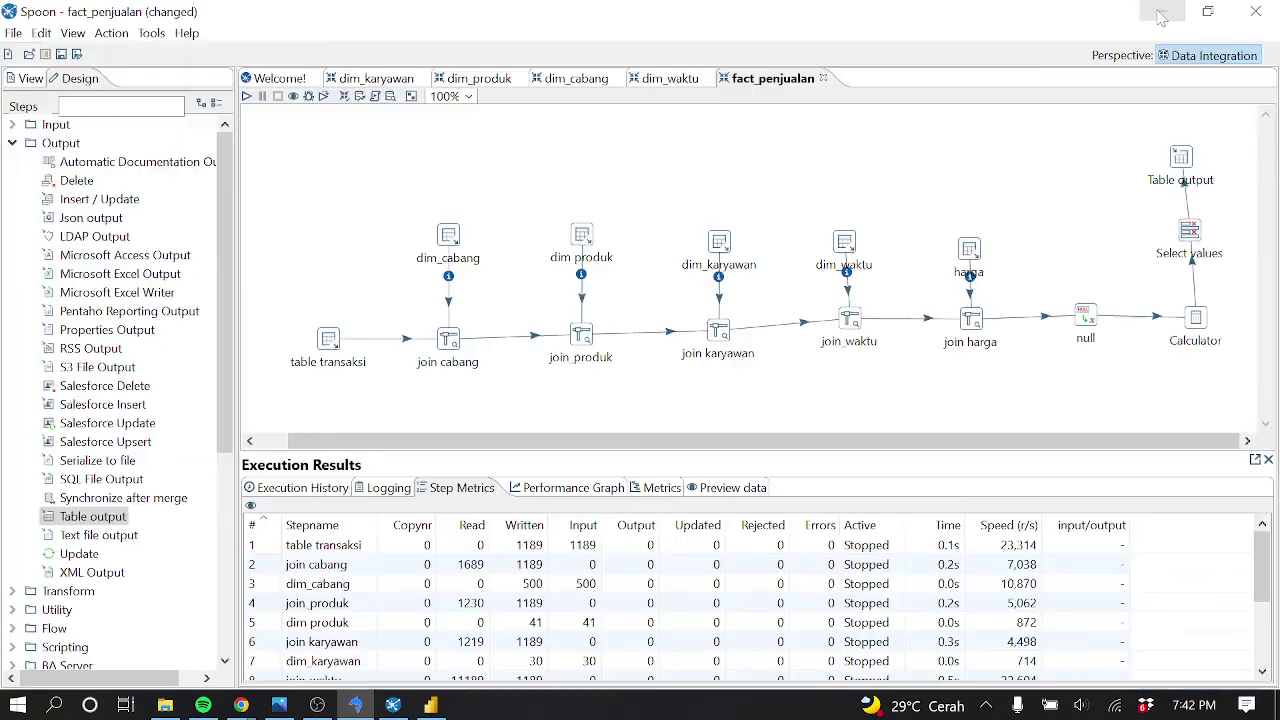
left_click(430, 705)
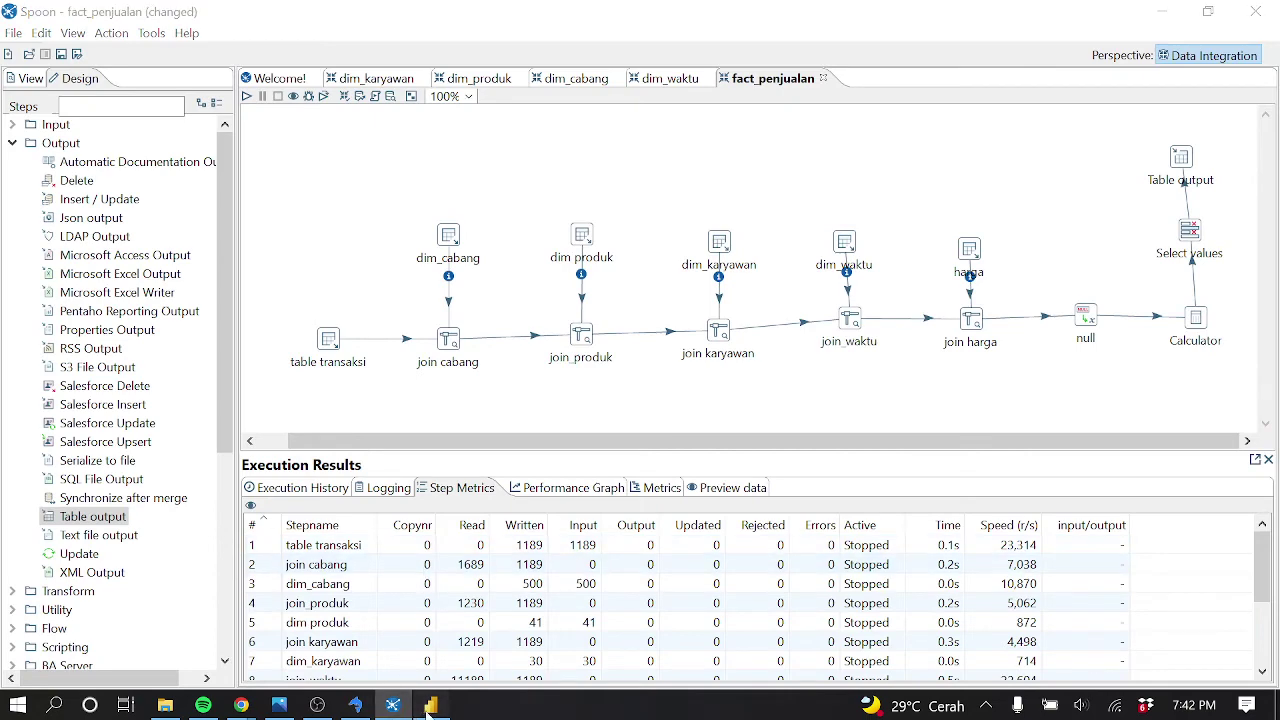
Drill back up to Oktober, remove tanggal and hari from the X-axis, and re-add tanggal after bulan
left_click(364, 489)
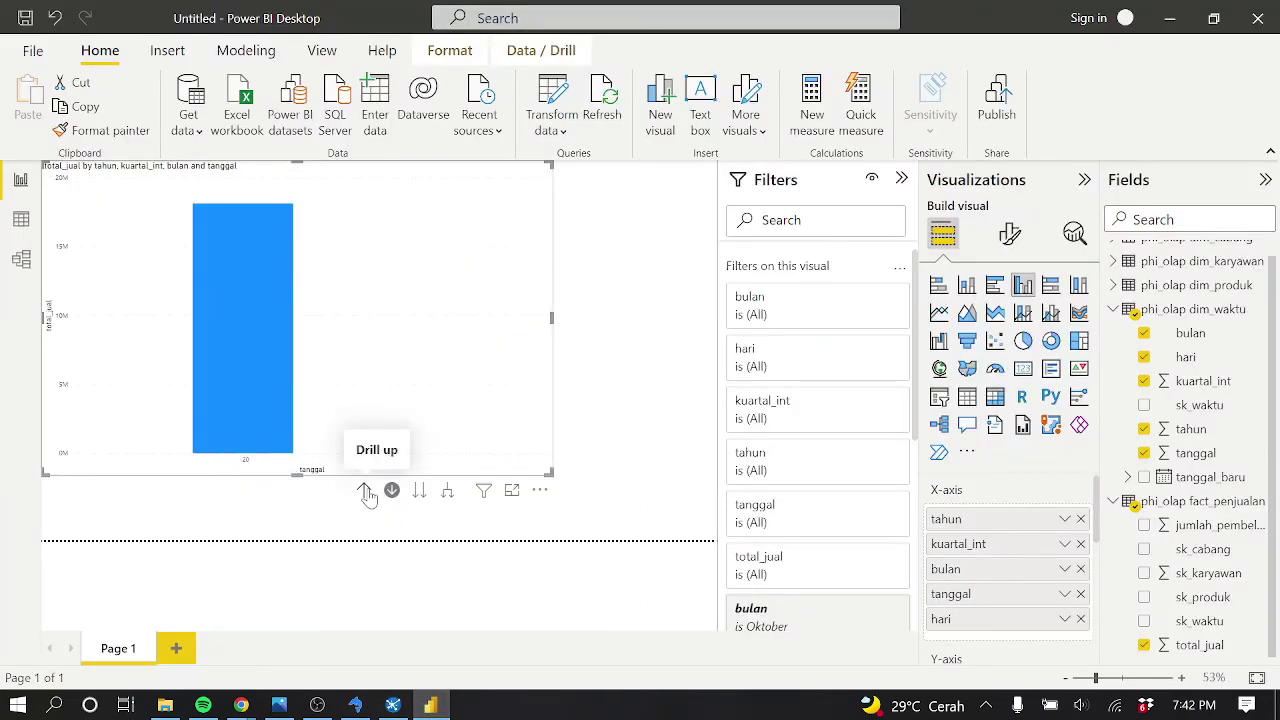
left_click(364, 490)
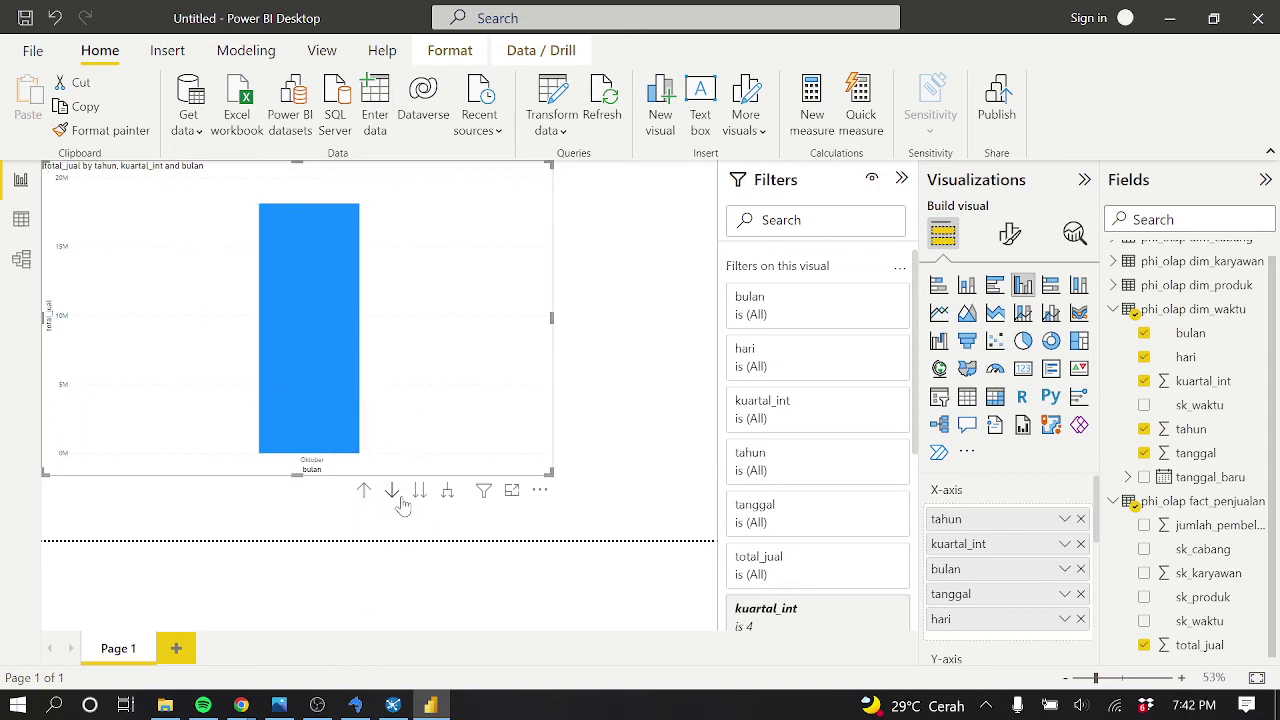
left_click(321, 370)
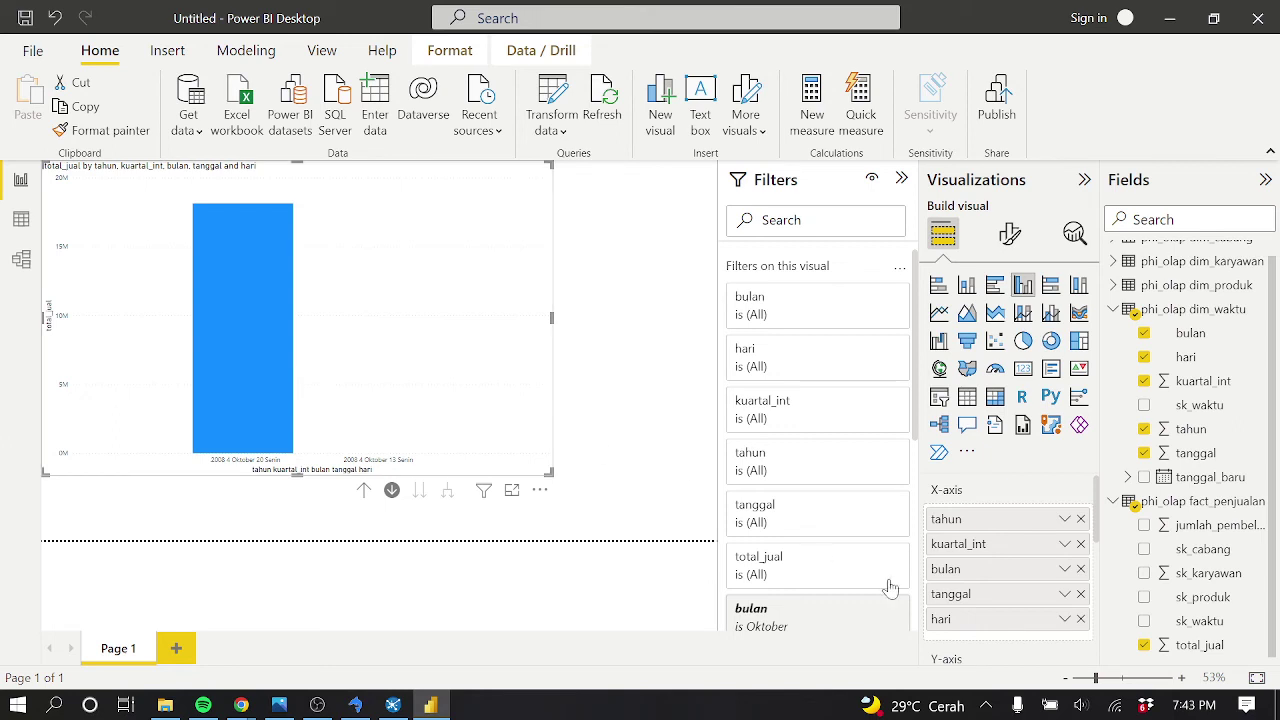
left_click(1080, 594)
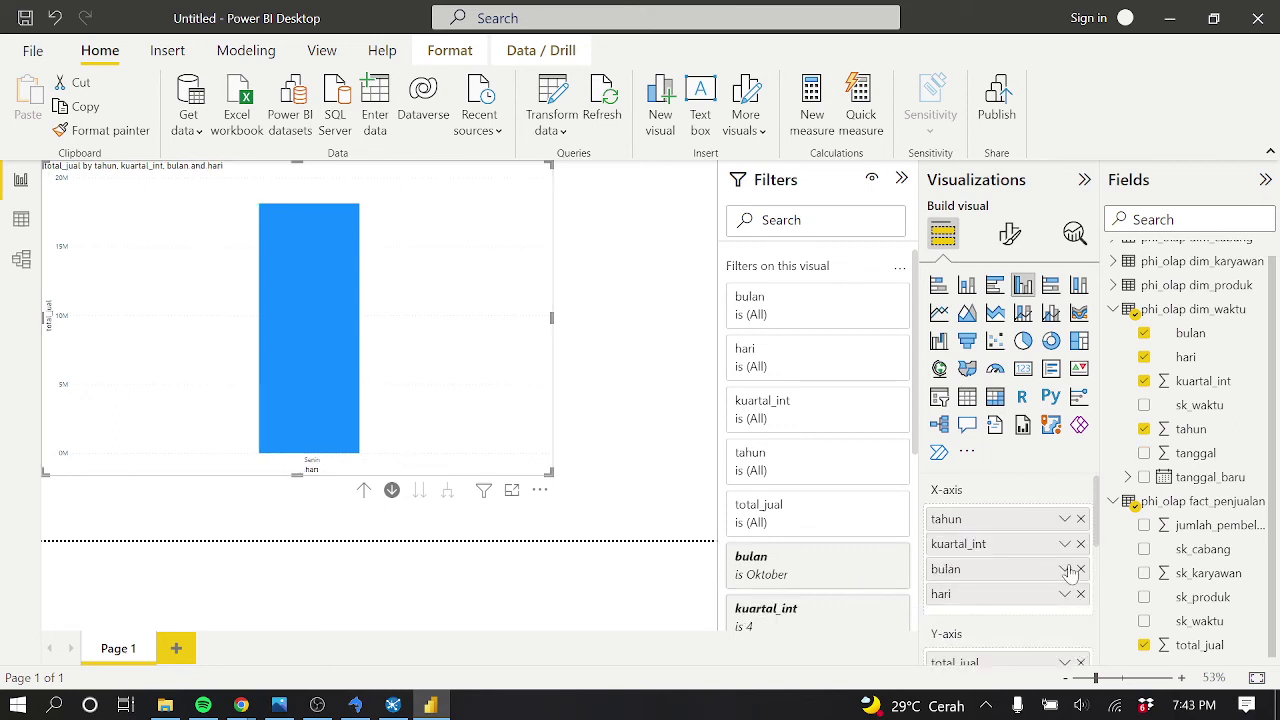
left_click(1080, 594)
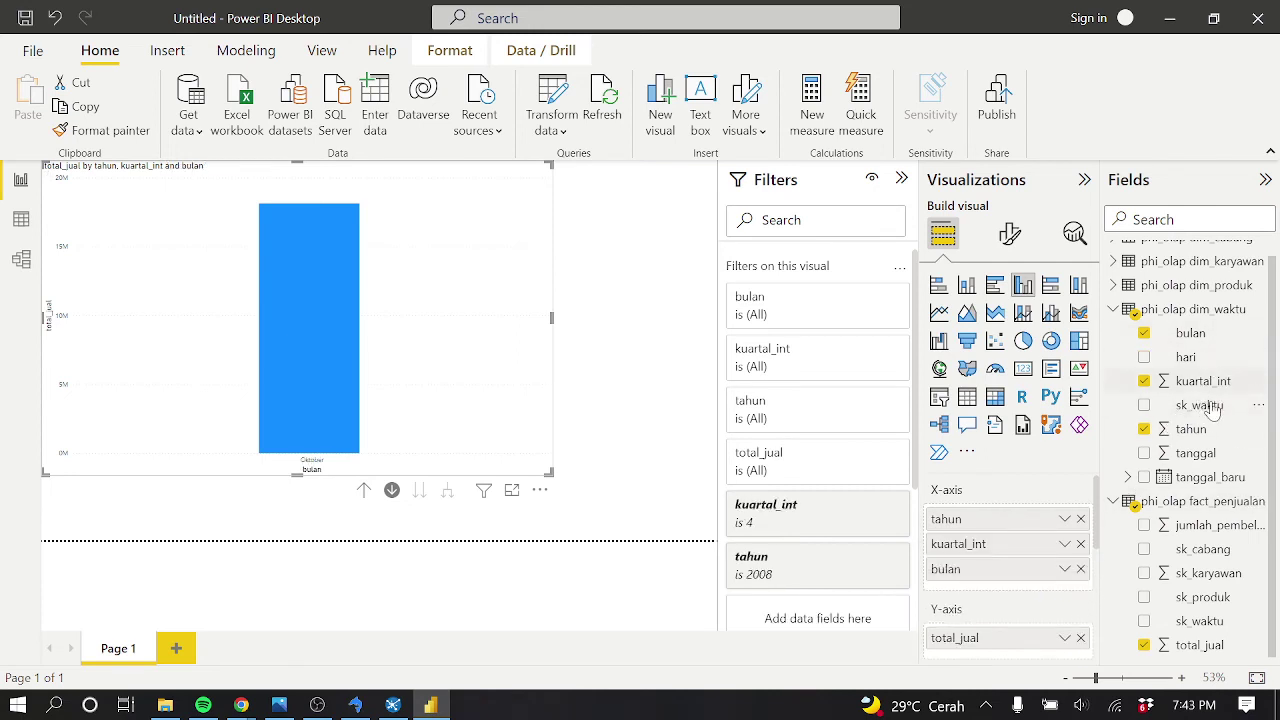
left_click_drag(1200, 456, 1027, 584)
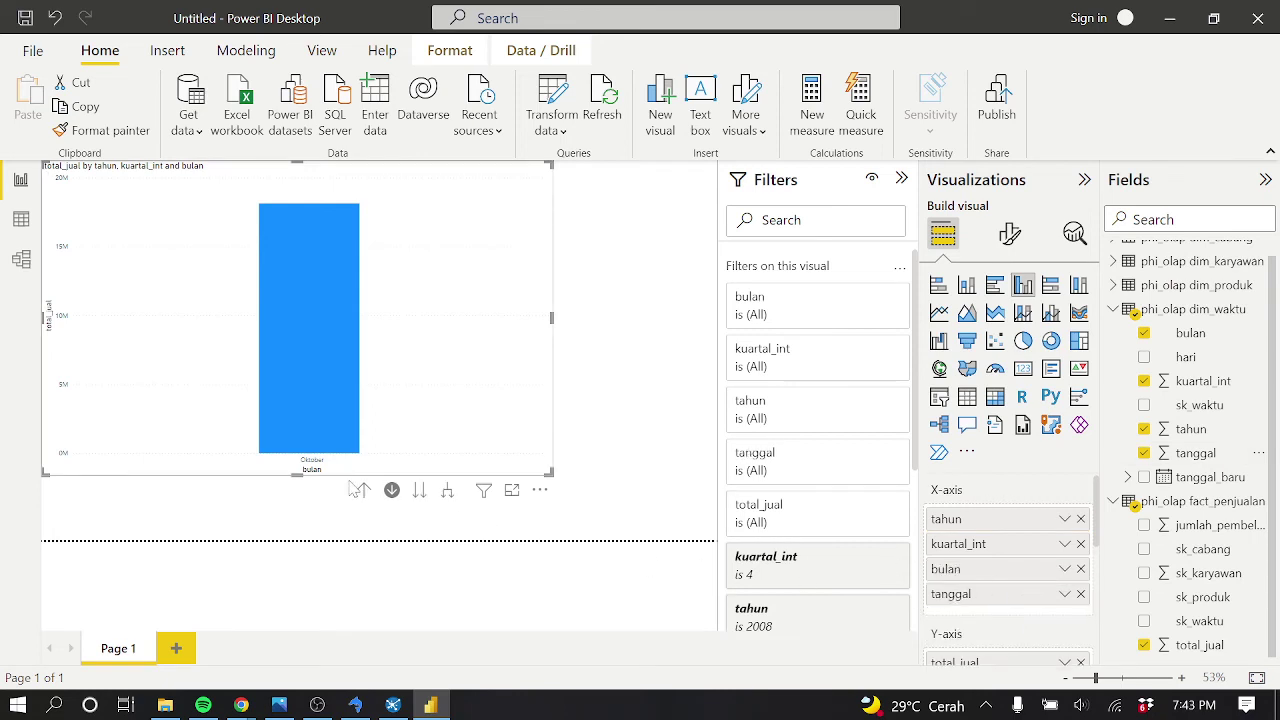
With drill mode on, add hari after tanggal and test drilling Oktober to weekdays and back to bulan
left_click(391, 490)
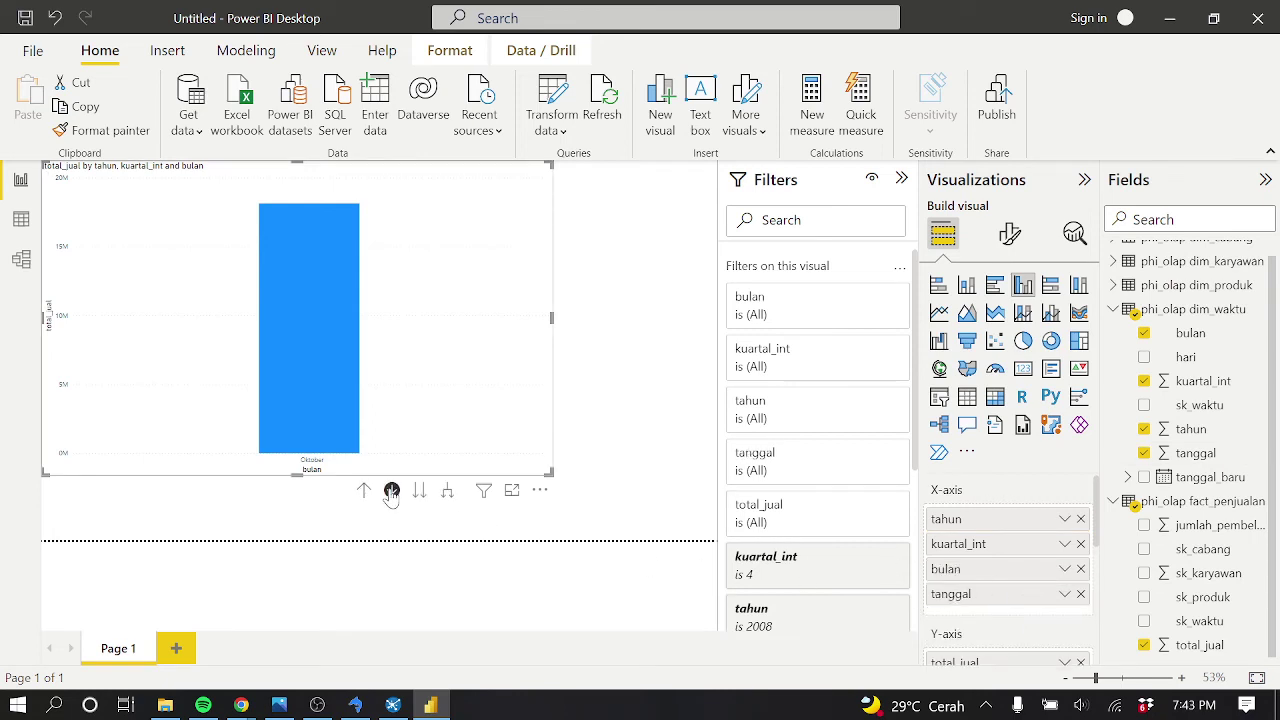
left_click(280, 370)
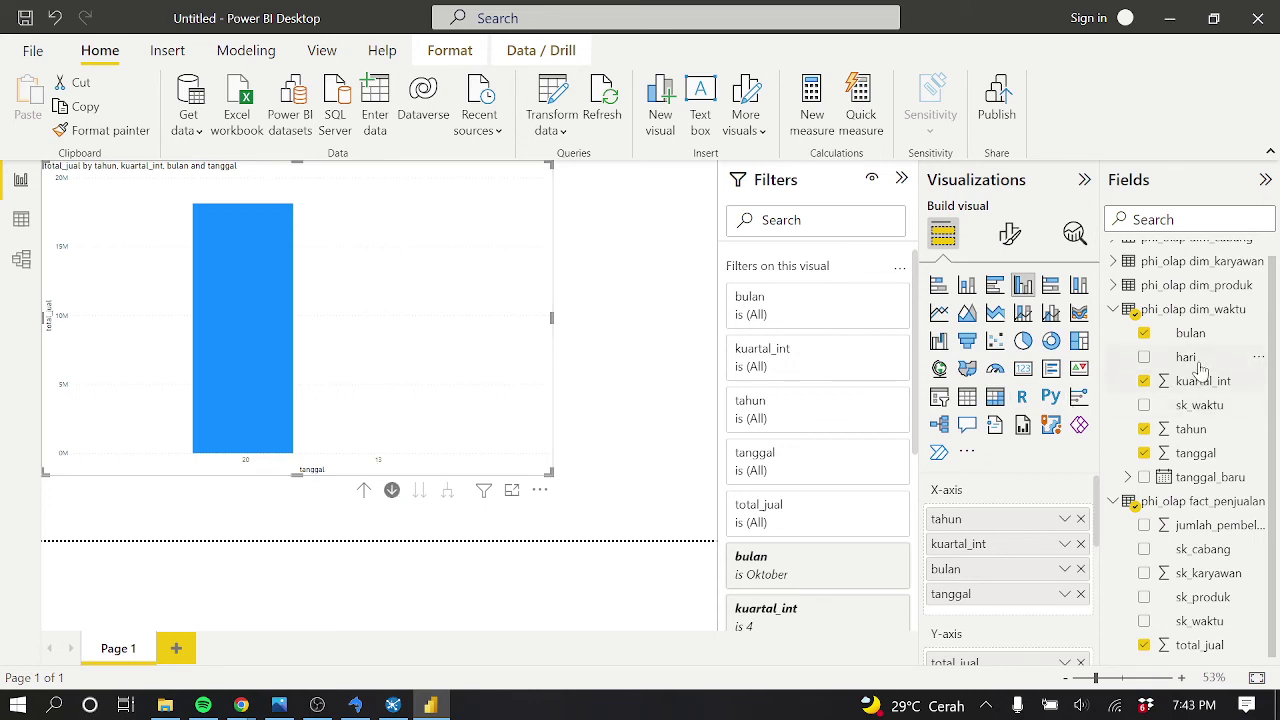
left_click_drag(1188, 358, 1024, 619)
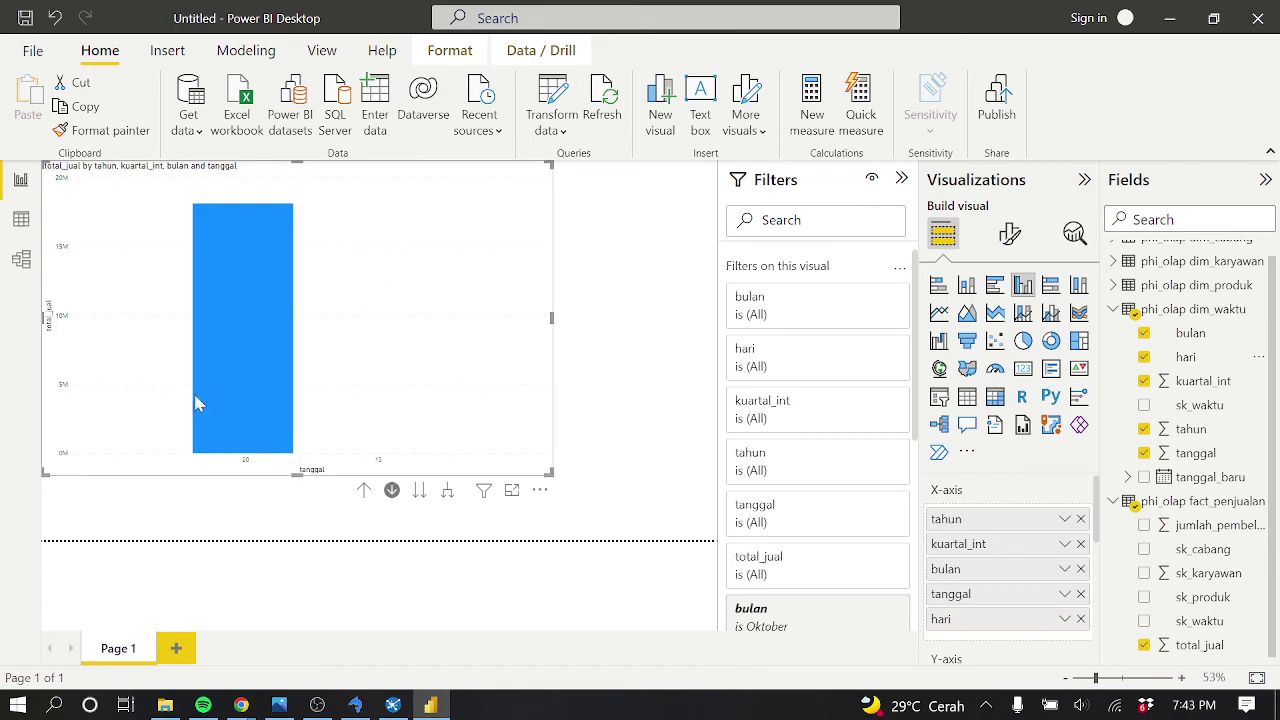
left_click(230, 400)
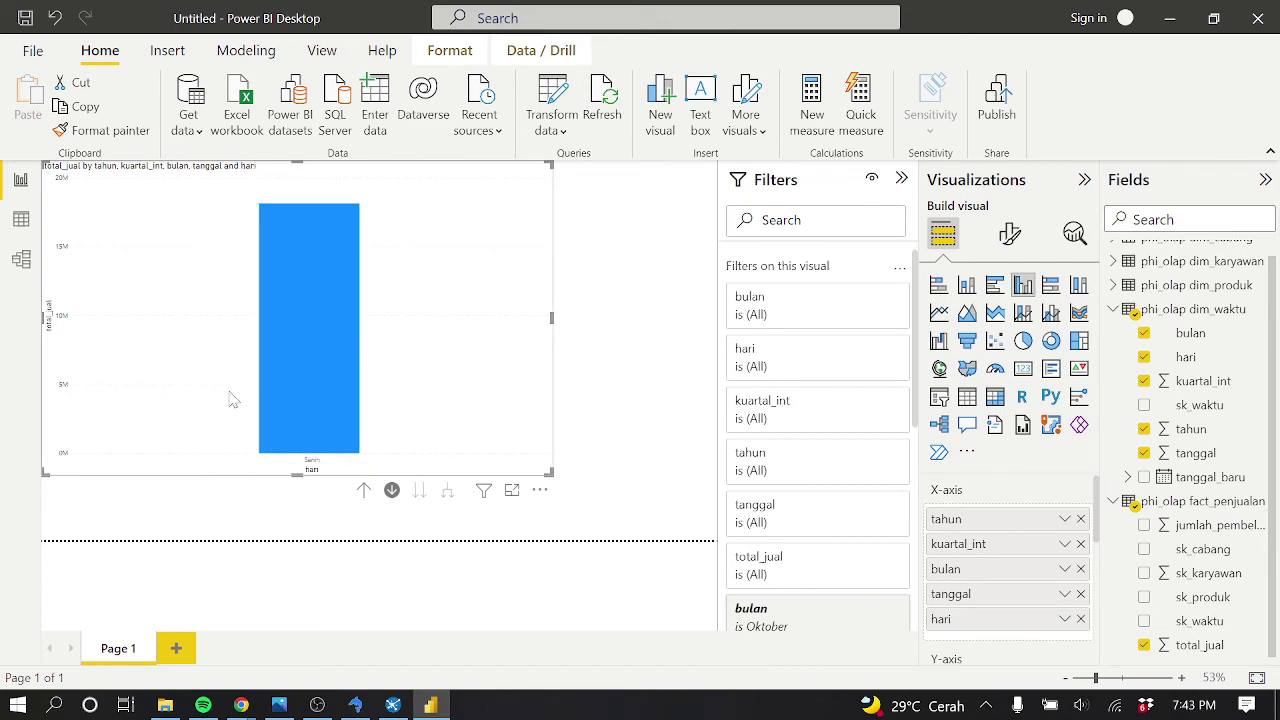
left_click(365, 490)
left_click(365, 490)
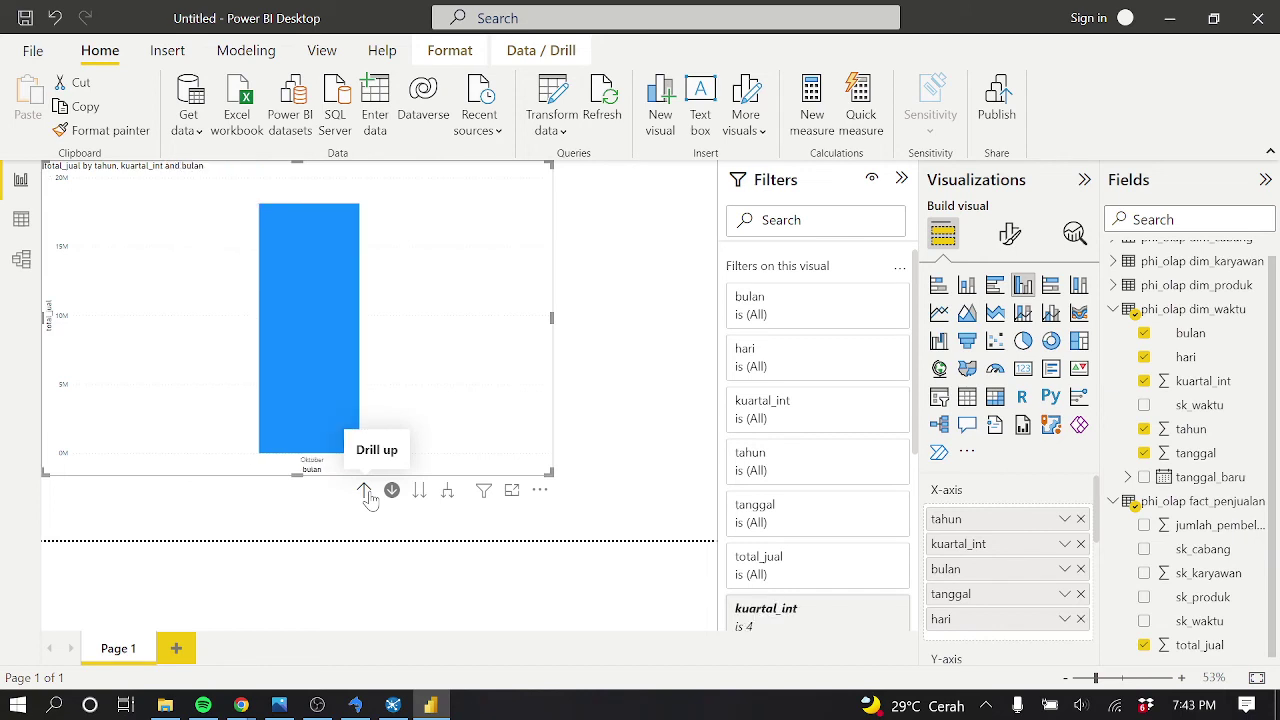
Drill up to the year level, then down through 2008, quarter 4 and Oktober to its days
left_click(365, 490)
left_click(365, 490)
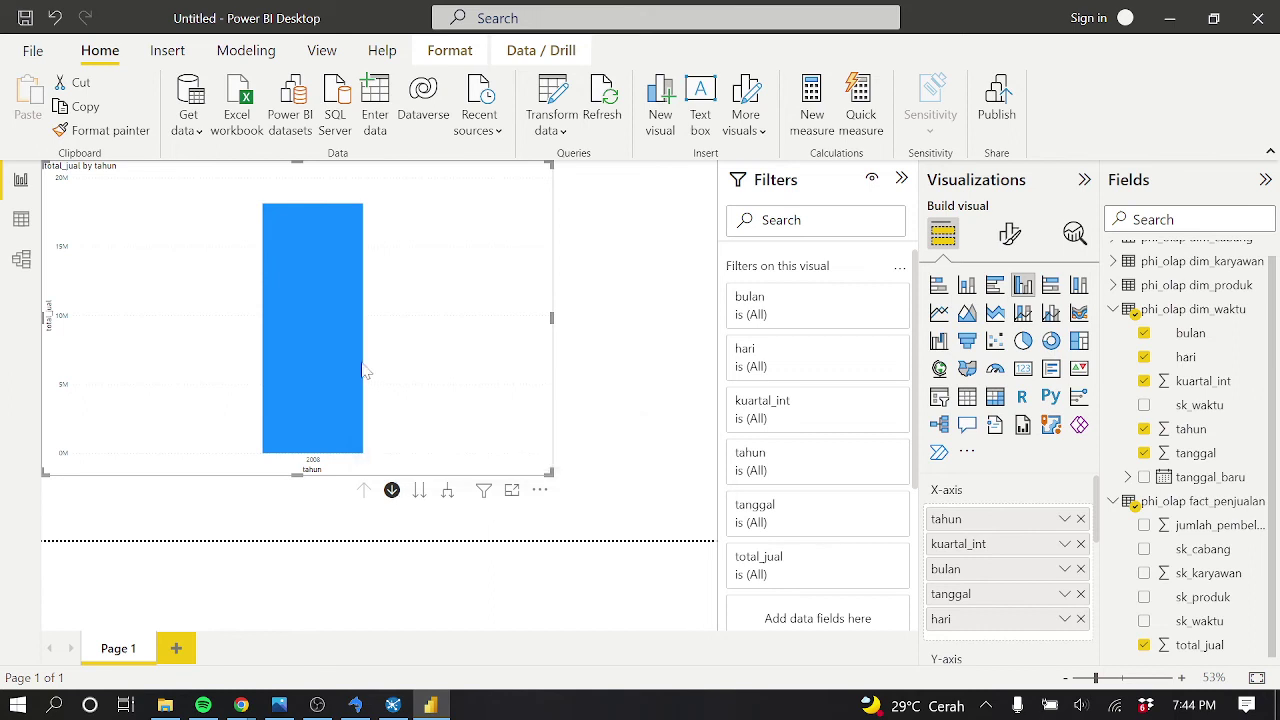
mouse_move(322, 346)
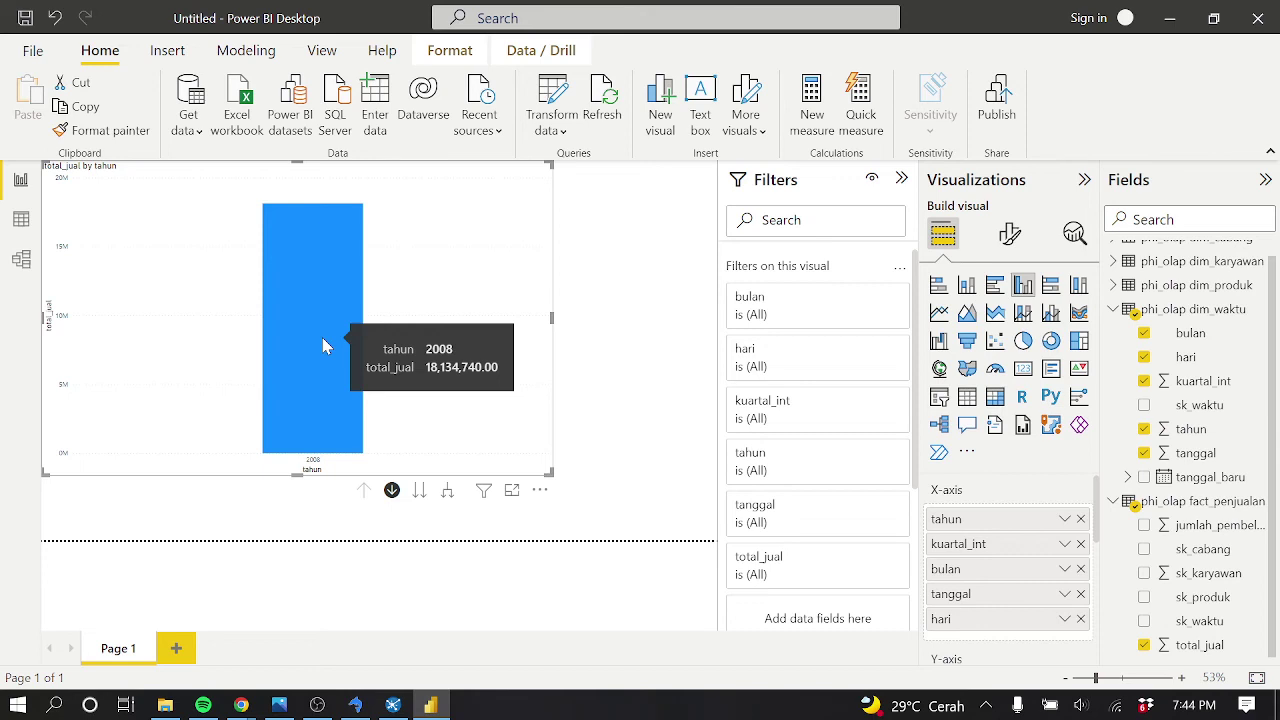
left_click(322, 346)
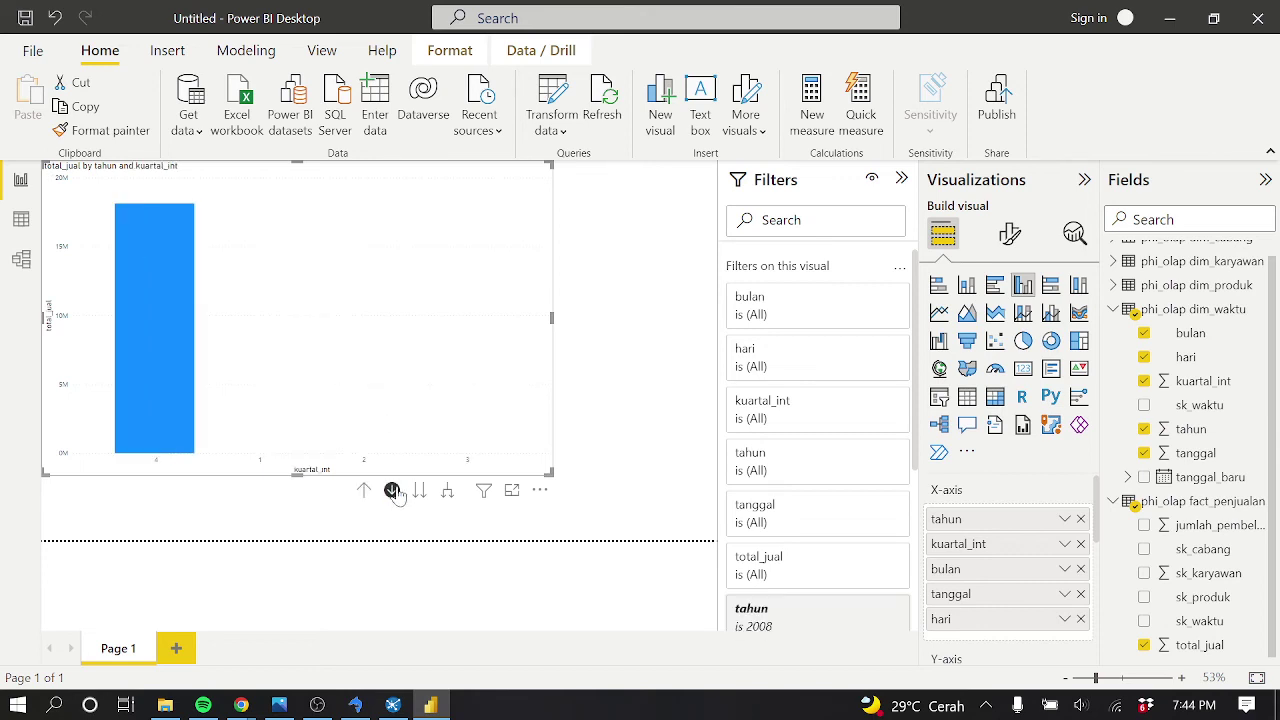
mouse_move(191, 341)
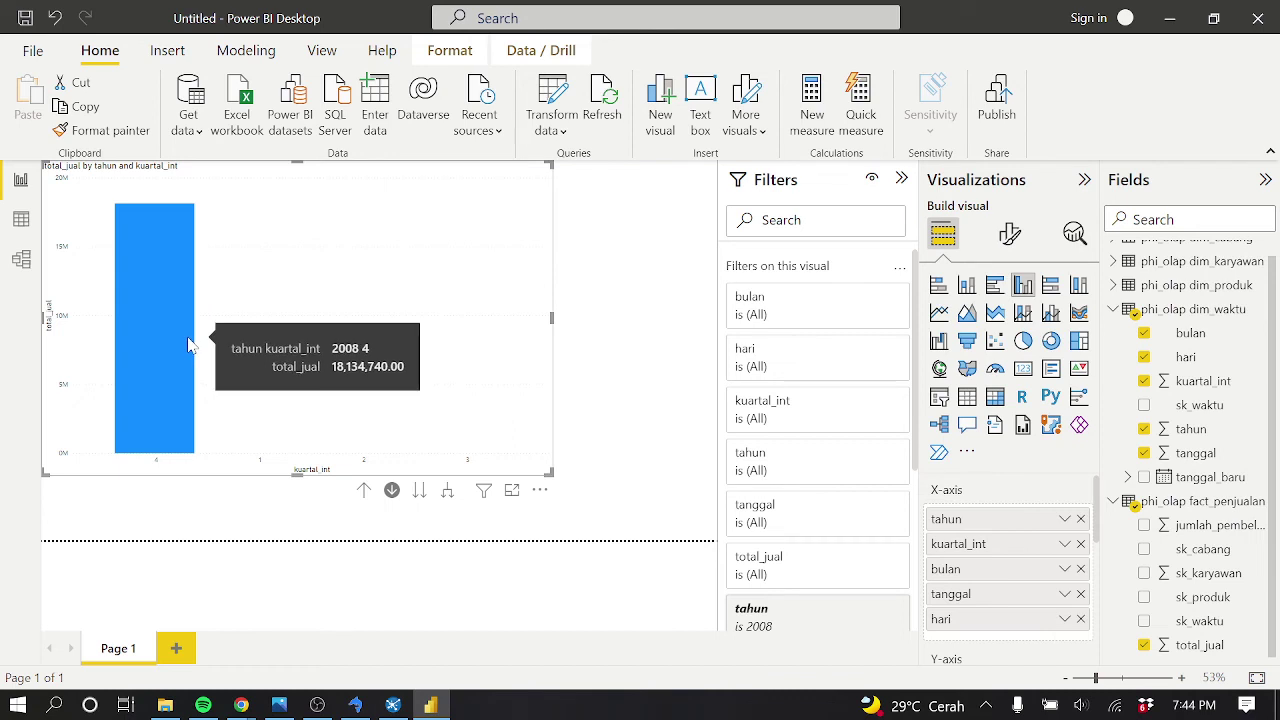
left_click(189, 344)
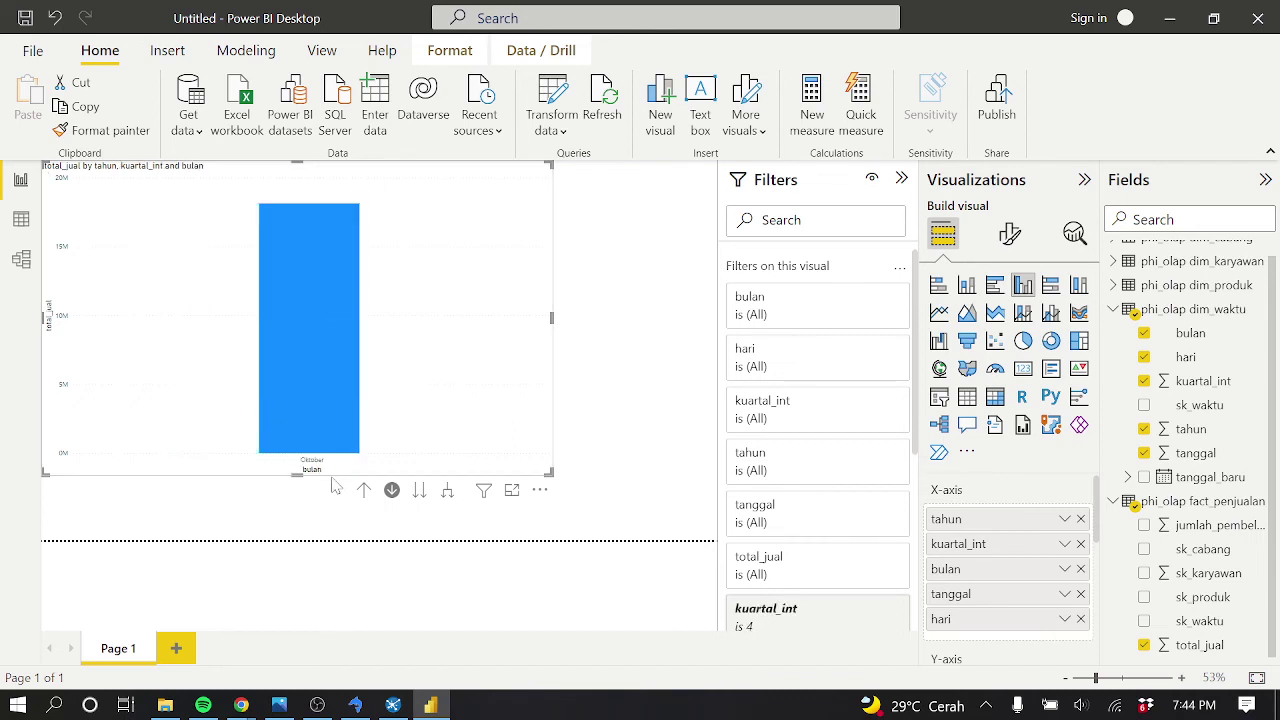
mouse_move(319, 389)
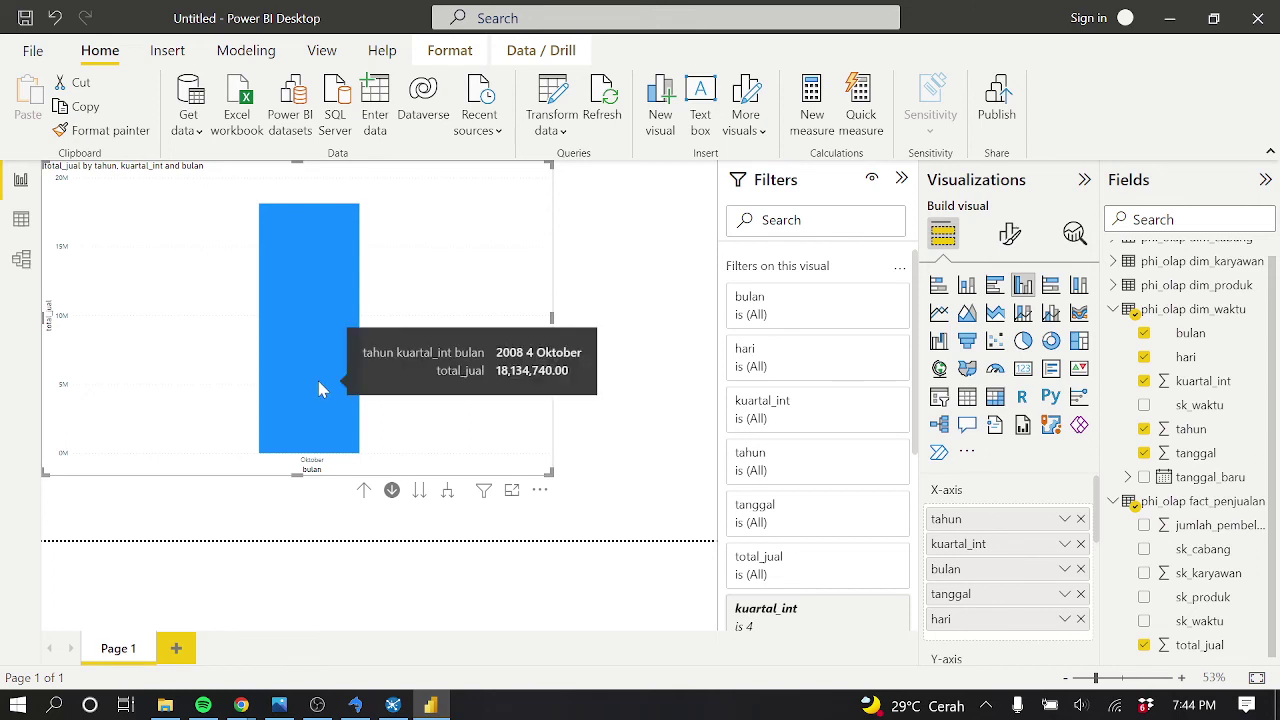
left_click(317, 396)
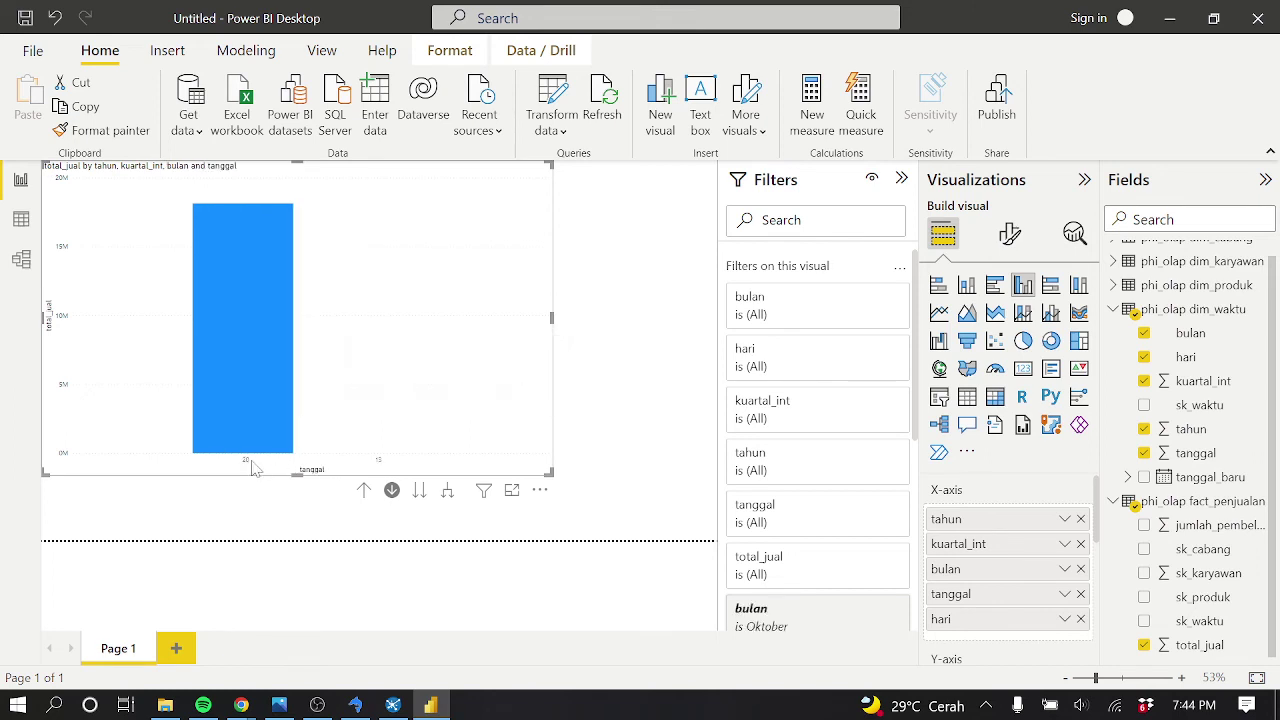
mouse_move(265, 401)
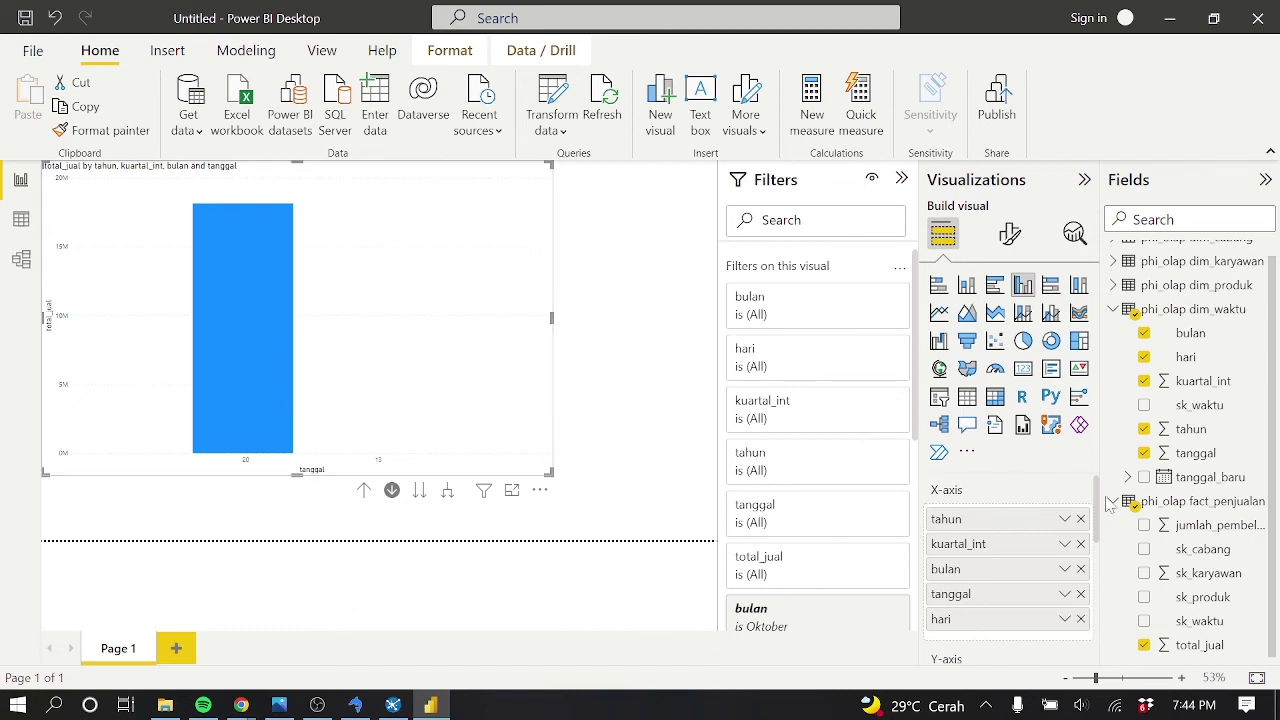
left_click_drag(1100, 503, 1108, 548)
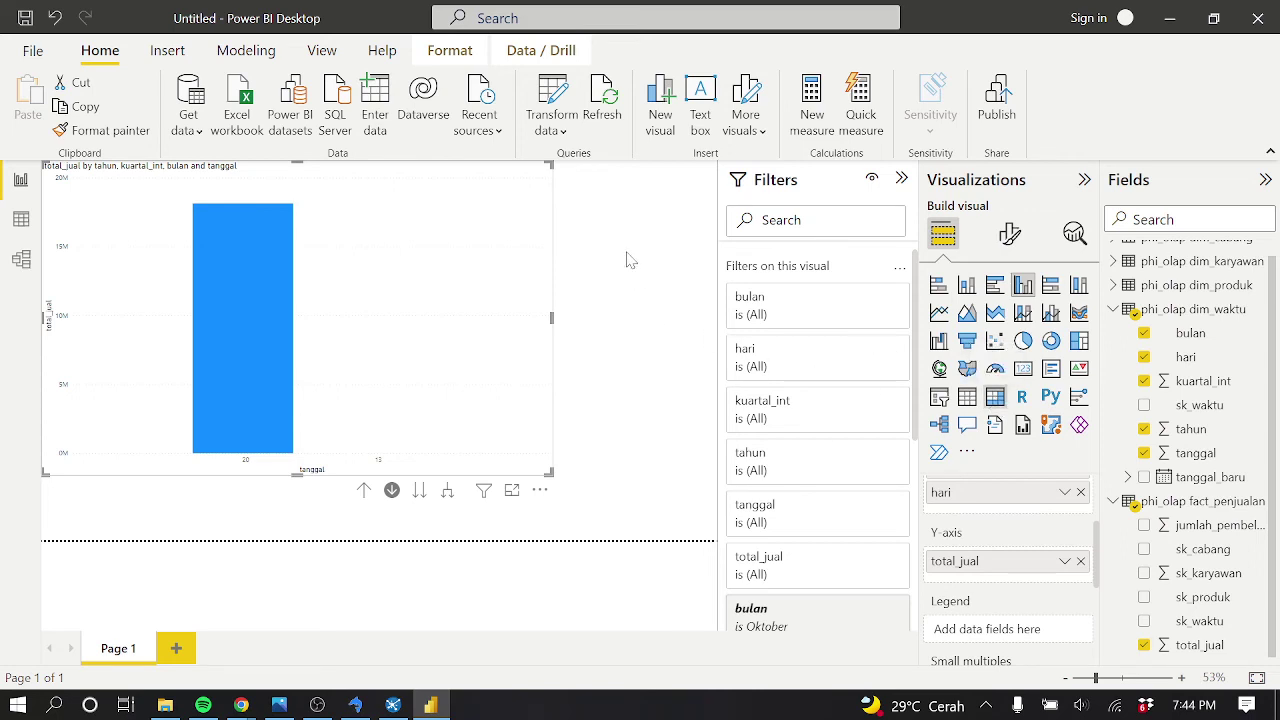
Add an empty Table visual beside the chart, deleting the stray Matrix visual
left_click(663, 363)
left_click(1003, 401)
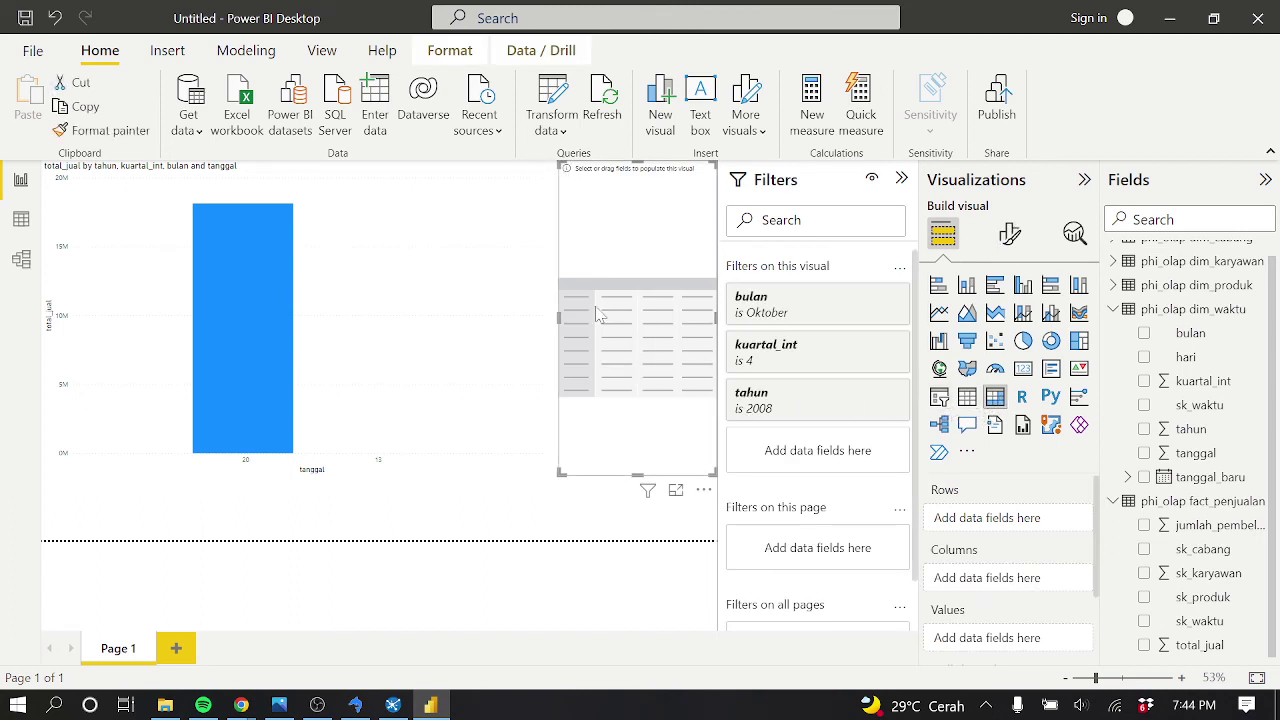
key("Delete")
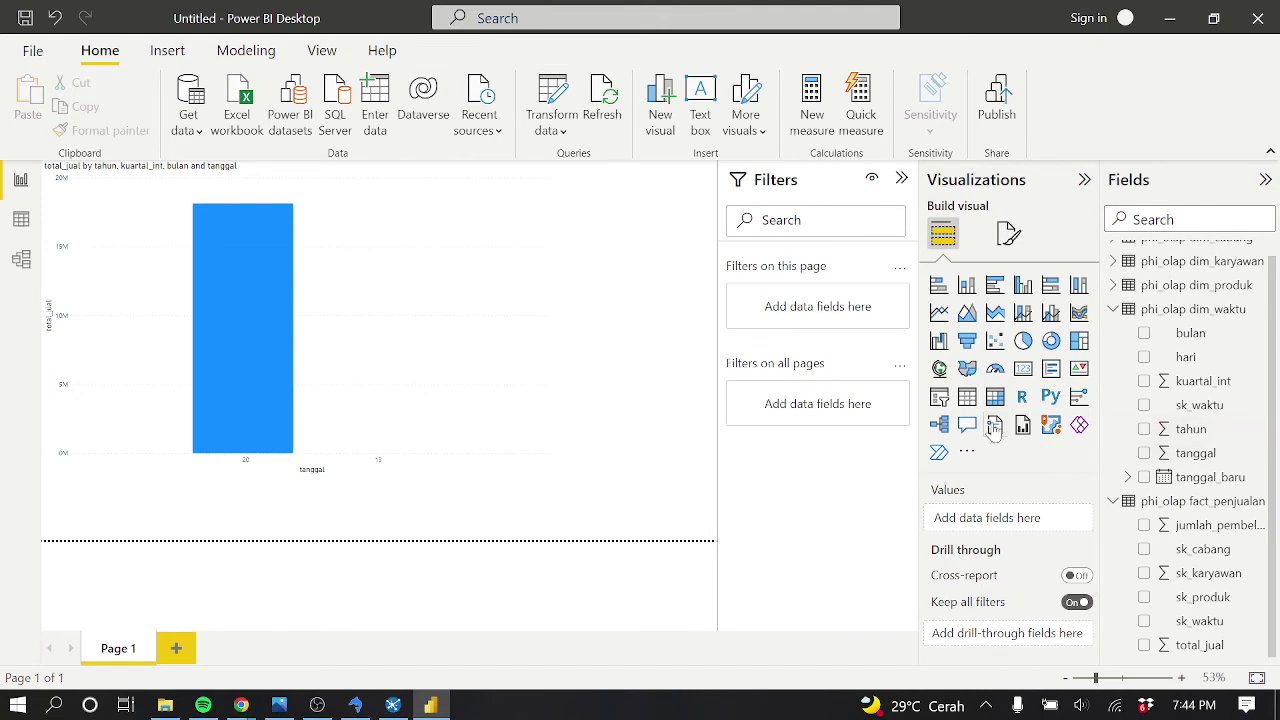
left_click(967, 397)
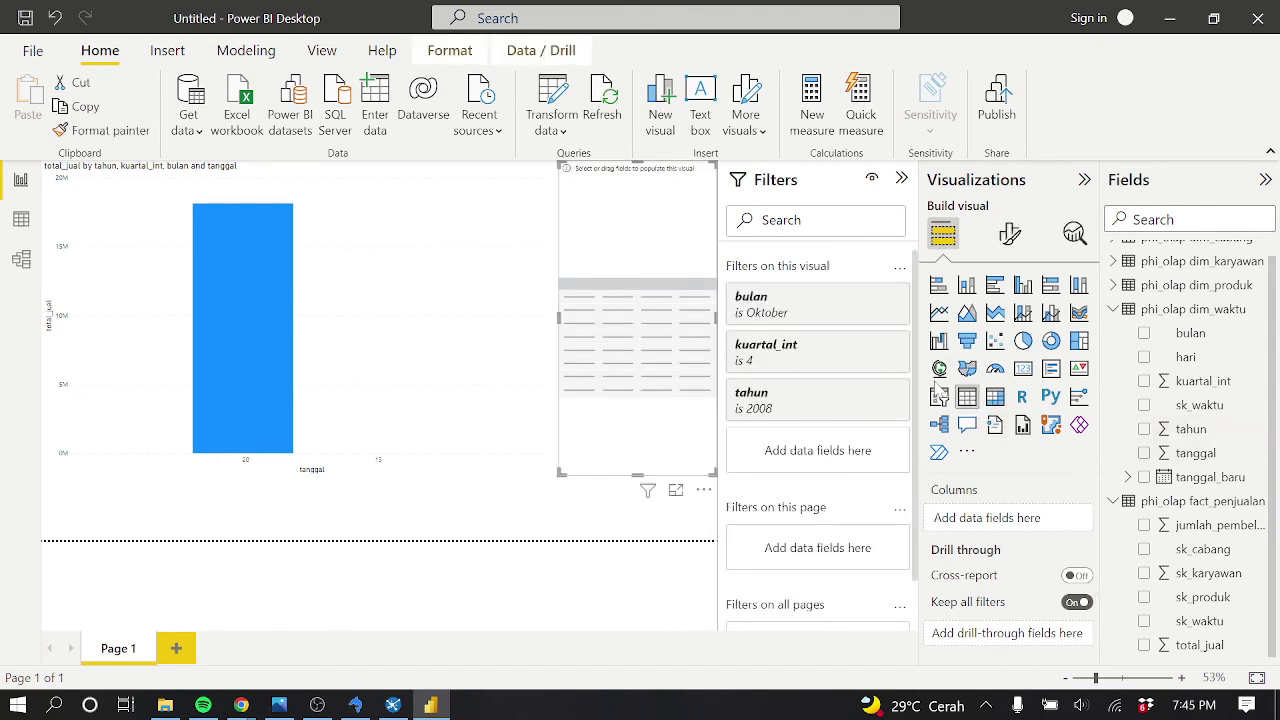
Drill the chart up level by level back to the single 2008 year bar
left_click(247, 387)
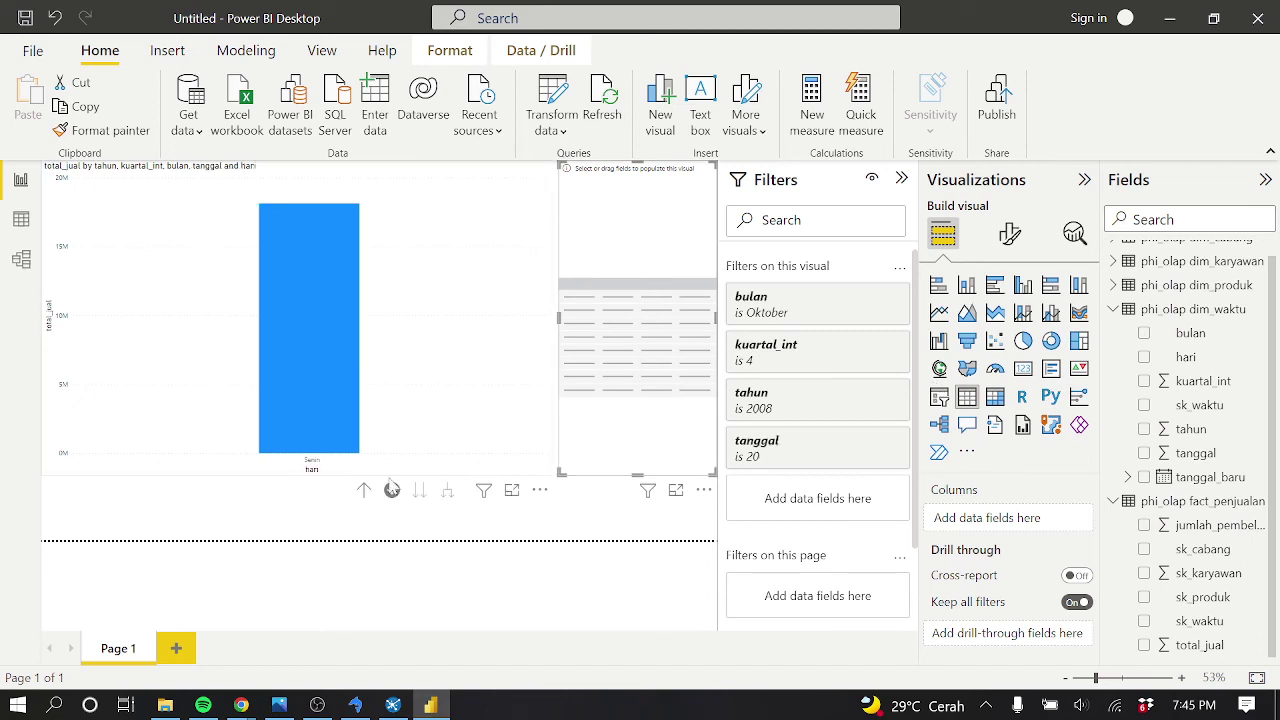
left_click(364, 492)
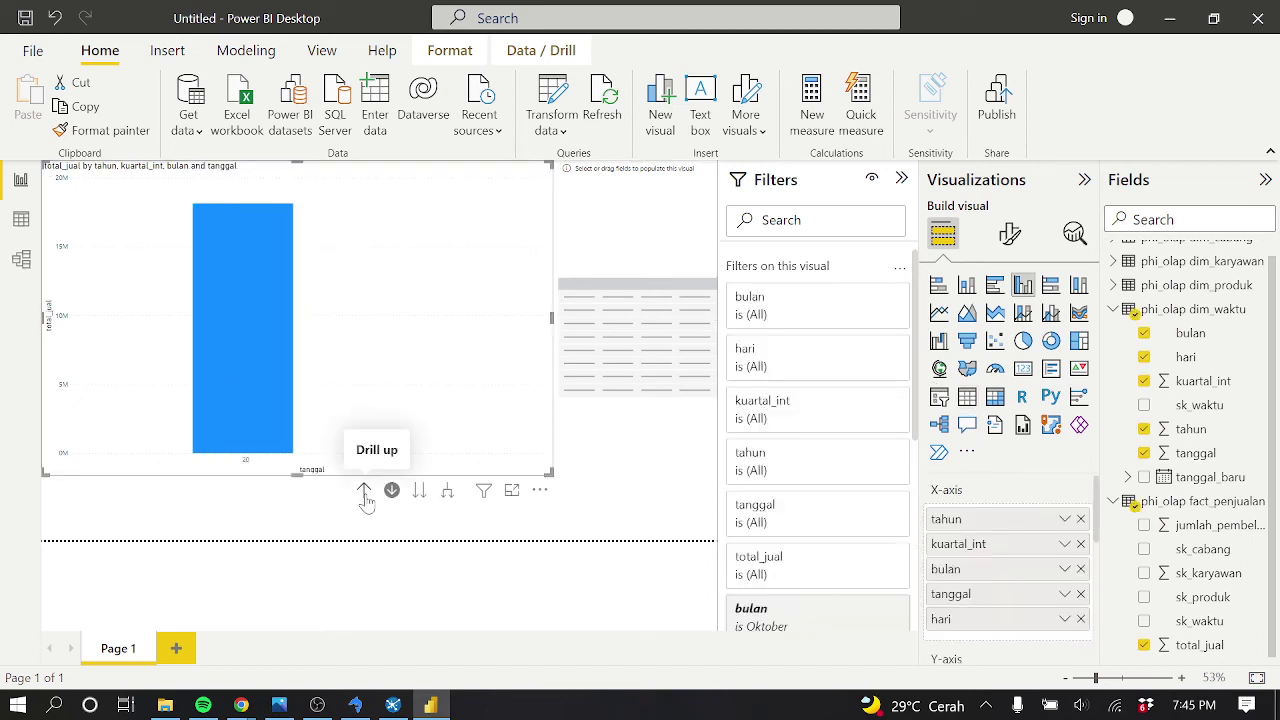
left_click(364, 492)
left_click(364, 492)
left_click(364, 492)
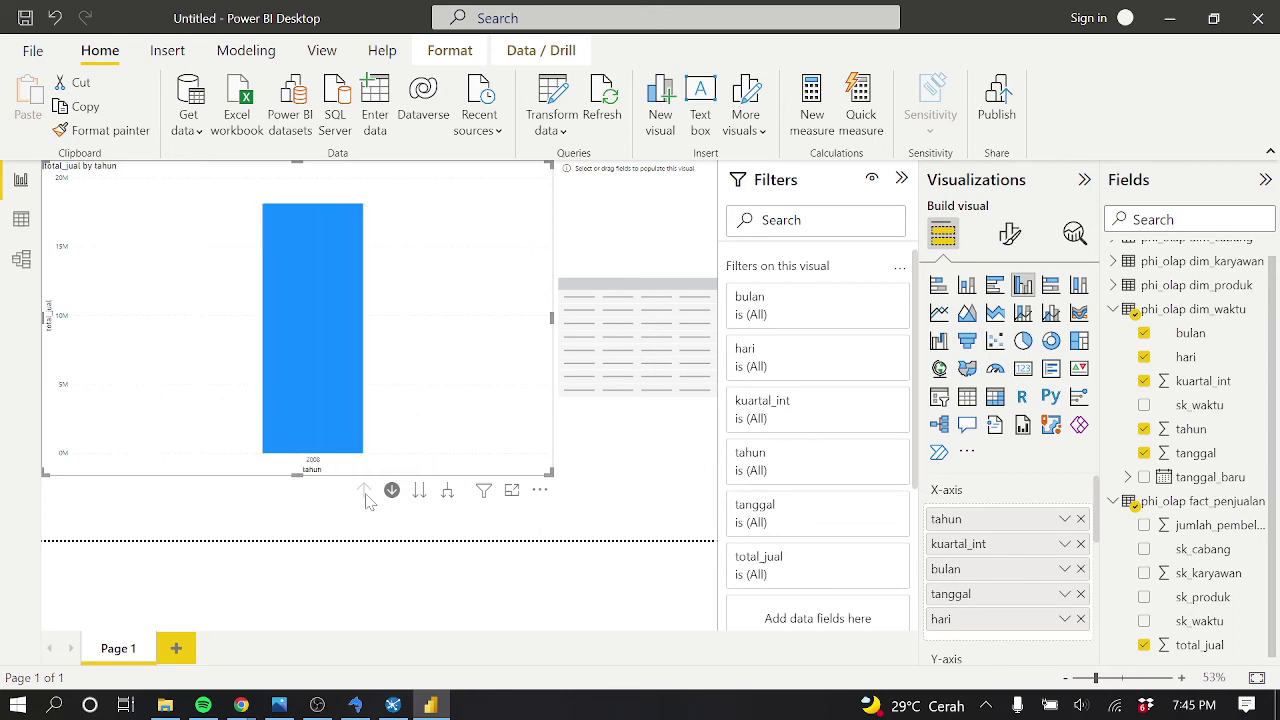
left_click(657, 320)
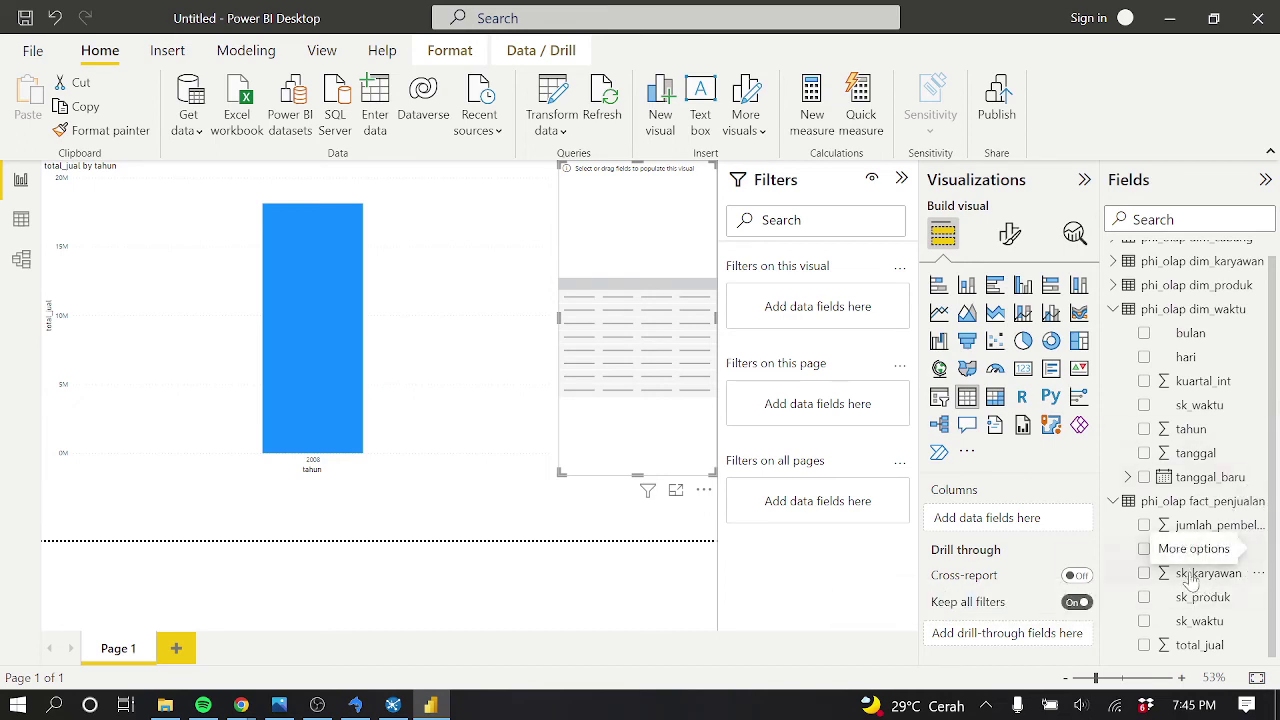
Fill the table with jumlah_pembelian and dim_produk's nama_produk, then cross-highlight kacang mete 1 kg
left_click(1079, 577)
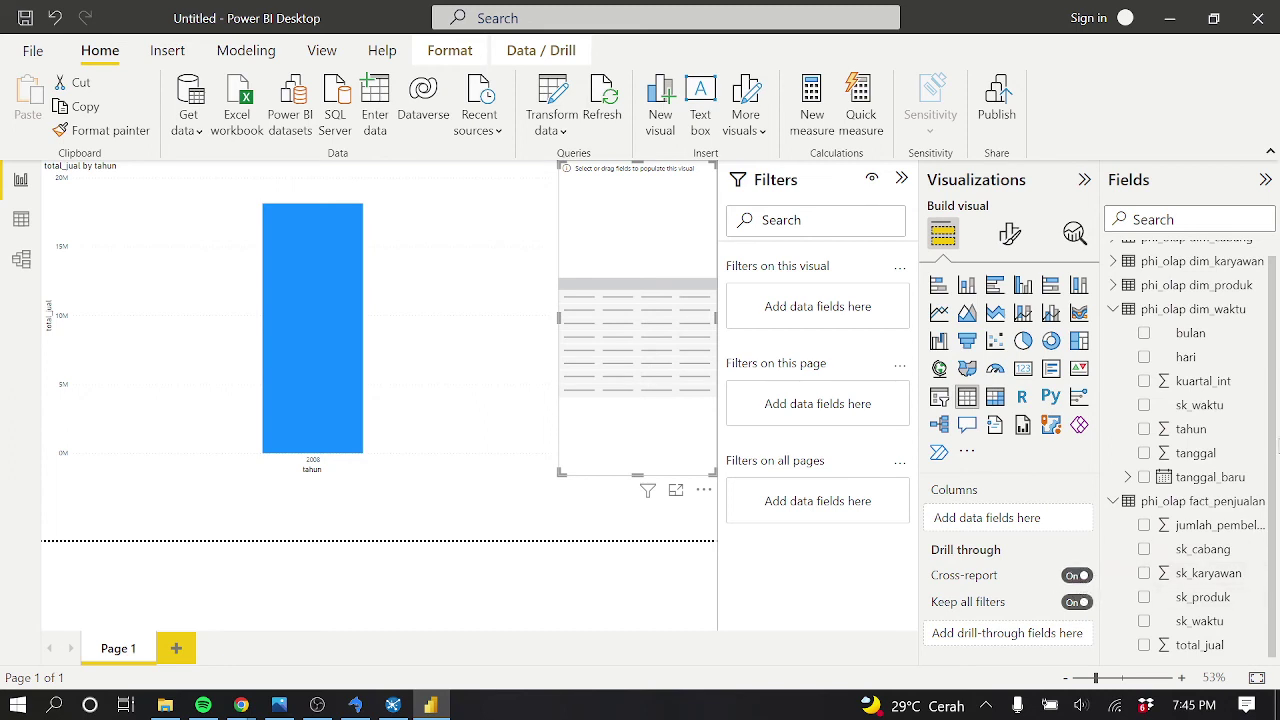
left_click(1145, 526)
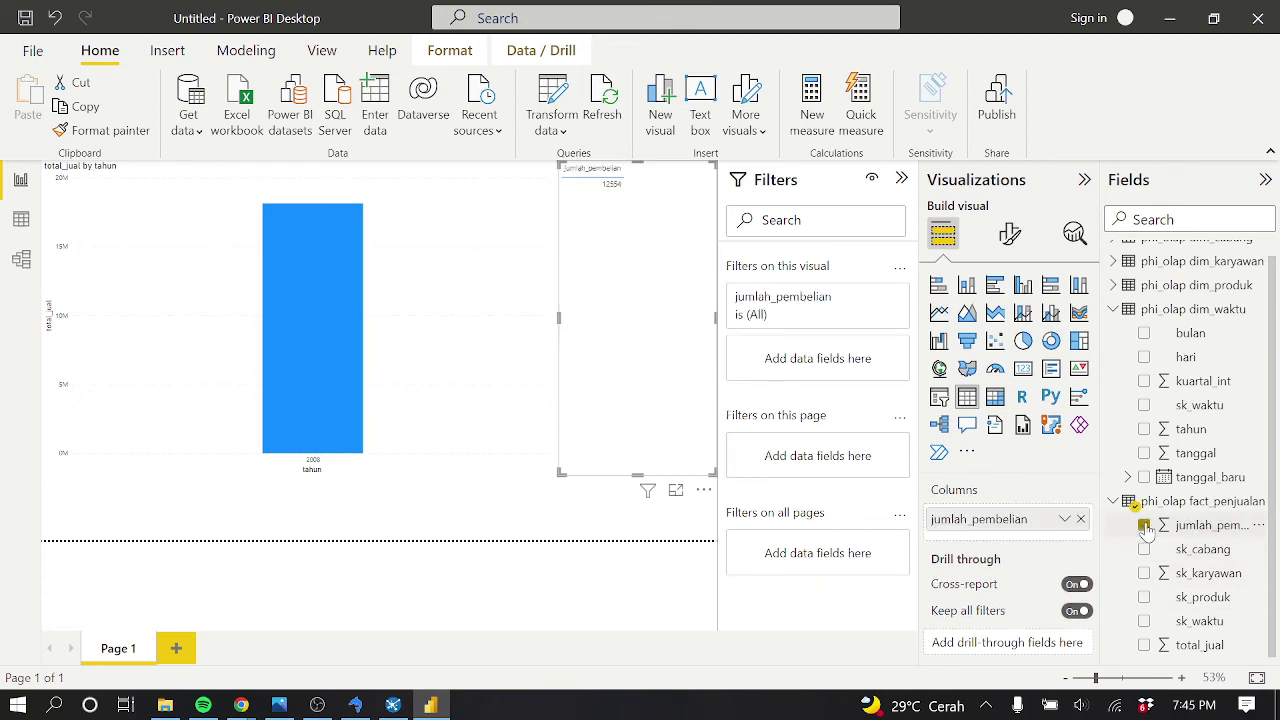
left_click(1114, 309)
left_click(1114, 302)
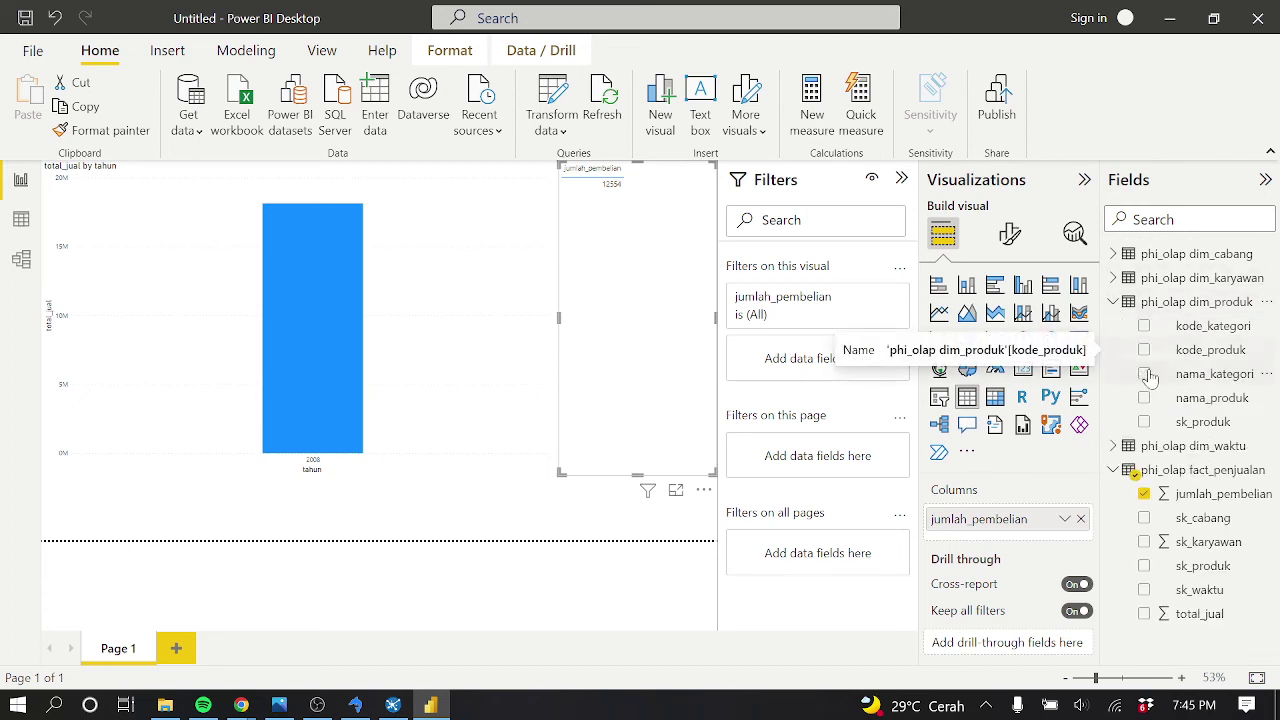
left_click(1144, 399)
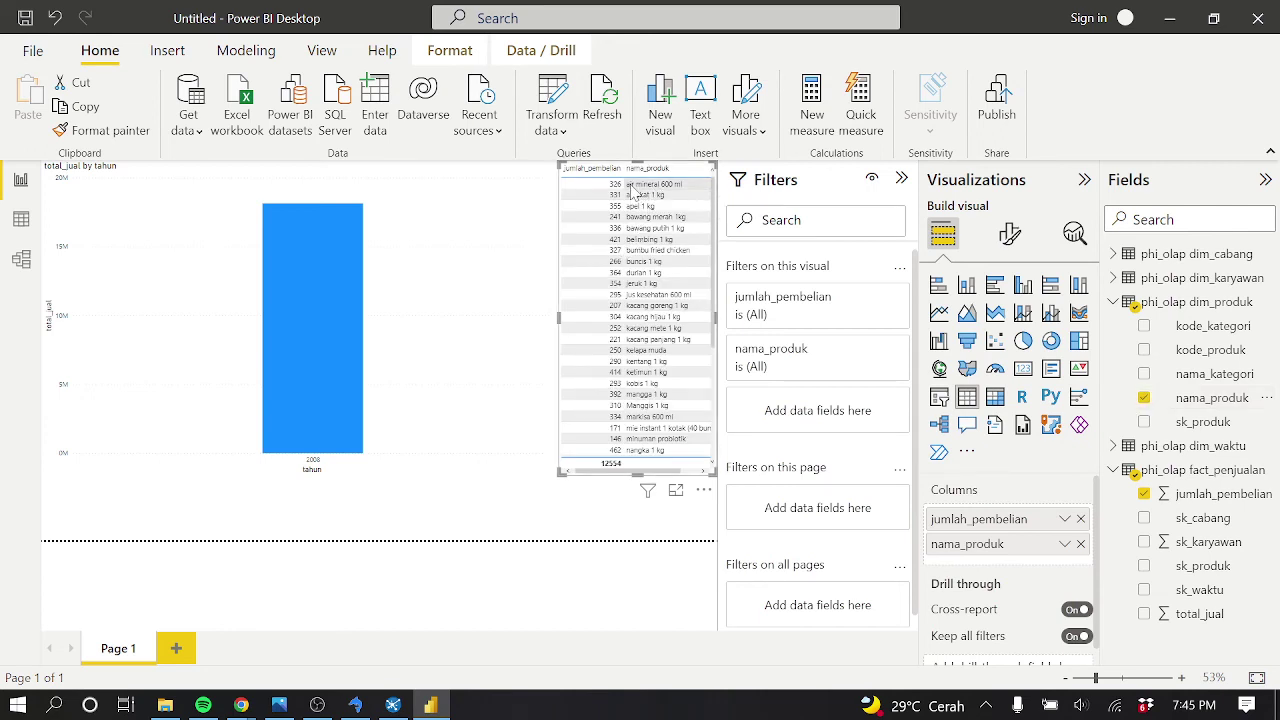
left_click(648, 332)
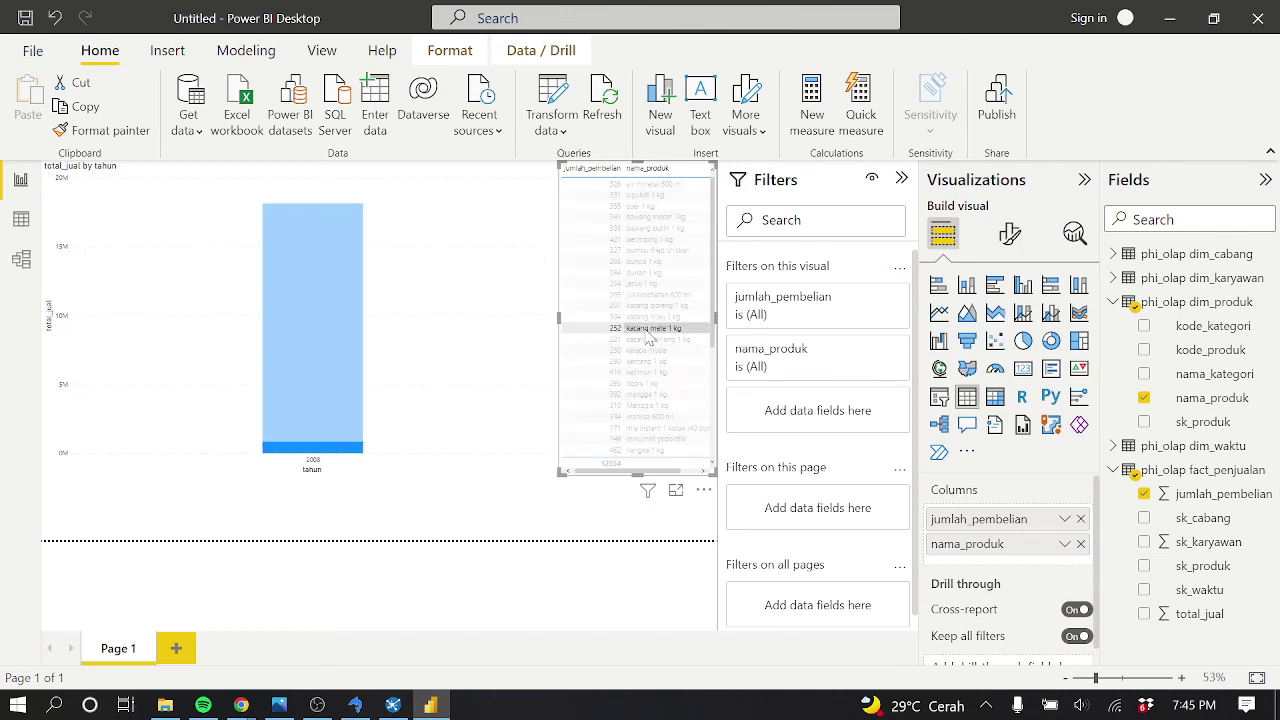
Cross-highlight ketimun, susu kotak, semangka, rambutan, pepaya, minuman probiotik and mie instant sales in the chart
mouse_move(348, 451)
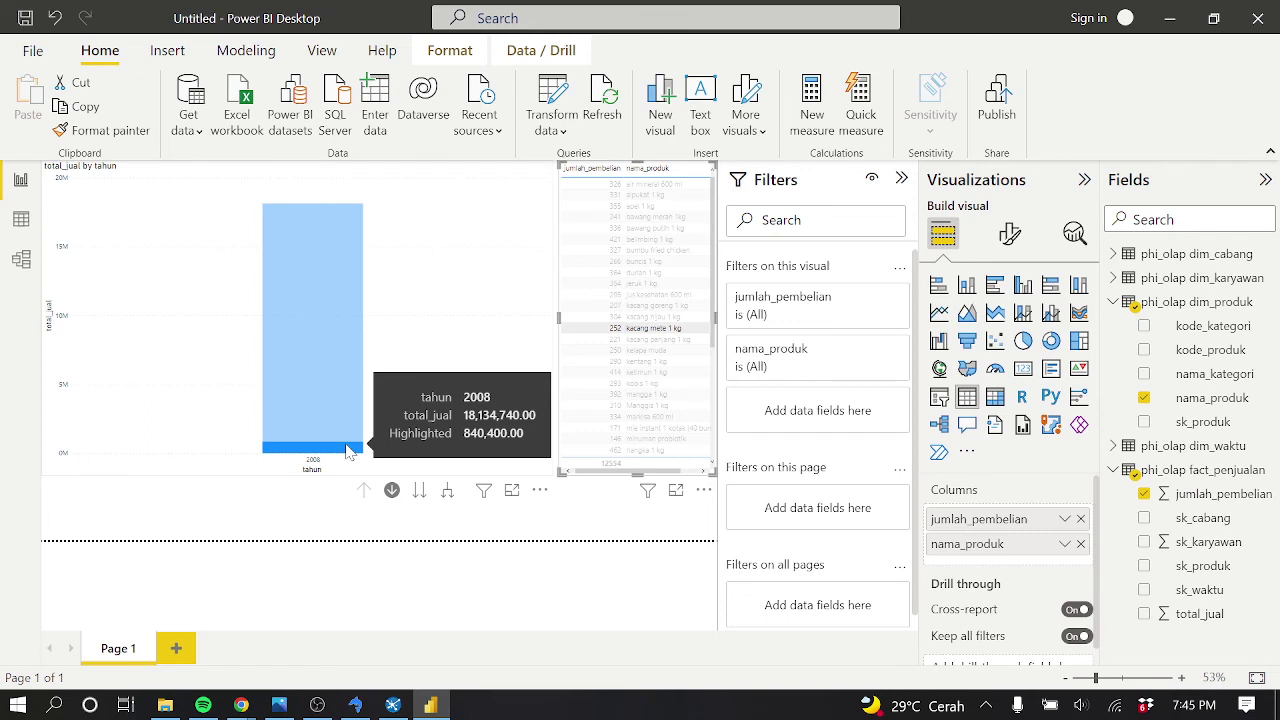
left_click(630, 330)
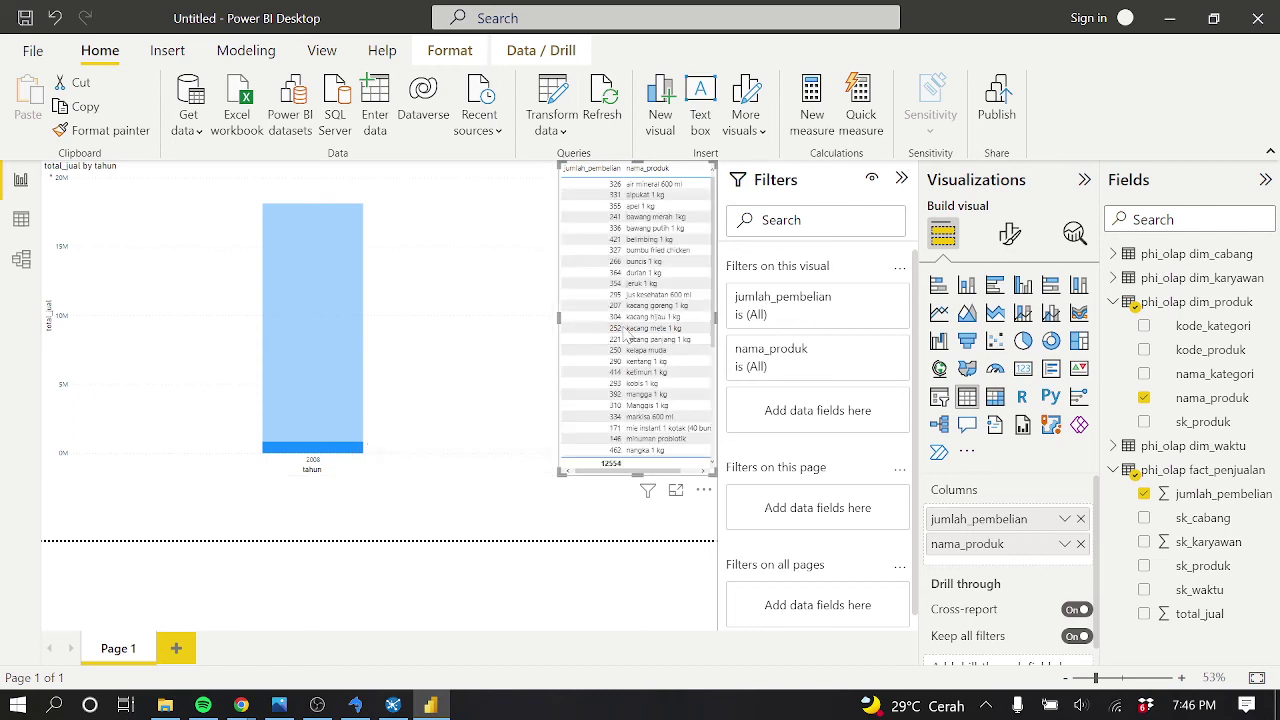
mouse_move(295, 425)
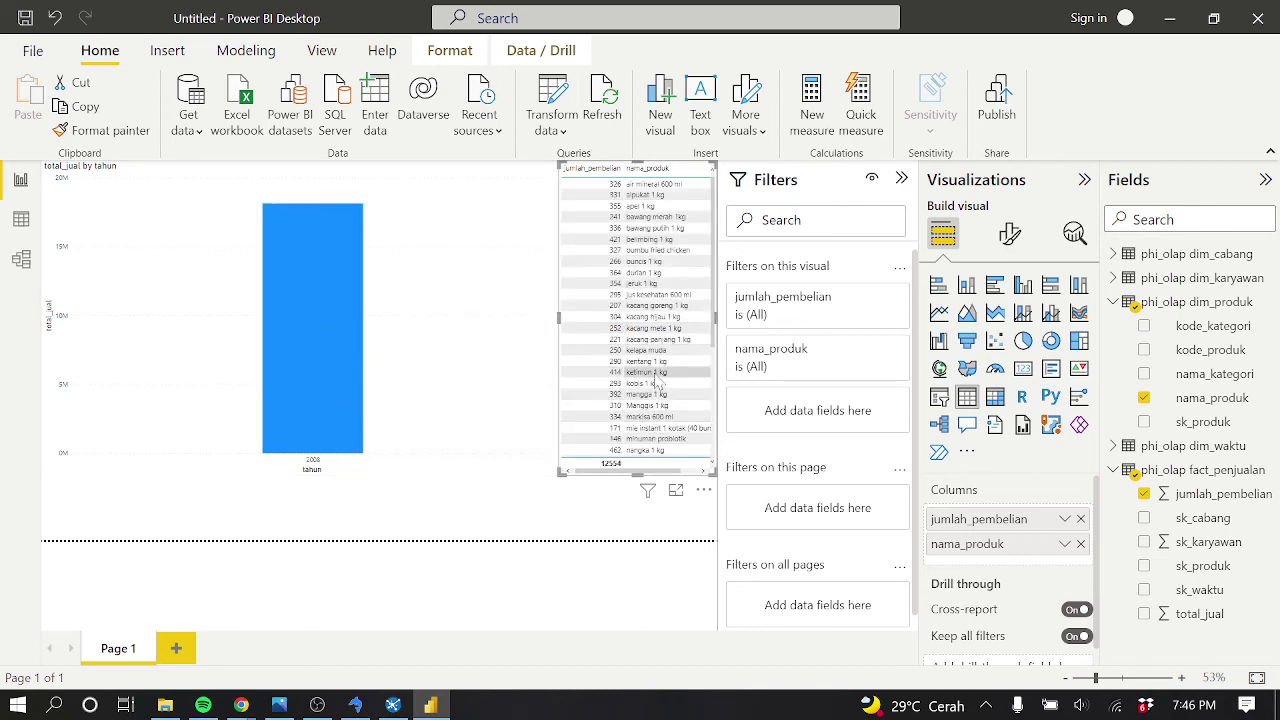
left_click(655, 373)
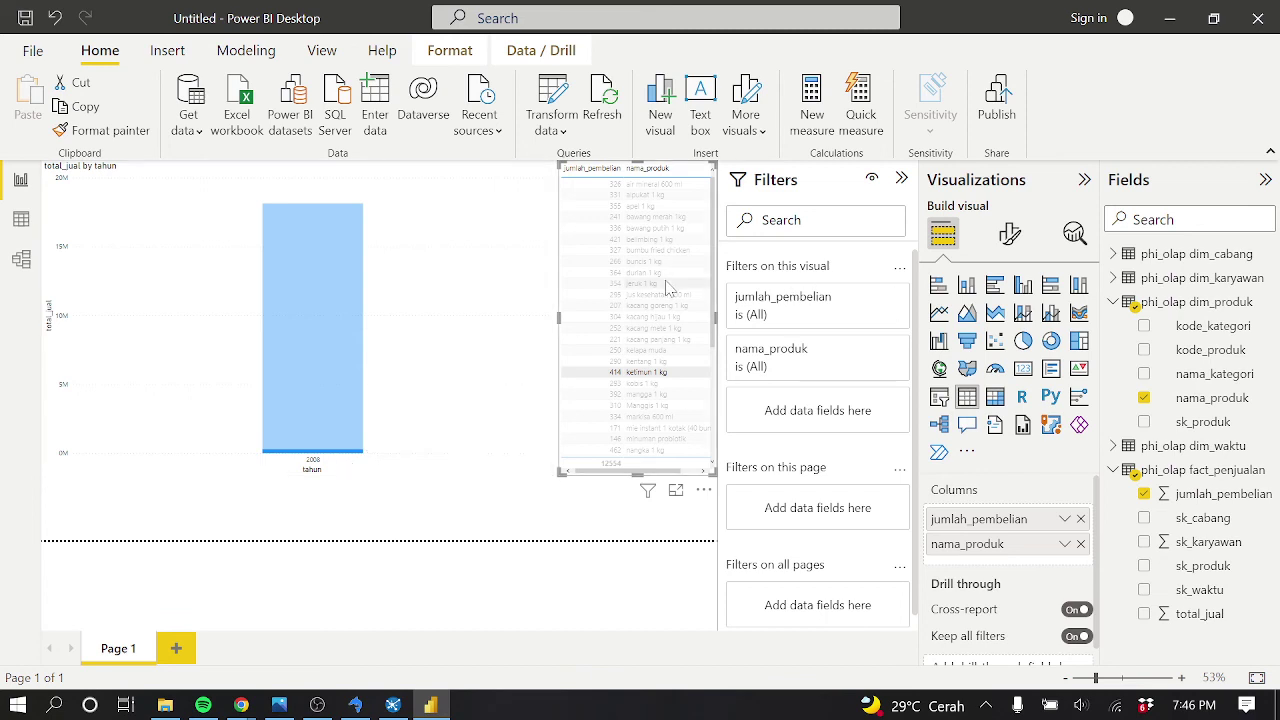
scroll(676, 320, "down", 5)
left_click(664, 376)
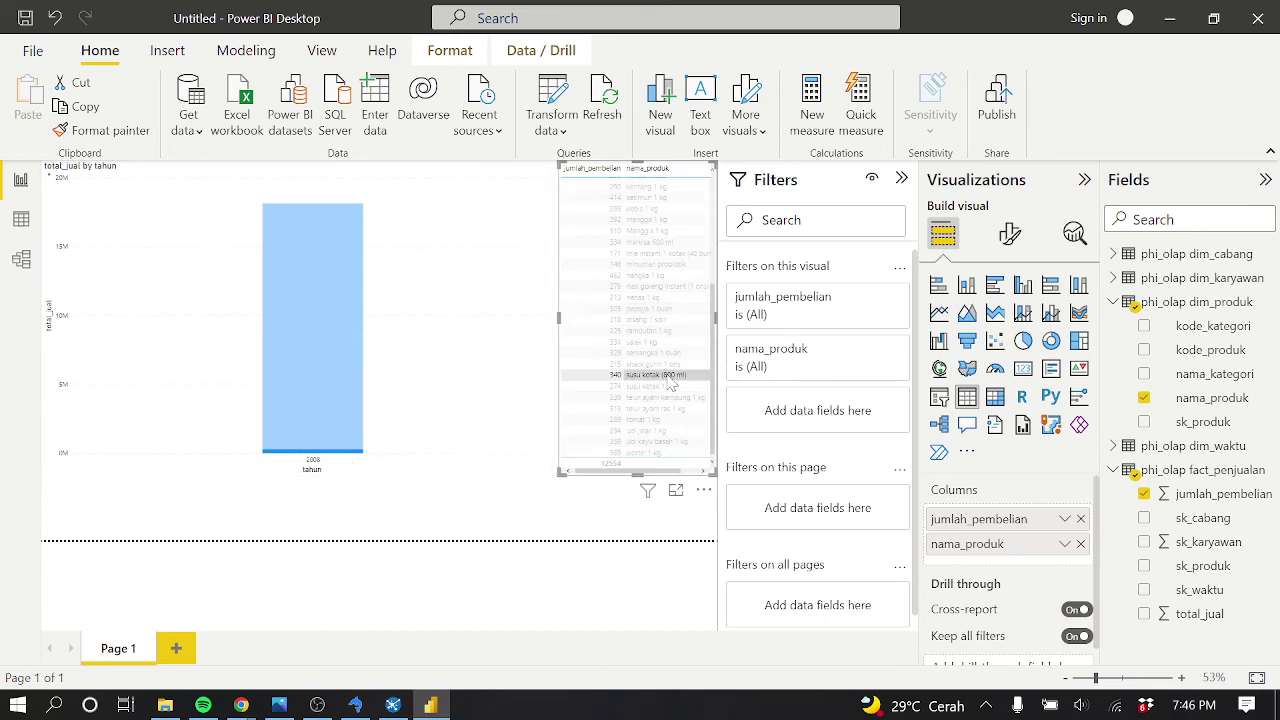
left_click(655, 353)
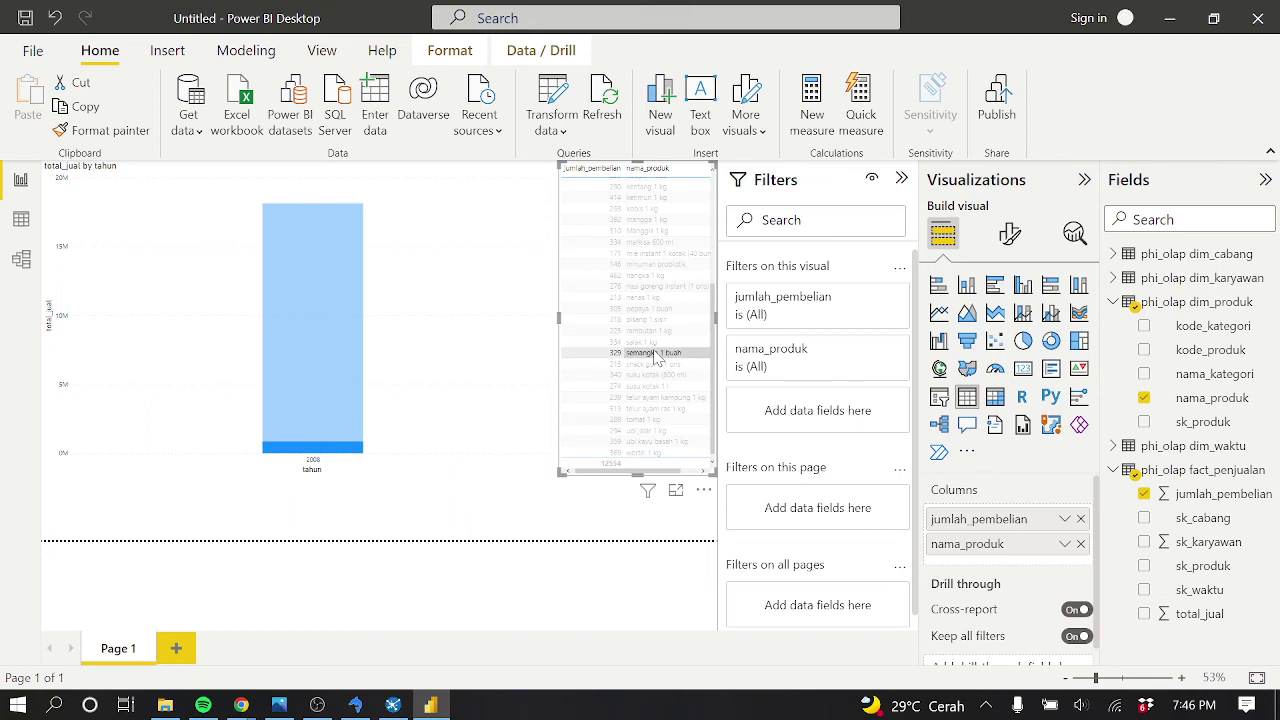
left_click(655, 331)
left_click(654, 309)
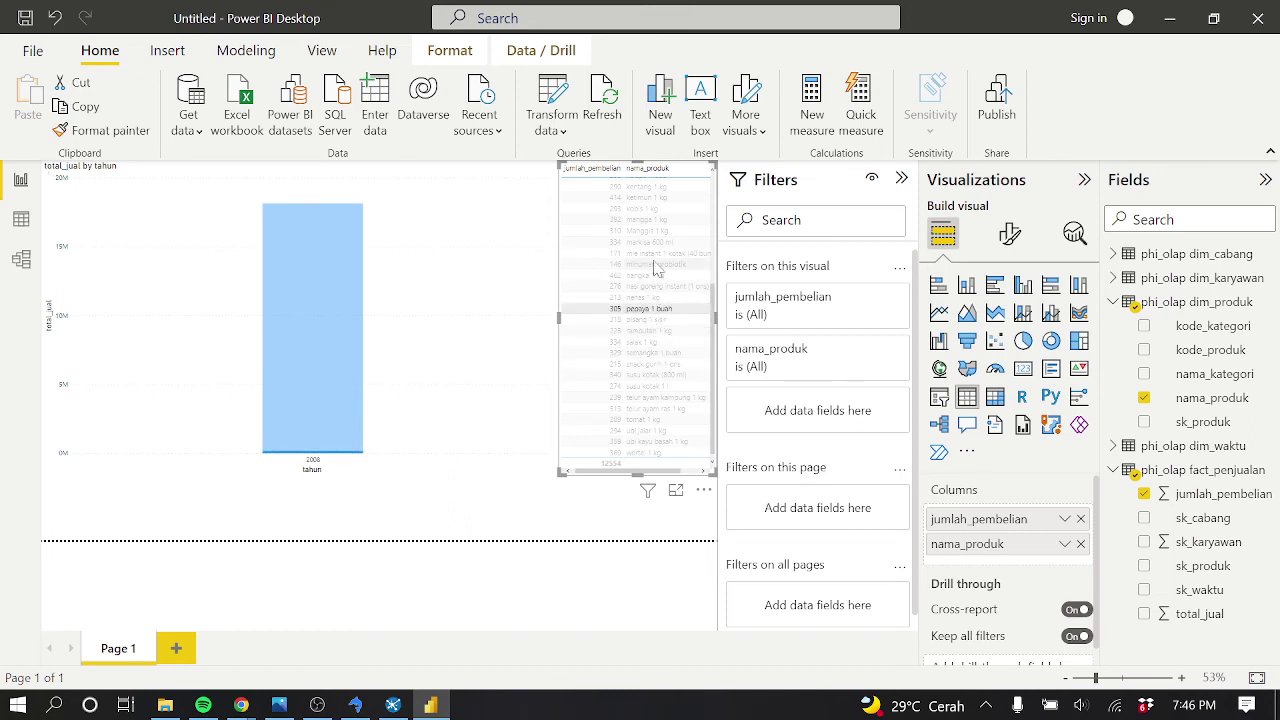
left_click(656, 266)
left_click(660, 253)
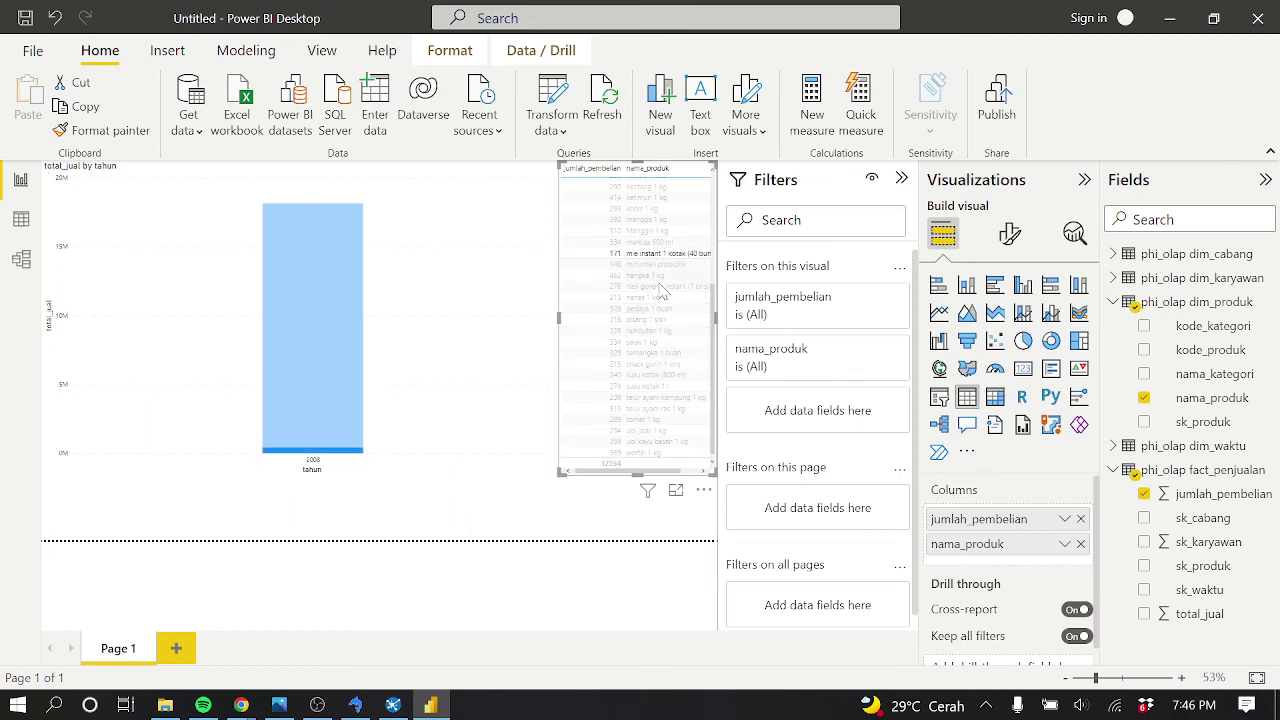
Cross-highlight wortel, ubi kayu basah, ubi jalar, alpukat, bawang putih and finally belimbing 1 kg
left_click(650, 455)
left_click(655, 442)
left_click(655, 431)
scroll(660, 334, "up", 5)
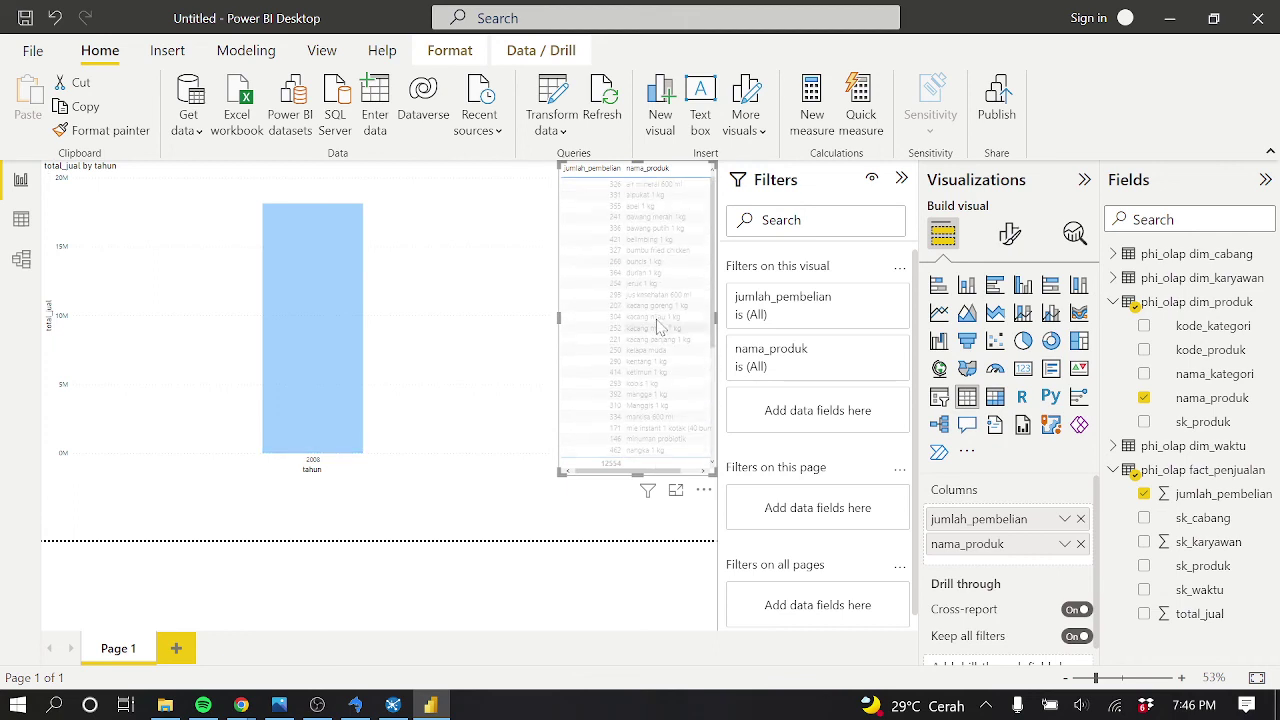
left_click(655, 195)
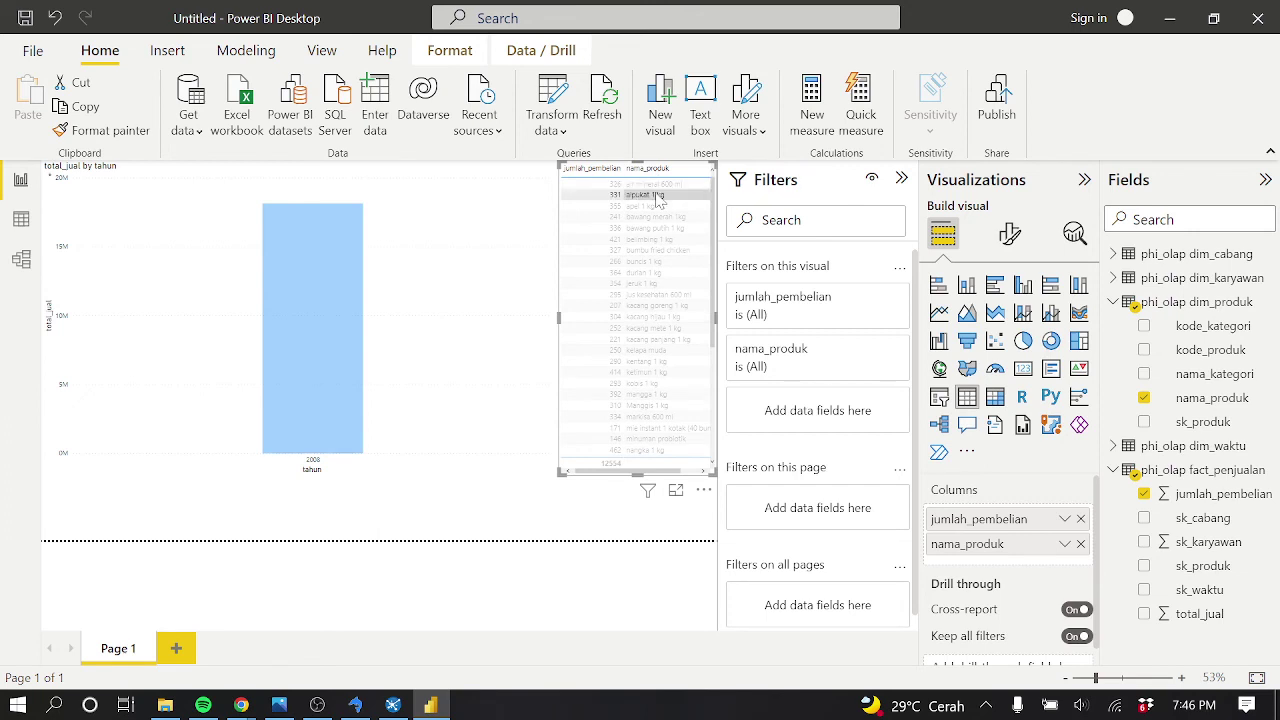
left_click(662, 230)
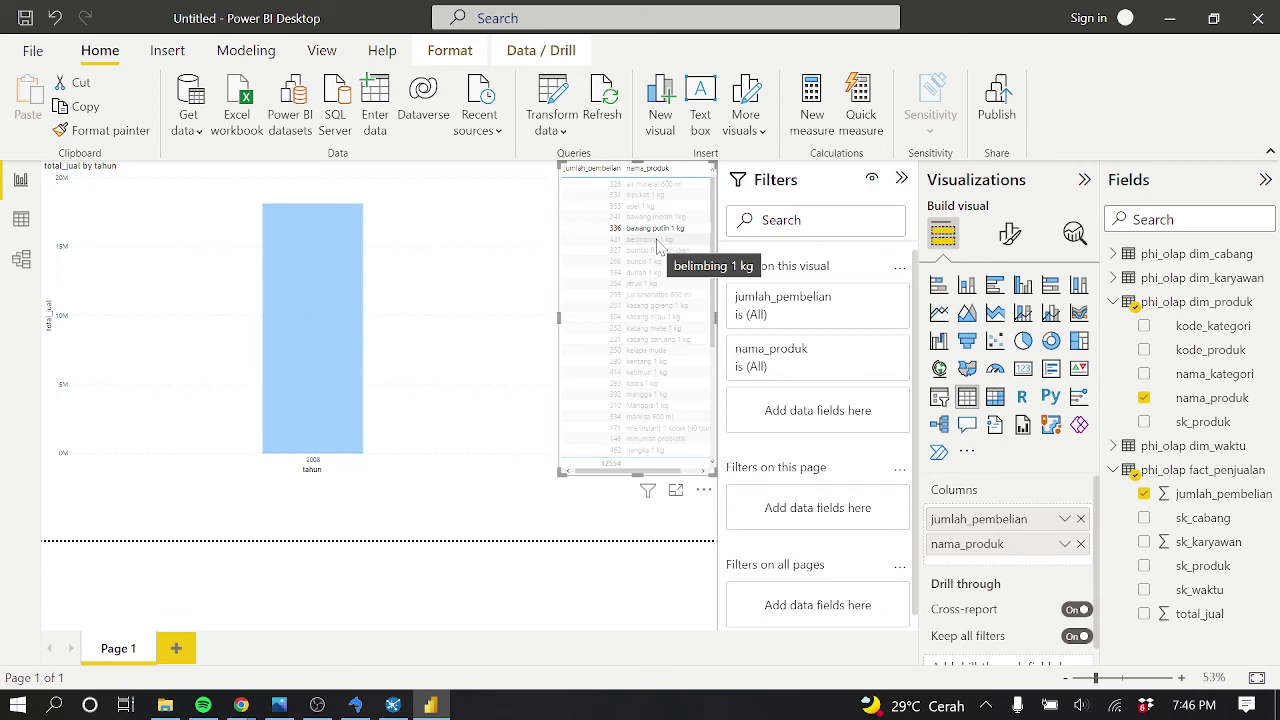
left_click(657, 242)
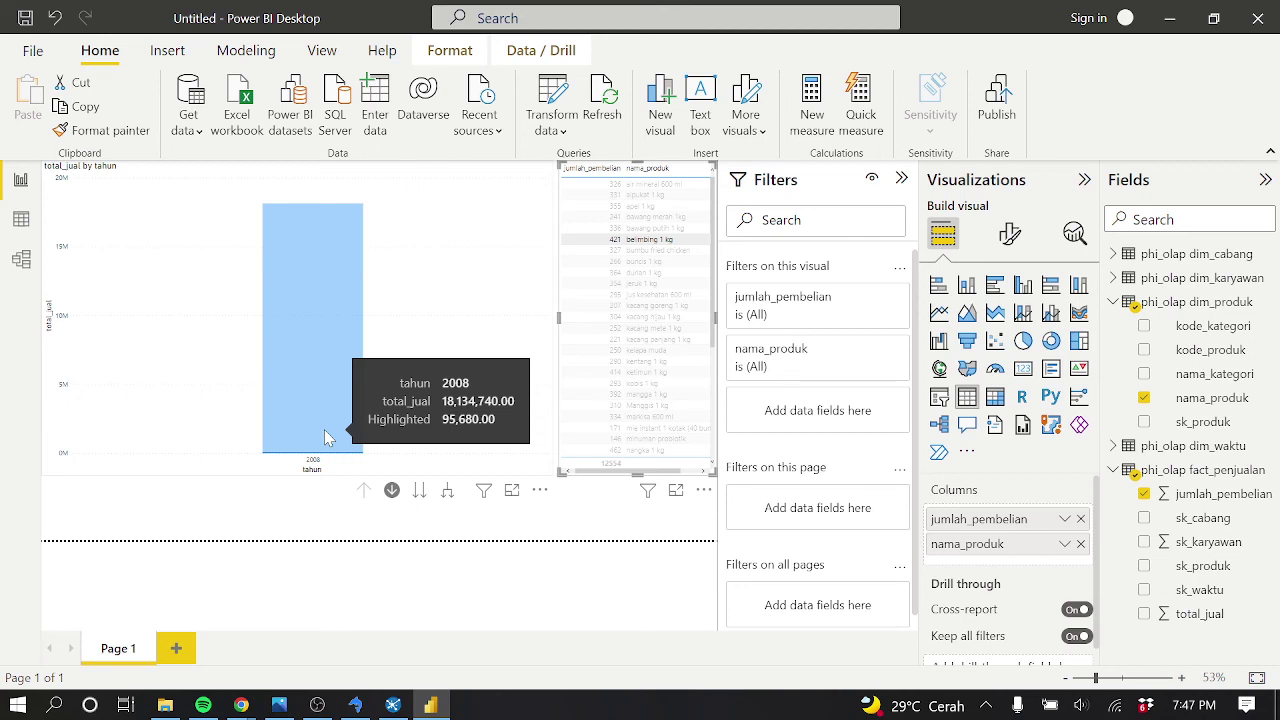
Drill the 2008 bar to quarter and month, then 2008 4 Oktober down to its days
left_click(297, 383)
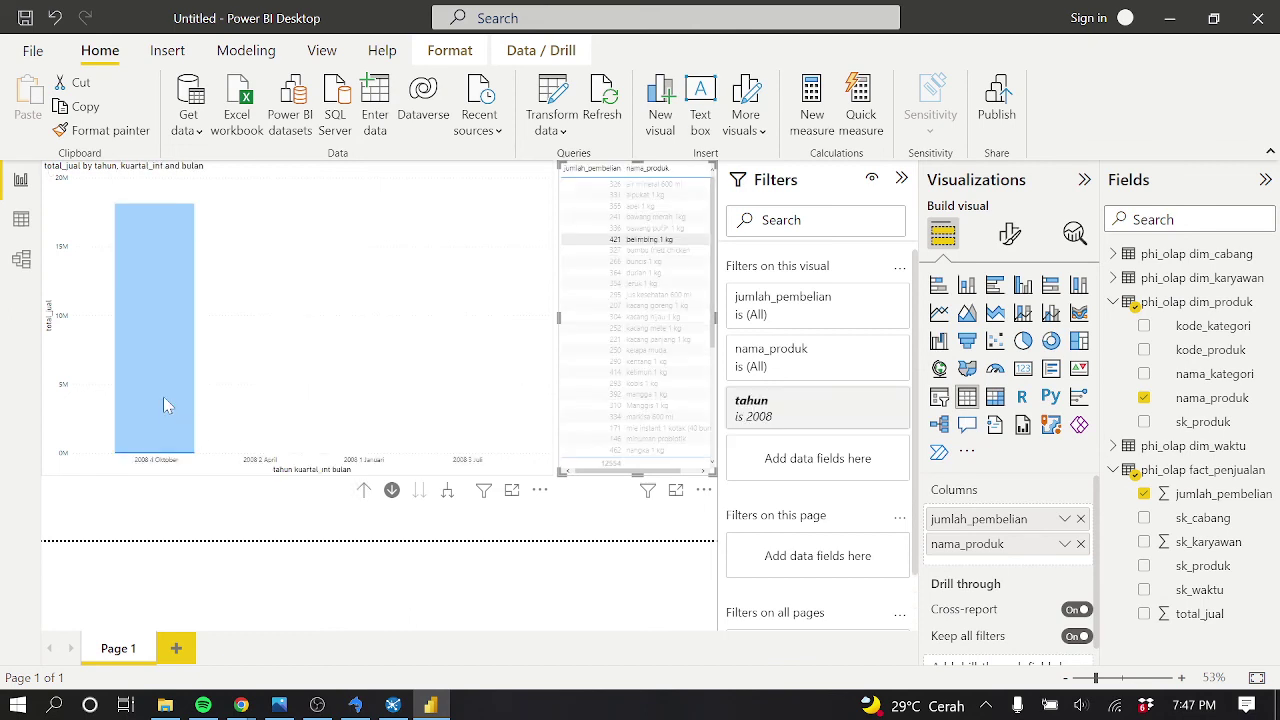
left_click(165, 399)
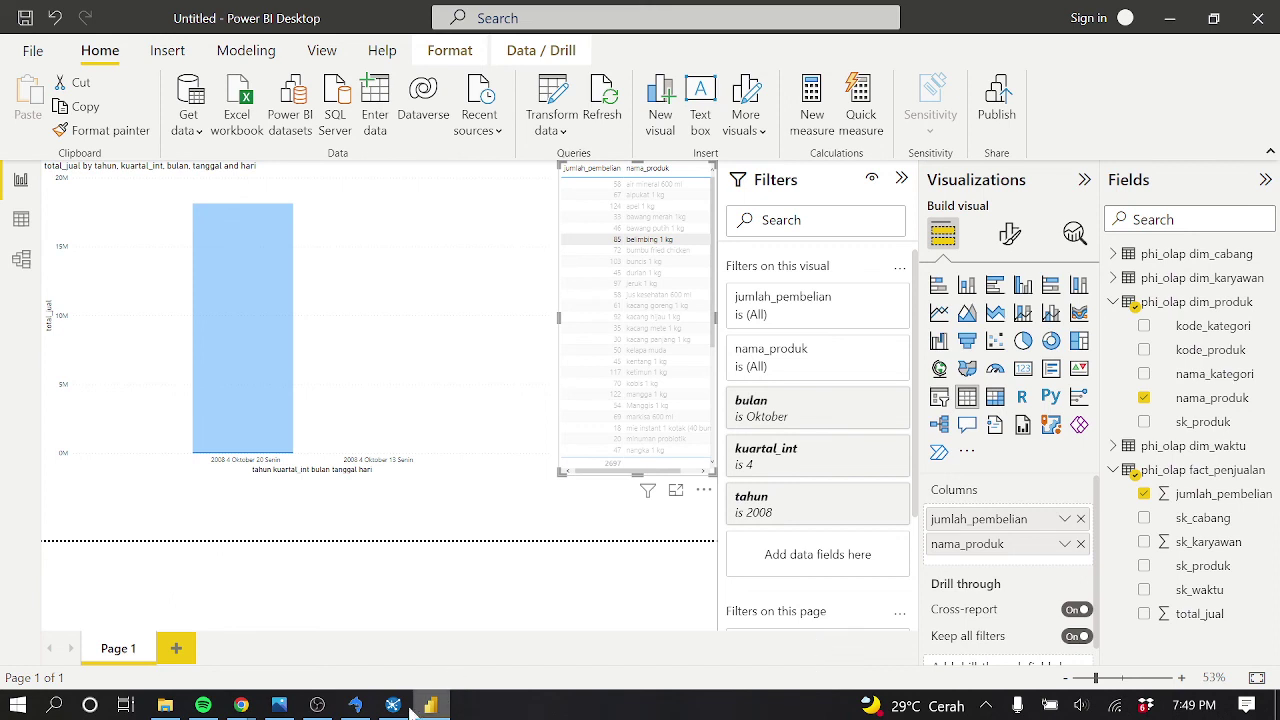
Switch from Power BI Desktop to the OBS Studio window via the taskbar
mouse_move(326, 712)
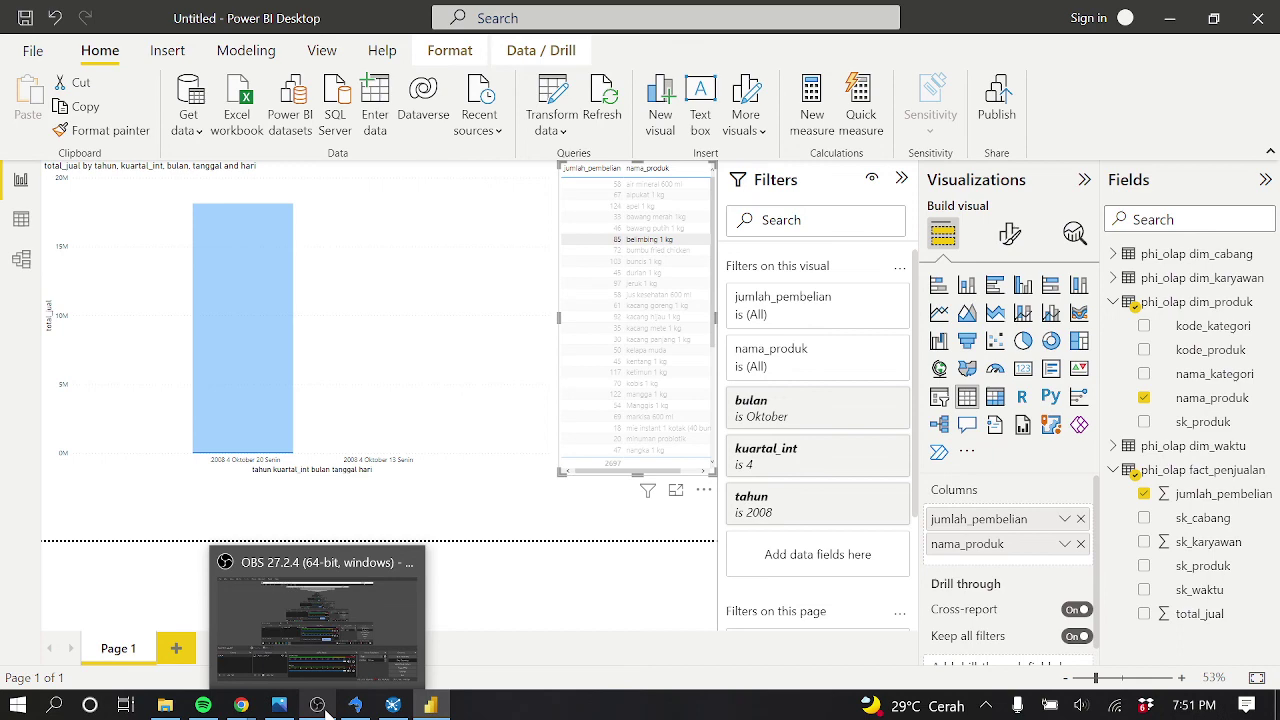
left_click(317, 705)
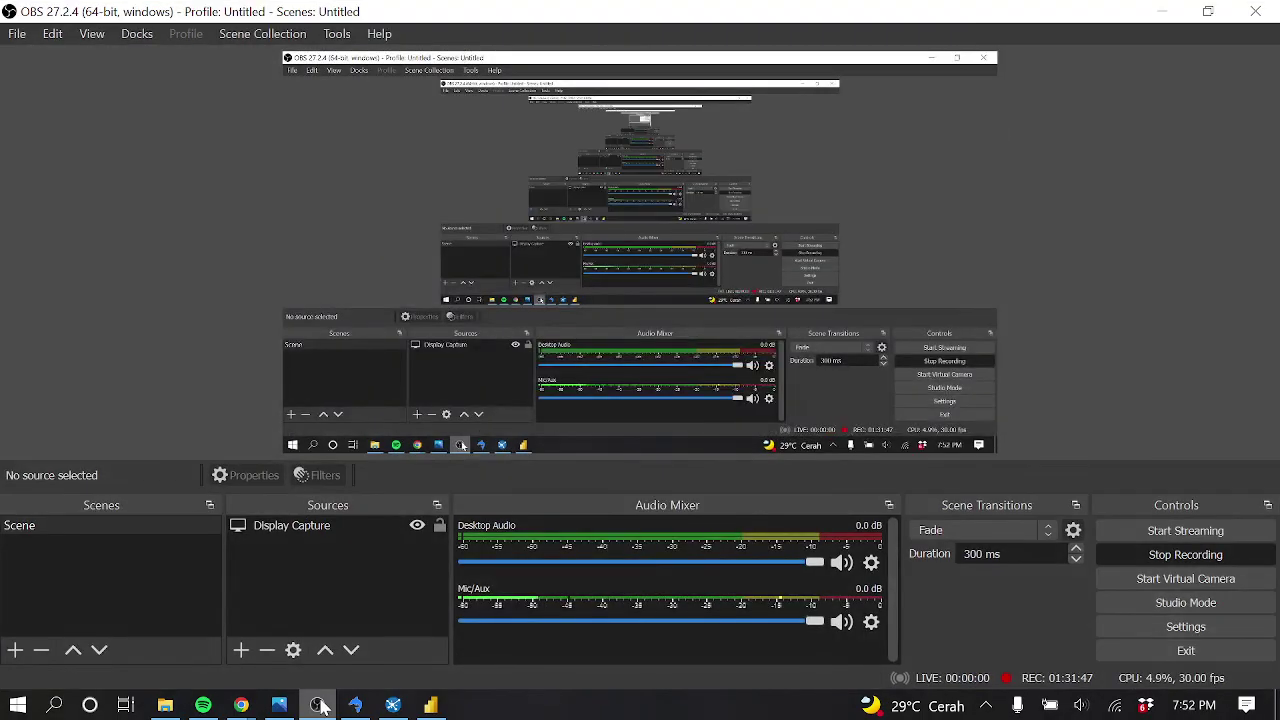